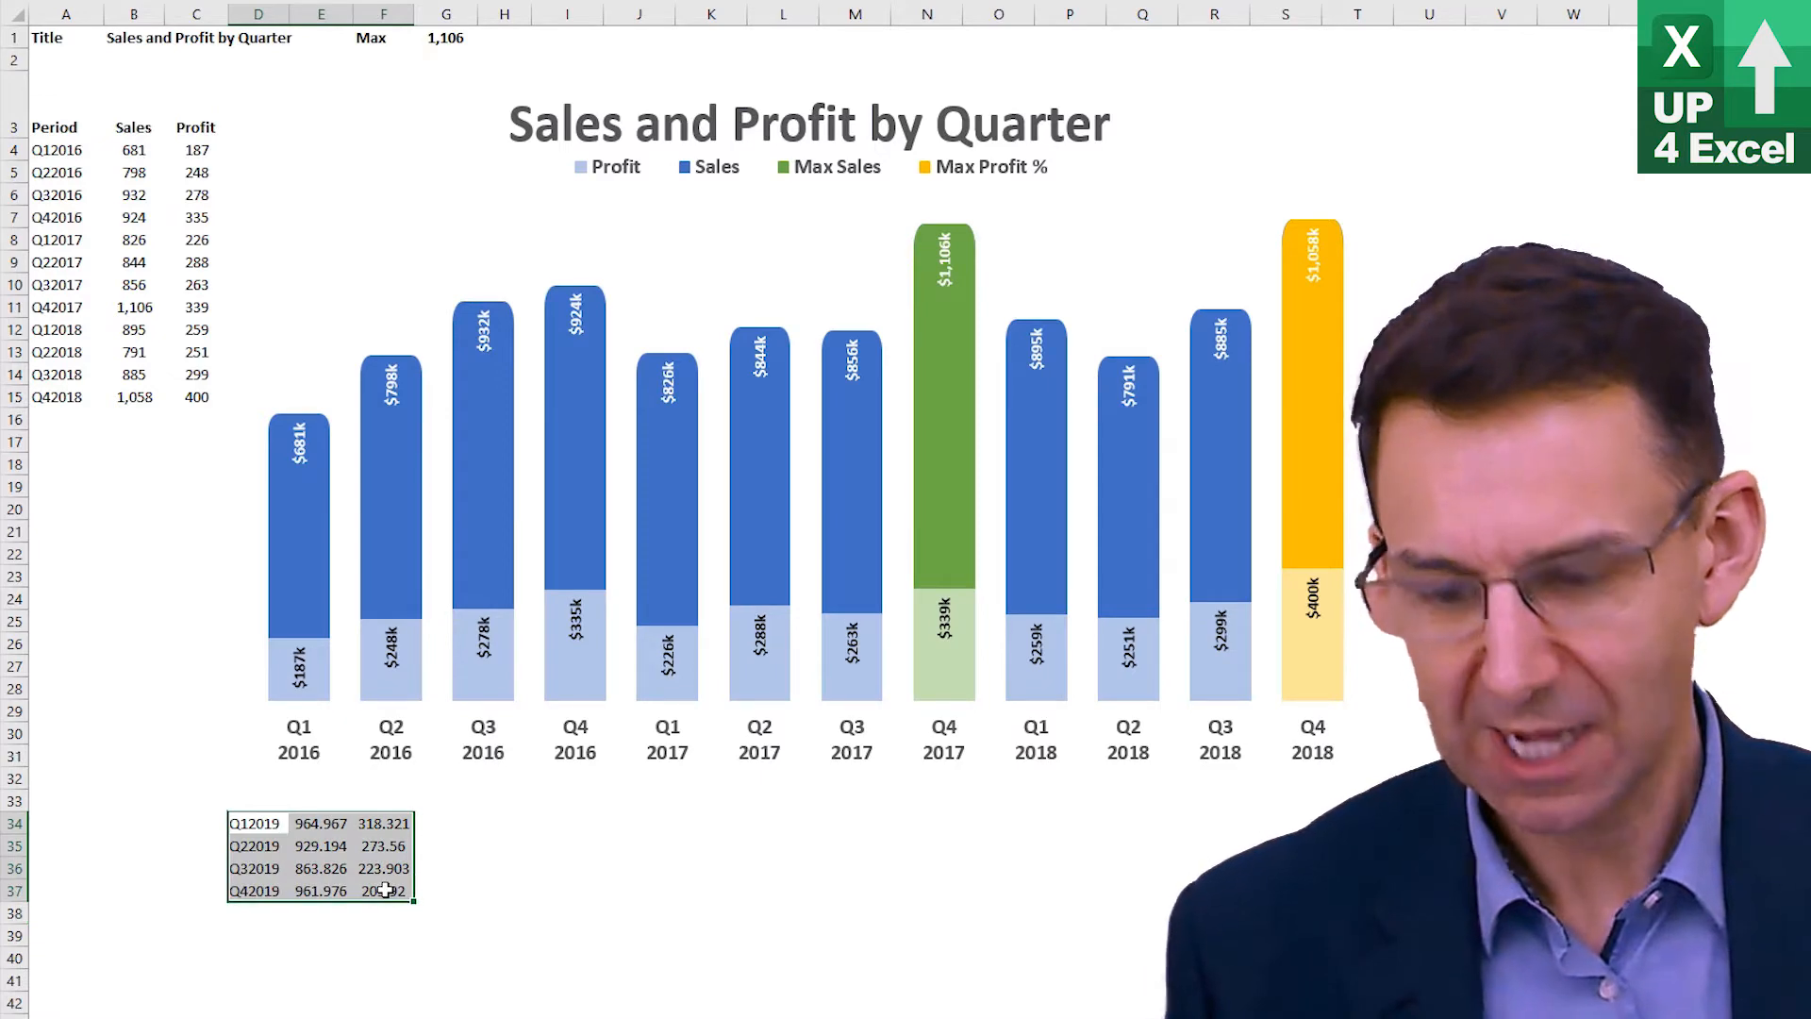
Copy the 2019 quarterly figures and paste them as values into A16 below the existing data
{"action": "key", "text": "ctrl+c"}
{"action": "left_click", "coordinate": [66, 419]}
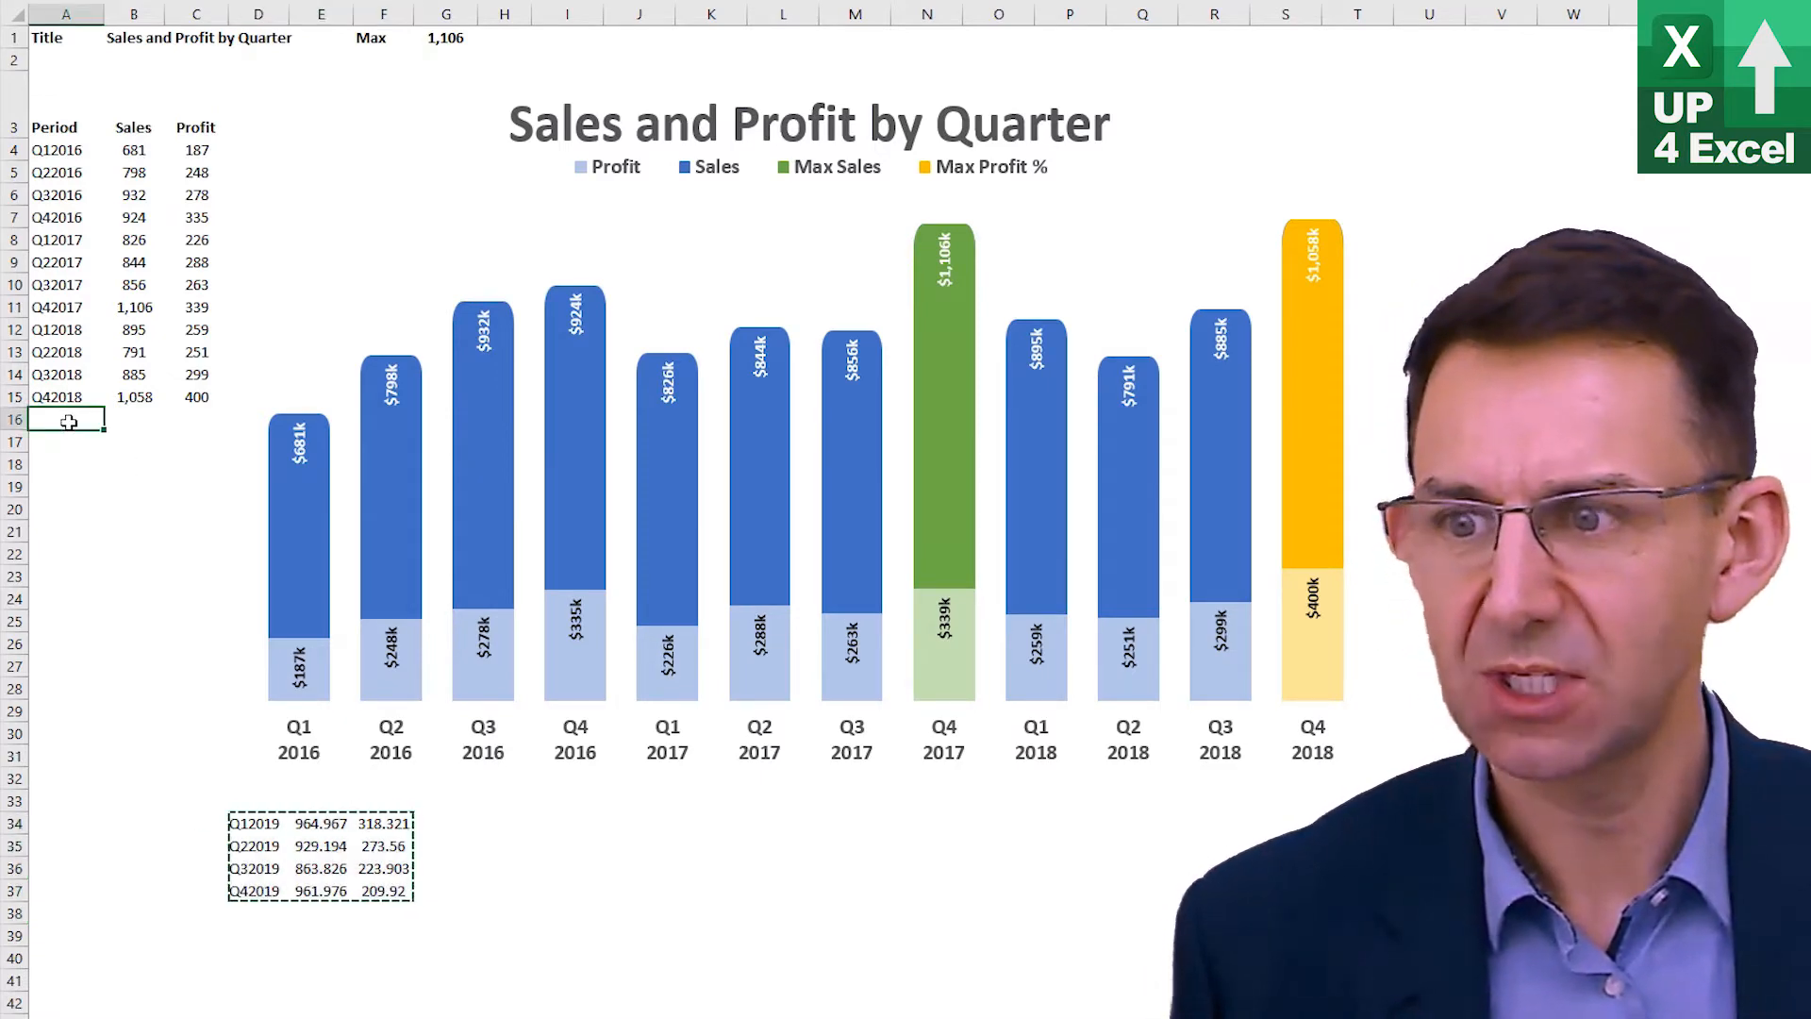
{"action": "right_click", "coordinate": [71, 422]}
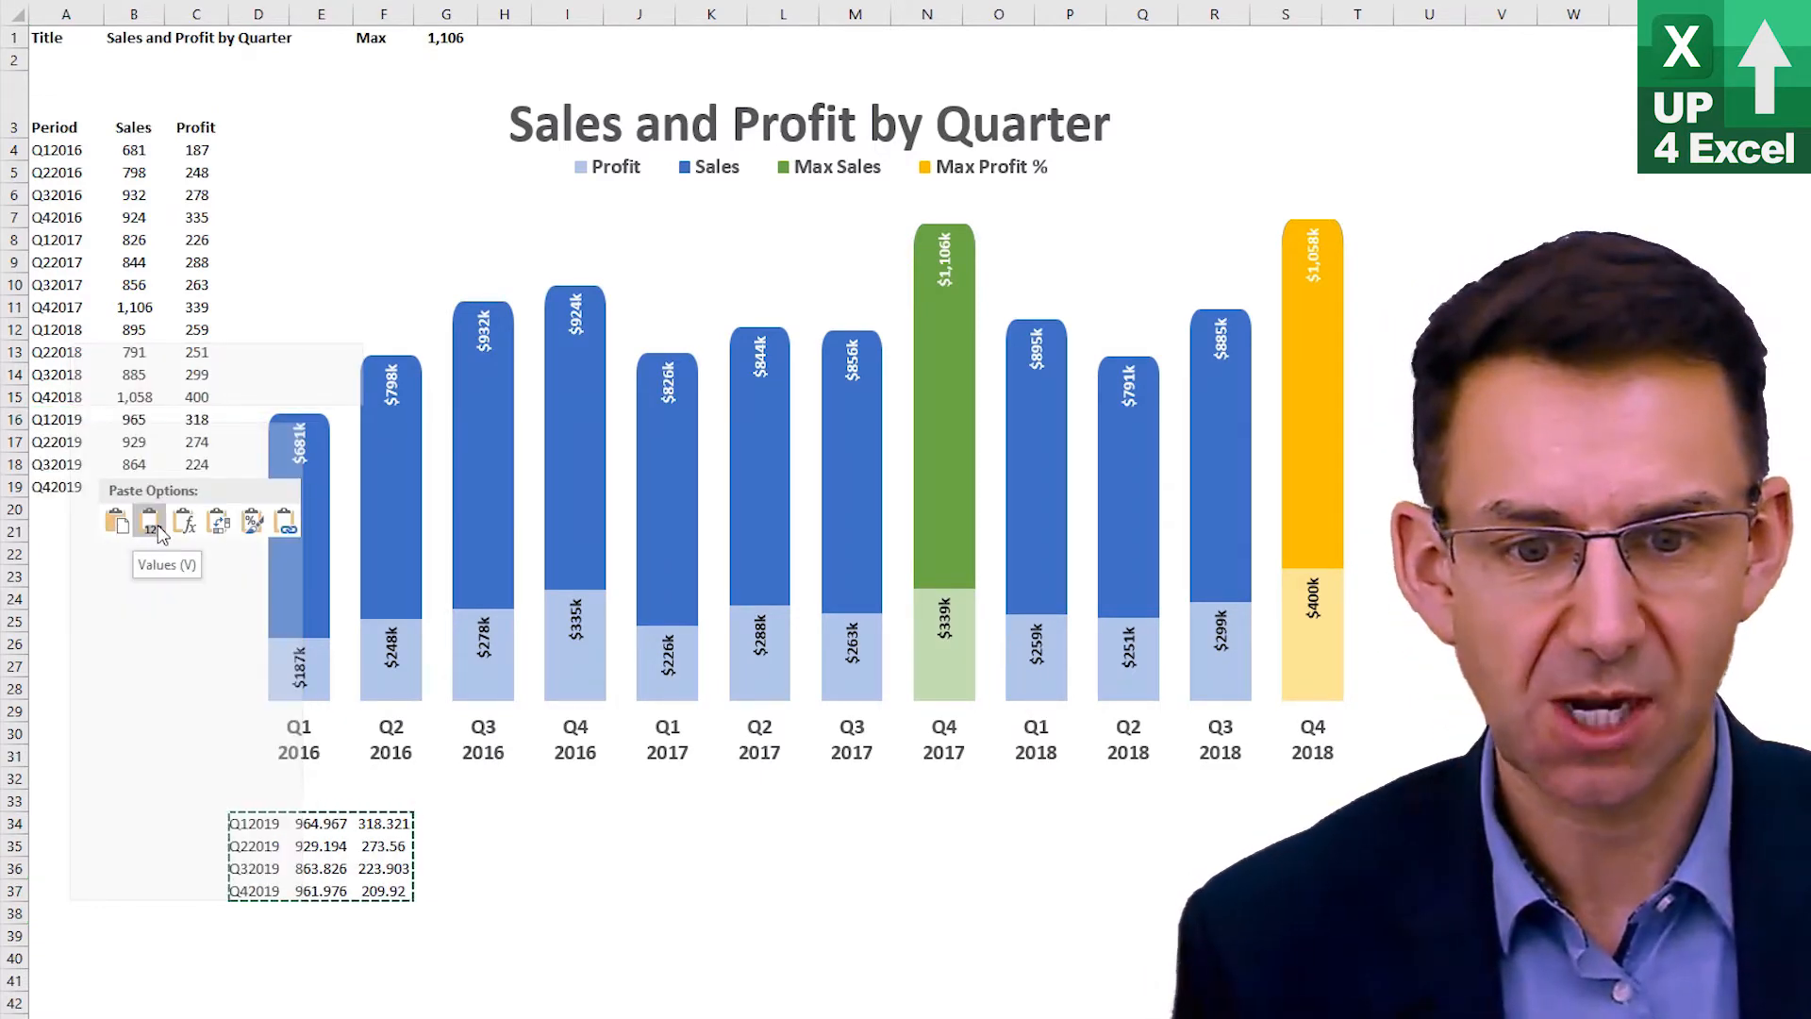
{"action": "left_click", "coordinate": [151, 521]}
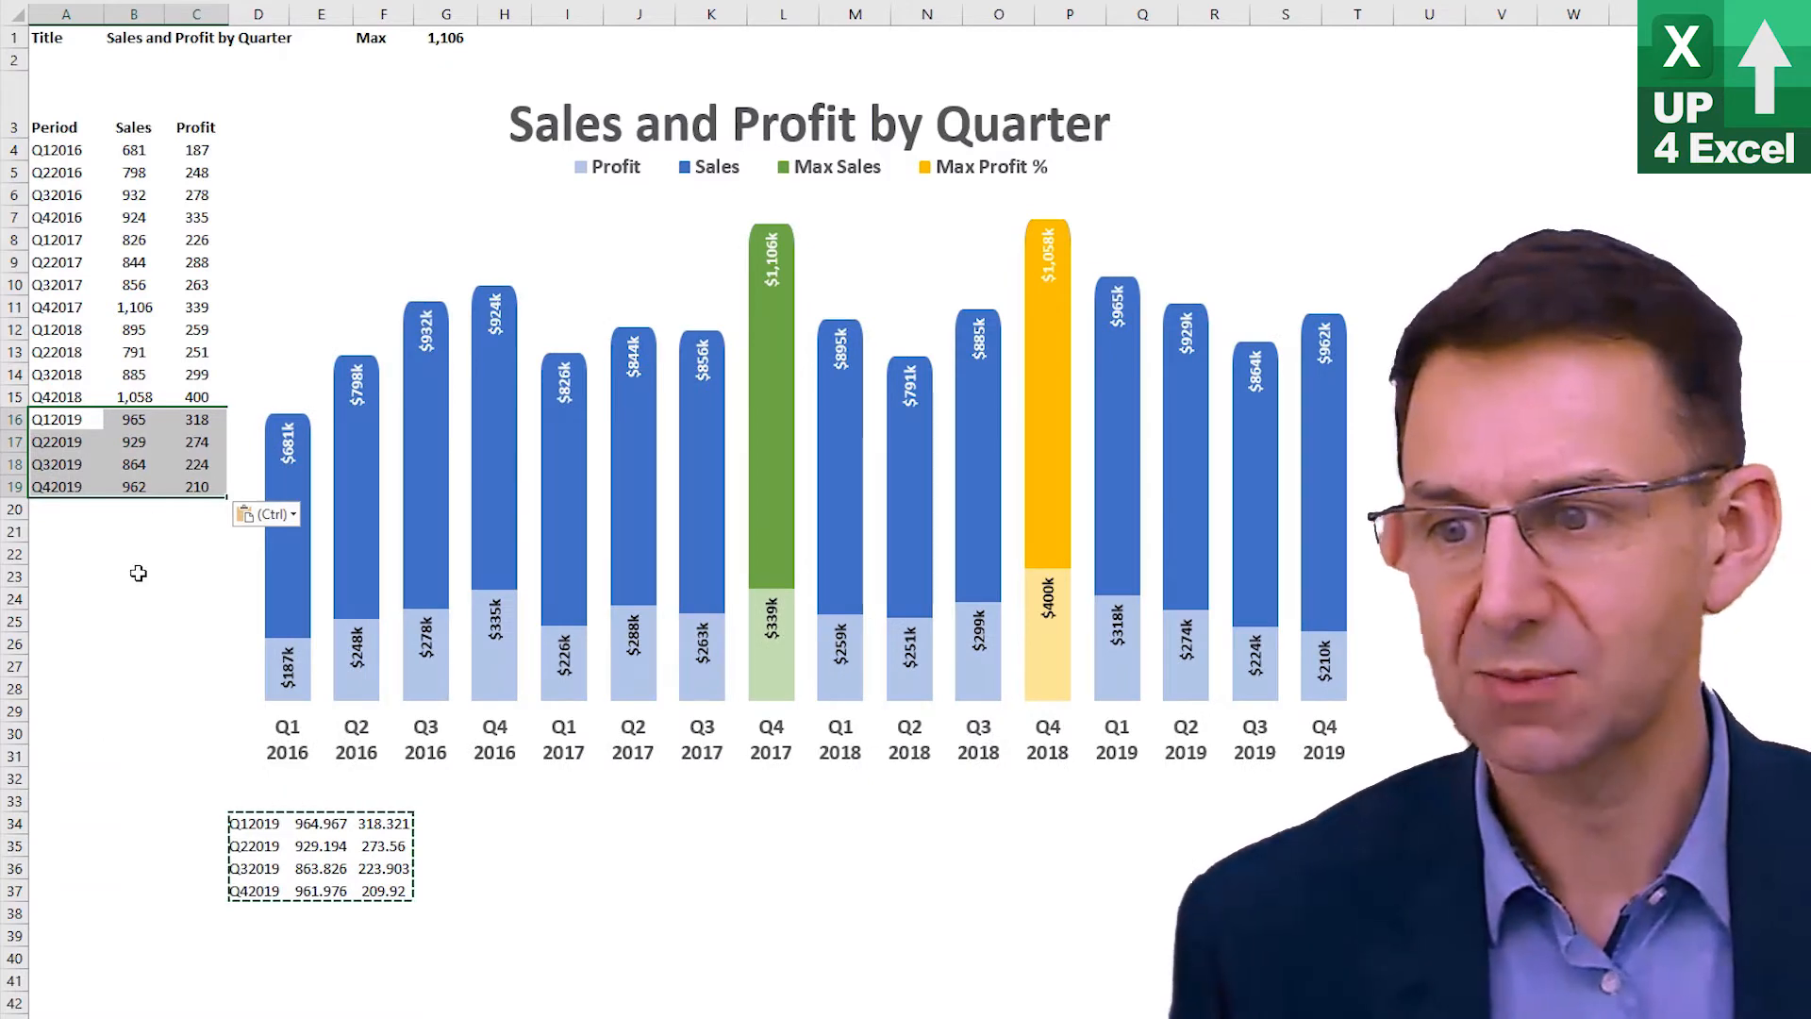
Set the Q12018 sales value to 1,200
{"action": "left_click", "coordinate": [122, 326]}
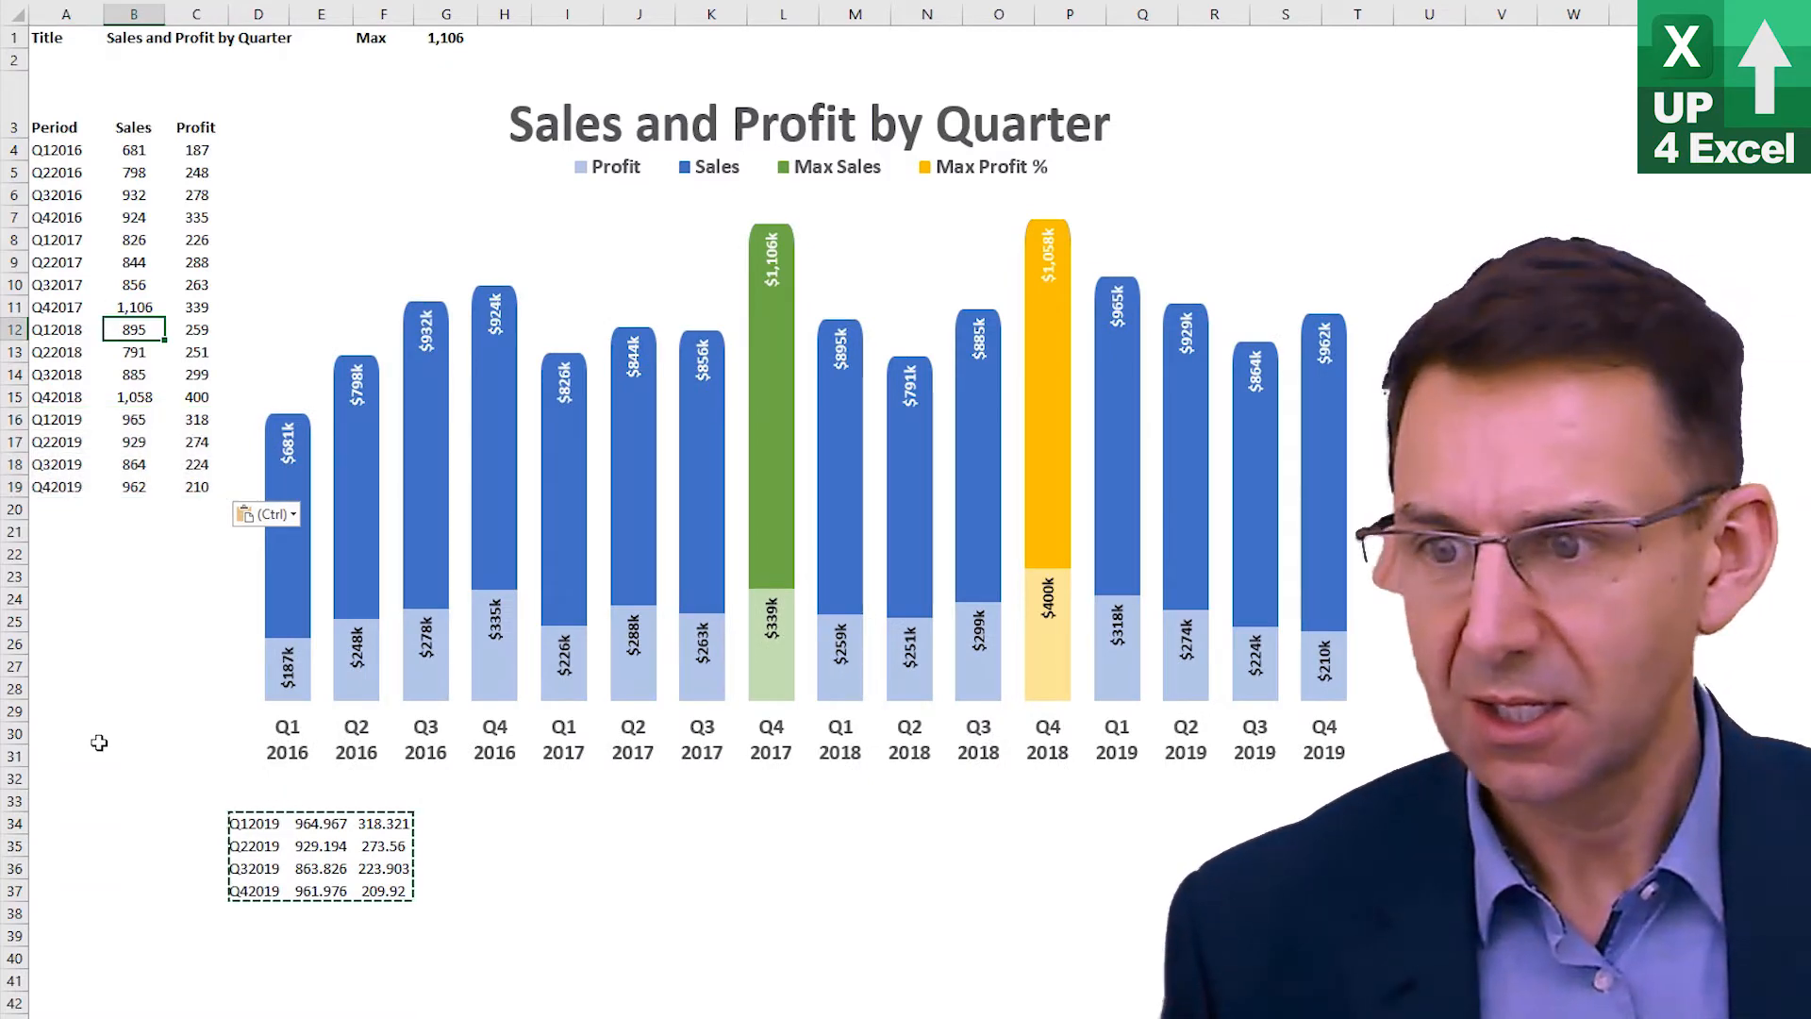
{"action": "type", "text": "1,20"}
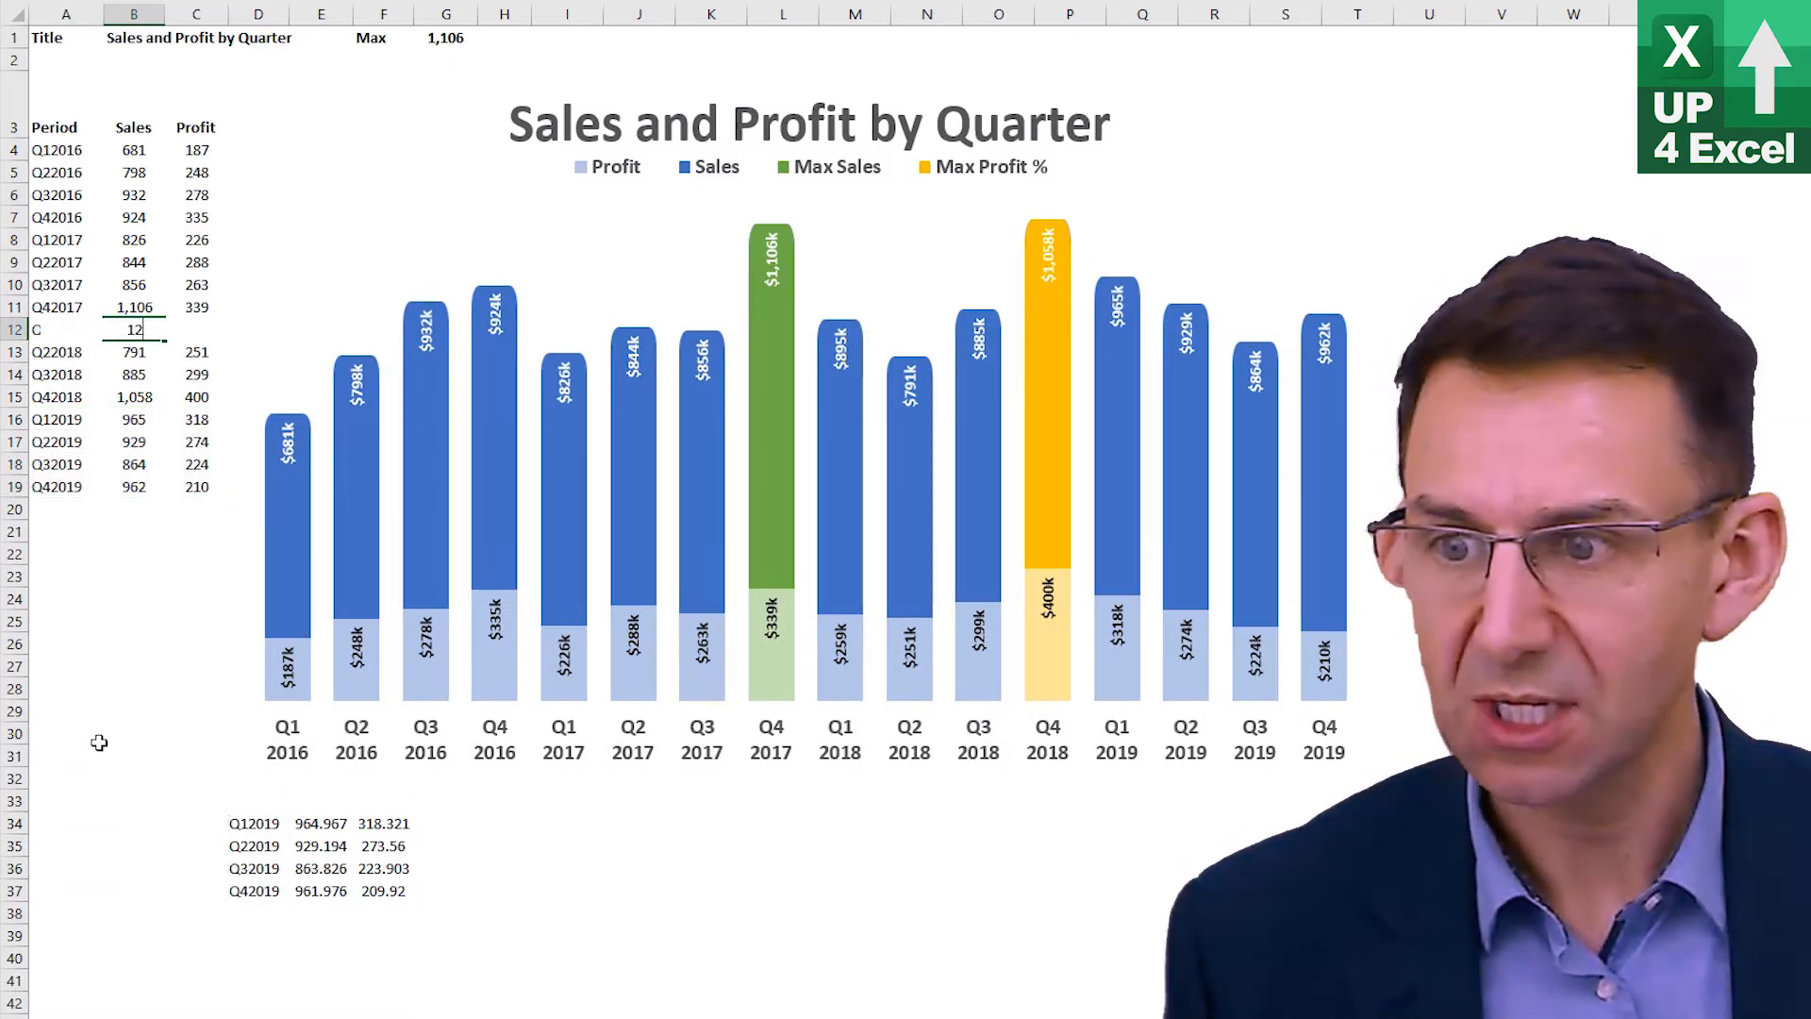
{"action": "type", "text": "00"}
{"action": "key", "text": "Return"}
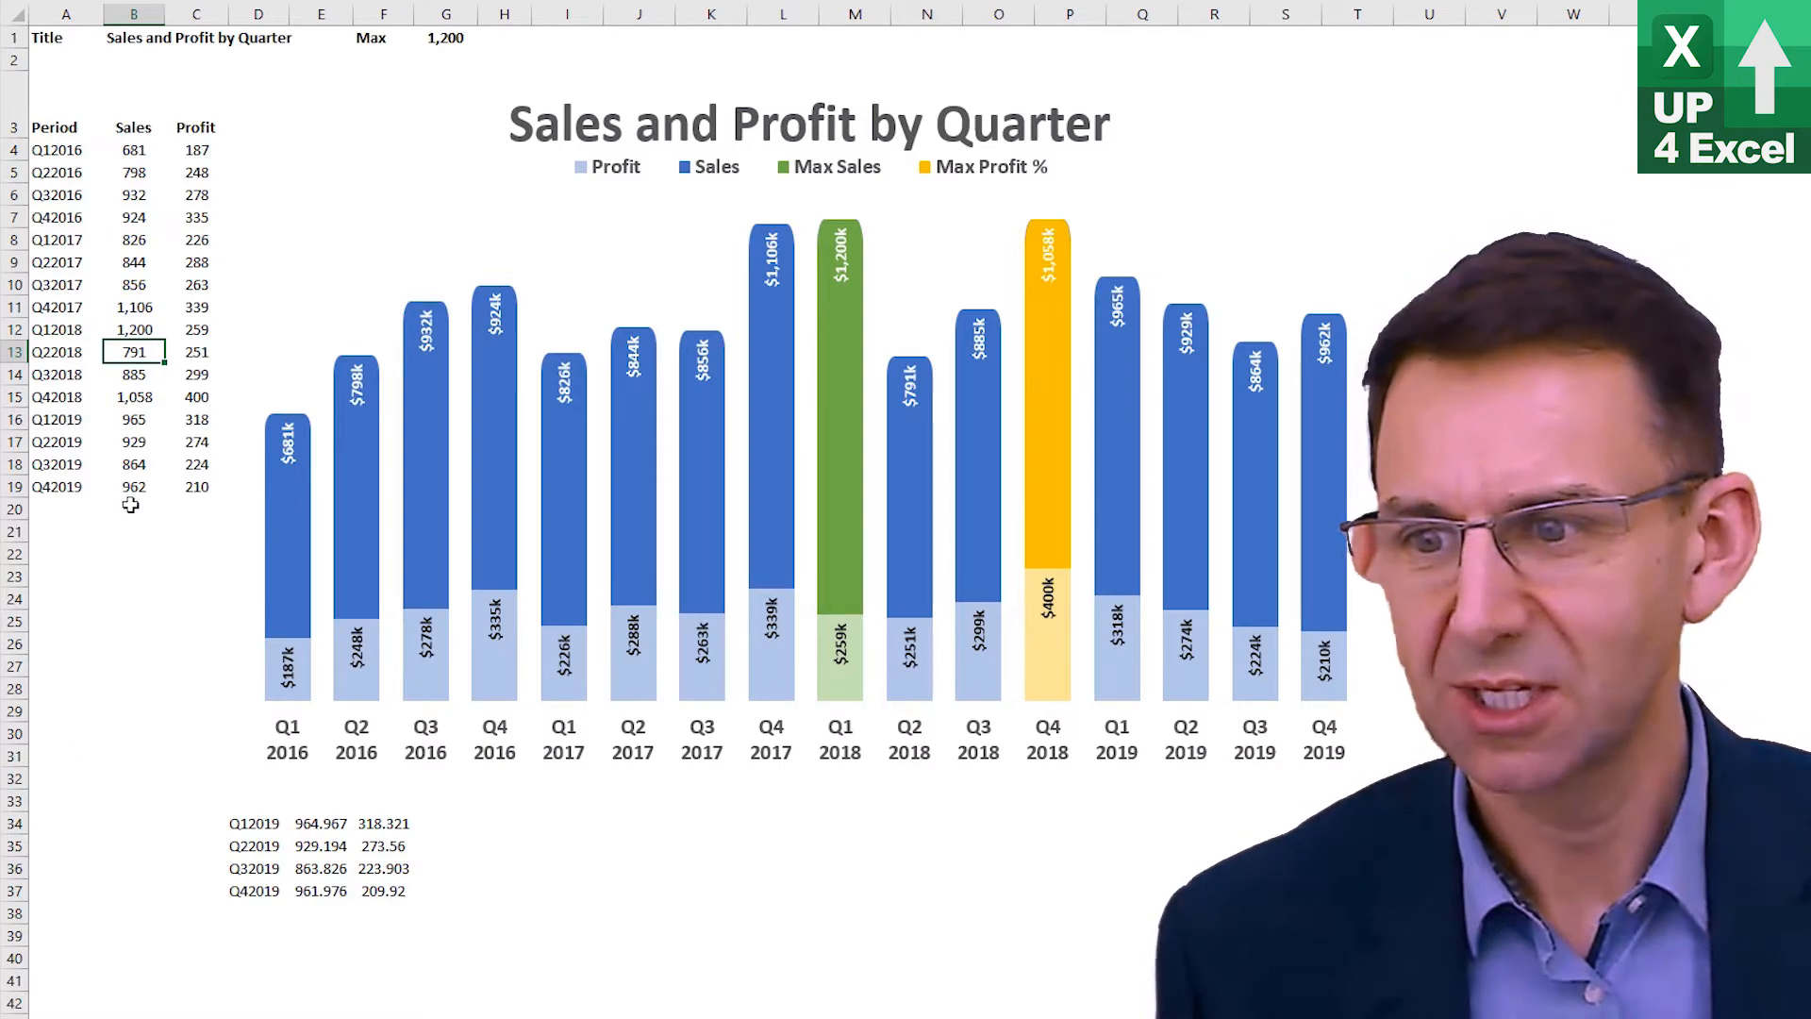
Set the Q32018 profit value to 400
{"action": "left_click", "coordinate": [200, 377]}
{"action": "mouse_move", "coordinate": [692, 524]}
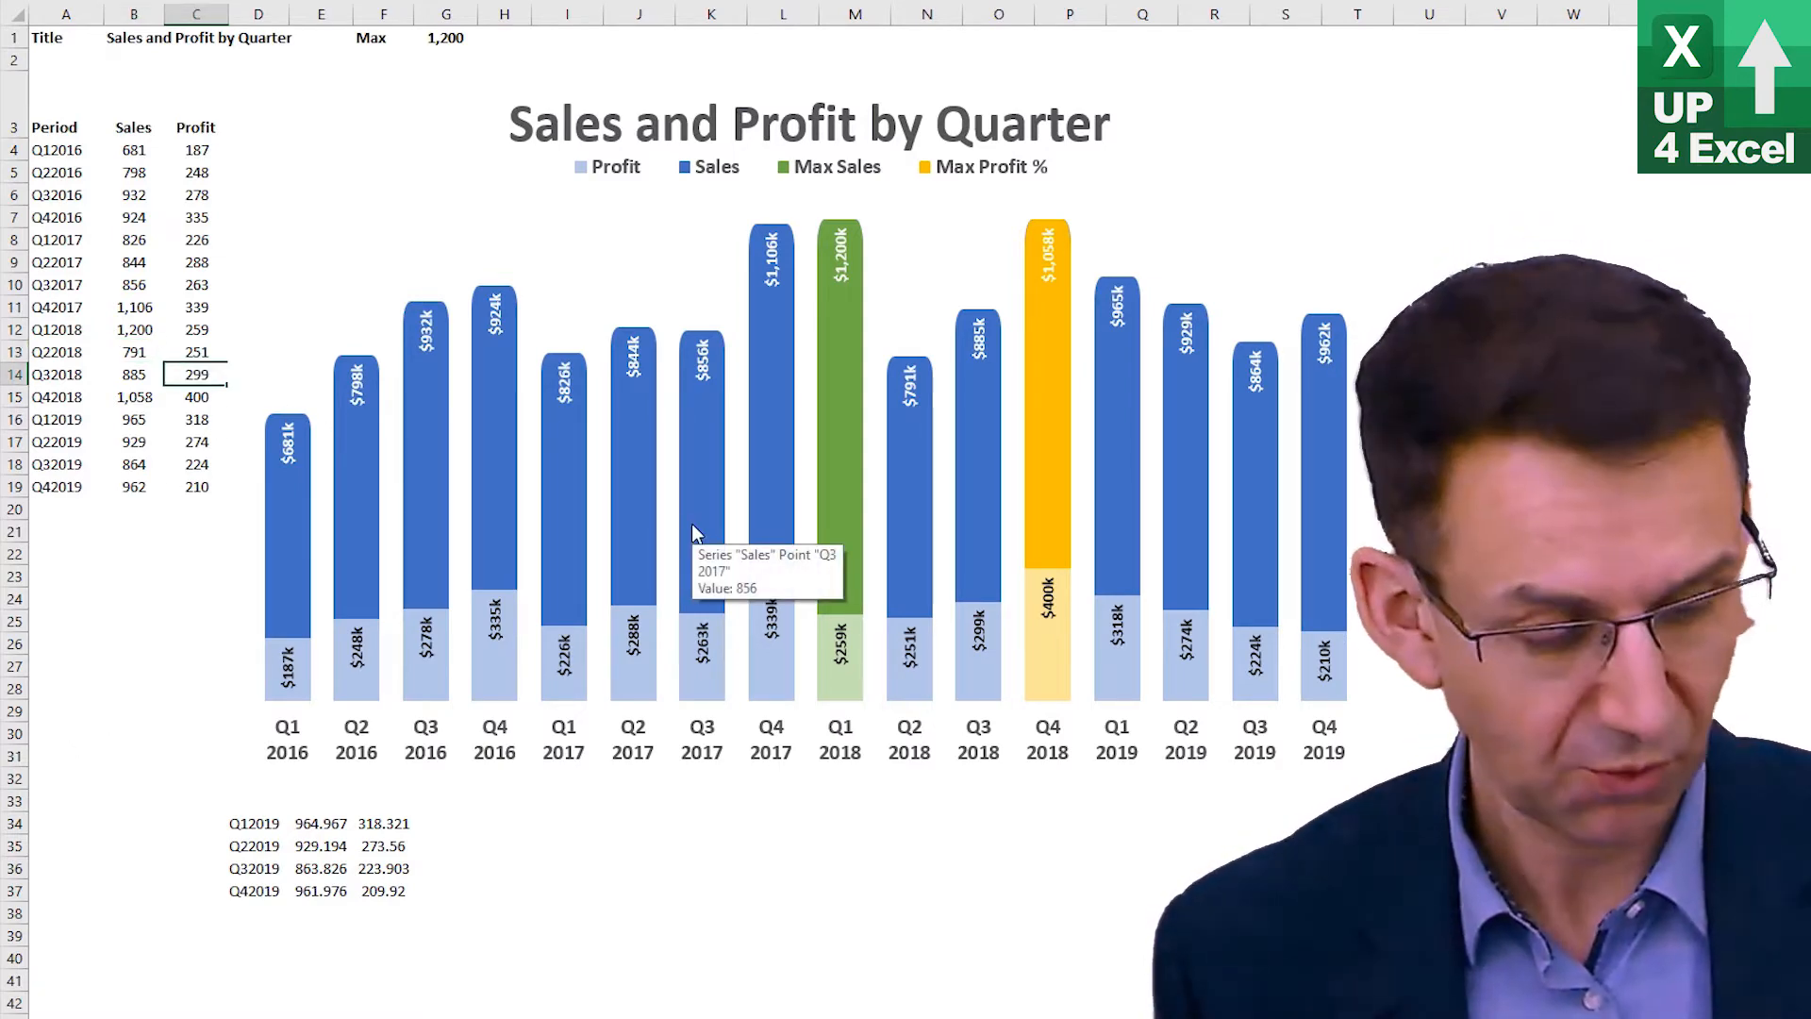
{"action": "type", "text": "400"}
{"action": "key", "text": "Return"}
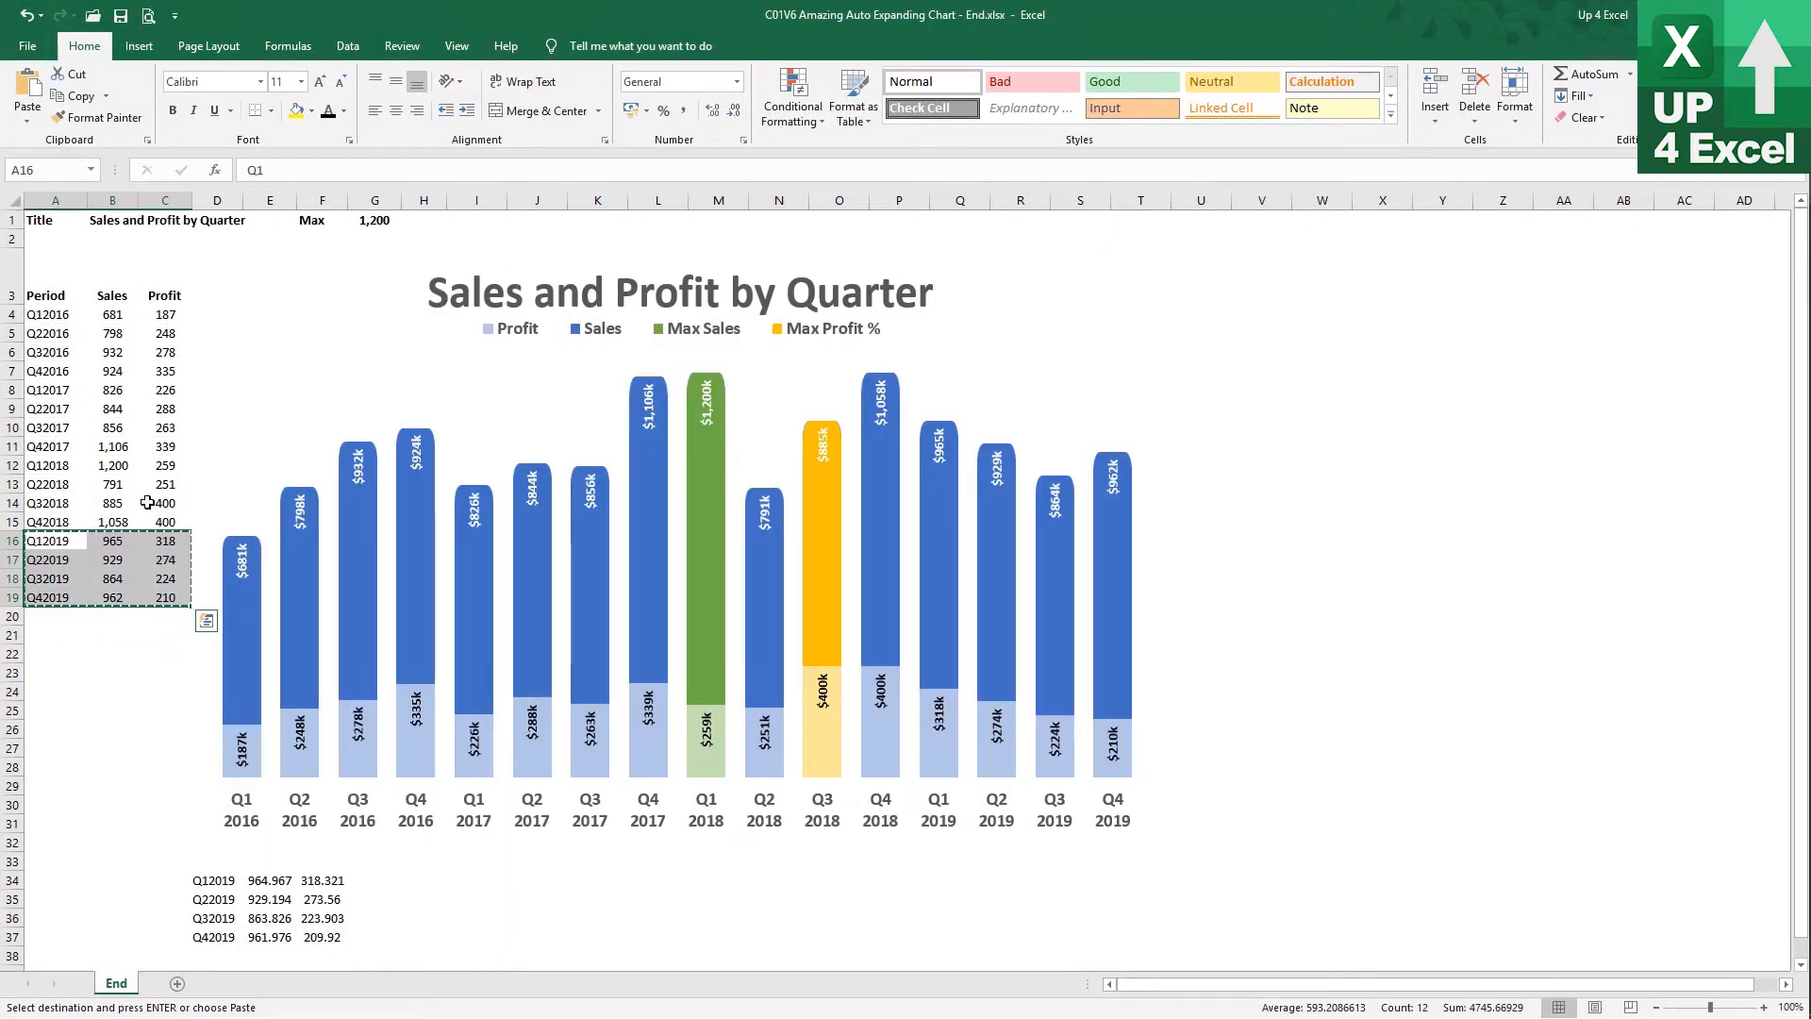
{"action": "key", "text": "Escape"}
{"action": "left_click", "coordinate": [130, 423]}
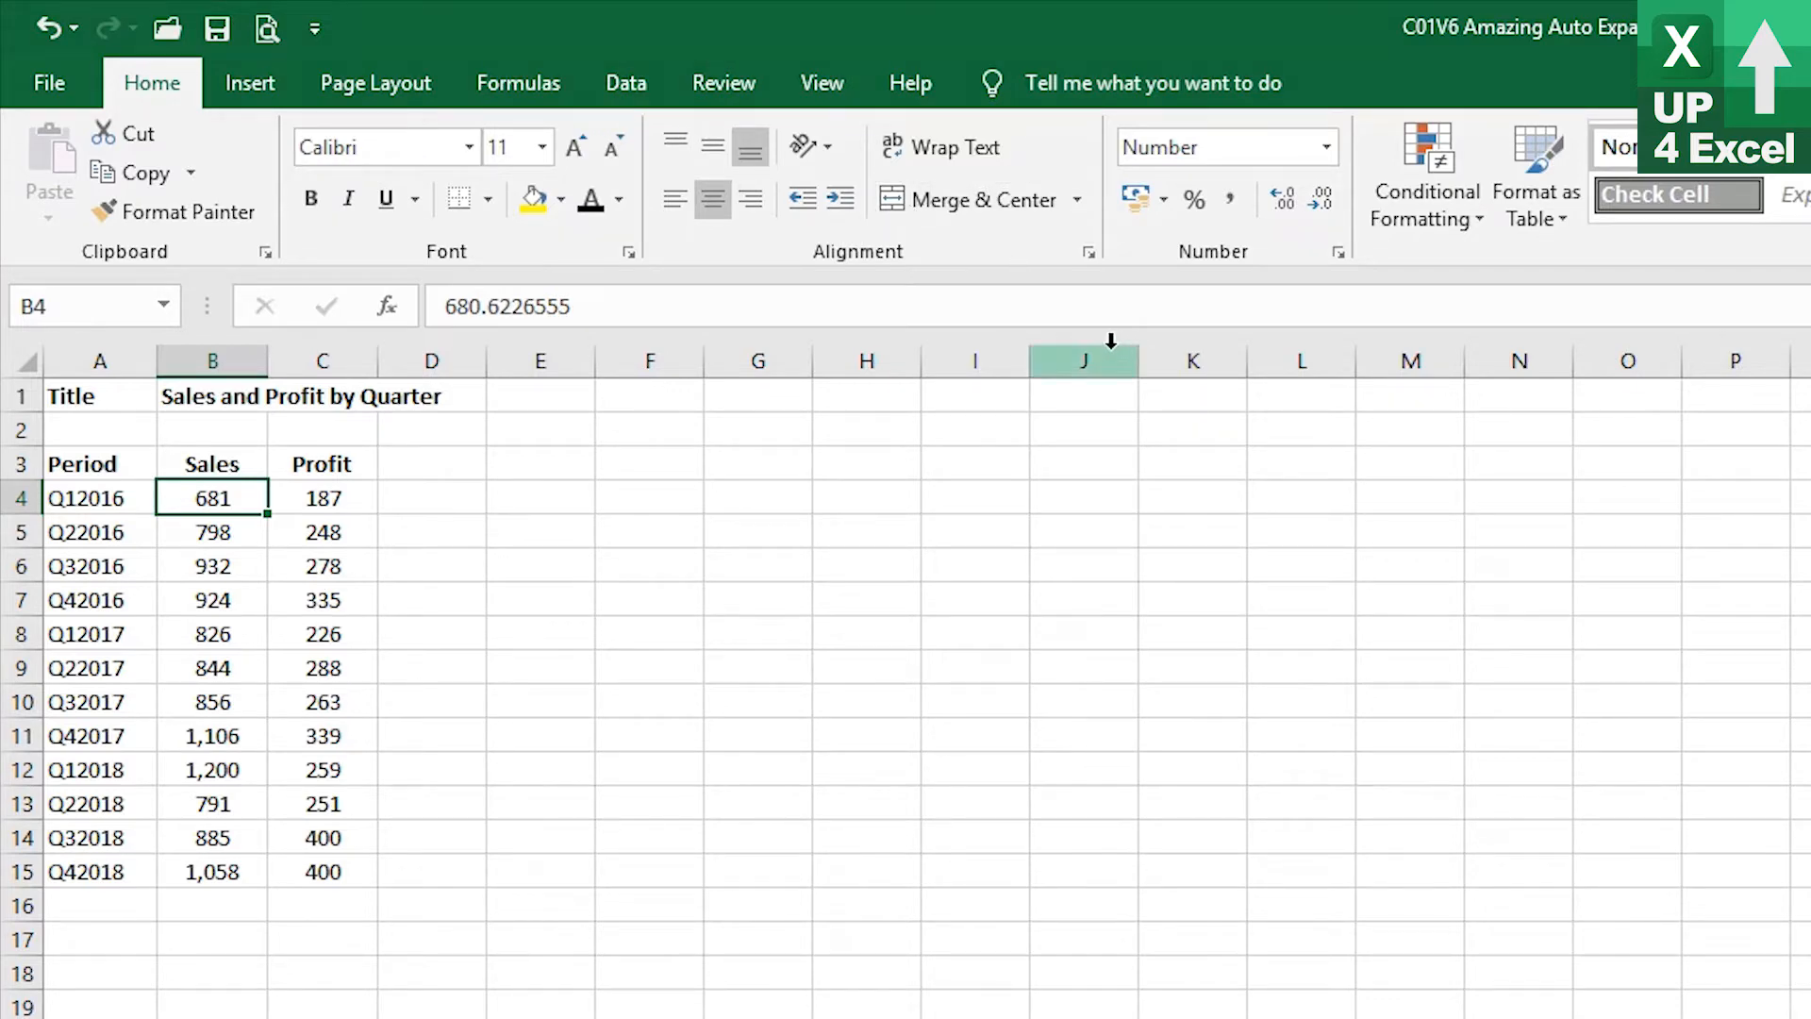
{"action": "left_click", "coordinate": [523, 83]}
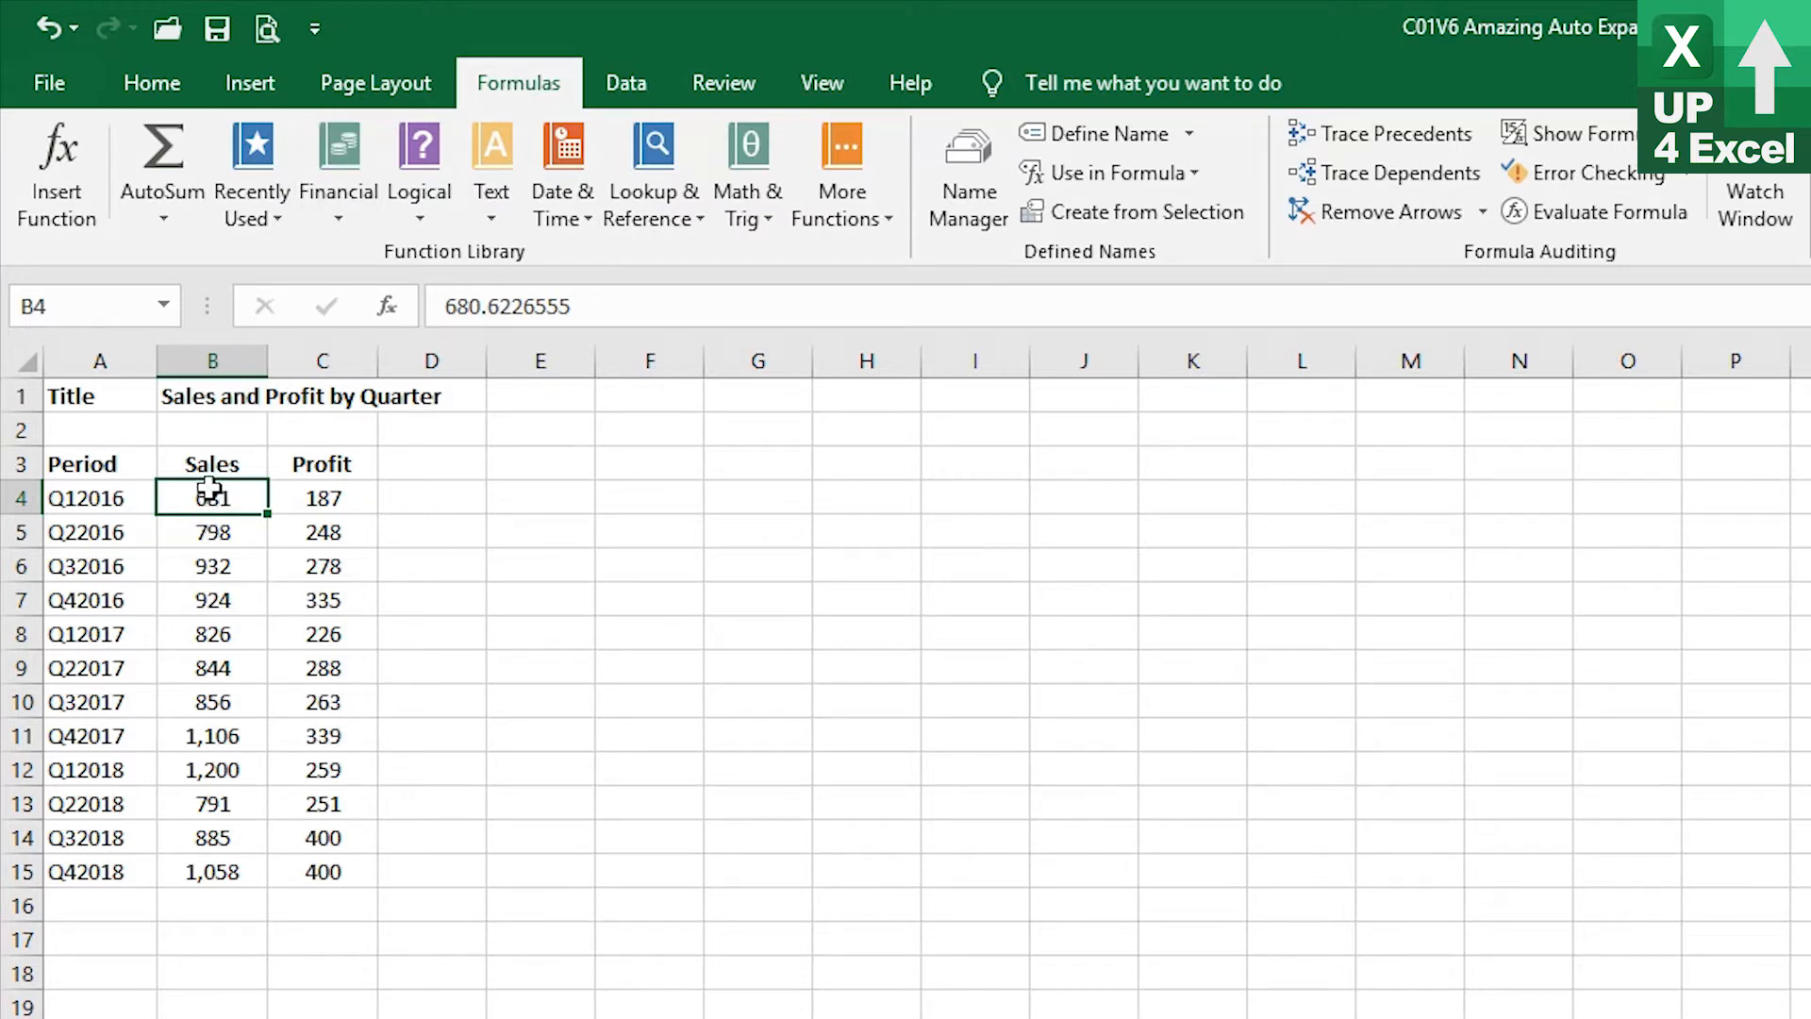
{"action": "left_click_drag", "start_coordinate": [212, 497], "coordinate": [226, 863]}
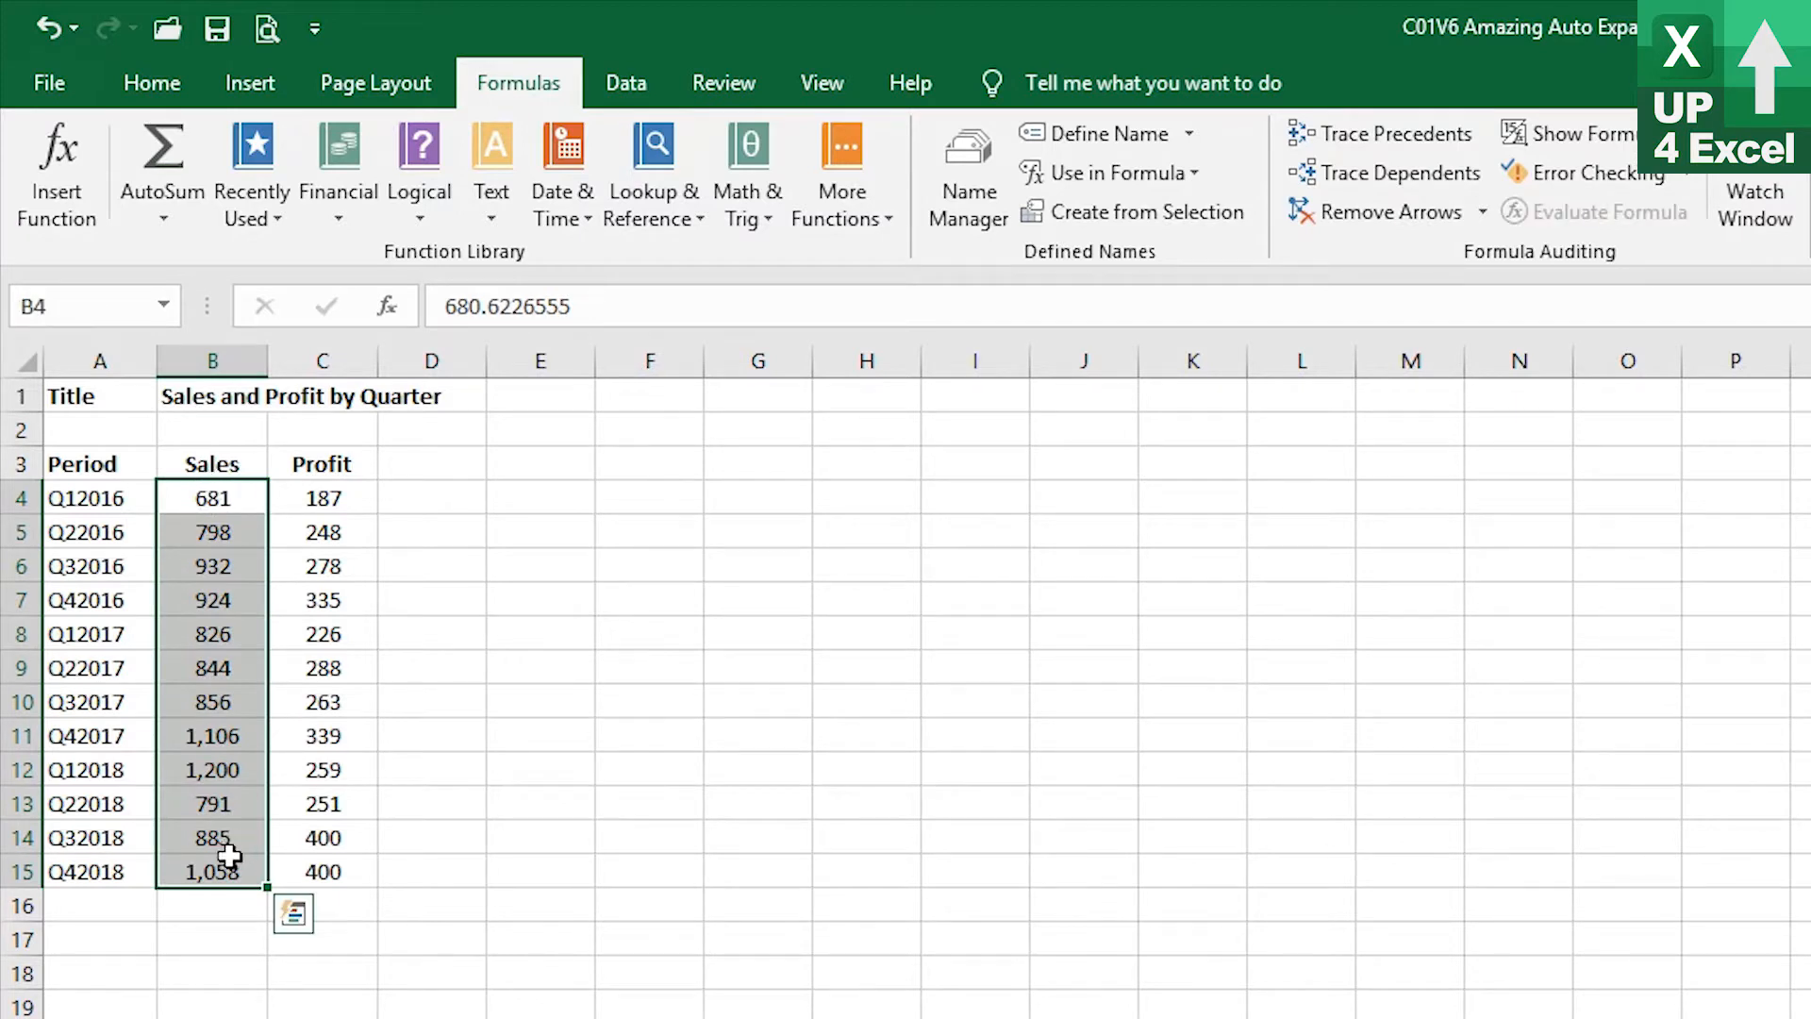
Enter 1234 in cell B16 below the sales figures, then clear it again
{"action": "left_click", "coordinate": [207, 903]}
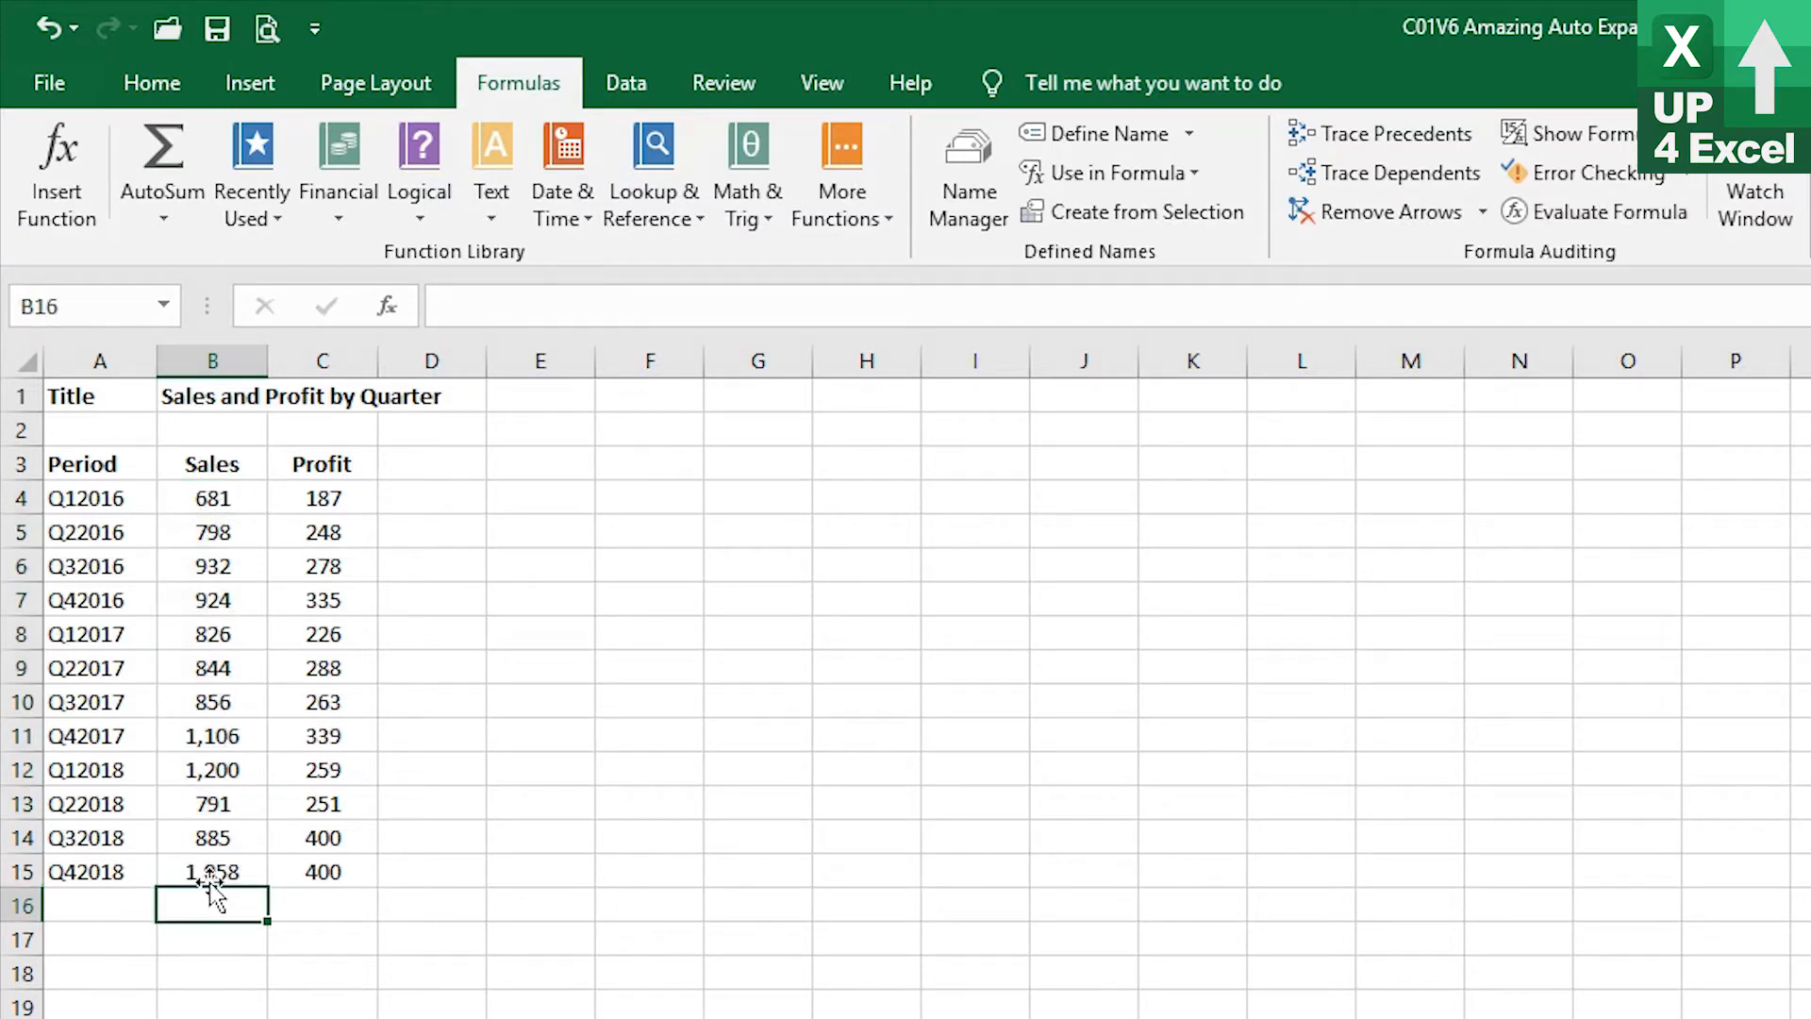
{"action": "type", "text": "1234"}
{"action": "key", "text": "Return"}
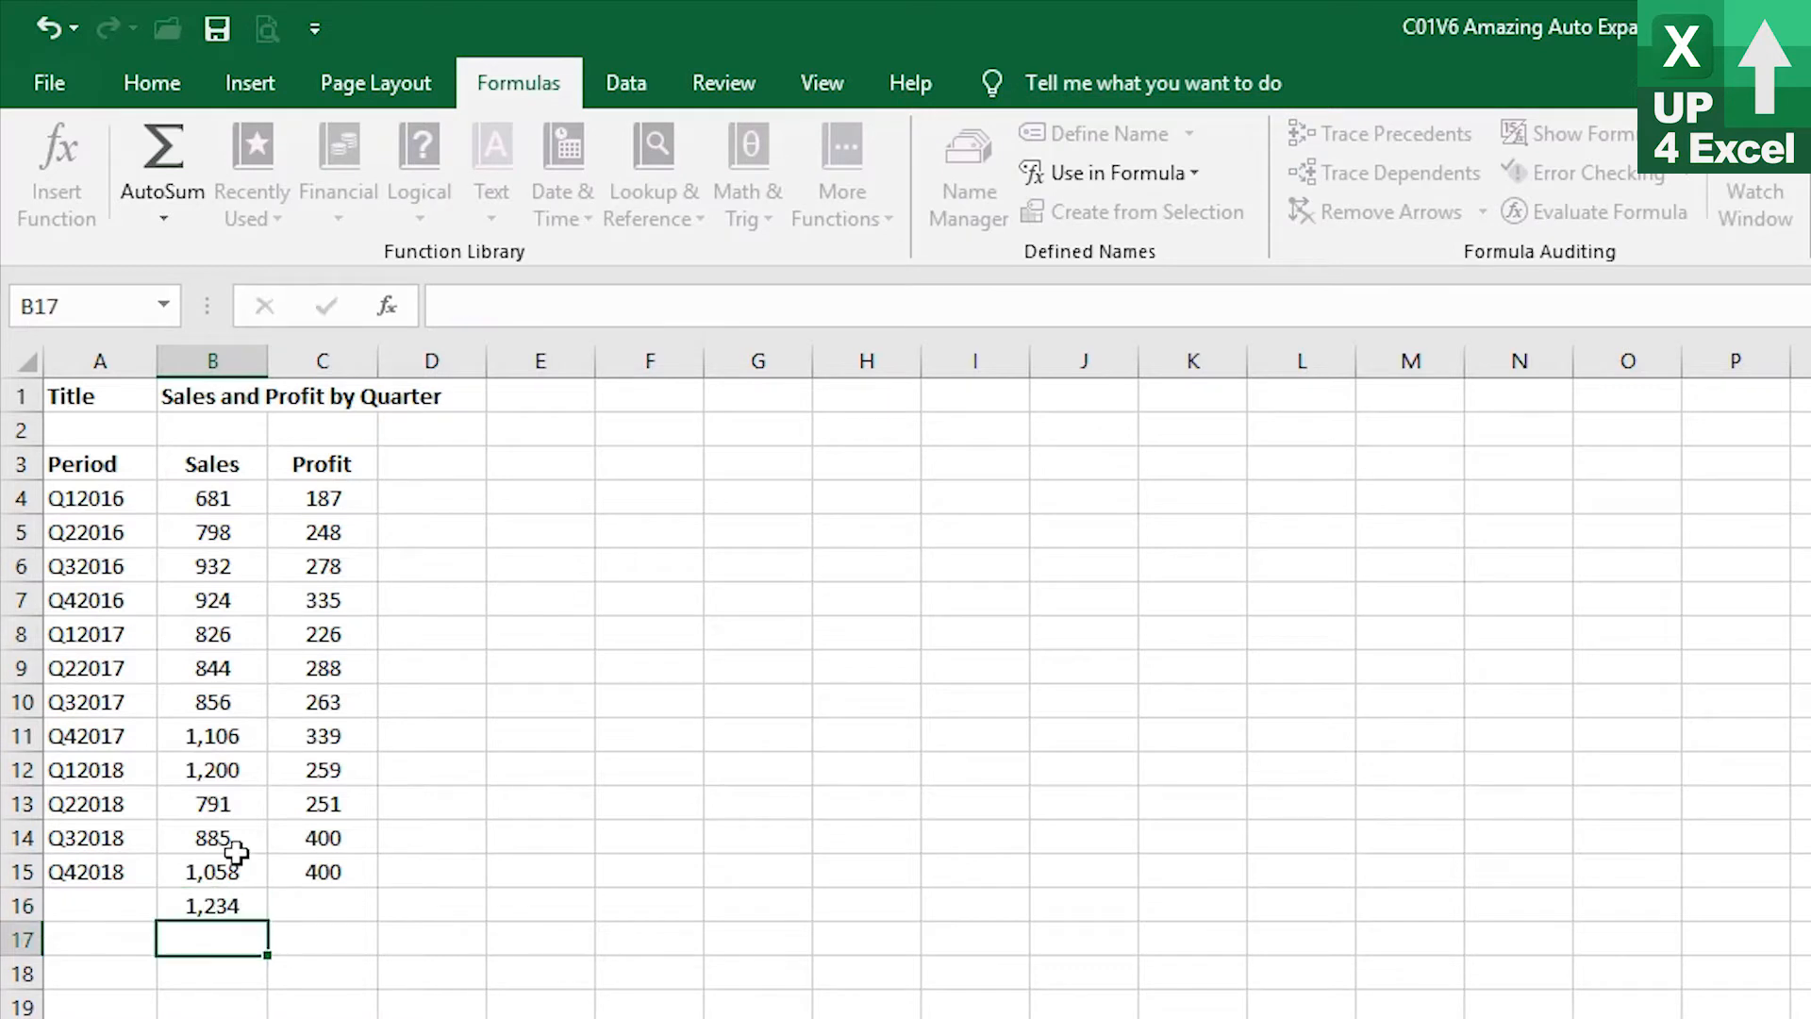
{"action": "left_click_drag", "start_coordinate": [211, 911], "coordinate": [202, 500]}
{"action": "left_click", "coordinate": [215, 898]}
{"action": "key", "text": "Delete"}
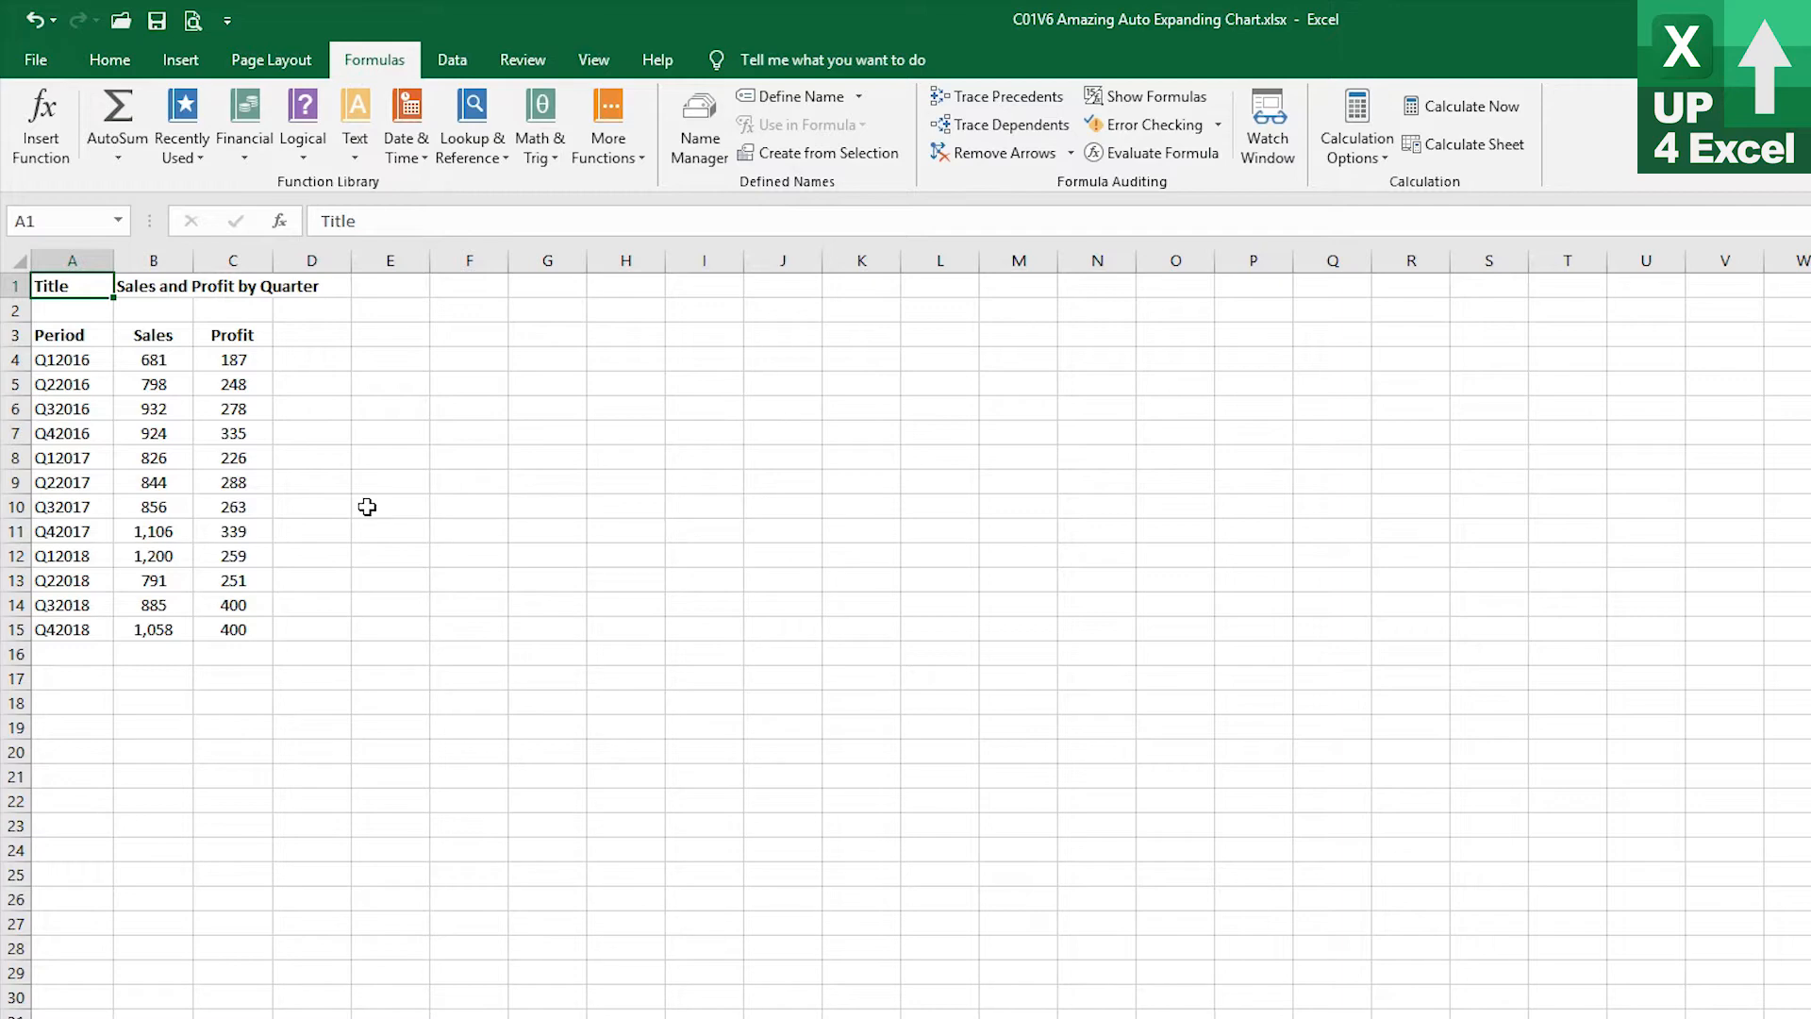
Define a new workbook name nSales referring to the sales values Start!$B$4:$B$15
{"action": "left_click", "coordinate": [714, 130]}
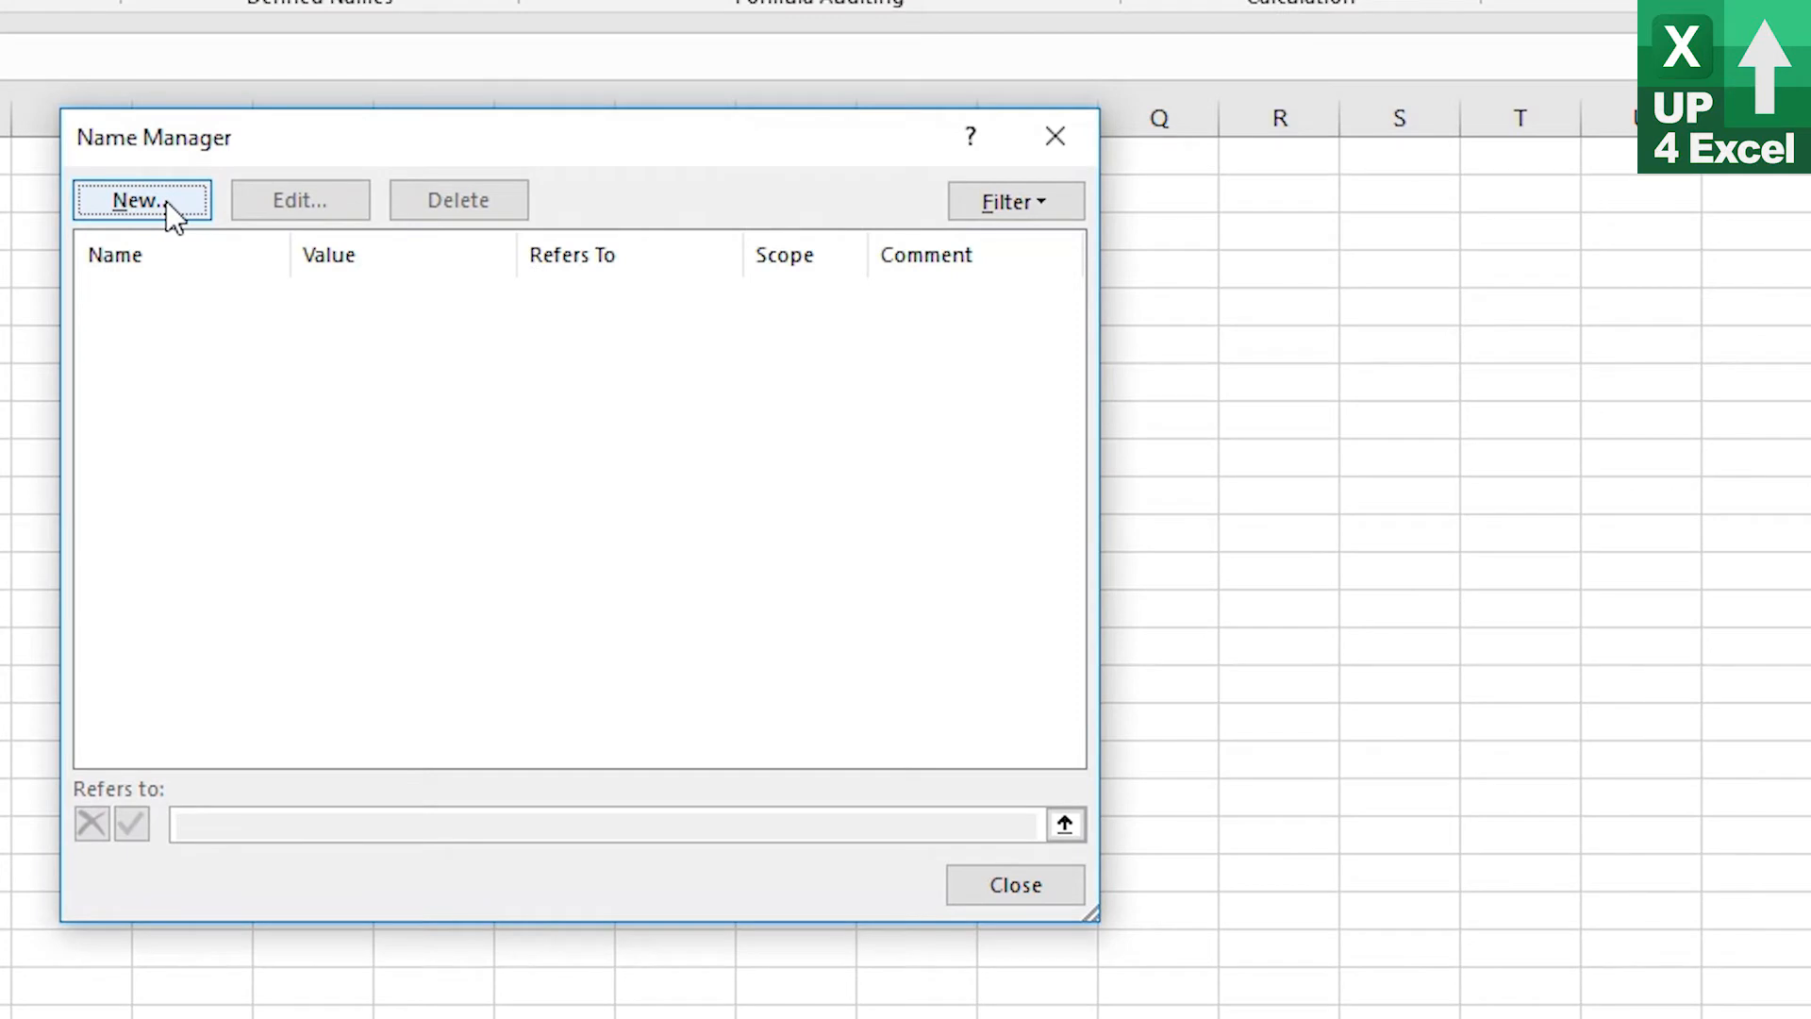
{"action": "left_click", "coordinate": [166, 200]}
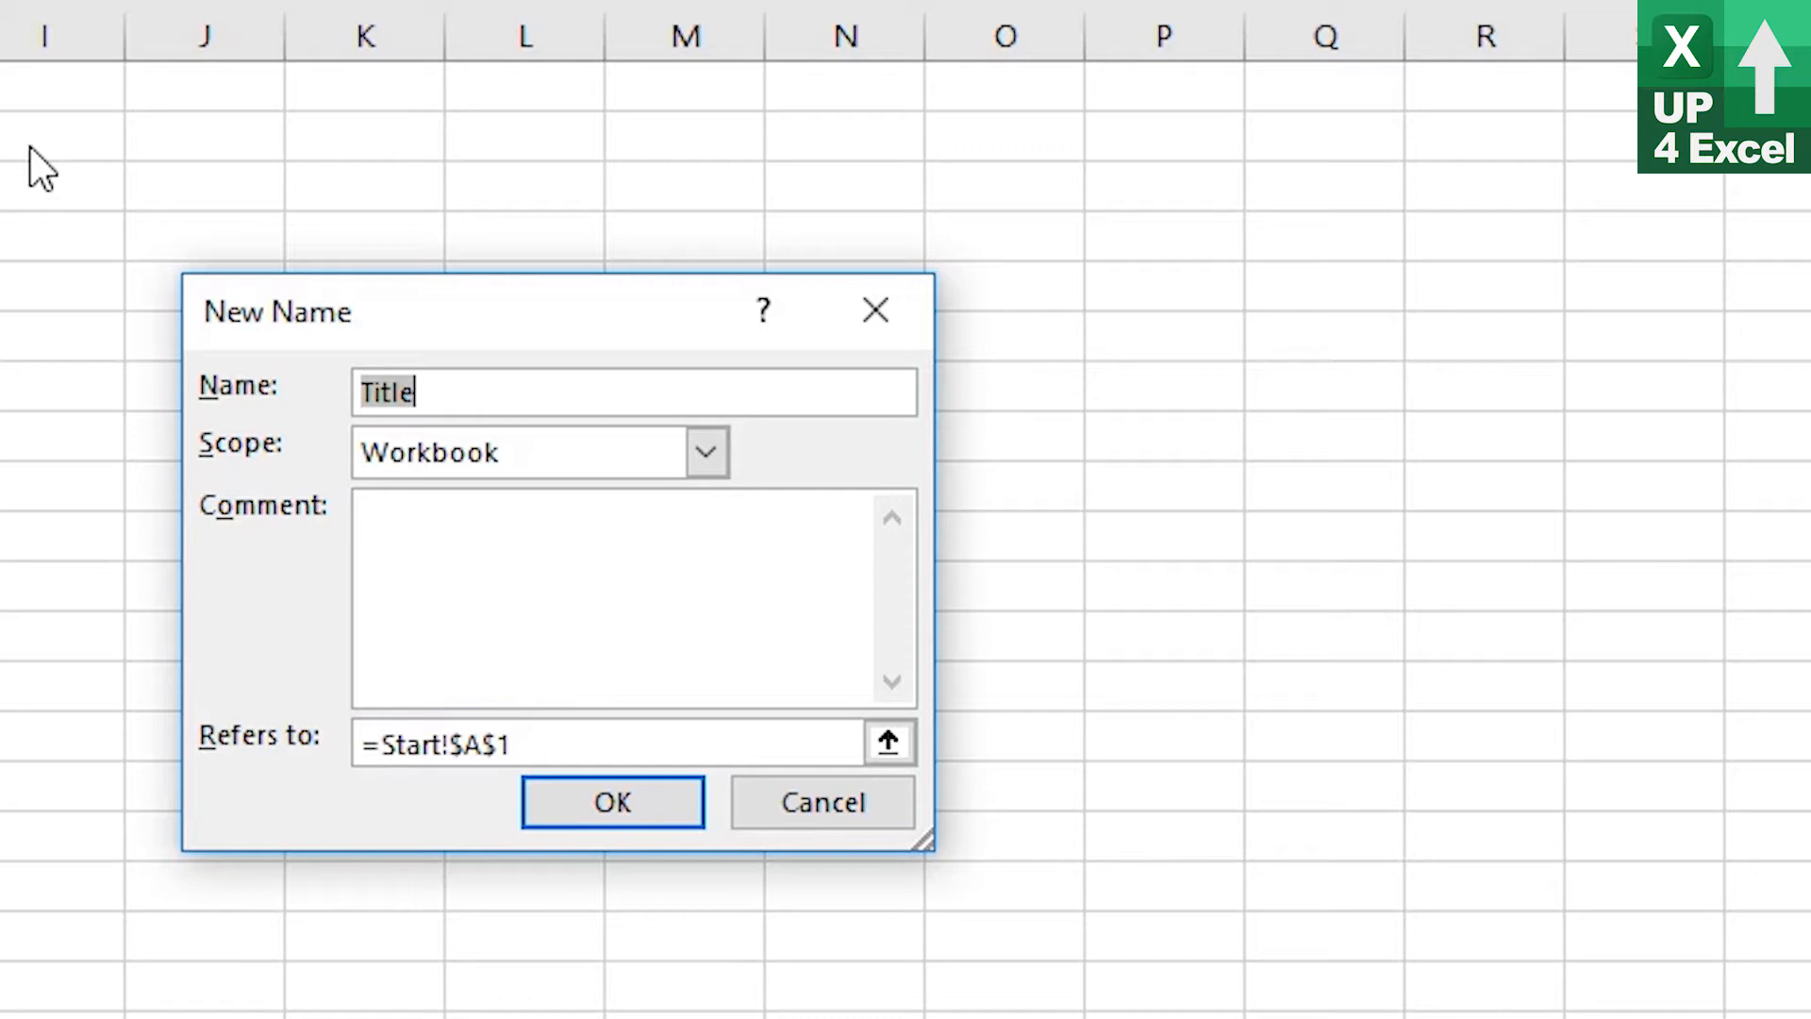
{"action": "type", "text": "n"}
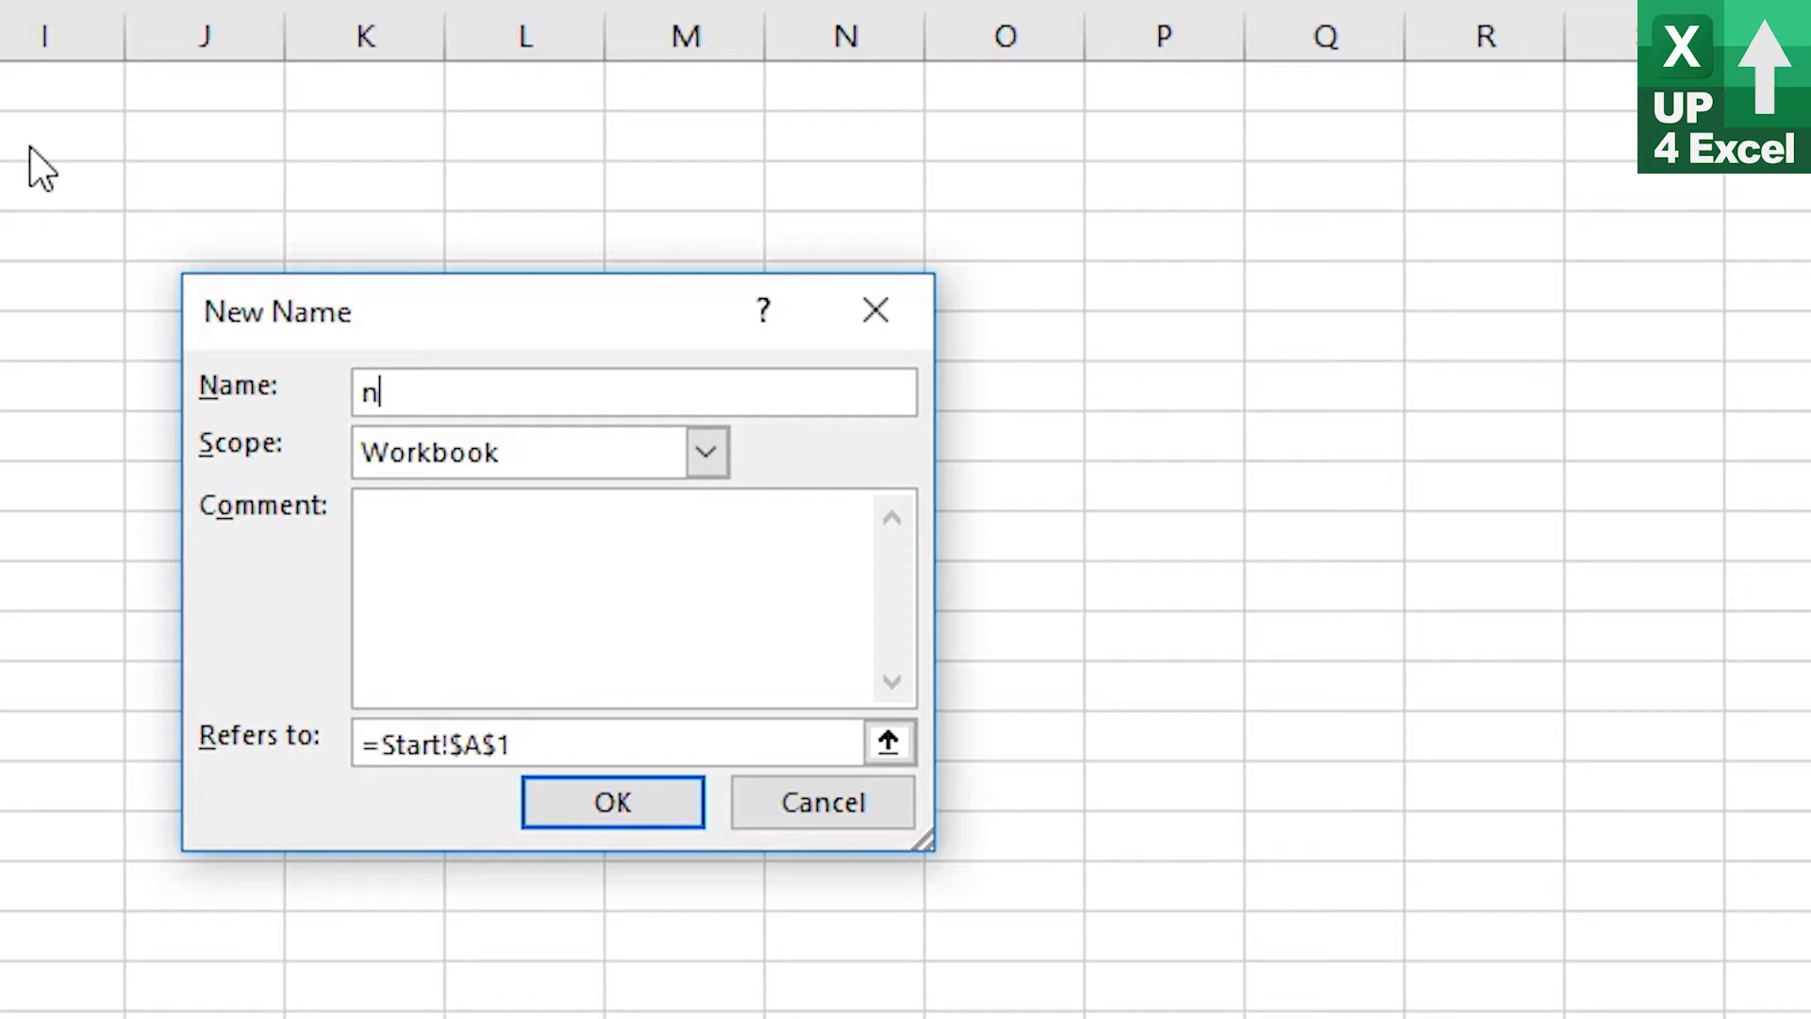
{"action": "type", "text": "Sales"}
{"action": "double_click", "coordinate": [444, 721]}
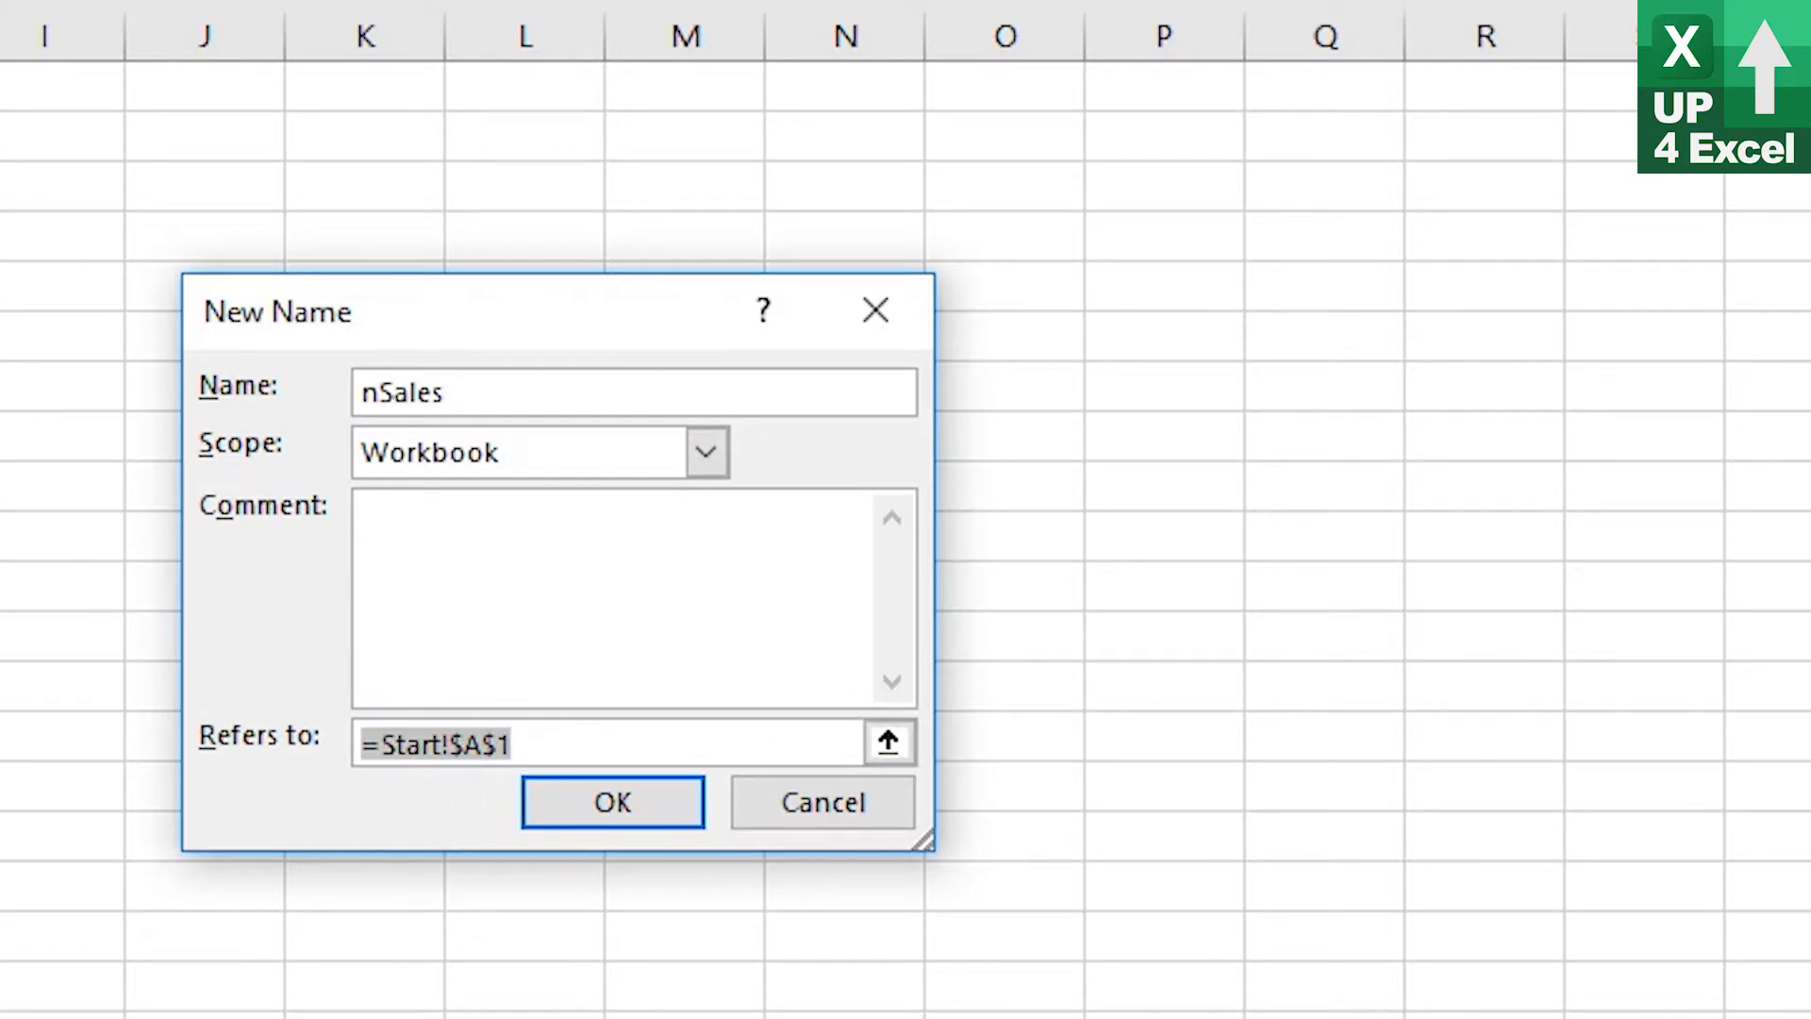
{"action": "left_click_drag", "start_coordinate": [1, 236], "coordinate": [1, 755]}
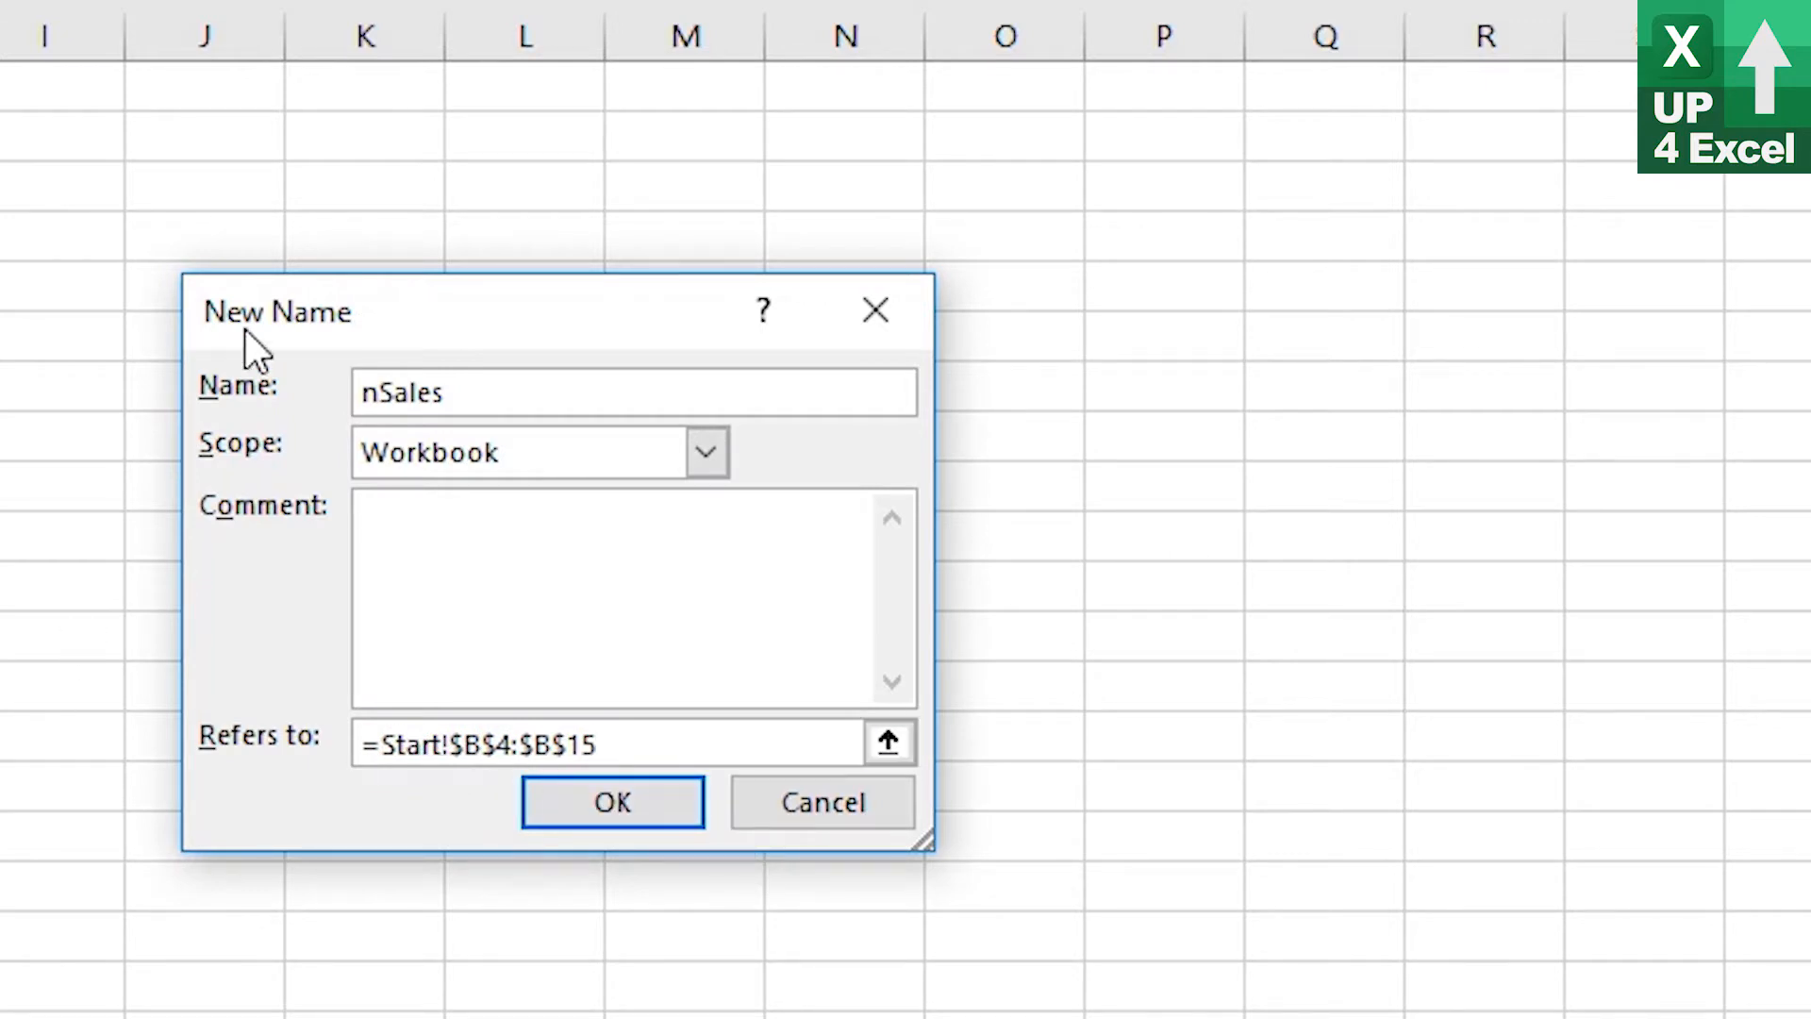
Replace the nSales reference with =OFFSET(Start!$B$3,1,0,COUNT(Start!$B:$B),1) and confirm the new name
{"action": "left_click_drag", "start_coordinate": [634, 750], "coordinate": [368, 755]}
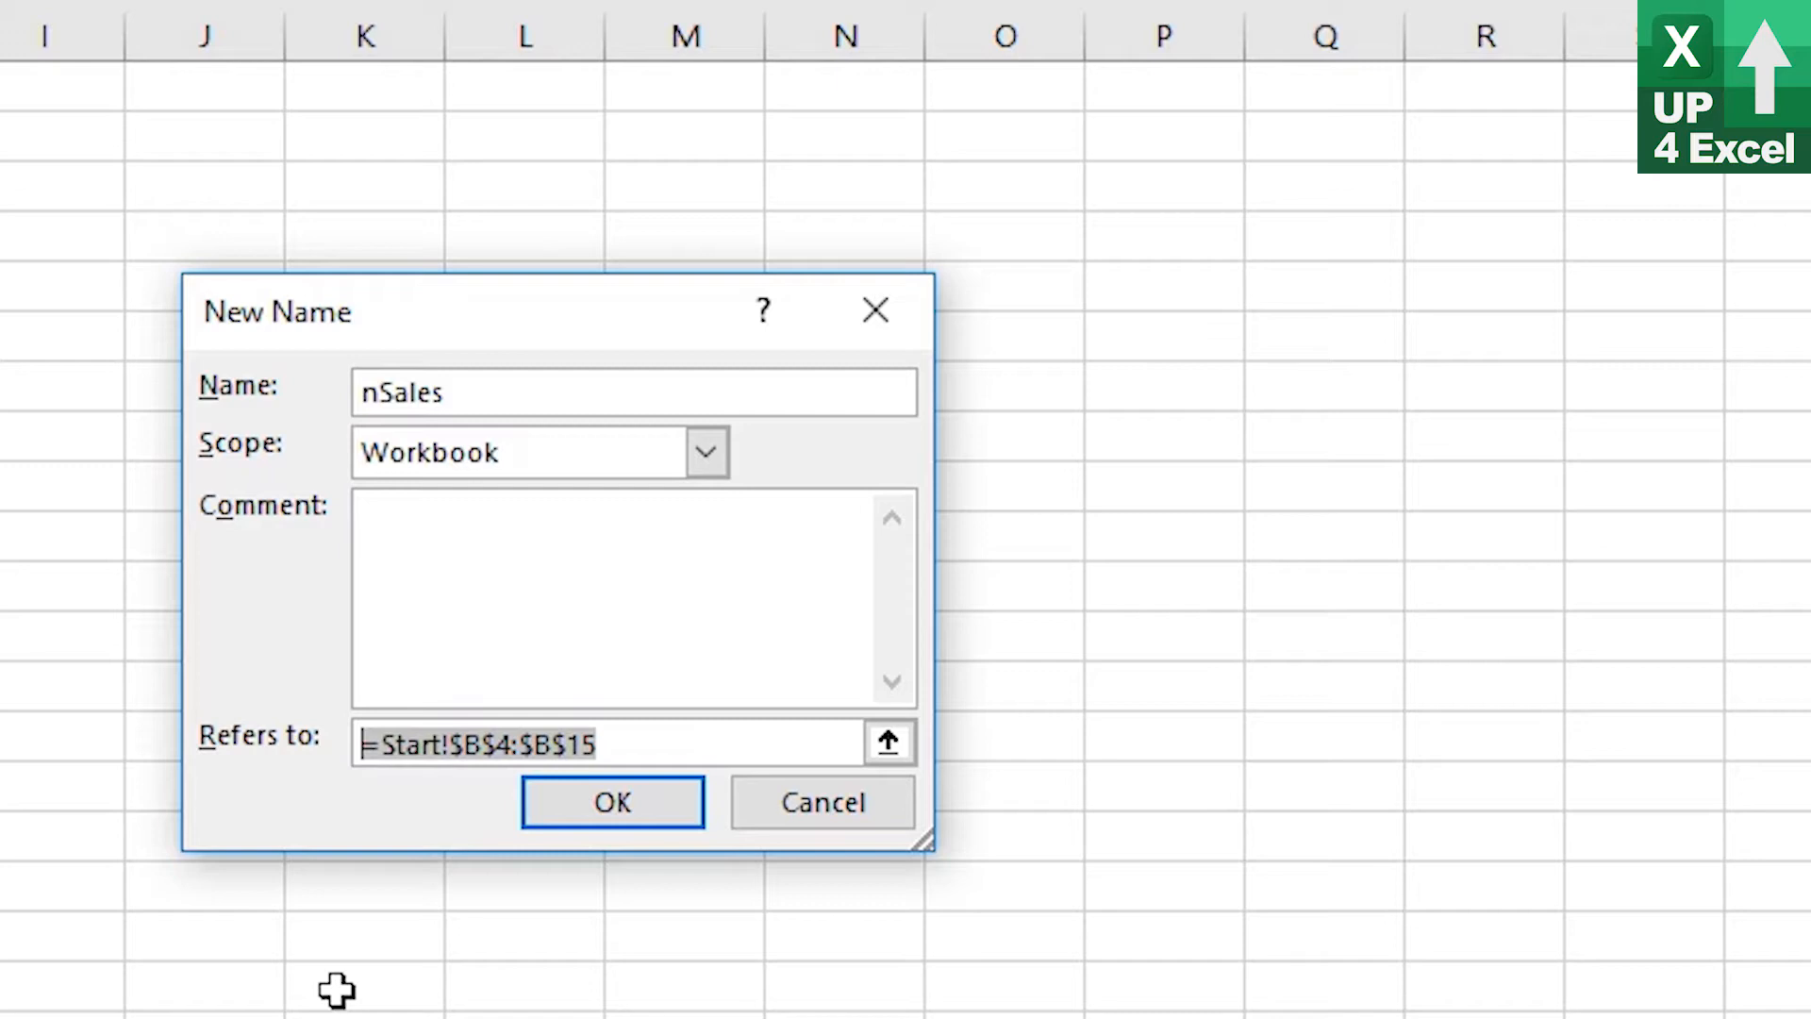
{"action": "type", "text": "="}
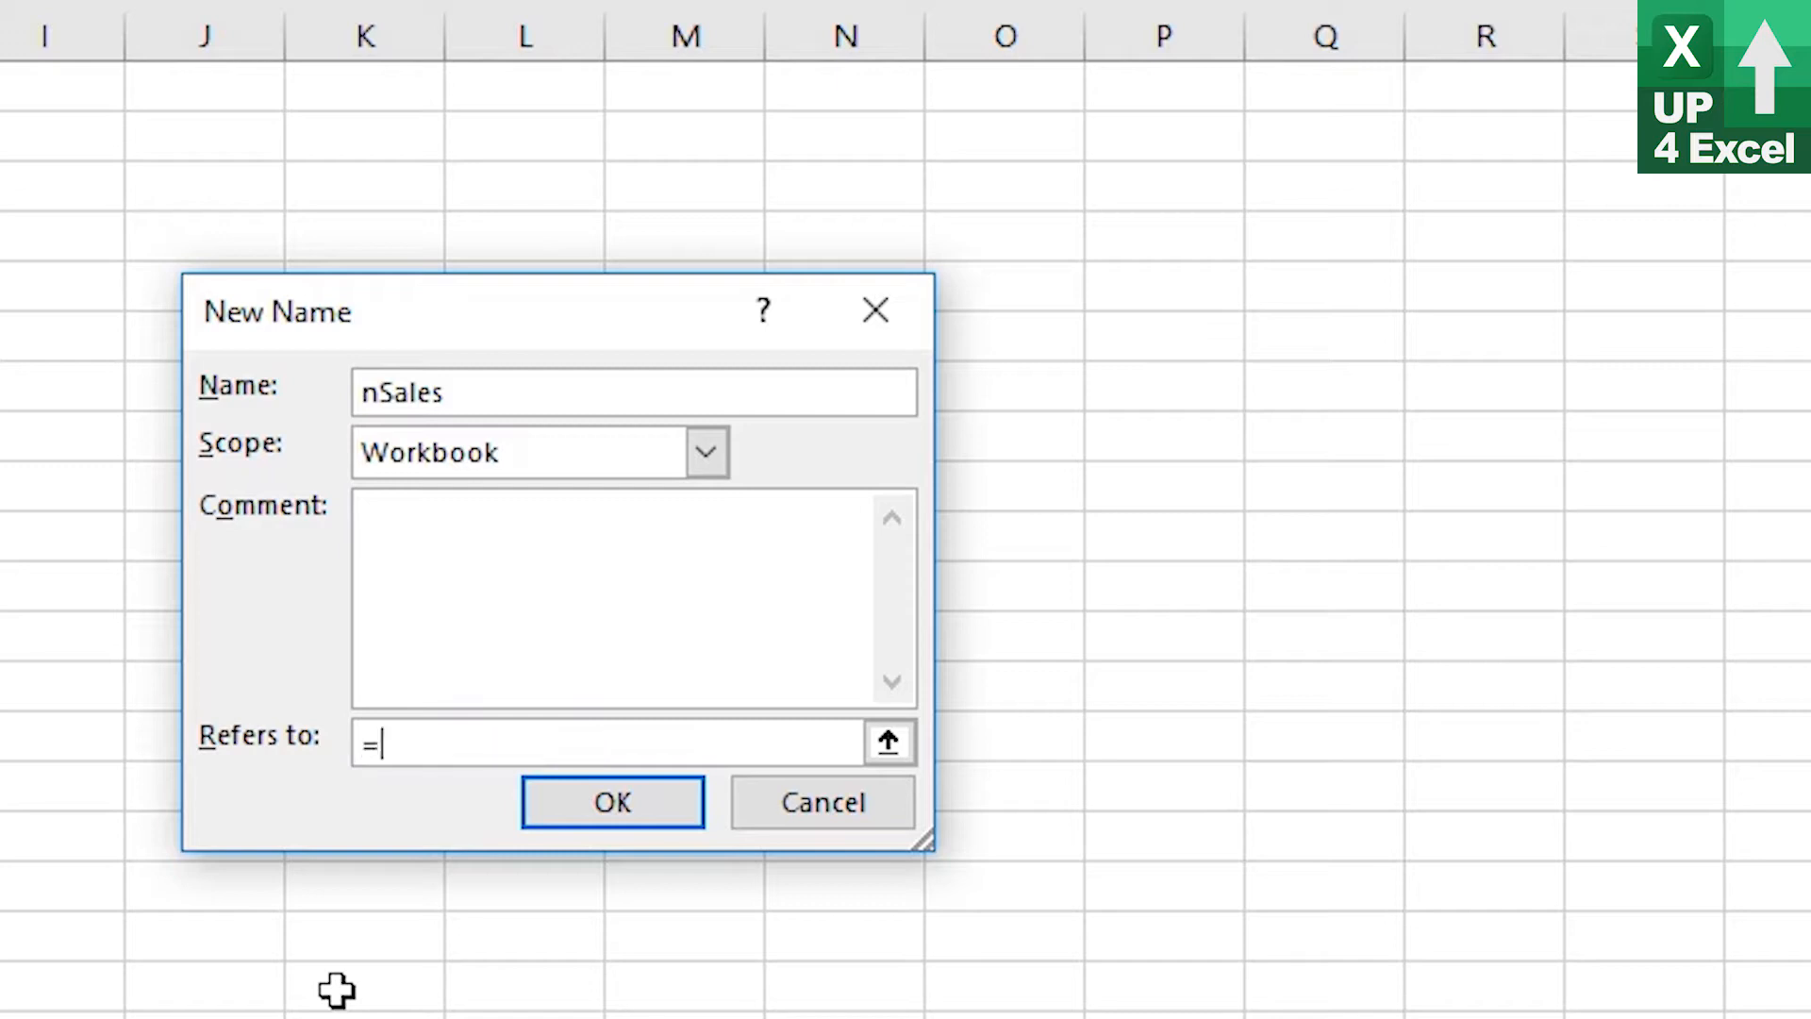
{"action": "type", "text": "offset("}
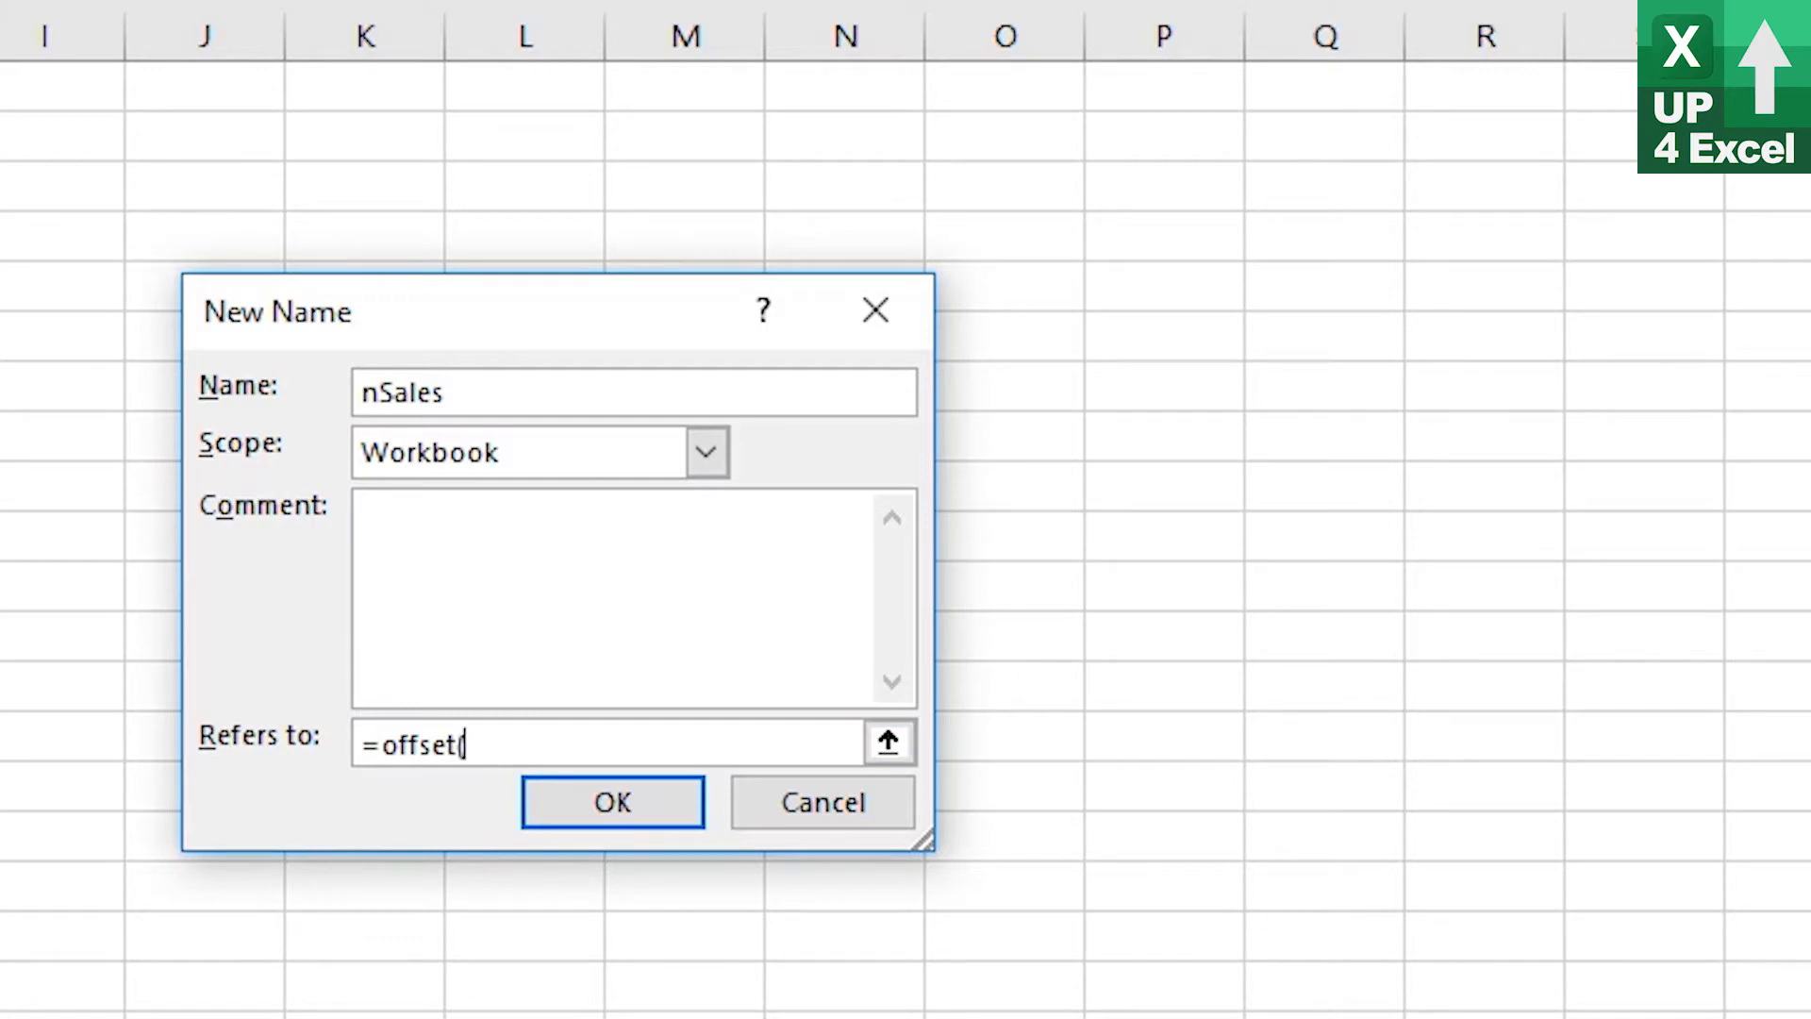
{"action": "type", "text": "Start!$B$3"}
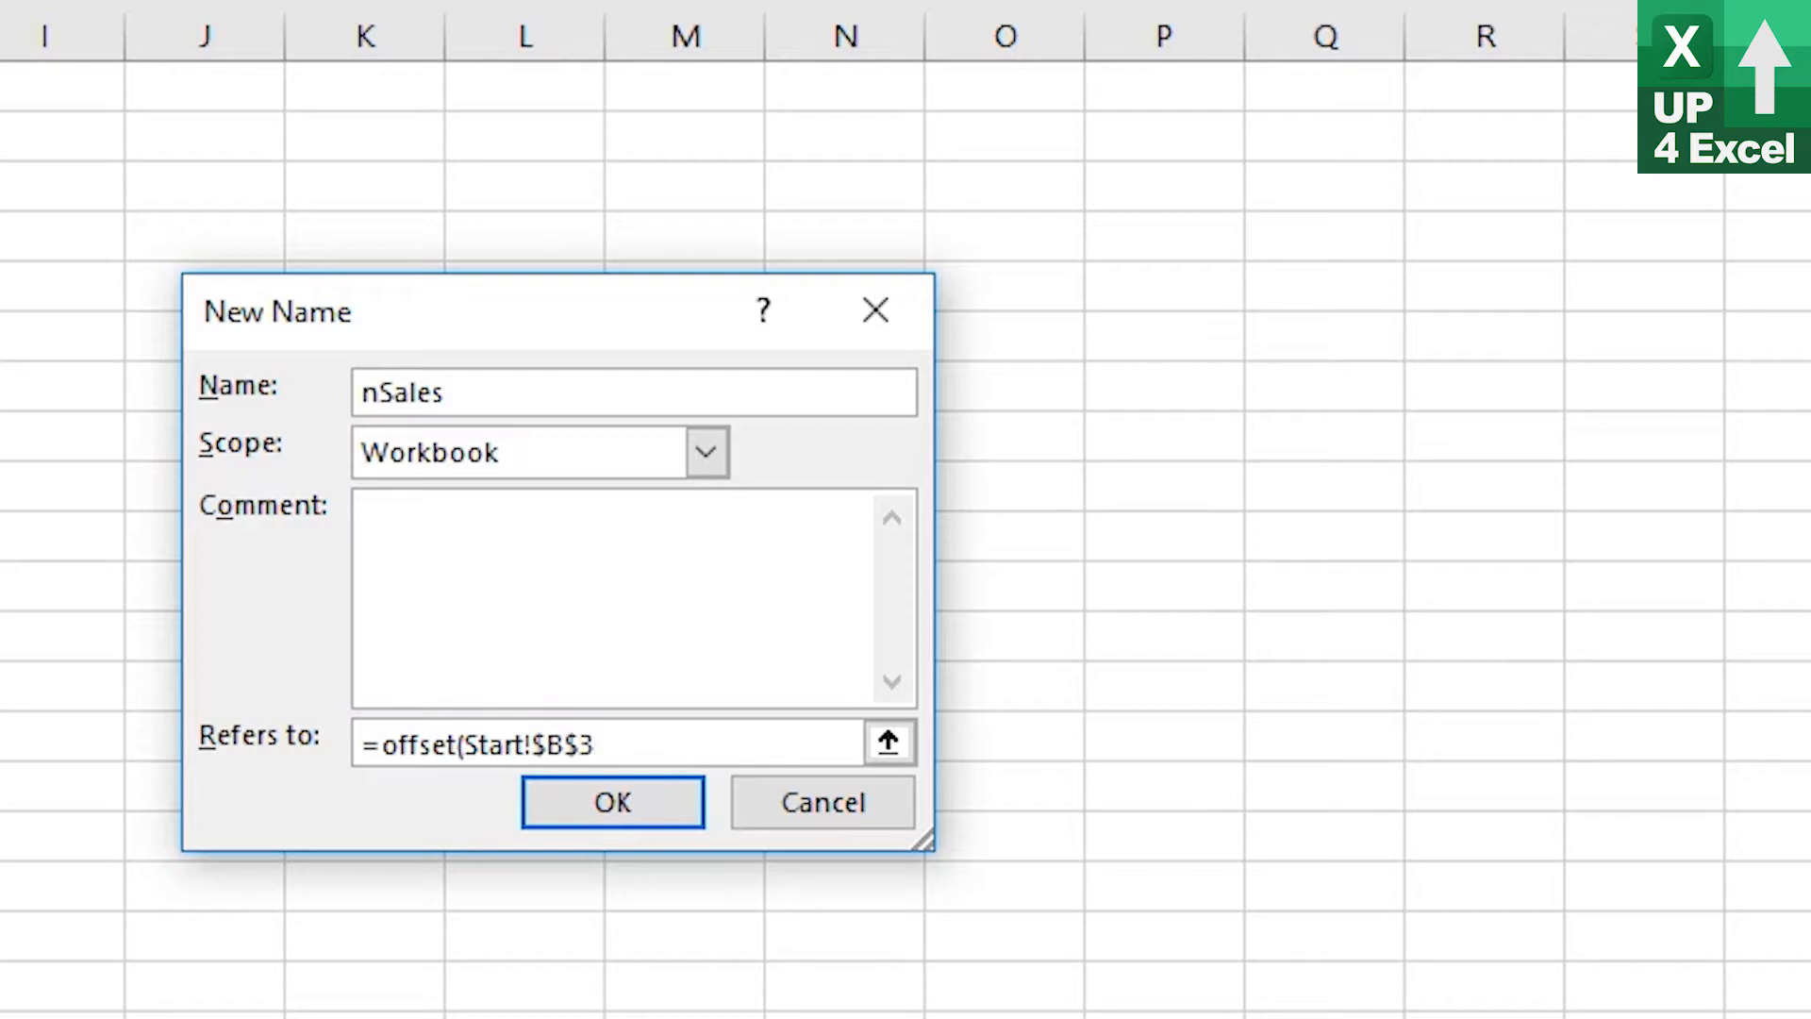
{"action": "type", "text": ",1,0,"}
{"action": "type", "text": "c"}
{"action": "key", "text": "BackSpace"}
{"action": "type", "text": "count("}
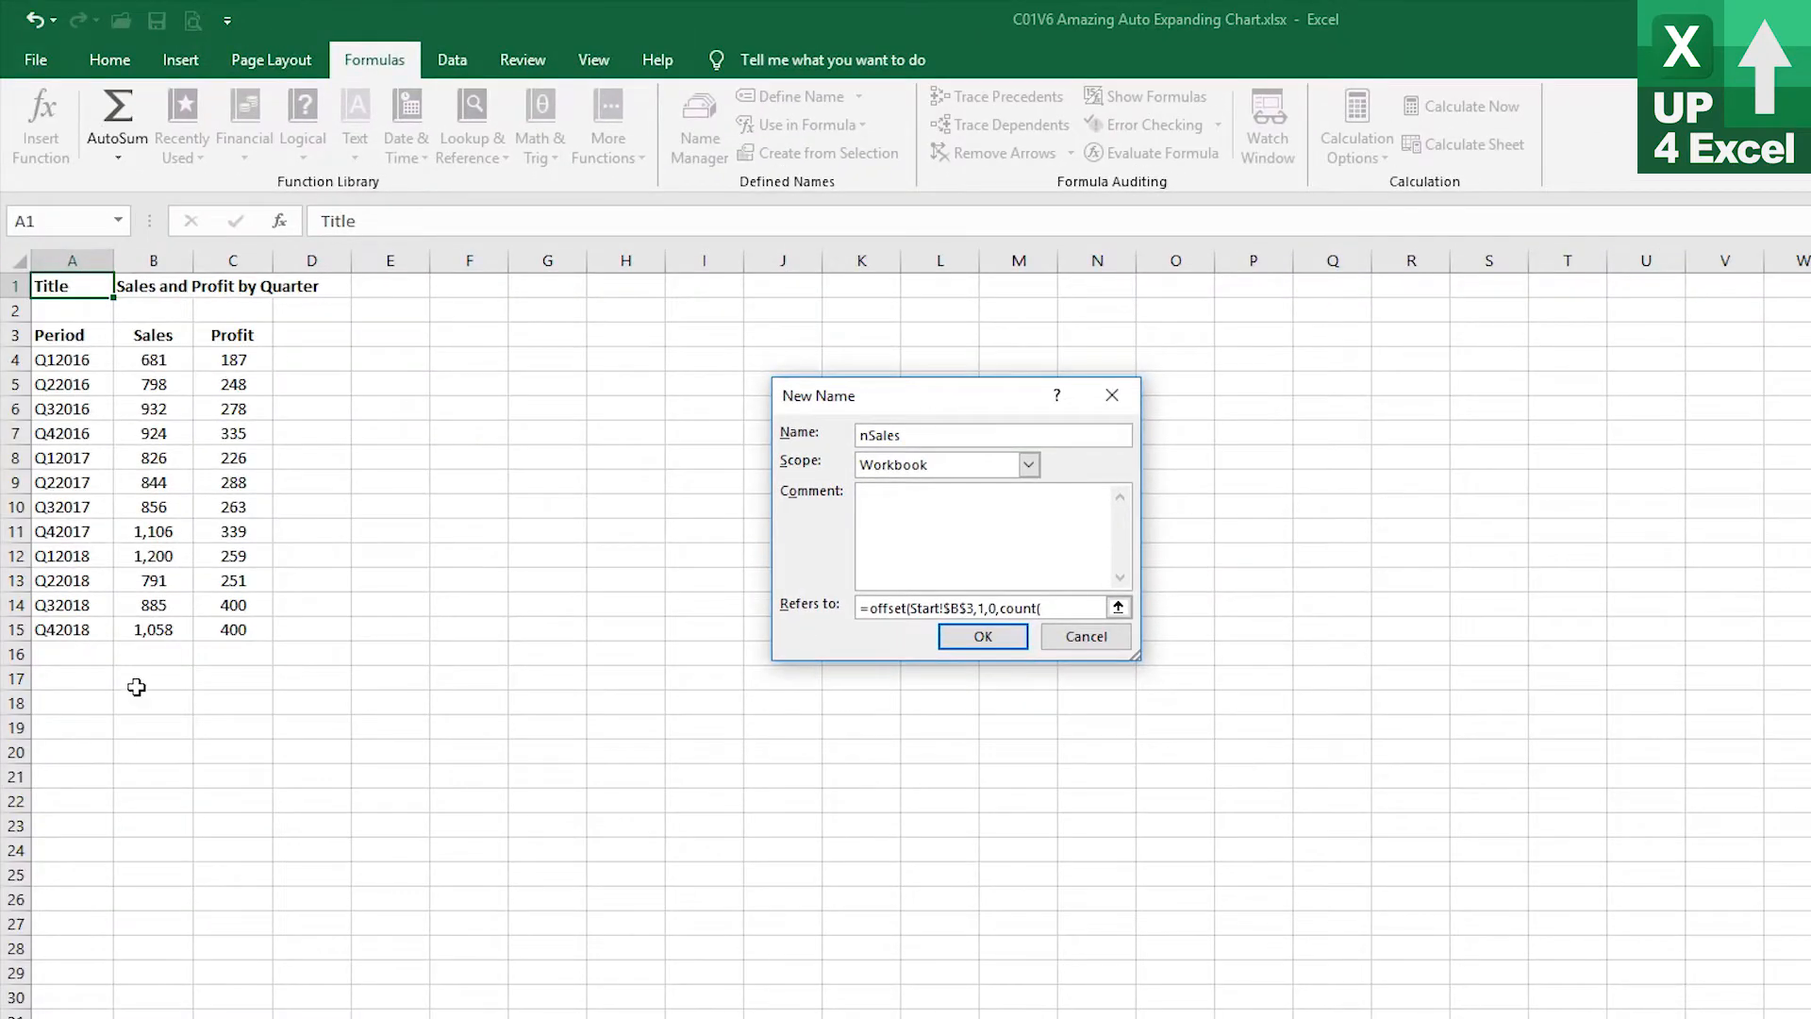
{"action": "left_click", "coordinate": [162, 256]}
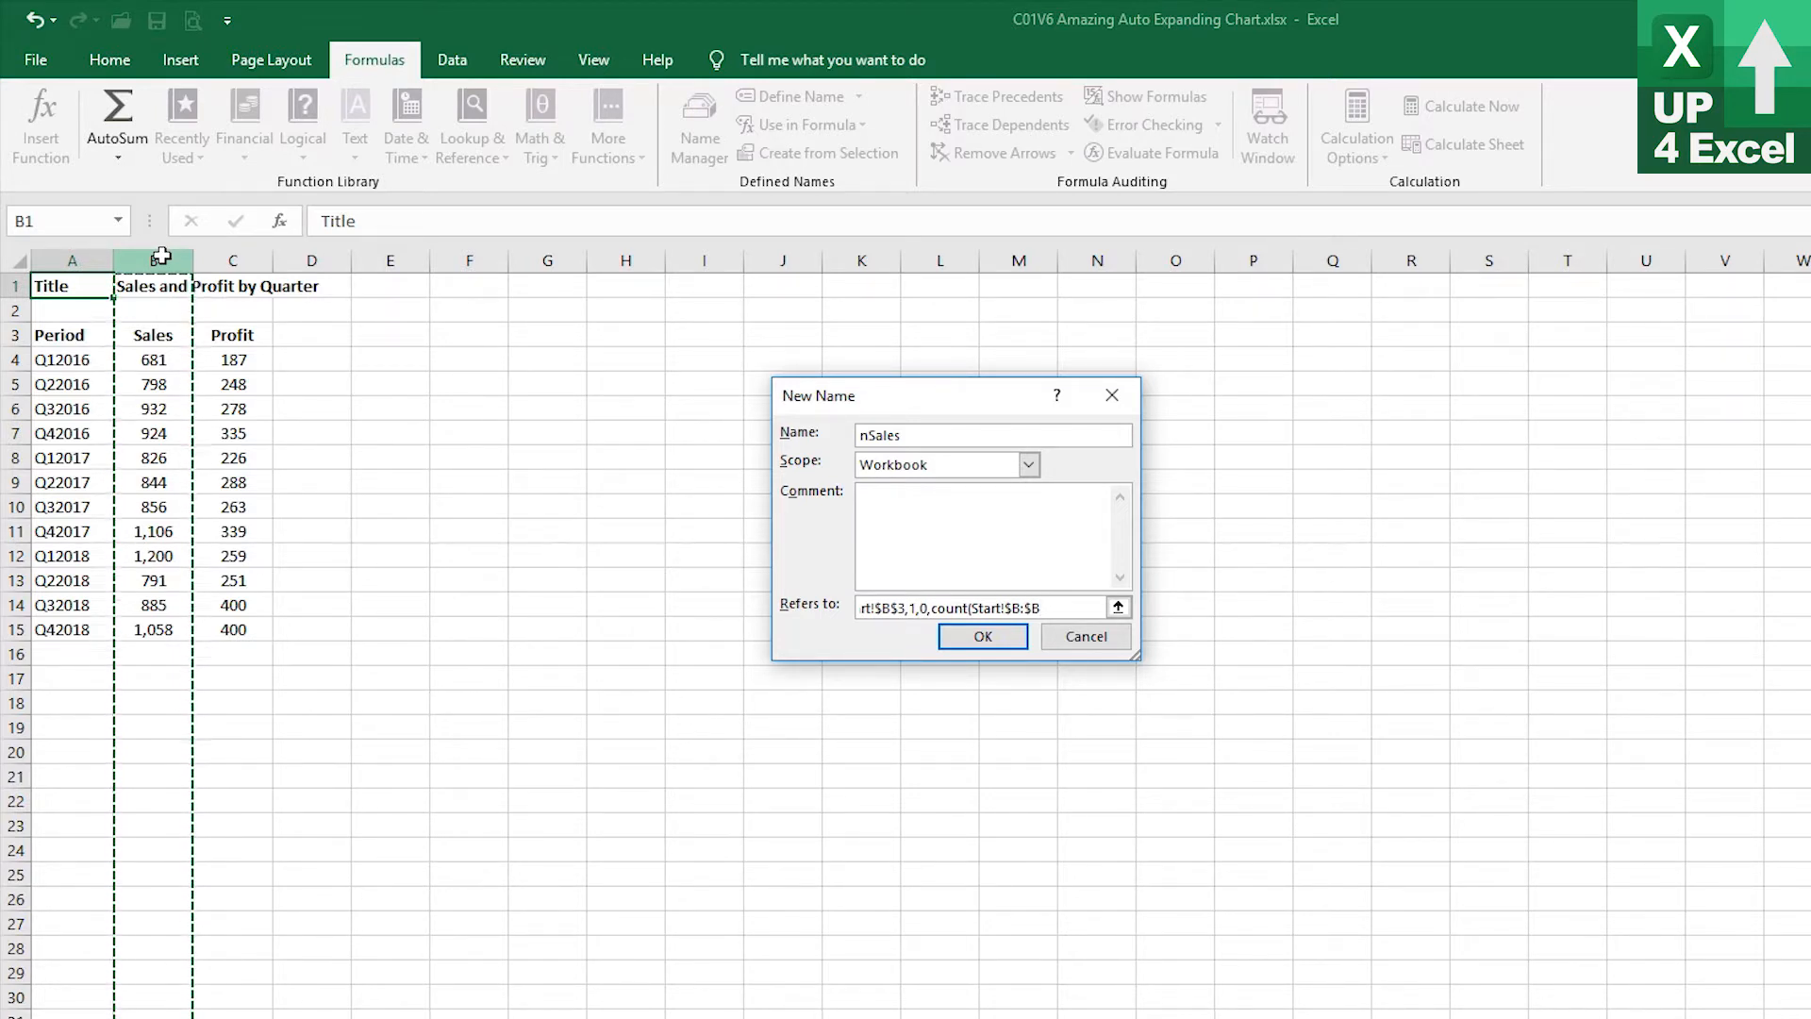
{"action": "type", "text": ")"}
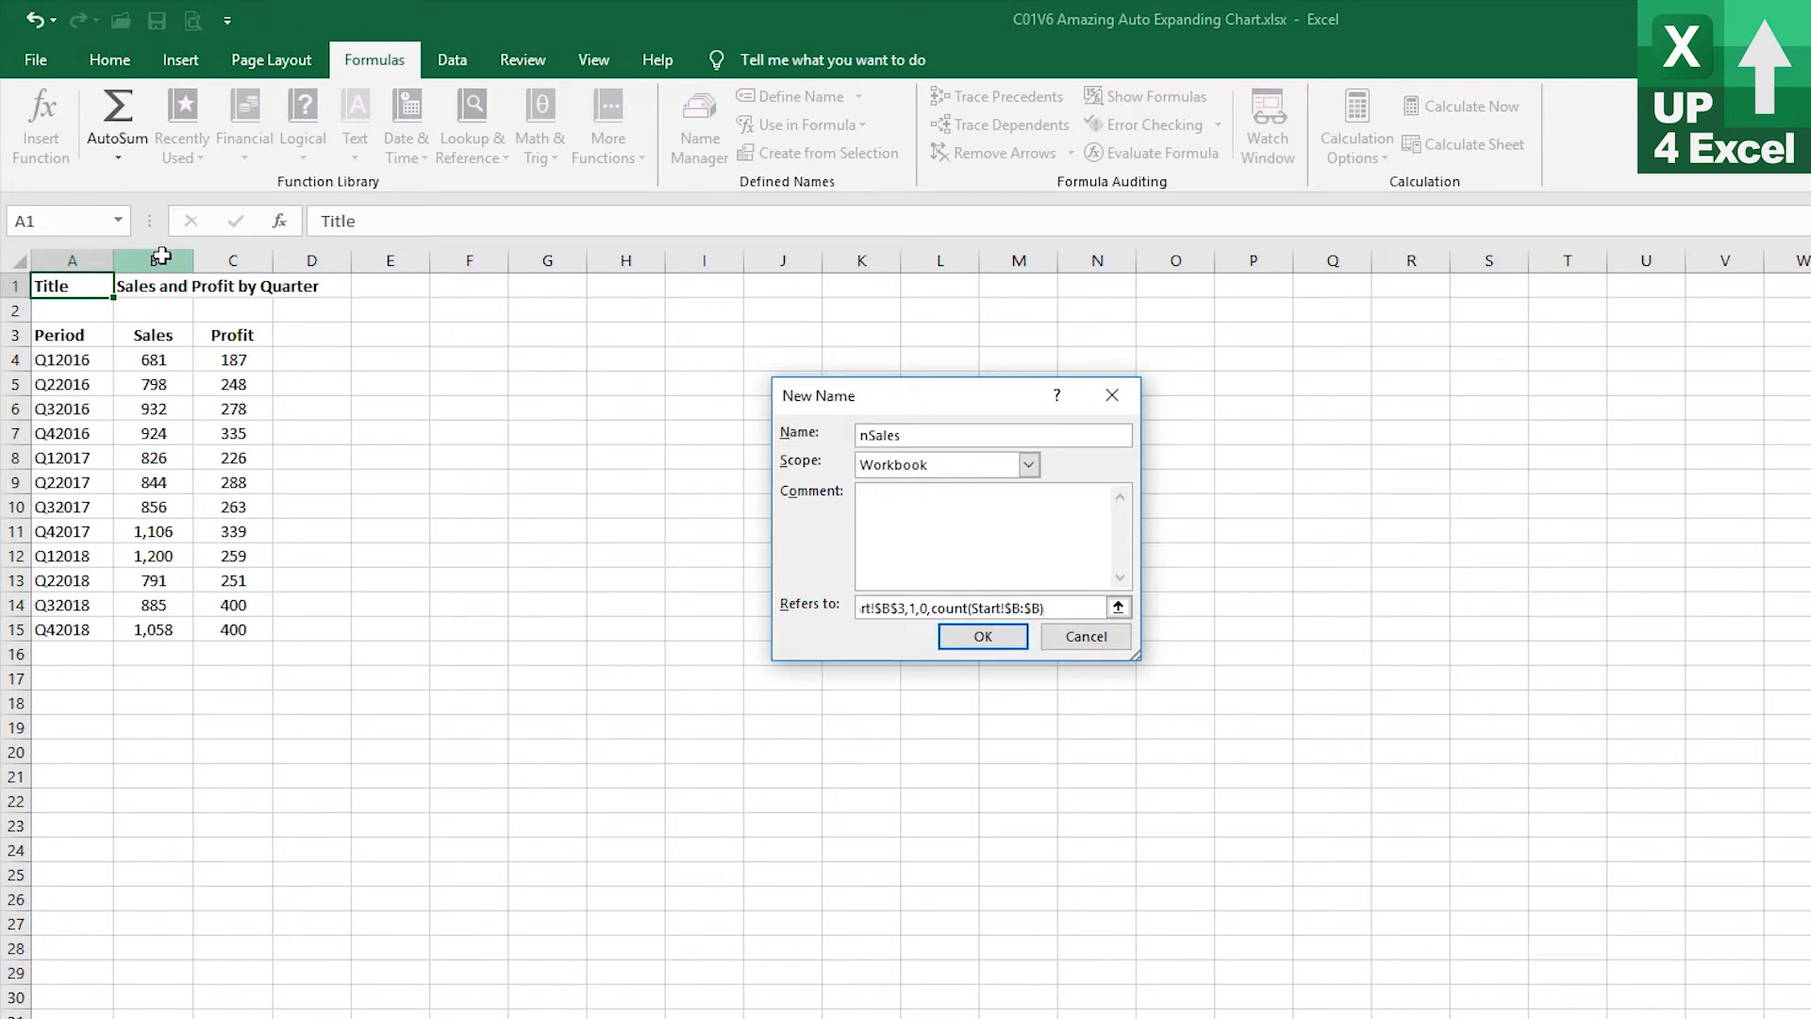
{"action": "type", "text": ",1)"}
{"action": "left_click", "coordinate": [983, 636]}
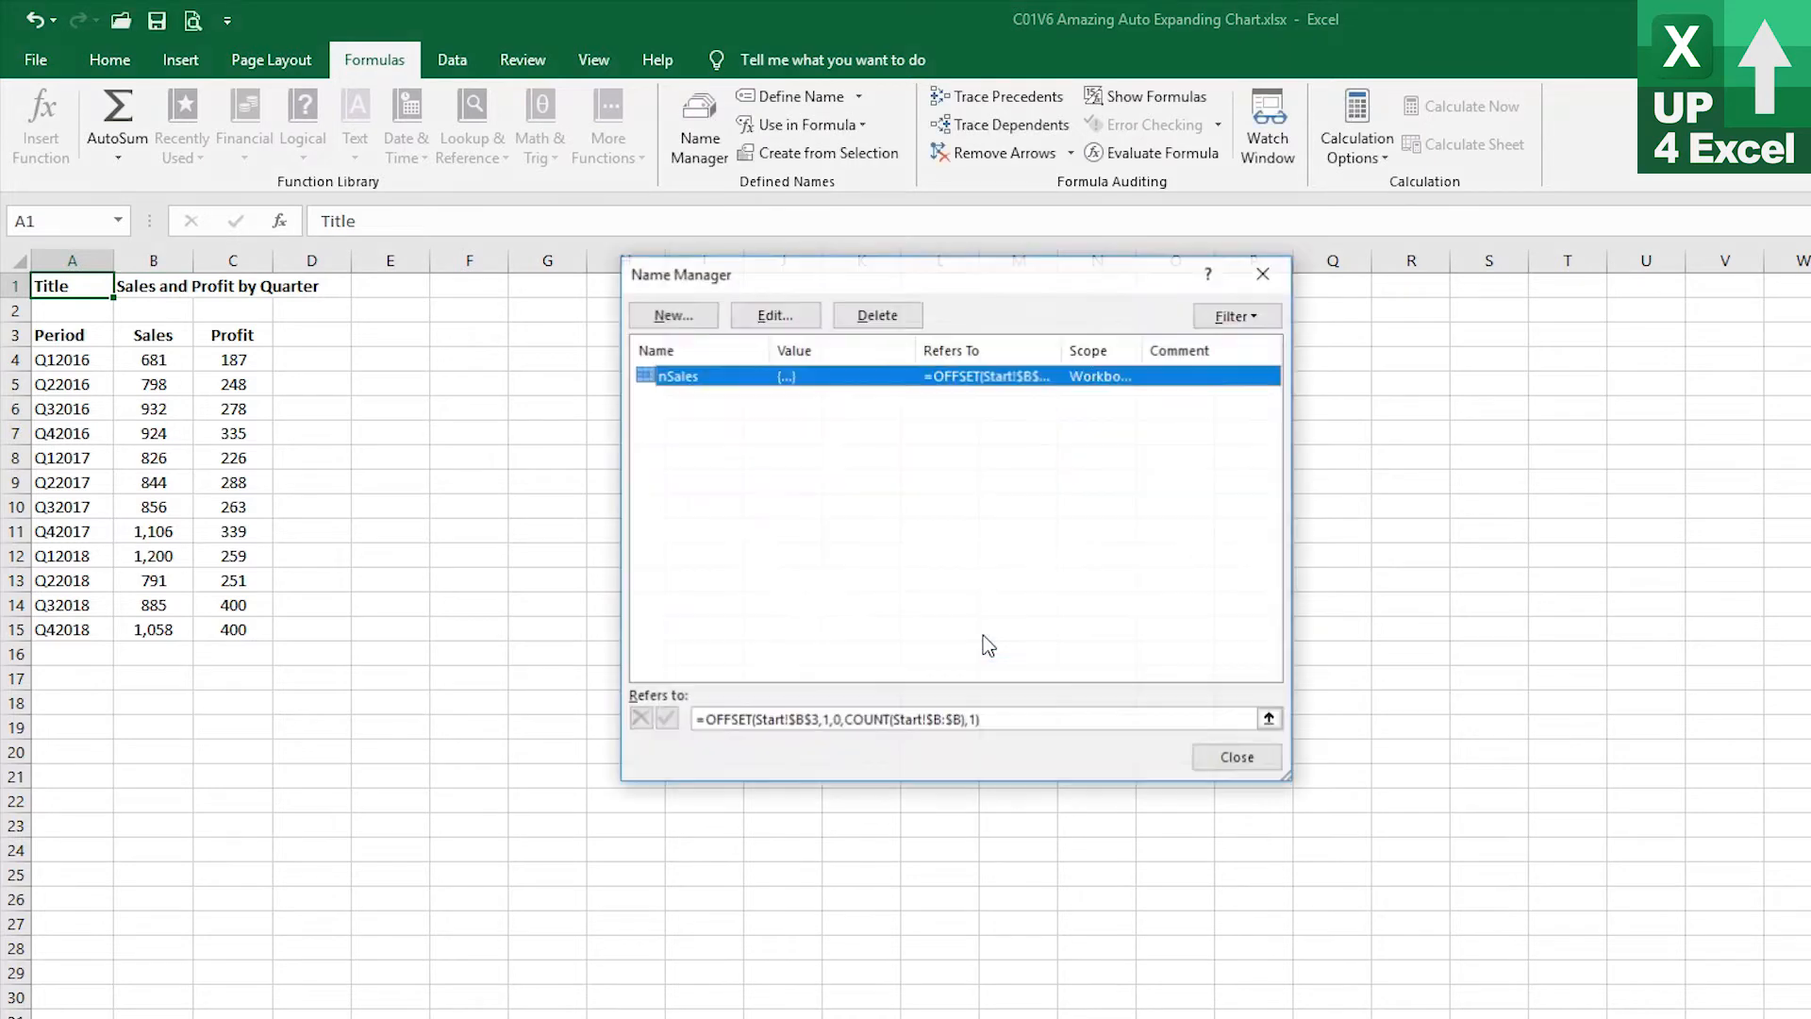
Check which cells the nSales name covers and close Name Manager
{"action": "left_click", "coordinate": [1002, 720]}
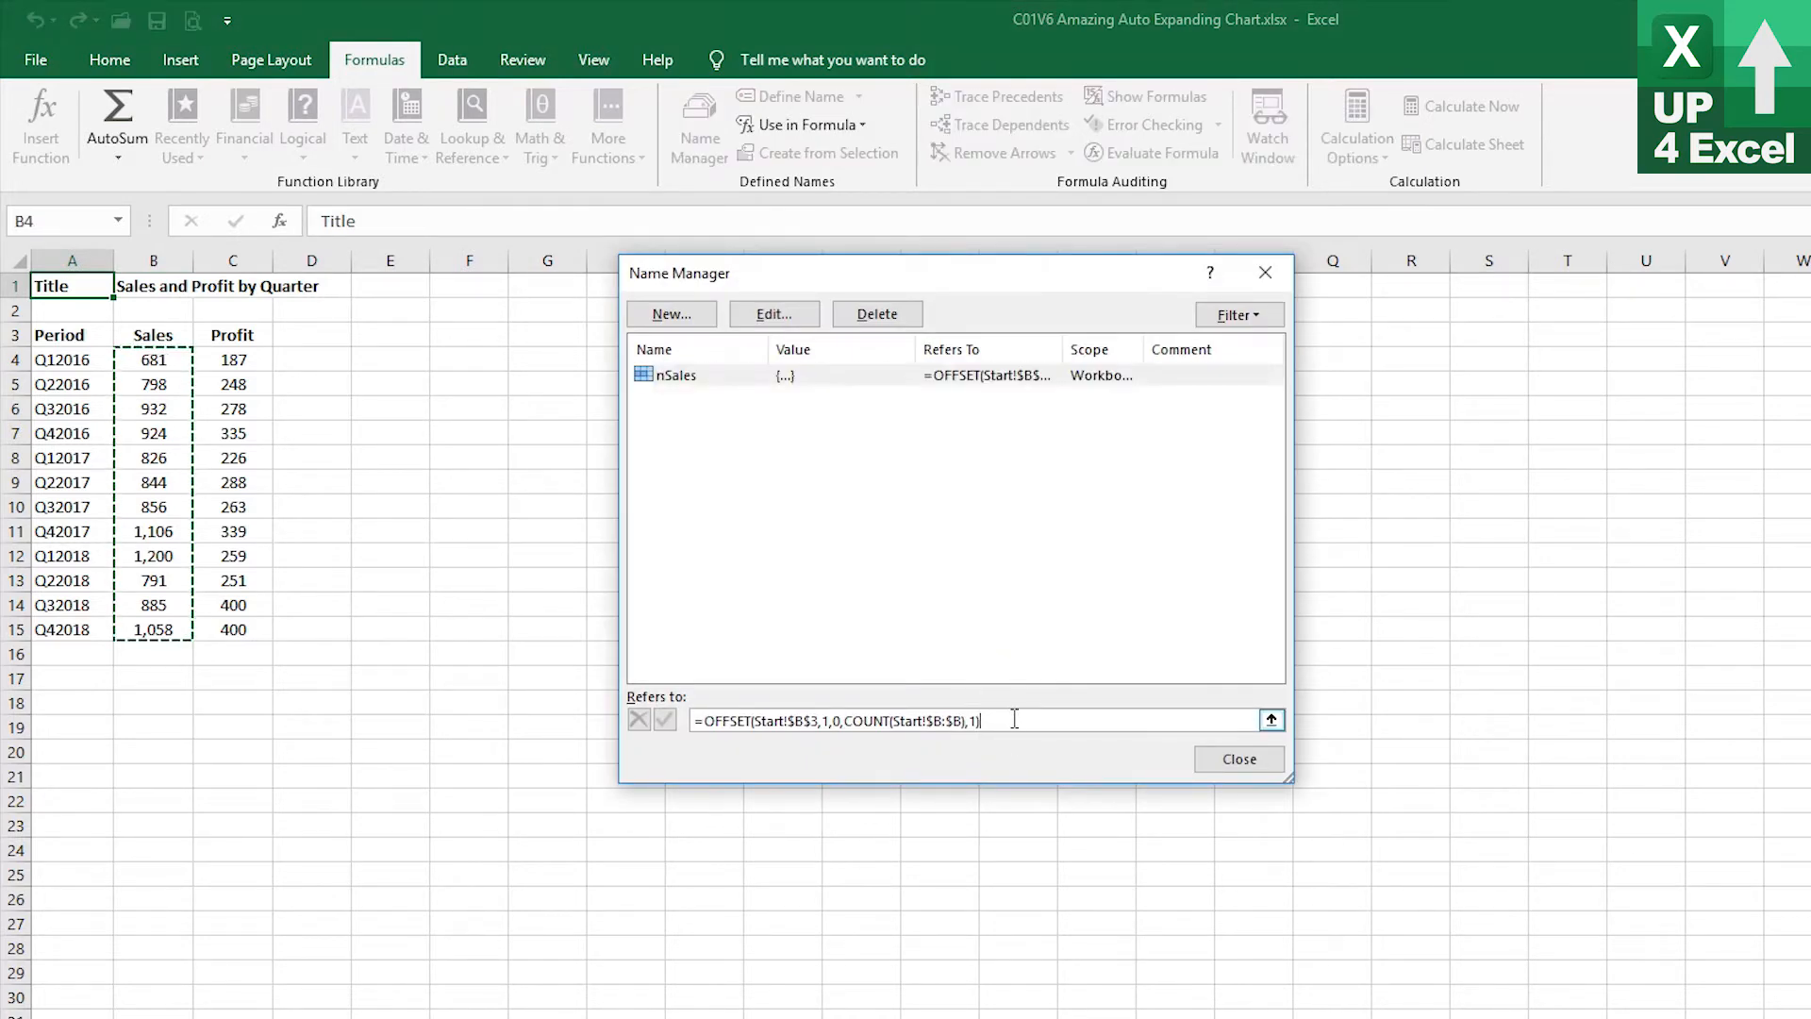
{"action": "left_click", "coordinate": [1238, 759]}
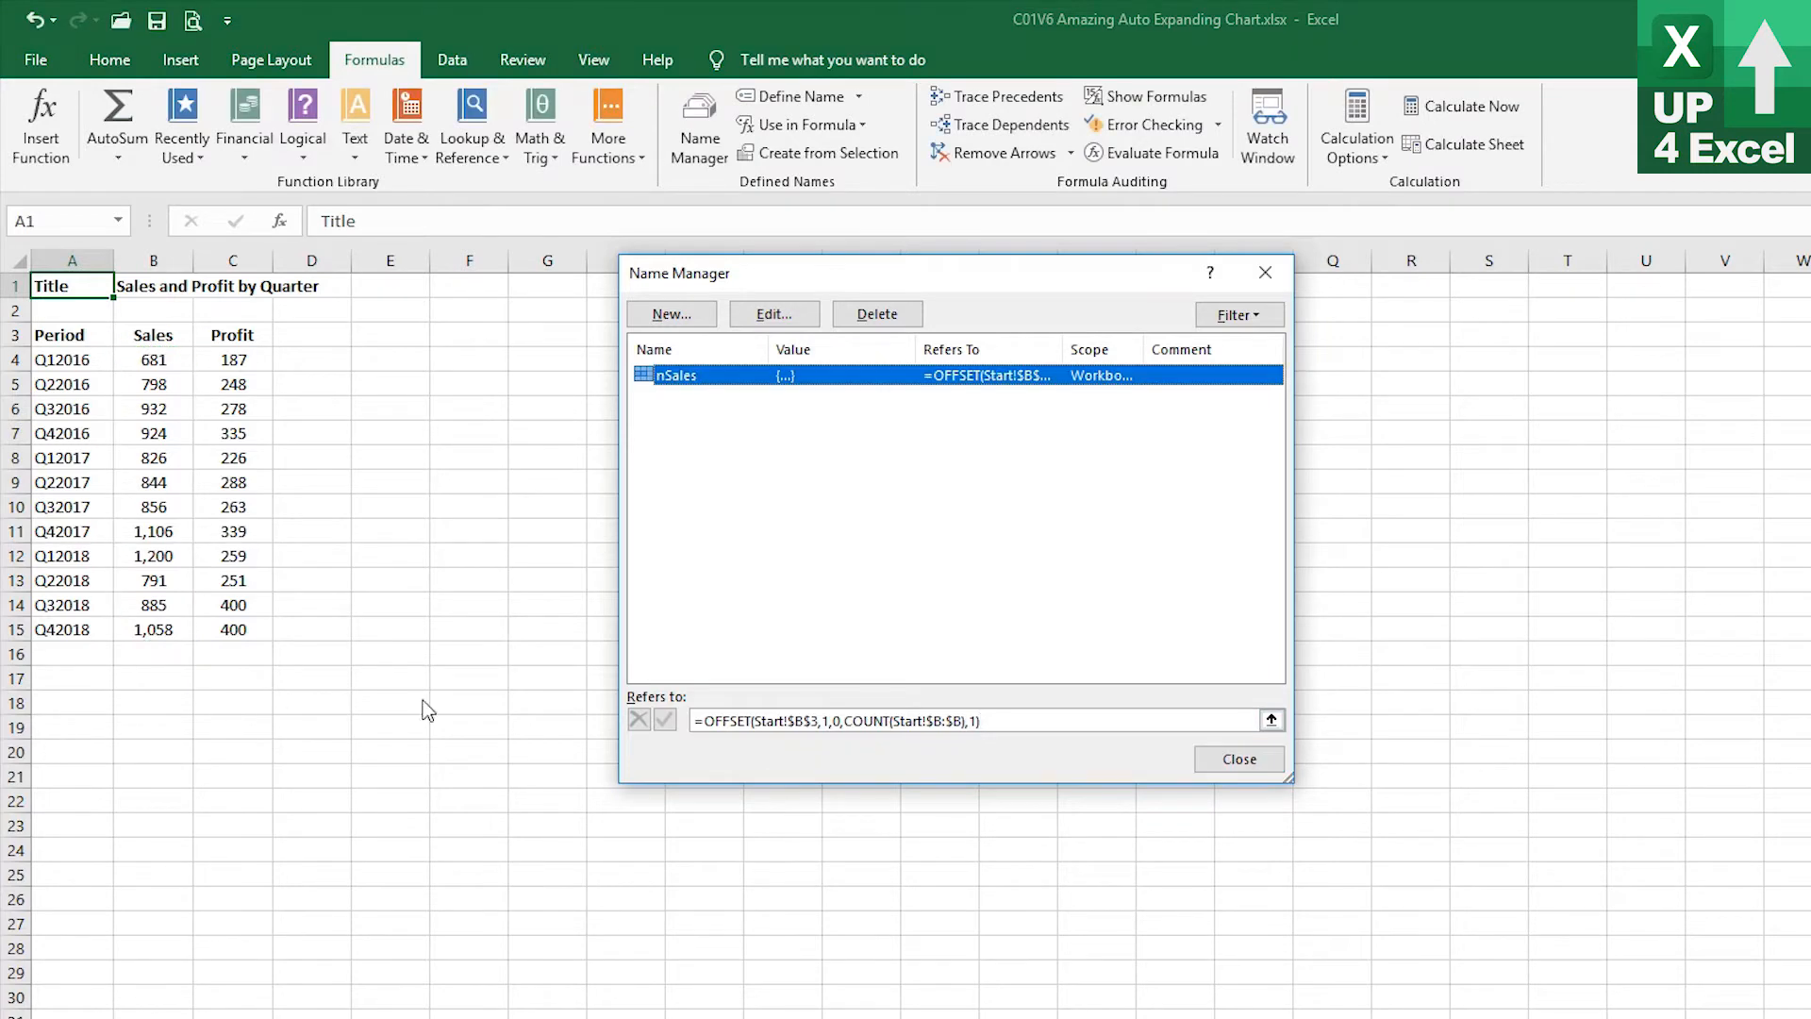
{"action": "left_click", "coordinate": [1235, 758]}
Enter 2345 in cell B16 below the sales figures
{"action": "left_click", "coordinate": [174, 663]}
{"action": "type", "text": "2345"}
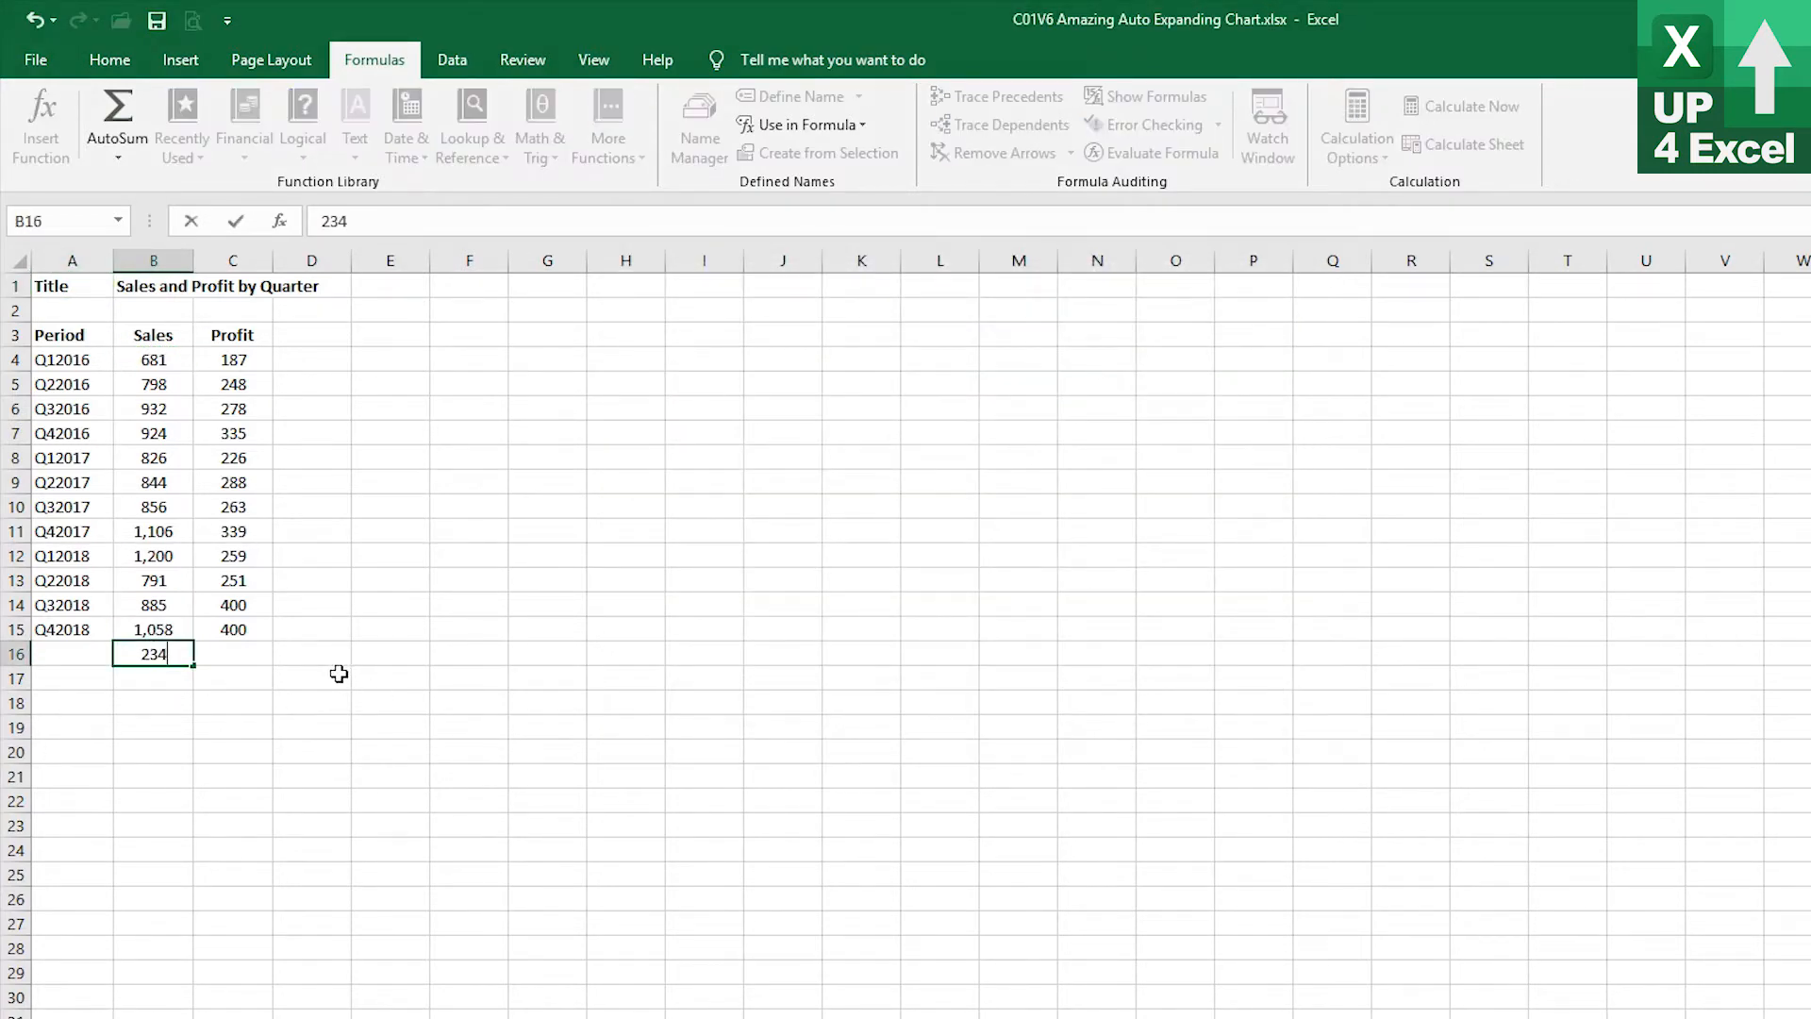
{"action": "left_click", "coordinate": [113, 724]}
{"action": "left_click", "coordinate": [153, 605]}
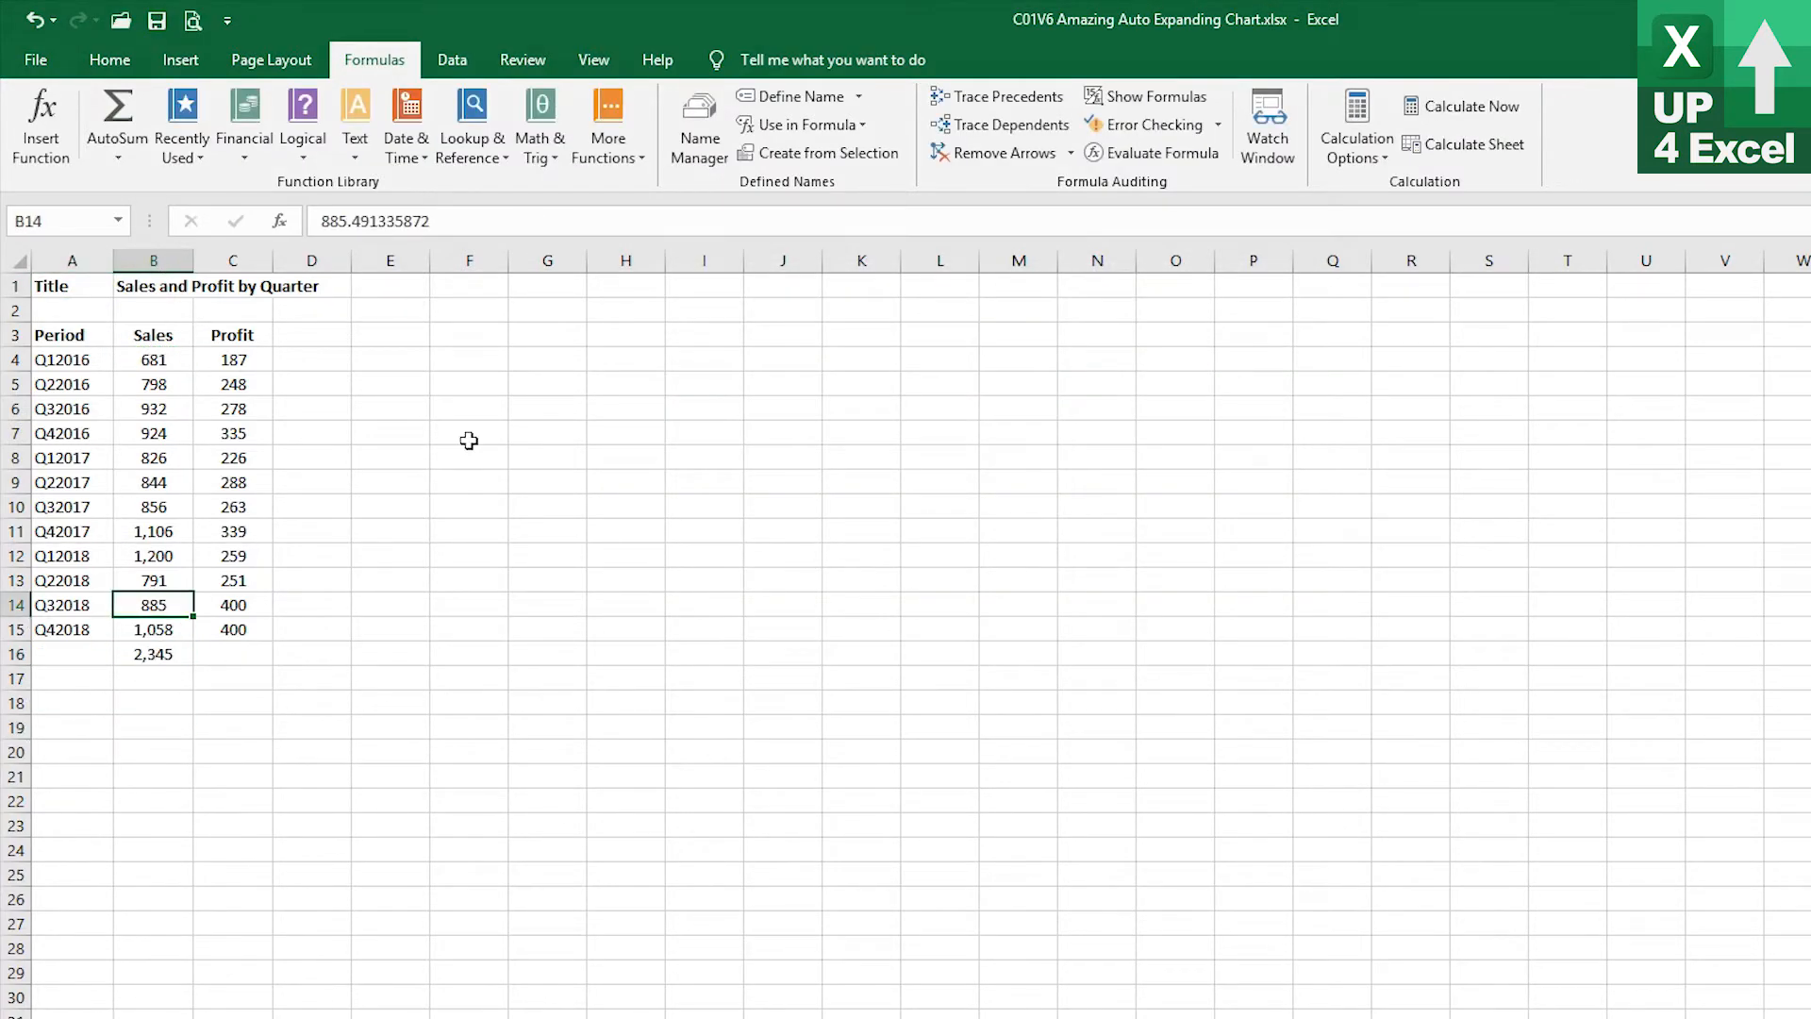
Reopen Name Manager, check the nSales range, and copy its OFFSET refers-to formula
{"action": "left_click", "coordinate": [709, 139]}
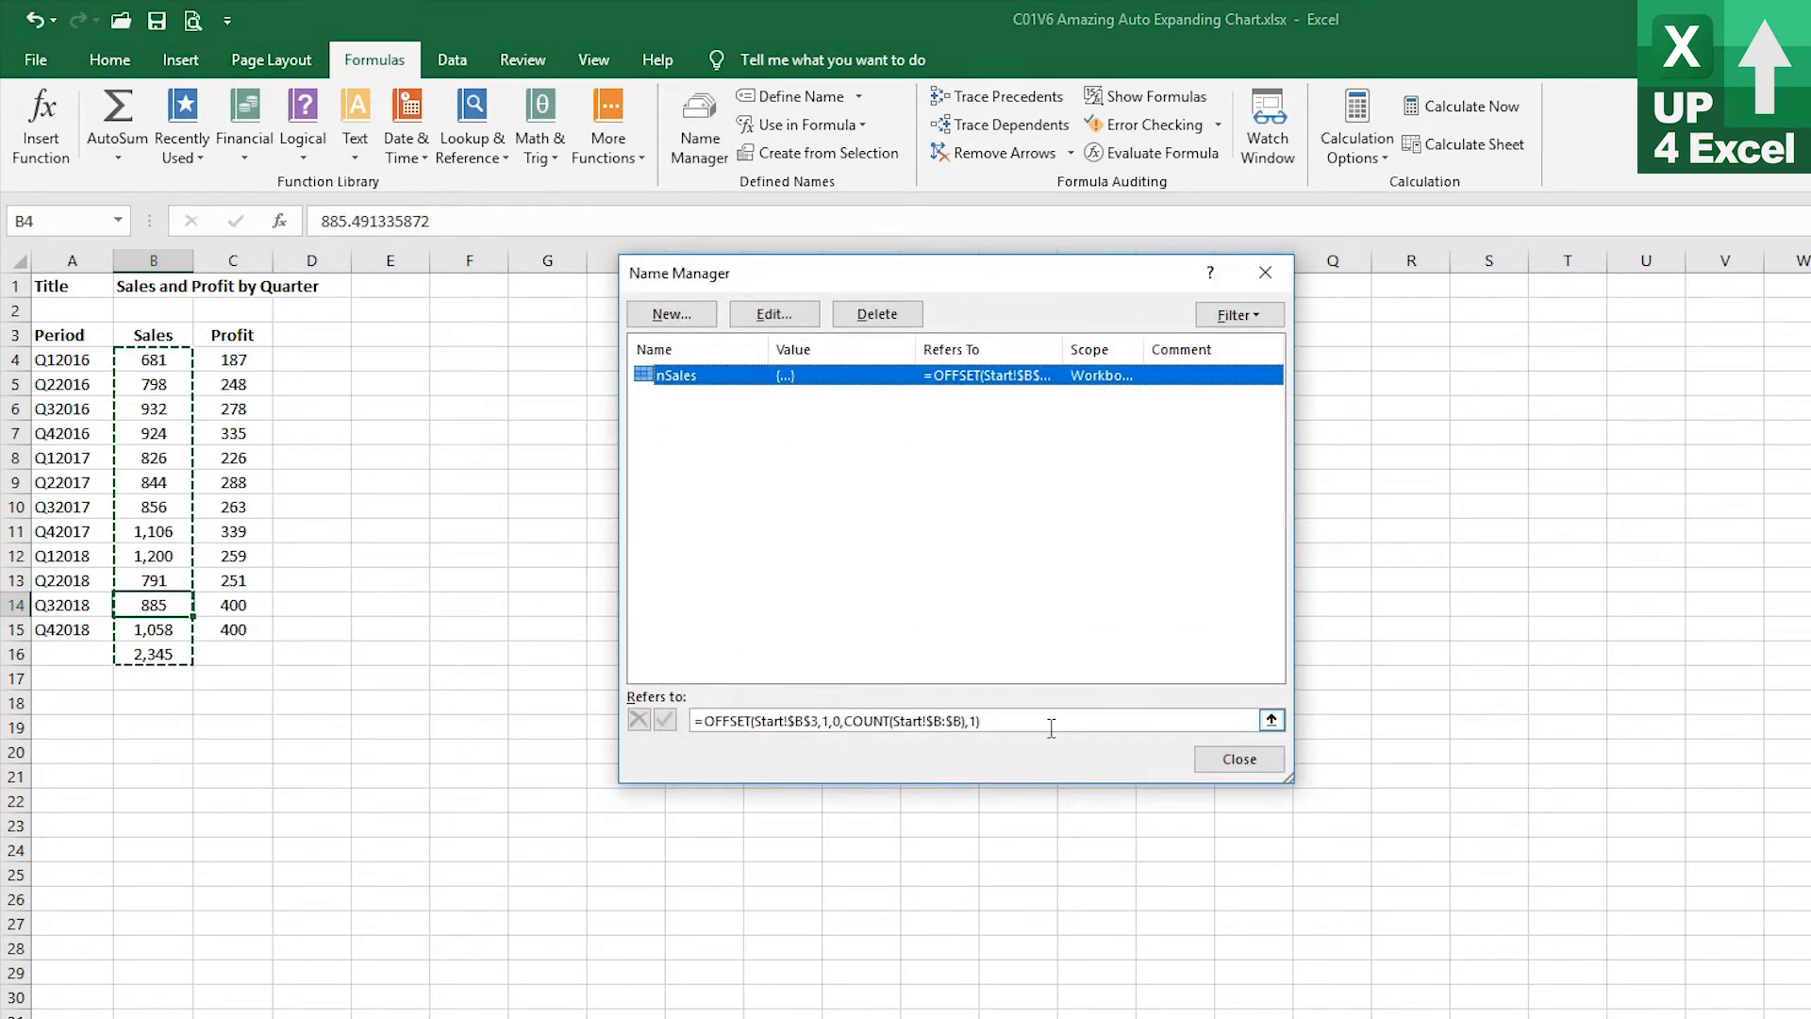
{"action": "left_click", "coordinate": [1053, 722]}
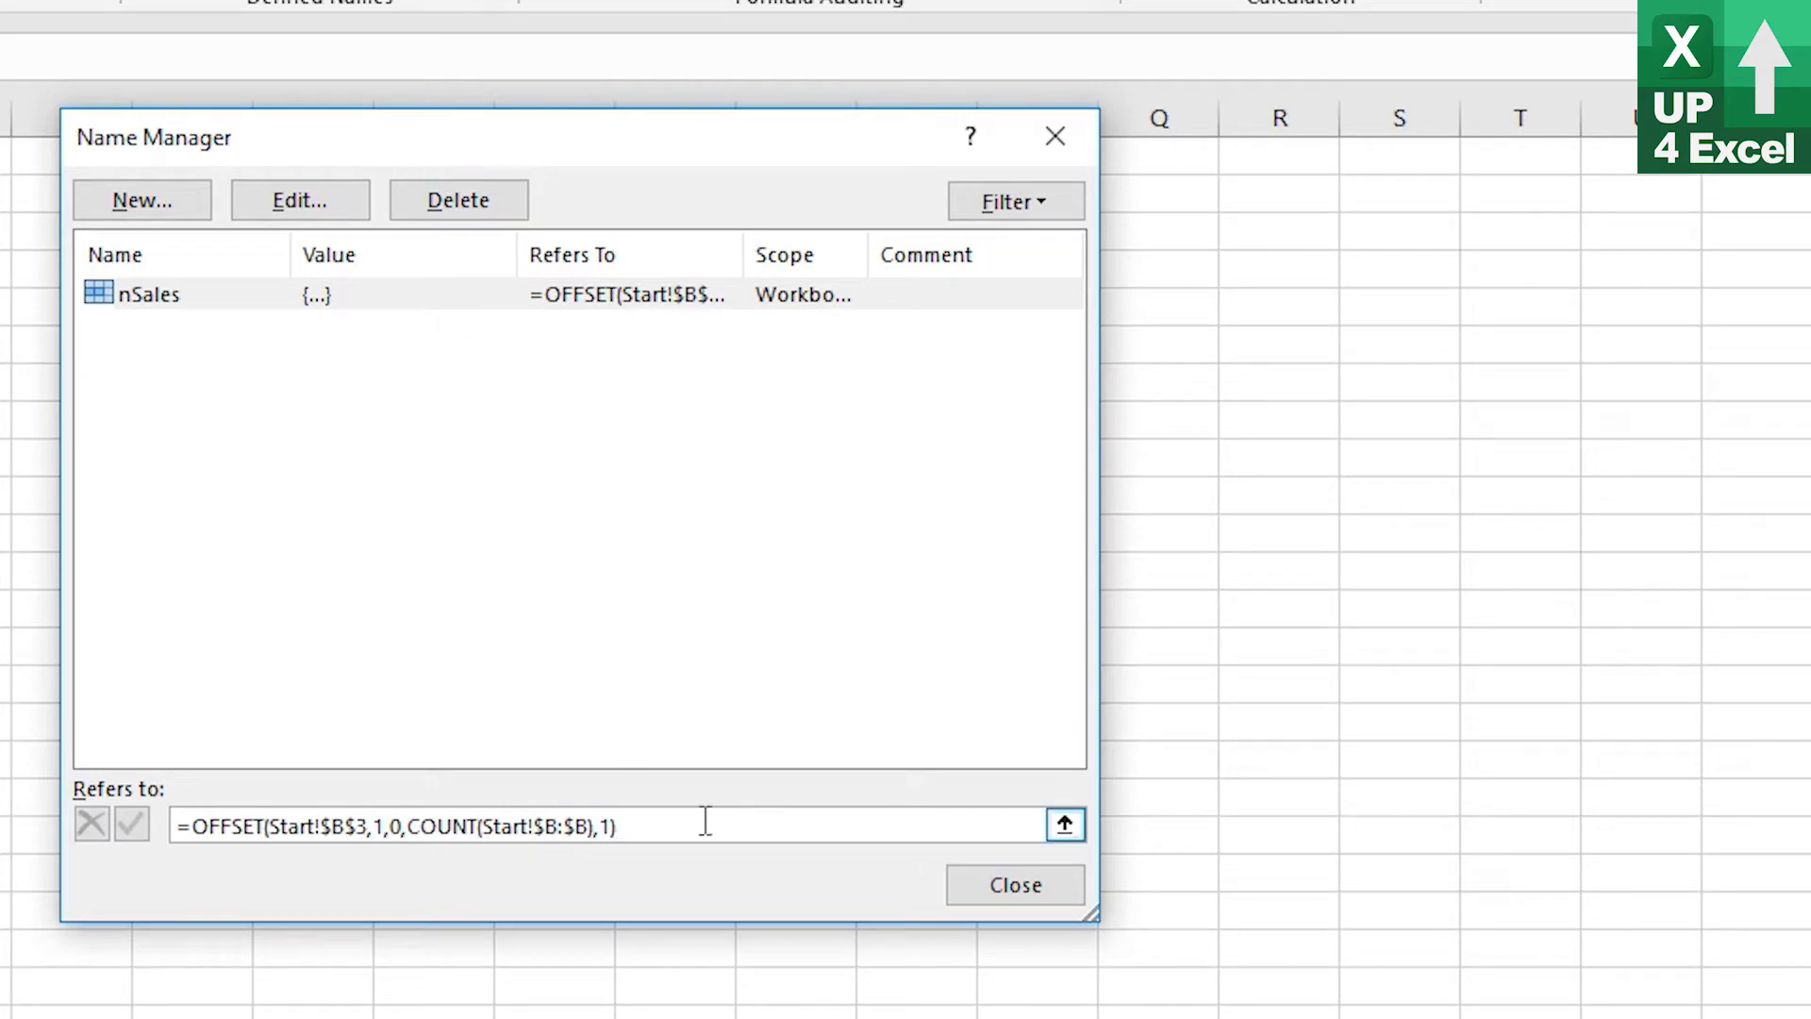
{"action": "left_click_drag", "start_coordinate": [700, 826], "coordinate": [133, 822]}
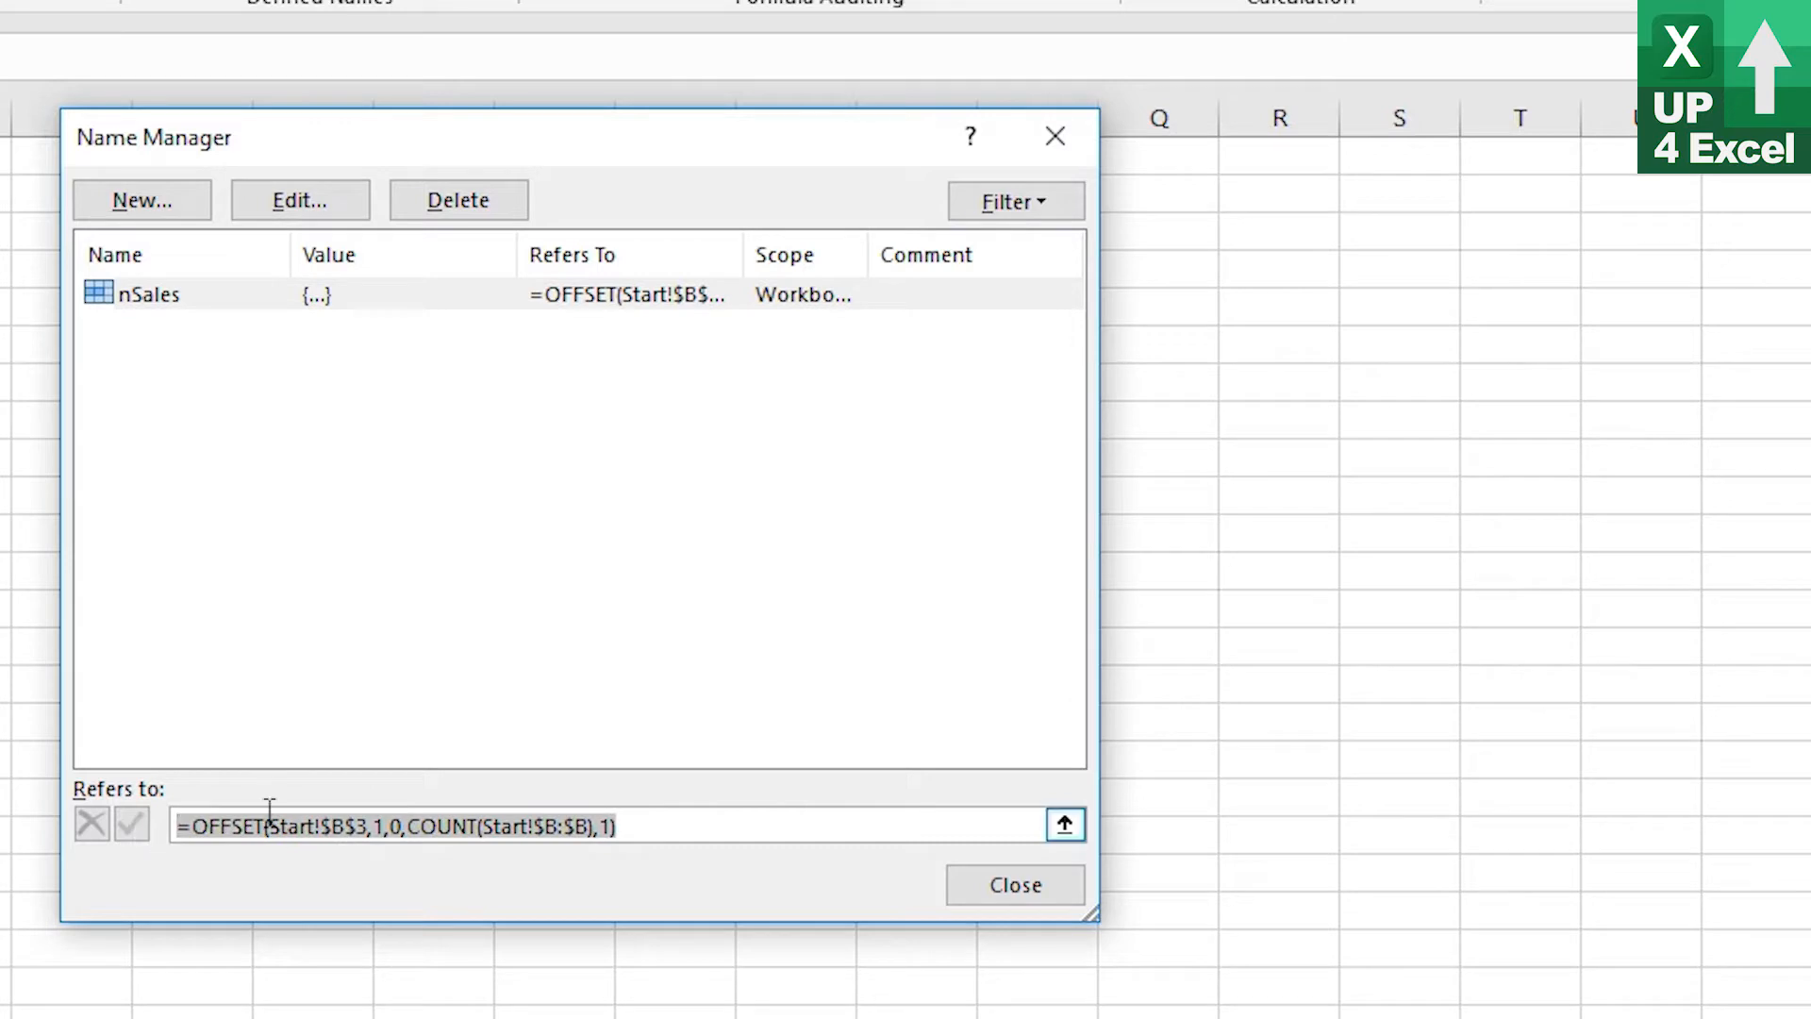
{"action": "key", "text": "ctrl+c"}
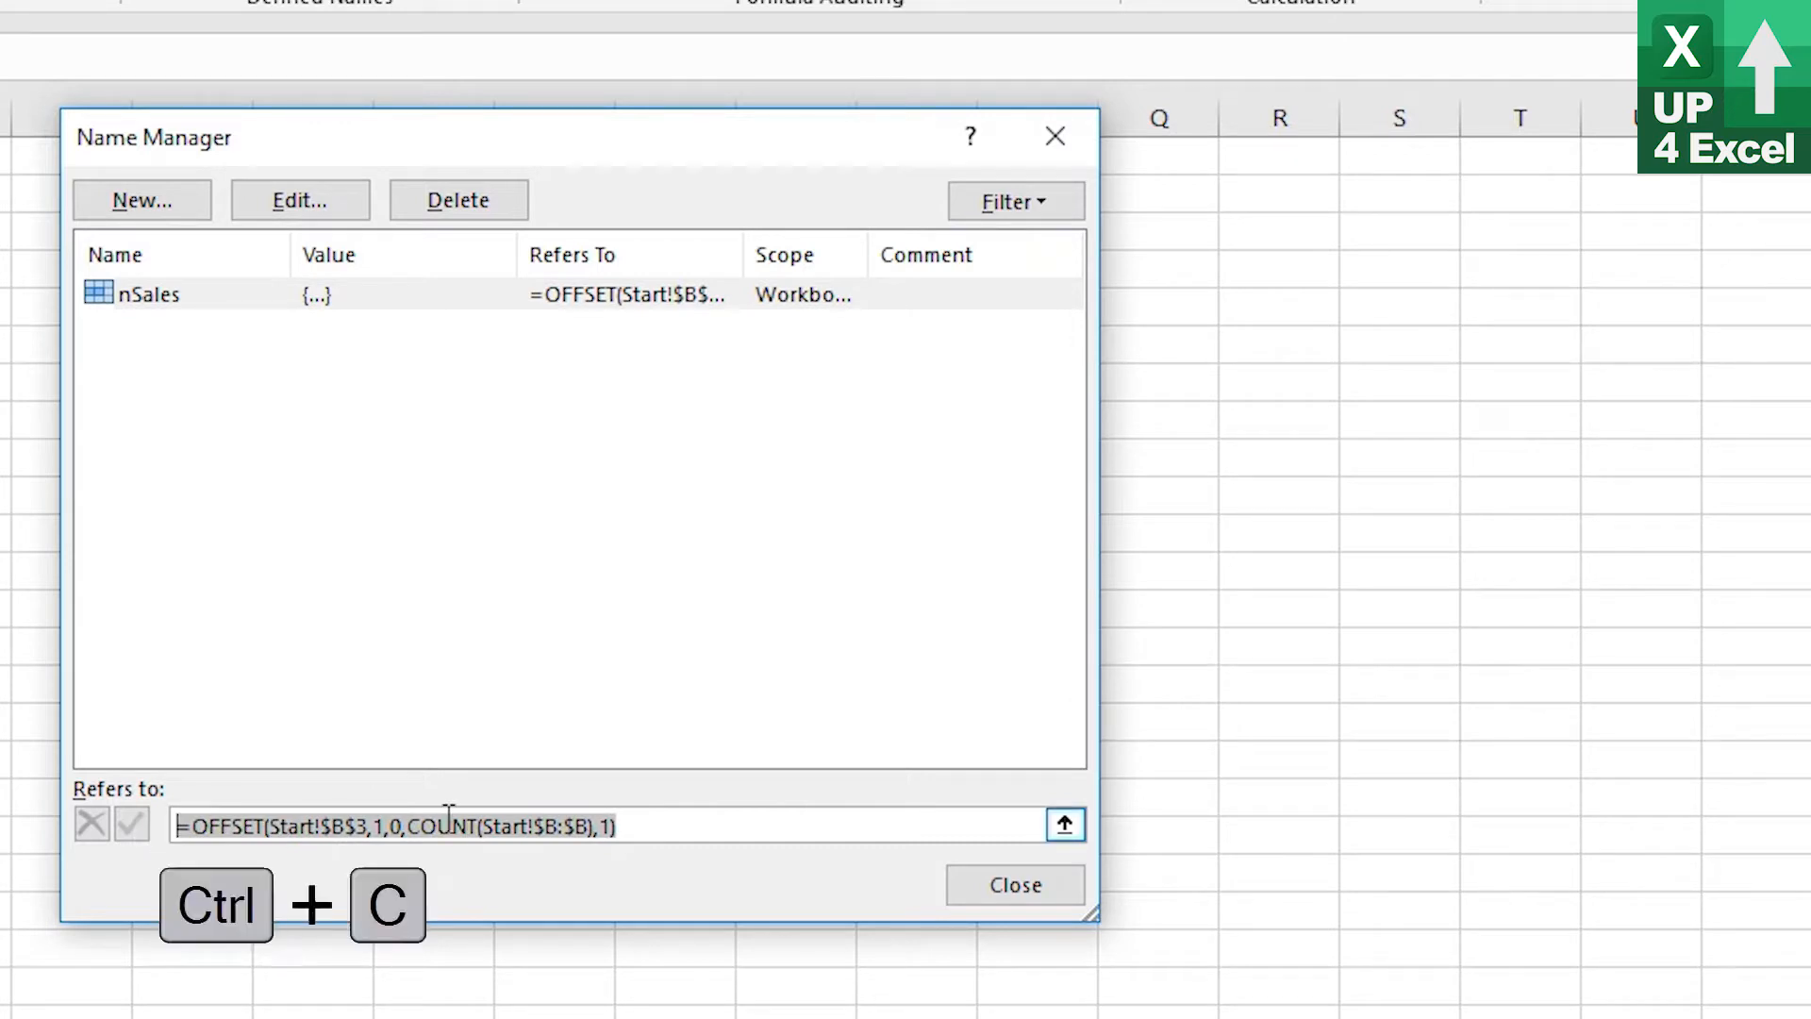
Create a new name nProfit referring to =OFFSET(Start!$C$3,1,0,COUNT(Start!$B:$B),1) by pasting and adjusting the copied formula
{"action": "left_click", "coordinate": [146, 200]}
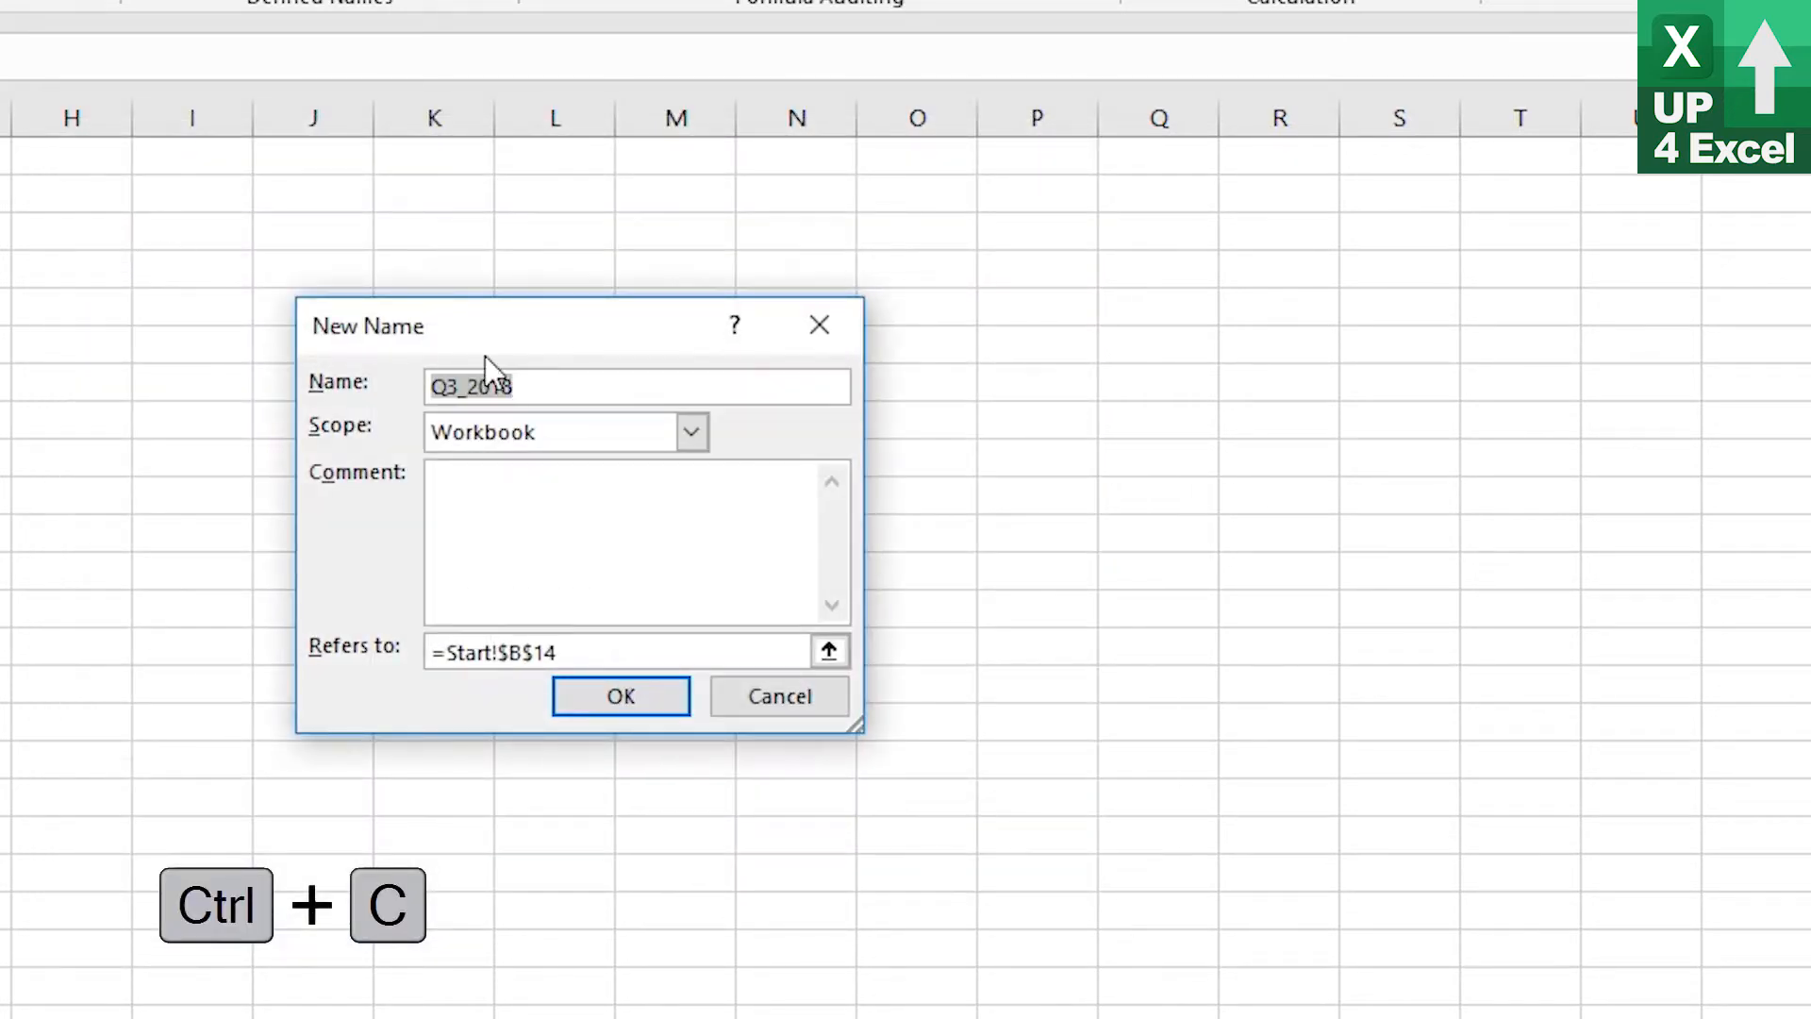
{"action": "type", "text": "nPr"}
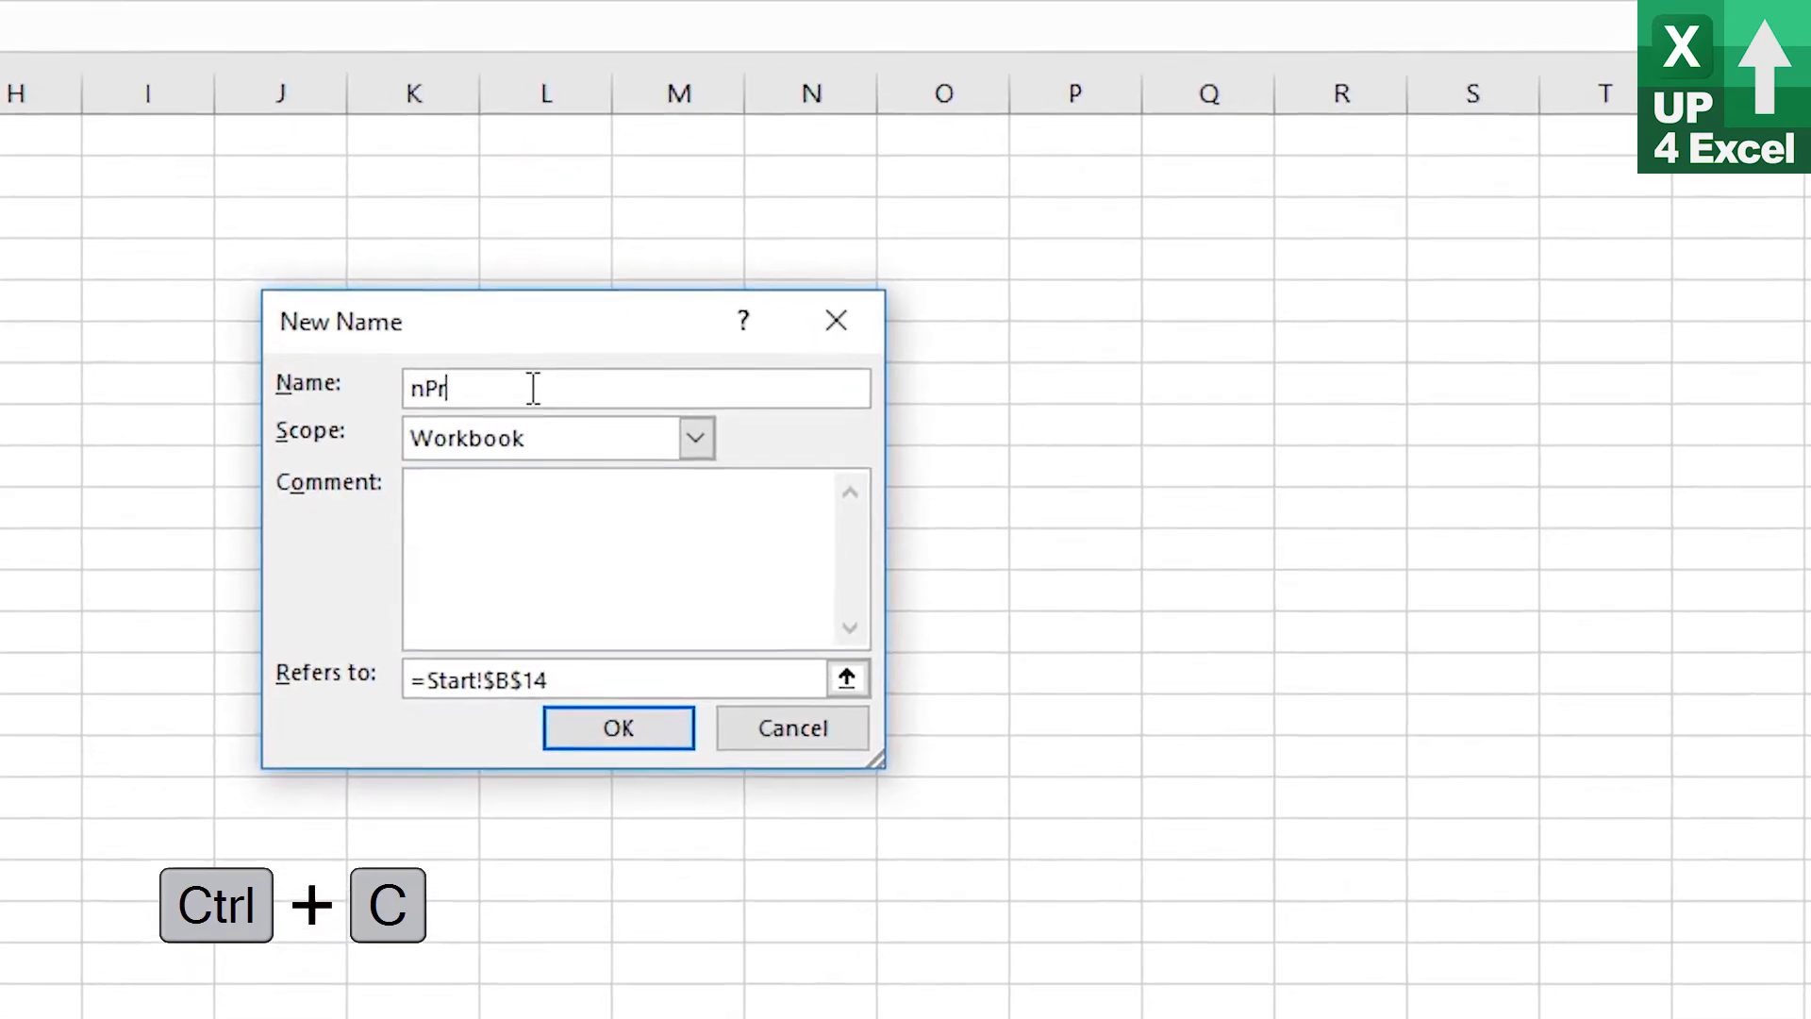
{"action": "type", "text": "ofit"}
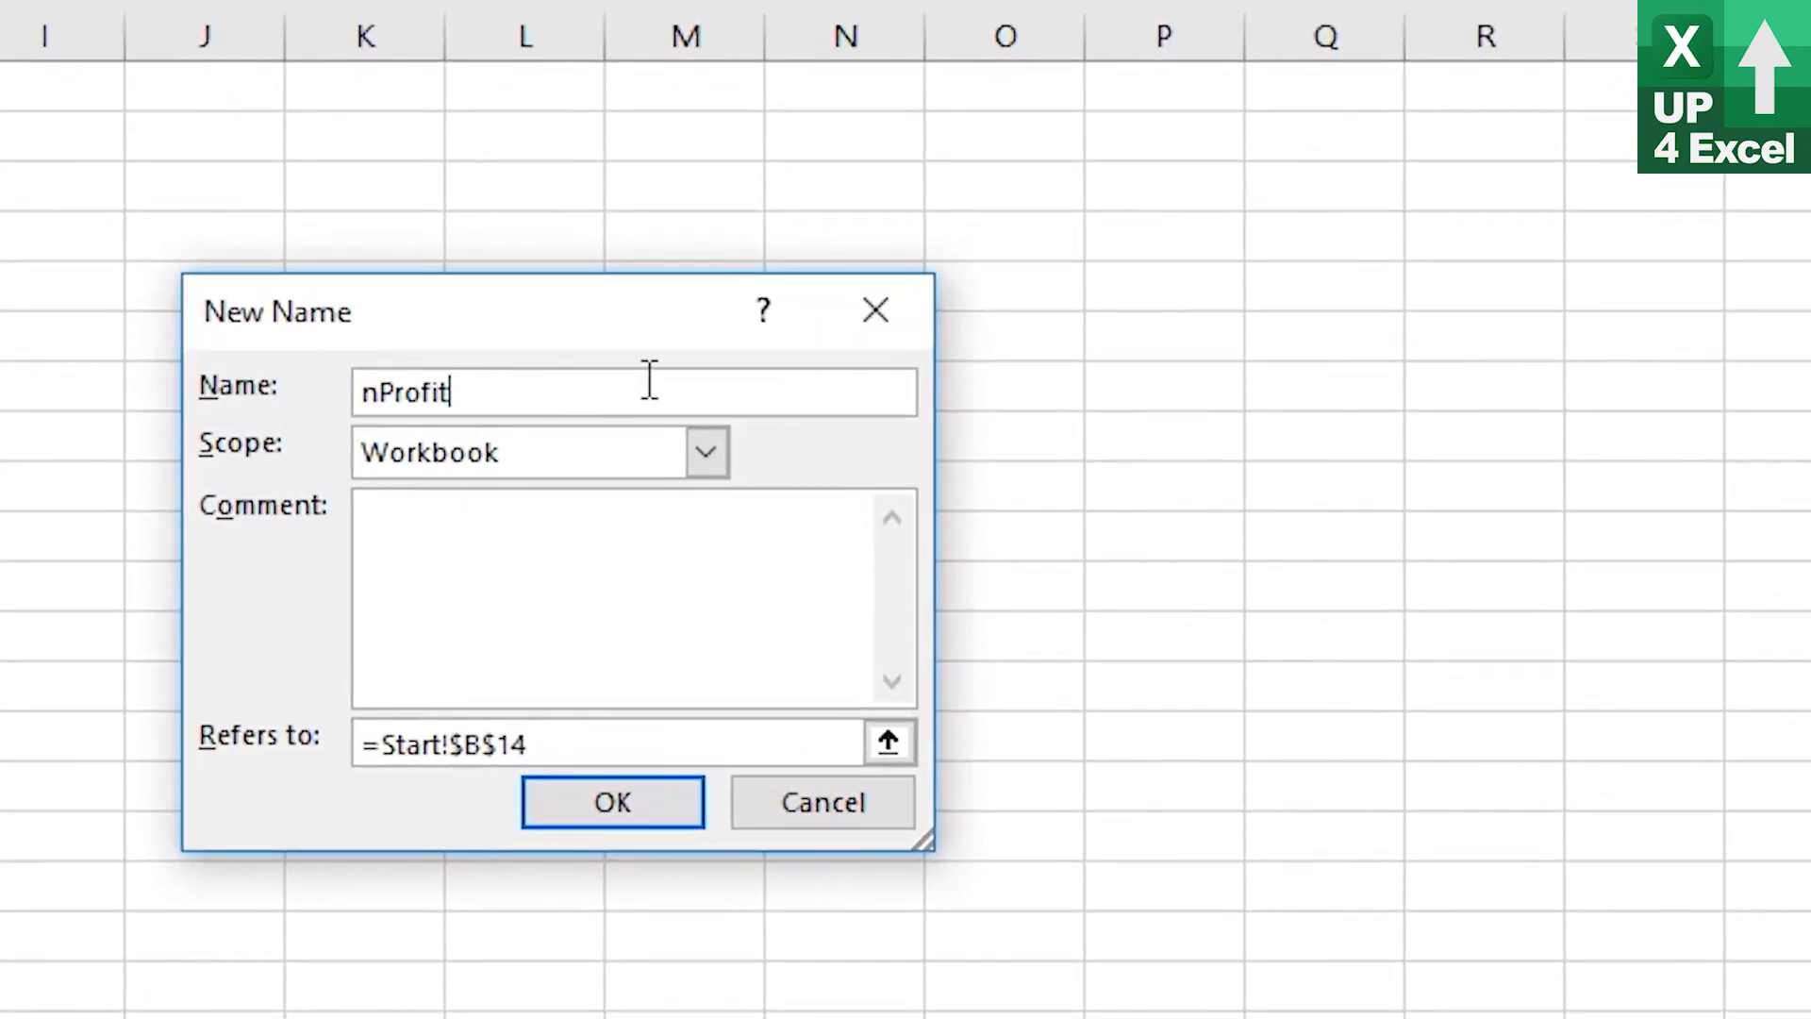
{"action": "left_click_drag", "start_coordinate": [530, 745], "coordinate": [78, 742]}
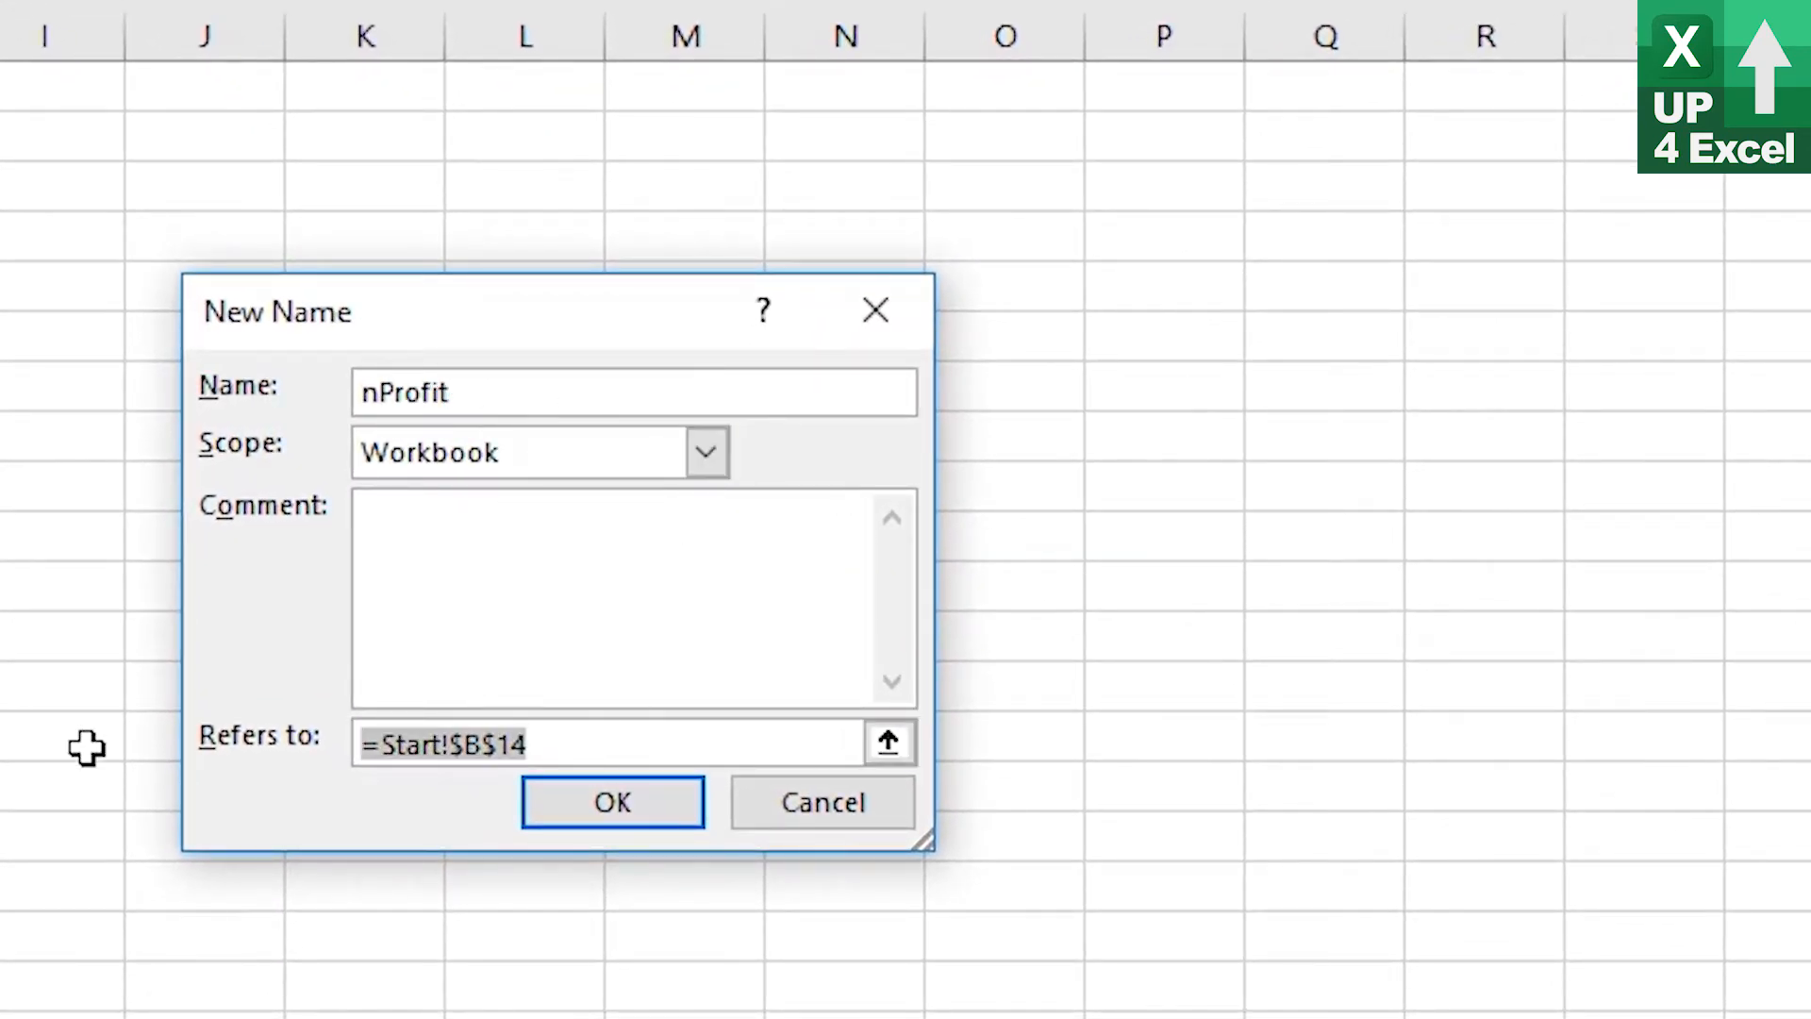
{"action": "key", "text": "ctrl+v"}
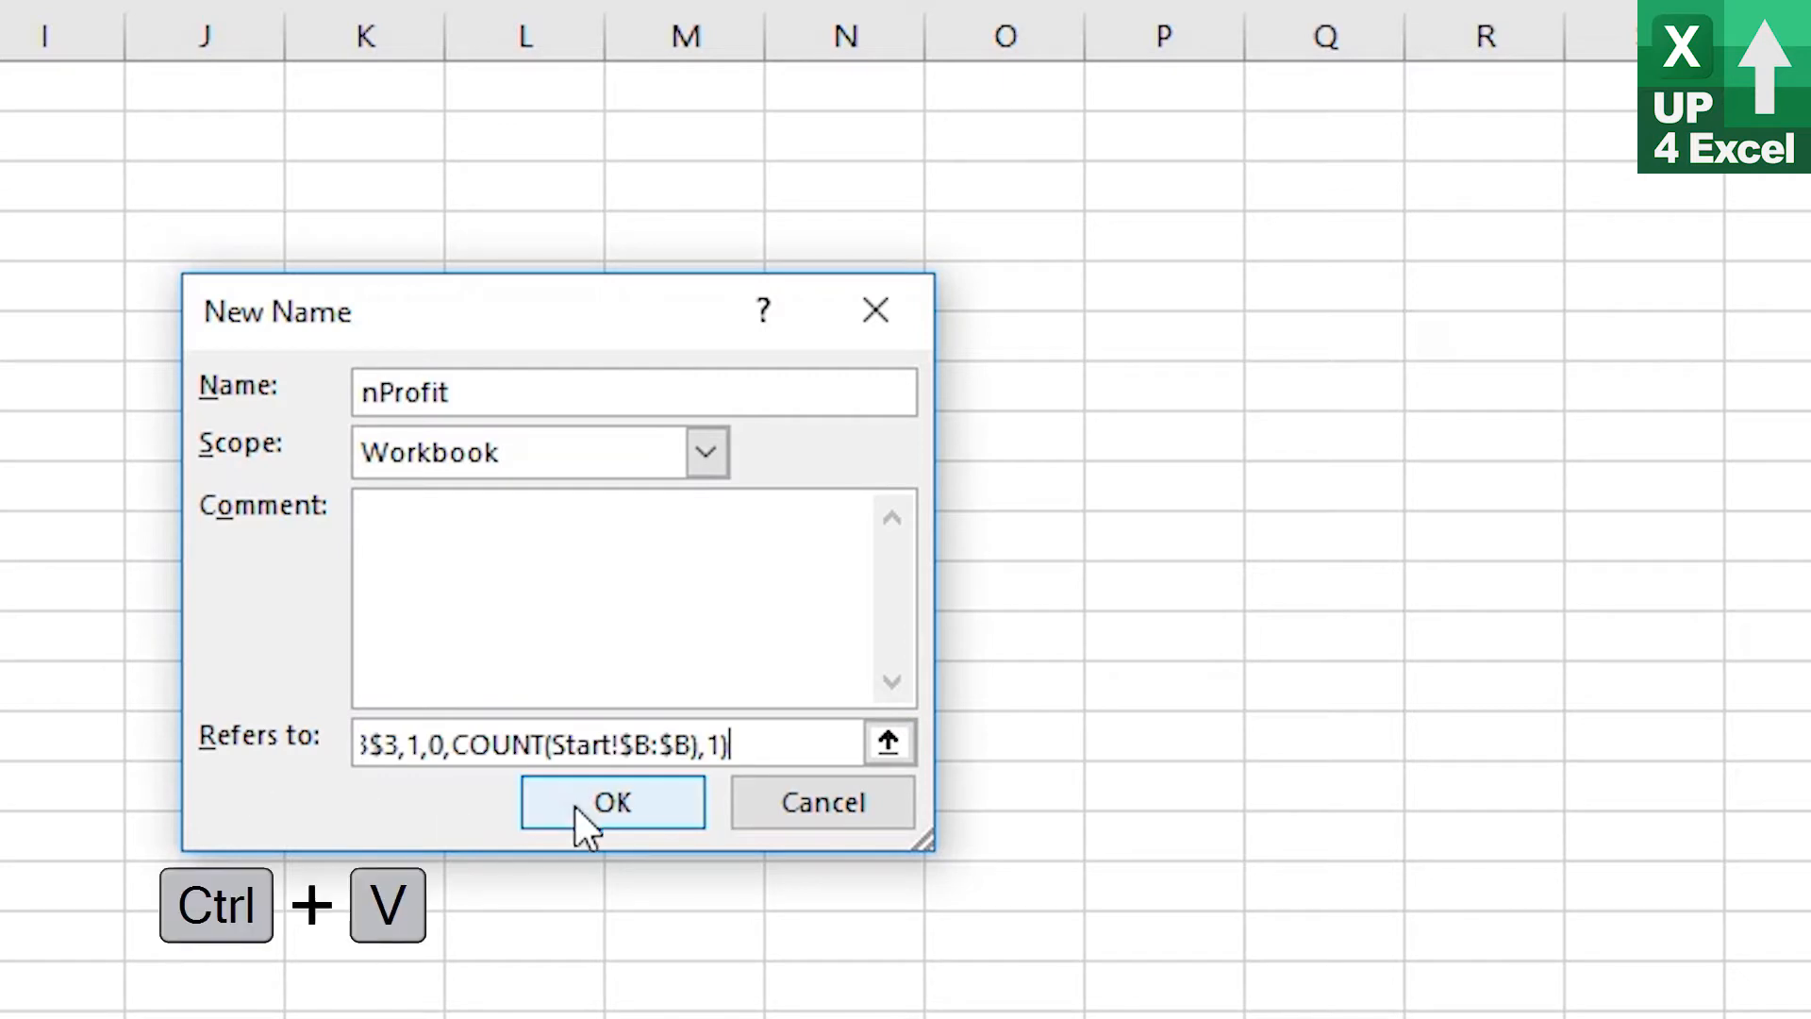
{"action": "left_click", "coordinate": [654, 744]}
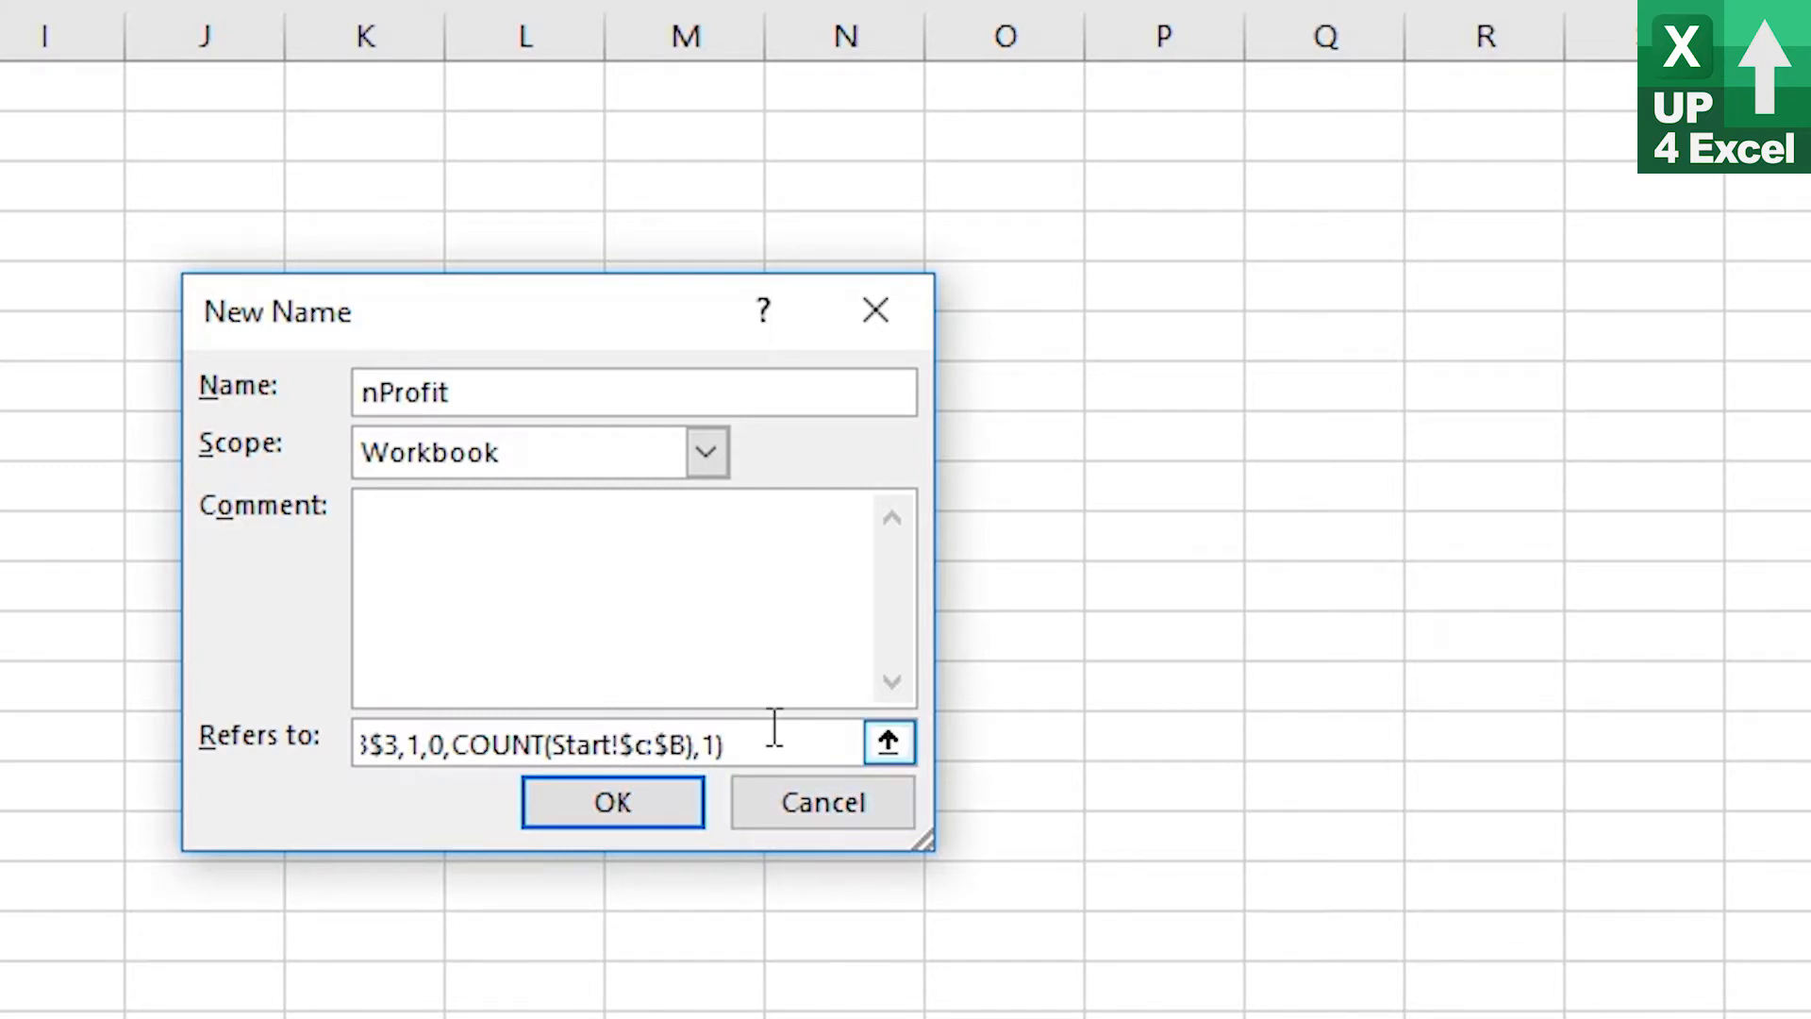
{"action": "key", "text": "BackSpace"}
{"action": "type", "text": "B"}
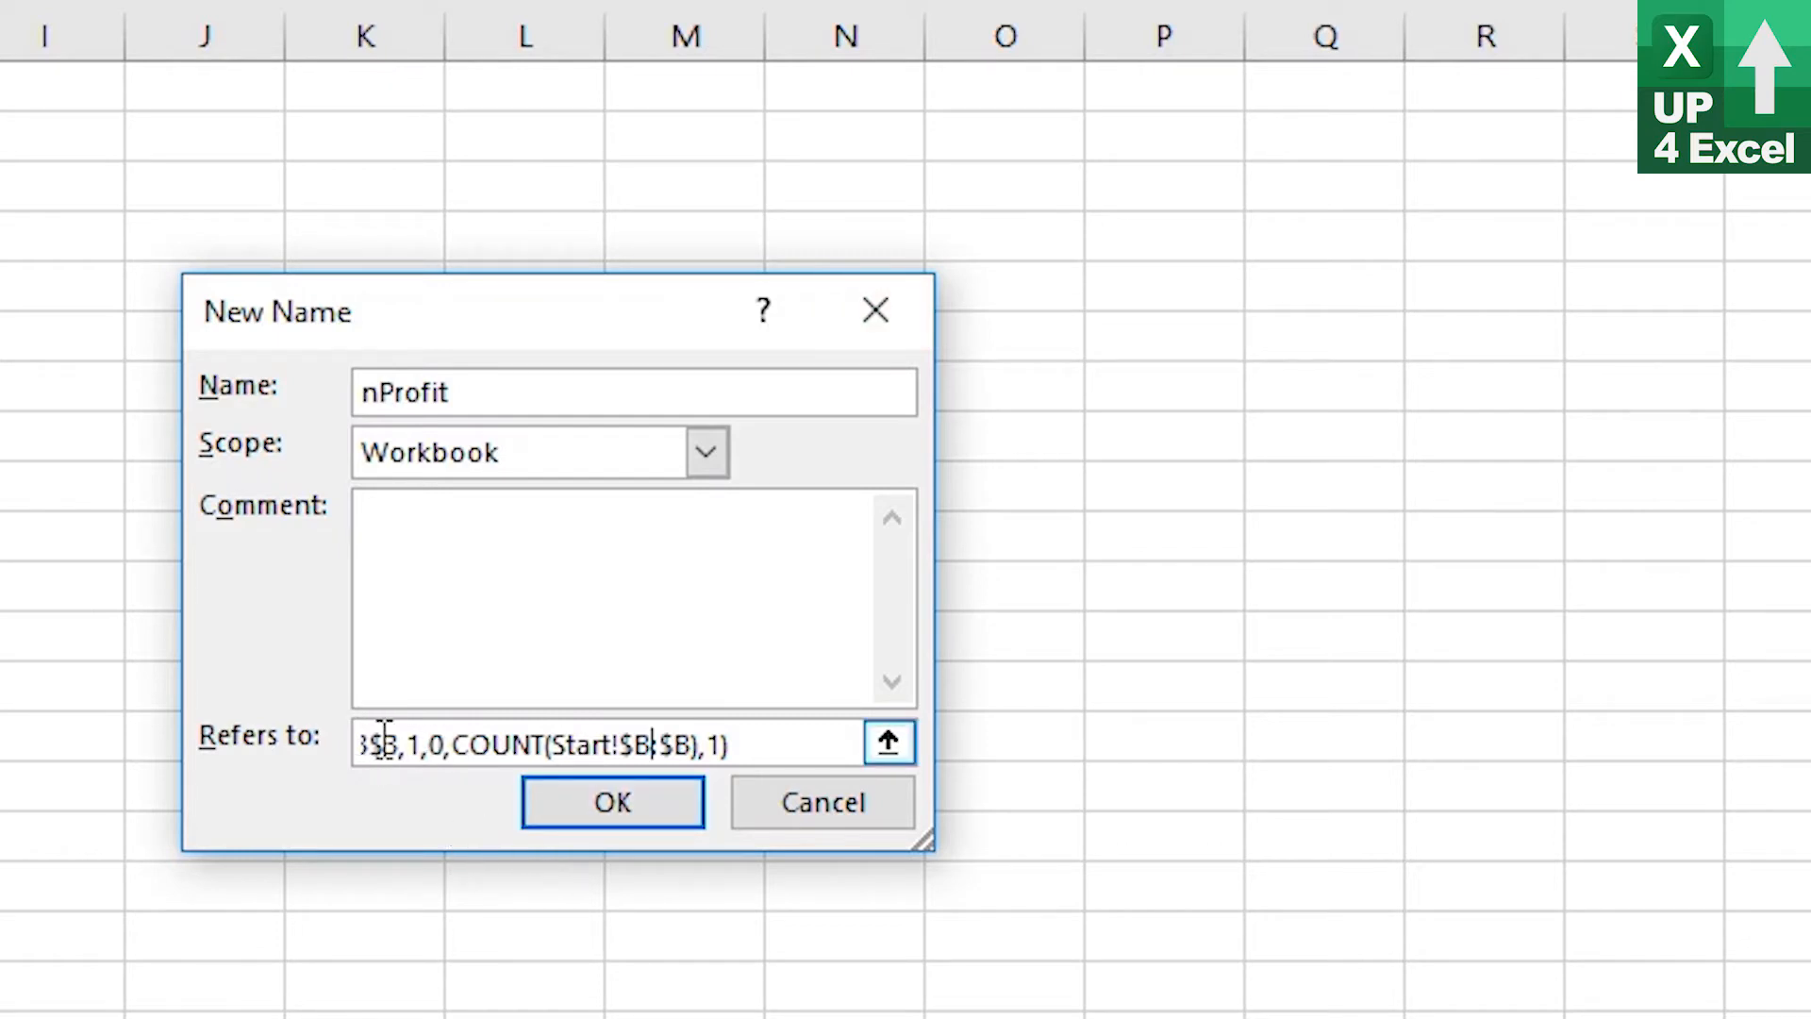
{"action": "left_click_drag", "start_coordinate": [384, 742], "coordinate": [349, 741]}
{"action": "left_click", "coordinate": [569, 744]}
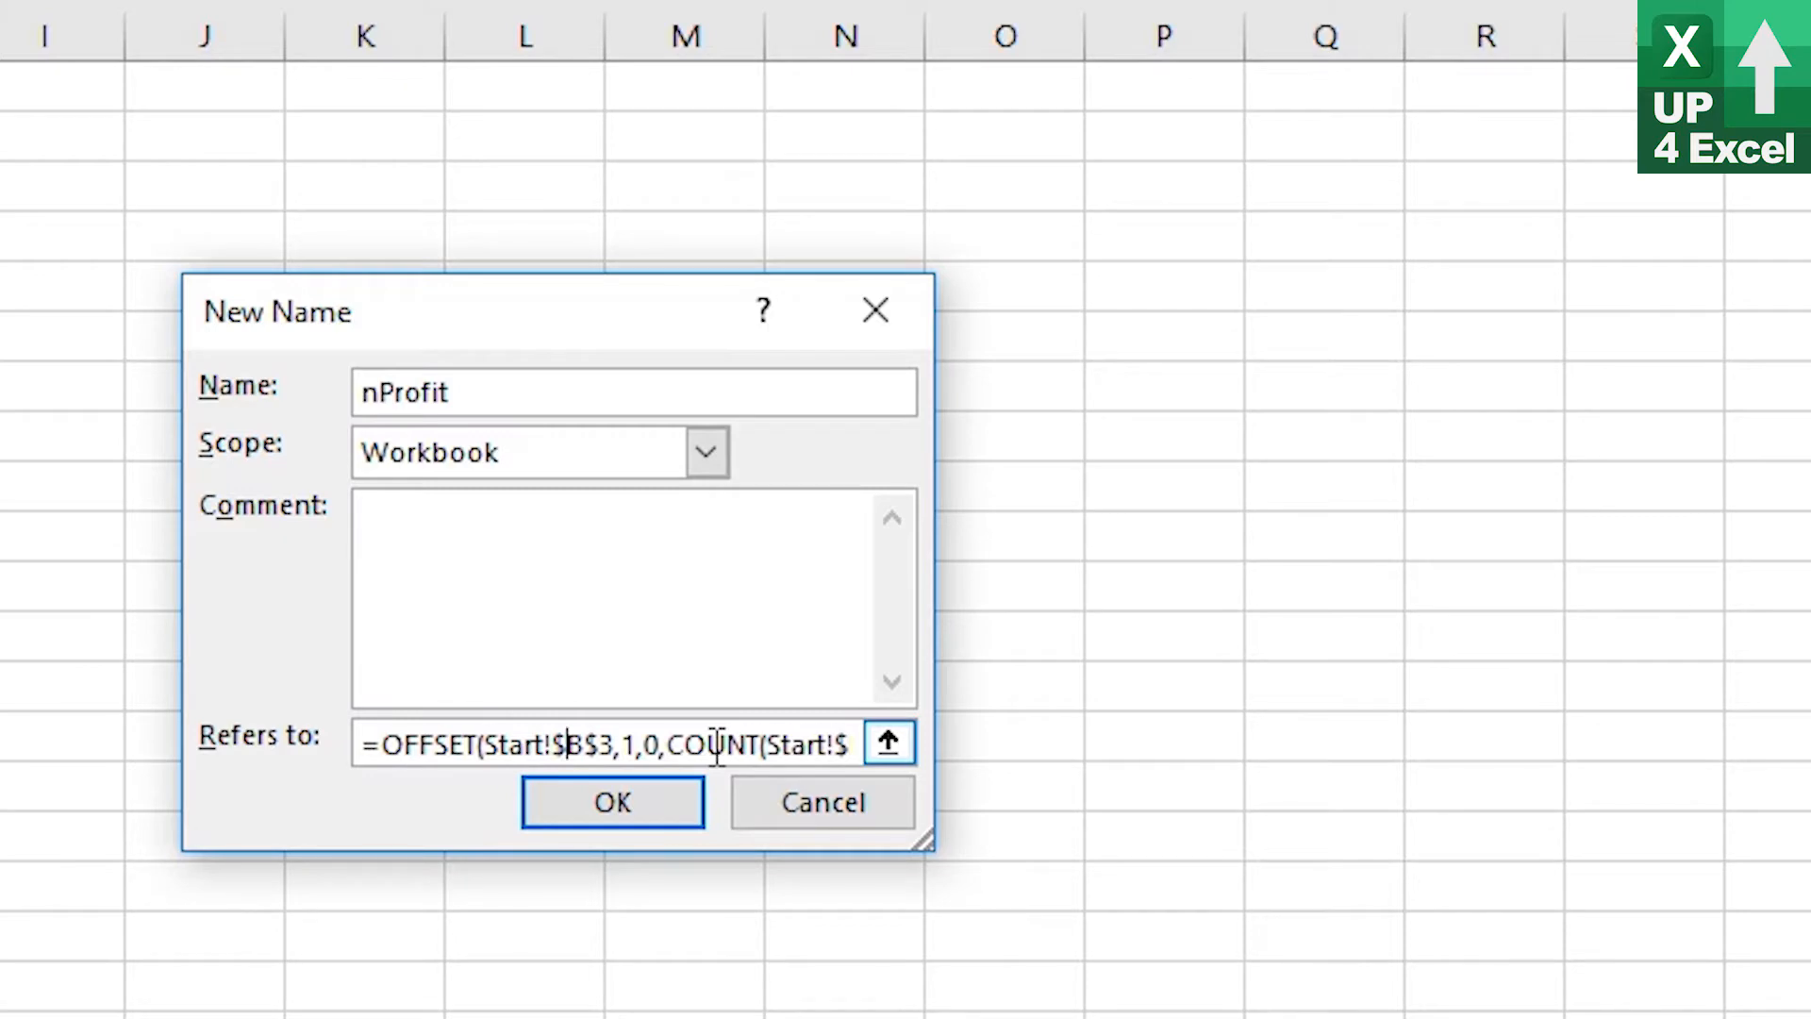
{"action": "key", "text": "Delete"}
{"action": "type", "text": "C"}
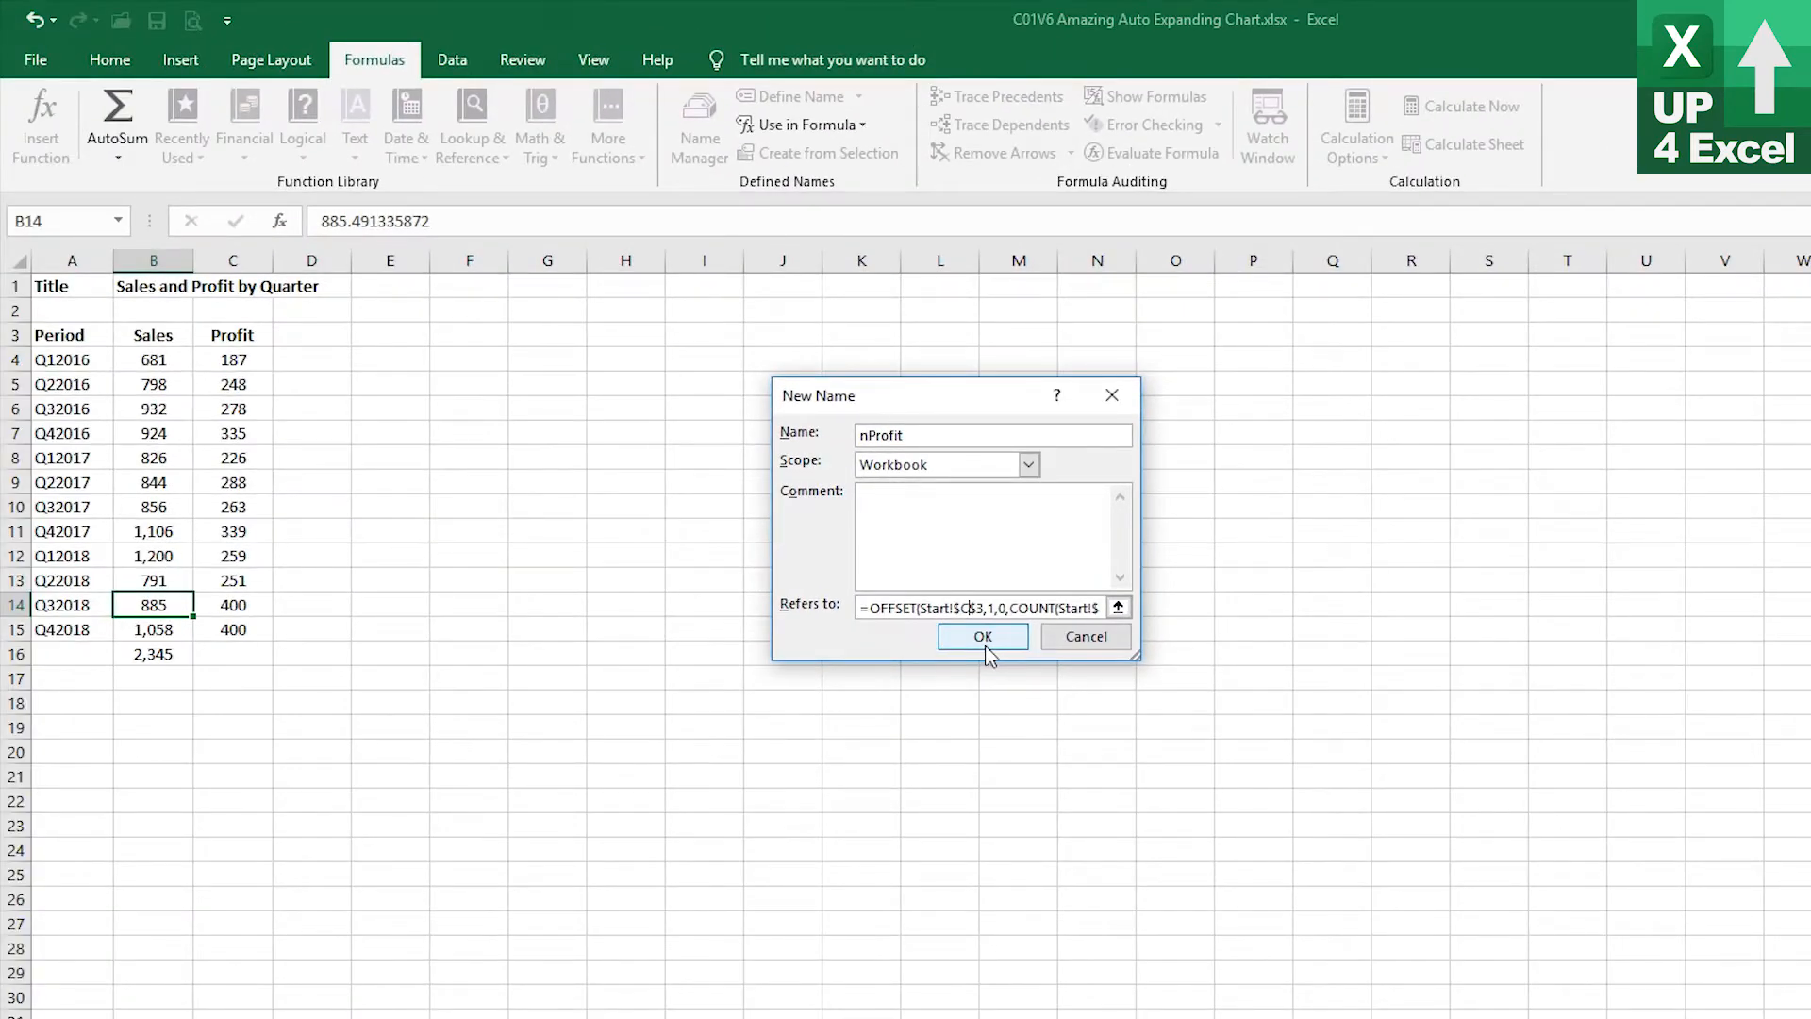
{"action": "left_click", "coordinate": [983, 636]}
Create a new name nPeriod referring to =OFFSET(Start!$A$3,1,0,COUNT(Start!$B:$B),1) from the pasted formula
{"action": "left_click", "coordinate": [1017, 723]}
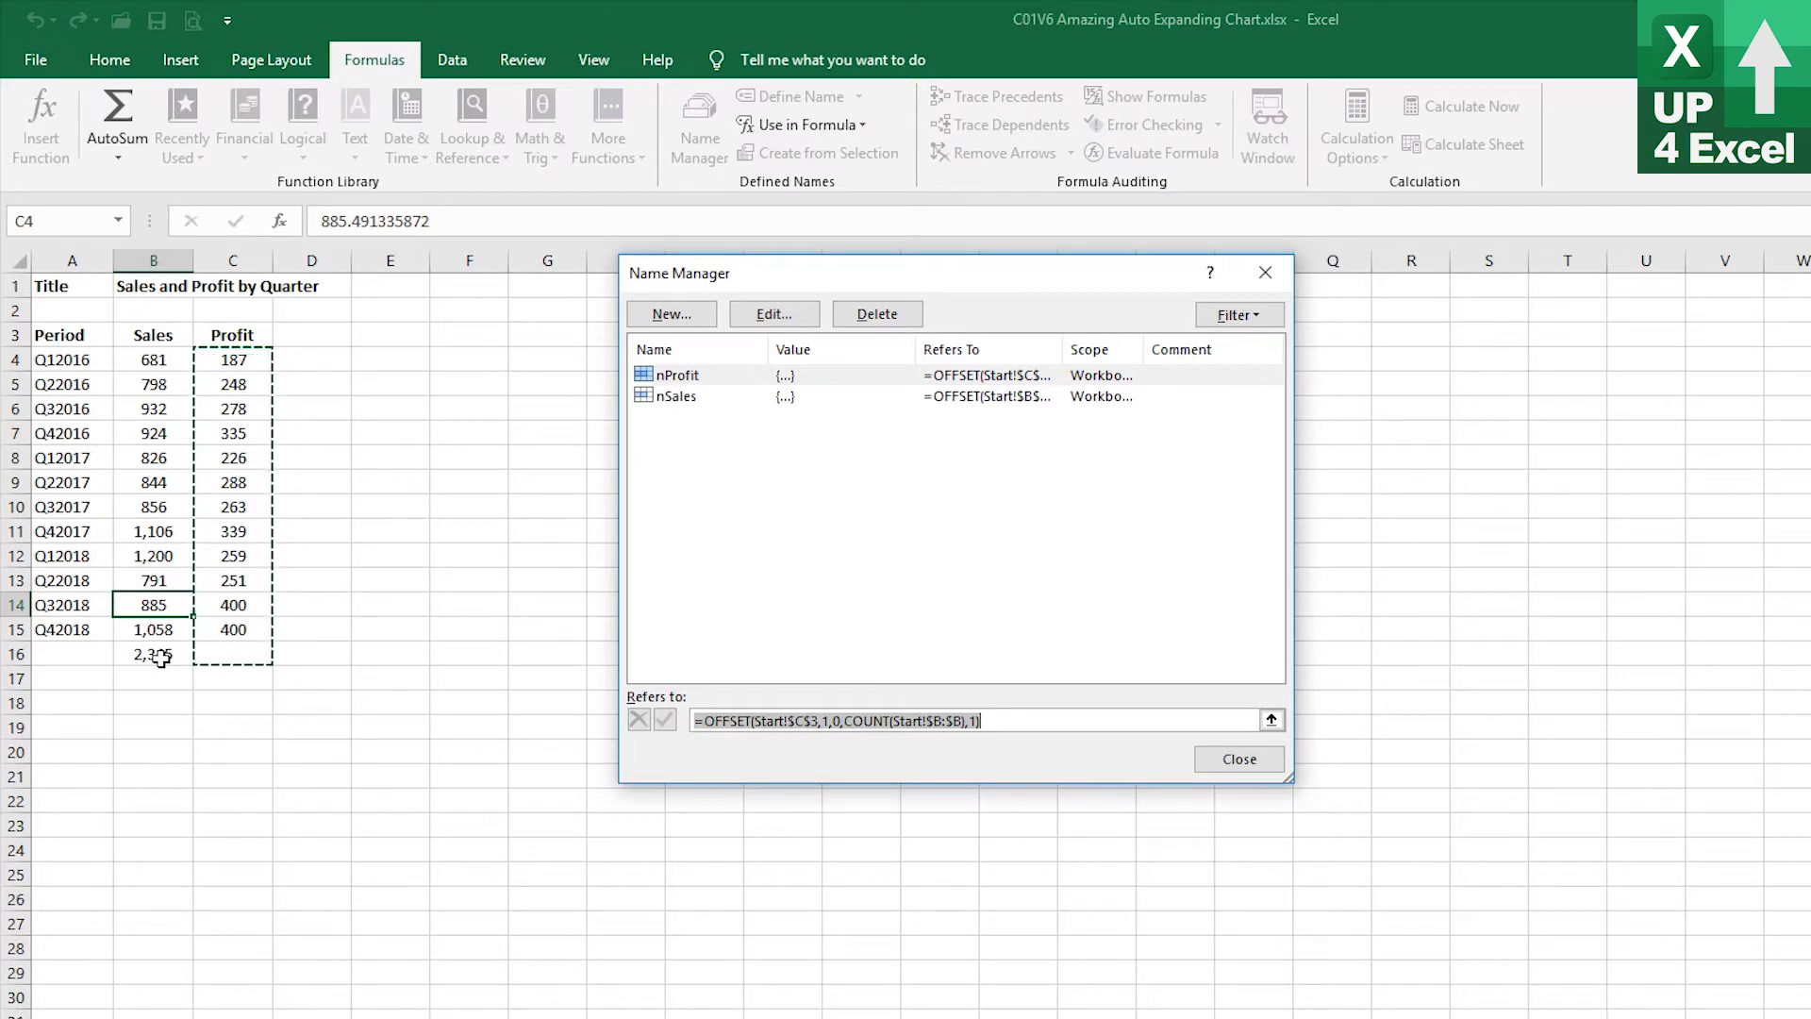
{"action": "left_click", "coordinate": [670, 314]}
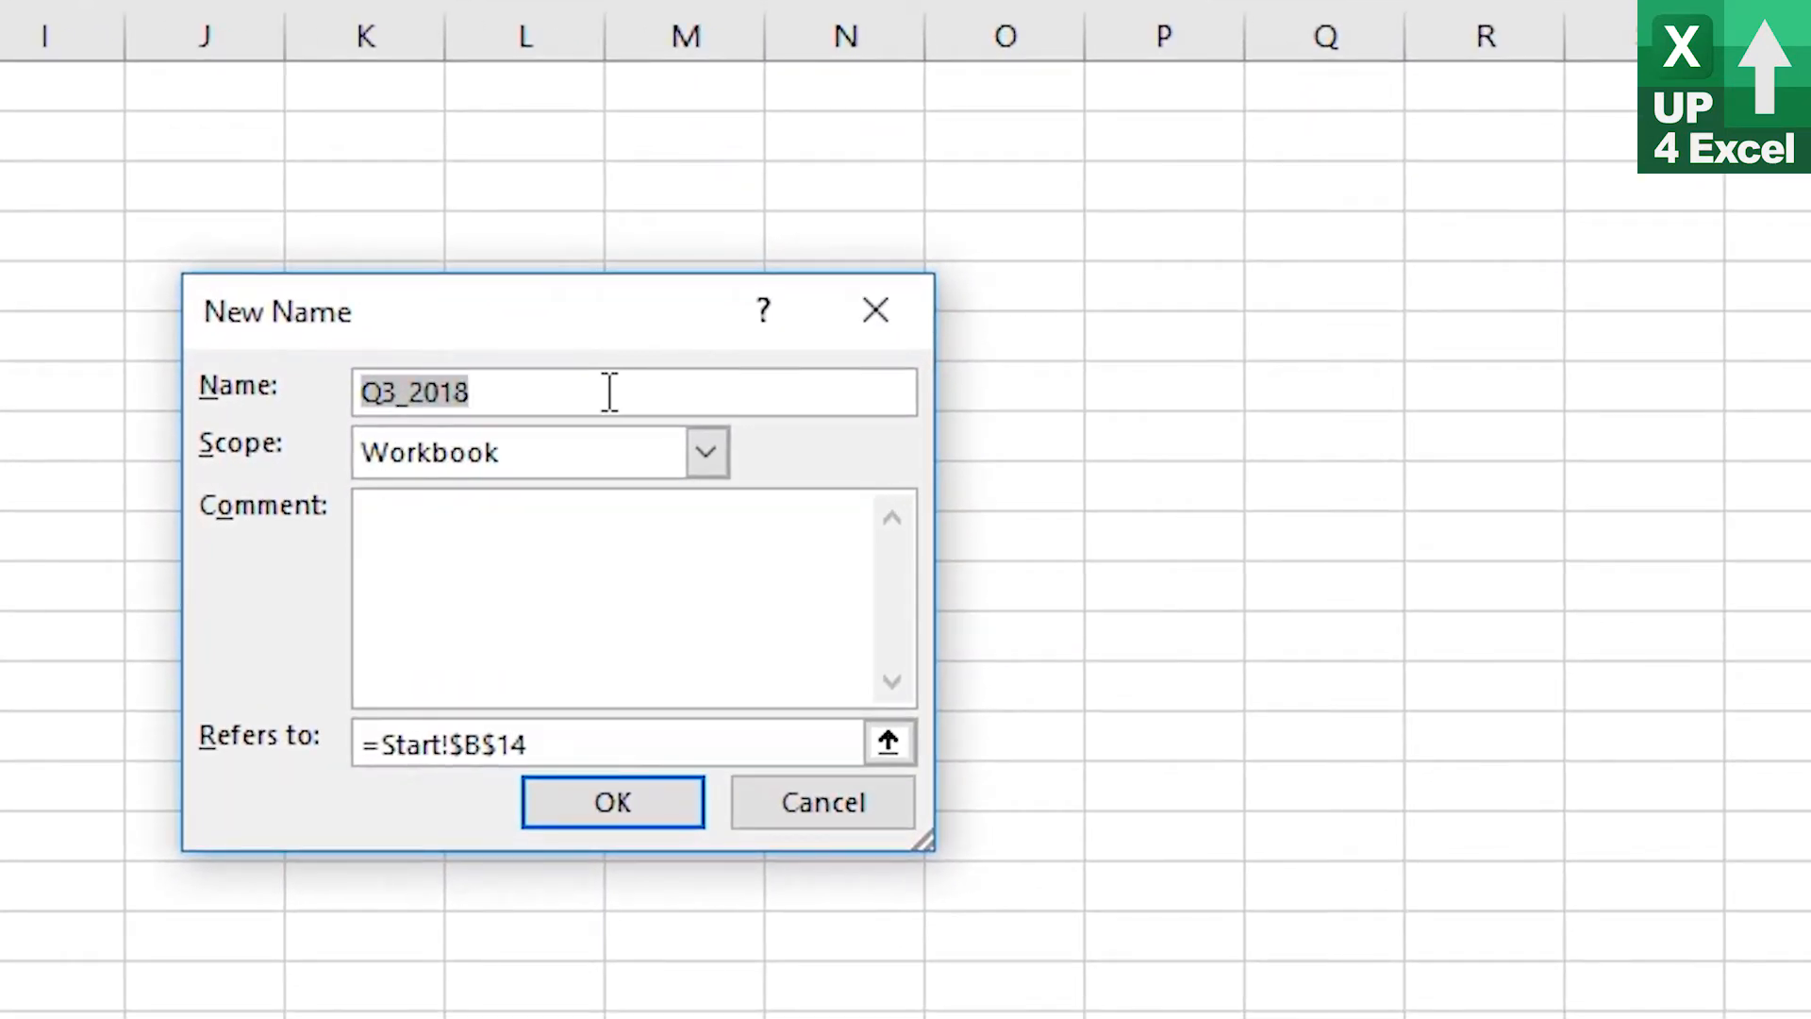
{"action": "type", "text": "nPeriod"}
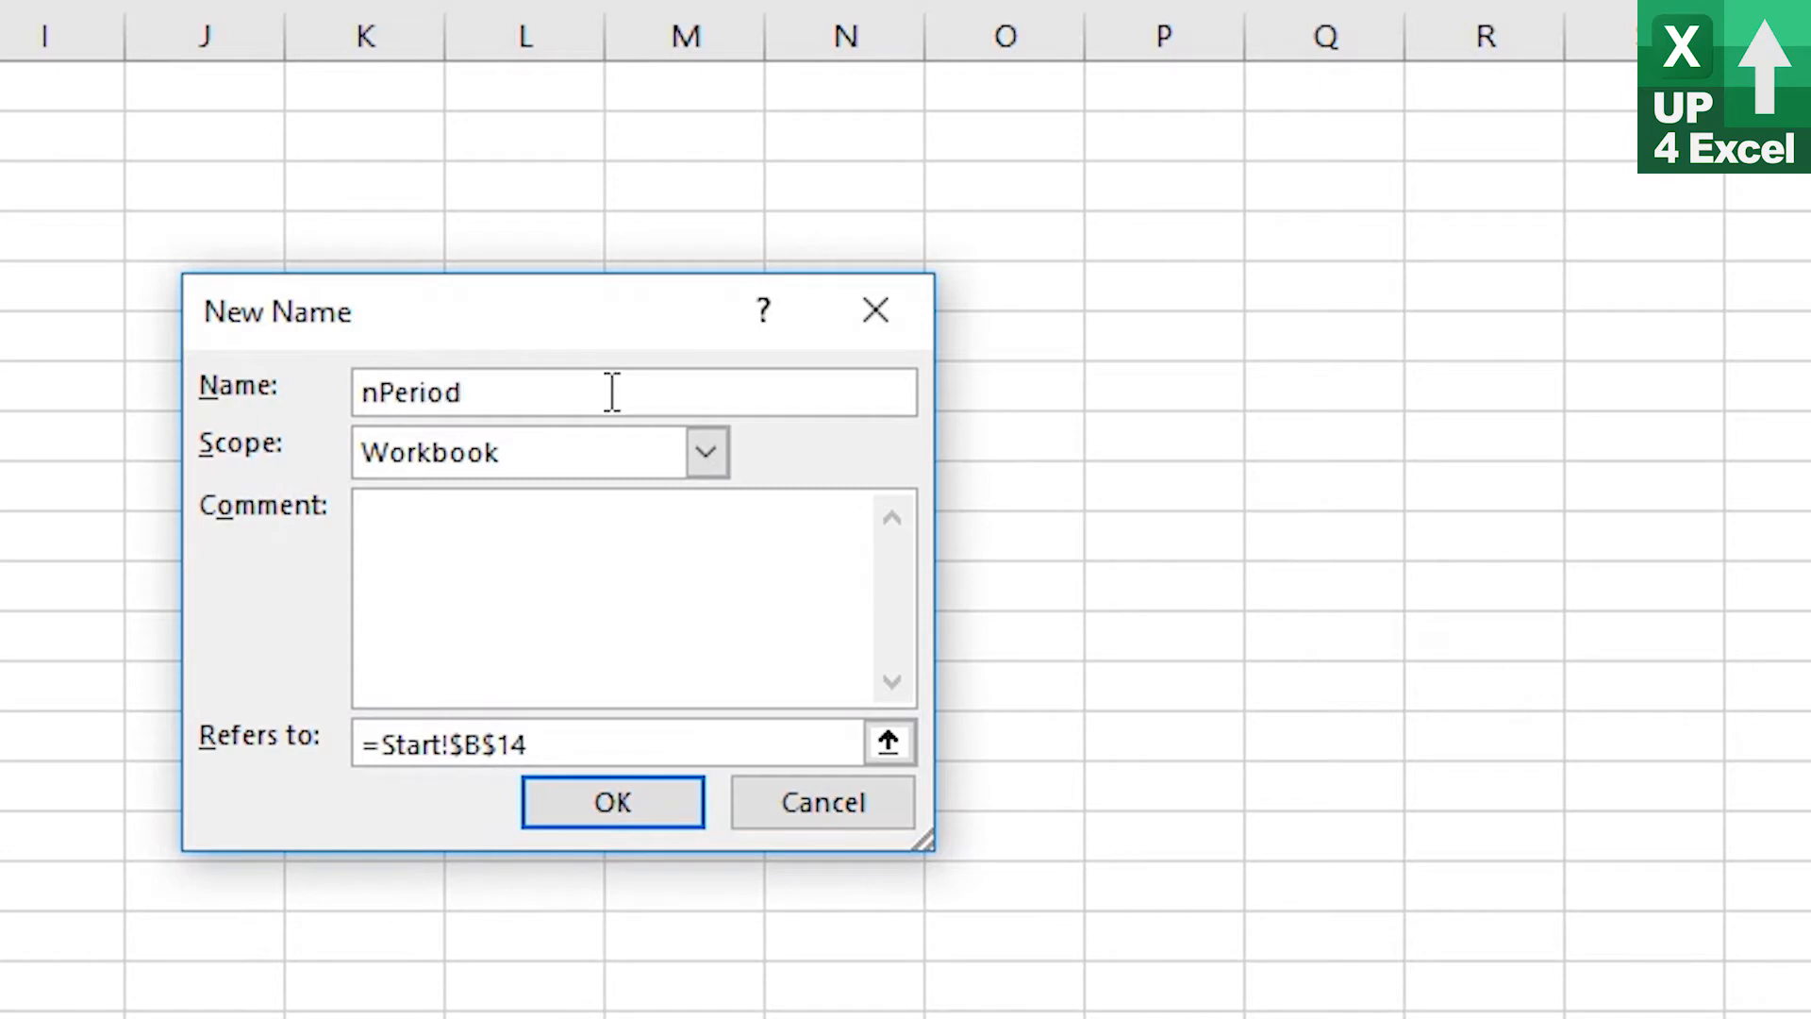
{"action": "left_click_drag", "start_coordinate": [586, 752], "coordinate": [187, 752]}
{"action": "key", "text": "ctrl+v"}
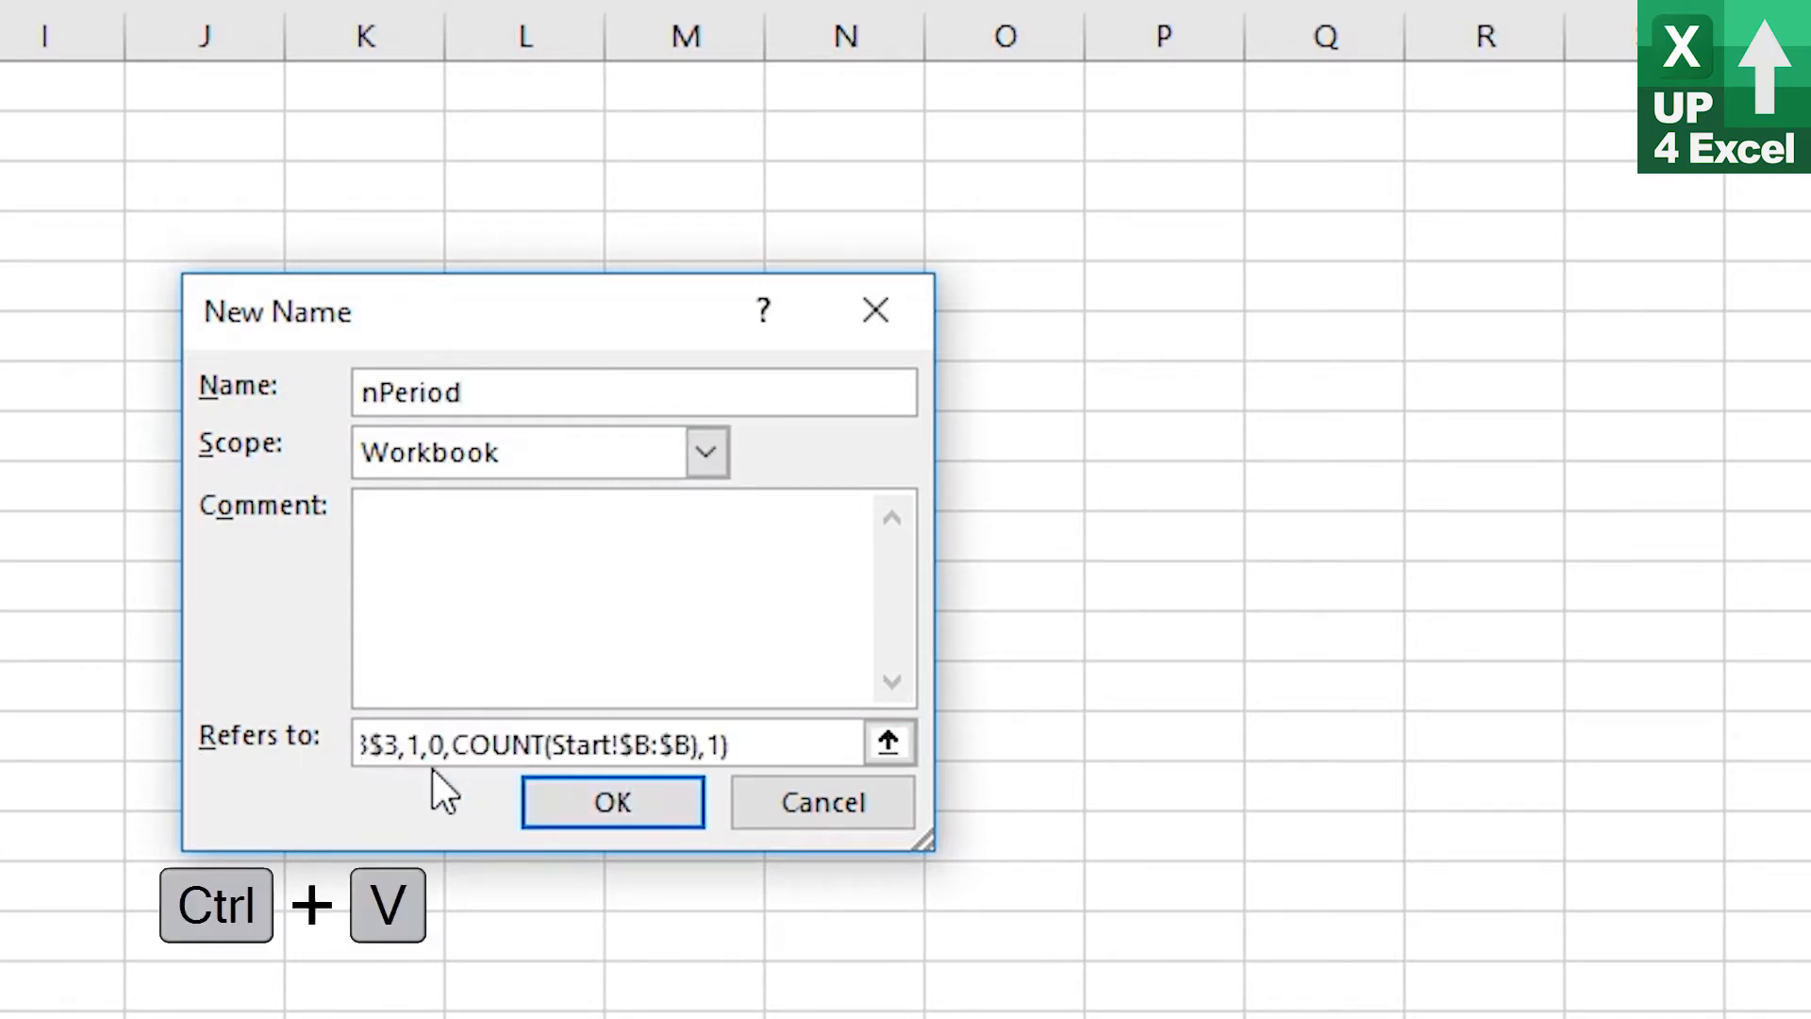
{"action": "left_click_drag", "start_coordinate": [381, 755], "coordinate": [308, 754]}
{"action": "left_click", "coordinate": [568, 751]}
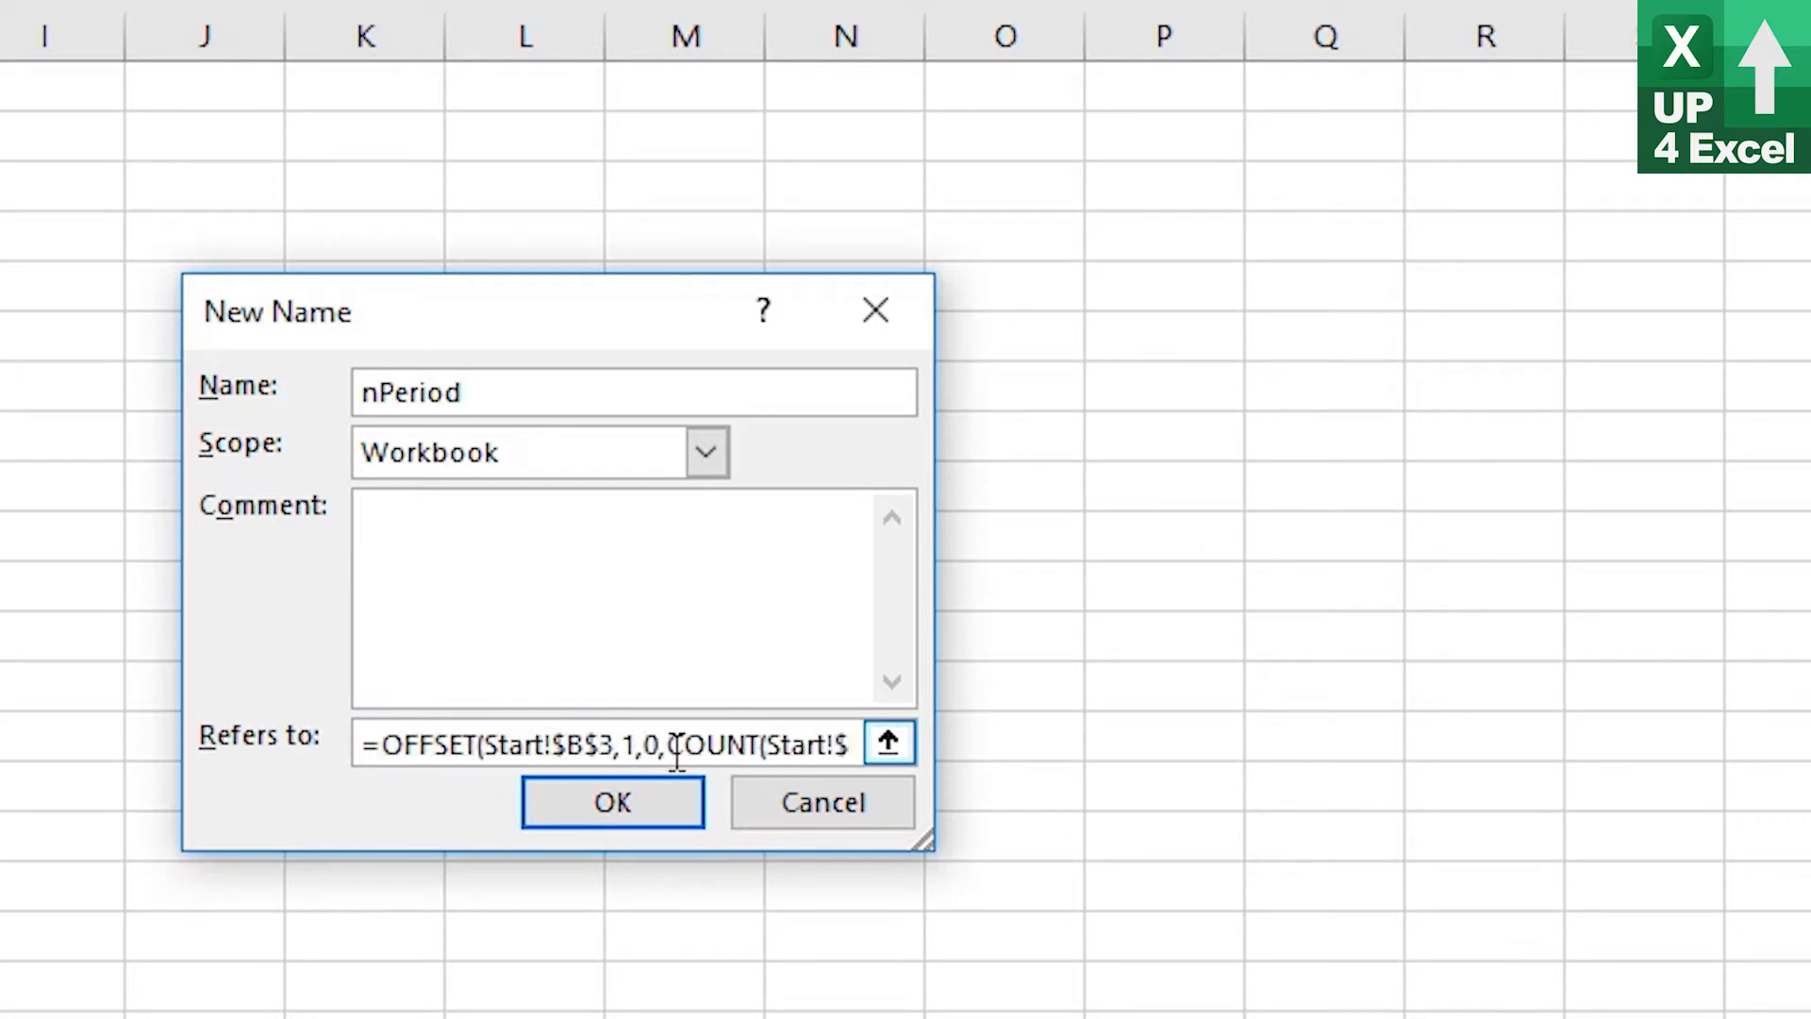
{"action": "key", "text": "Delete"}
{"action": "type", "text": "A"}
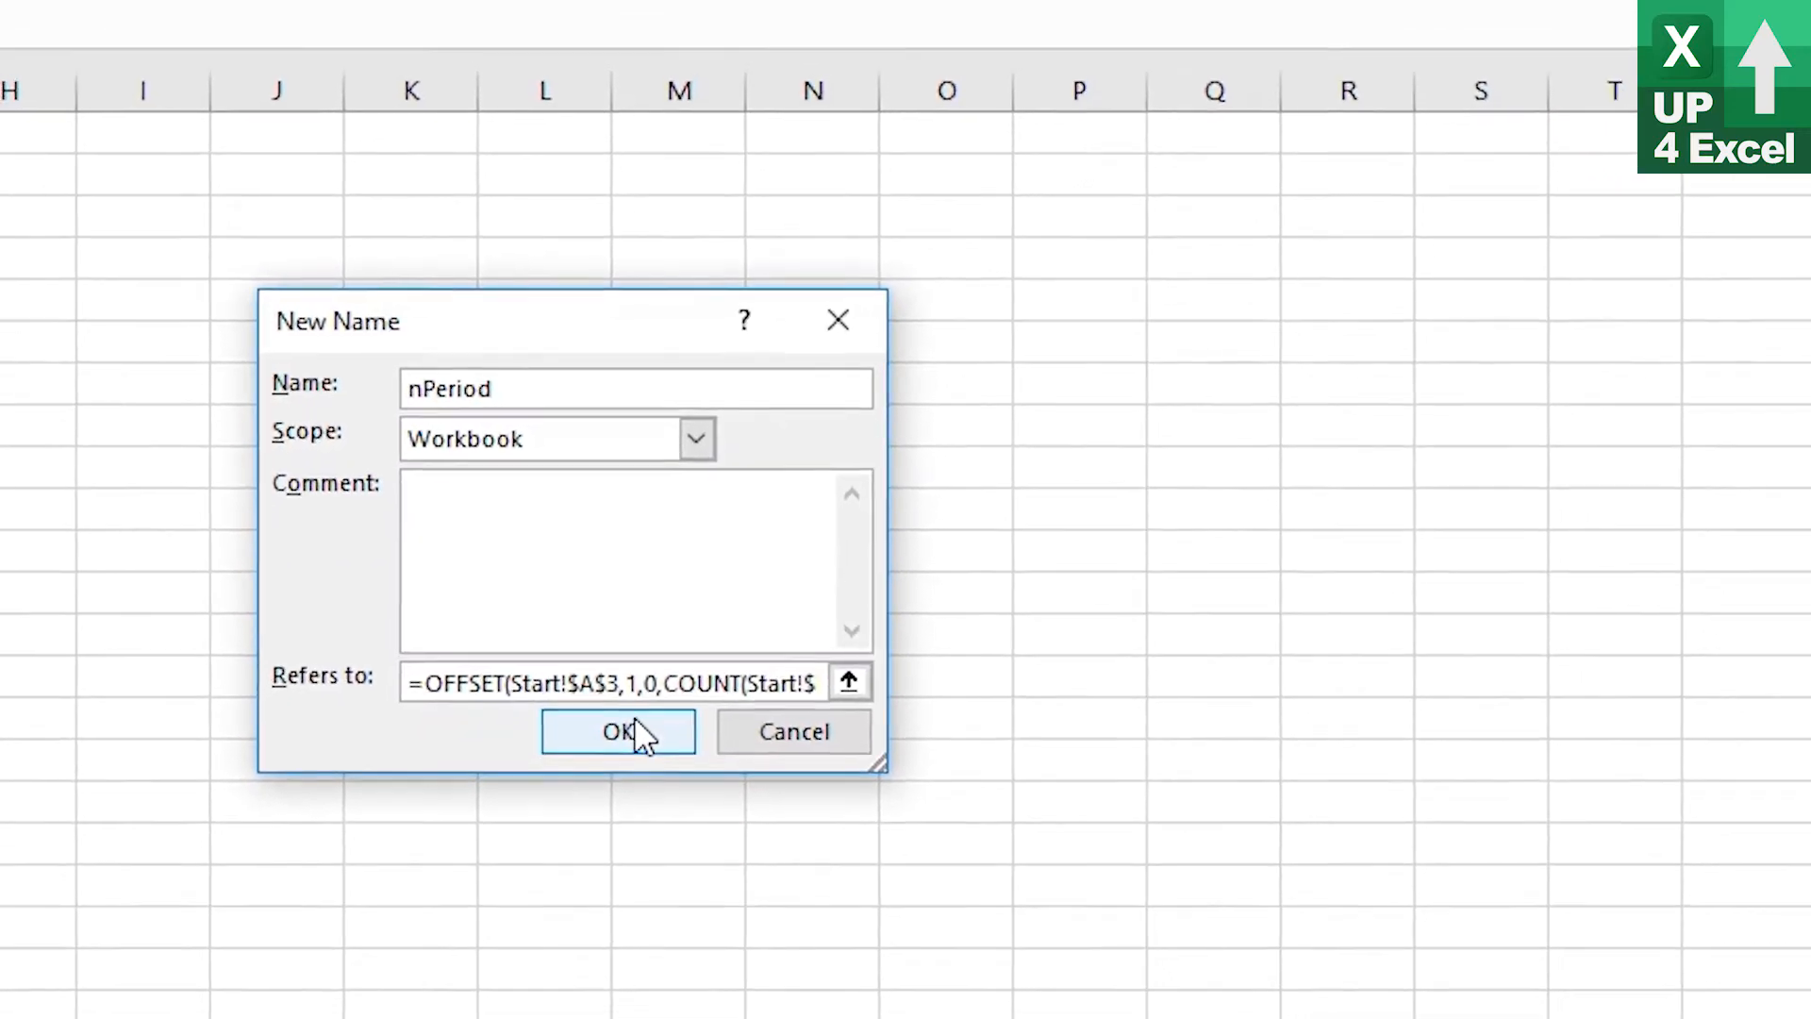
{"action": "left_click", "coordinate": [623, 800]}
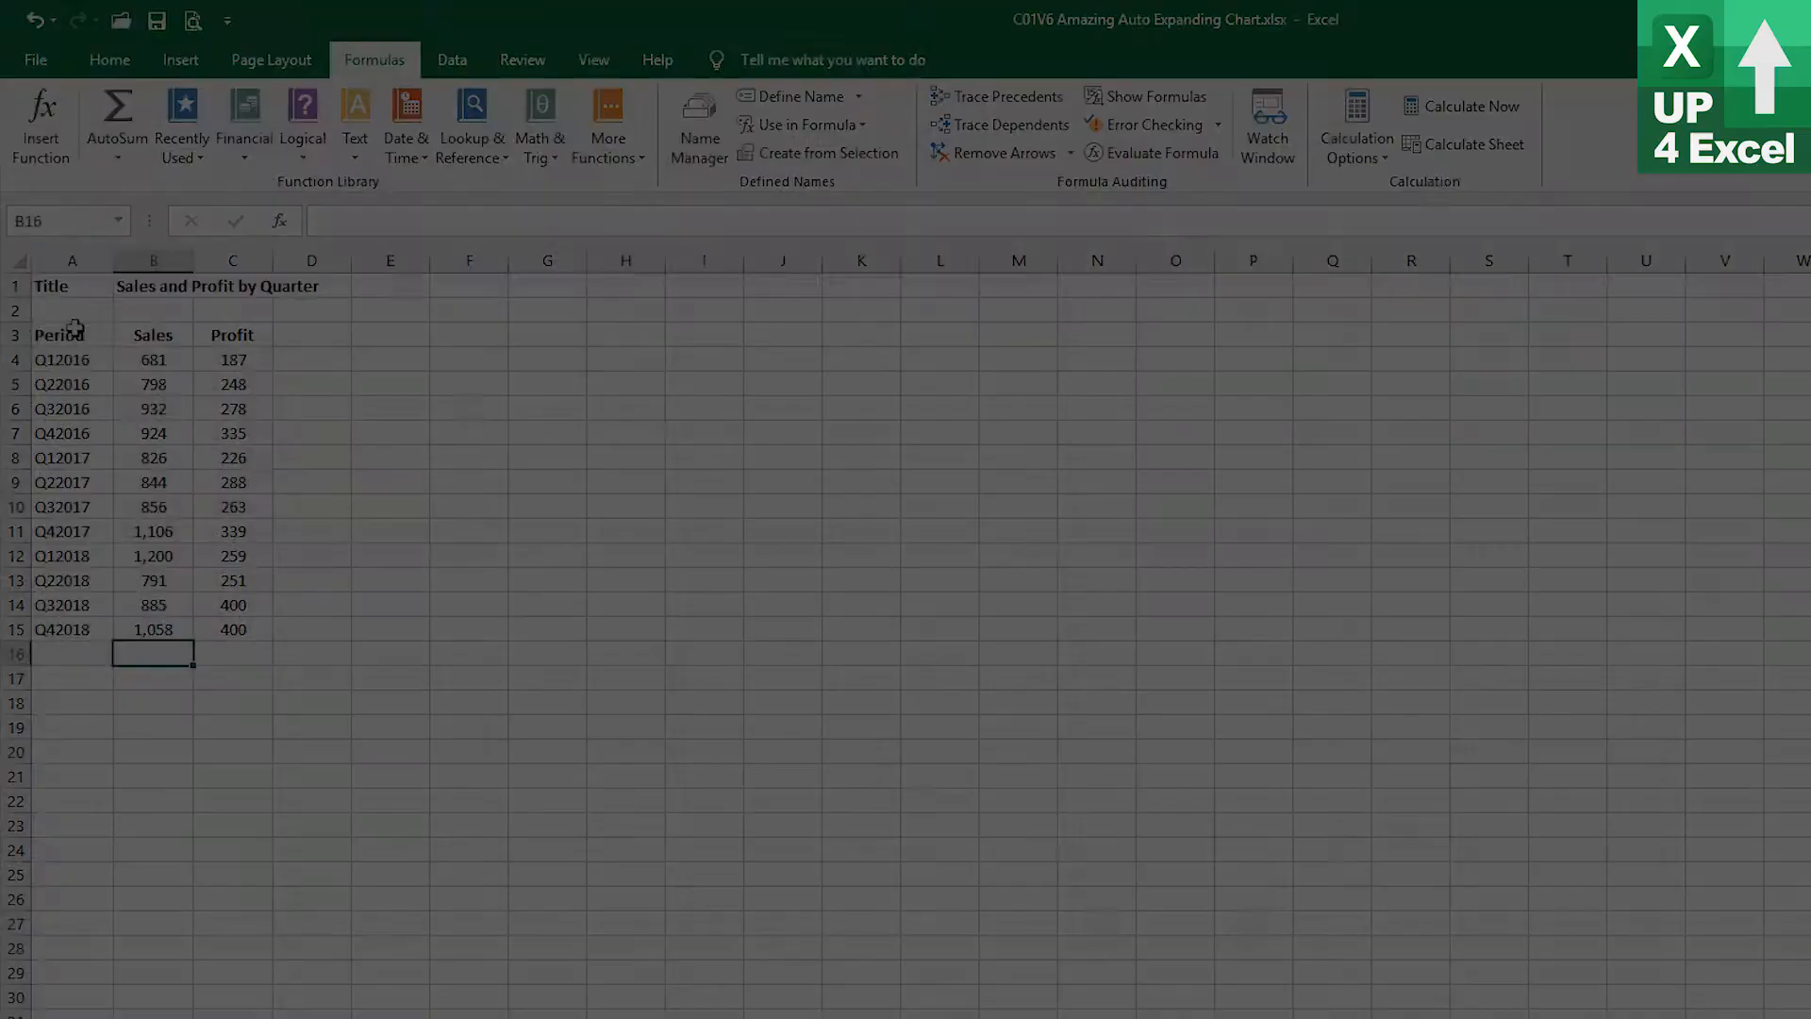
Insert a default column chart from A3:C15, then move and enlarge it beside the data
{"action": "left_click_drag", "start_coordinate": [57, 335], "coordinate": [205, 625]}
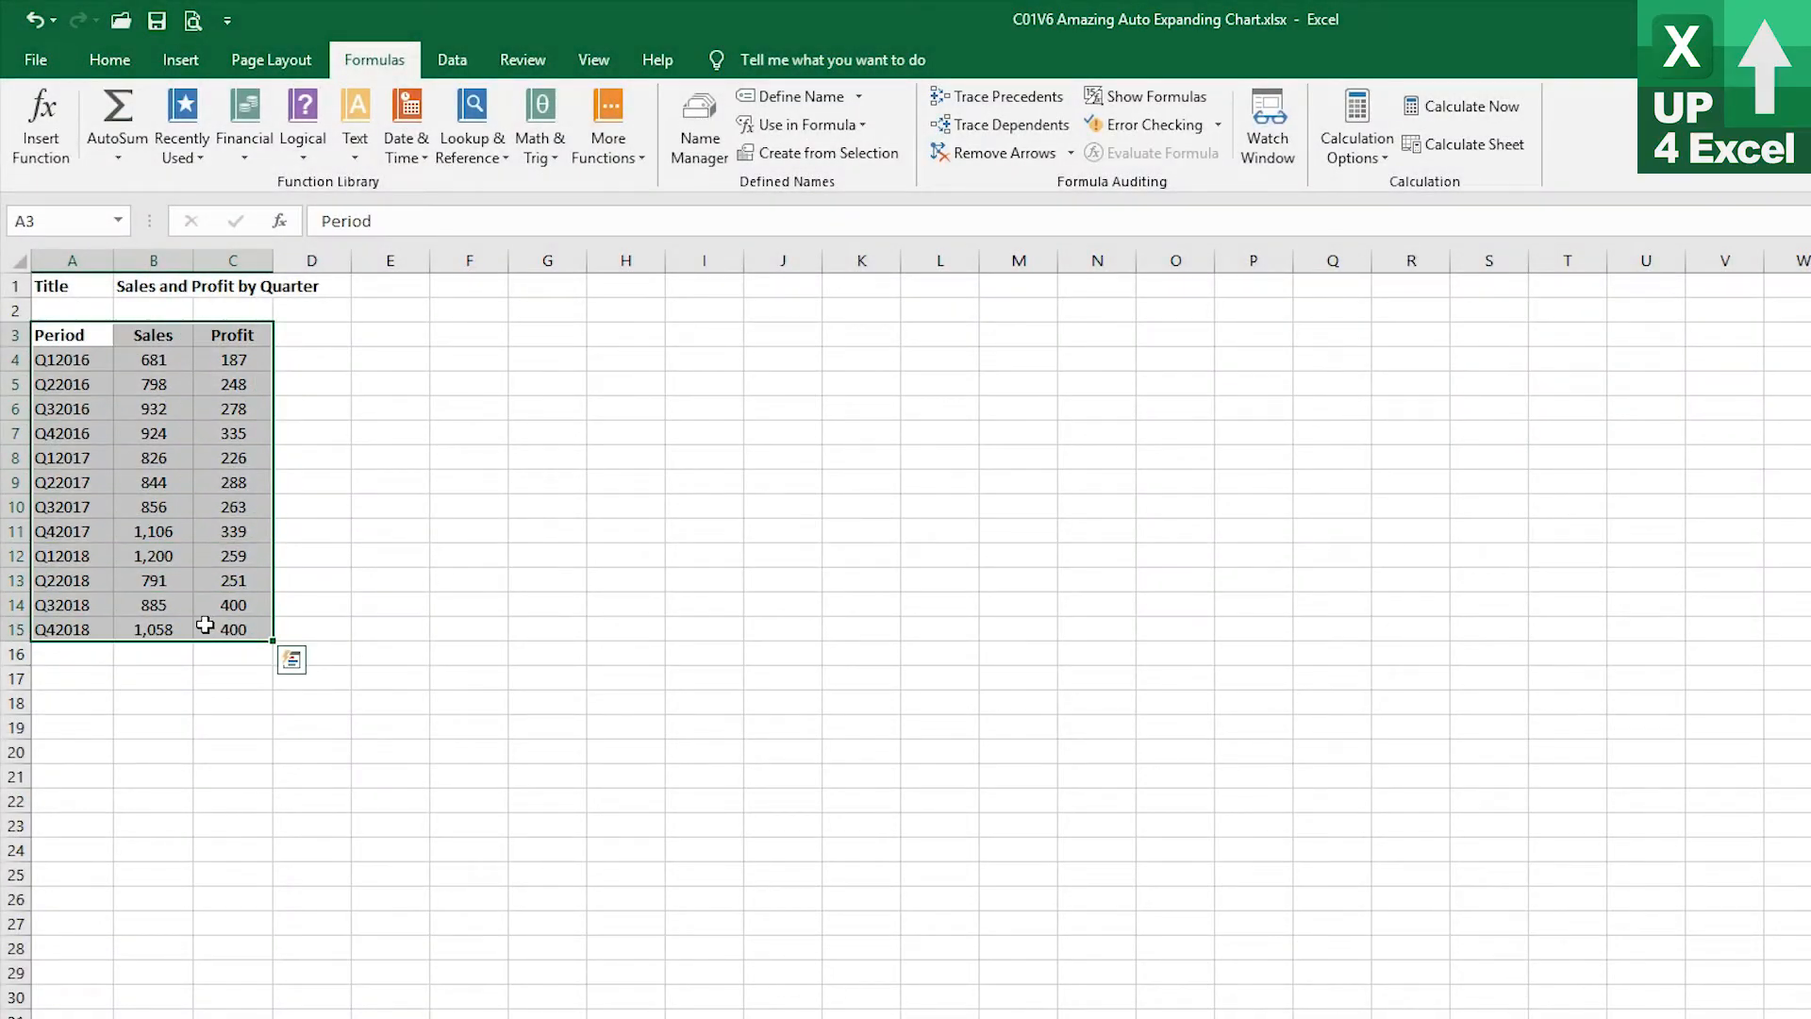
{"action": "key", "text": "alt+F1"}
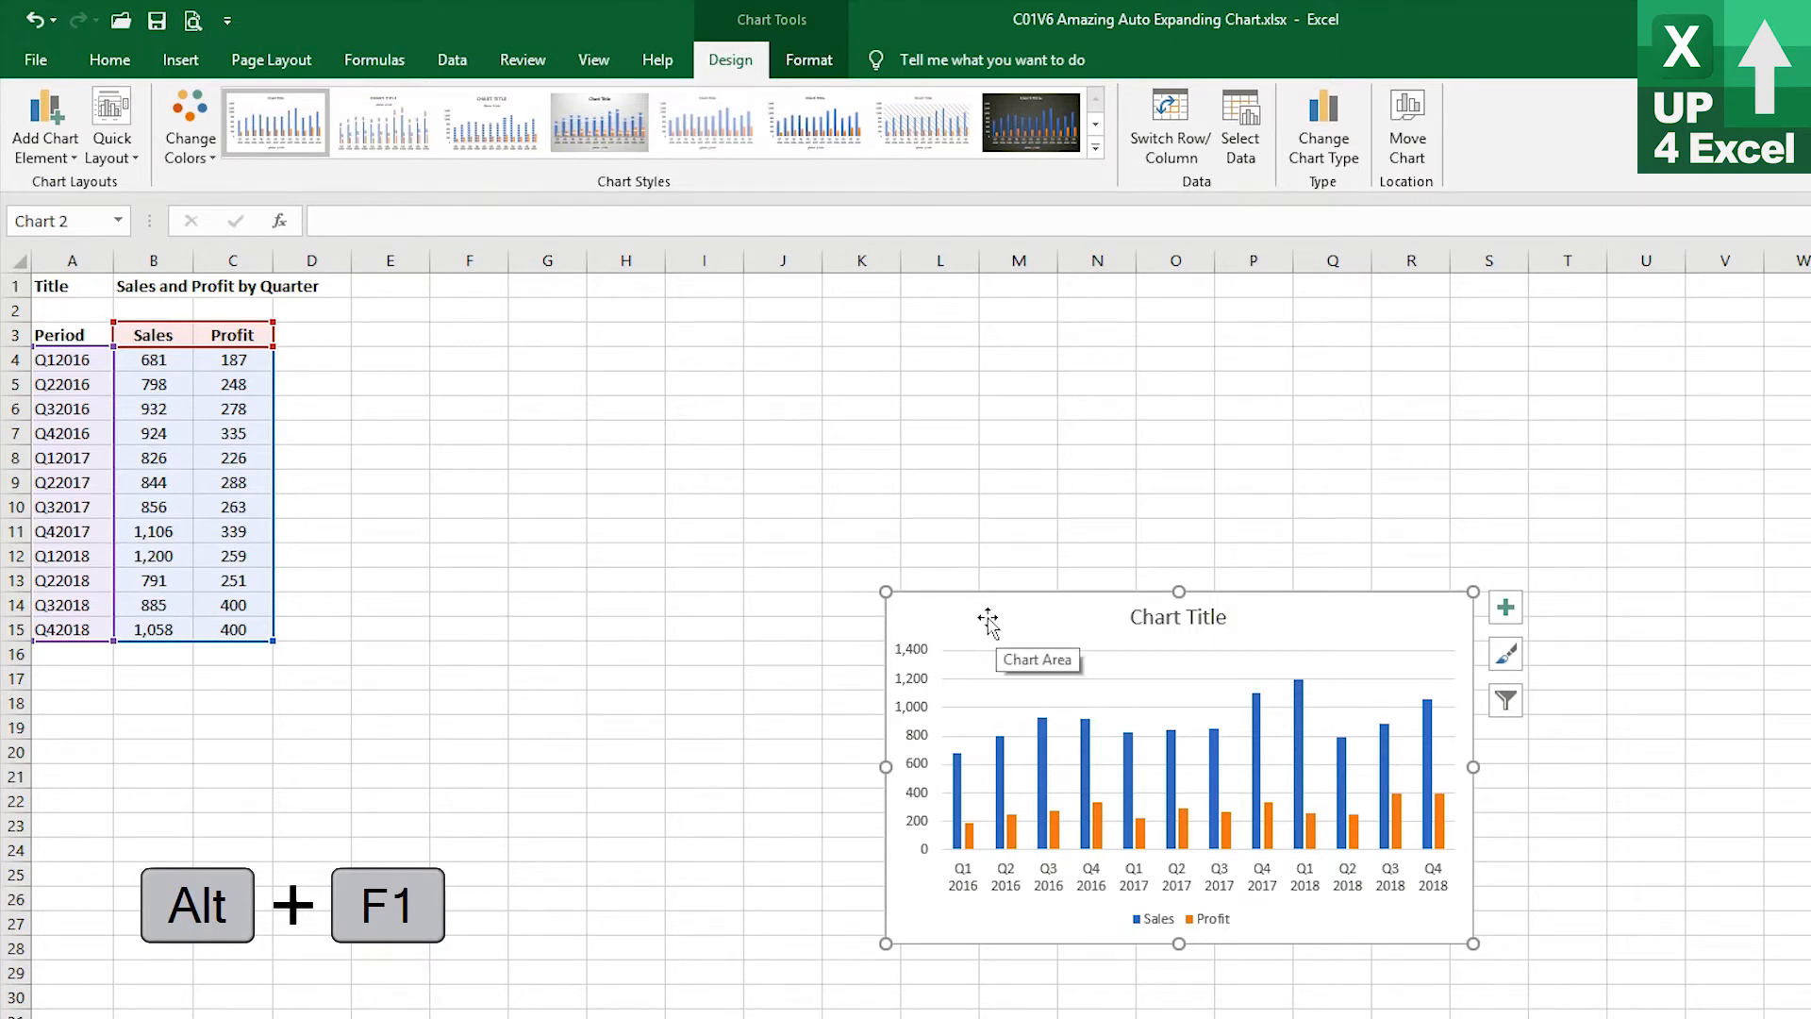
{"action": "left_click_drag", "start_coordinate": [988, 620], "coordinate": [461, 352]}
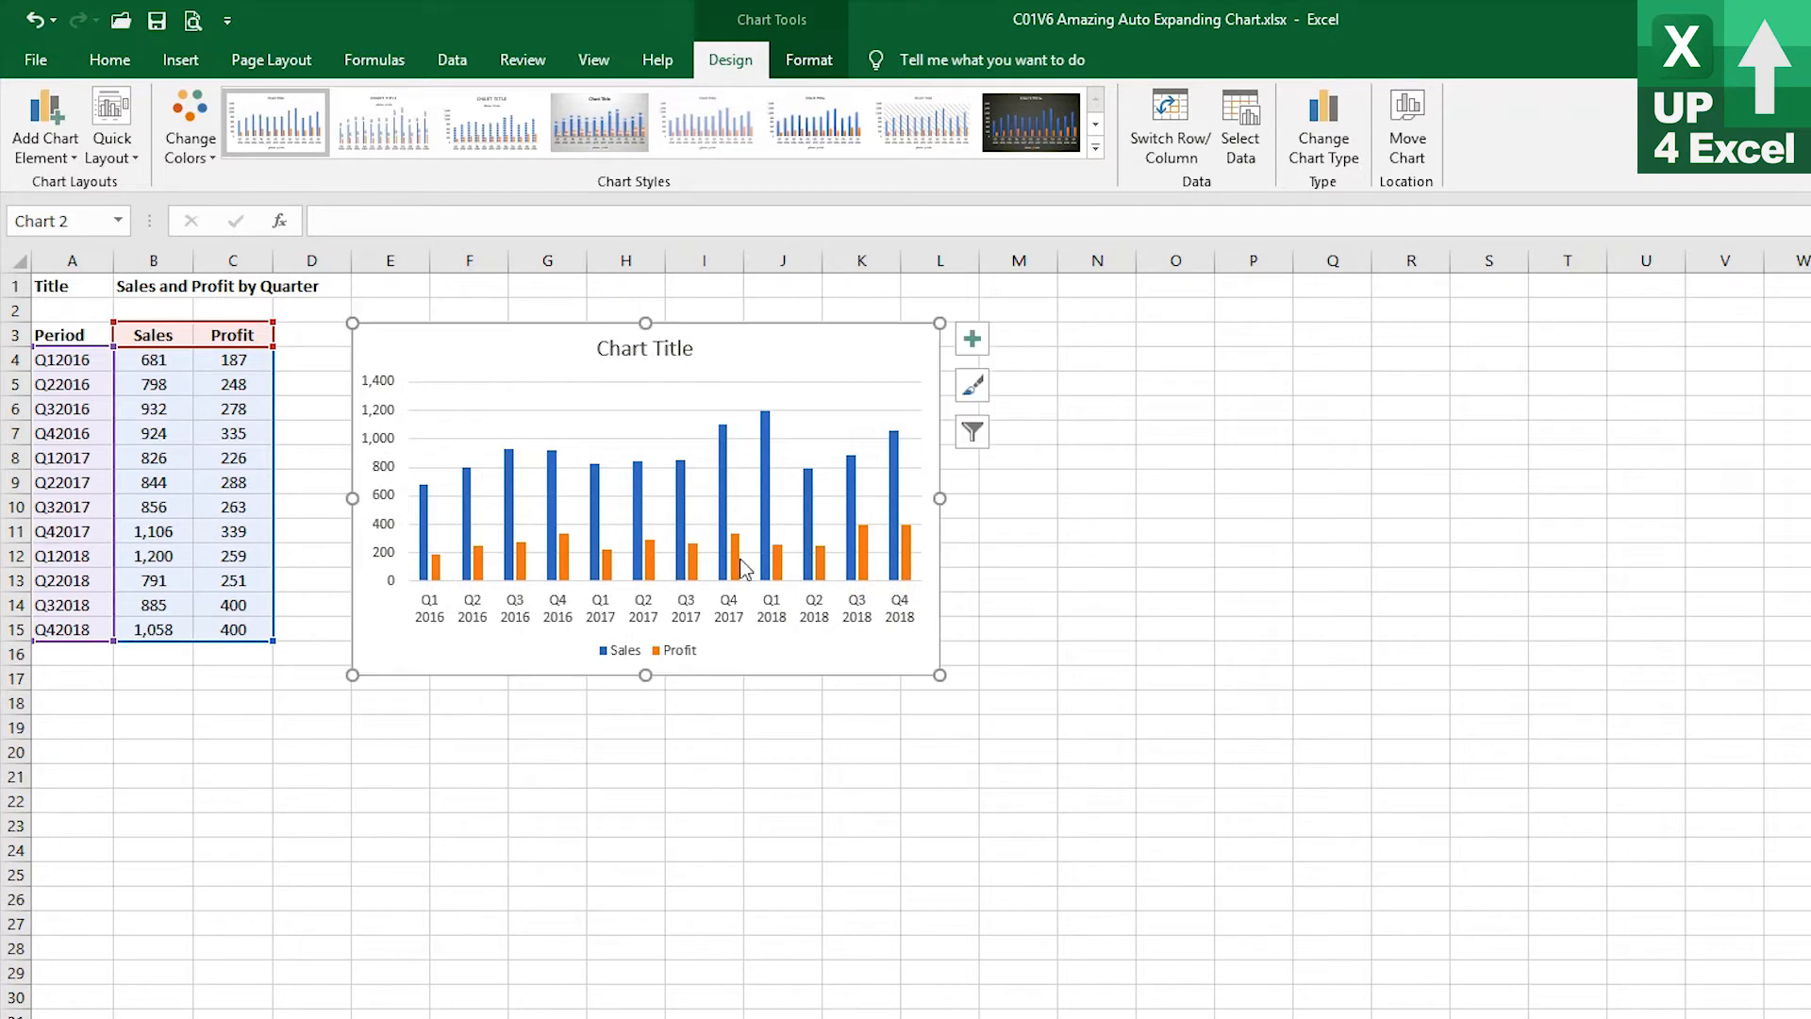
{"action": "left_click_drag", "start_coordinate": [939, 675], "coordinate": [1226, 872]}
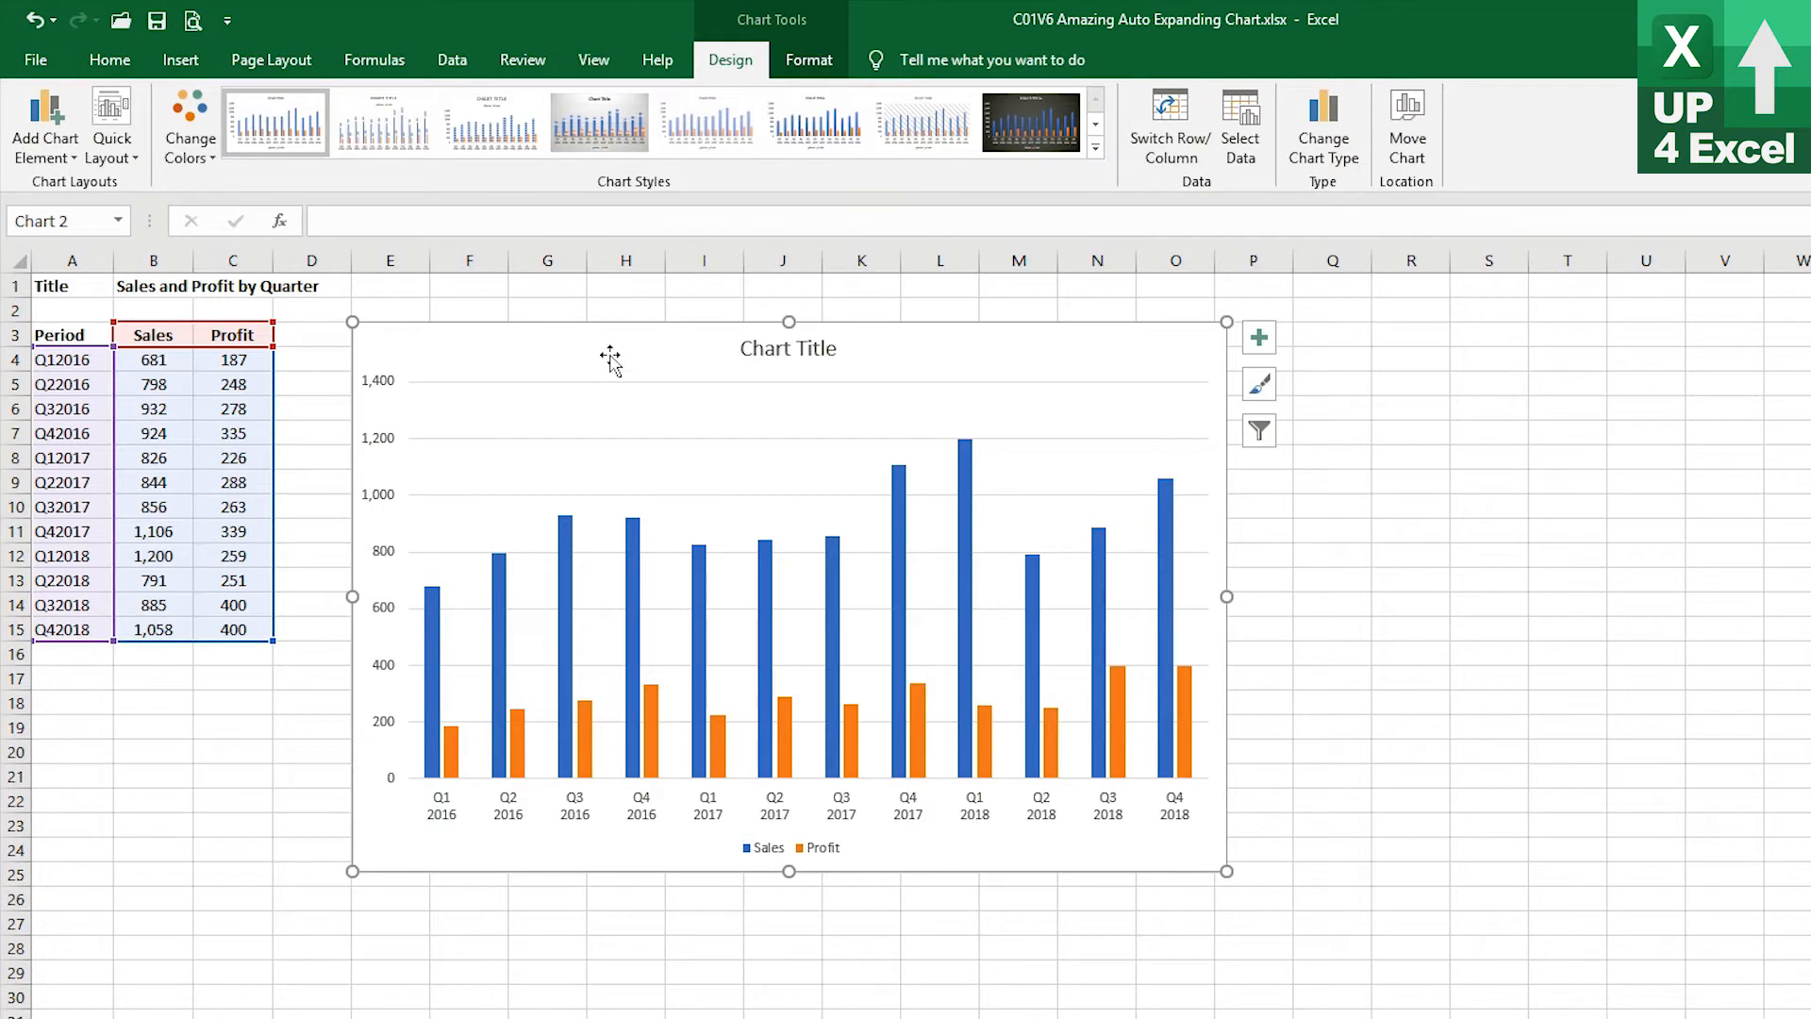
{"action": "mouse_move", "coordinate": [611, 354]}
{"action": "left_mouse_down"}
{"action": "mouse_move", "coordinate": [780, 430]}
{"action": "mouse_move", "coordinate": [617, 352]}
{"action": "left_mouse_up"}
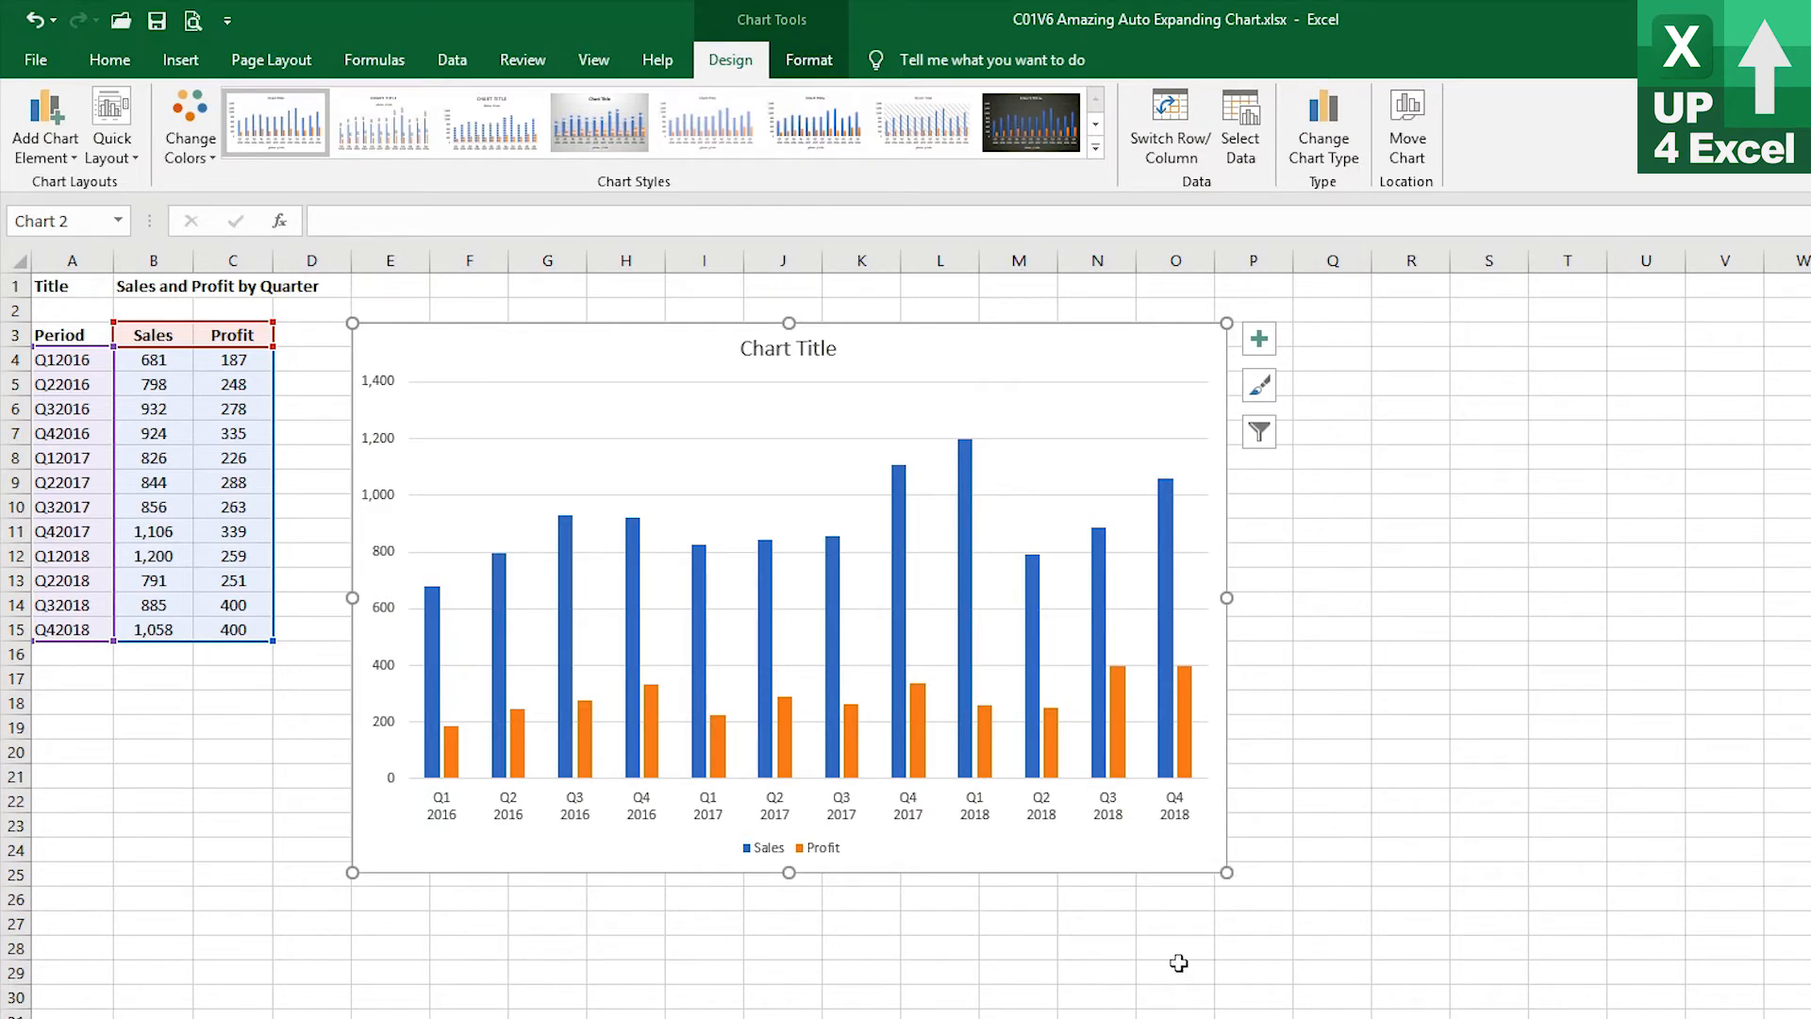
{"action": "left_click_drag", "start_coordinate": [1219, 862], "coordinate": [1214, 860]}
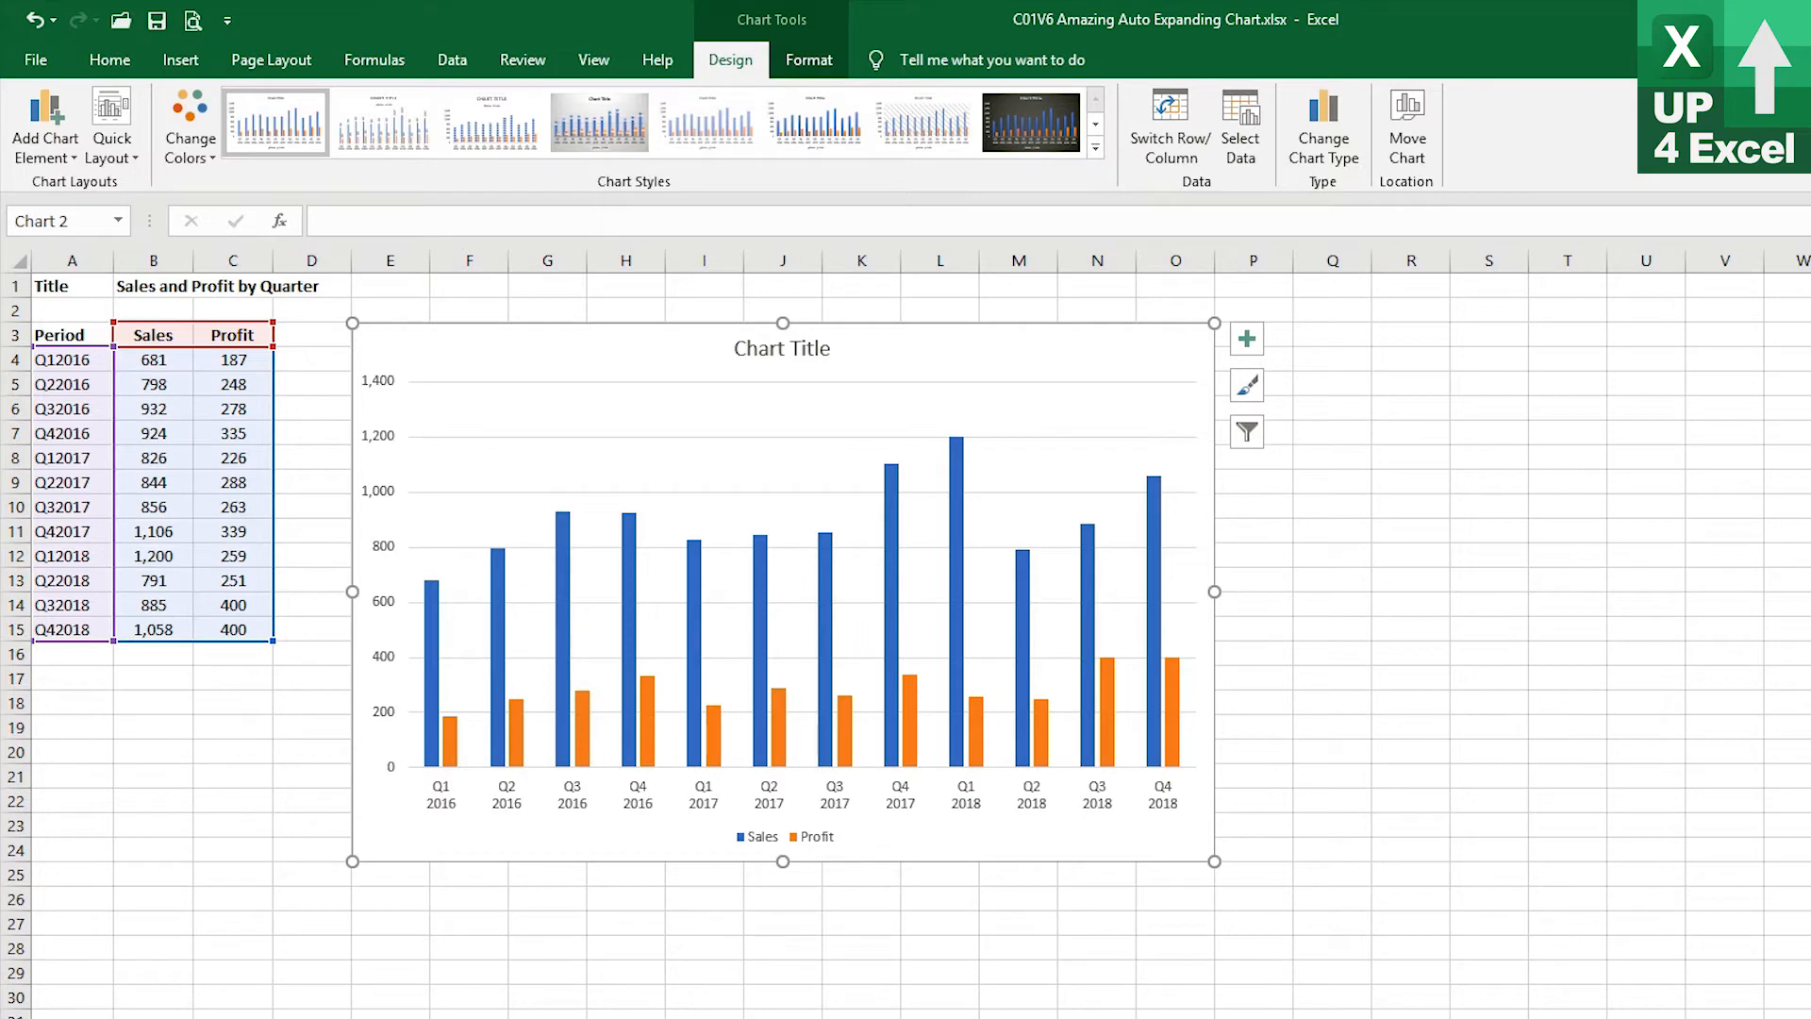
Test the chart by entering 456 in cell B16, then delete that entry
{"action": "left_click", "coordinate": [703, 920]}
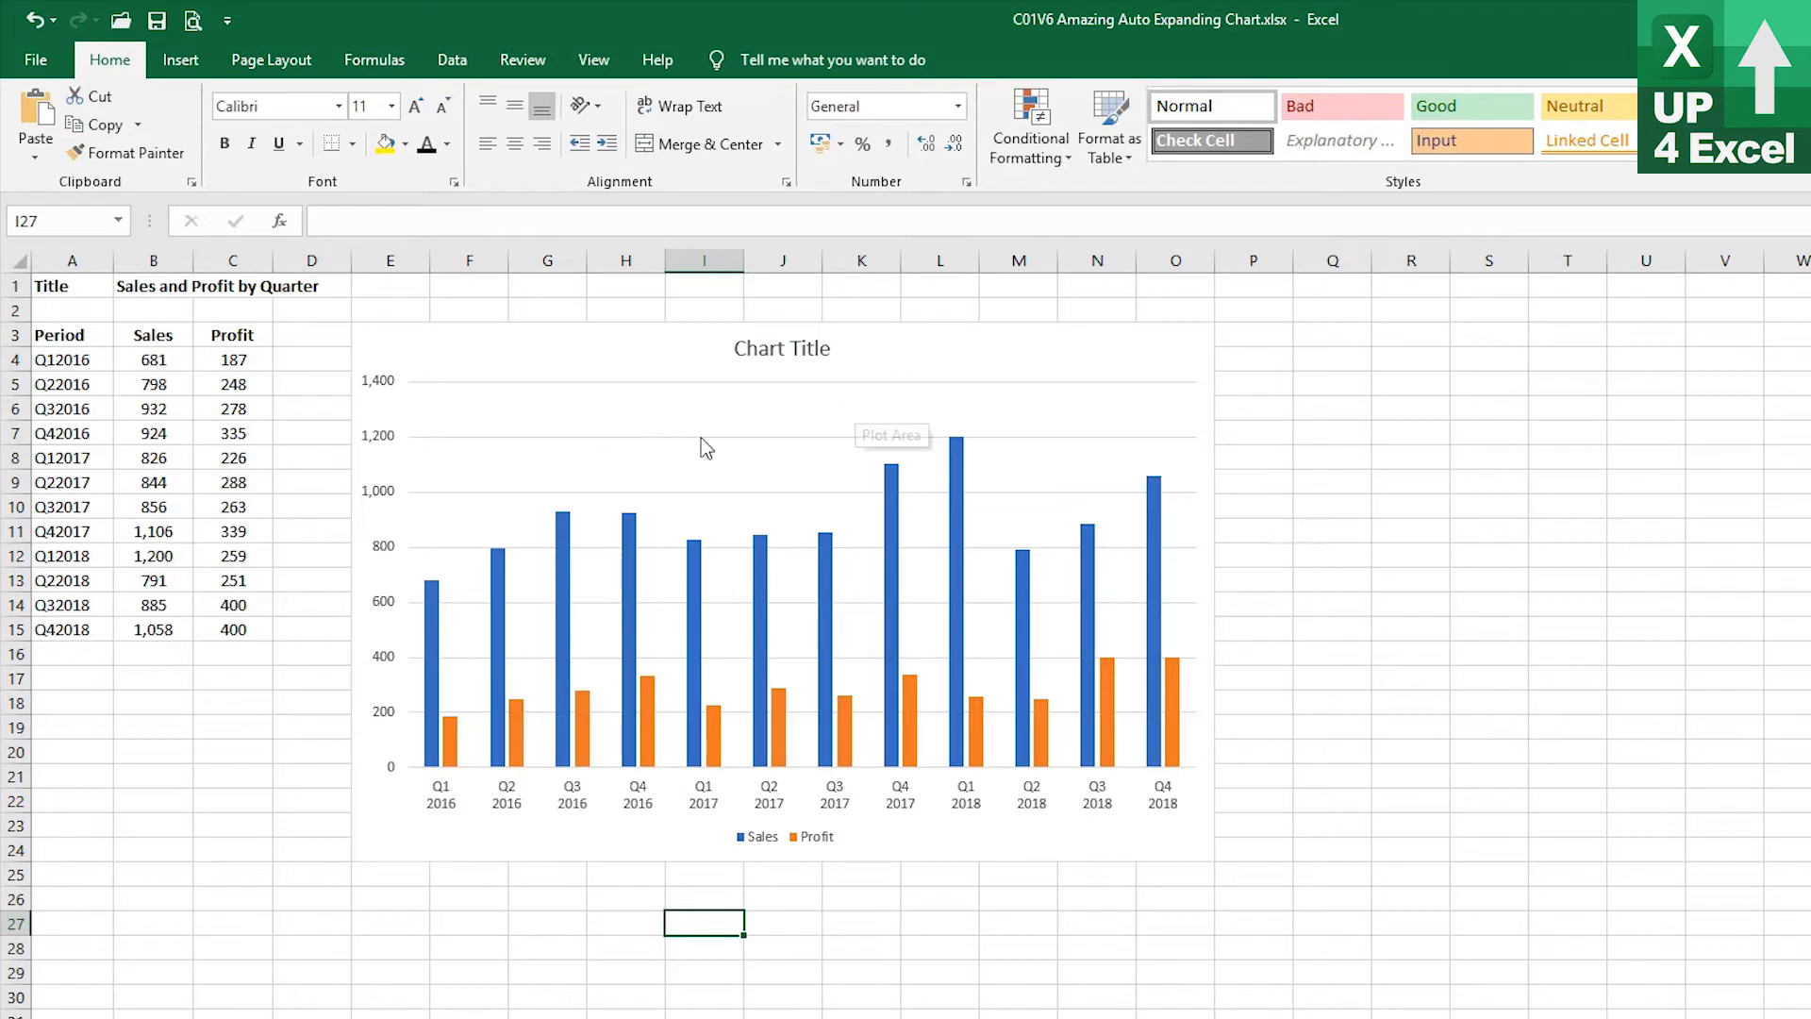
{"action": "left_click", "coordinate": [156, 654]}
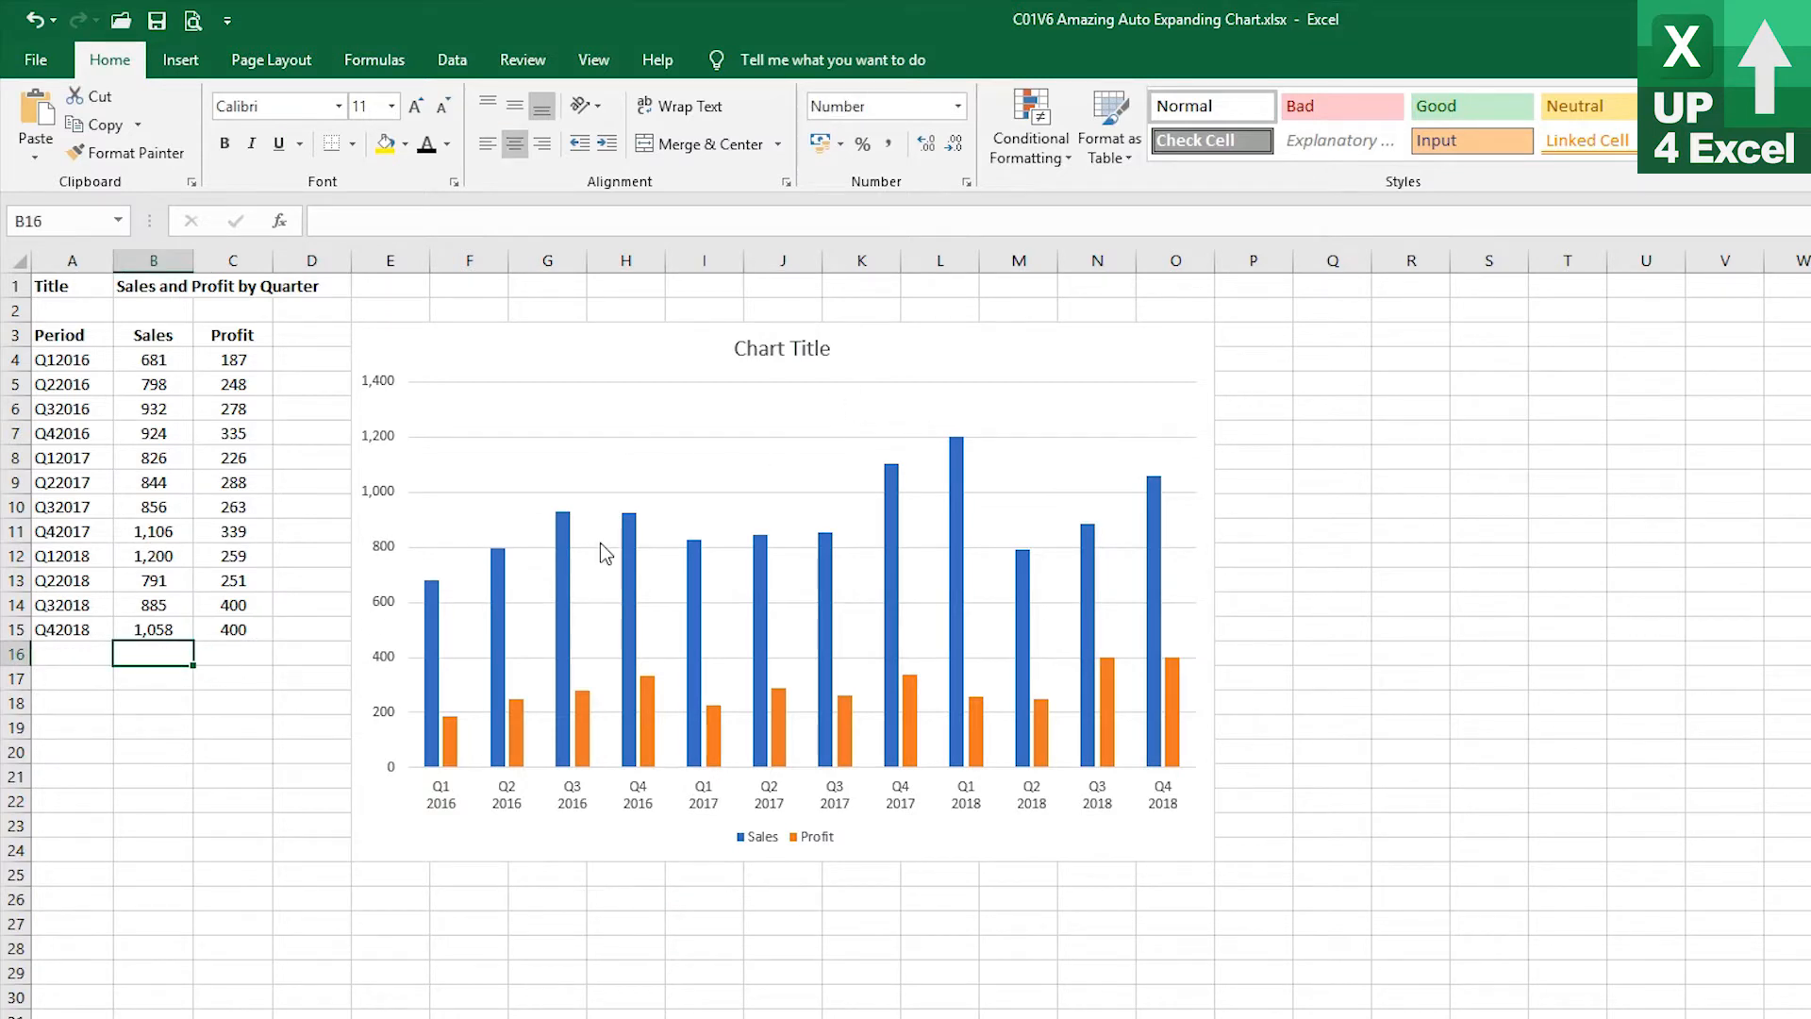
{"action": "type", "text": "456"}
{"action": "key", "text": "Return"}
{"action": "key", "text": "Up"}
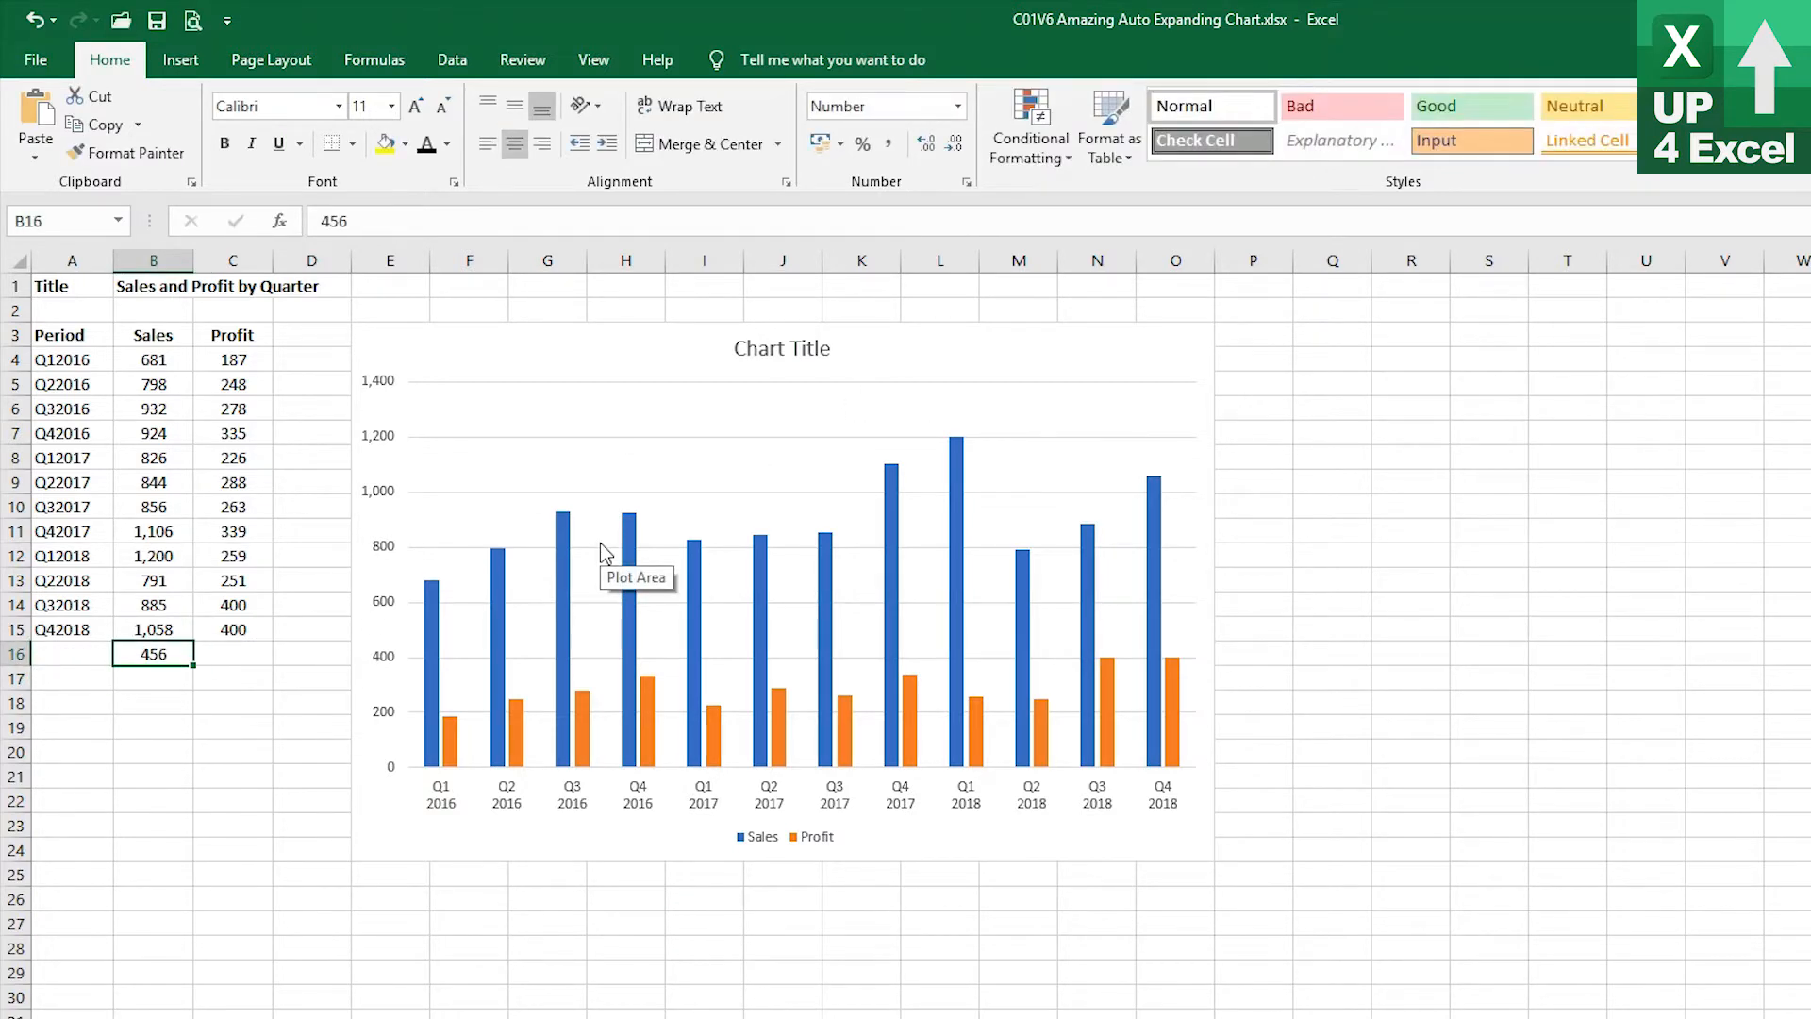
{"action": "key", "text": "Delete"}
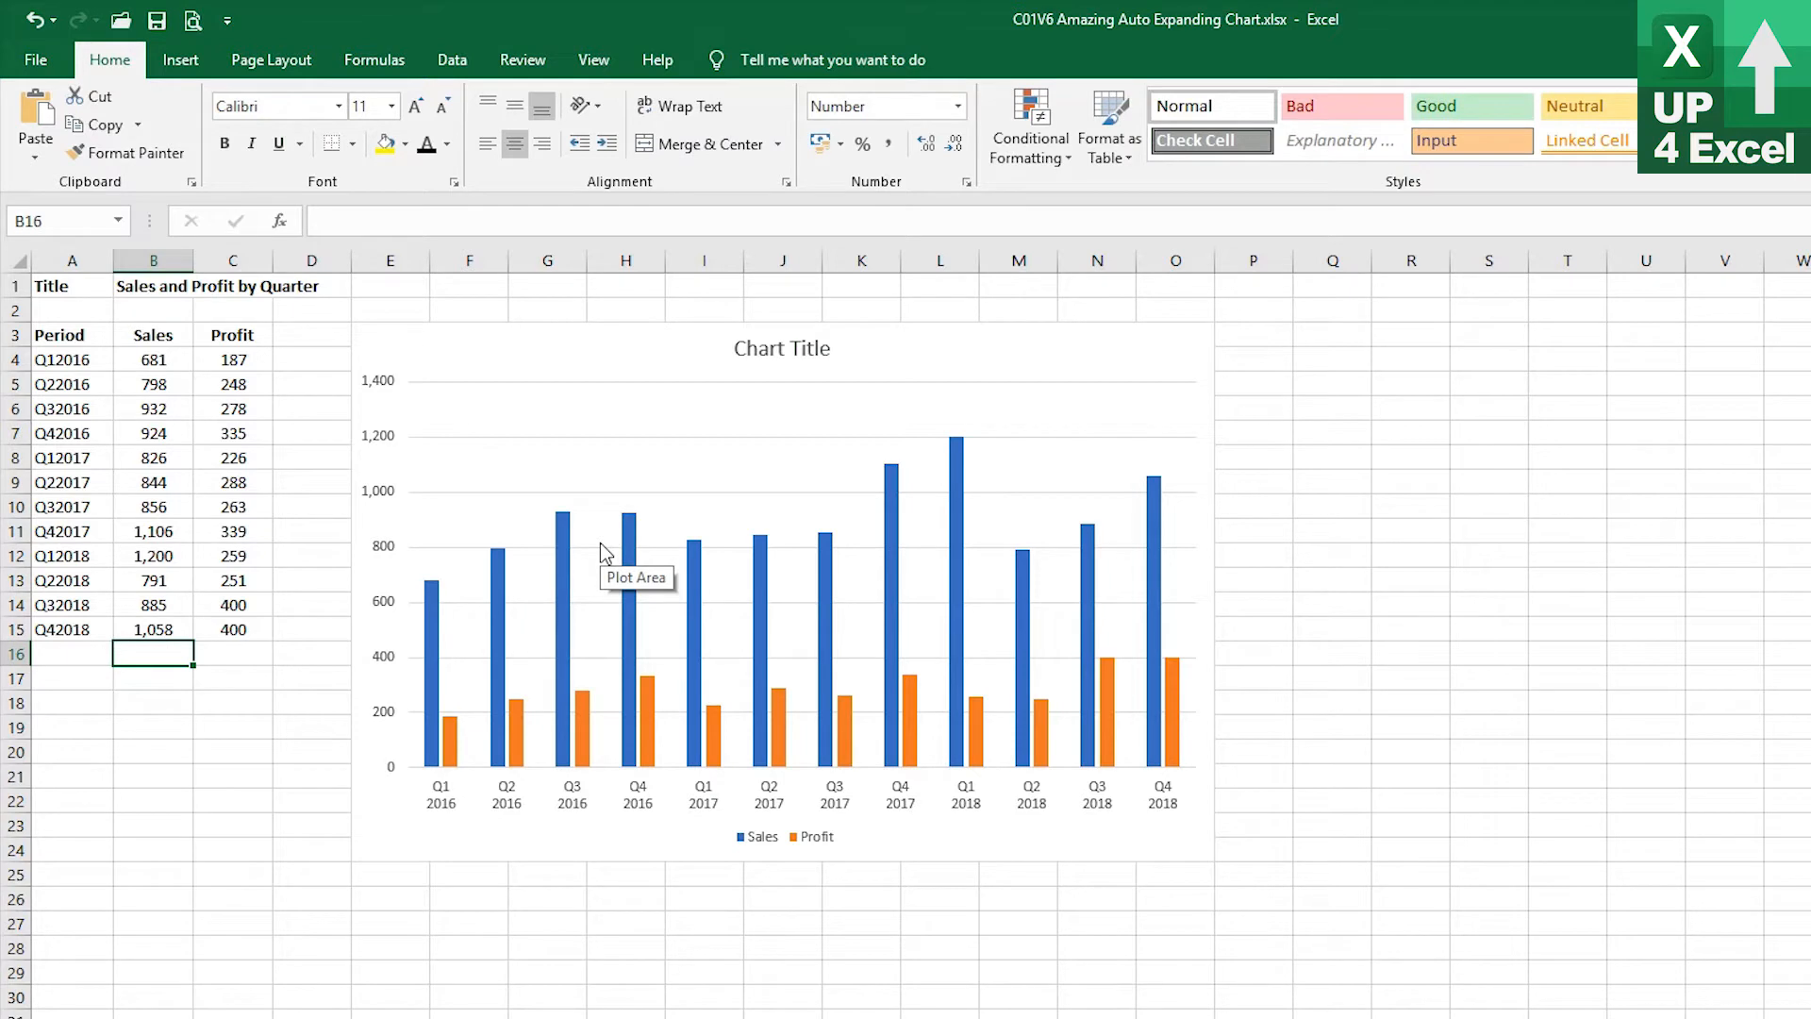
Open the chart's data source and set the Sales series values to =Start!nSales
{"action": "left_click", "coordinate": [886, 409]}
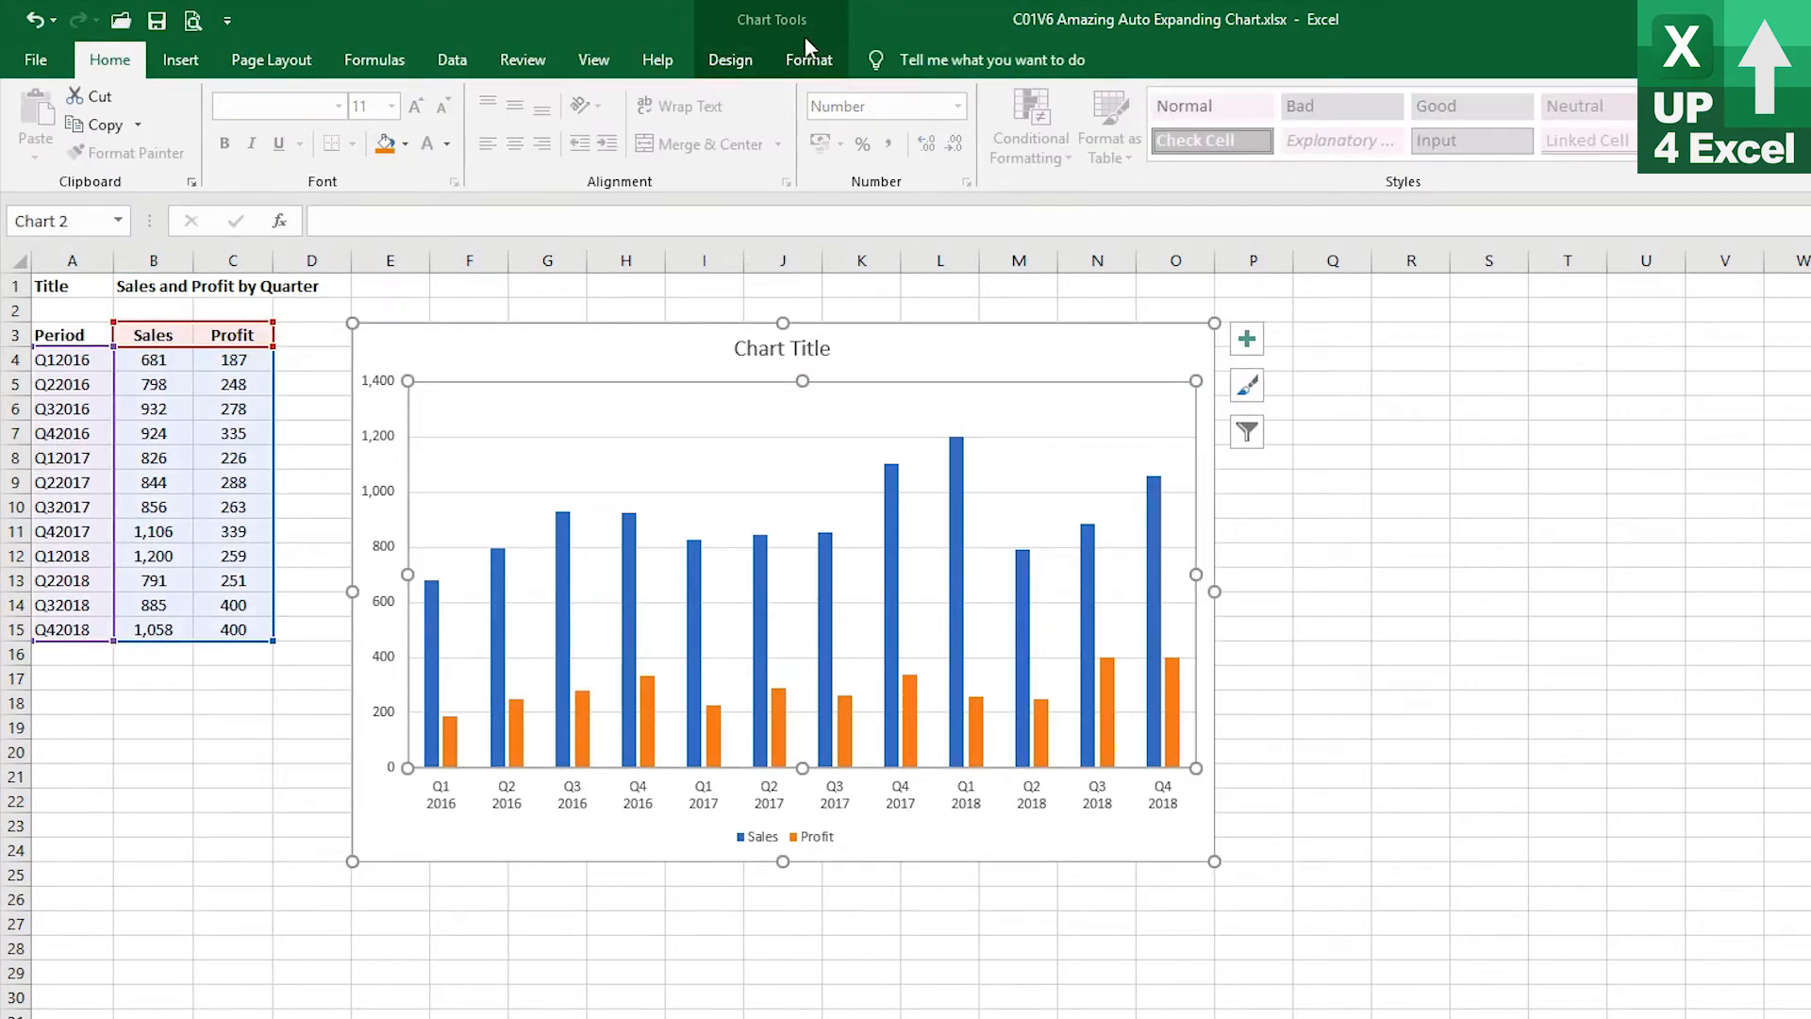
{"action": "left_click", "coordinate": [724, 61]}
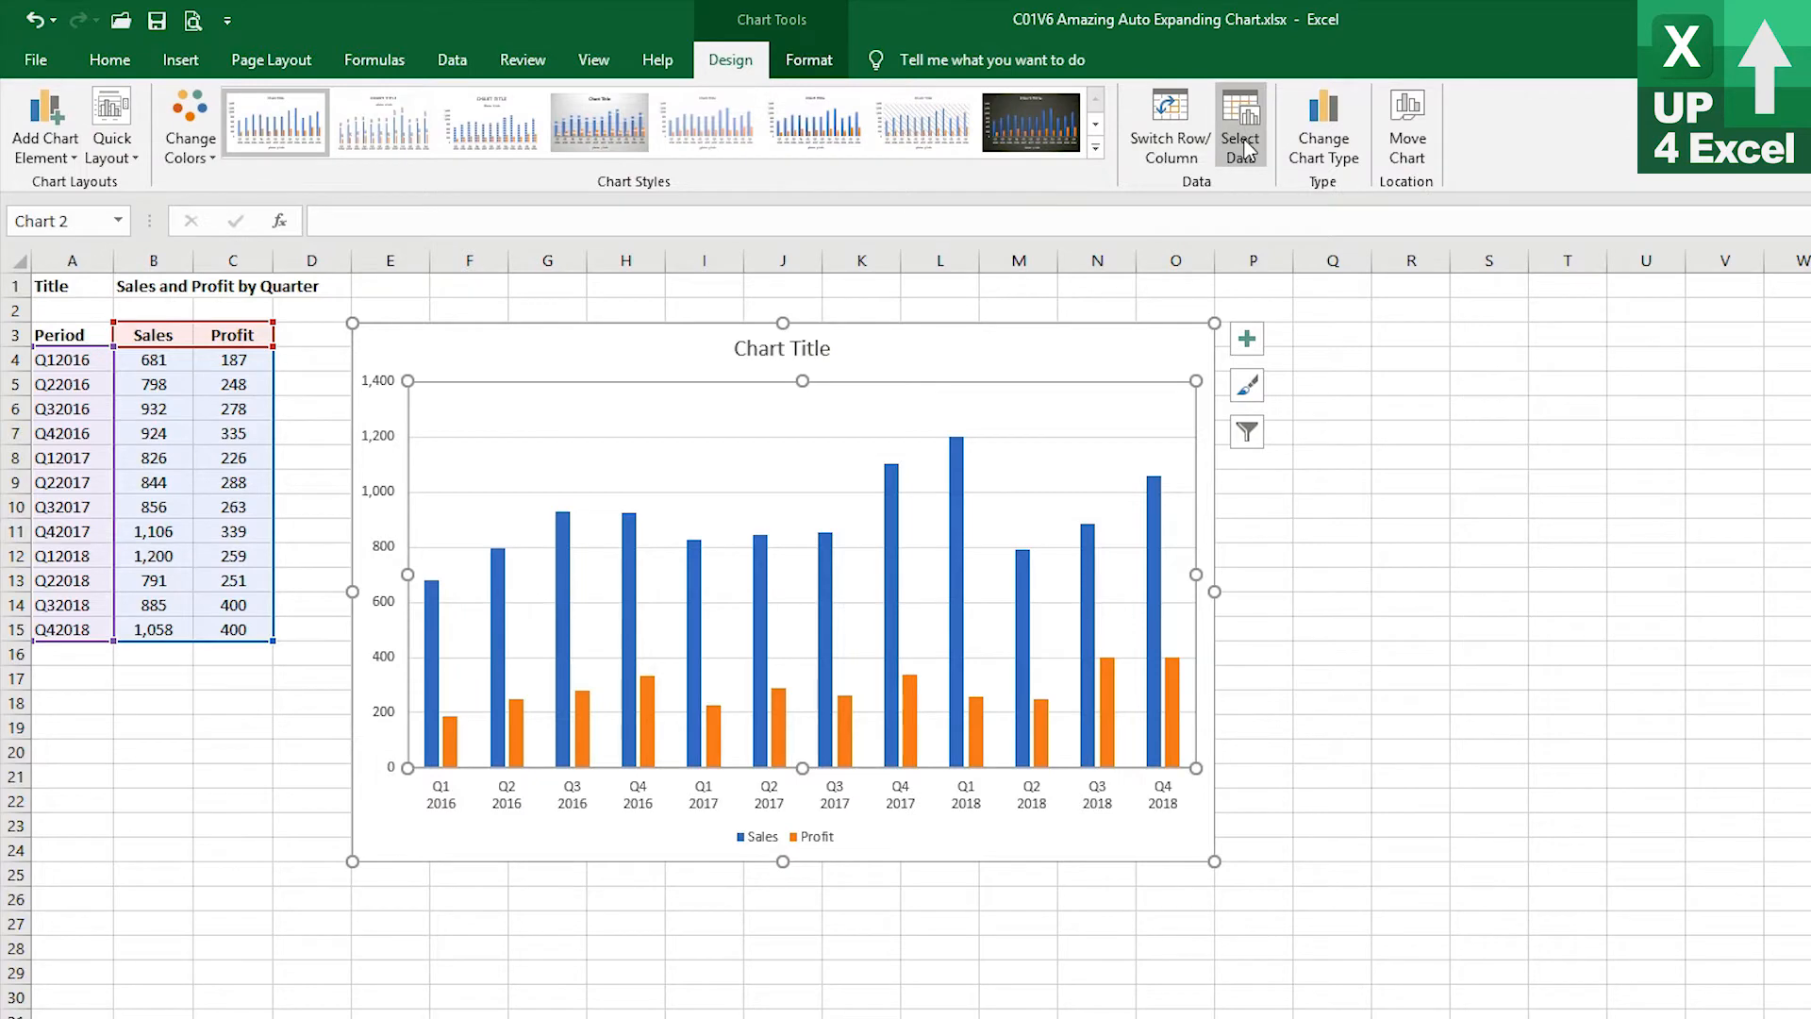
{"action": "left_click", "coordinate": [1241, 142]}
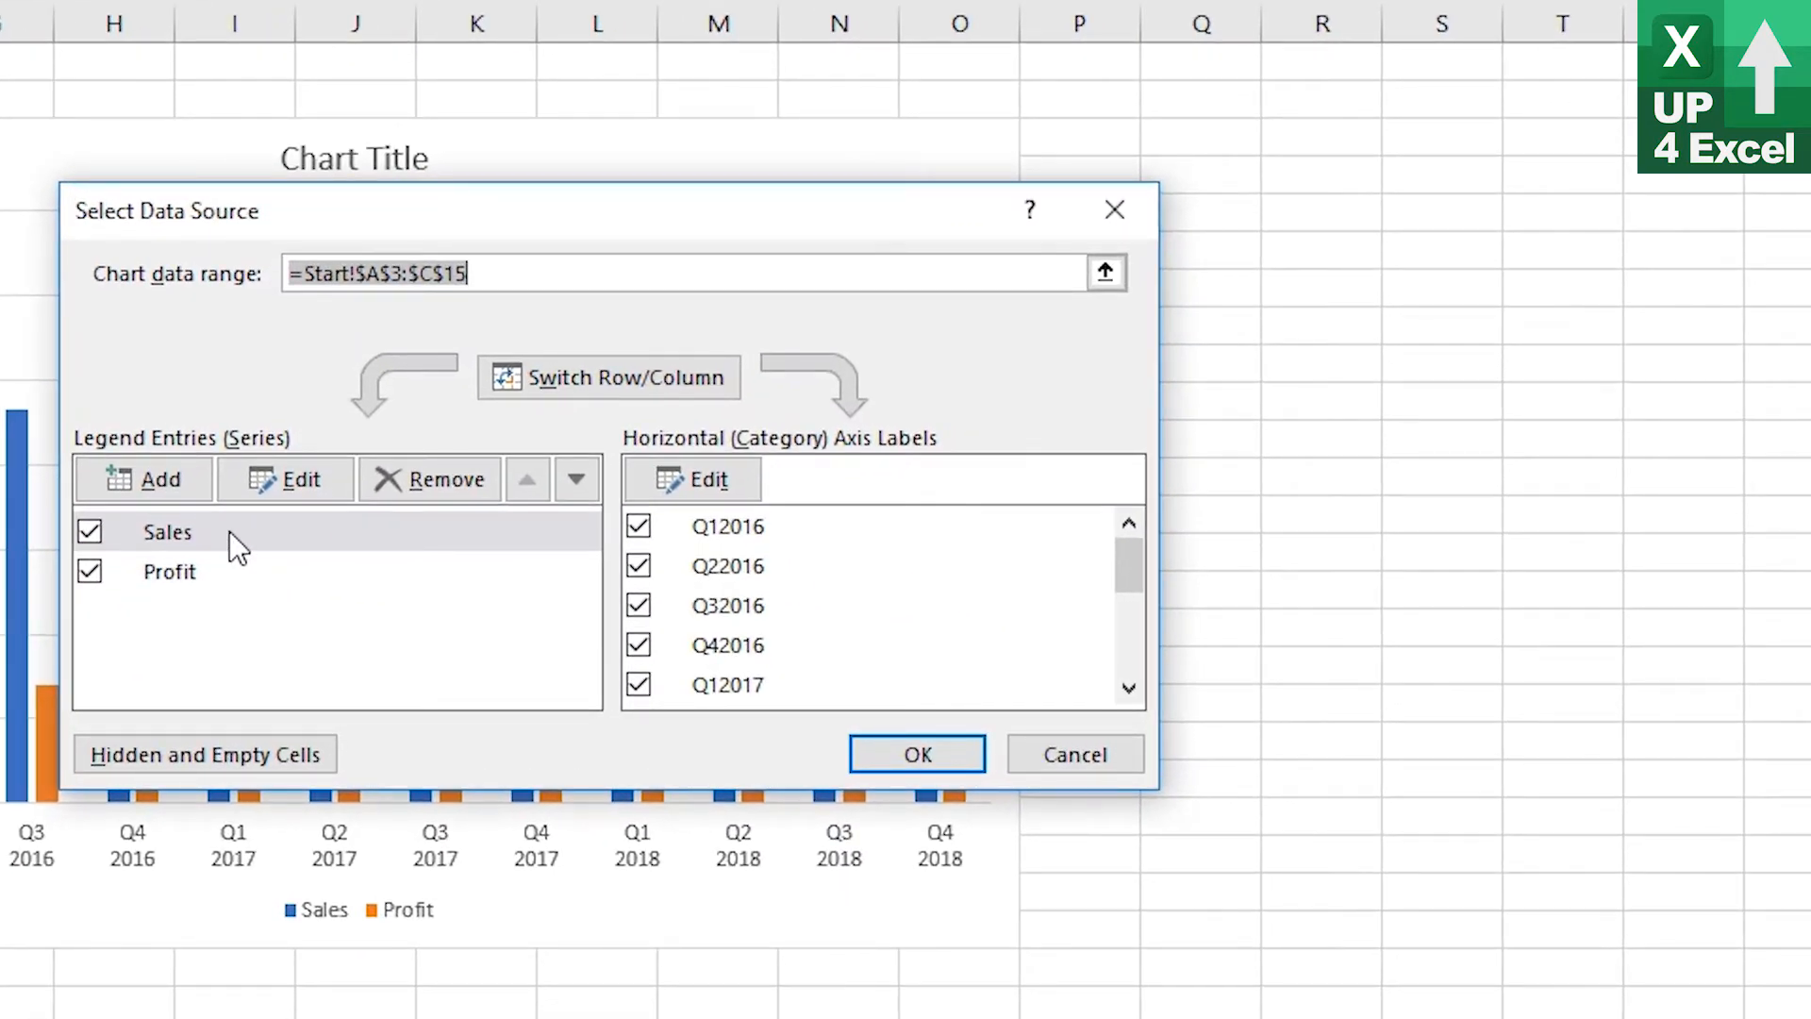
{"action": "left_click", "coordinate": [229, 530]}
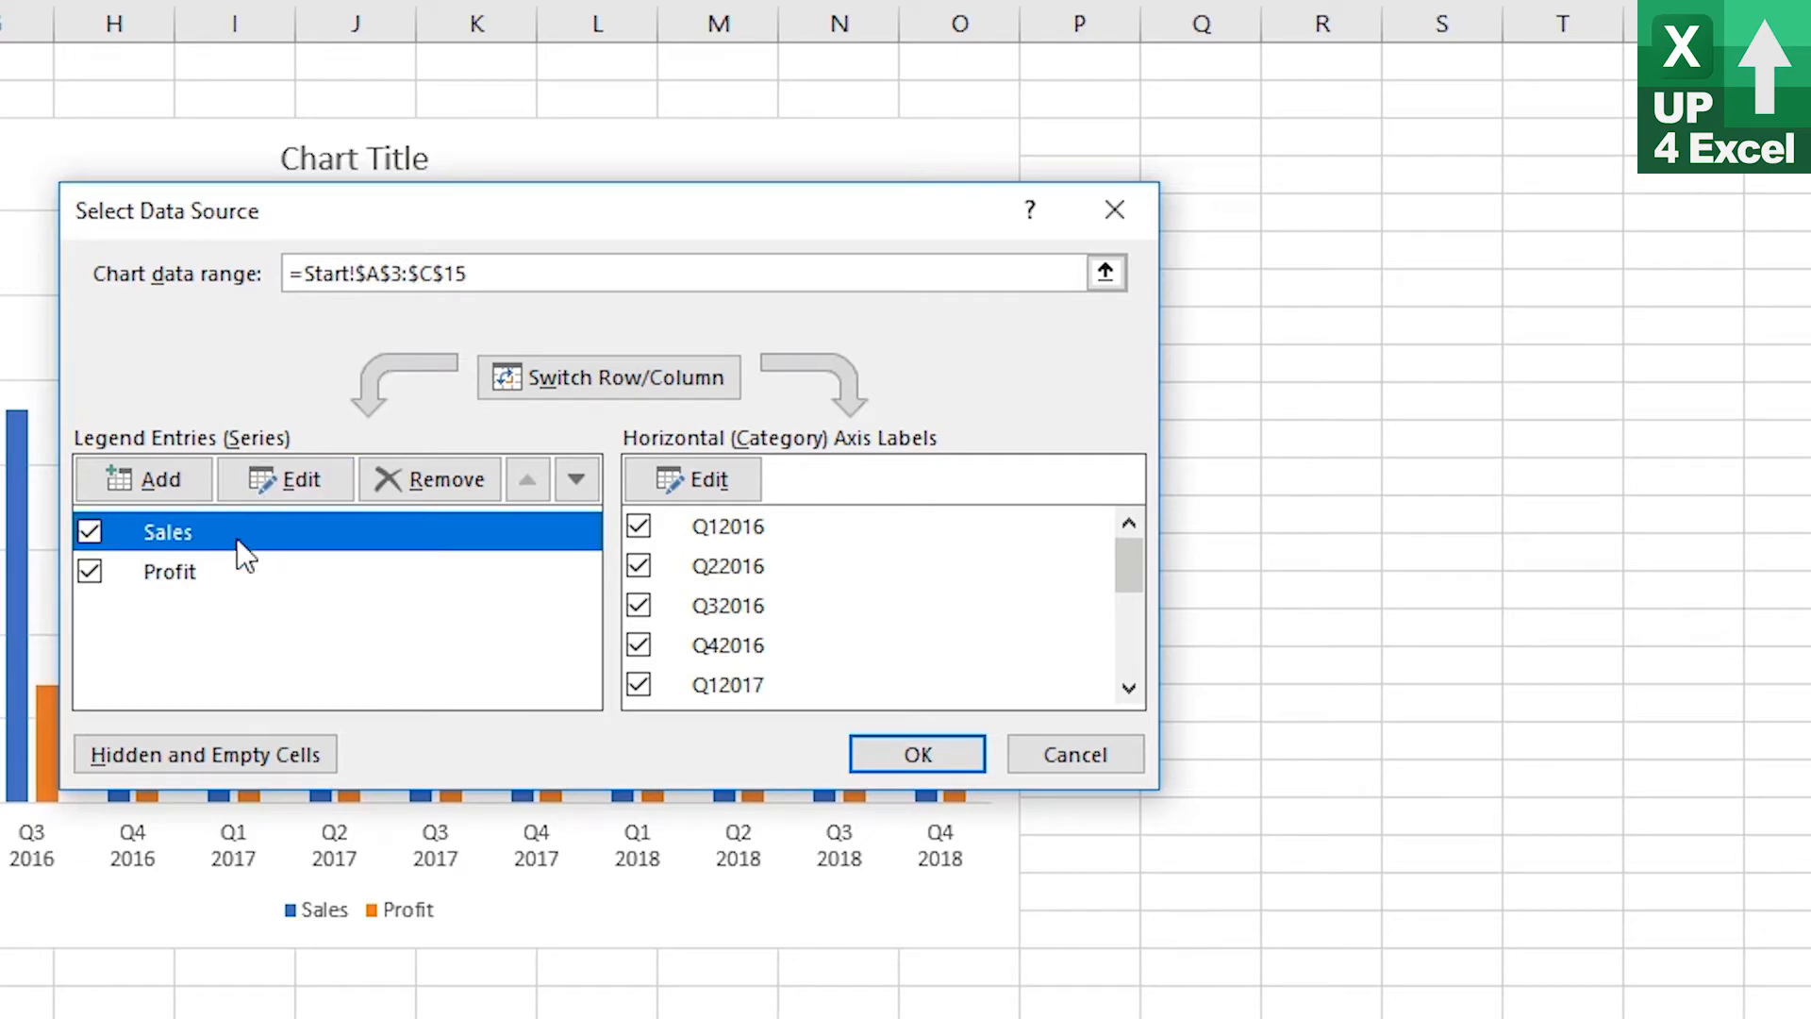
{"action": "left_click", "coordinate": [302, 490]}
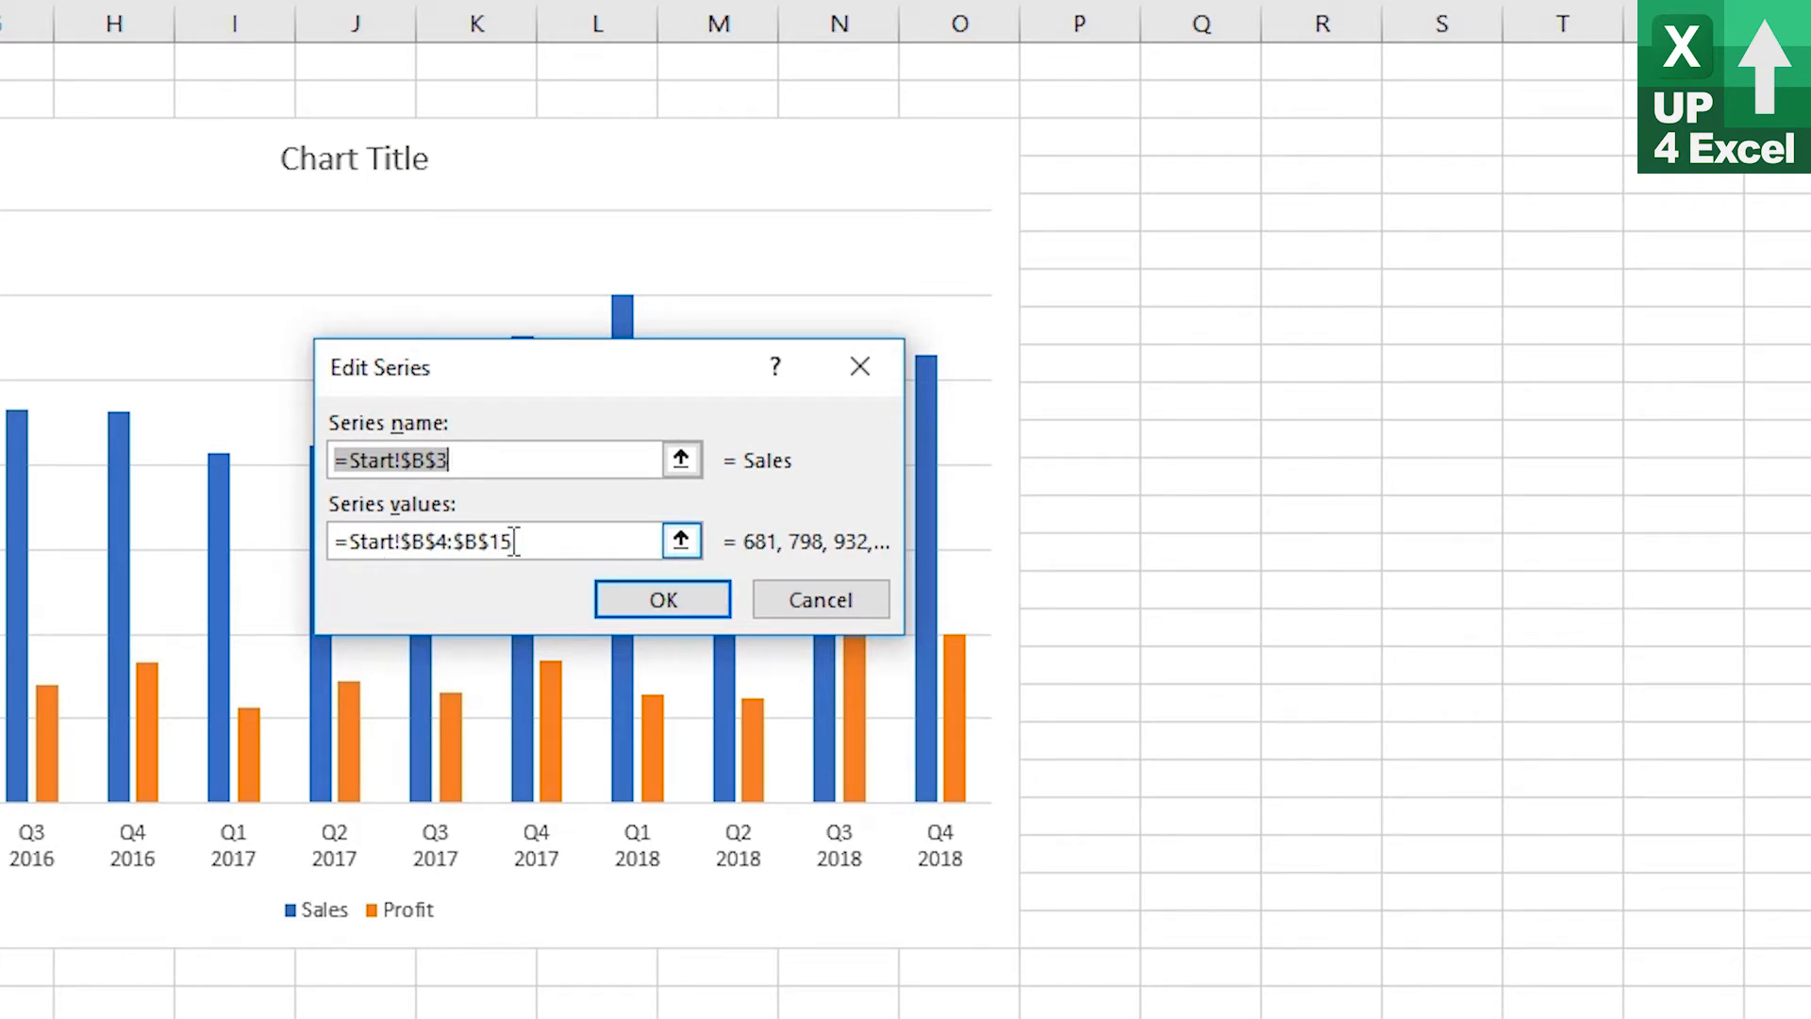
{"action": "left_click_drag", "start_coordinate": [401, 540], "coordinate": [490, 541]}
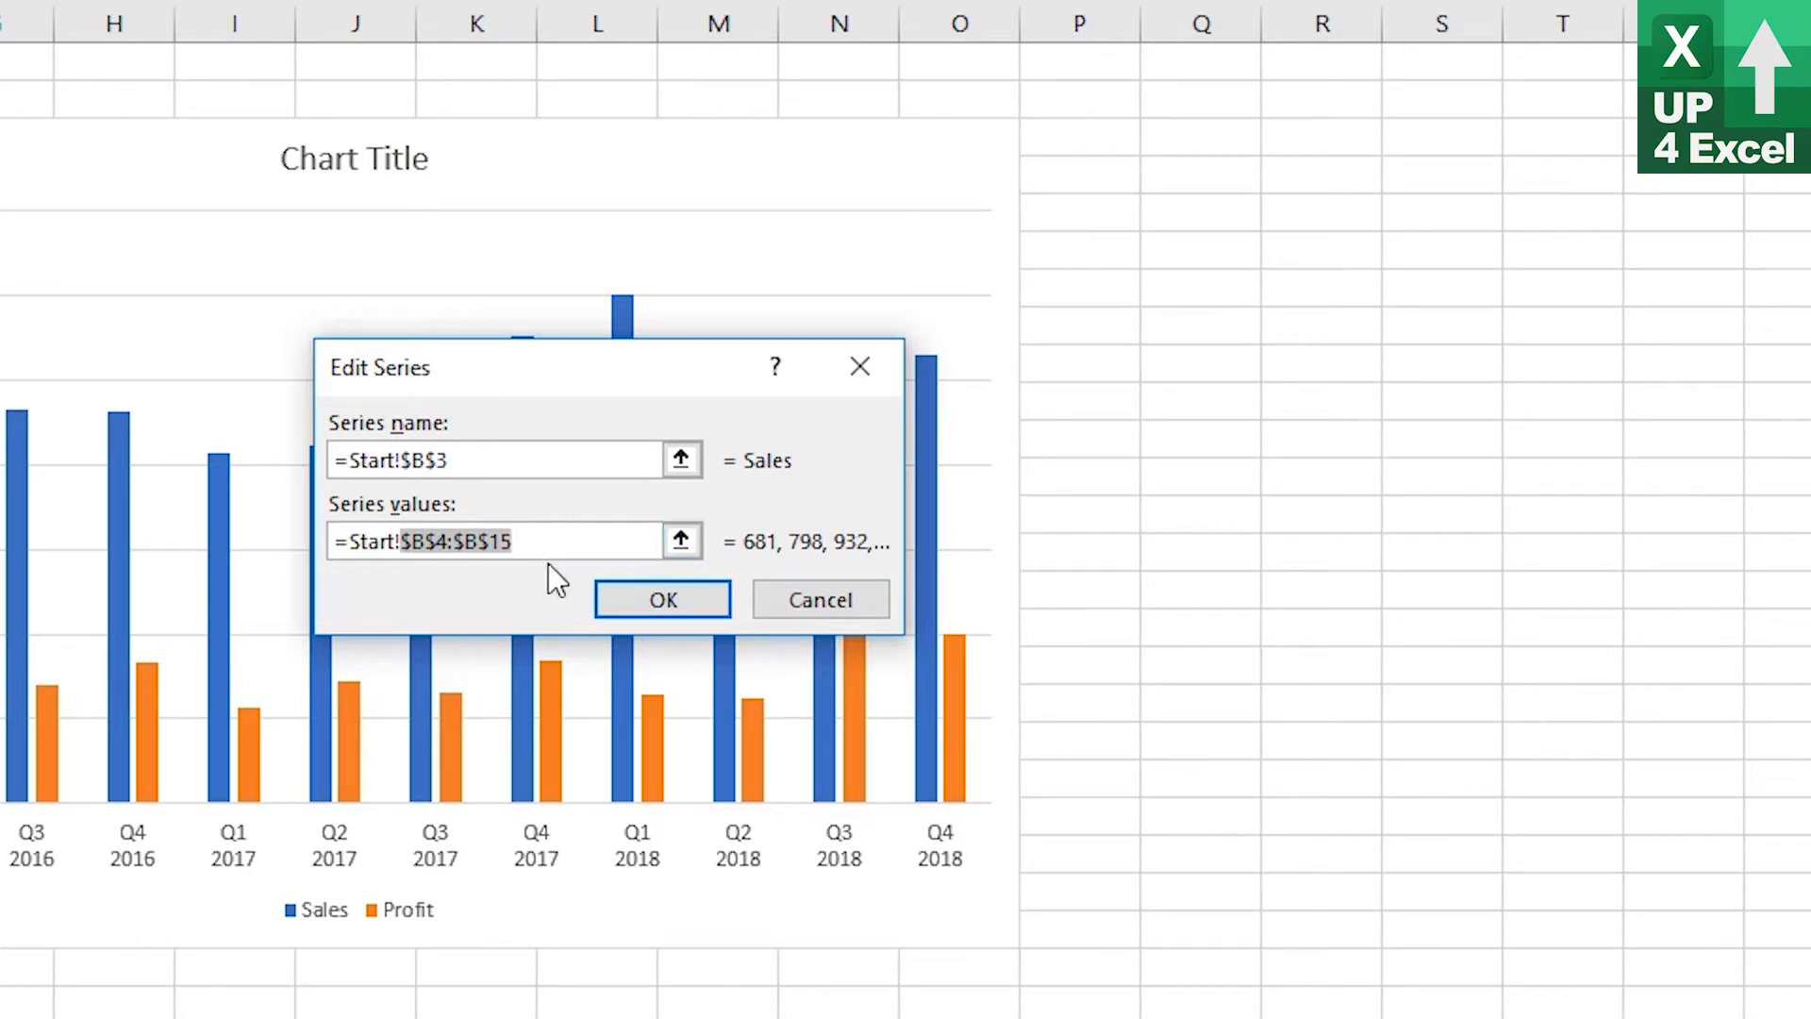
{"action": "type", "text": "nSales"}
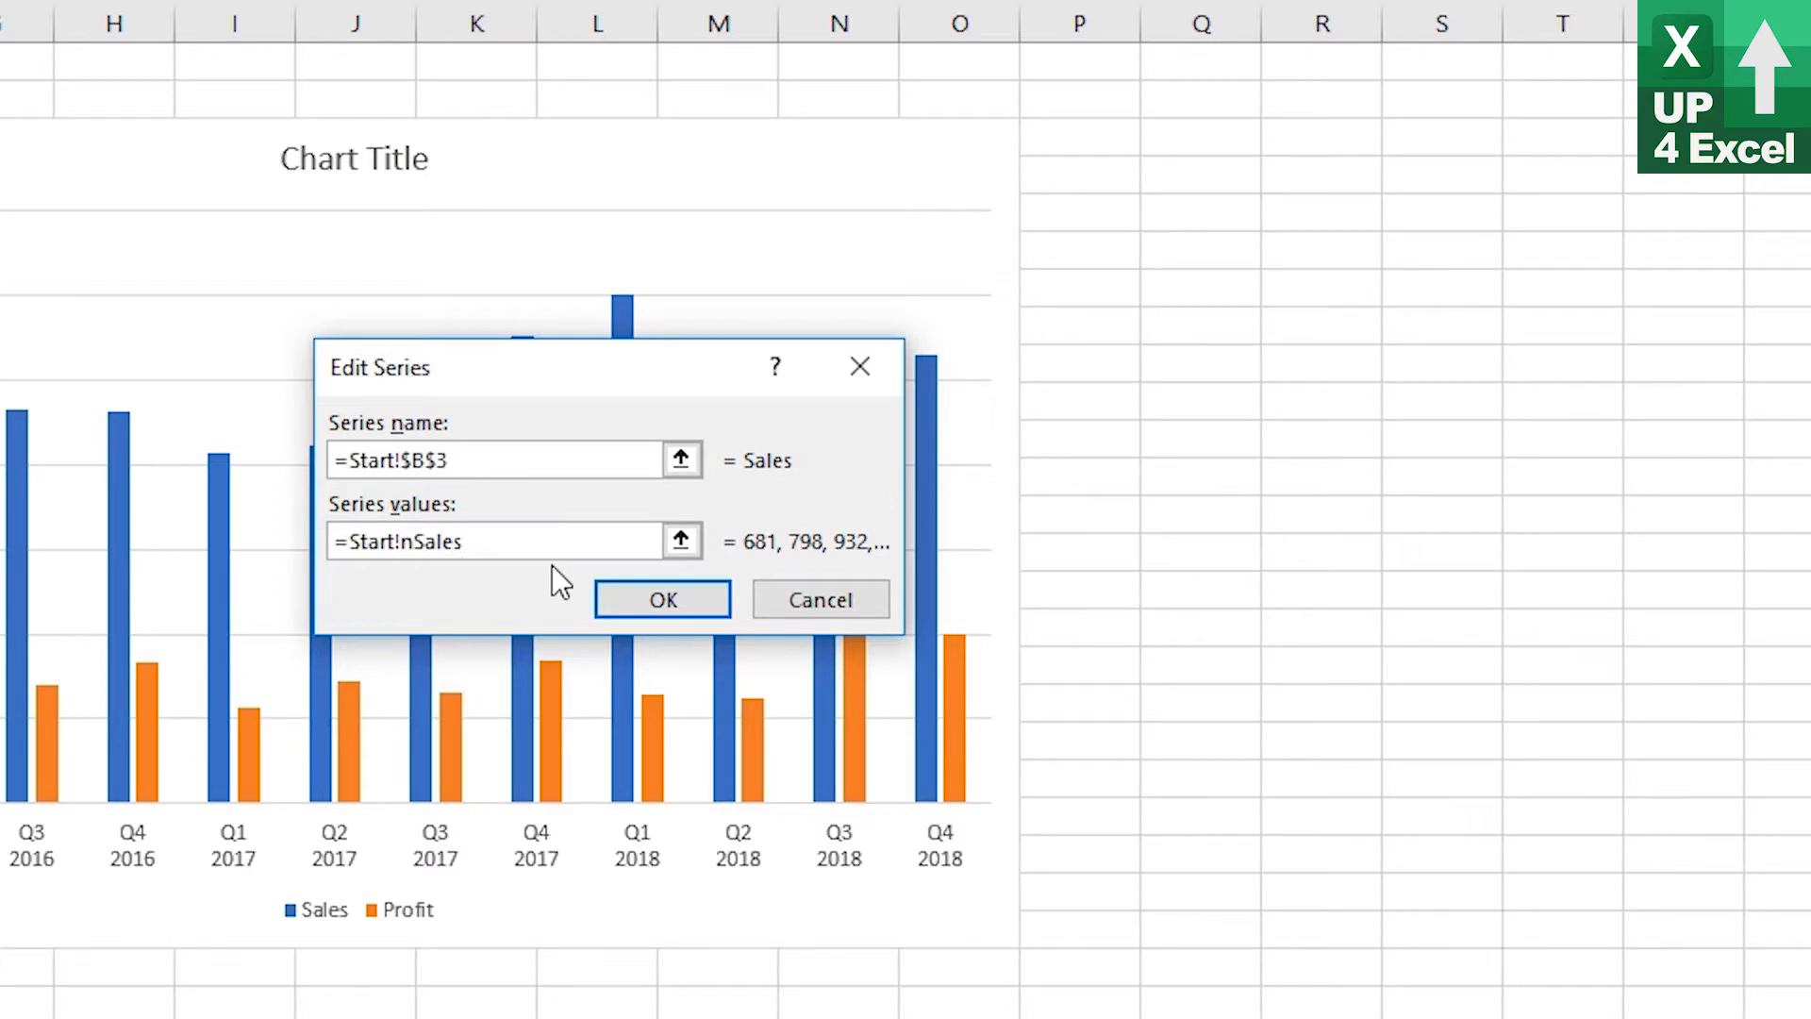
{"action": "left_click", "coordinate": [608, 596]}
Confirm the Sales series, then set the Profit series values to =Start!nProfit
{"action": "left_click", "coordinate": [190, 570]}
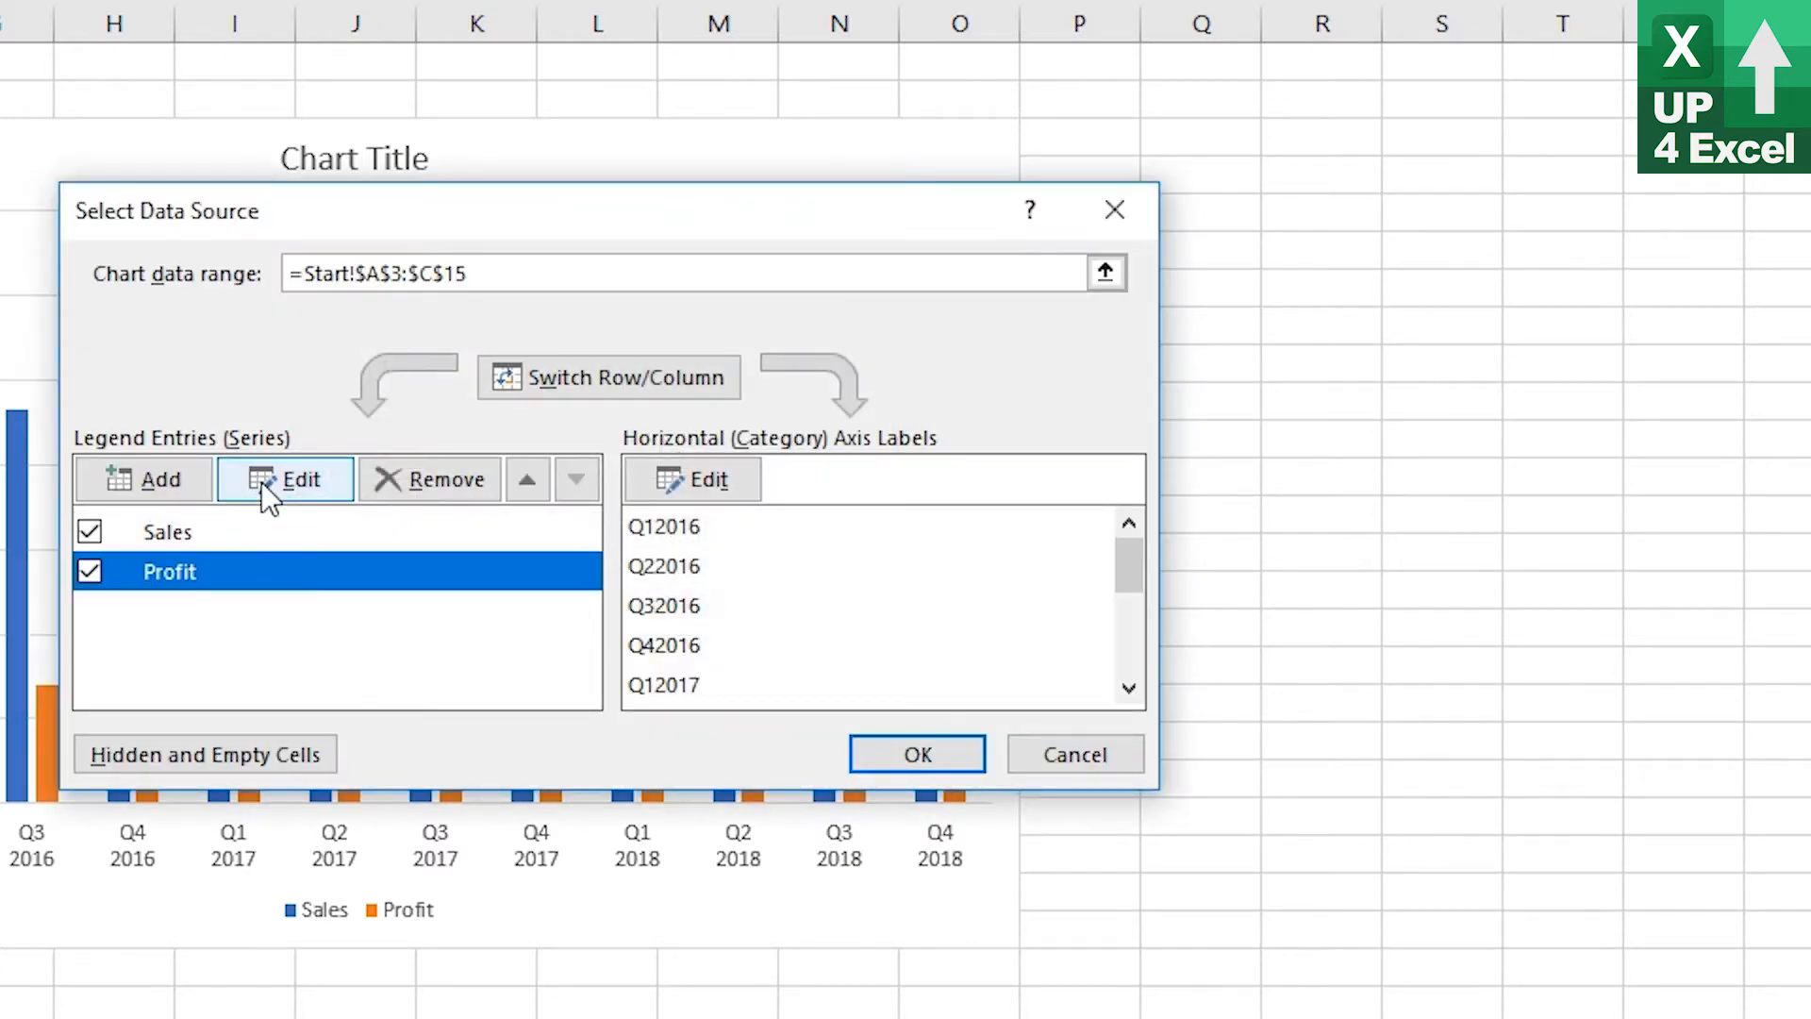
{"action": "left_click", "coordinate": [285, 479]}
{"action": "left_click_drag", "start_coordinate": [403, 541], "coordinate": [535, 545]}
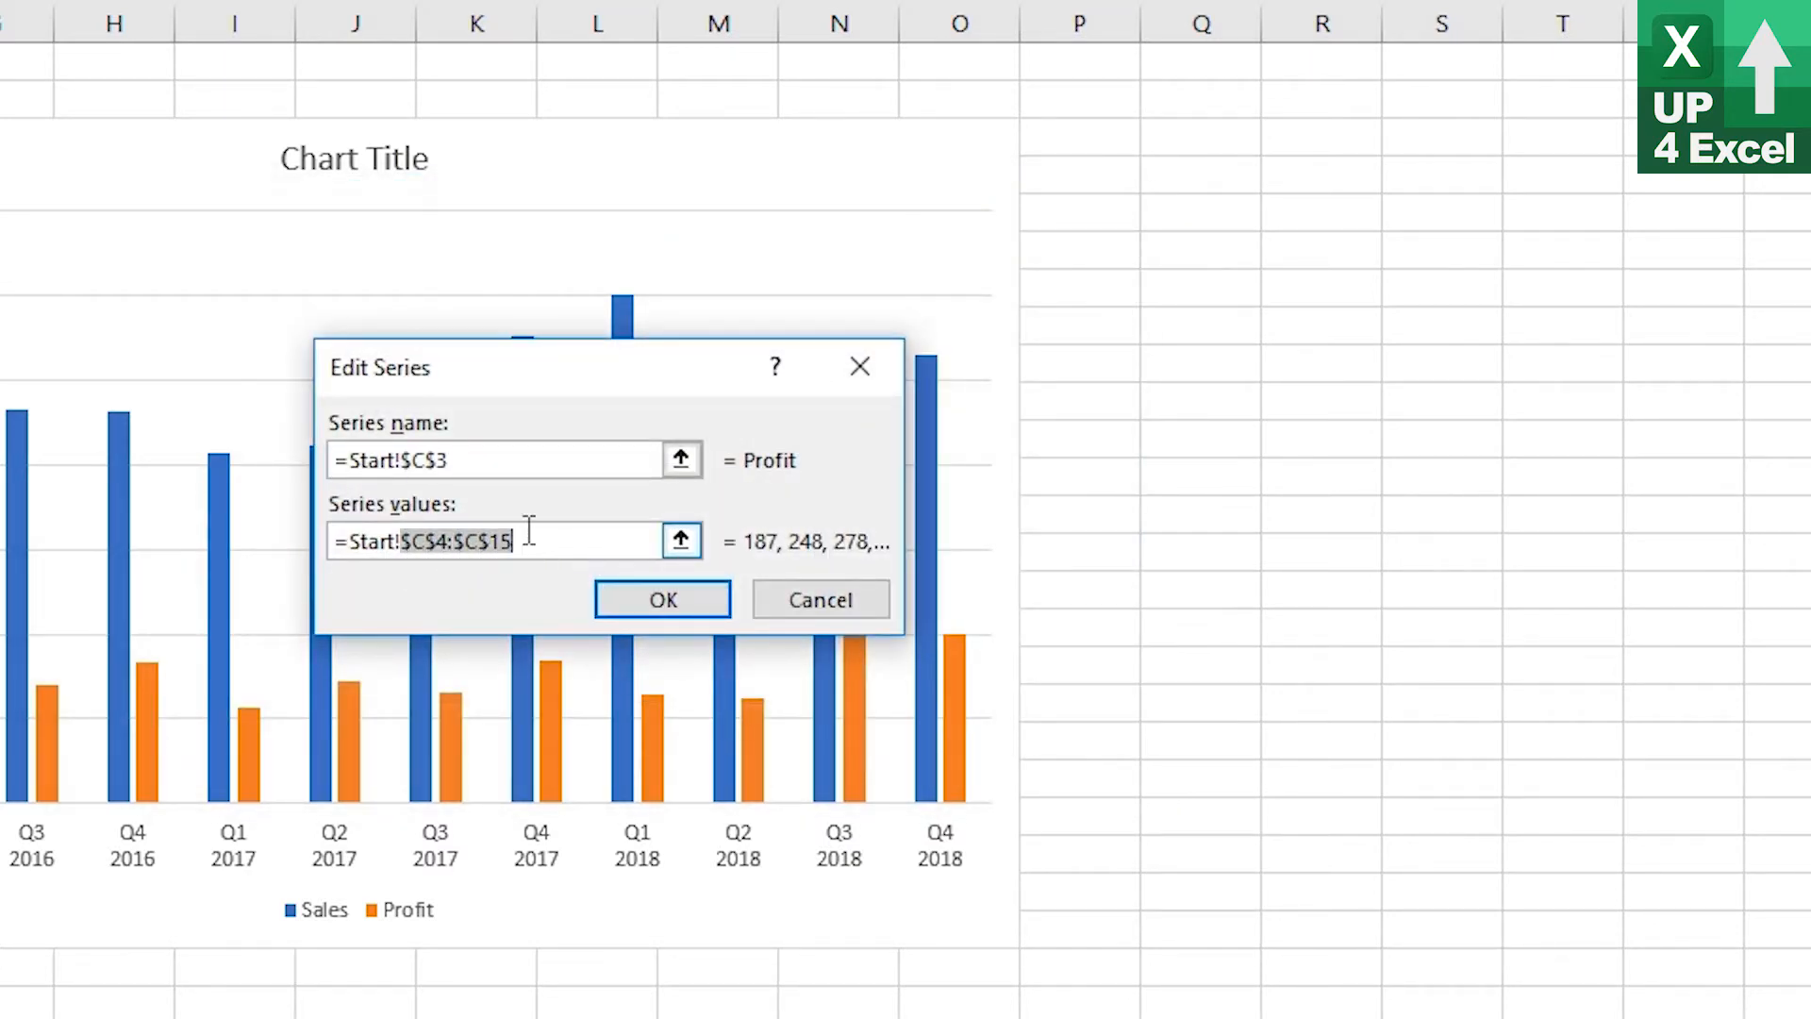
{"action": "type", "text": "nProfit"}
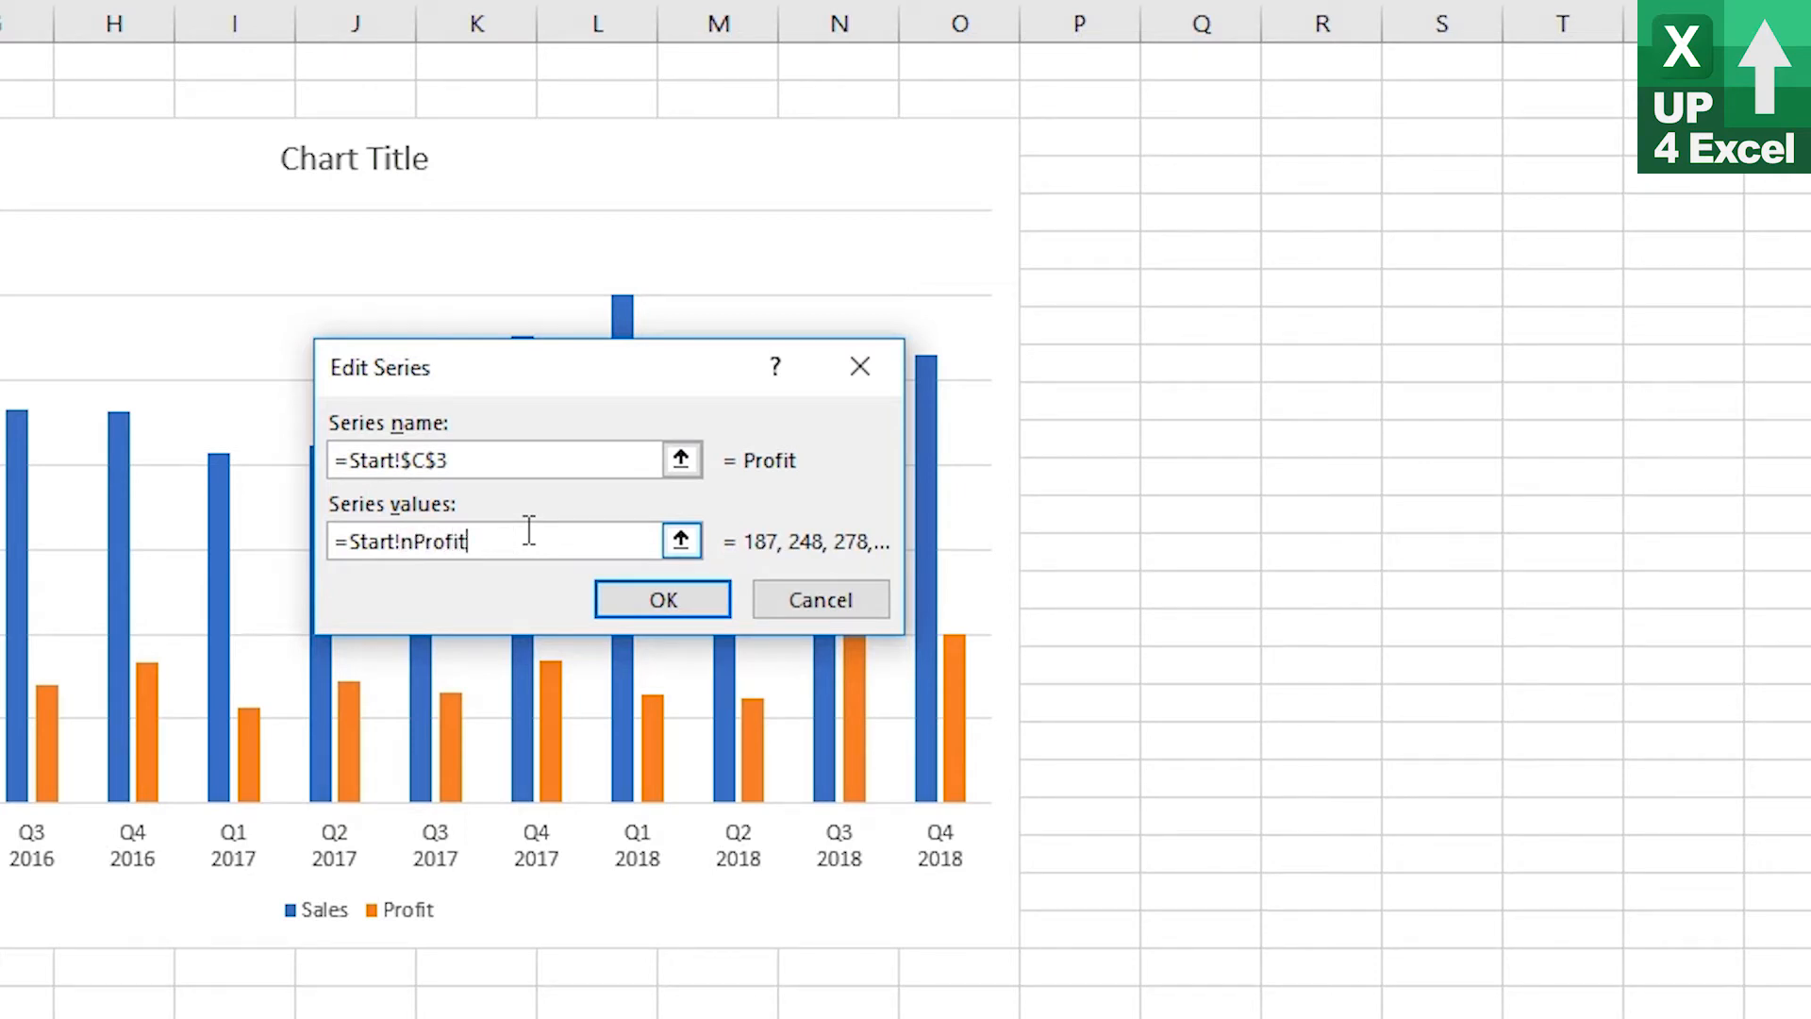
{"action": "left_click", "coordinate": [693, 610]}
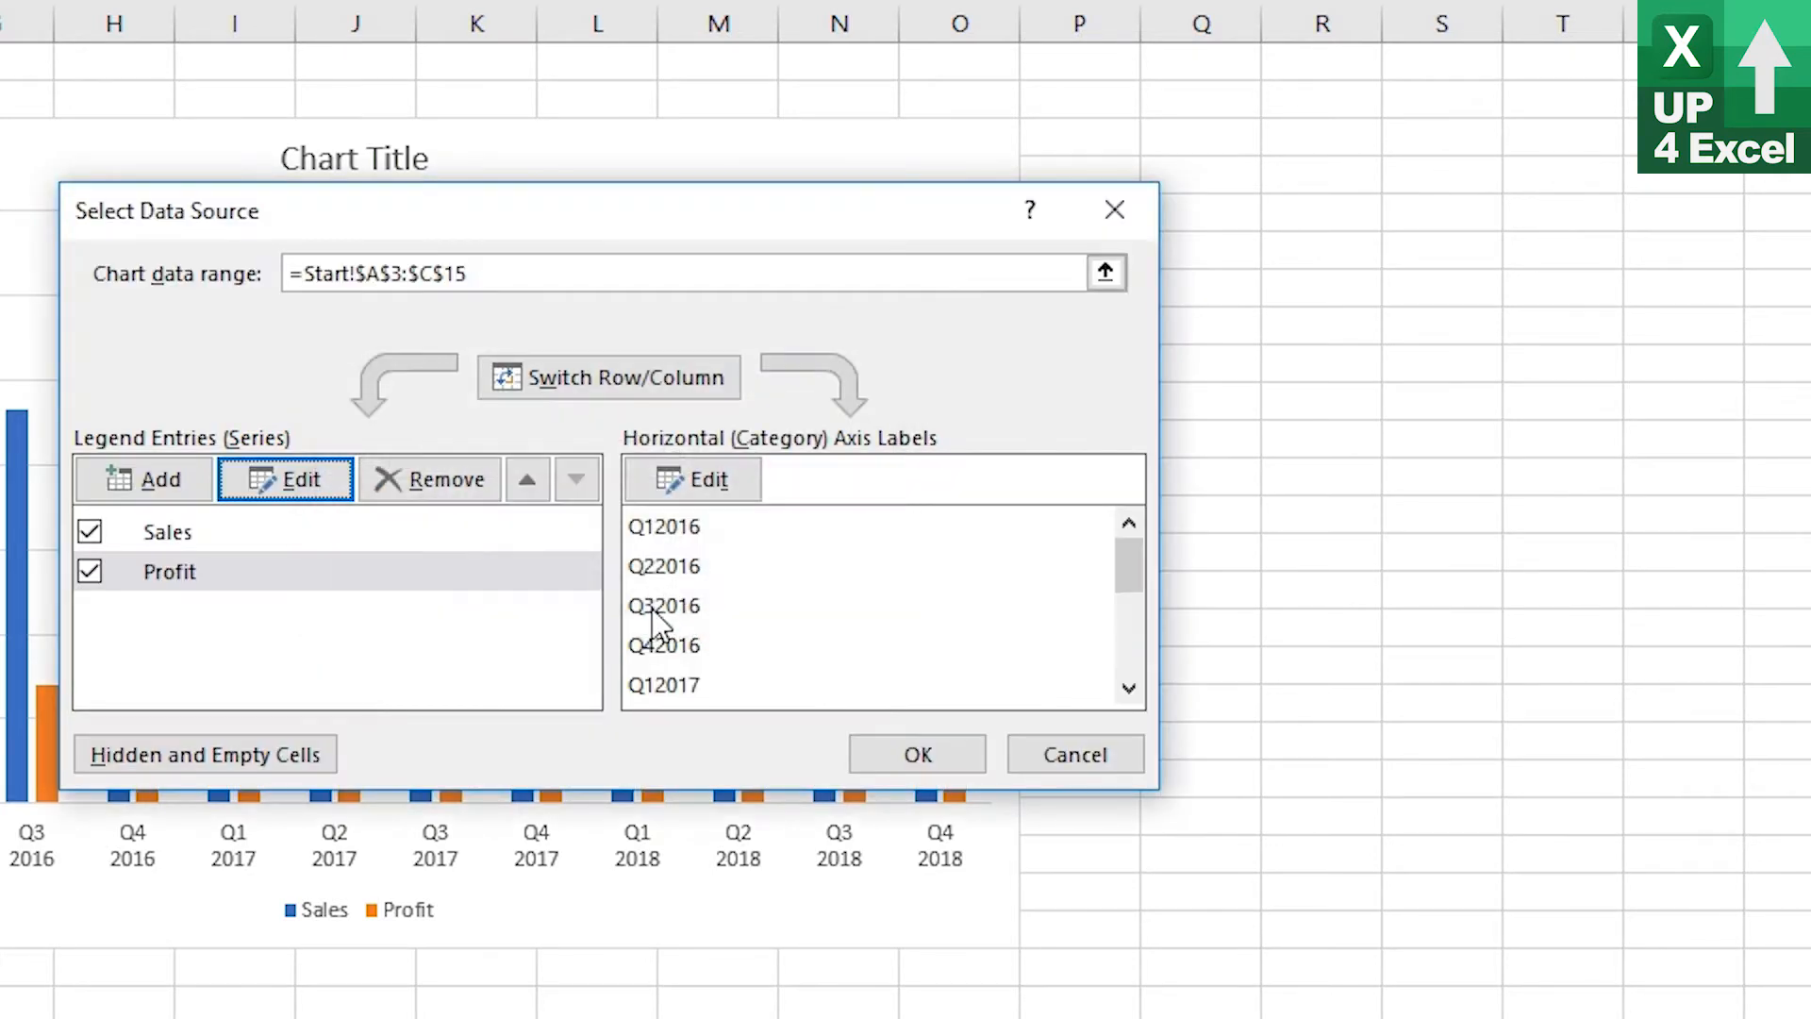
Set the horizontal axis labels to =Start!nPeriod and close the data source dialog
{"action": "left_click", "coordinate": [705, 487]}
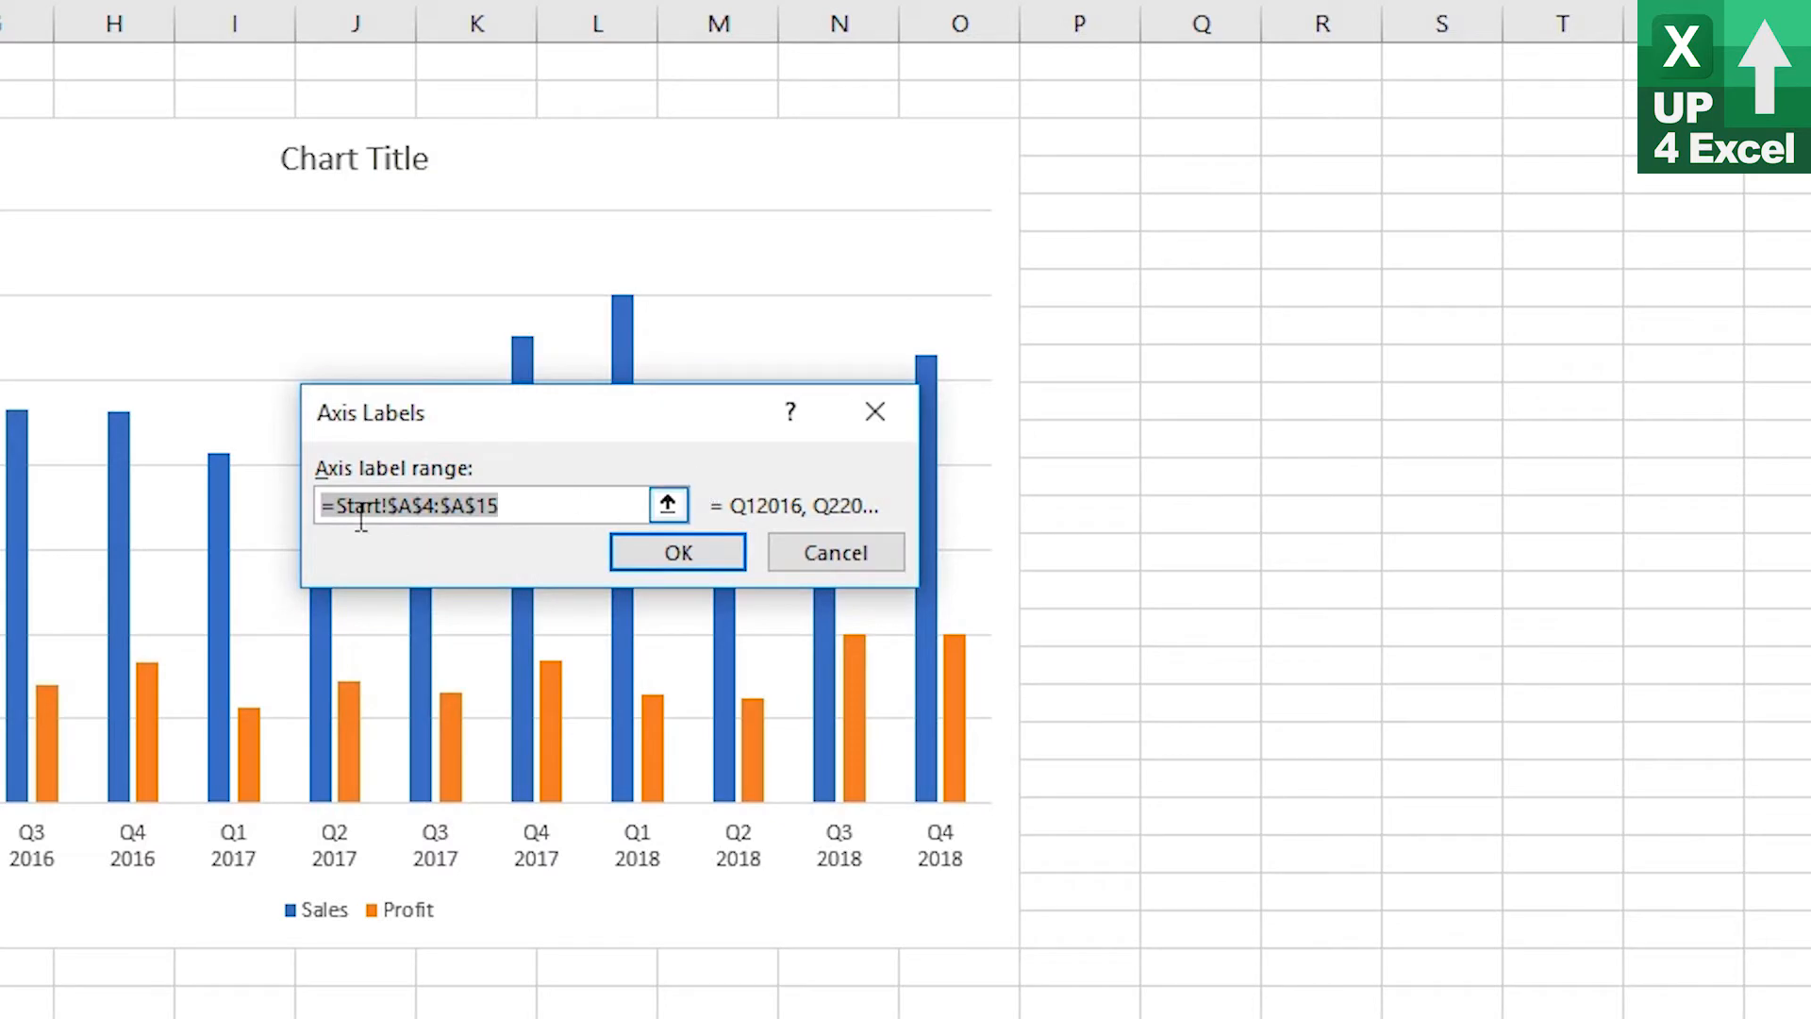
{"action": "left_click_drag", "start_coordinate": [389, 507], "coordinate": [537, 505]}
{"action": "type", "text": "nPeriod"}
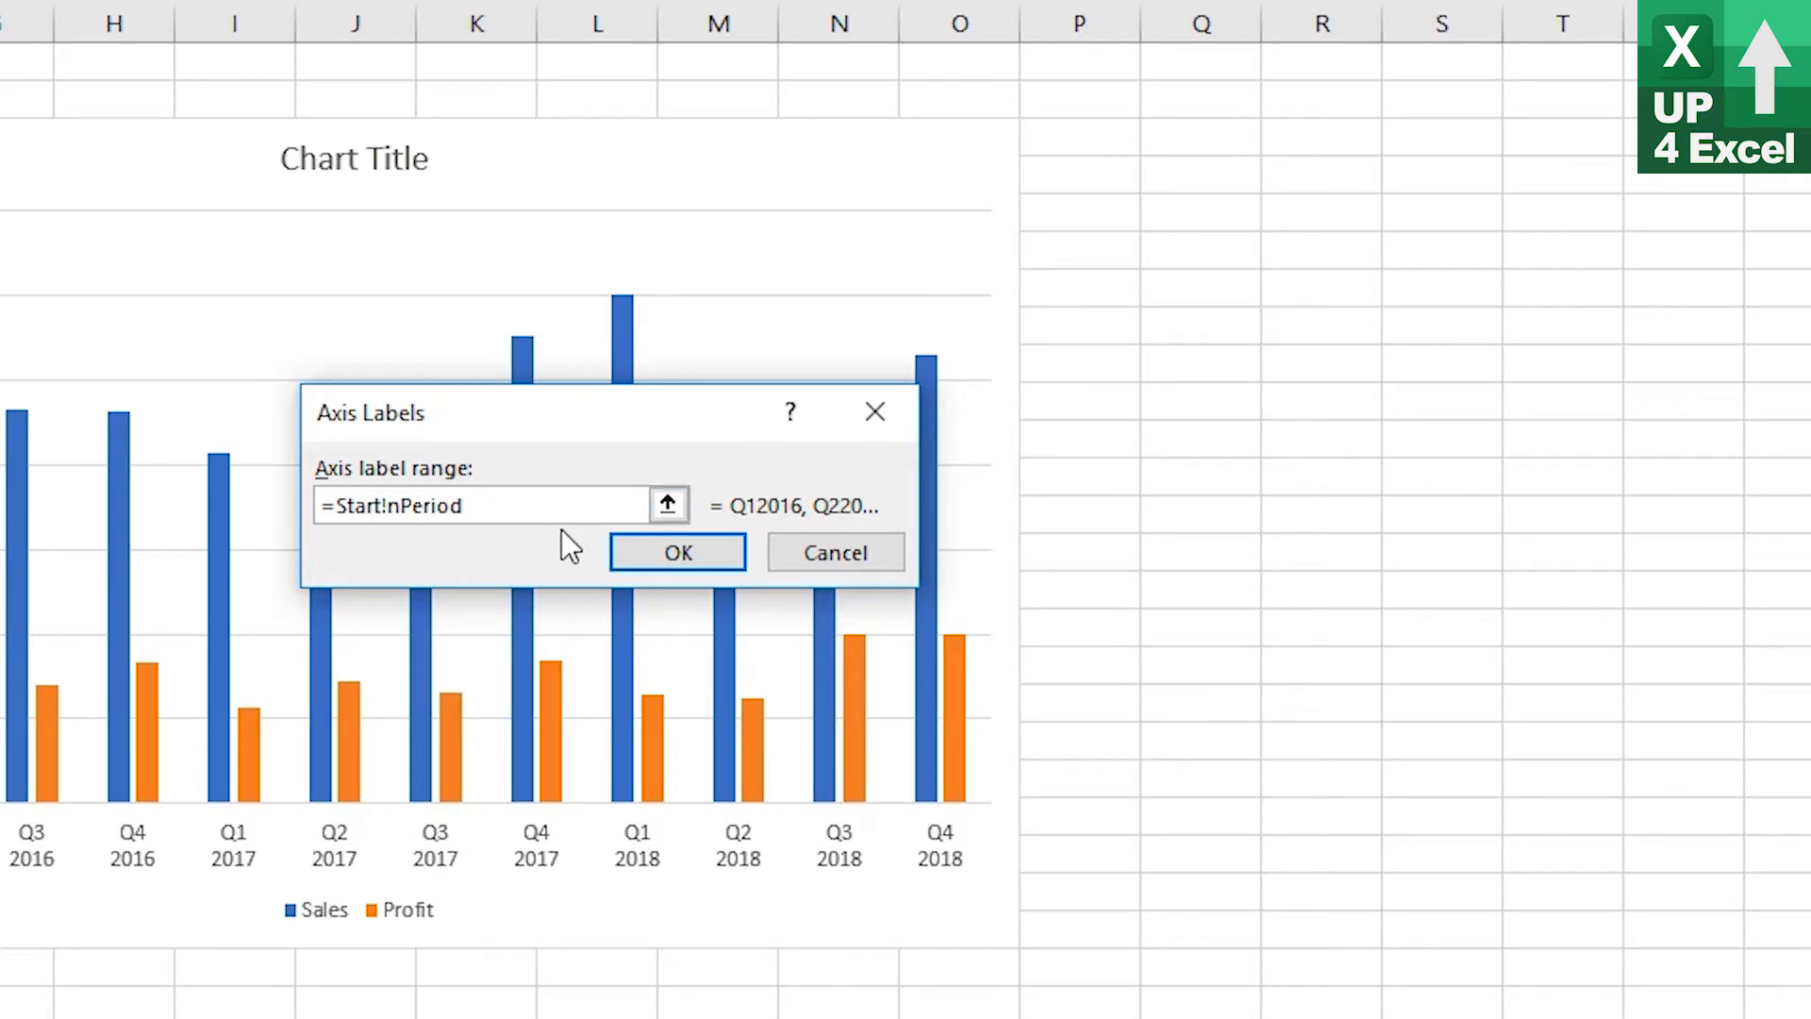
{"action": "left_click", "coordinate": [673, 558]}
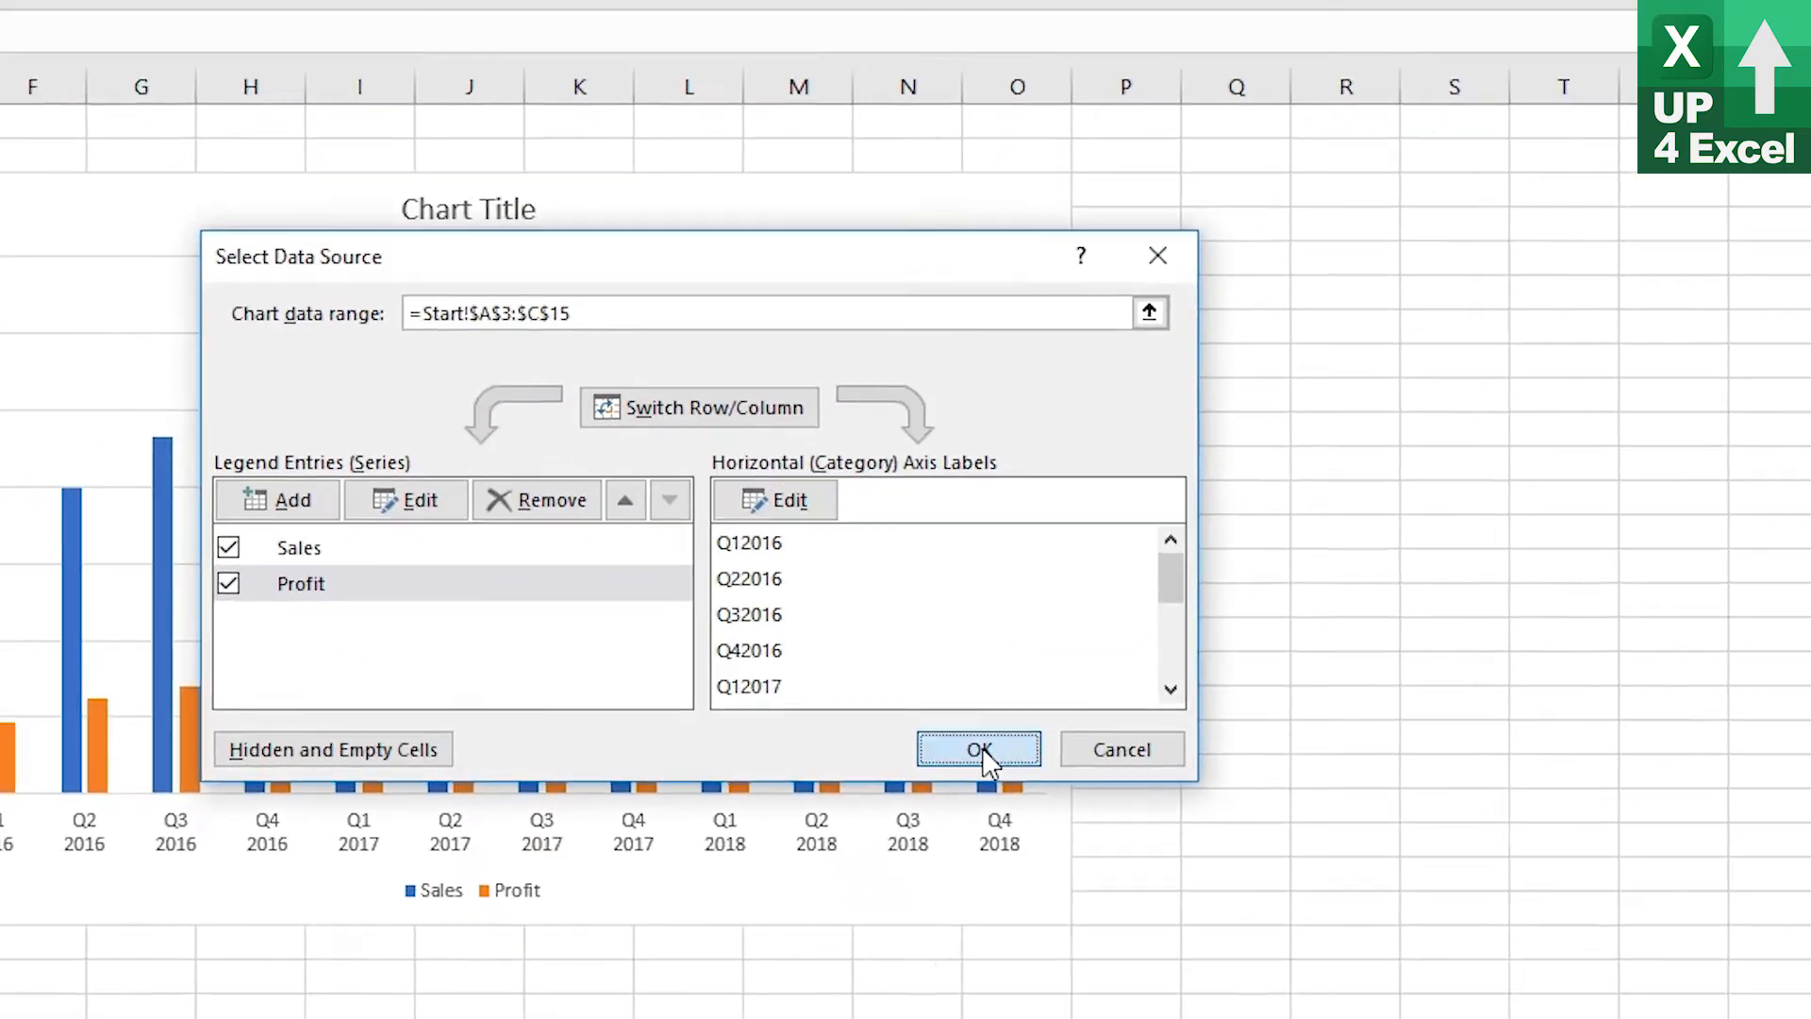
{"action": "left_click", "coordinate": [918, 755]}
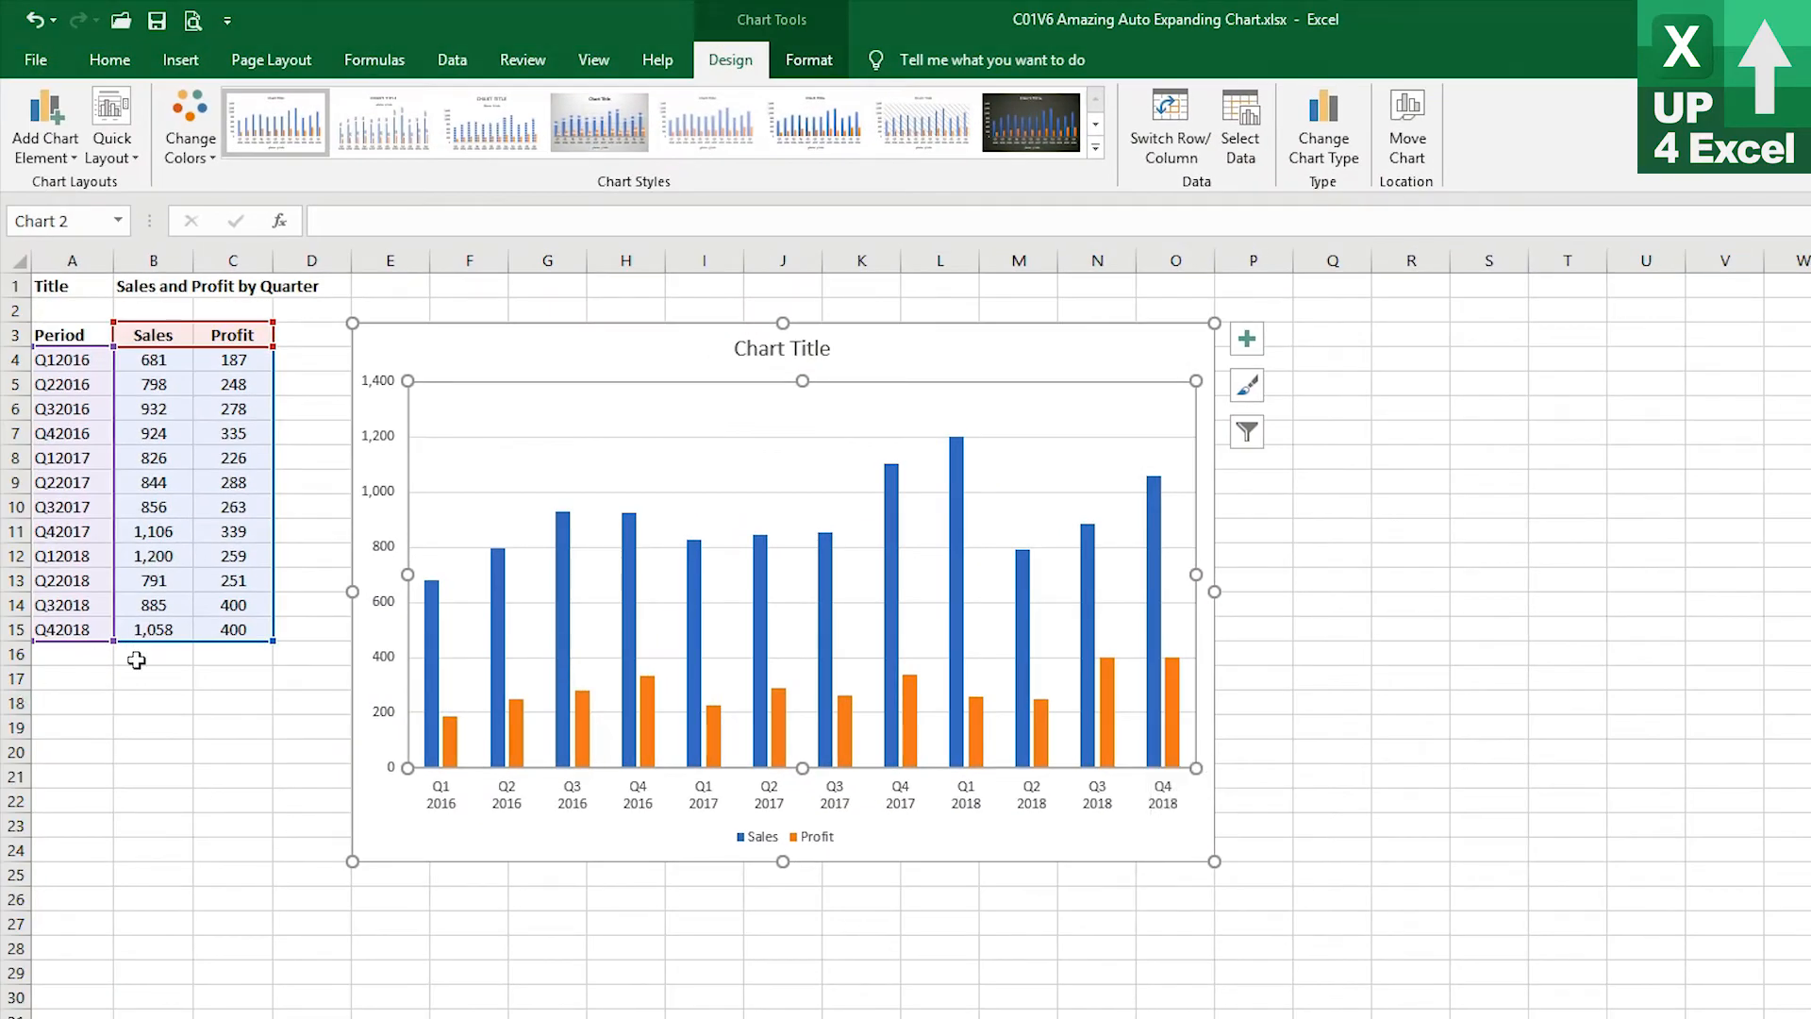
Test the chart by entering 1235 in B16 and 450 in C16
{"action": "left_click", "coordinate": [139, 658]}
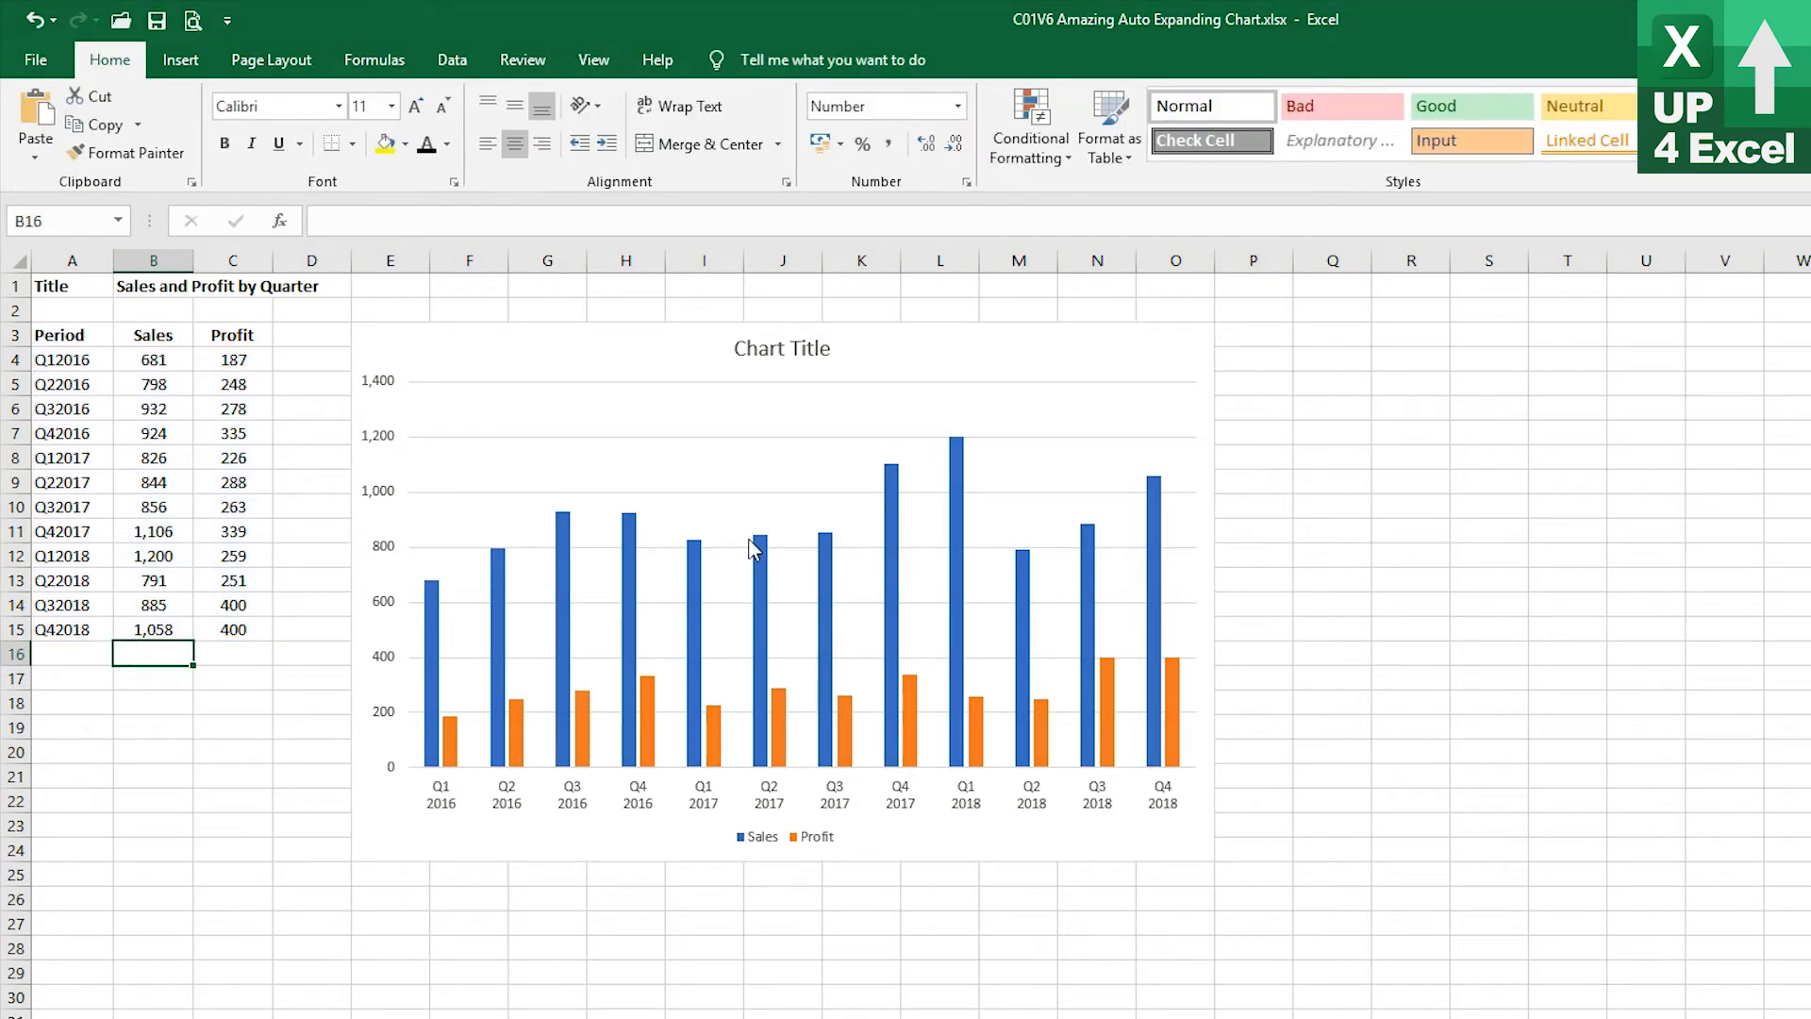
{"action": "type", "text": "1235"}
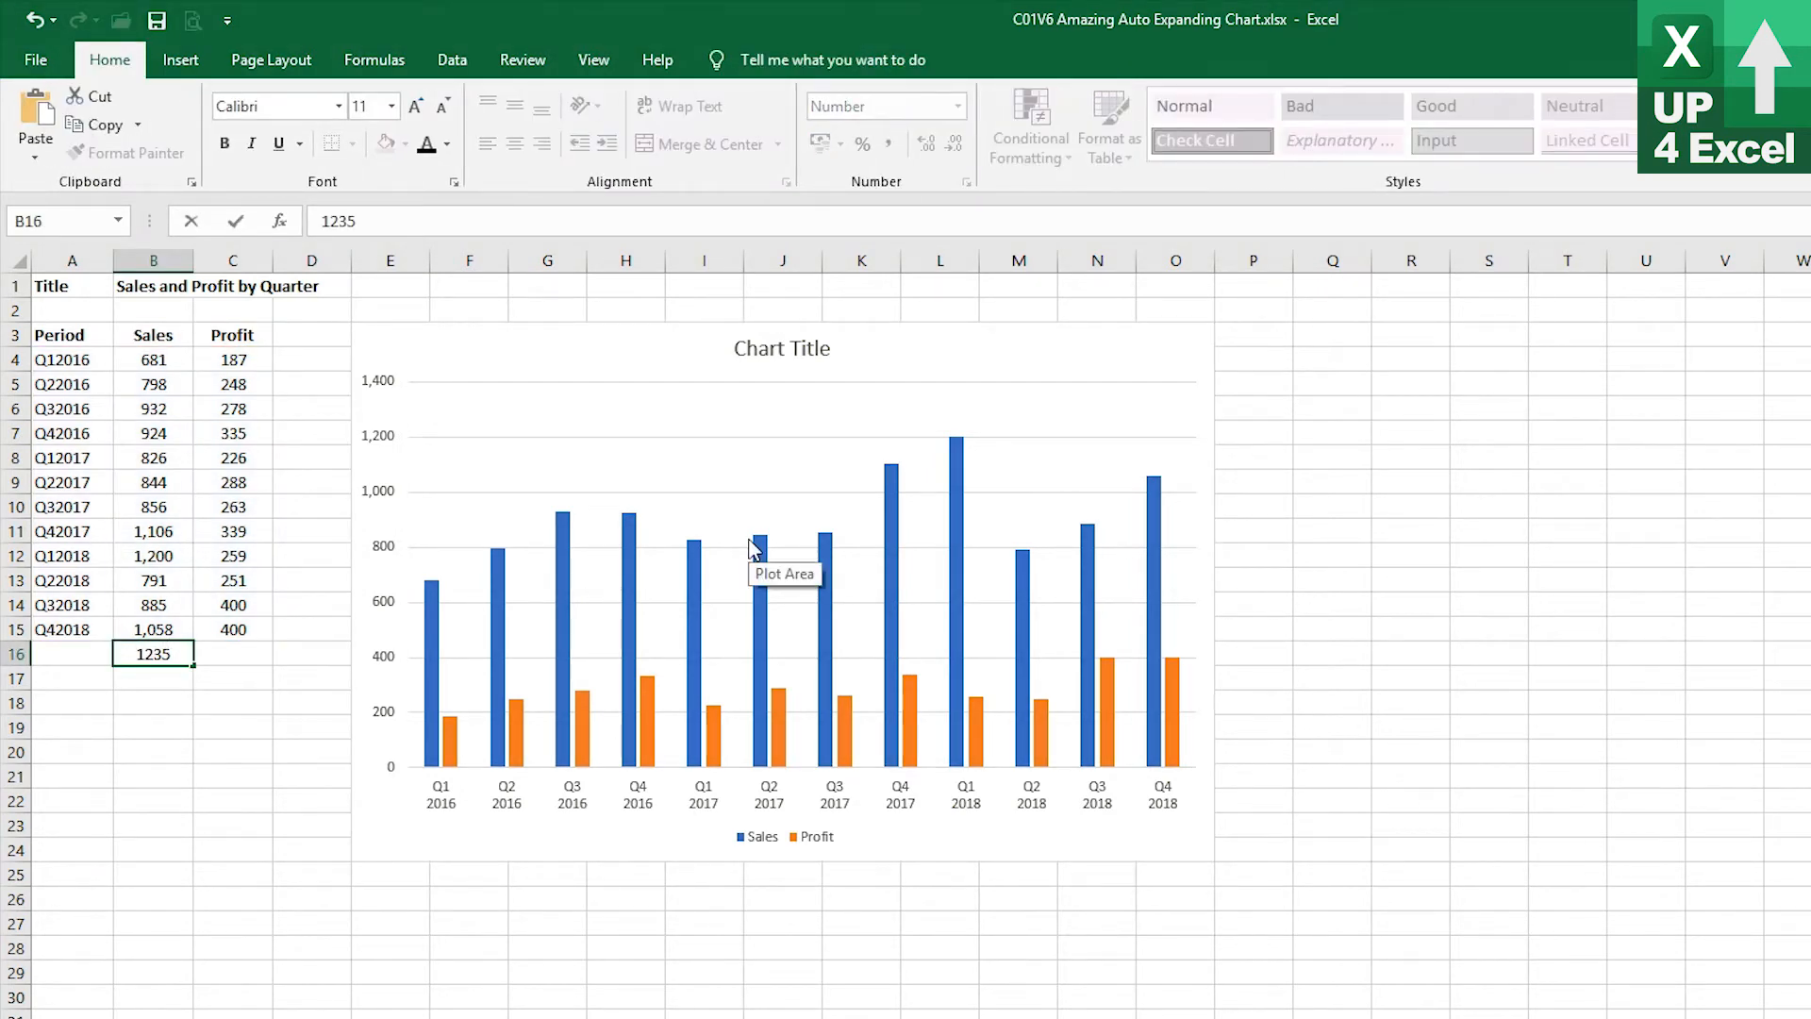
{"action": "key", "text": "Return"}
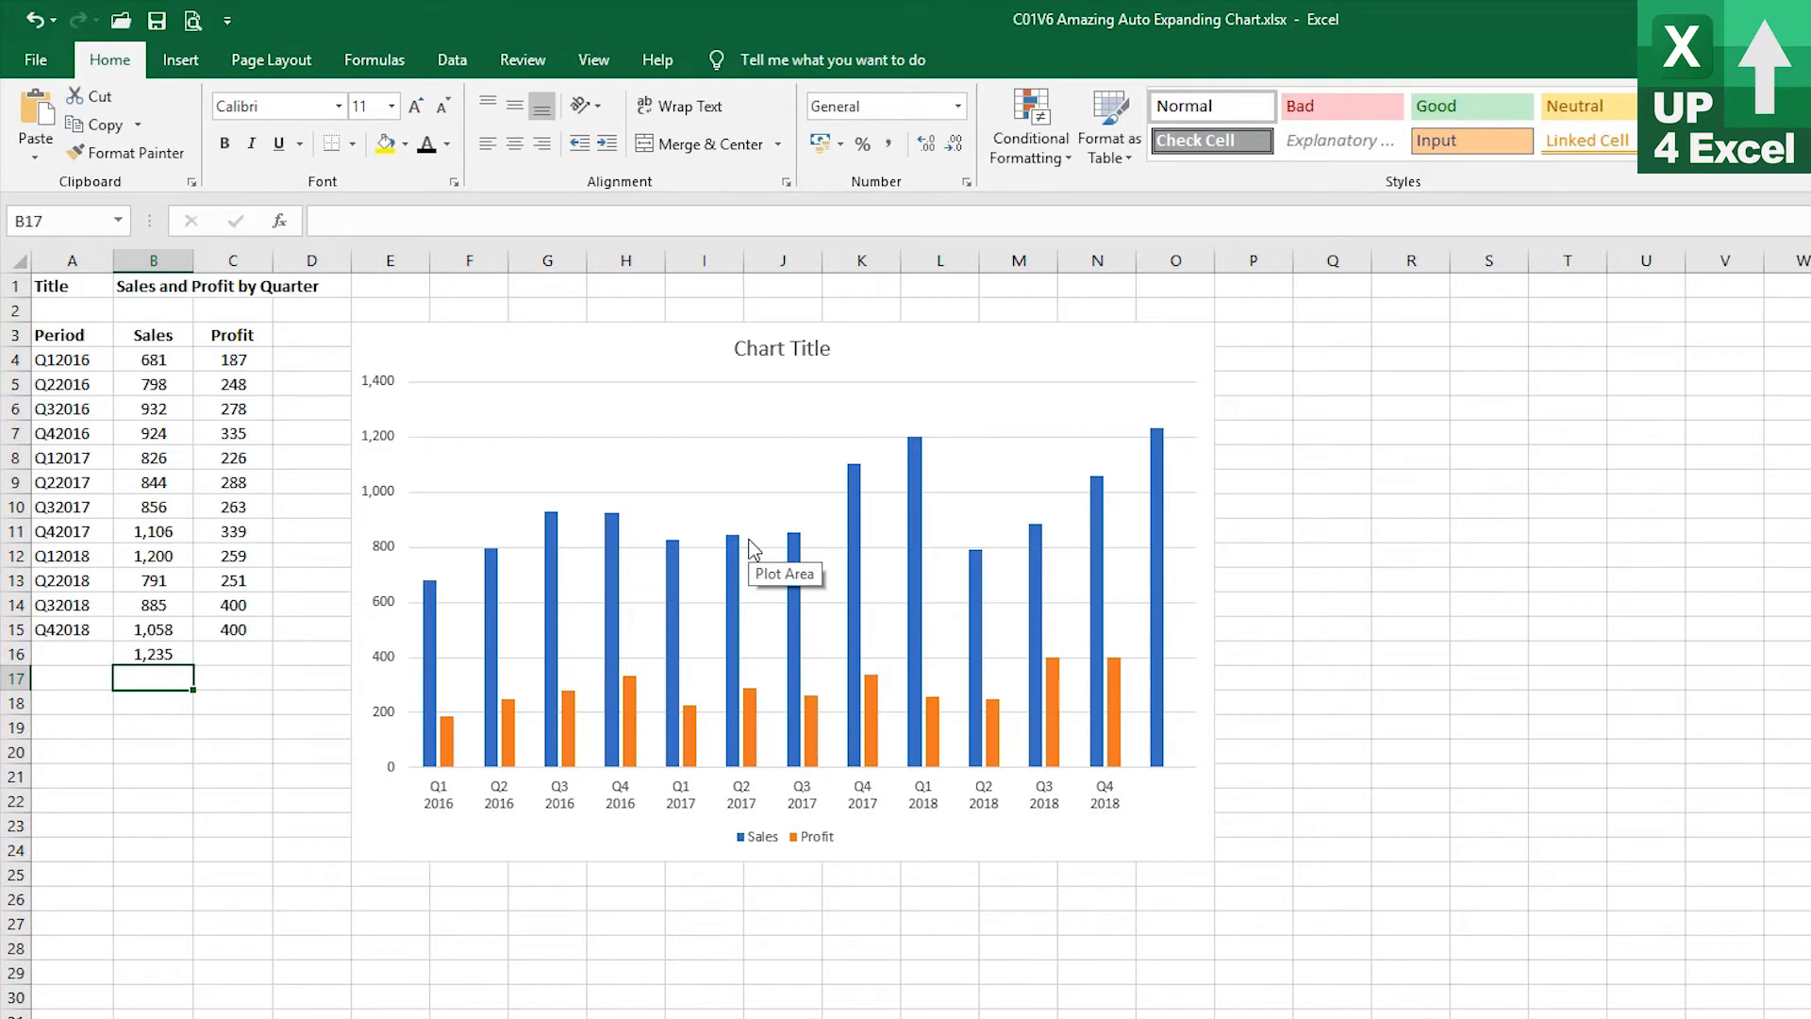
{"action": "key", "text": "Up"}
{"action": "key", "text": "Right"}
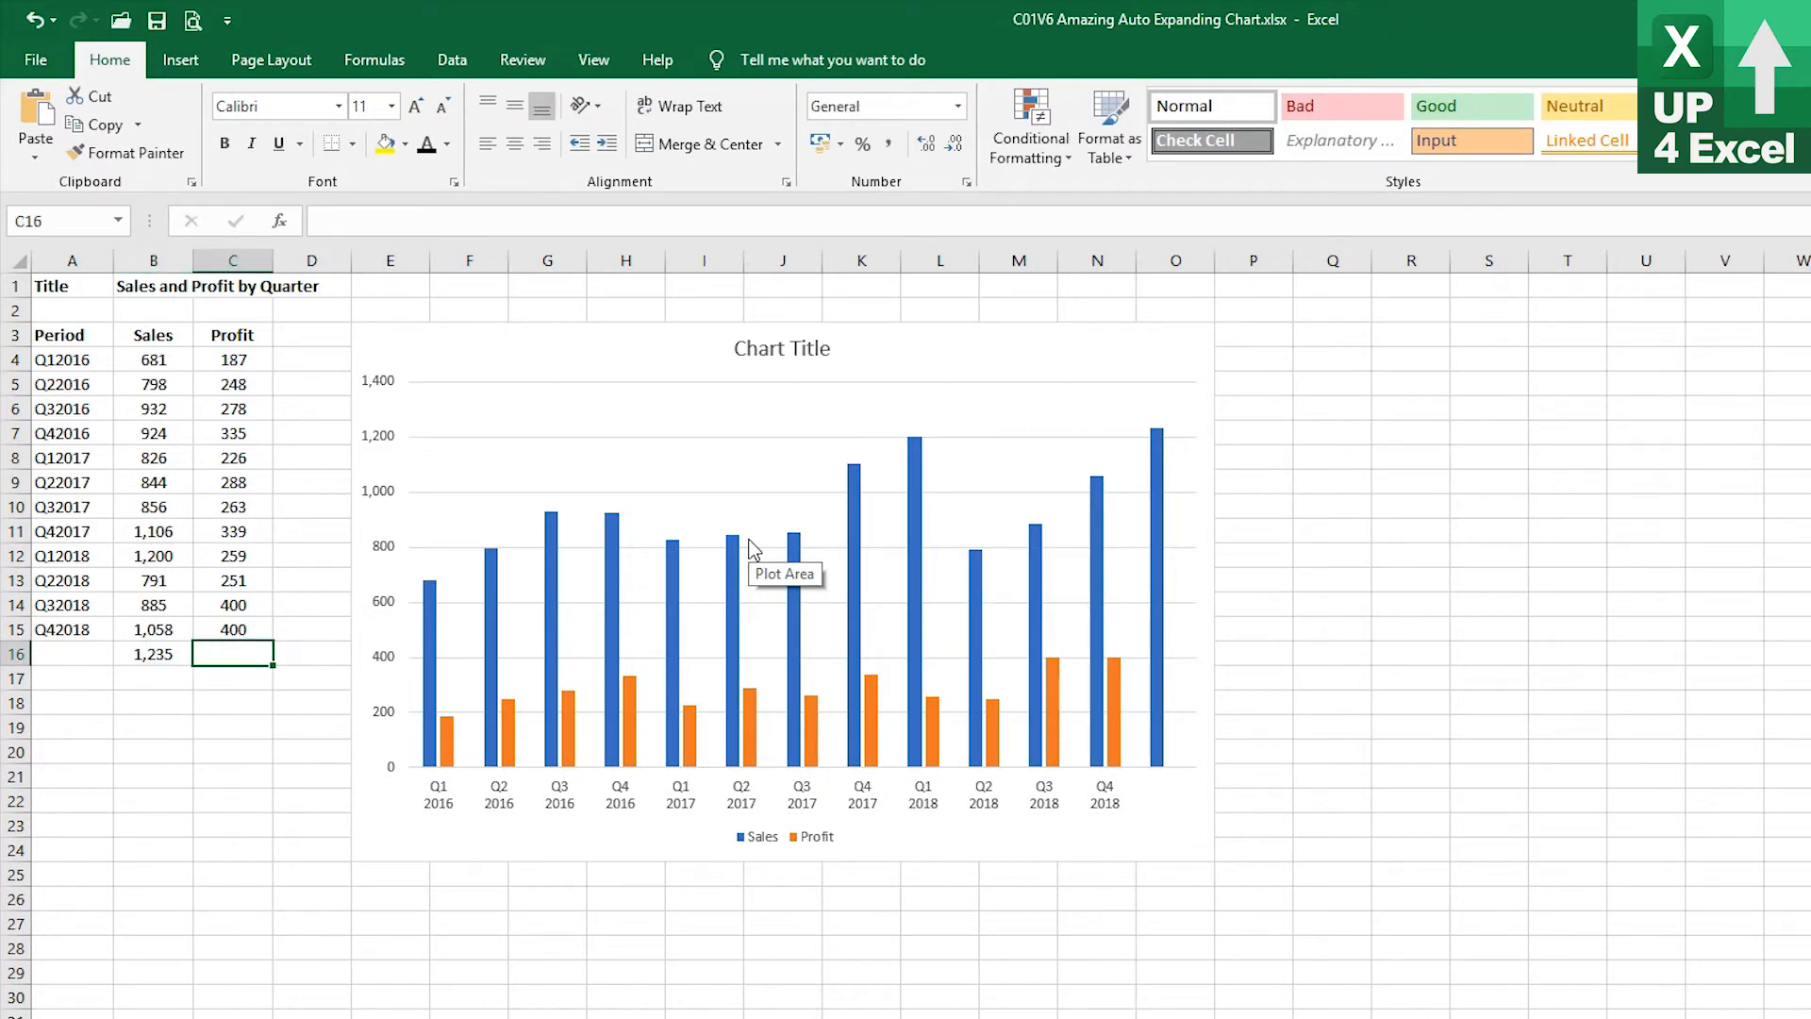
{"action": "type", "text": "450"}
{"action": "key", "text": "Return"}
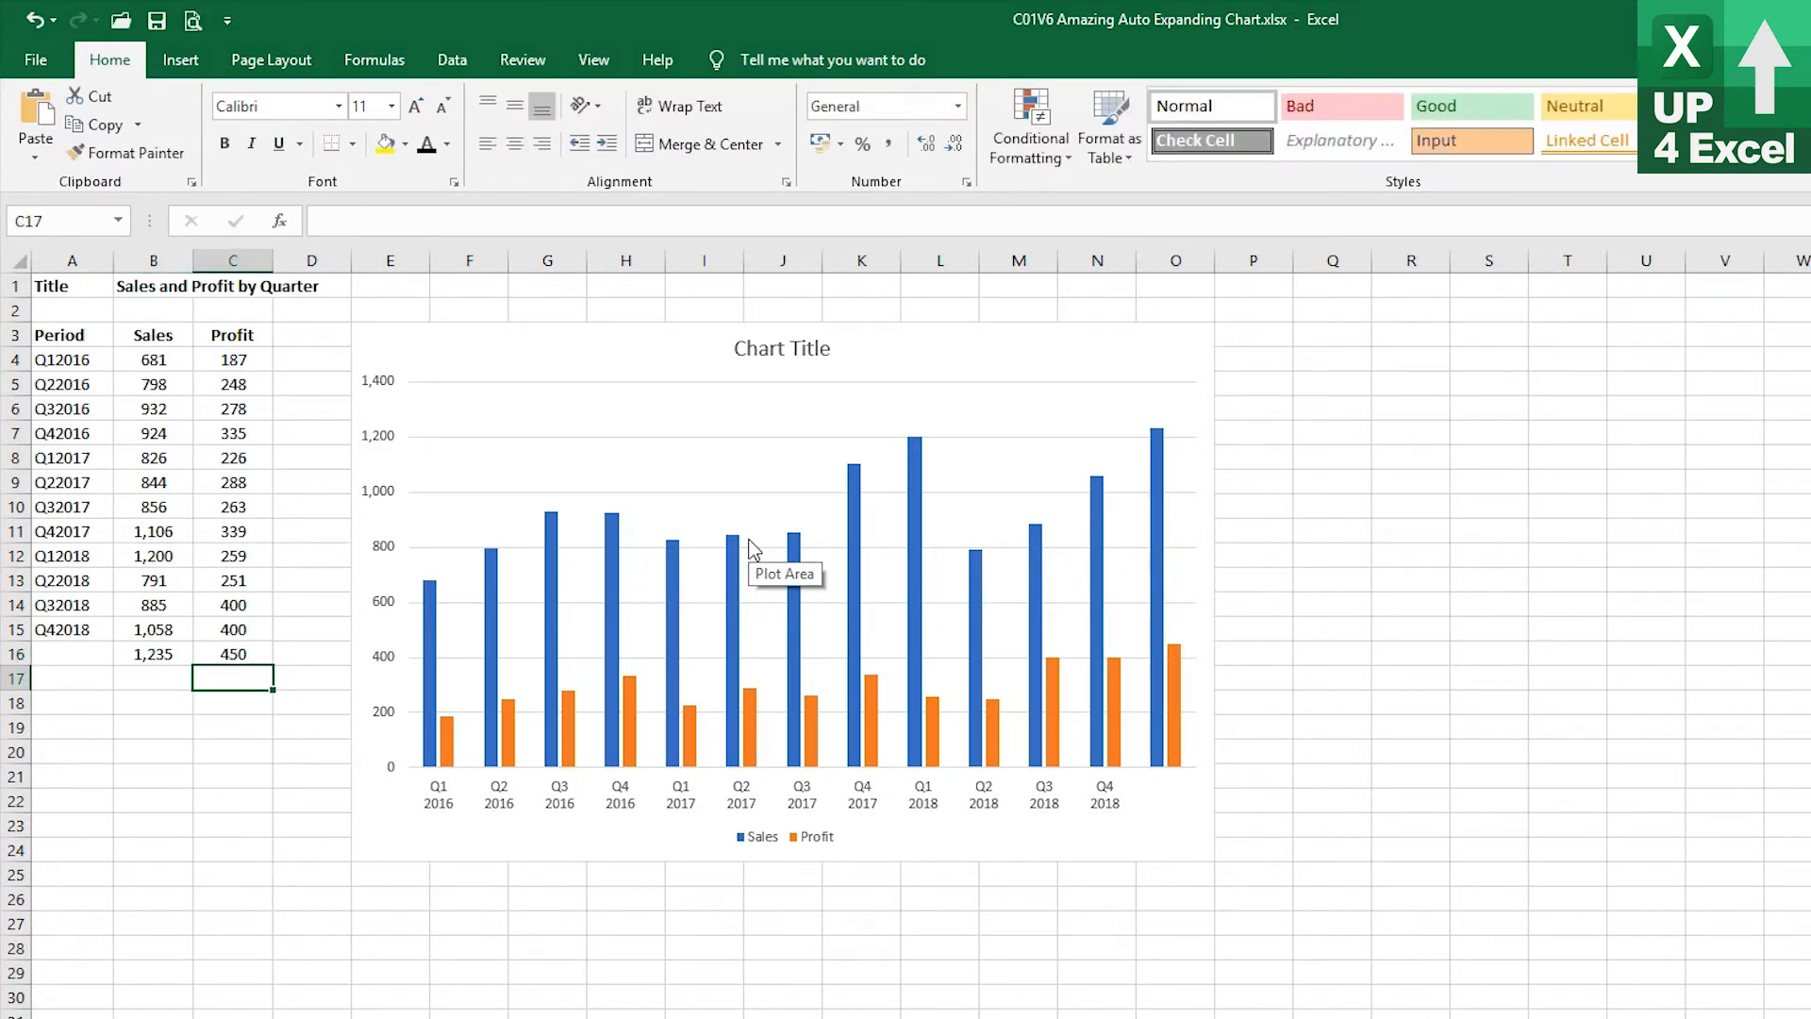
Enter the period label Q1 and 2019 on two lines in cell A16
{"action": "key", "text": "Up"}
{"action": "key", "text": "Left"}
{"action": "key", "text": "Left"}
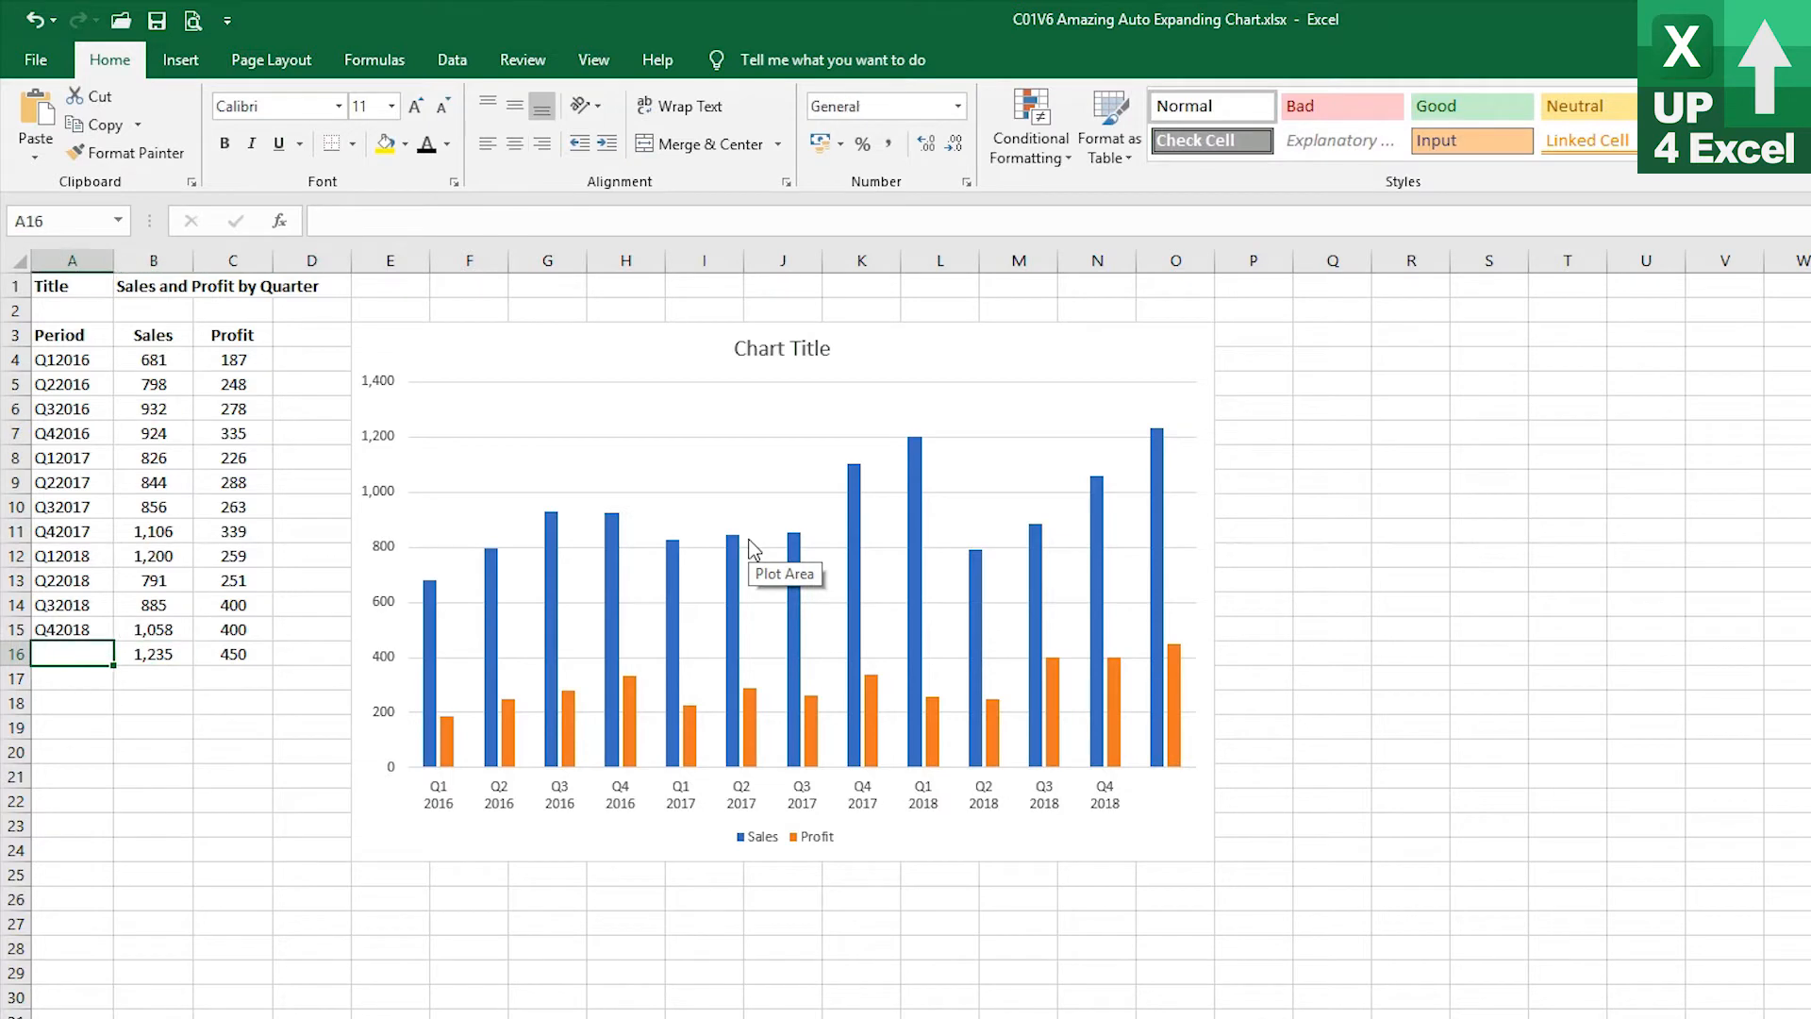
{"action": "type", "text": "Q1"}
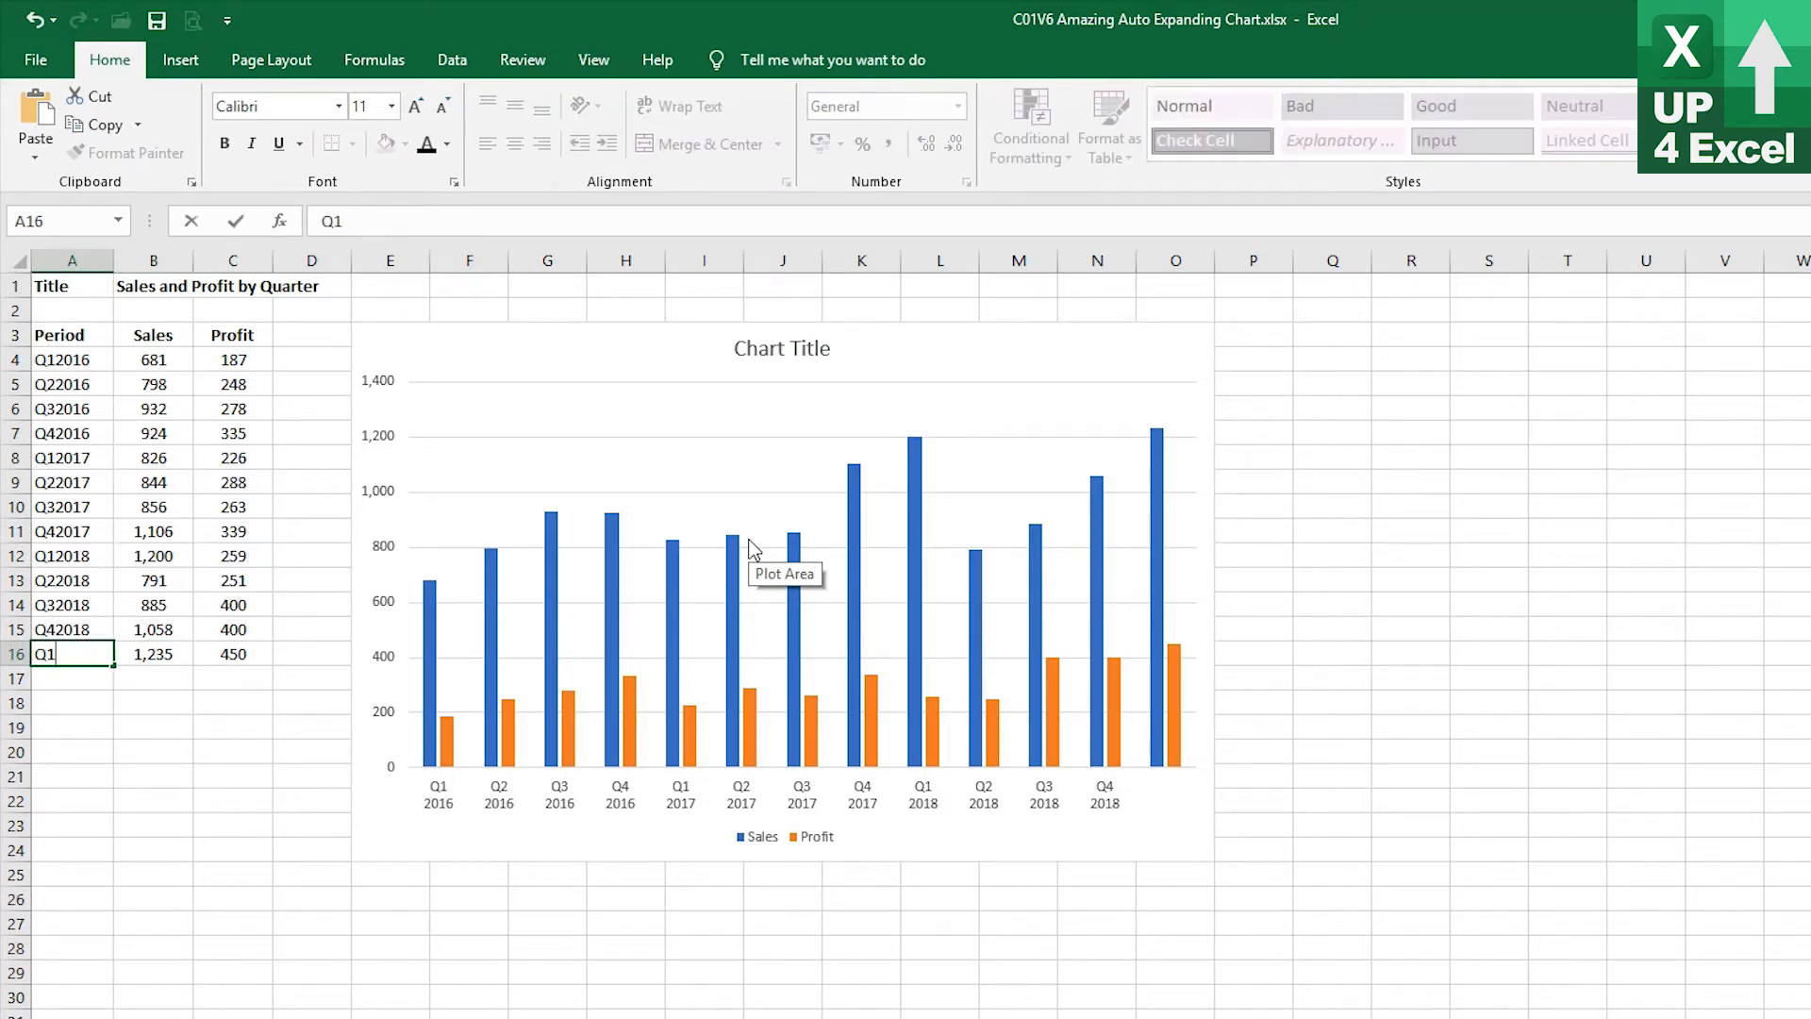
{"action": "key", "text": "alt+Return"}
{"action": "type", "text": "2019"}
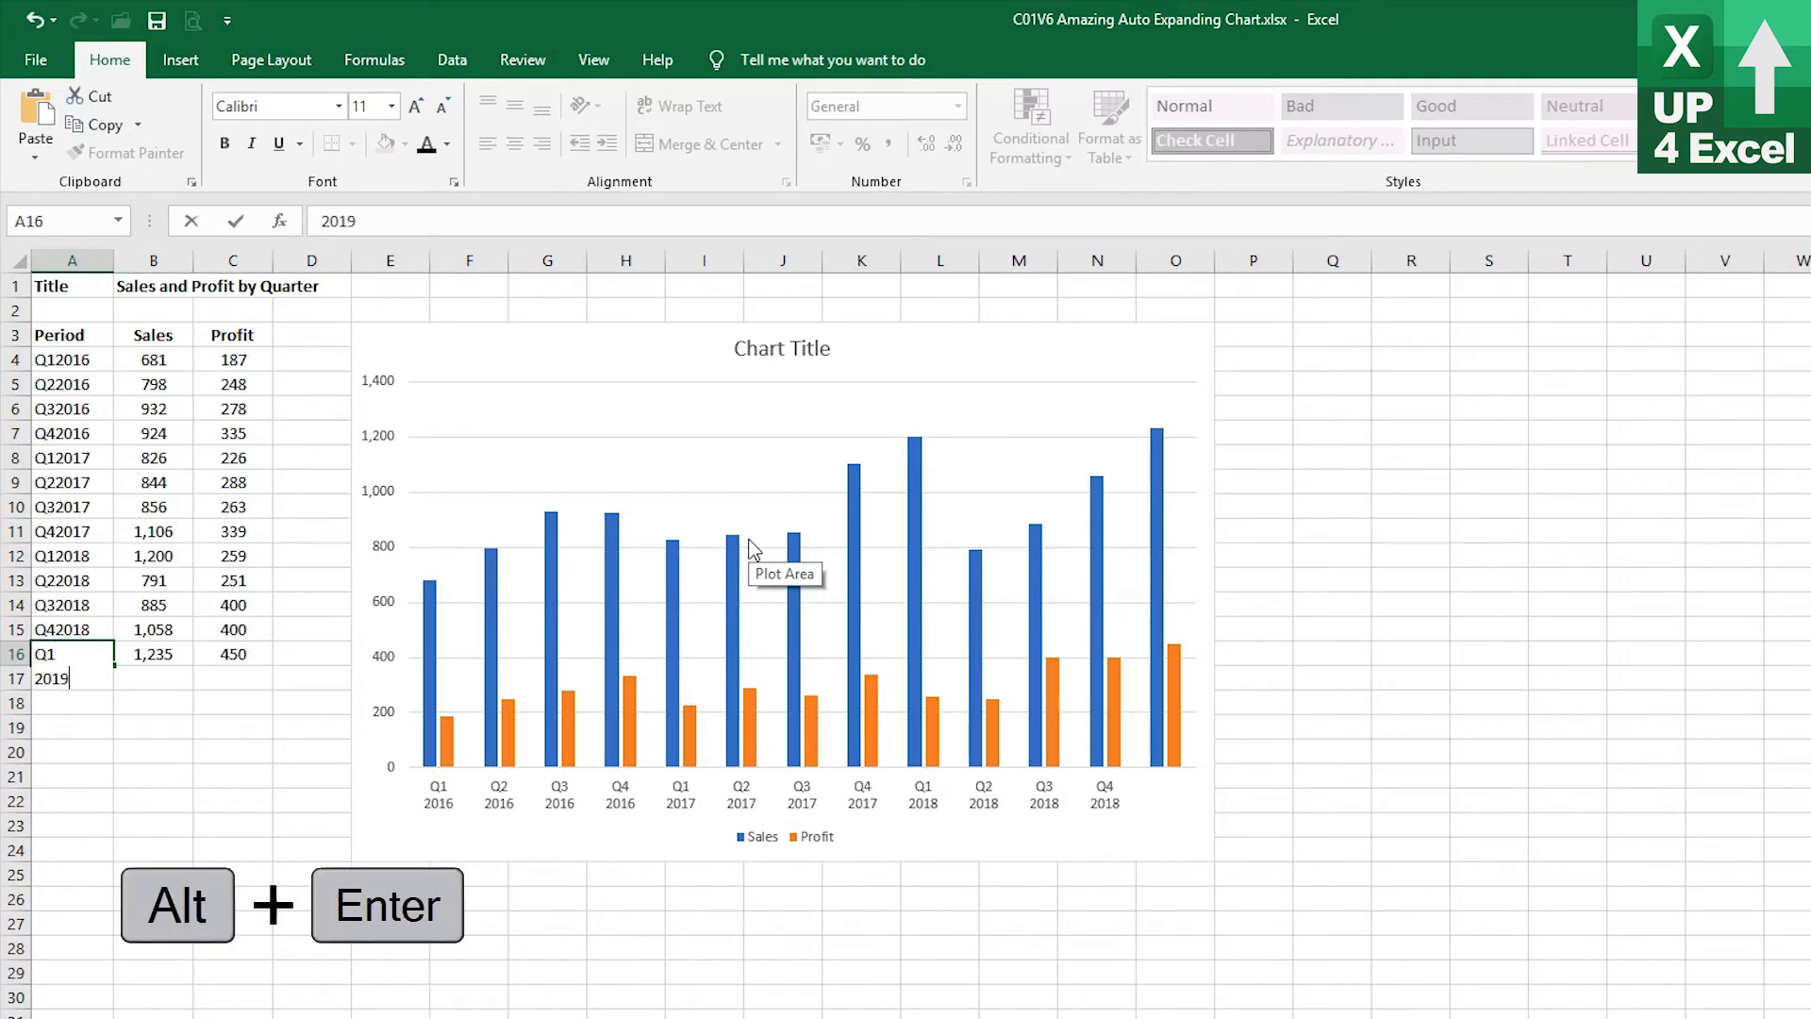
{"action": "key", "text": "Return"}
{"action": "key", "text": "Up"}
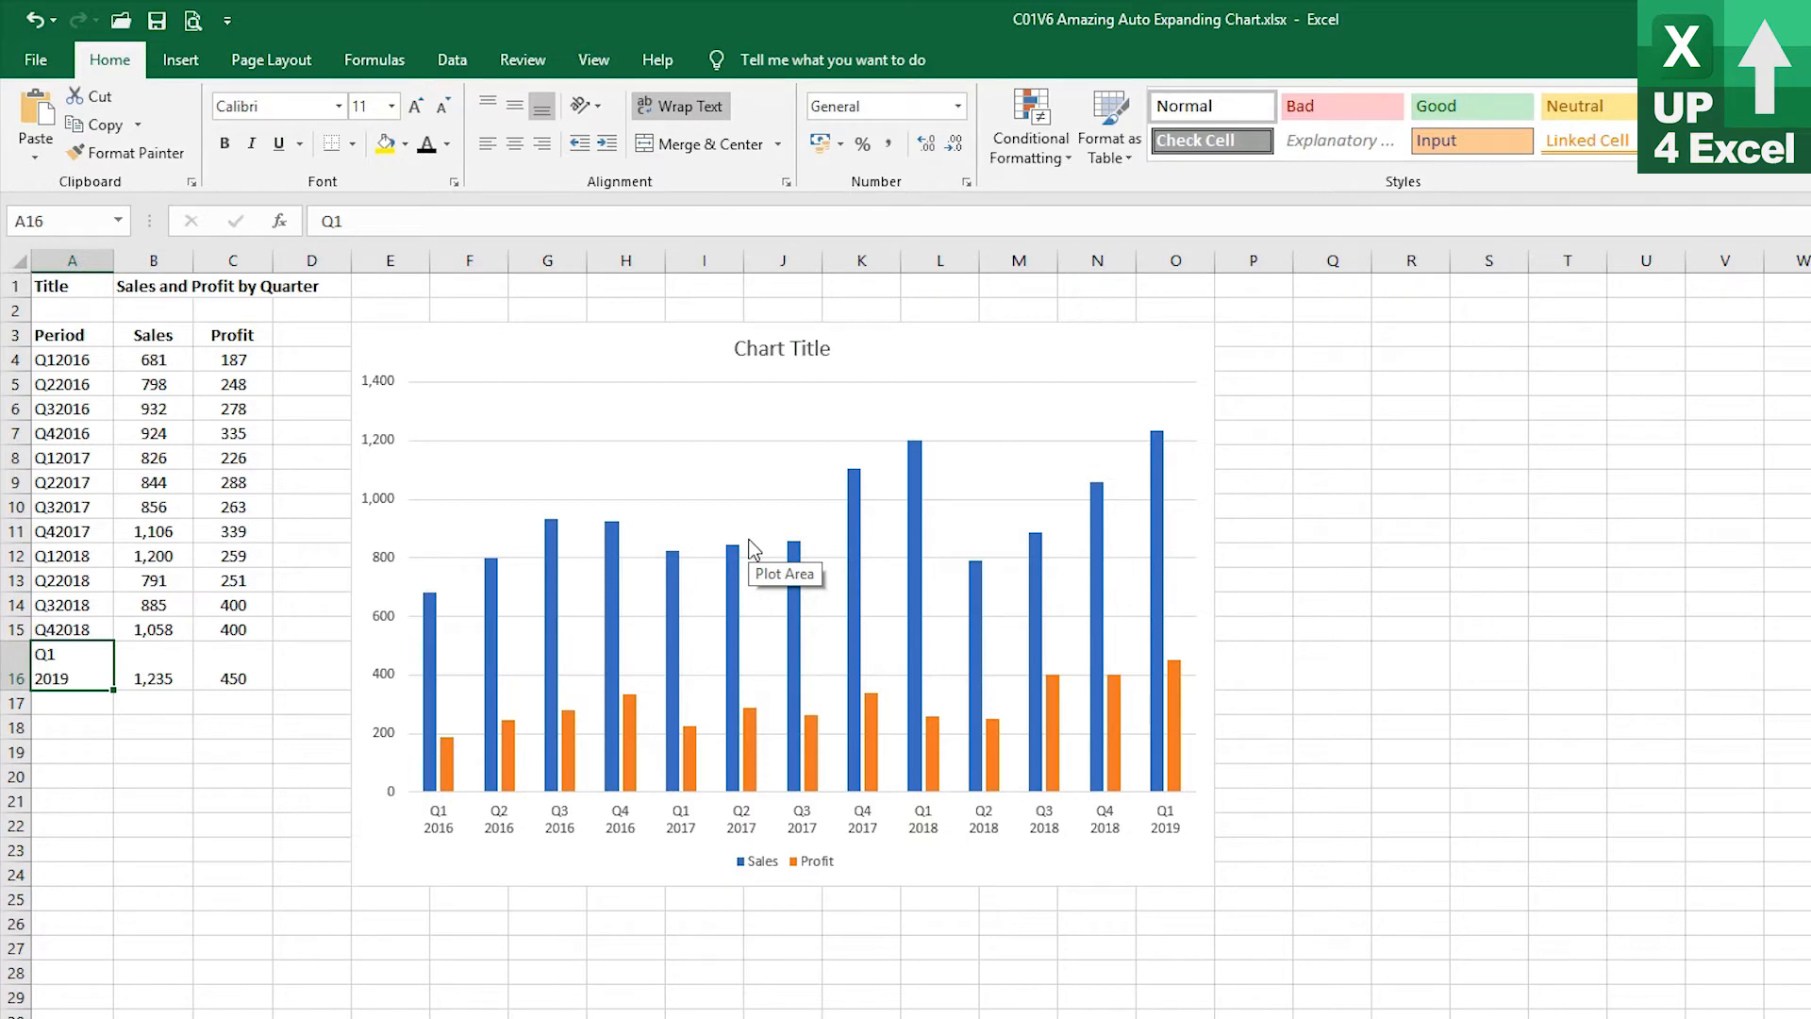
Copy the four 2019 quarter rows from the Extra sheet and paste them into row 16 of the Start sheet
{"action": "key", "text": "ctrl+Page_Down"}
{"action": "key", "text": "ctrl+c"}
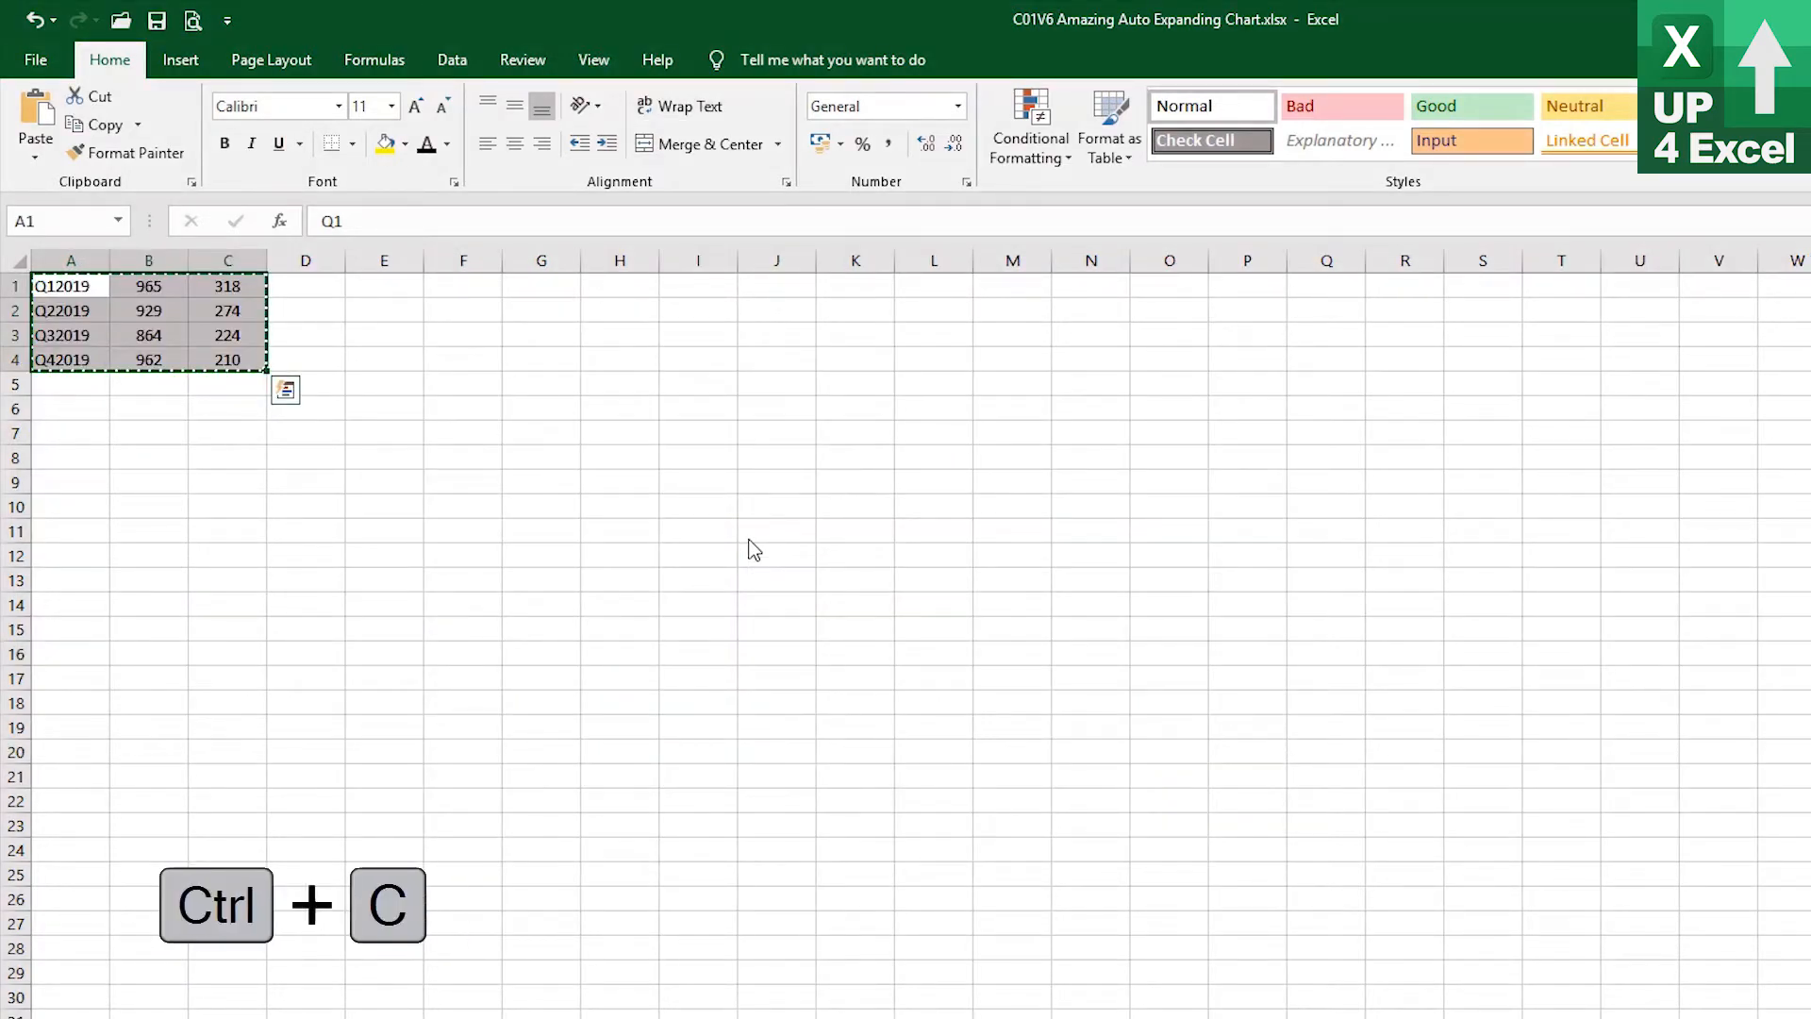
{"action": "key", "text": "ctrl+Page_Up"}
{"action": "key", "text": "ctrl+v"}
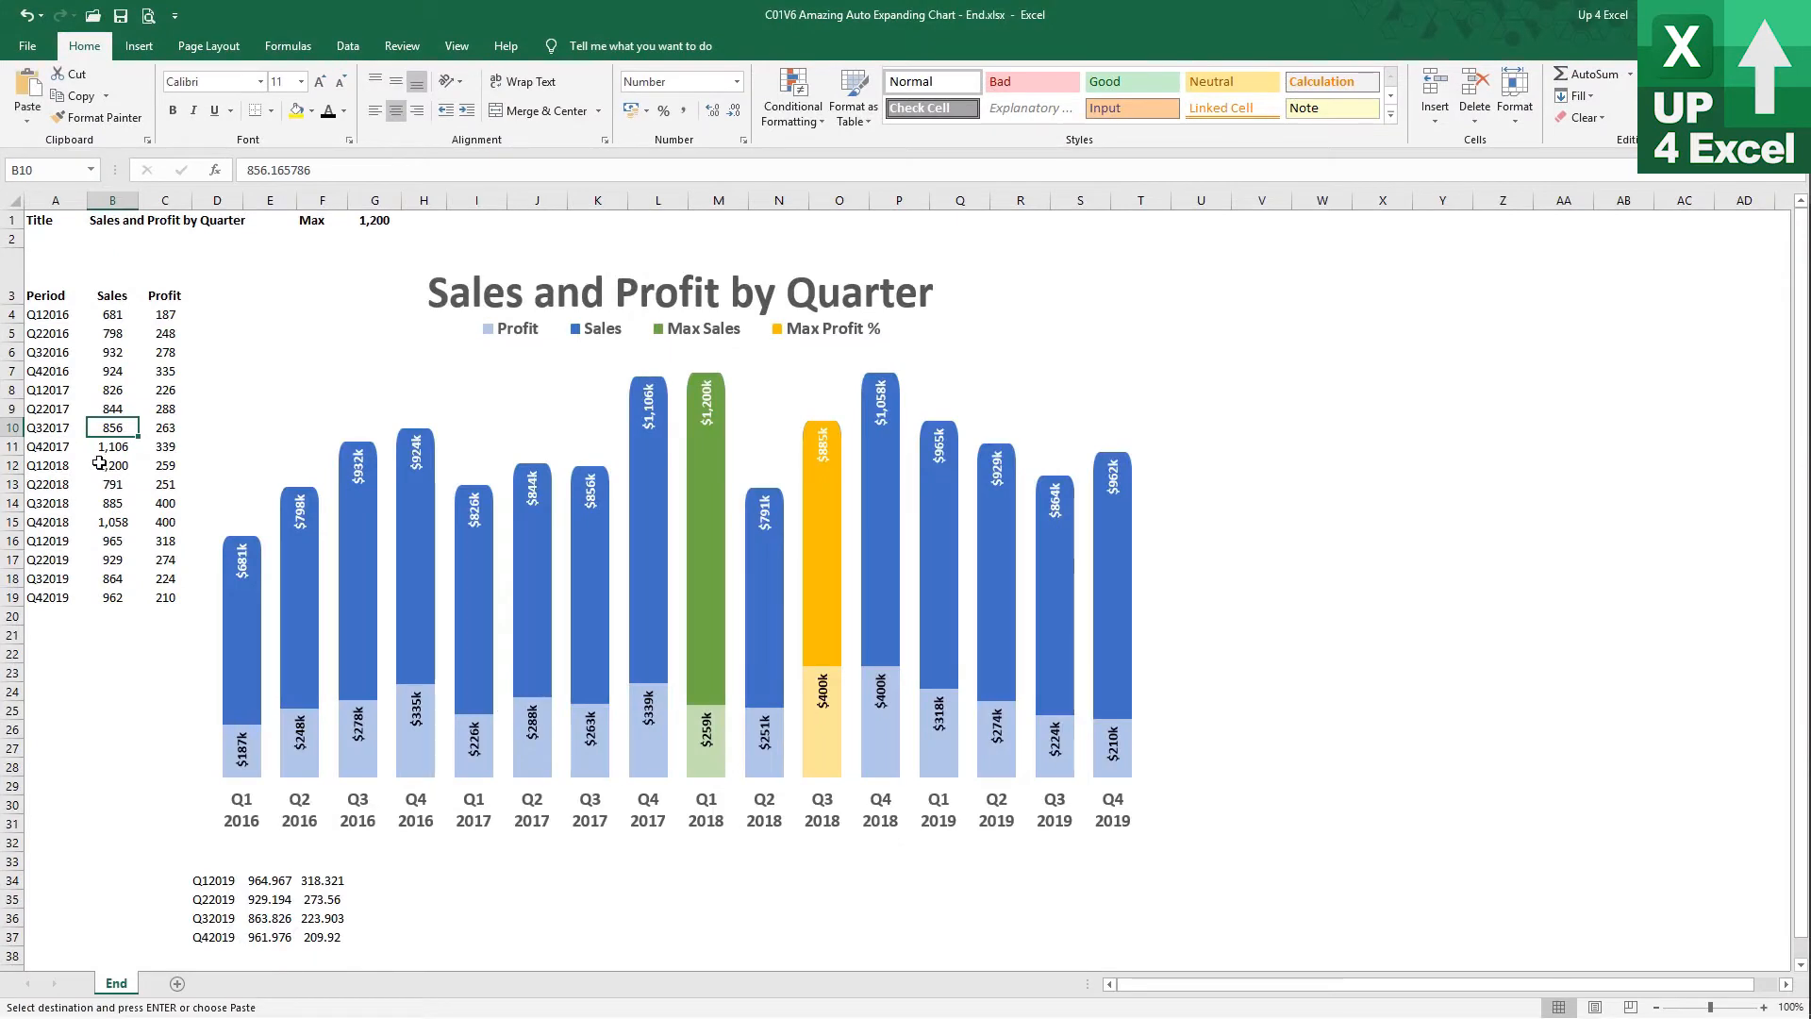
In the finished workbook, set the Q1 2018 sales in B12 to 925
{"action": "left_click", "coordinate": [105, 443]}
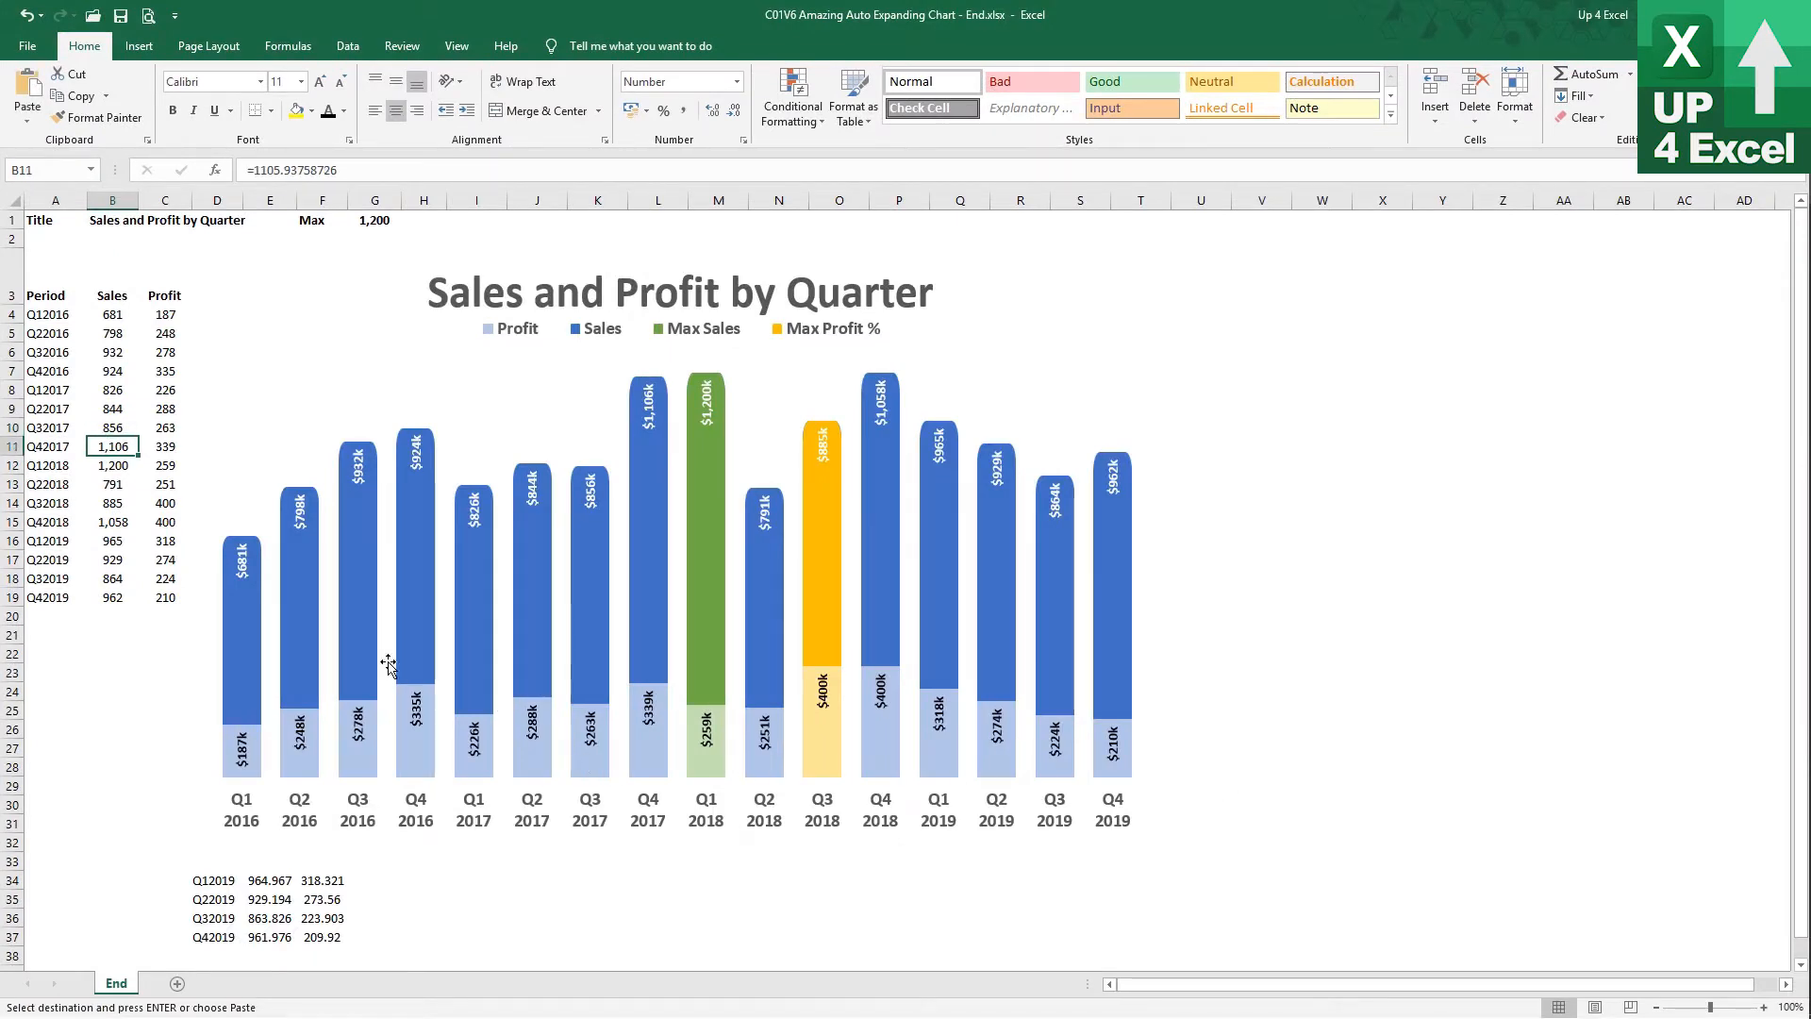
{"action": "left_click", "coordinate": [112, 462]}
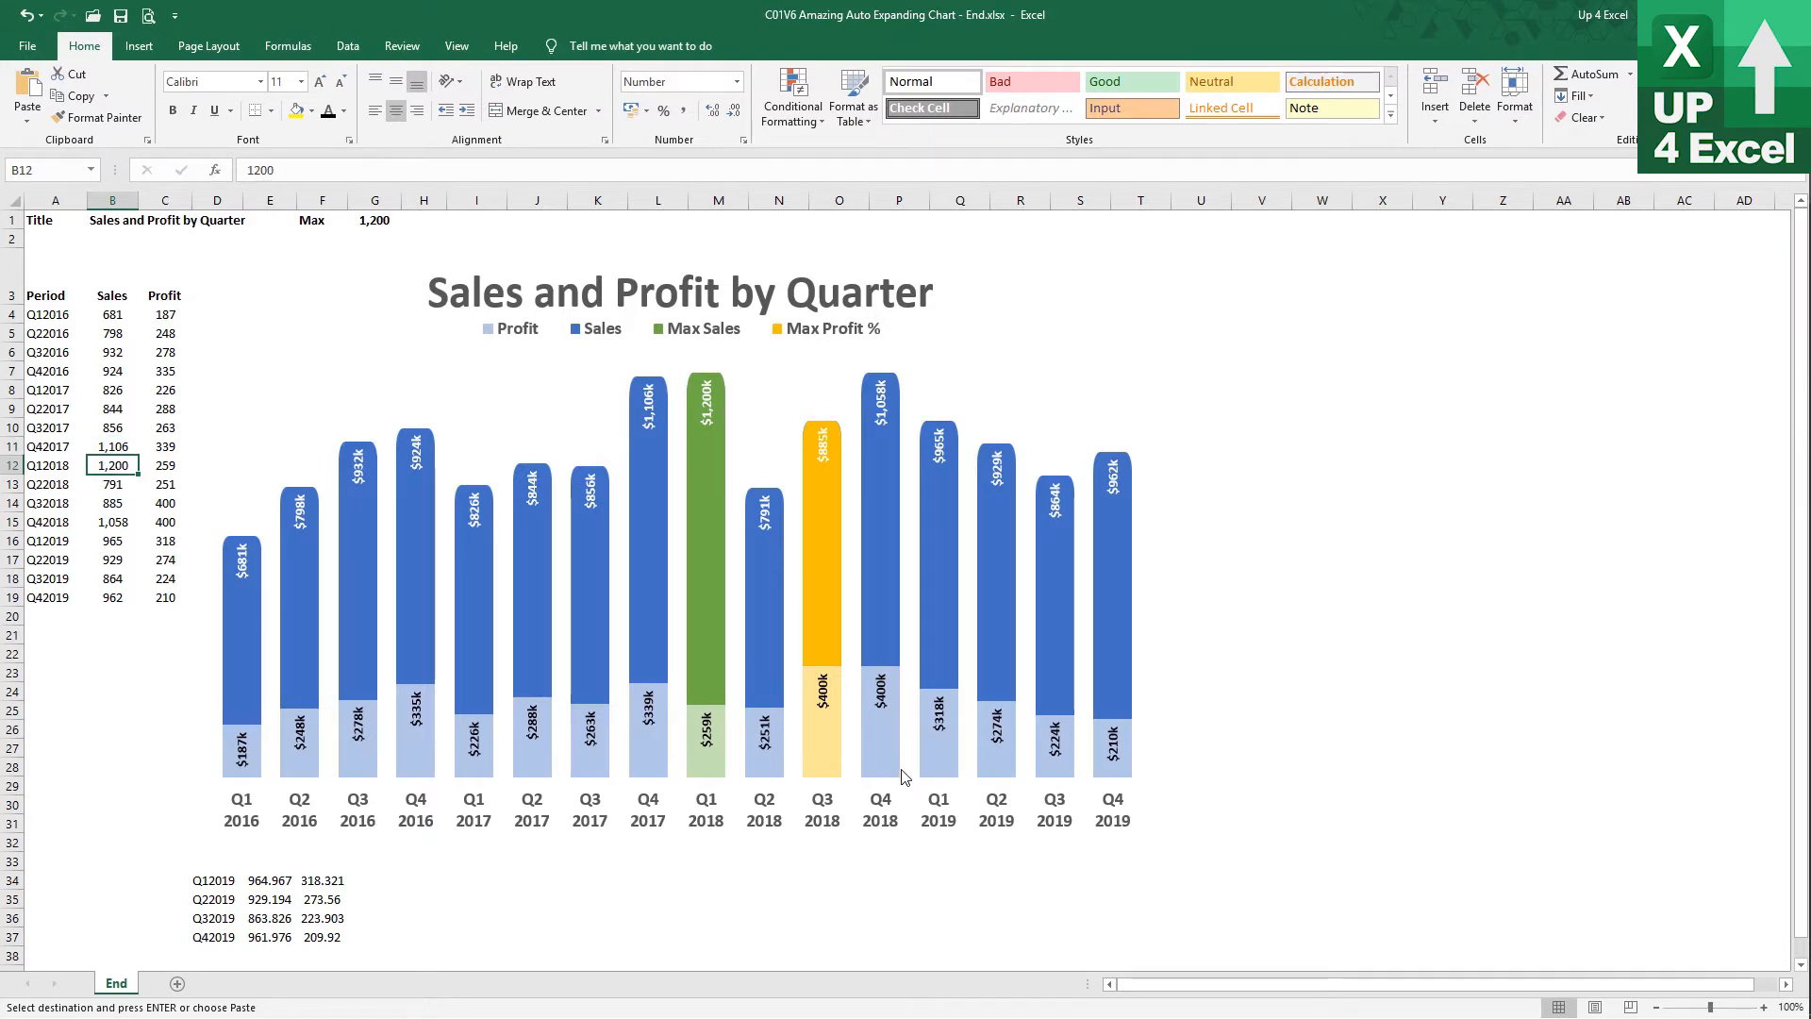
{"action": "type", "text": "925"}
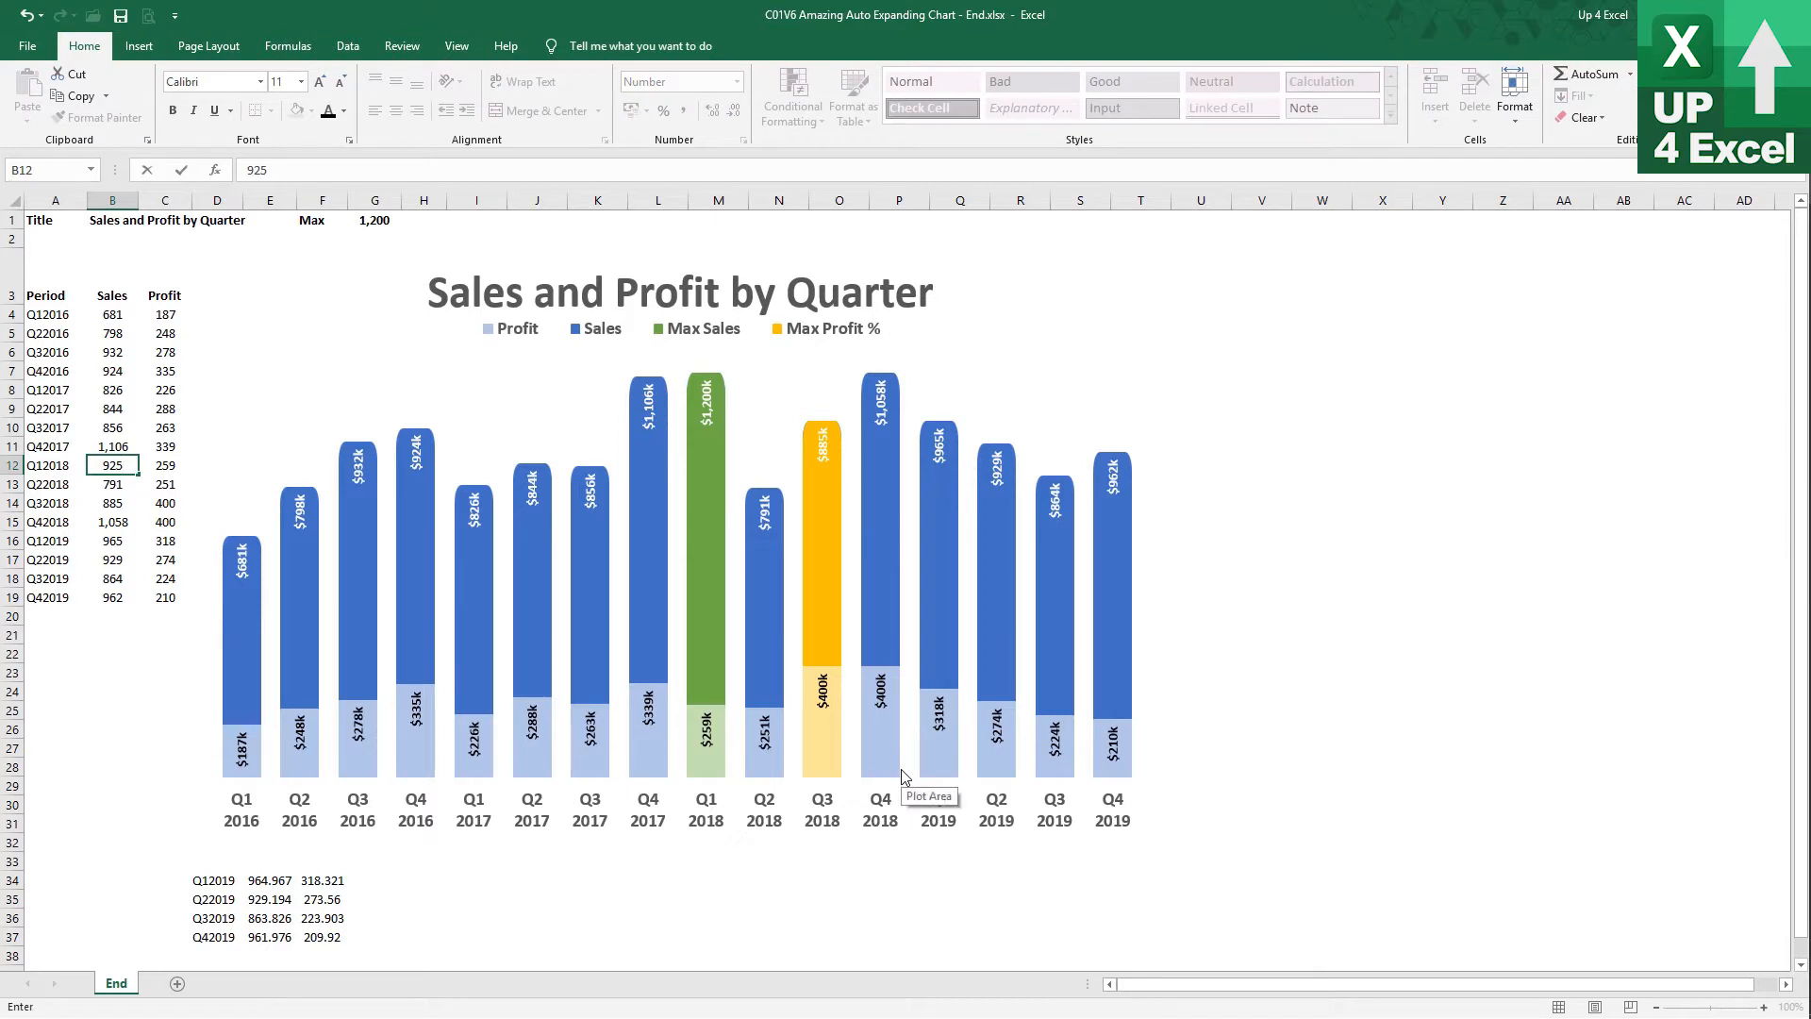
{"action": "key", "text": "Return"}
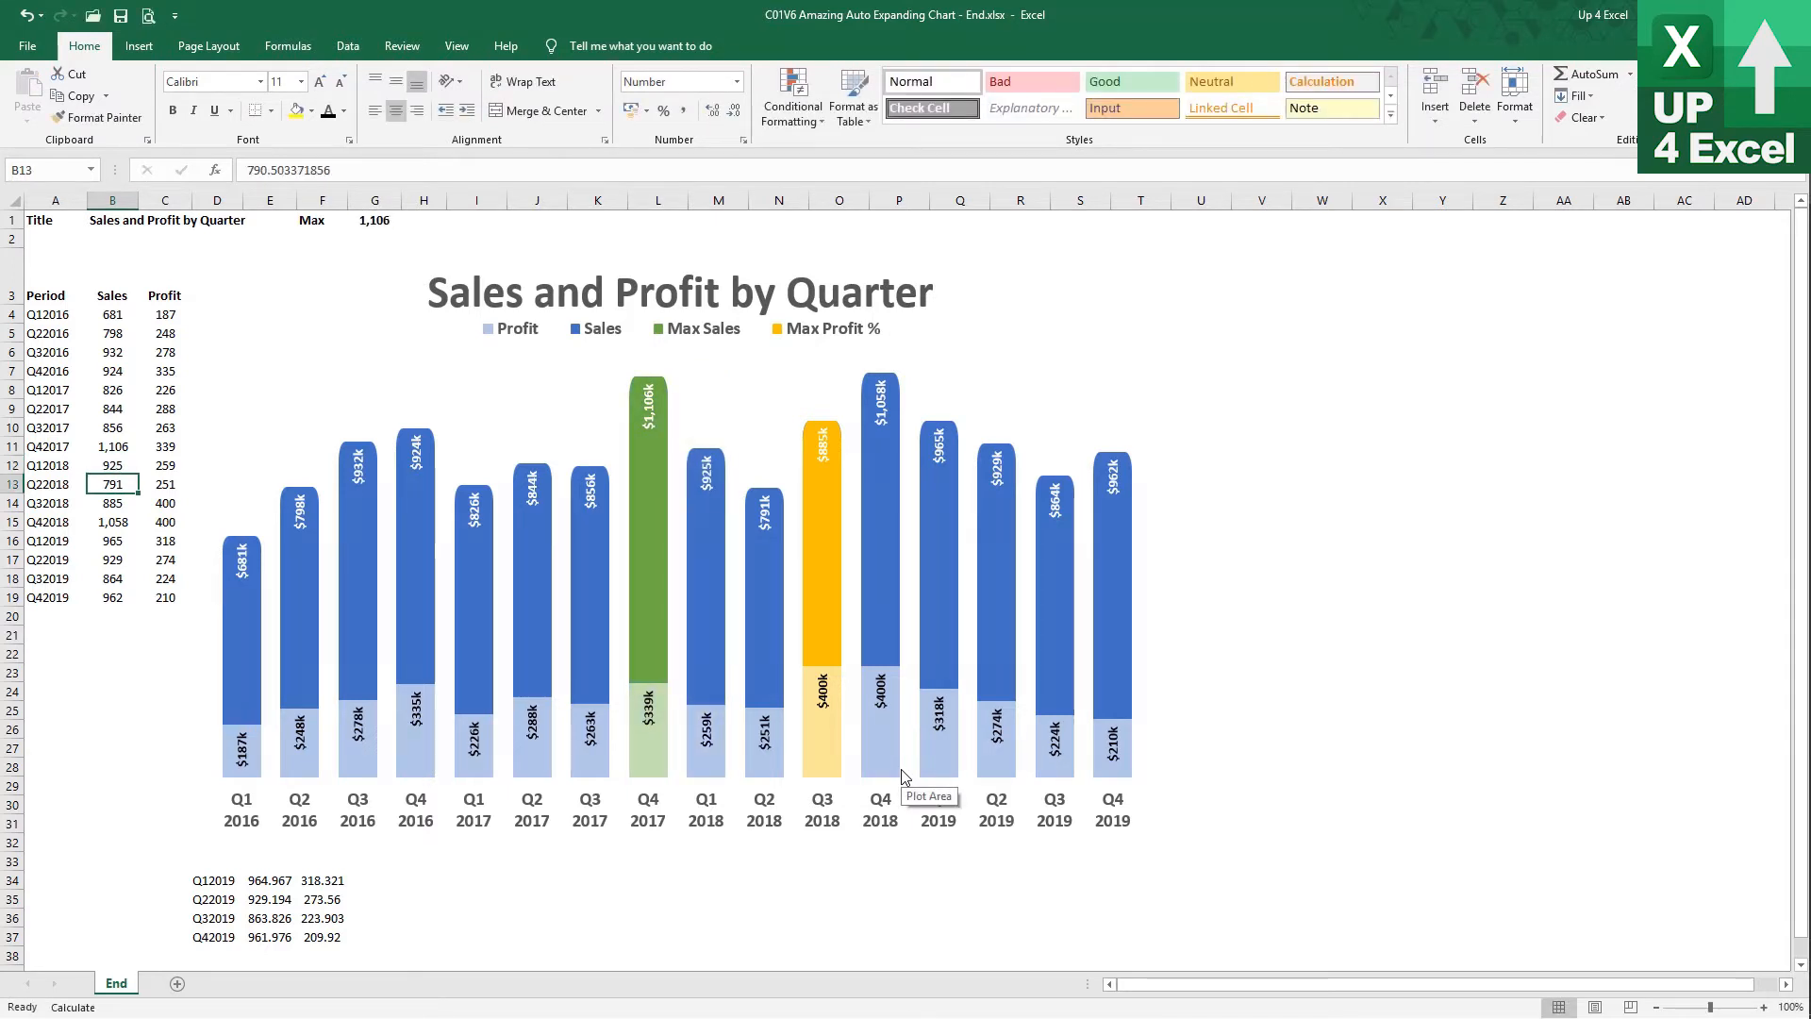
Set the Q2 2017 sales in B9 to 1,500
{"action": "key", "text": "Up"}
{"action": "key", "text": "Up"}
{"action": "key", "text": "Up"}
{"action": "key", "text": "Up"}
{"action": "type", "text": "1,5"}
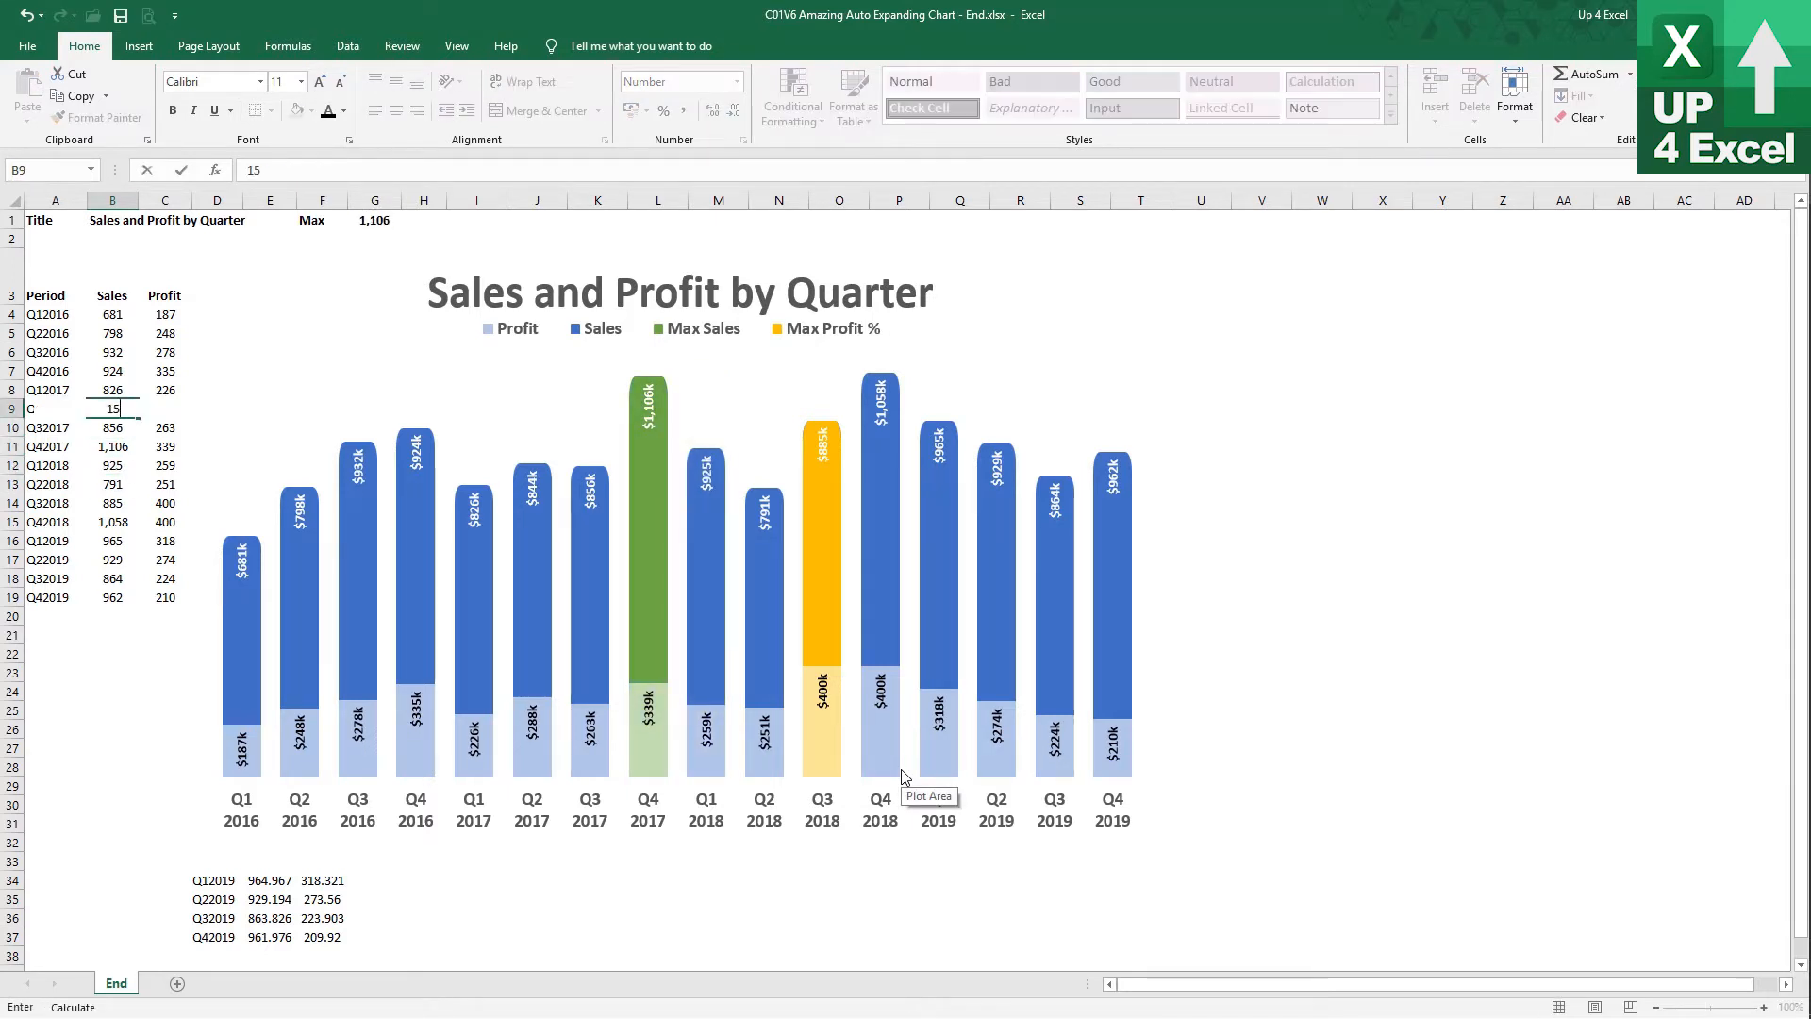
{"action": "type", "text": "00"}
{"action": "key", "text": "Return"}
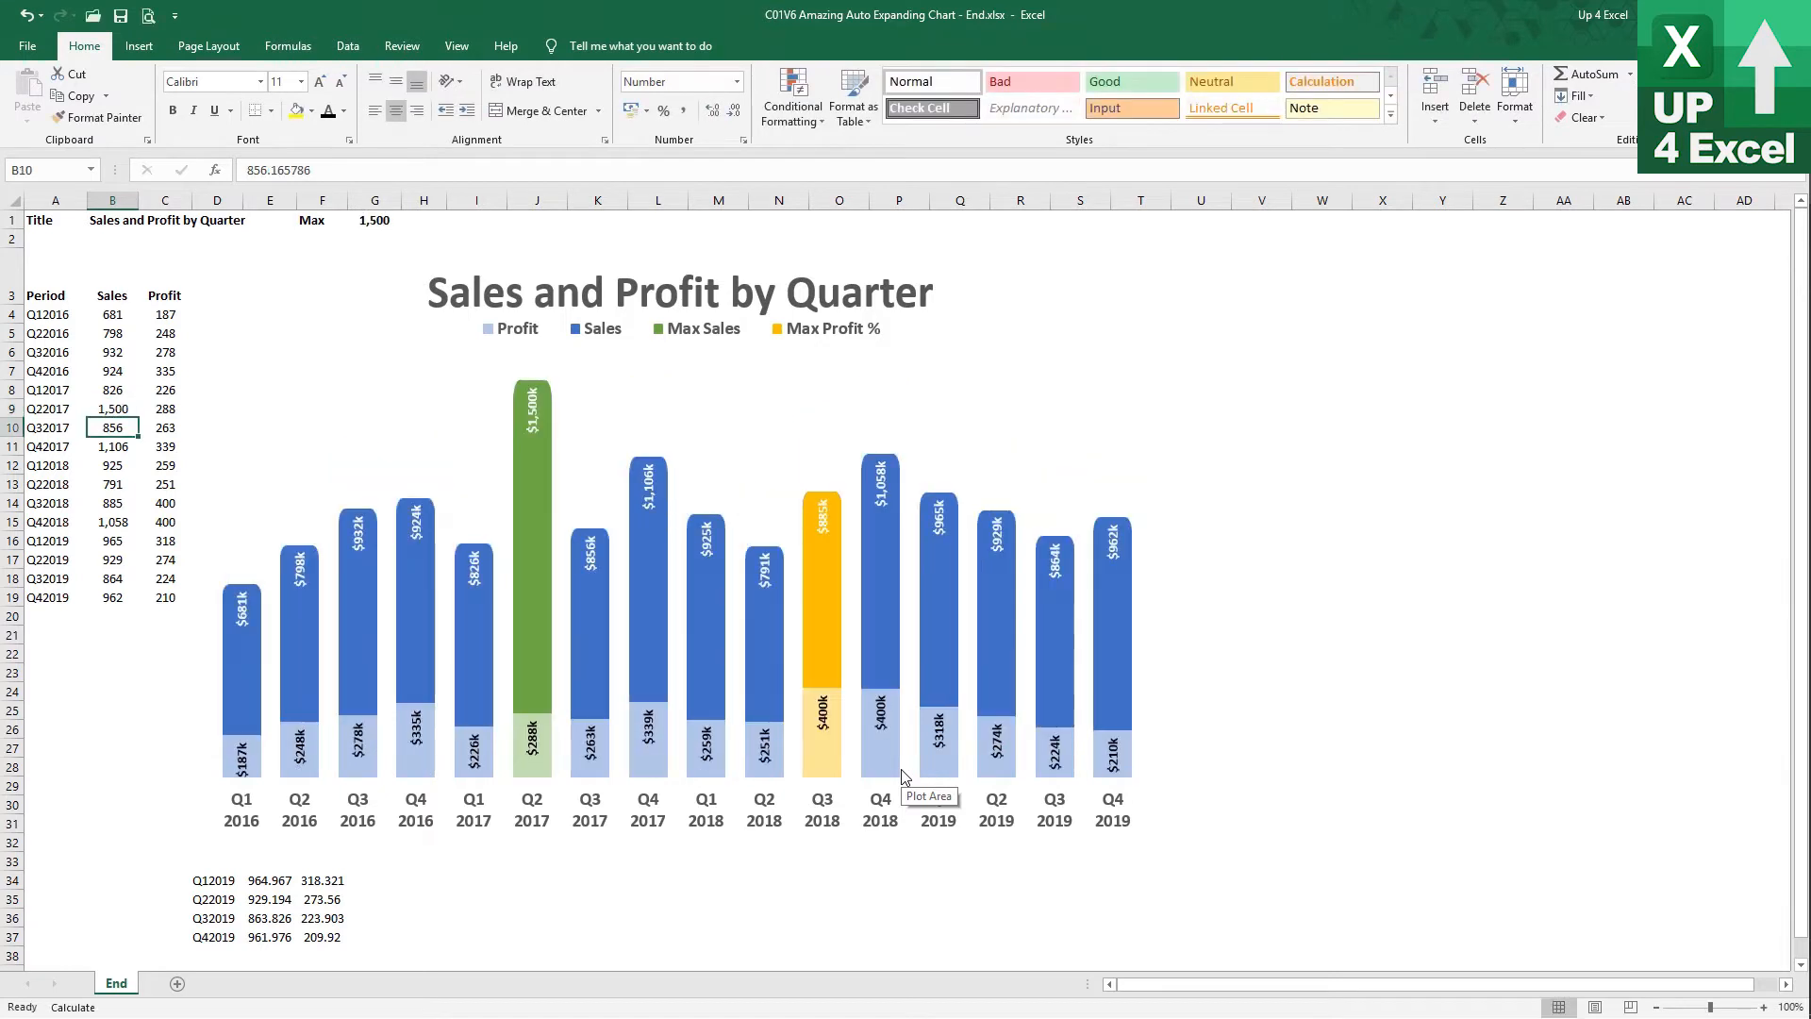
Set the Q3 2017 profit in C10 to 400
{"action": "key", "text": "Right"}
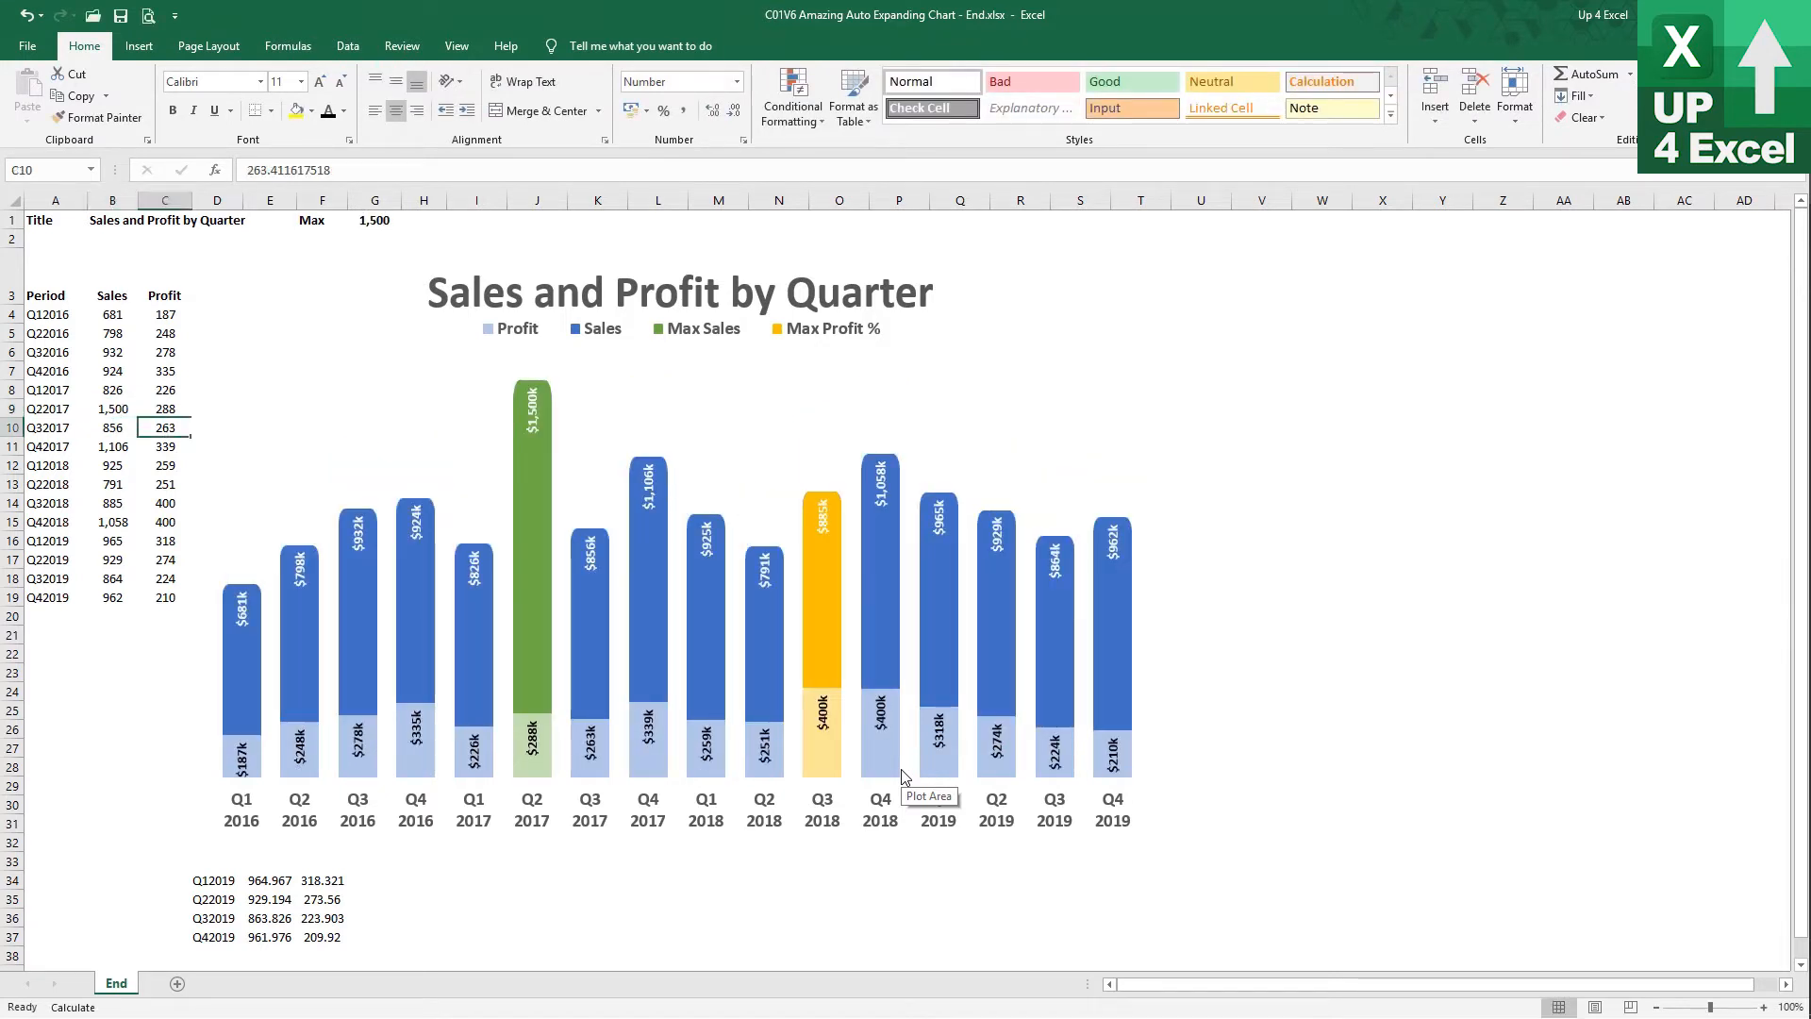
{"action": "type", "text": "400"}
{"action": "key", "text": "Return"}
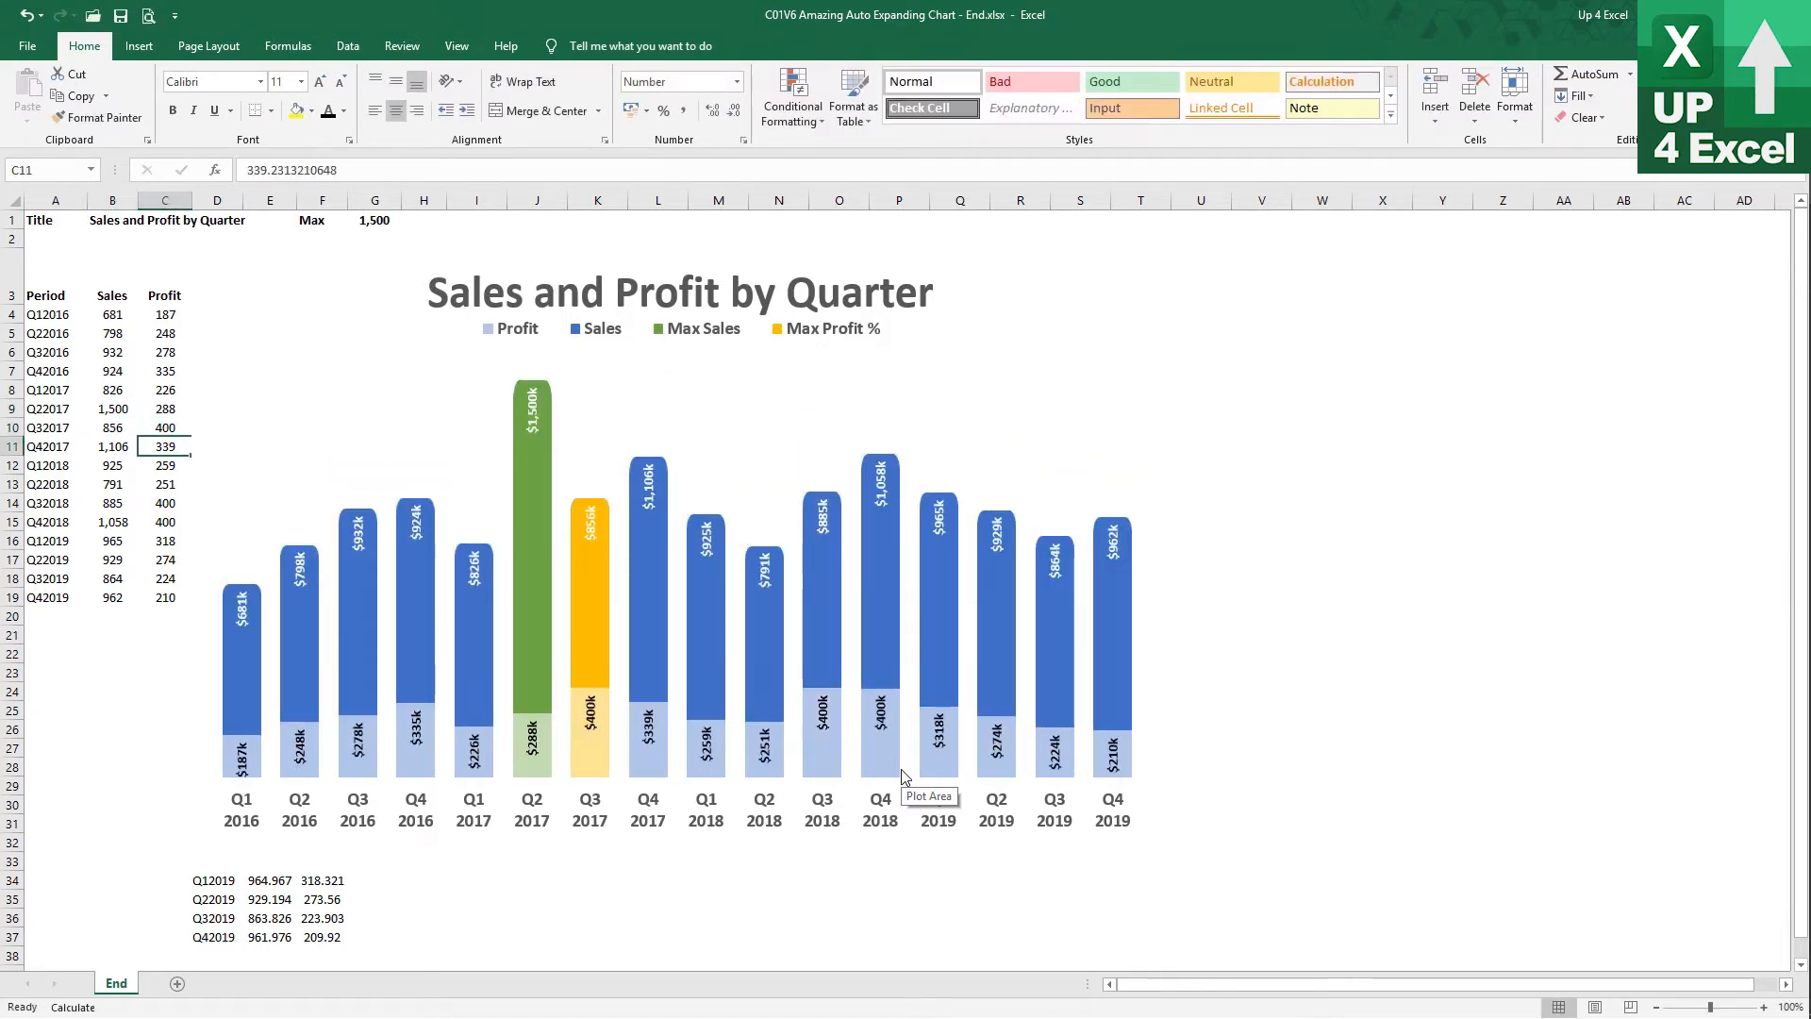
{"action": "key", "text": "Up"}
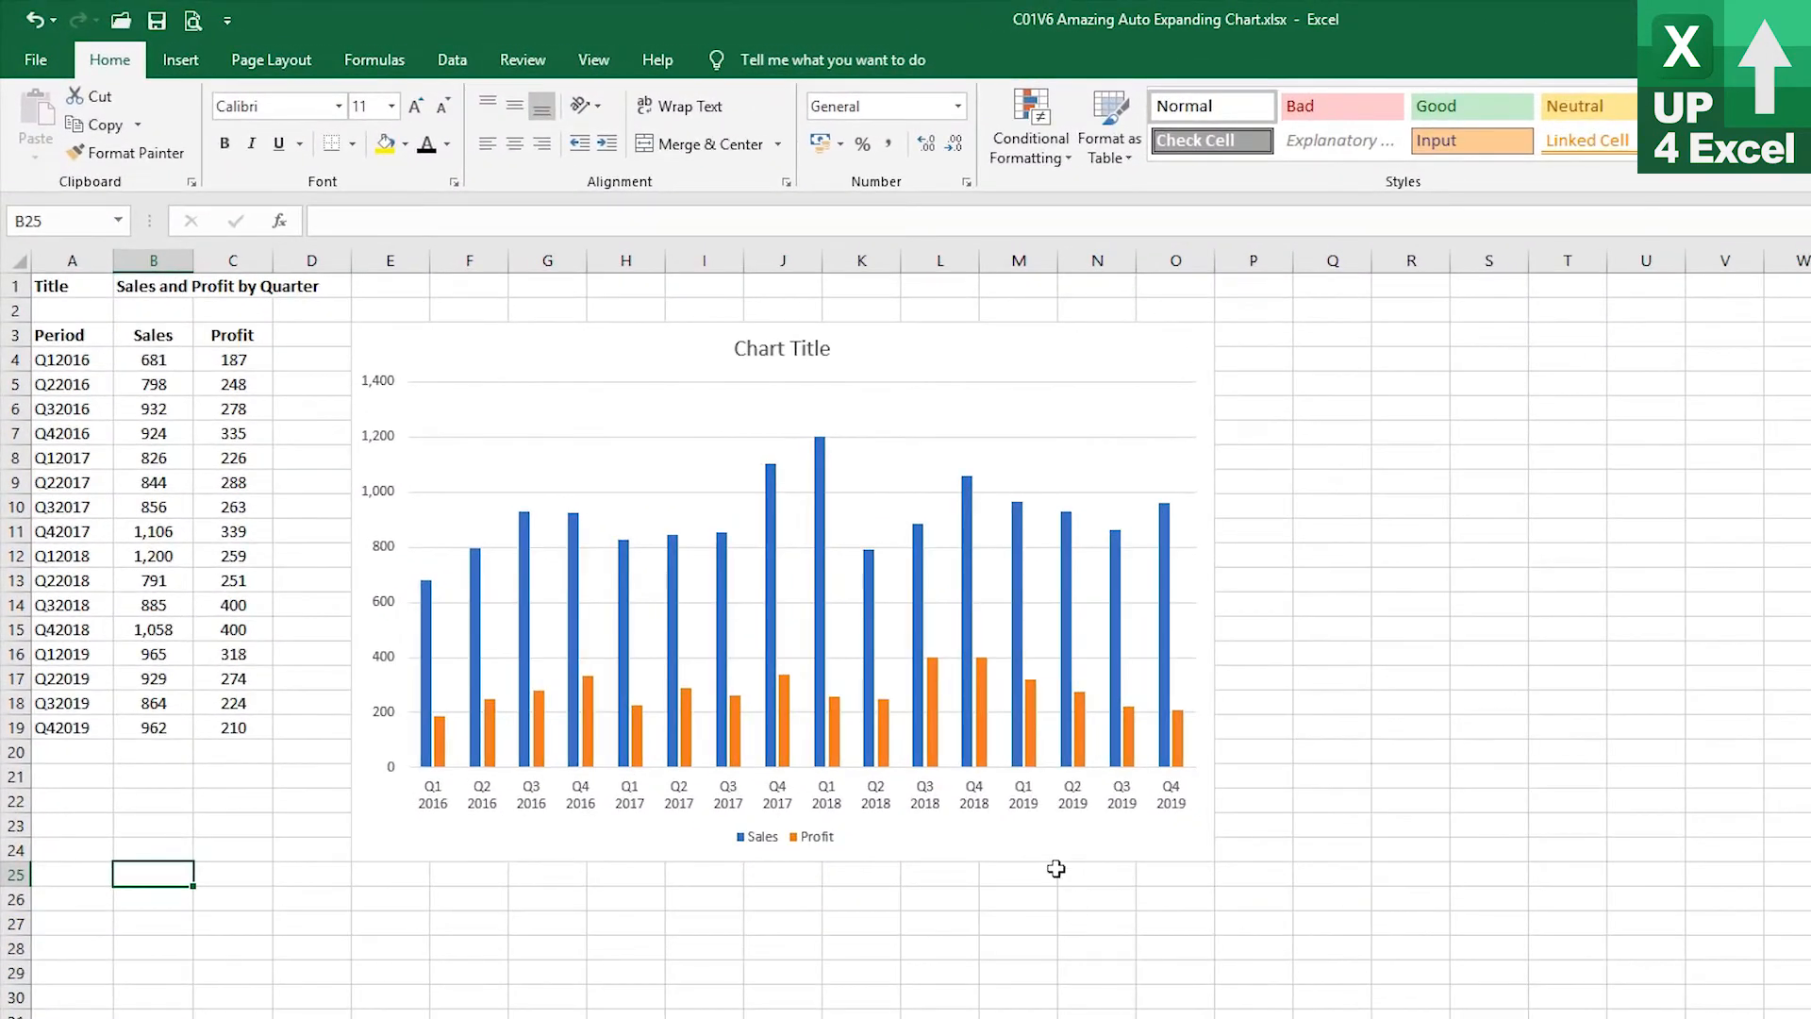
Change the Sales and Profit chart's type to the saved custom chart template
{"action": "left_click", "coordinate": [543, 308]}
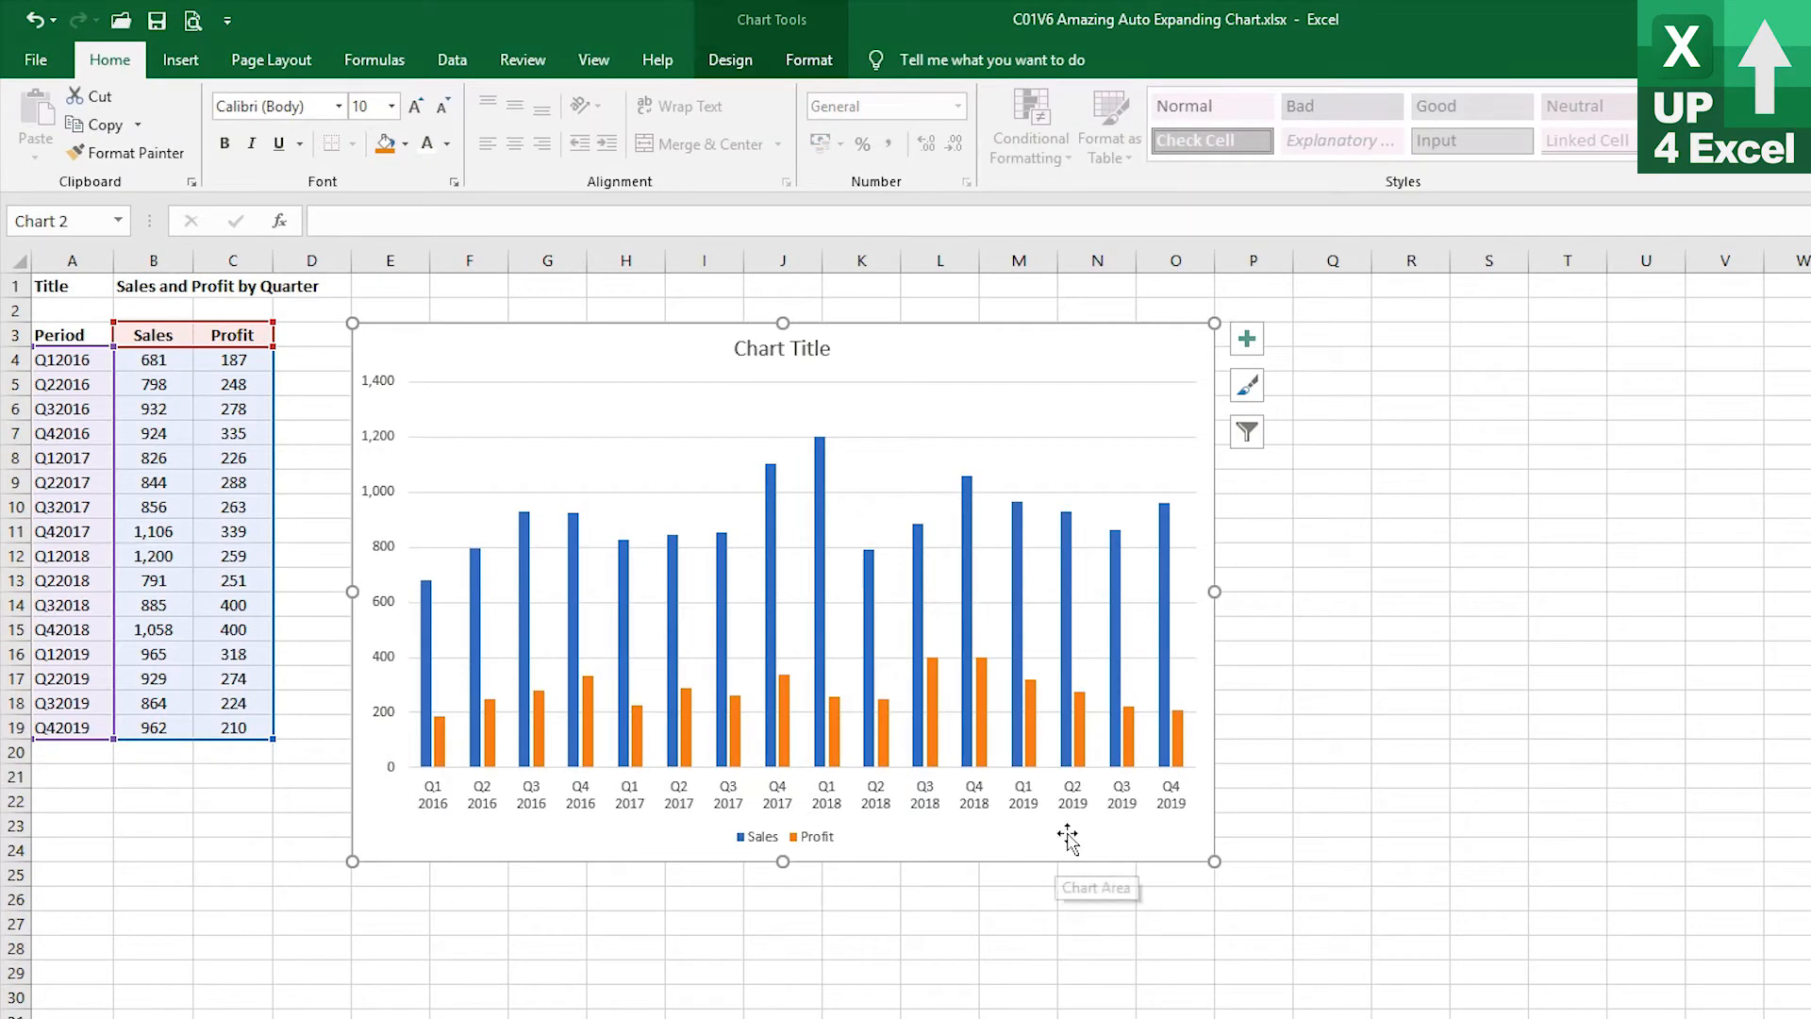
{"action": "mouse_move", "coordinate": [1111, 564]}
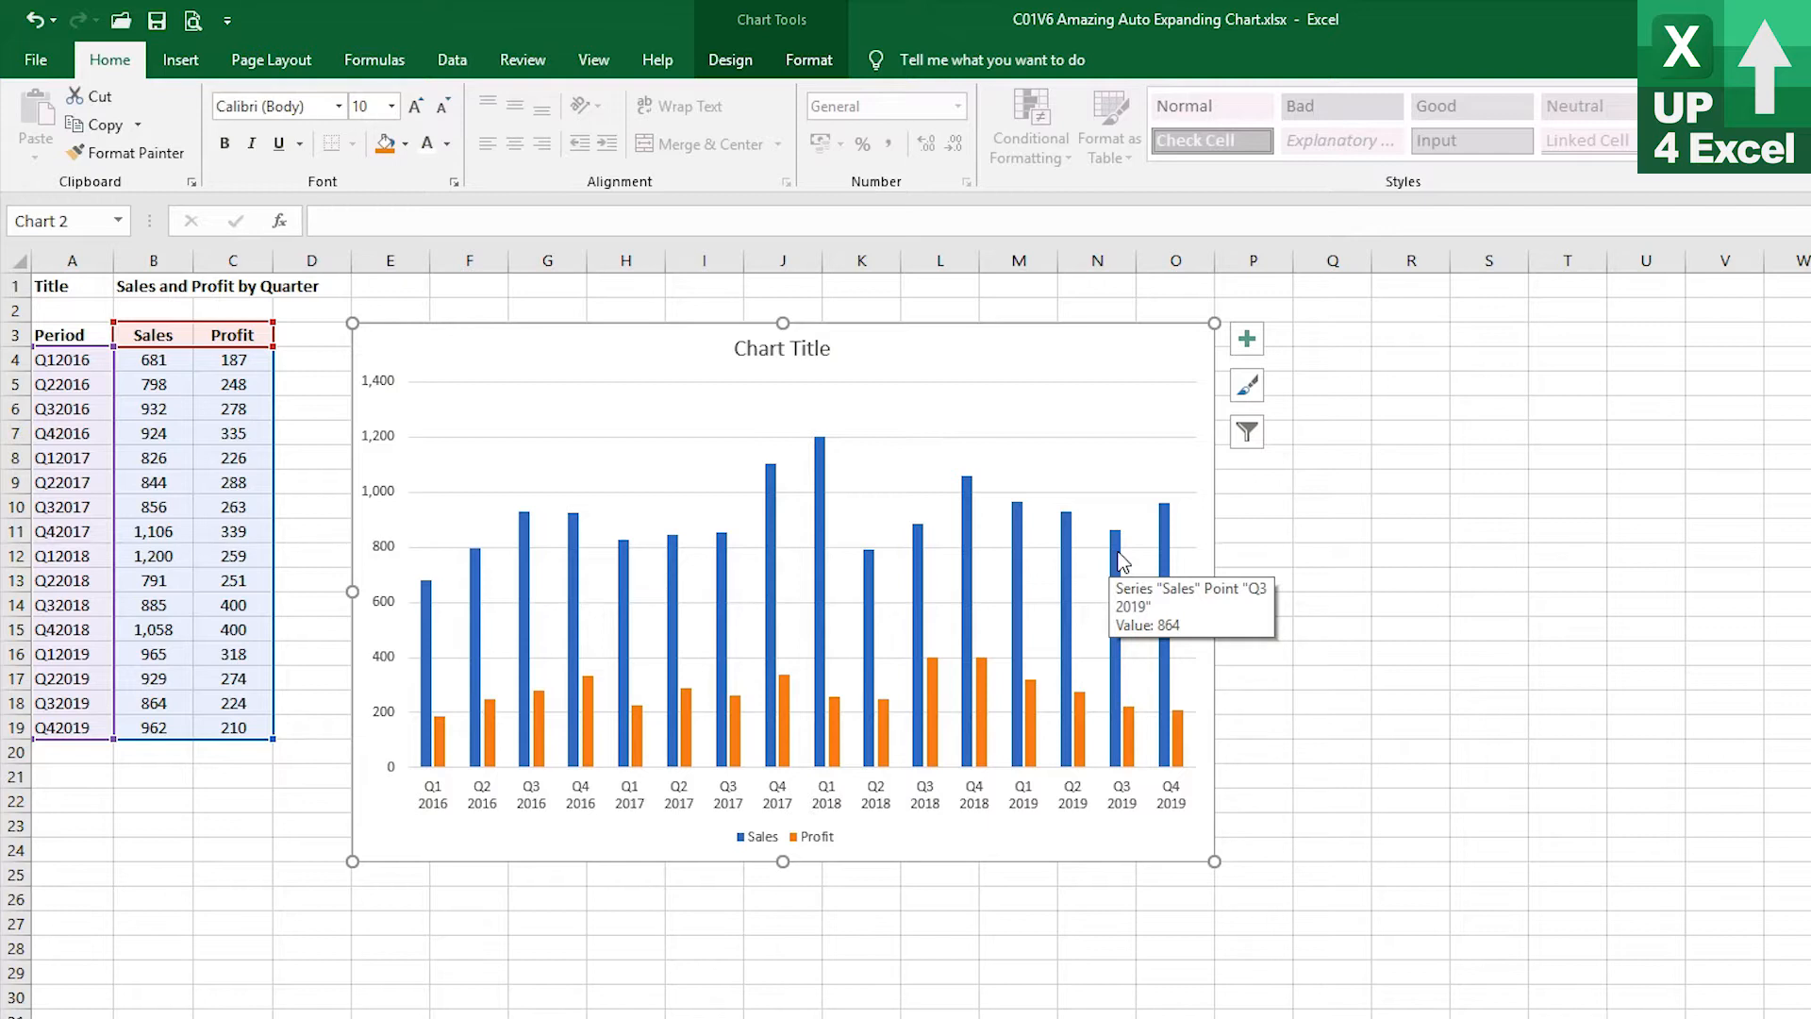
{"action": "left_click", "coordinate": [770, 62]}
{"action": "left_click", "coordinate": [748, 62]}
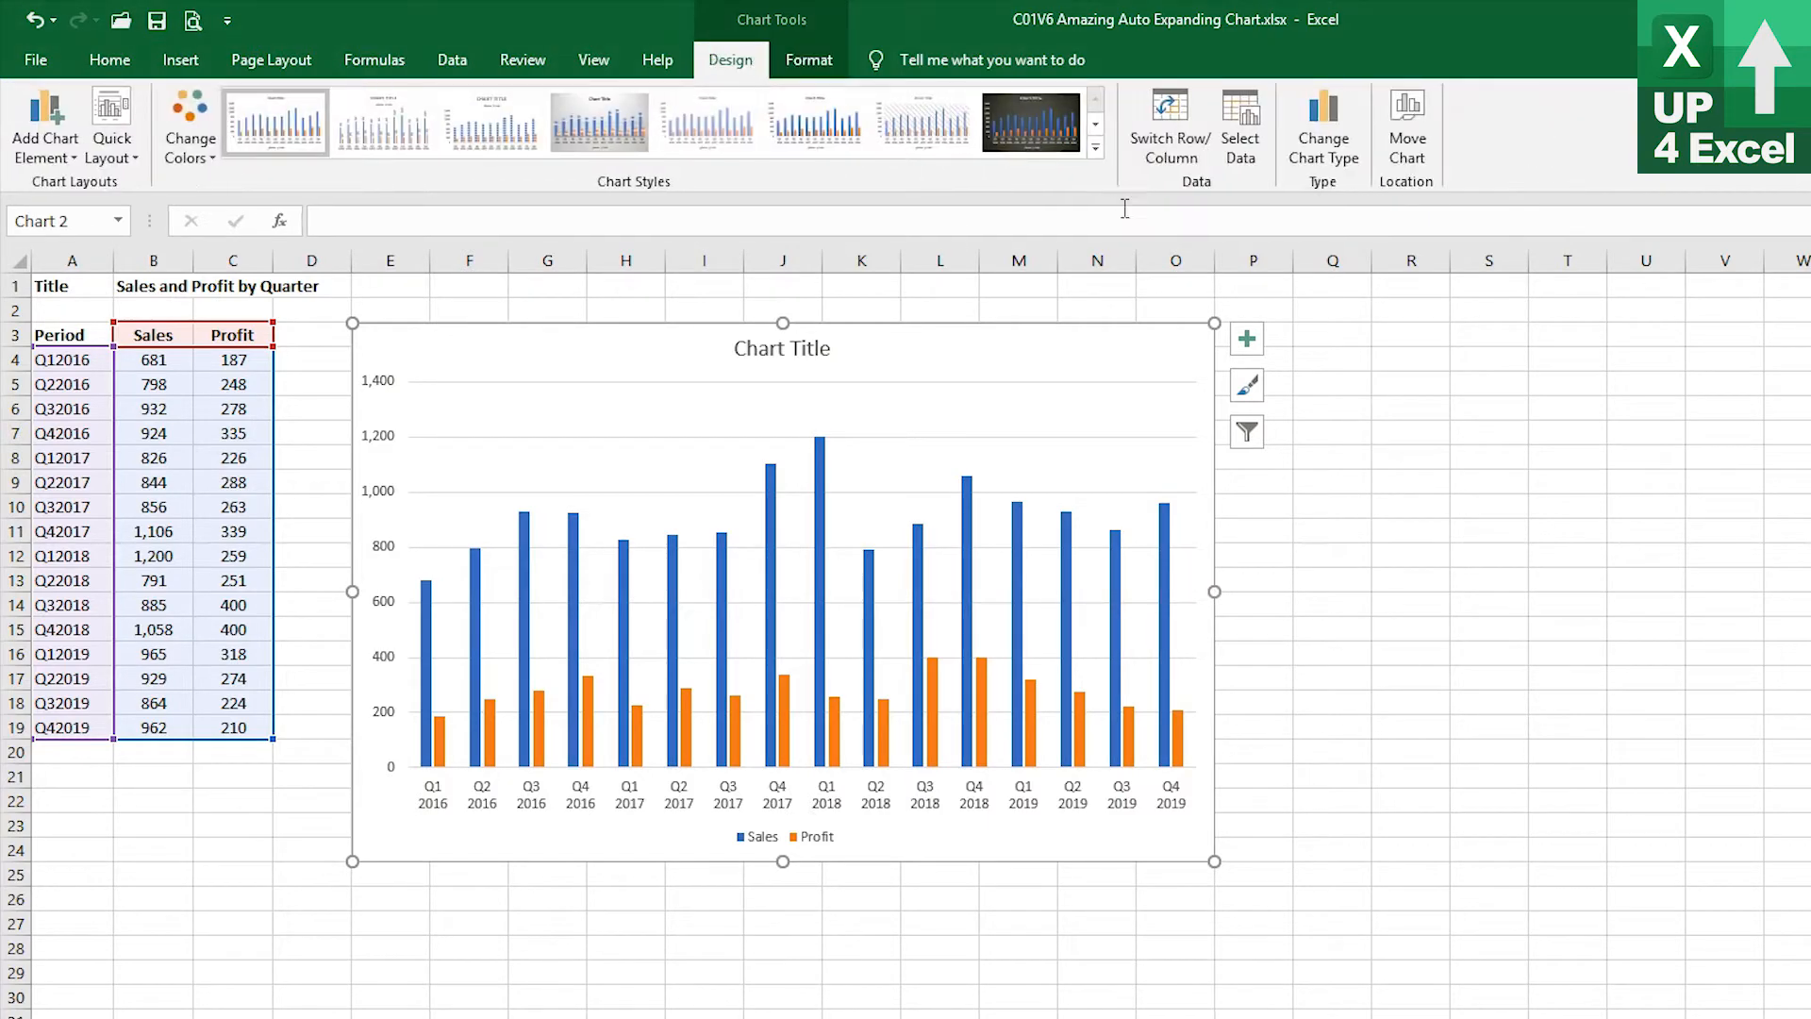
{"action": "left_click", "coordinate": [1323, 122]}
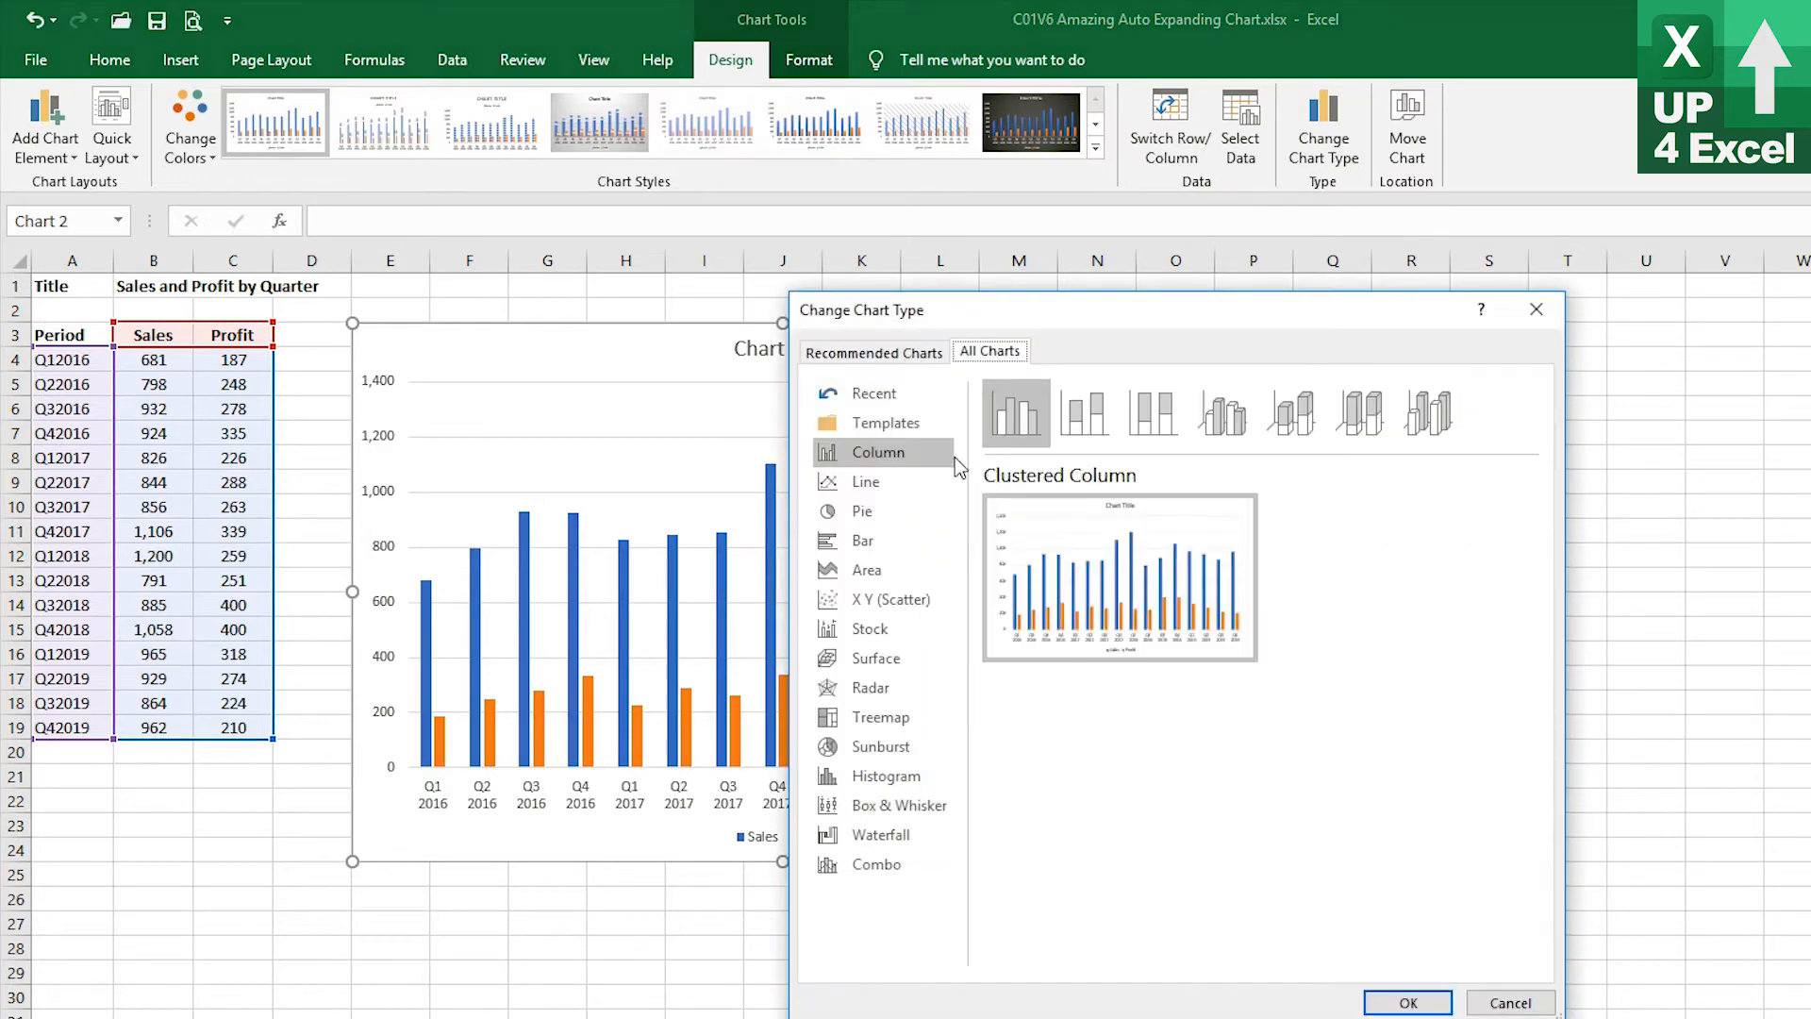
{"action": "left_click", "coordinate": [856, 422]}
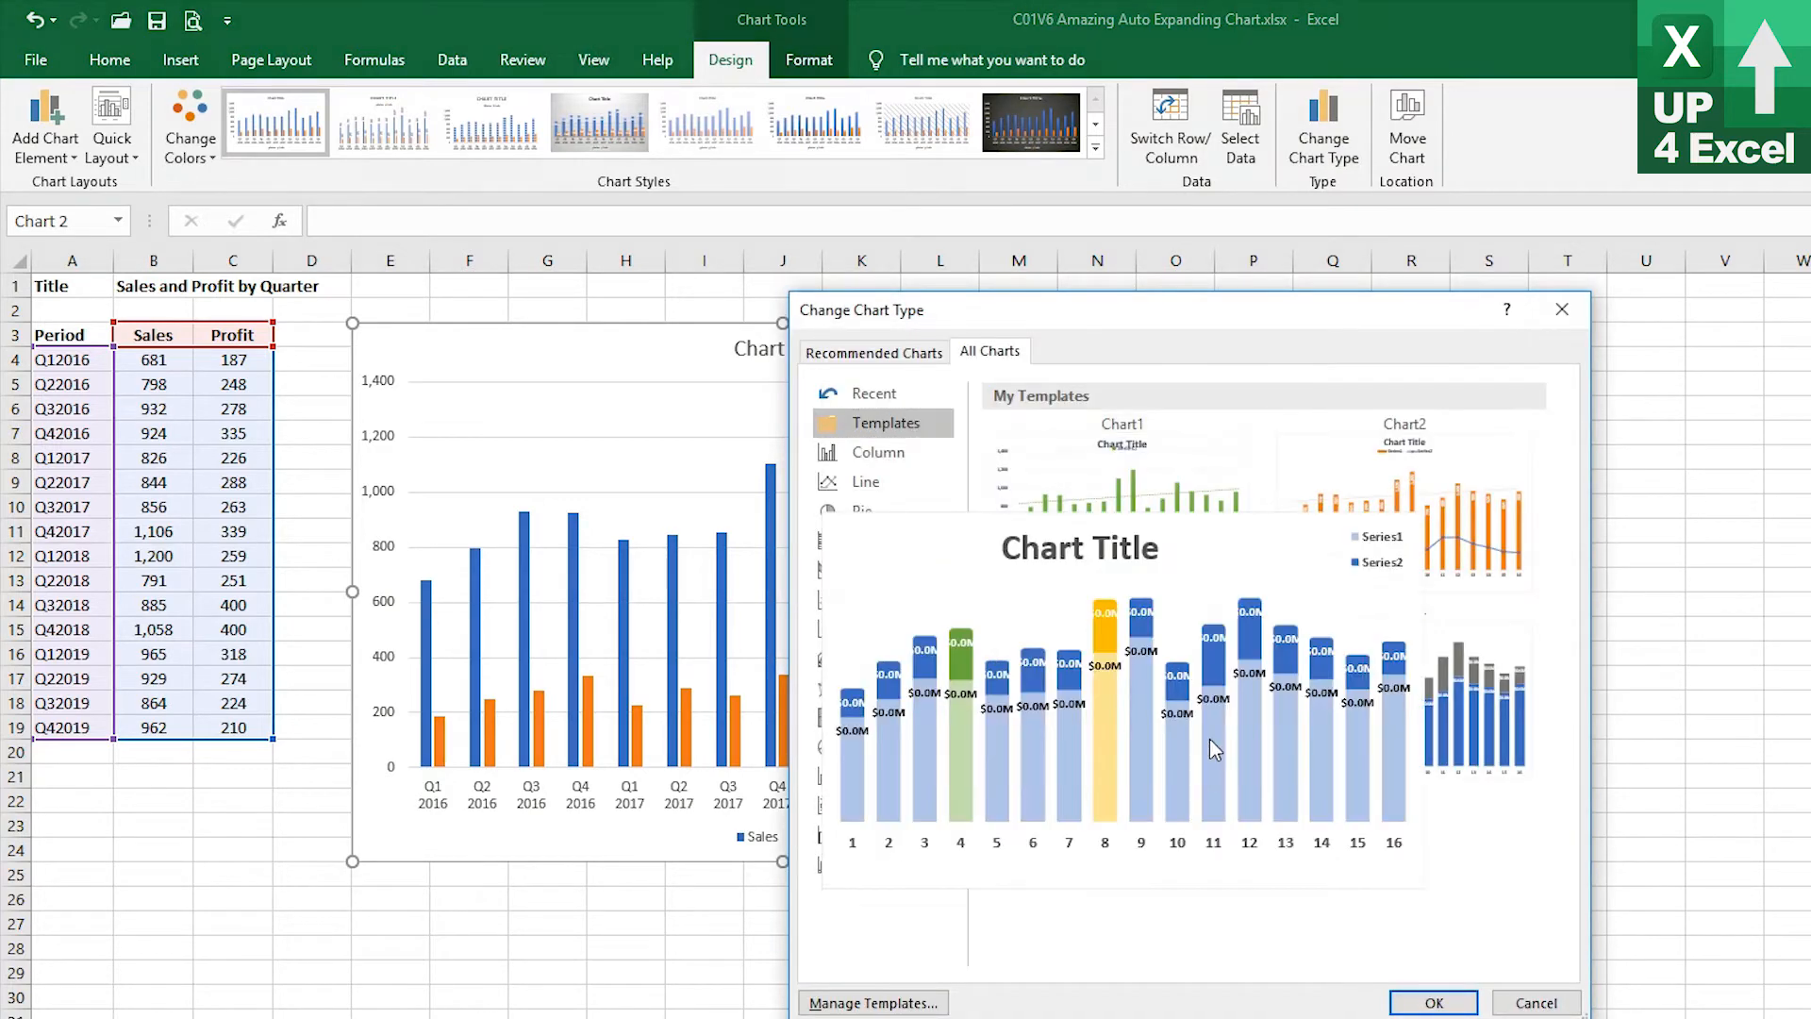
{"action": "left_click", "coordinate": [1209, 738]}
{"action": "left_click", "coordinate": [1434, 1002]}
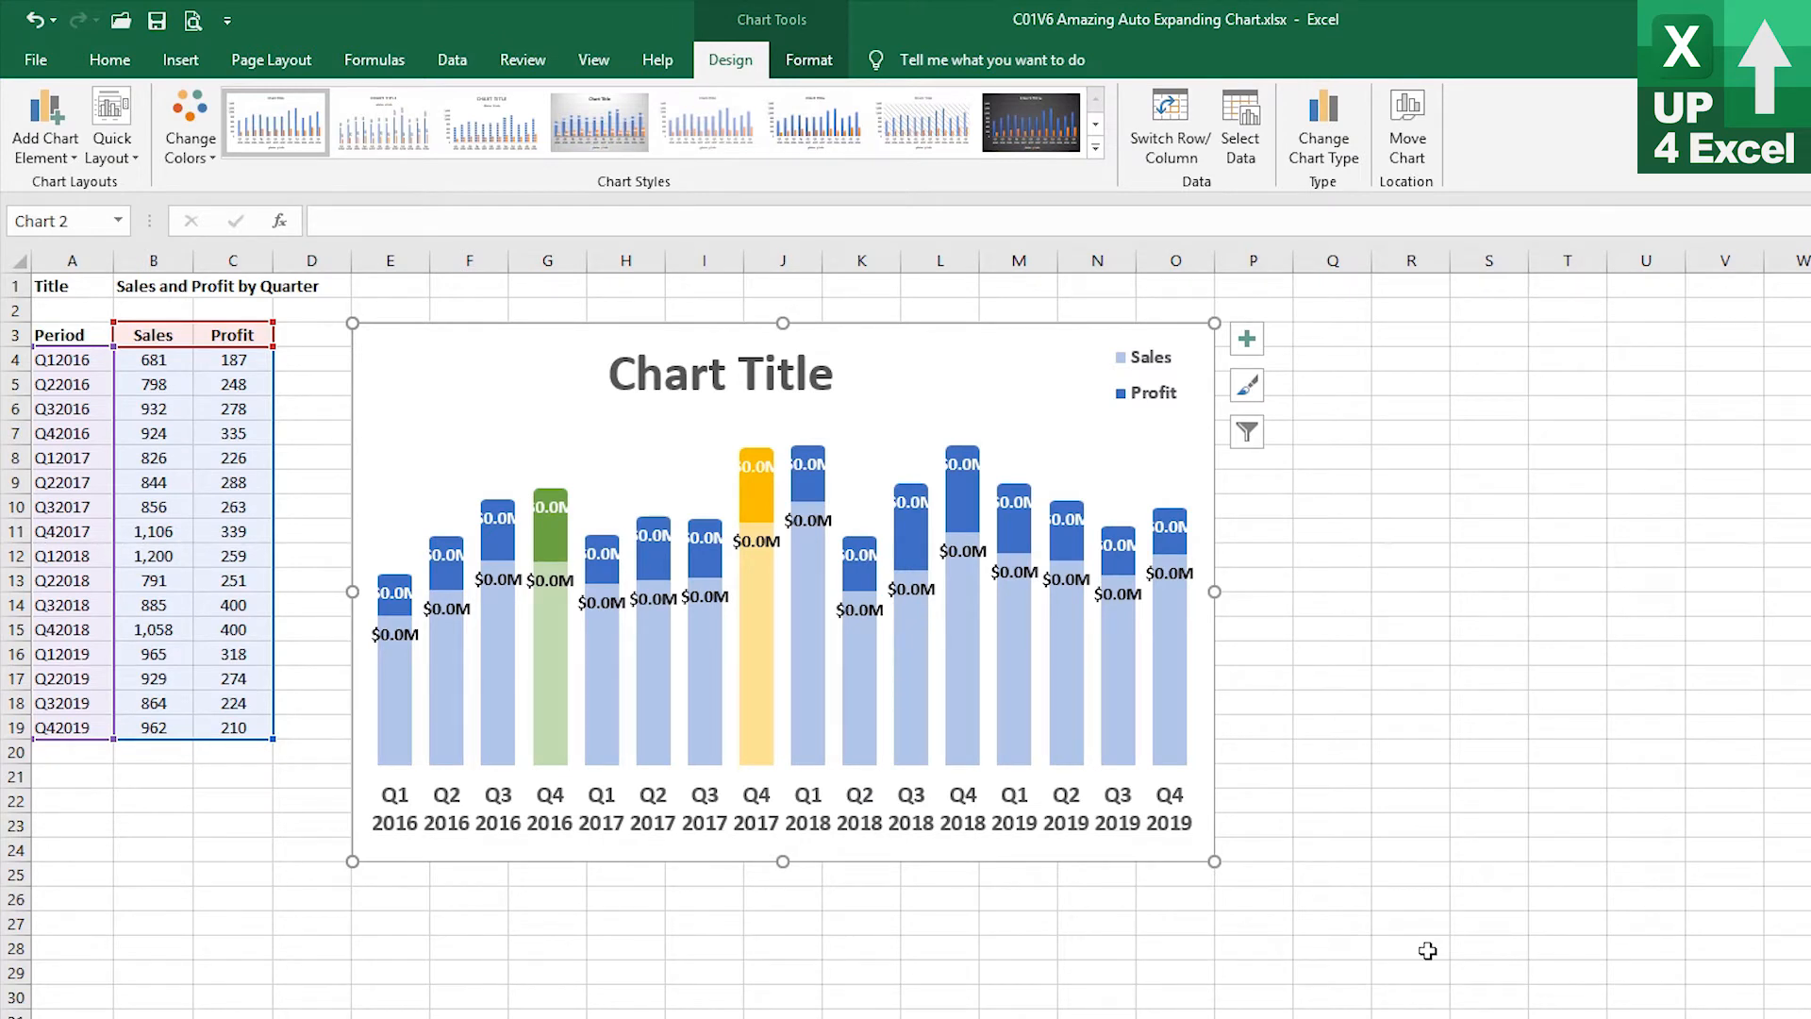
Link the chart title to cell B1 so it reads Sales and Profit by Quarter
{"action": "mouse_move", "coordinate": [1134, 701]}
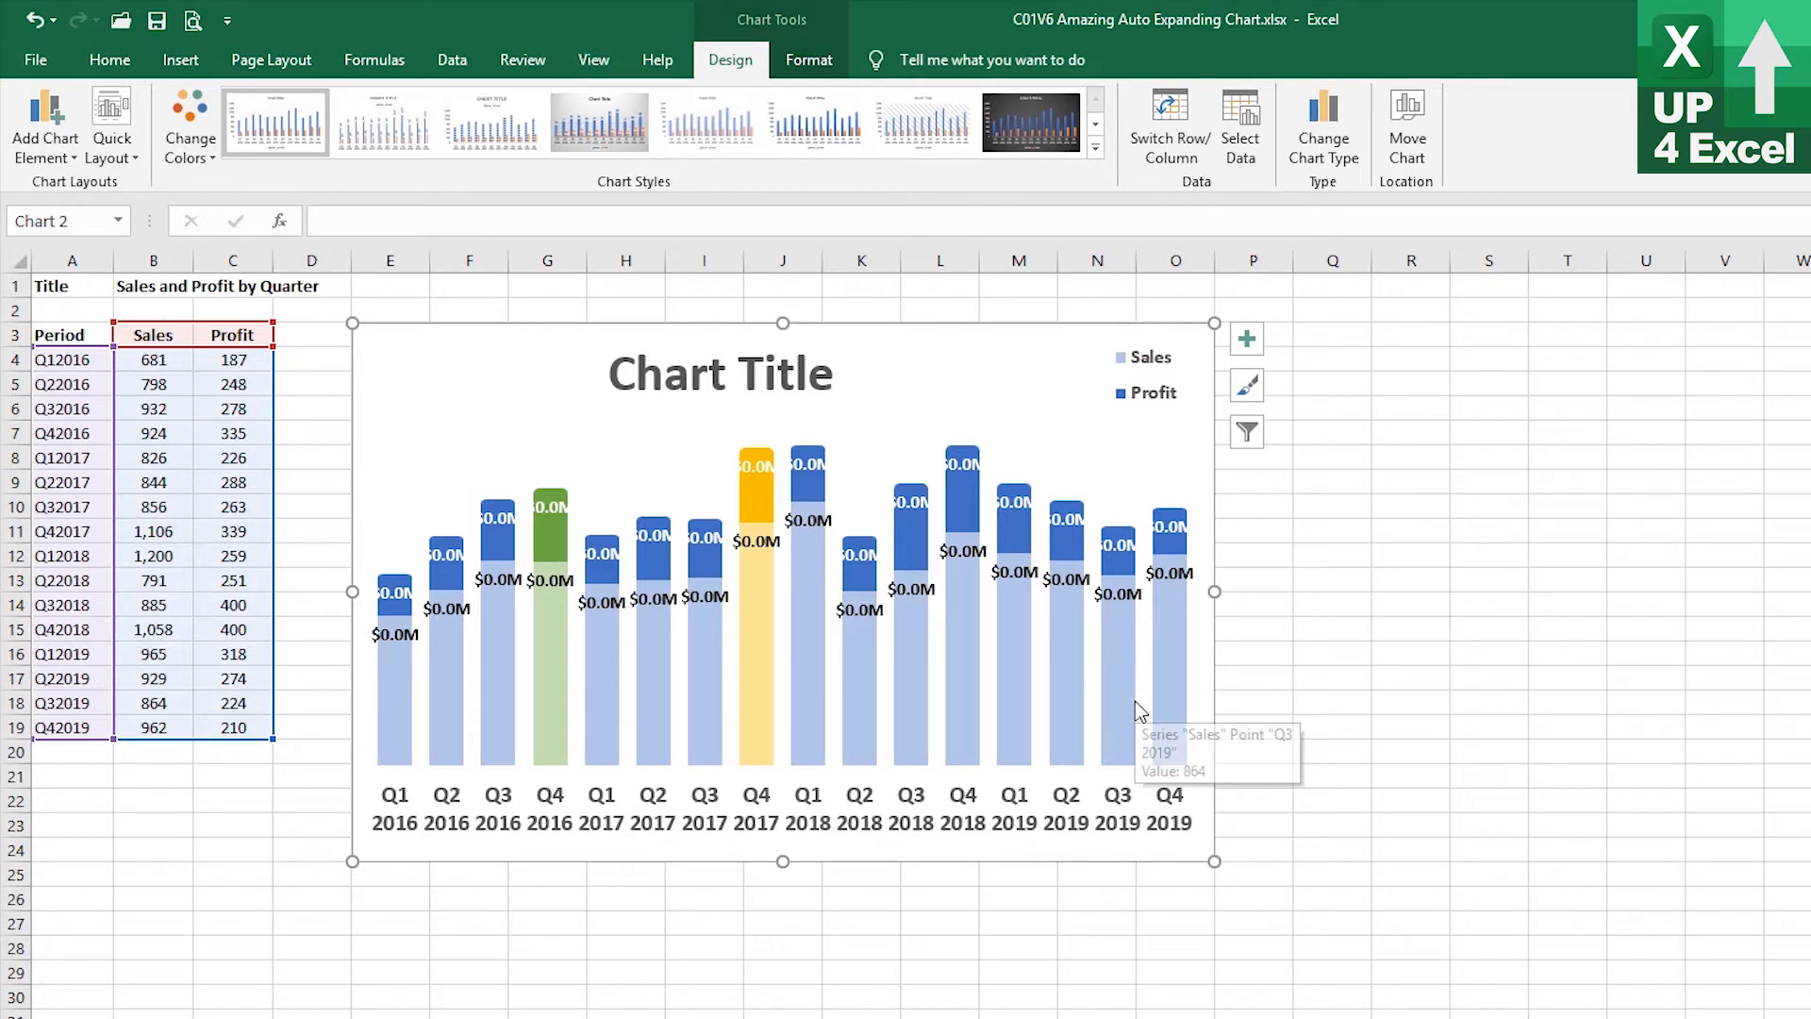
{"action": "left_click", "coordinate": [754, 377]}
{"action": "left_click", "coordinate": [762, 375]}
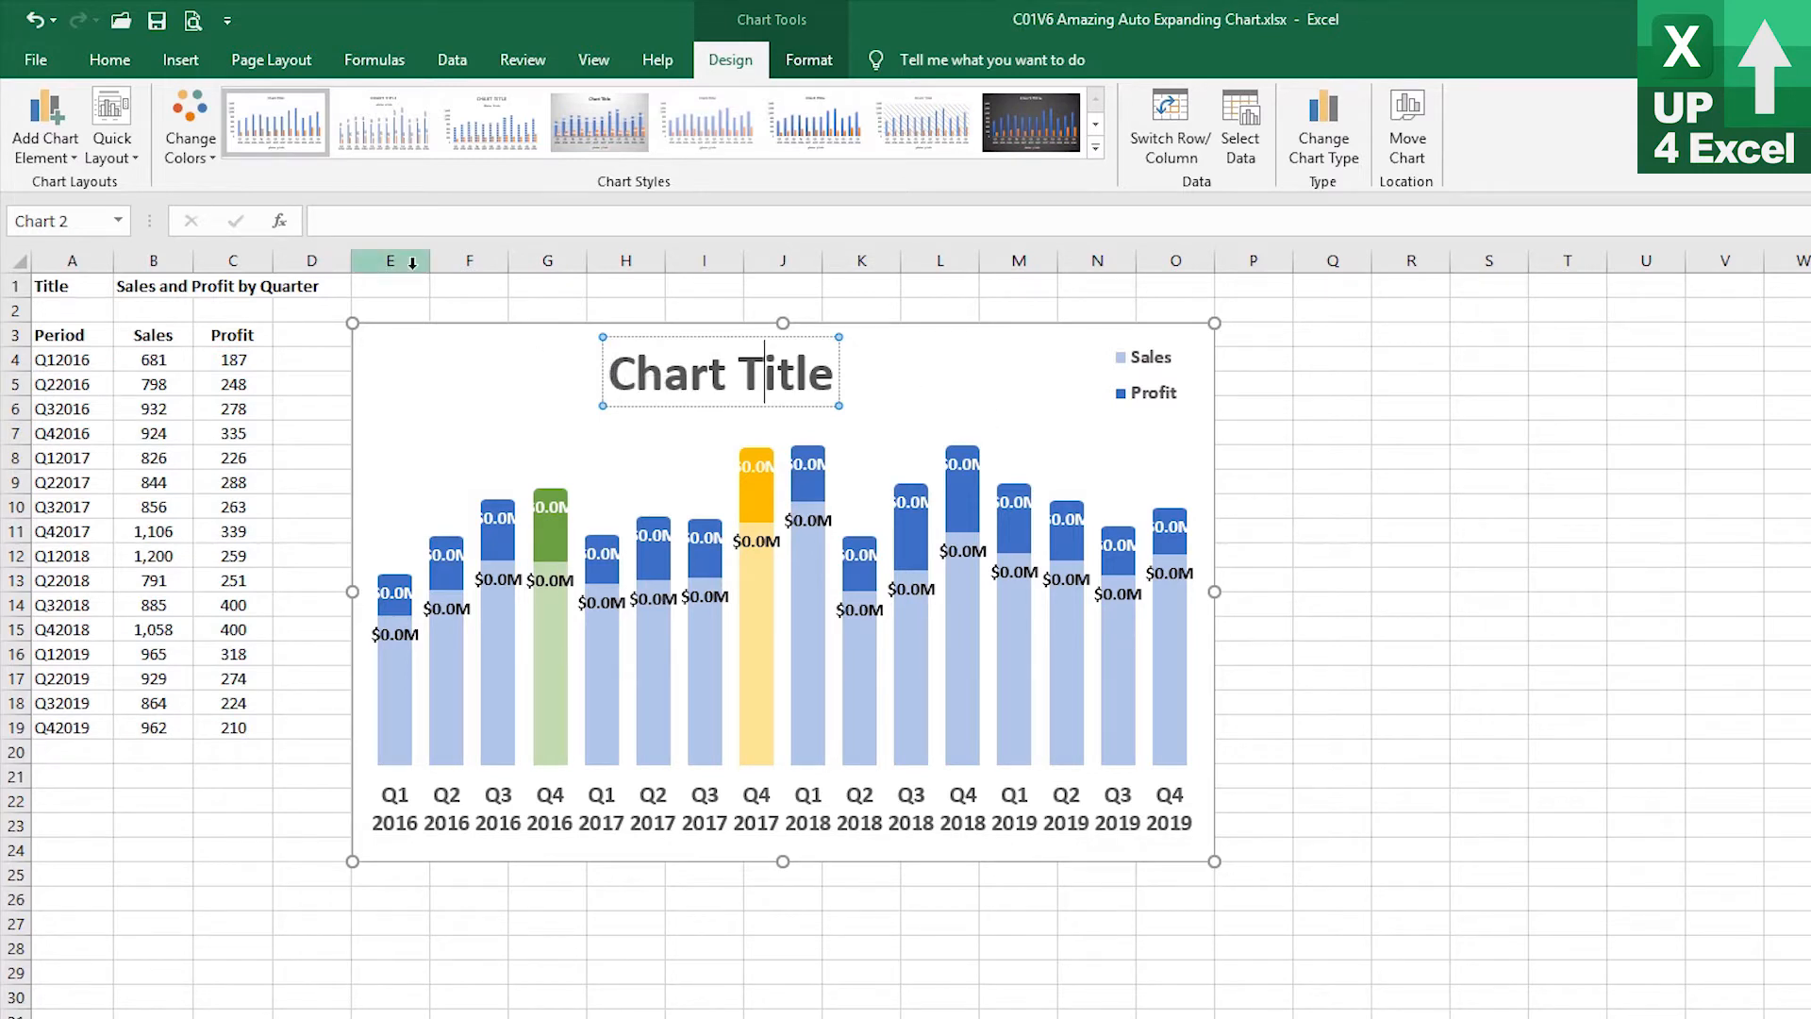
{"action": "left_click", "coordinate": [342, 223]}
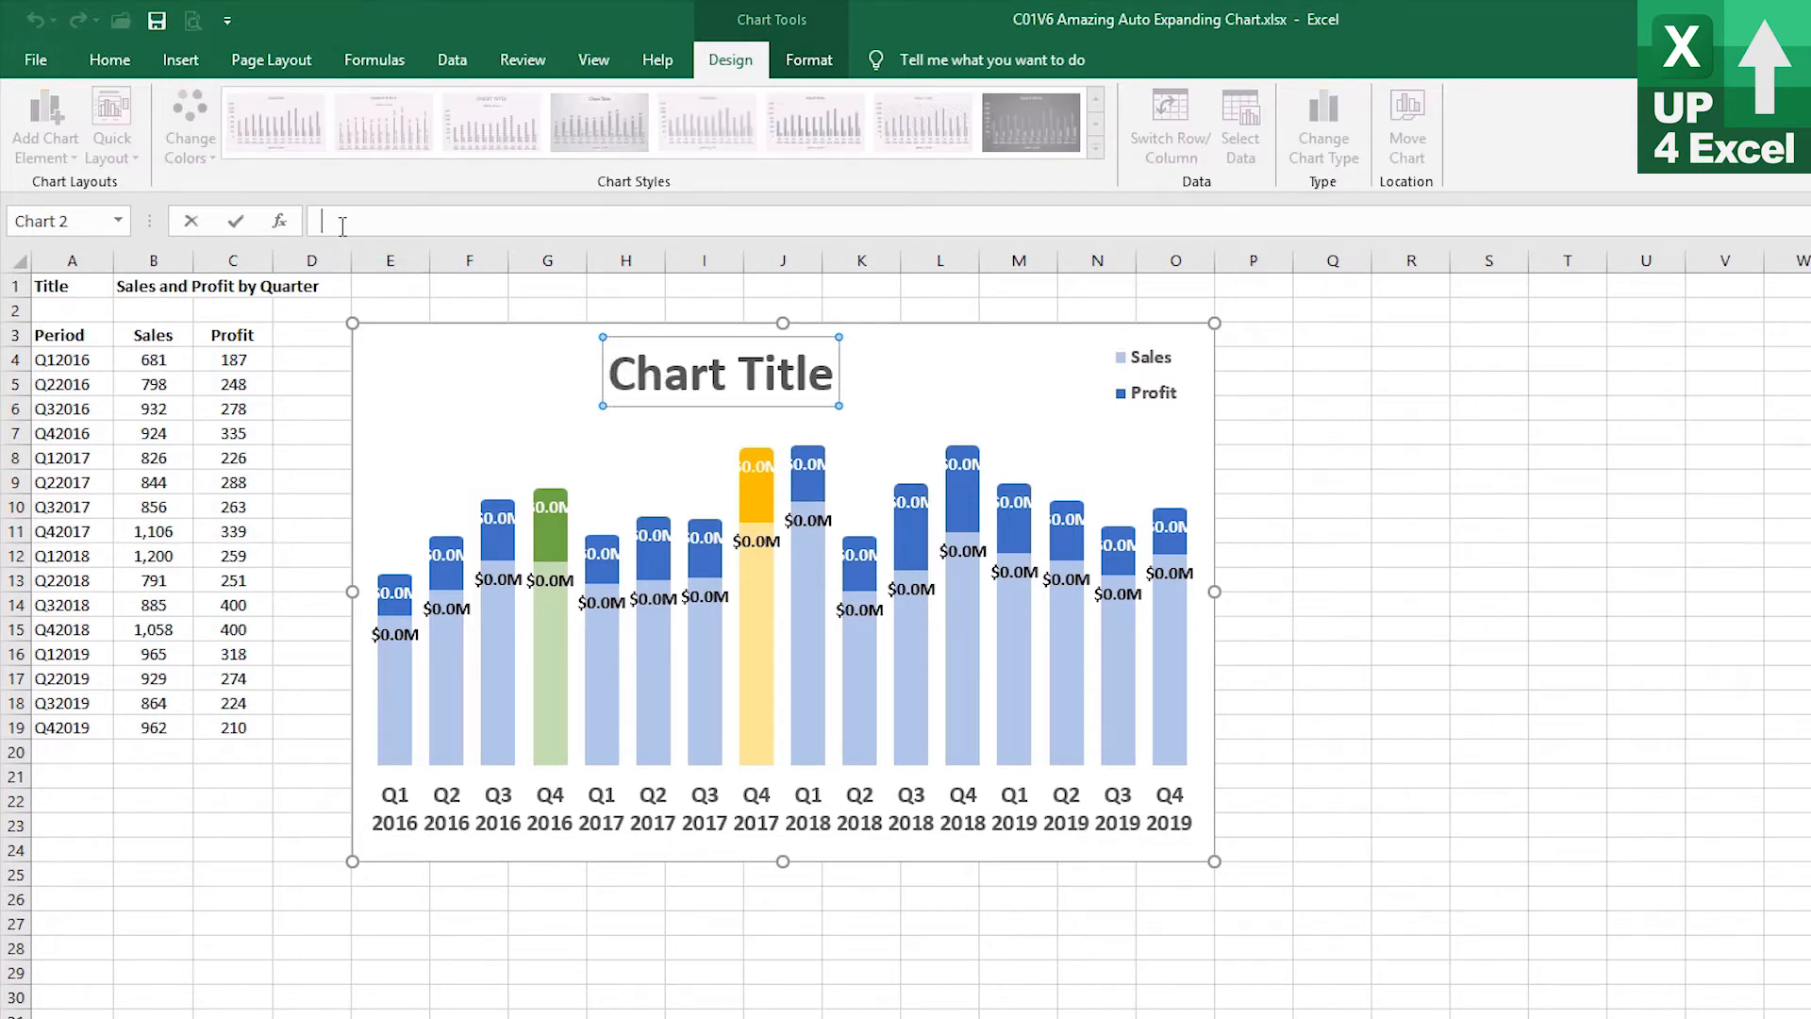
{"action": "type", "text": "="}
{"action": "left_click", "coordinate": [133, 284]}
{"action": "key", "text": "Return"}
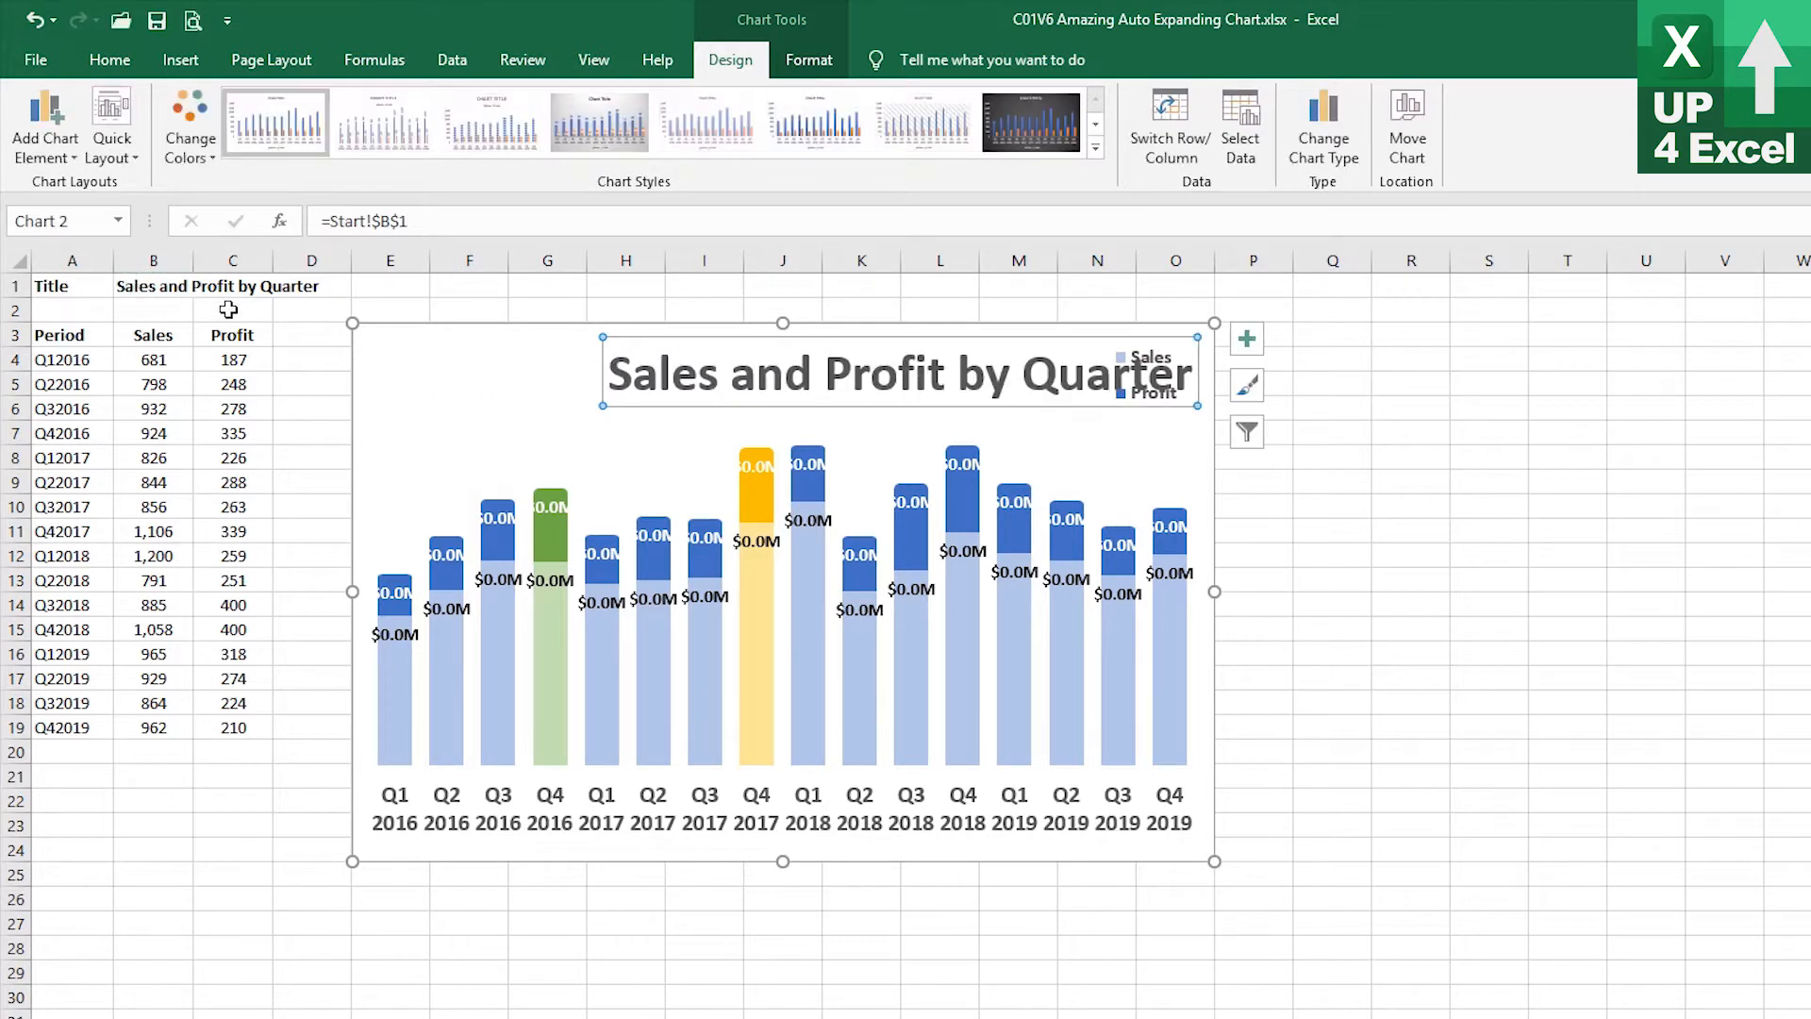
Move the chart title to the chart's upper-left corner and enlarge the chart toward the lower right
{"action": "left_click_drag", "start_coordinate": [648, 404], "coordinate": [412, 399]}
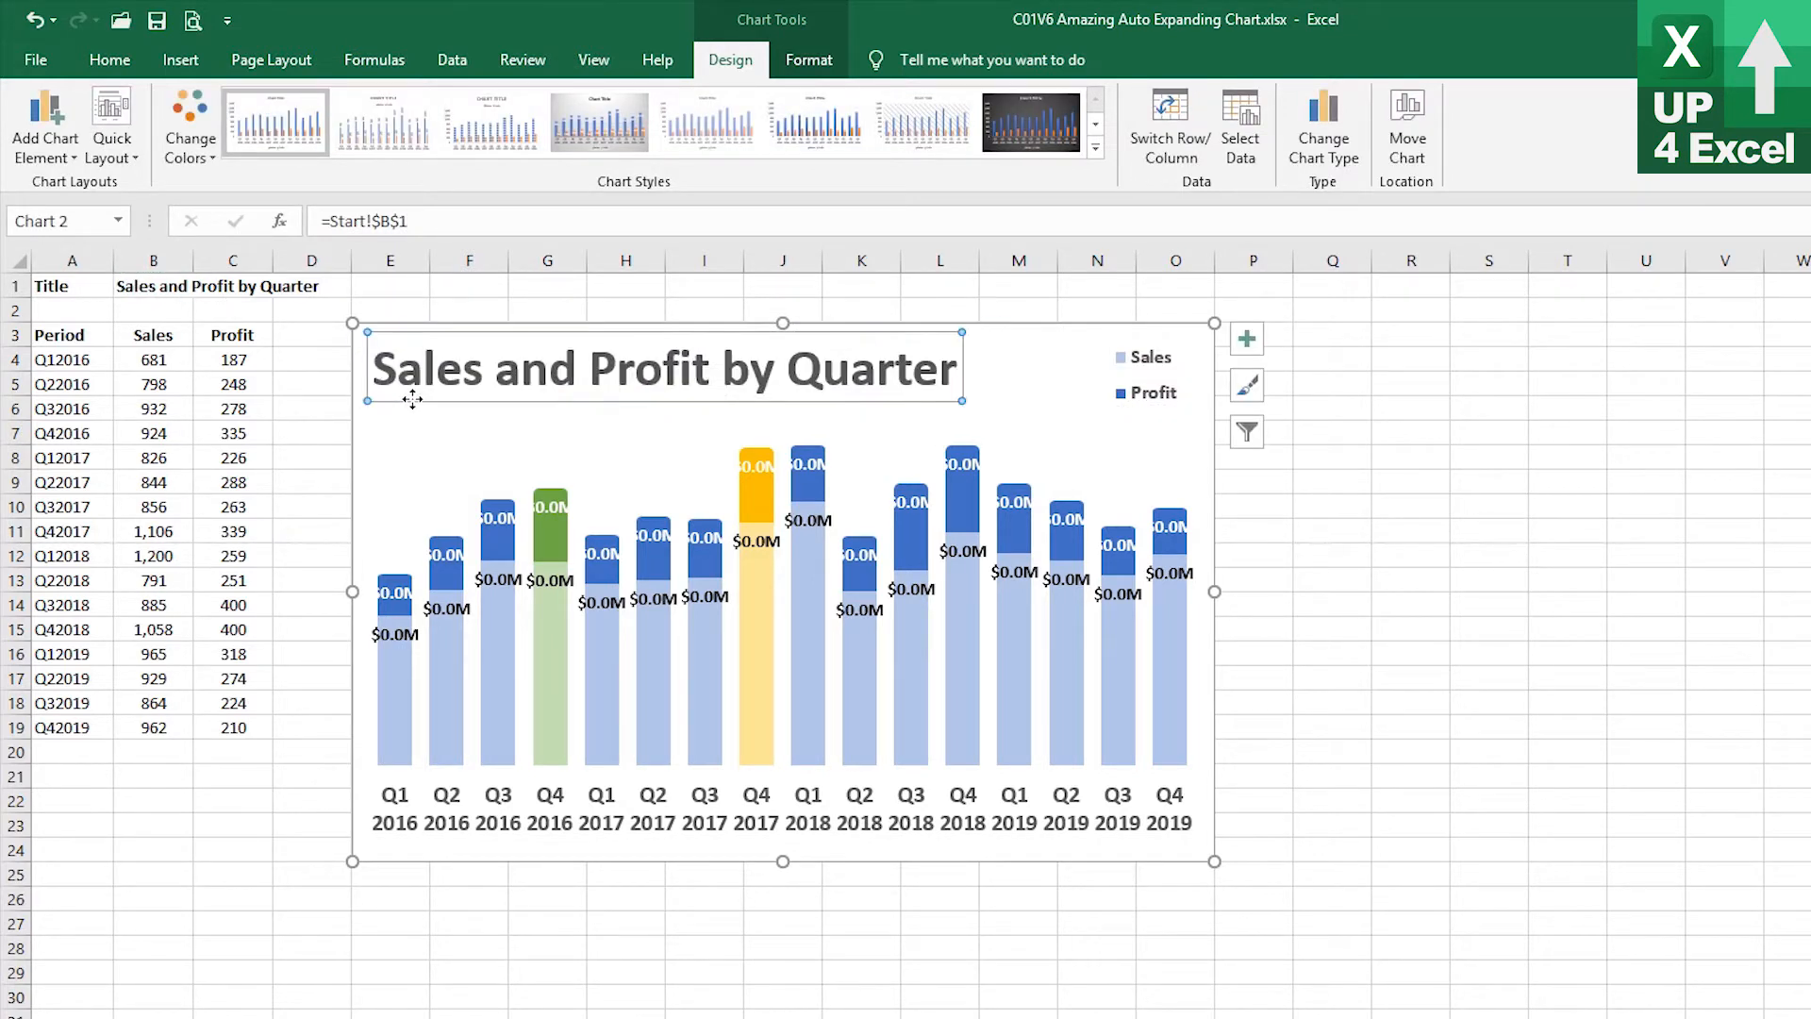
{"action": "left_click_drag", "start_coordinate": [1211, 860], "coordinate": [1505, 1018]}
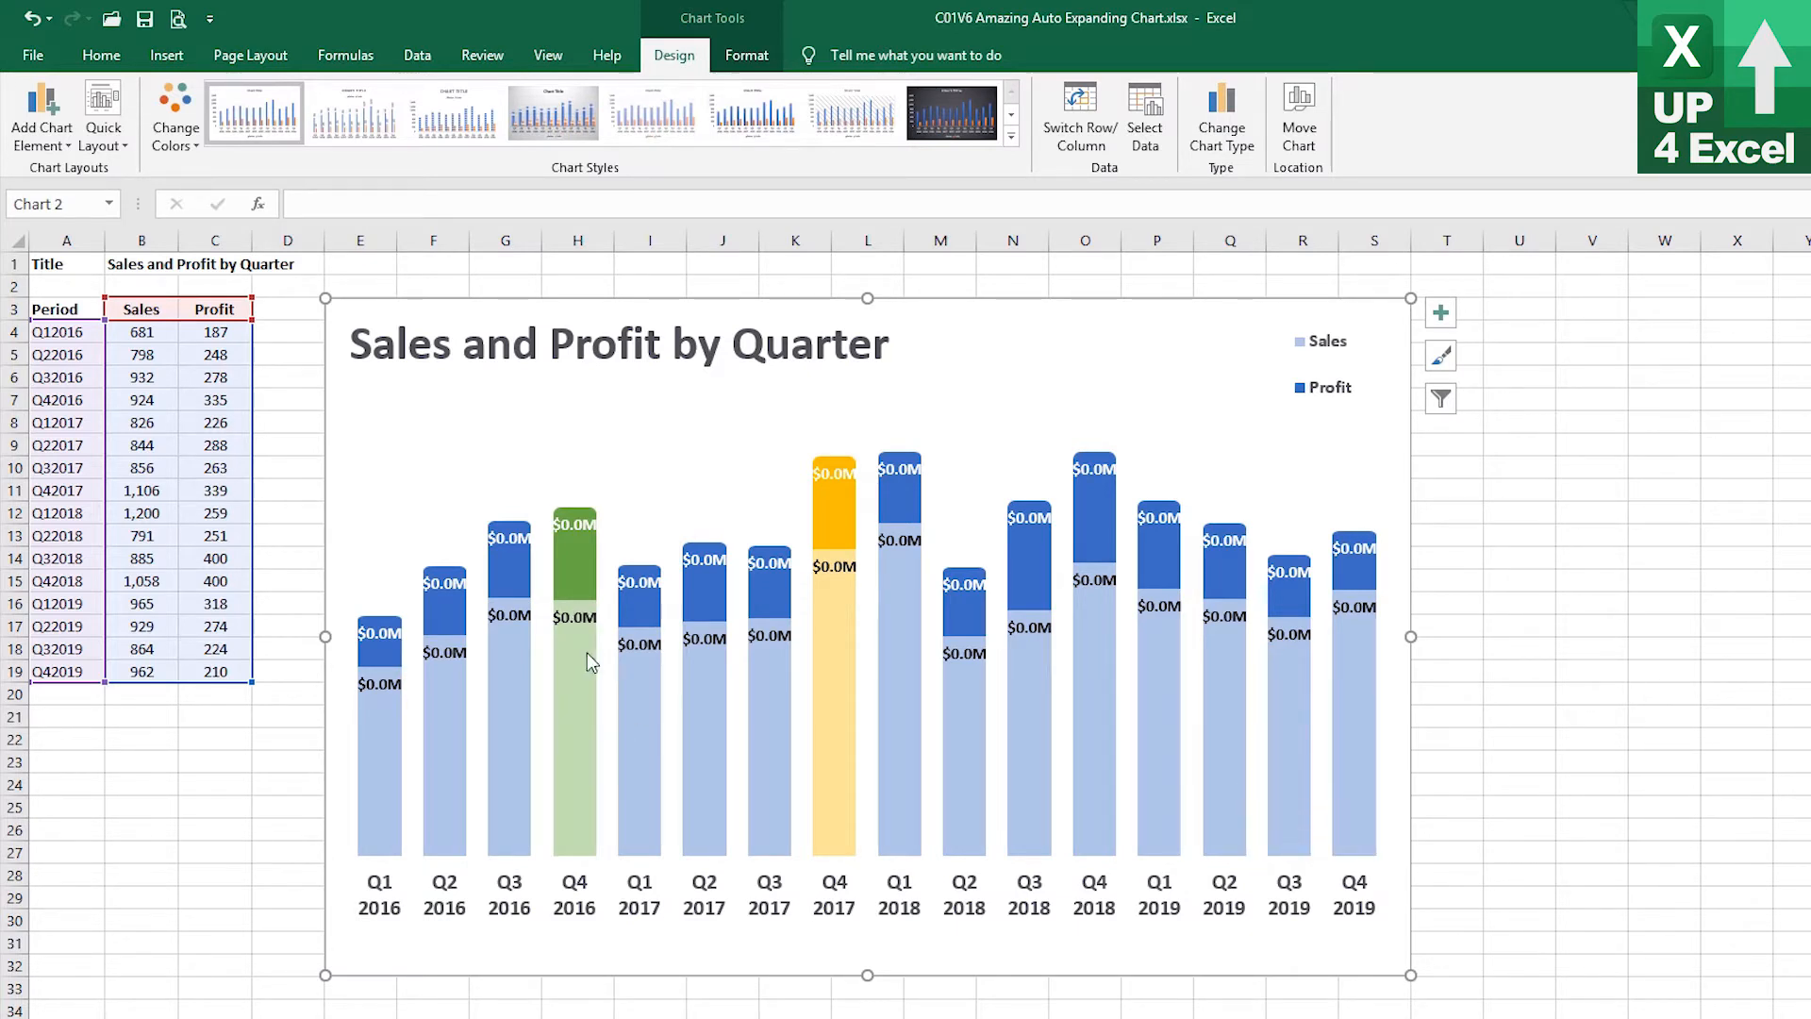
{"action": "left_click", "coordinate": [843, 688]}
{"action": "left_click", "coordinate": [568, 702]}
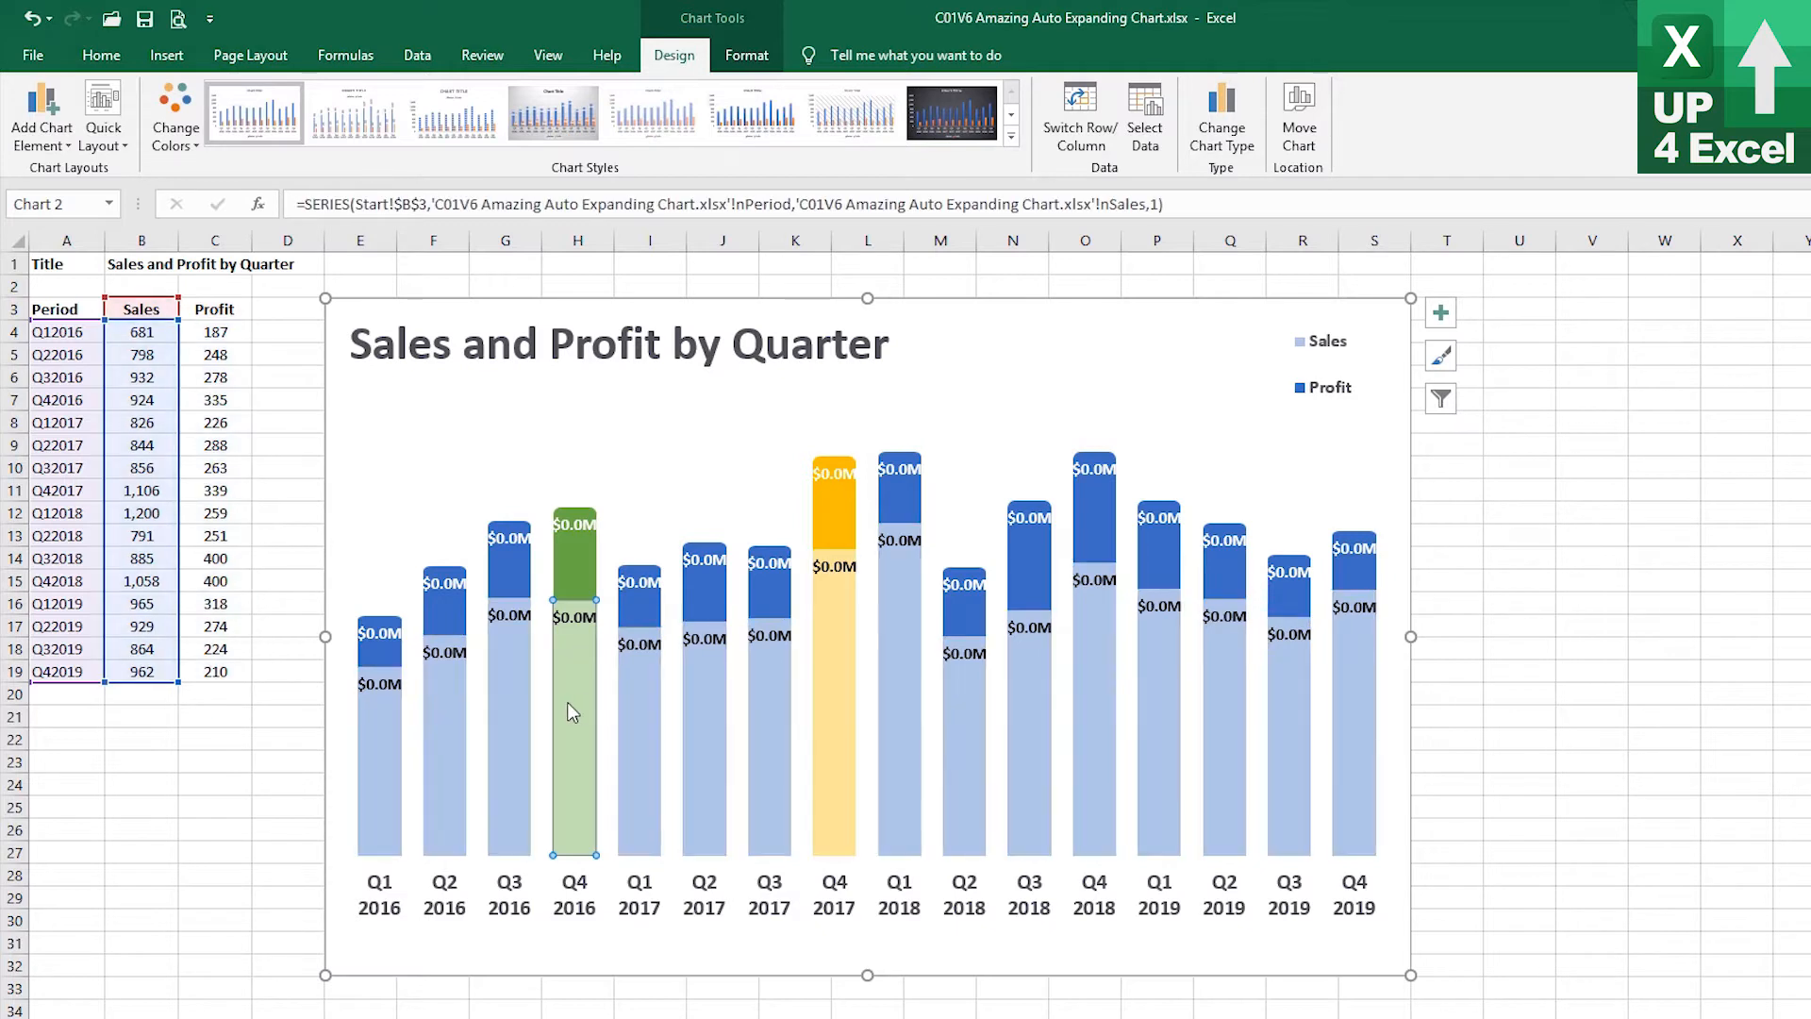
{"action": "left_click", "coordinate": [585, 555]}
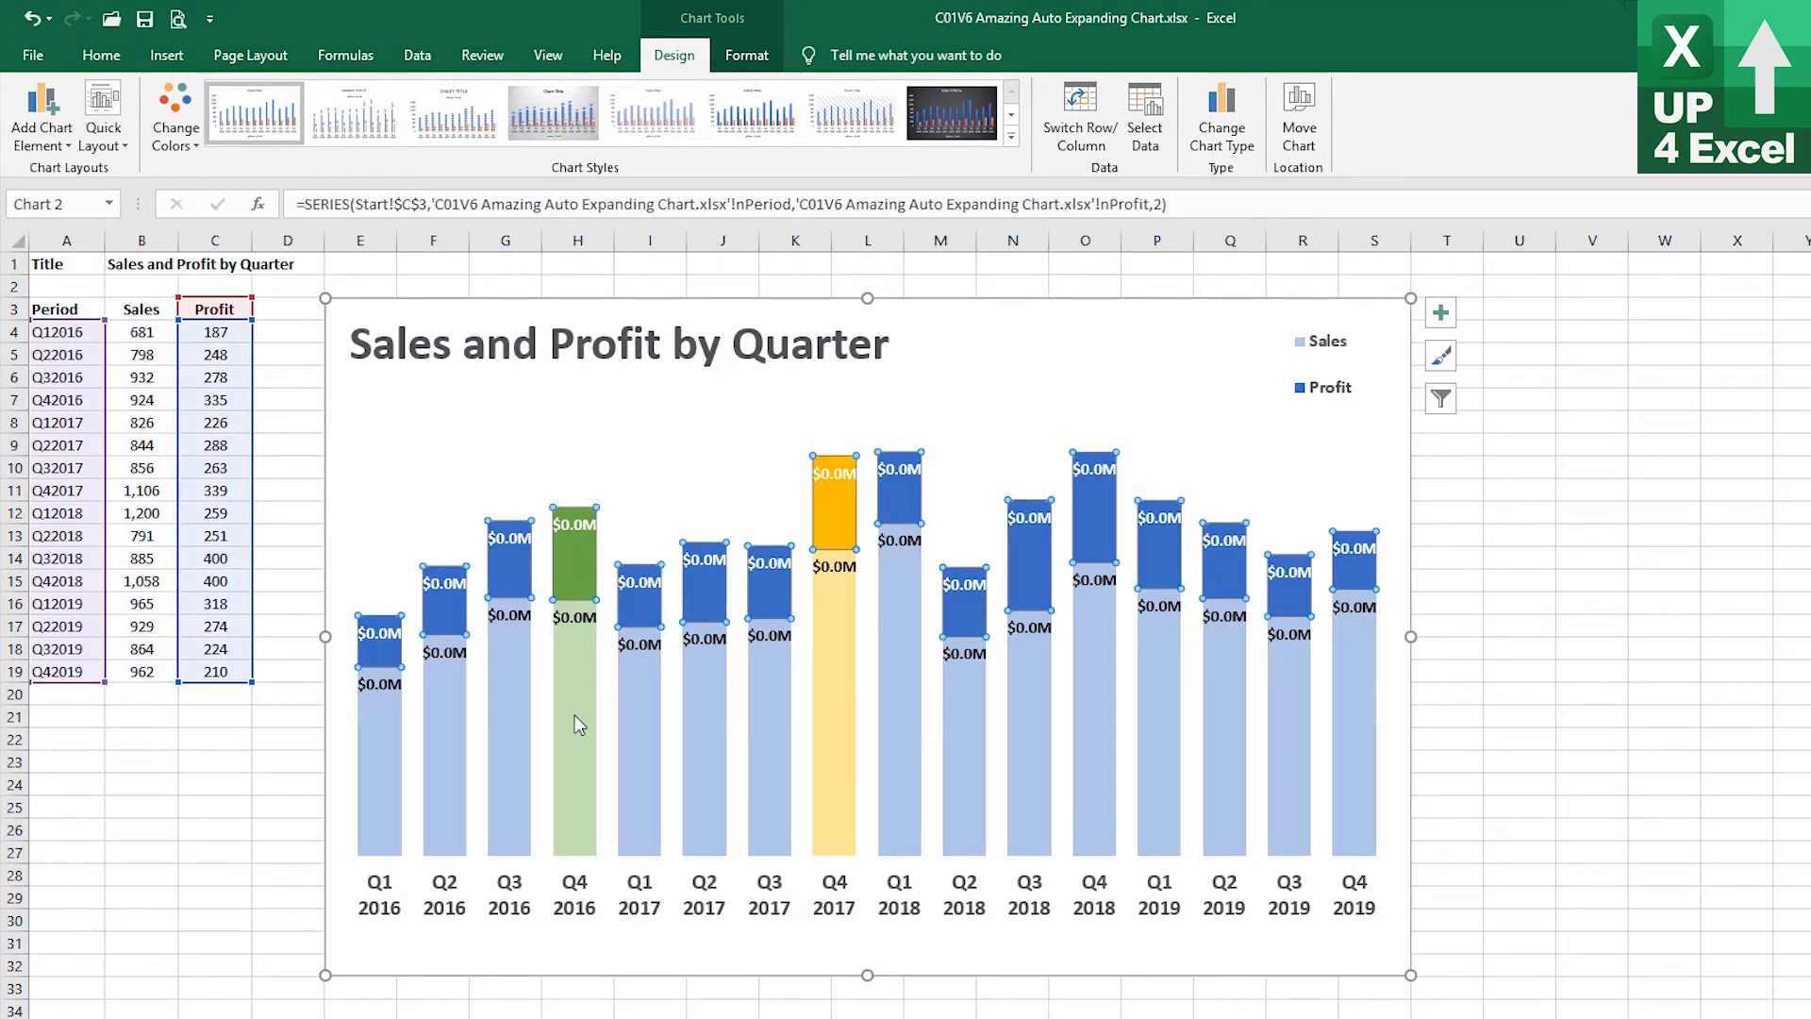
{"action": "left_click", "coordinate": [519, 745]}
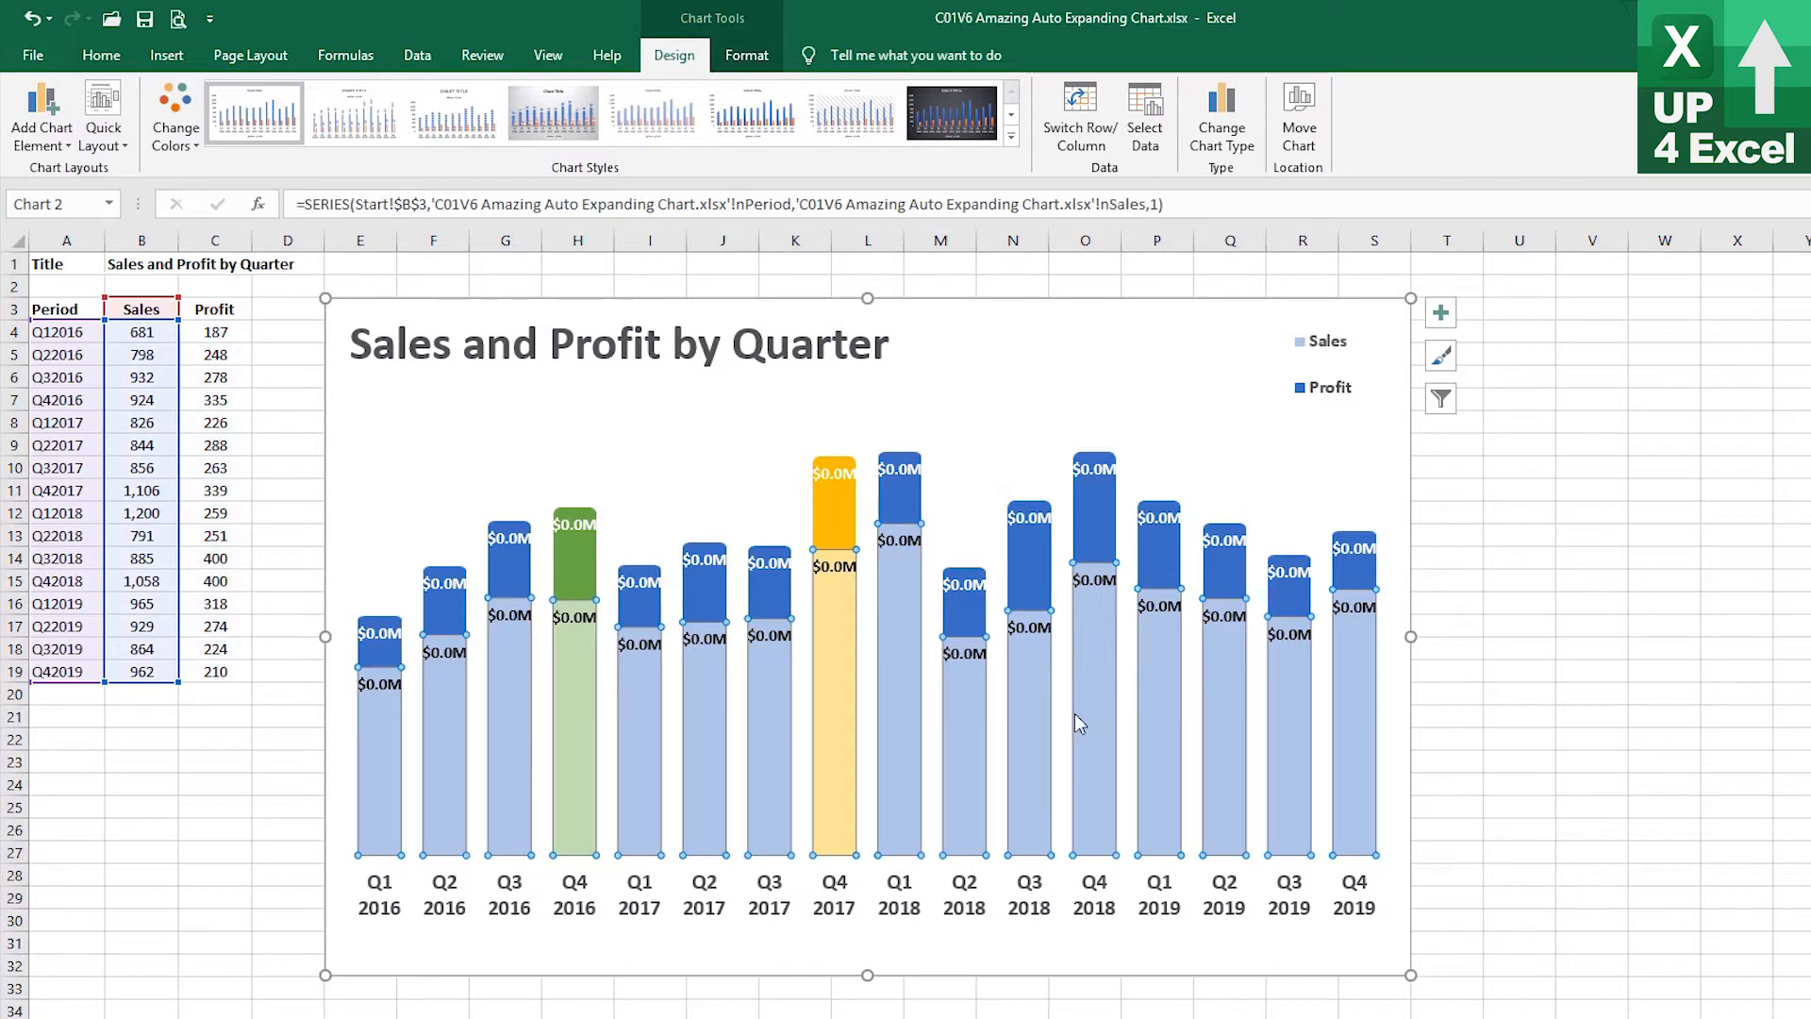
Recolor the chart with the Monochromatic Palette 1 color scheme
{"action": "left_click", "coordinate": [1440, 359]}
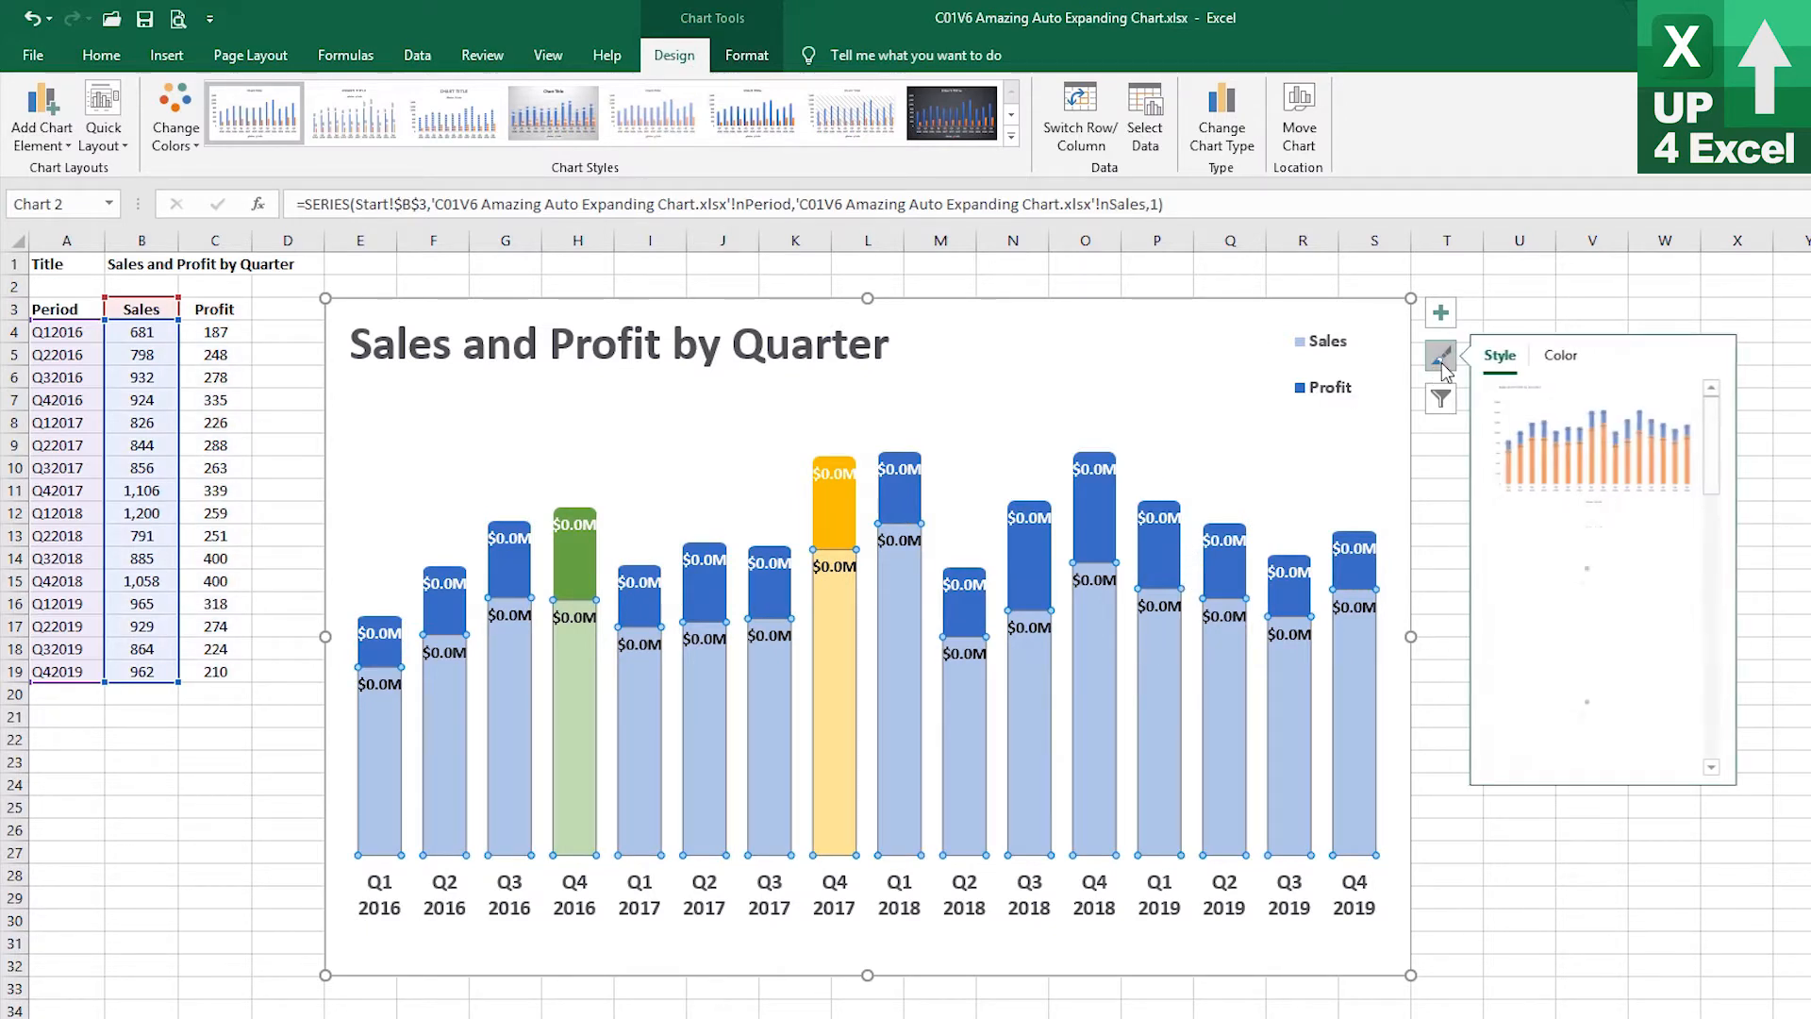
{"action": "left_click", "coordinate": [1552, 351]}
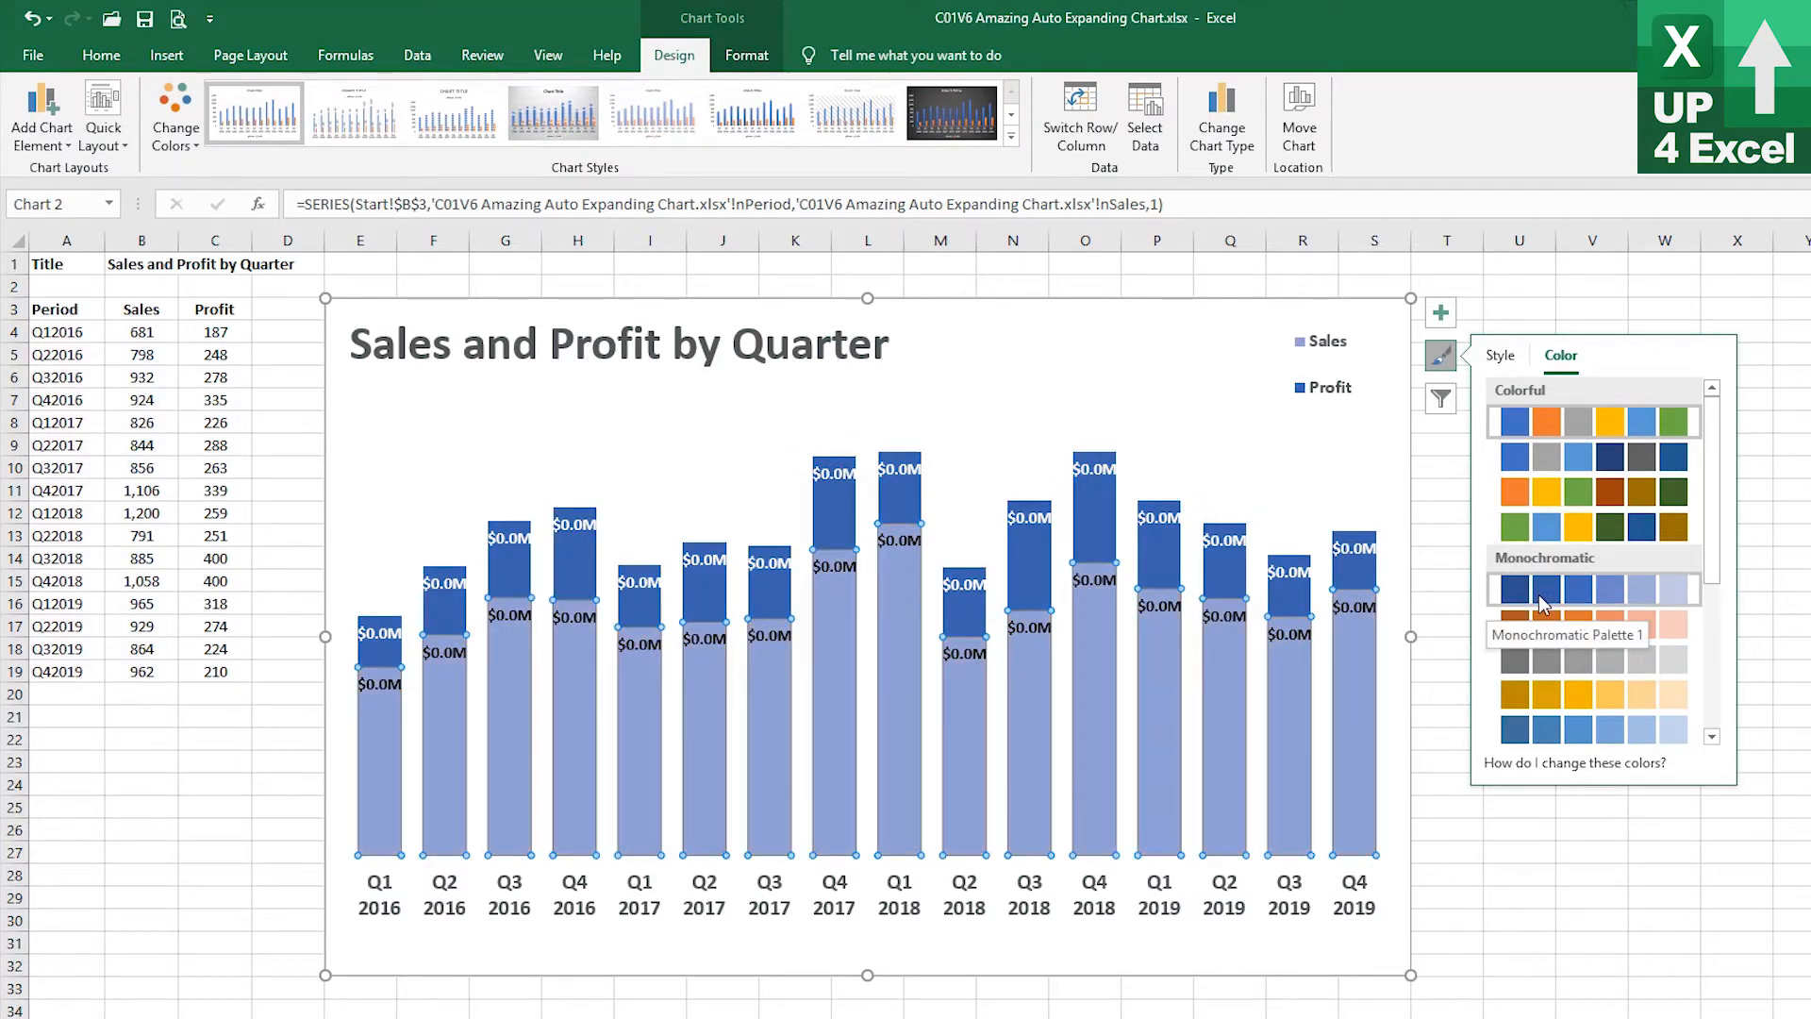
{"action": "left_click", "coordinate": [1538, 594]}
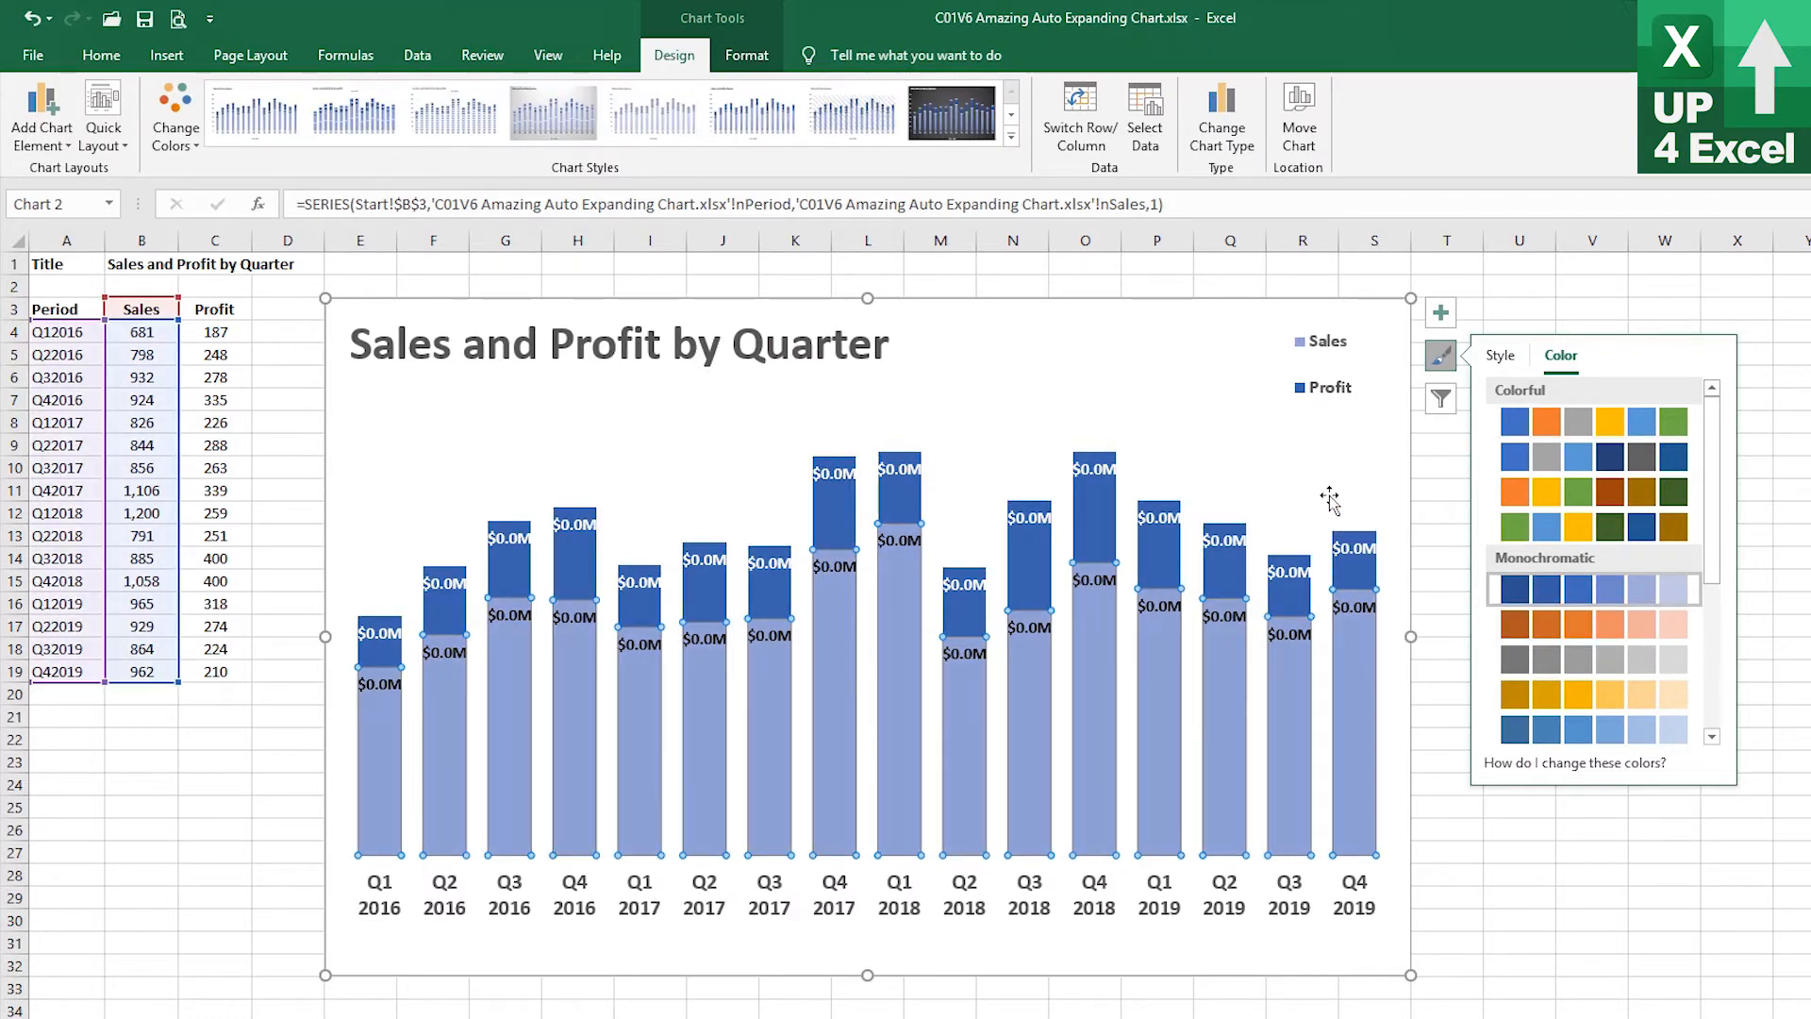
{"action": "left_click", "coordinate": [1016, 349]}
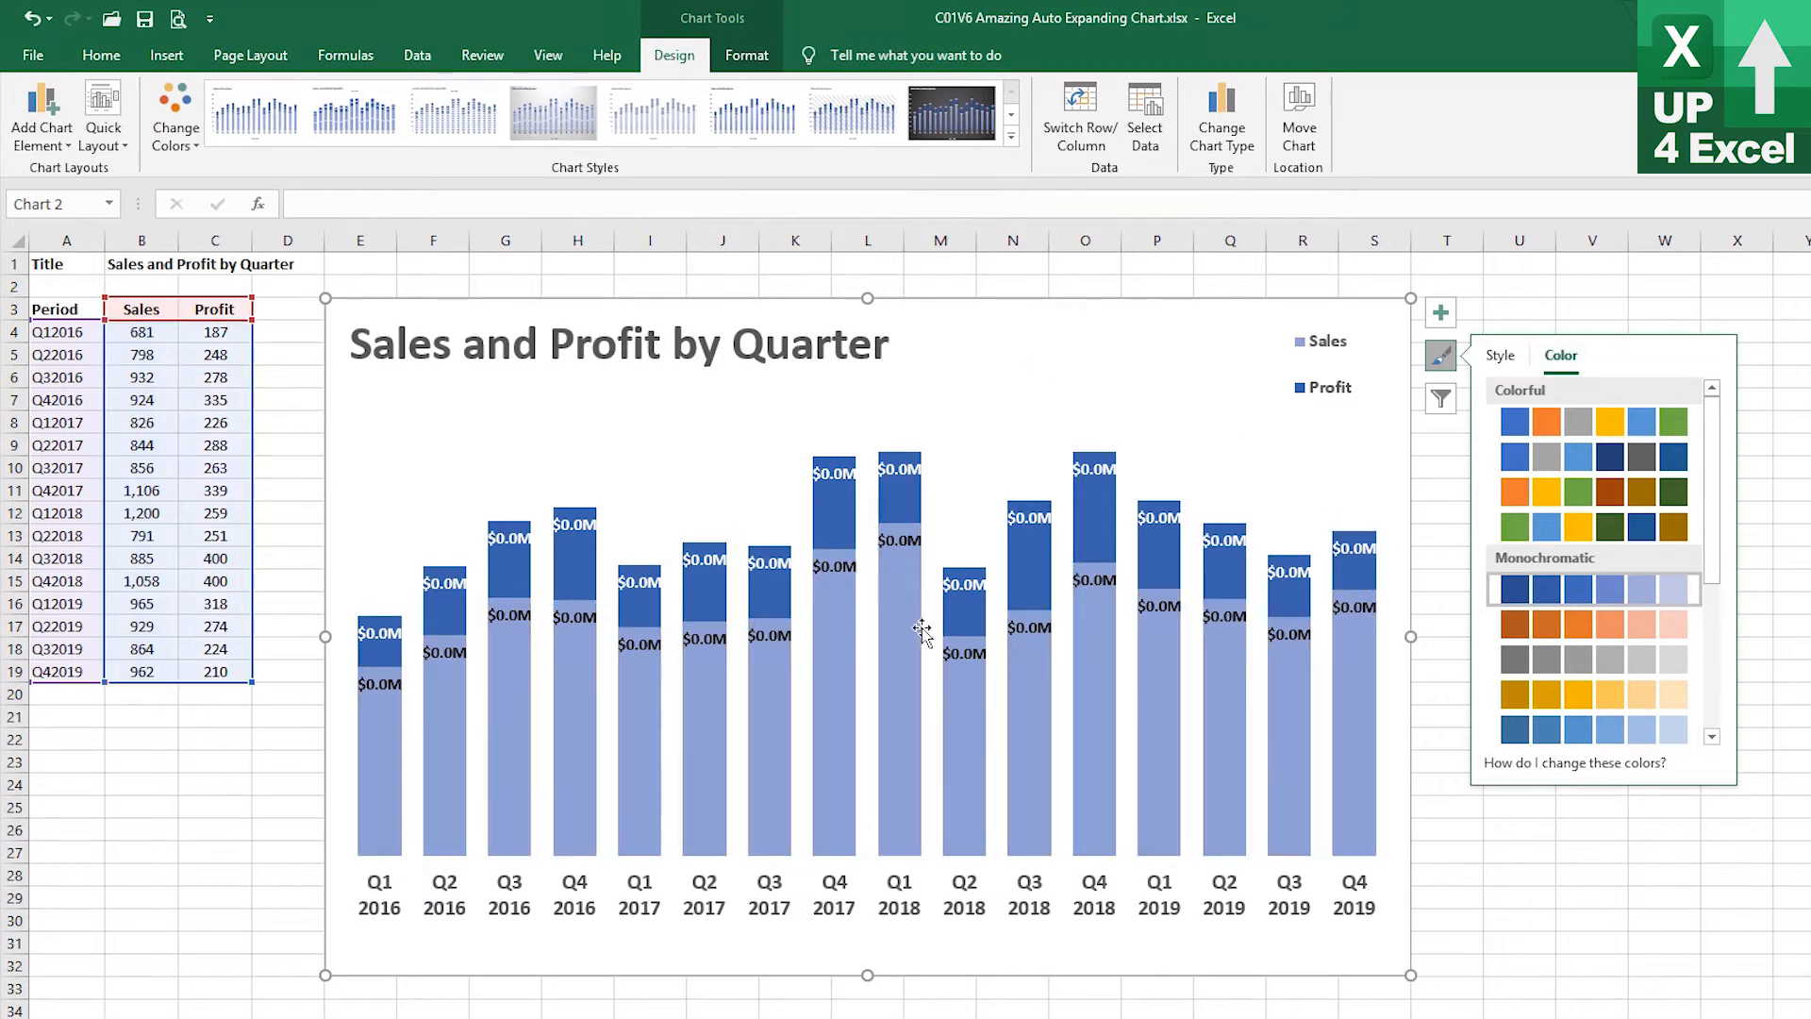
{"action": "left_click", "coordinate": [976, 652]}
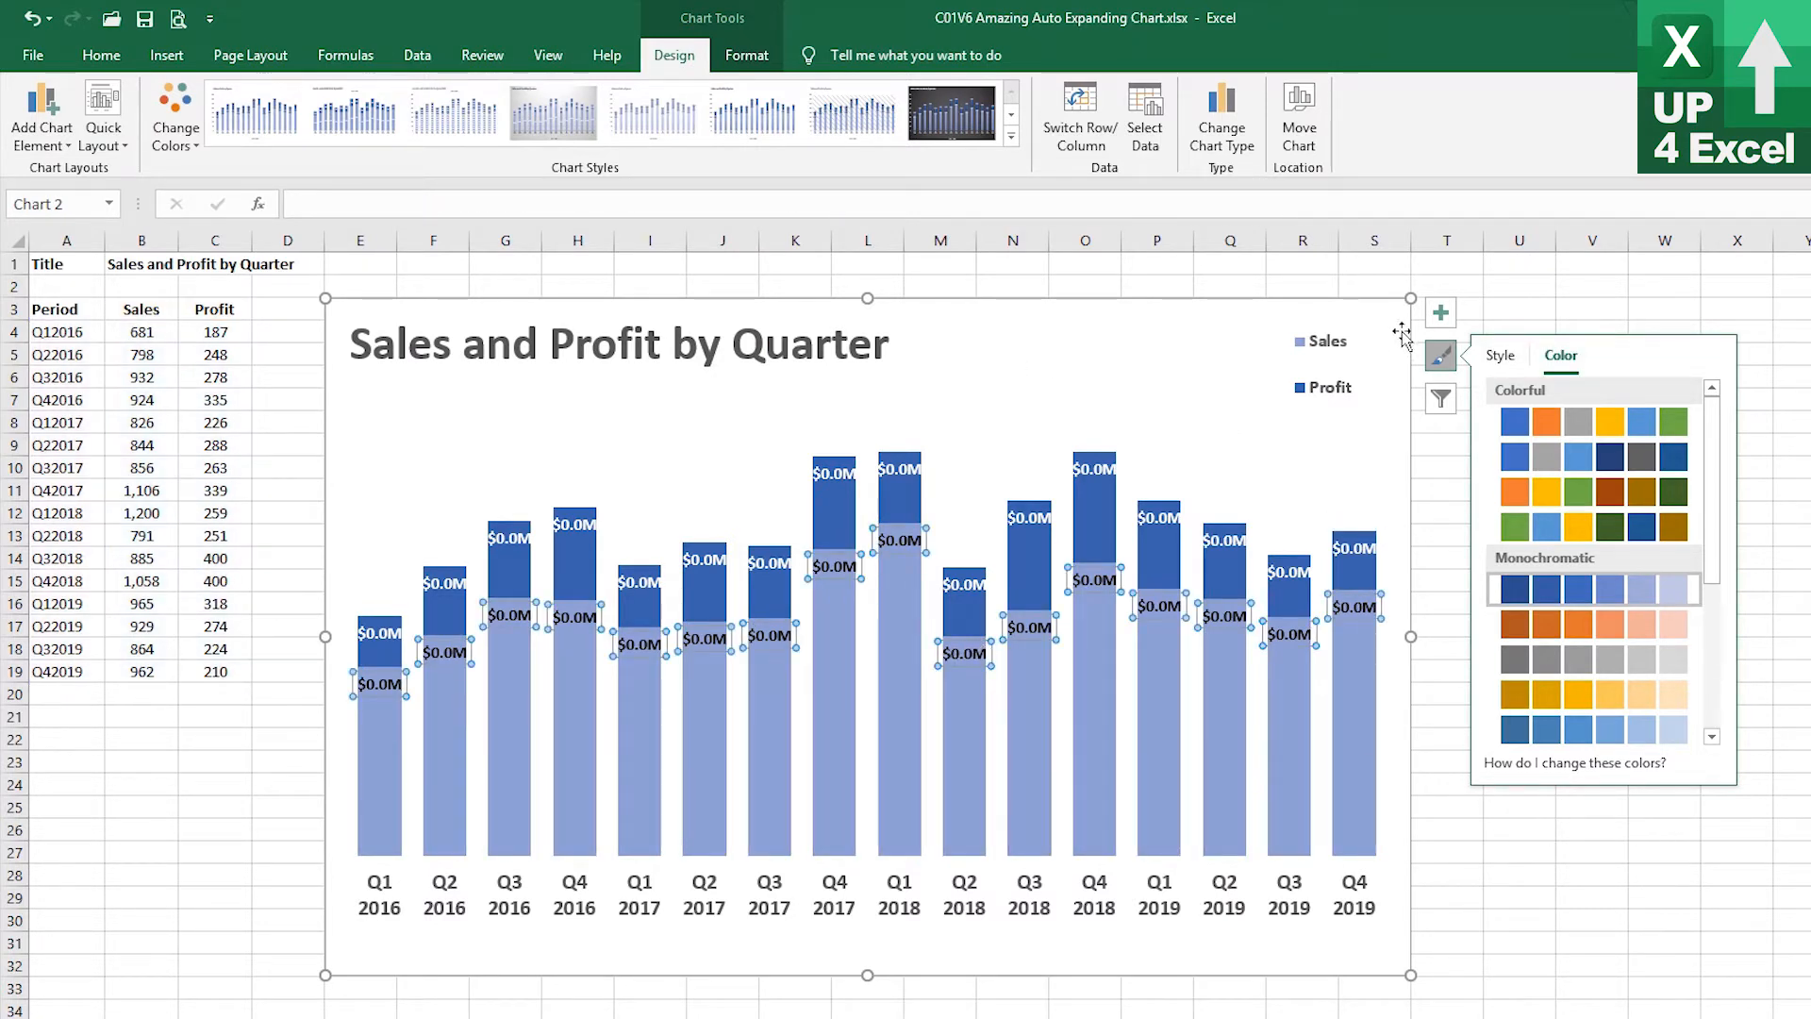
{"action": "left_click", "coordinate": [1500, 355]}
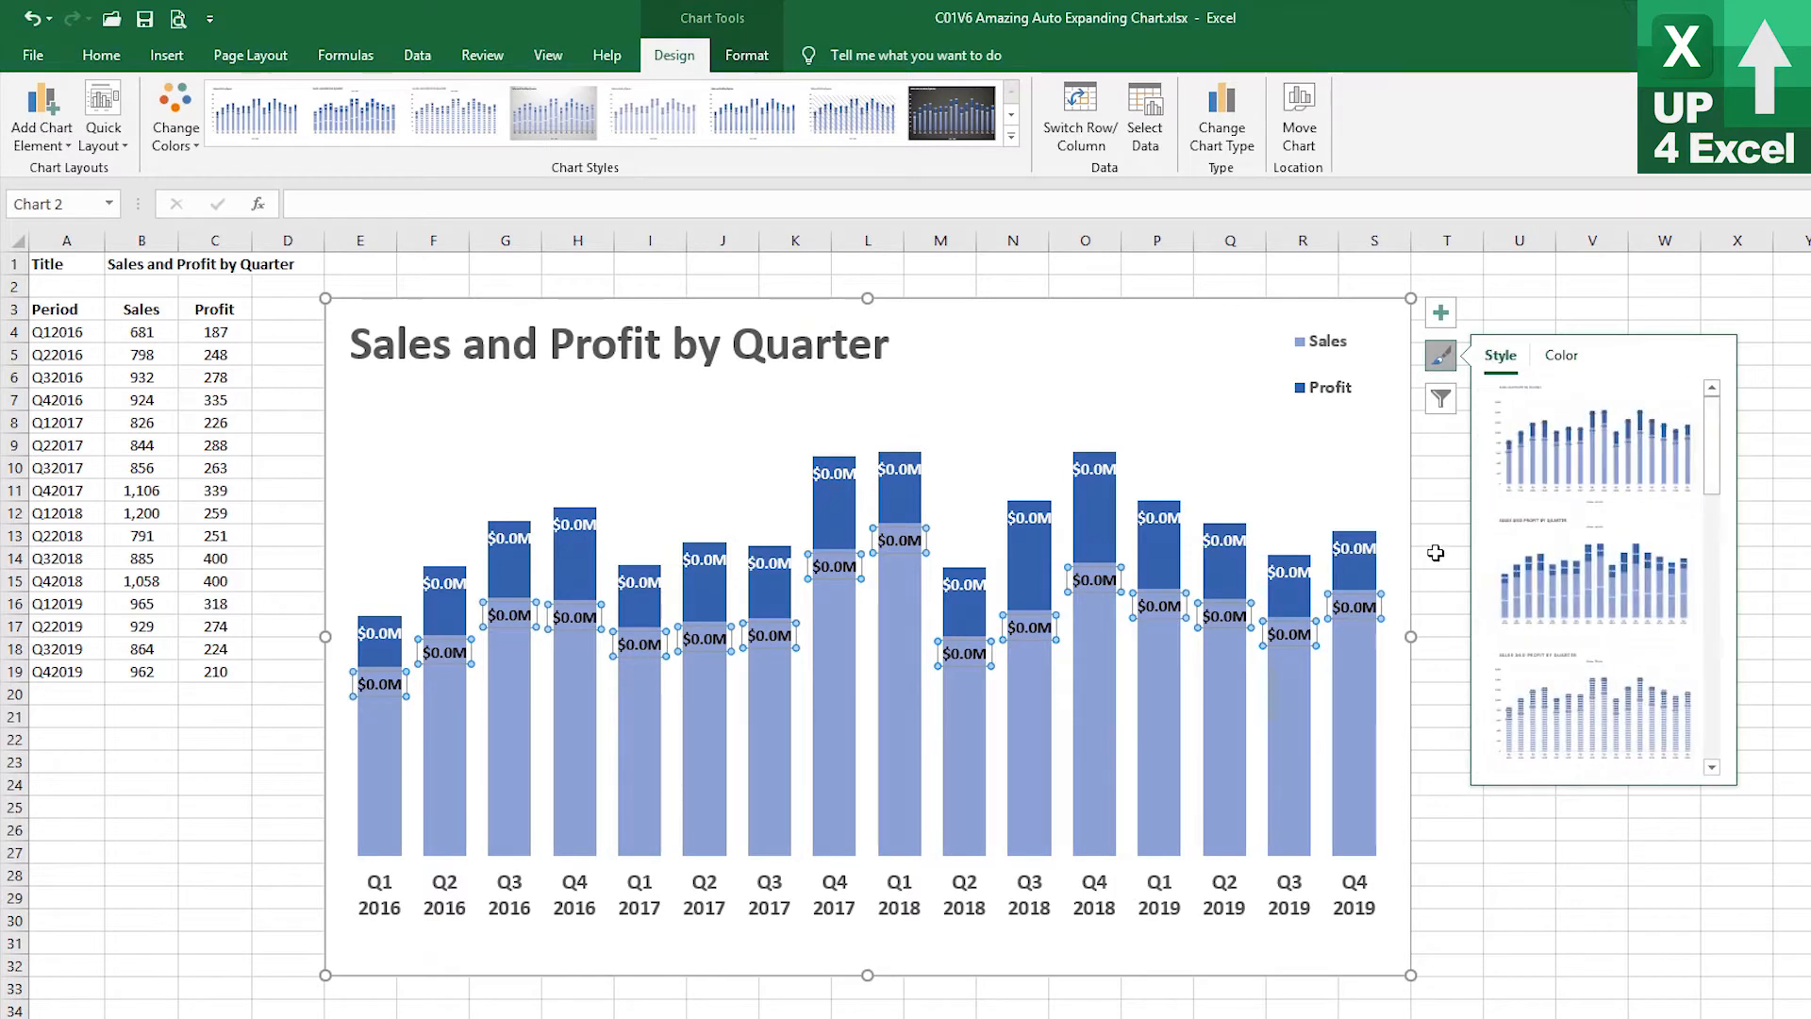
{"action": "left_click", "coordinate": [1351, 608]}
{"action": "left_click", "coordinate": [1273, 679]}
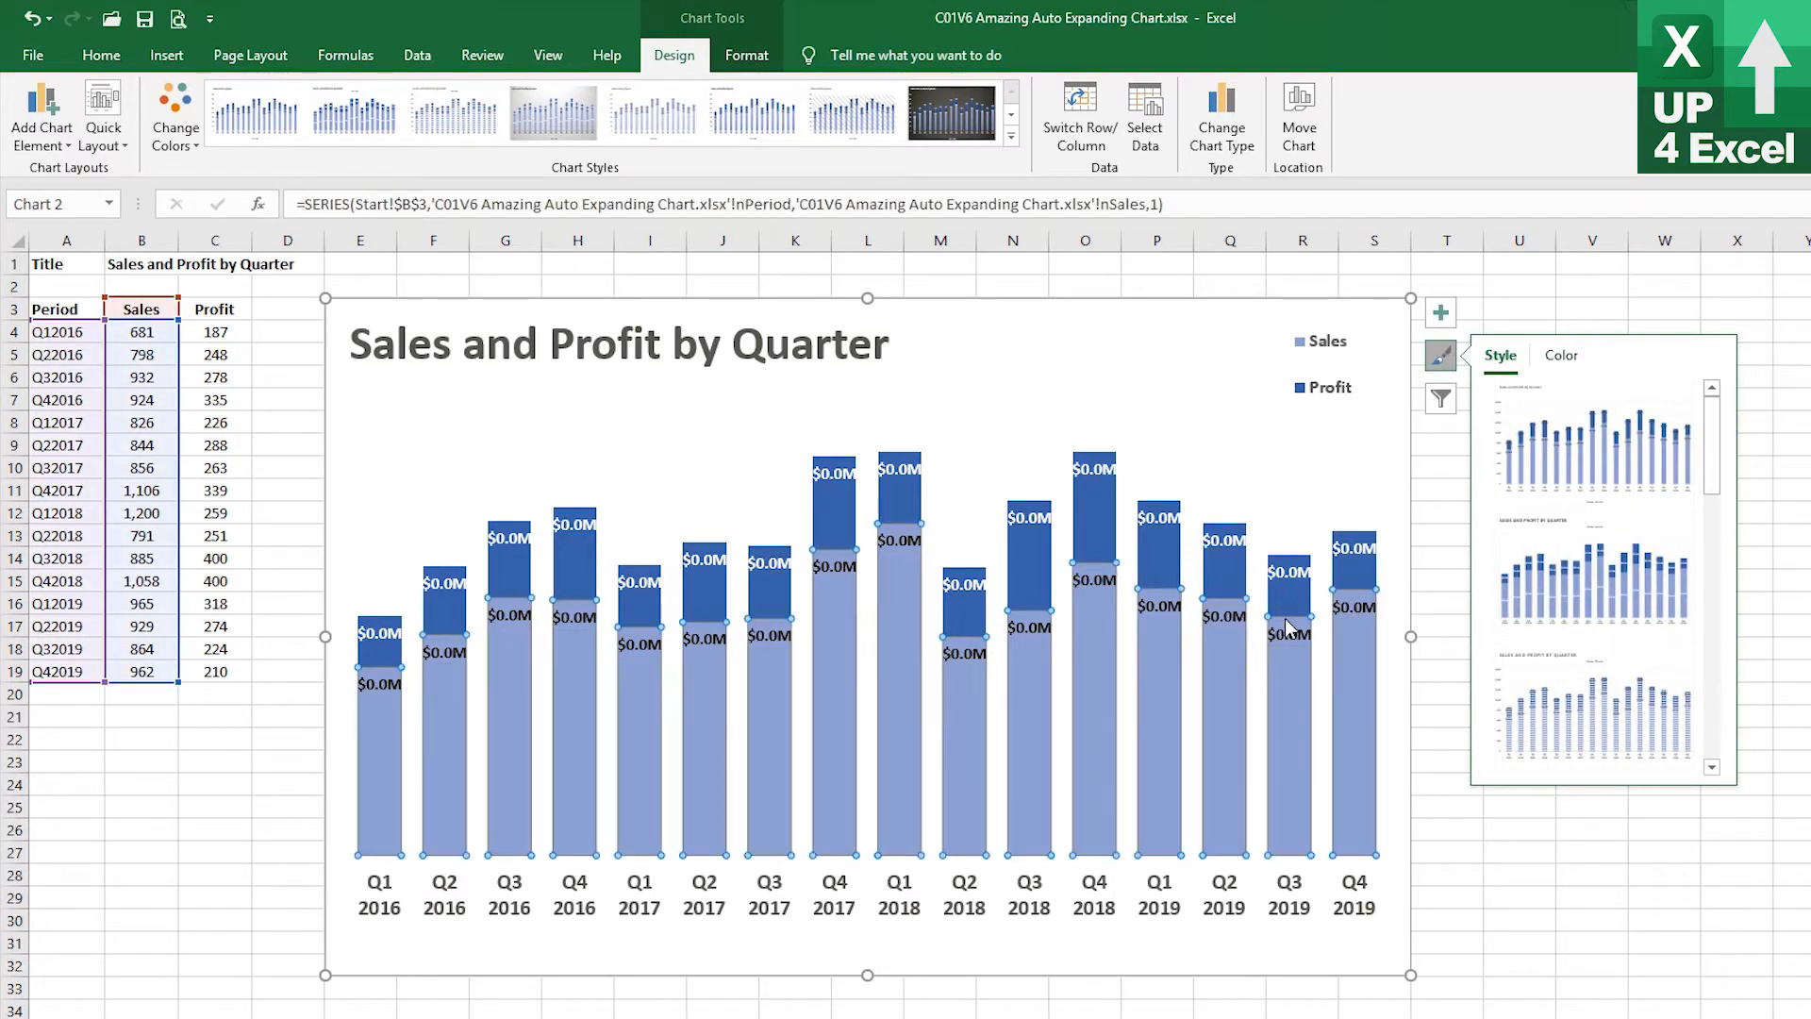
{"action": "left_click", "coordinate": [1288, 632]}
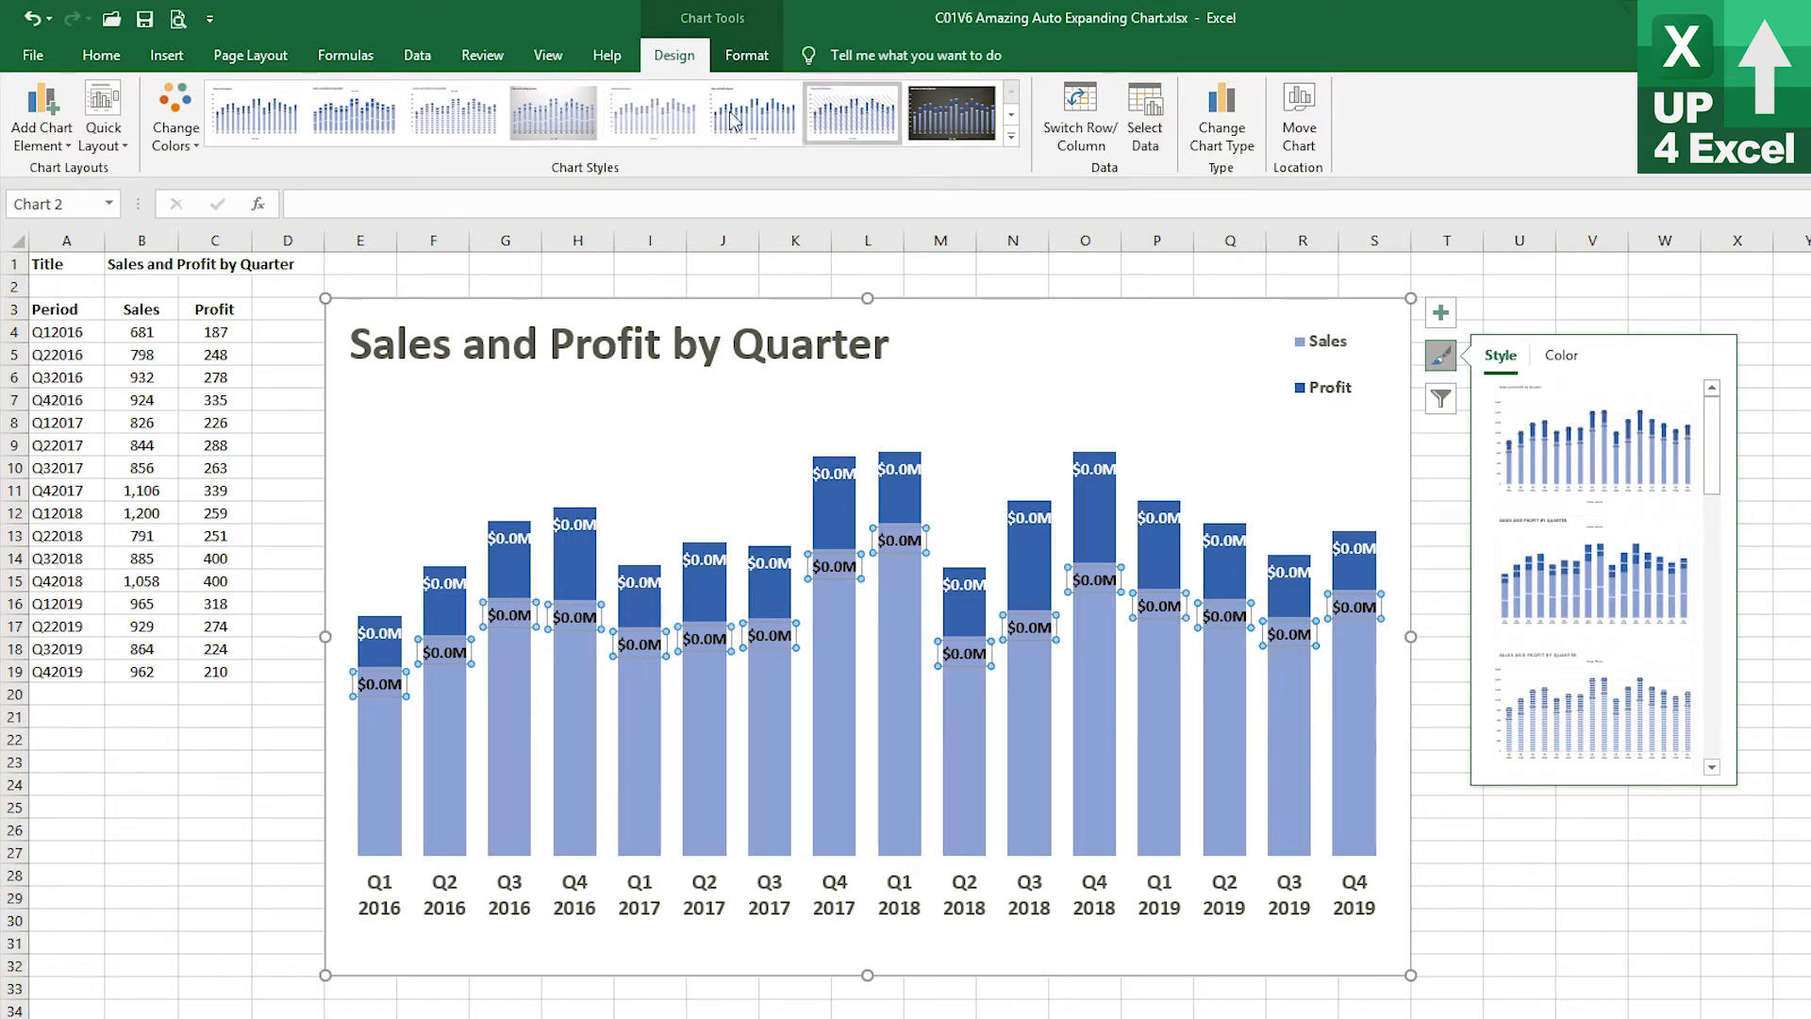
{"action": "left_click", "coordinate": [746, 55]}
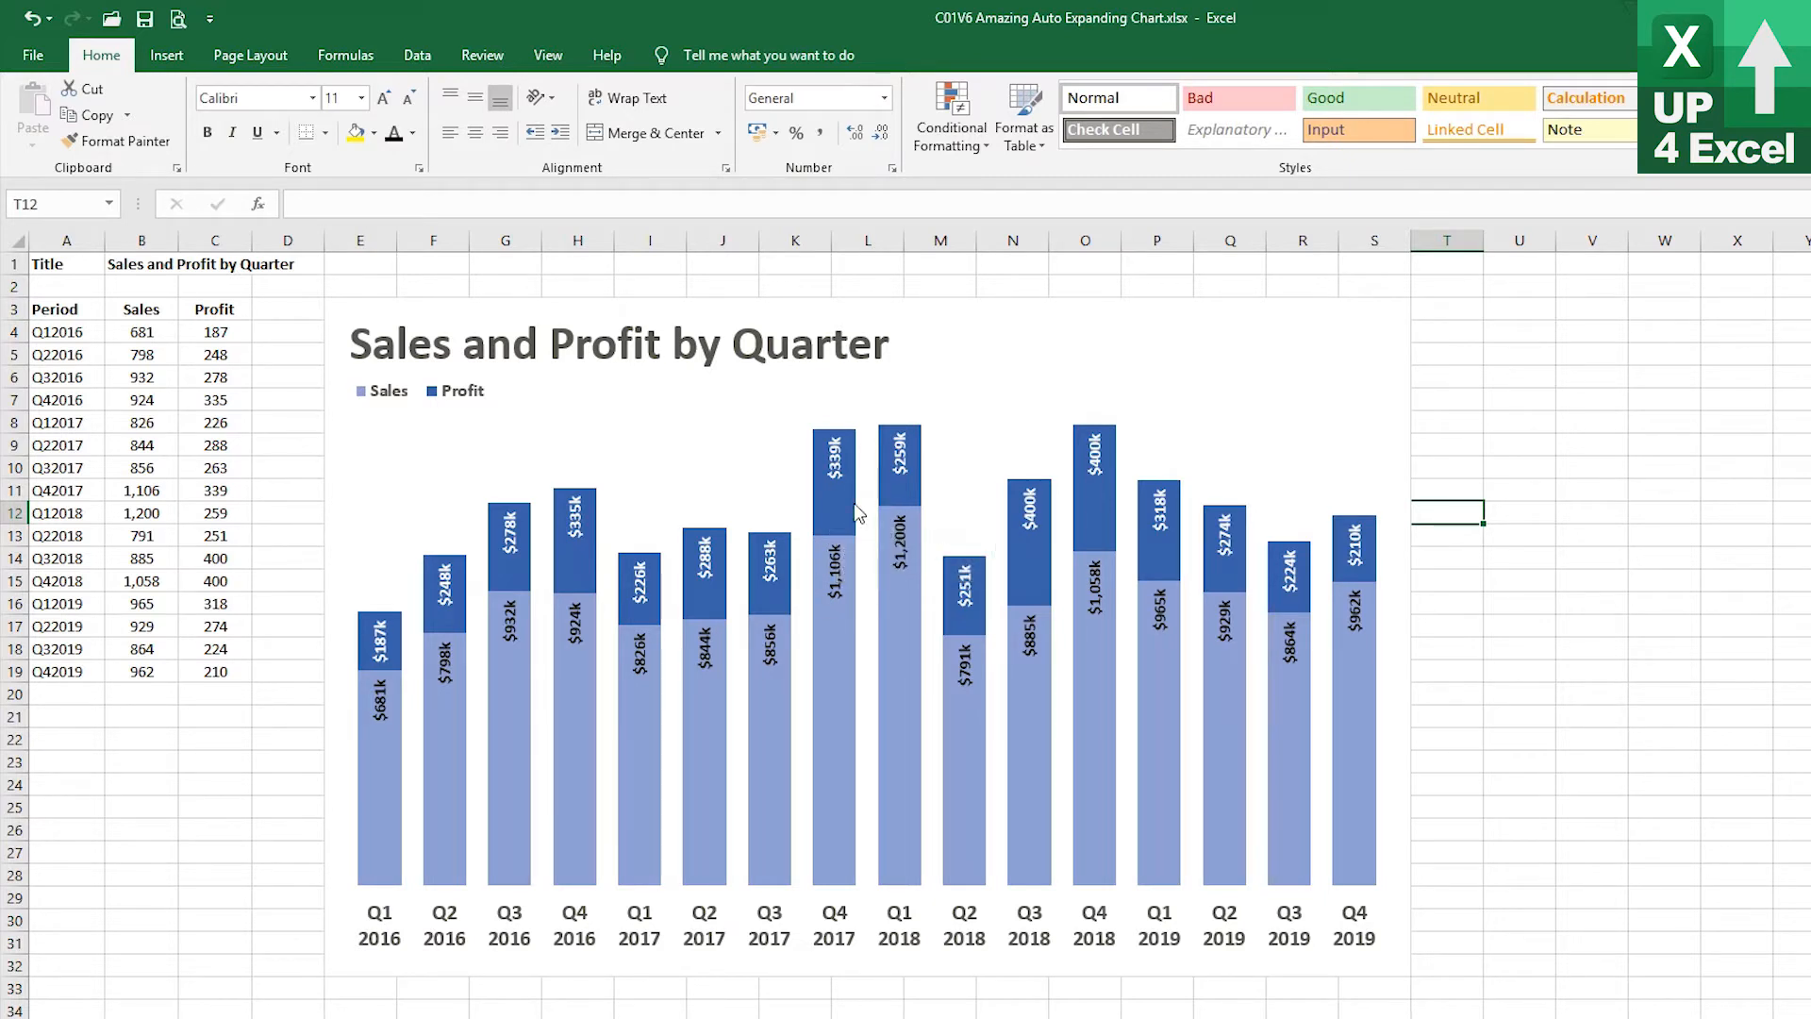
In the chart's data source, move the Profit series above Sales in the series order
{"action": "left_click", "coordinate": [849, 681]}
{"action": "left_click", "coordinate": [747, 55]}
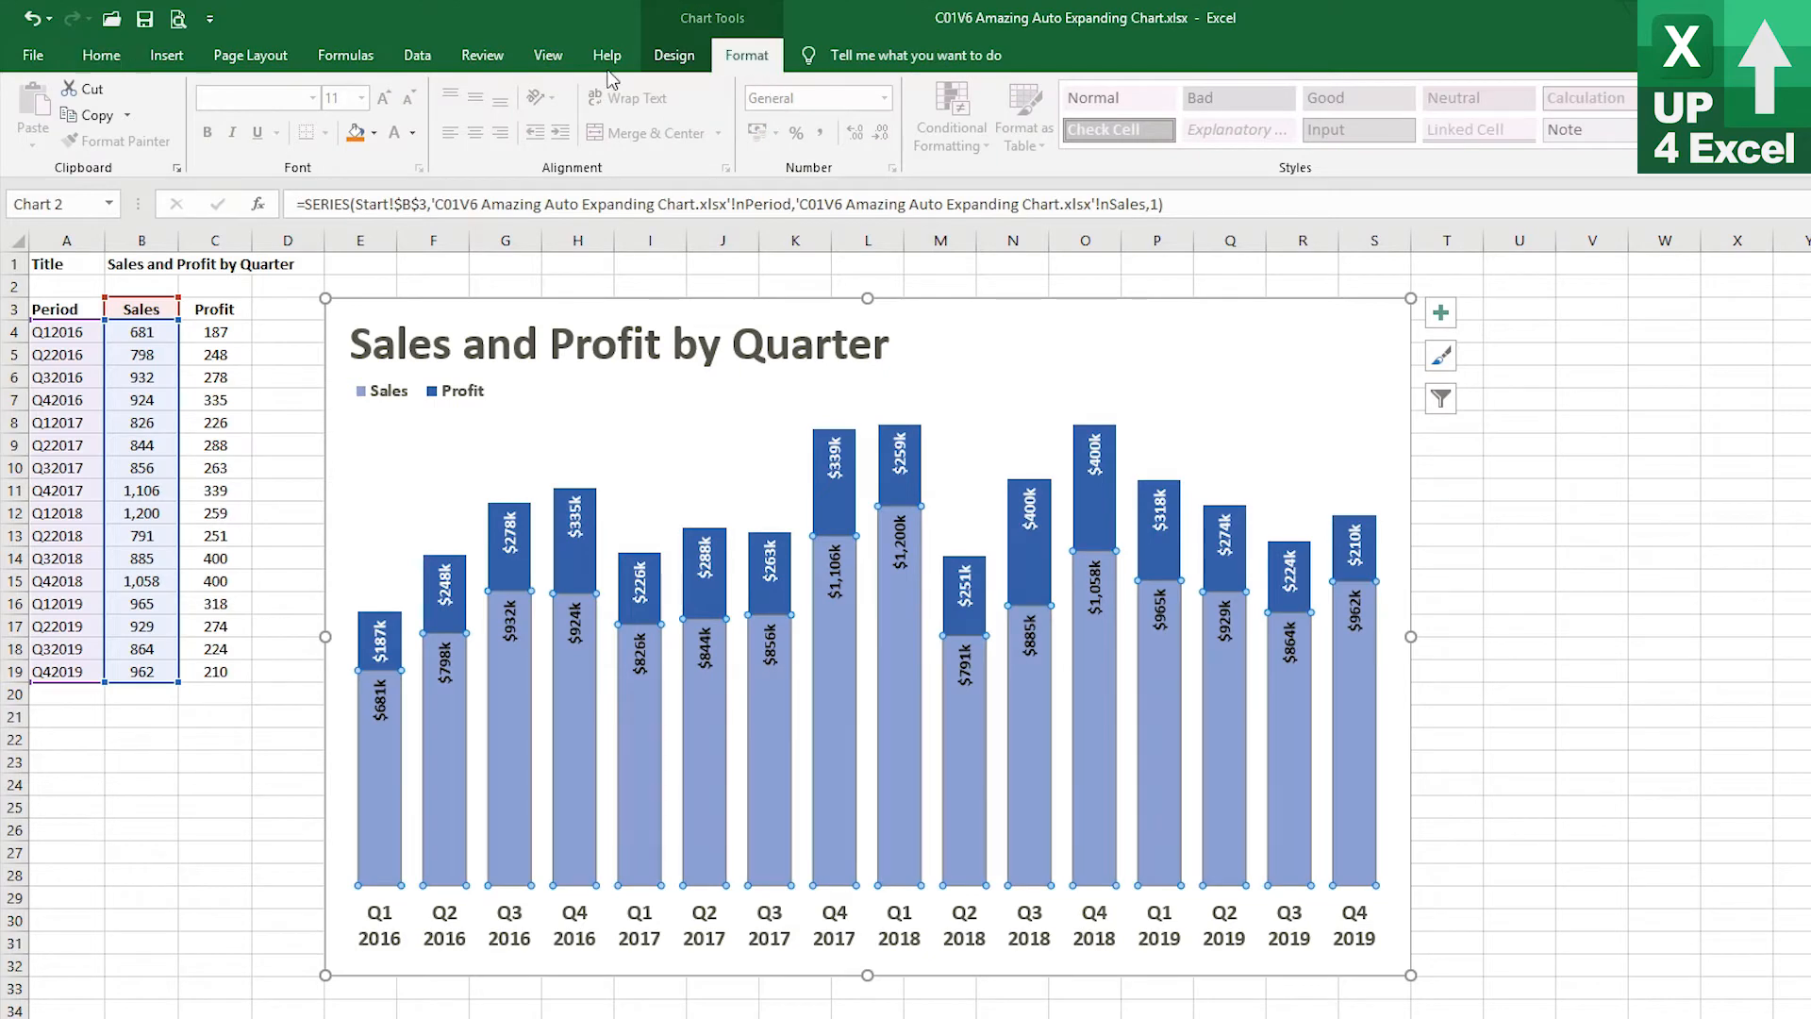
{"action": "left_click", "coordinate": [675, 55]}
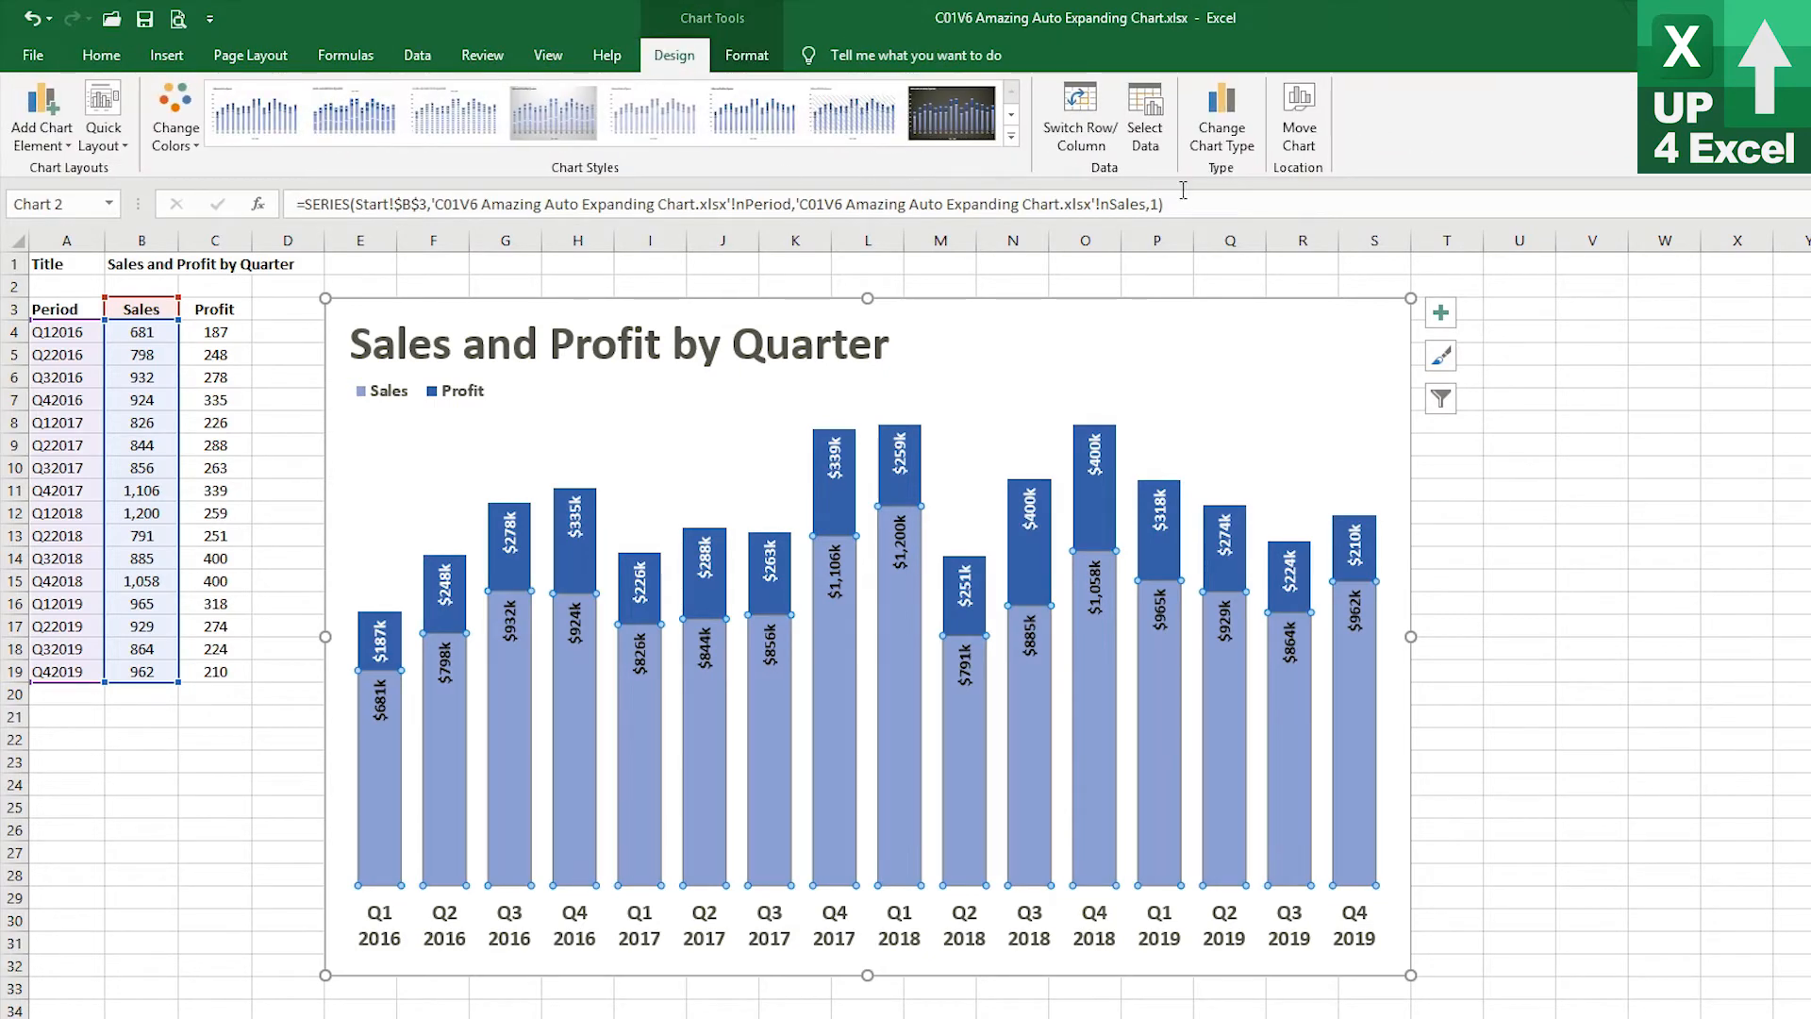
{"action": "left_click", "coordinate": [1145, 117]}
{"action": "left_click", "coordinate": [645, 568]}
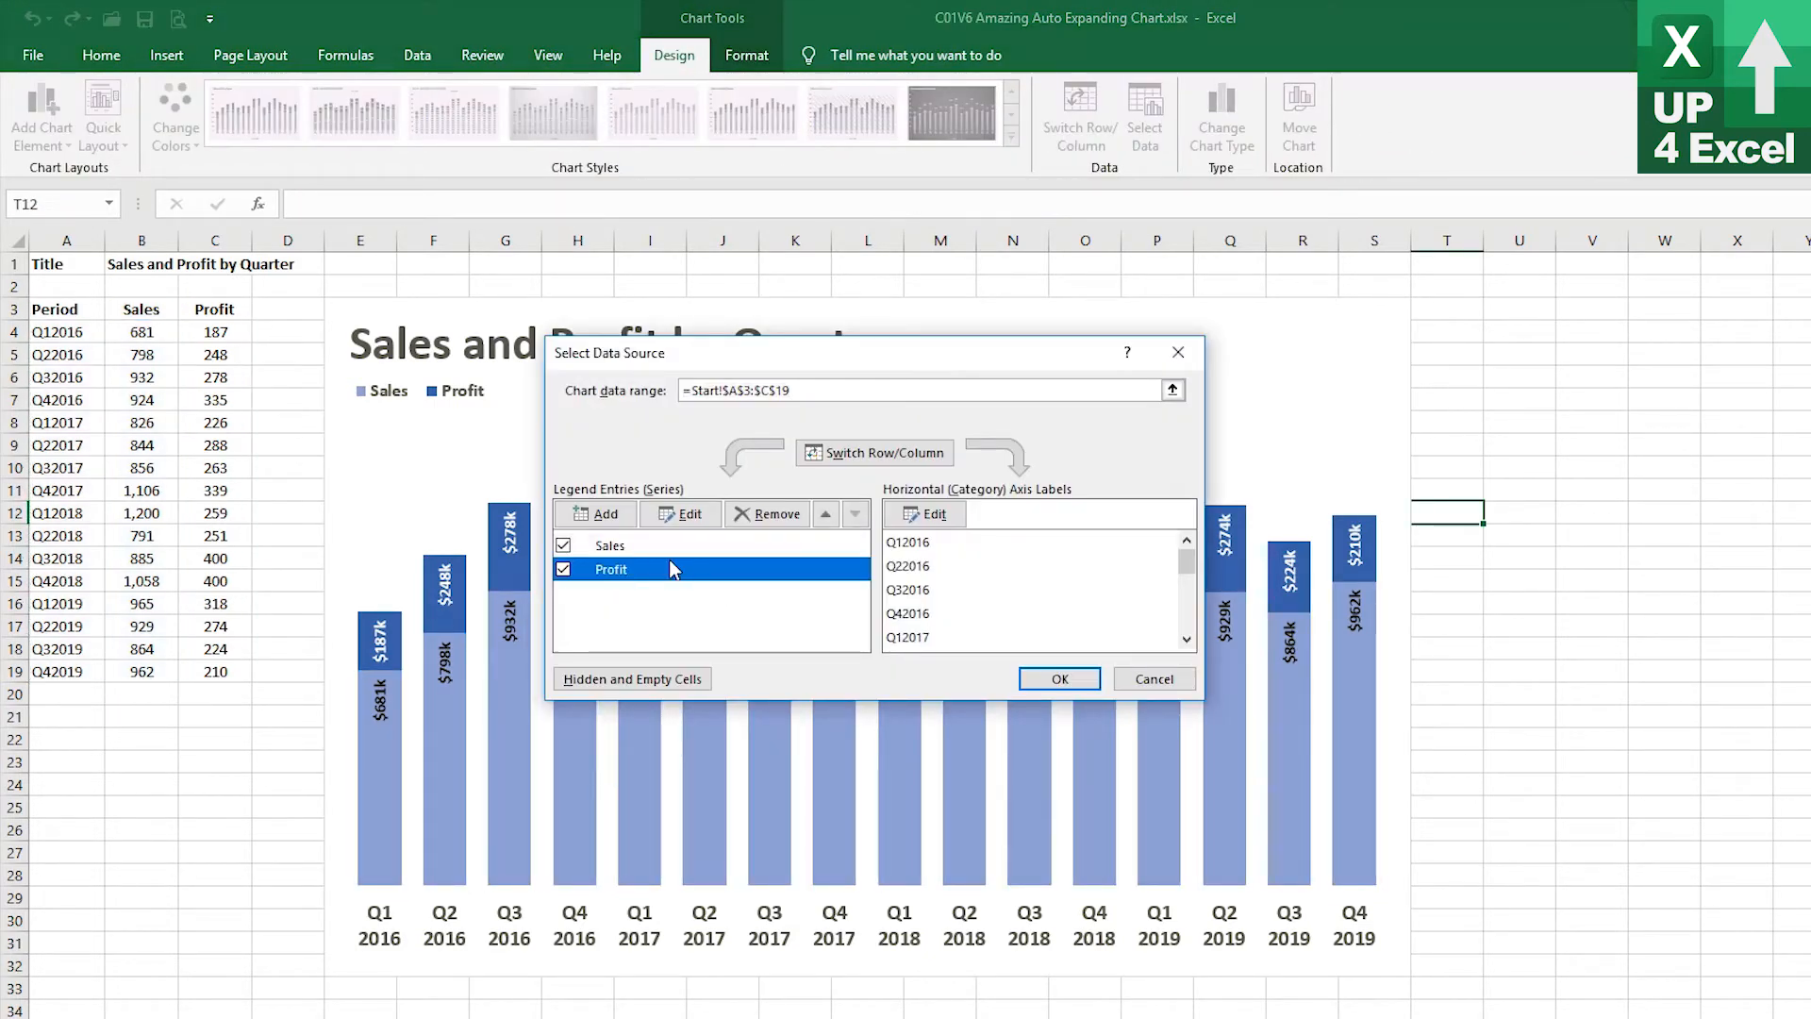
{"action": "left_click", "coordinate": [826, 515]}
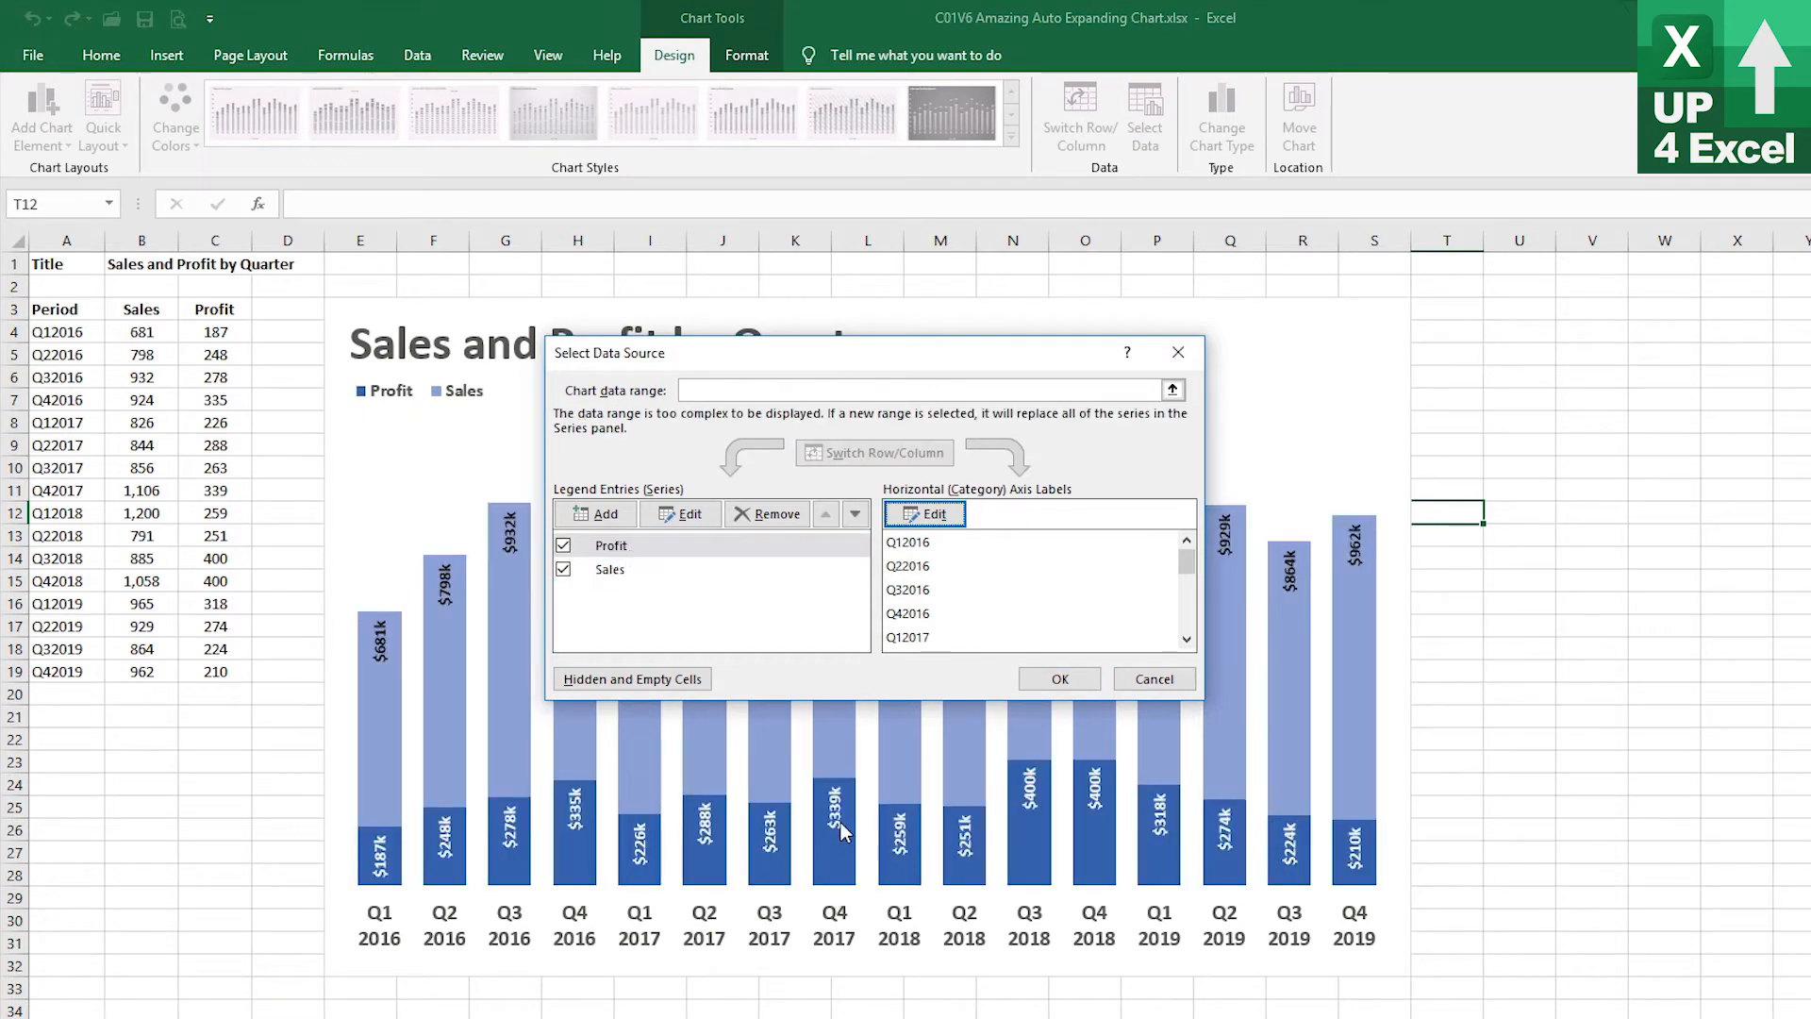
{"action": "left_click", "coordinate": [1058, 679]}
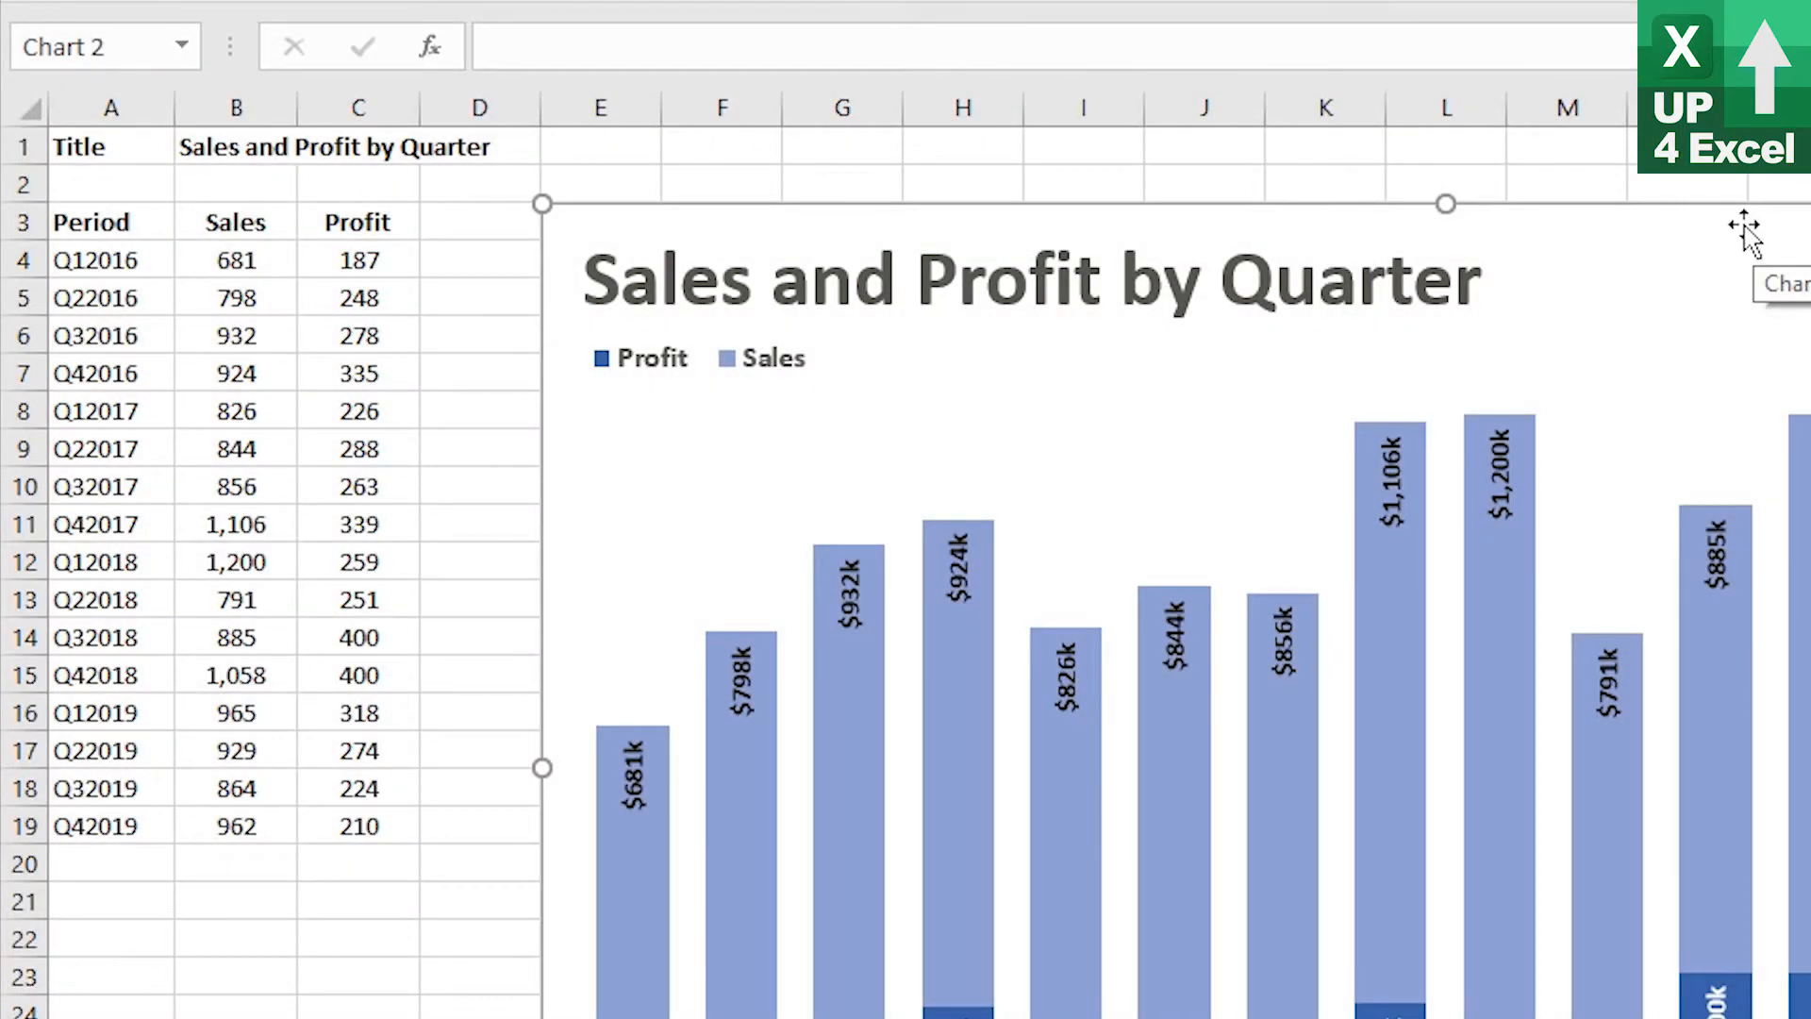
Move the chart aside and enter the headers Max Sales Sales in D3 and Max Sales Profit in E3
{"action": "left_click_drag", "start_coordinate": [1752, 236], "coordinate": [1810, 238]}
{"action": "left_click", "coordinate": [517, 217]}
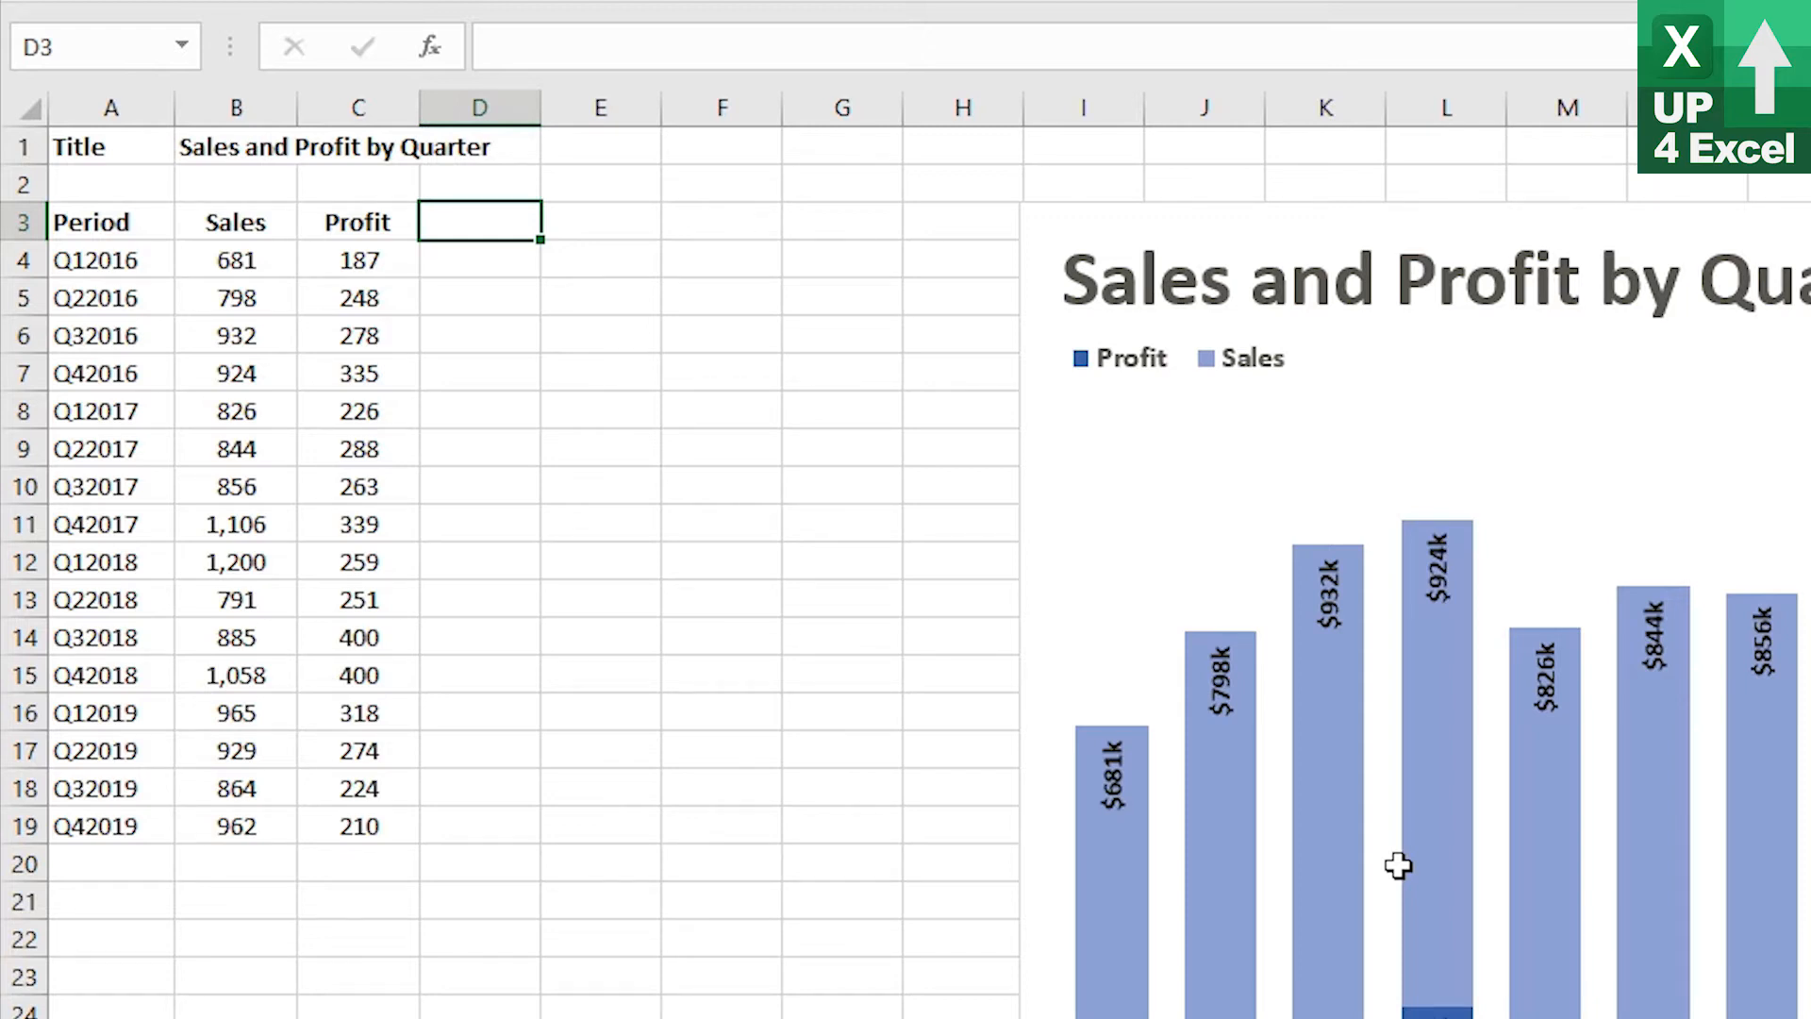
{"action": "type", "text": "Max "}
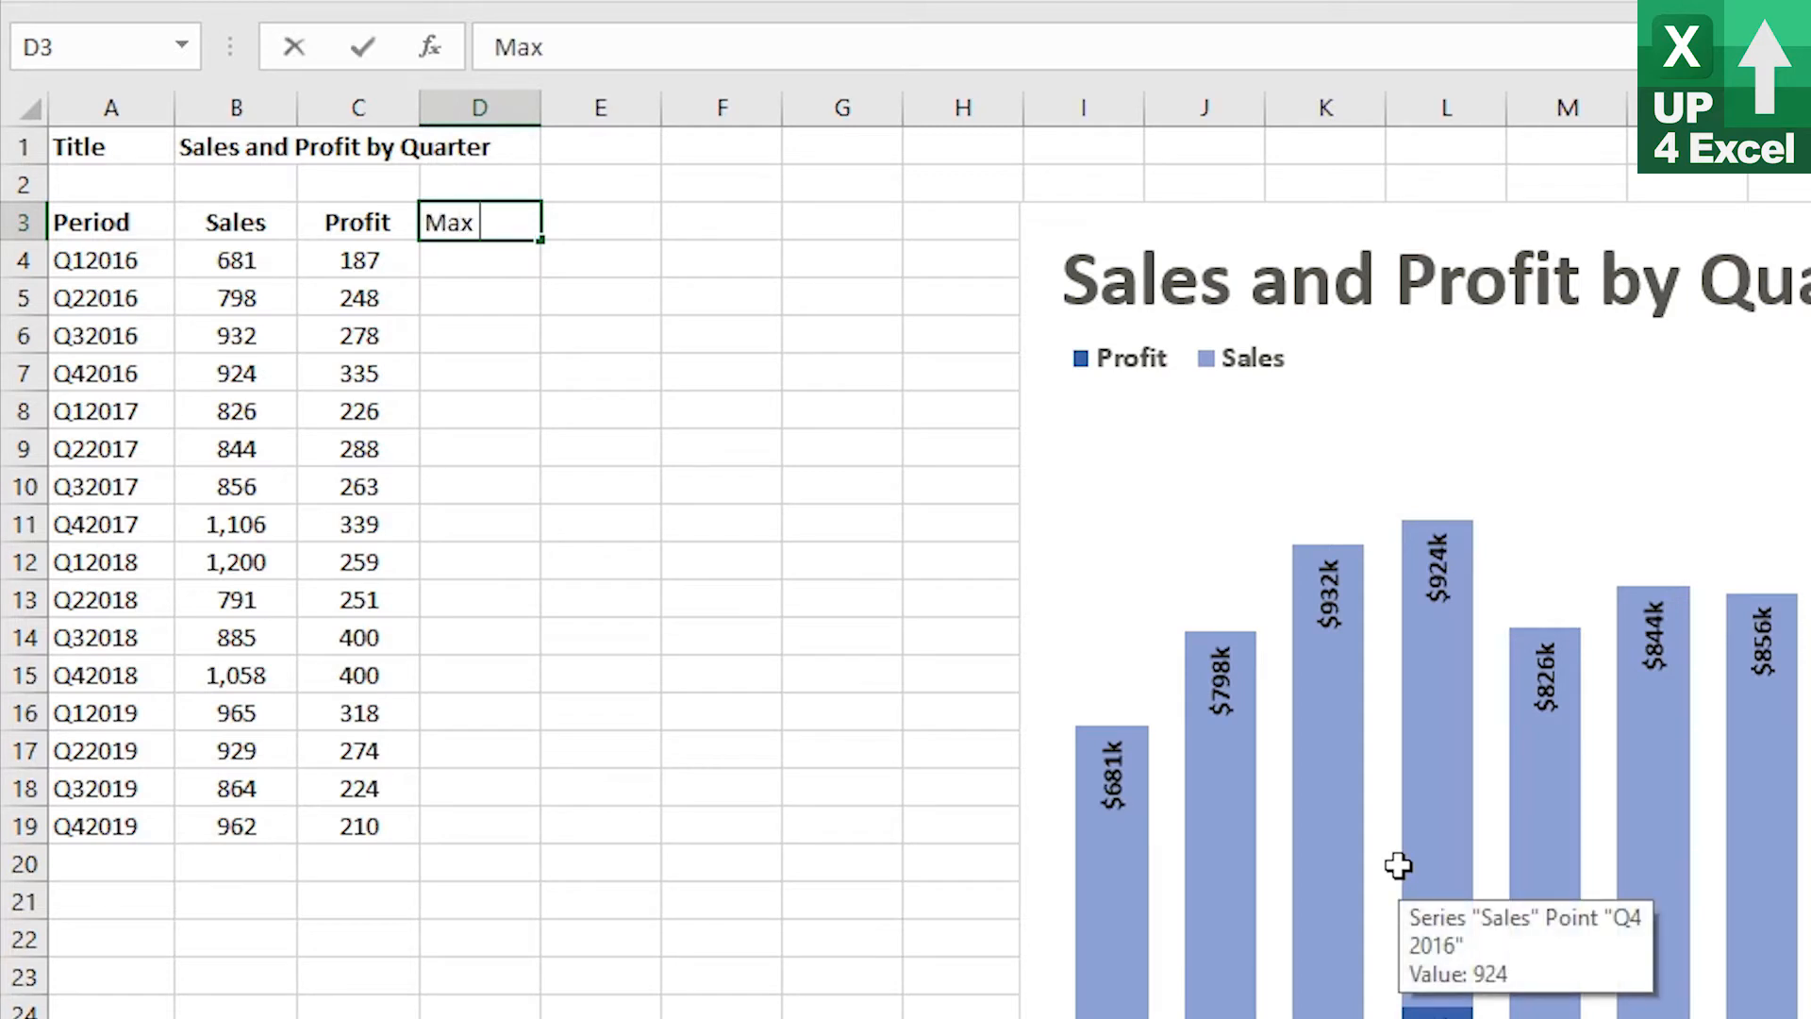
{"action": "type", "text": "Sales S"}
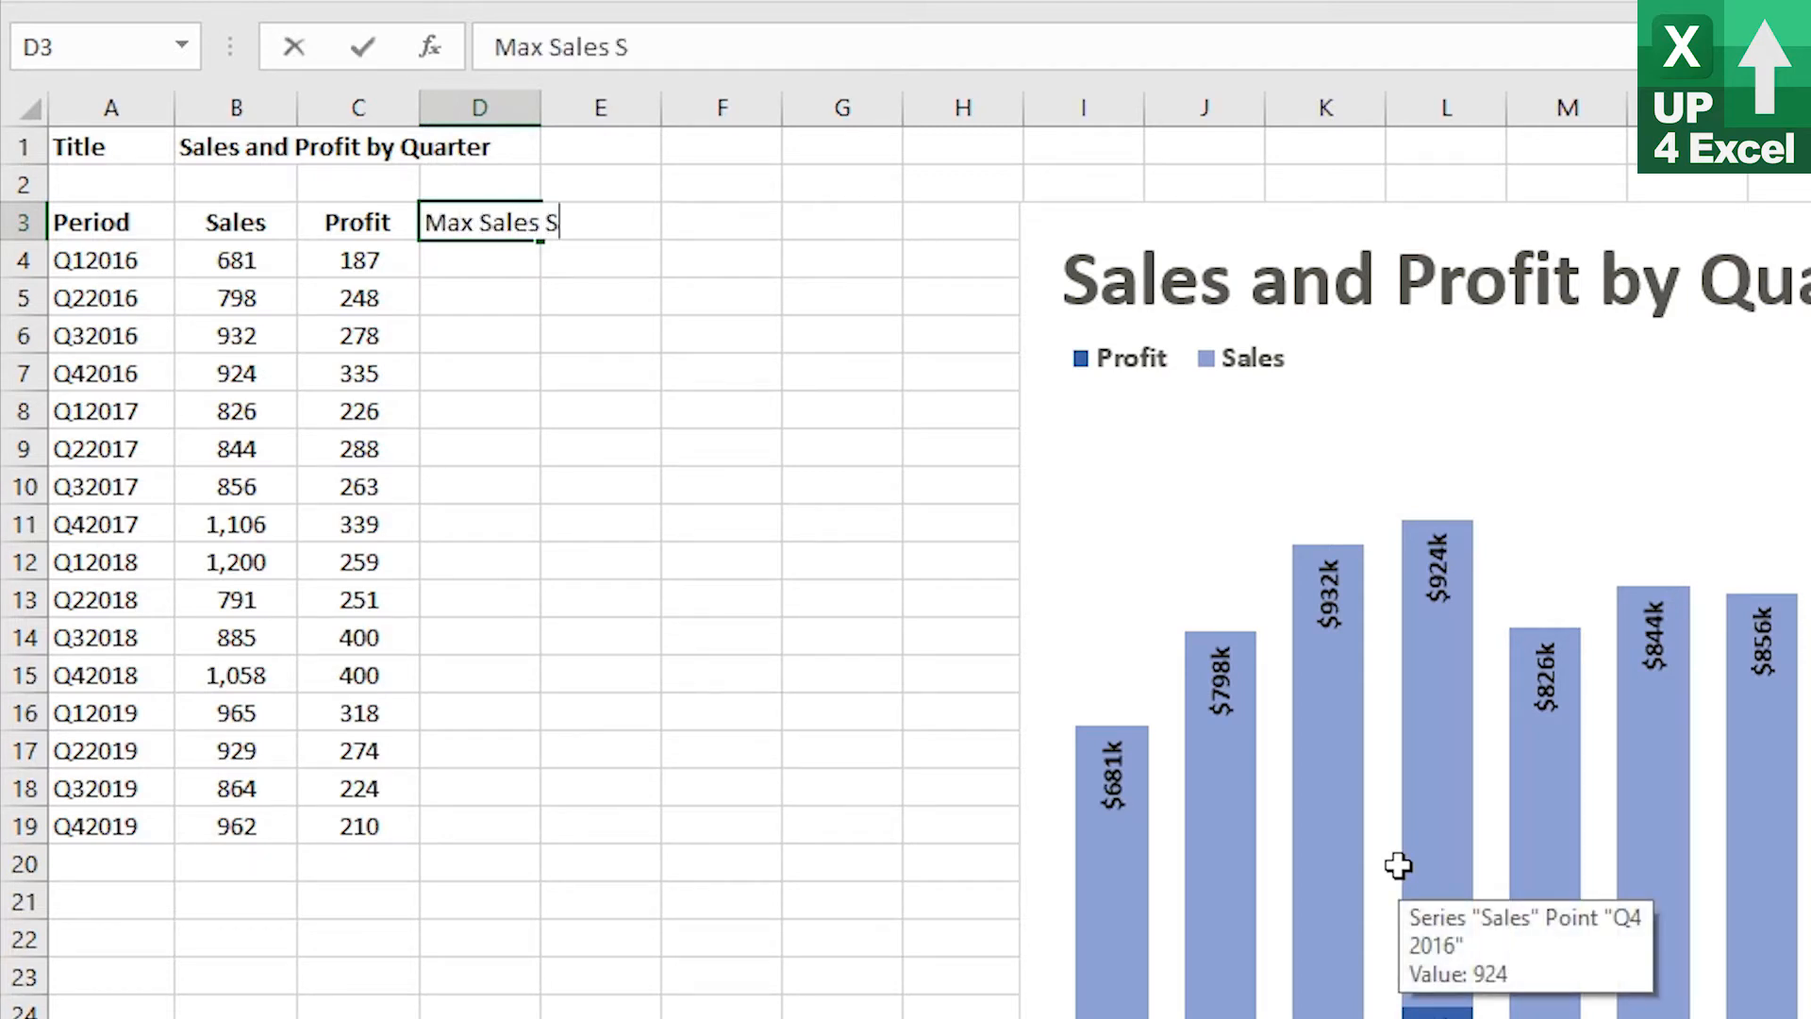
{"action": "type", "text": "ales"}
{"action": "key", "text": "Return"}
{"action": "key", "text": "Up"}
{"action": "key", "text": "Right"}
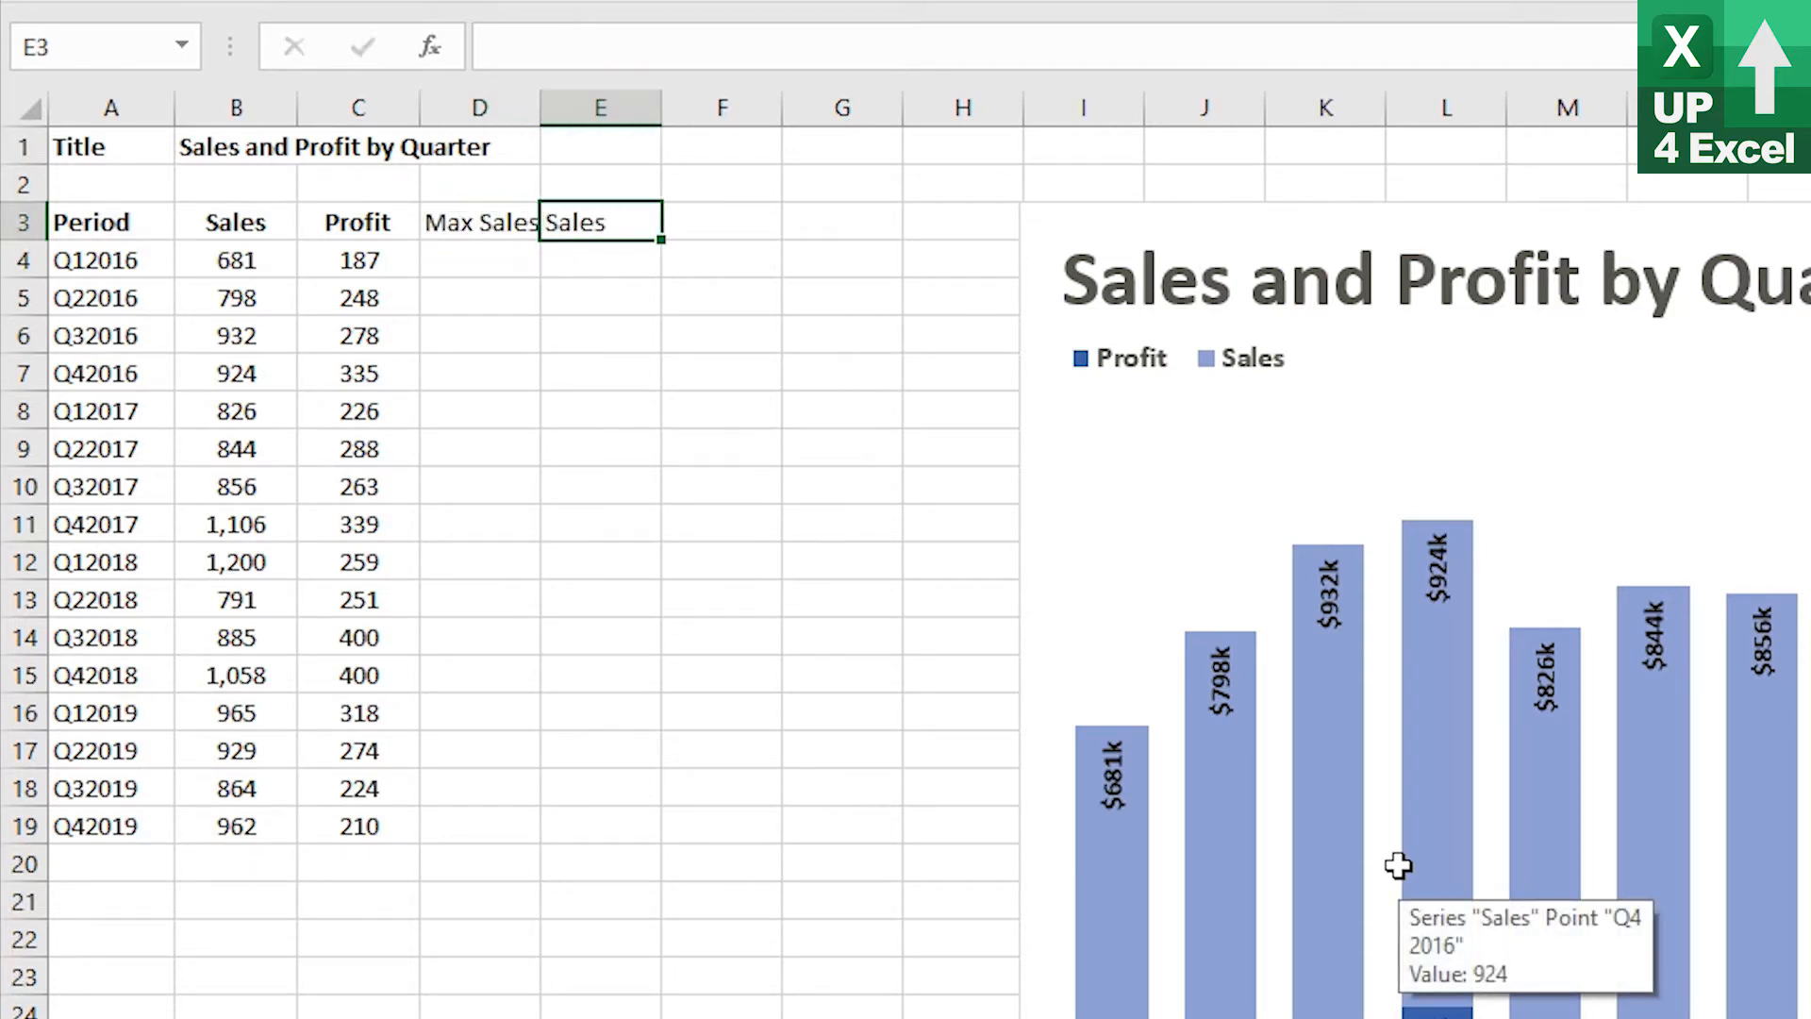
{"action": "type", "text": "Max Sales P"}
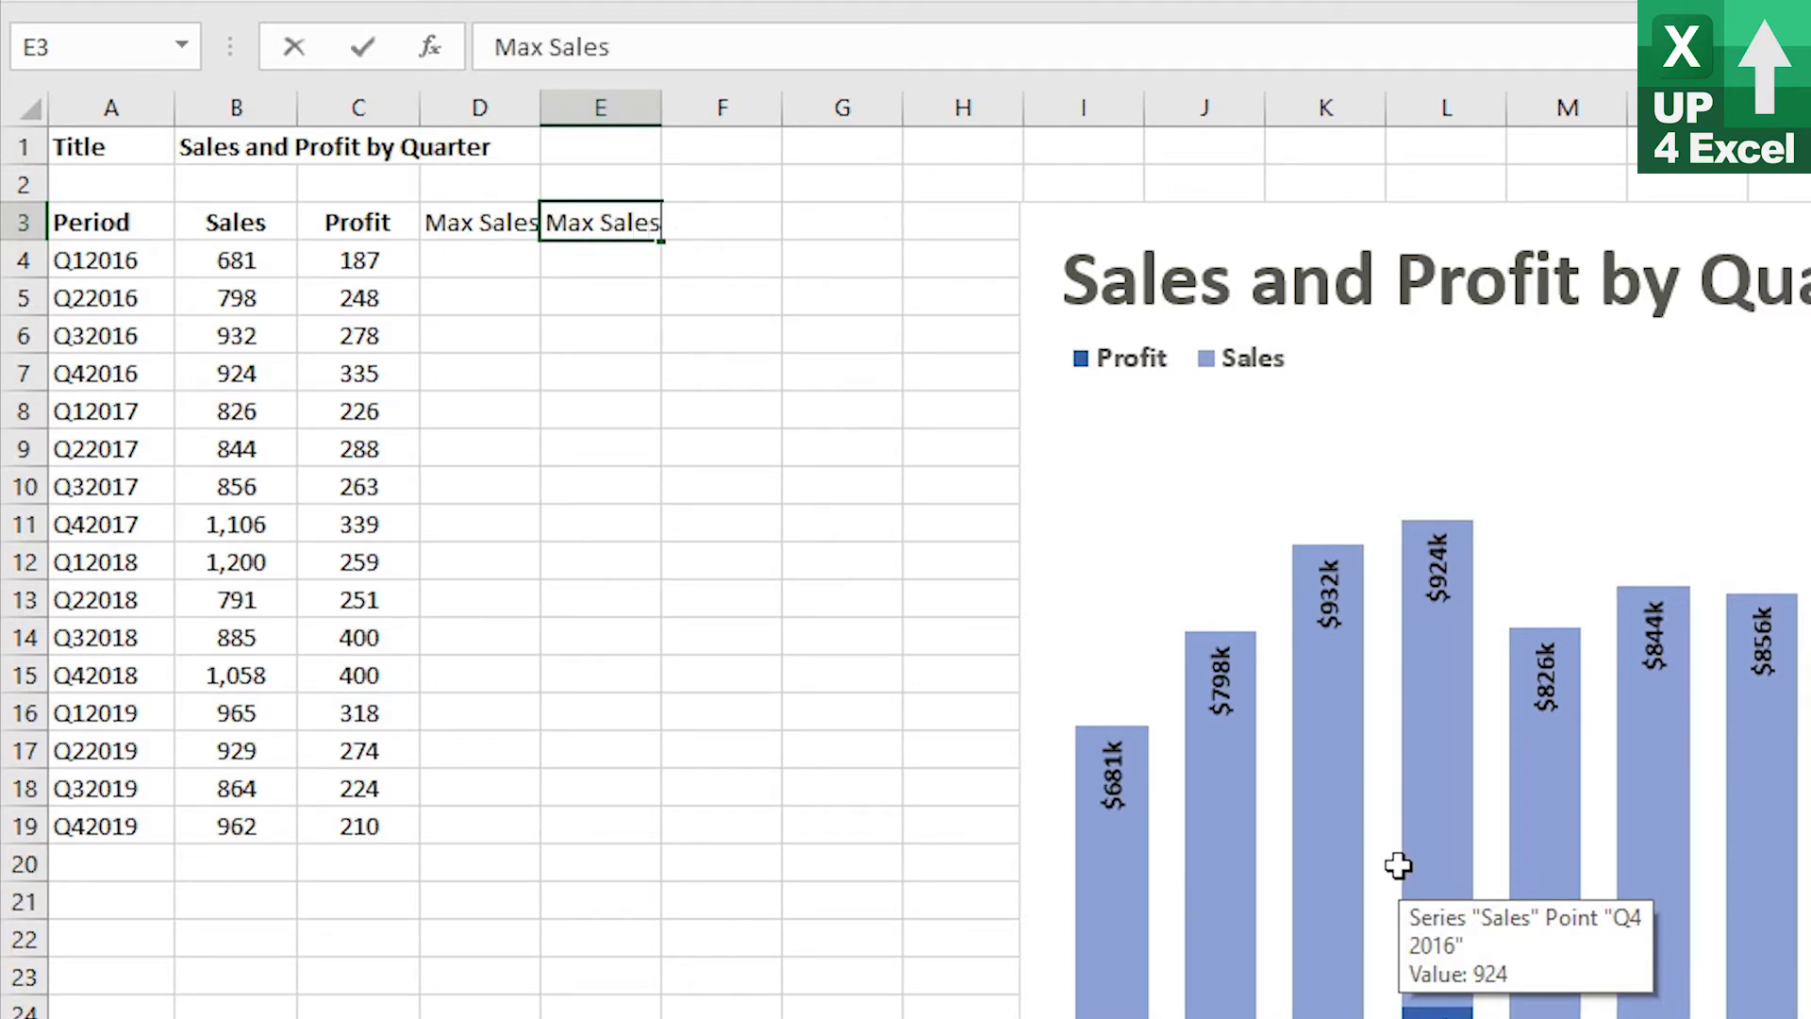
{"action": "type", "text": "rofit"}
{"action": "key", "text": "Return"}
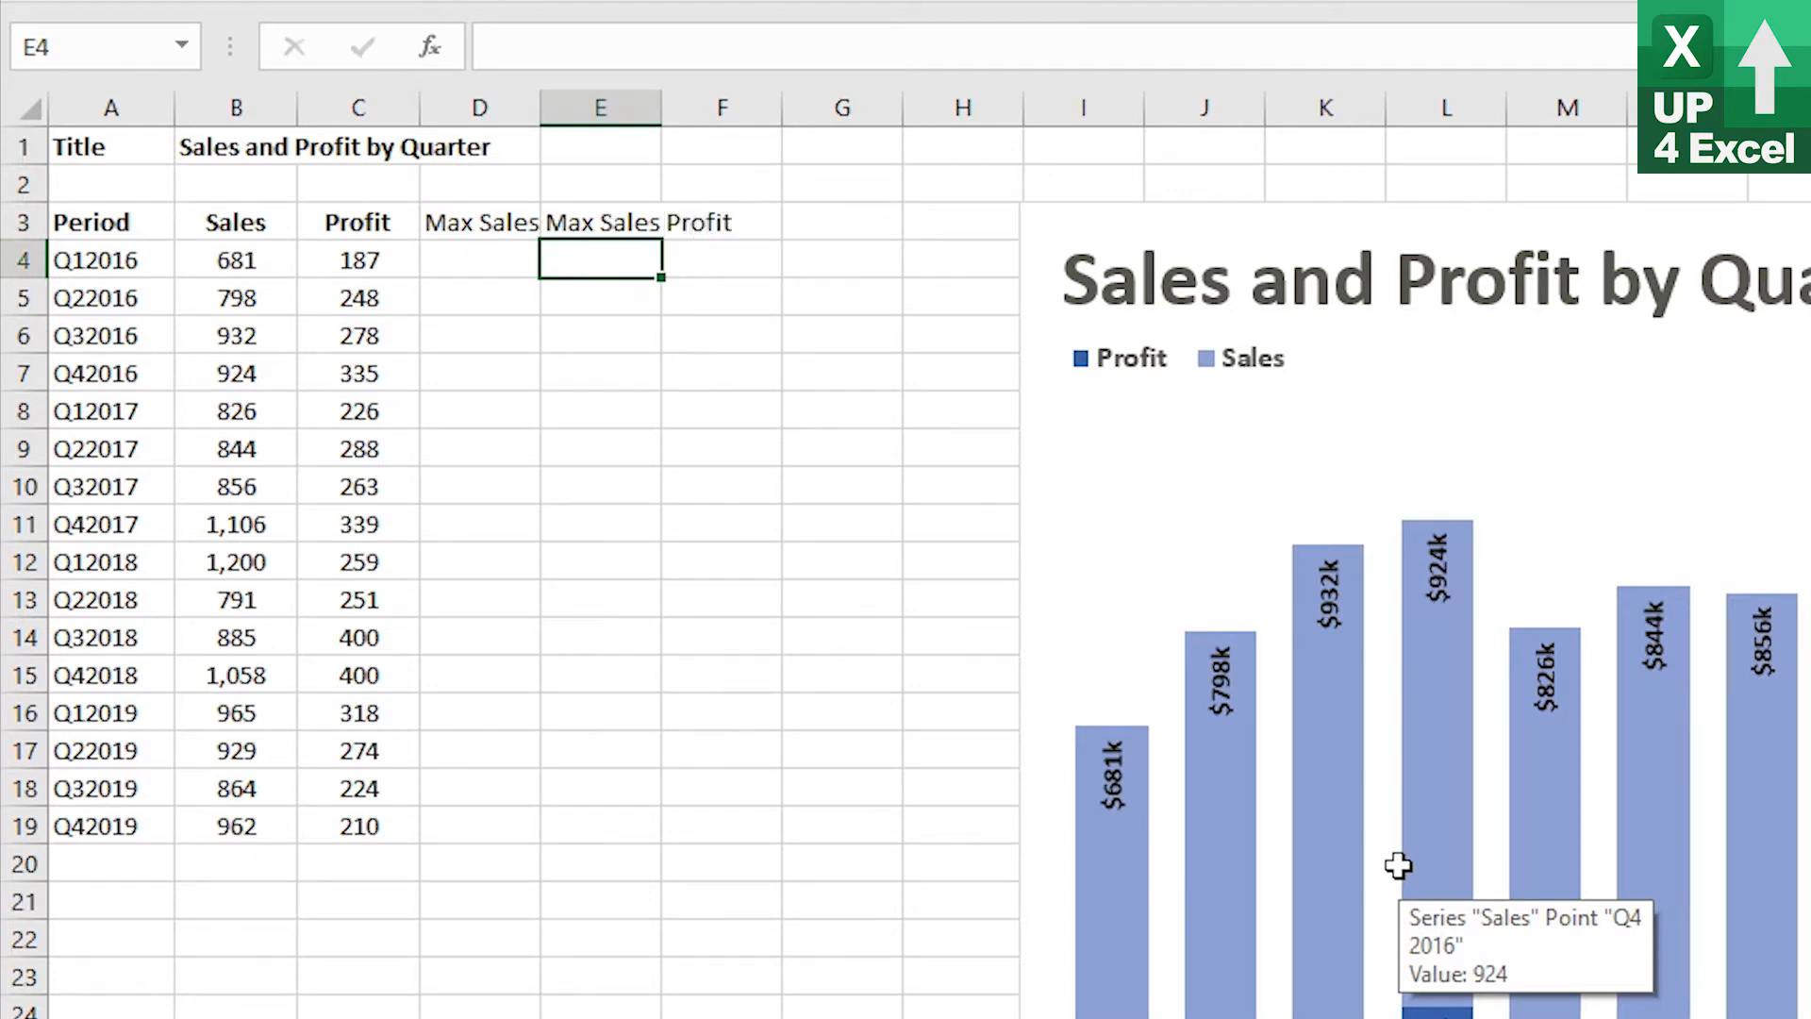
Wrap the text of the new headers in D3:E3
{"action": "key", "text": "Up"}
{"action": "key", "text": "Left"}
{"action": "key", "text": "shift+Right"}
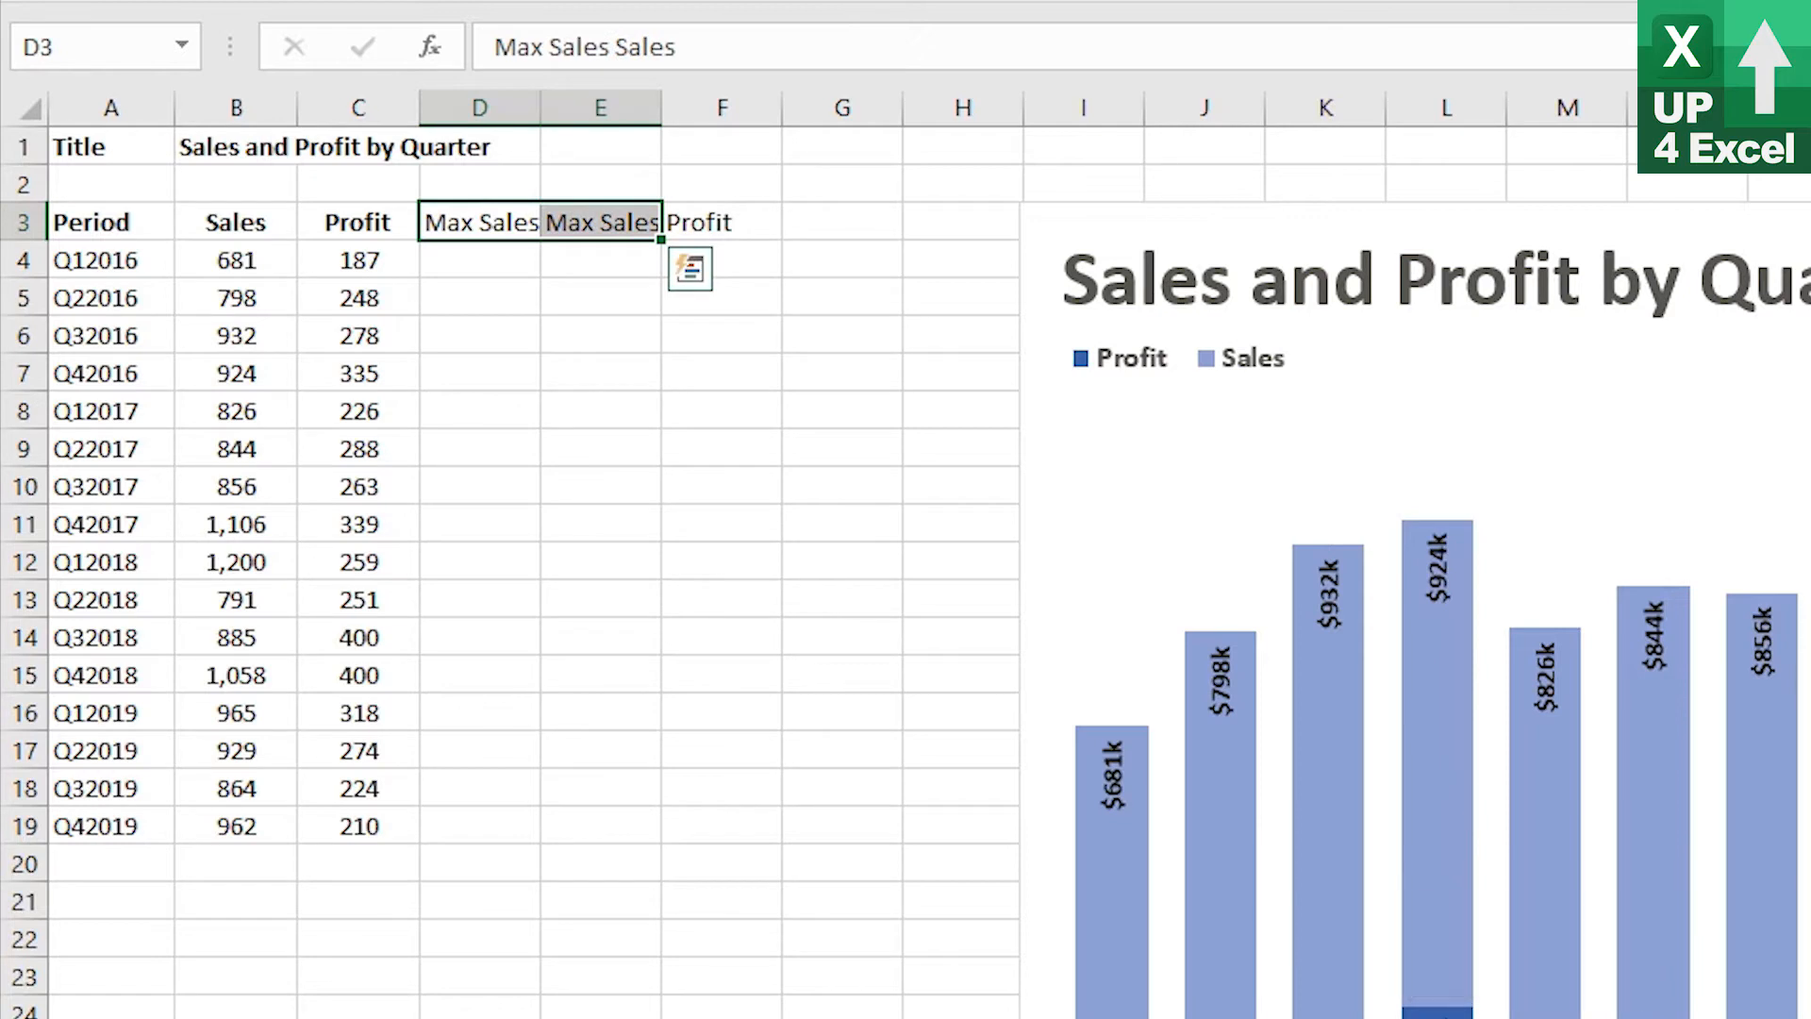
{"action": "key", "text": "alt+h"}
{"action": "key", "text": "w"}
Copy column C's formatting onto columns D through H with the Format Painter
{"action": "left_click", "coordinate": [358, 108]}
{"action": "key", "text": "alt+h"}
{"action": "key", "text": "f"}
{"action": "key", "text": "p"}
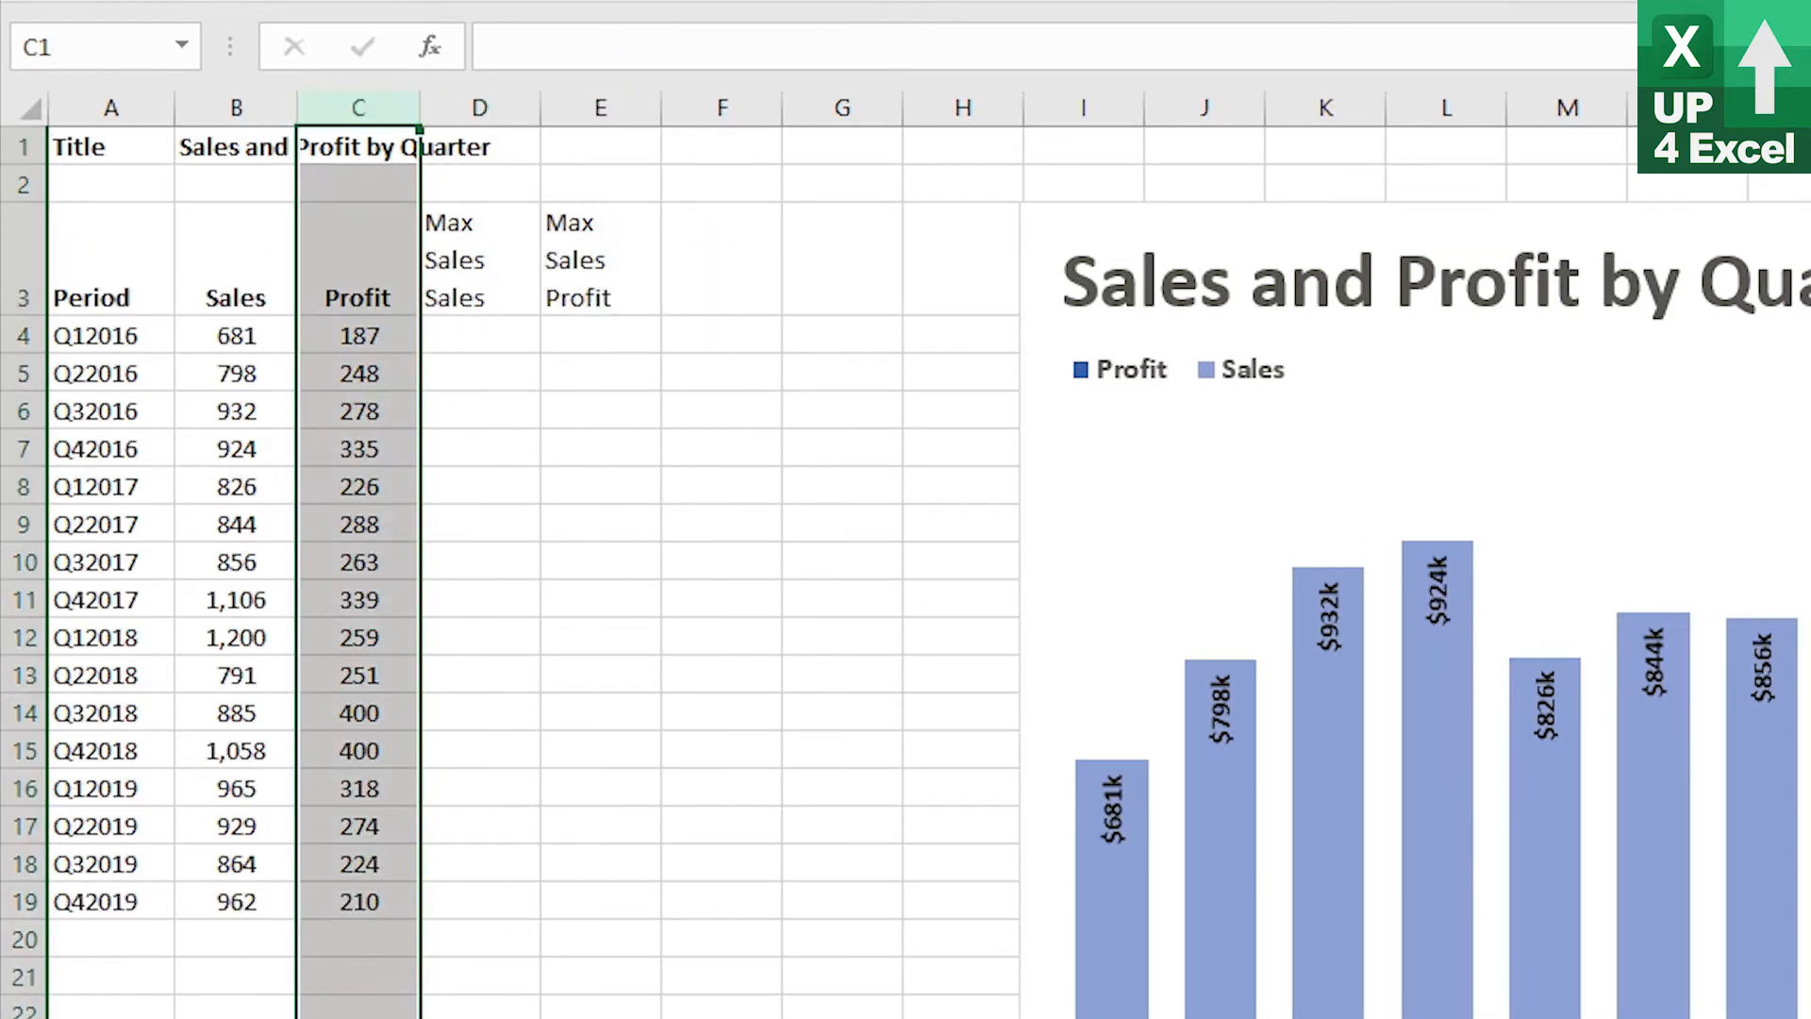
{"action": "left_click_drag", "start_coordinate": [476, 95], "coordinate": [982, 89]}
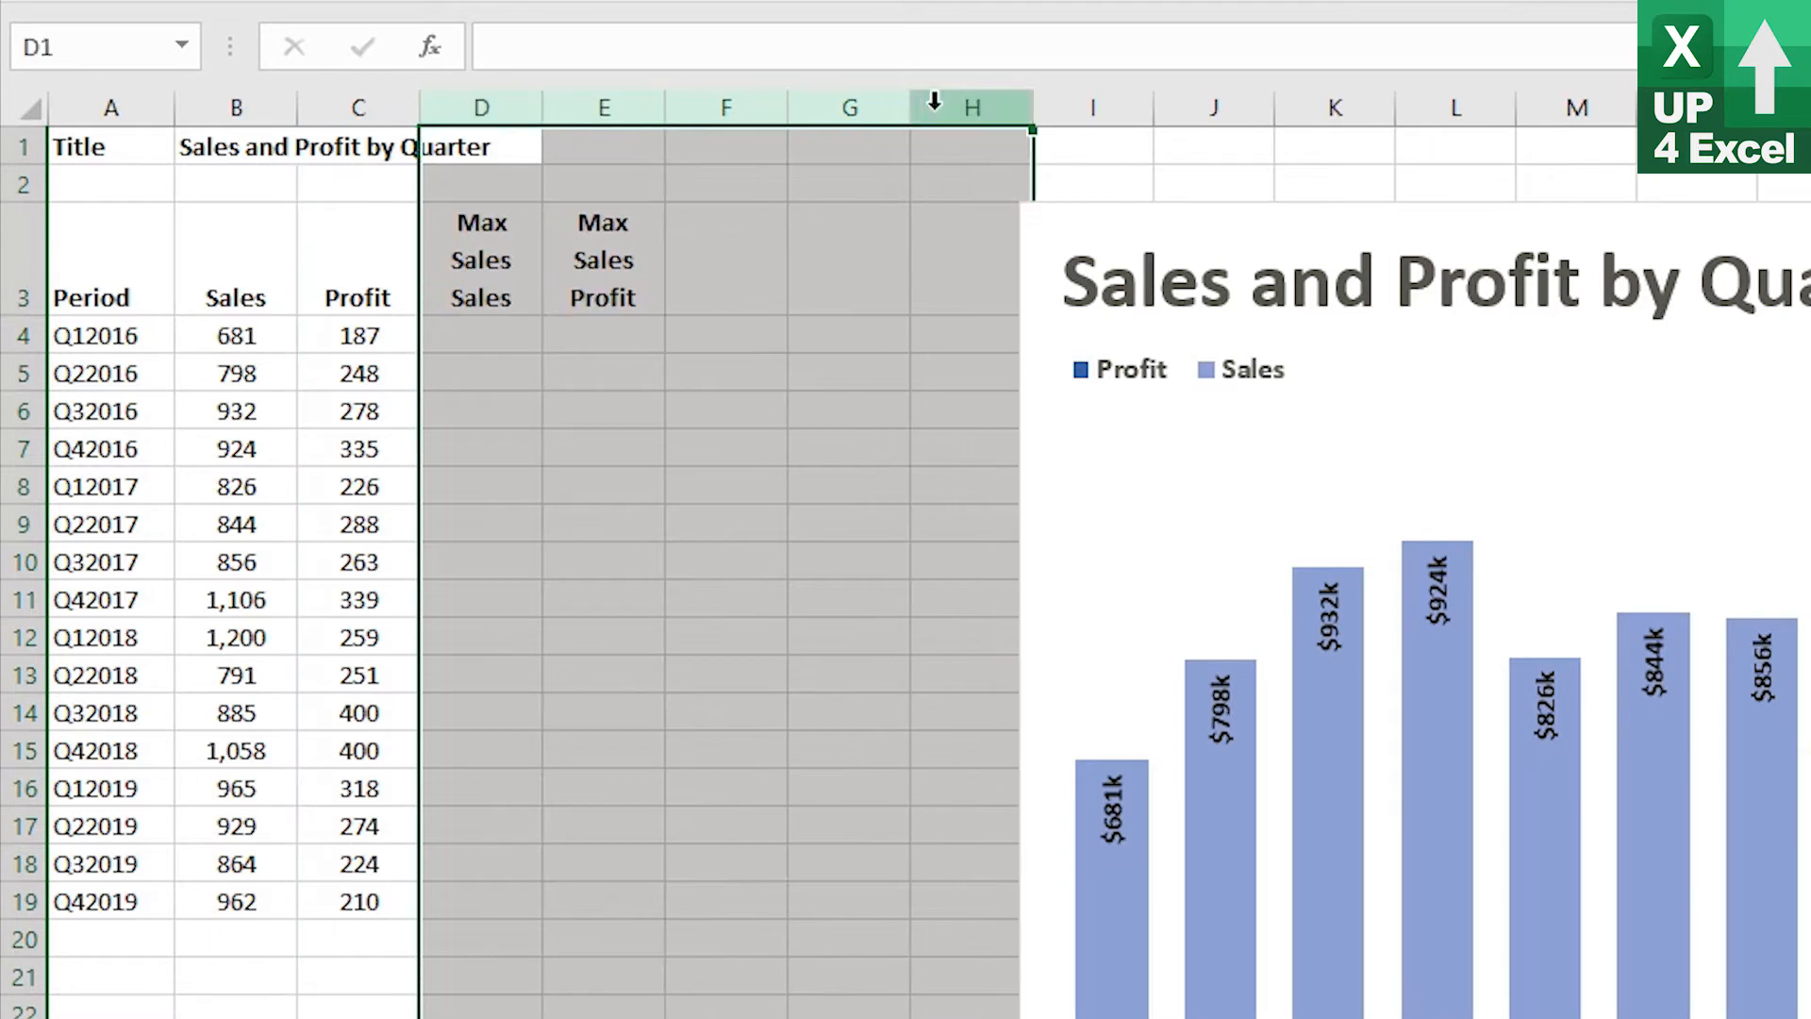
Enter =IF($B4=MAX($B:$B),B4,NA()) in D4 and fill it down to D19
{"action": "left_click", "coordinate": [464, 343]}
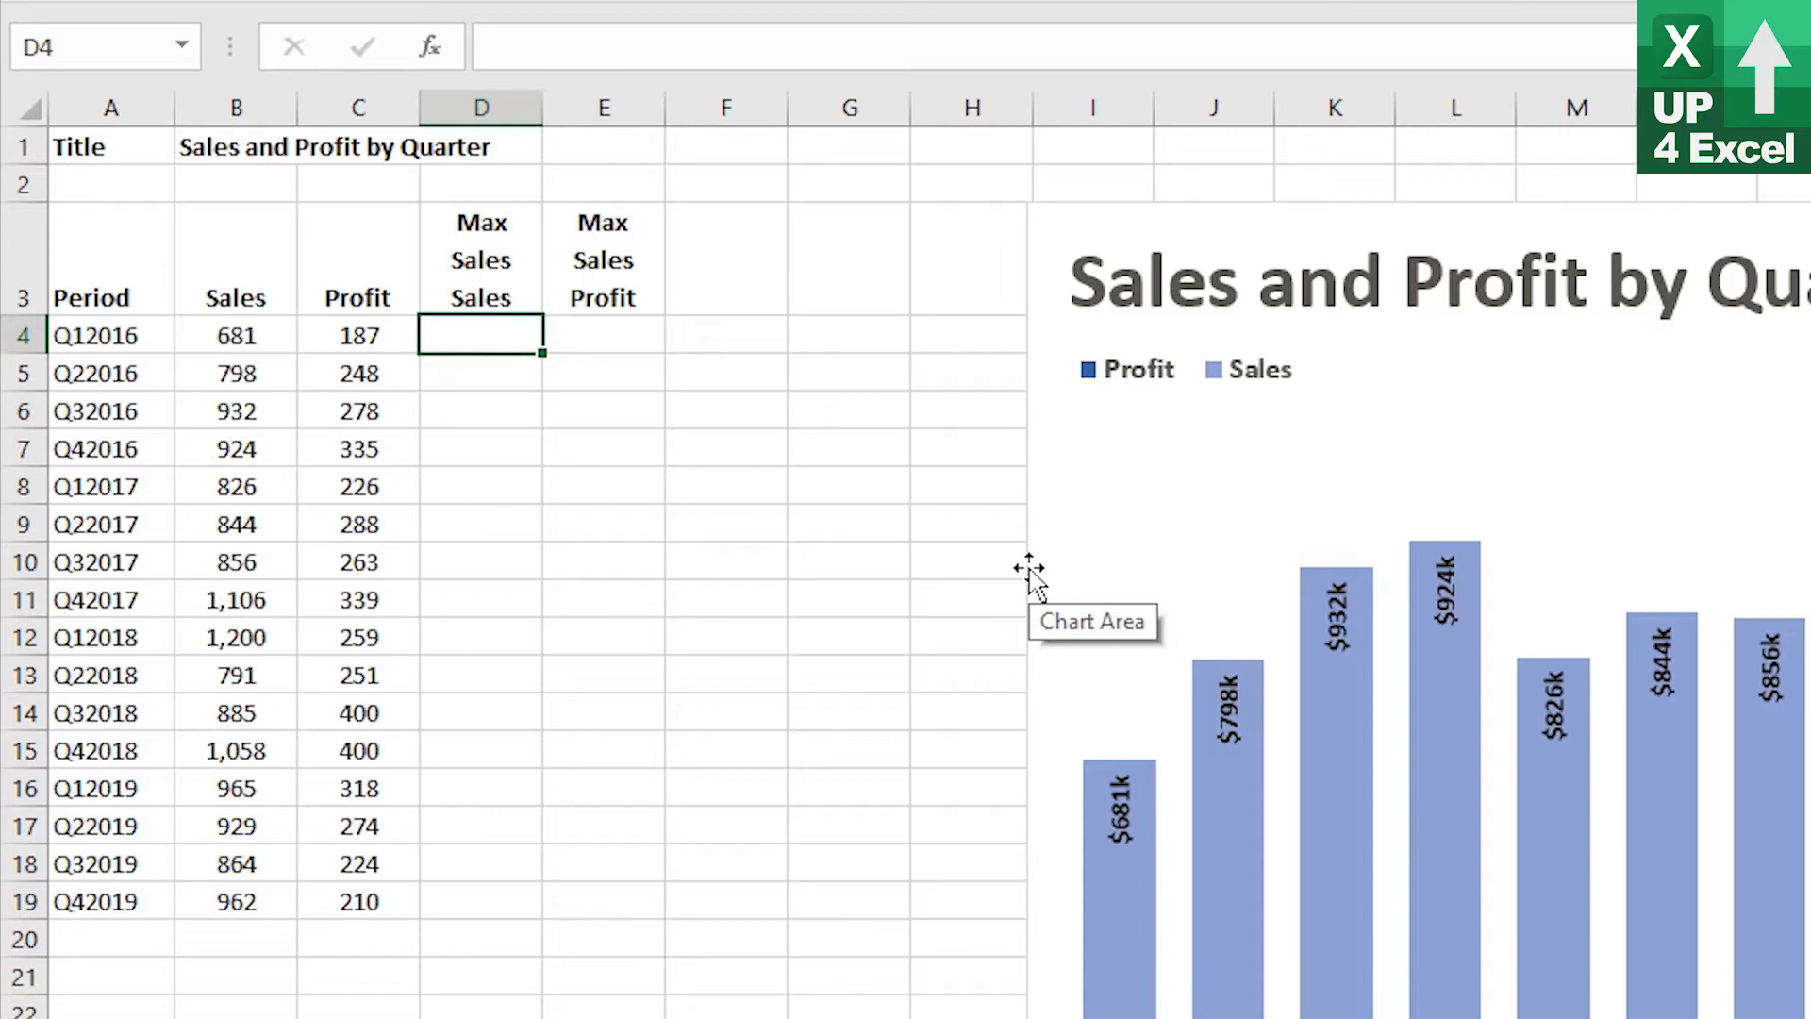
{"action": "type", "text": "=if("}
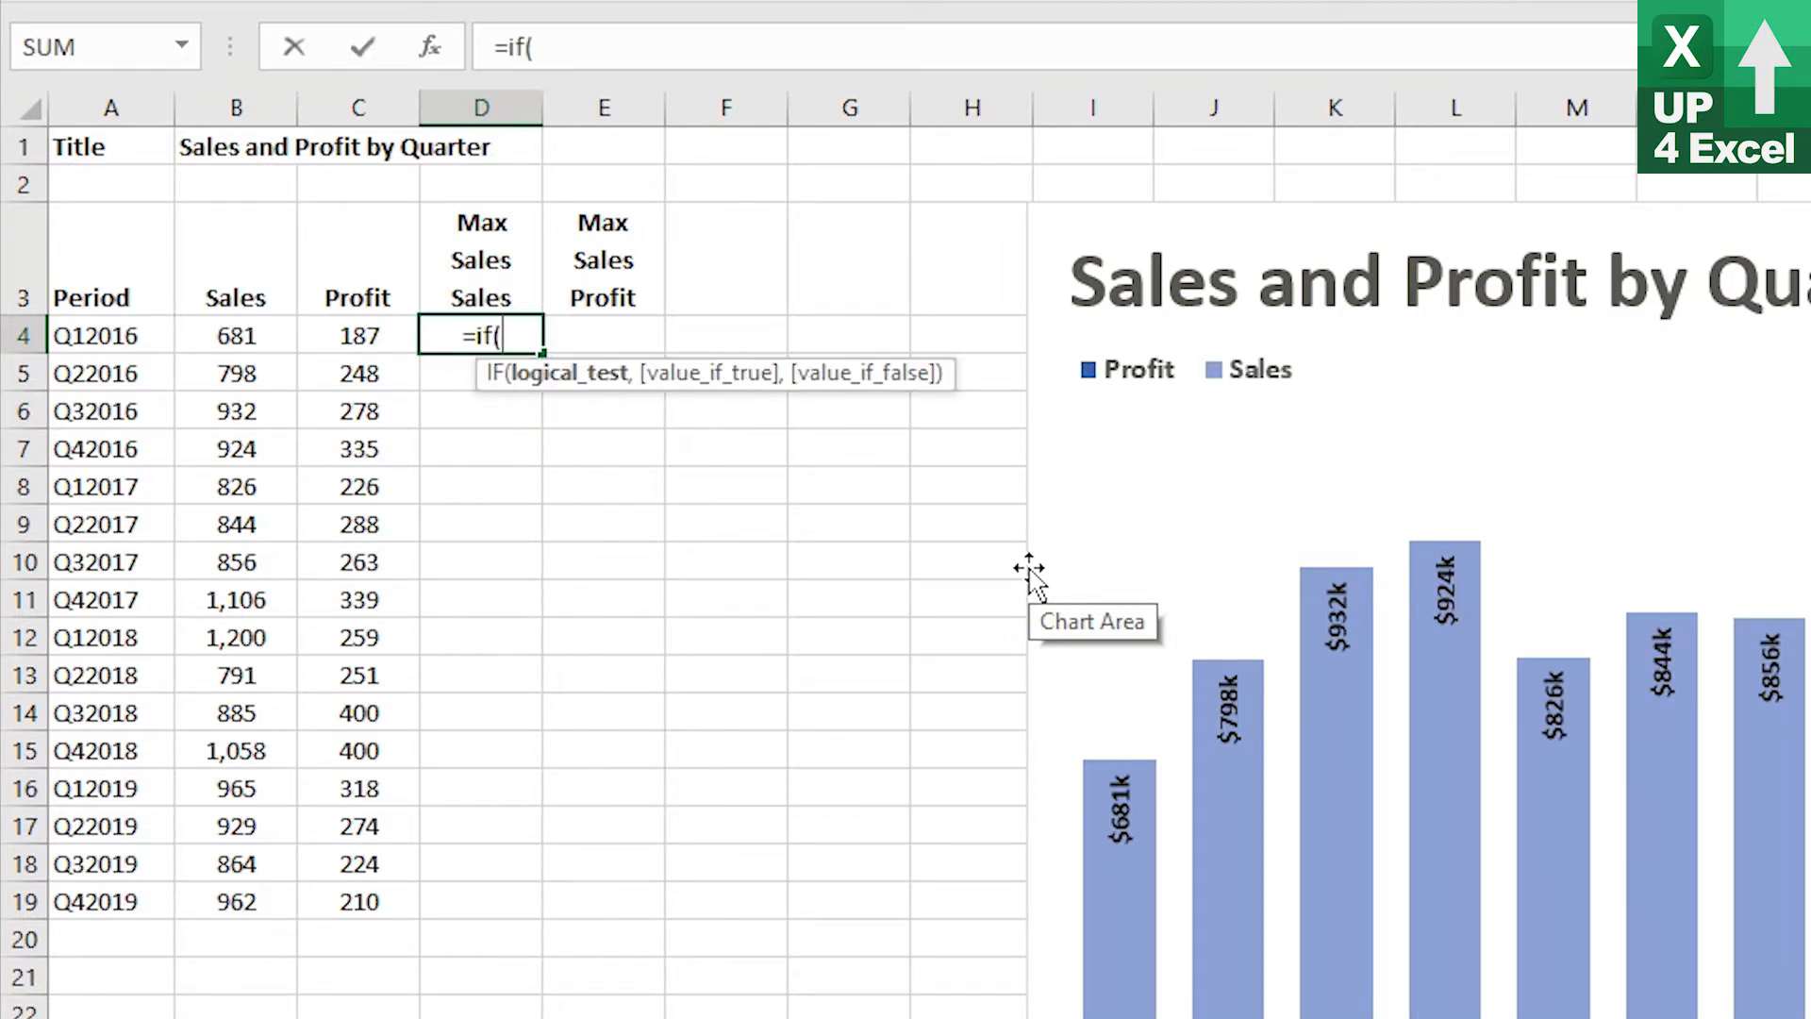
{"action": "key", "text": "Left"}
{"action": "key", "text": "Left"}
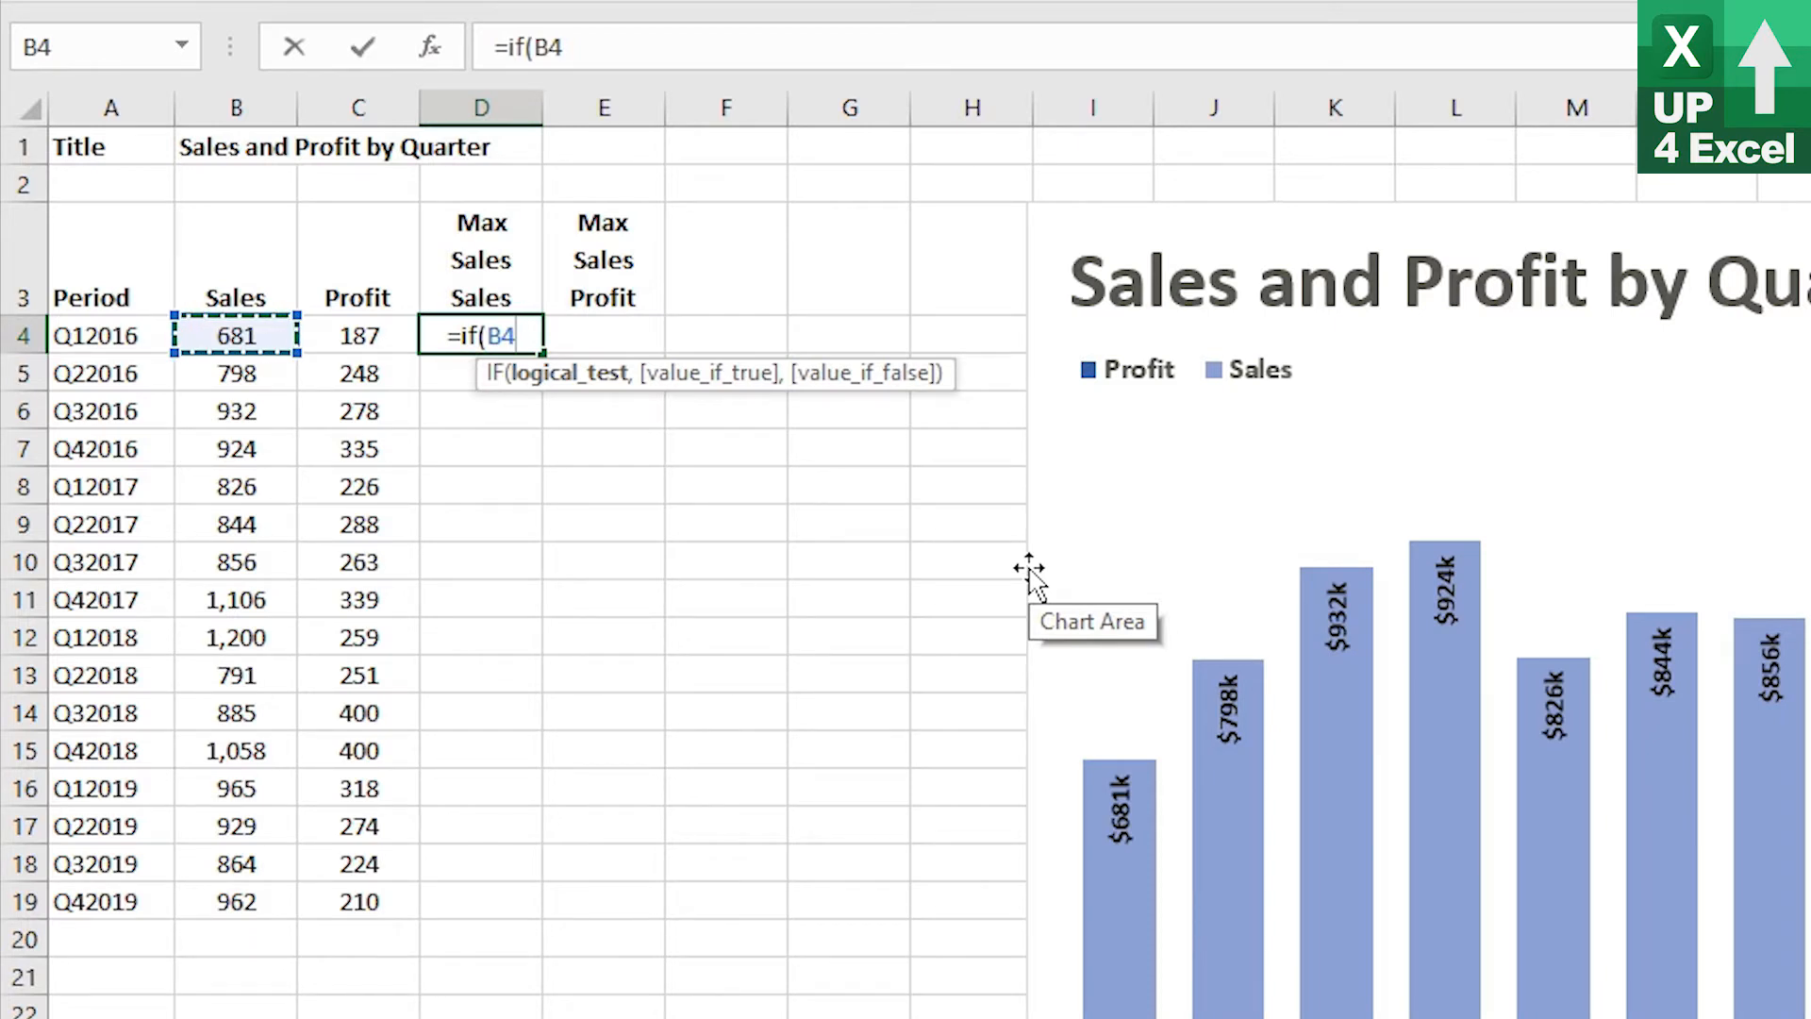
{"action": "key", "text": "F4"}
{"action": "key", "text": "F4"}
{"action": "key", "text": "F4"}
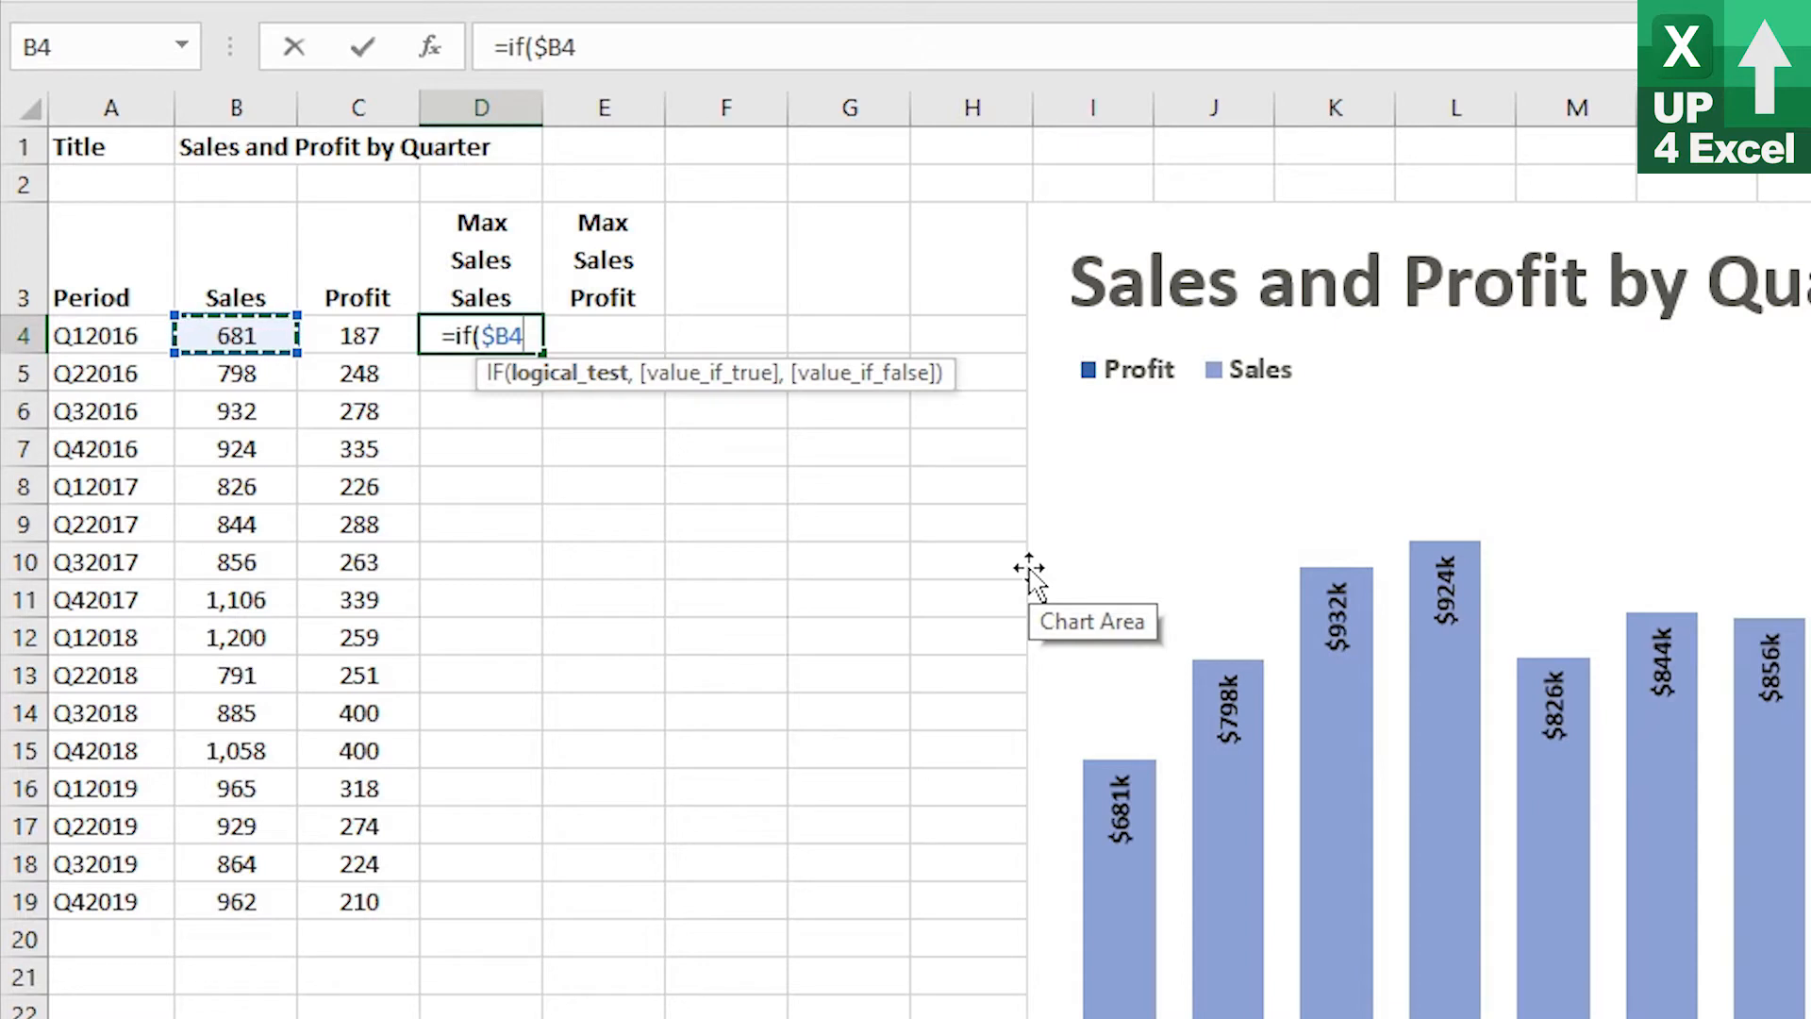
{"action": "type", "text": "=max"}
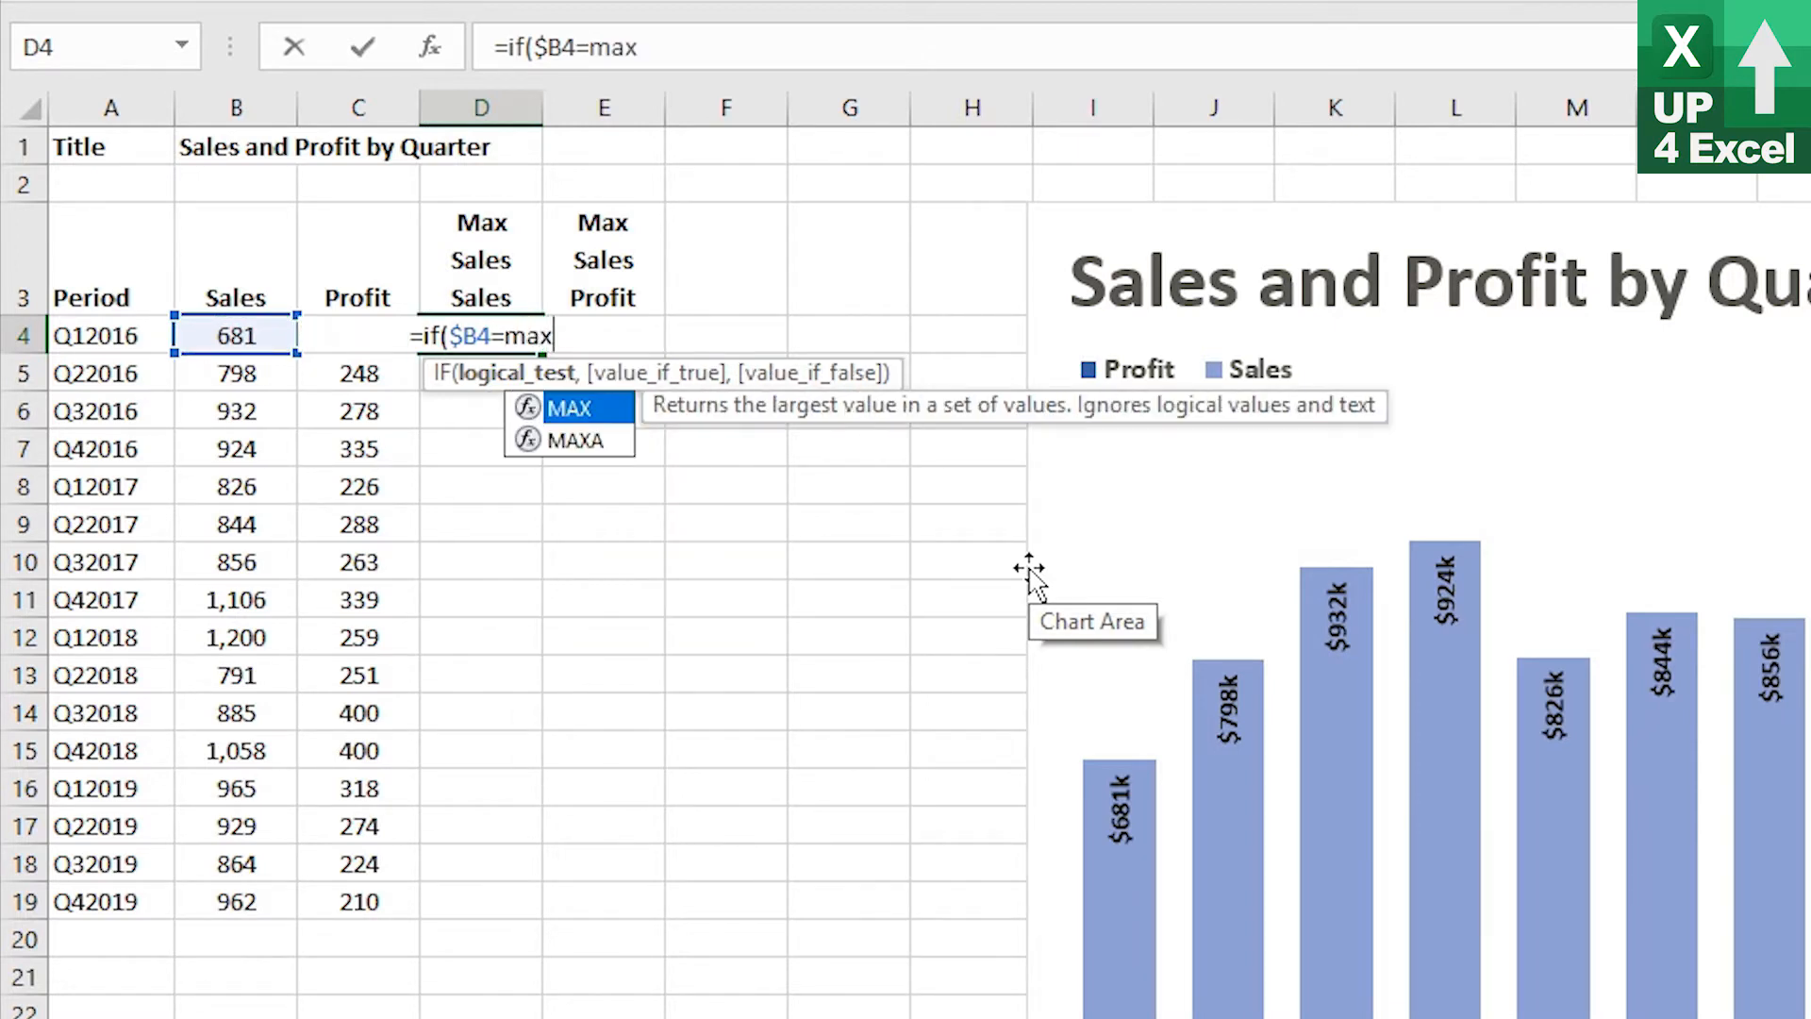
{"action": "type", "text": "("}
{"action": "key", "text": "Left"}
{"action": "key", "text": "Left"}
{"action": "key", "text": "ctrl+shift+Down"}
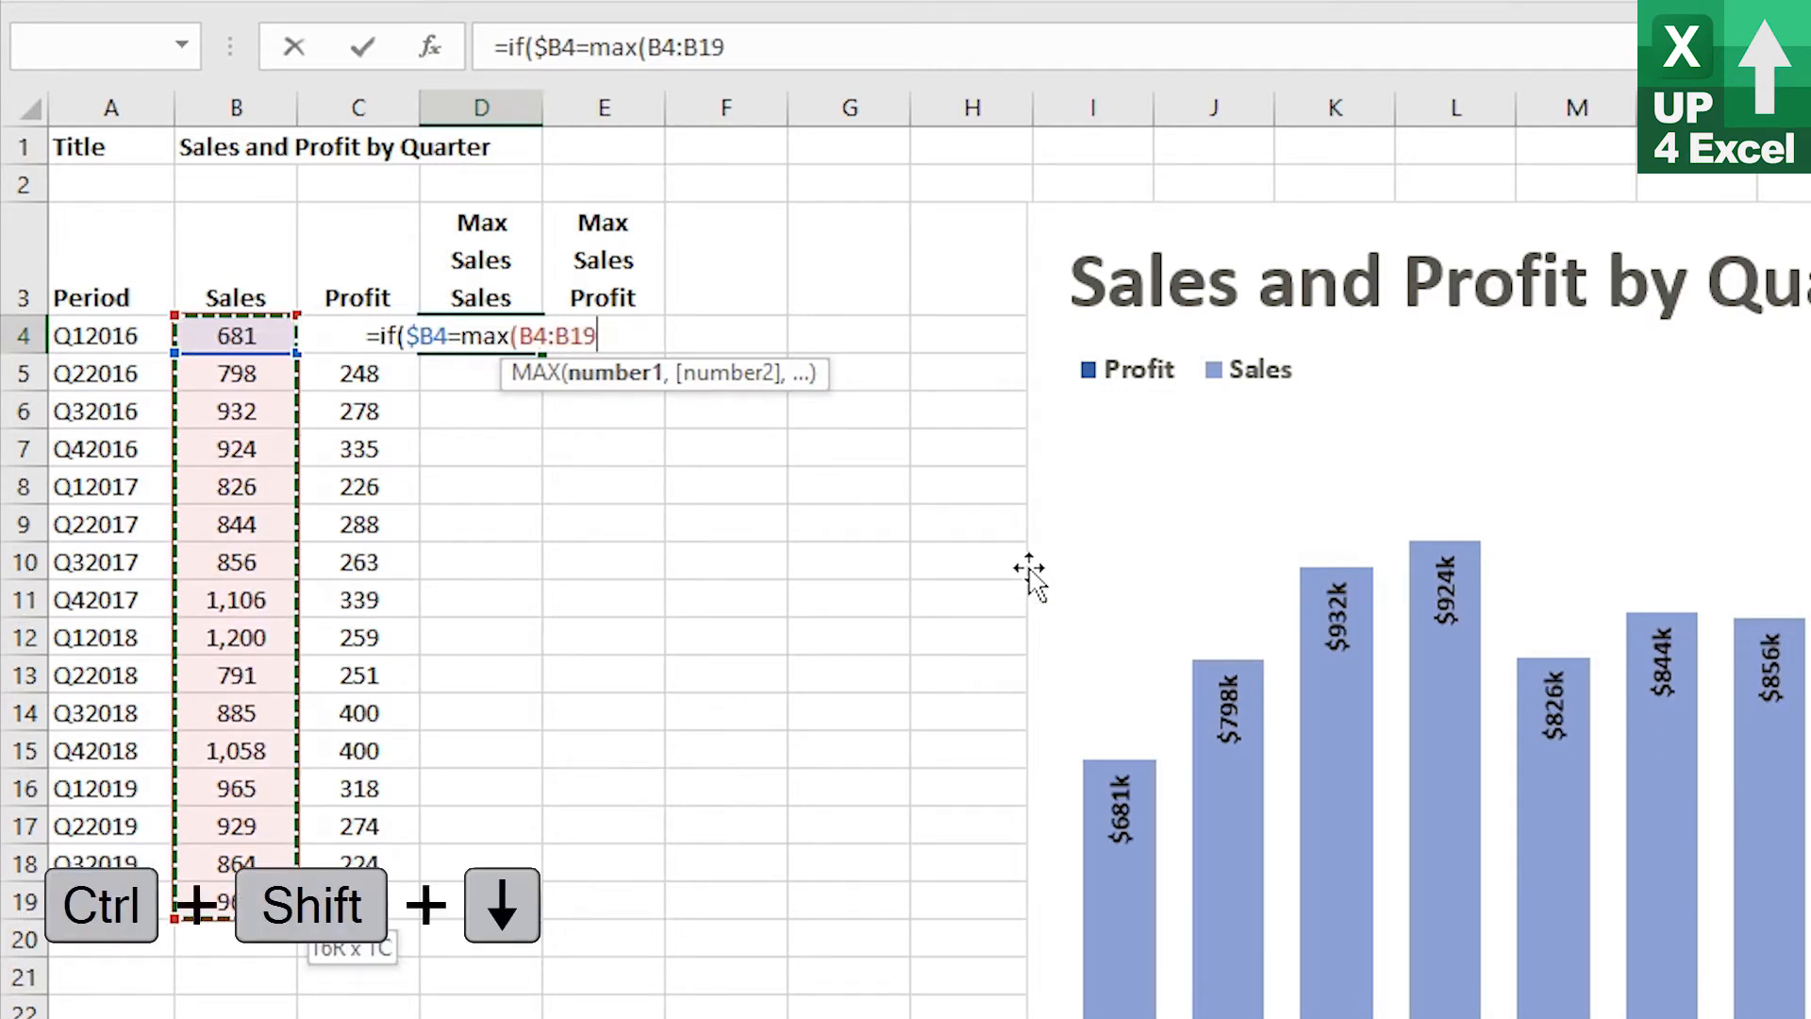
{"action": "left_click", "coordinate": [239, 98]}
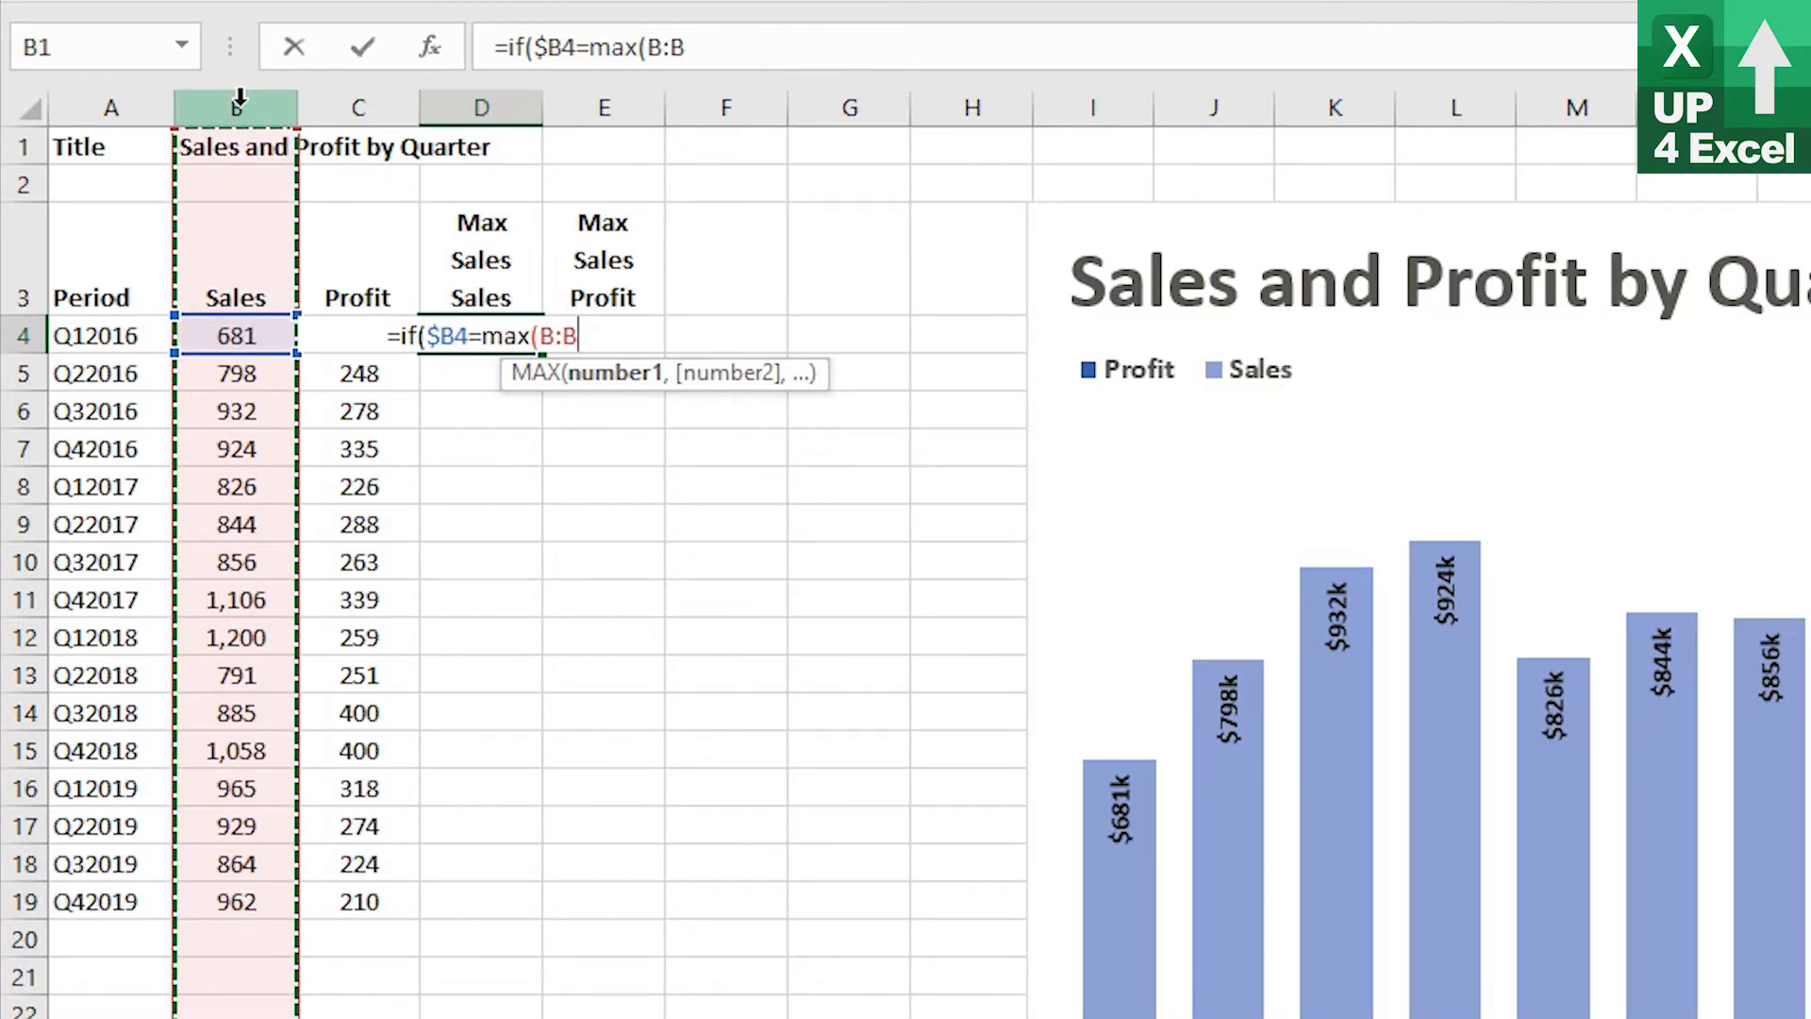
{"action": "key", "text": "F4"}
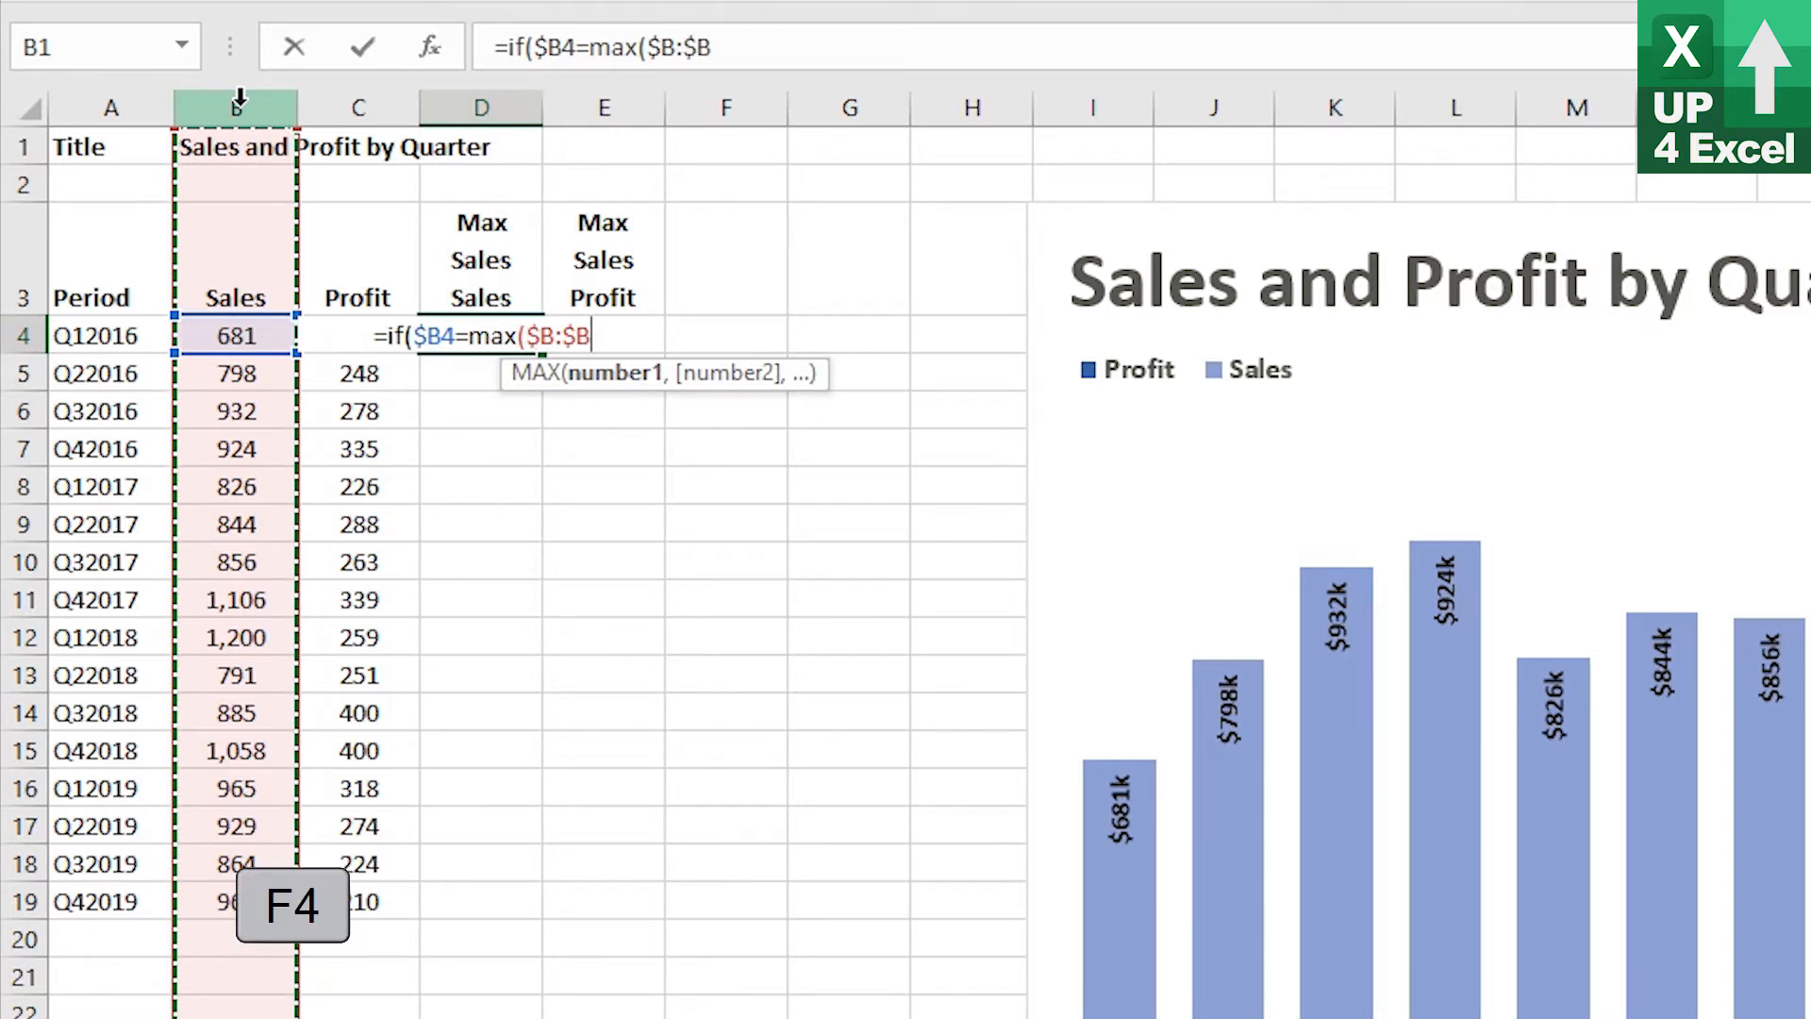
{"action": "type", "text": "),"}
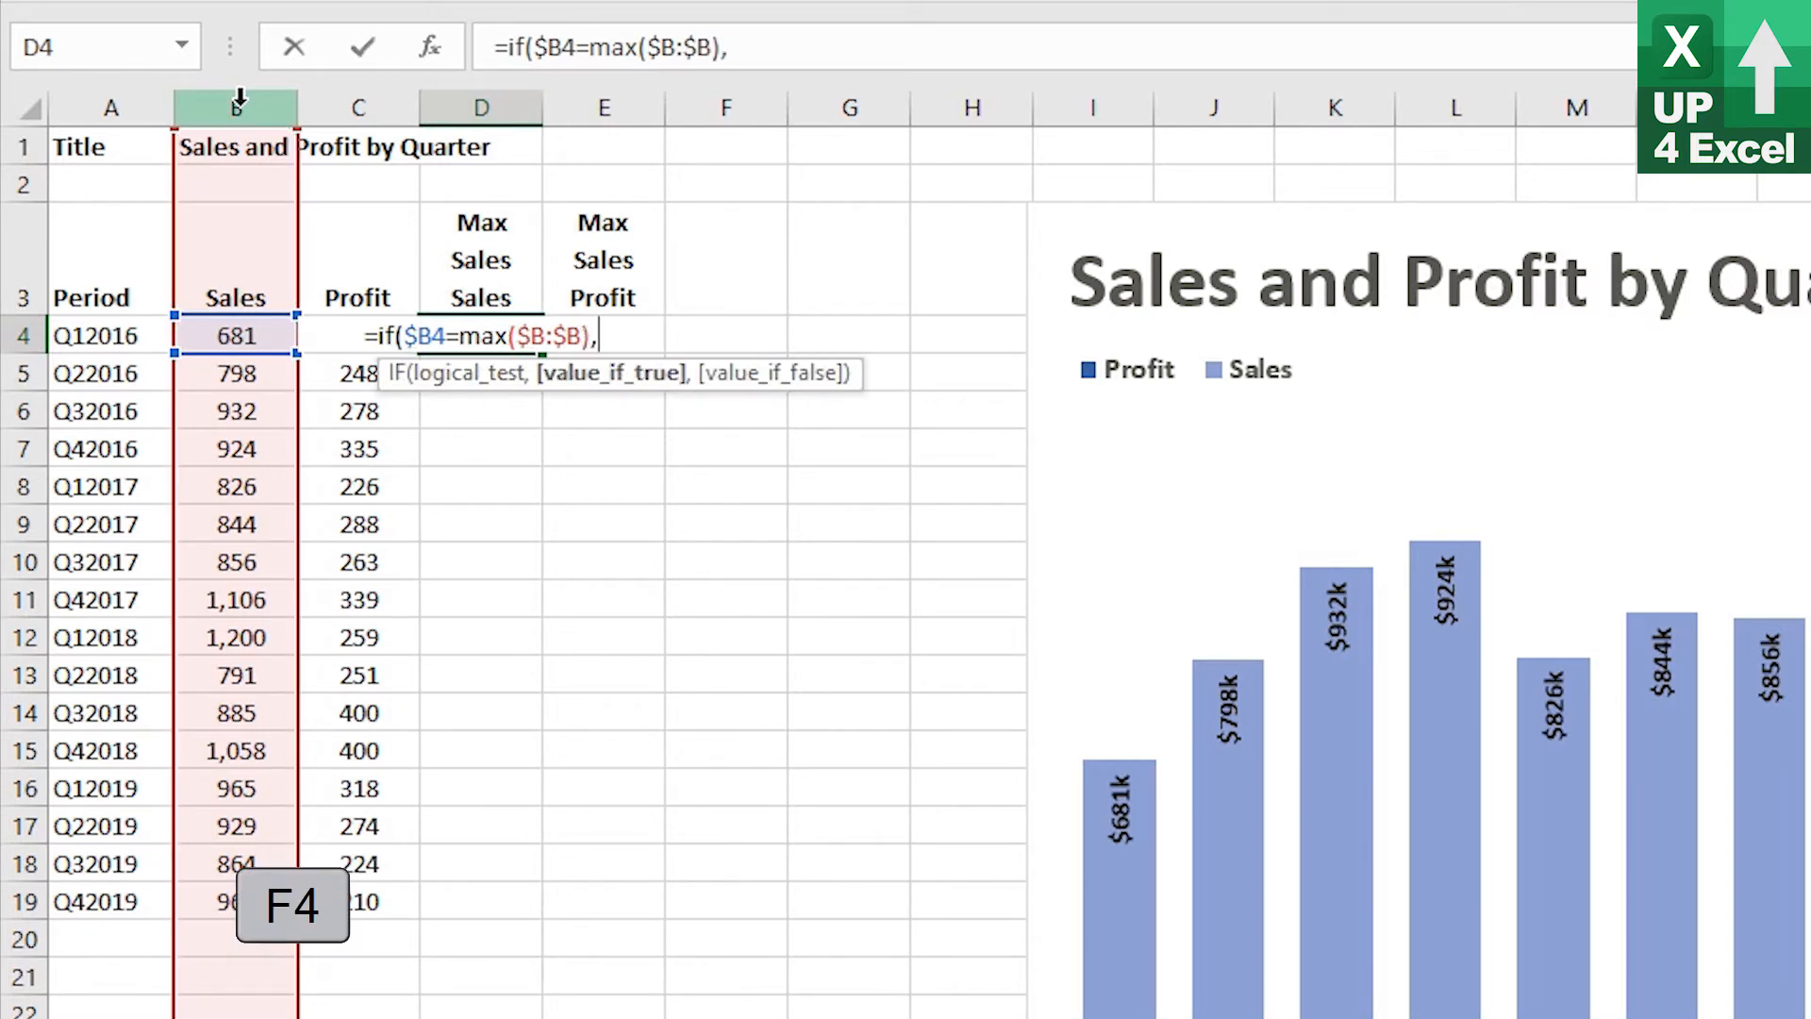
{"action": "left_click", "coordinate": [256, 336]}
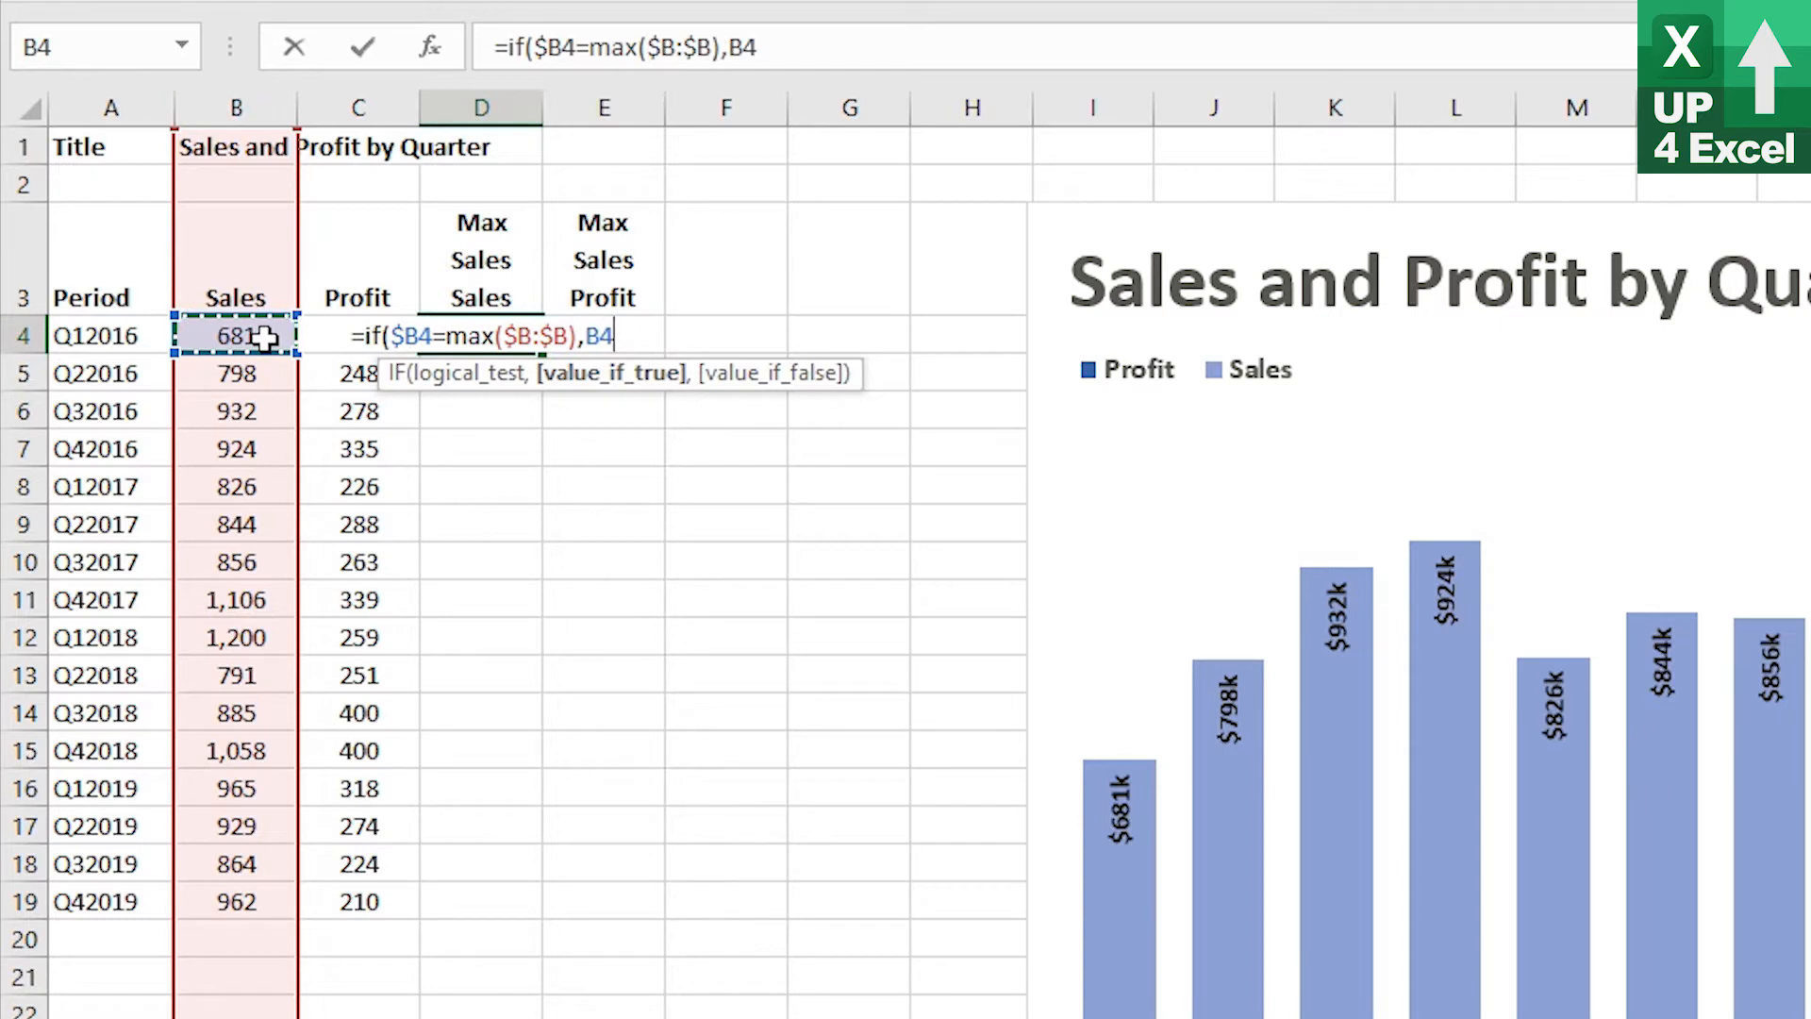
{"action": "type", "text": ",na()"}
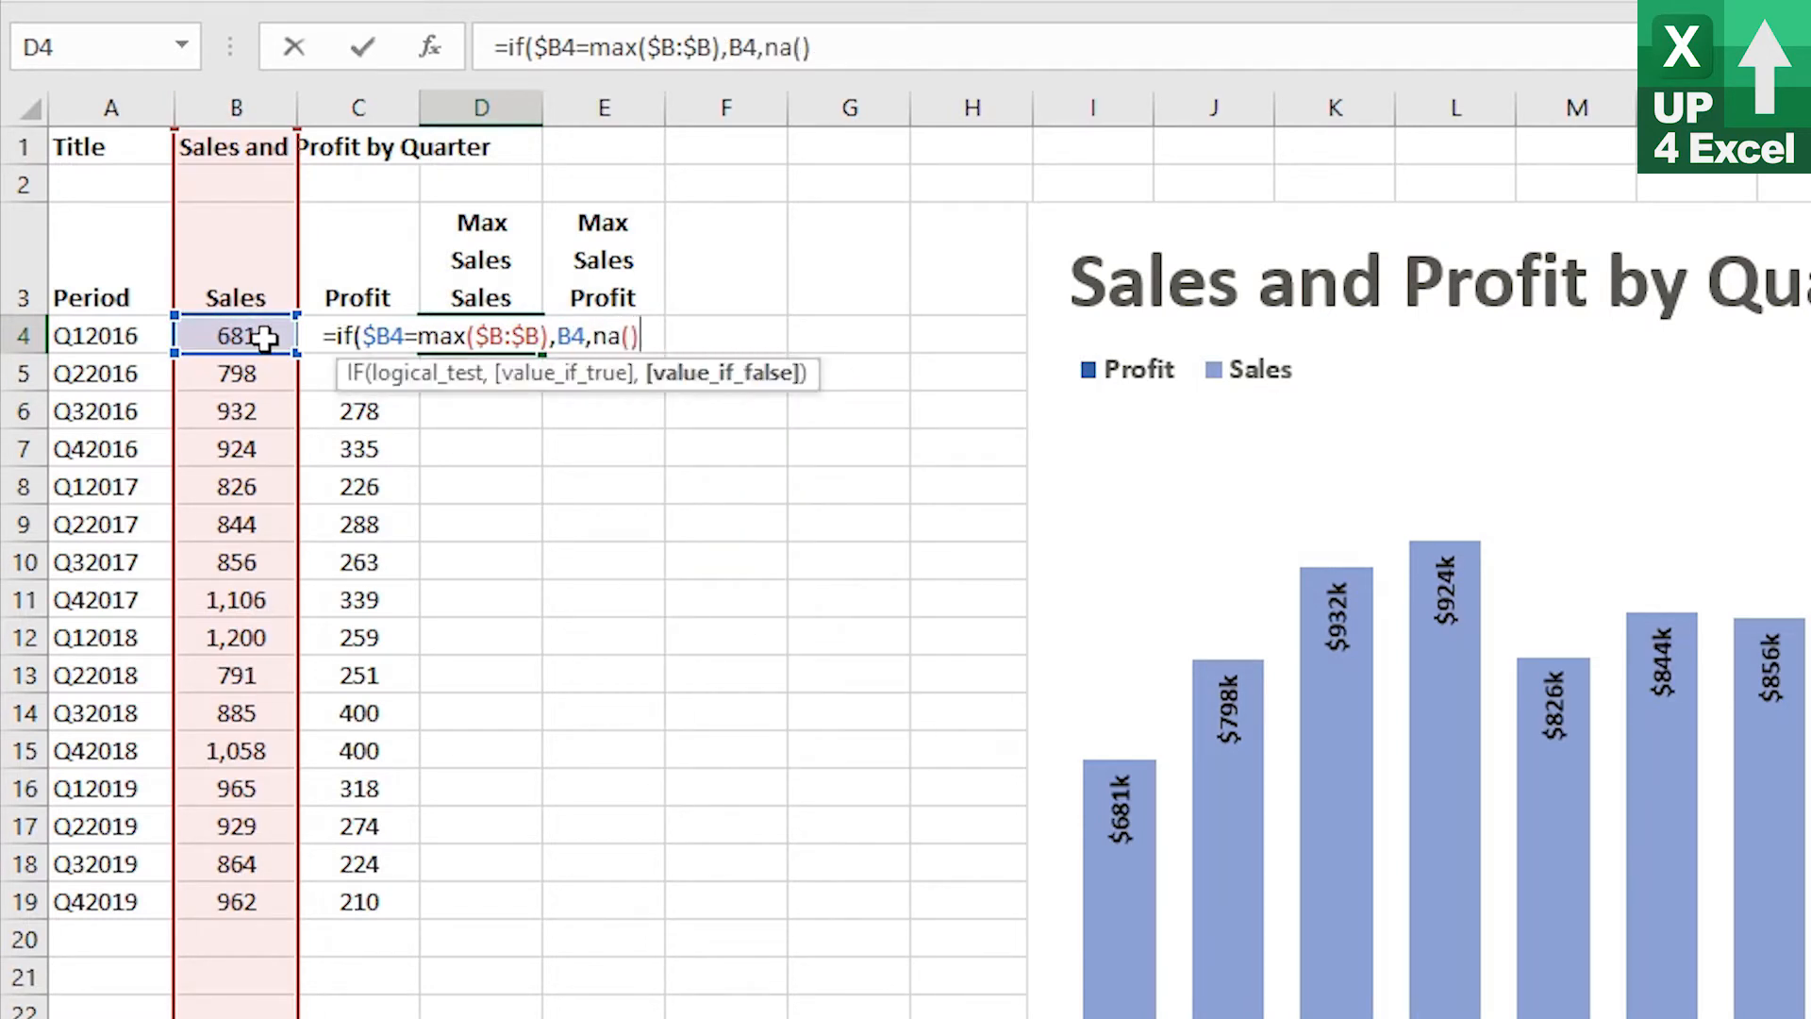
{"action": "type", "text": ")"}
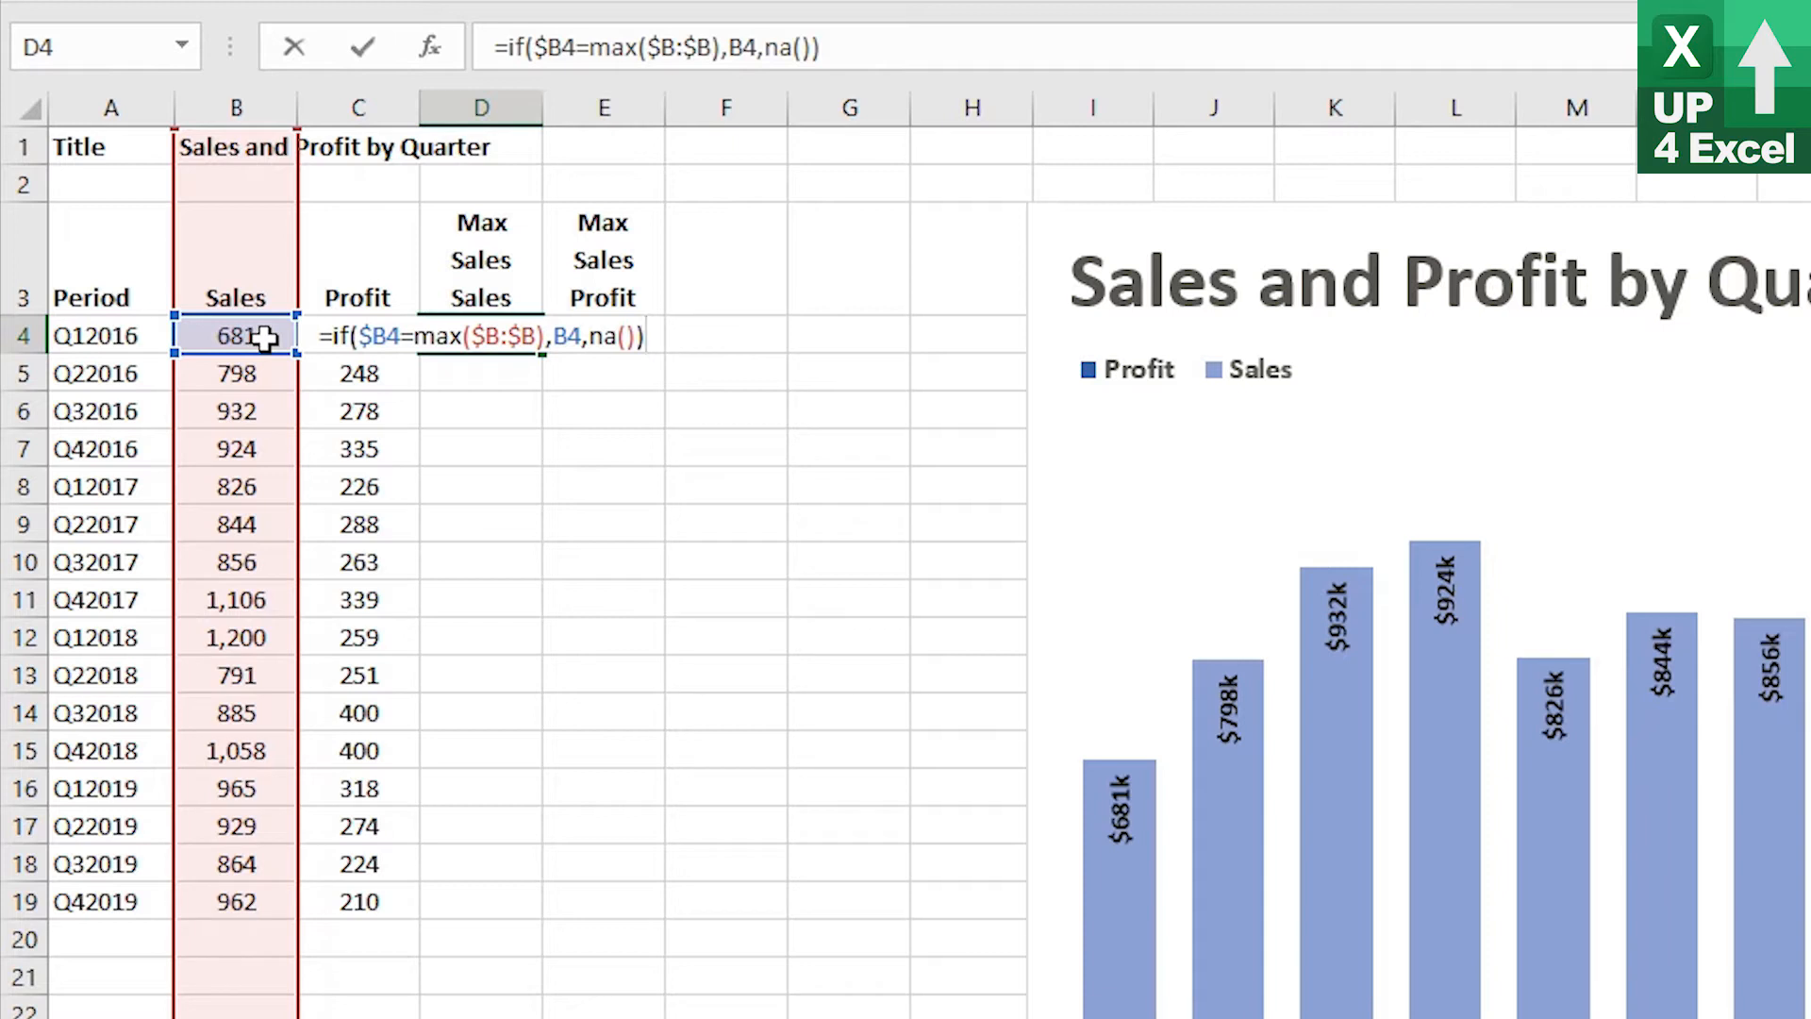
{"action": "key", "text": "Return"}
{"action": "key", "text": "Up"}
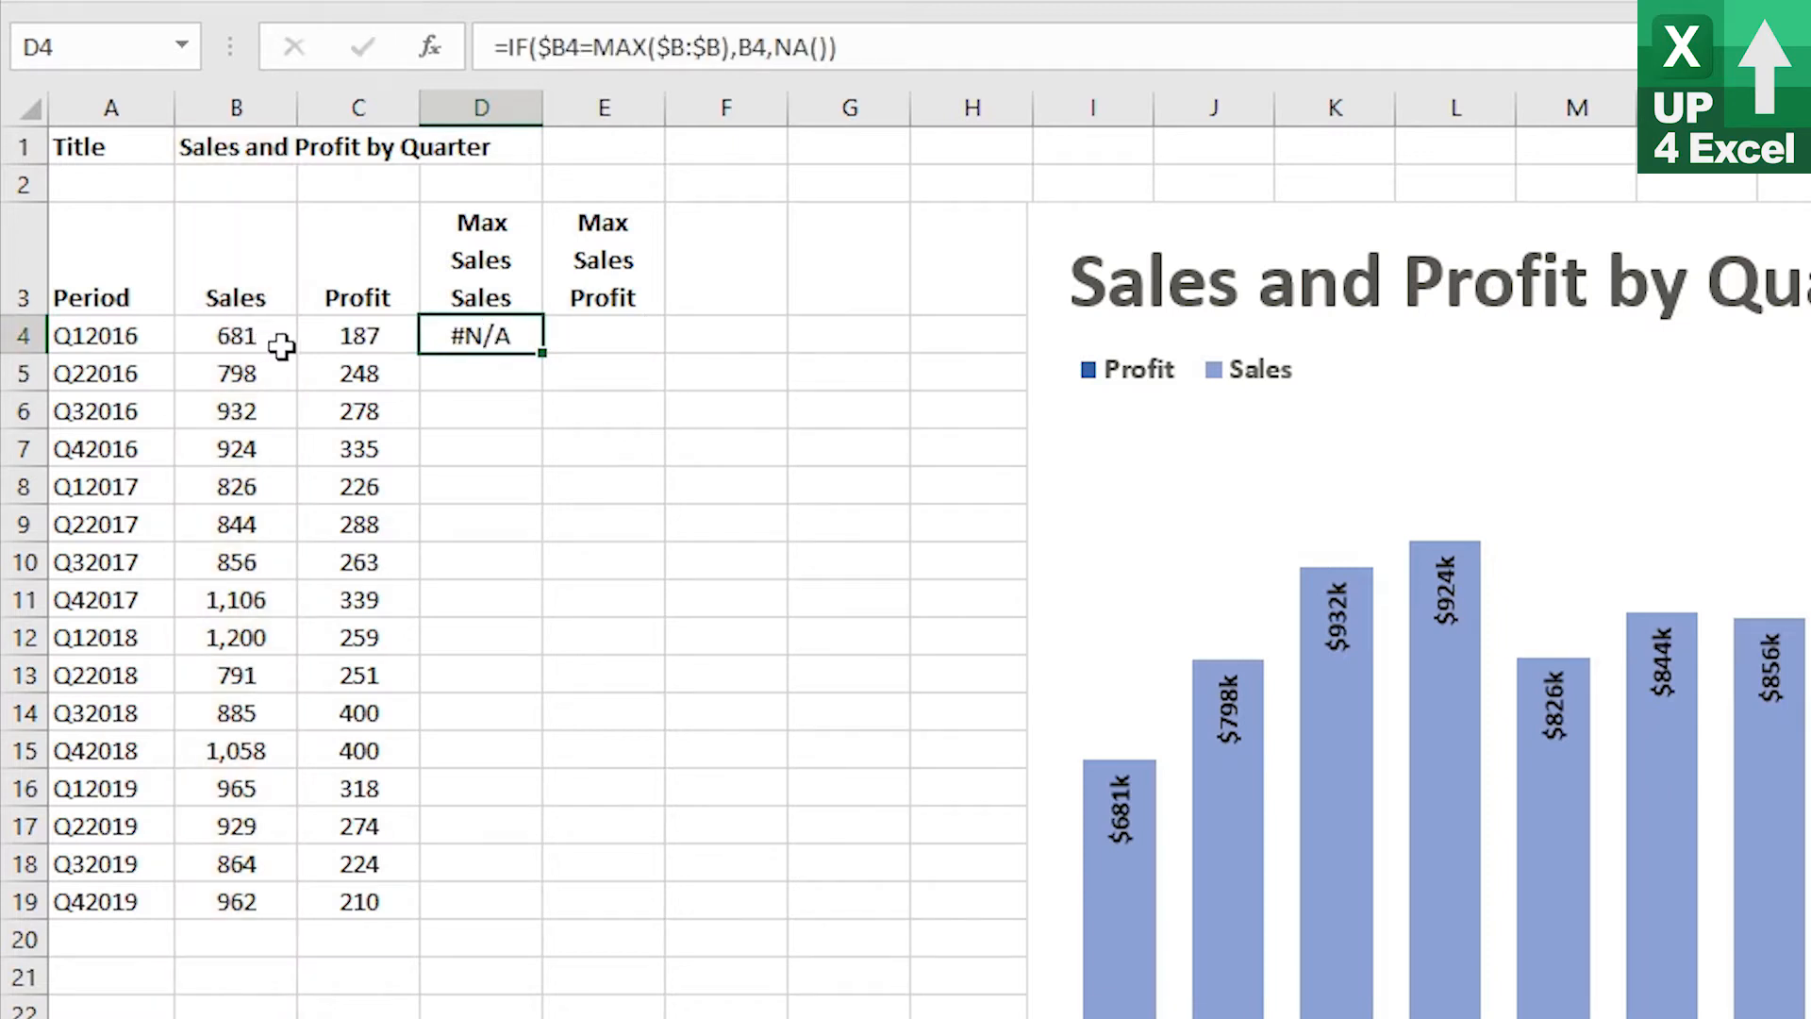
{"action": "double_click", "coordinate": [544, 355]}
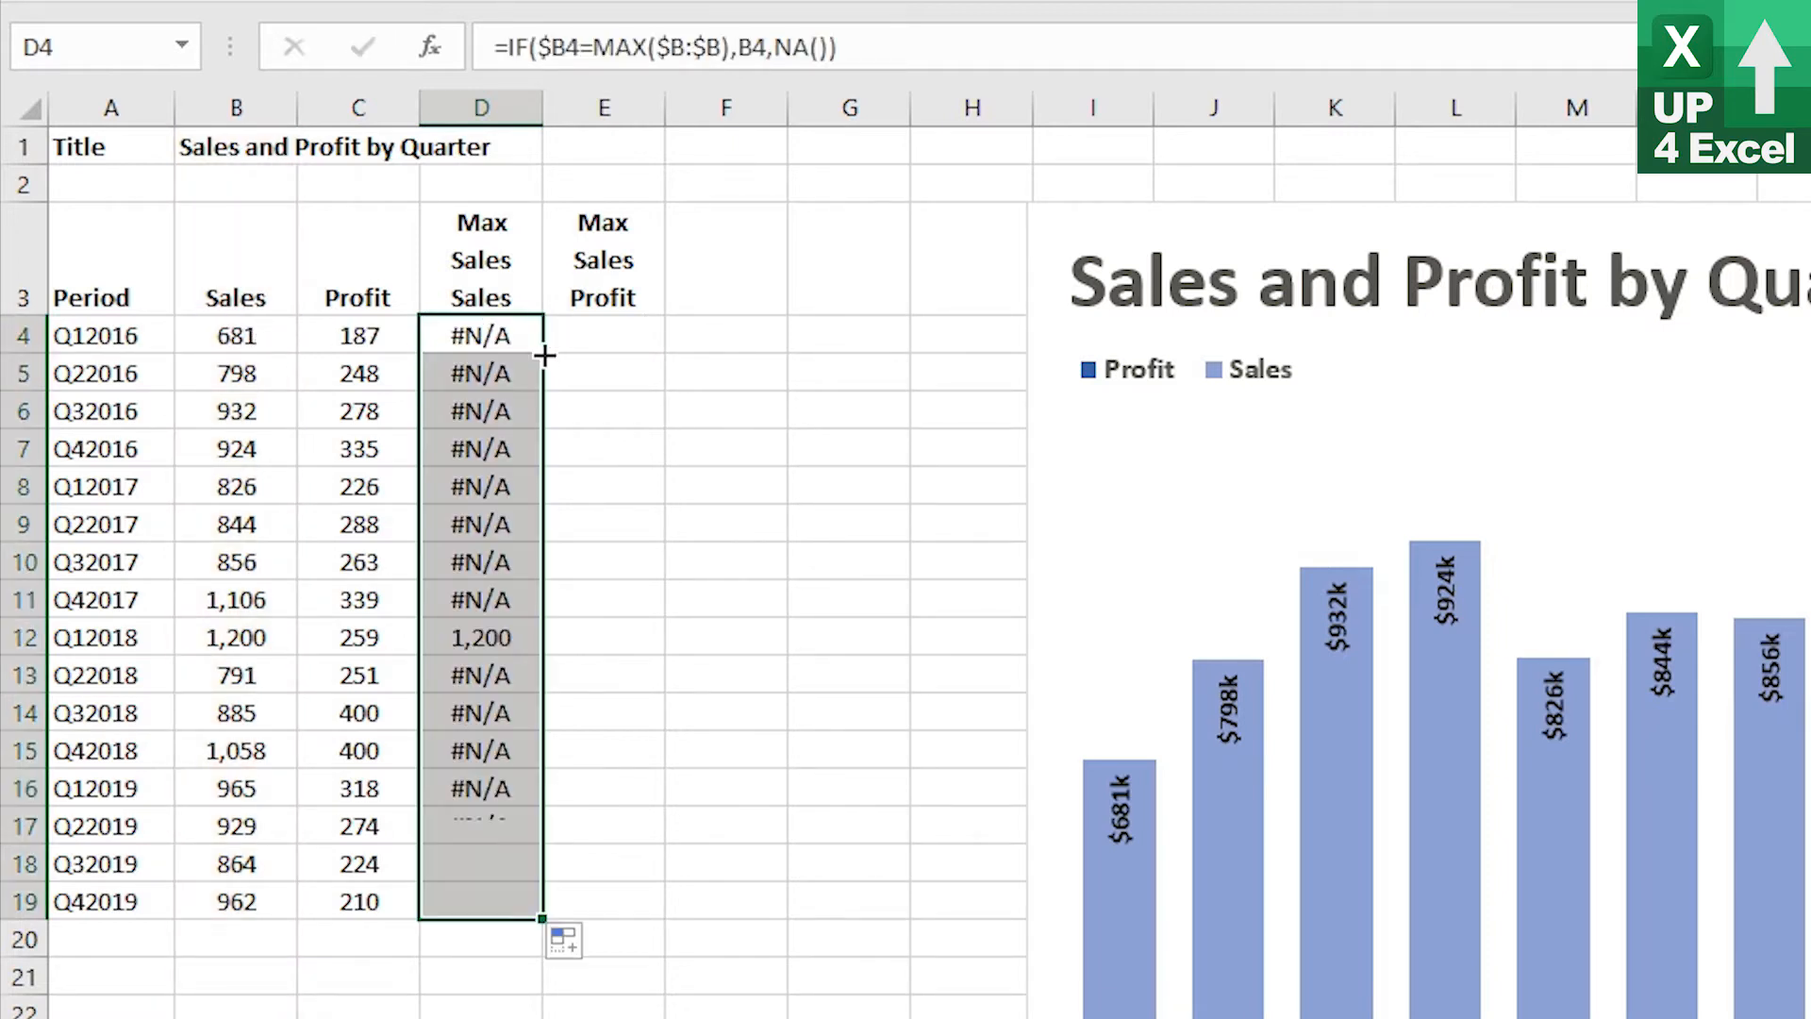
Change the Q12018 sales value in B12 to 1050 to test the max-sales helper column
{"action": "left_click", "coordinate": [478, 641]}
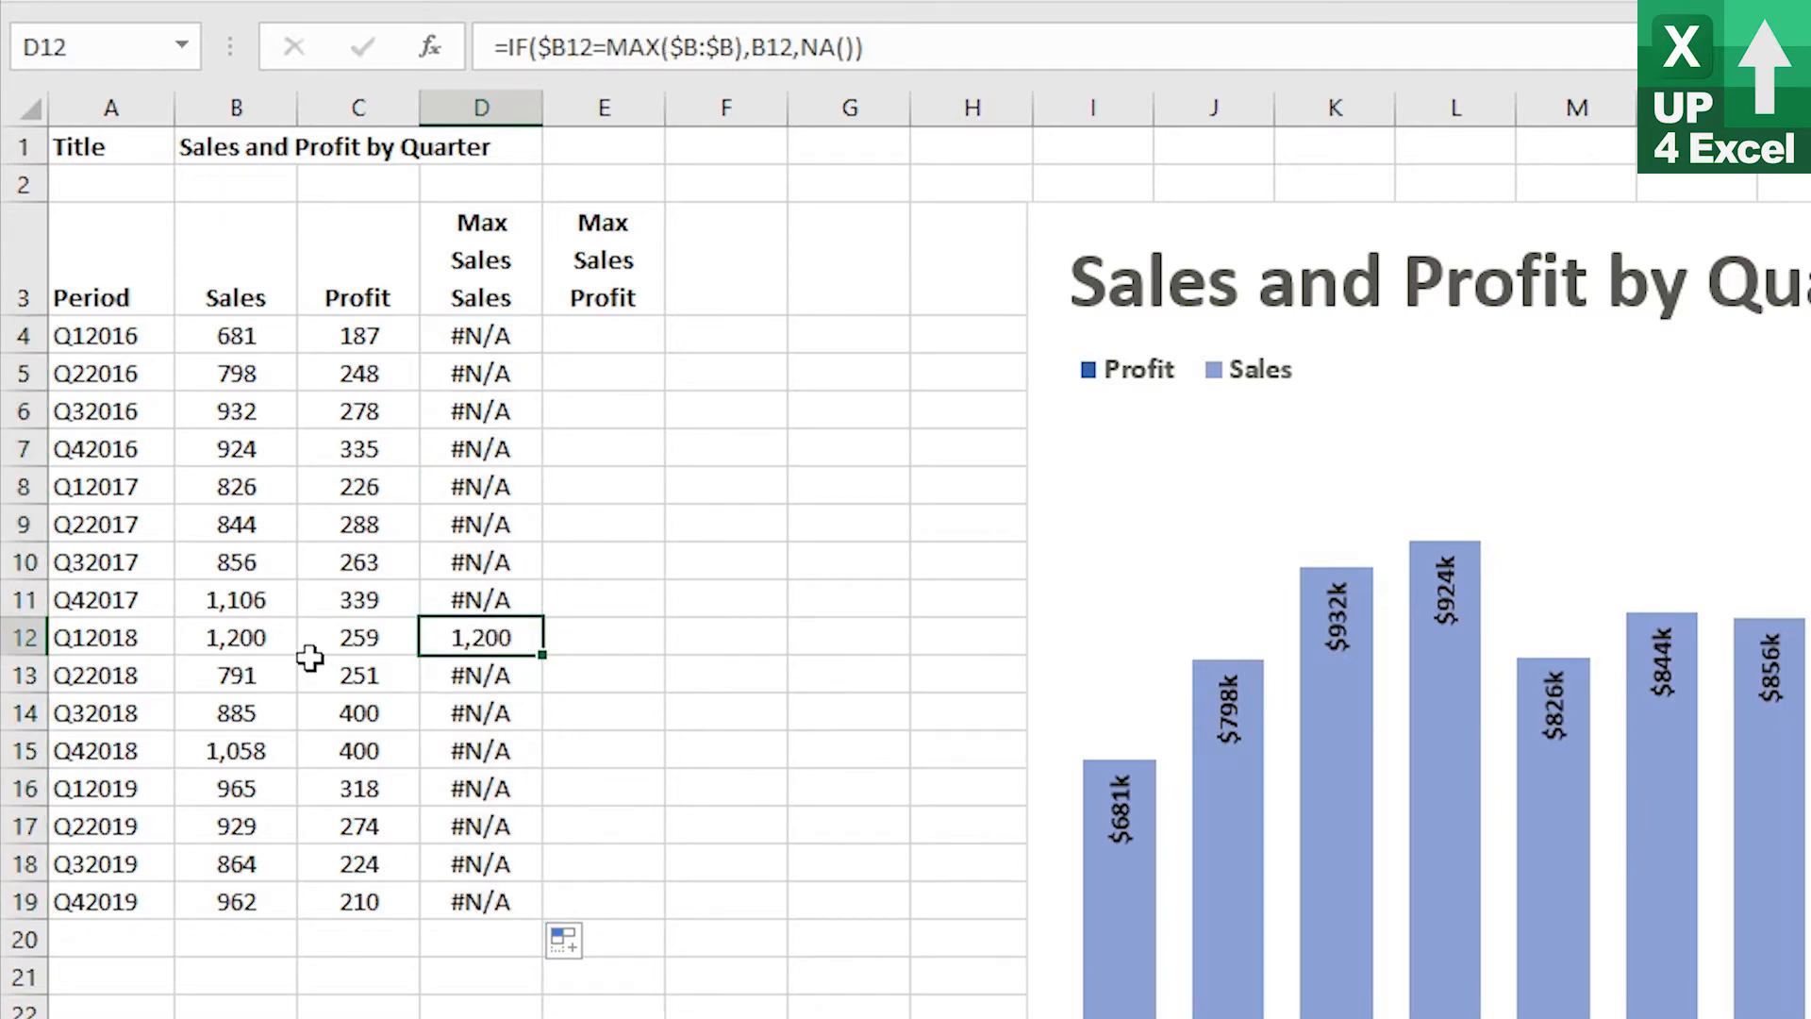
{"action": "left_click", "coordinate": [240, 649]}
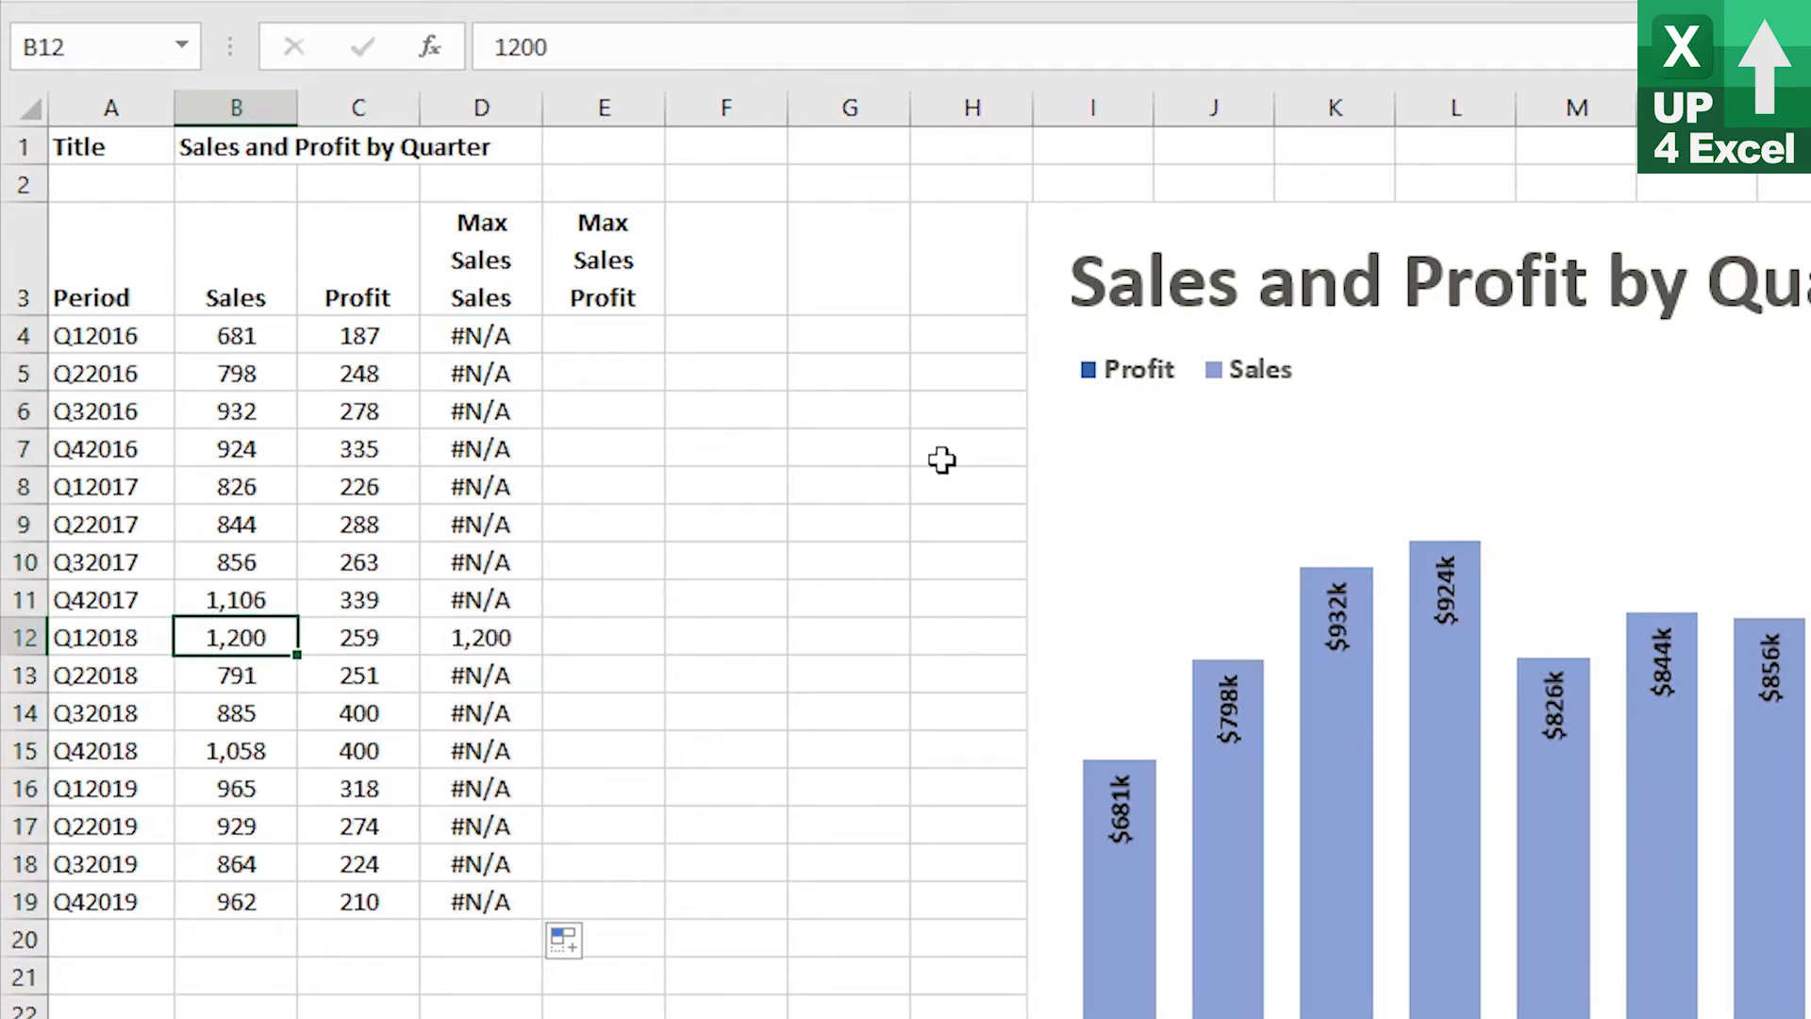
{"action": "type", "text": "15"}
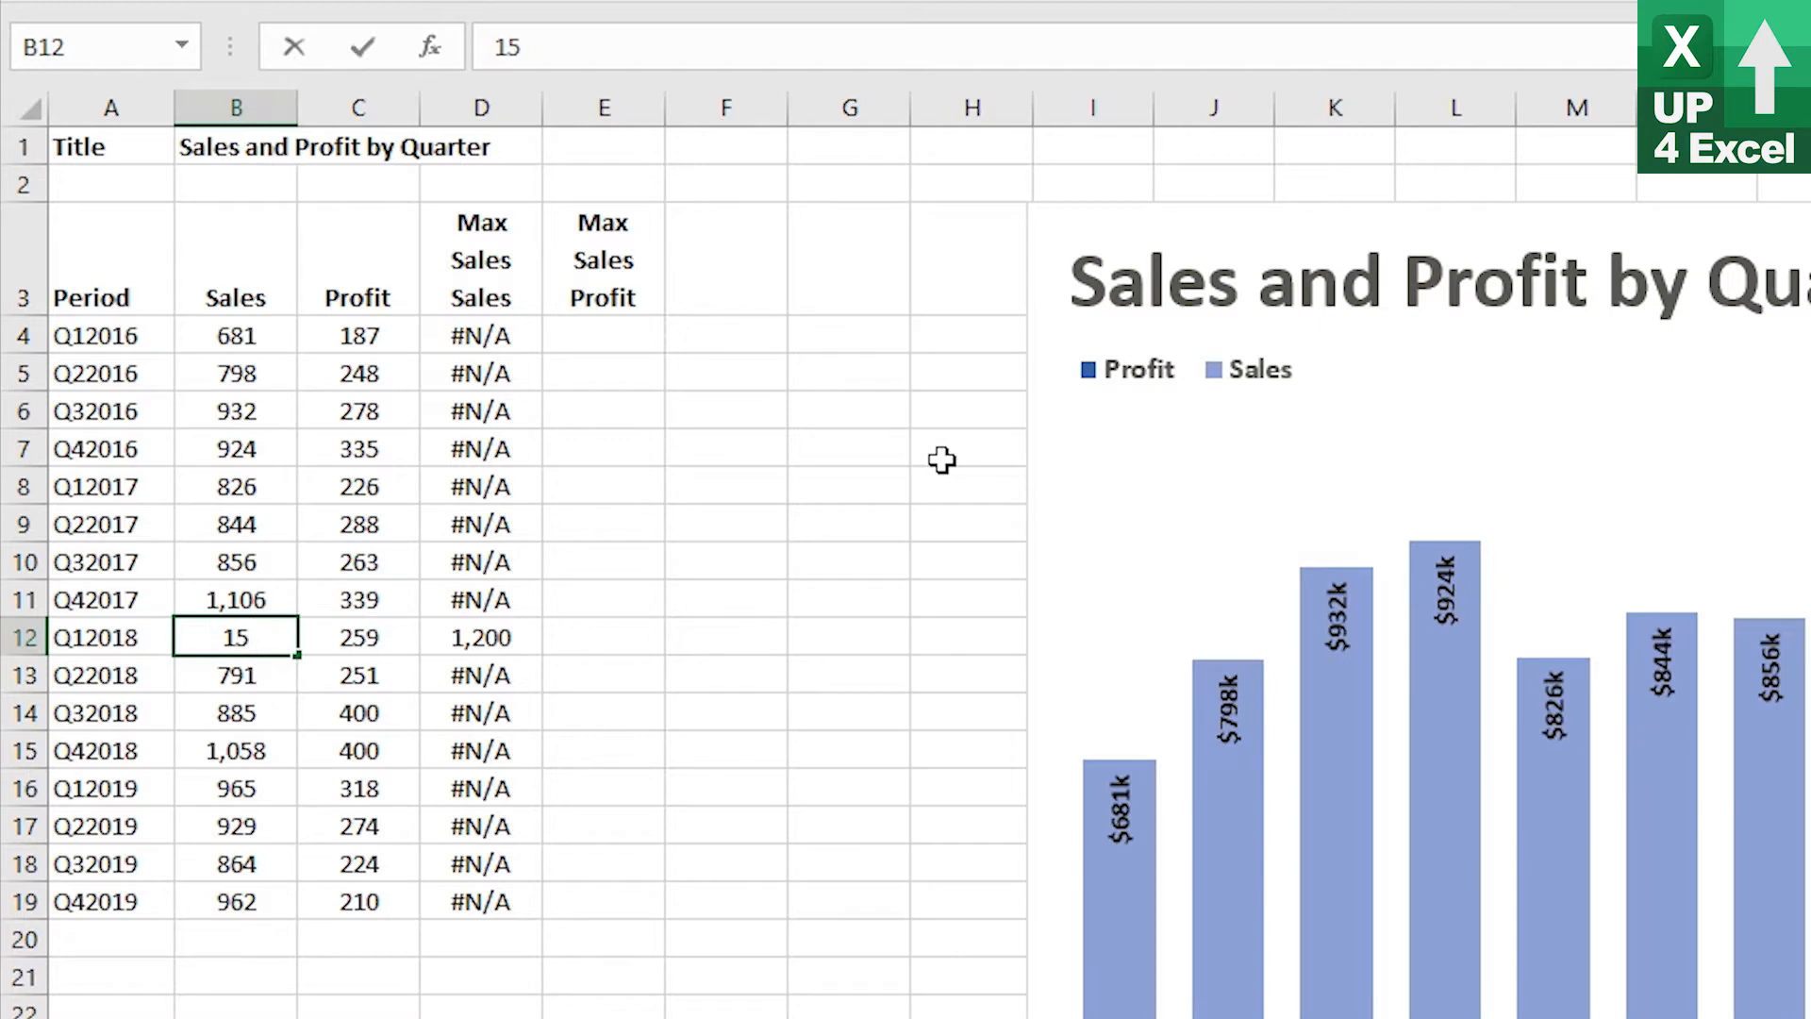
{"action": "key", "text": "BackSpace"}
{"action": "type", "text": "050"}
{"action": "key", "text": "Return"}
{"action": "key", "text": "Up"}
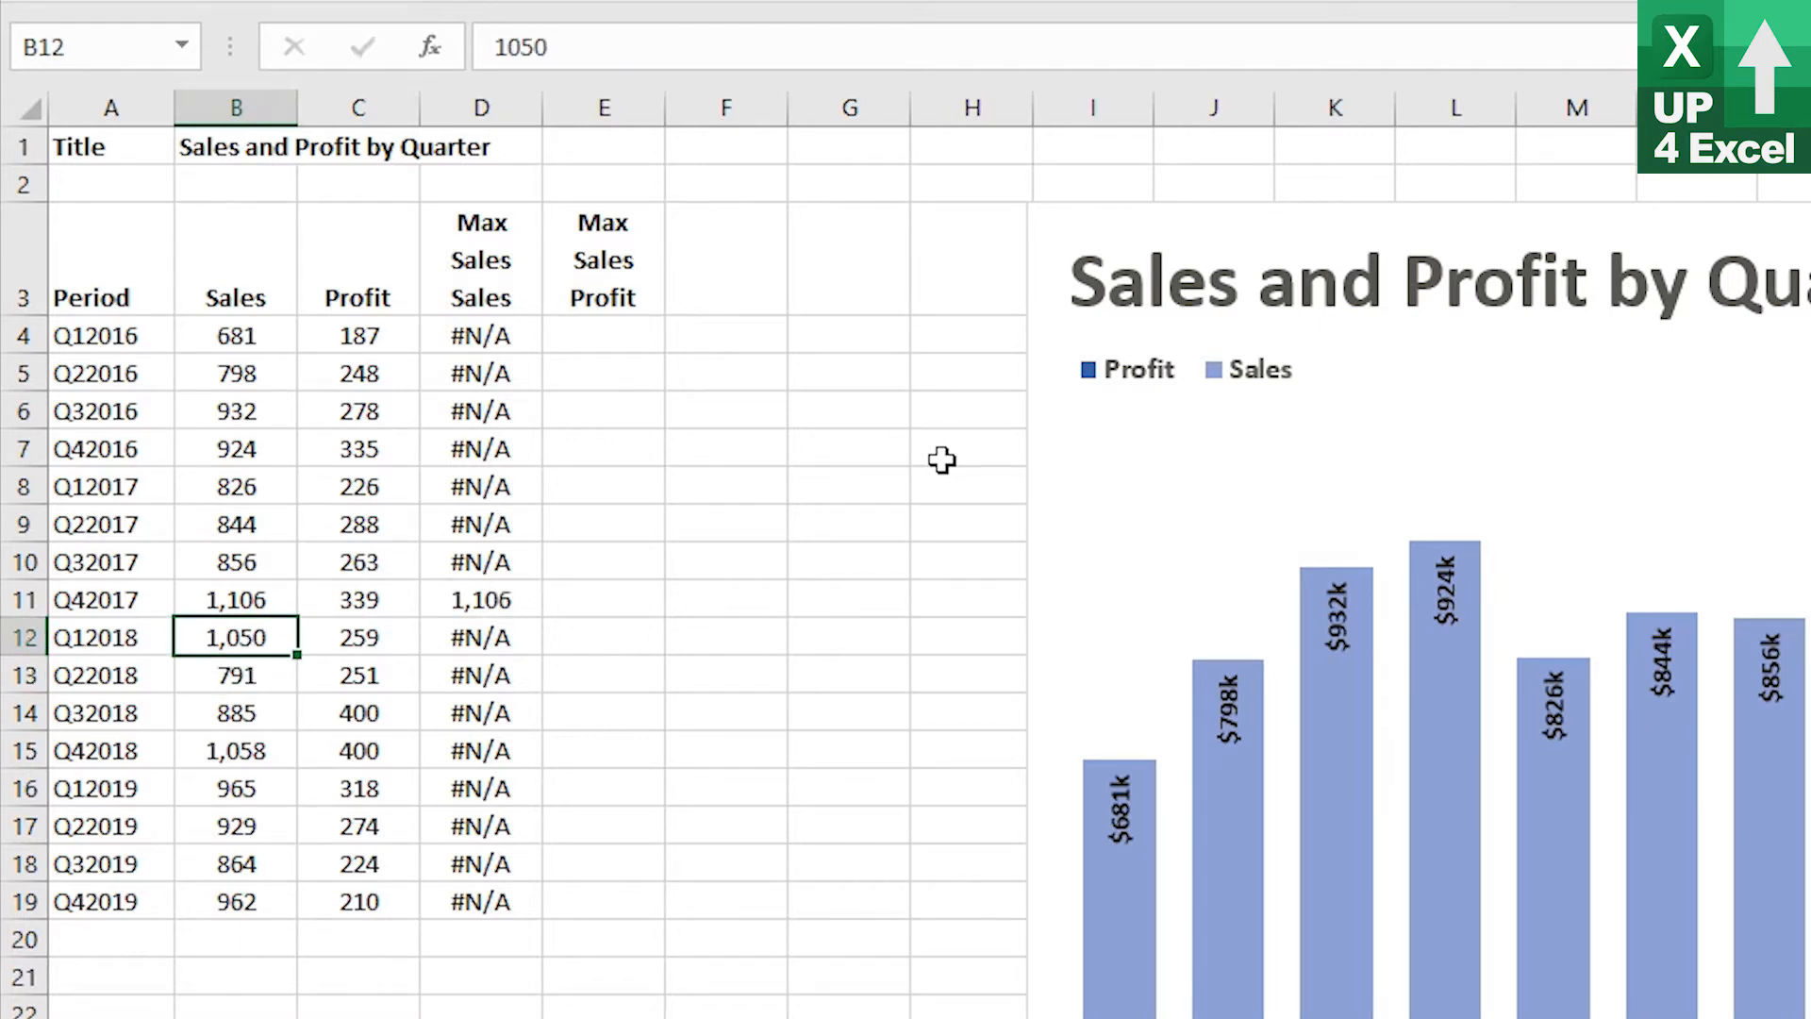
{"action": "key", "text": "Up"}
{"action": "key", "text": "Right"}
{"action": "key", "text": "Right"}
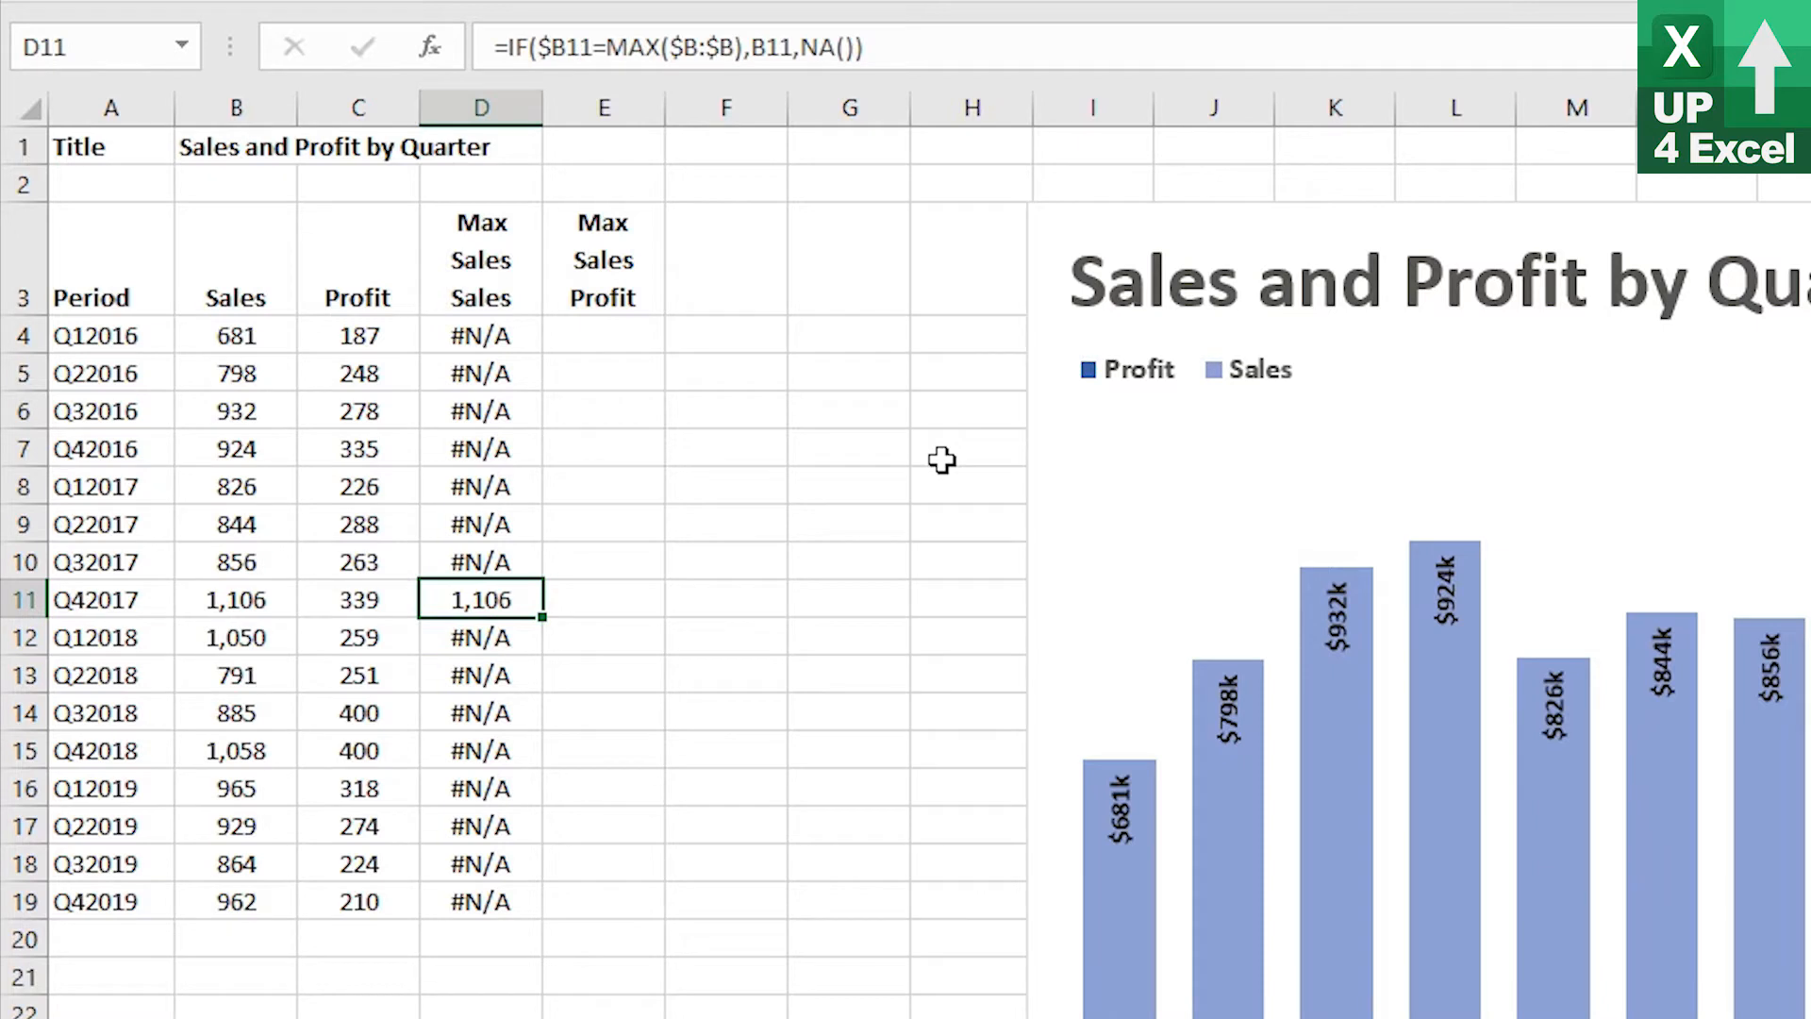
Copy the D4 formula into E4 so it returns C4, and fill it down to E19
{"action": "left_click", "coordinate": [452, 335]}
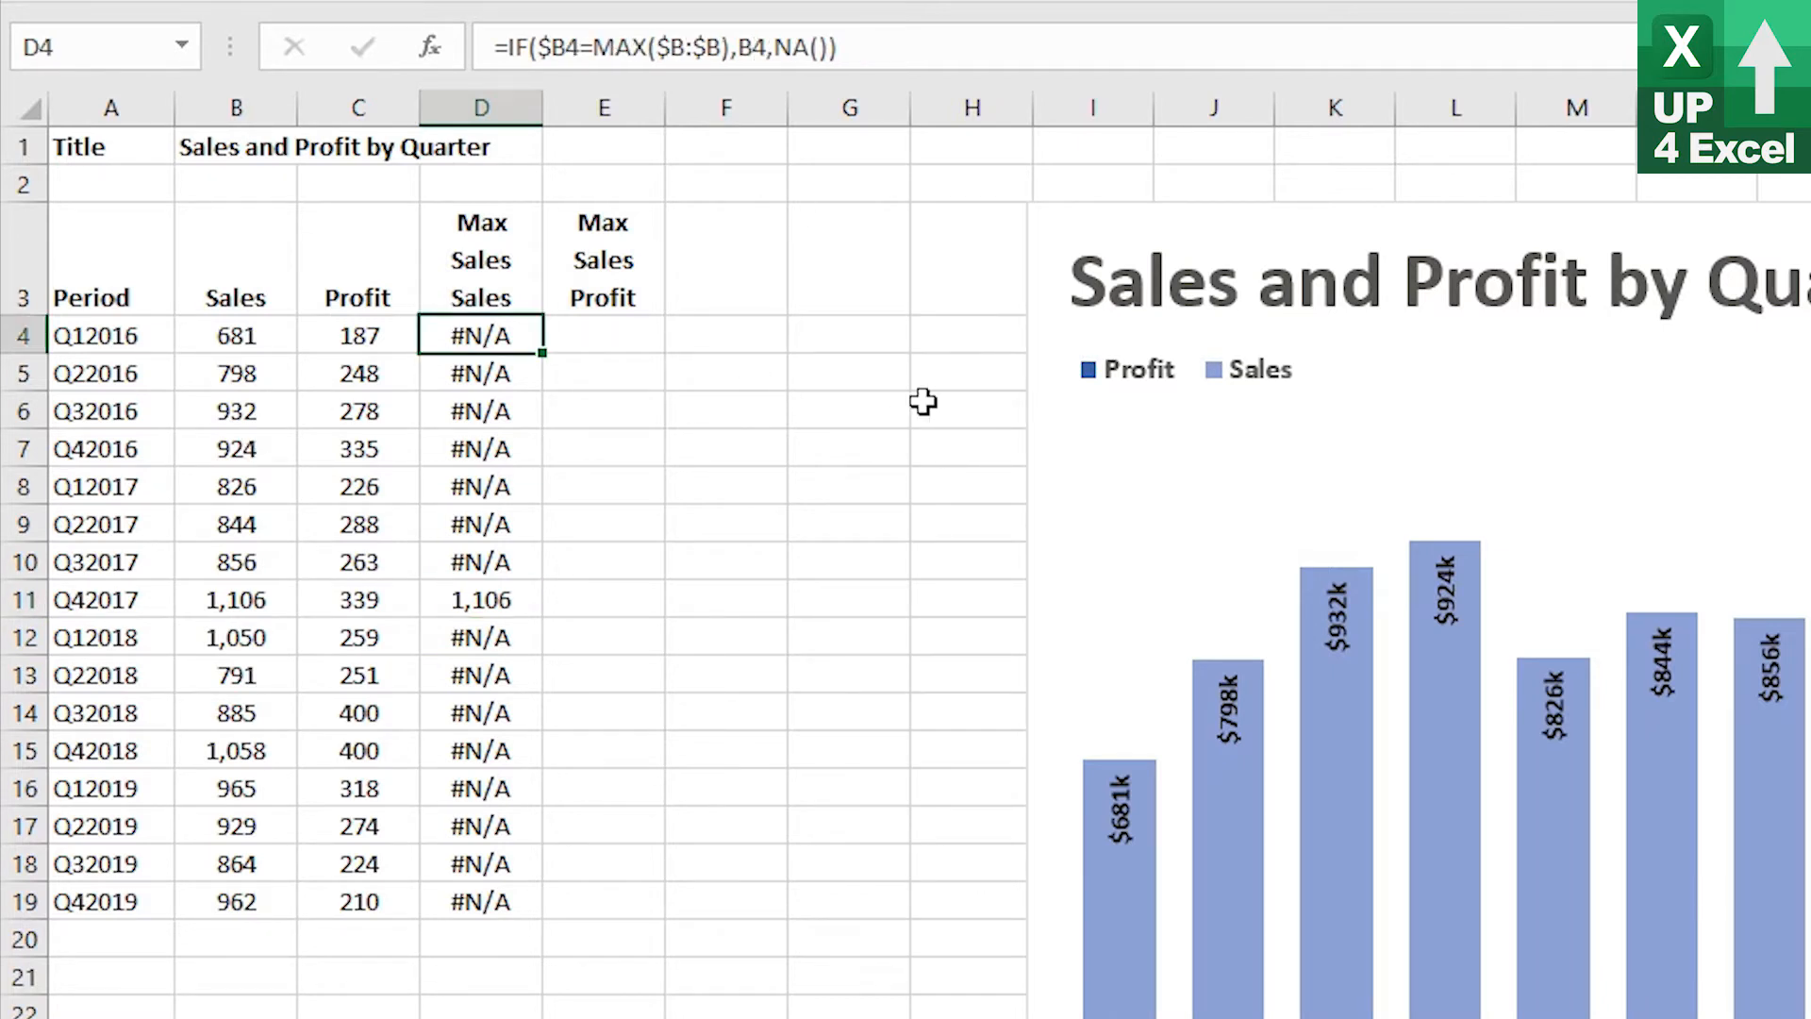
{"action": "key", "text": "ctrl+c"}
{"action": "key", "text": "Right"}
{"action": "key", "text": "ctrl+v"}
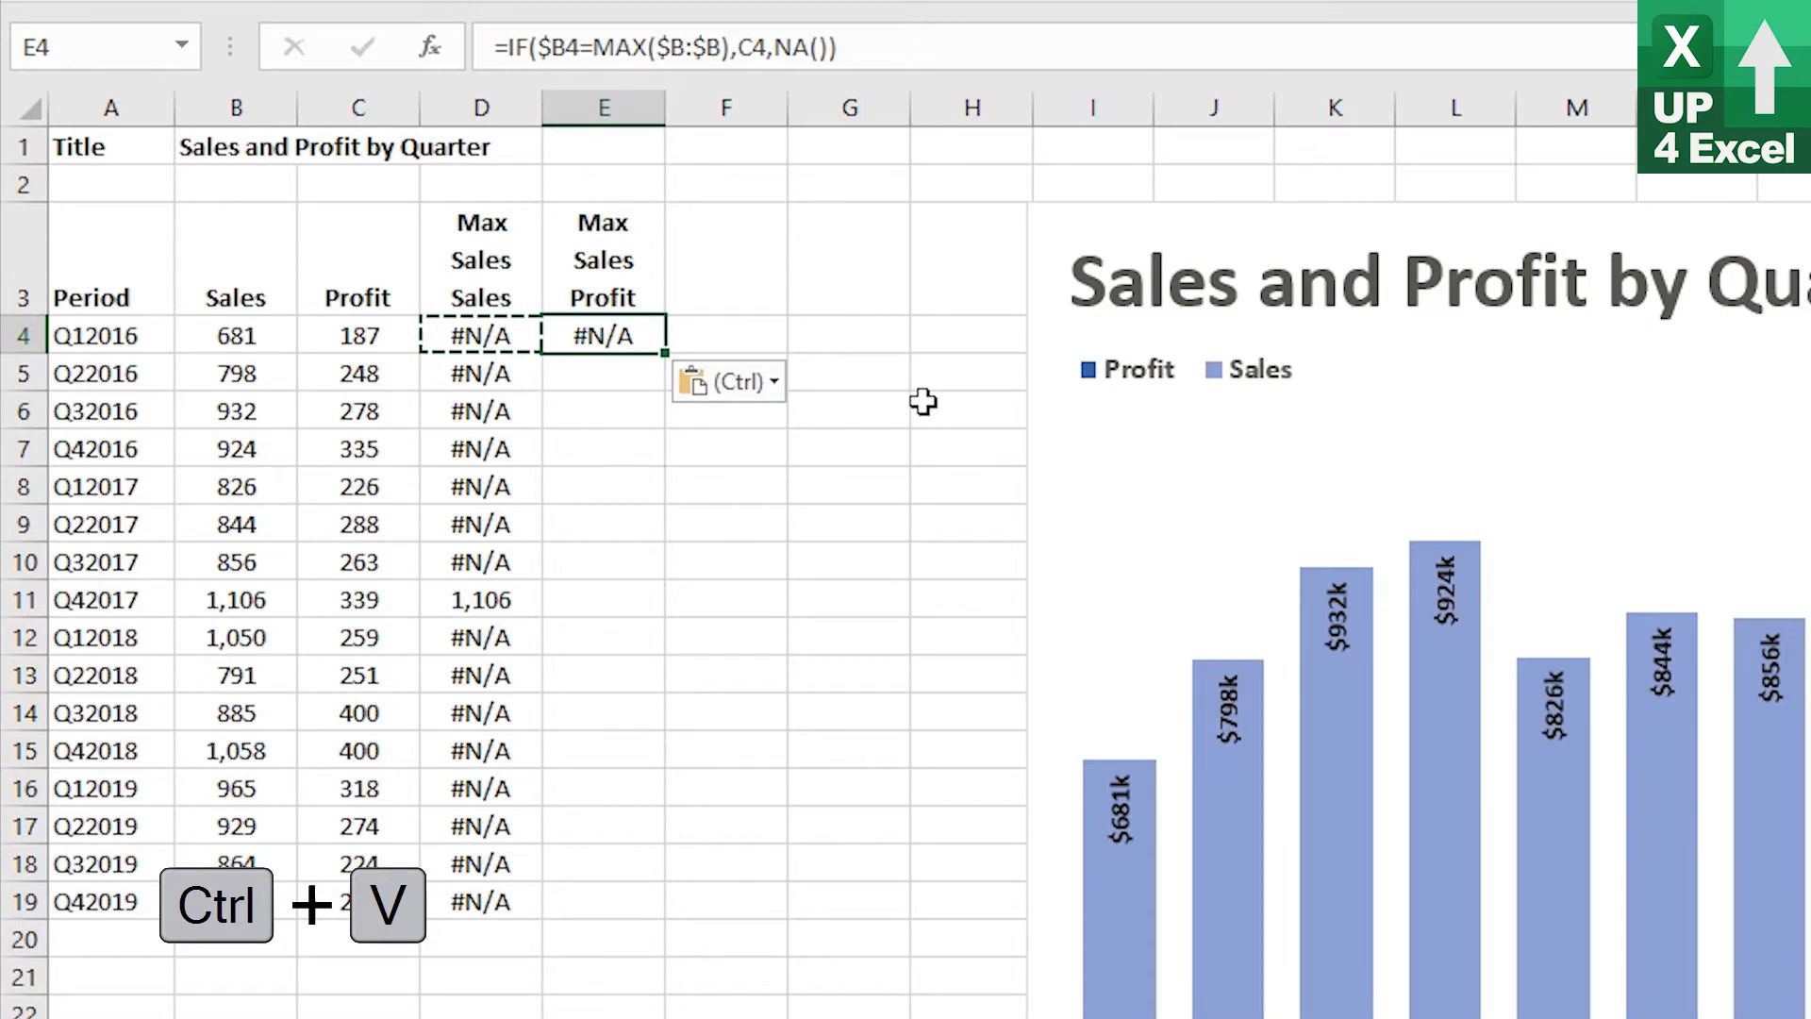
{"action": "key", "text": "F2"}
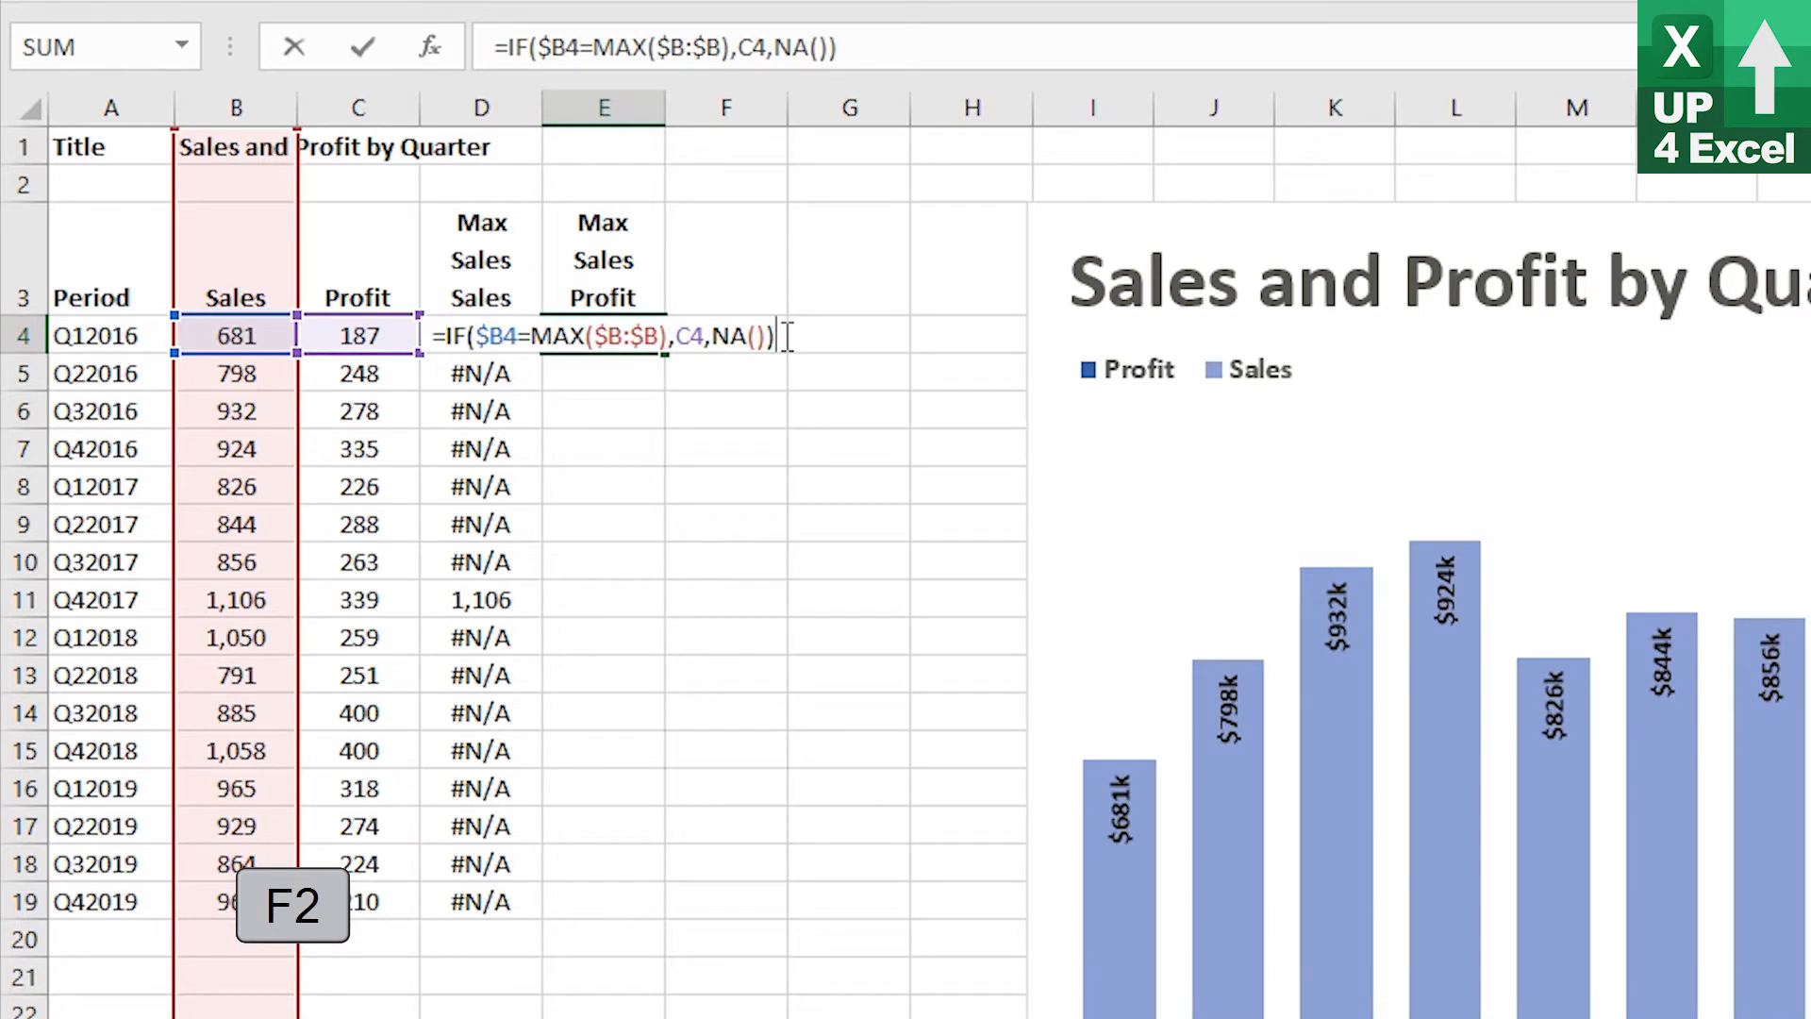
{"action": "key", "text": "Return"}
{"action": "key", "text": "Up"}
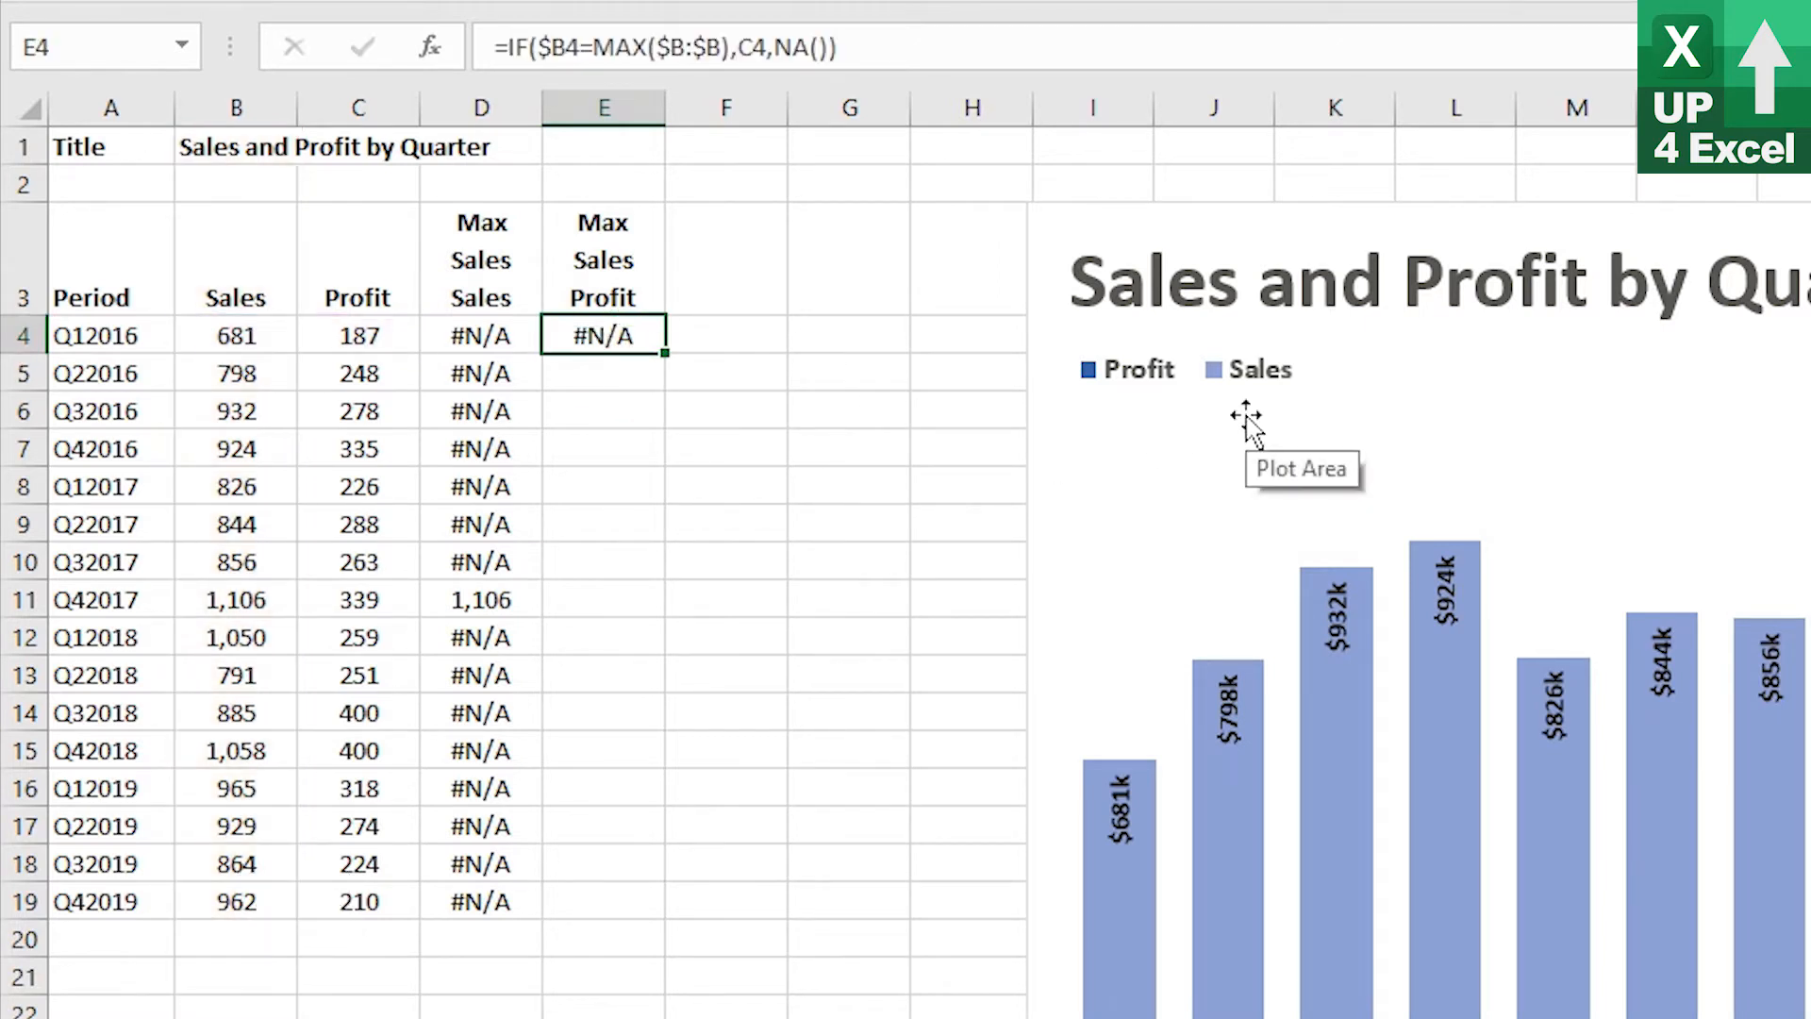
{"action": "double_click", "coordinate": [664, 358]}
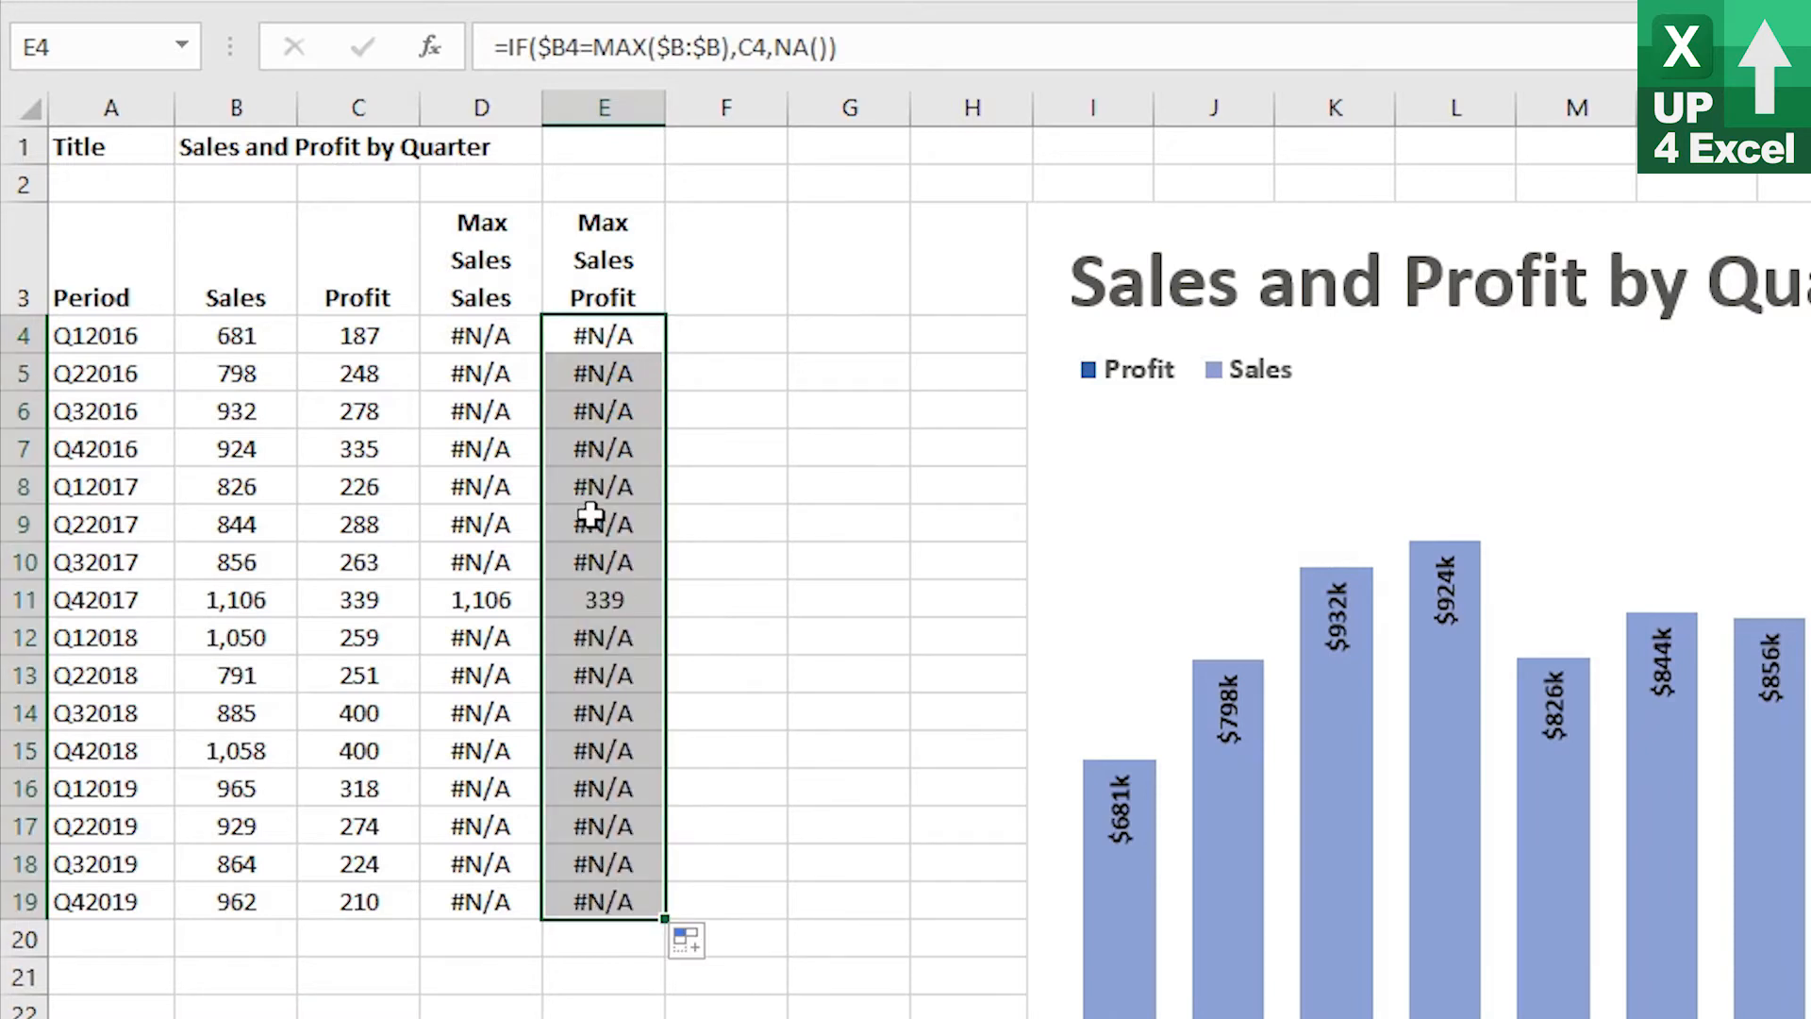
{"action": "left_click", "coordinate": [577, 604]}
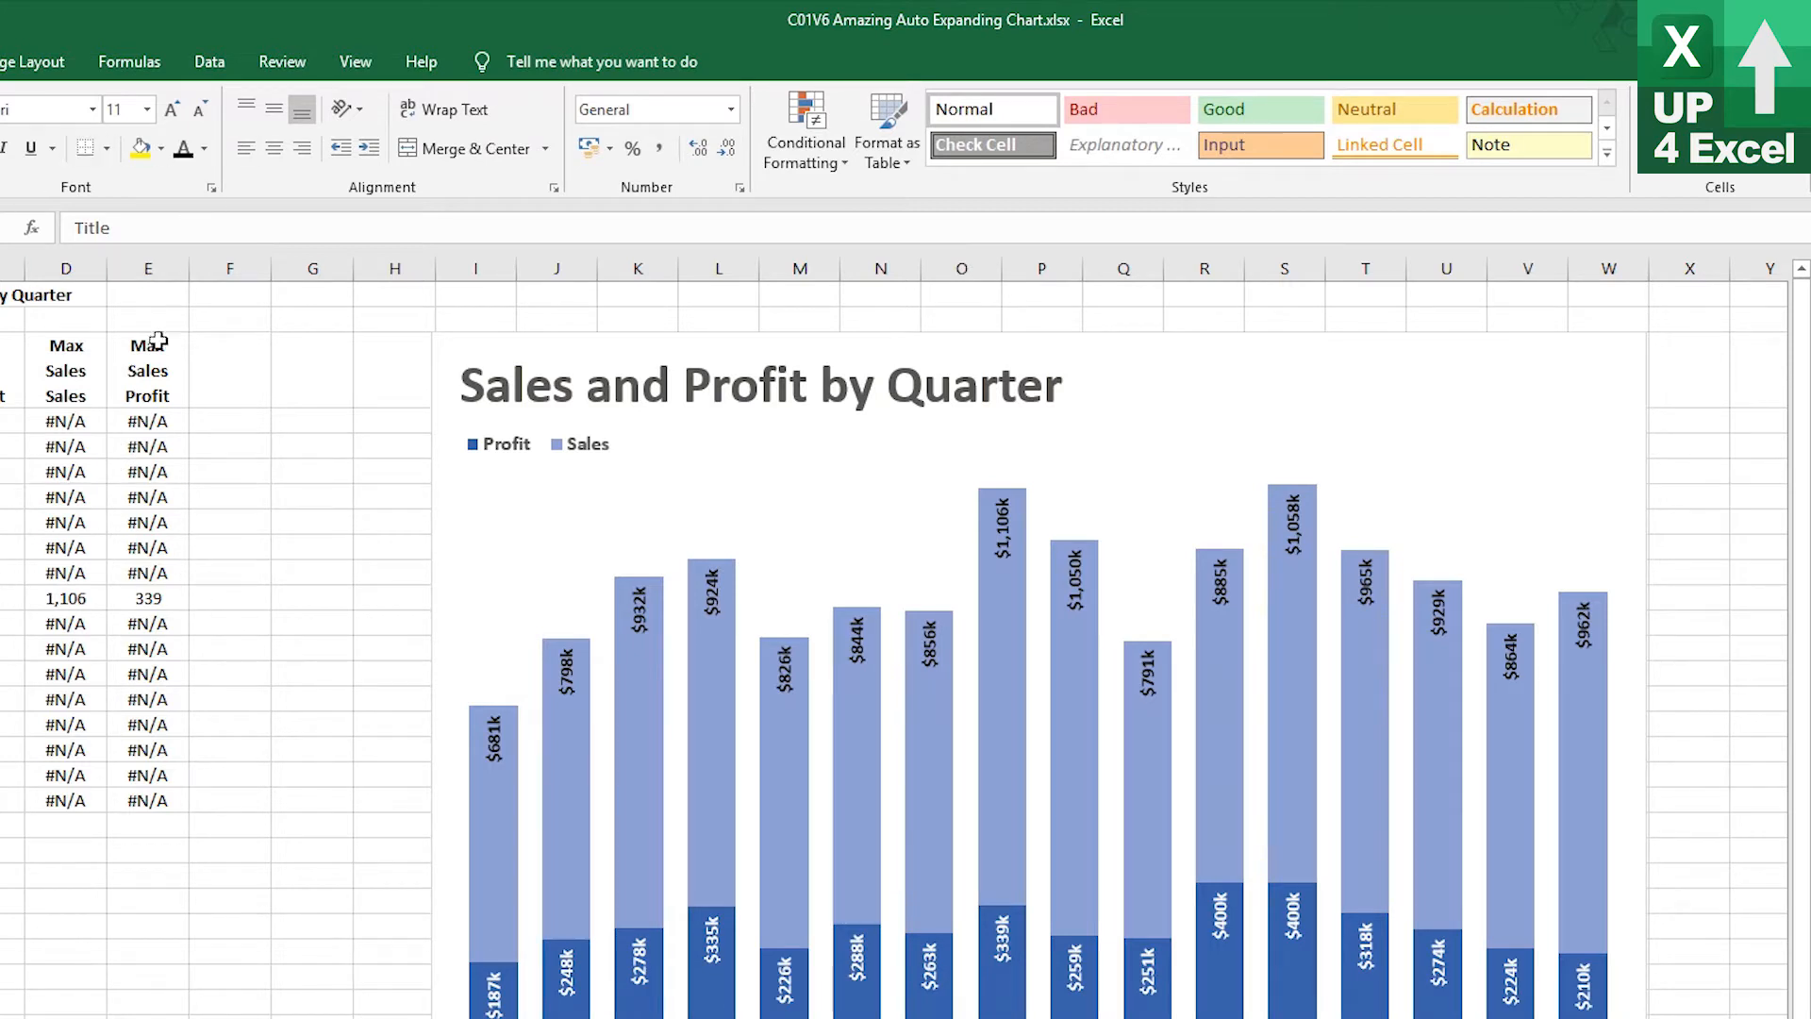
In the Name Manager, create the name nMSSales referring to =OFFSET(Start!$D$3,1,0,COUNT(Start!$B:$B),1), based on nPeriod's formula
{"action": "left_click", "coordinate": [132, 62]}
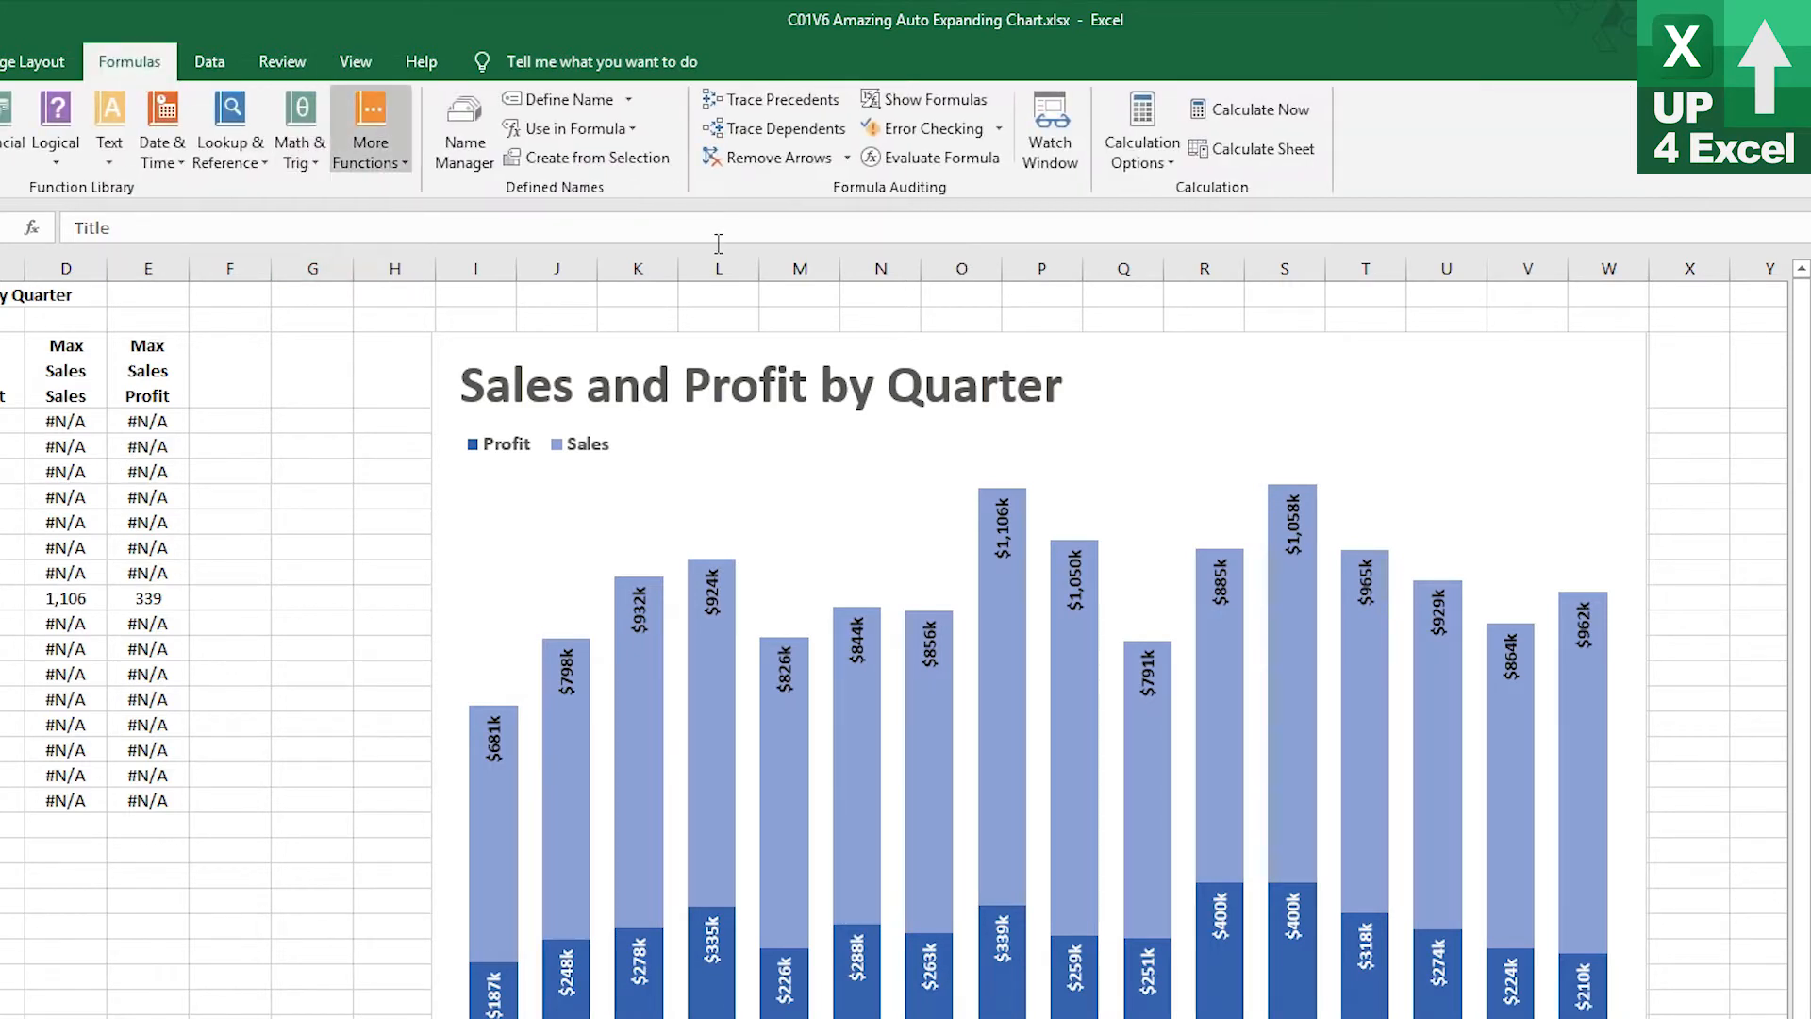
{"action": "left_click", "coordinate": [466, 141]}
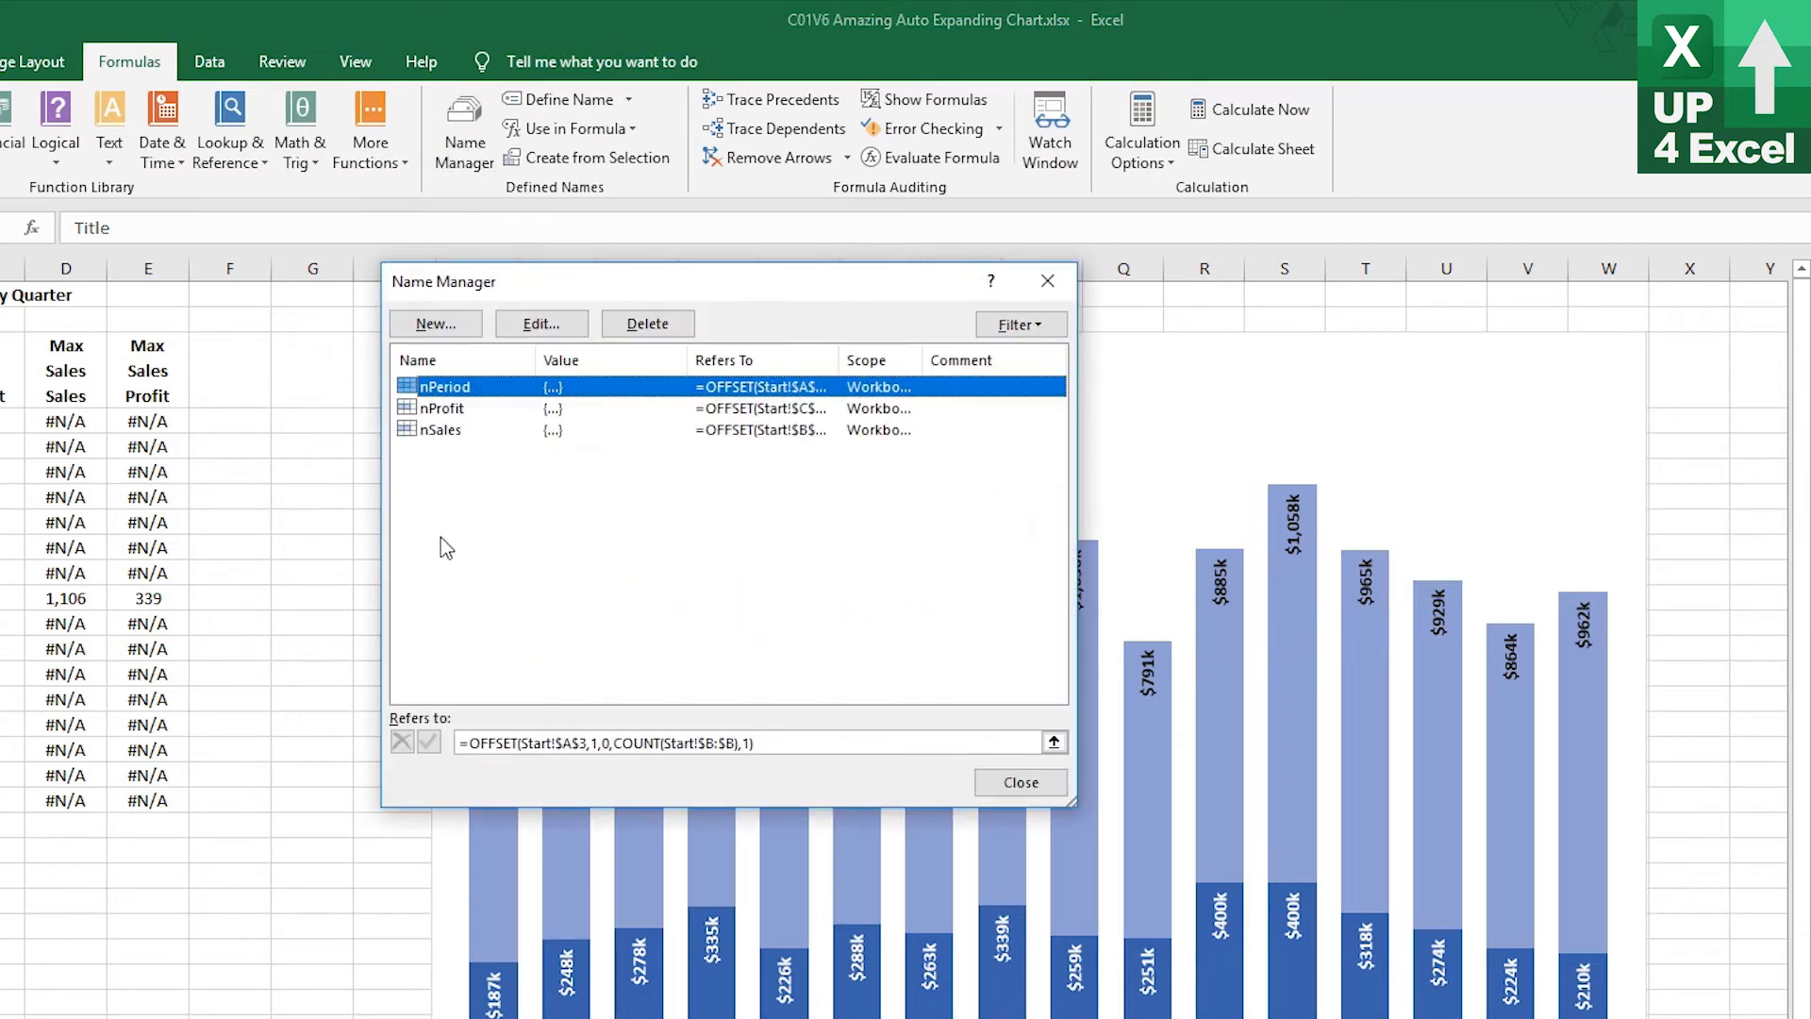
{"action": "left_click_drag", "start_coordinate": [792, 744], "coordinate": [457, 744]}
{"action": "key", "text": "ctrl+c"}
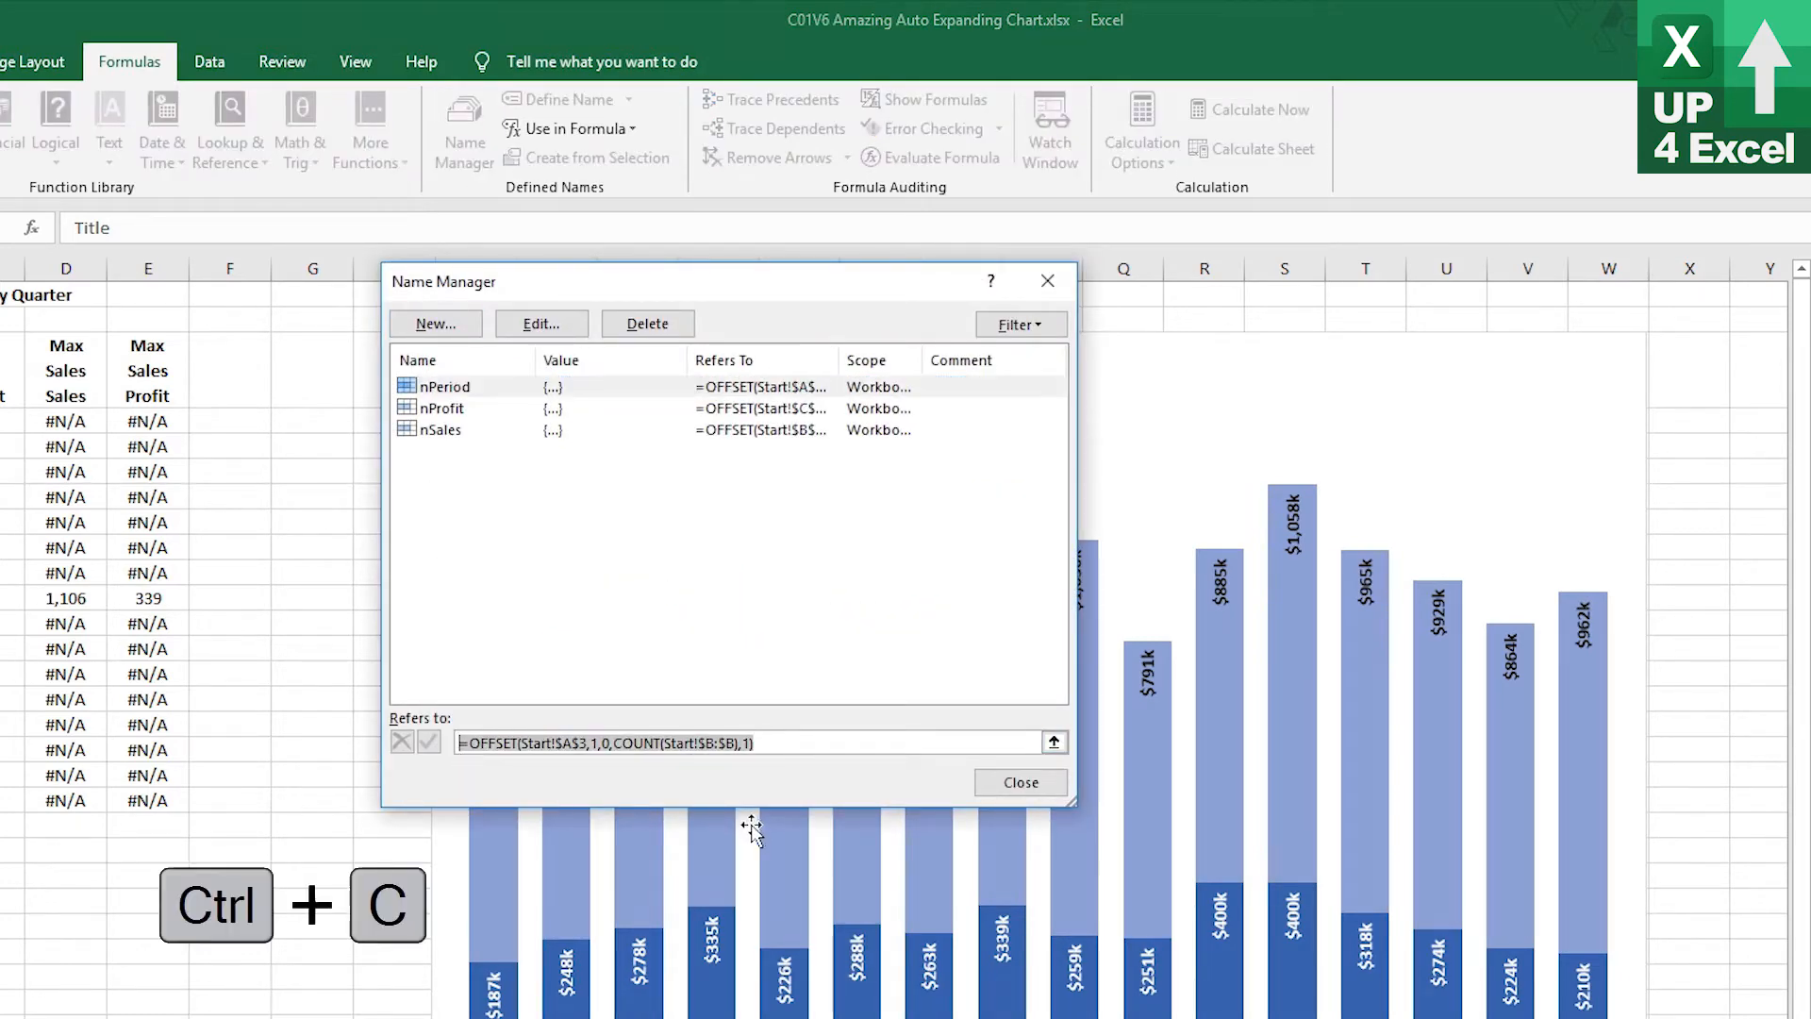
{"action": "left_click", "coordinate": [449, 338]}
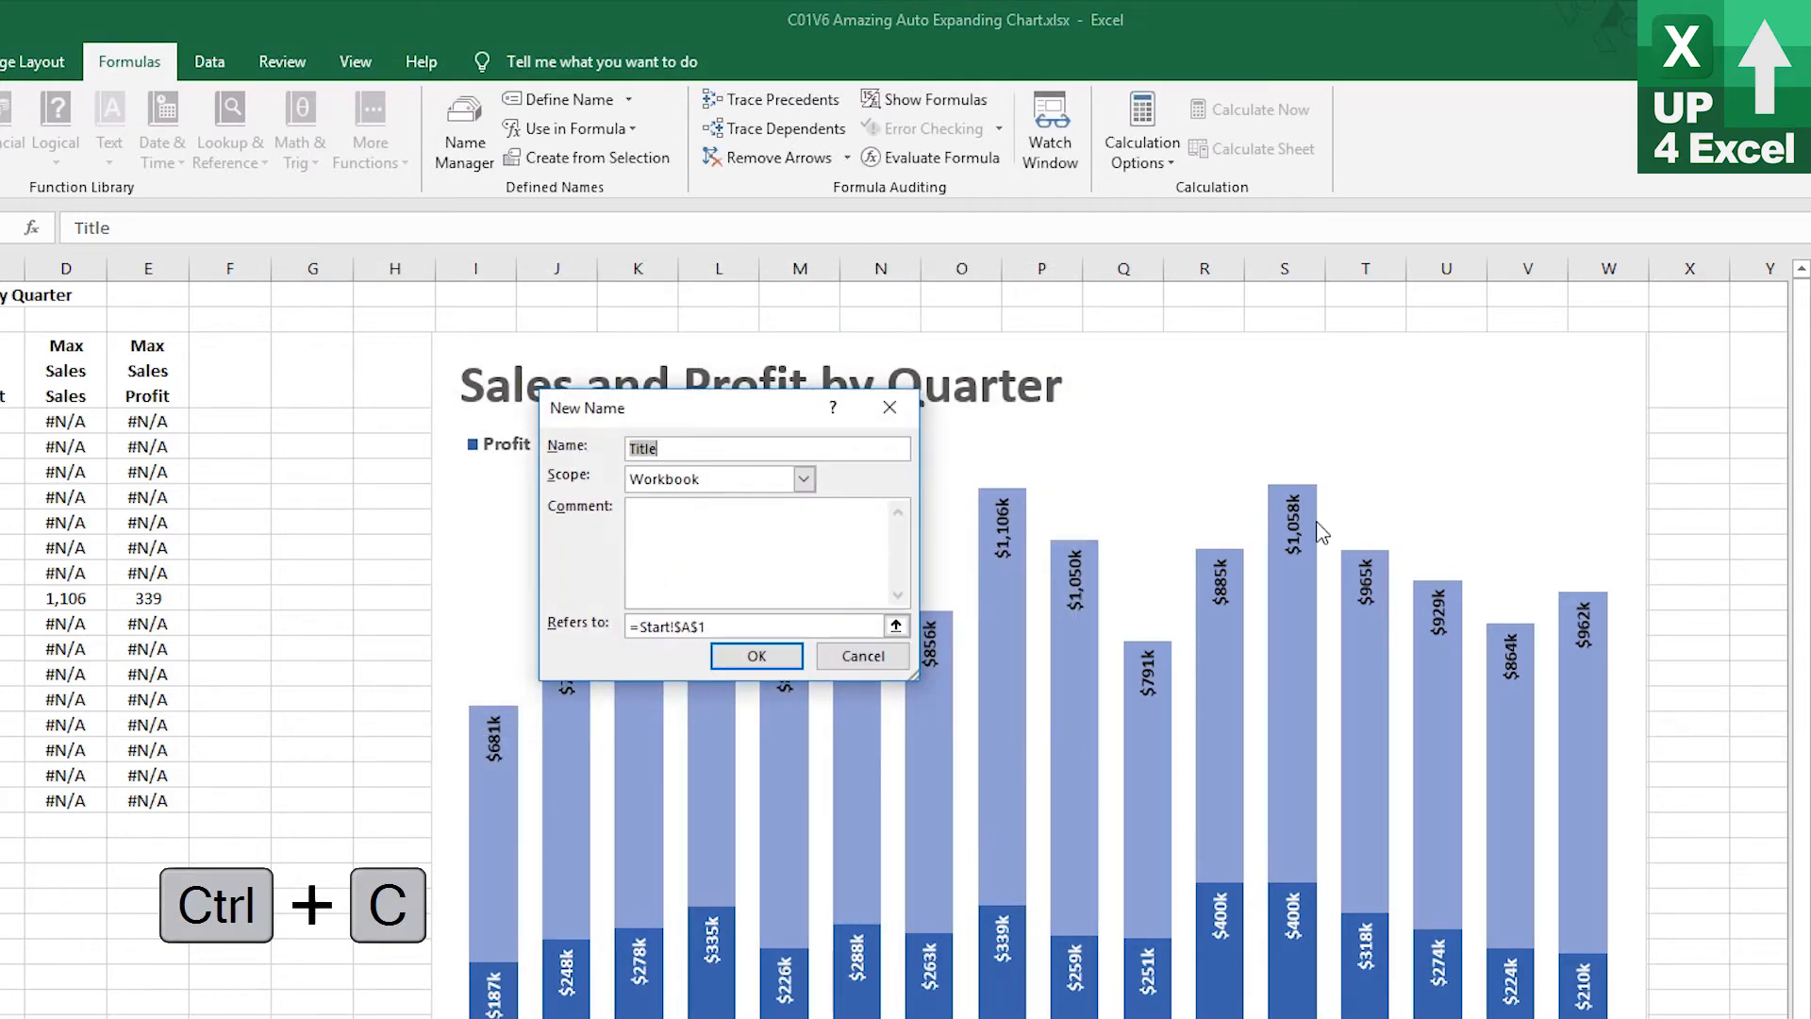
{"action": "type", "text": "n"}
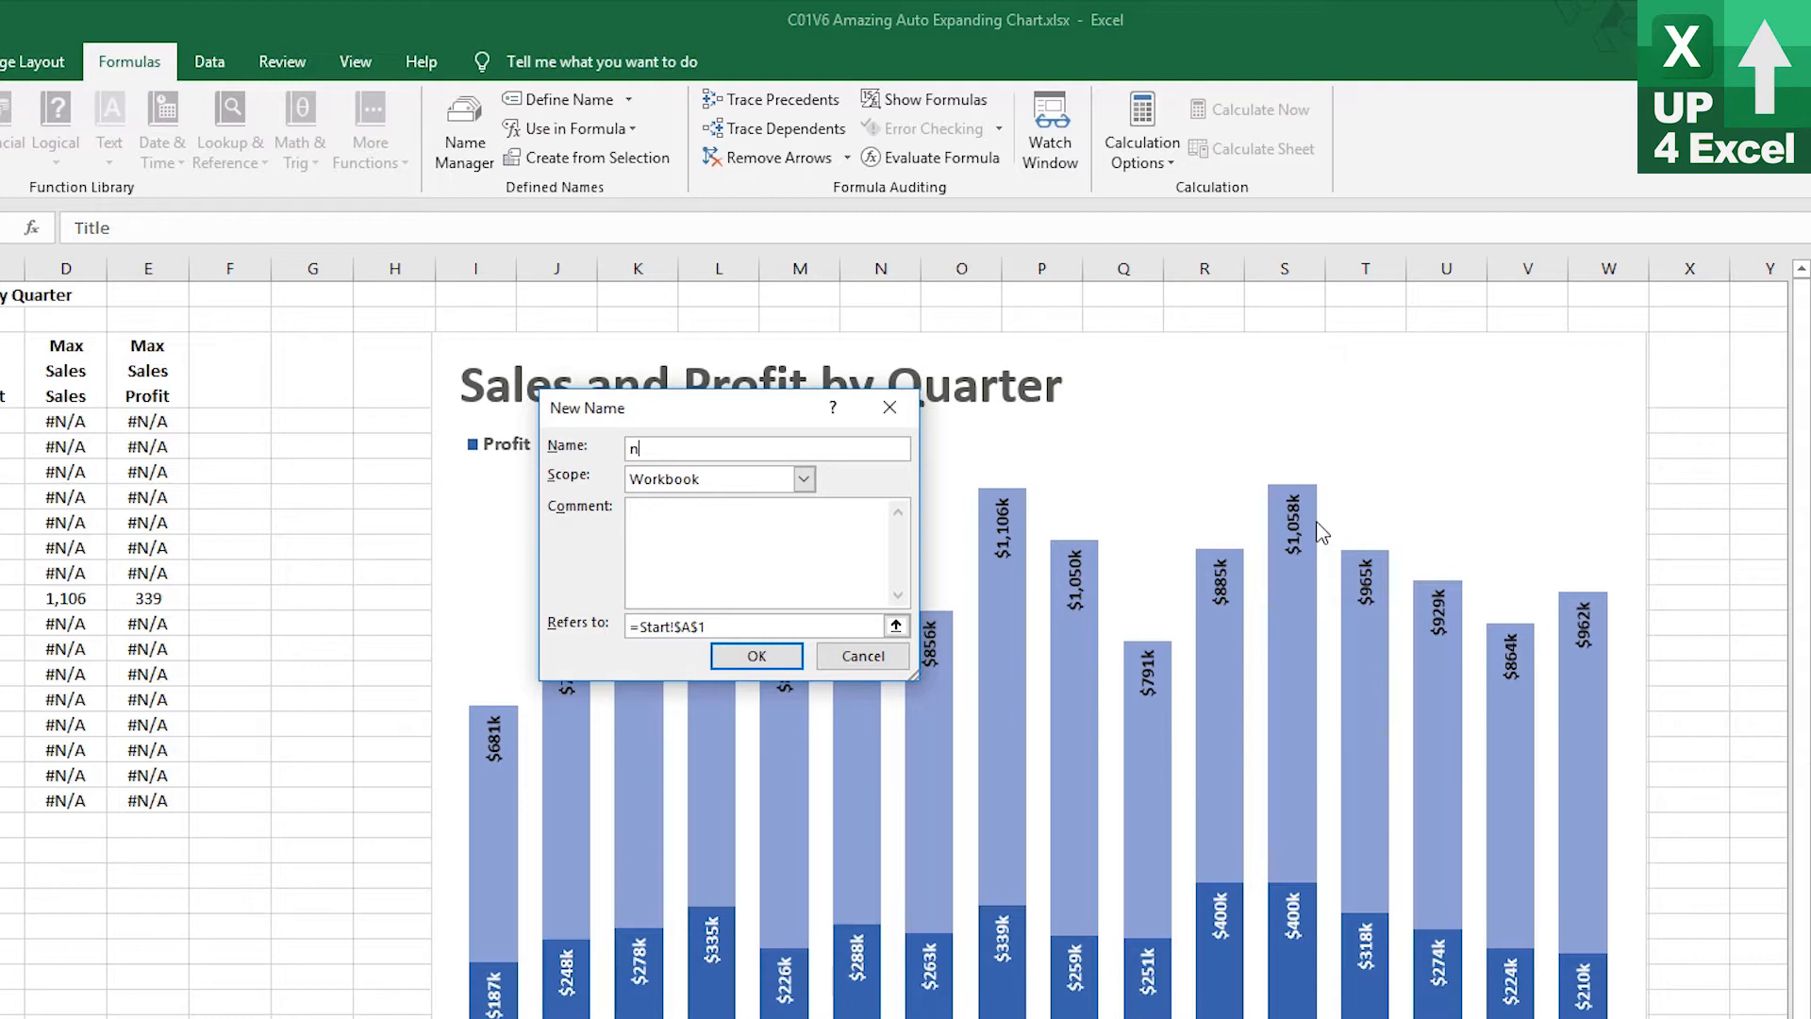
{"action": "type", "text": "MSSales"}
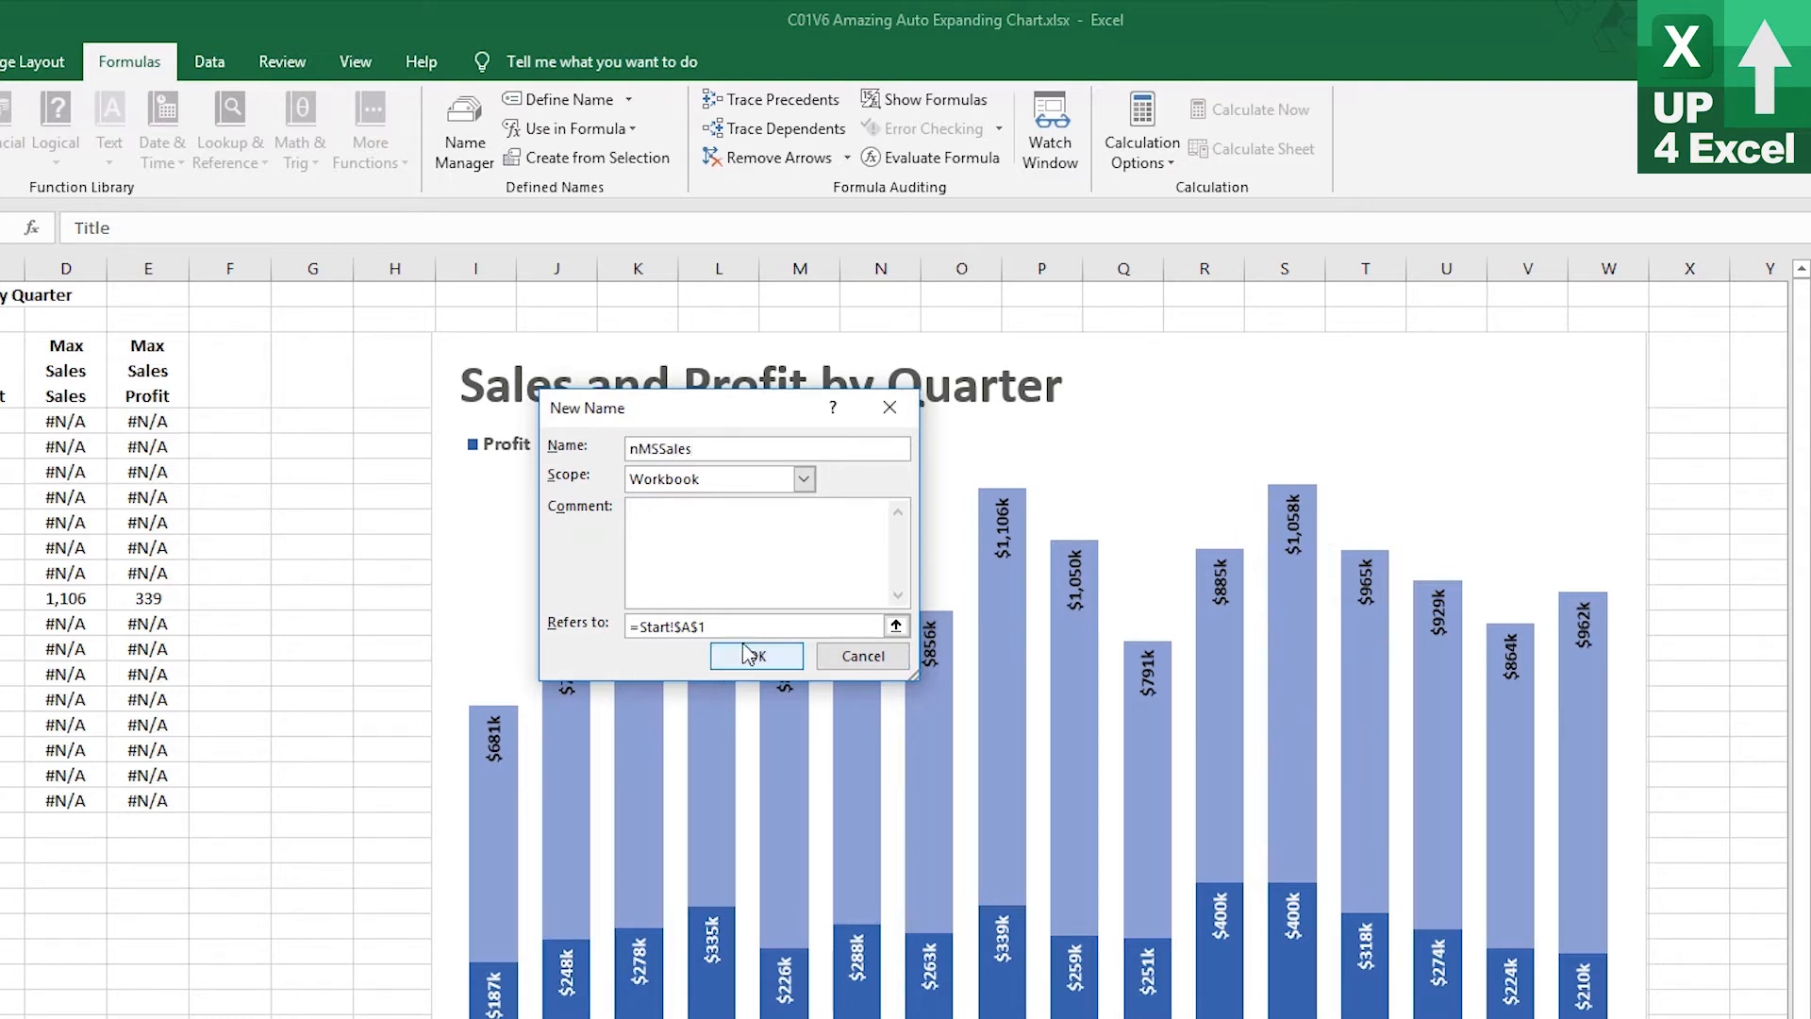
{"action": "triple_click", "coordinate": [764, 627]}
{"action": "key", "text": "ctrl+v"}
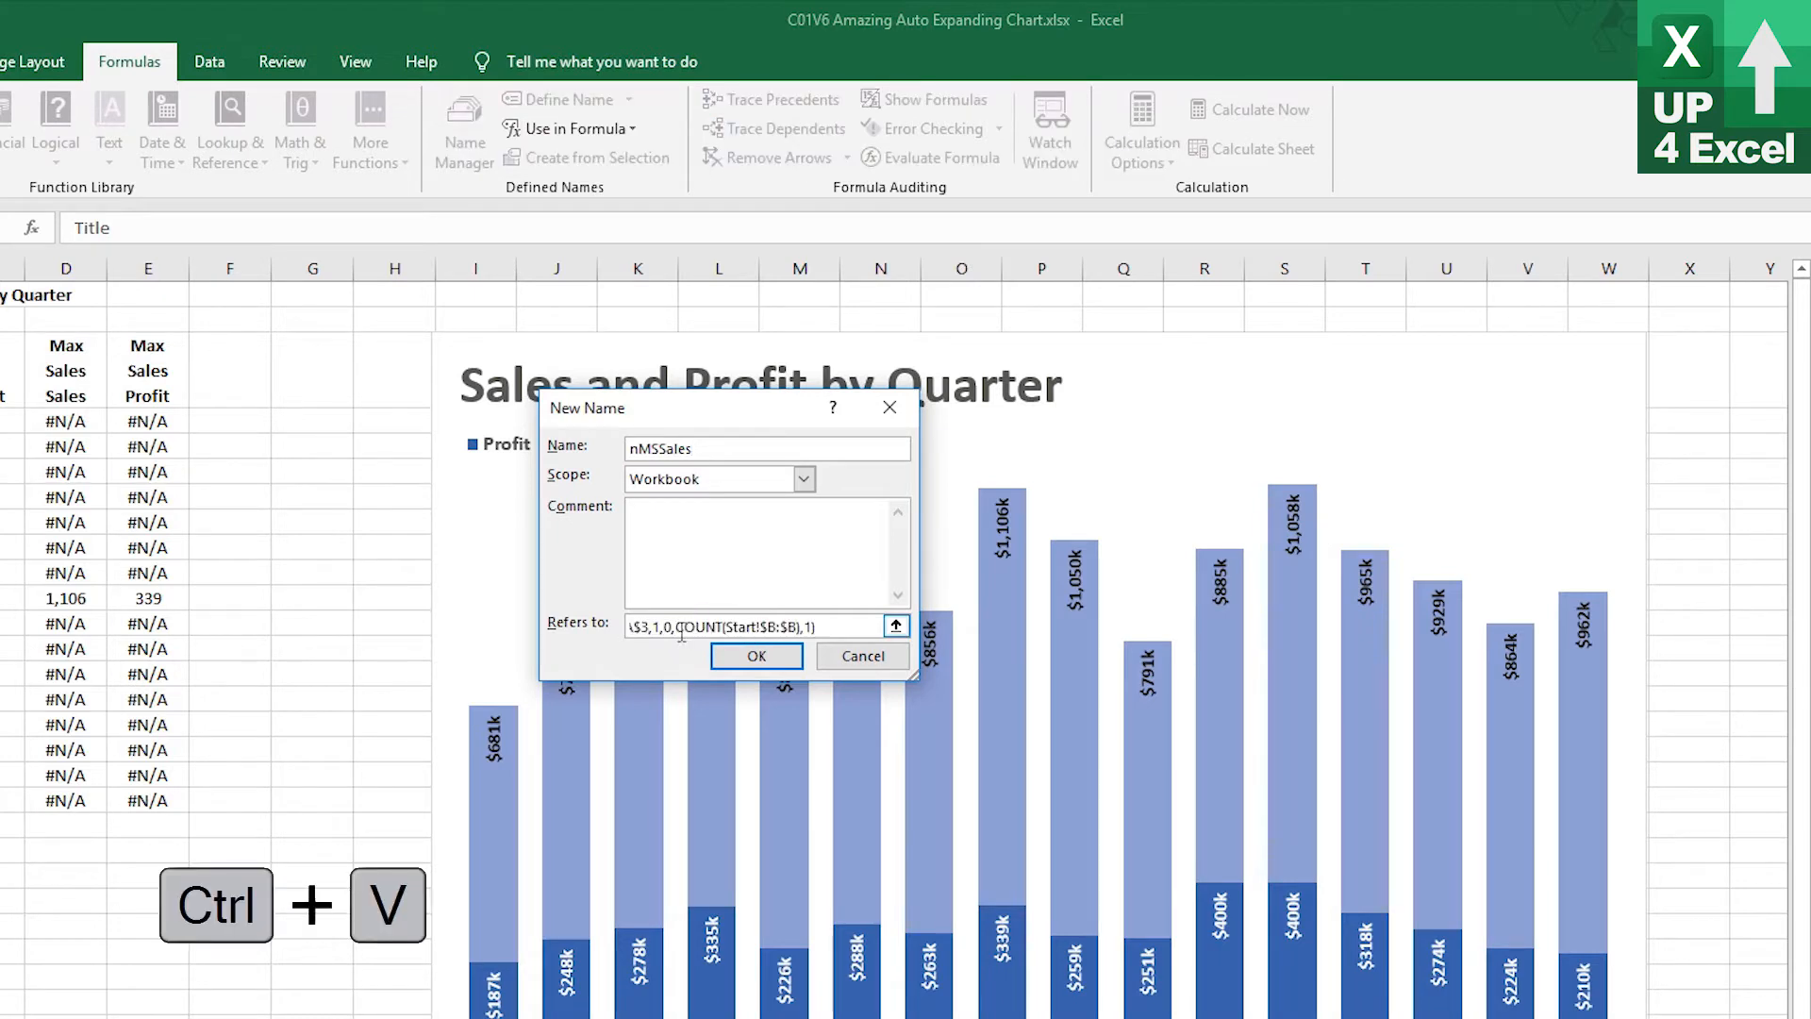
{"action": "left_click_drag", "start_coordinate": [670, 626], "coordinate": [597, 620]}
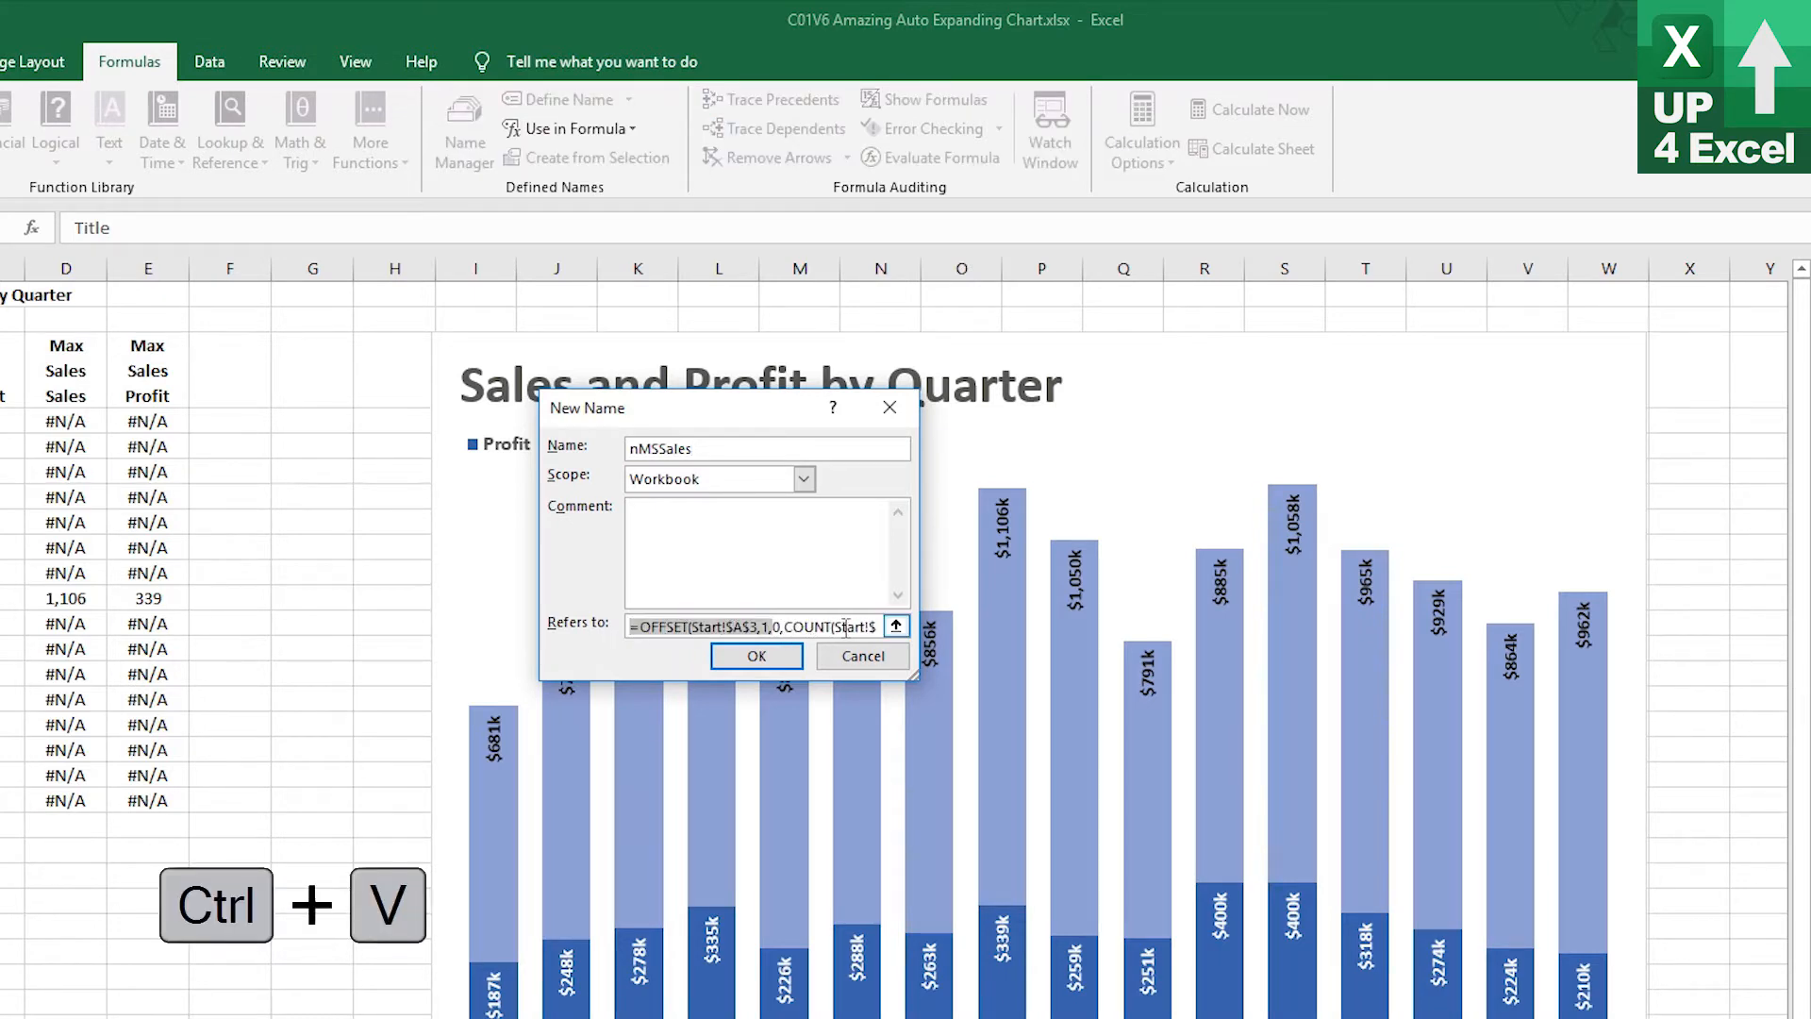
{"action": "left_click", "coordinate": [765, 651]}
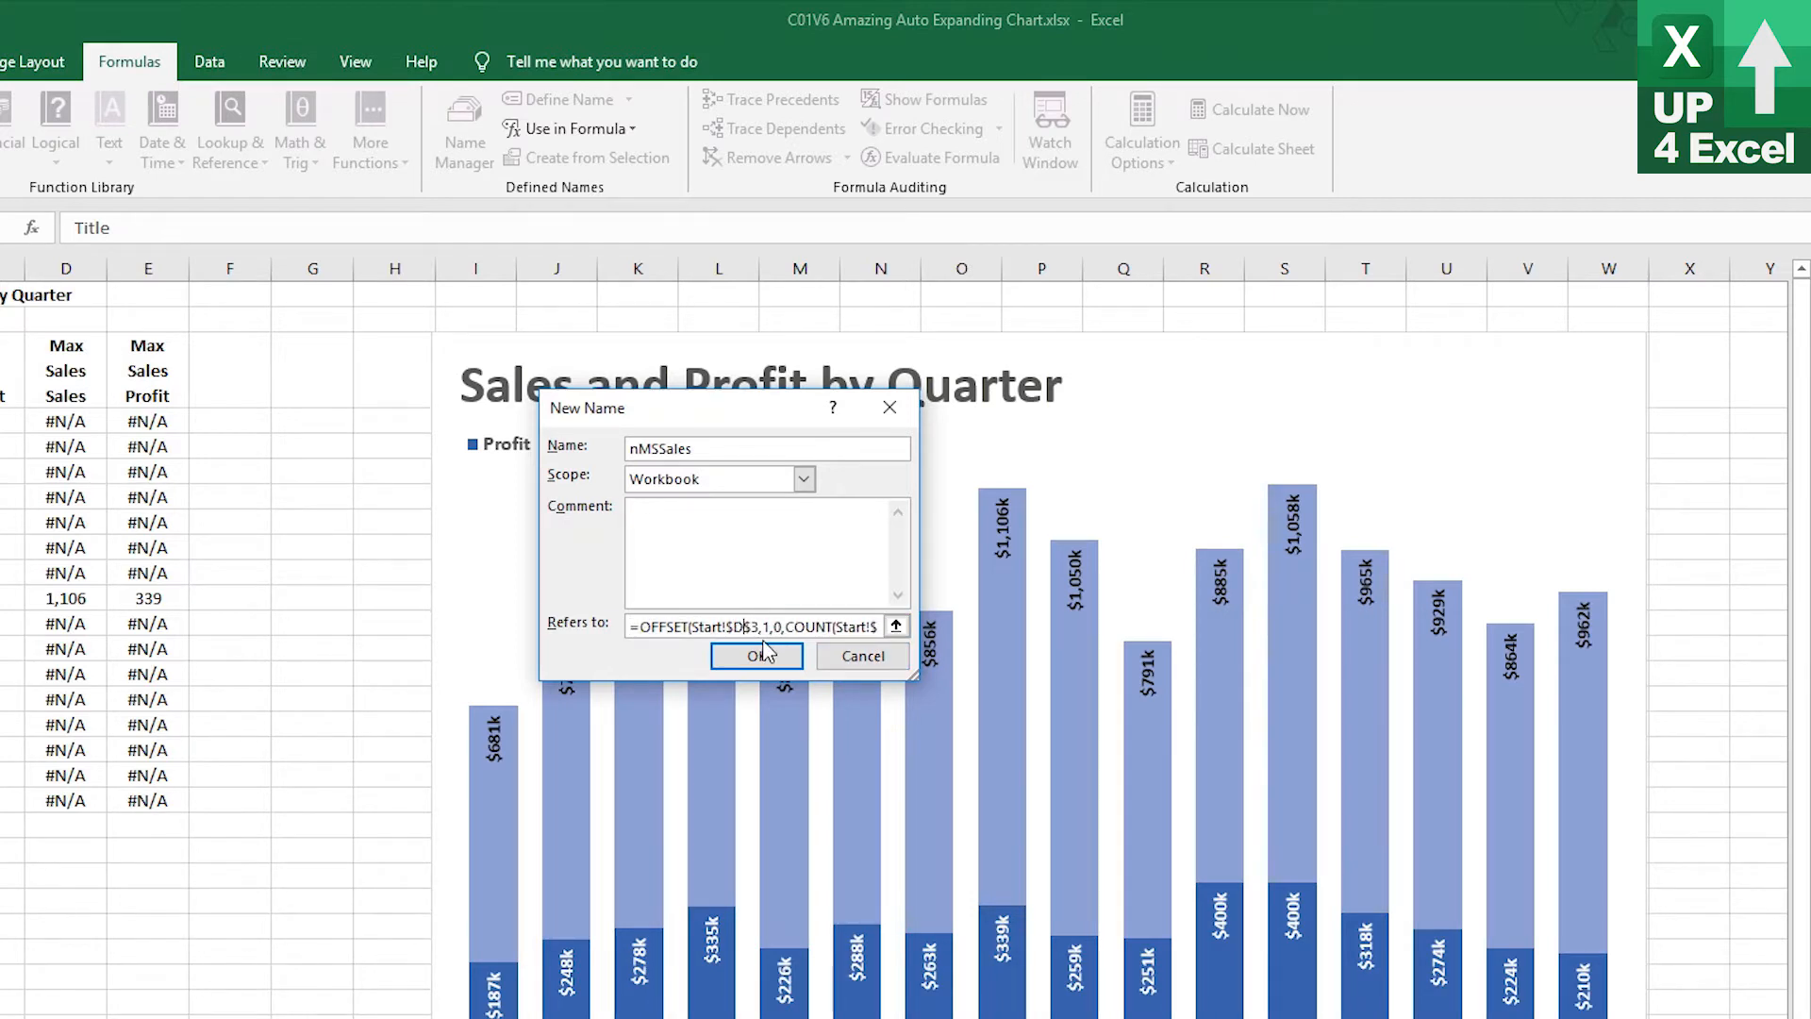
{"action": "left_click", "coordinate": [764, 651]}
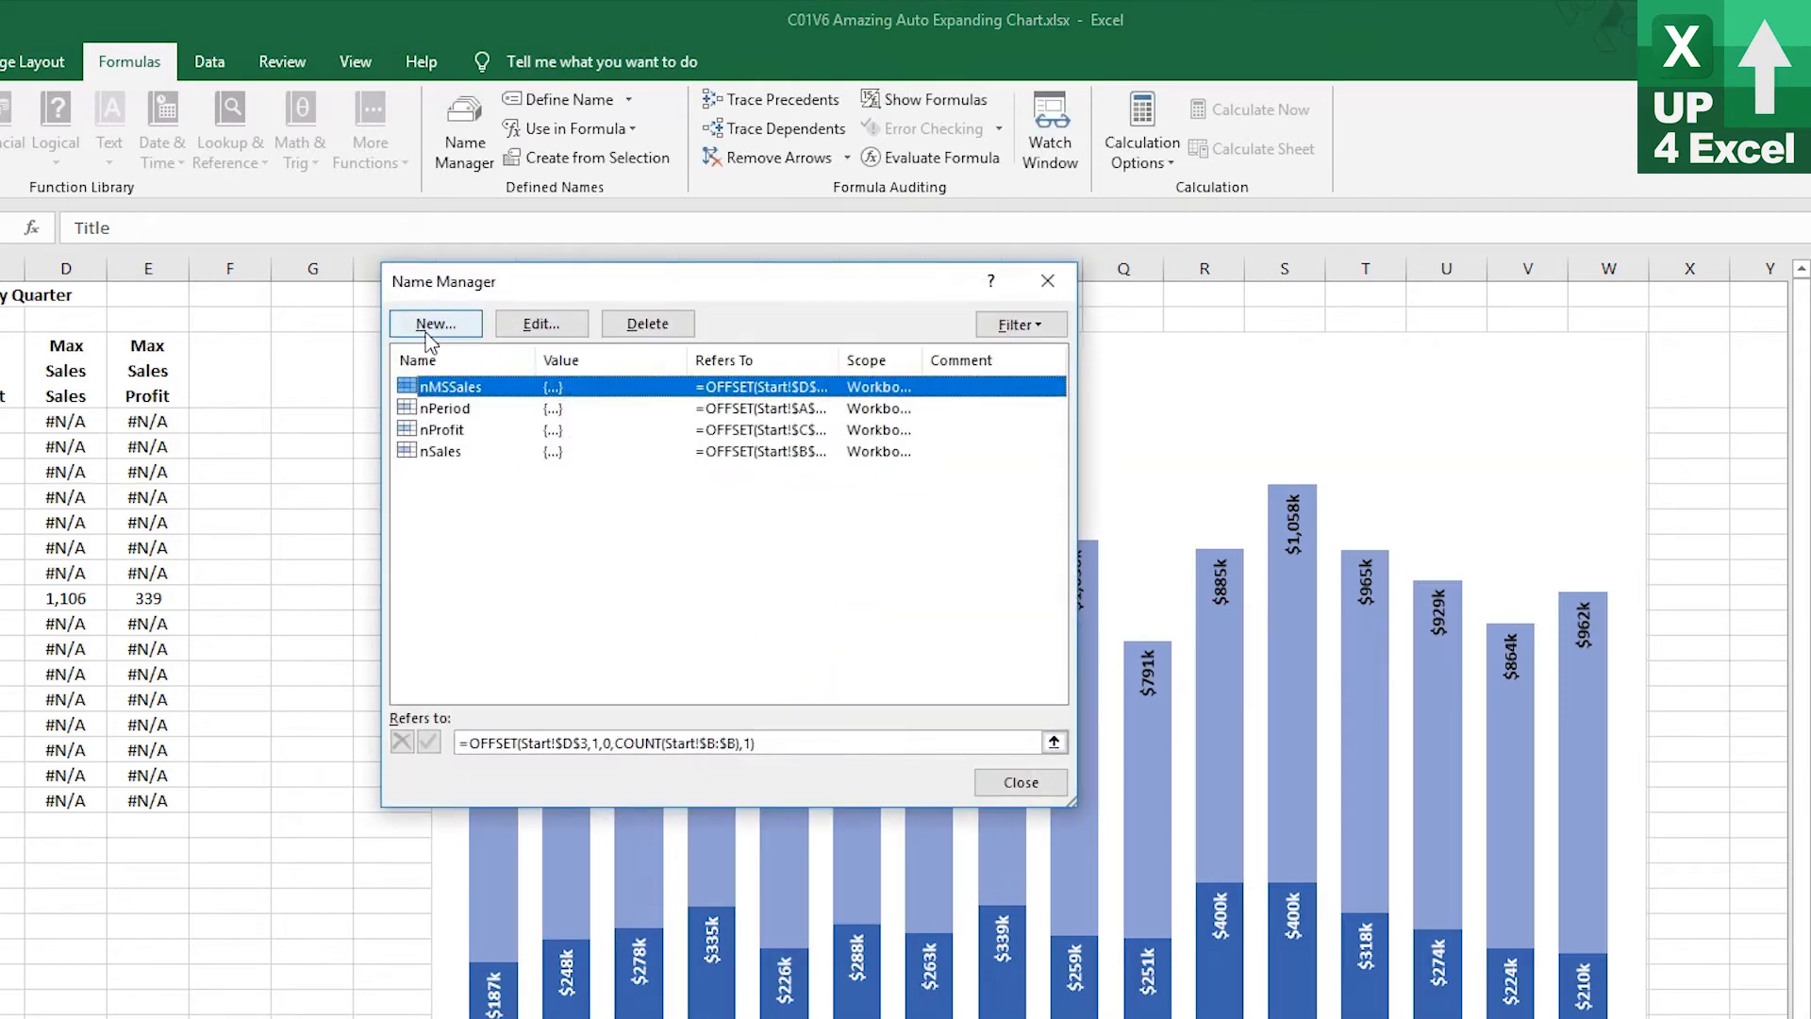
Create the name nMSProfit referring to =OFFSET(Start!$E$3,1,0,COUNT(Start!$B:$B),1), adapted from the nMSSales formula, and close the Name Manager
{"action": "key", "text": "Escape"}
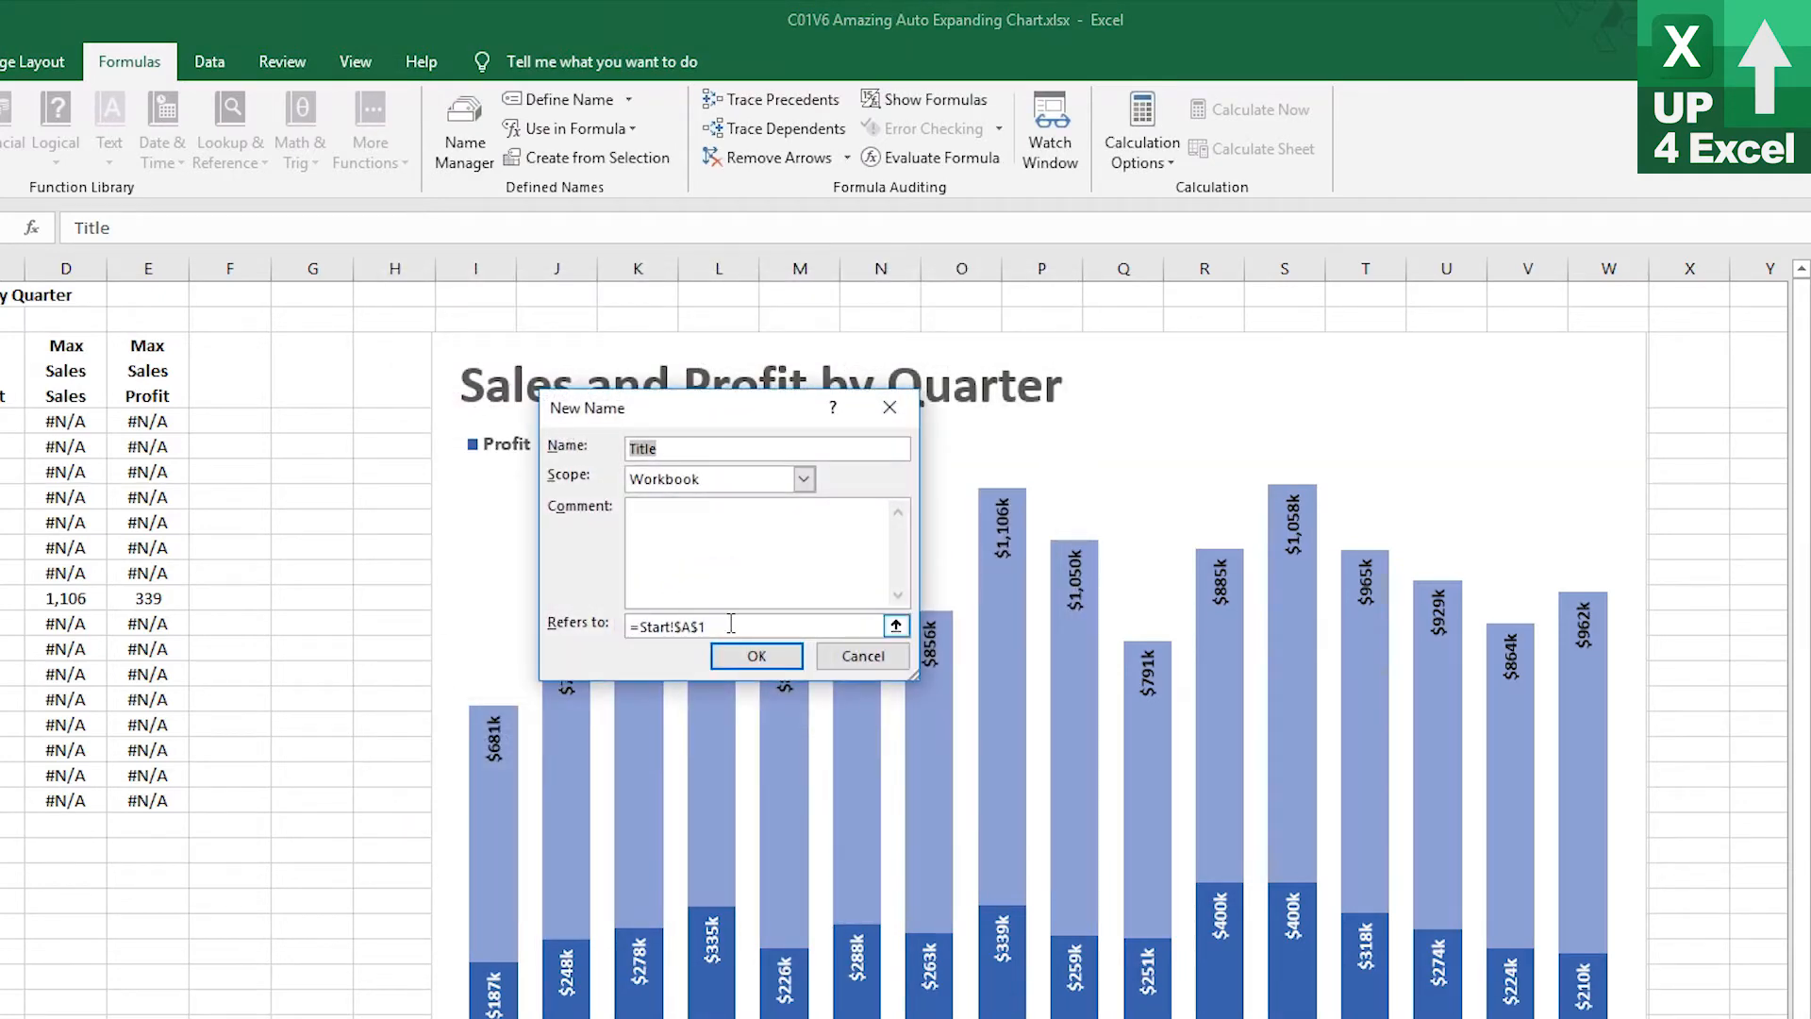
{"action": "type", "text": "nMSProfit"}
{"action": "left_click_drag", "start_coordinate": [747, 620], "coordinate": [477, 613]}
{"action": "key", "text": "ctrl+v"}
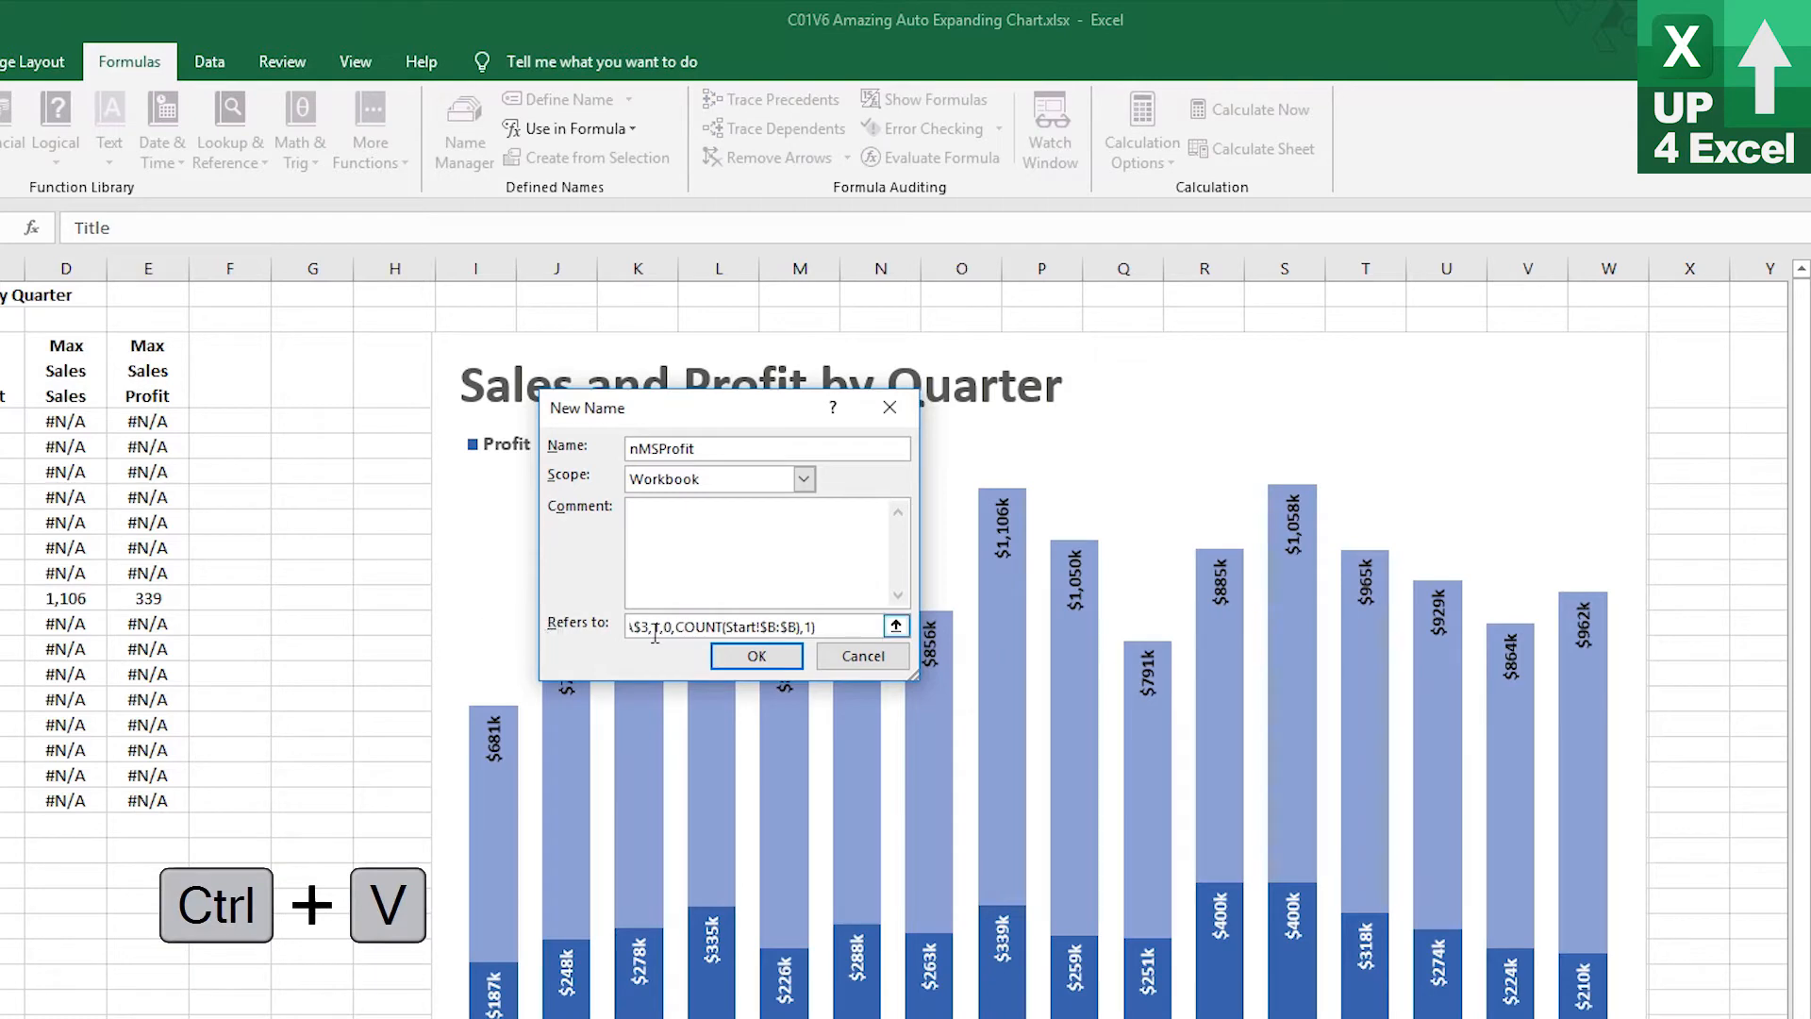
{"action": "left_click_drag", "start_coordinate": [655, 634], "coordinate": [604, 628]}
{"action": "left_click", "coordinate": [741, 627]}
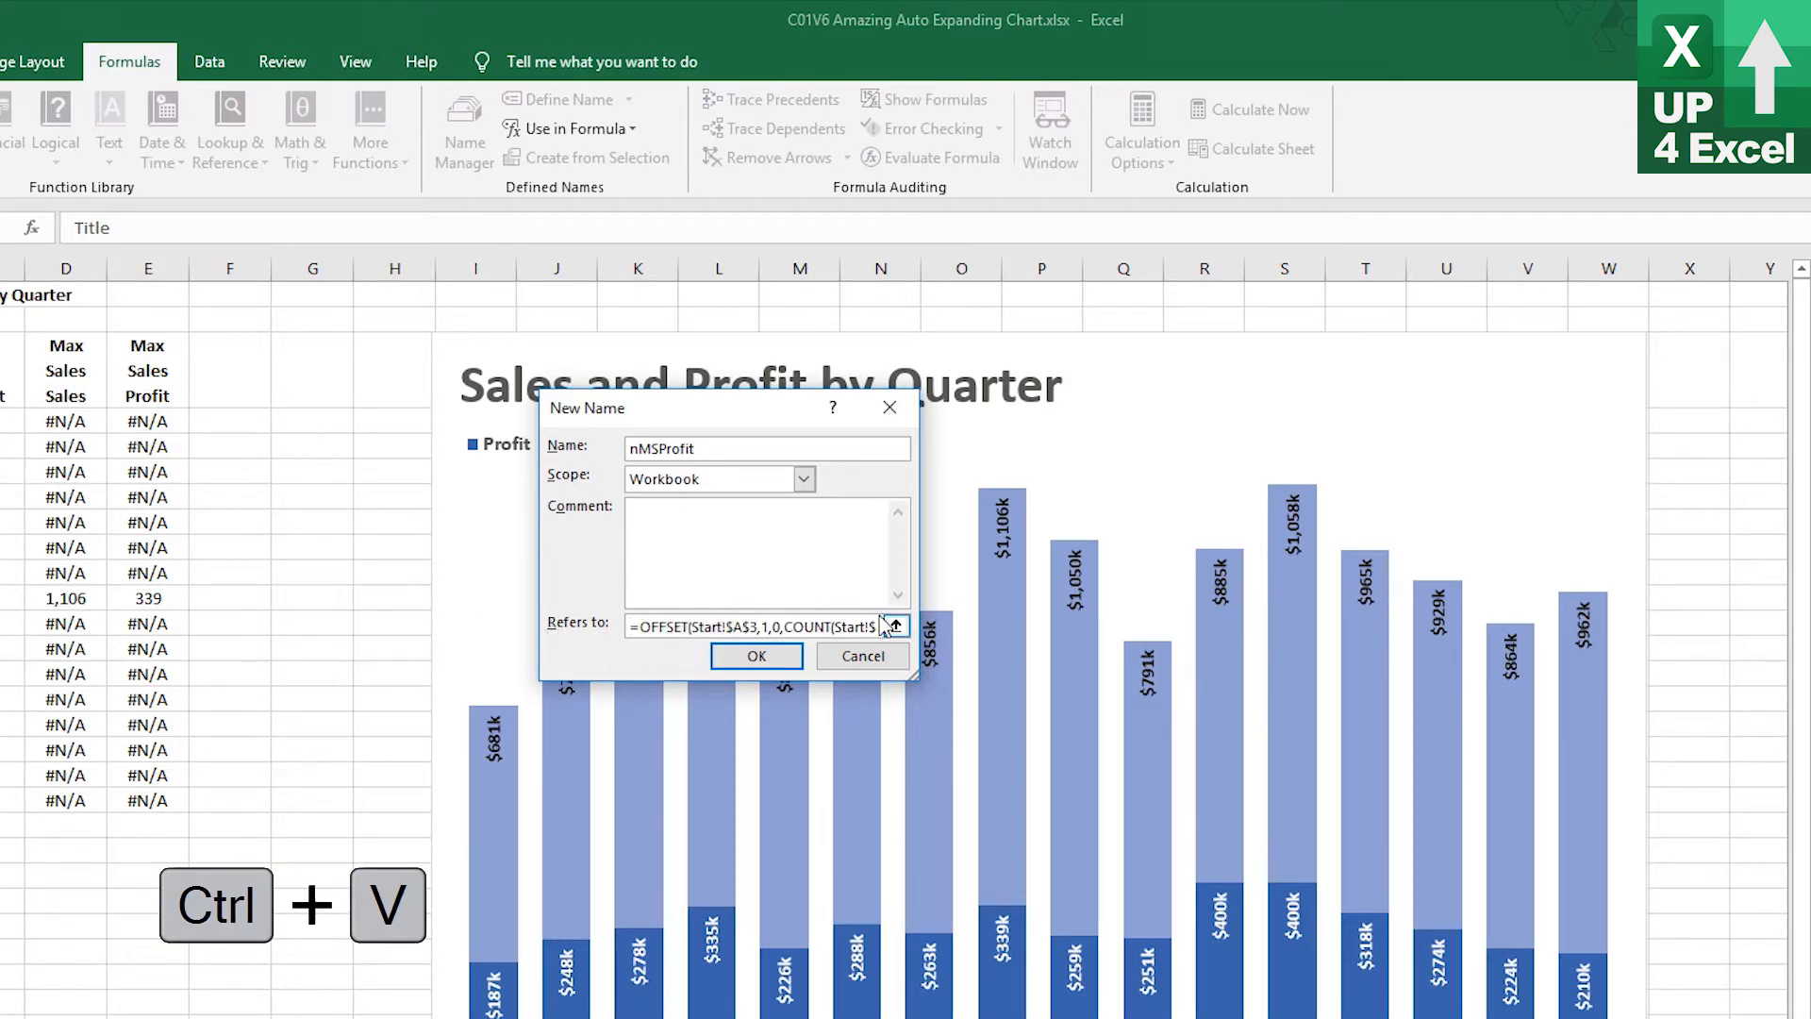
{"action": "key", "text": "BackSpace"}
{"action": "type", "text": "E"}
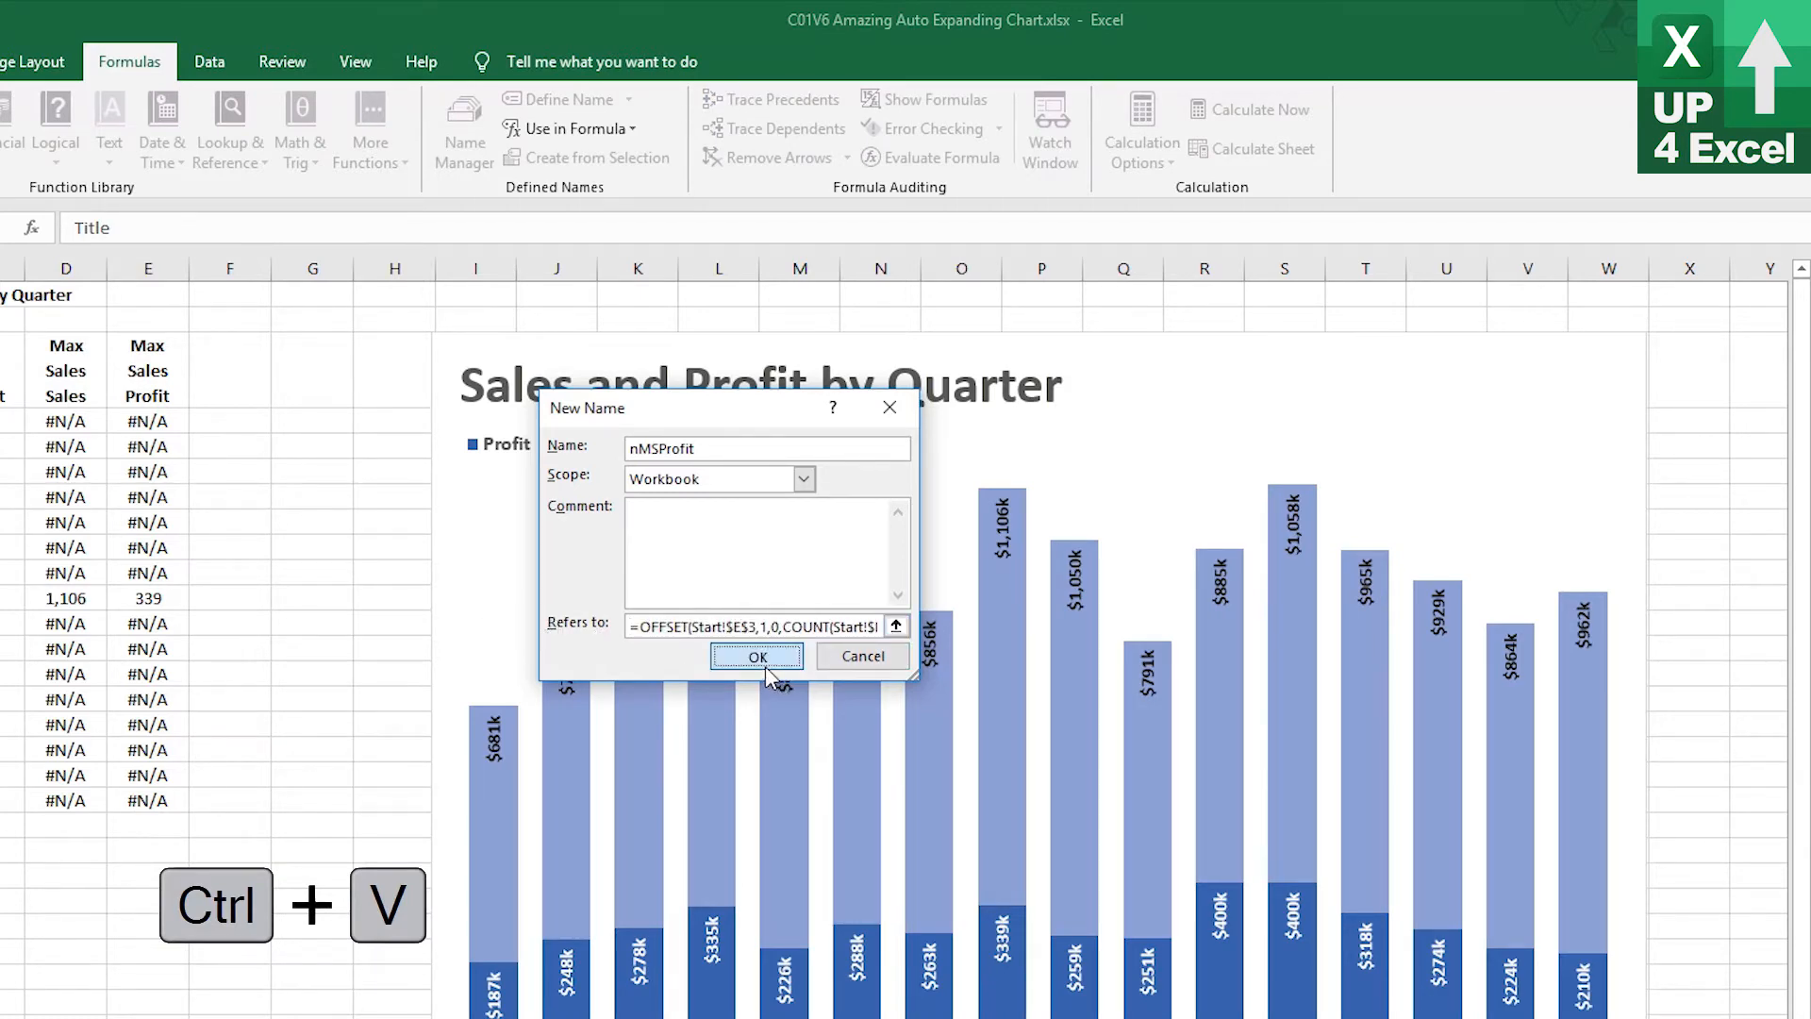
{"action": "left_click", "coordinate": [765, 660]}
{"action": "left_click", "coordinate": [1023, 790]}
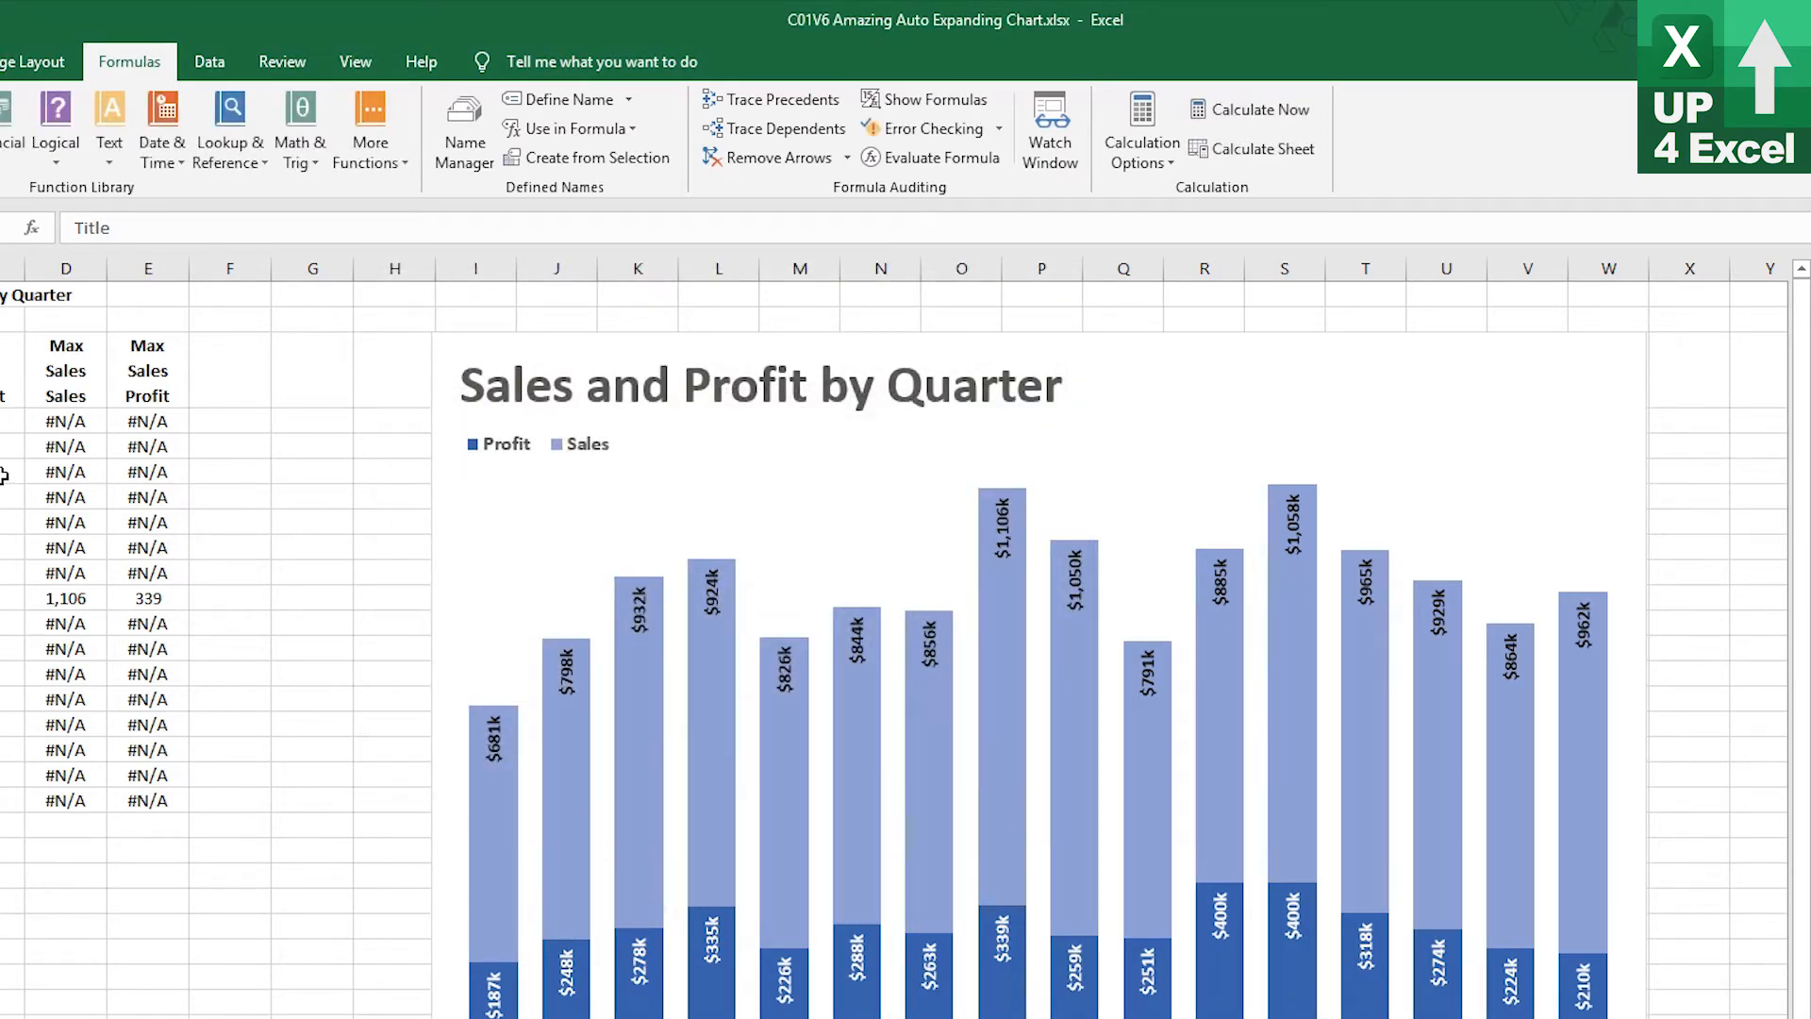
Add a chart series named from D3 with values =Start!nMSSales
{"action": "left_click", "coordinate": [1295, 382]}
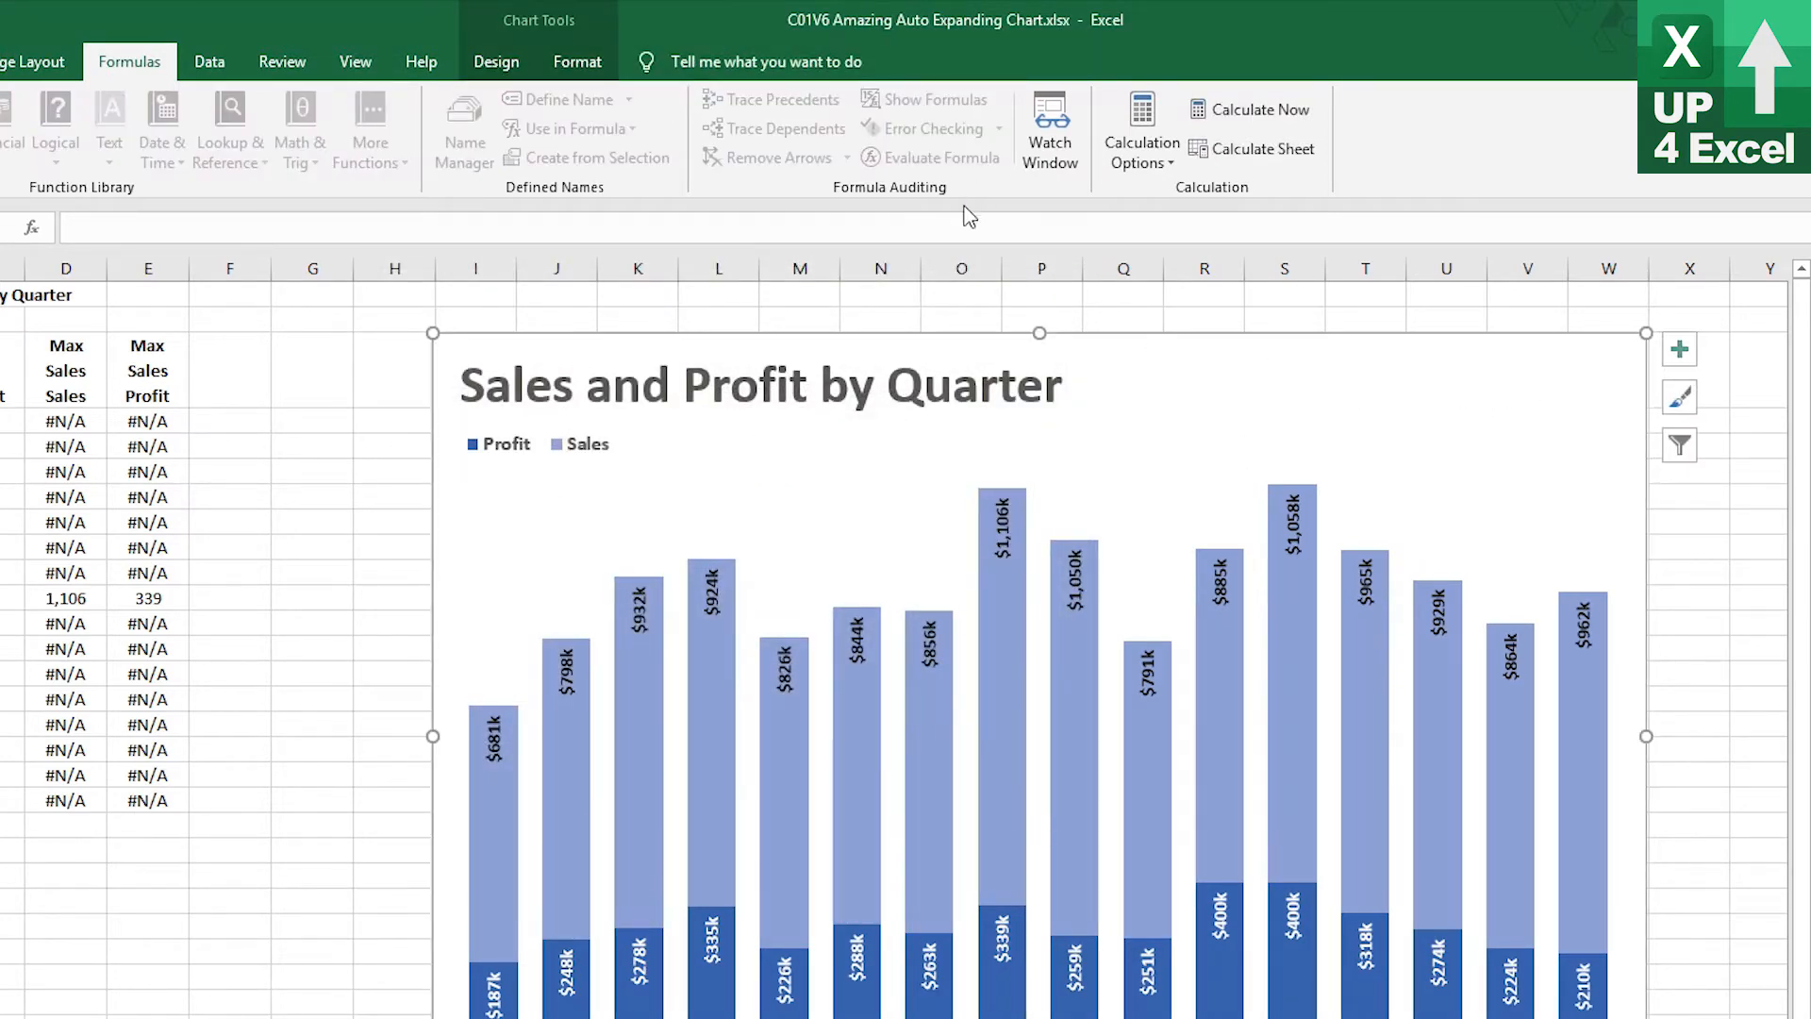
{"action": "left_click", "coordinate": [577, 63]}
{"action": "left_click", "coordinate": [489, 66]}
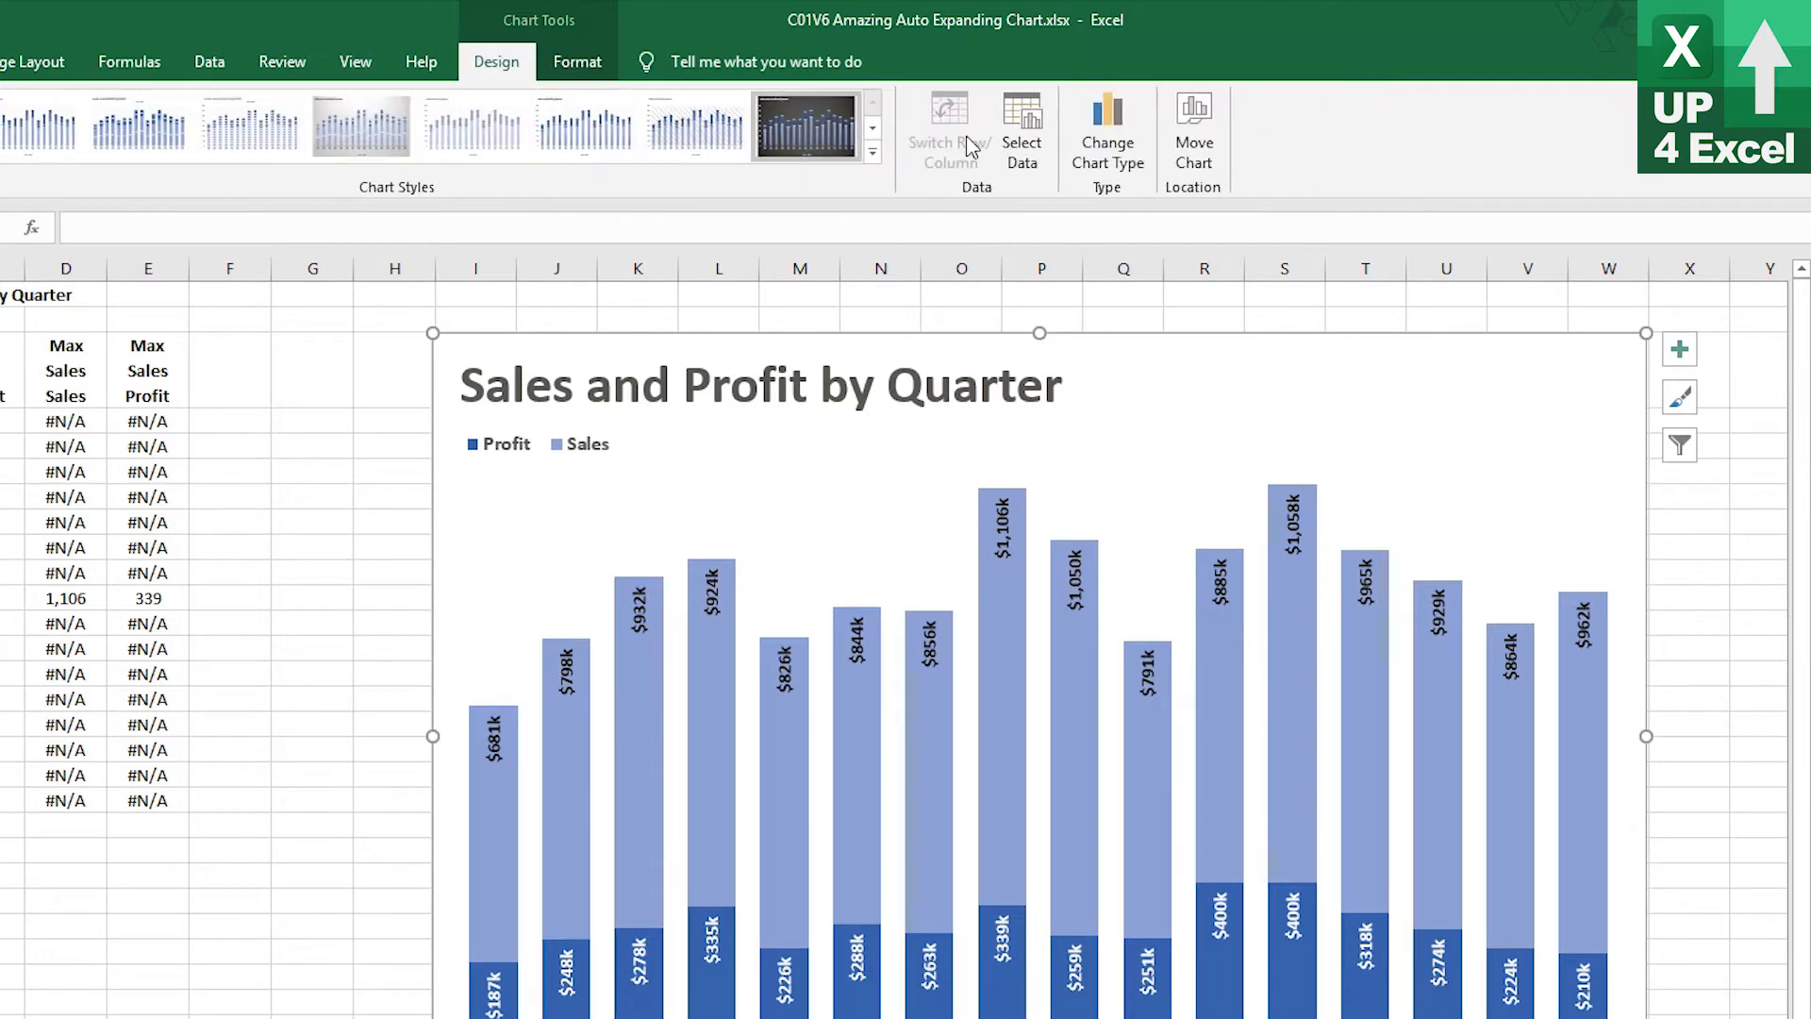
{"action": "left_click", "coordinate": [1023, 136]}
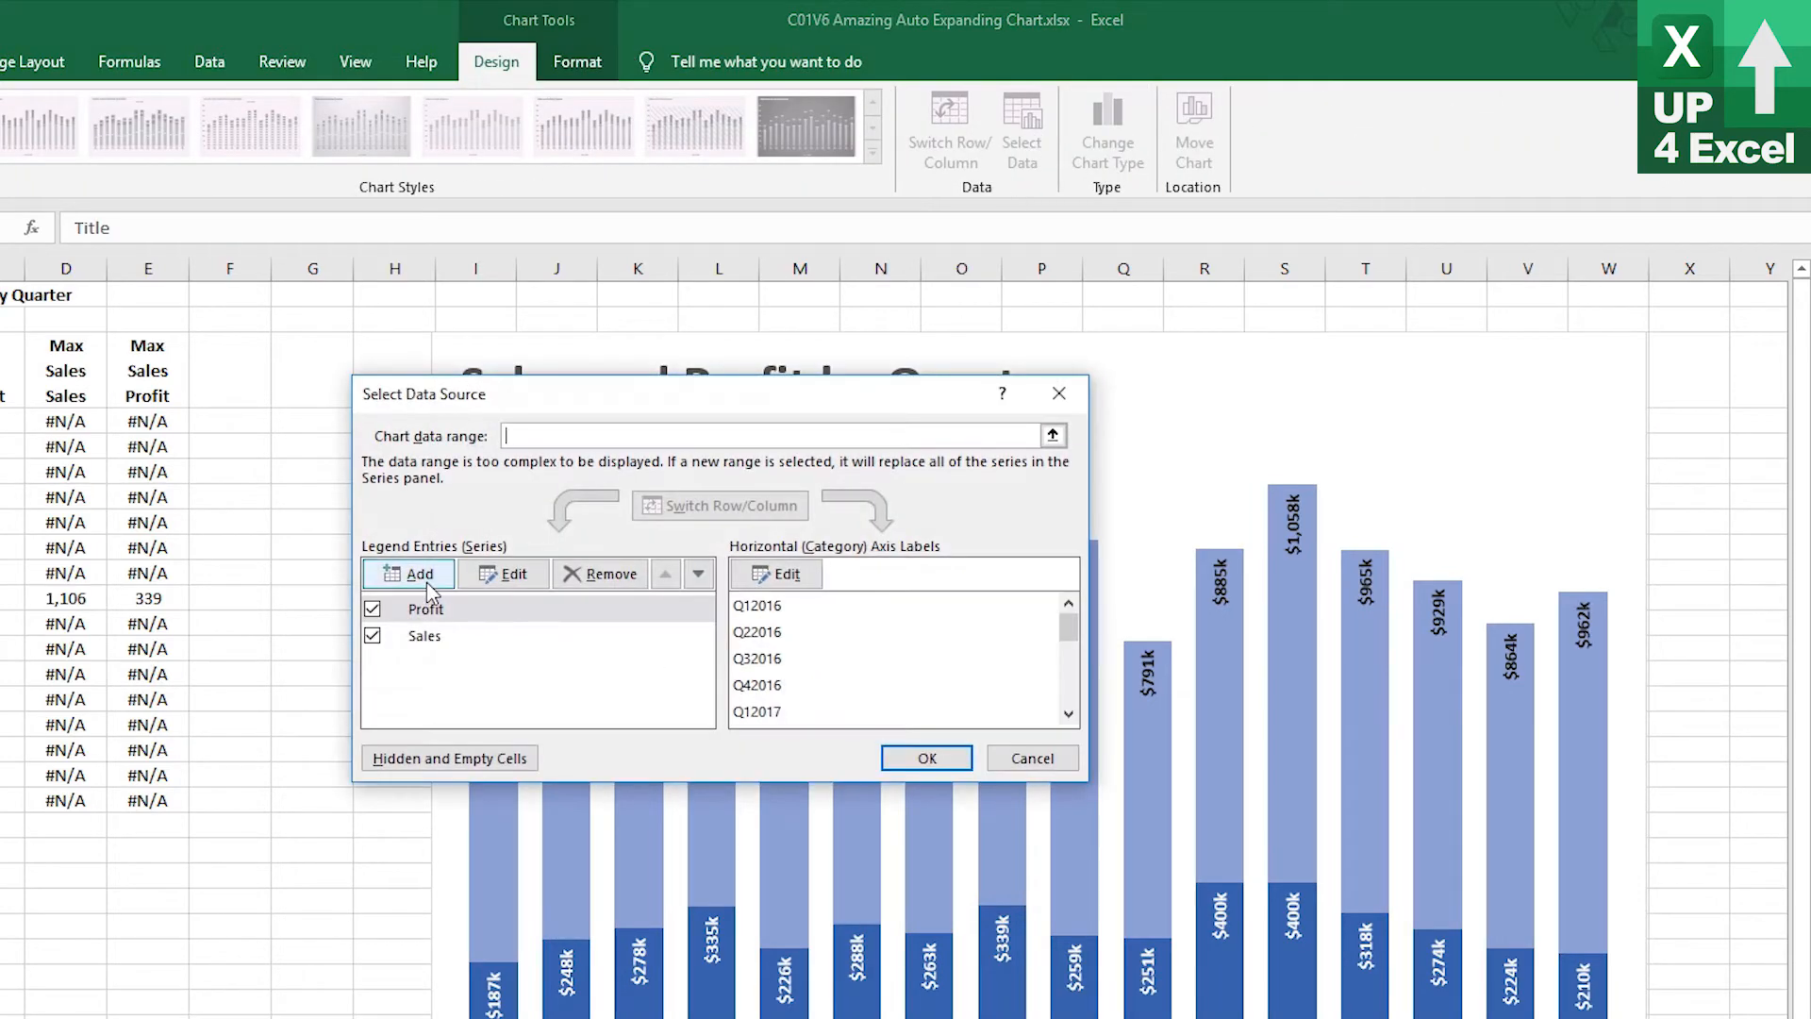
{"action": "left_click", "coordinate": [421, 575]}
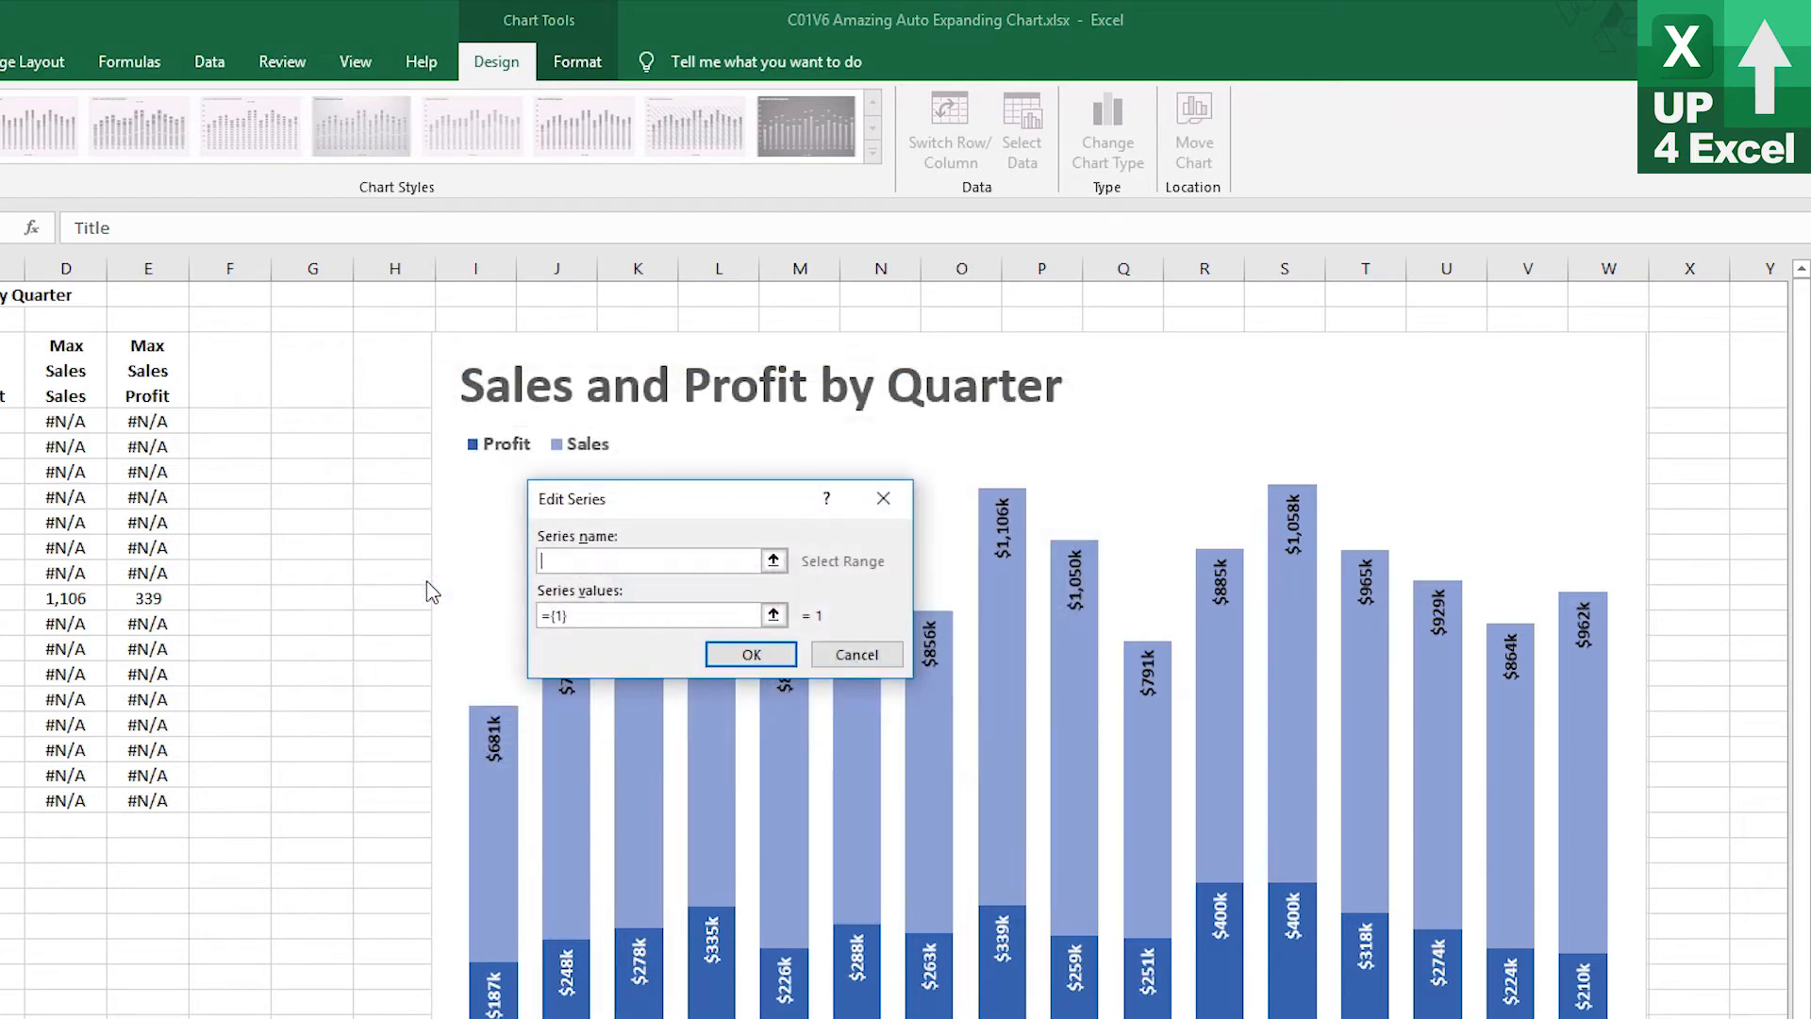
{"action": "left_click", "coordinate": [49, 368]}
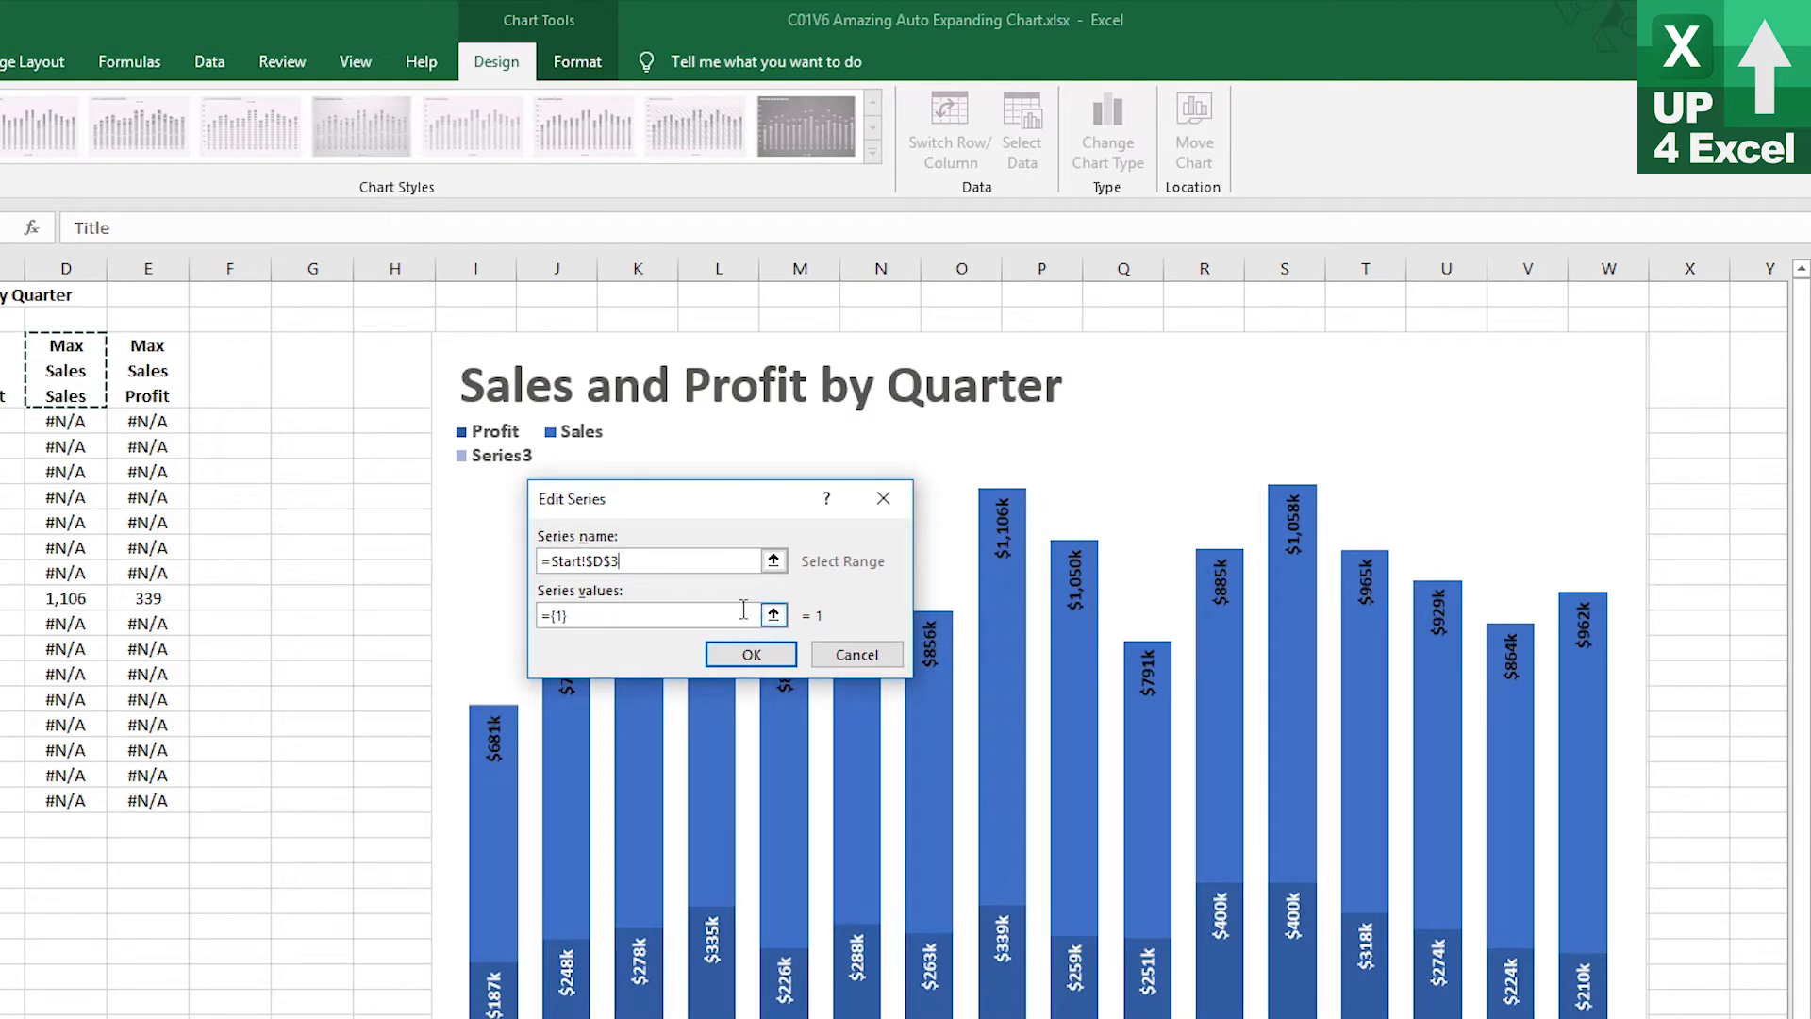
{"action": "left_click_drag", "start_coordinate": [710, 614], "coordinate": [463, 620]}
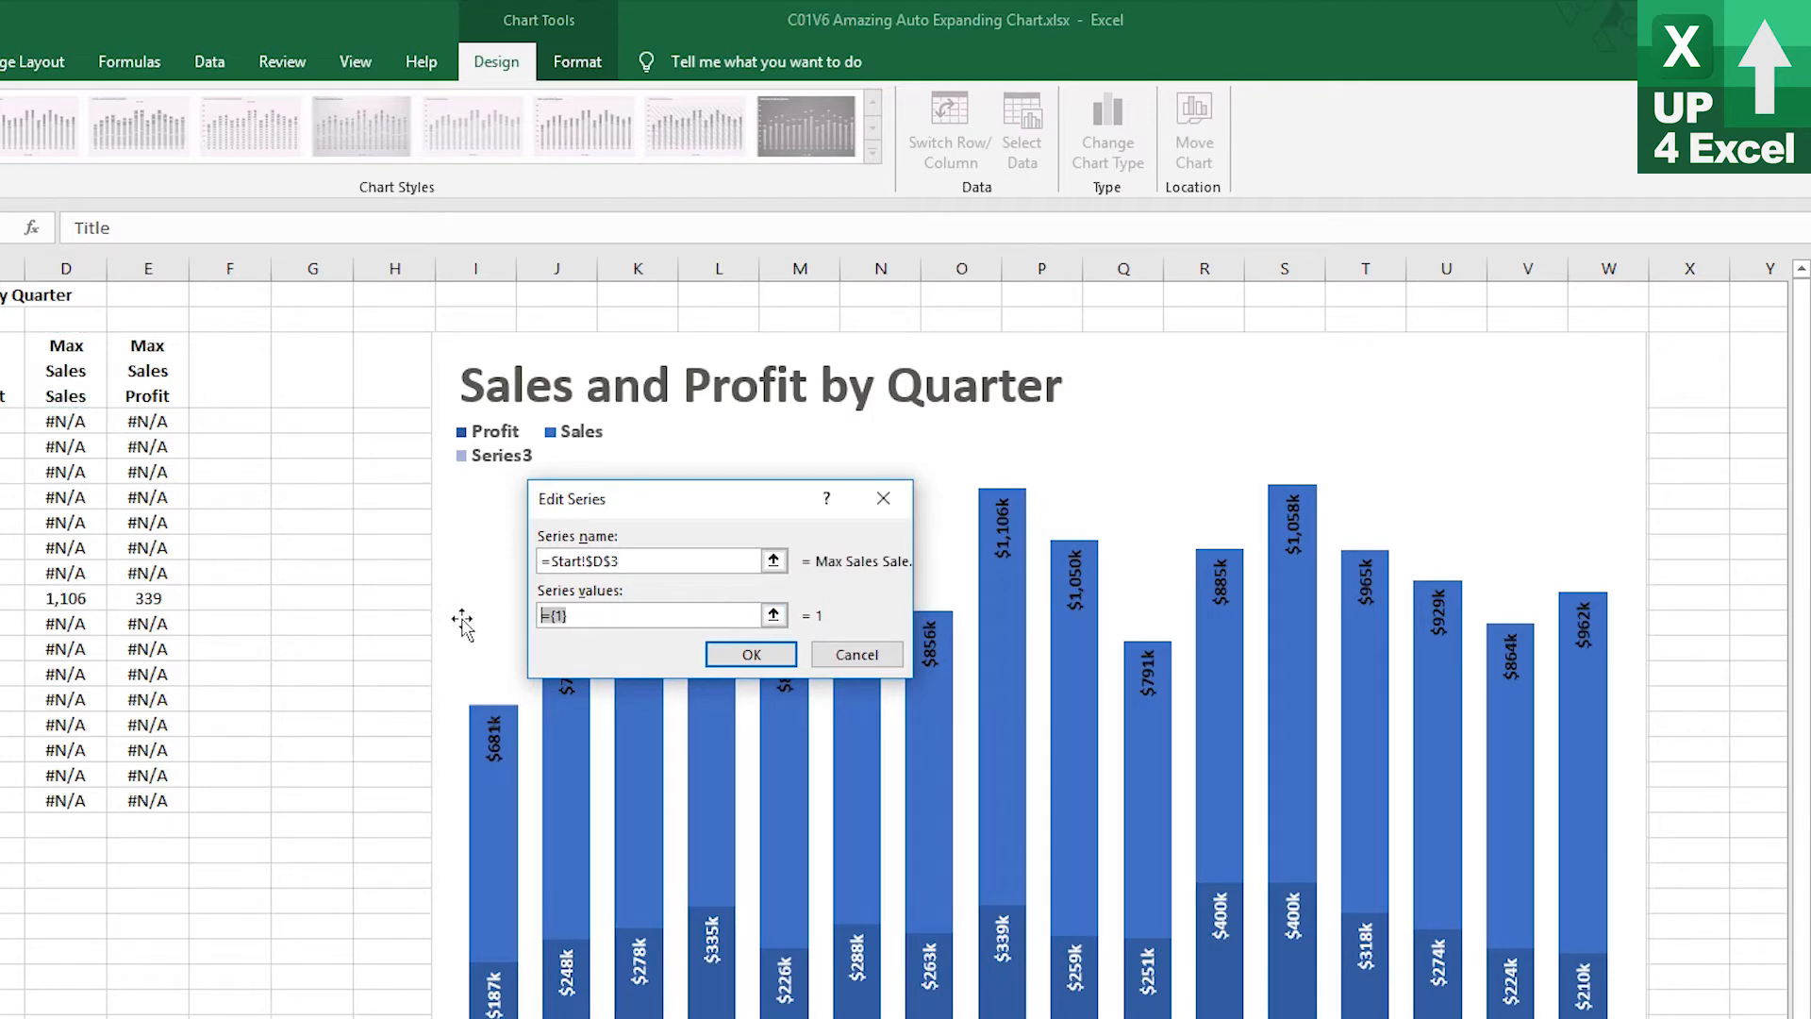
{"action": "left_click", "coordinate": [66, 420]}
{"action": "key", "text": "BackSpace"}
{"action": "key", "text": "BackSpace"}
{"action": "key", "text": "BackSpace"}
{"action": "key", "text": "BackSpace"}
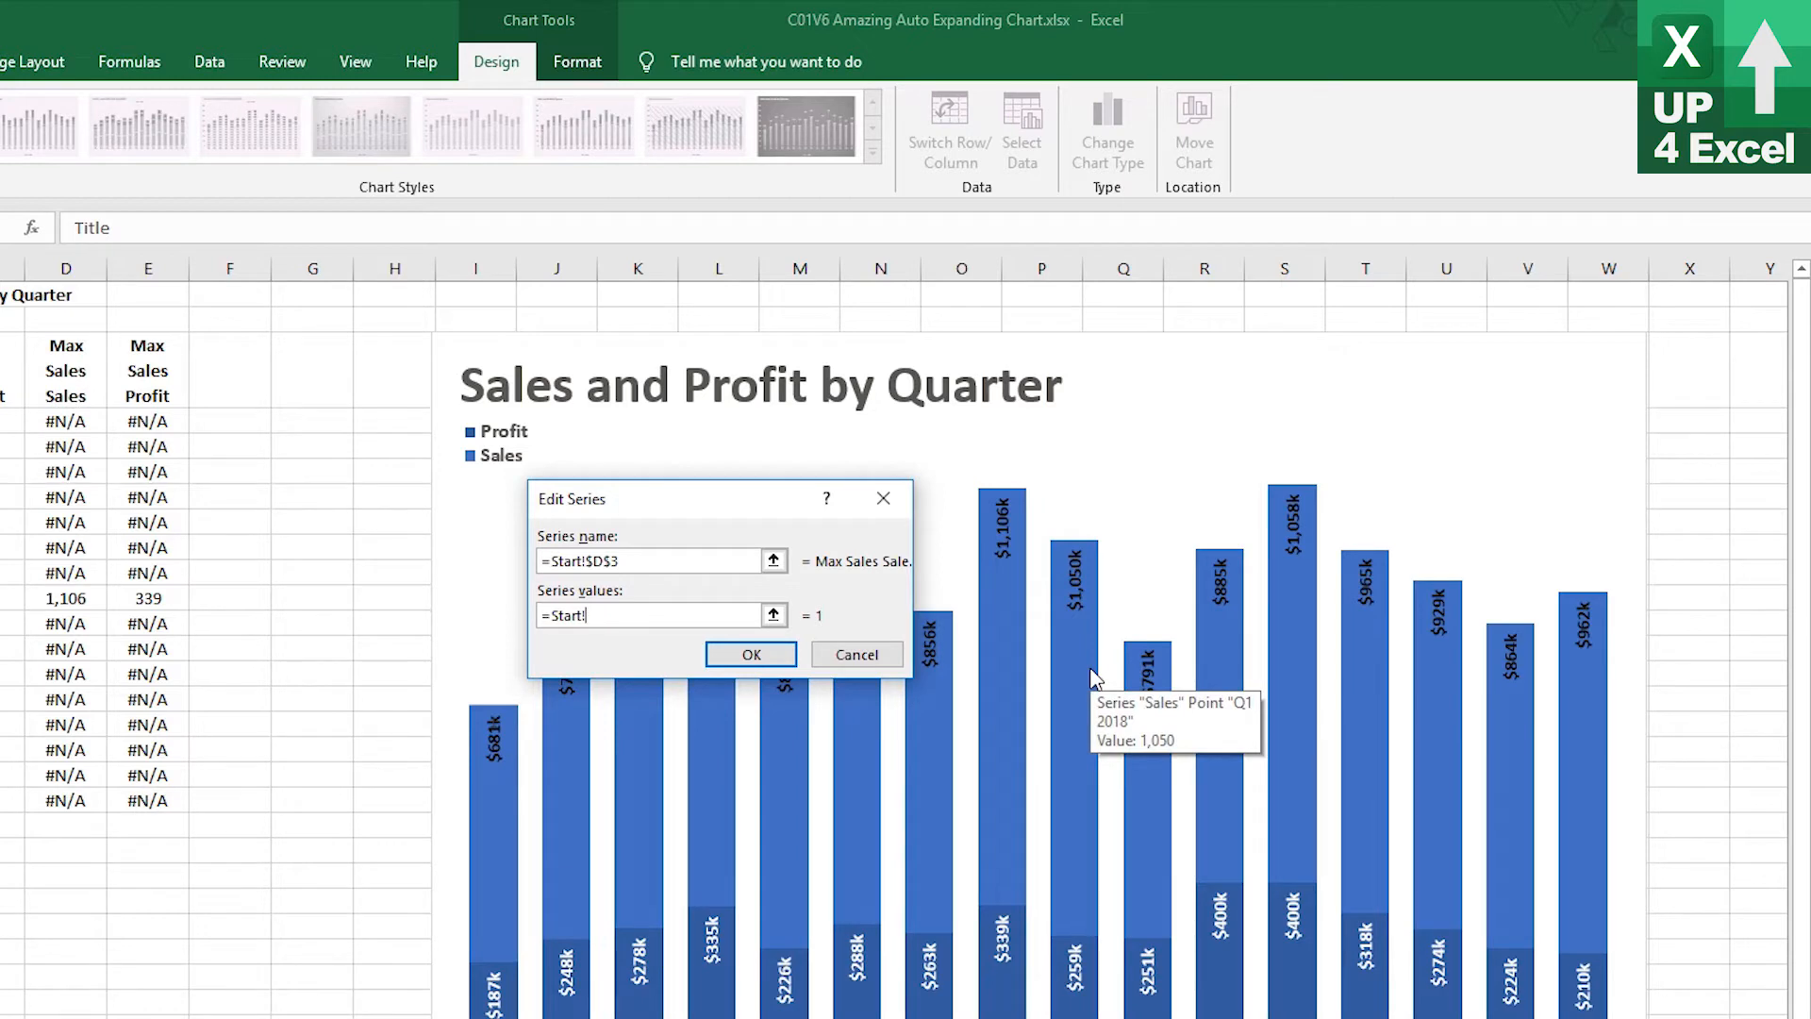
{"action": "type", "text": "nMSSales"}
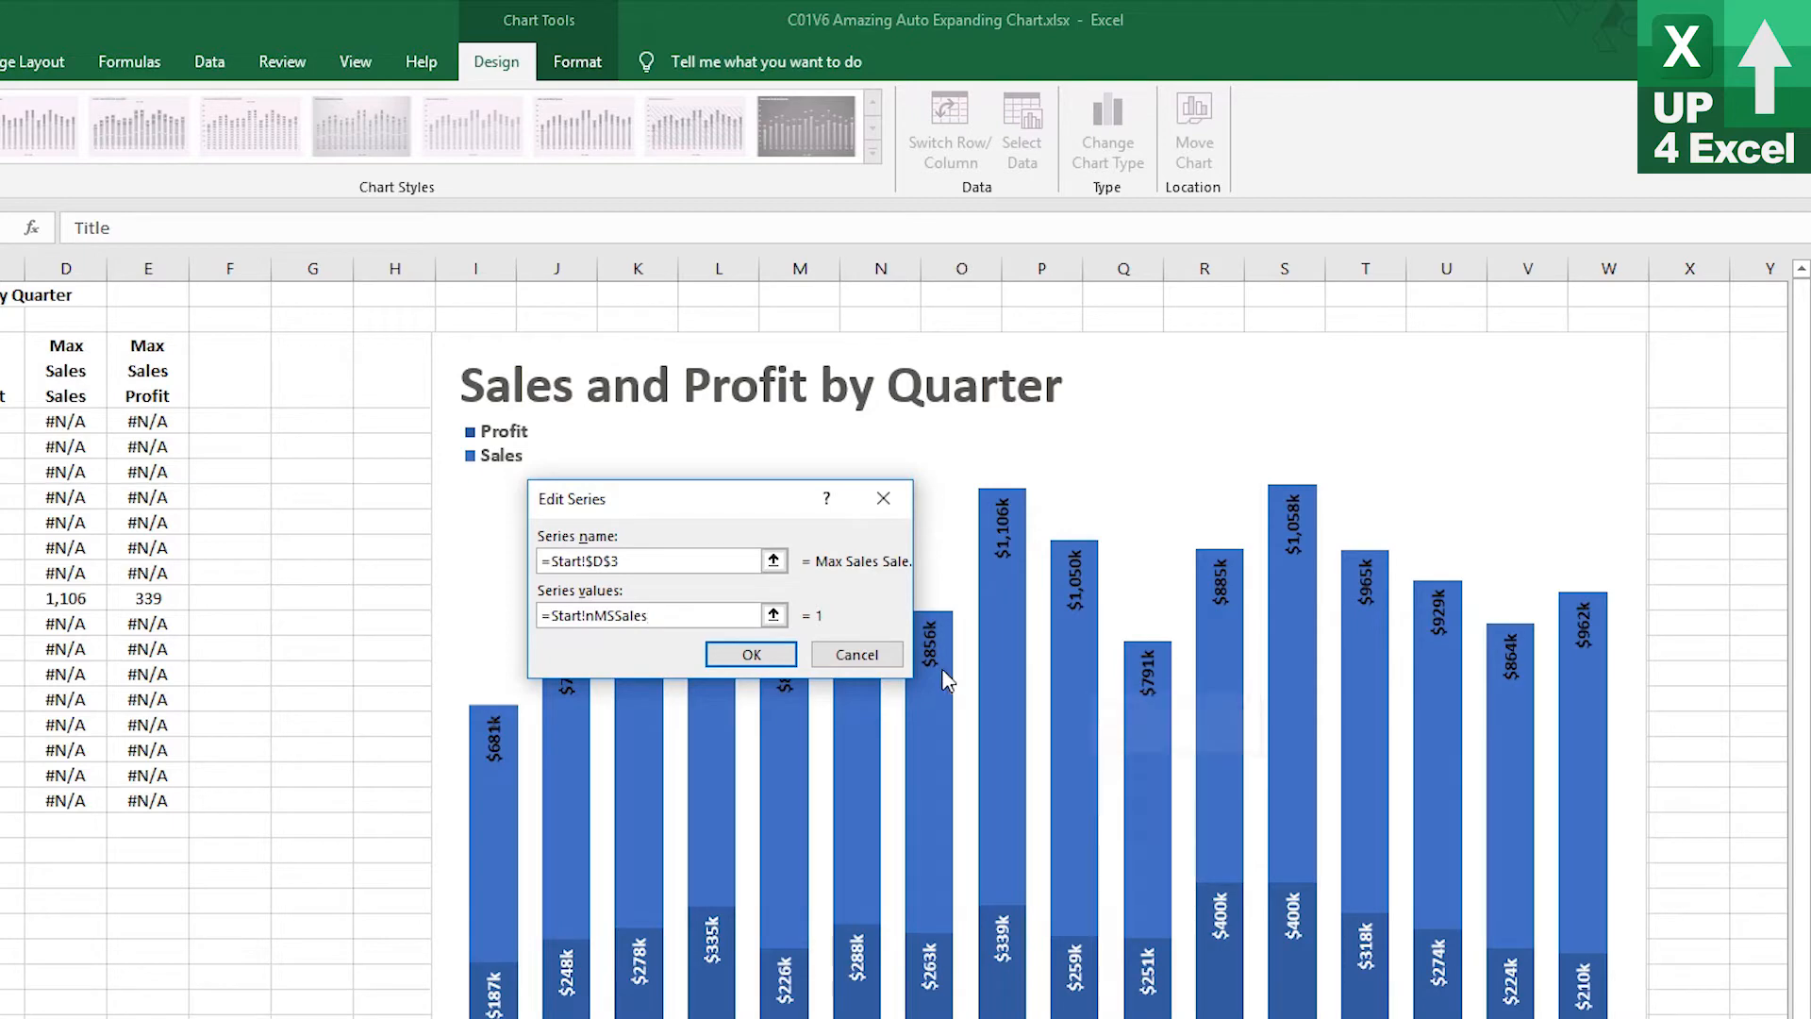
{"action": "left_click", "coordinate": [737, 656]}
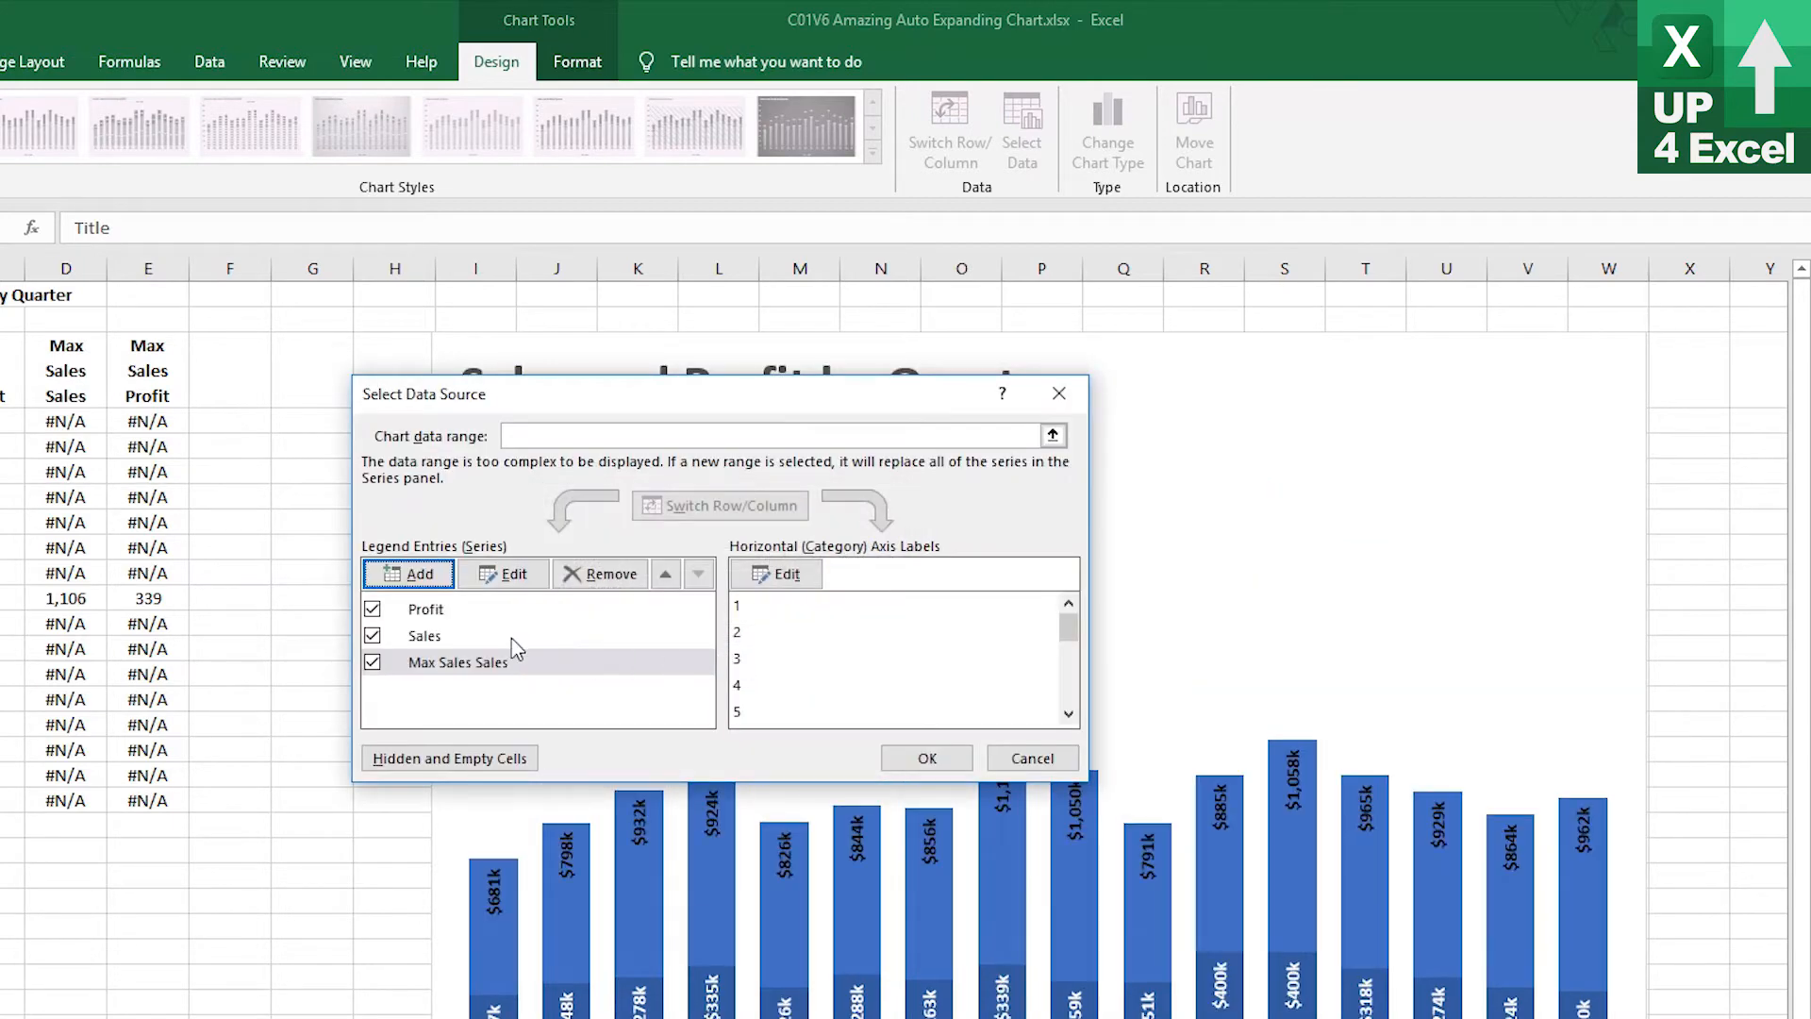
Add a second chart series named from E3 with values =Start!nMSProfit and confirm the data source
{"action": "left_click", "coordinate": [415, 573]}
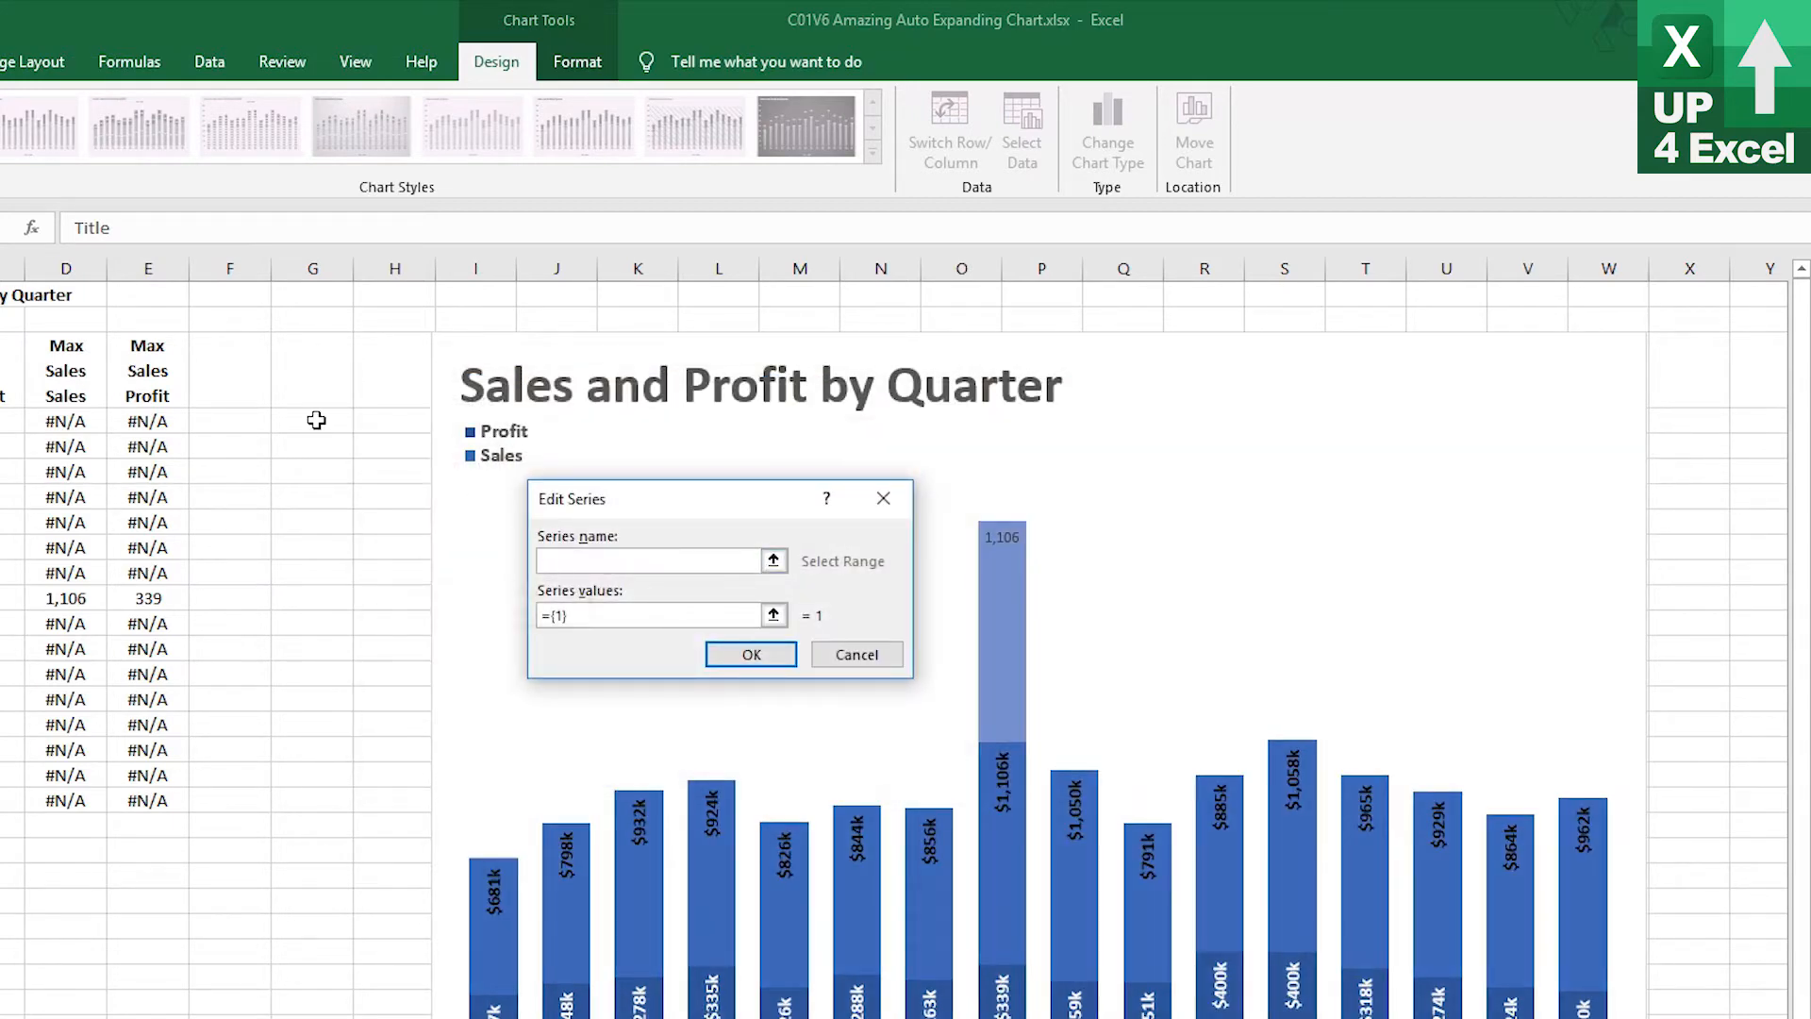
{"action": "left_click", "coordinate": [141, 388]}
{"action": "left_click", "coordinate": [692, 613]}
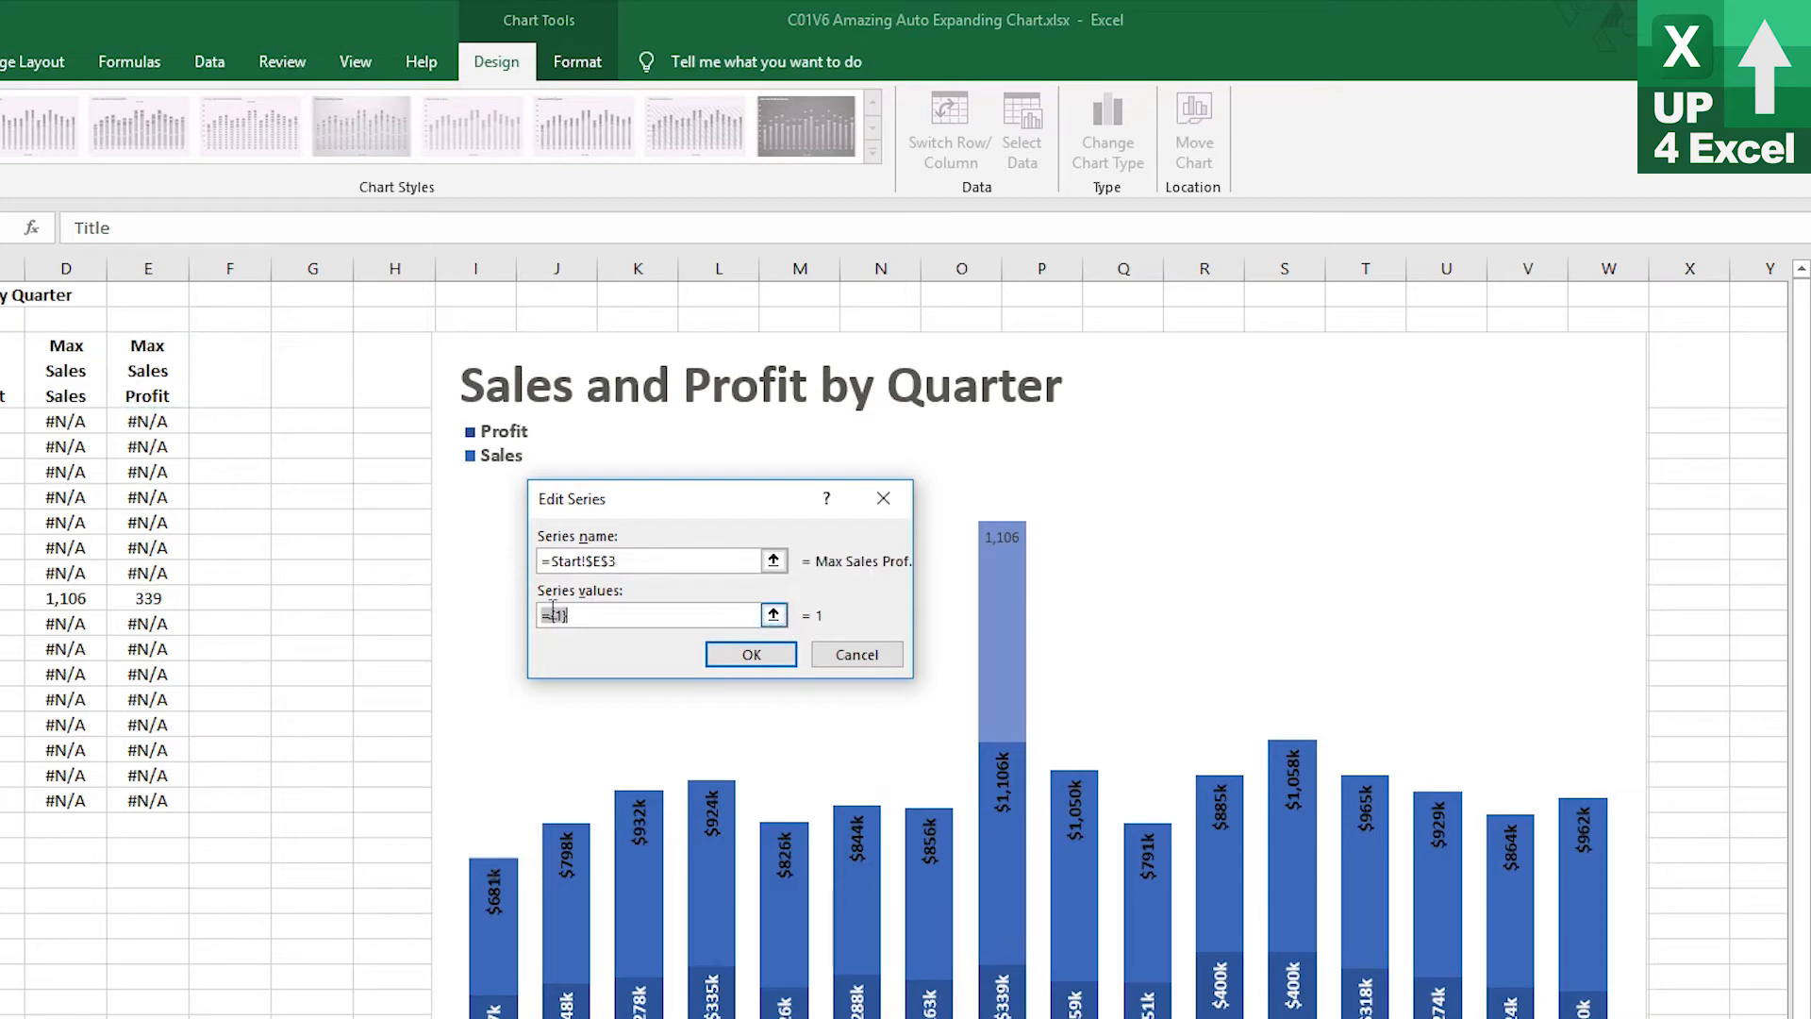
{"action": "left_click", "coordinate": [143, 420]}
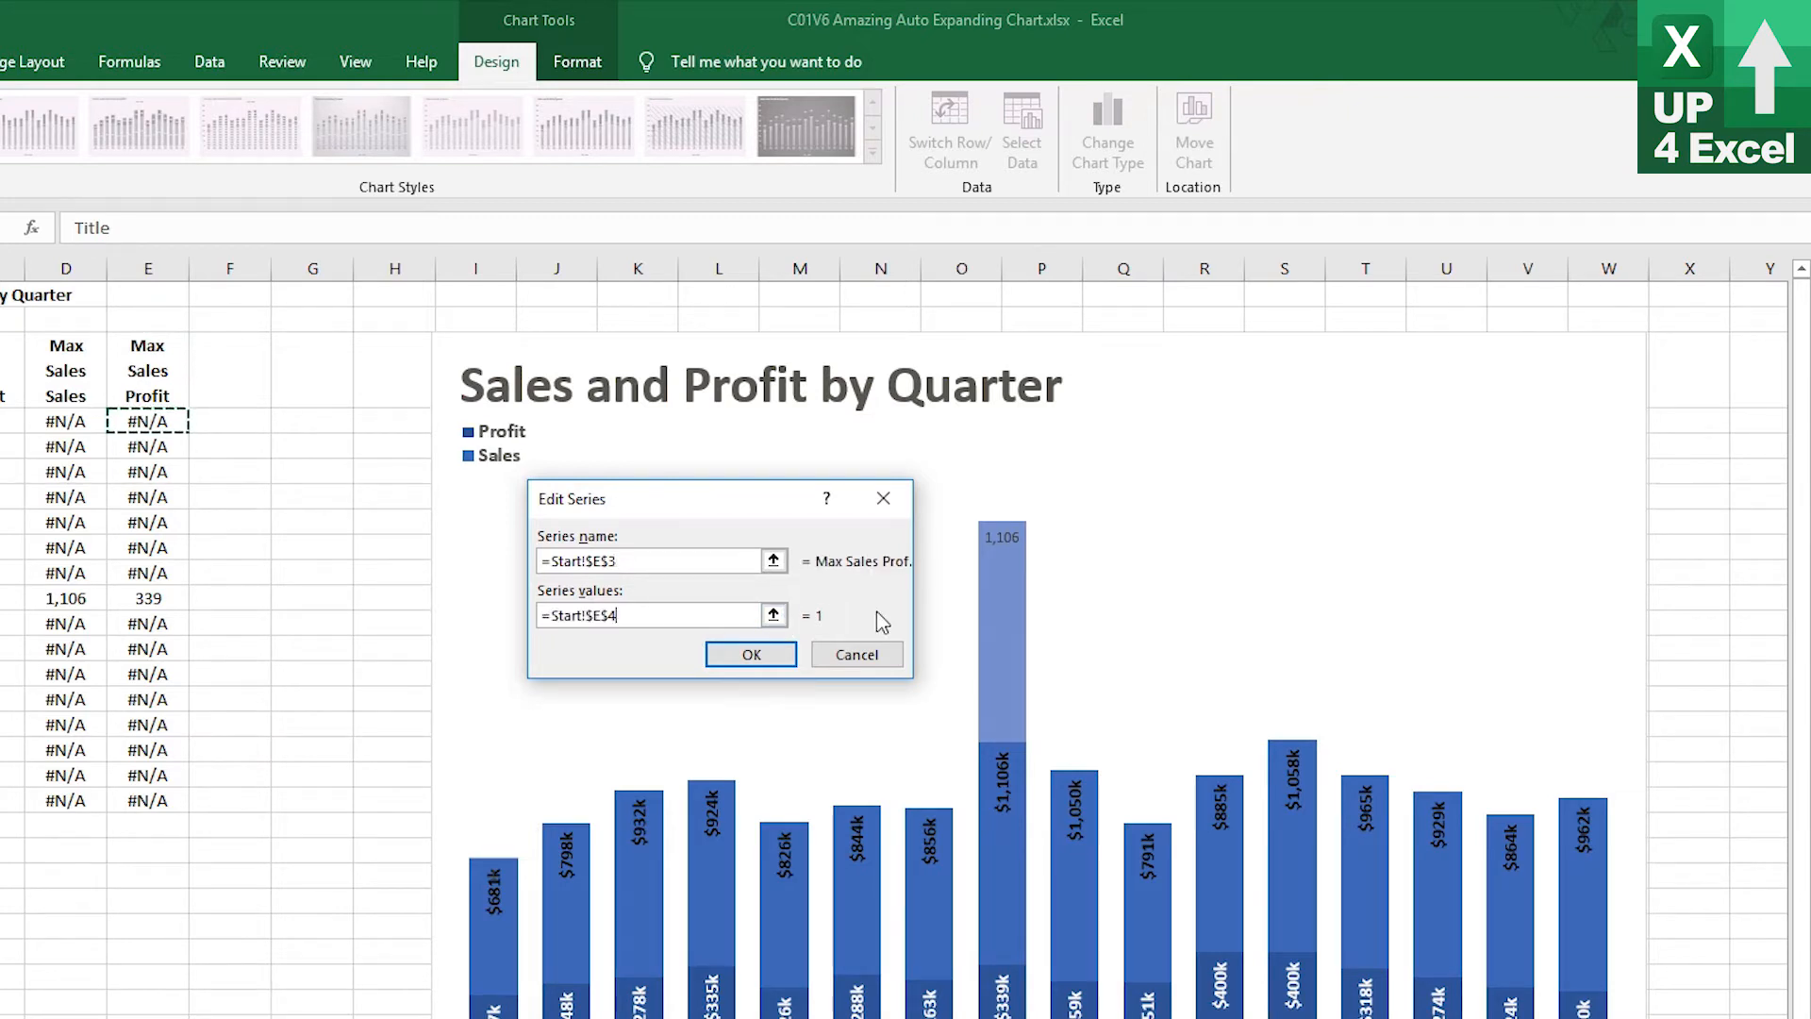
{"action": "key", "text": "BackSpace"}
{"action": "key", "text": "BackSpace"}
{"action": "key", "text": "BackSpace"}
{"action": "key", "text": "BackSpace"}
{"action": "type", "text": "nMSProfi"}
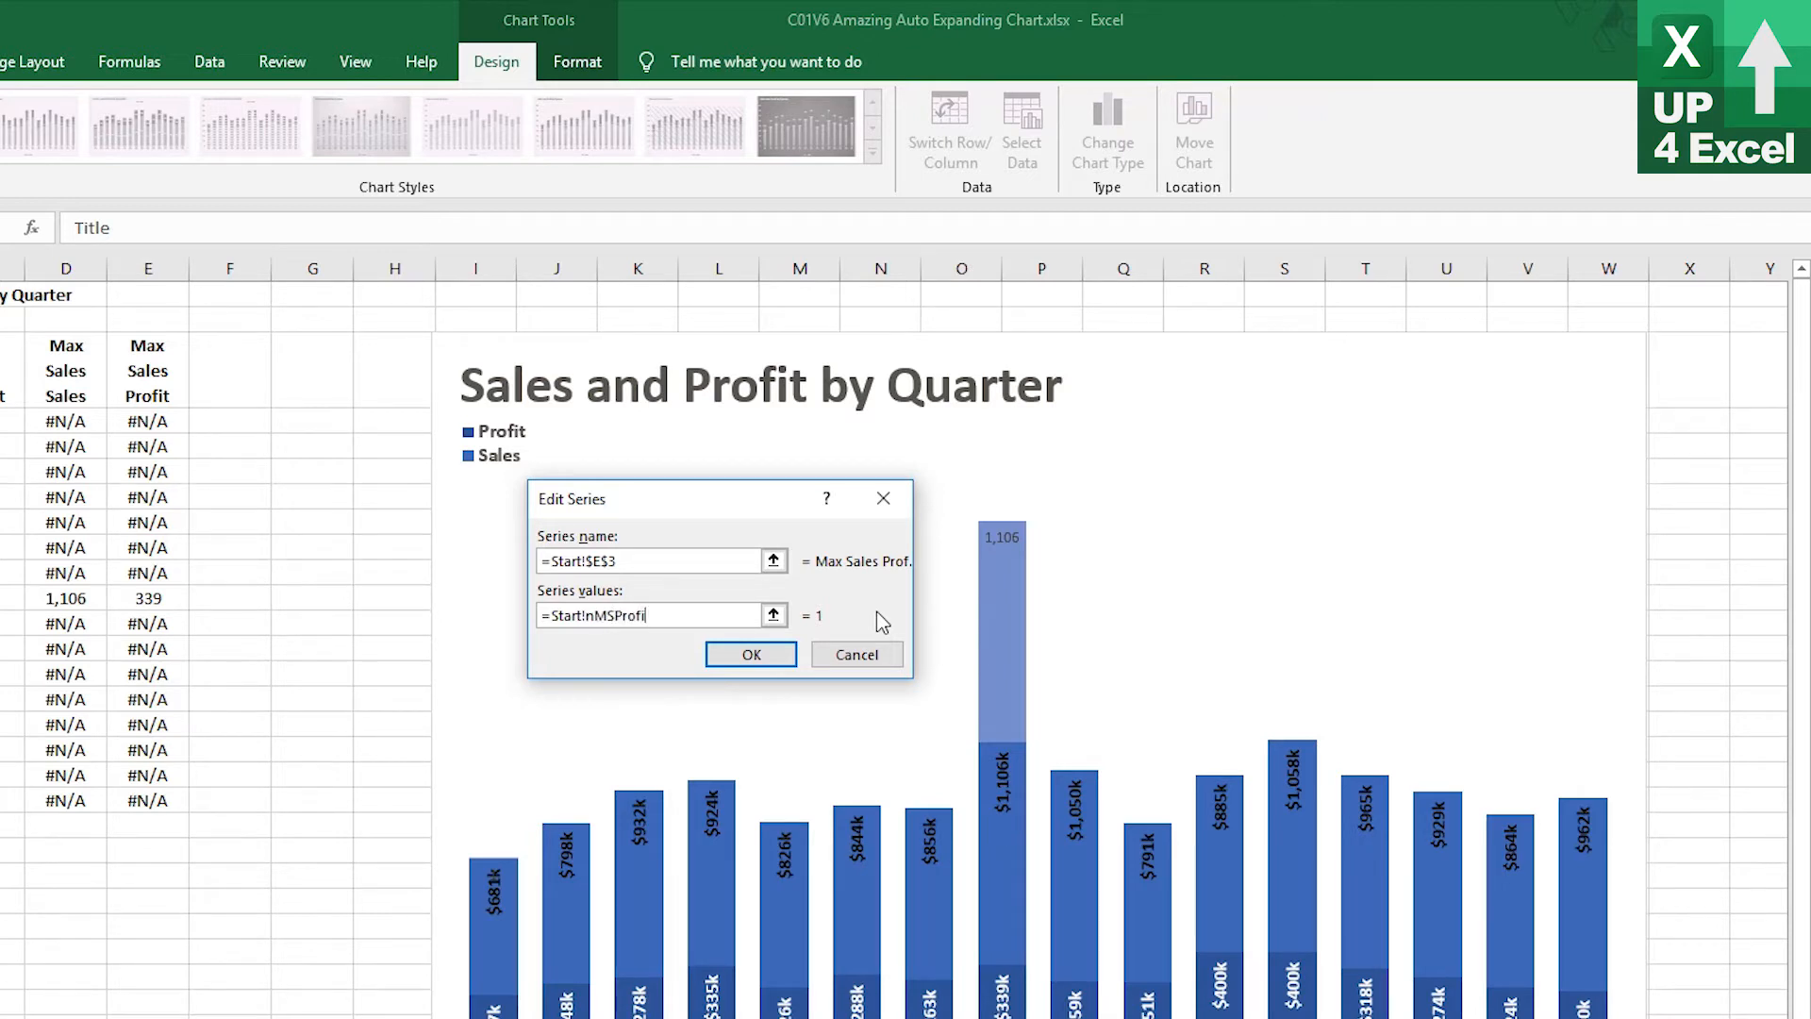
{"action": "type", "text": "t"}
{"action": "left_click", "coordinate": [753, 654]}
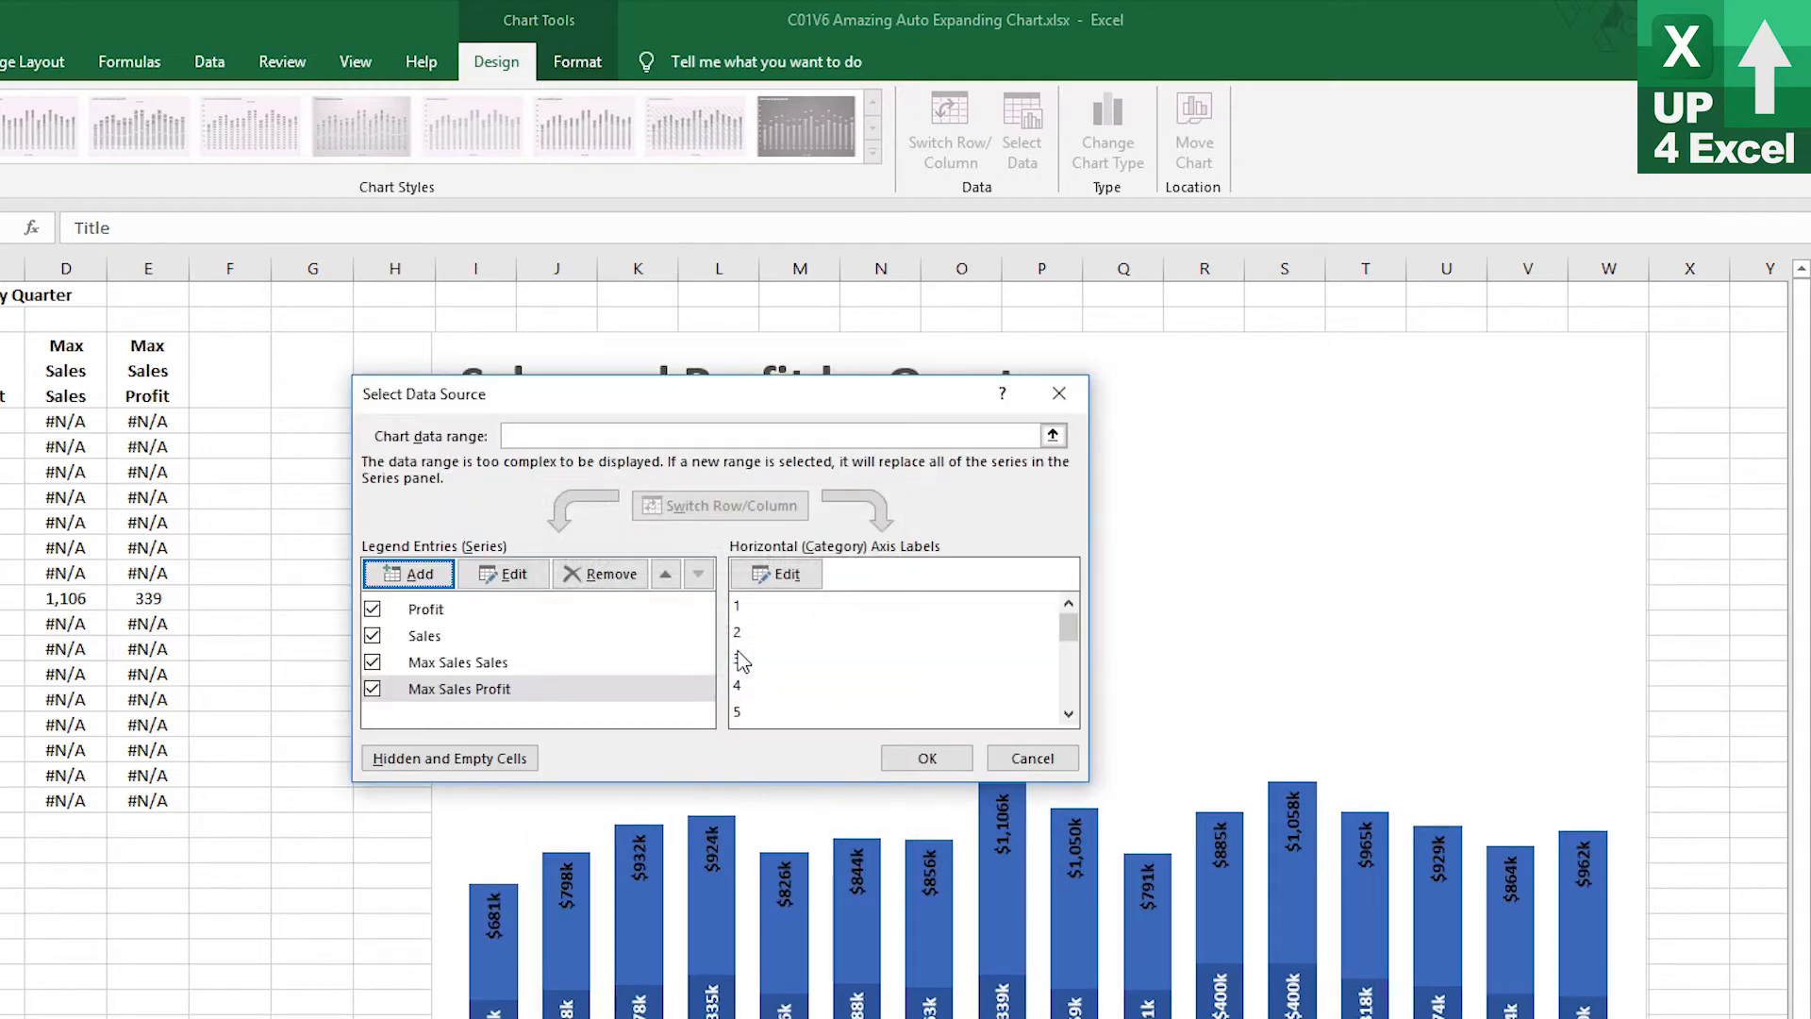
{"action": "left_click", "coordinate": [926, 759]}
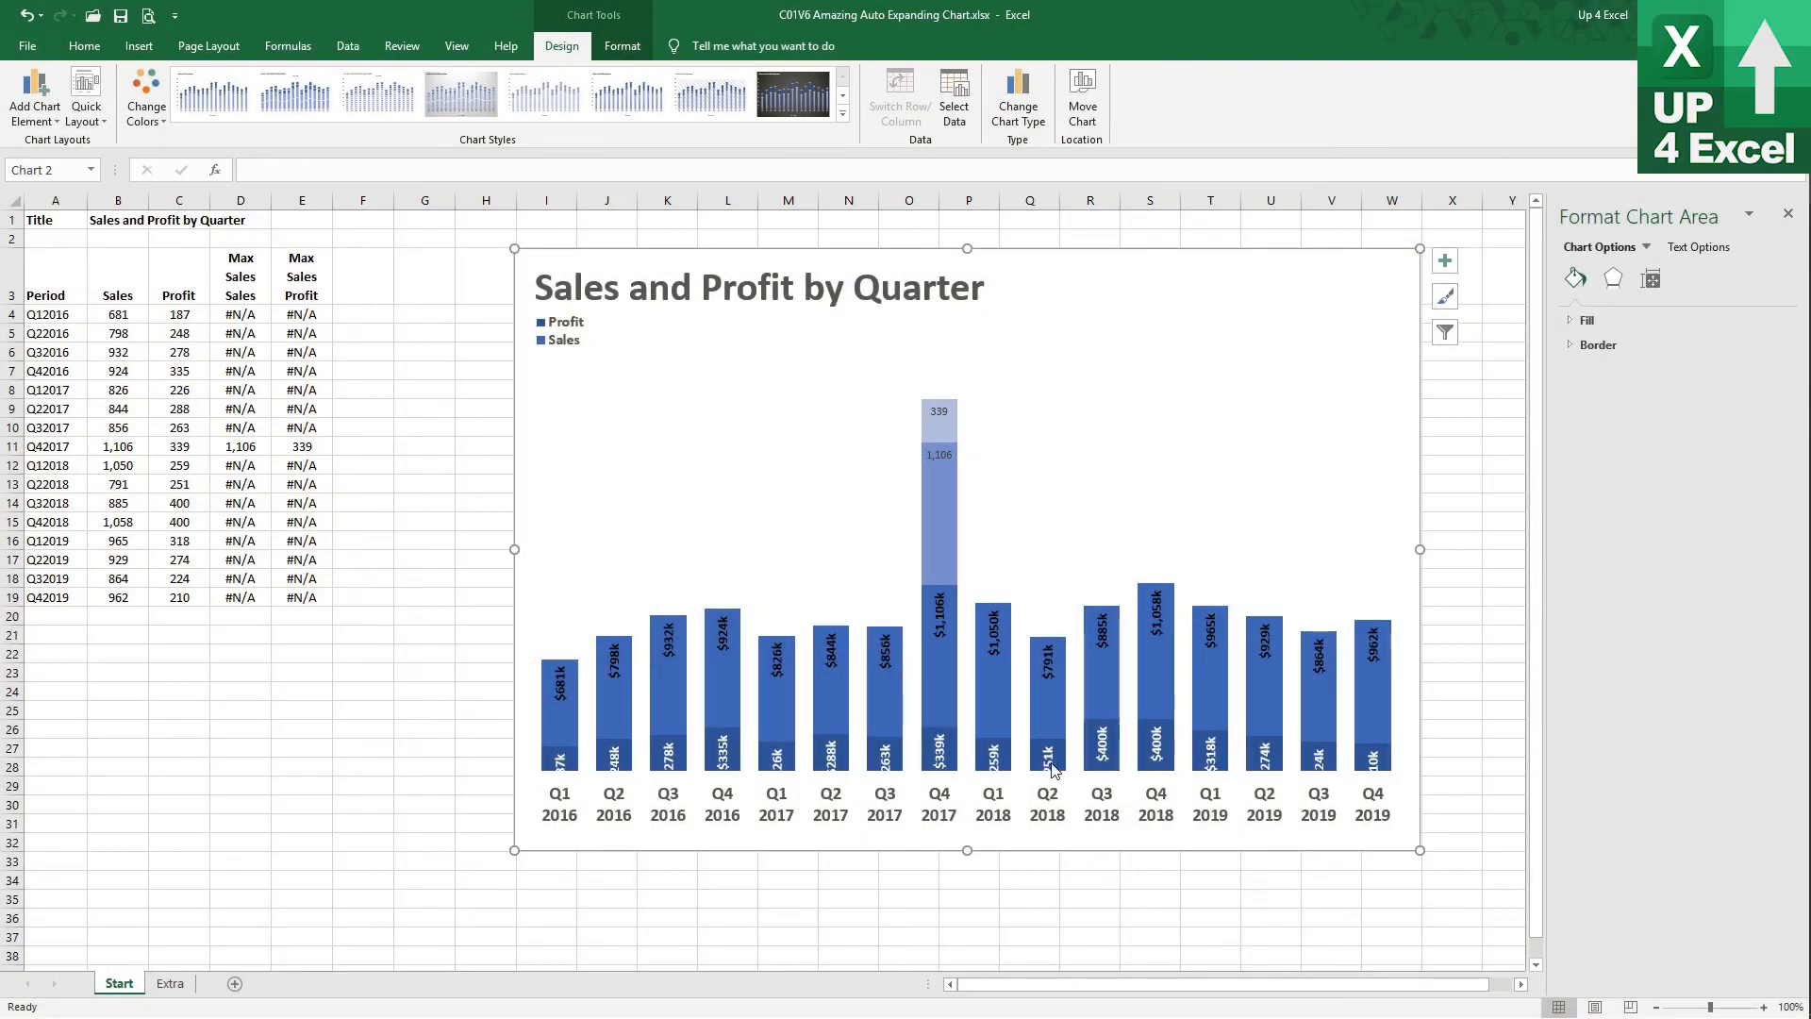
Plot the Max Sales Sales and Max Sales Profit series on the secondary axis
{"action": "mouse_move", "coordinate": [1032, 654]}
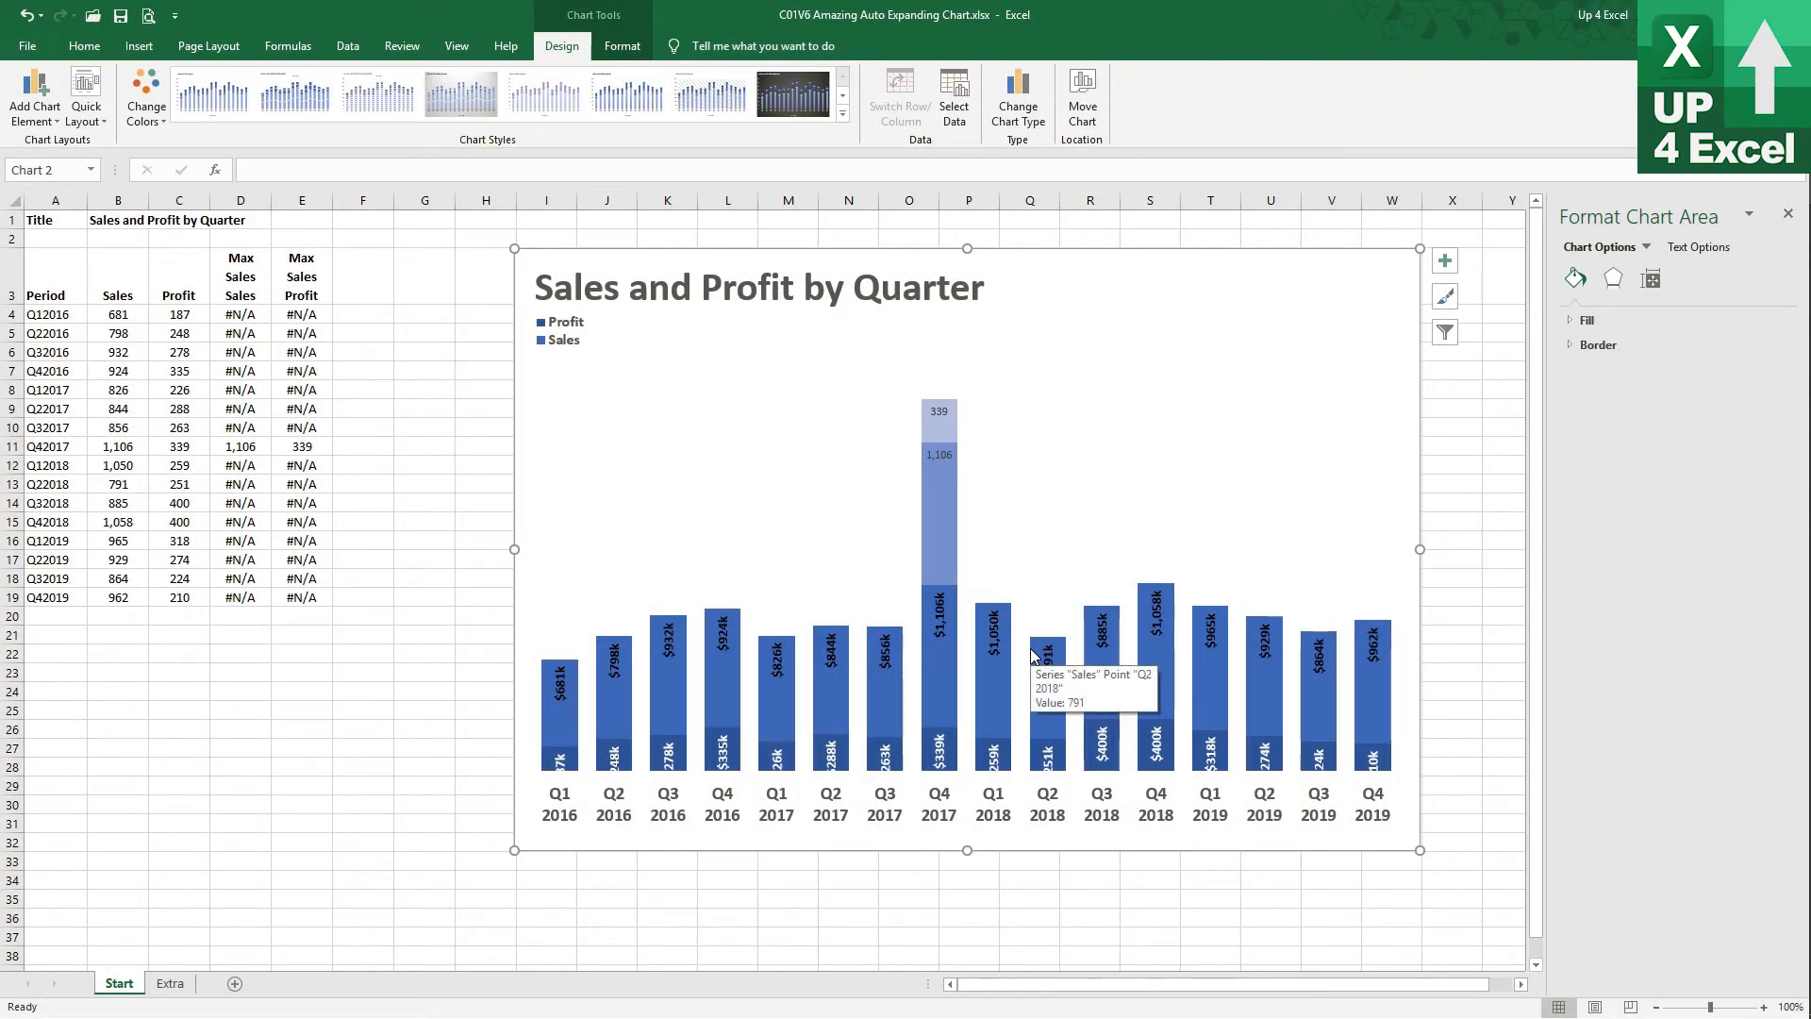
{"action": "left_click", "coordinate": [935, 577]}
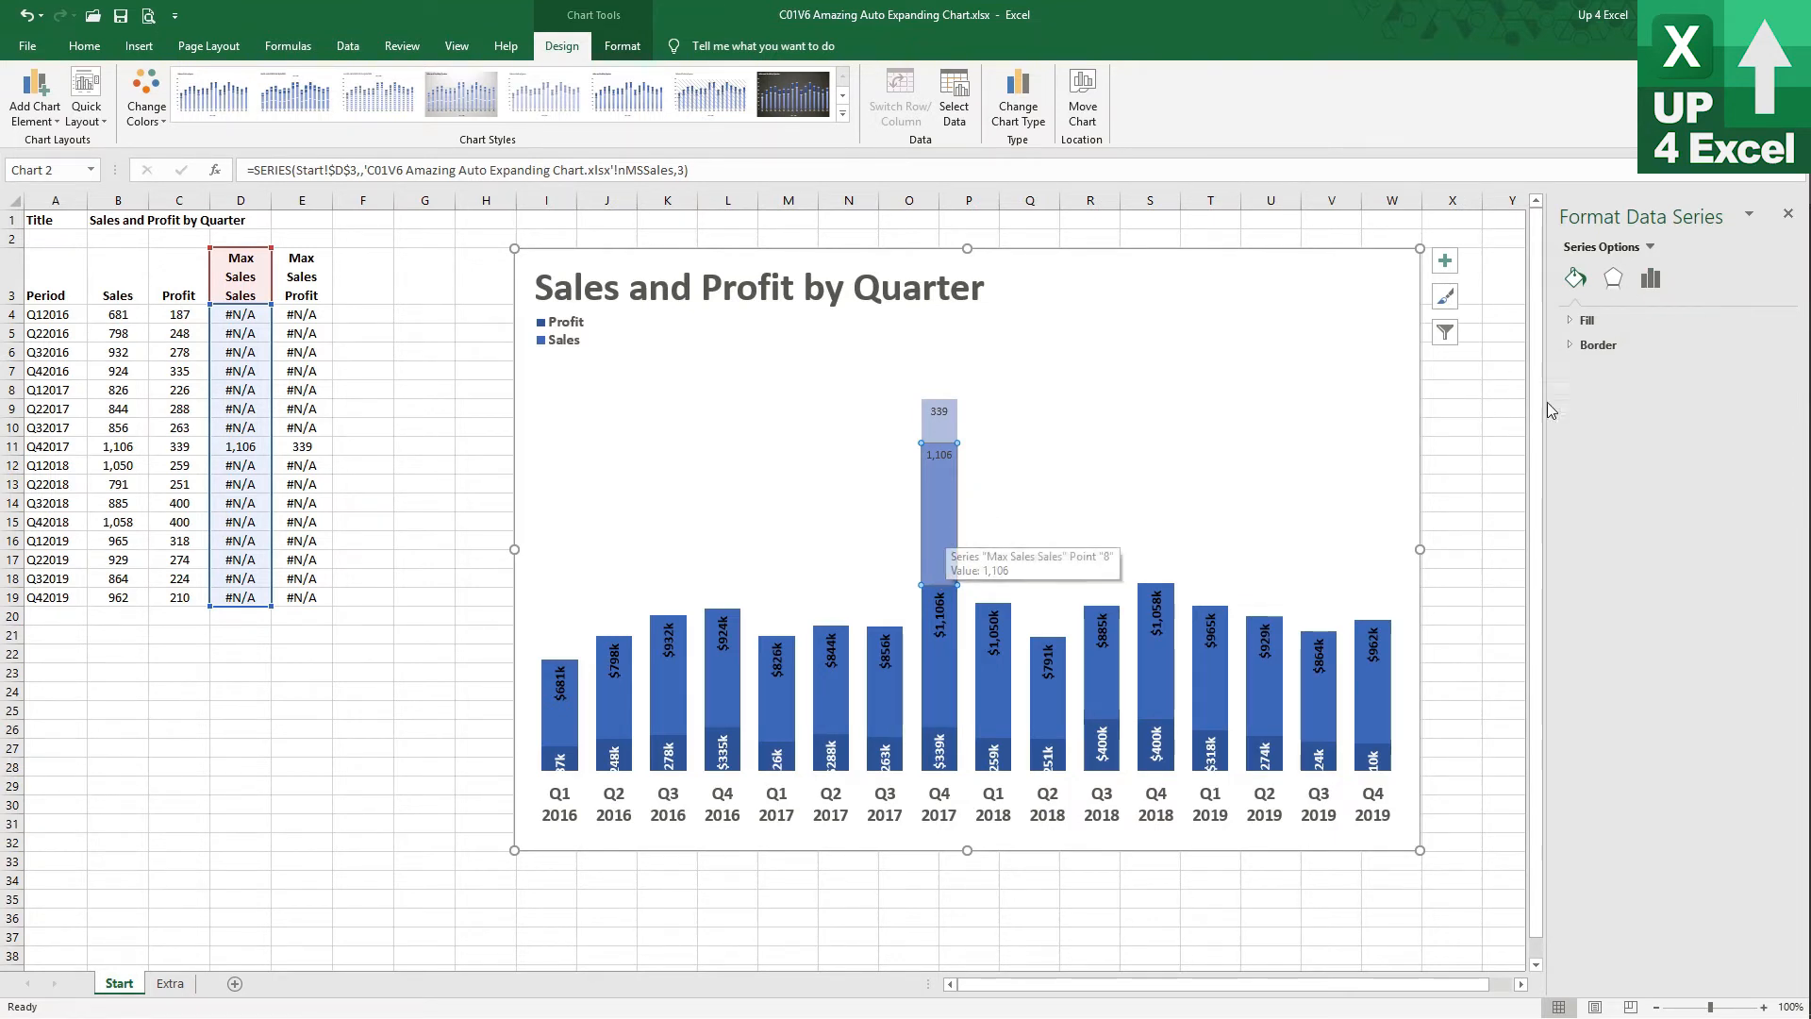
{"action": "left_click", "coordinate": [1649, 278]}
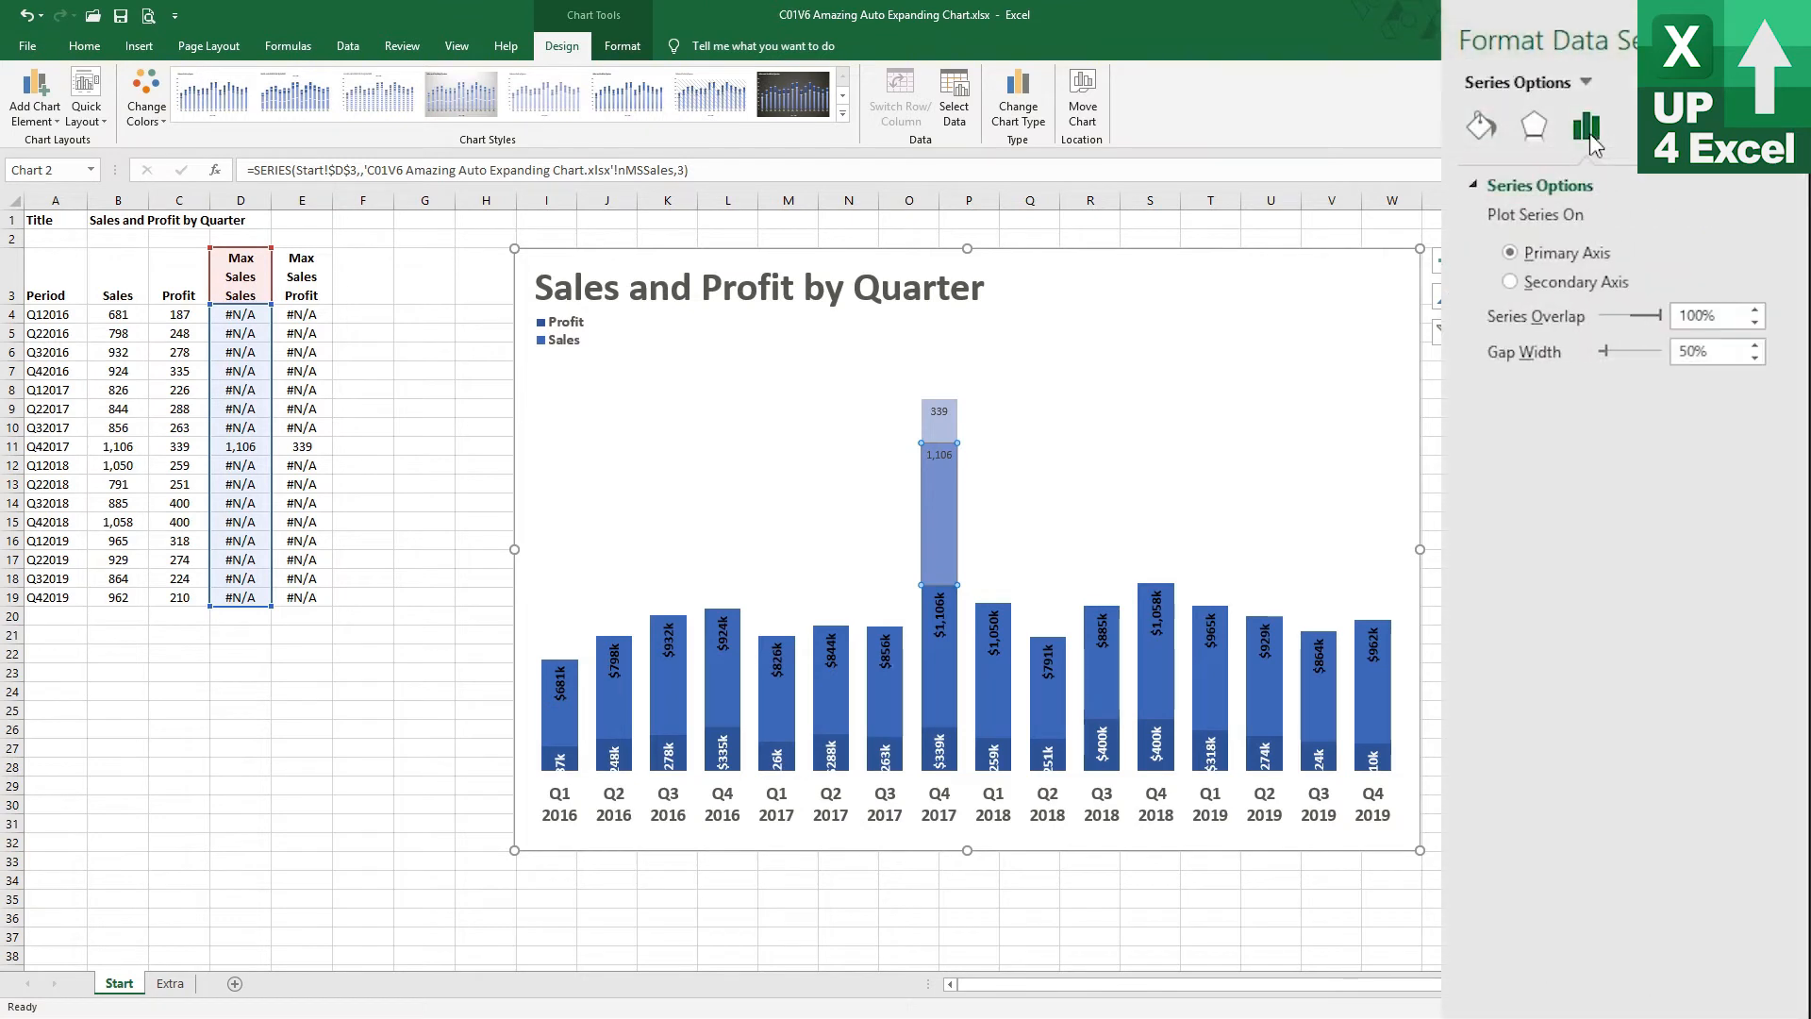
{"action": "left_click", "coordinate": [1530, 293]}
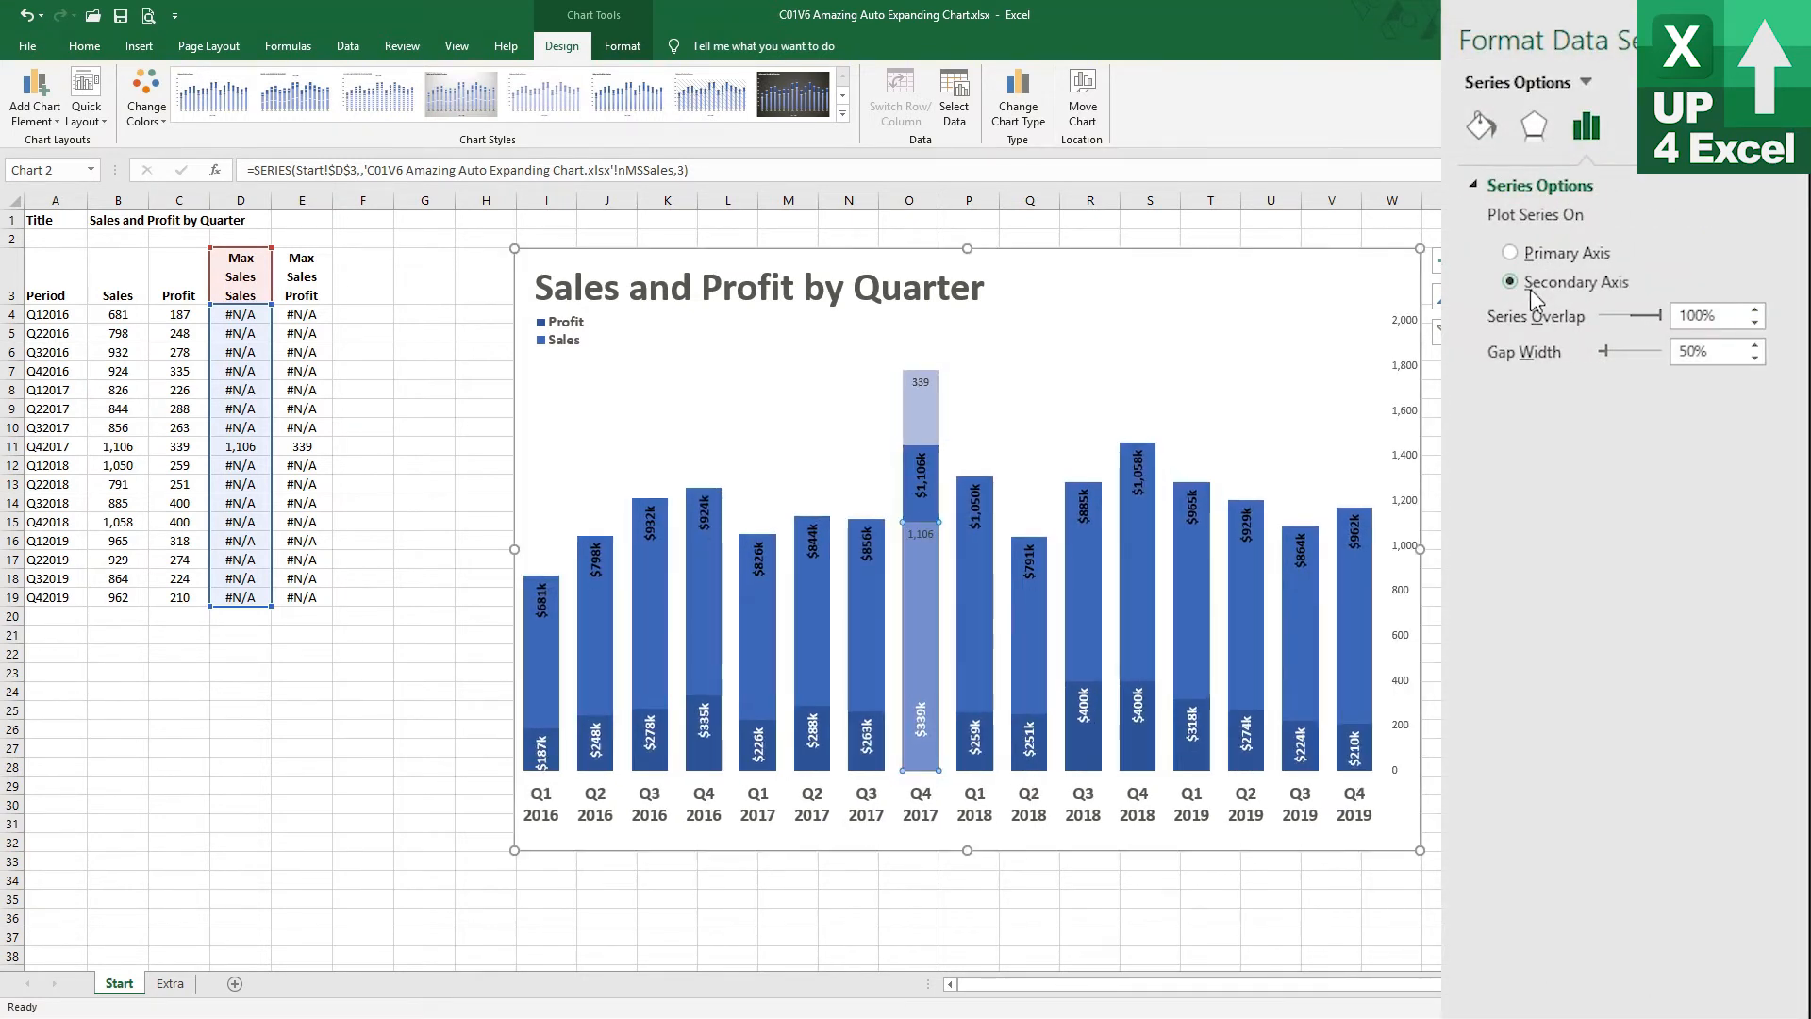
{"action": "left_click", "coordinate": [919, 424]}
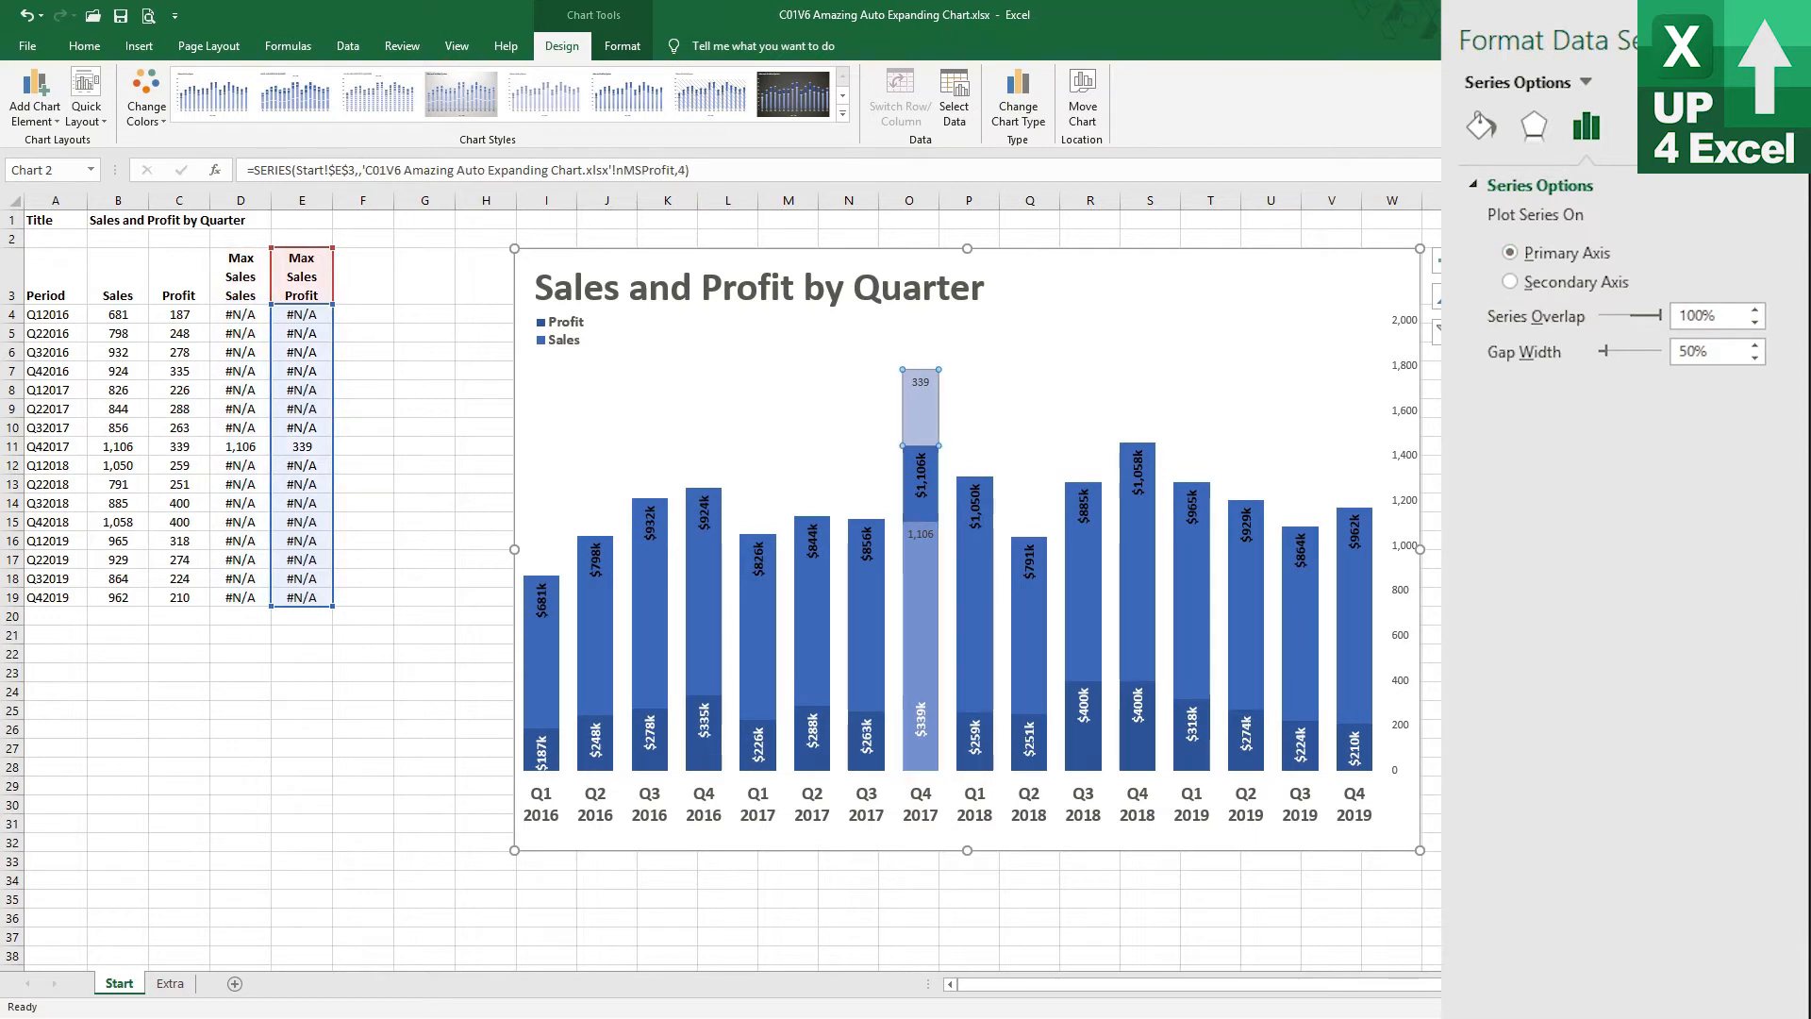
{"action": "left_click", "coordinate": [1538, 284]}
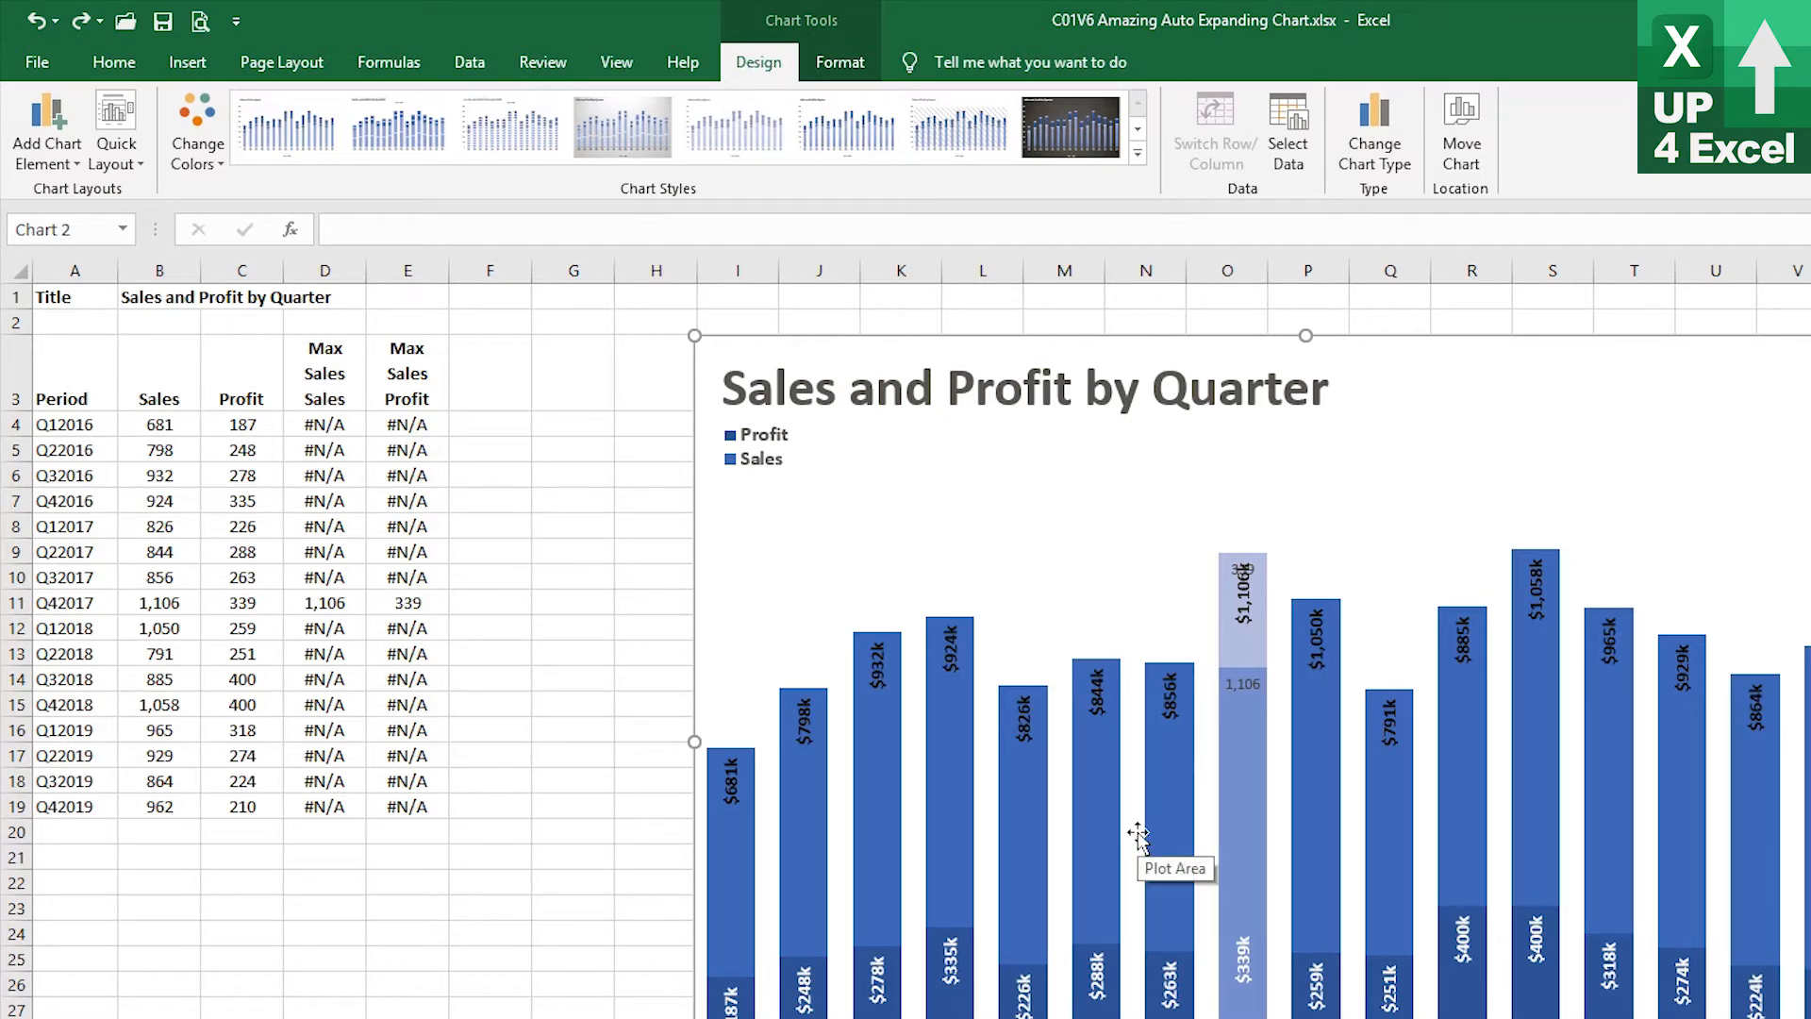
Enter =MAX(B:C) in E1 to get the largest sales or profit value
{"action": "left_click", "coordinate": [401, 298]}
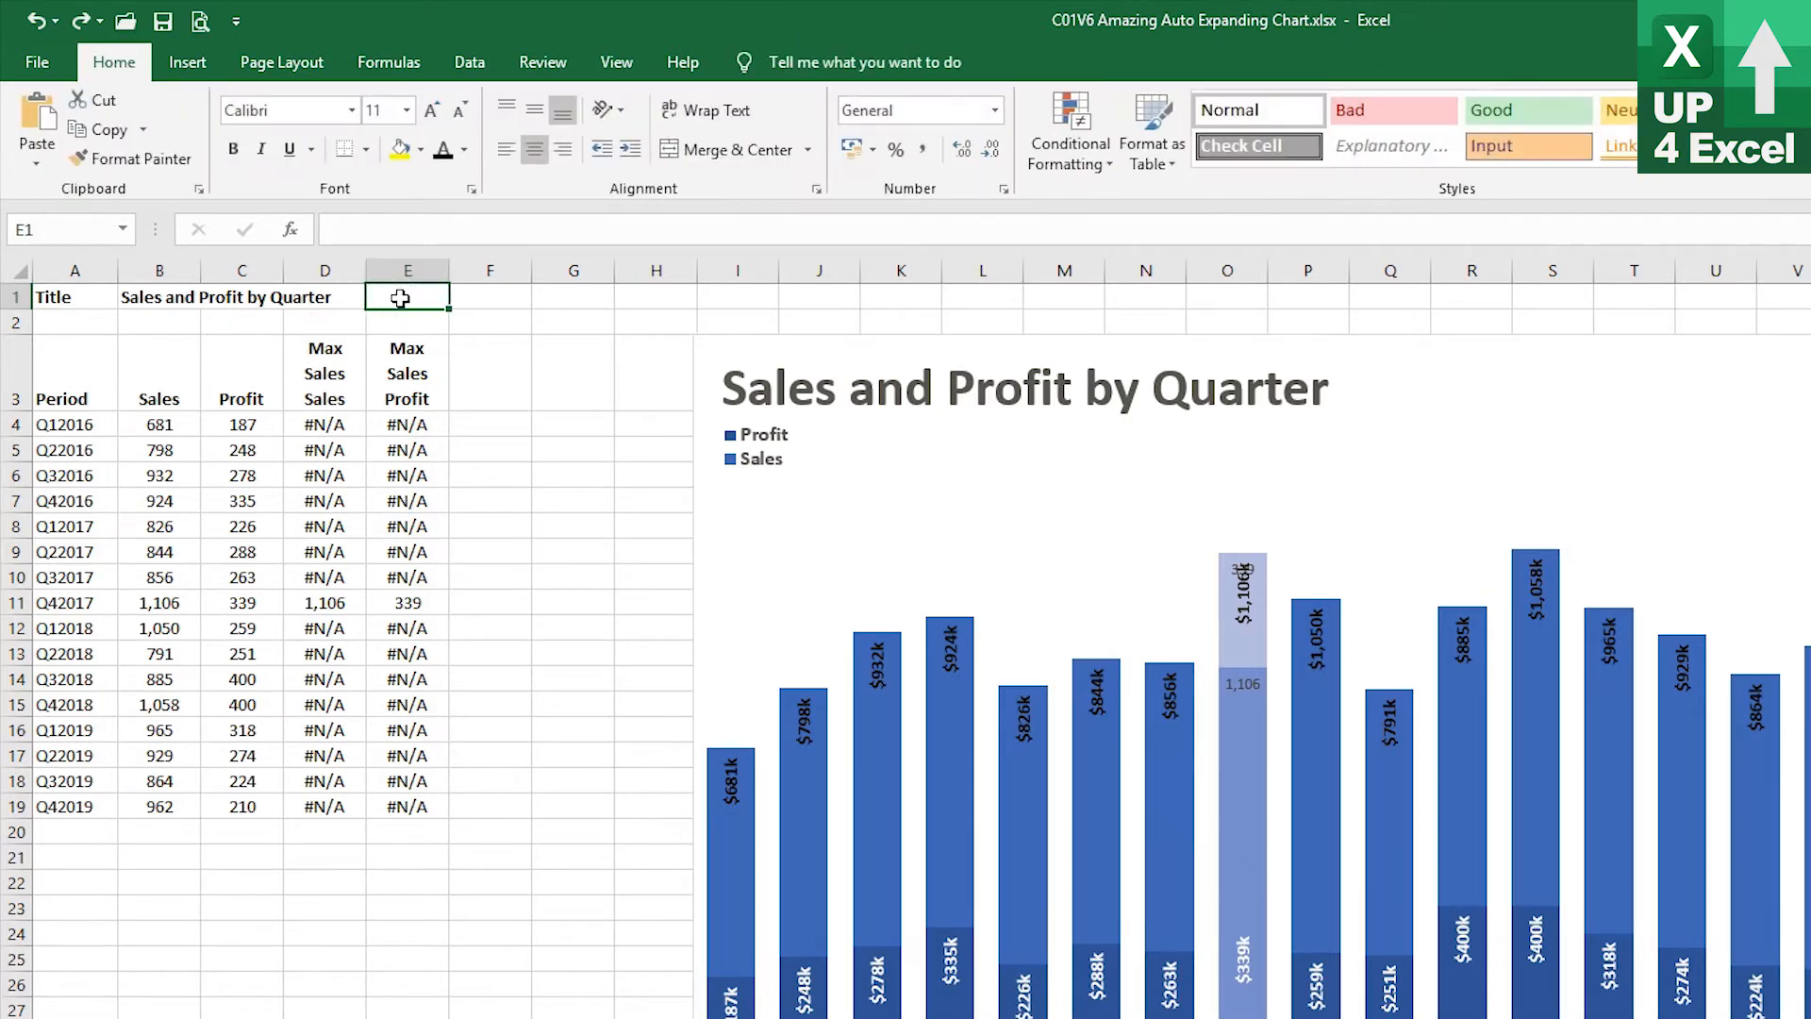
{"action": "mouse_move", "coordinate": [870, 717]}
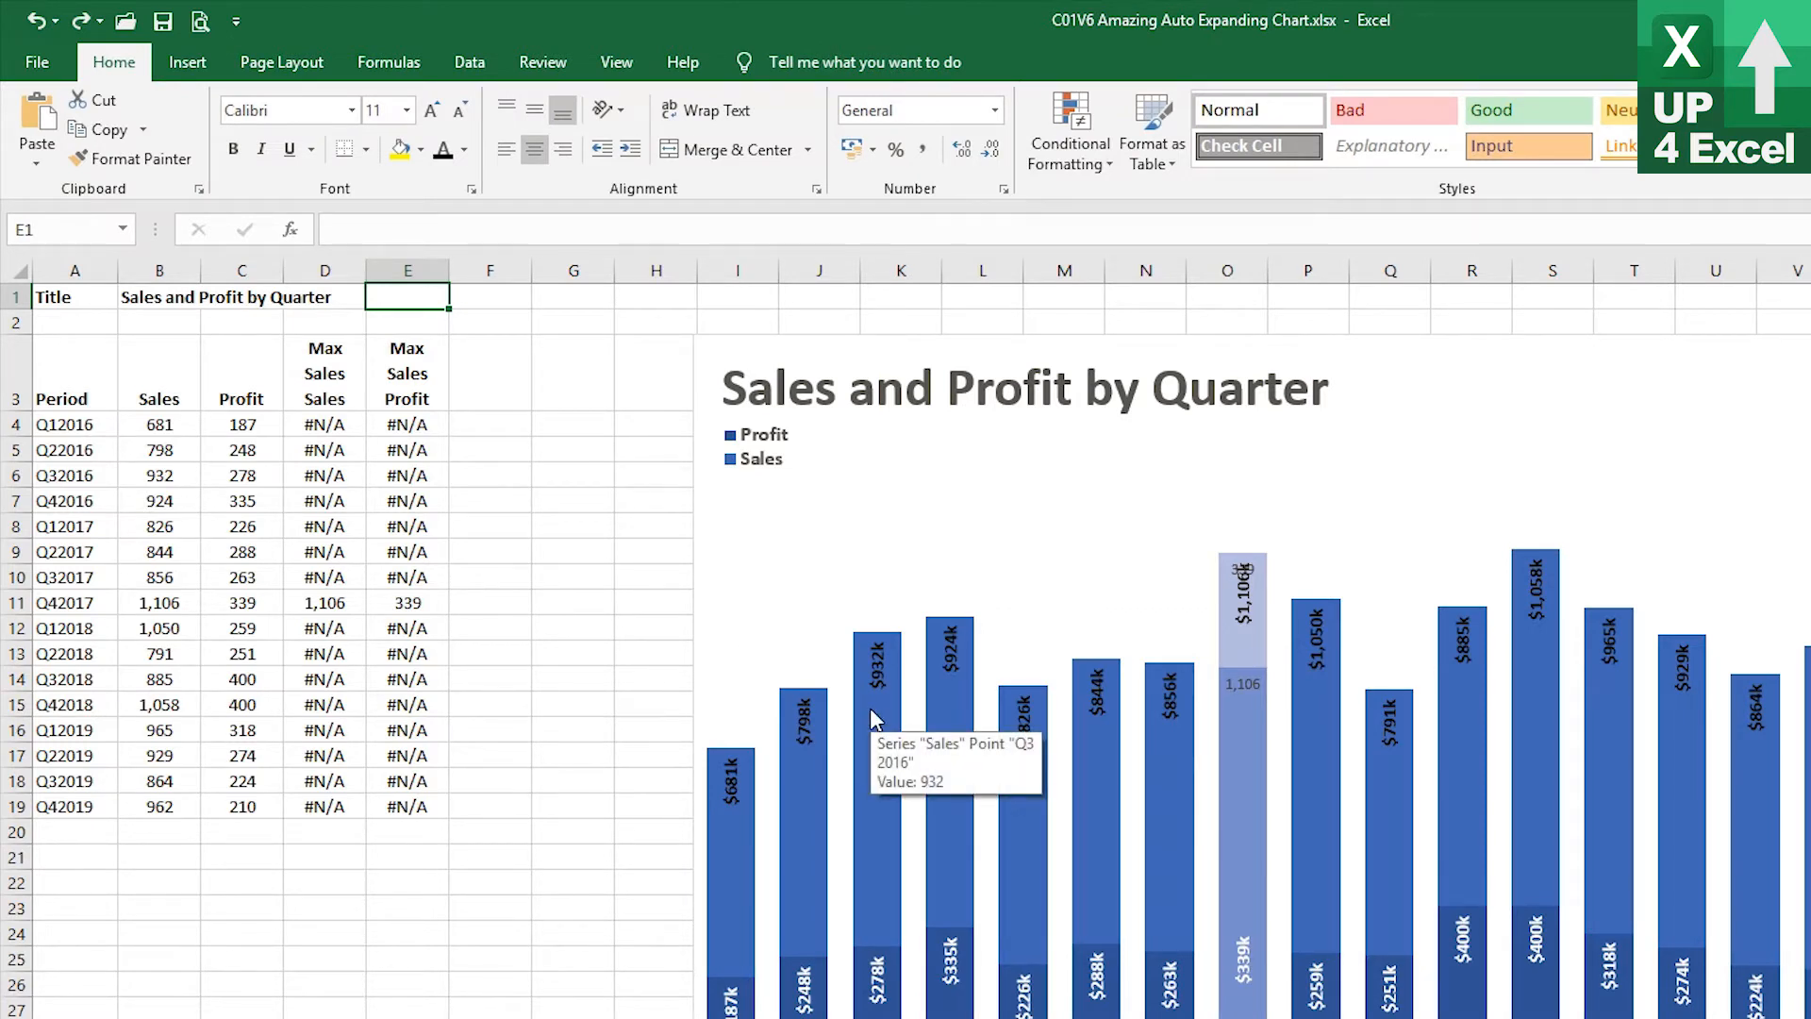
{"action": "type", "text": "=max("}
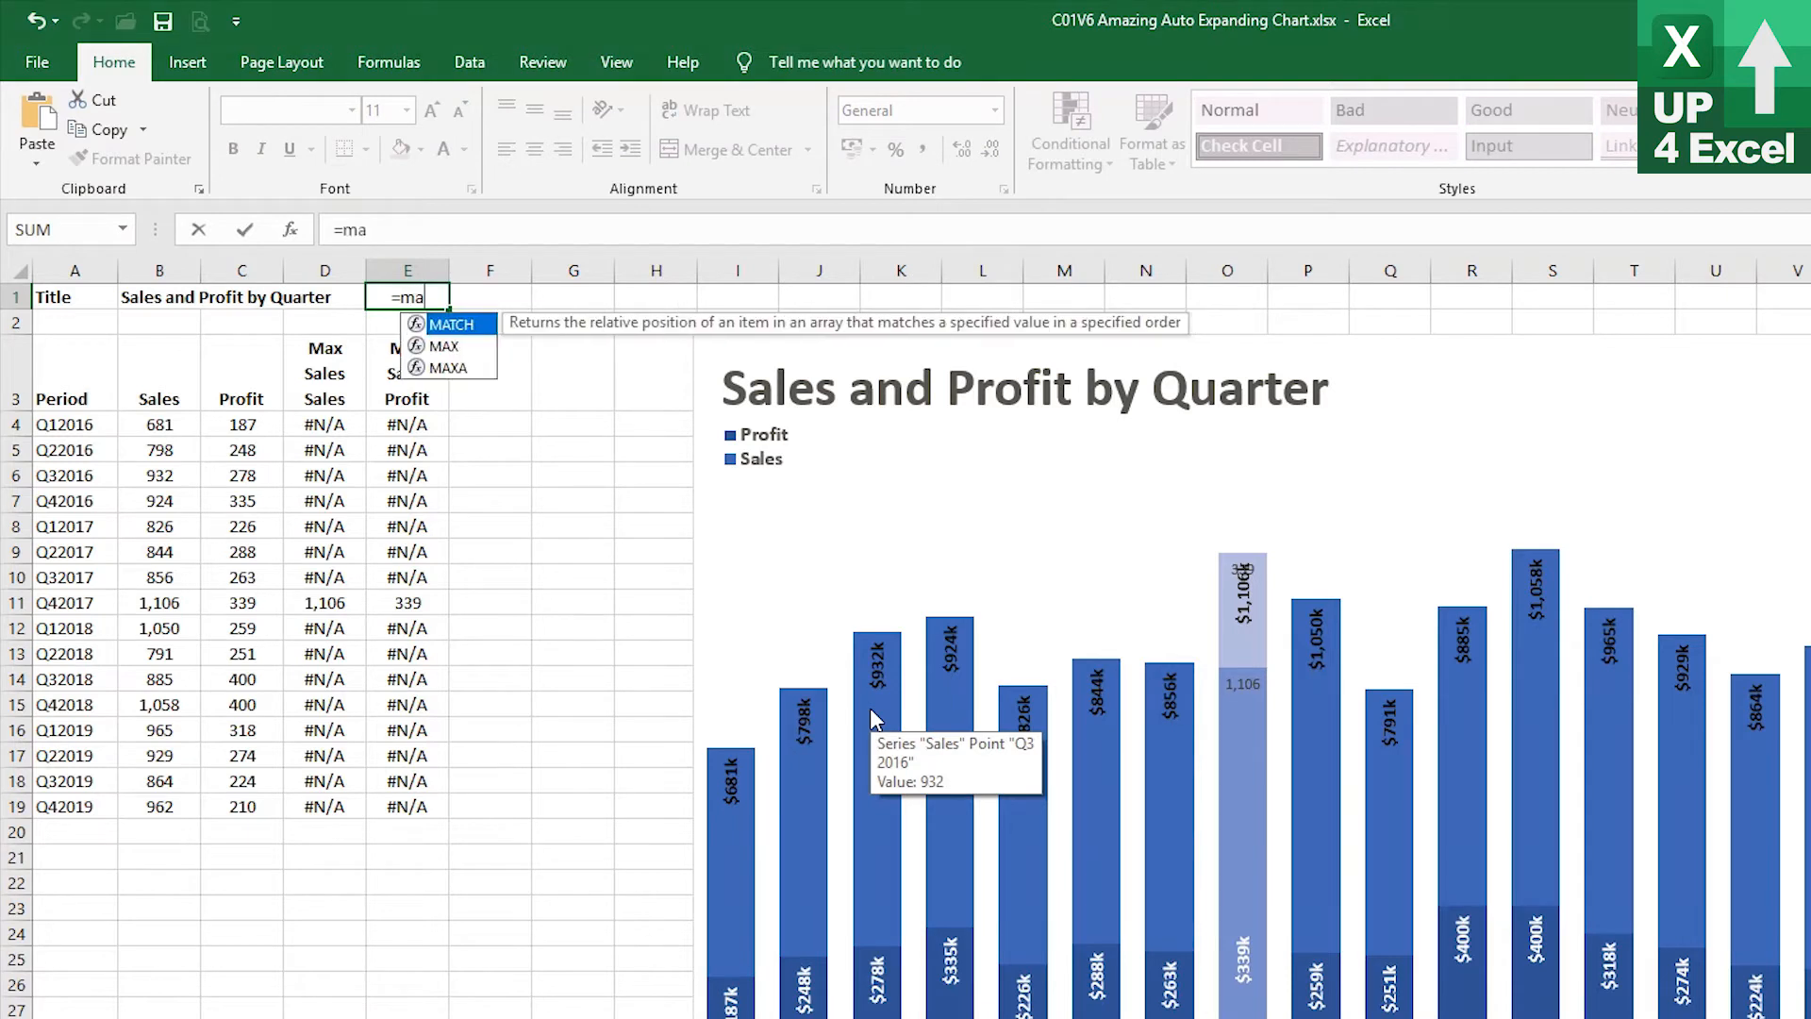
{"action": "key", "text": "Left"}
{"action": "key", "text": "Down"}
{"action": "key", "text": "Down"}
{"action": "key", "text": "Left"}
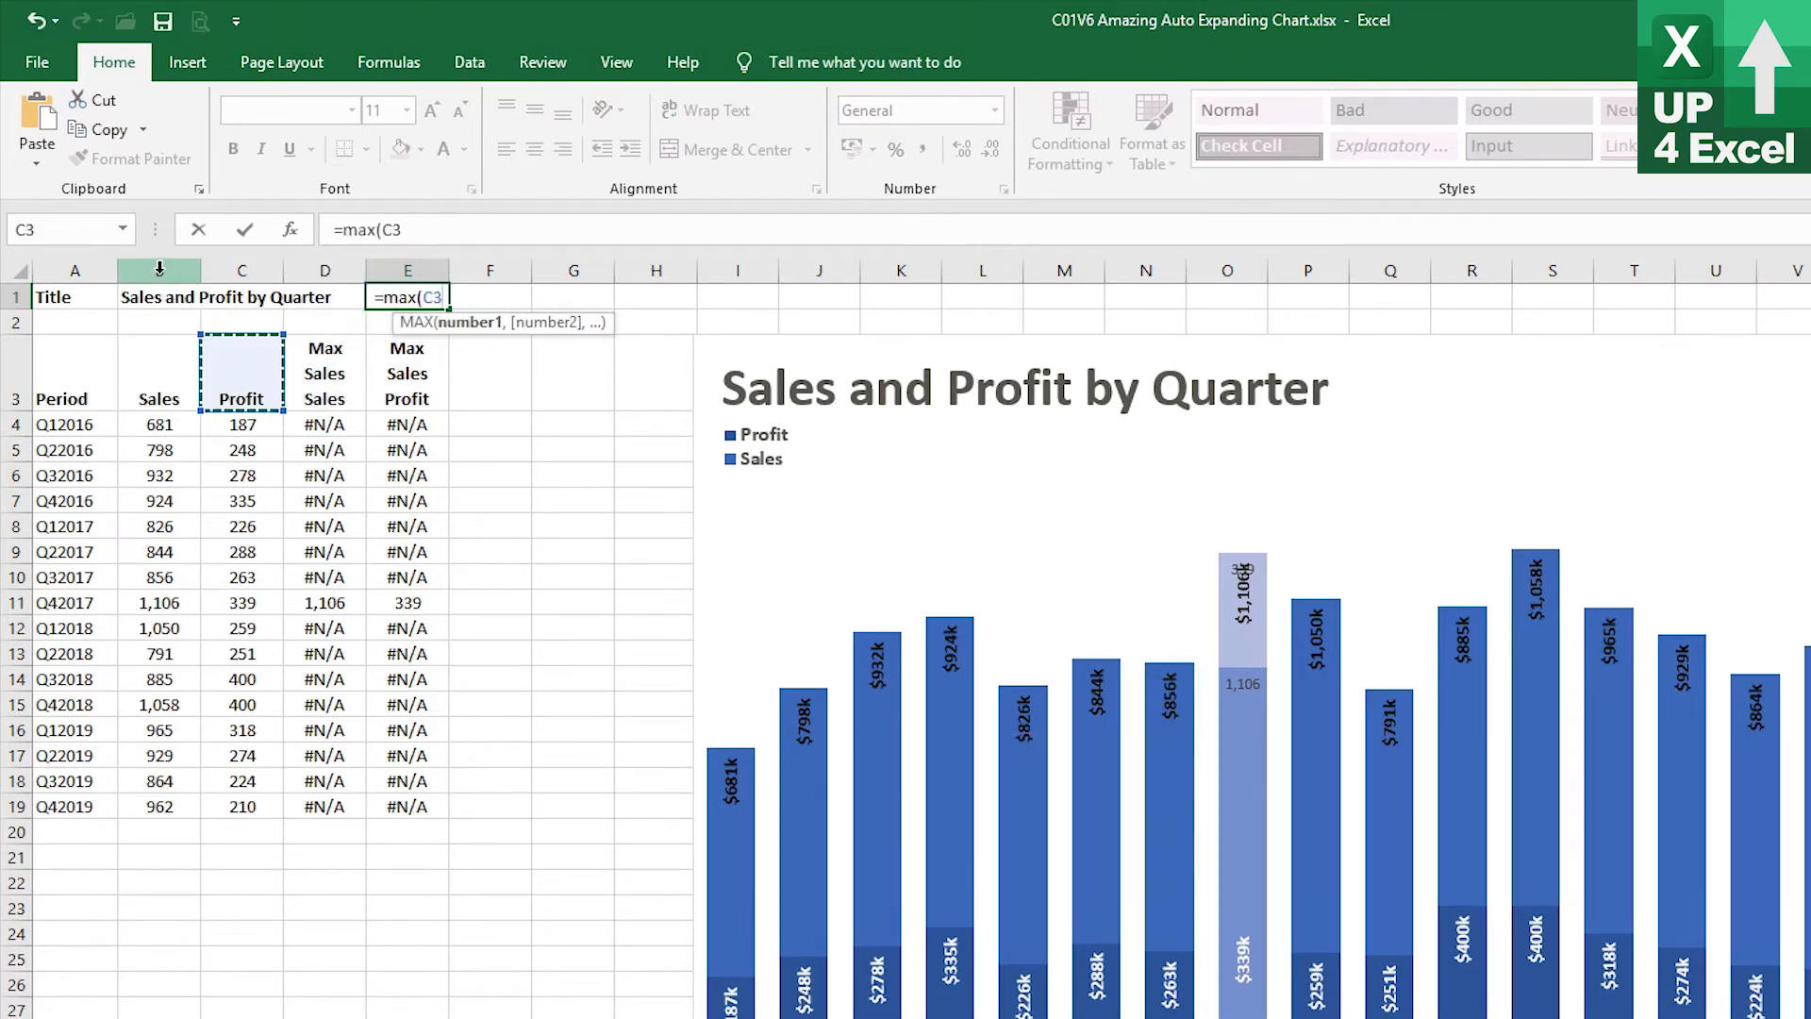
{"action": "left_click_drag", "start_coordinate": [160, 271], "coordinate": [248, 268]}
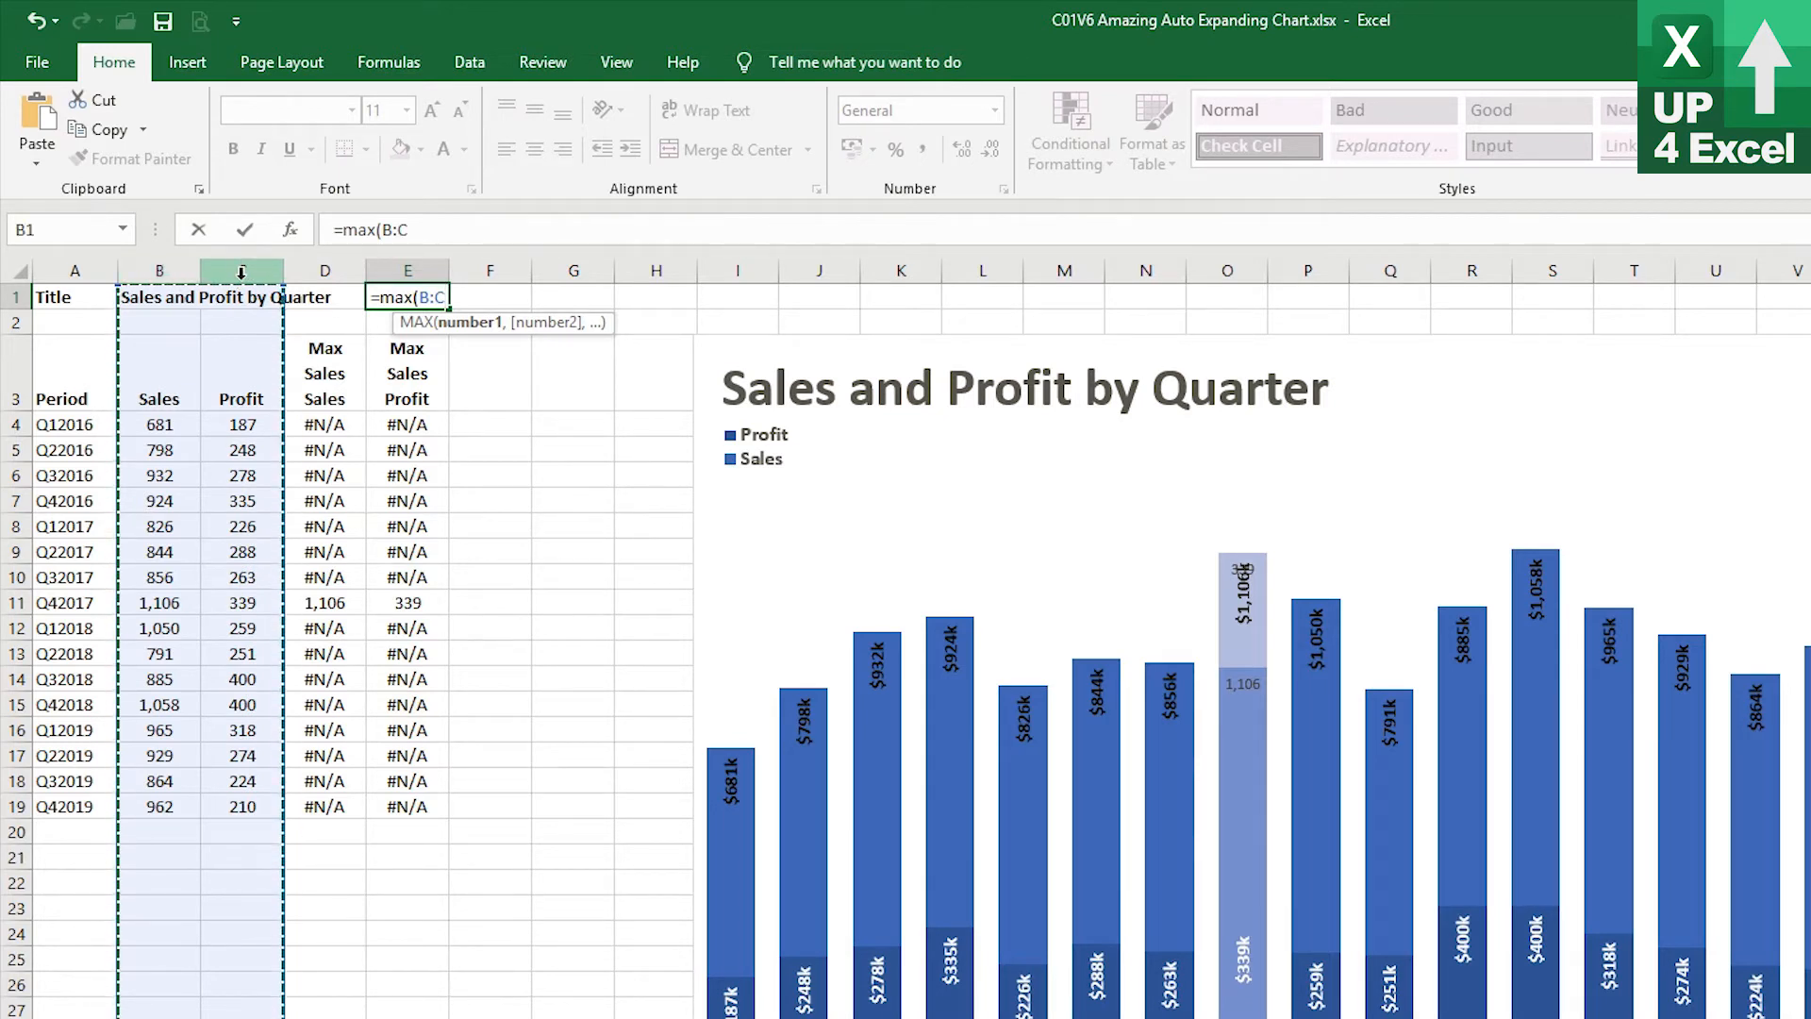
{"action": "key", "text": "Return"}
{"action": "key", "text": "Up"}
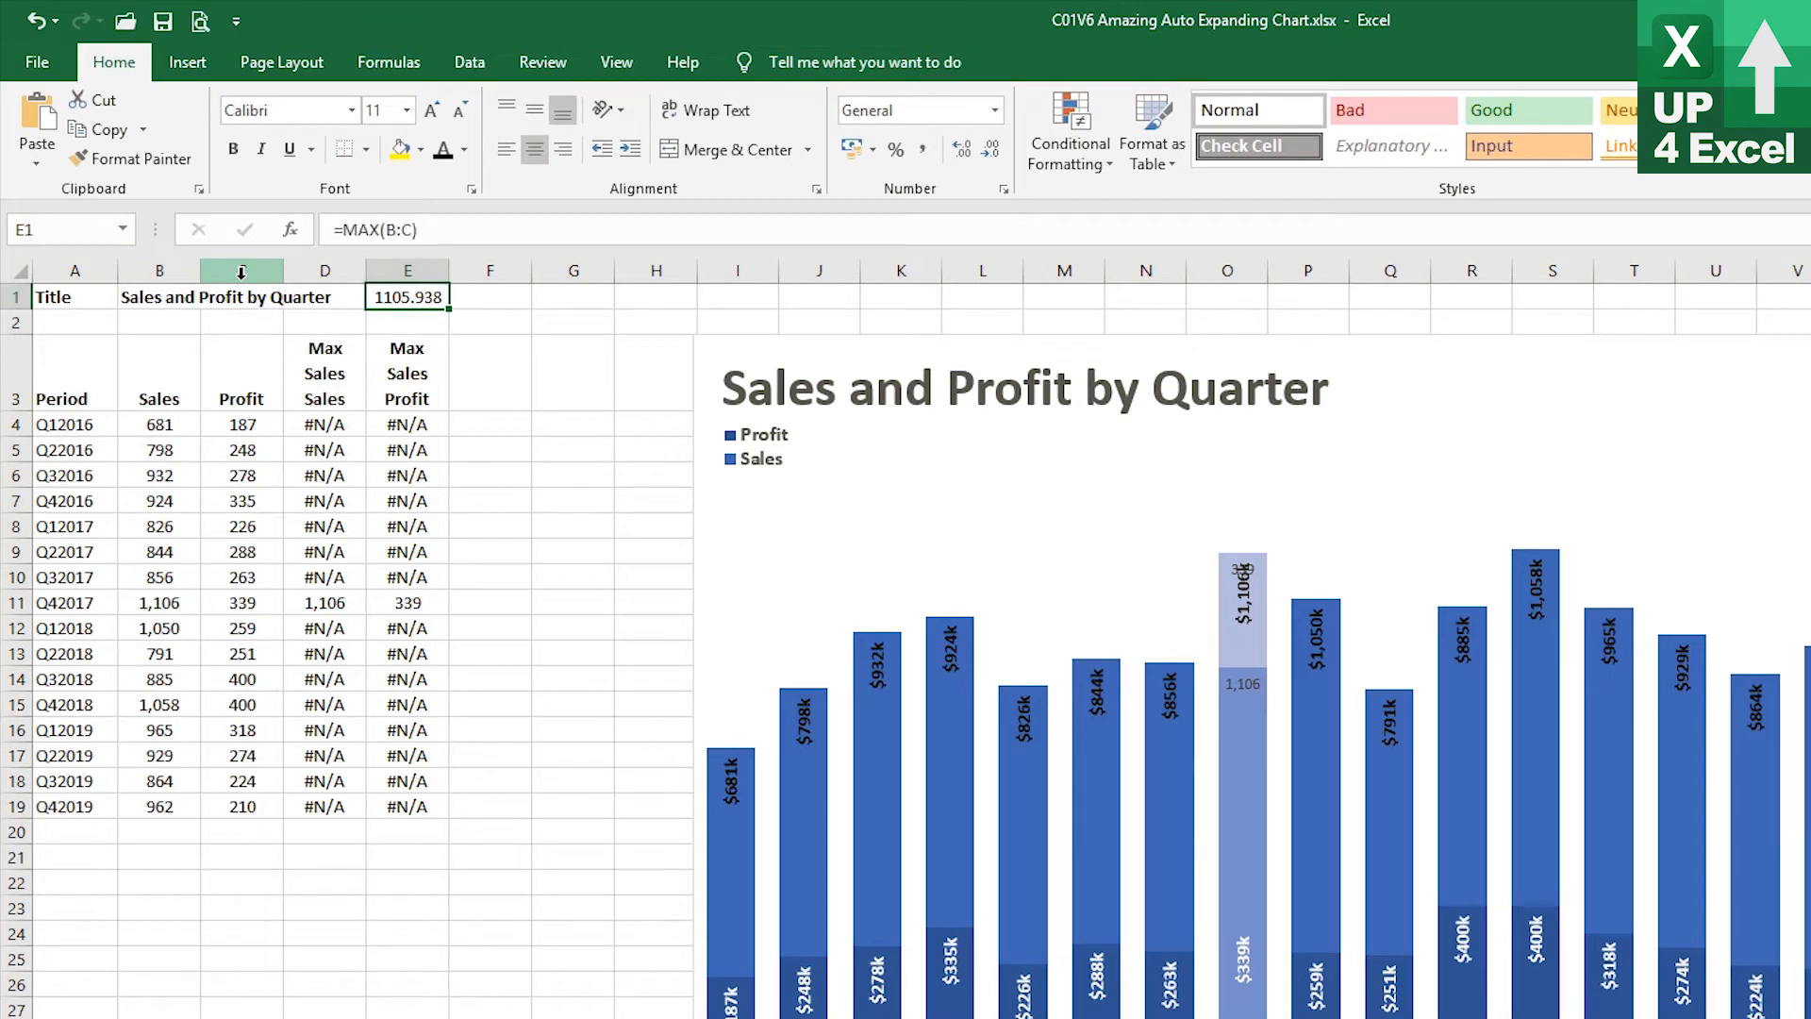
Copy the number format of C4 onto E1 with the Format Painter
{"action": "left_click", "coordinate": [243, 424]}
{"action": "left_click", "coordinate": [133, 159]}
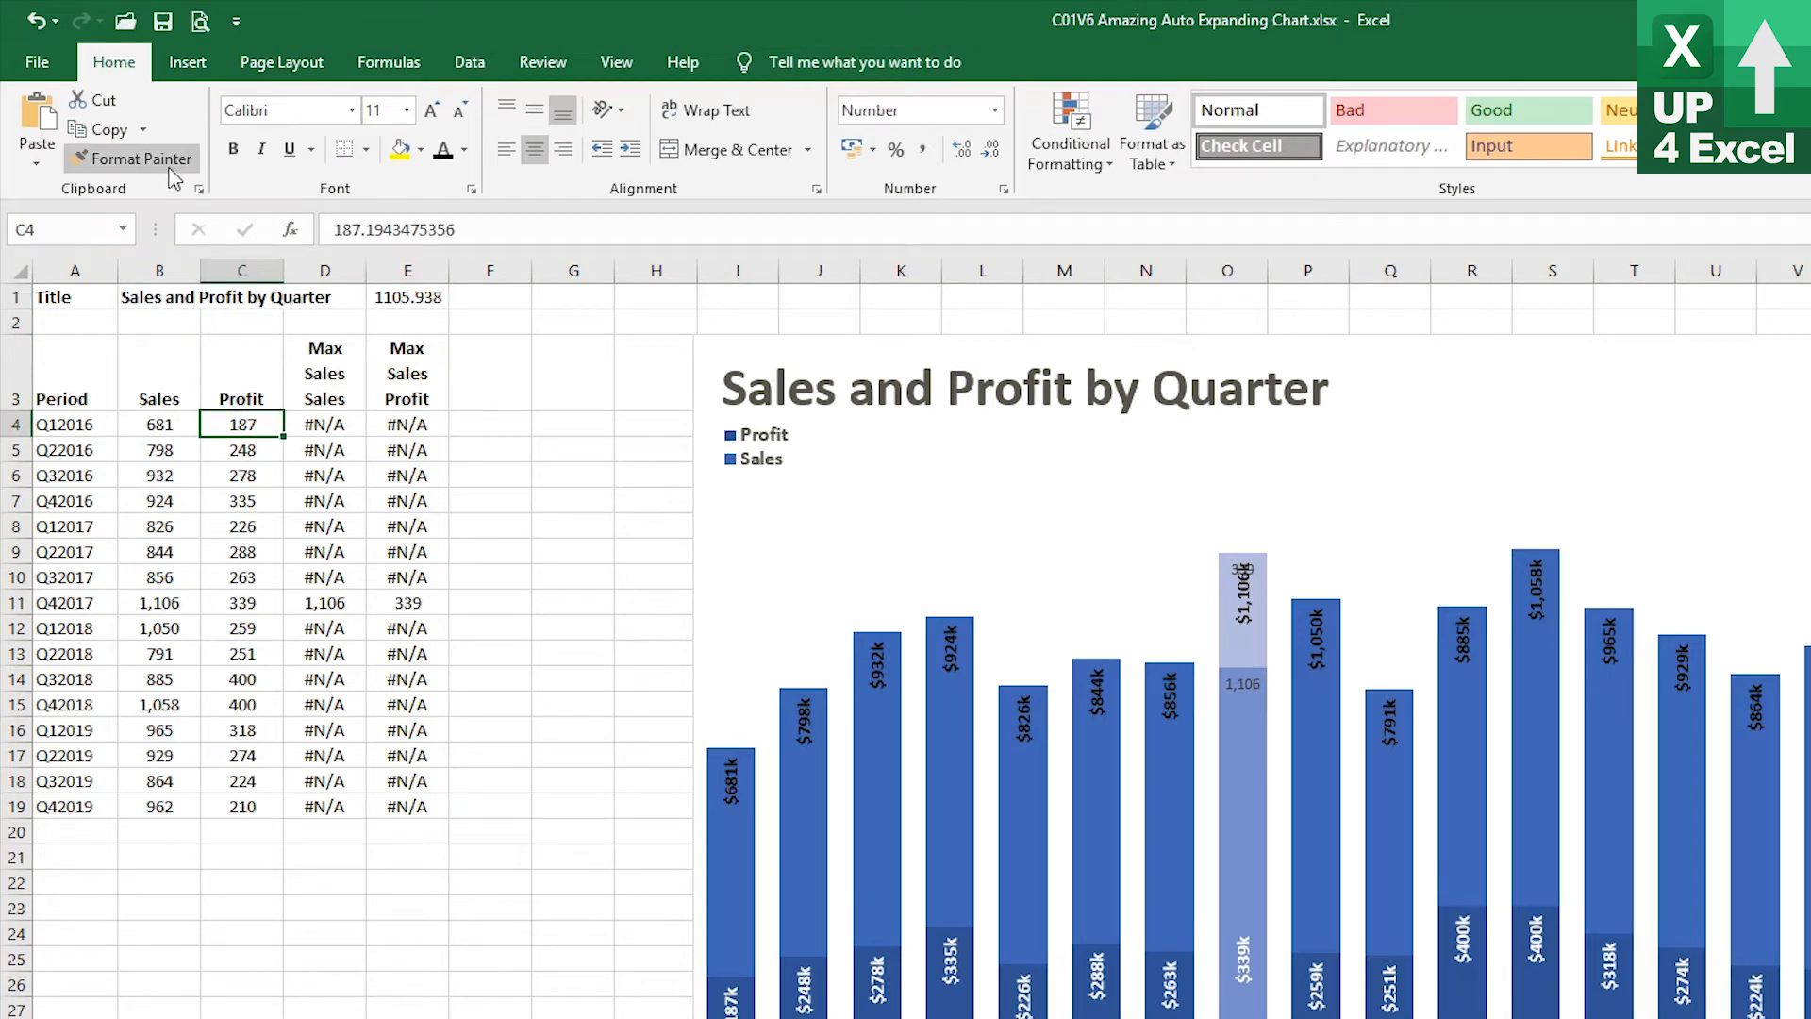
{"action": "left_click", "coordinate": [384, 297]}
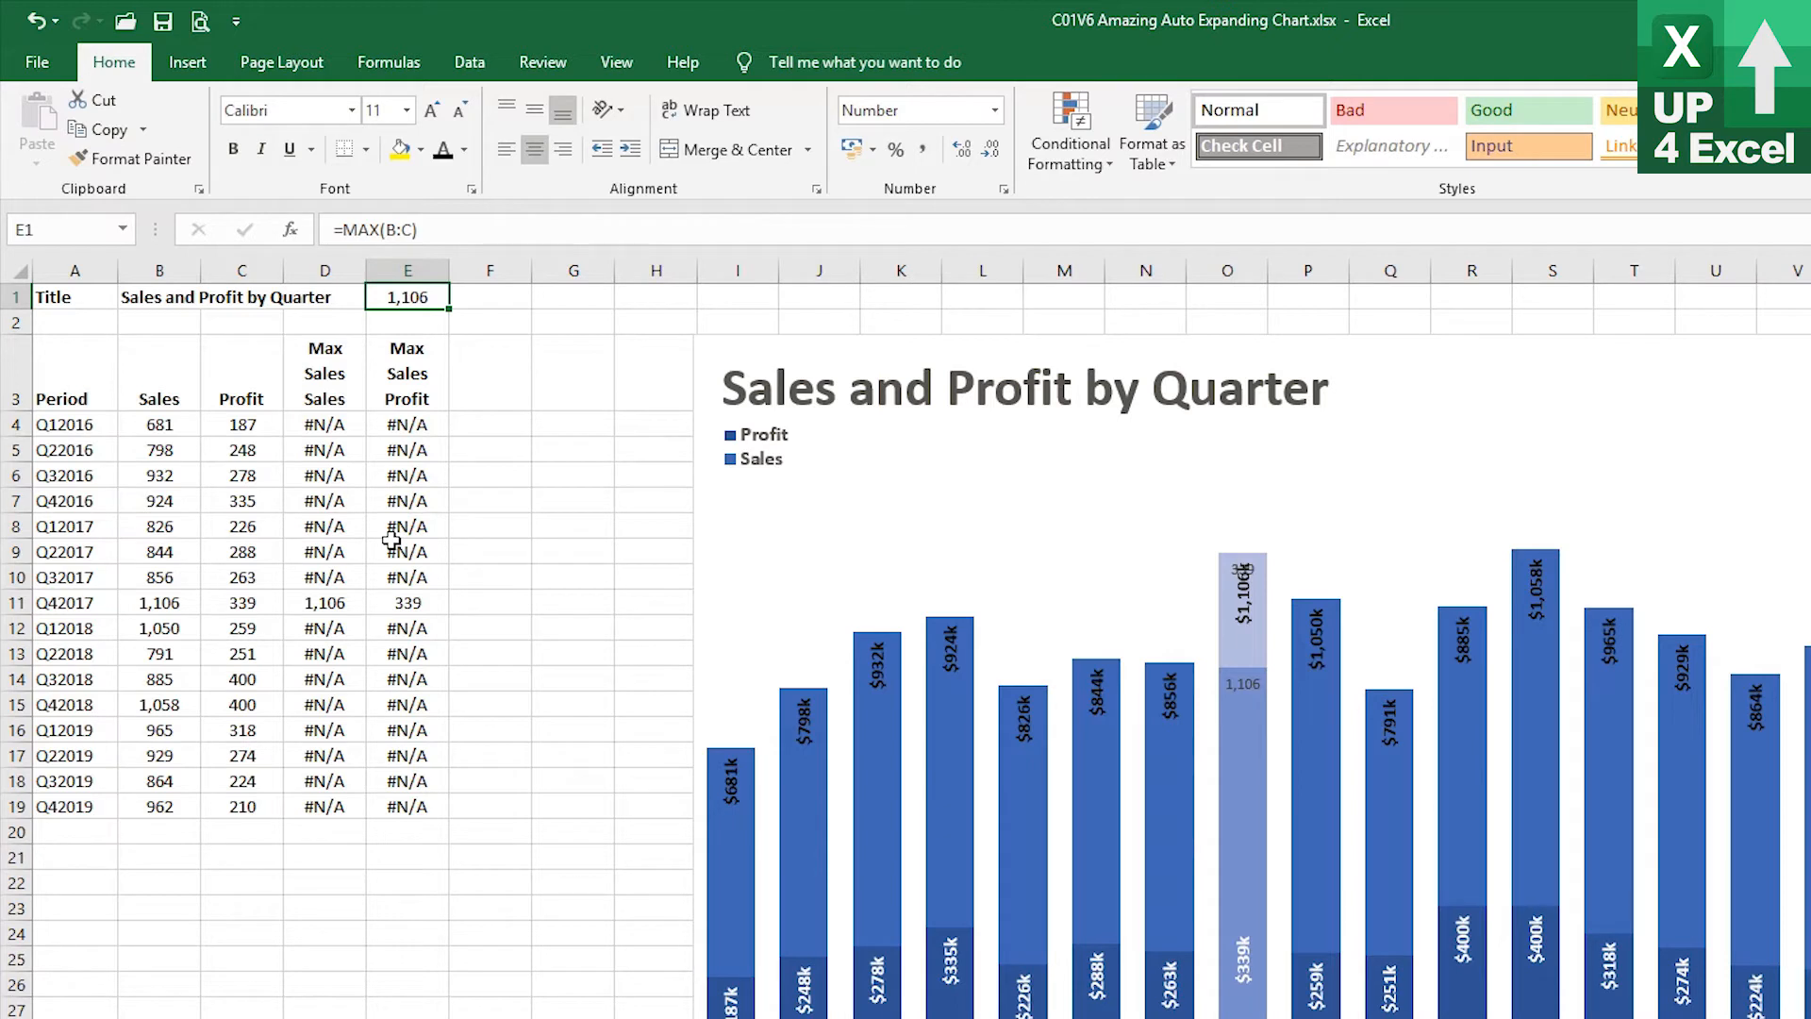
Add a new chart series named MaxP whose values refer to cell E1 (=Start!$E$1)
{"action": "left_click", "coordinate": [1417, 392]}
{"action": "left_click", "coordinate": [809, 66]}
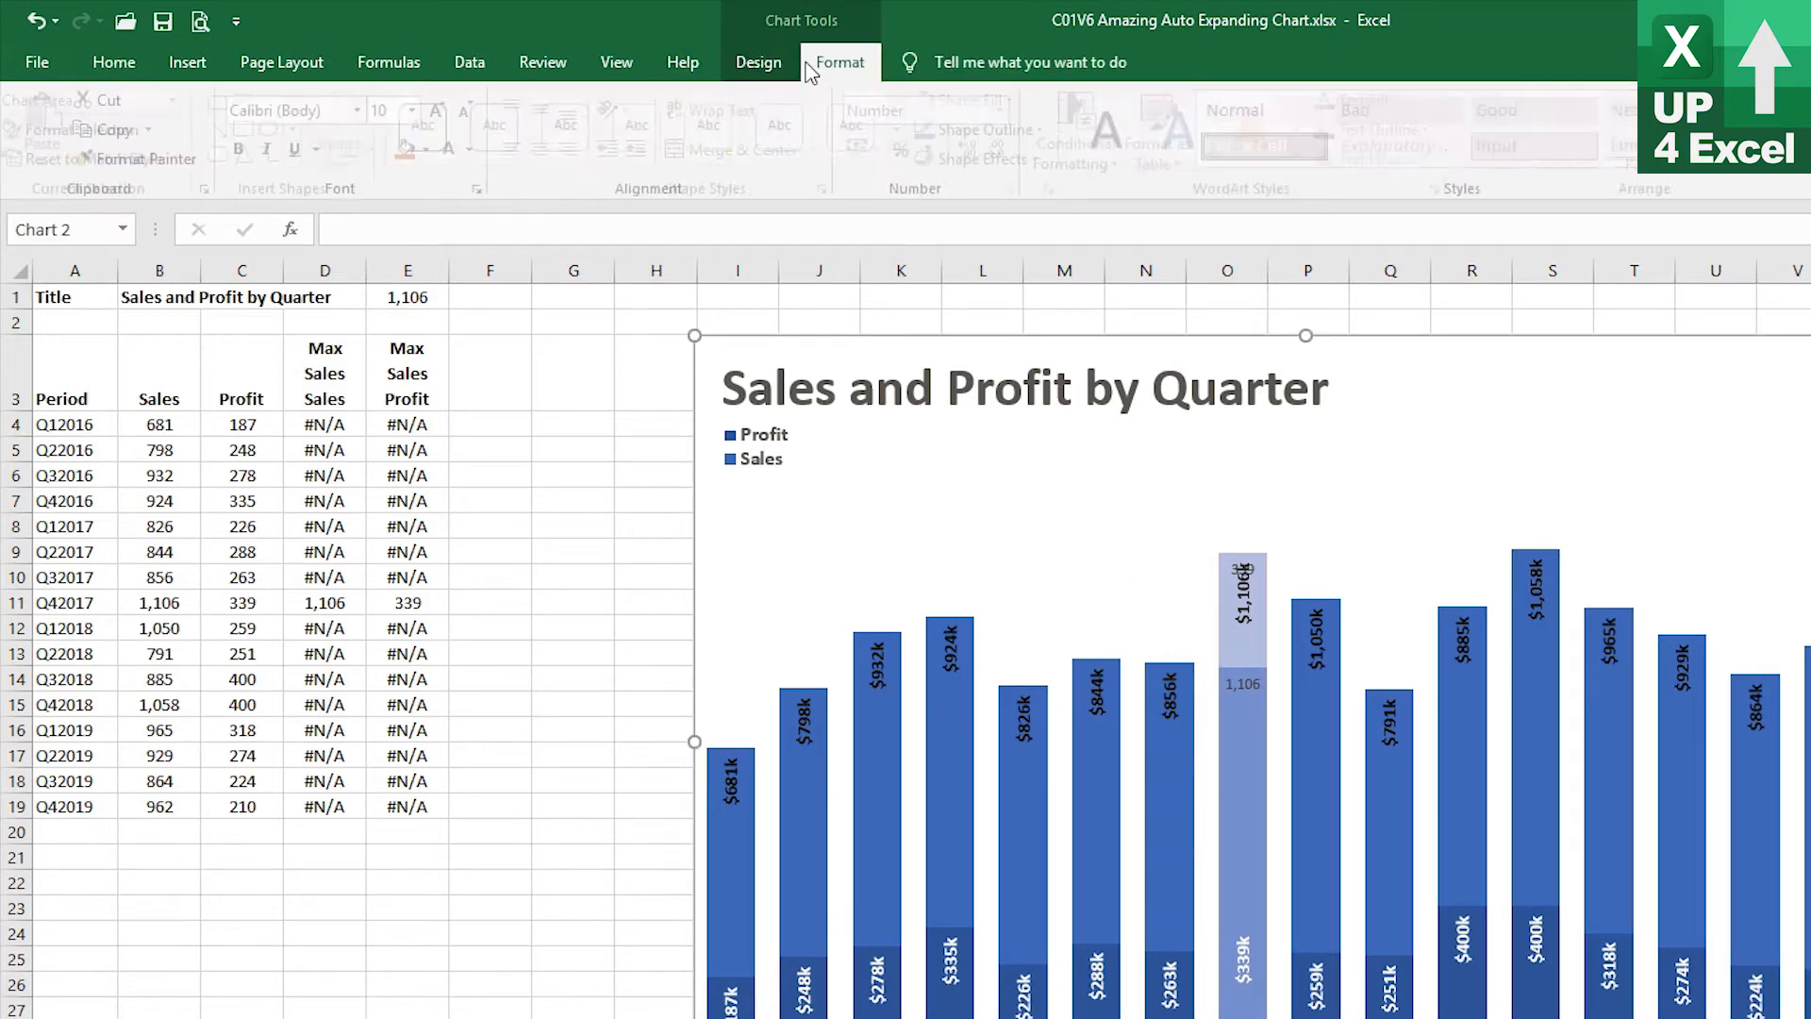
{"action": "left_click", "coordinate": [758, 62]}
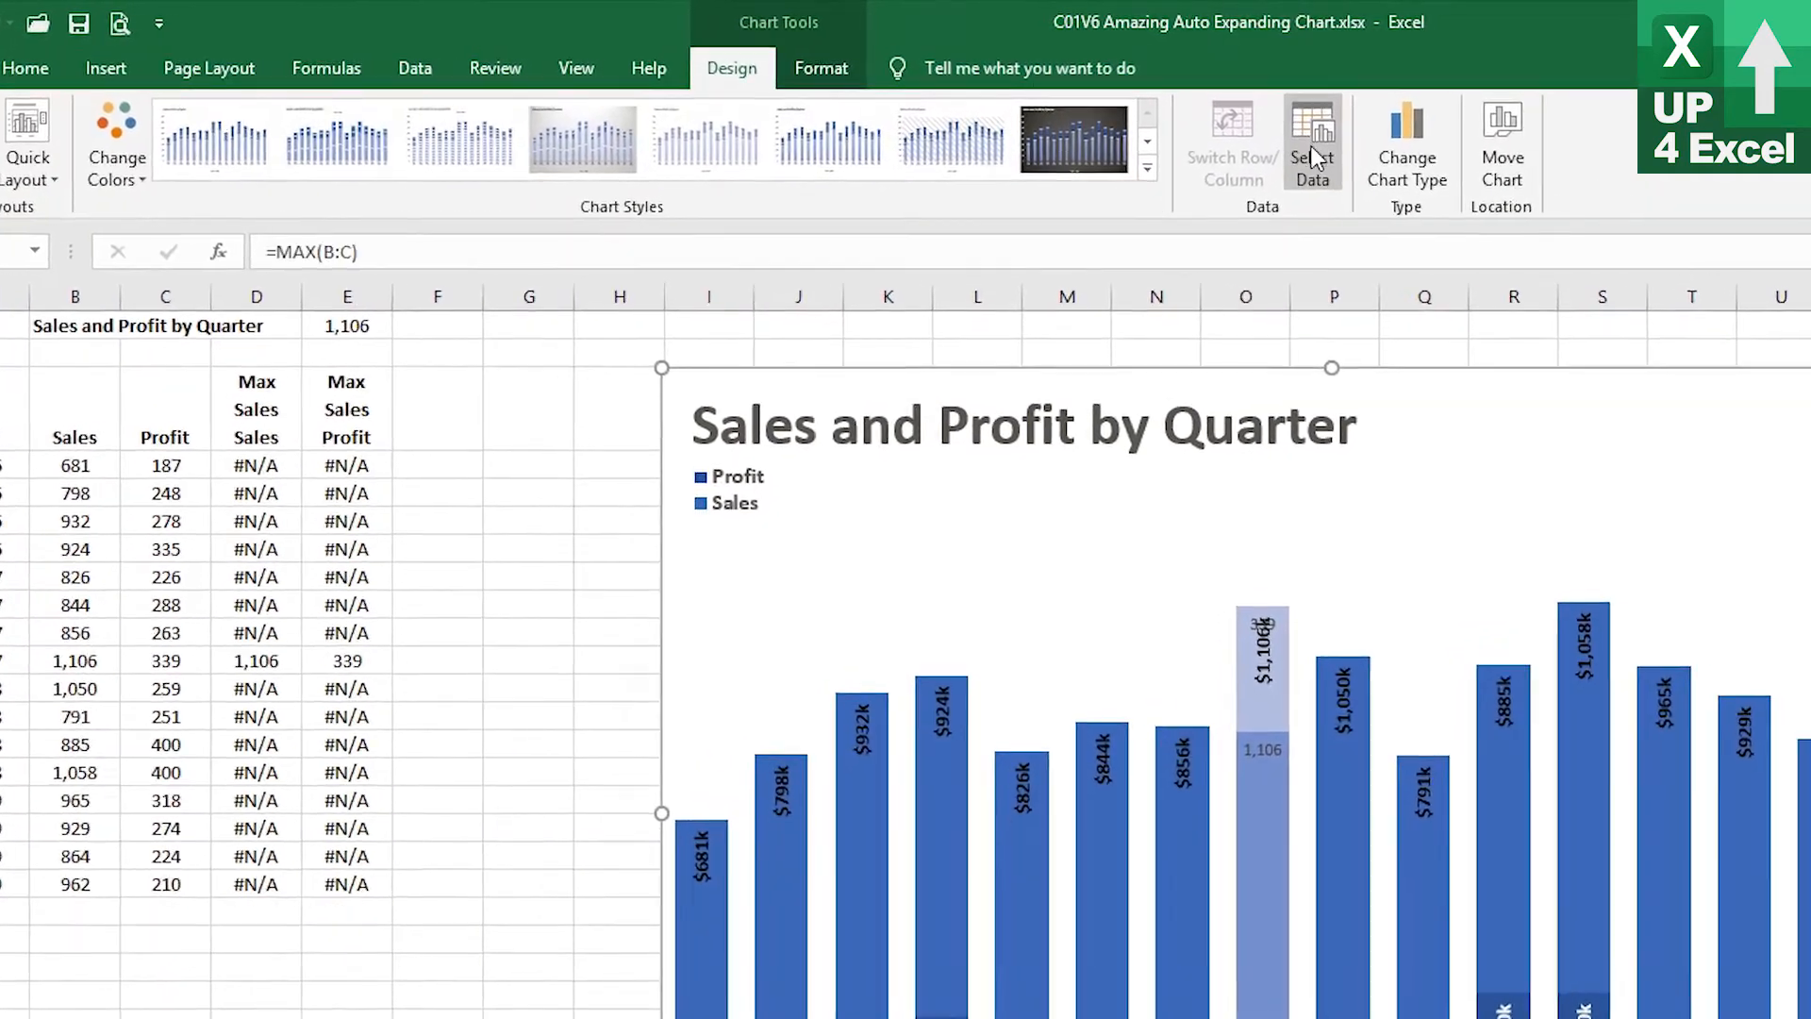
{"action": "left_click", "coordinate": [1316, 156]}
{"action": "left_click", "coordinate": [633, 640]}
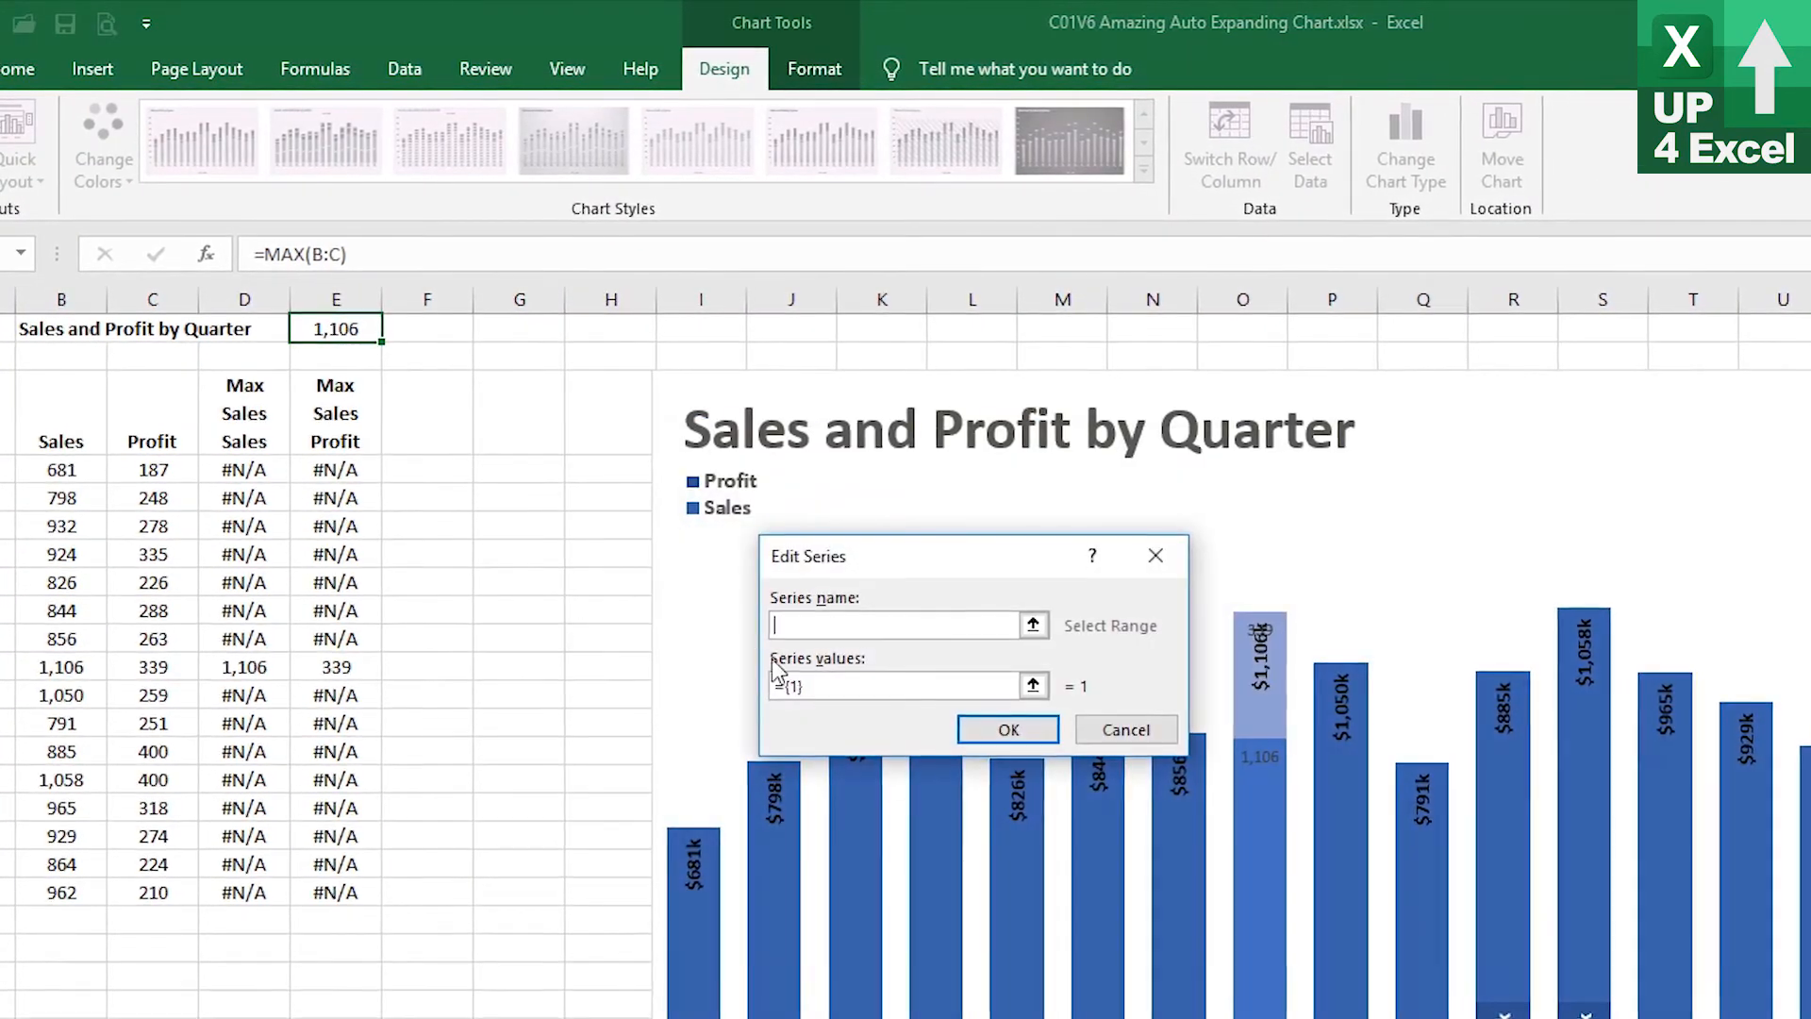
{"action": "type", "text": "MaxP"}
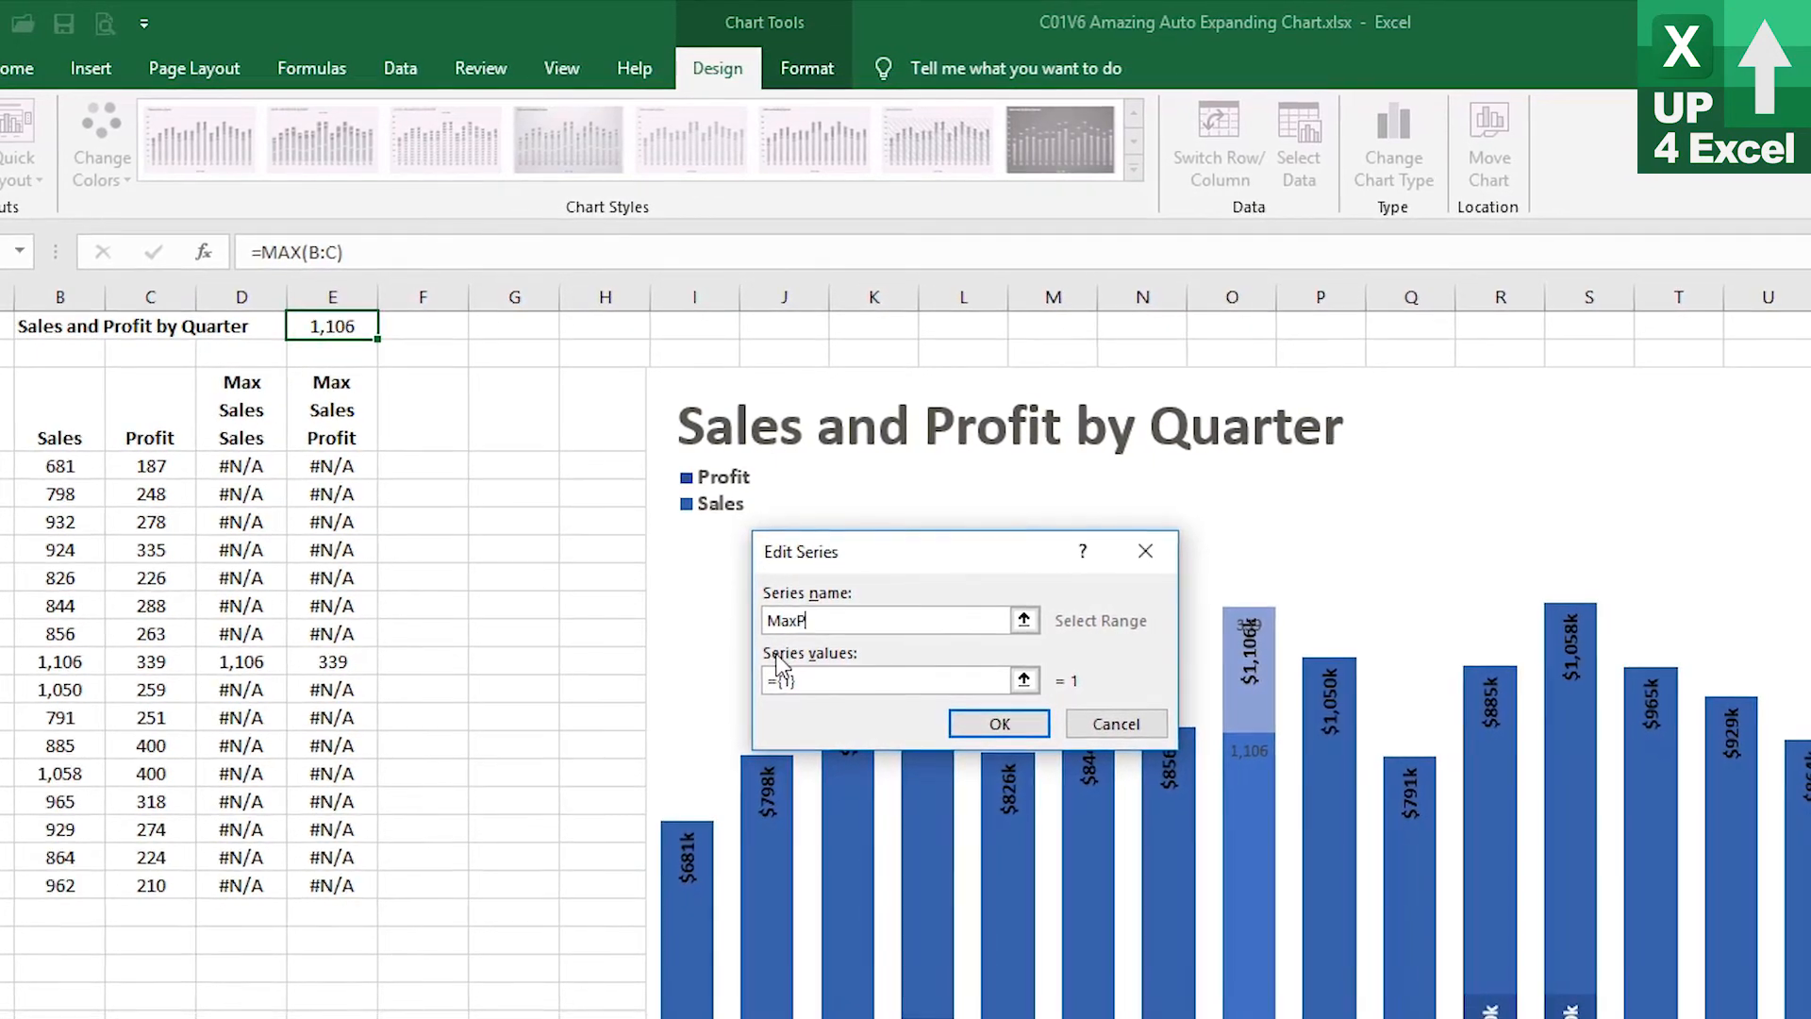
{"action": "left_click", "coordinate": [839, 680]}
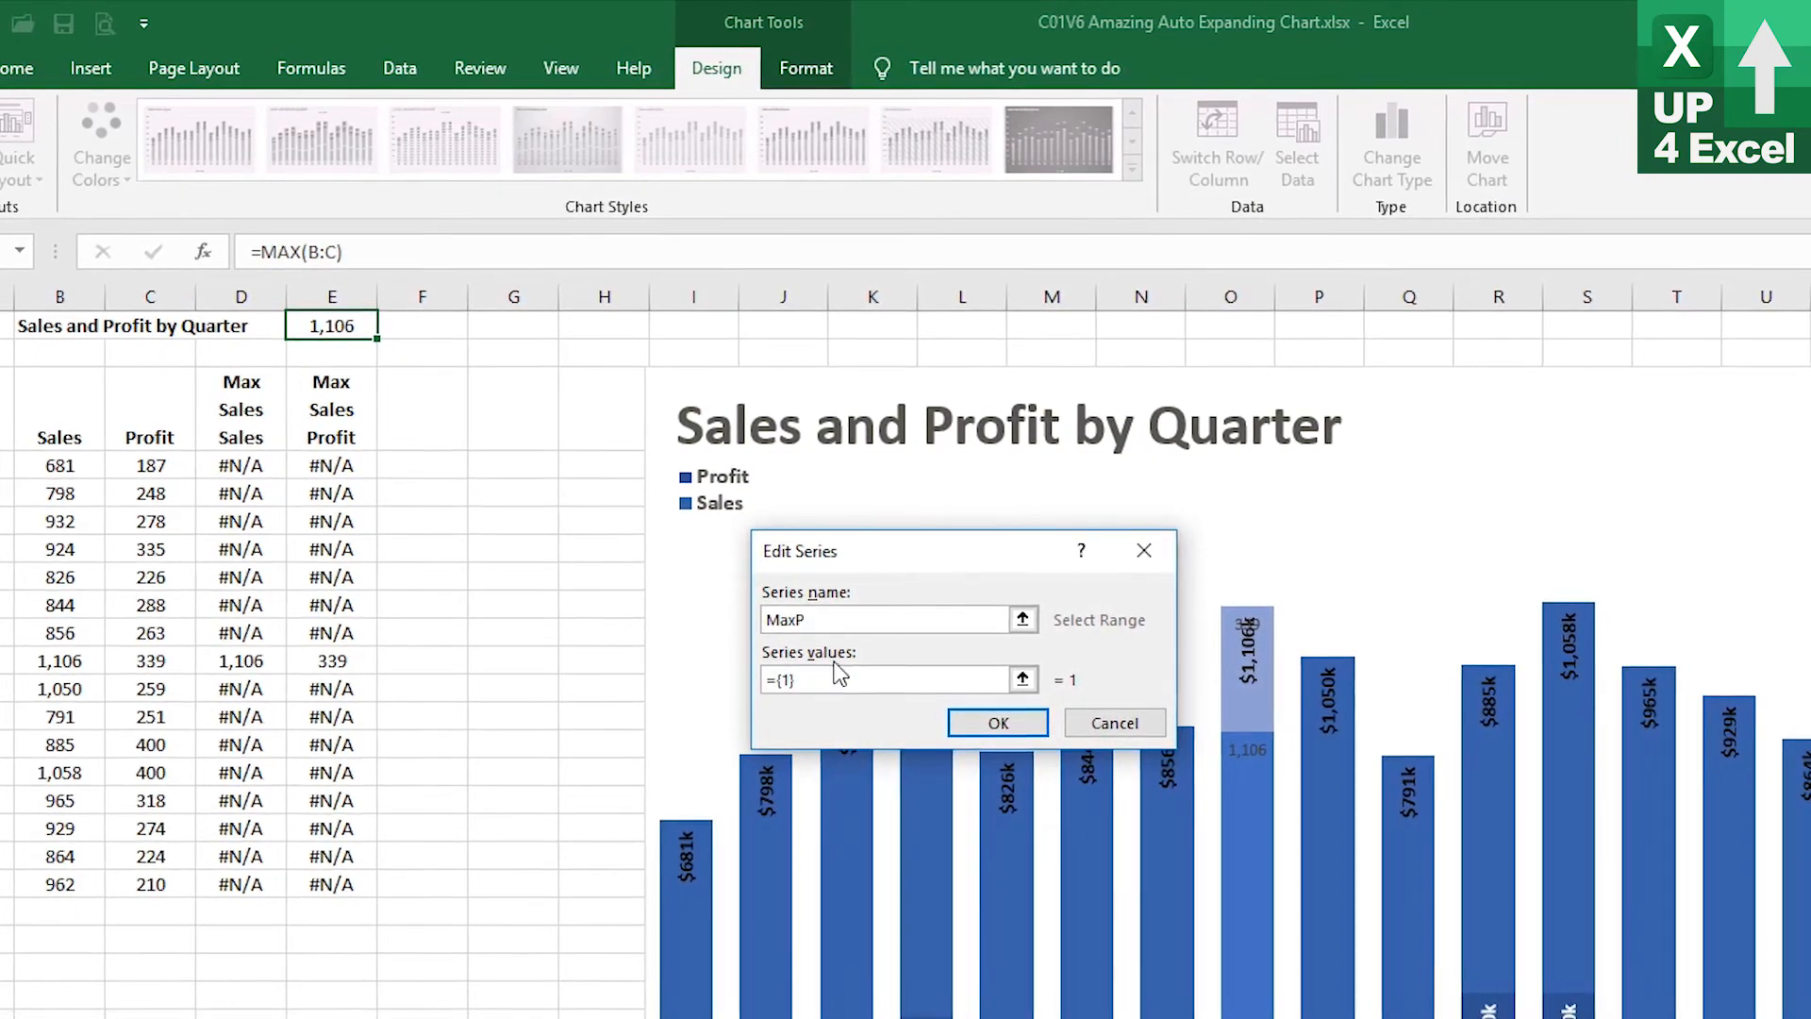
{"action": "left_click", "coordinate": [332, 327]}
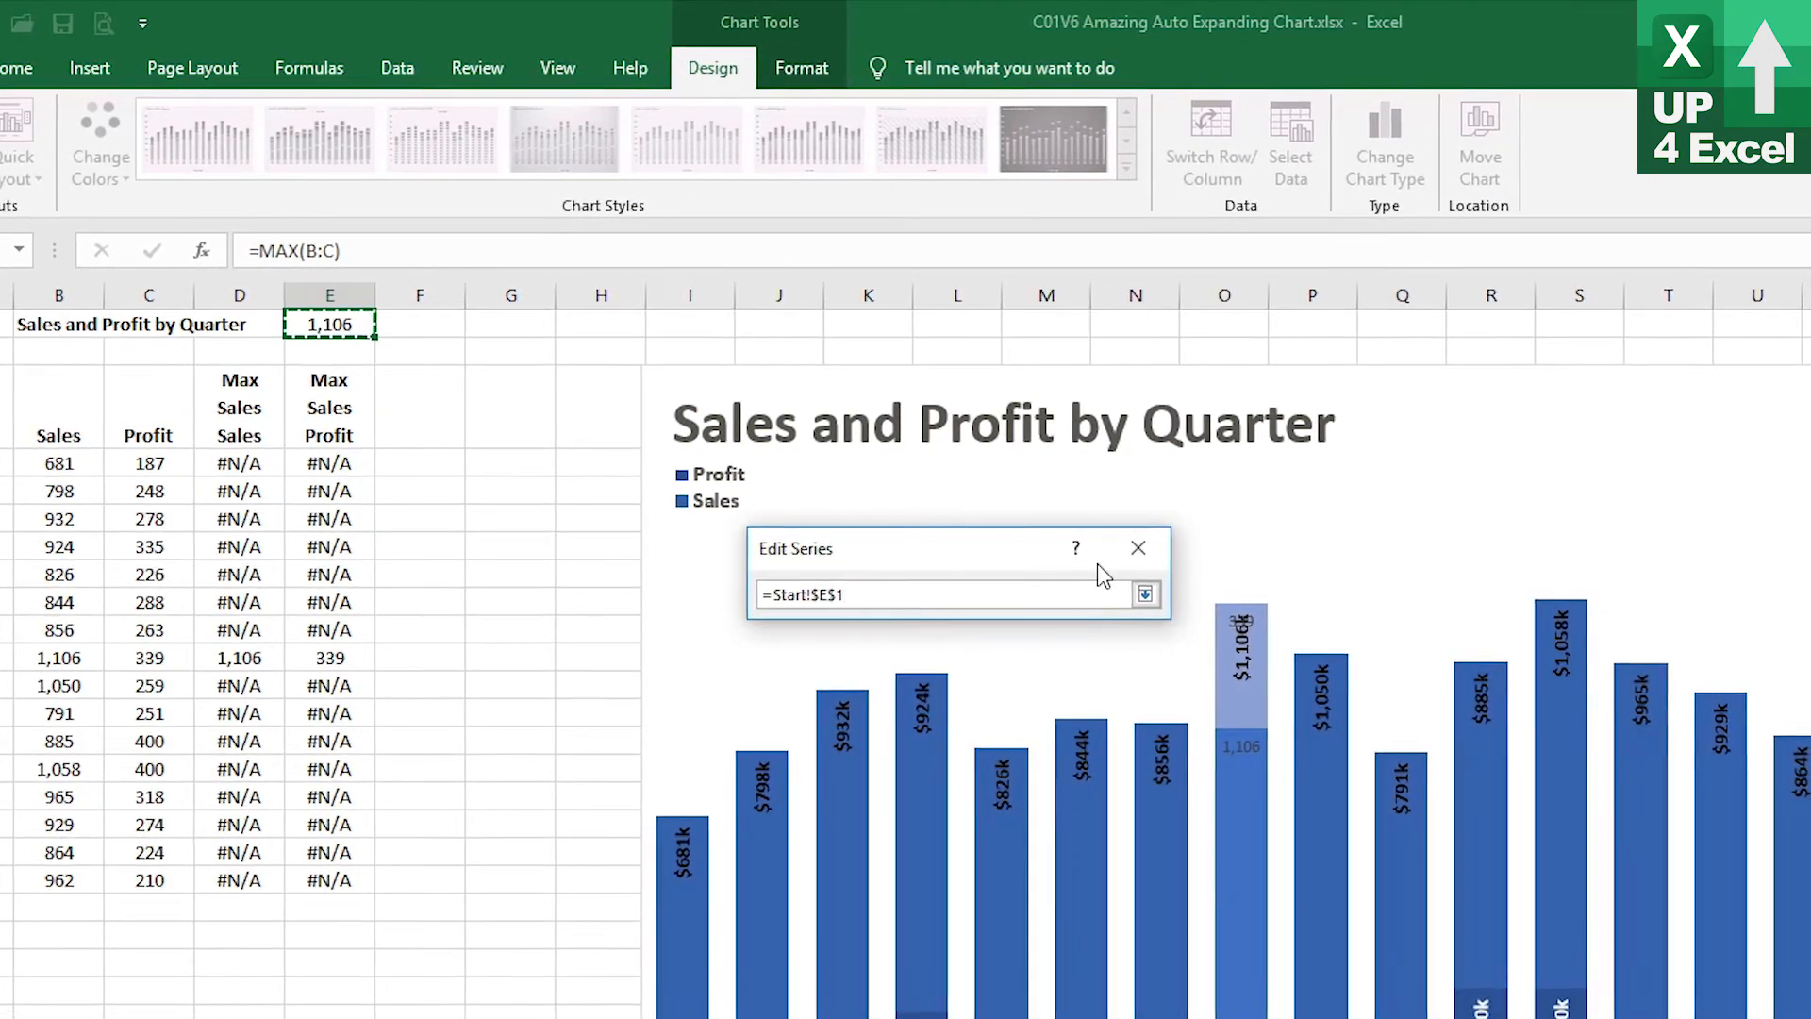
{"action": "left_click", "coordinate": [1146, 594]}
{"action": "left_click", "coordinate": [983, 719]}
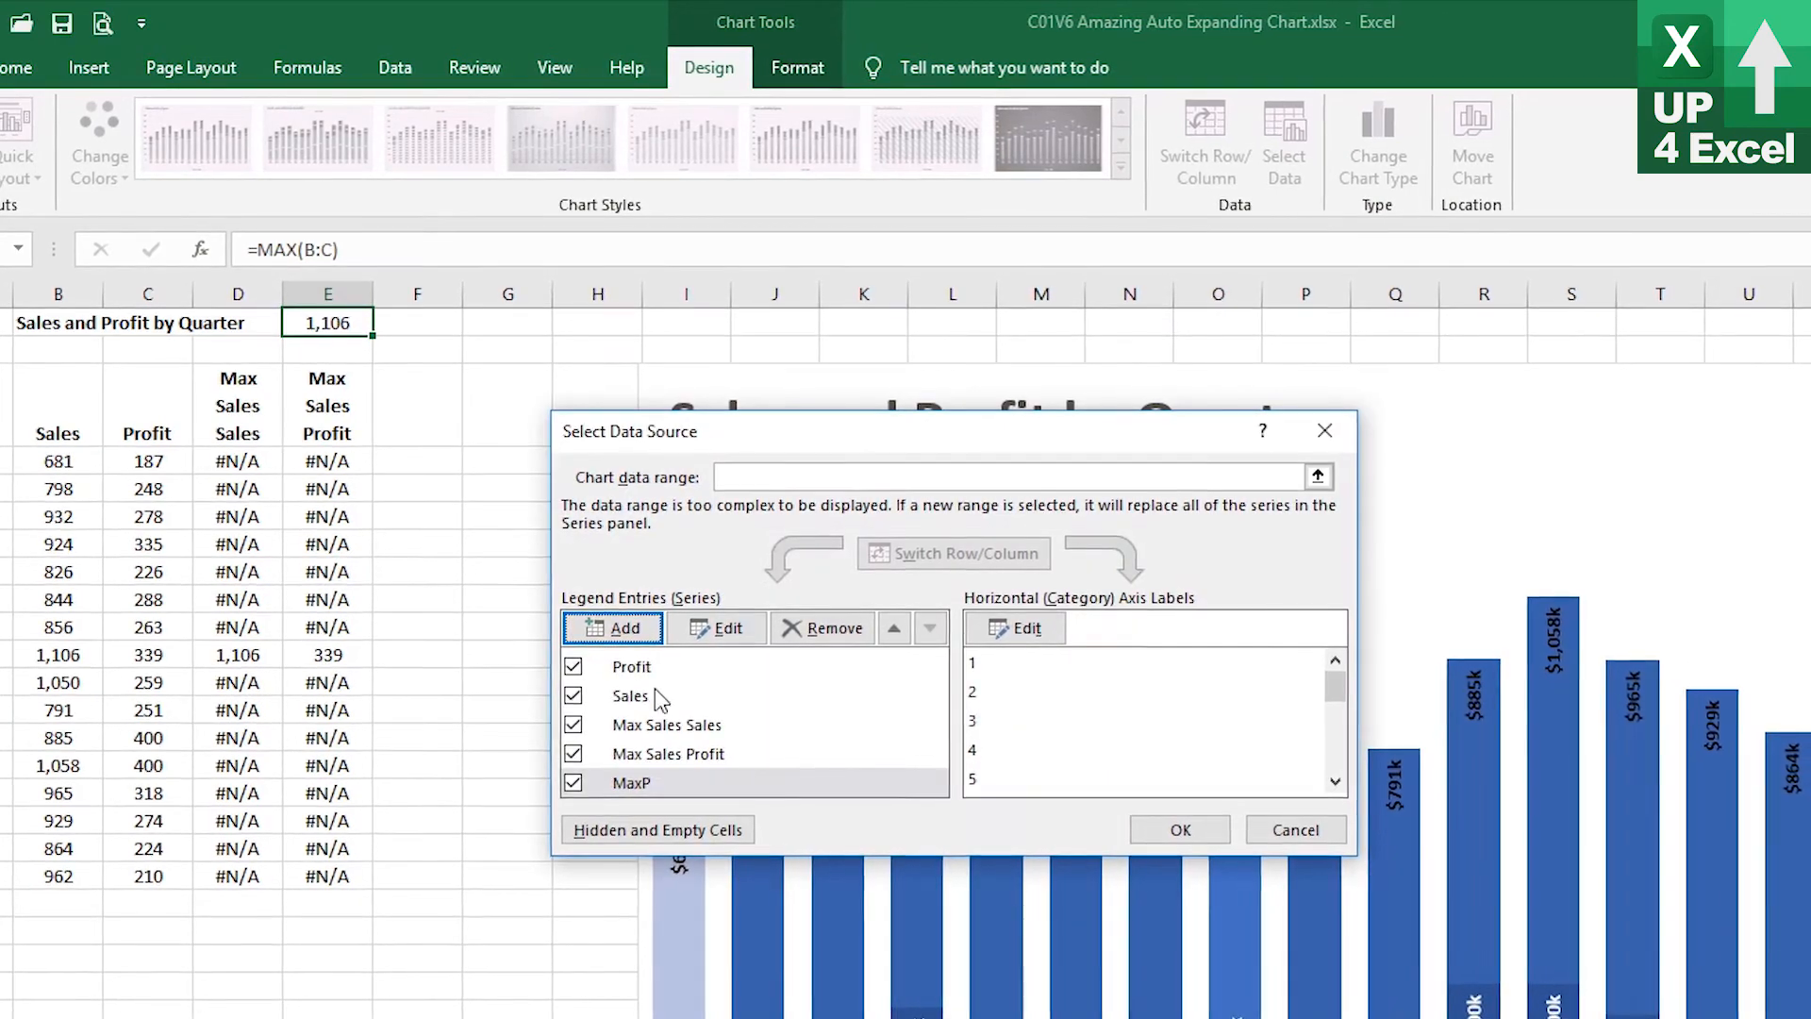
Add another chart series named MaxS with values from cell E1 (=Start!$E$1) and confirm the data source
{"action": "key", "text": "Return"}
{"action": "left_click", "coordinate": [630, 643]}
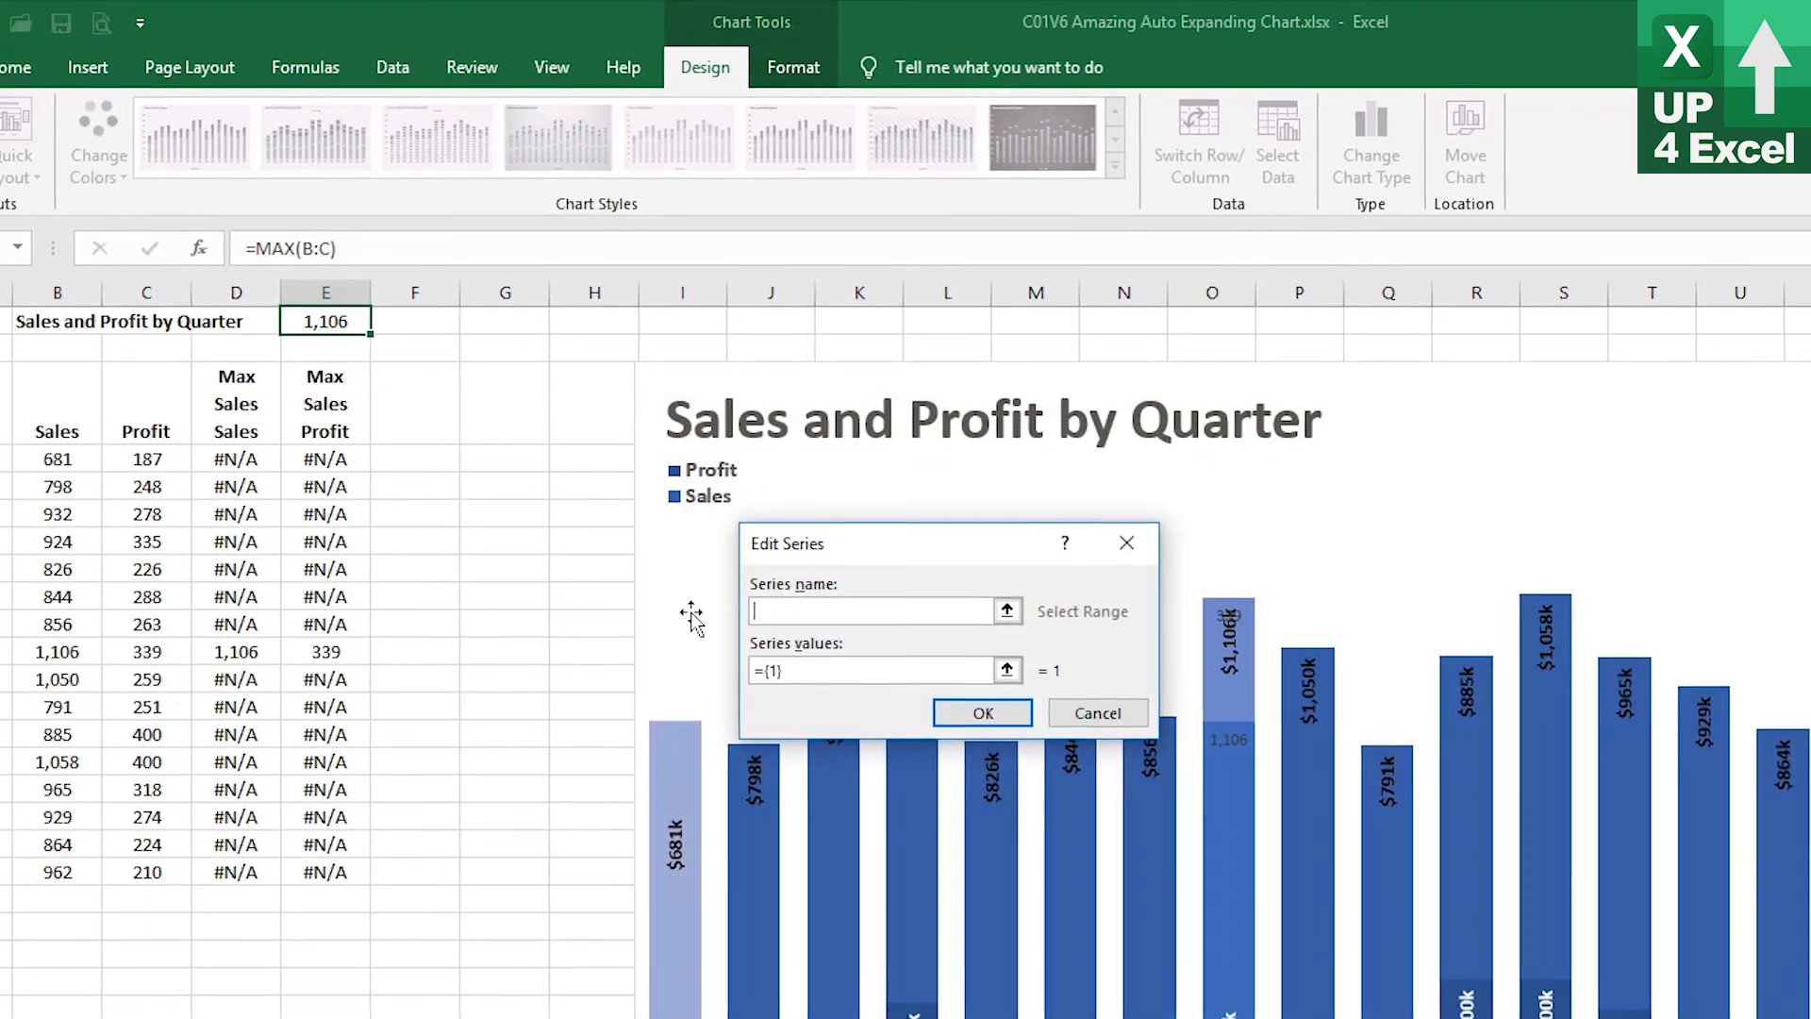
{"action": "type", "text": "Max "}
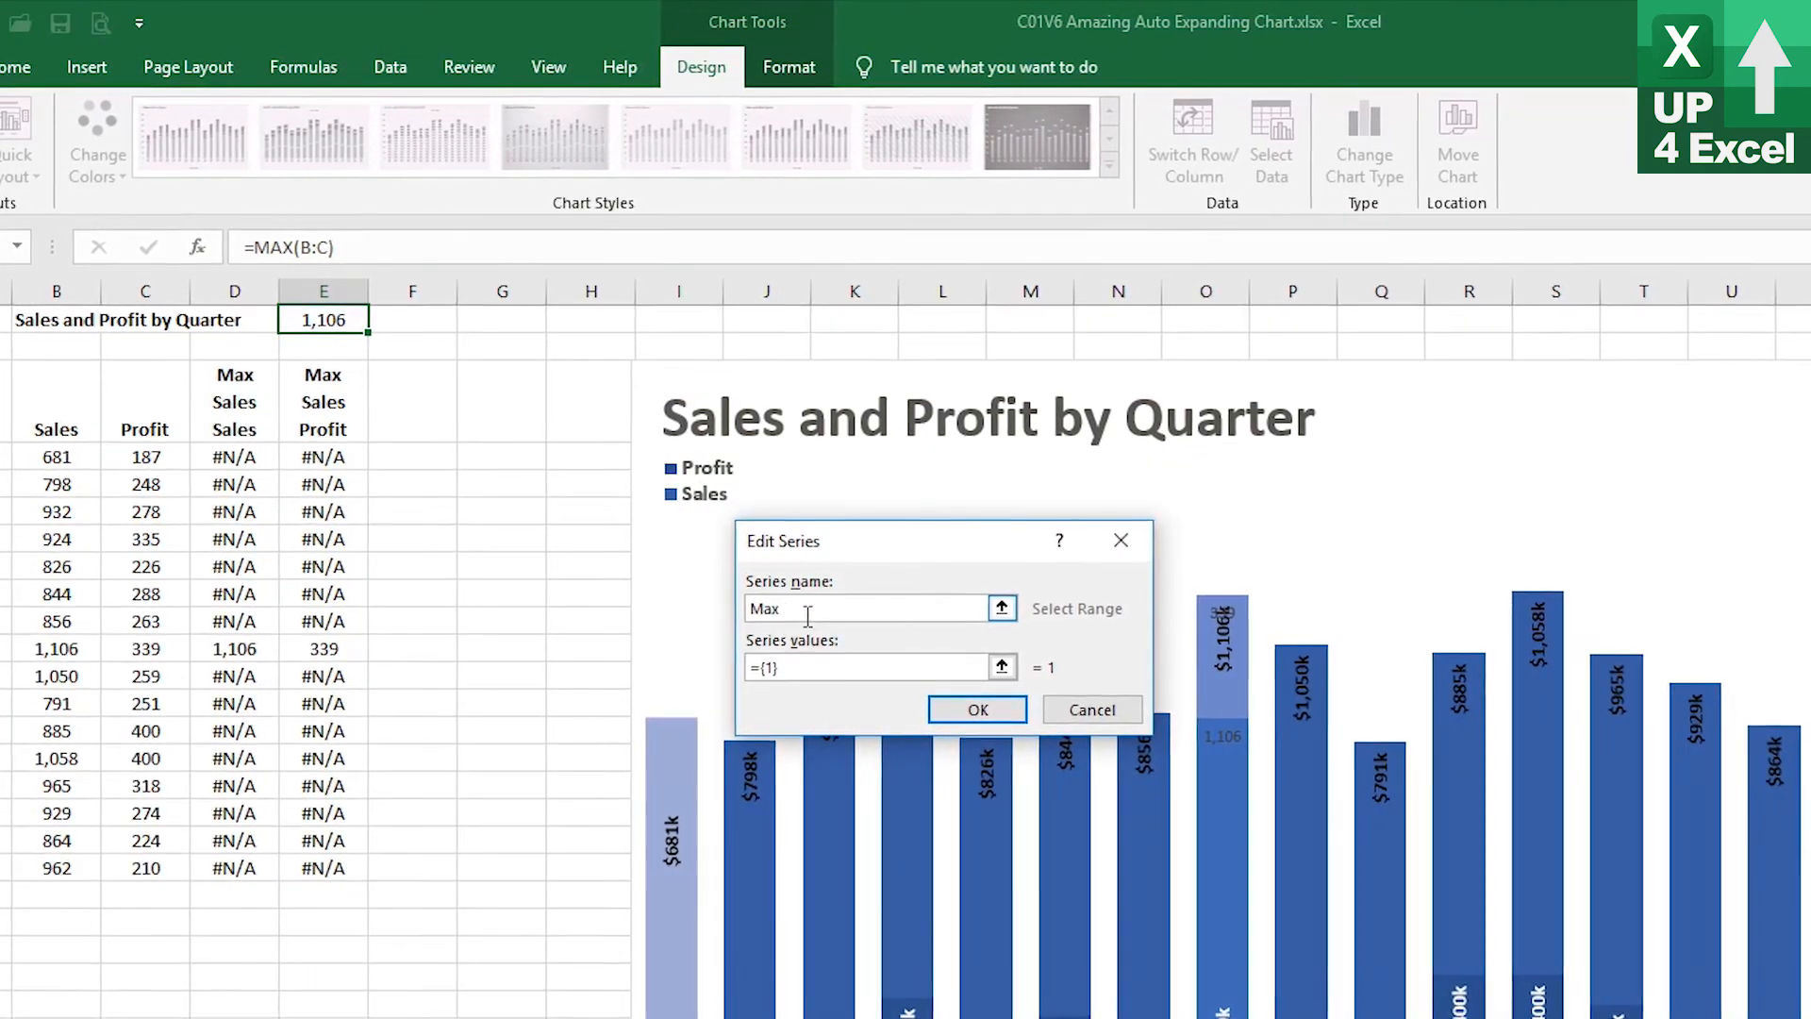
{"action": "type", "text": "S"}
{"action": "left_click", "coordinate": [1003, 668]}
{"action": "left_click", "coordinate": [322, 318]}
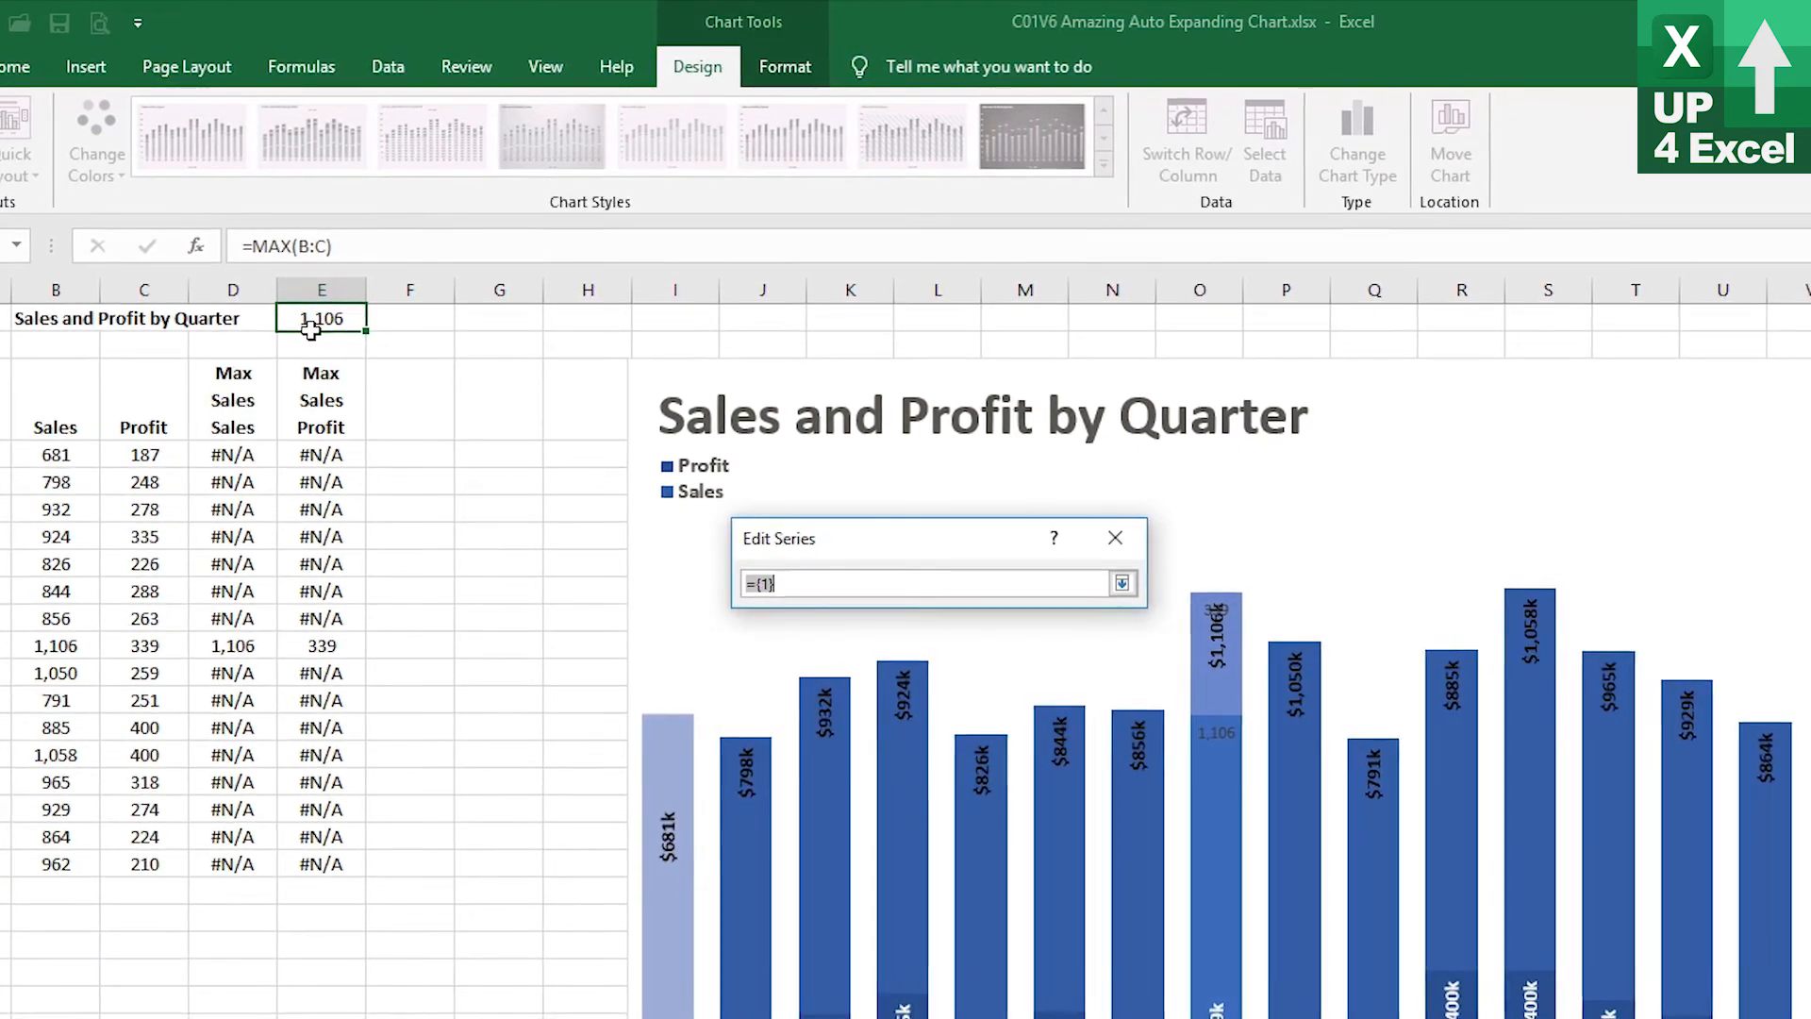
{"action": "left_click", "coordinate": [1116, 581]}
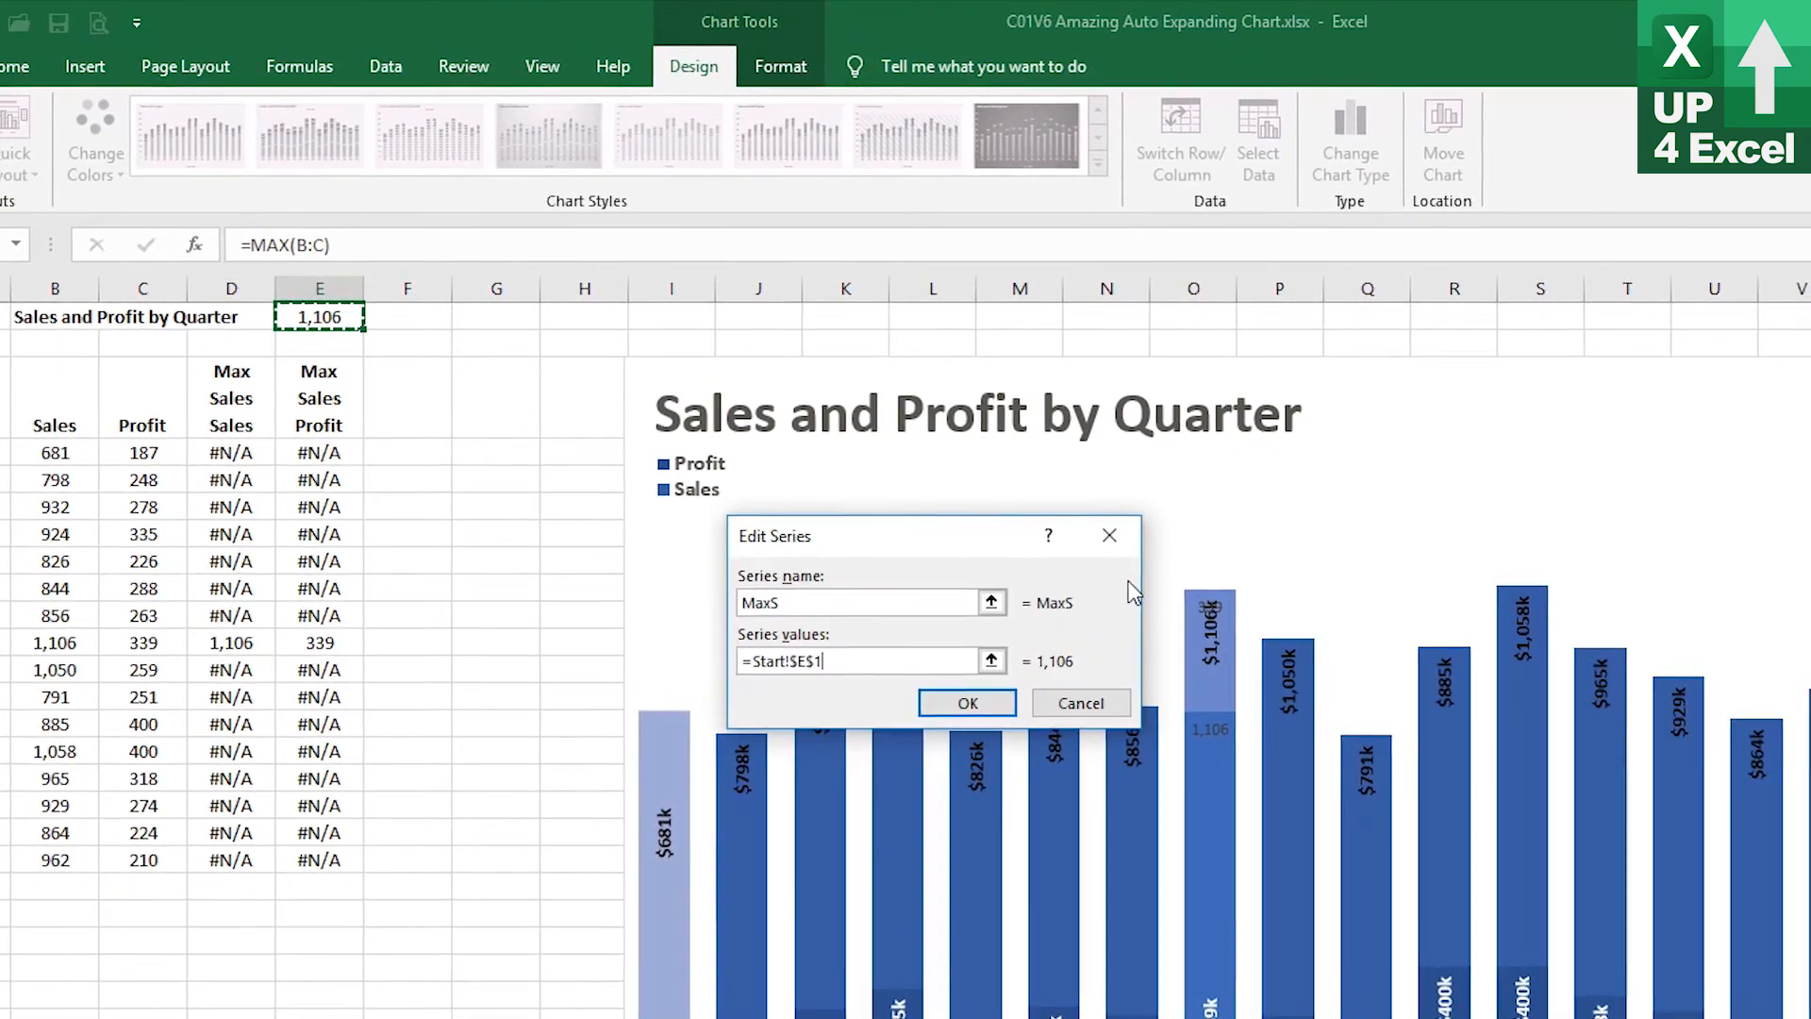
{"action": "left_click", "coordinate": [947, 705]}
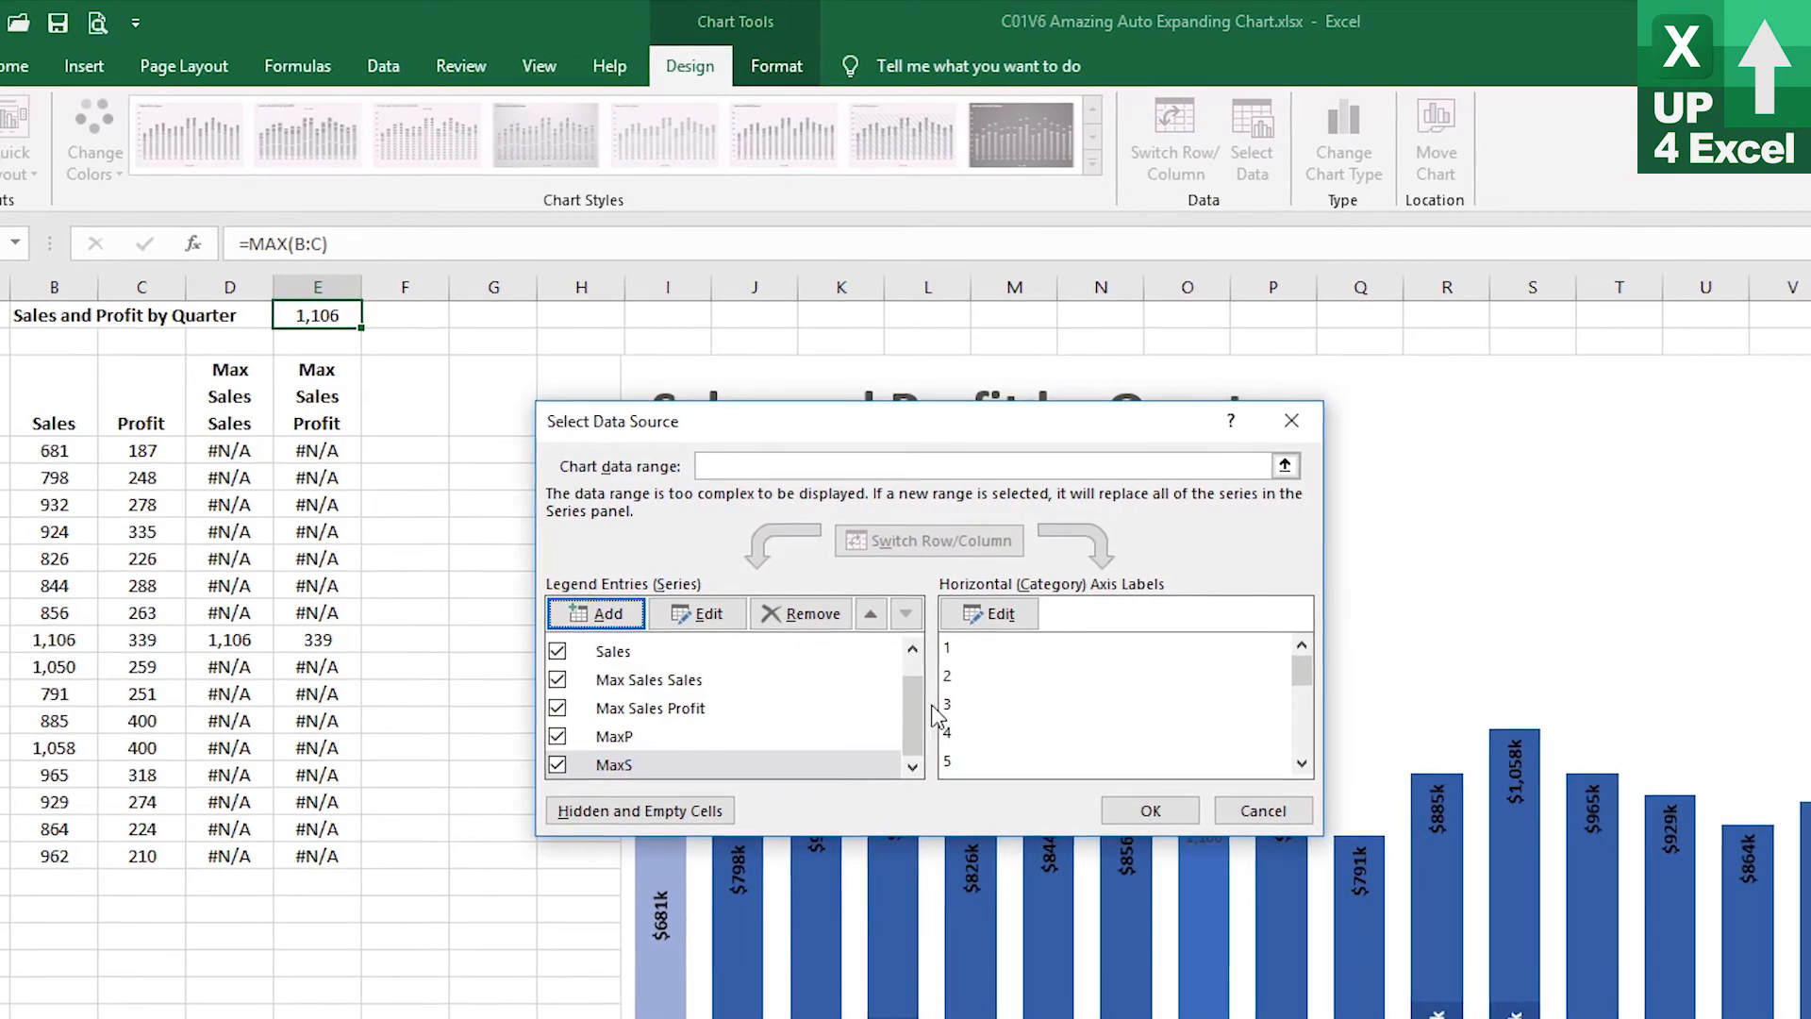
{"action": "left_click", "coordinate": [660, 740]}
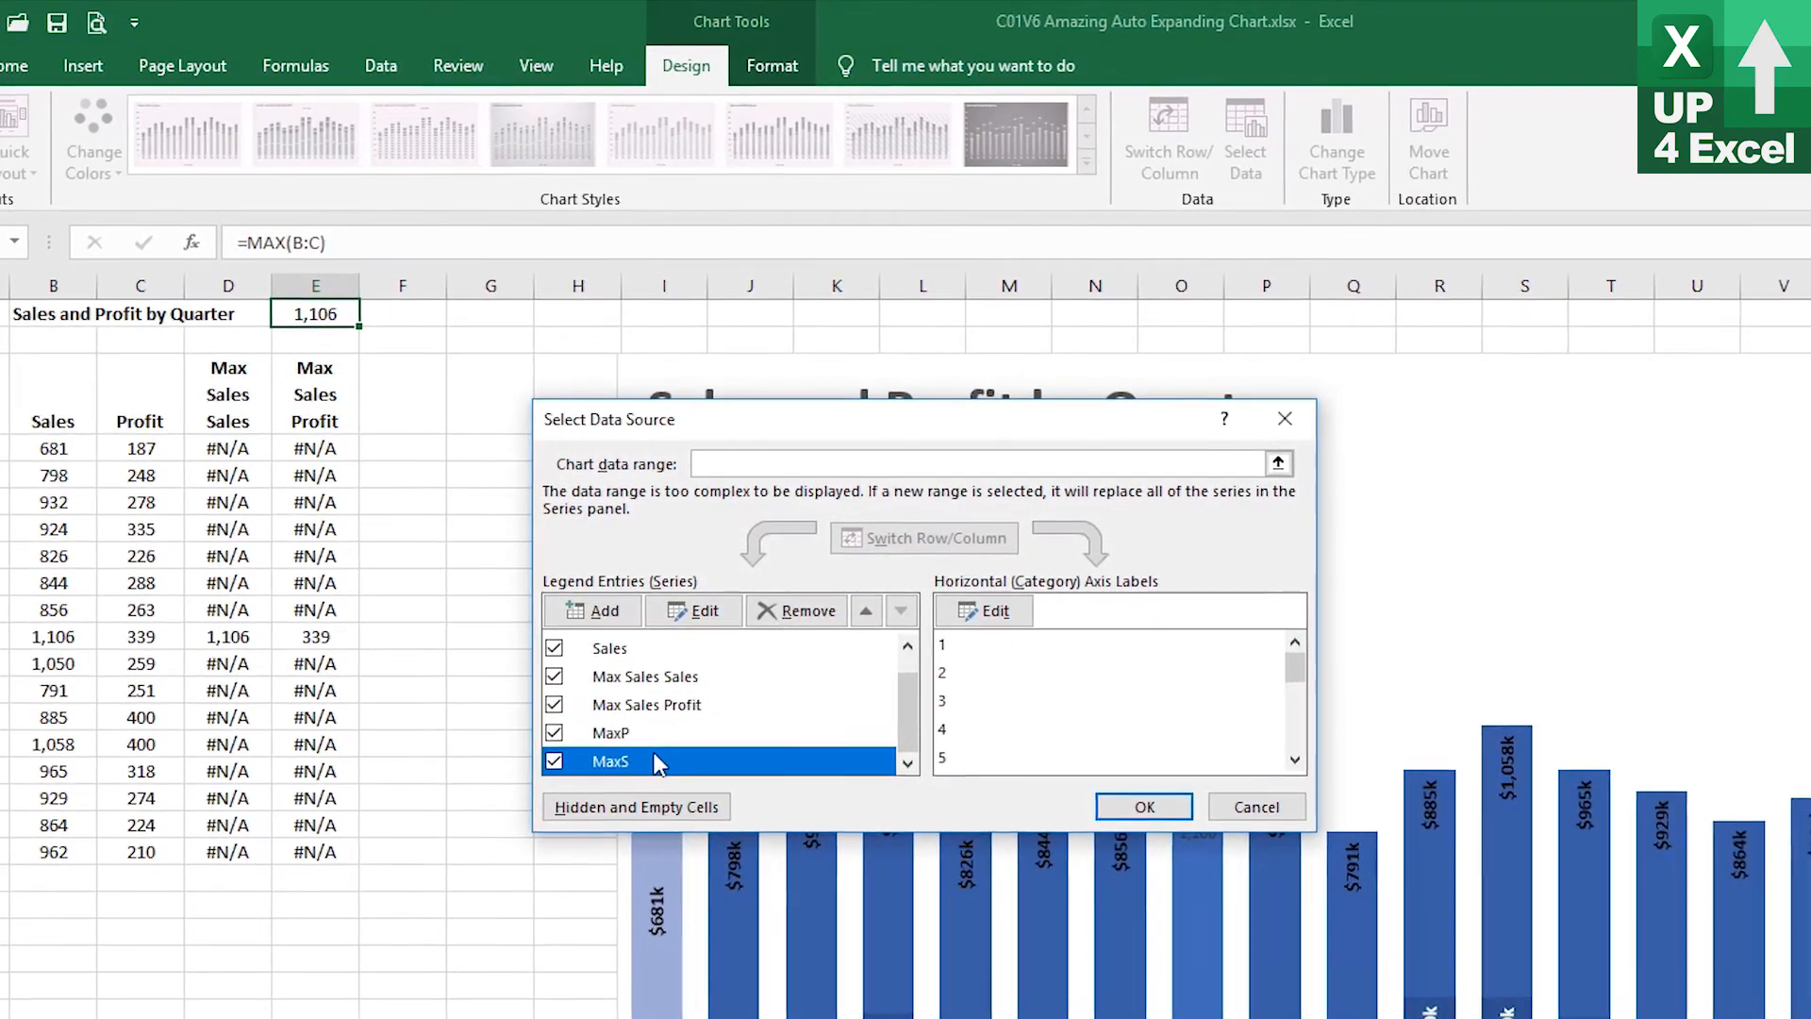
{"action": "left_click", "coordinate": [660, 761]}
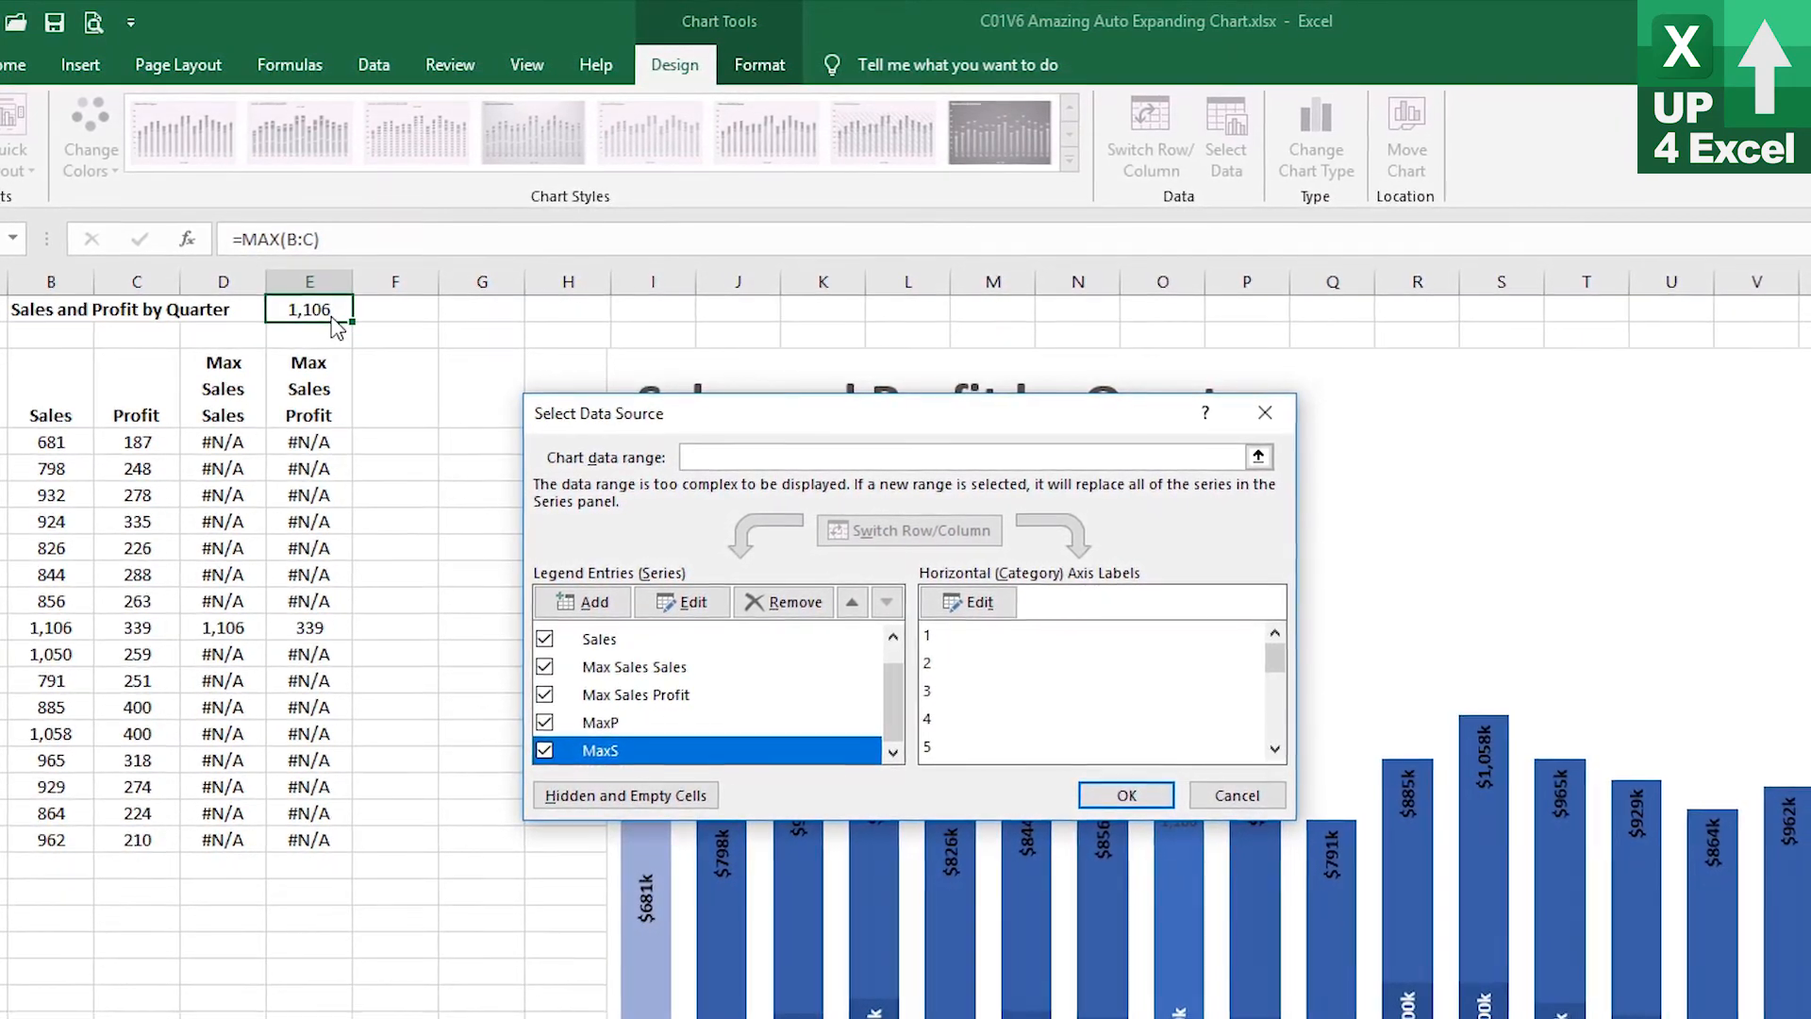
{"action": "left_click", "coordinate": [1121, 791]}
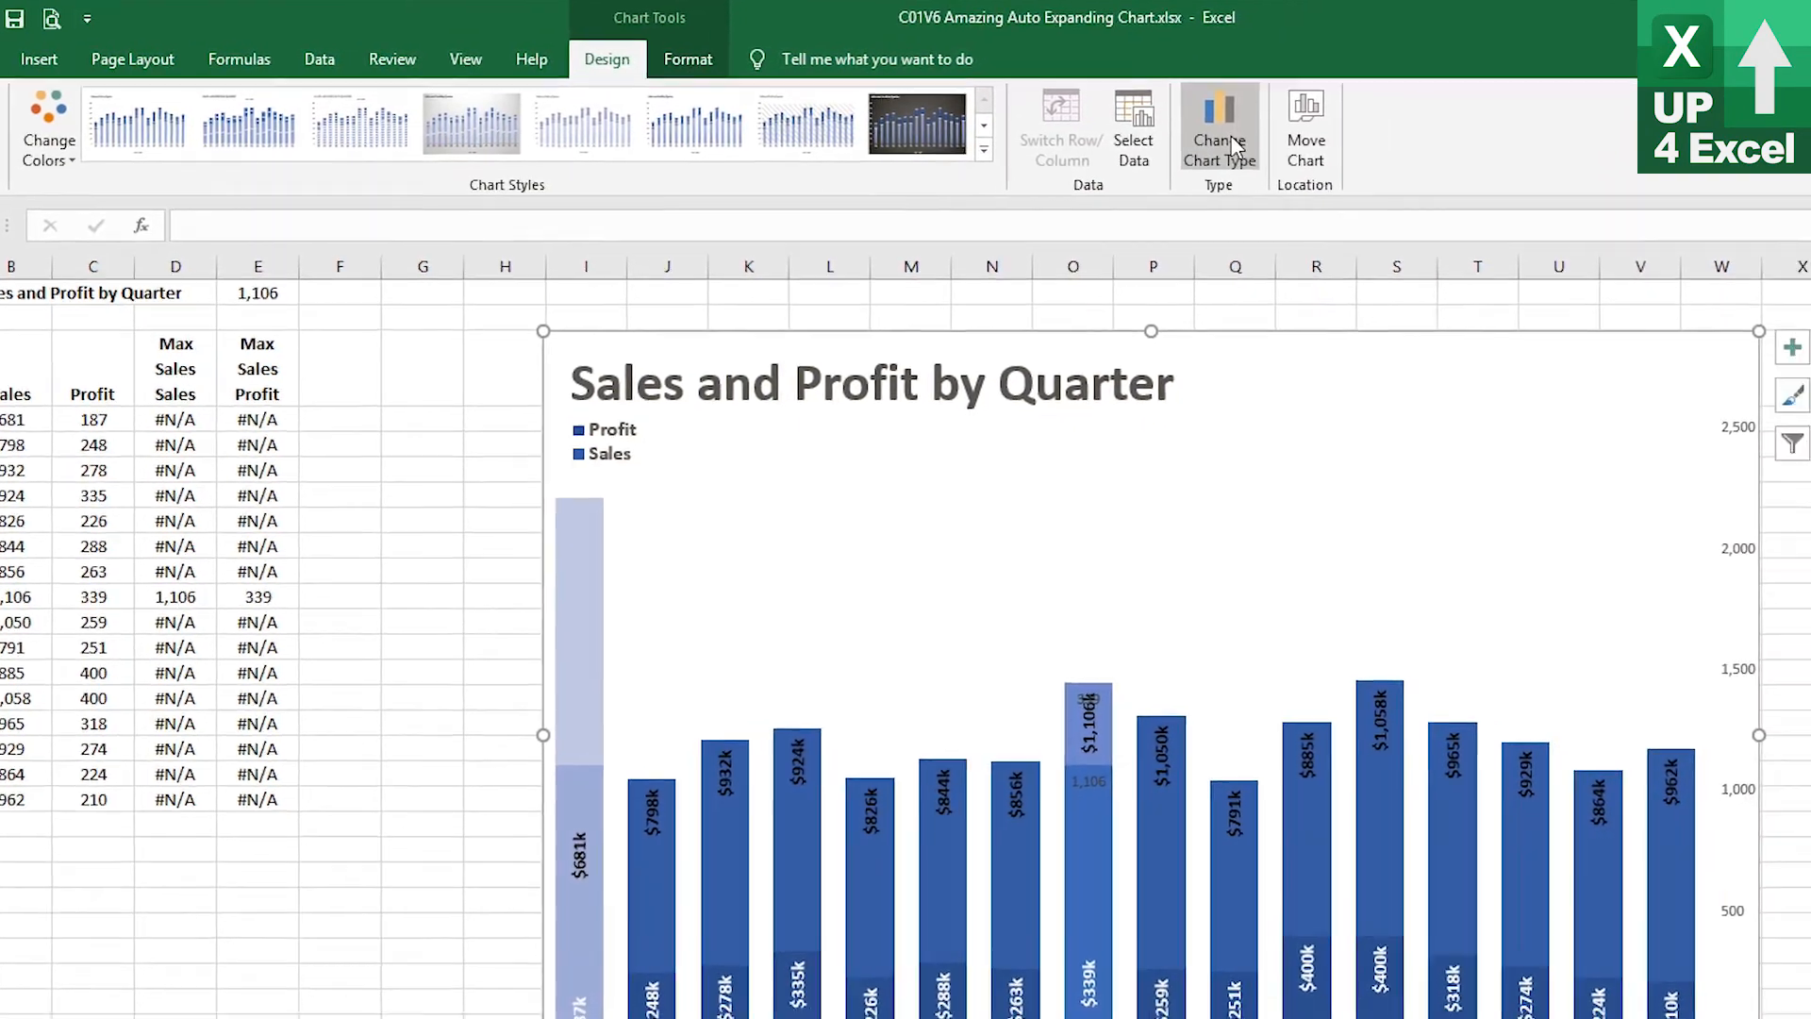
Change the MaxP and MaxS series to Line charts, taking MaxP off the secondary axis
{"action": "left_click", "coordinate": [1273, 149]}
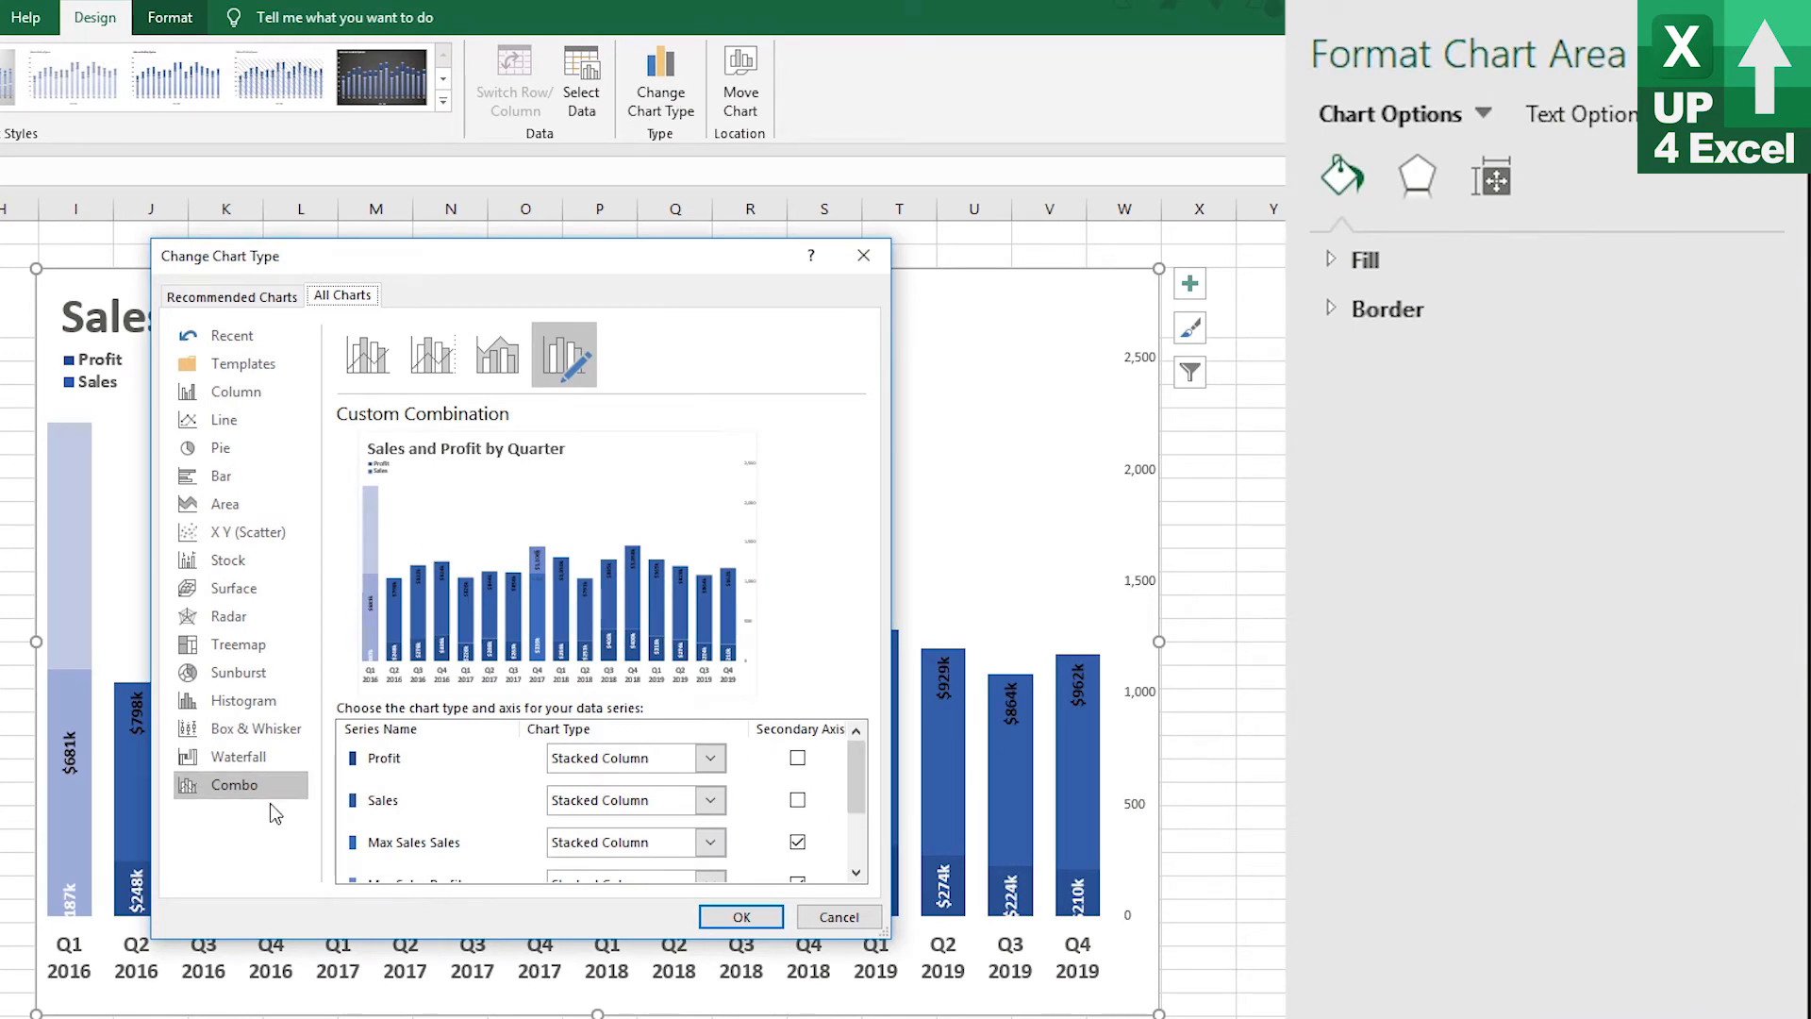
{"action": "left_click_drag", "start_coordinate": [853, 772], "coordinate": [869, 848]}
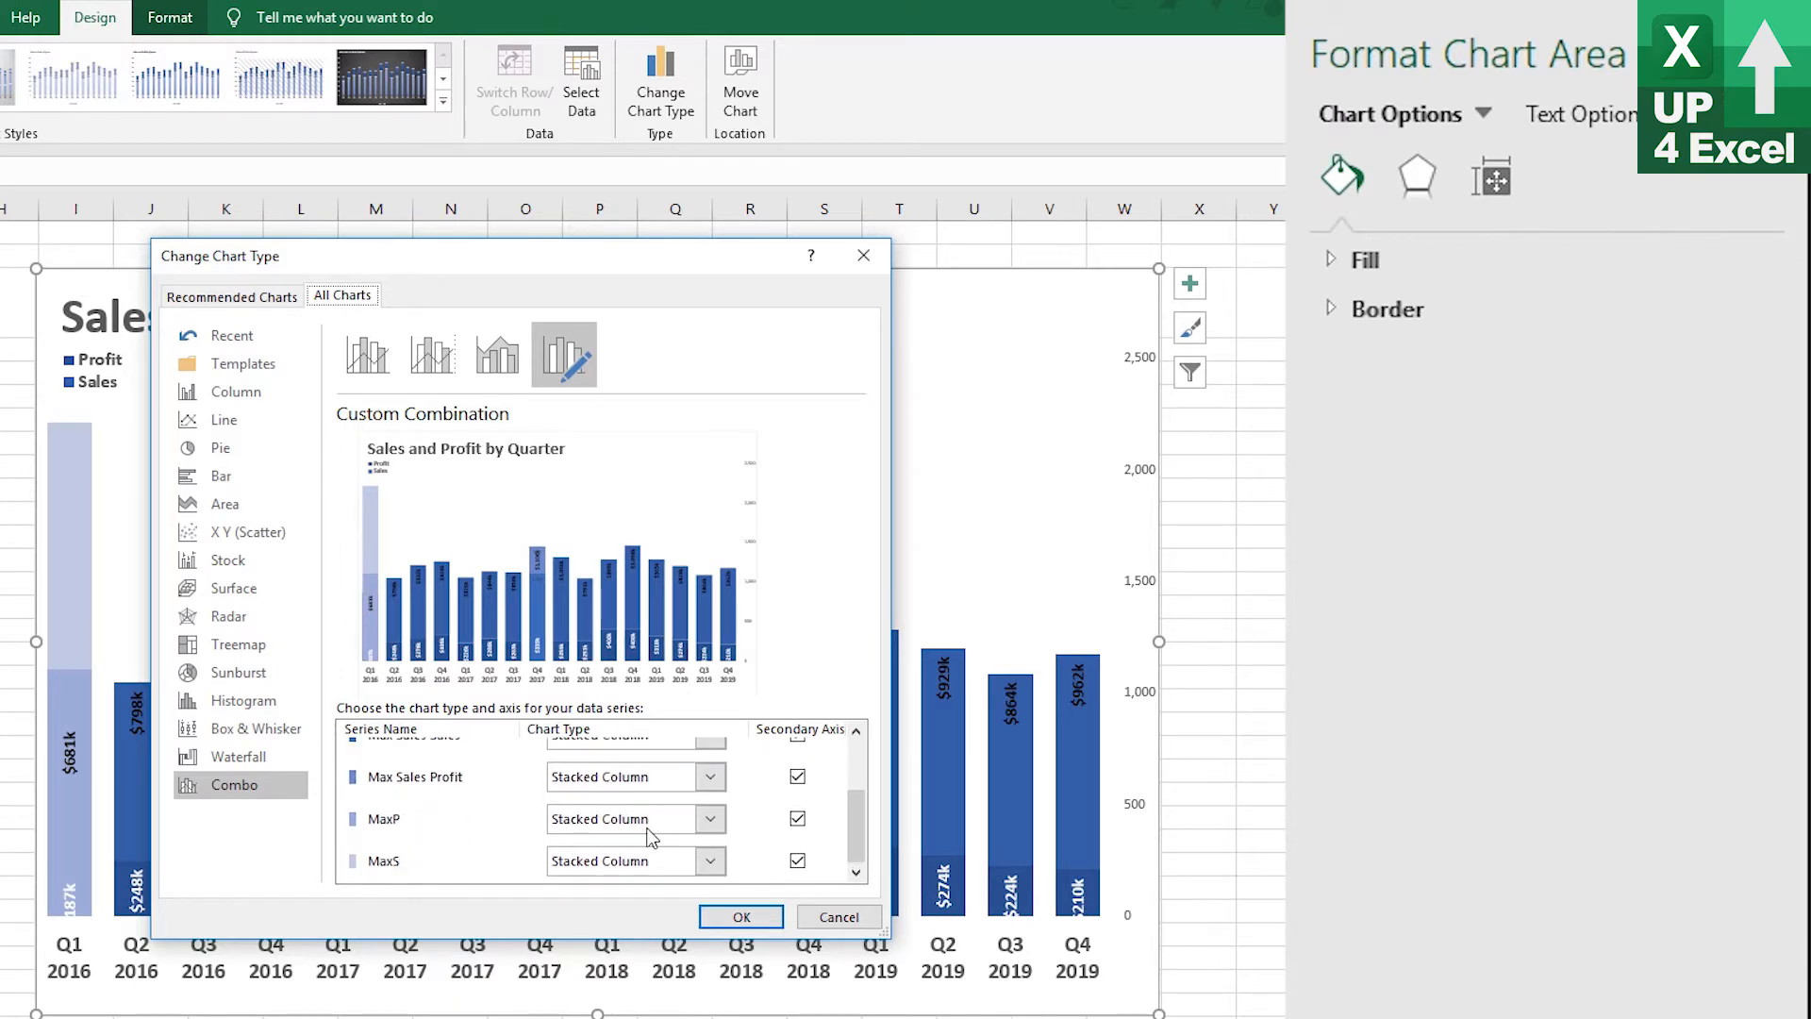
{"action": "left_click", "coordinate": [797, 818]}
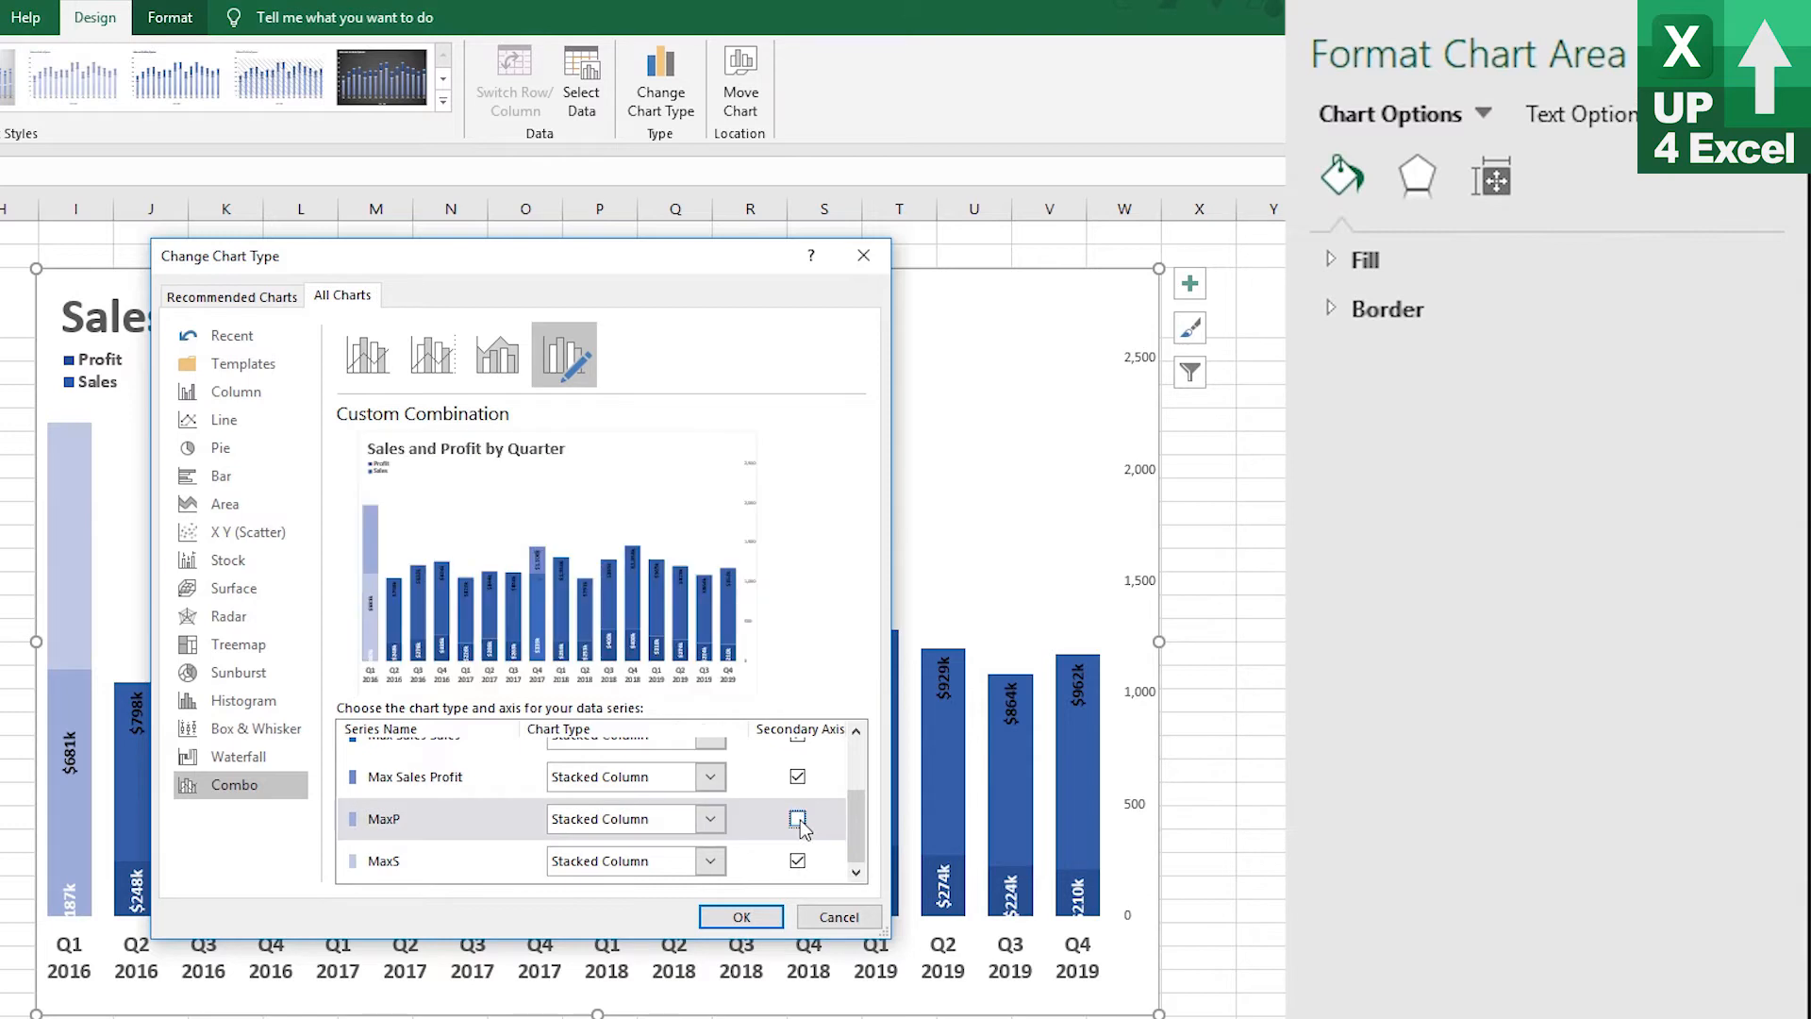
{"action": "left_click", "coordinate": [717, 824]}
{"action": "left_click", "coordinate": [717, 824]}
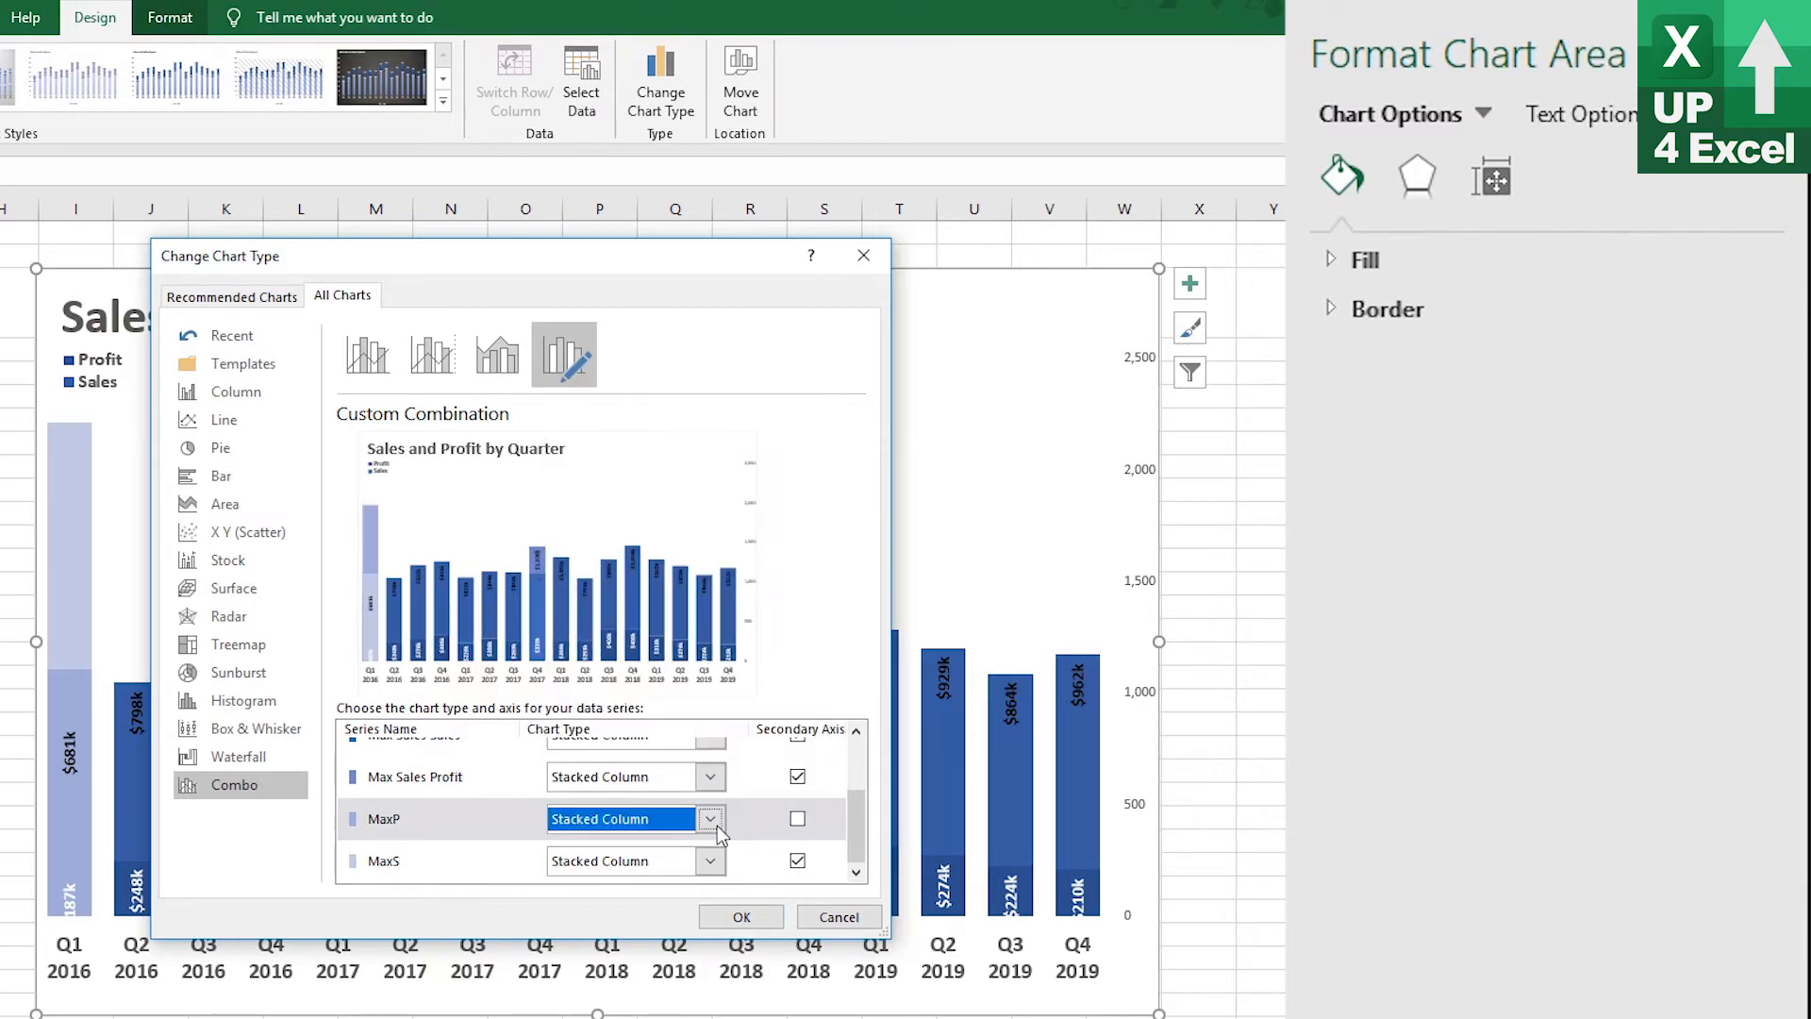
{"action": "left_click", "coordinate": [717, 825]}
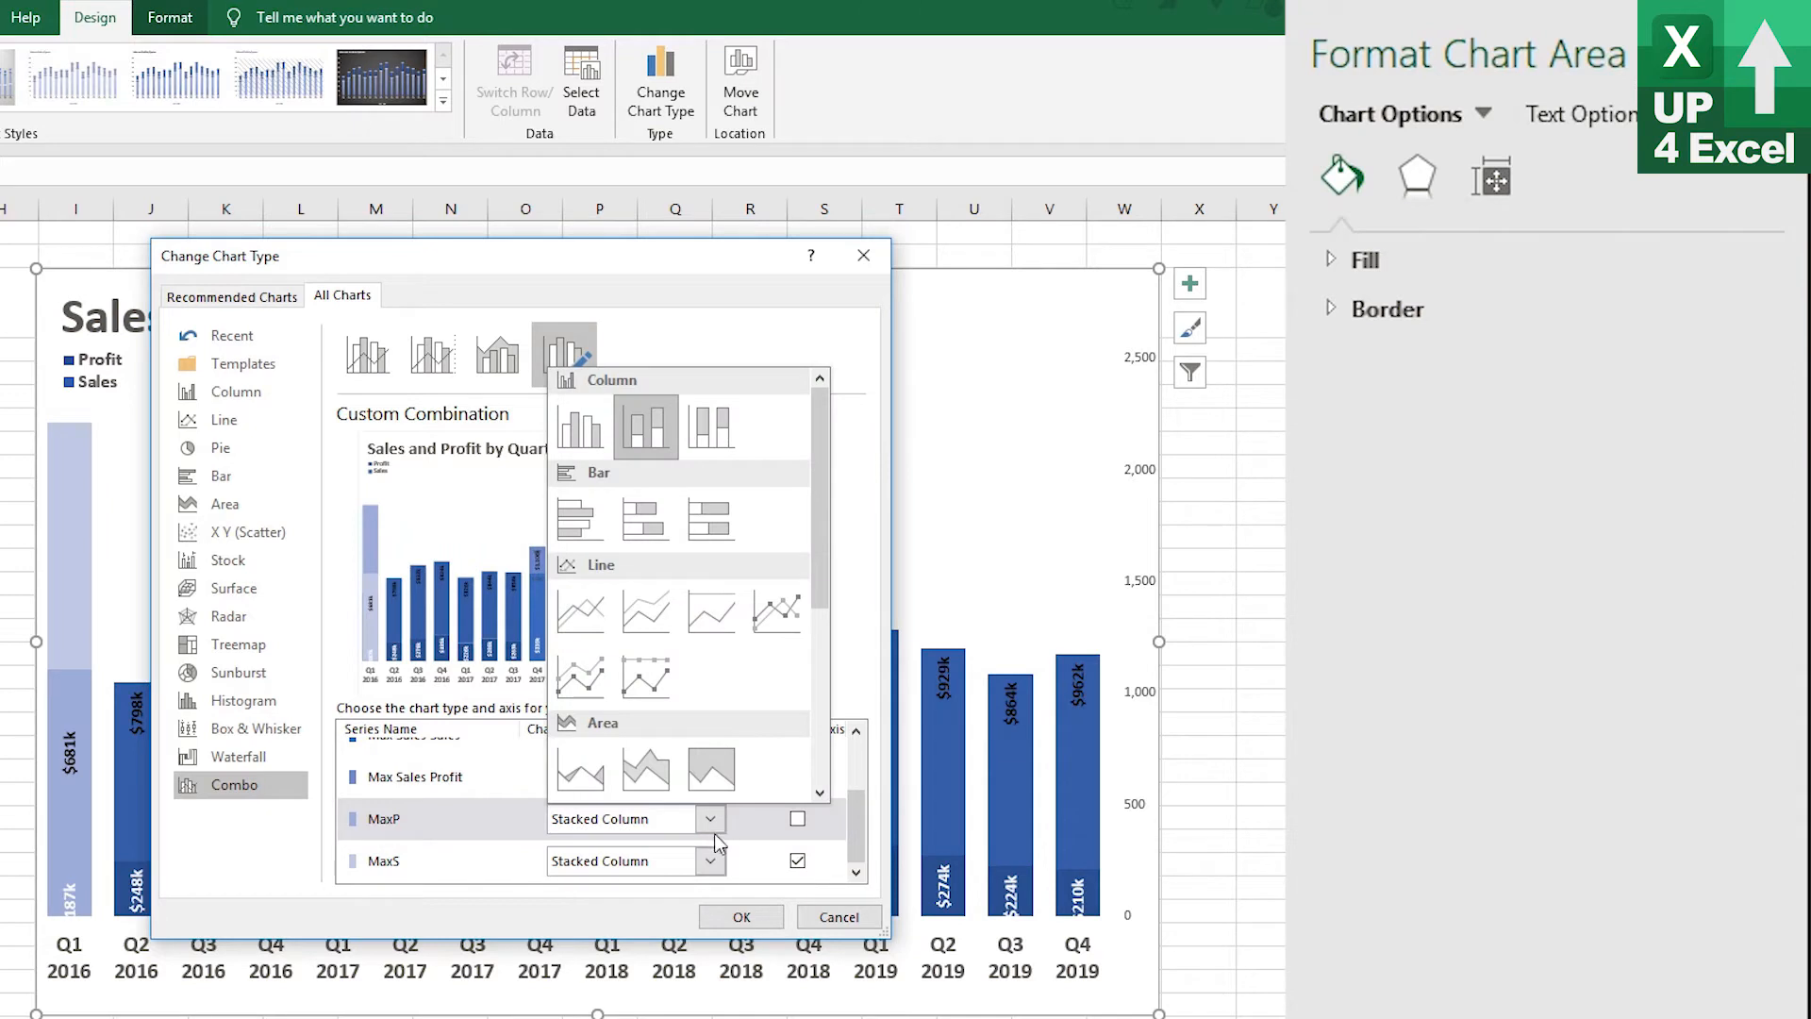
{"action": "left_click", "coordinate": [581, 632]}
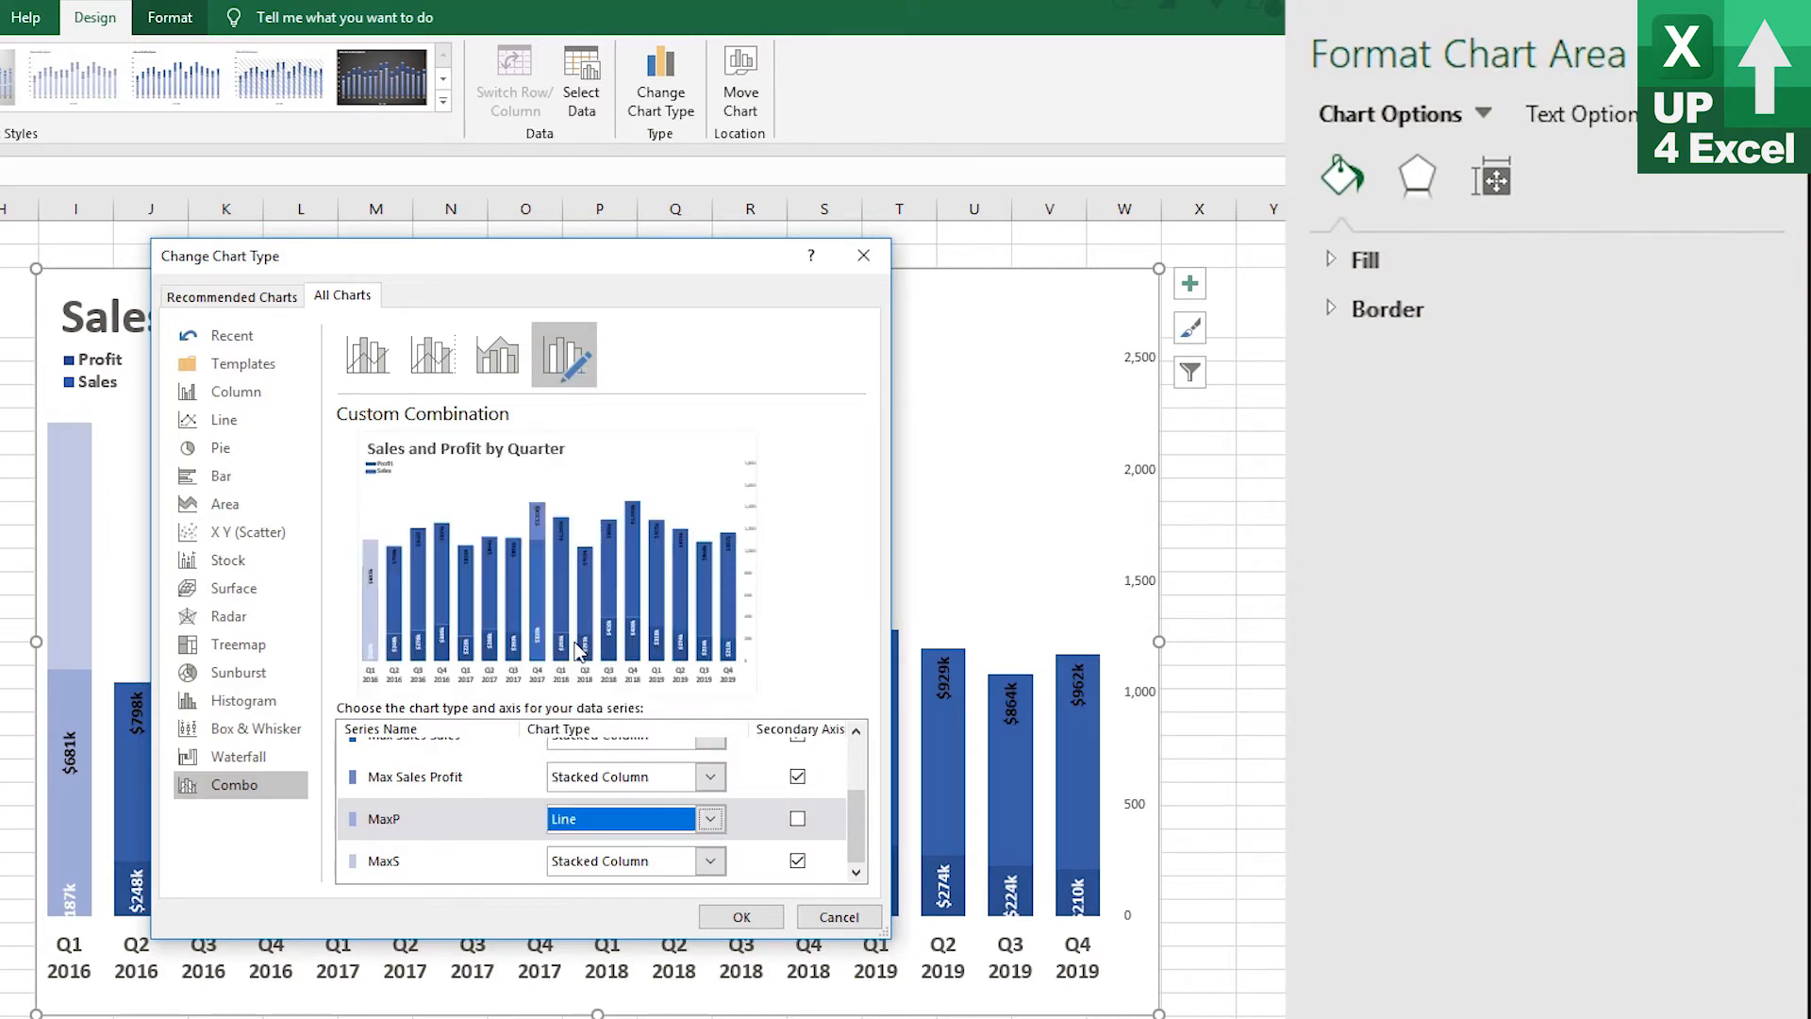
{"action": "left_click", "coordinate": [709, 864]}
{"action": "left_click", "coordinate": [581, 636]}
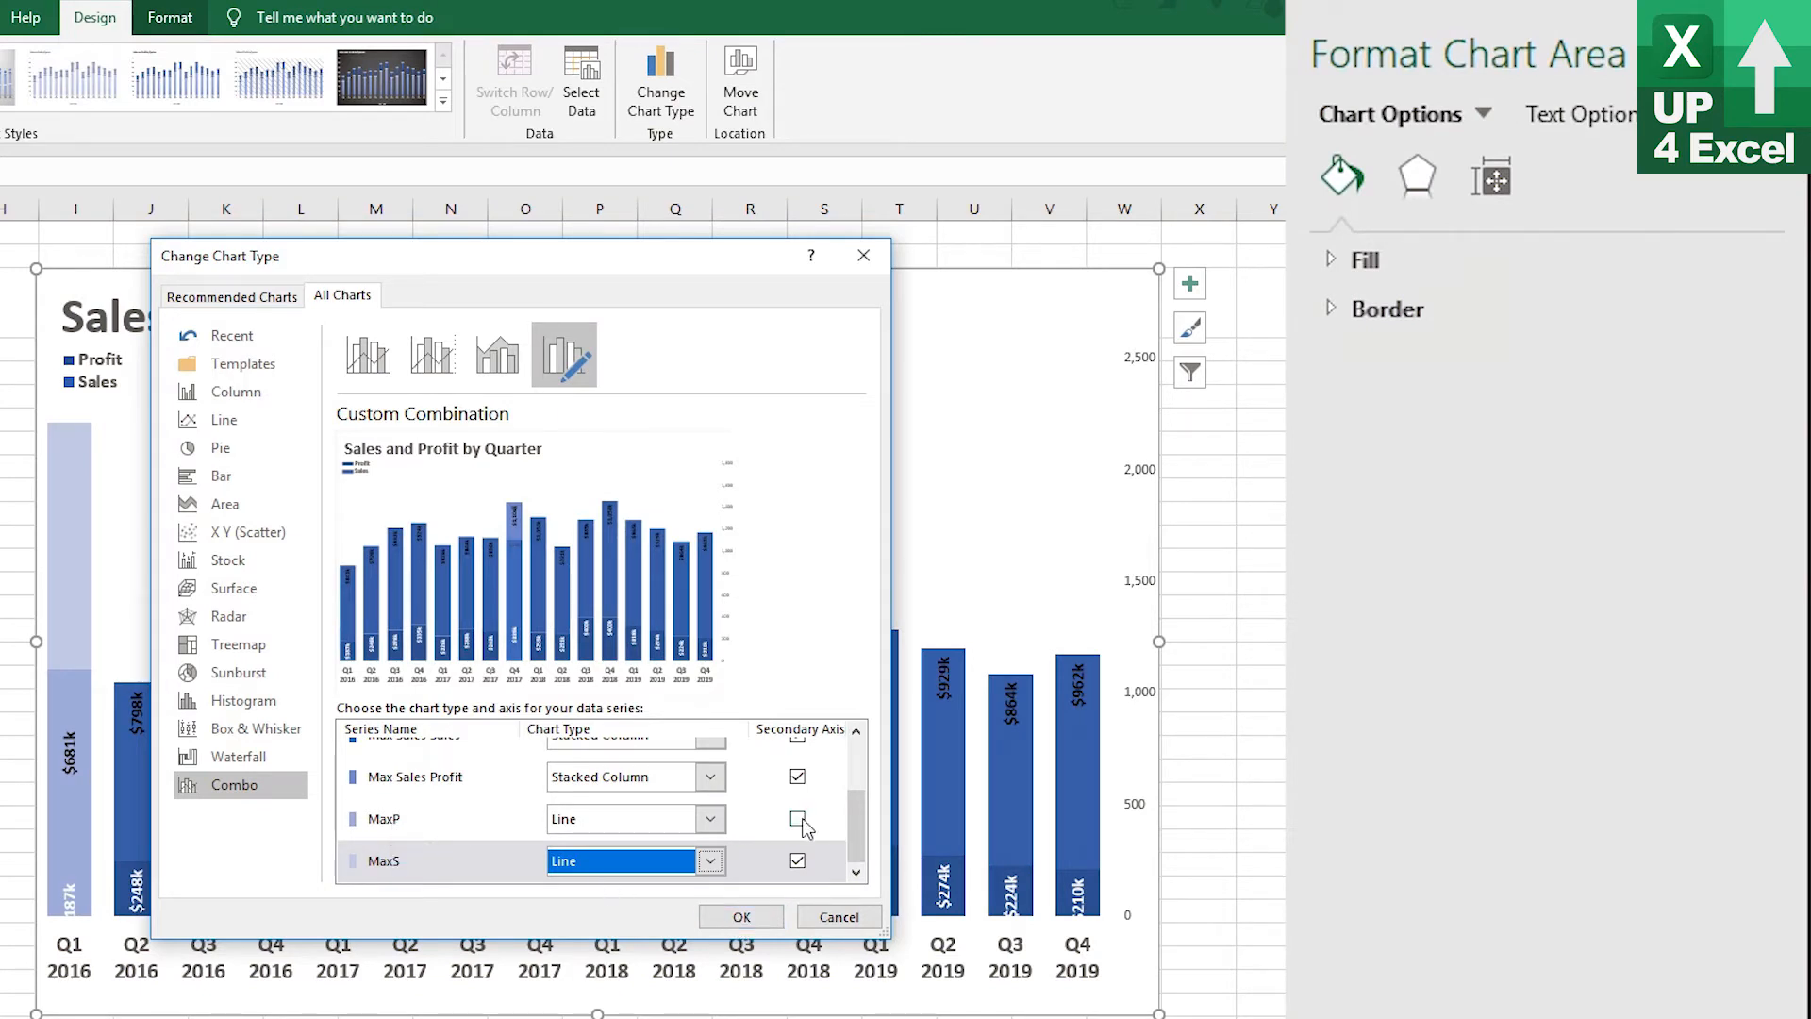
{"action": "left_click", "coordinate": [745, 916]}
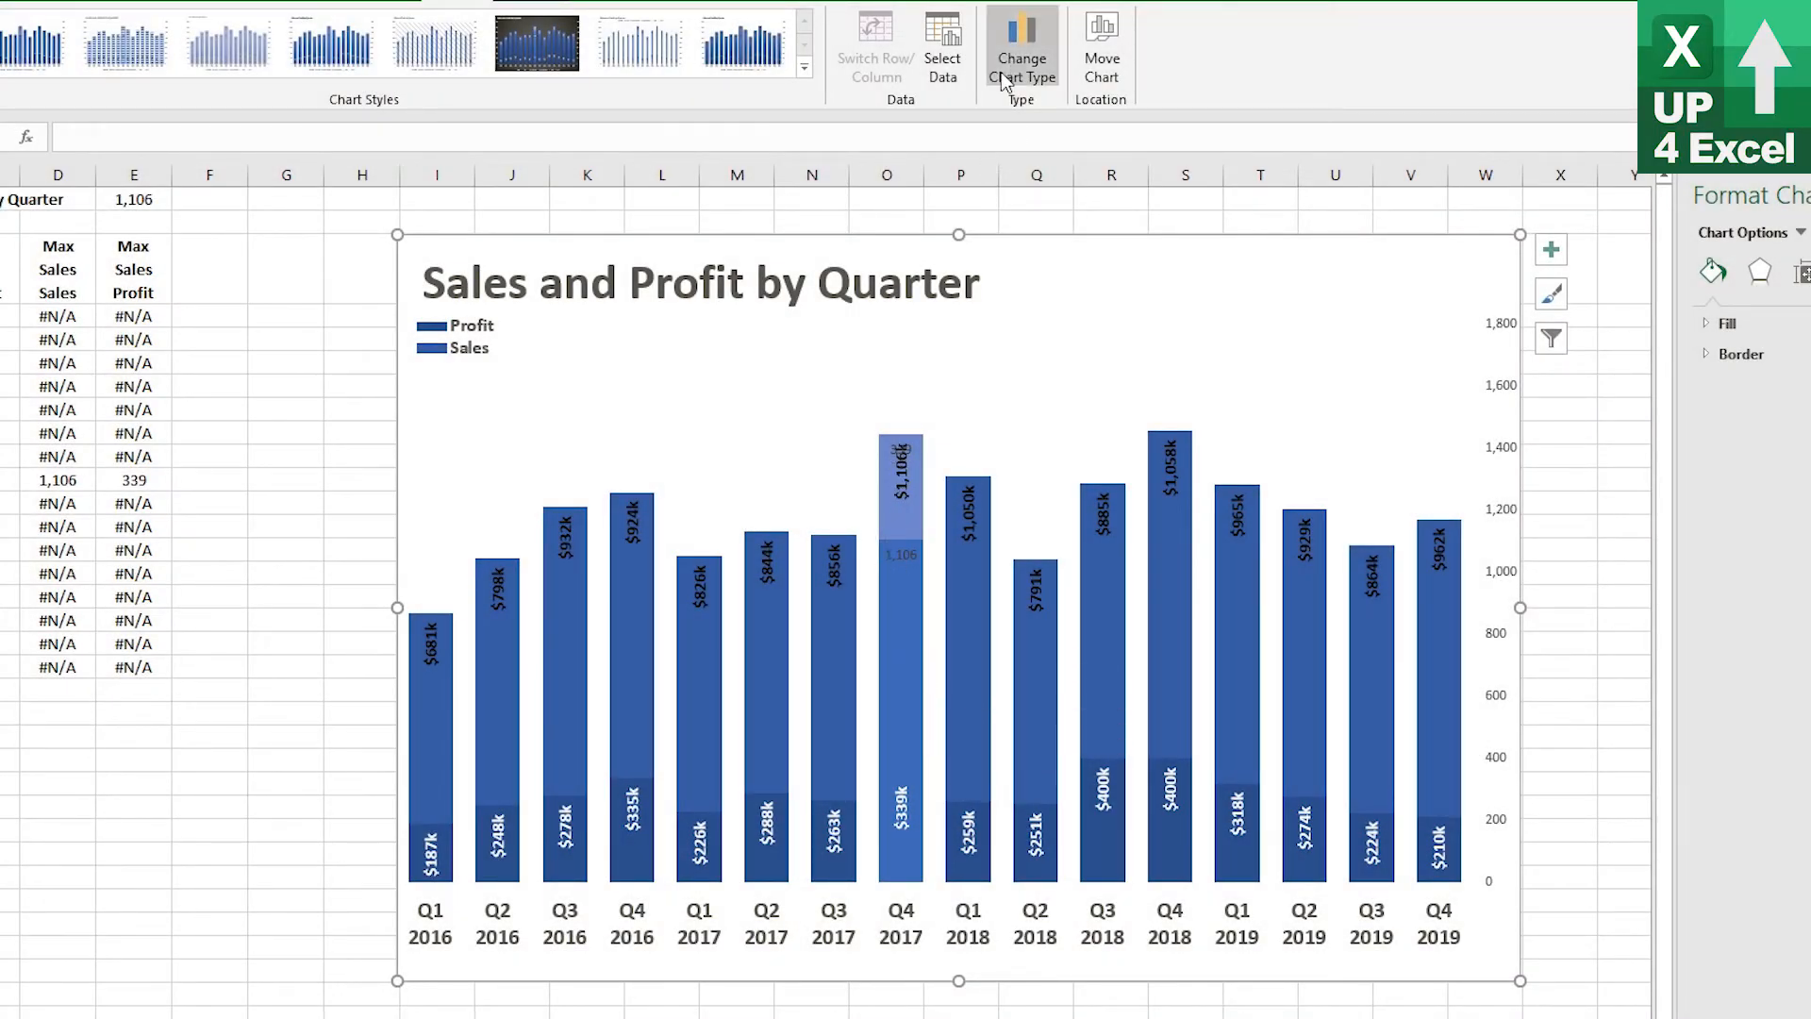
Move the Max Sales Profit series above Max Sales Sales in the chart's series order
{"action": "left_click", "coordinate": [945, 71]}
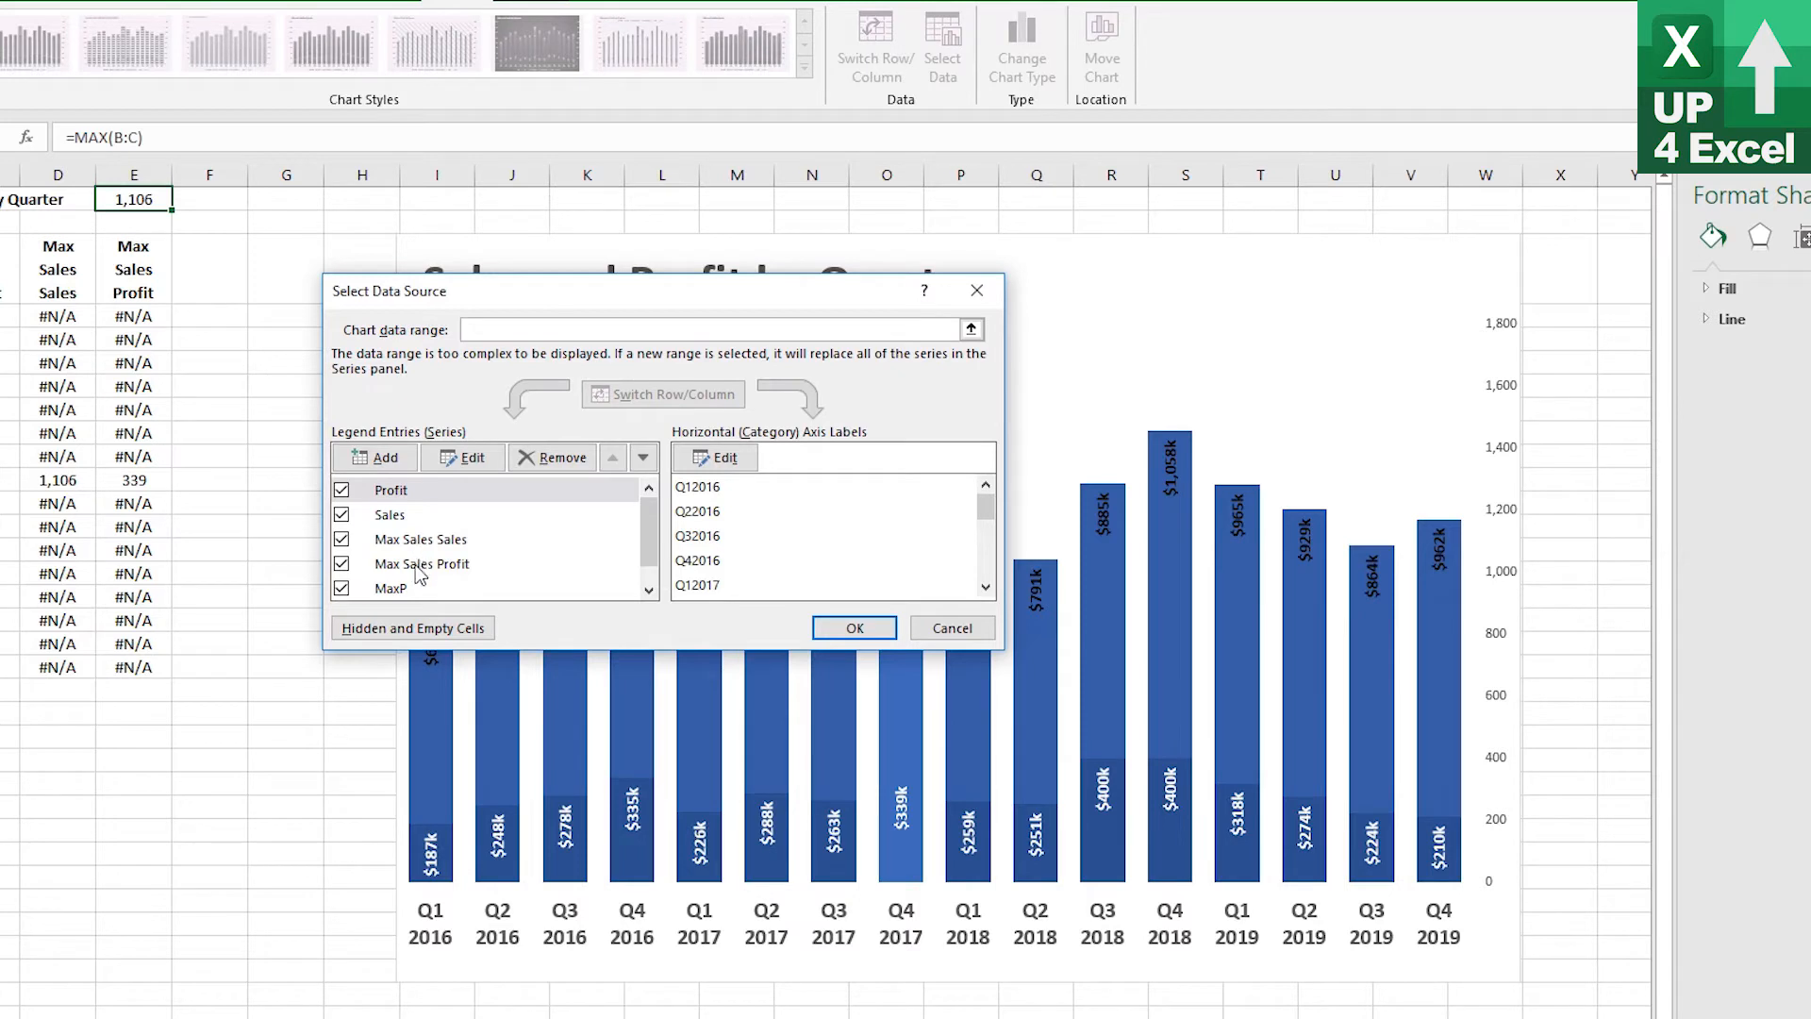
{"action": "left_click", "coordinate": [422, 563]}
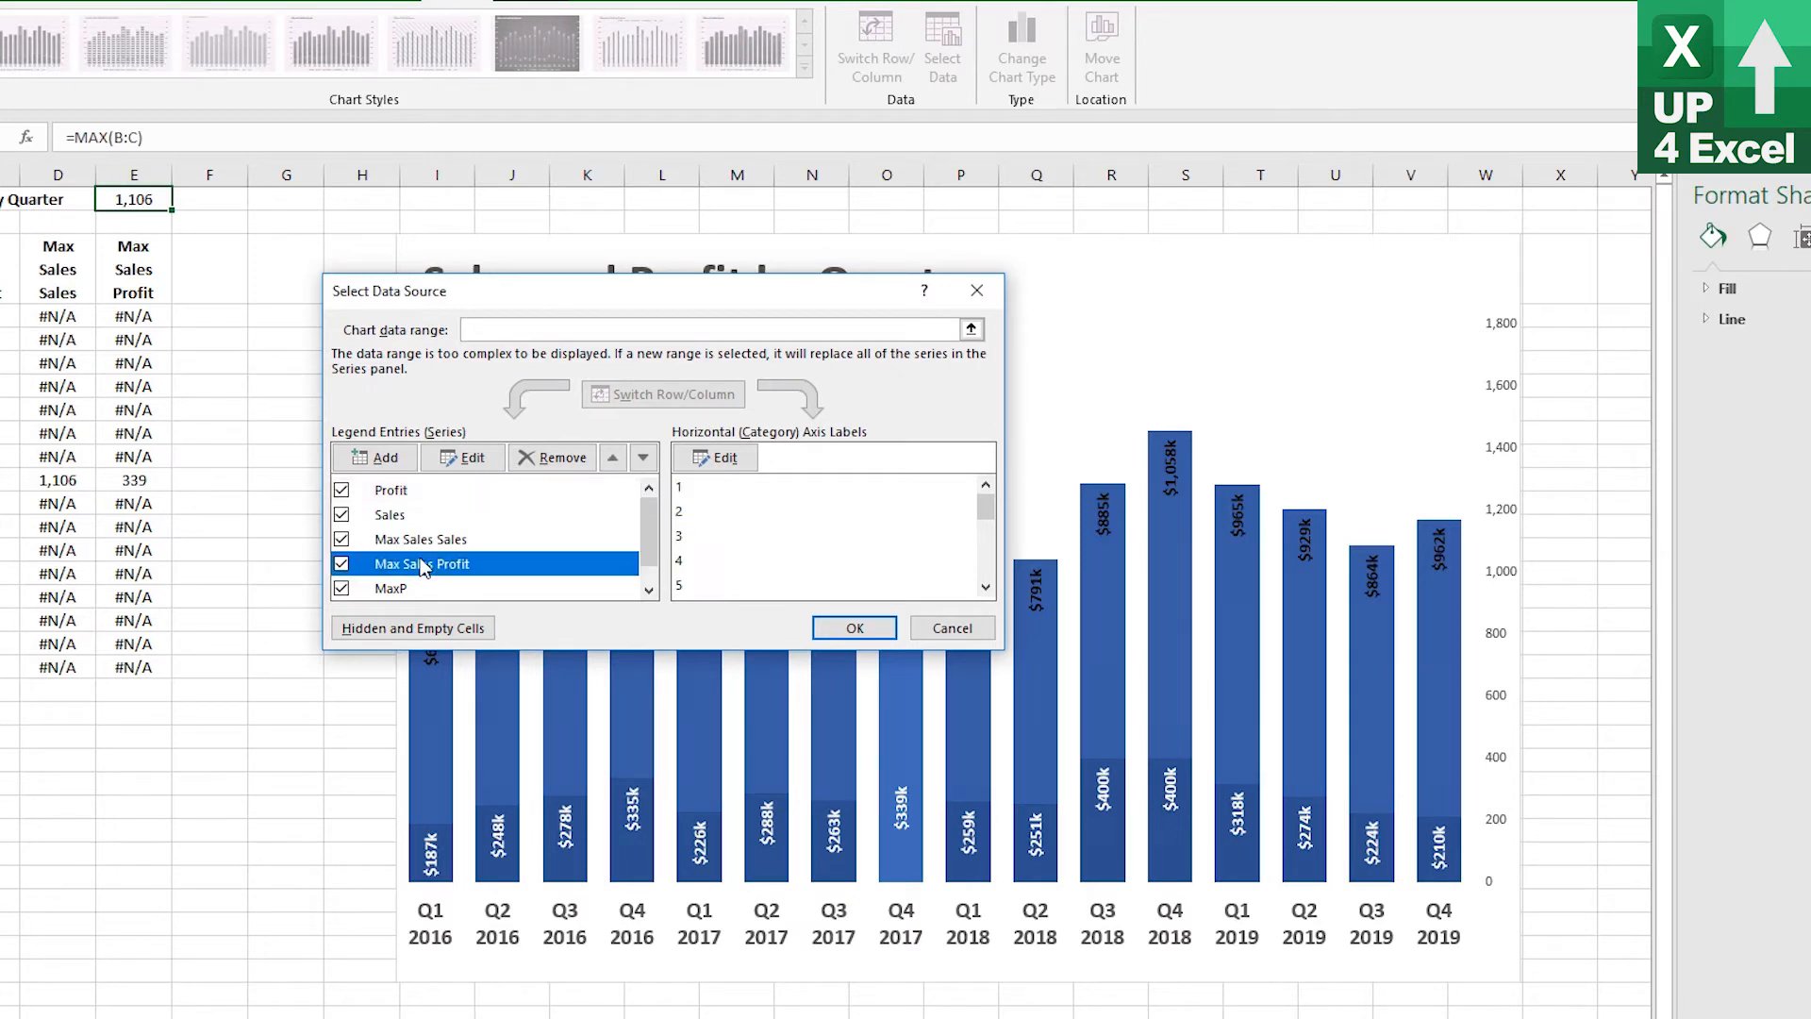
{"action": "left_click", "coordinate": [614, 458]}
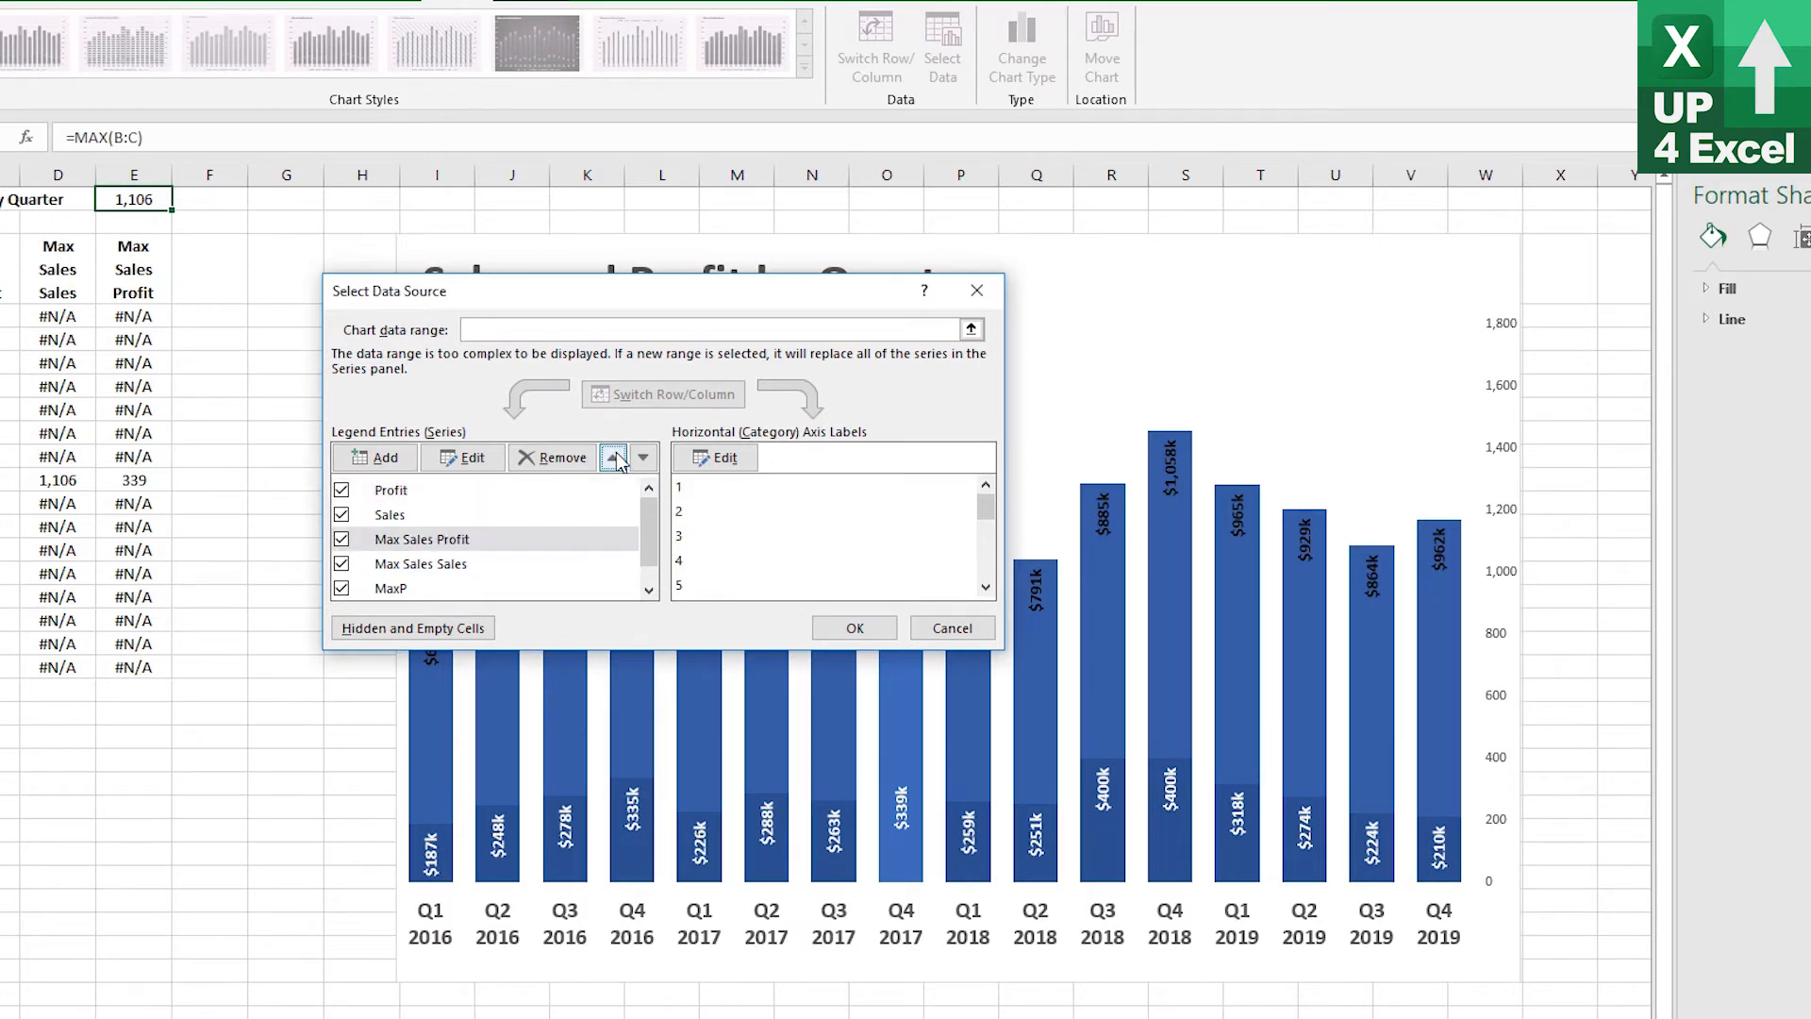
{"action": "left_click_drag", "start_coordinate": [841, 296], "coordinate": [573, 353]}
{"action": "left_click", "coordinate": [585, 684]}
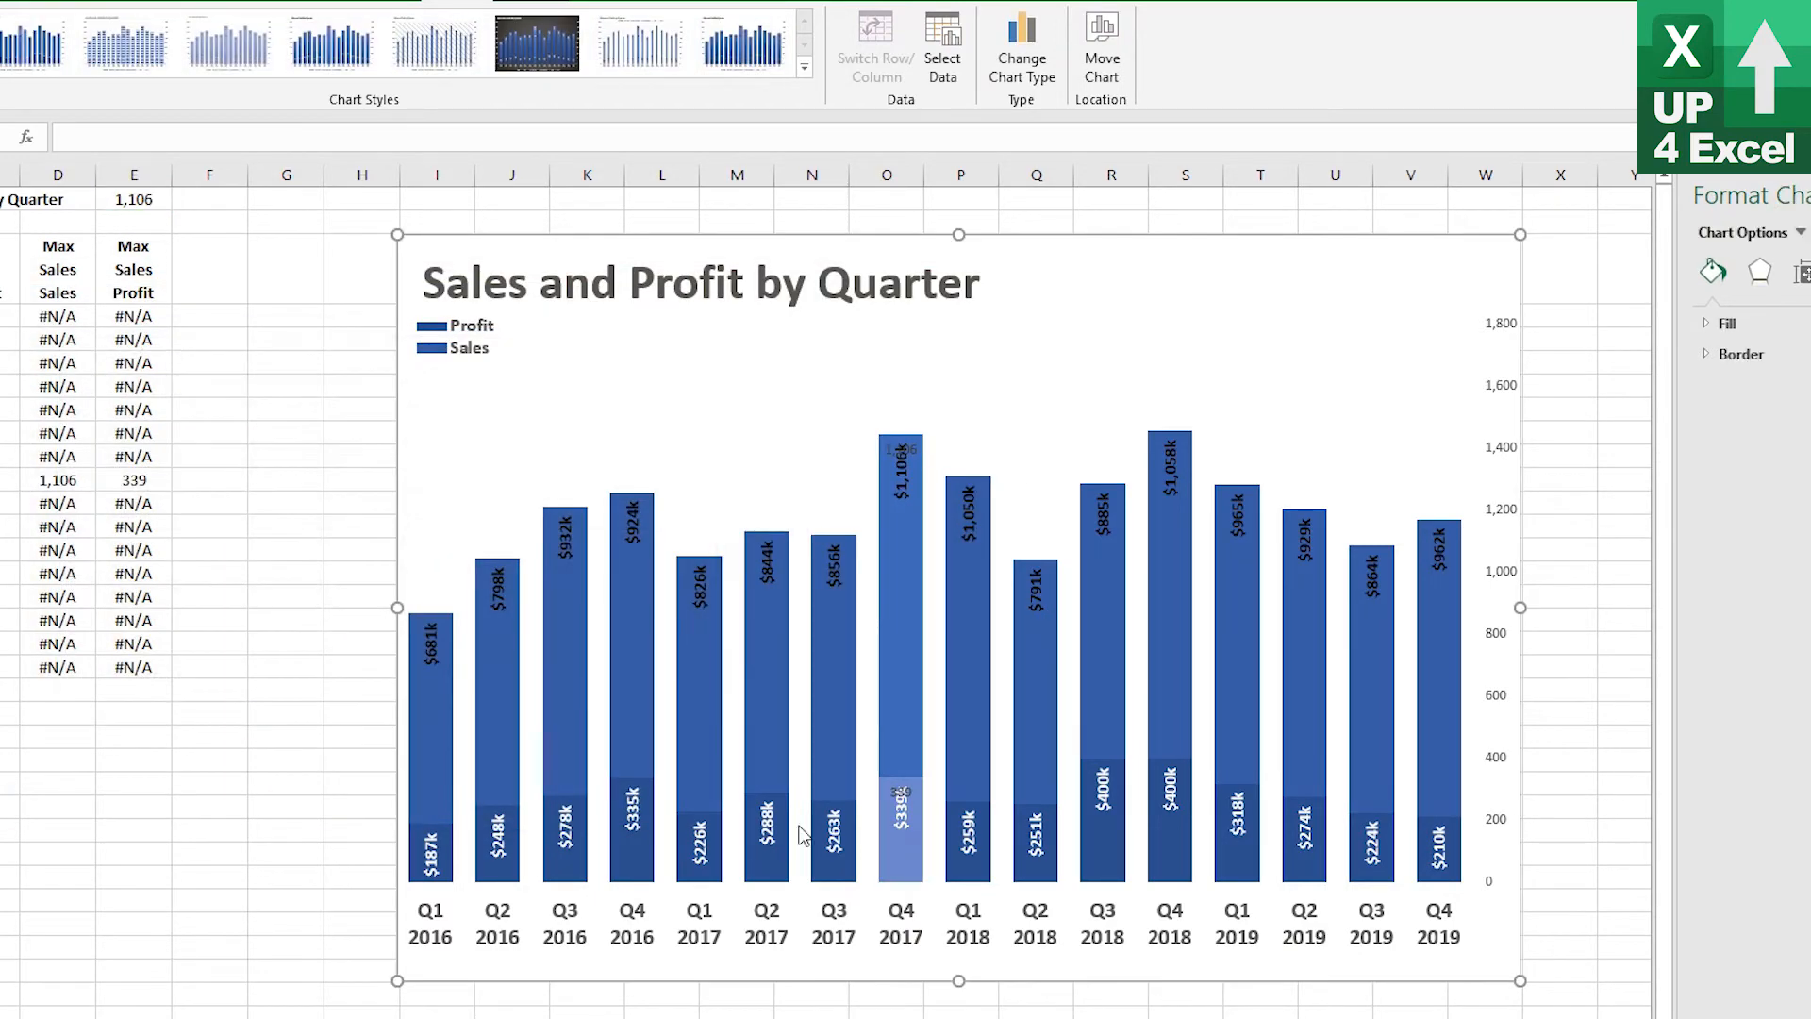
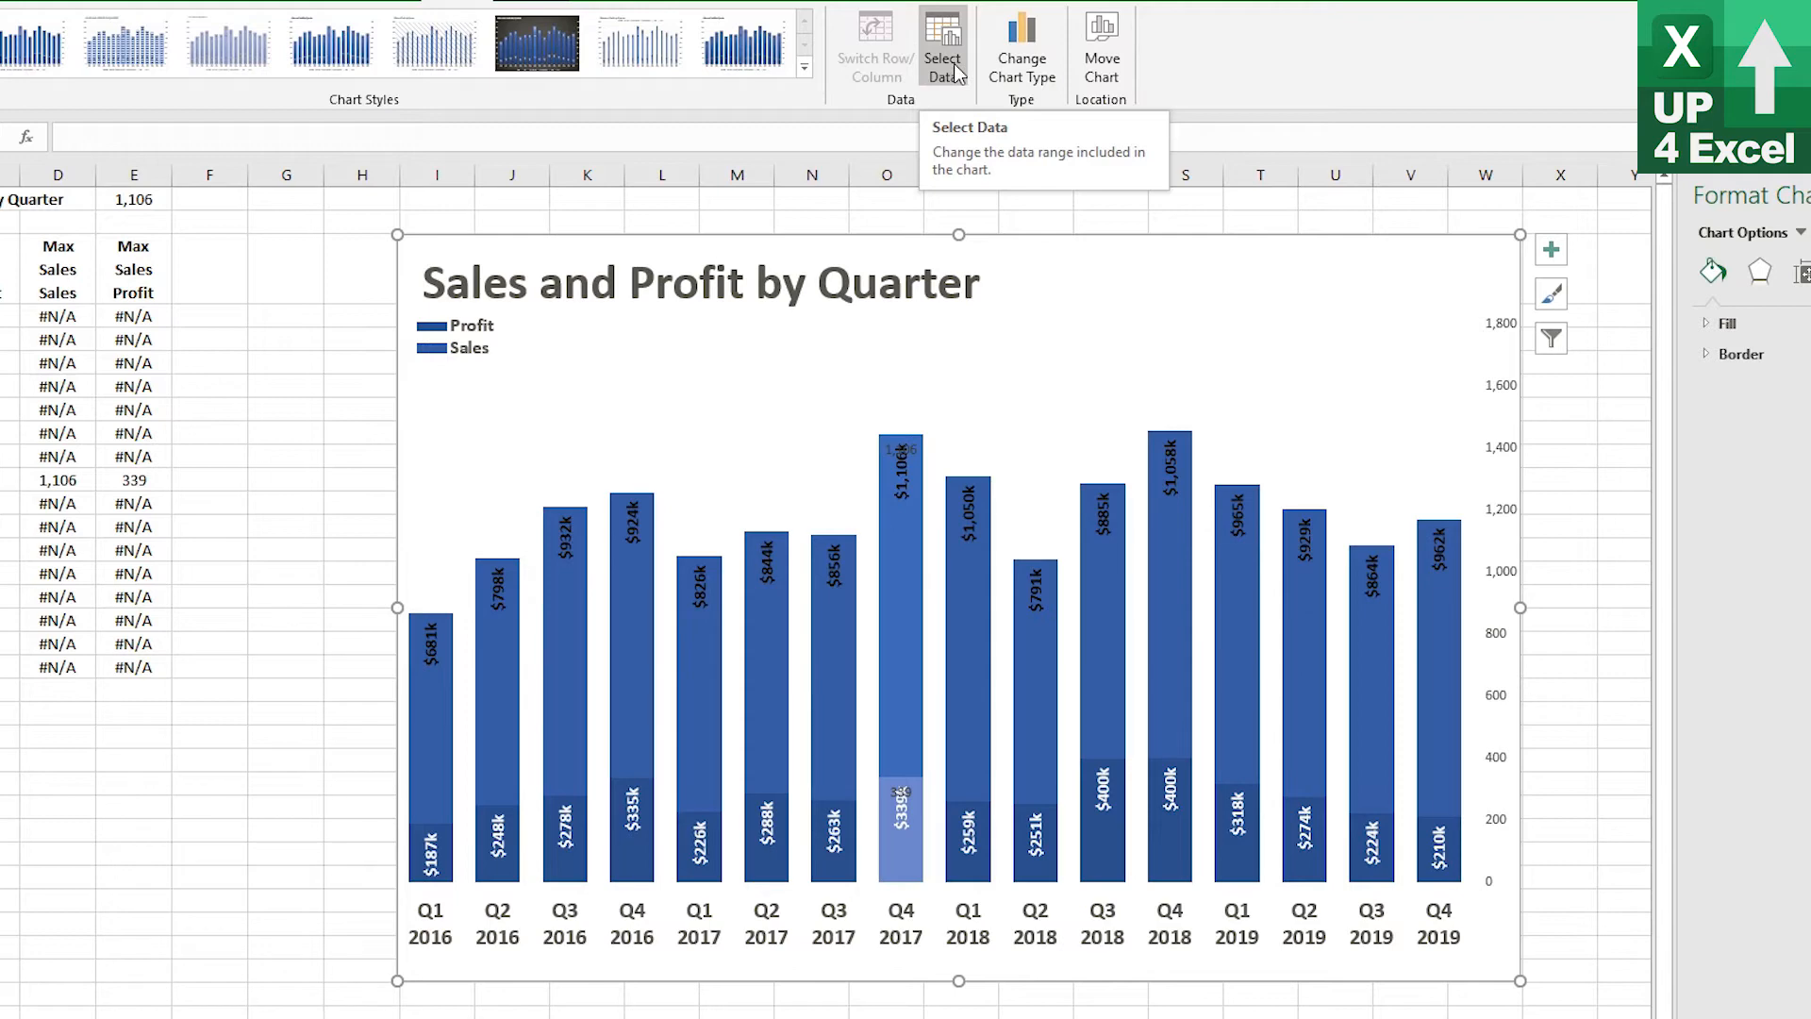
Move the Max Sales Profit and Max Sales Sales series to the top of the chart's series order
{"action": "left_click", "coordinate": [944, 58]}
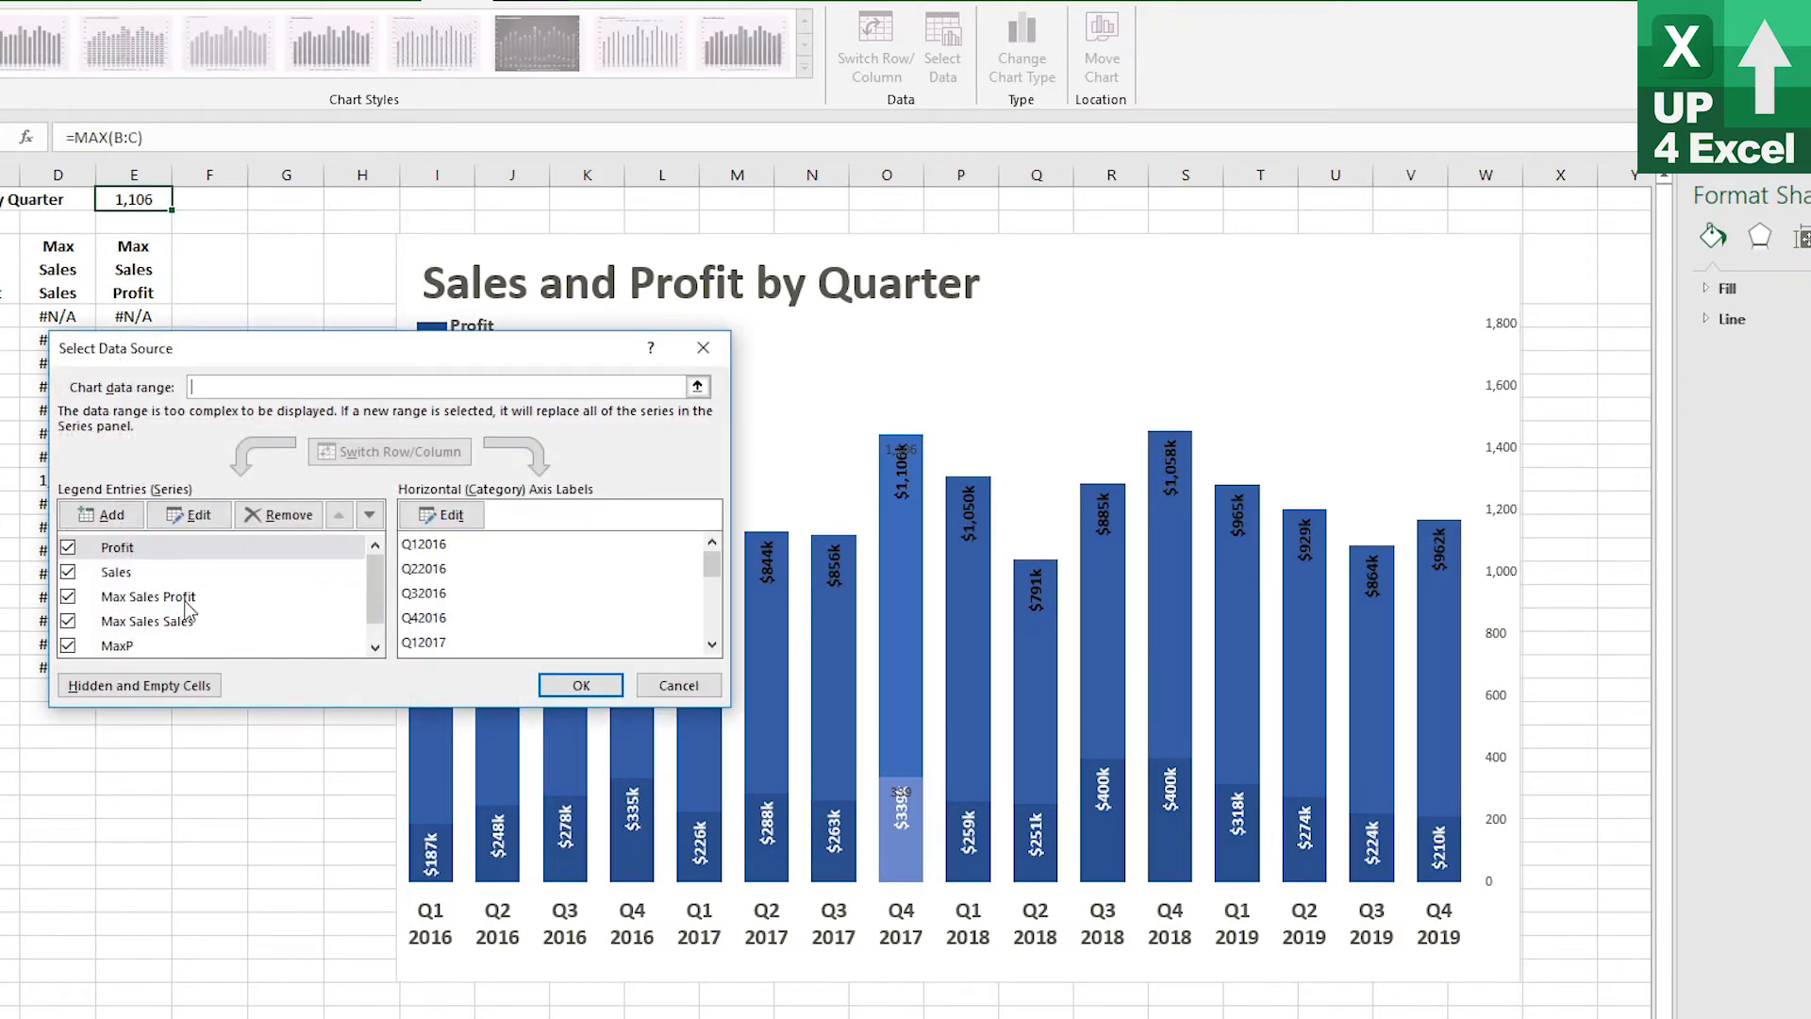
{"action": "left_click", "coordinate": [186, 601]}
{"action": "left_click", "coordinate": [340, 515]}
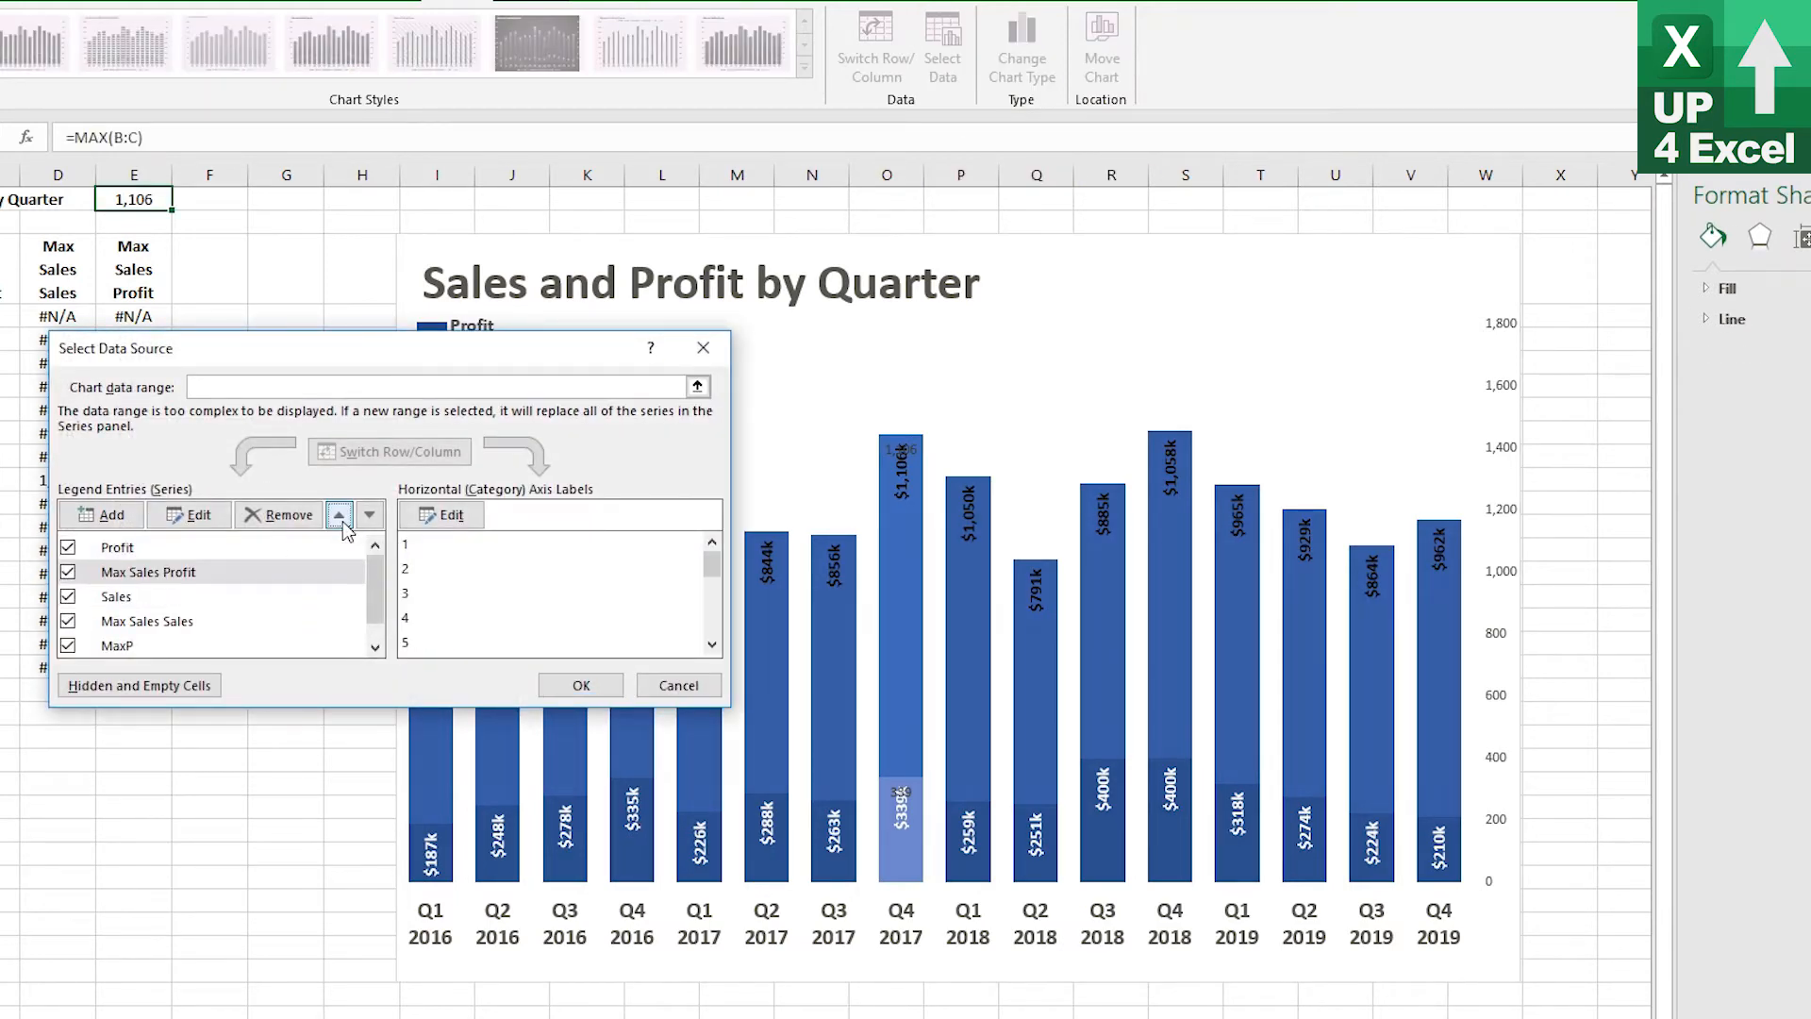
{"action": "left_click", "coordinate": [340, 516]}
{"action": "left_click", "coordinate": [185, 623]}
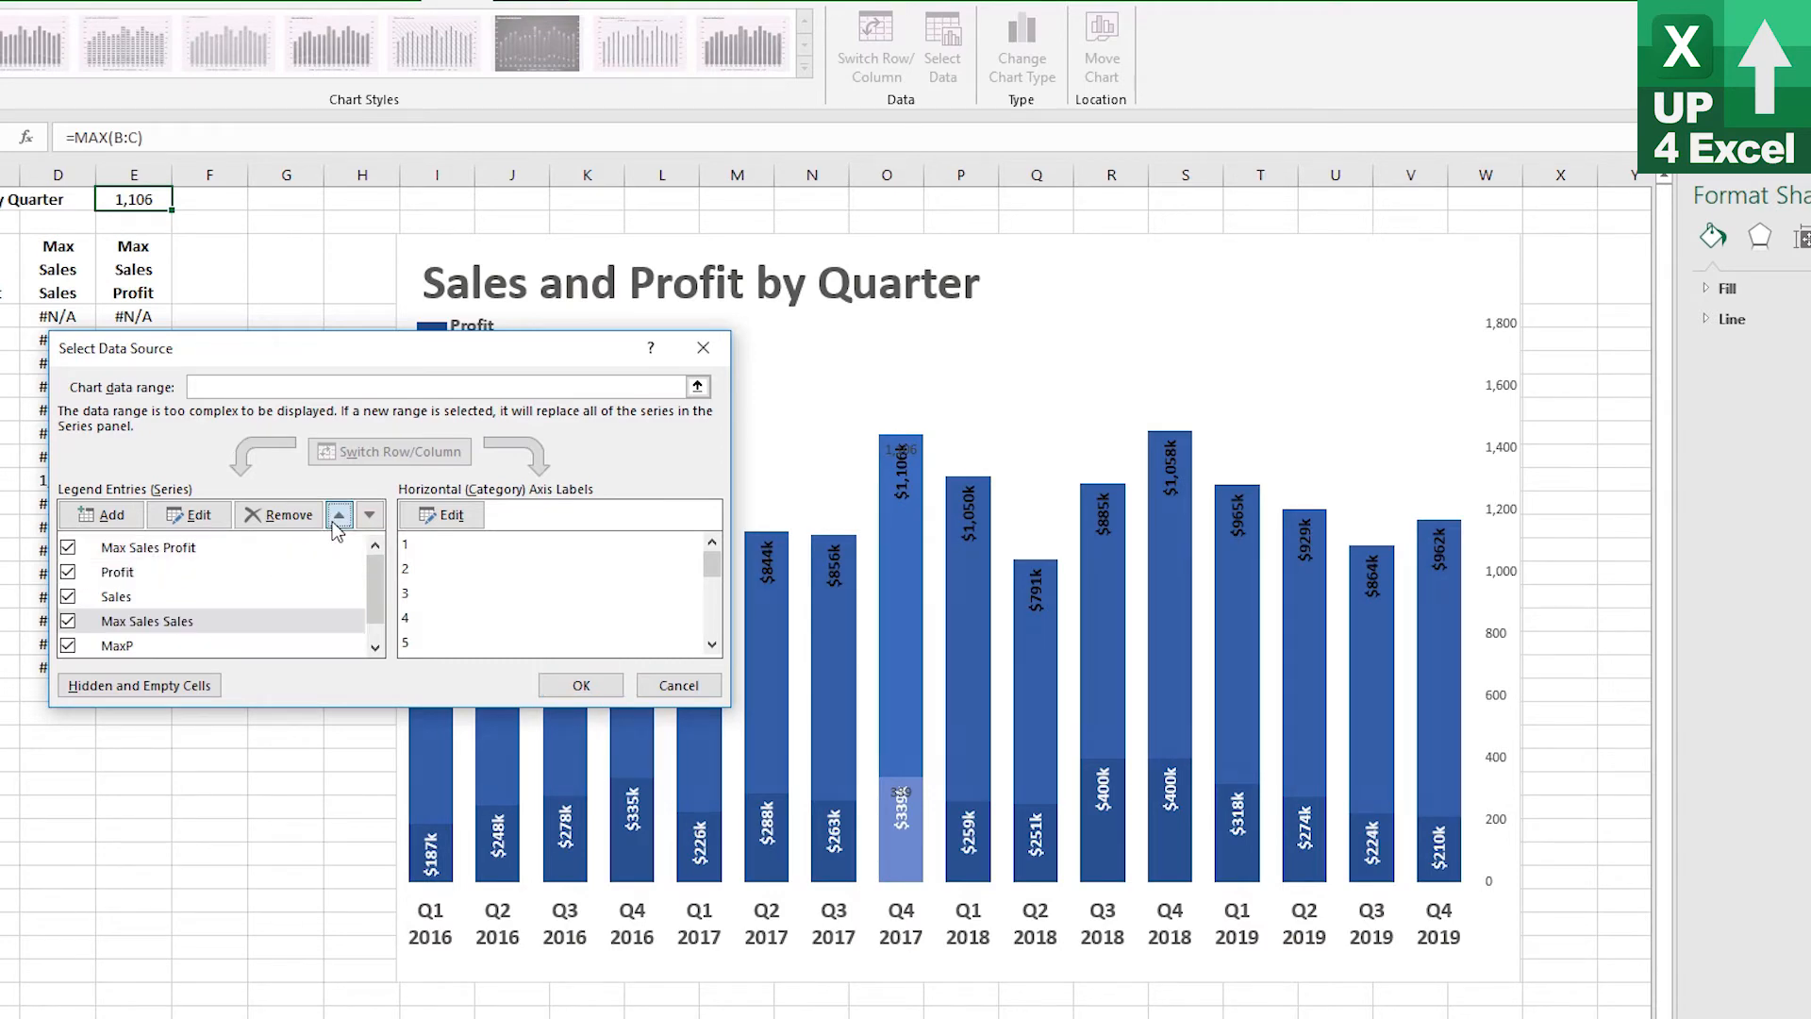
{"action": "left_click", "coordinate": [340, 515]}
{"action": "left_click", "coordinate": [339, 515]}
{"action": "left_click", "coordinate": [581, 686]}
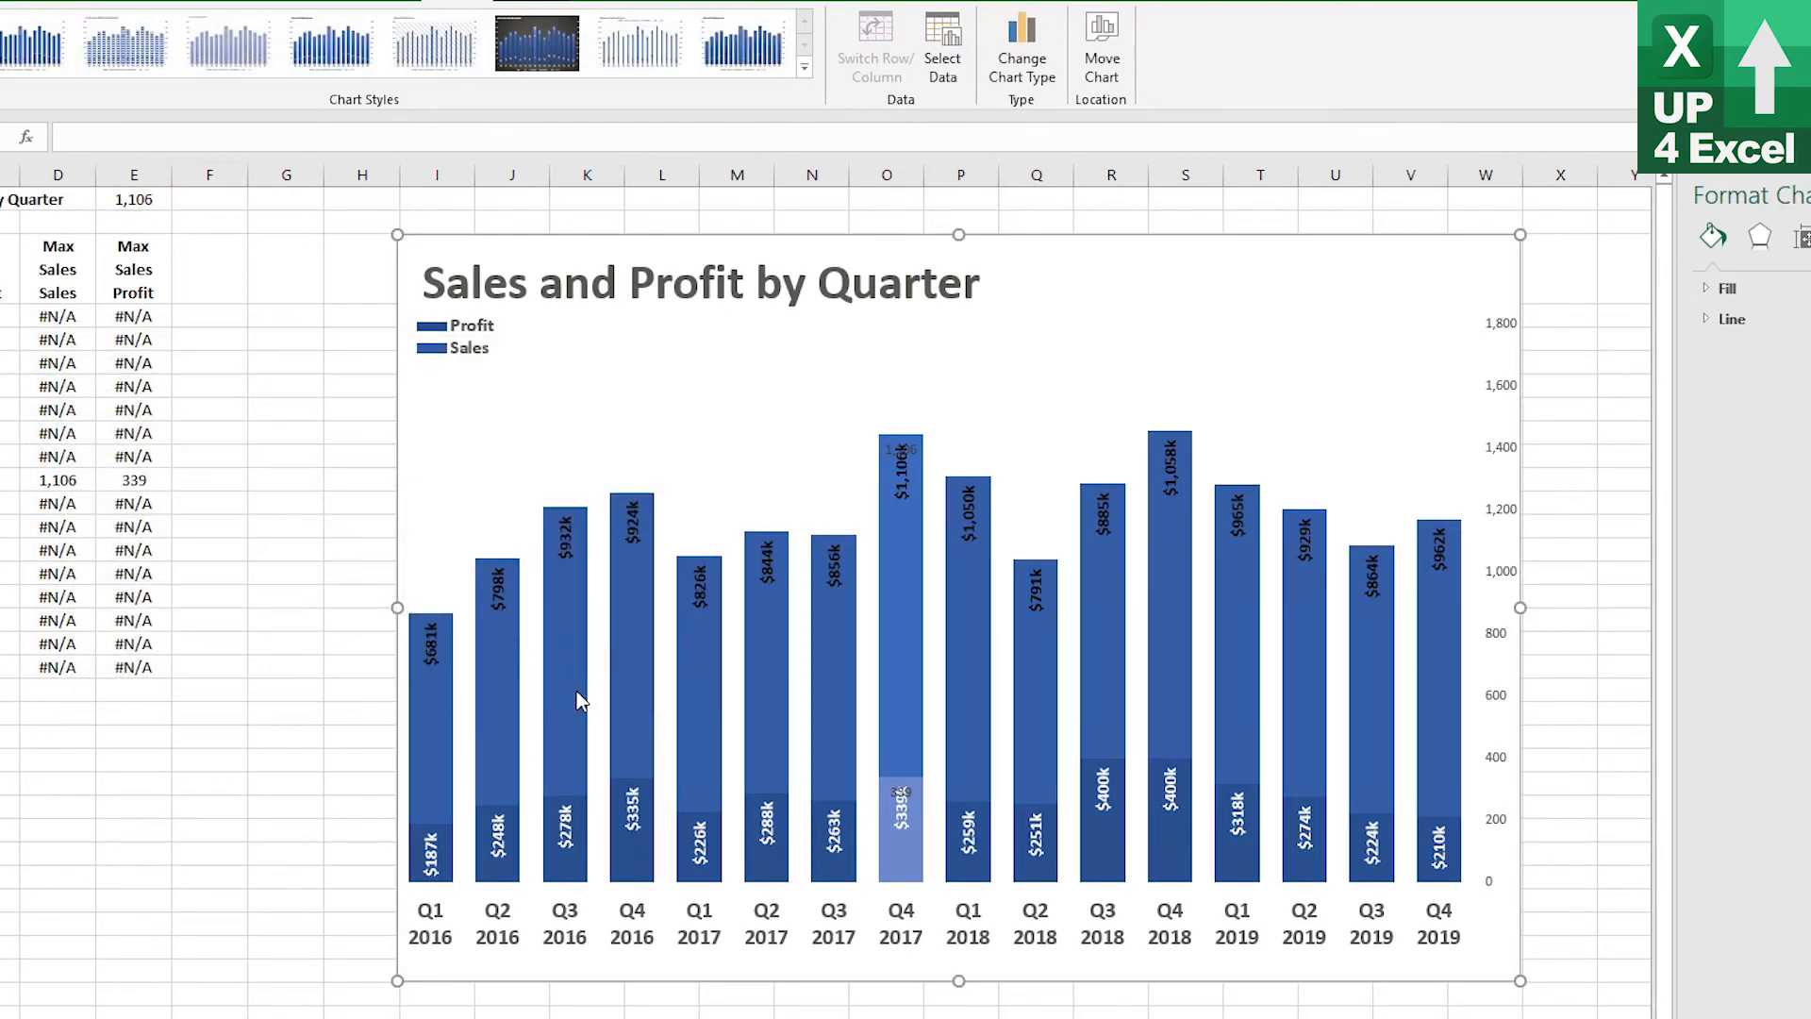
Fill the Max Sales Sales highlight bar with a solid green color
{"action": "left_click", "coordinate": [901, 613]}
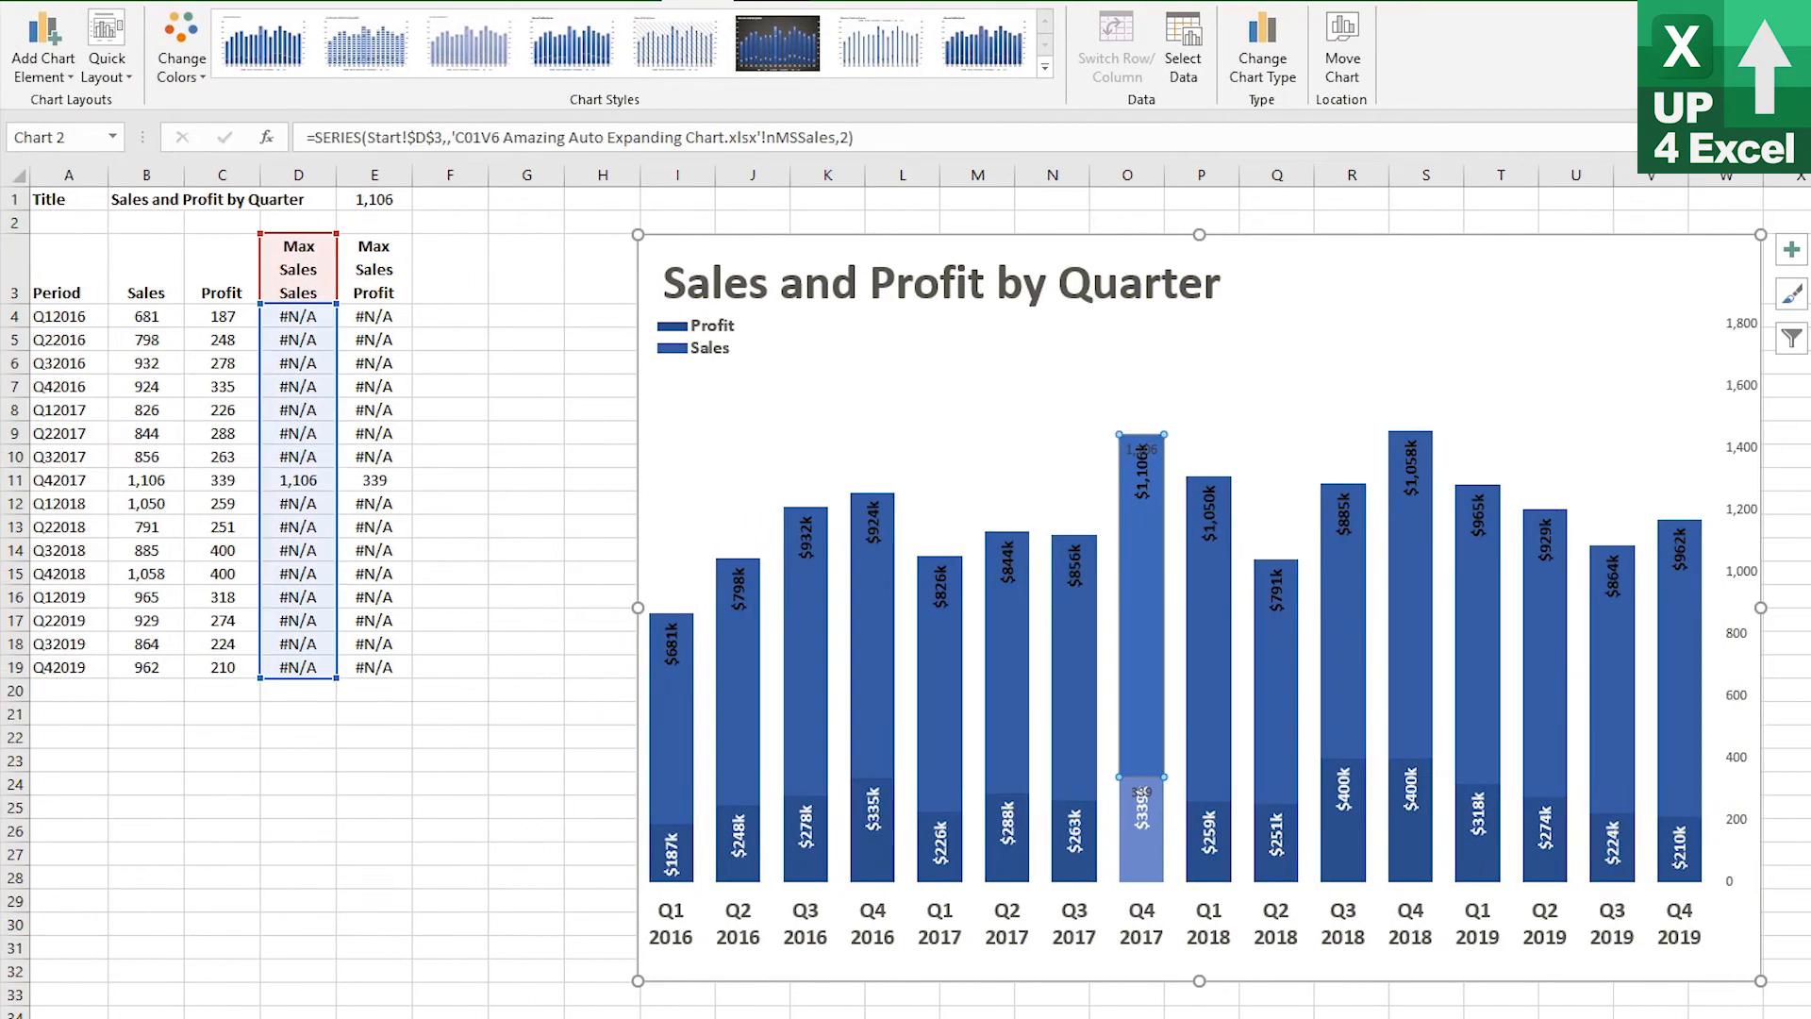
{"action": "left_click", "coordinate": [1366, 261]}
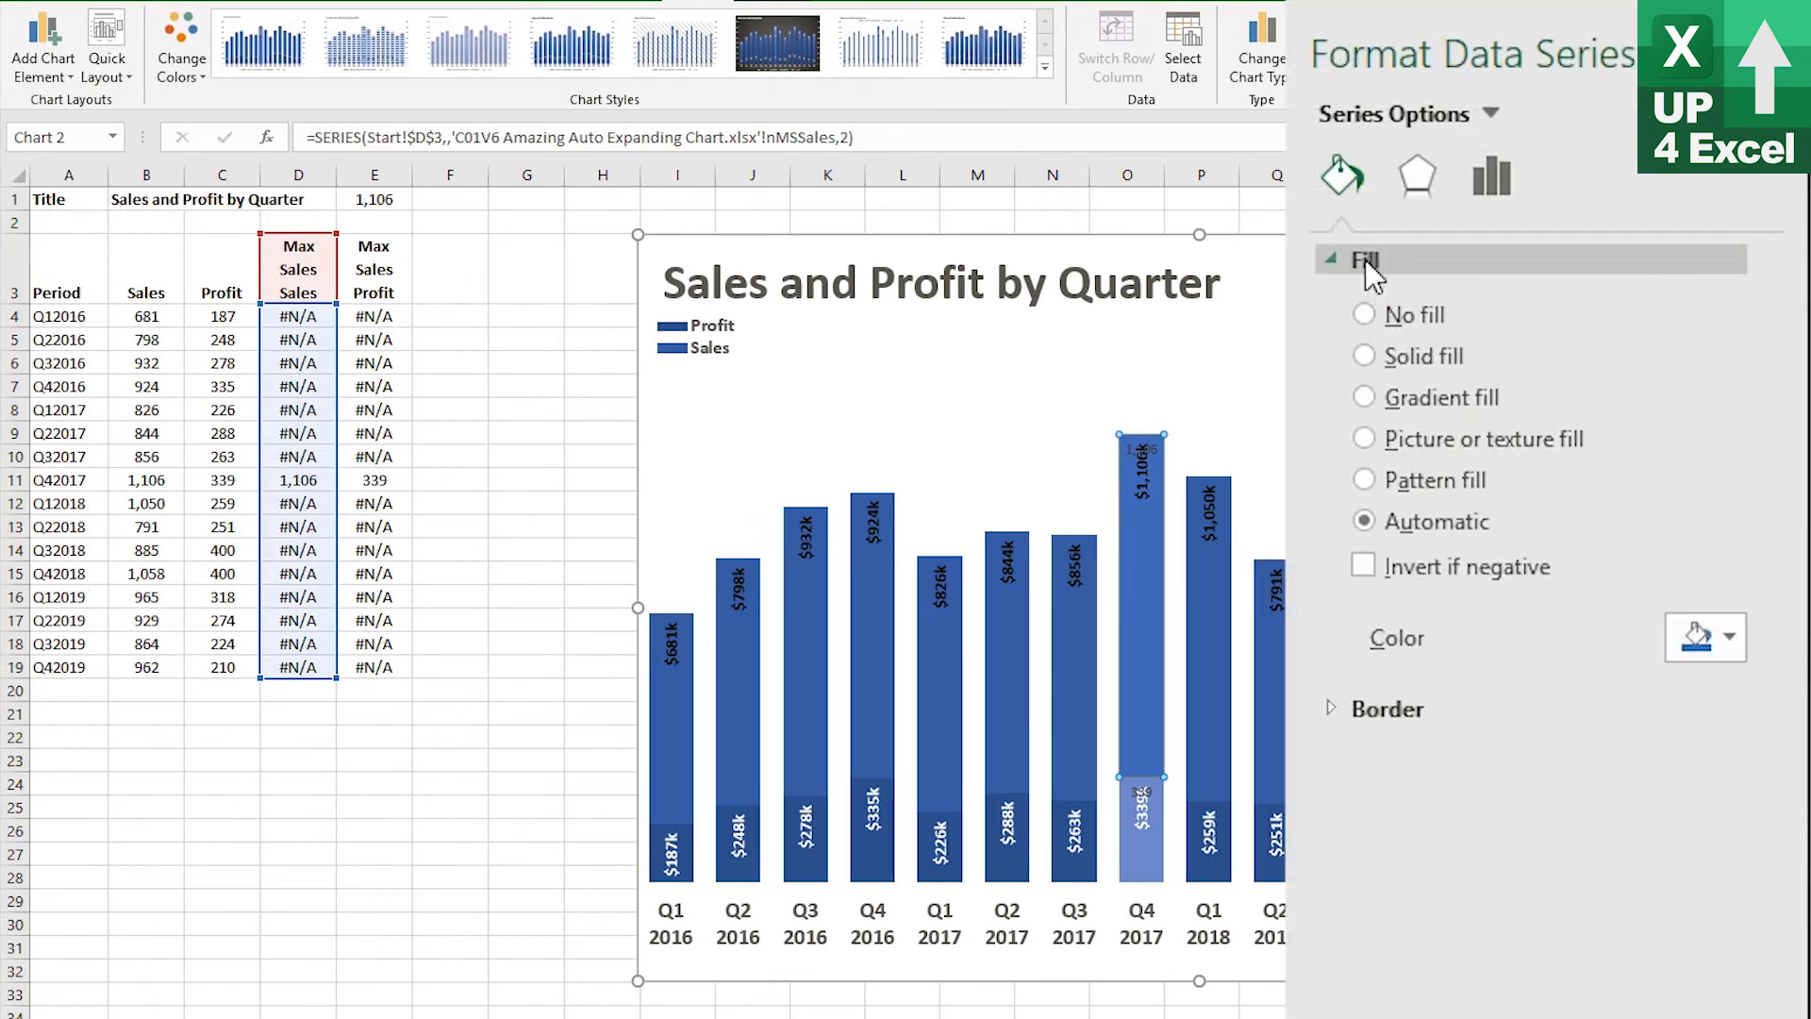
{"action": "left_click", "coordinate": [1731, 638]}
{"action": "left_click", "coordinate": [1785, 724]}
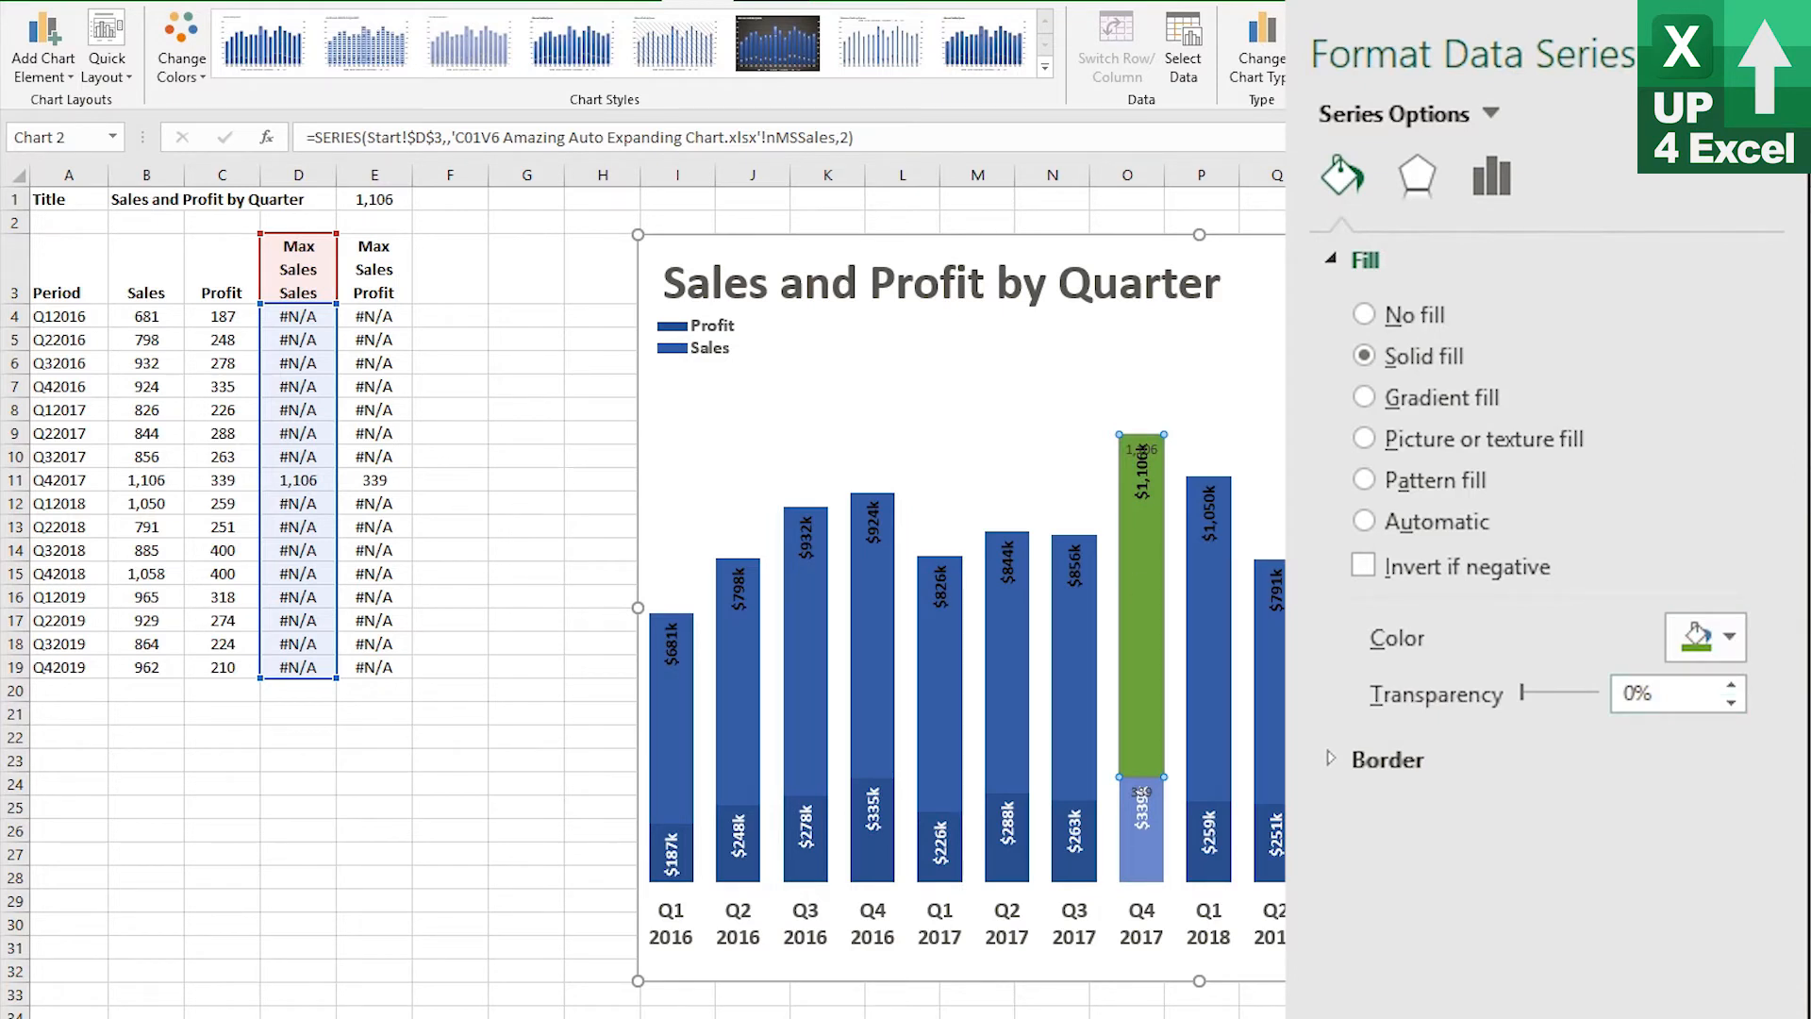
Fill the Max Sales Profit highlight bar with Green, Accent 6, Lighter 60%
{"action": "left_click", "coordinate": [1156, 844]}
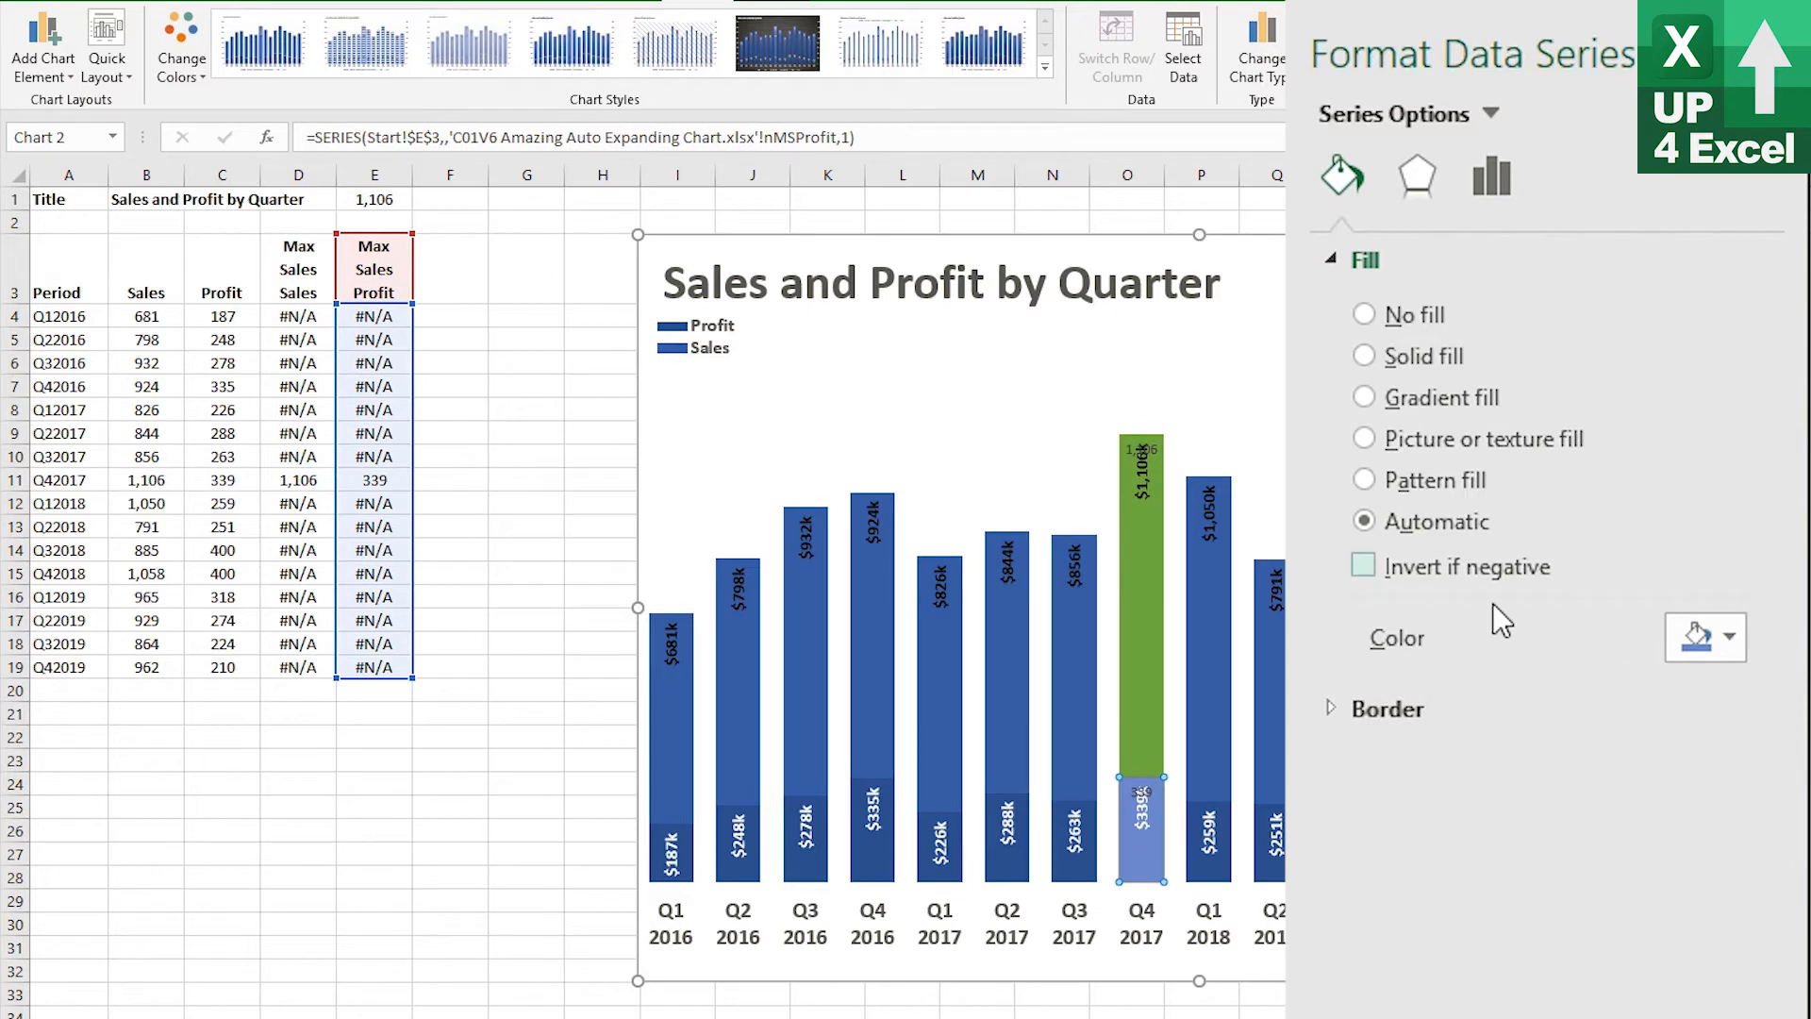
{"action": "left_click", "coordinate": [1706, 637]}
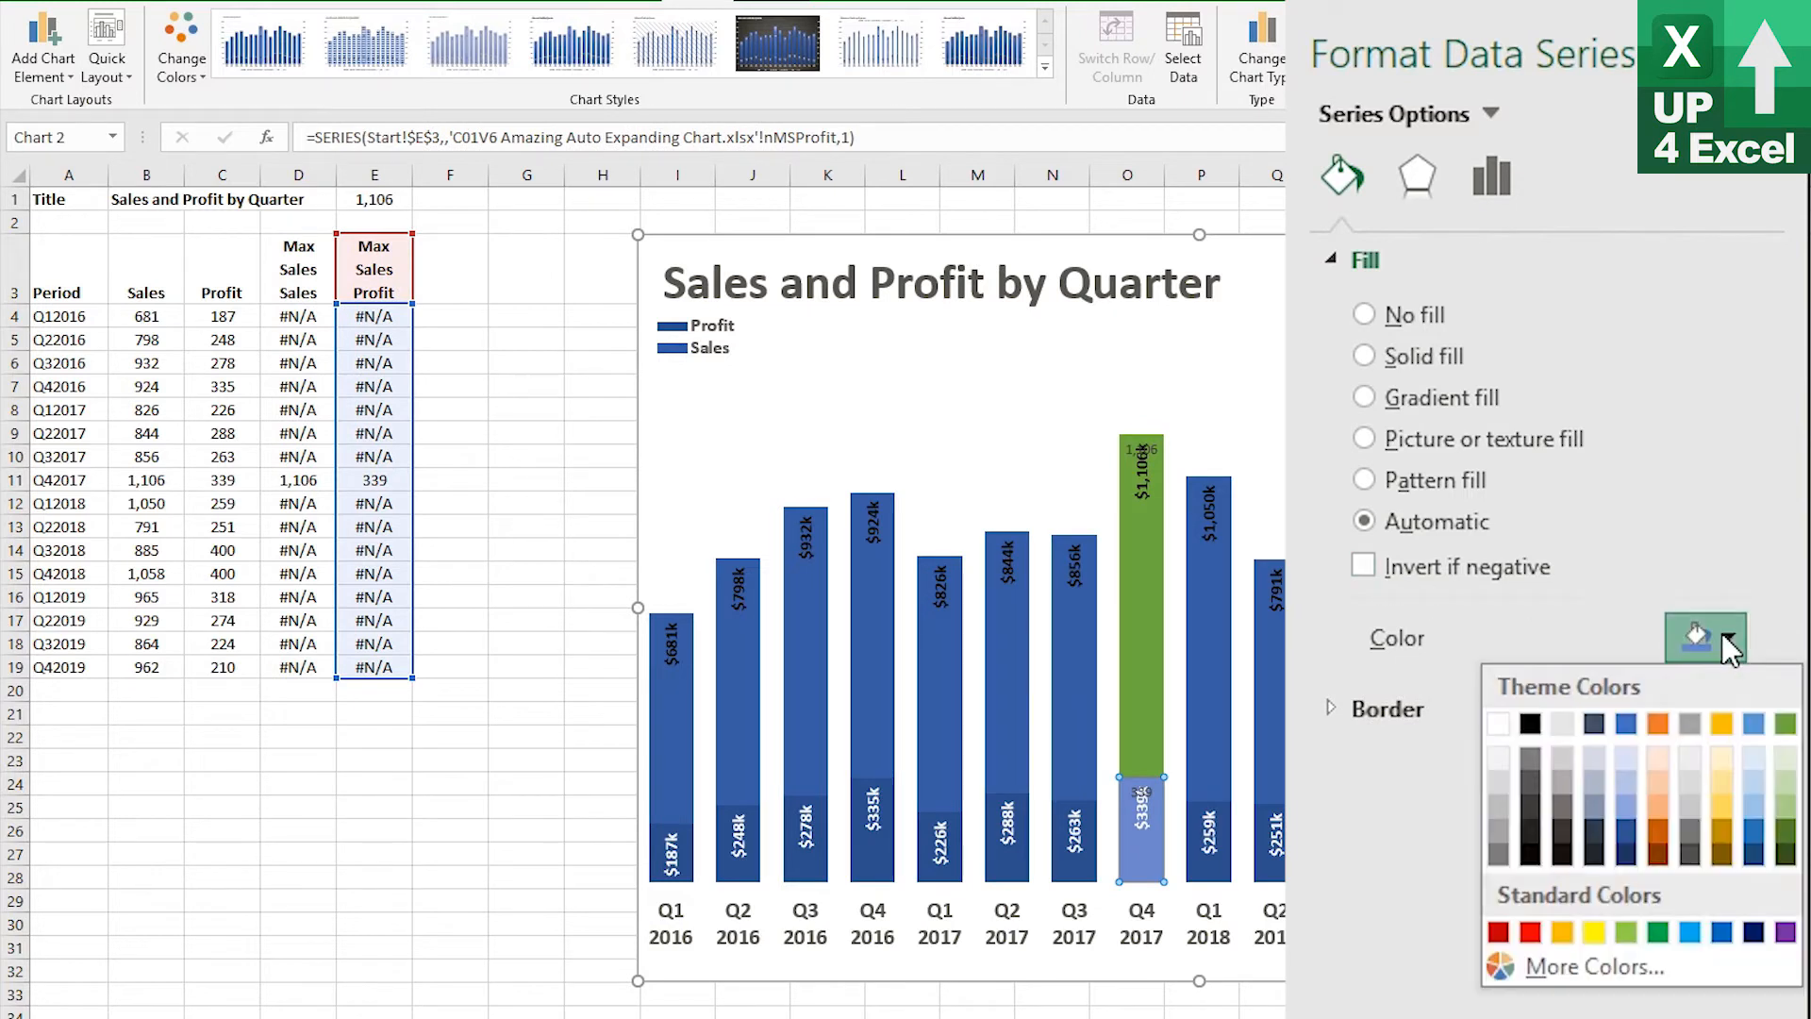
{"action": "left_click", "coordinate": [1785, 781]}
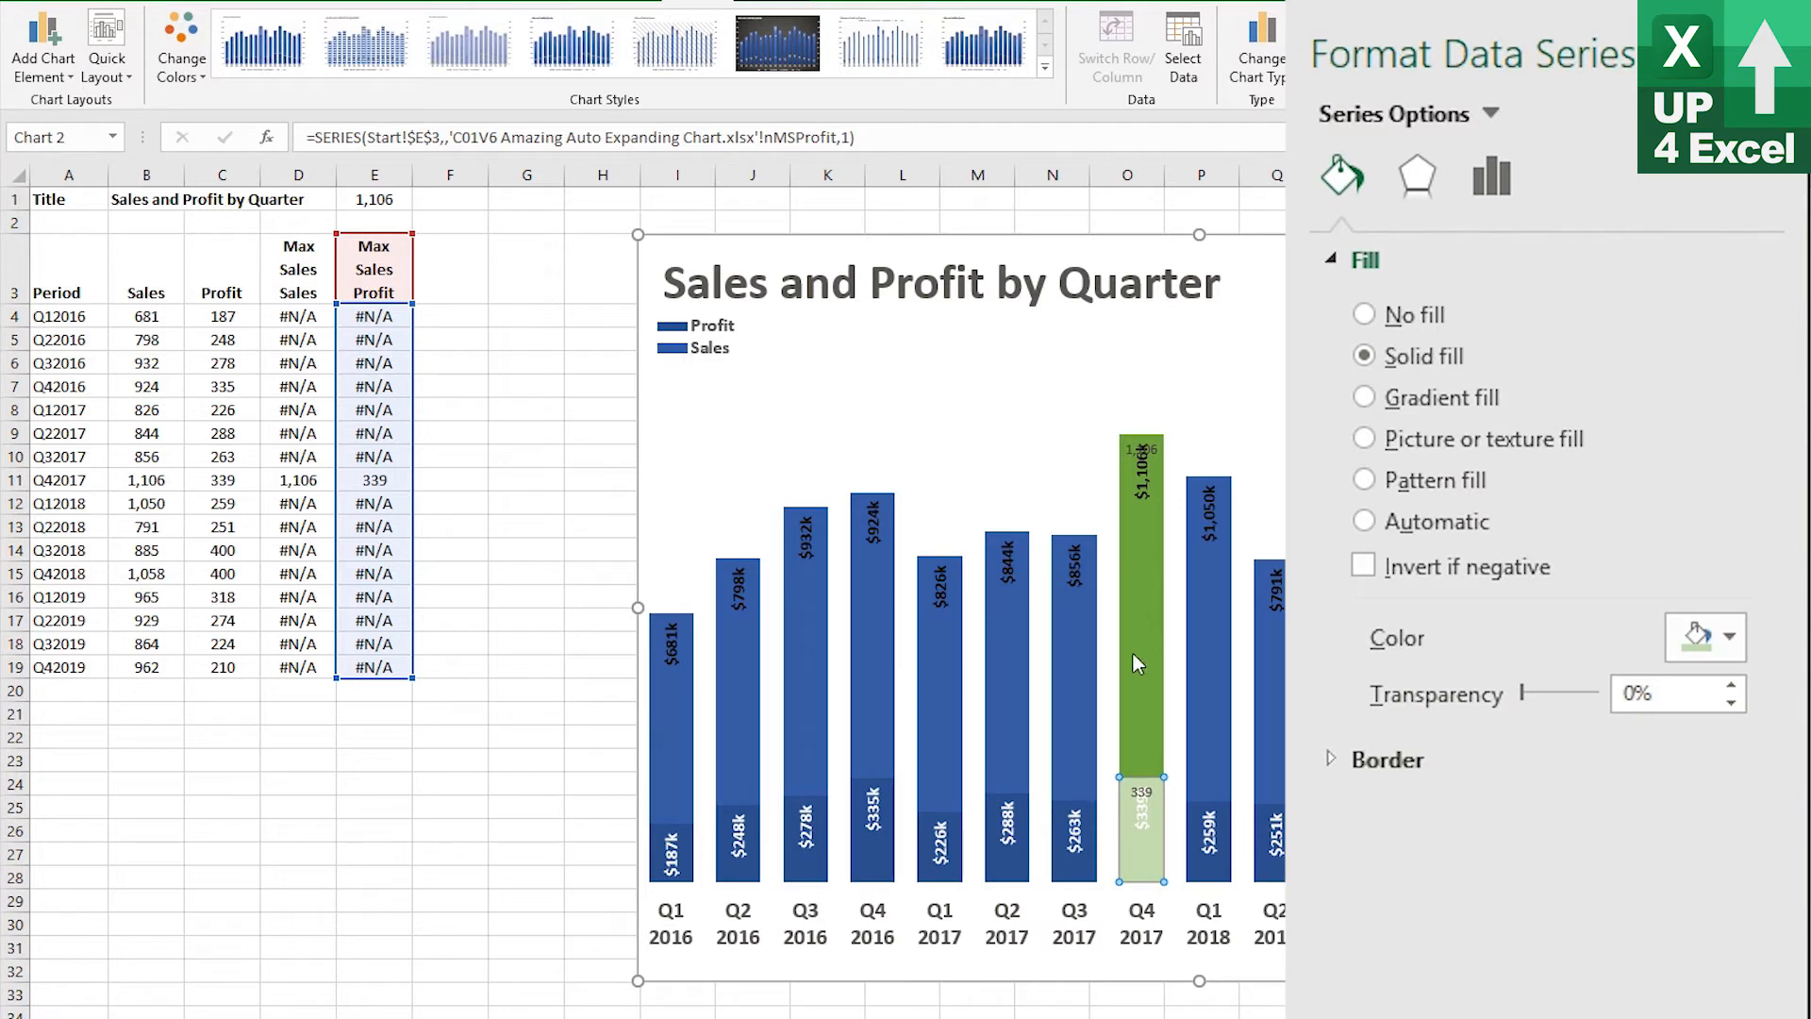
Fill the Sales series columns with Blue, Accent 1
{"action": "left_click", "coordinate": [1085, 654]}
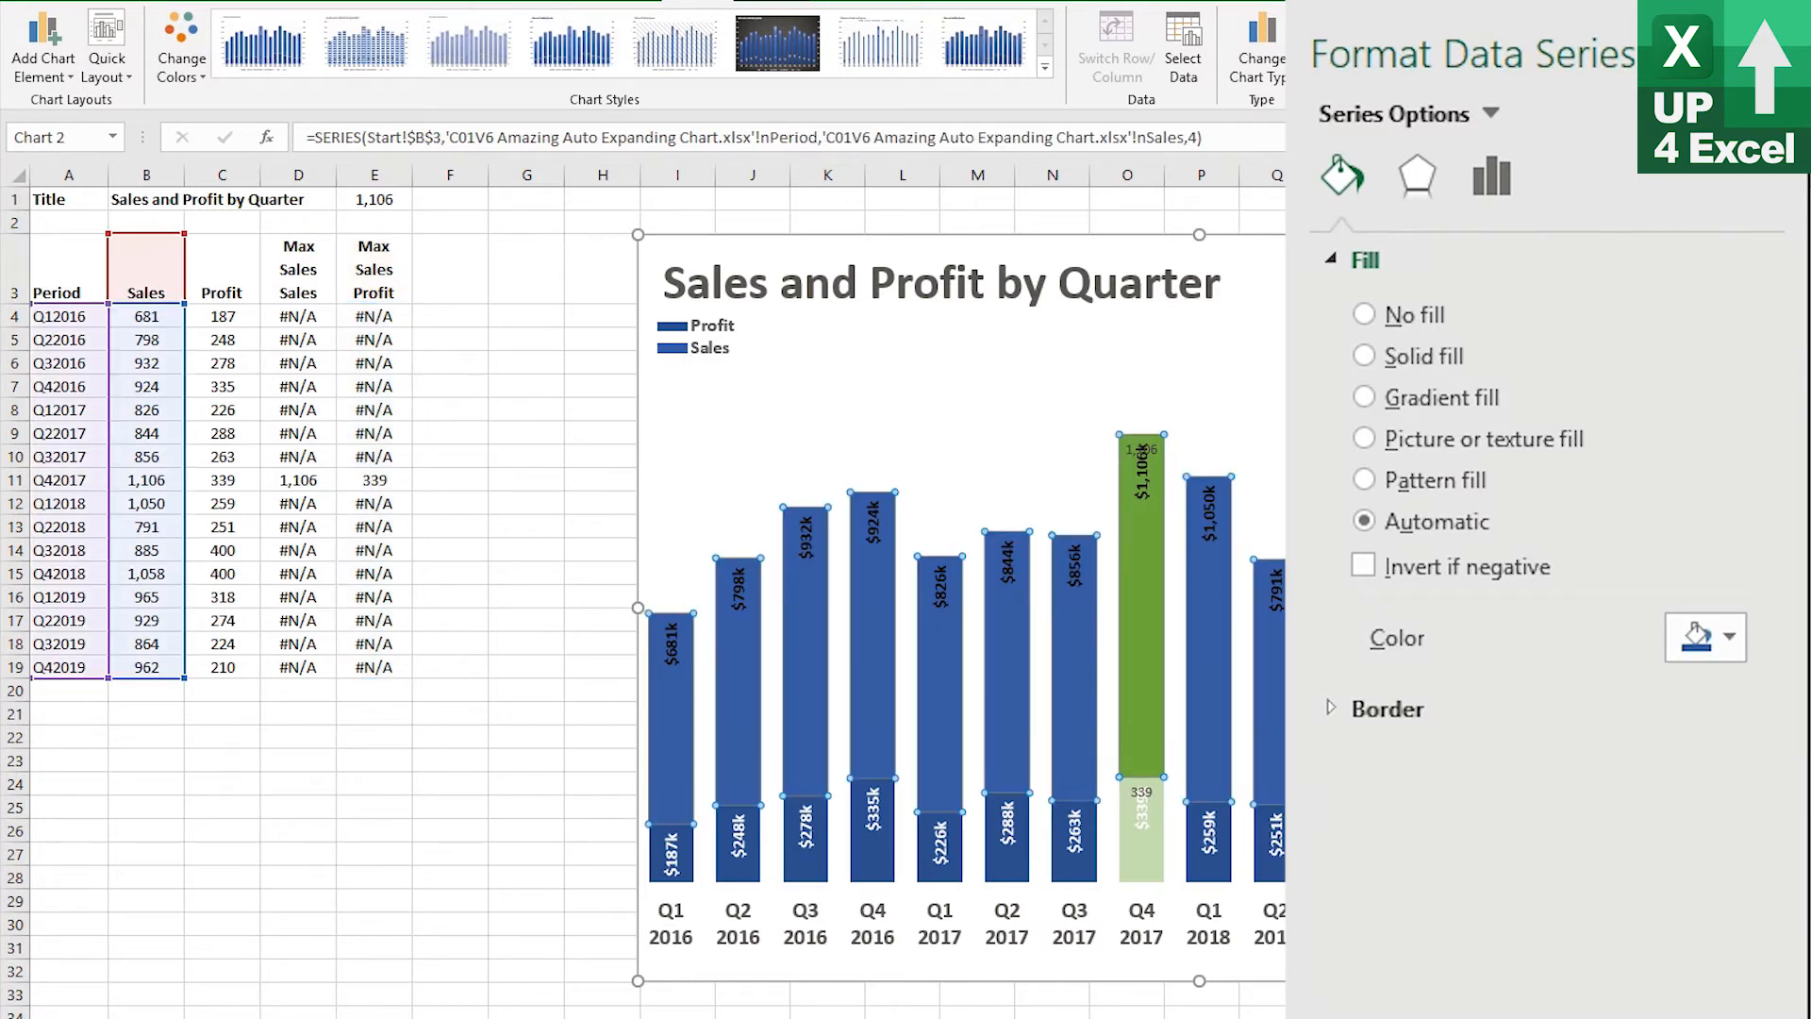
{"action": "left_click", "coordinate": [1731, 648]}
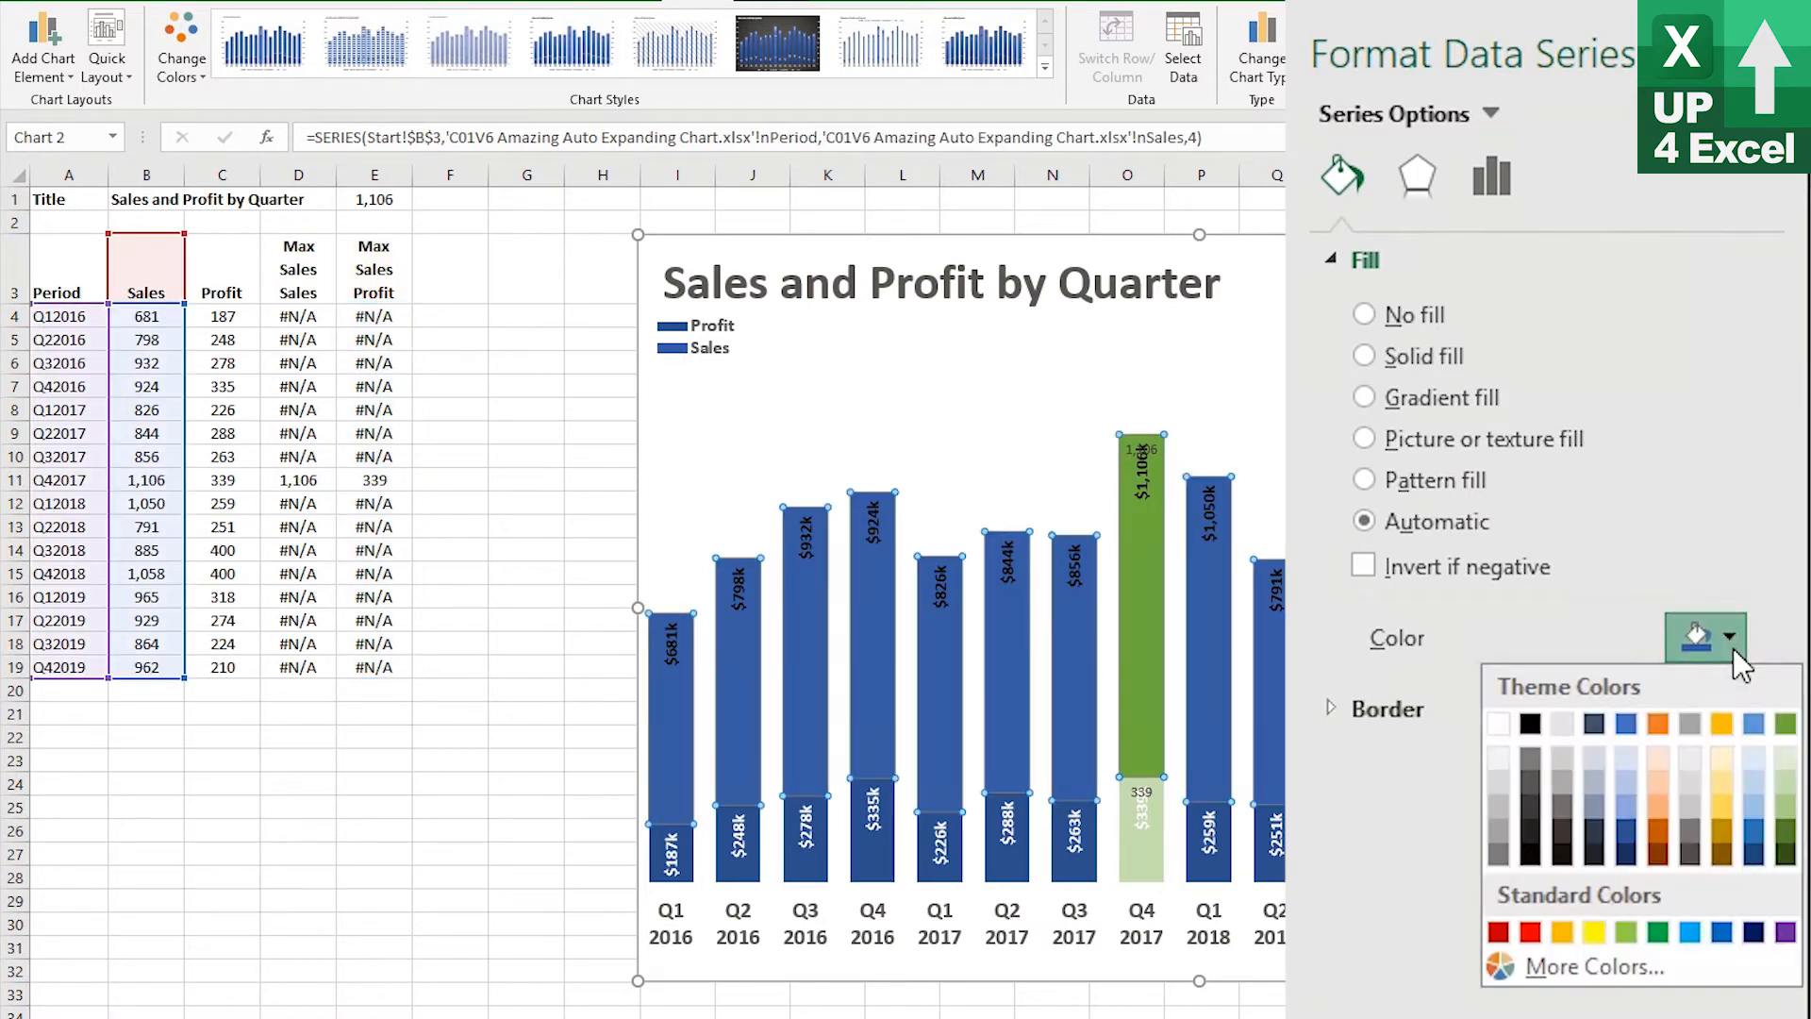
{"action": "left_click", "coordinate": [1626, 723]}
Fill the Profit series columns with Blue, Accent 1, Lighter 60%
{"action": "left_click", "coordinate": [1273, 845]}
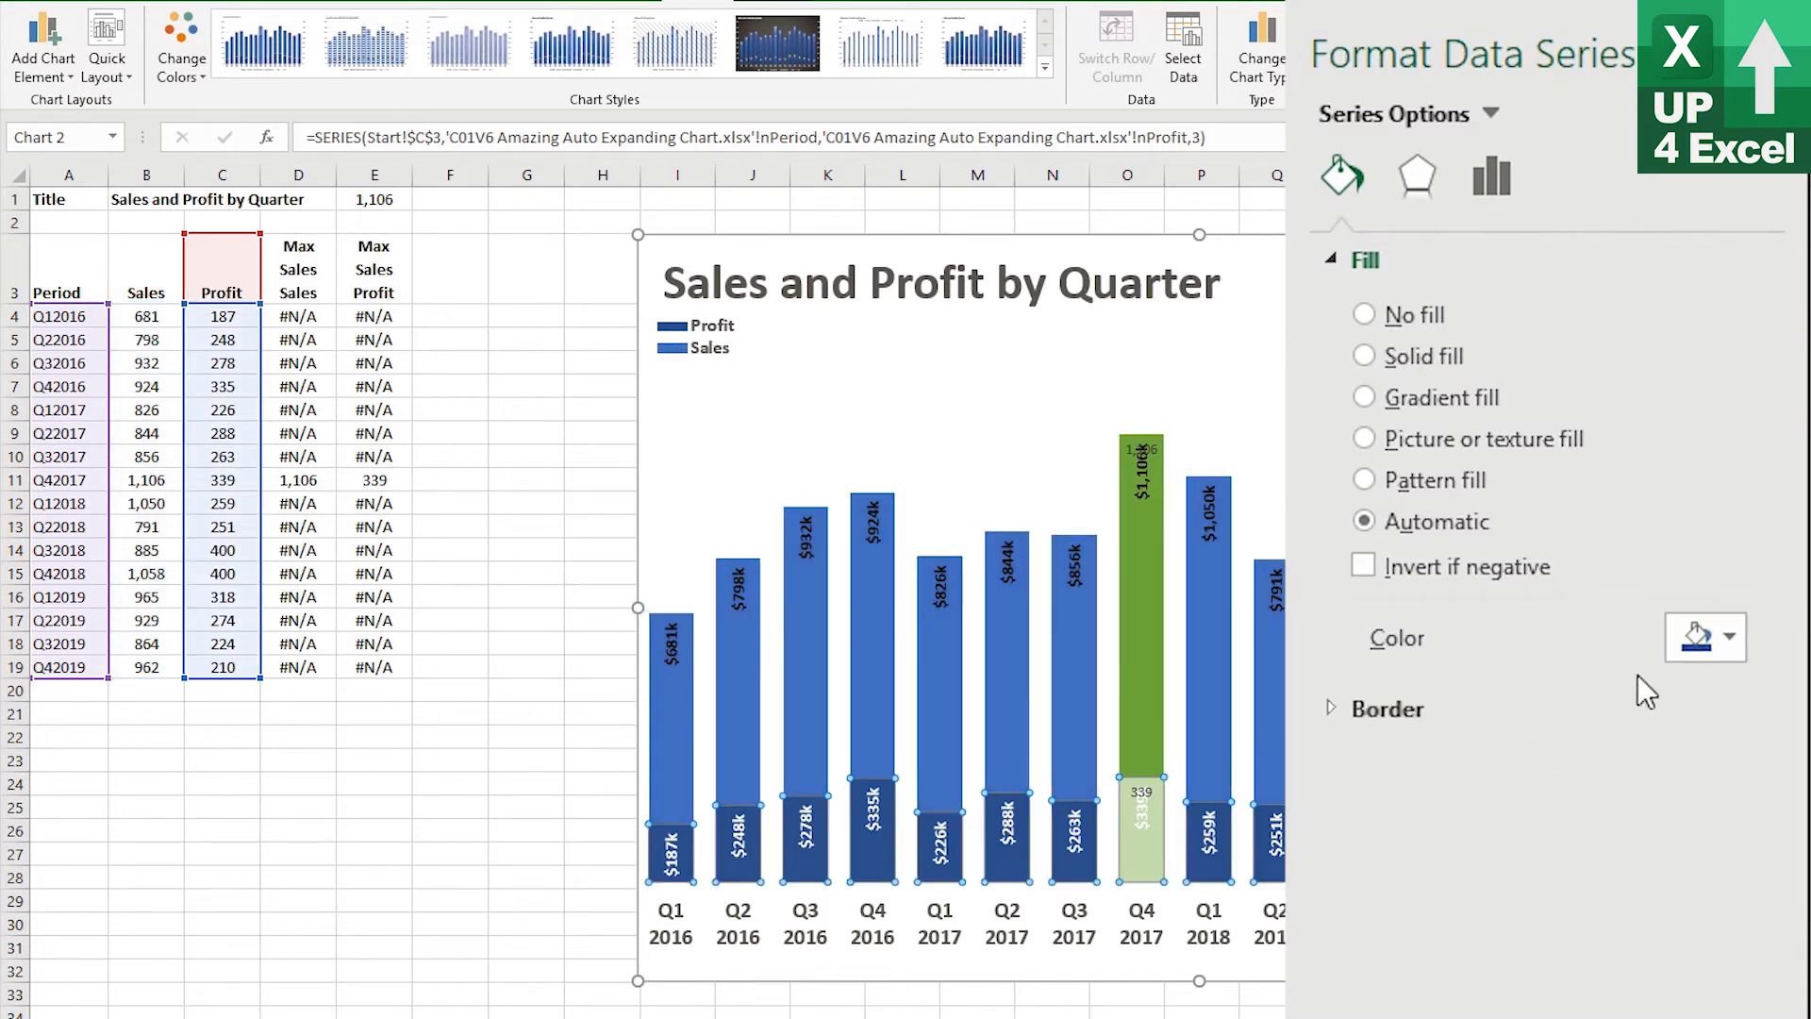
{"action": "left_click", "coordinate": [1732, 639]}
{"action": "left_click", "coordinate": [1625, 783]}
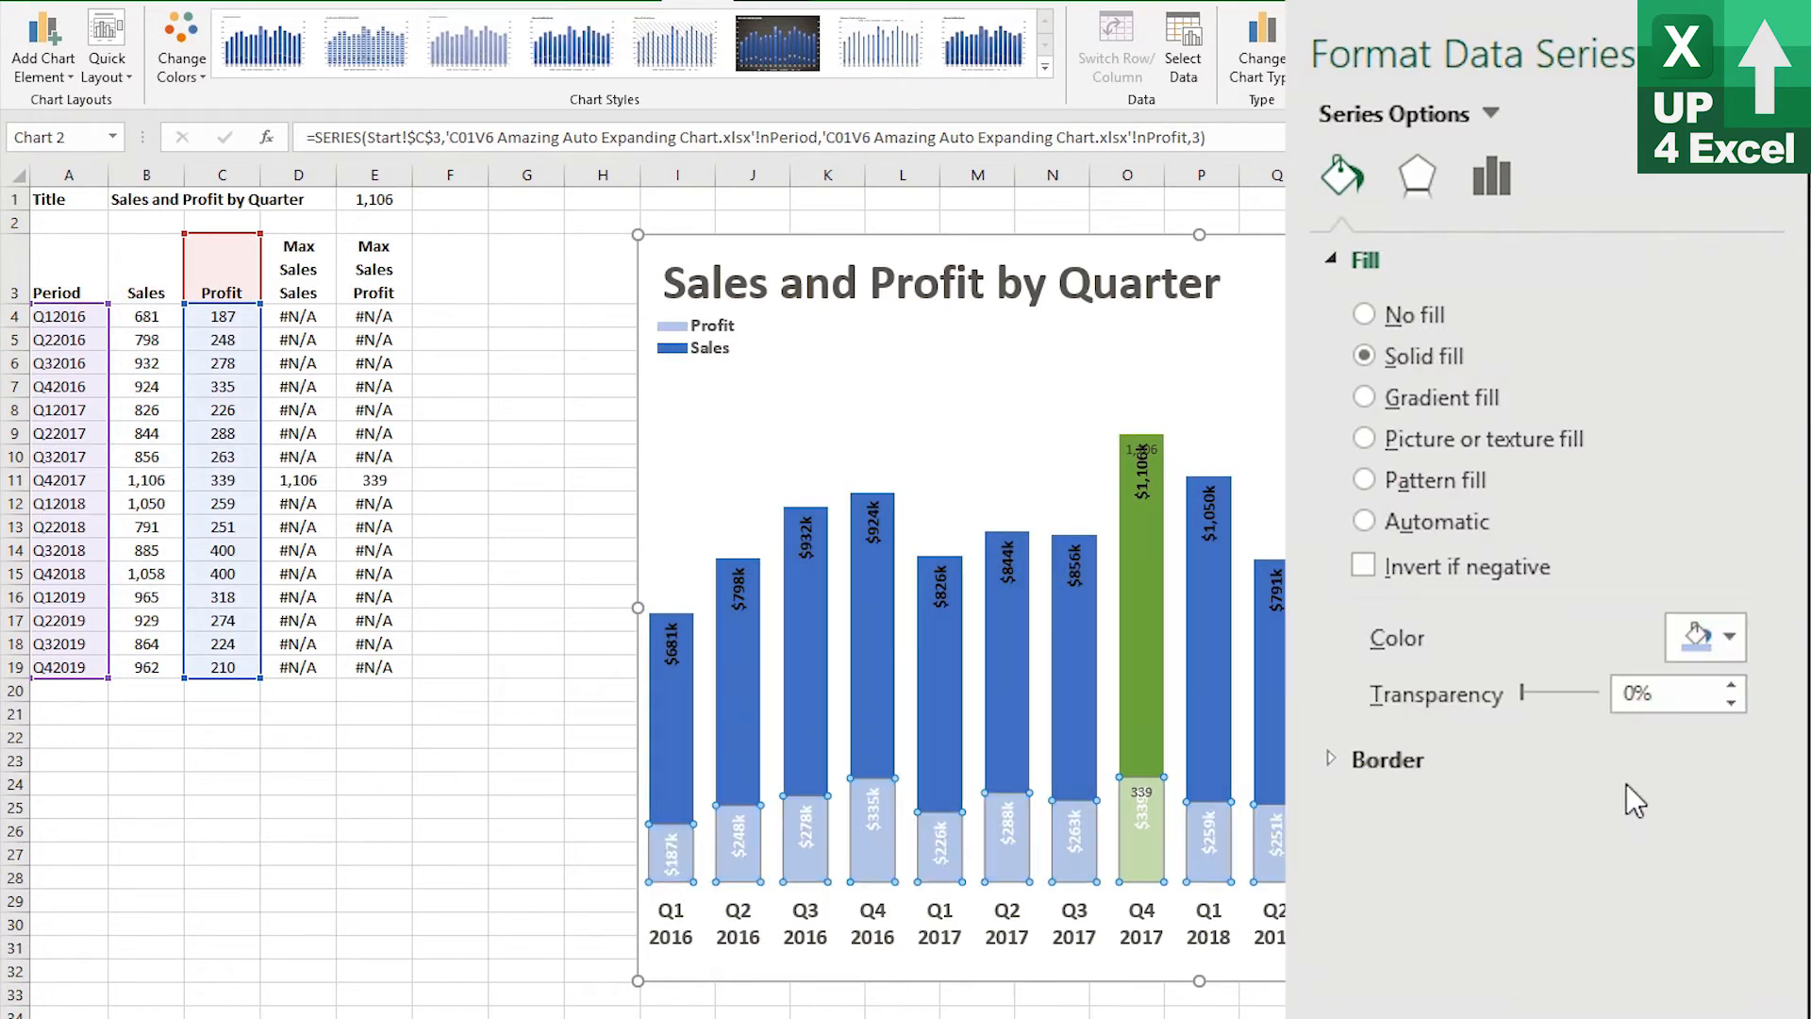
Set the font color of the Profit data labels to Automatic
{"action": "left_click", "coordinate": [1207, 835]}
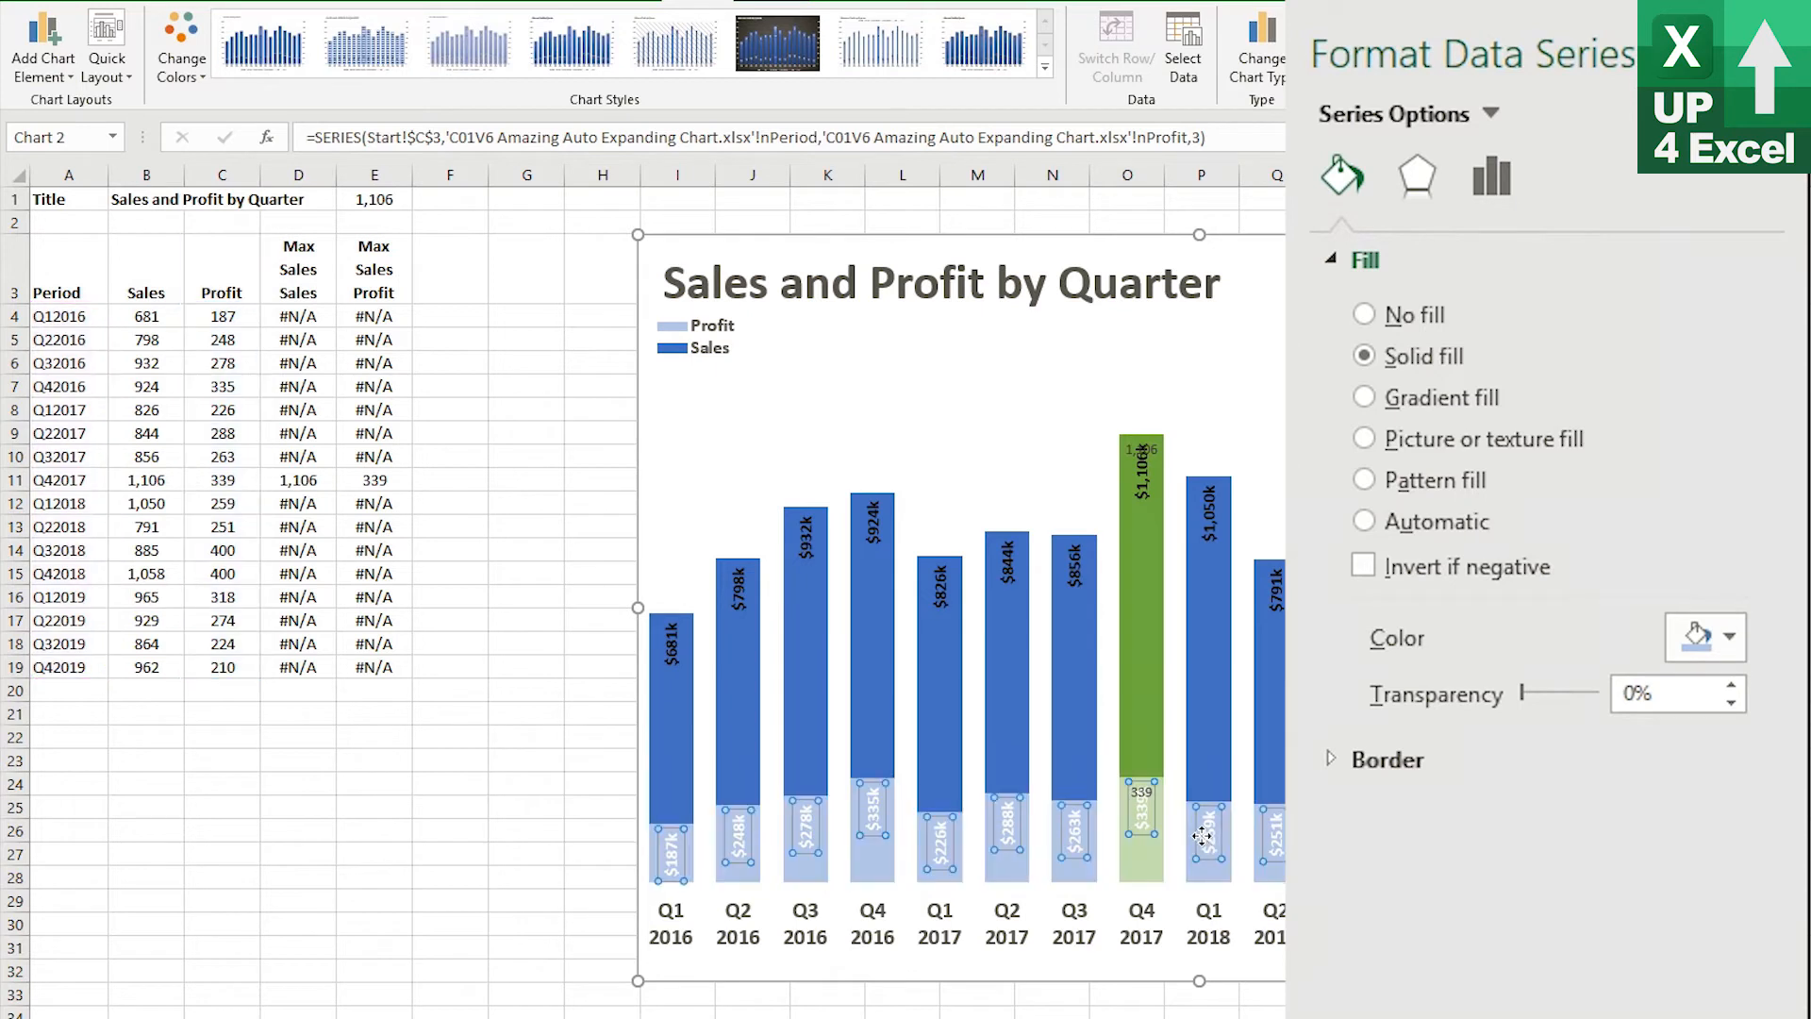
{"action": "left_click", "coordinate": [113, 5]}
{"action": "left_click", "coordinate": [426, 63]}
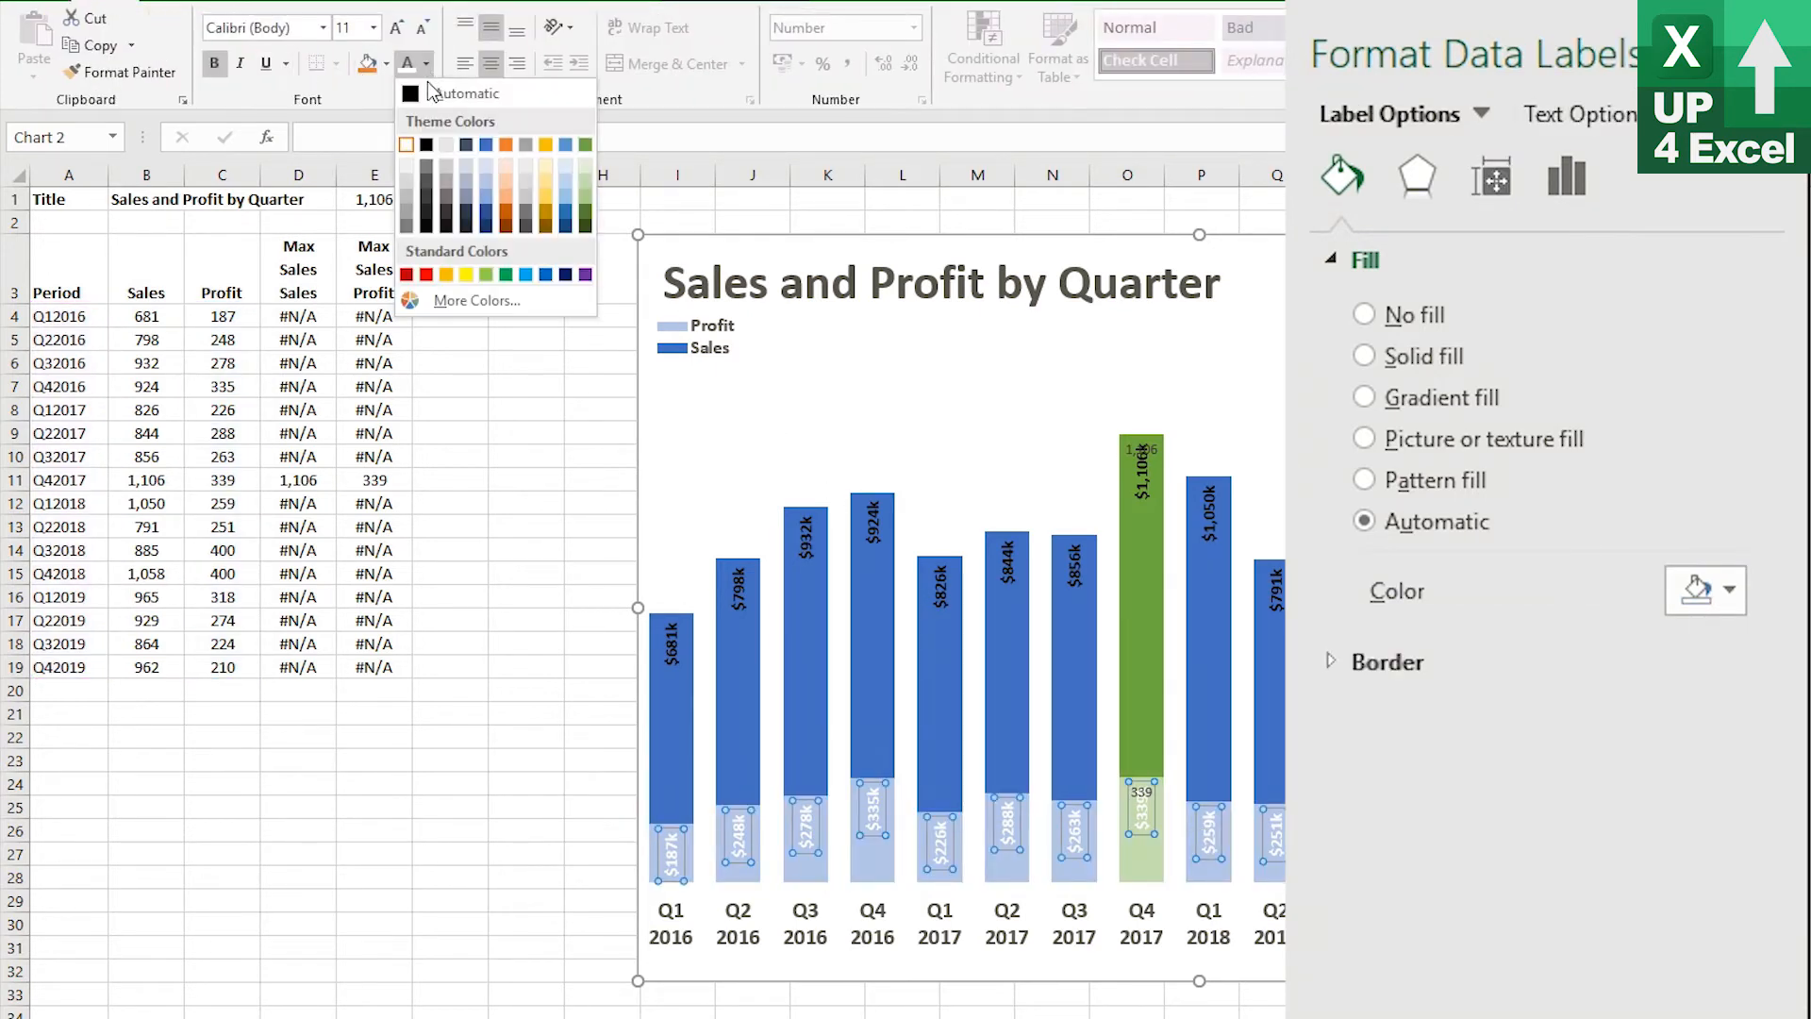
{"action": "left_click", "coordinate": [429, 91]}
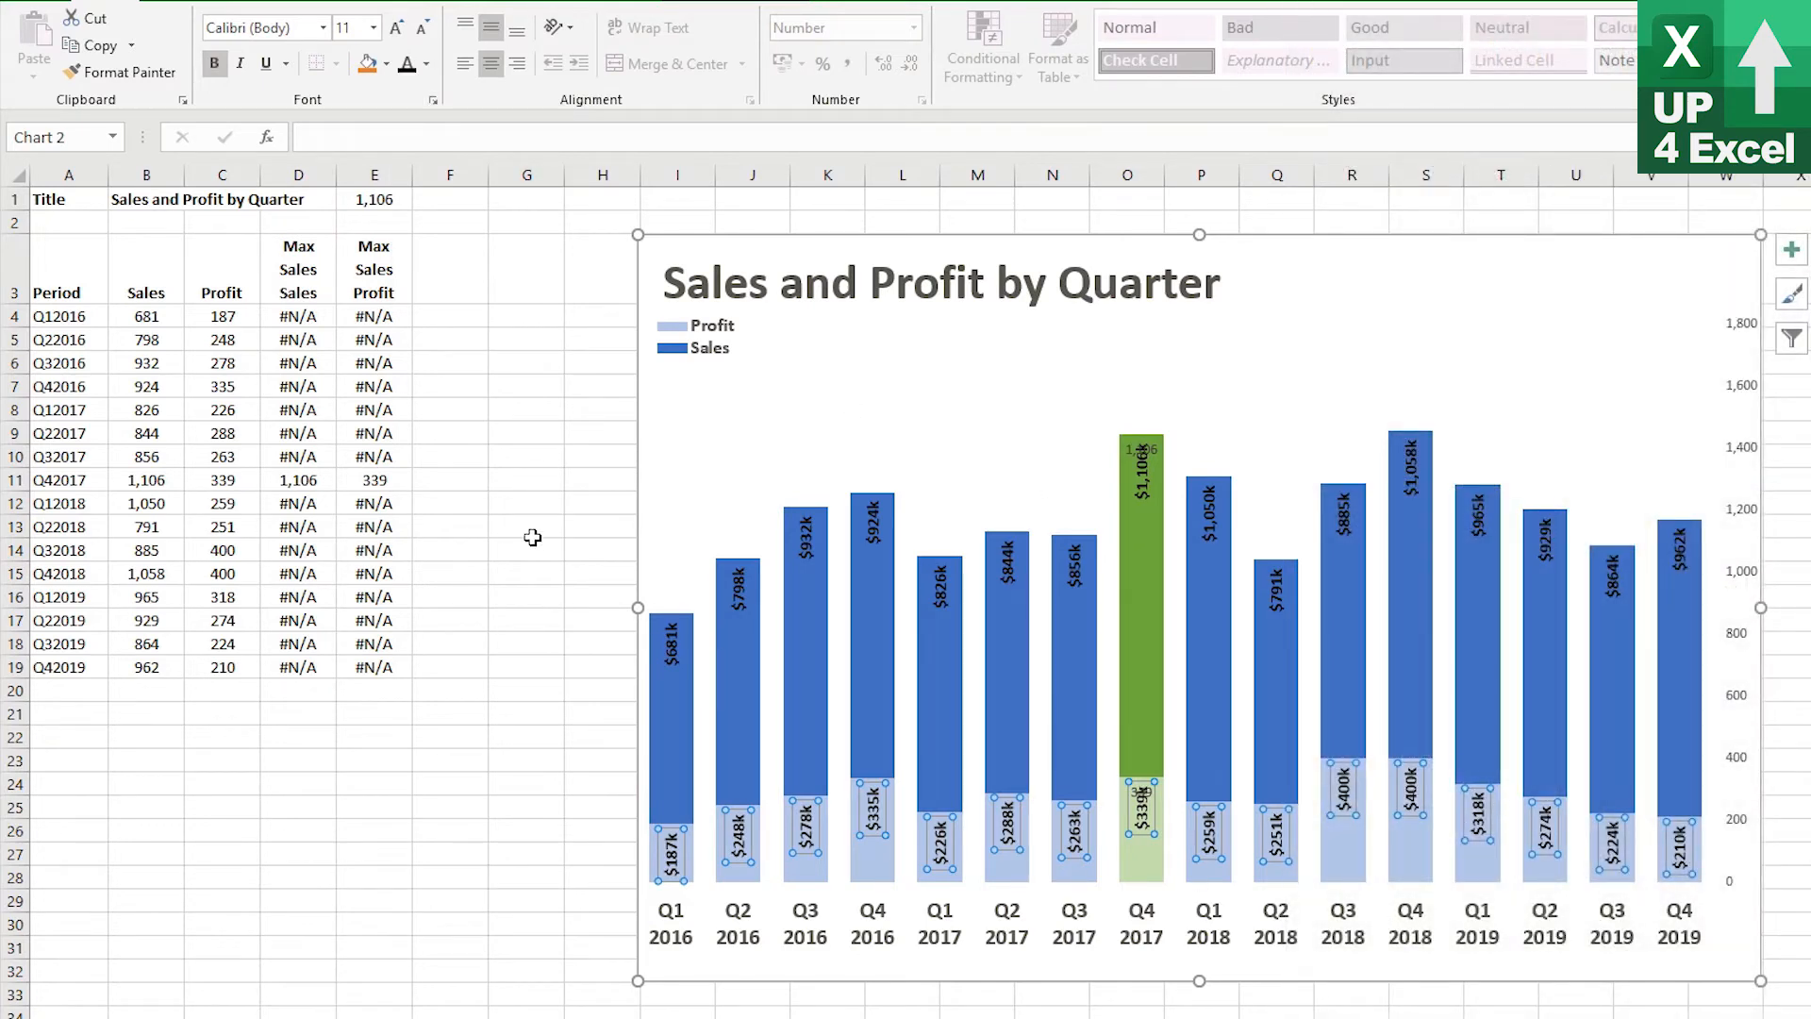
Change the Q1 2017 sales value to 1,250 to test the maximum highlight
{"action": "left_click", "coordinate": [139, 475]}
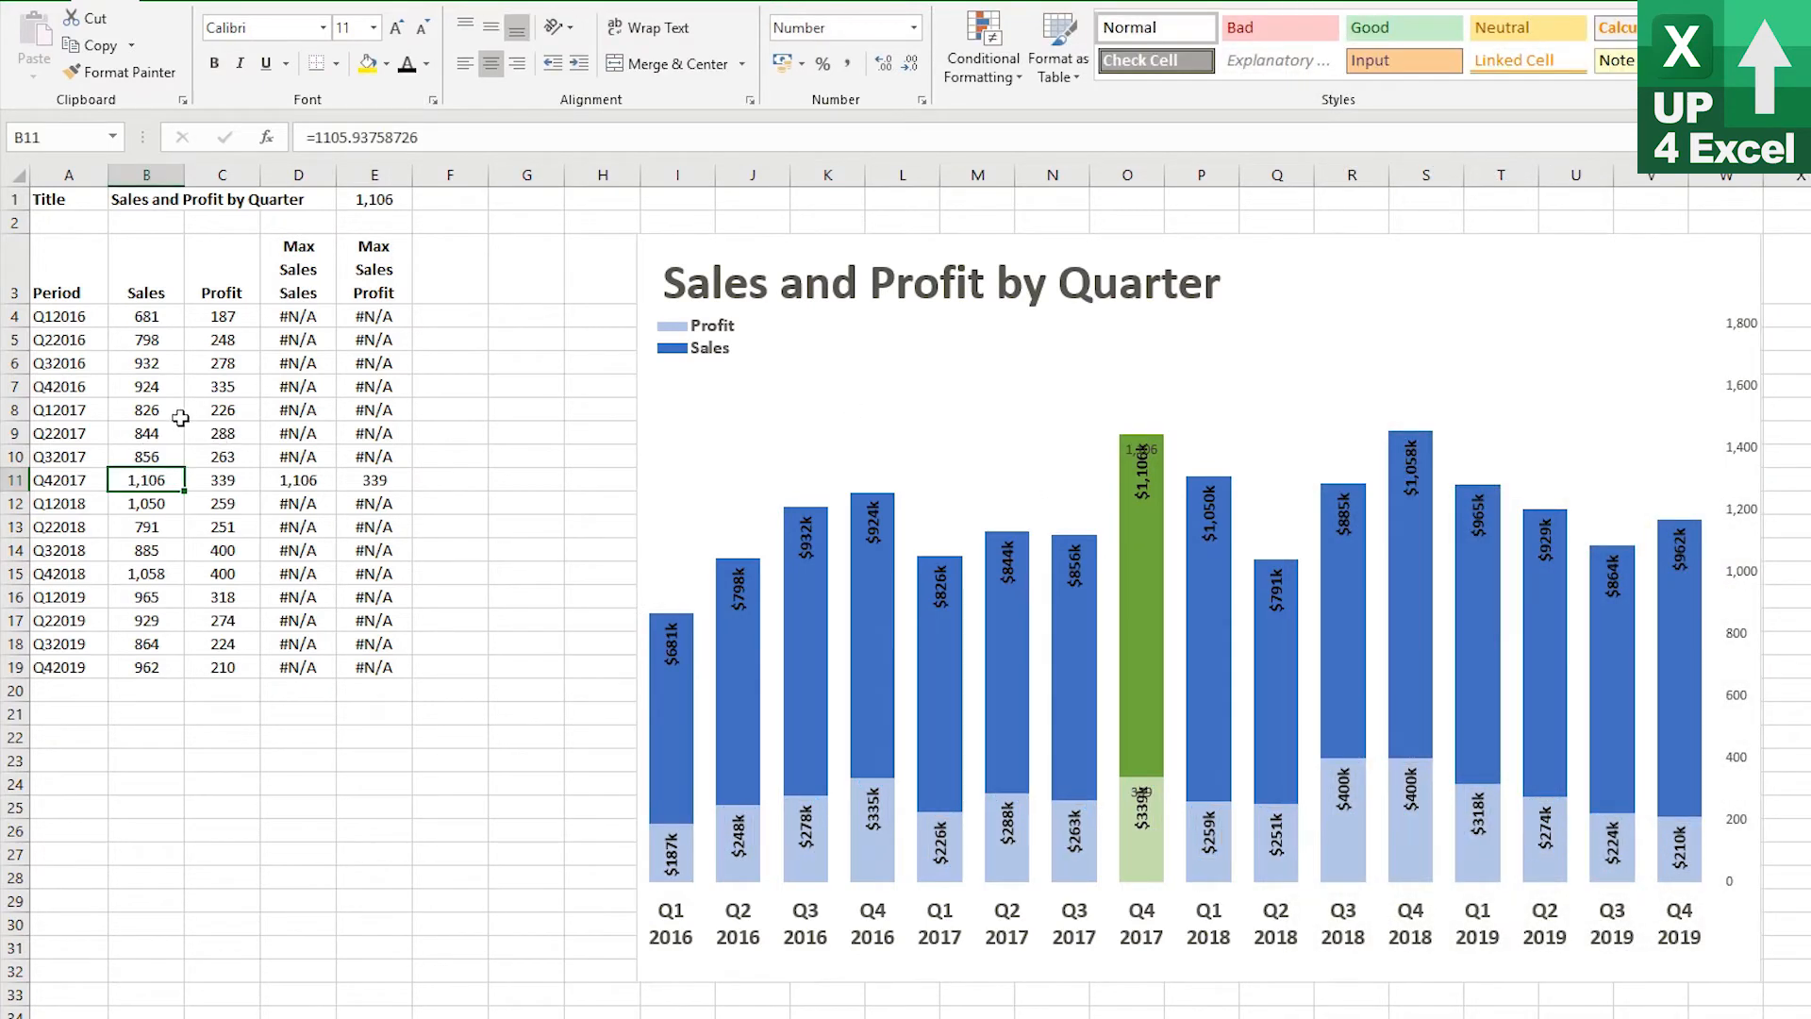
{"action": "left_click", "coordinate": [151, 415]}
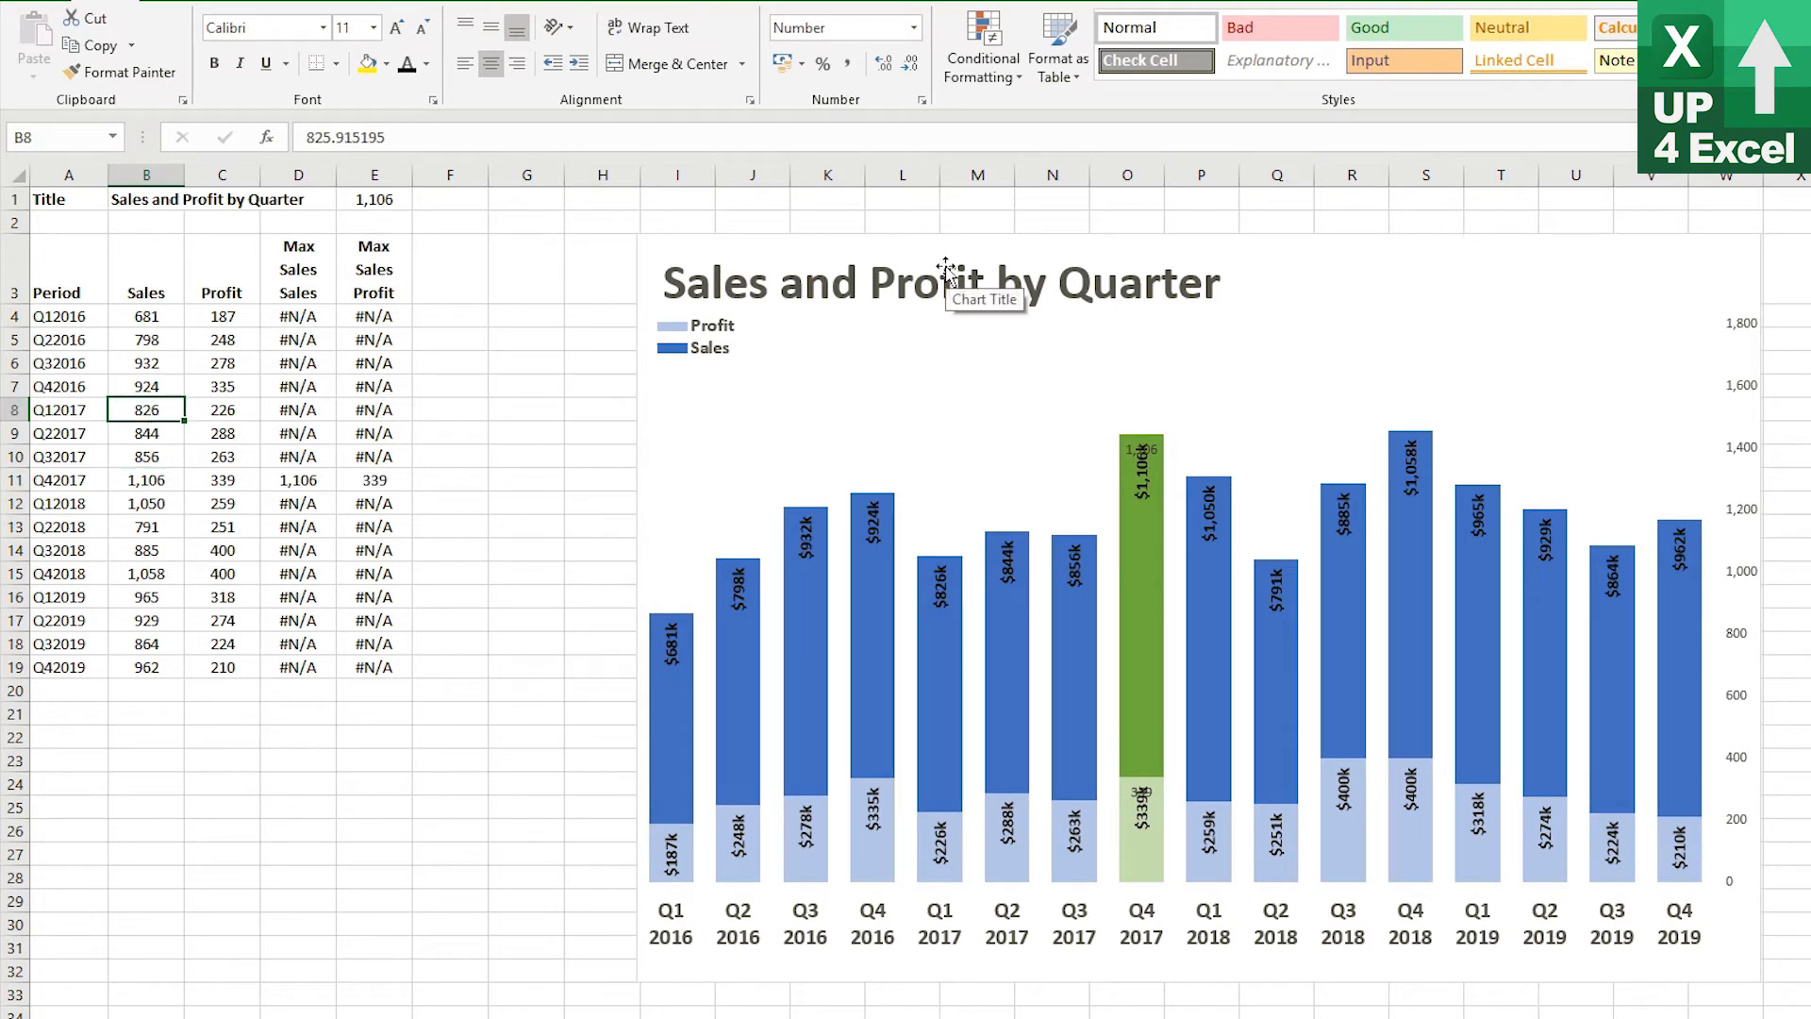
{"action": "type", "text": "1,25"}
{"action": "type", "text": "0"}
{"action": "key", "text": "Return"}
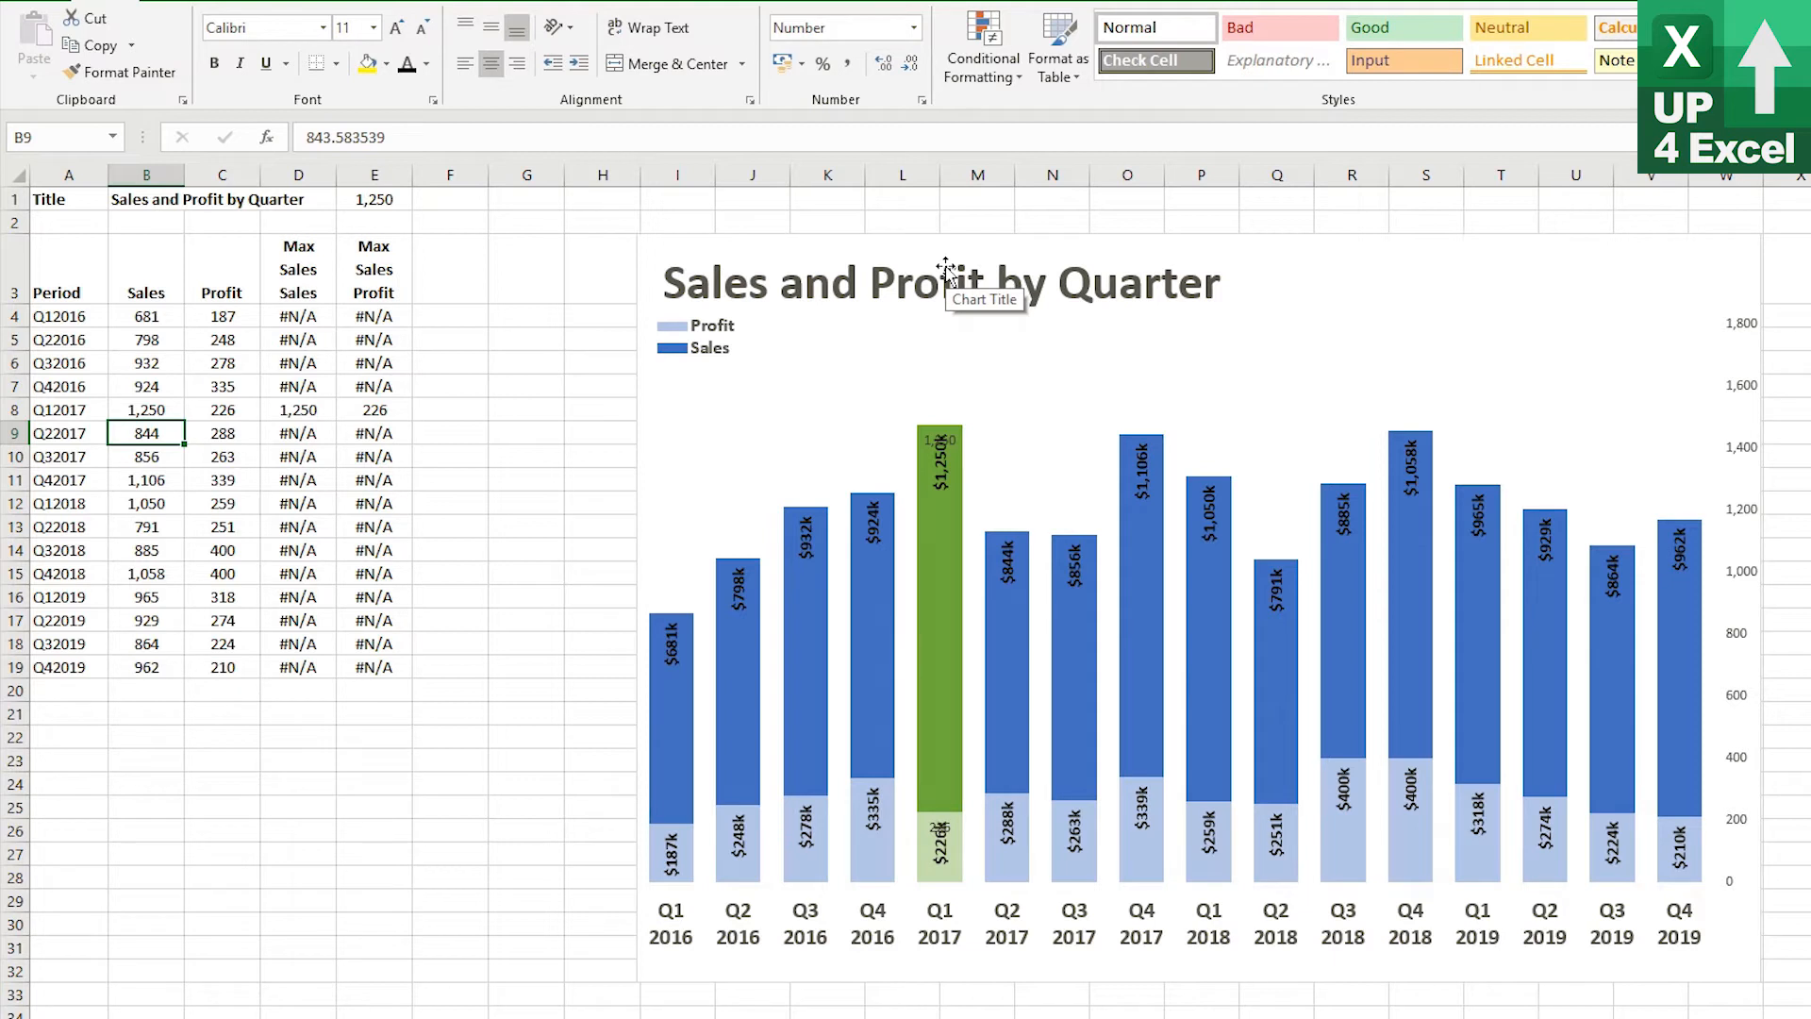
Add a new period Q1 2020, on two lines, in the first empty row below the data
{"action": "key", "text": "Up"}
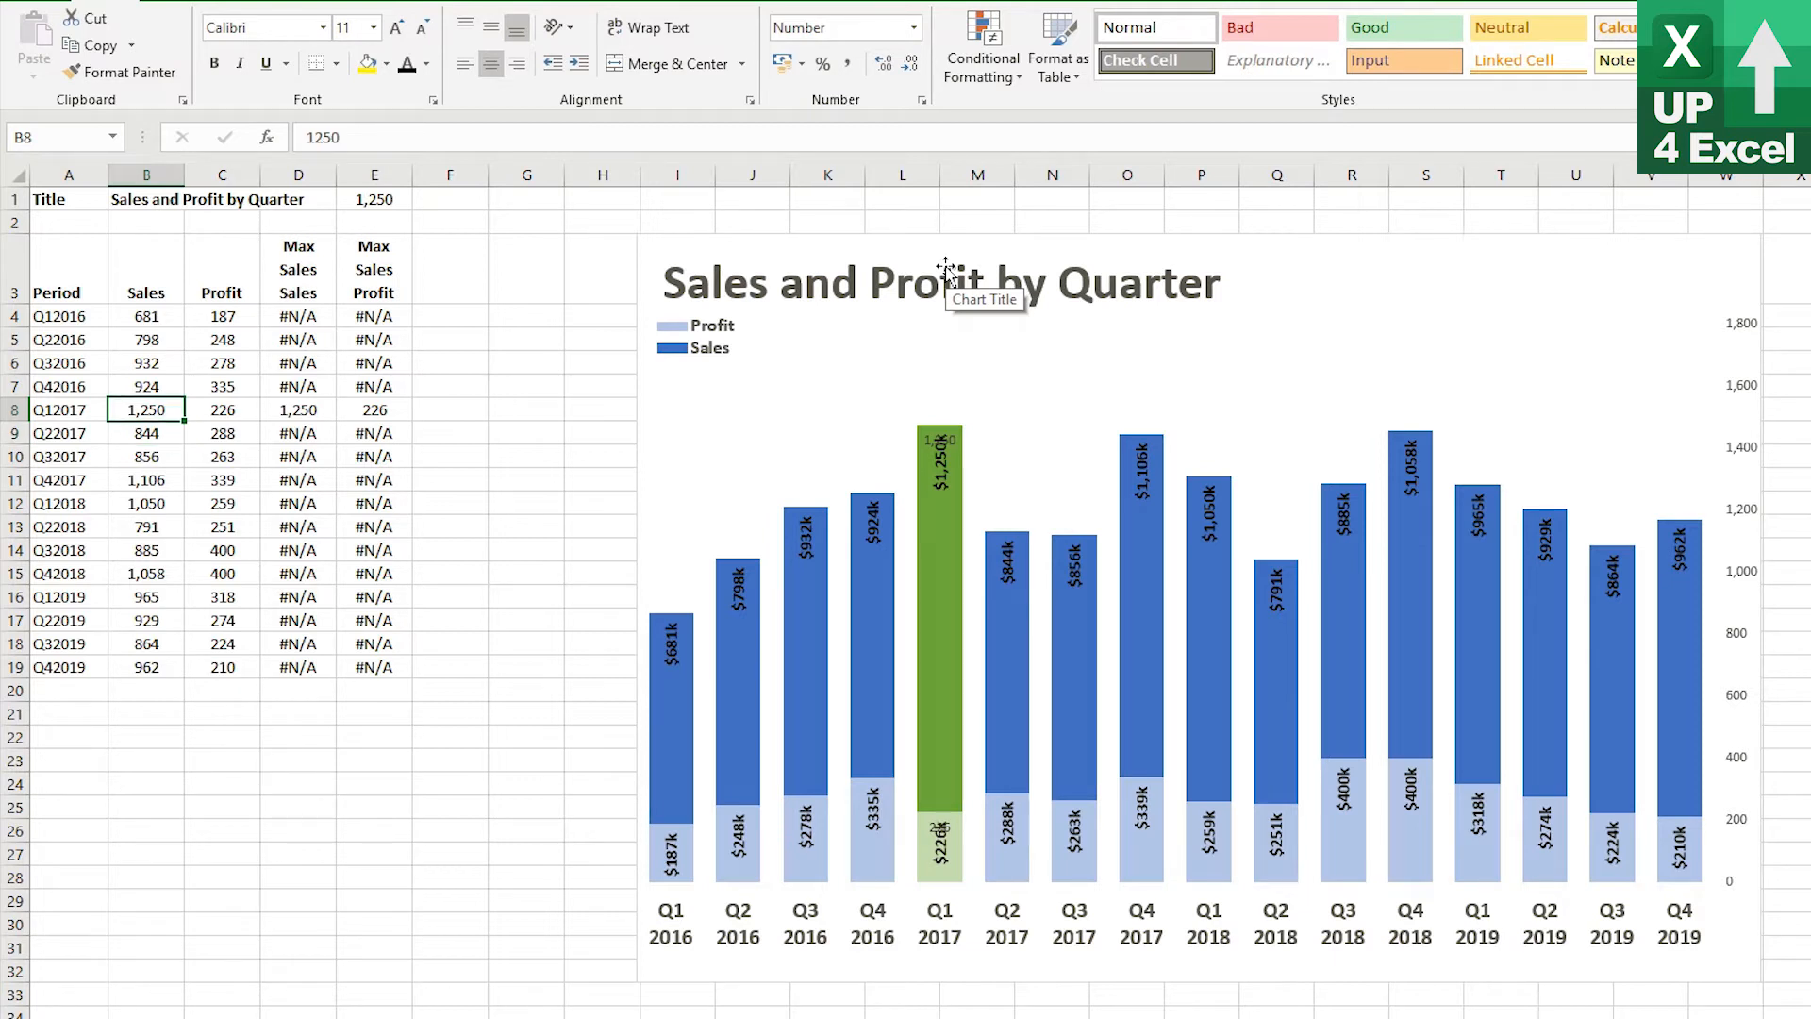
{"action": "key", "text": "Down"}
{"action": "key", "text": "Down"}
{"action": "key", "text": "Down"}
{"action": "key", "text": "Down"}
{"action": "key", "text": "Down"}
{"action": "key", "text": "Down"}
{"action": "key", "text": "Down"}
{"action": "key", "text": "Down"}
{"action": "key", "text": "Down"}
{"action": "key", "text": "Down"}
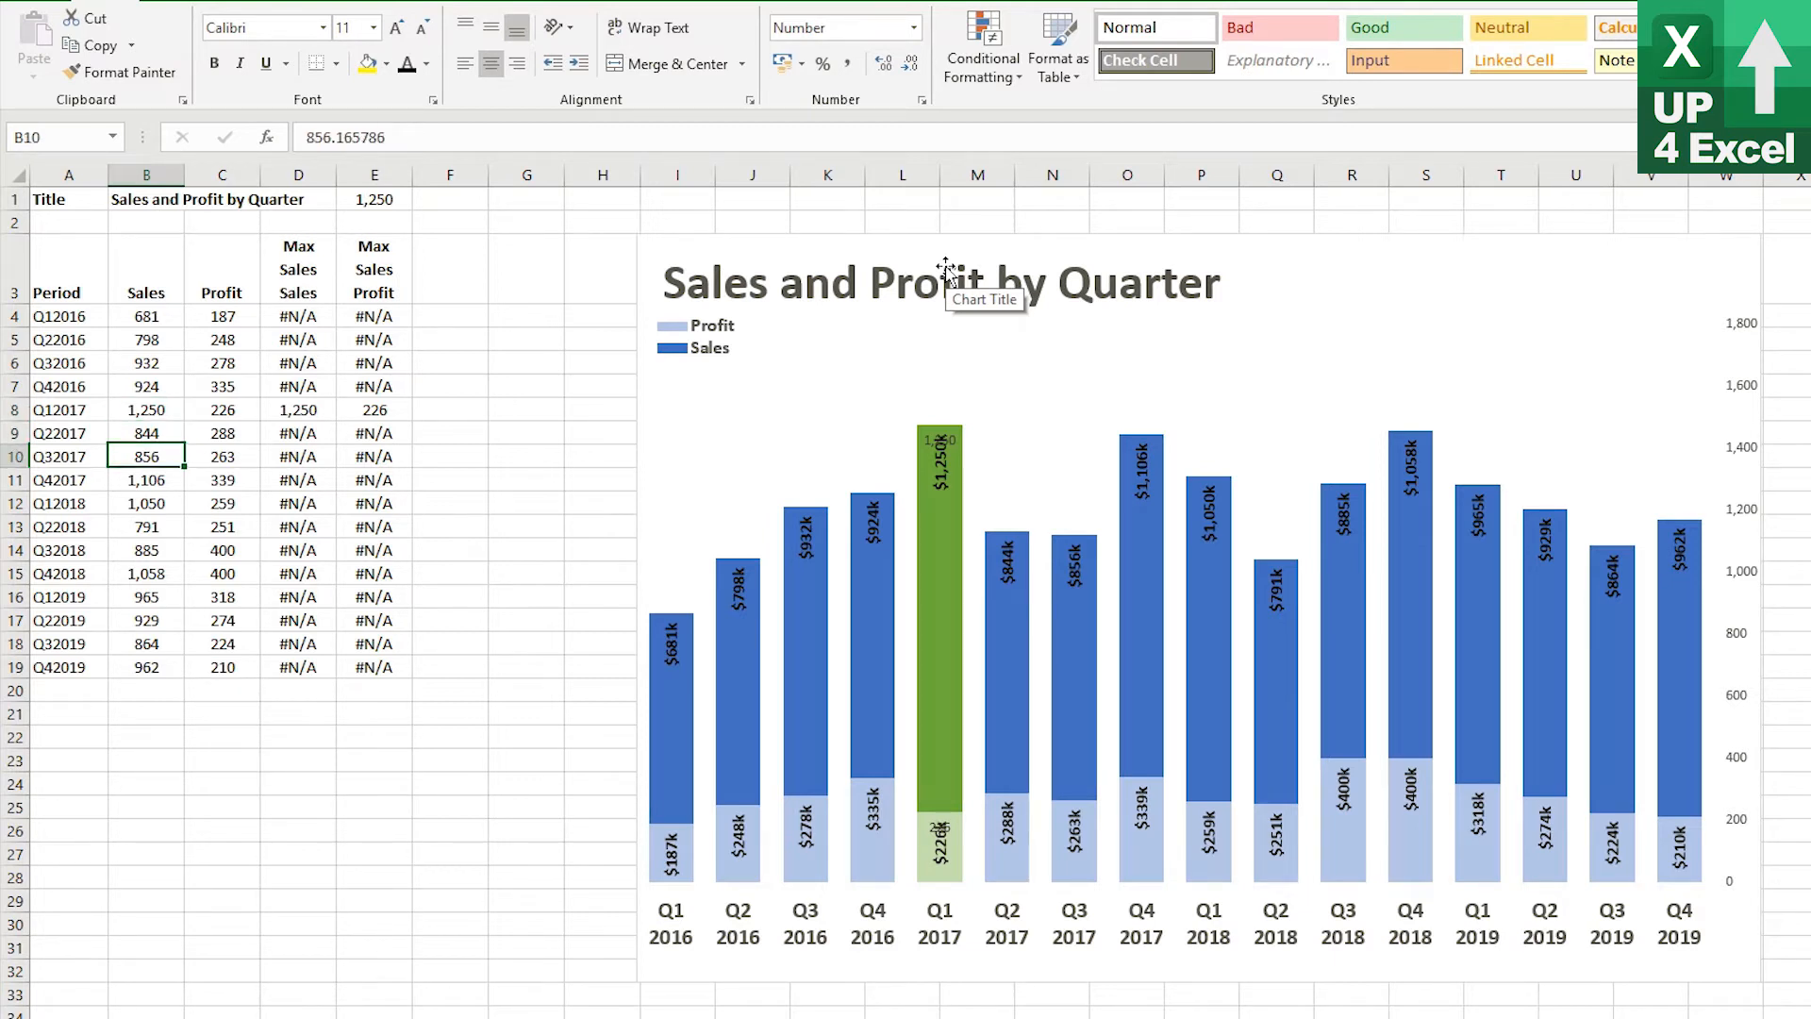
{"action": "key", "text": "Down"}
{"action": "key", "text": "Left"}
{"action": "key", "text": "shift+Right"}
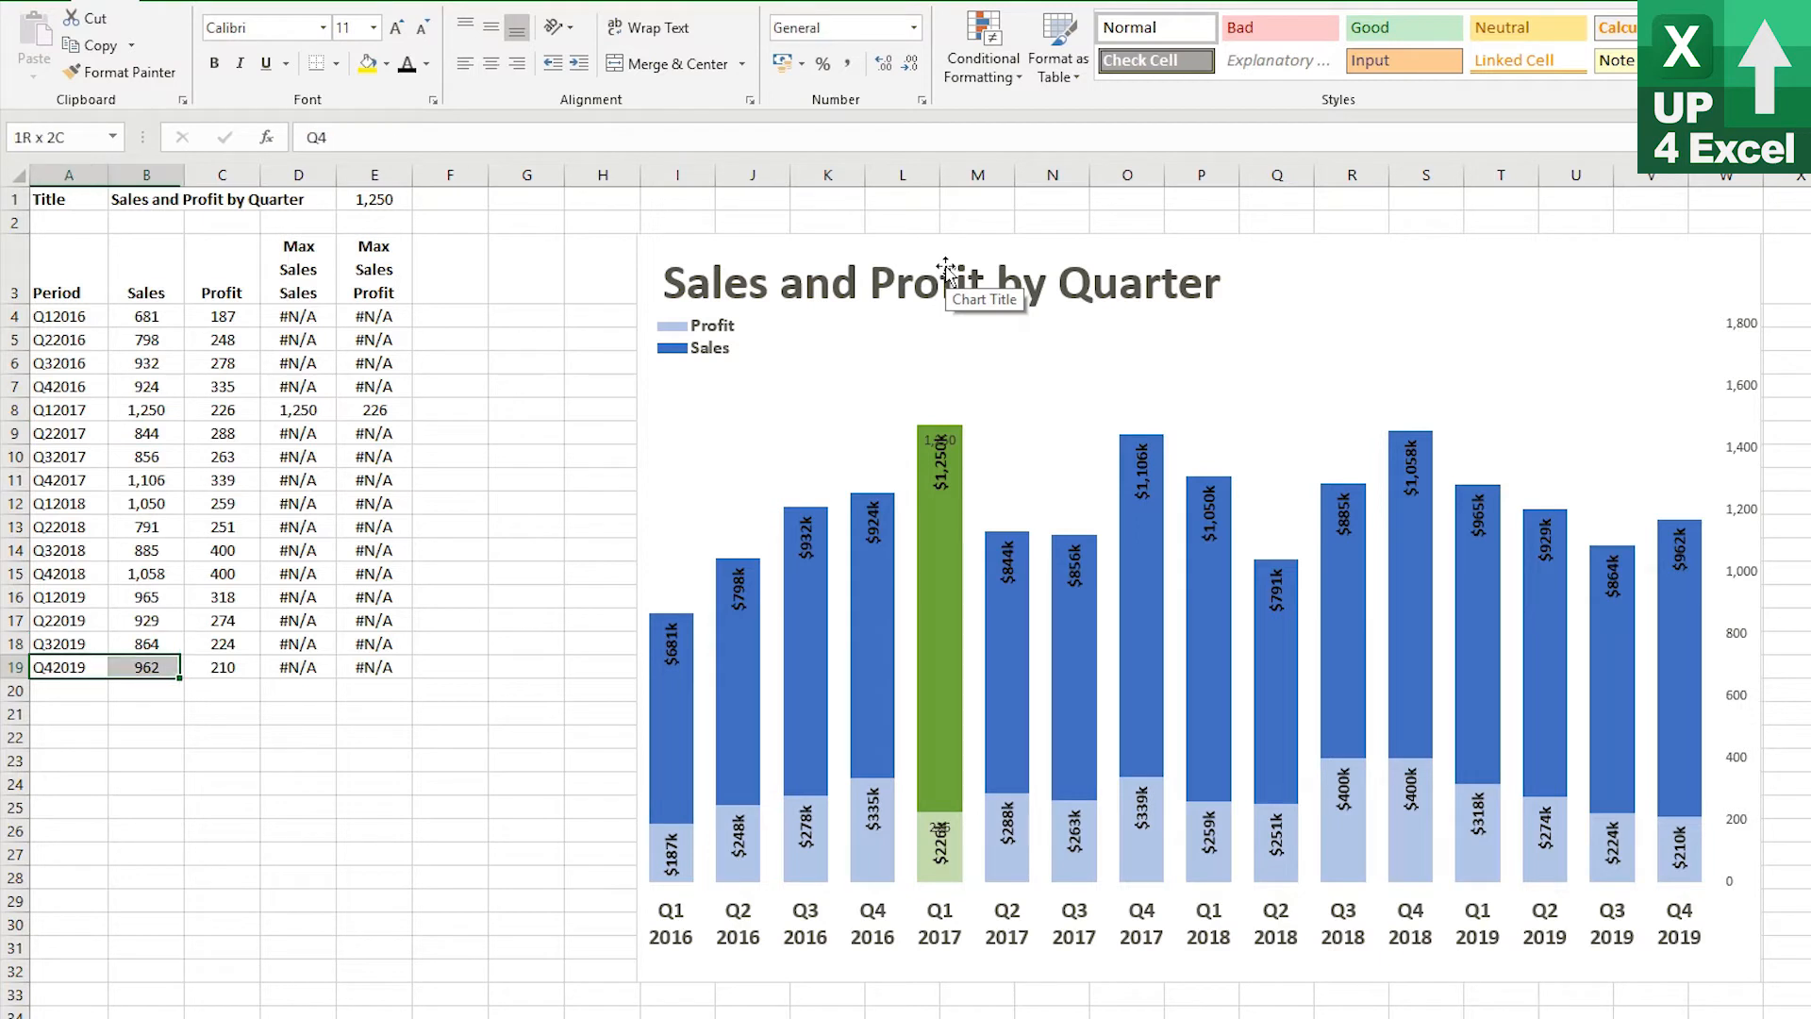
{"action": "key", "text": "Down"}
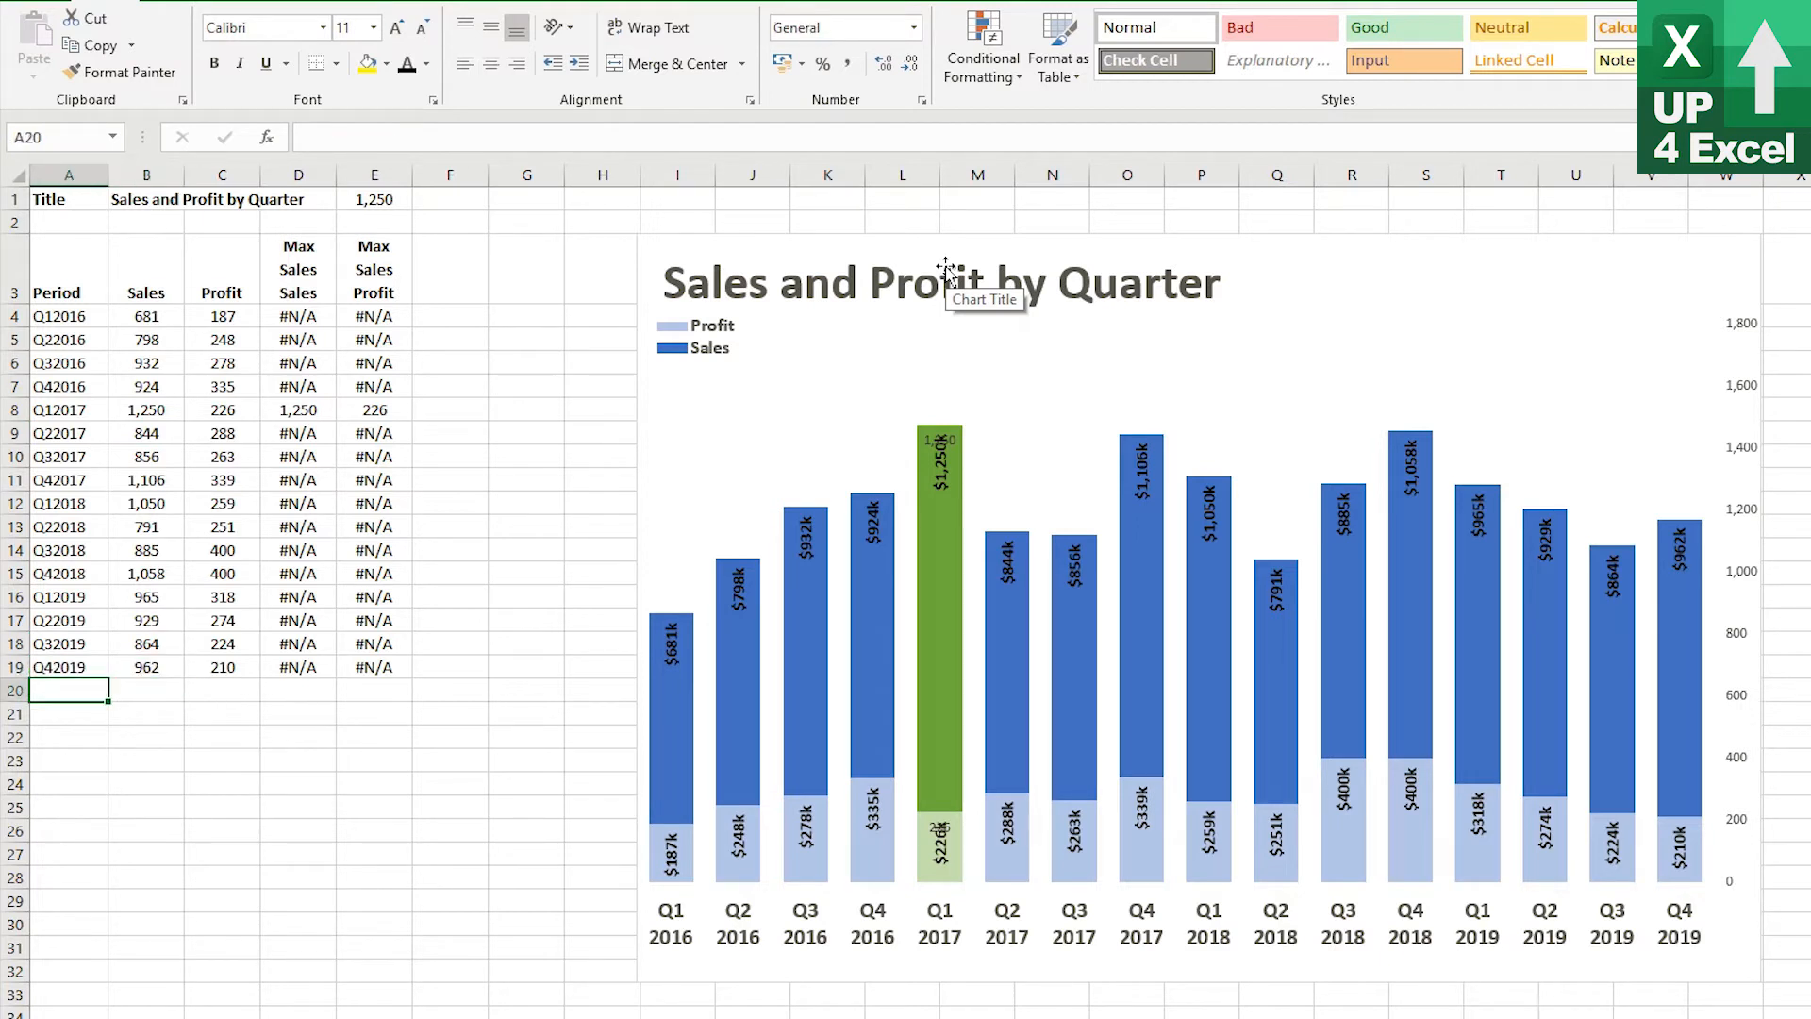
{"action": "type", "text": "Q"}
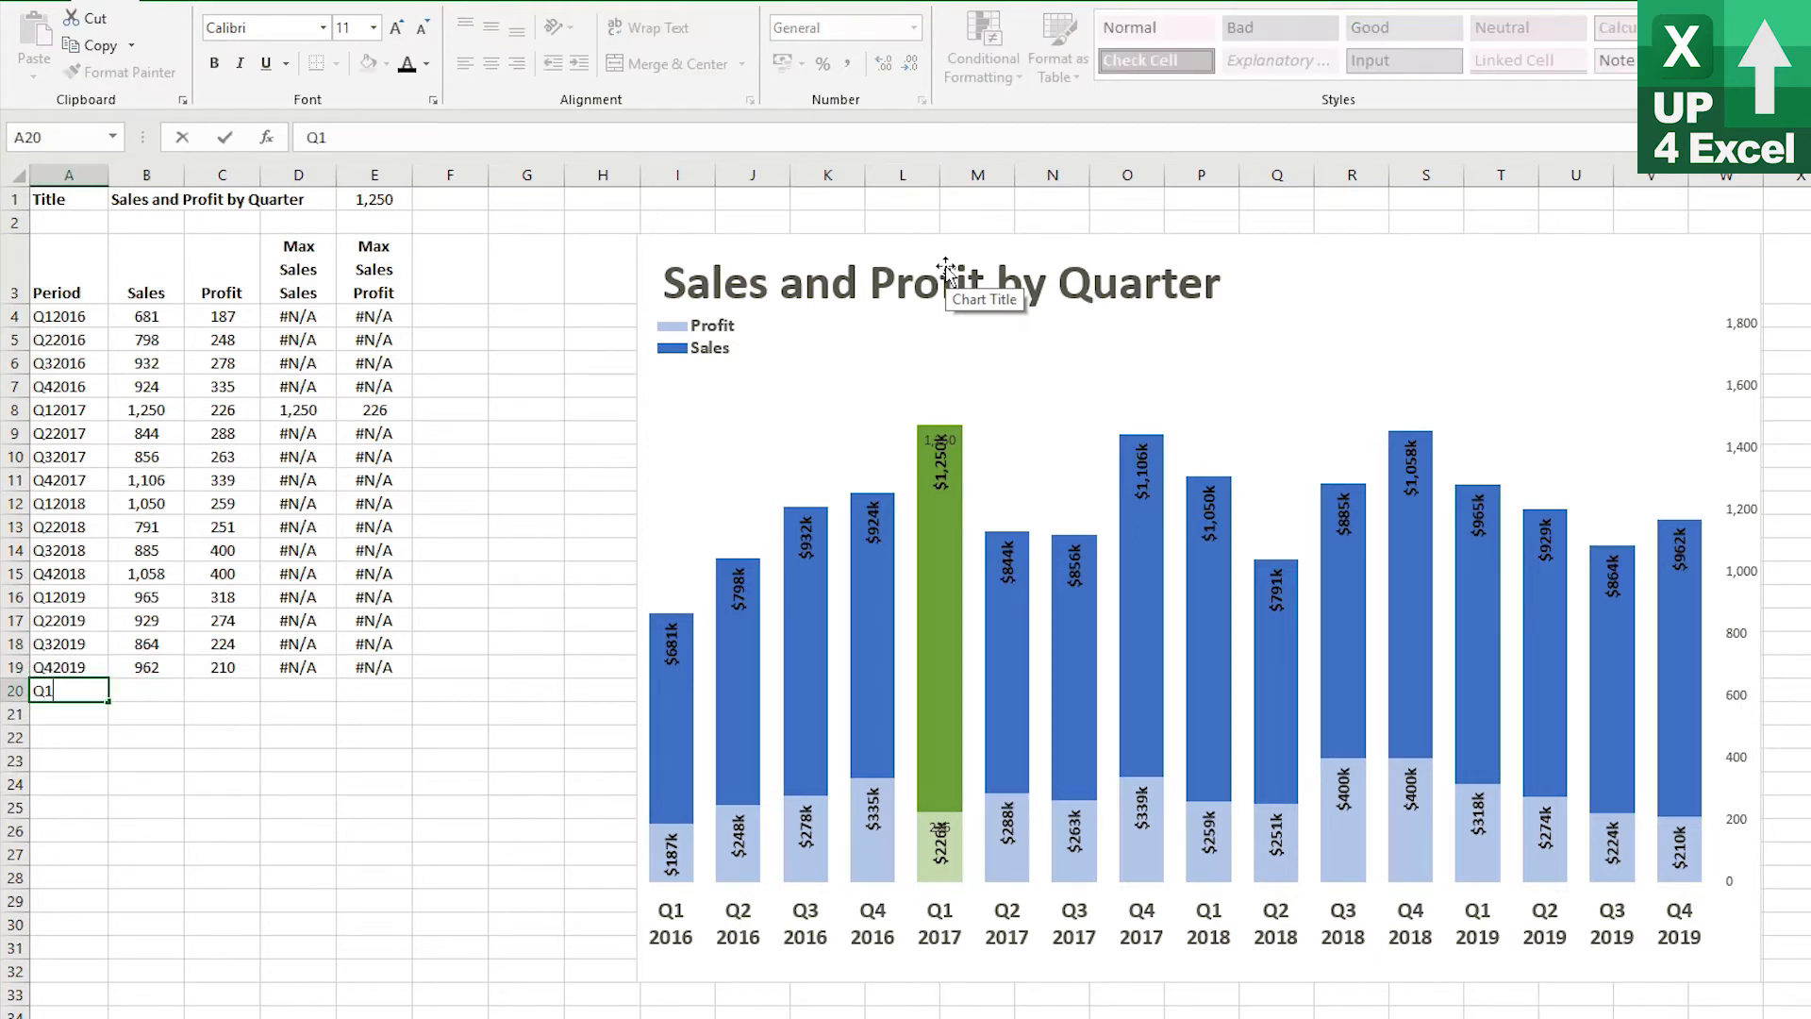
{"action": "type", "text": "1"}
{"action": "key", "text": "Return"}
{"action": "type", "text": "2020"}
{"action": "key", "text": "Tab"}
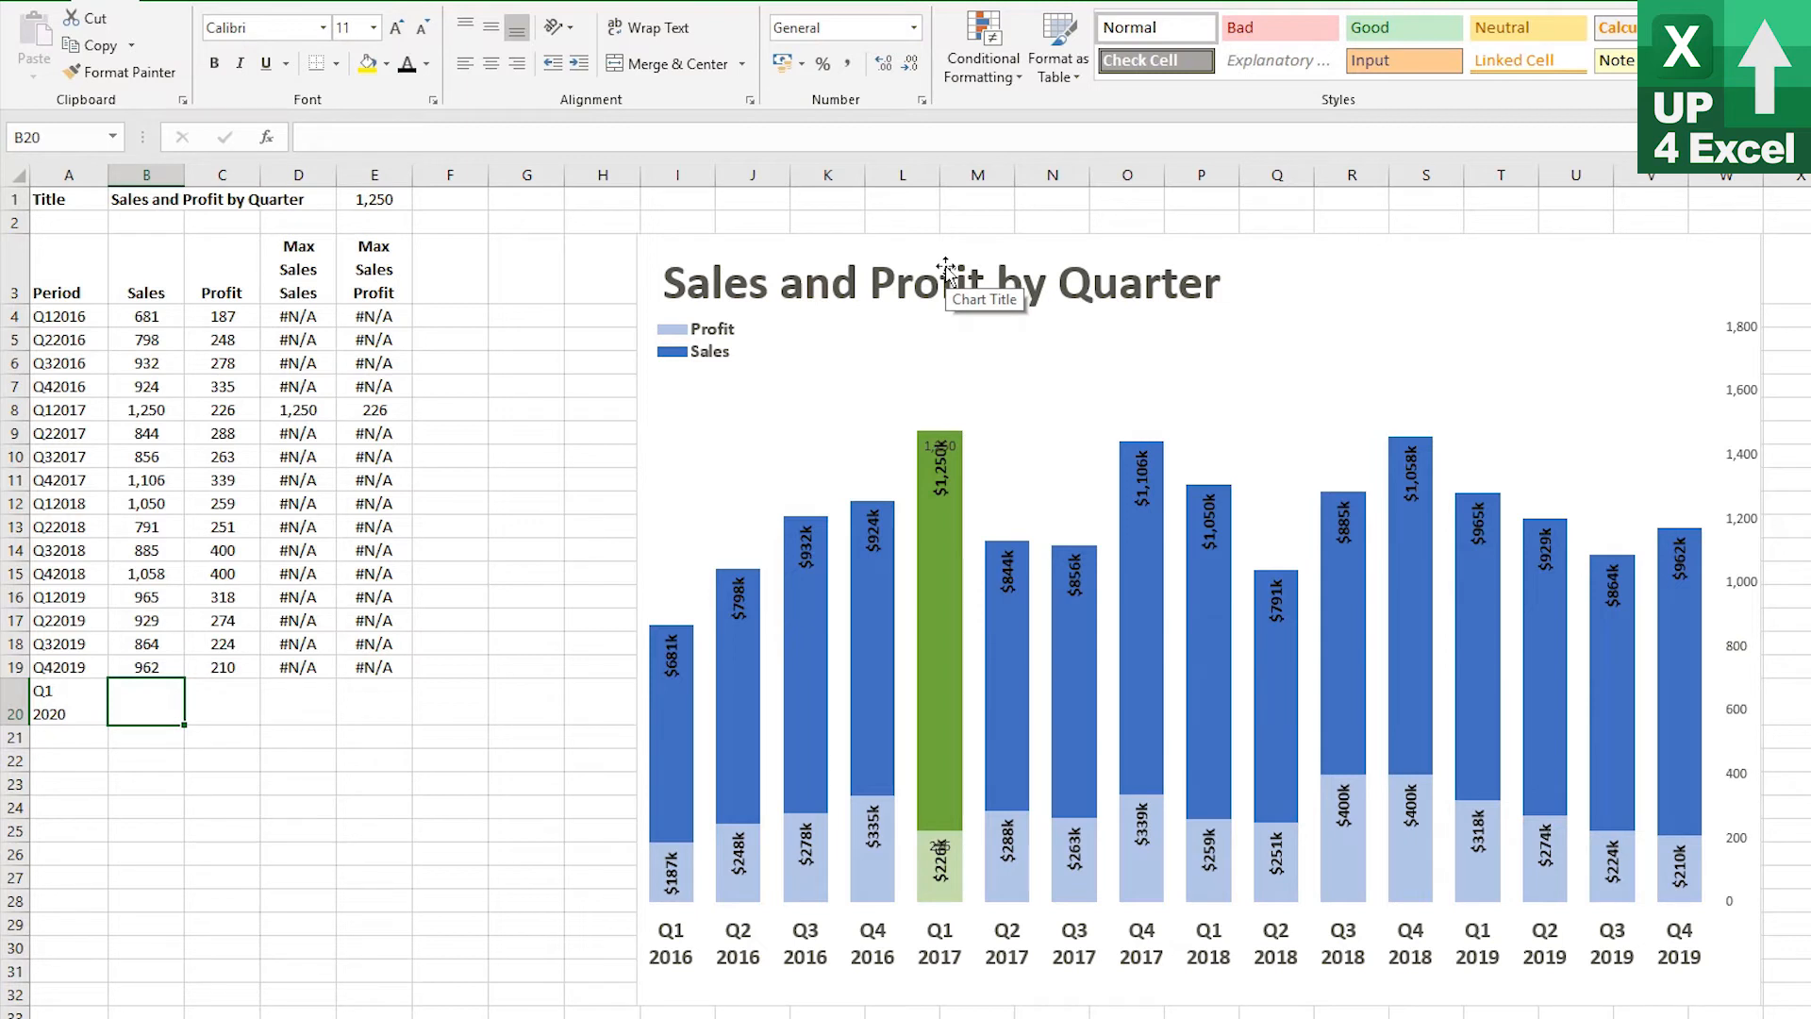
Enter sales of 1,400 and profit of 500 for Q1 2020
{"action": "type", "text": "1,4"}
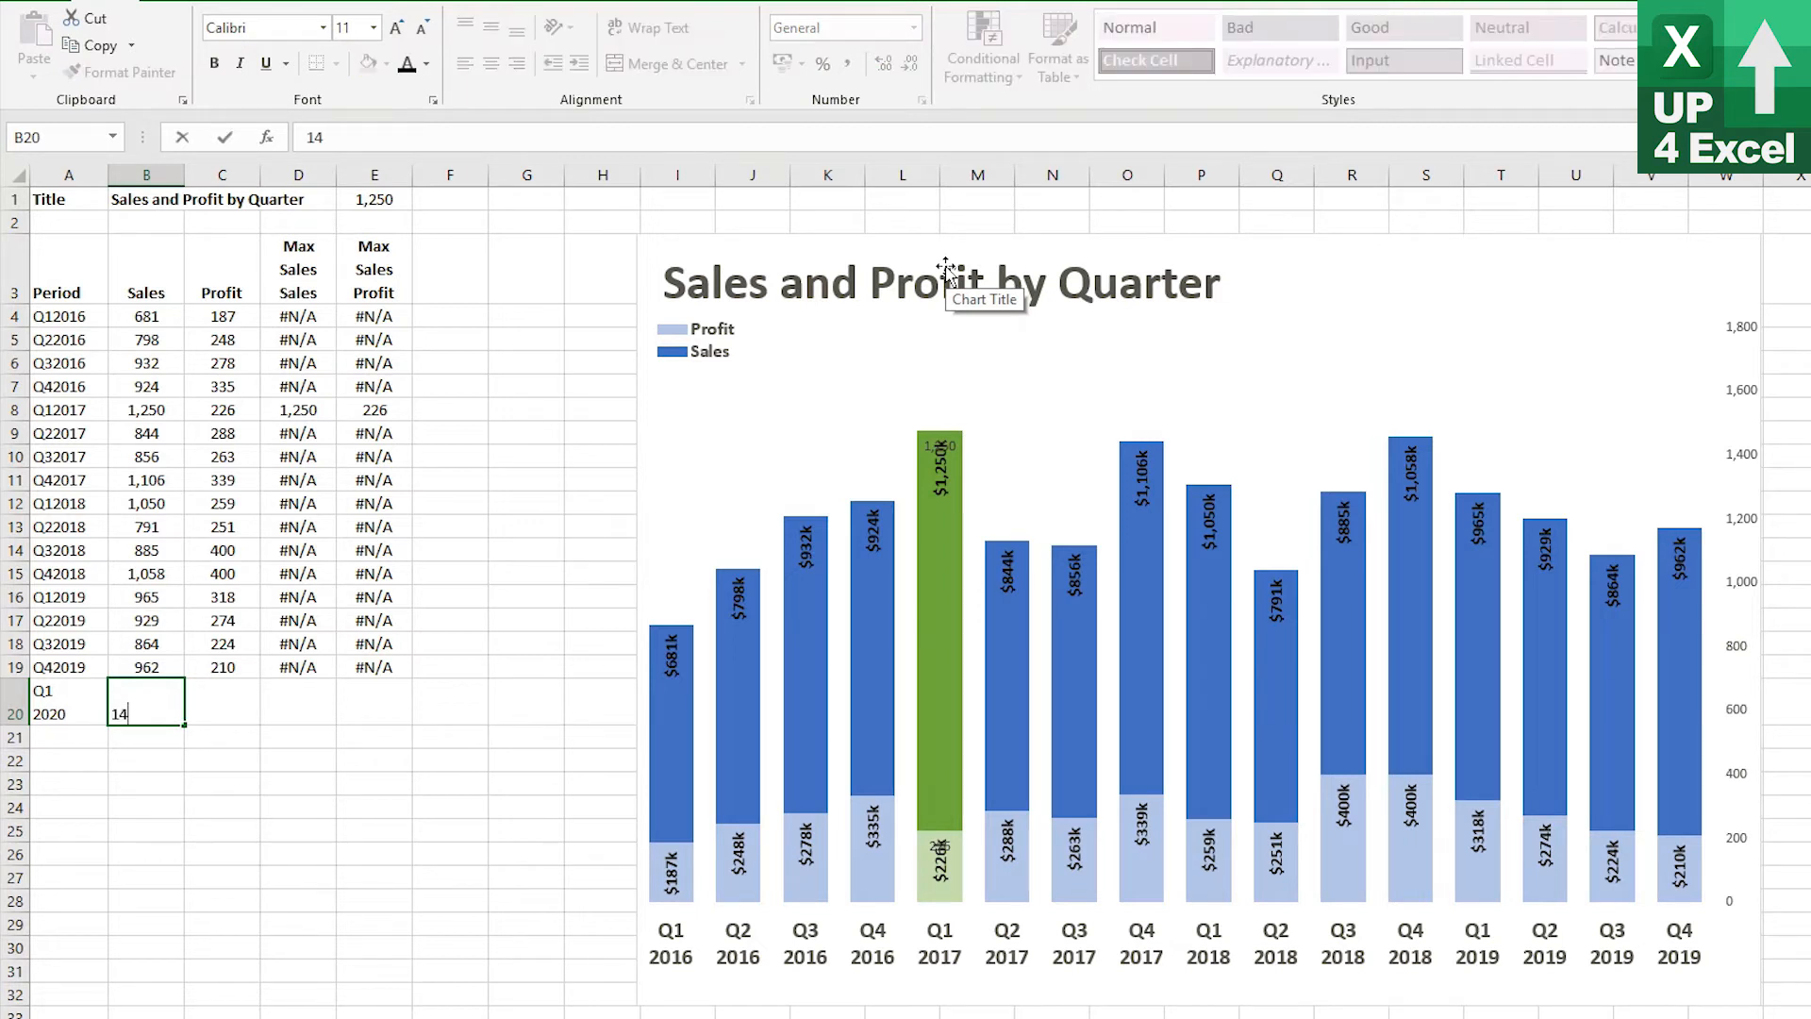
{"action": "type", "text": "00"}
{"action": "key", "text": "Return"}
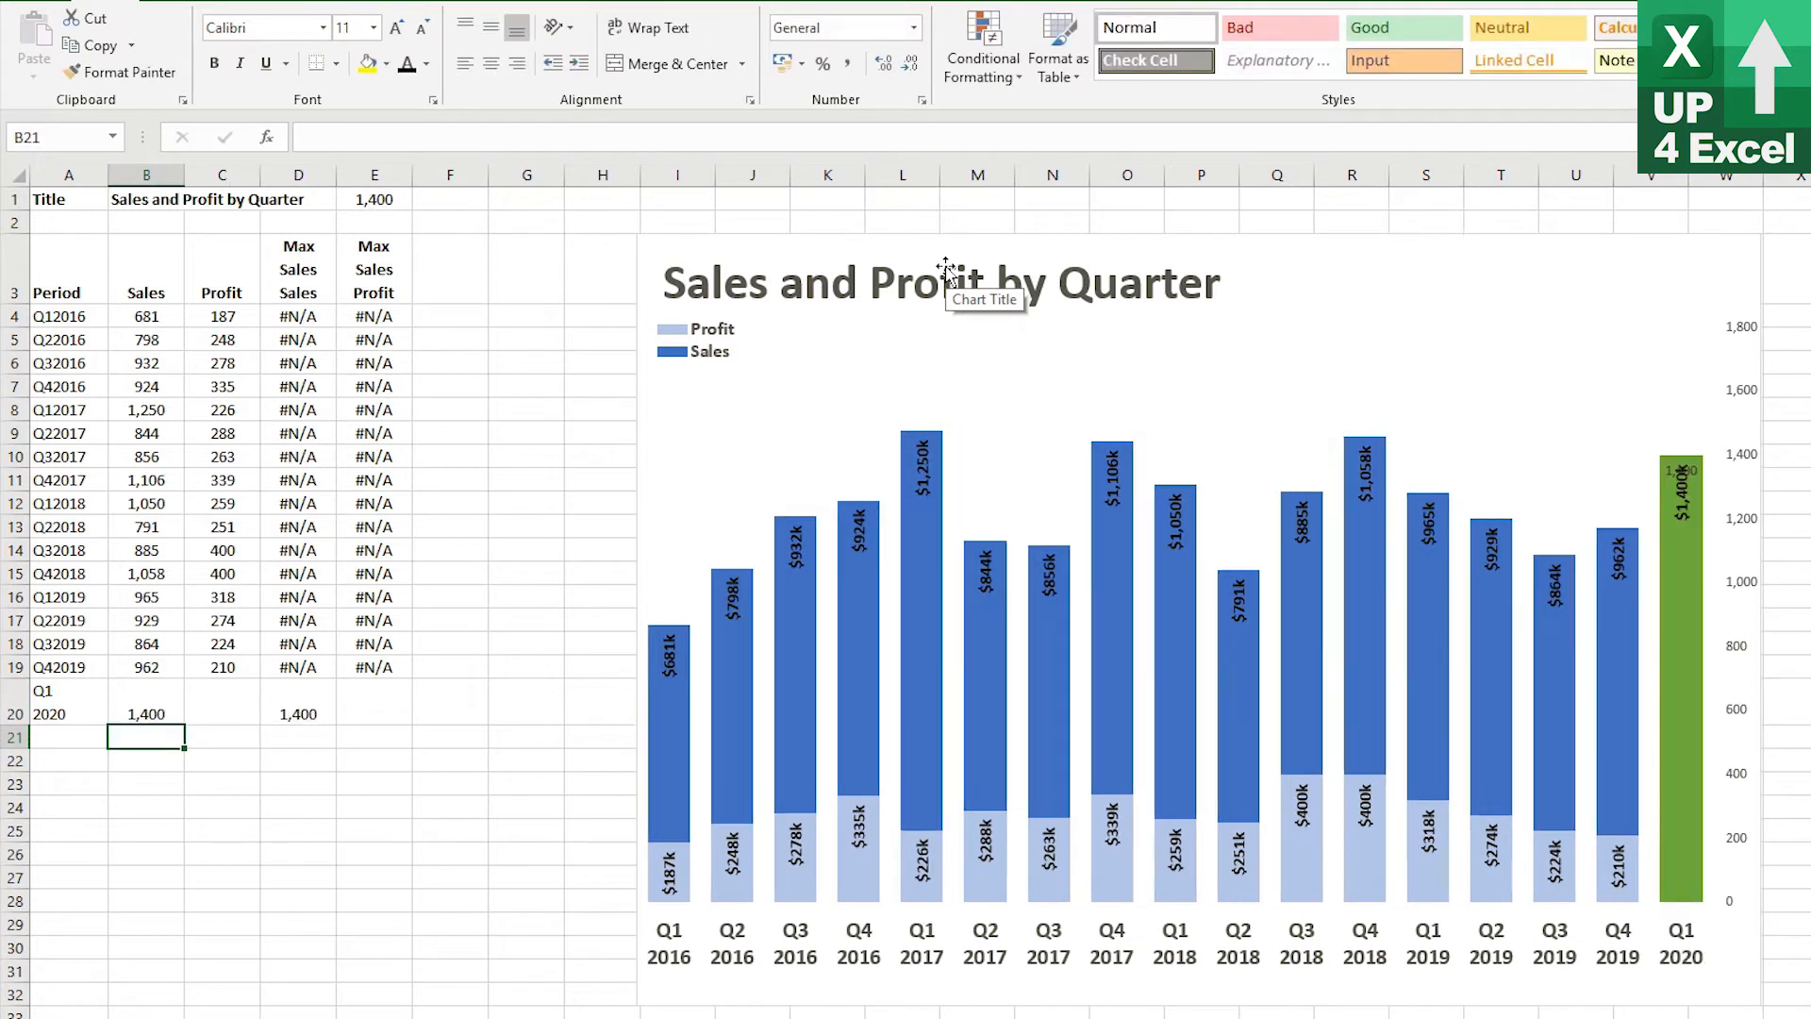
{"action": "key", "text": "Up"}
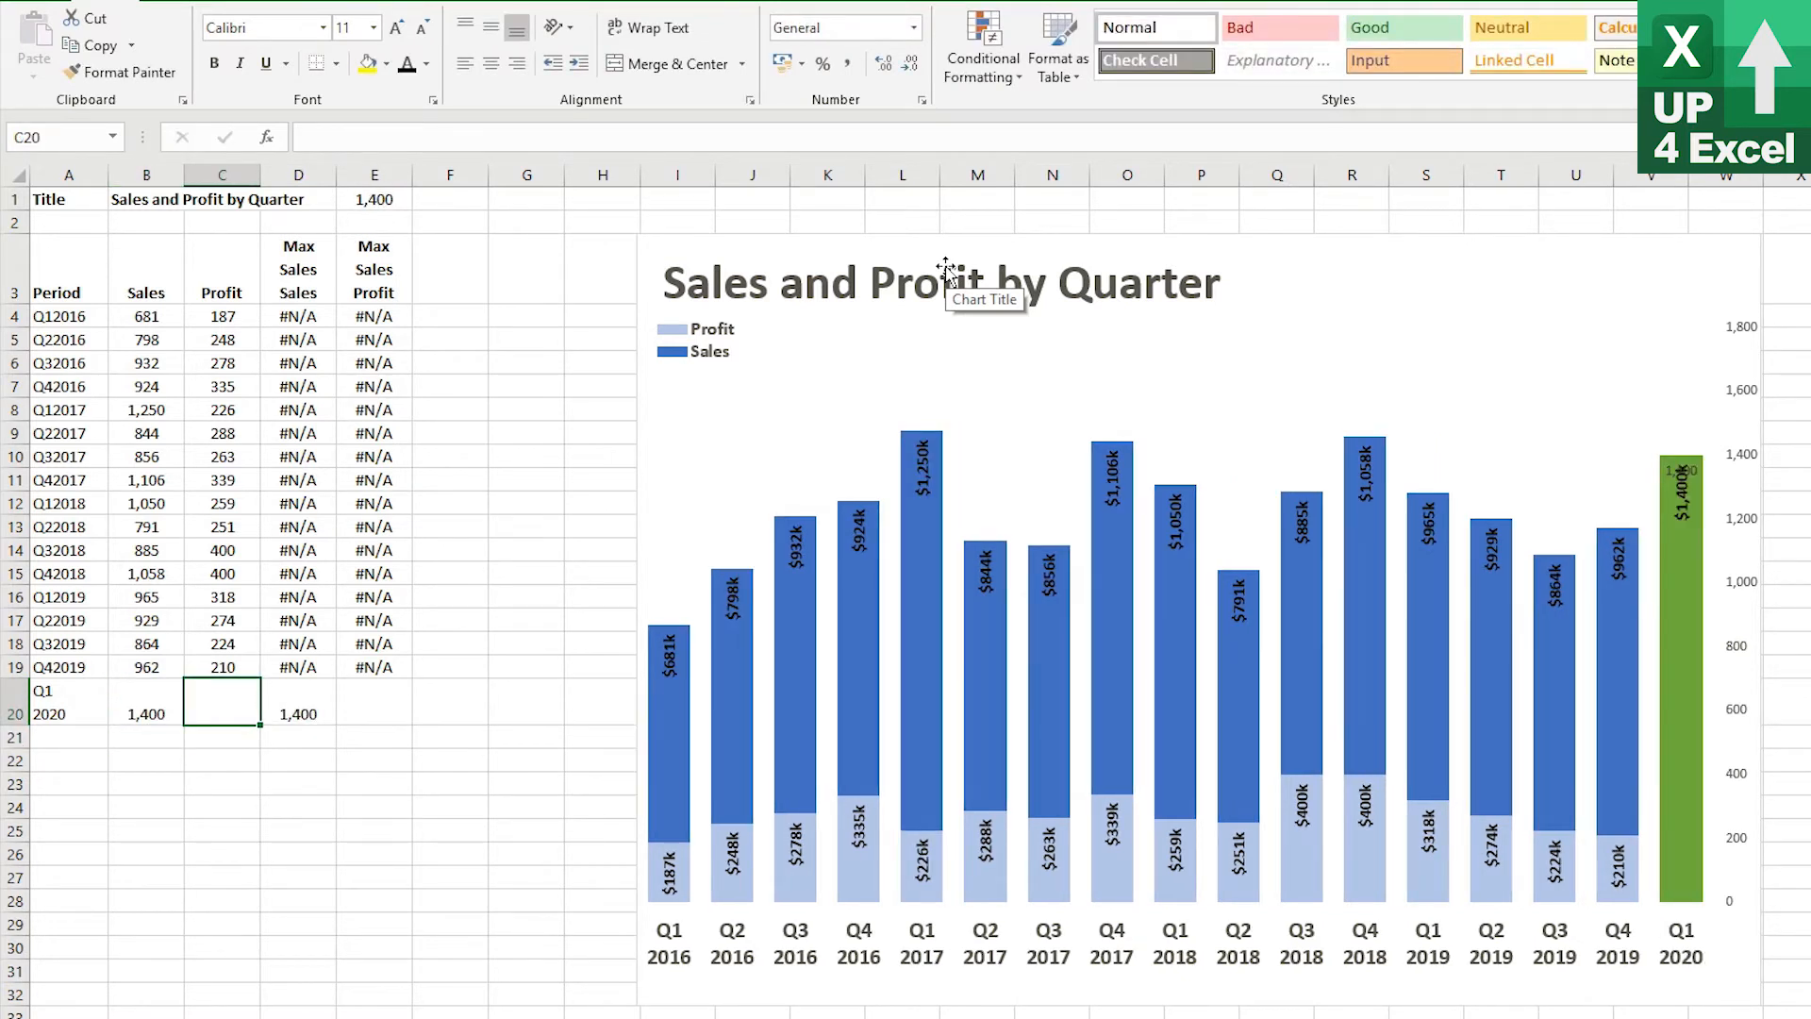
{"action": "type", "text": "500"}
{"action": "key", "text": "Return"}
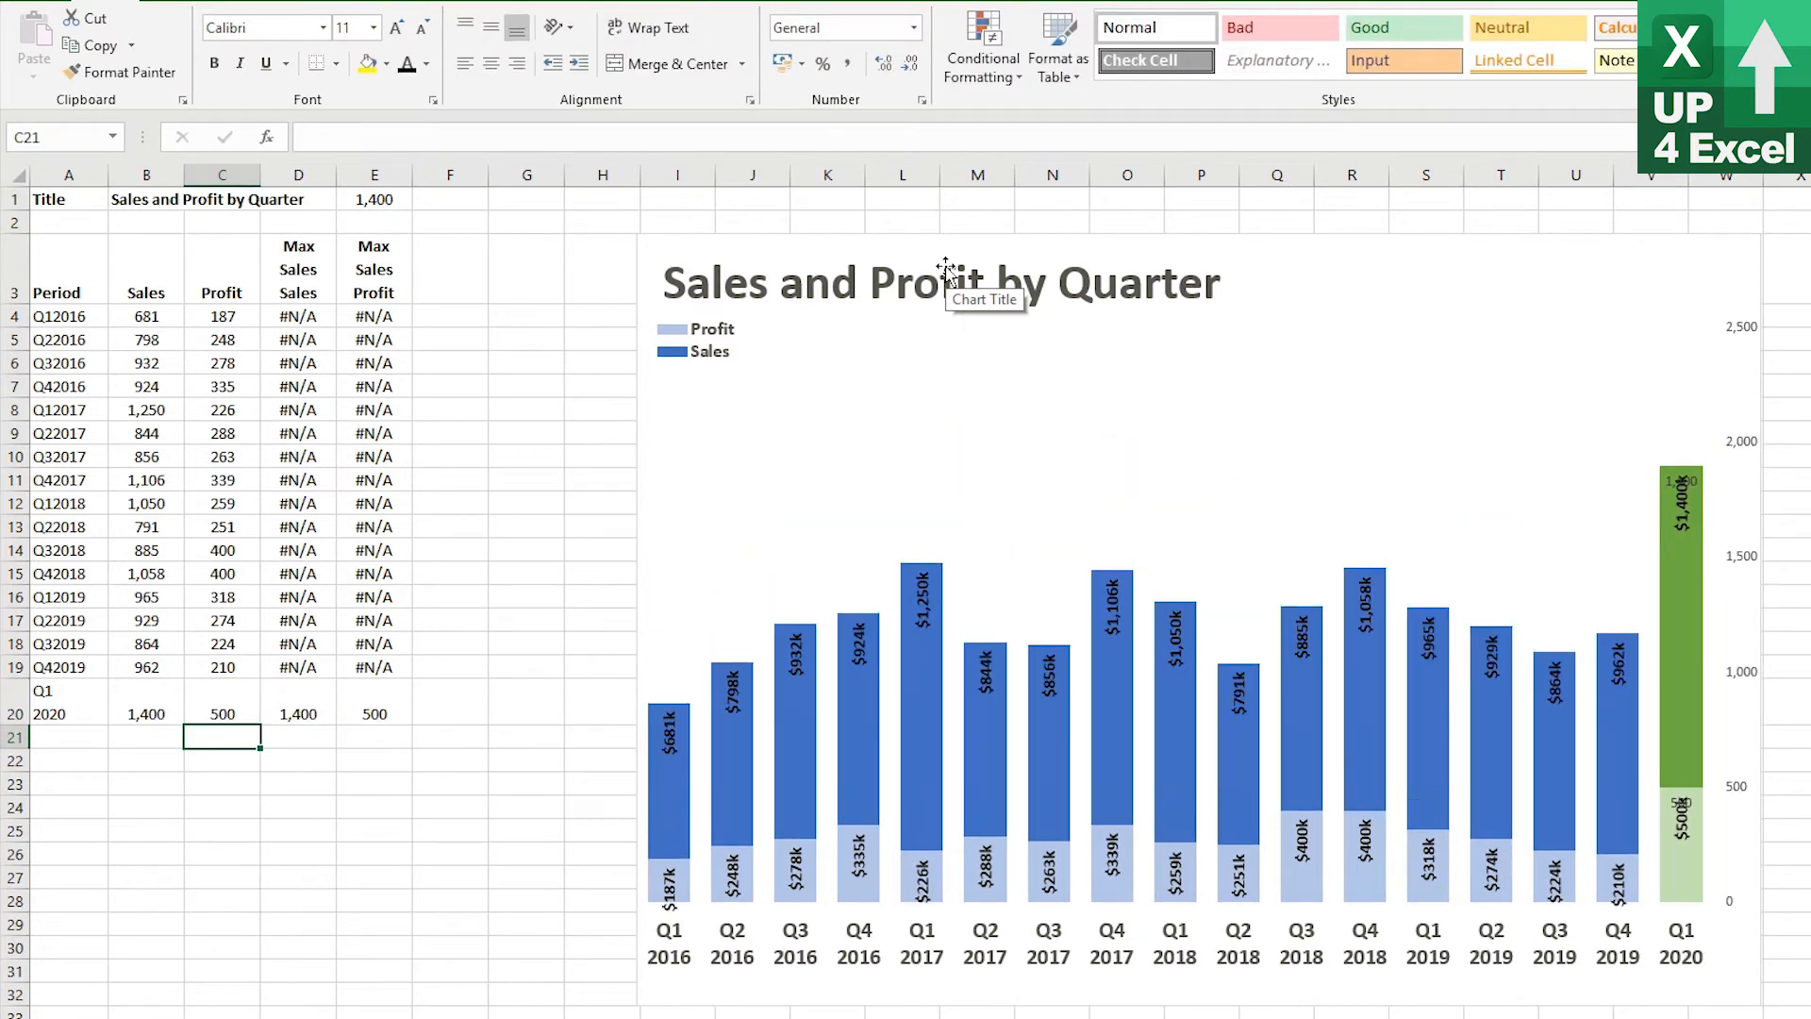
Change the Q1 2020 sales value to 987
{"action": "key", "text": "Up"}
{"action": "key", "text": "Up"}
{"action": "key", "text": "Down"}
{"action": "key", "text": "Left"}
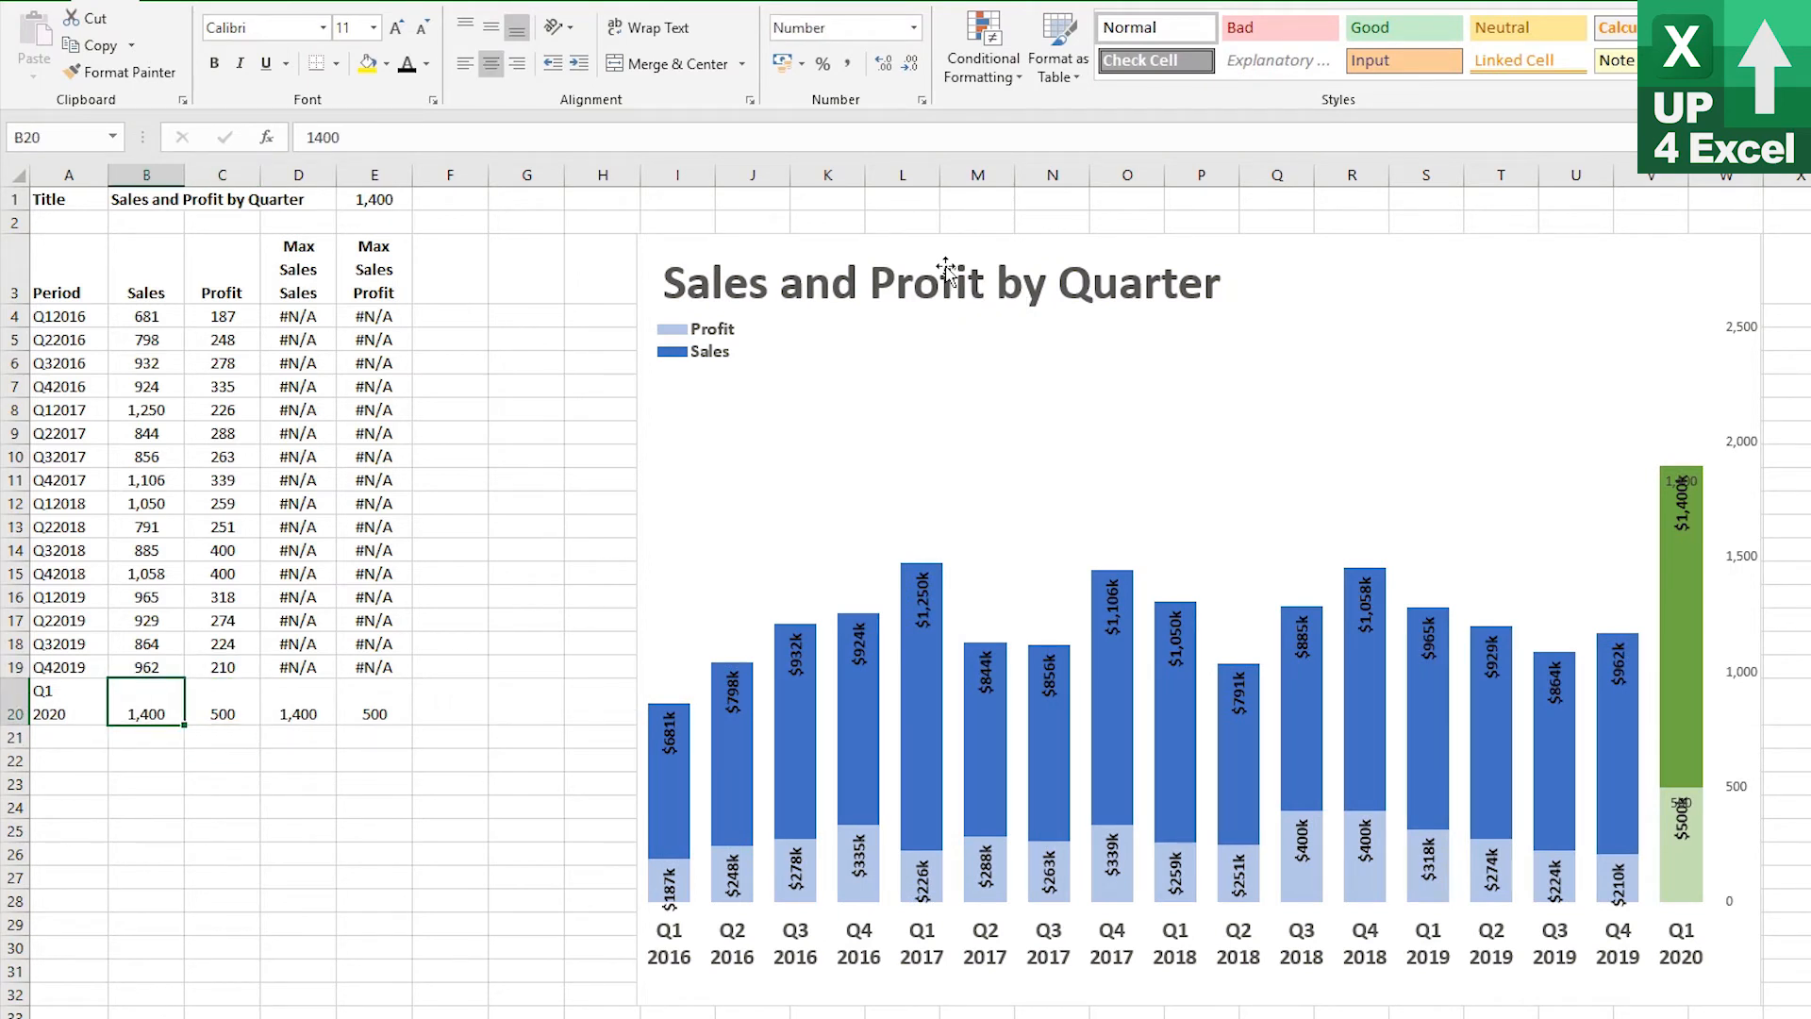
{"action": "type", "text": "987"}
{"action": "key", "text": "Return"}
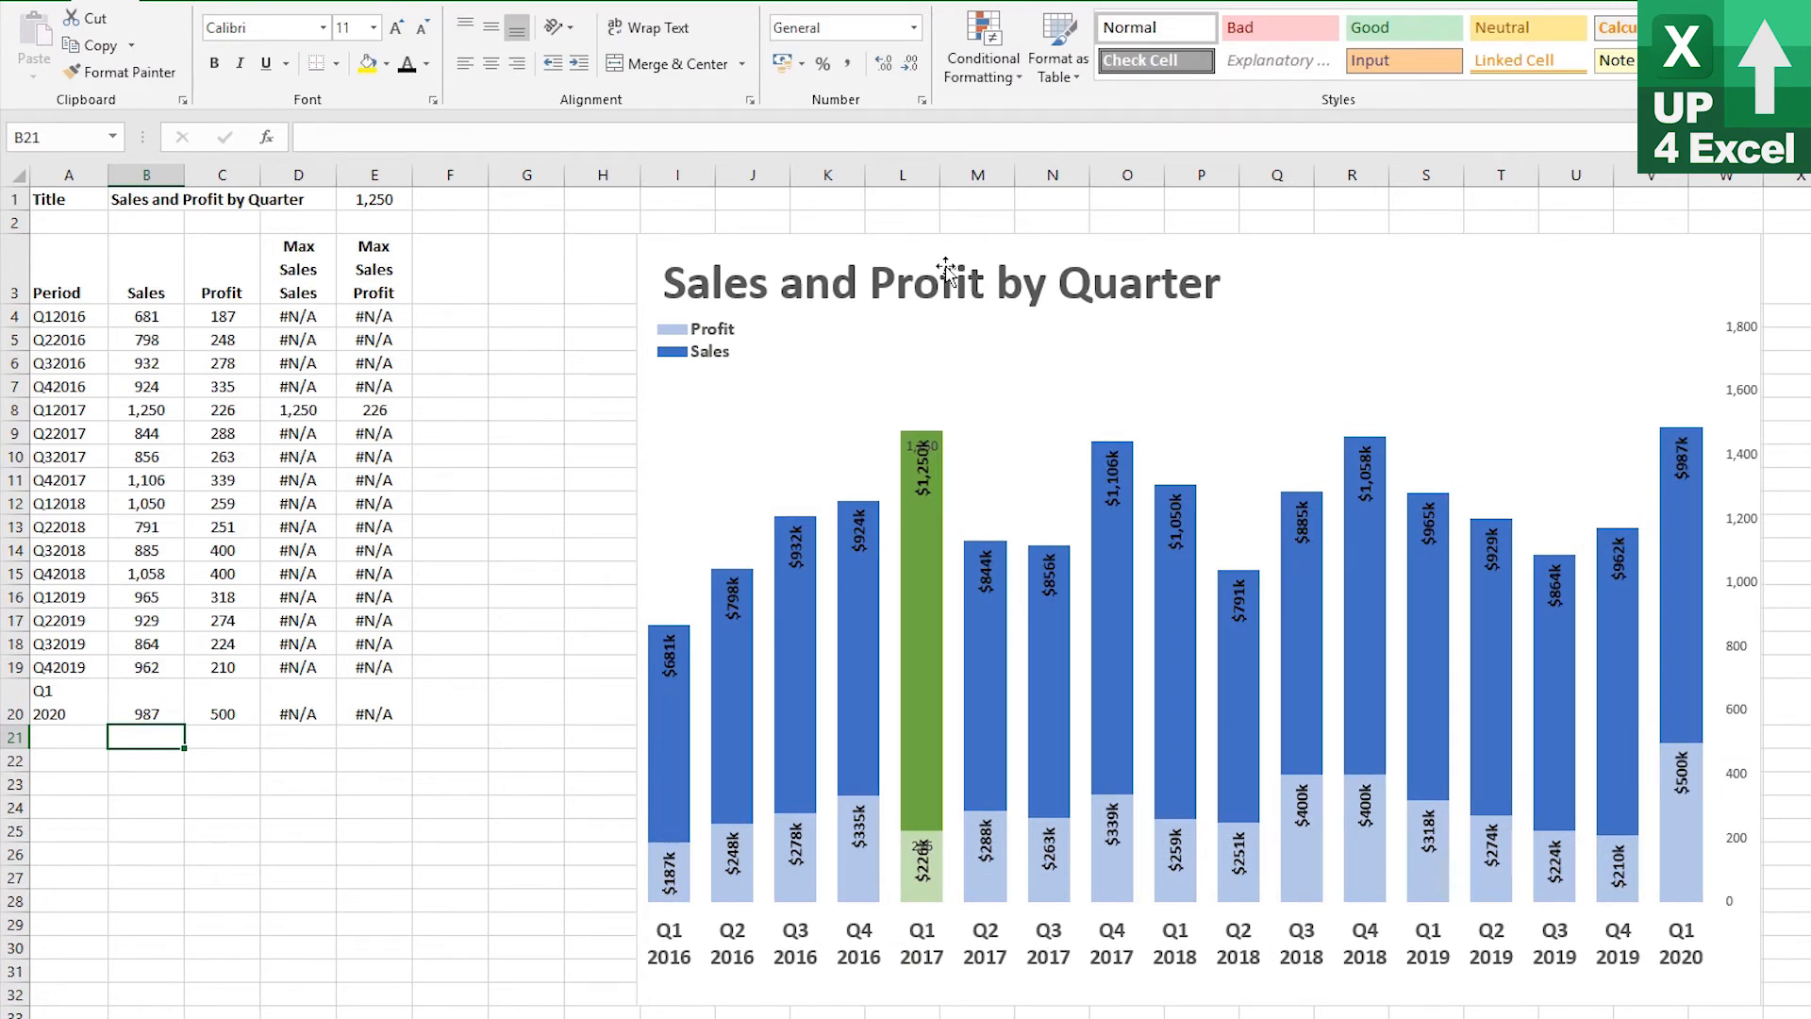
Change the Q1 2020 profit value to 340
{"action": "key", "text": "Up"}
{"action": "key", "text": "Right"}
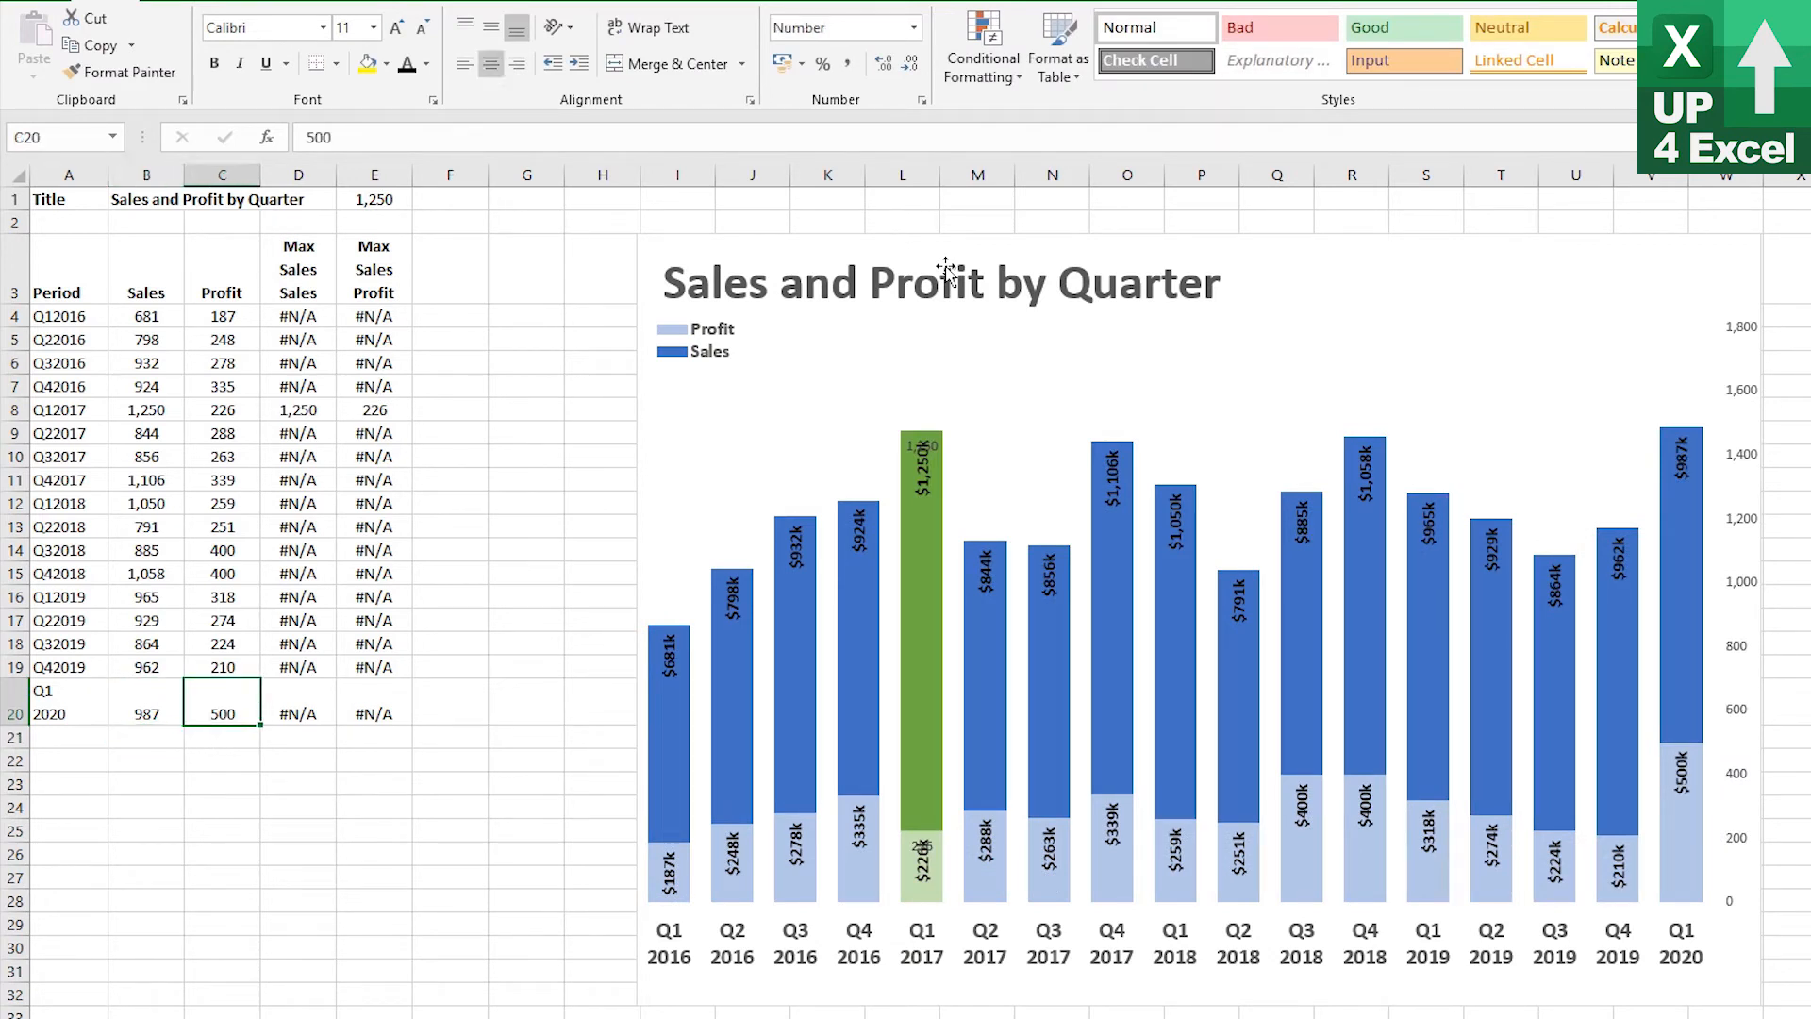
{"action": "type", "text": "340"}
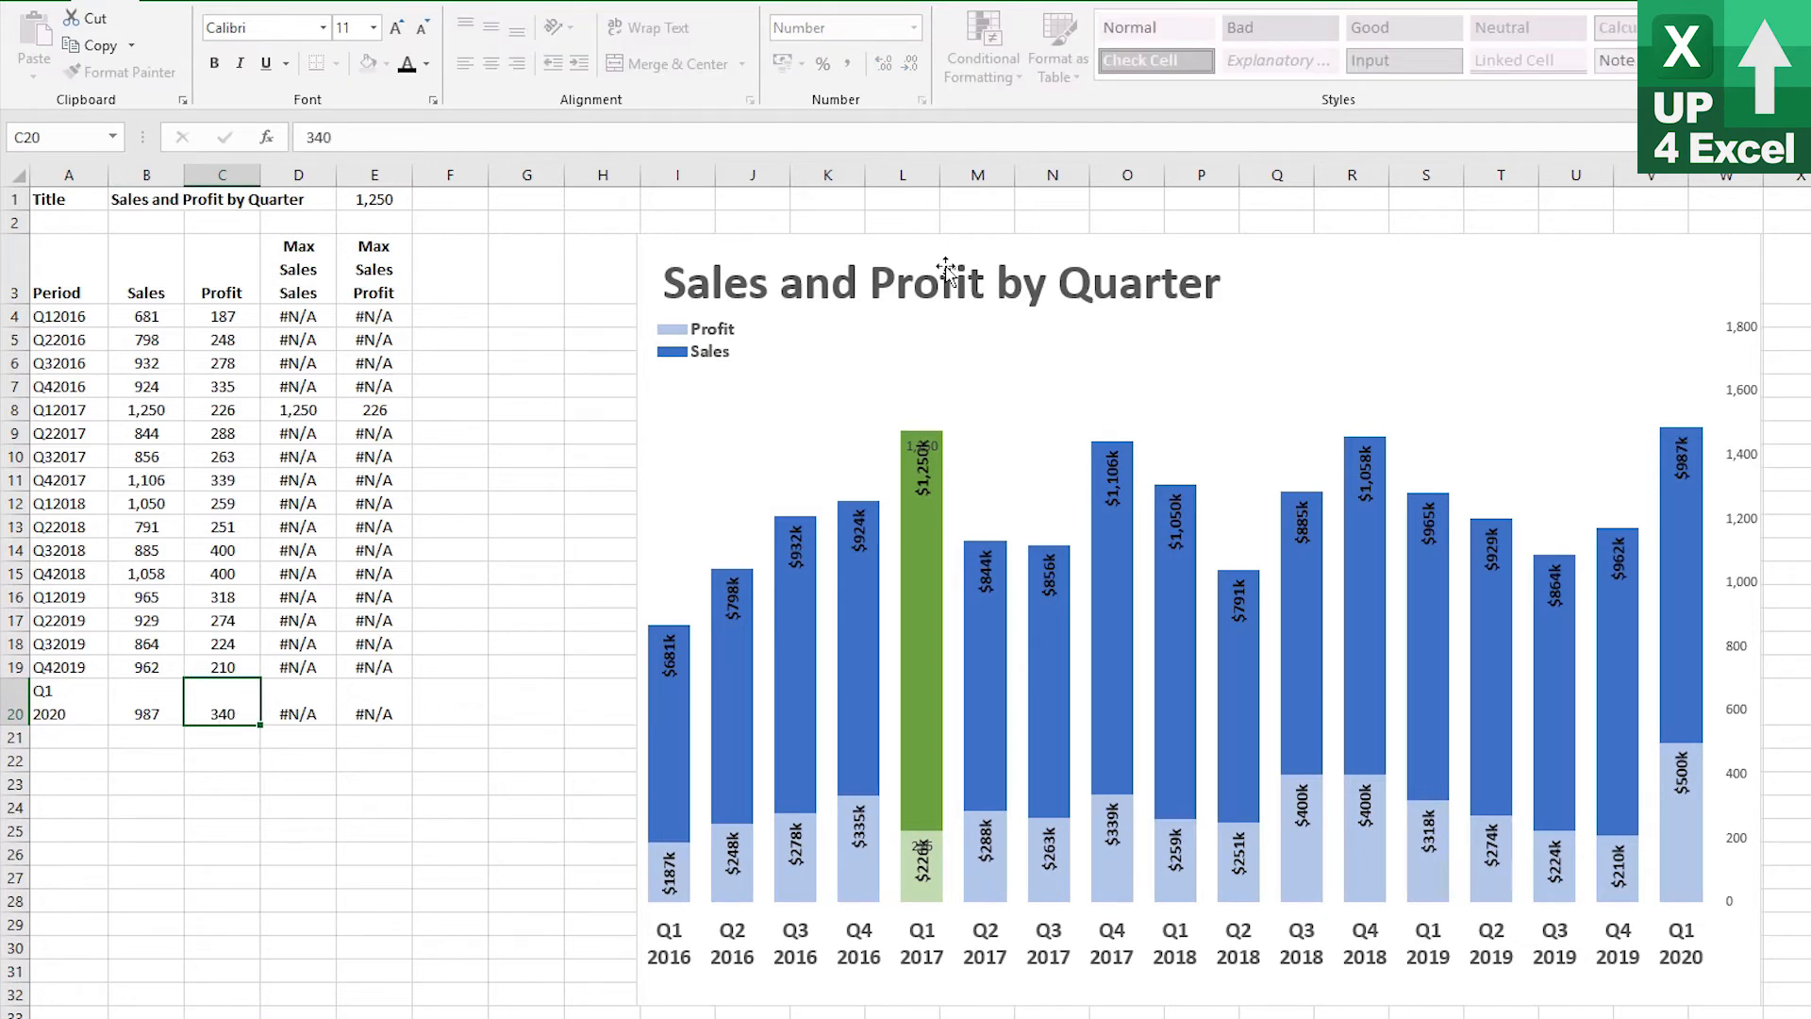
{"action": "key", "text": "Return"}
{"action": "key", "text": "Up"}
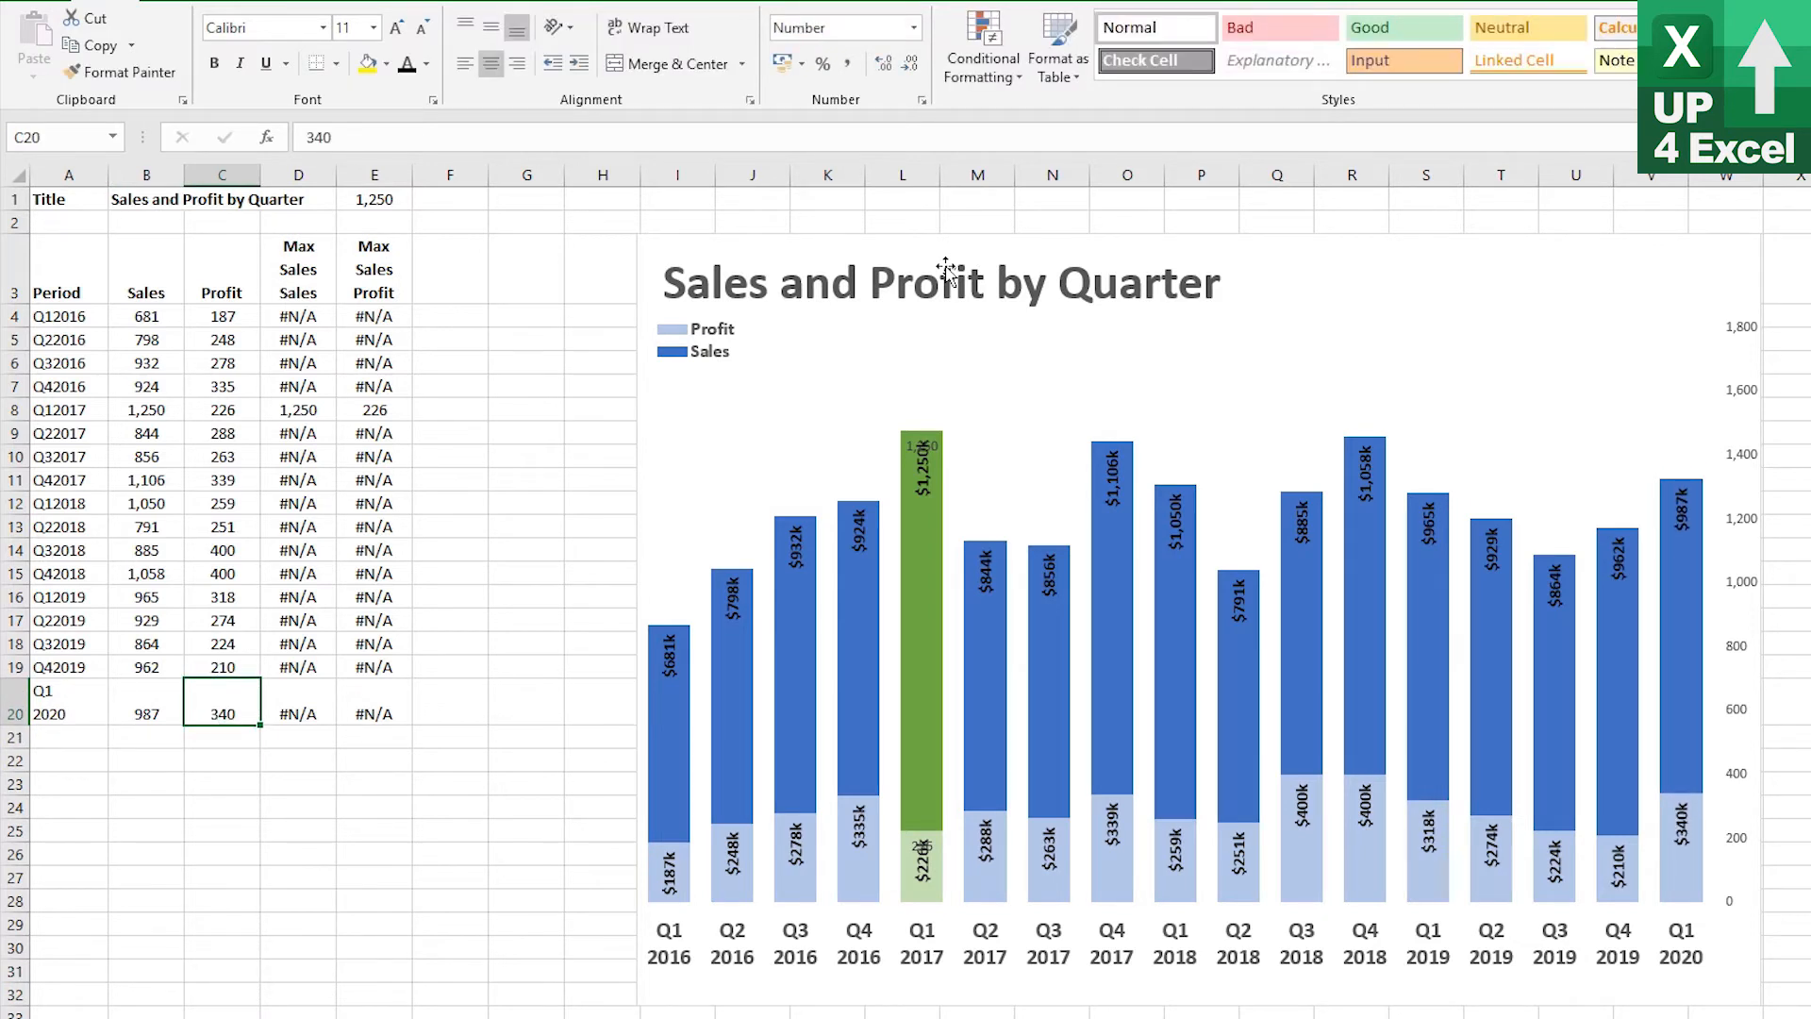
Delete the Q1 2020 test row from the data table
{"action": "mouse_move", "coordinate": [1361, 656]}
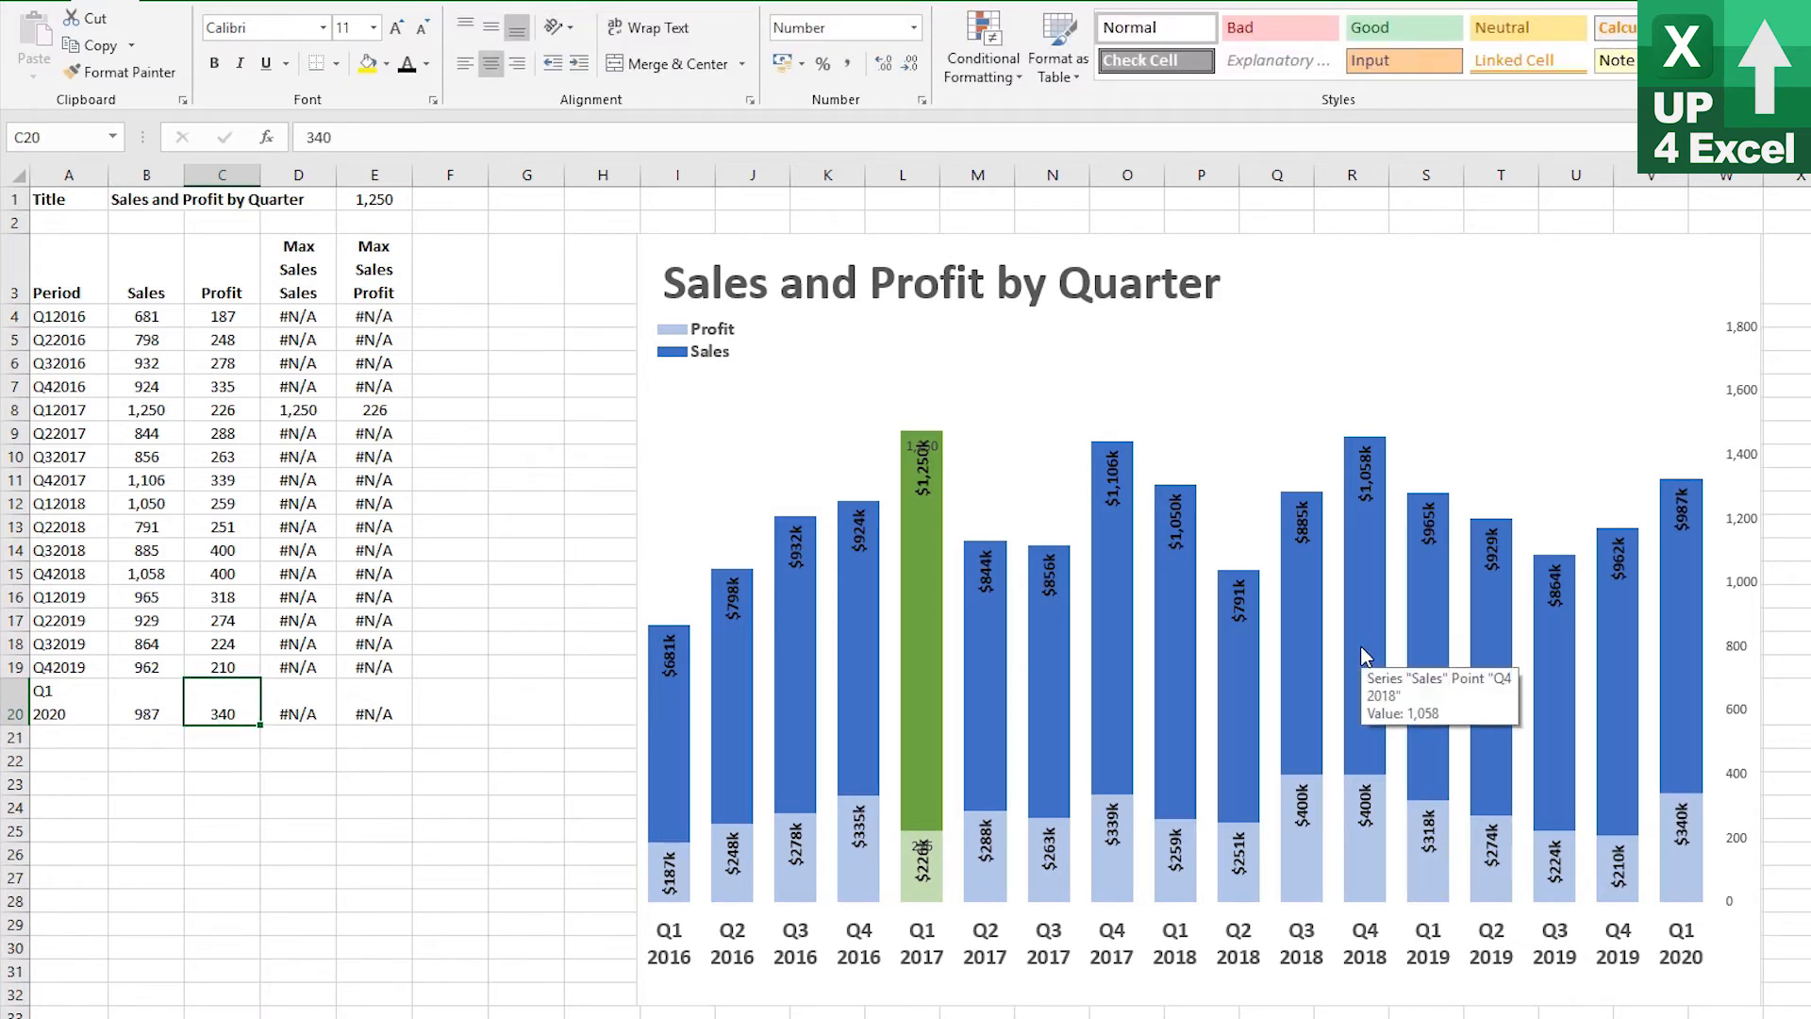
{"action": "key", "text": "Right"}
{"action": "key", "text": "Right"}
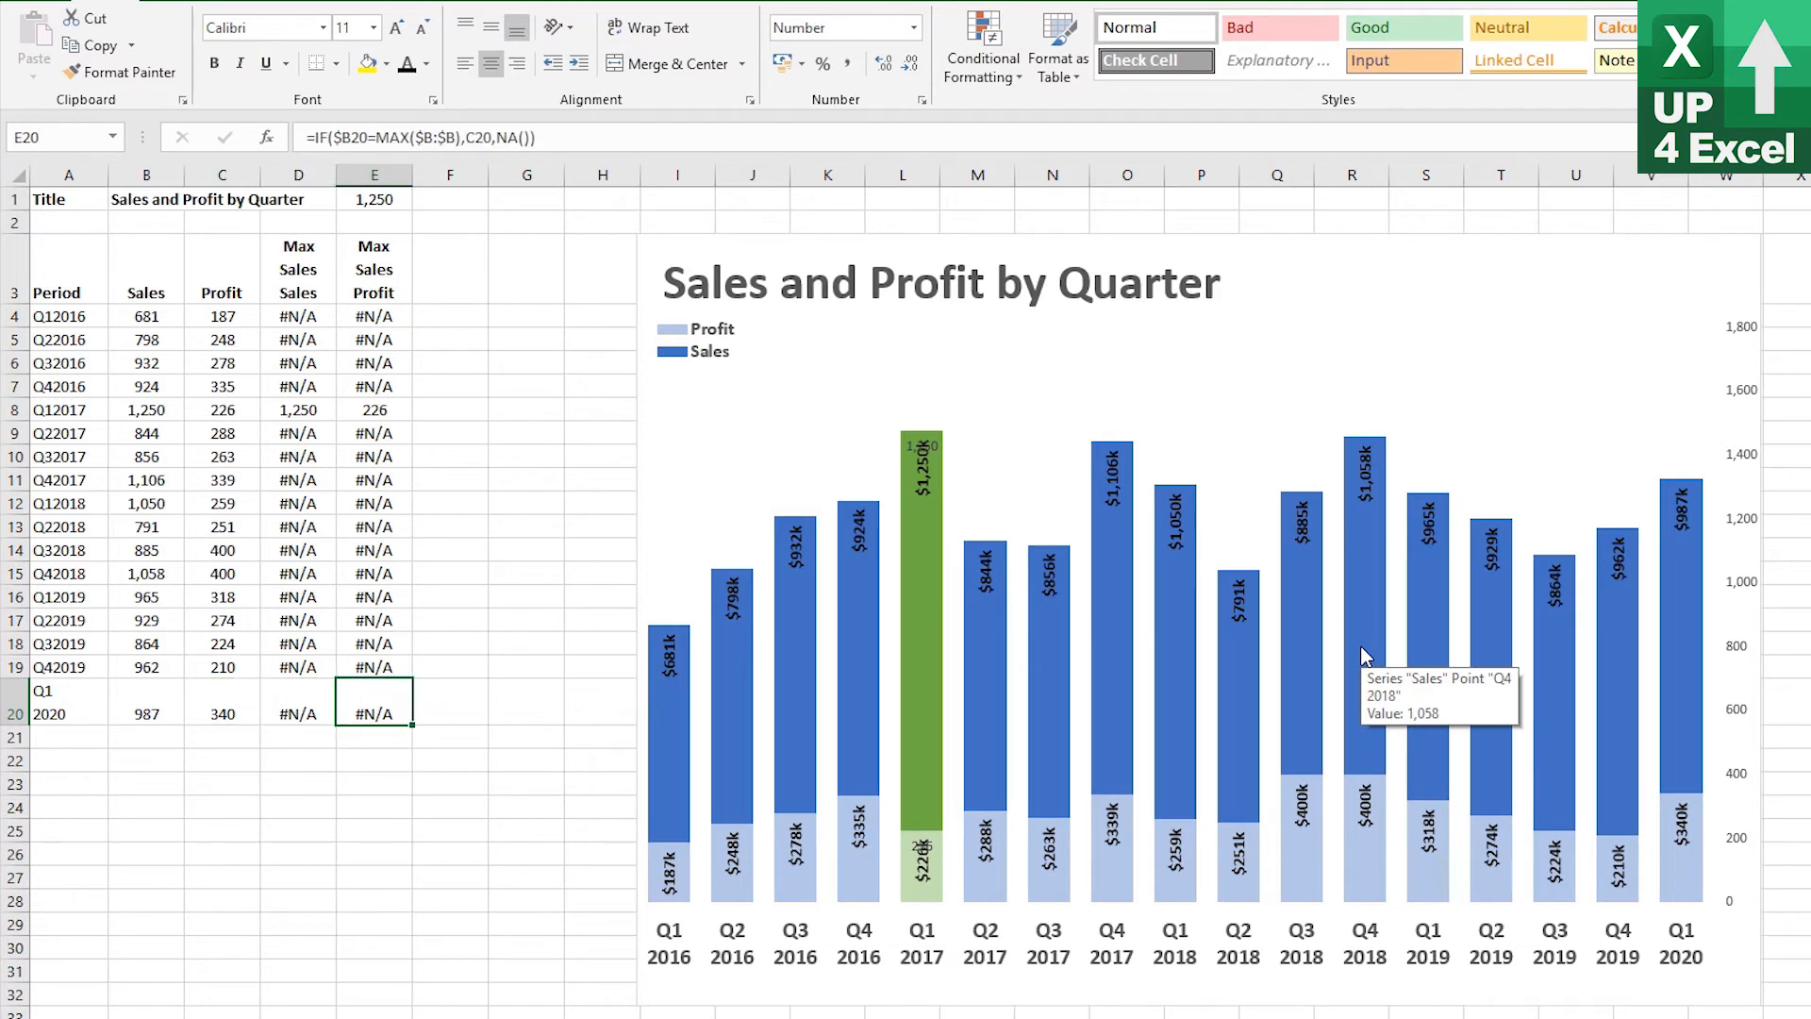
{"action": "key", "text": "shift+Left"}
{"action": "key", "text": "shift+Left"}
{"action": "key", "text": "shift+Left"}
{"action": "key", "text": "shift+Left"}
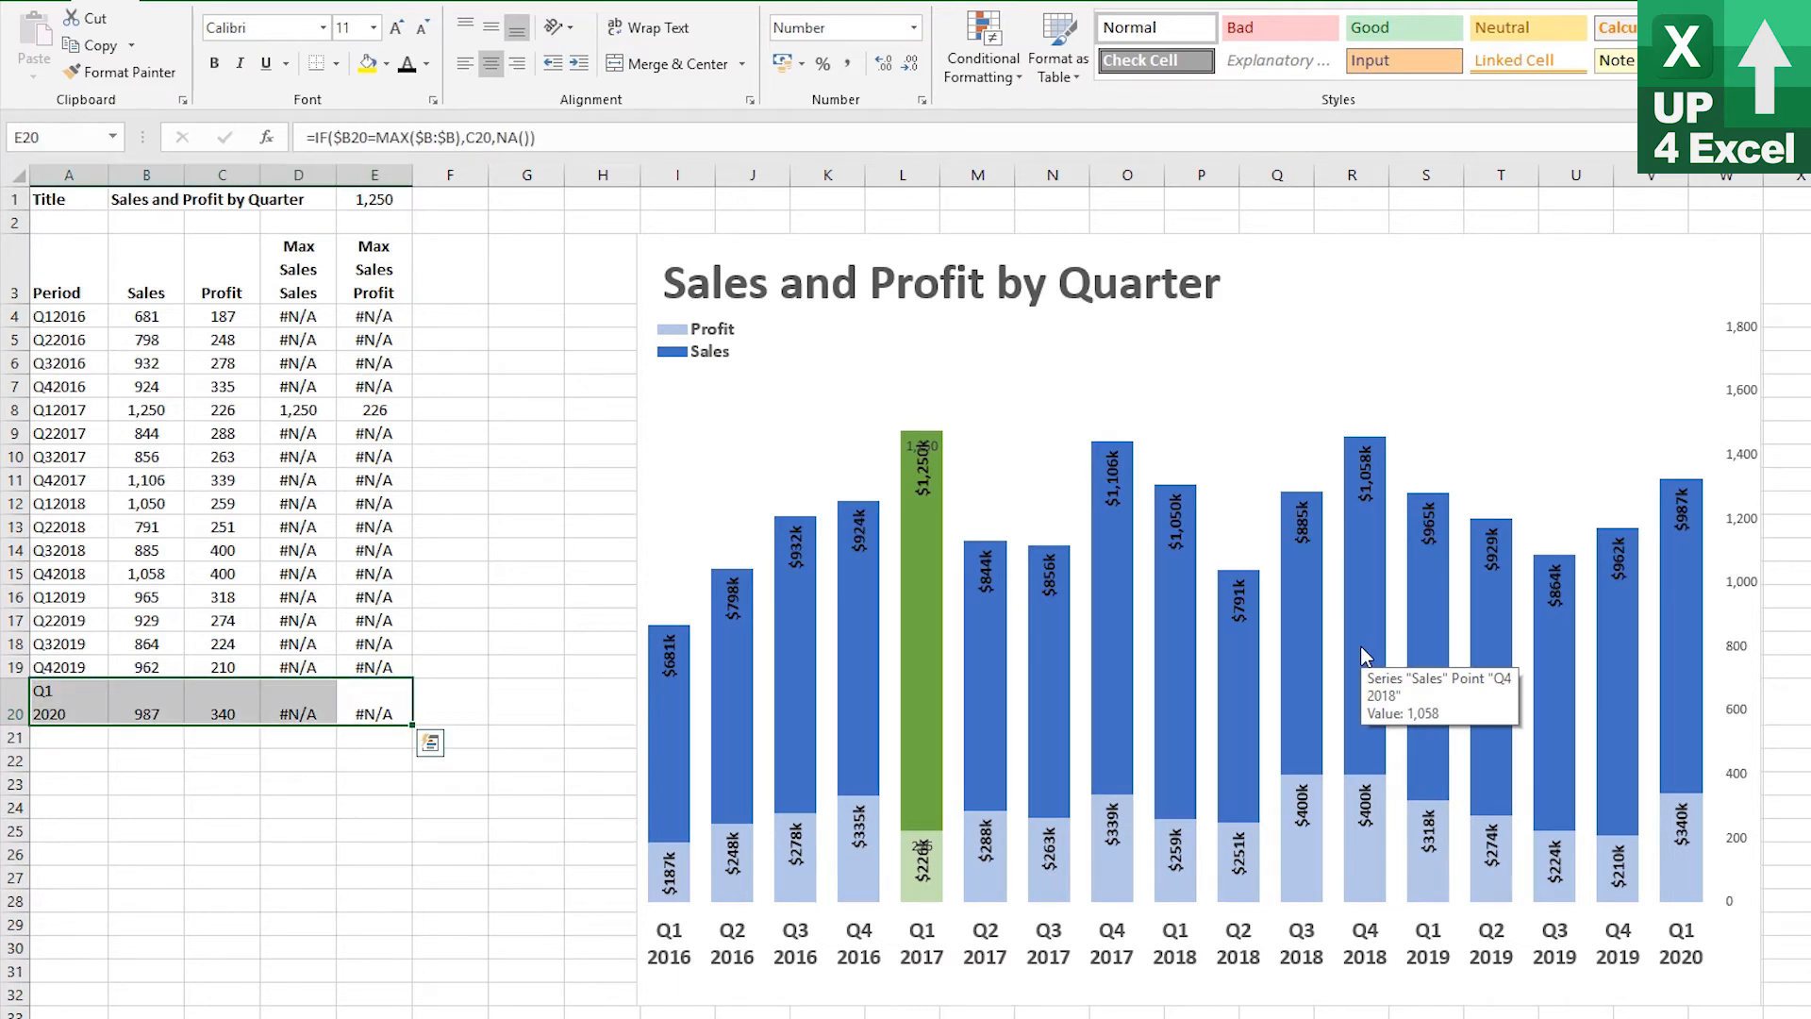
{"action": "key", "text": "ctrl+minus"}
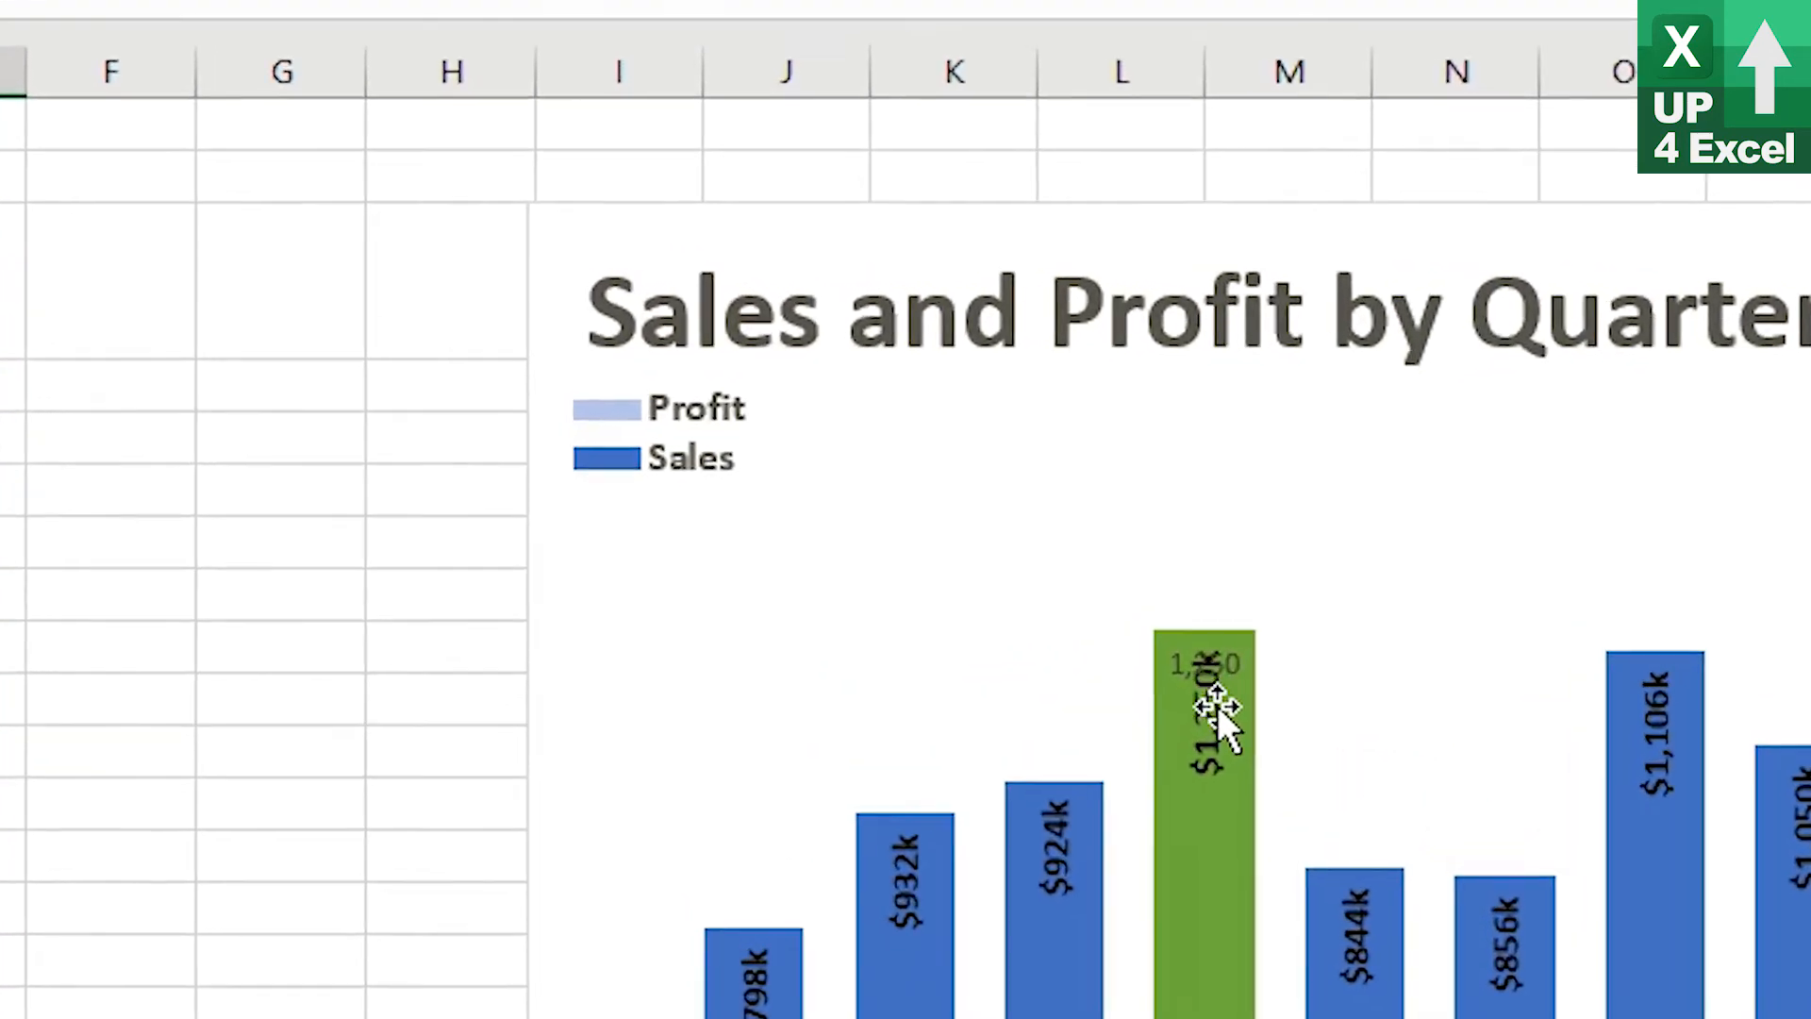
Remove the value from the Max Sales Profit series data labels
{"action": "left_click", "coordinate": [1223, 962]}
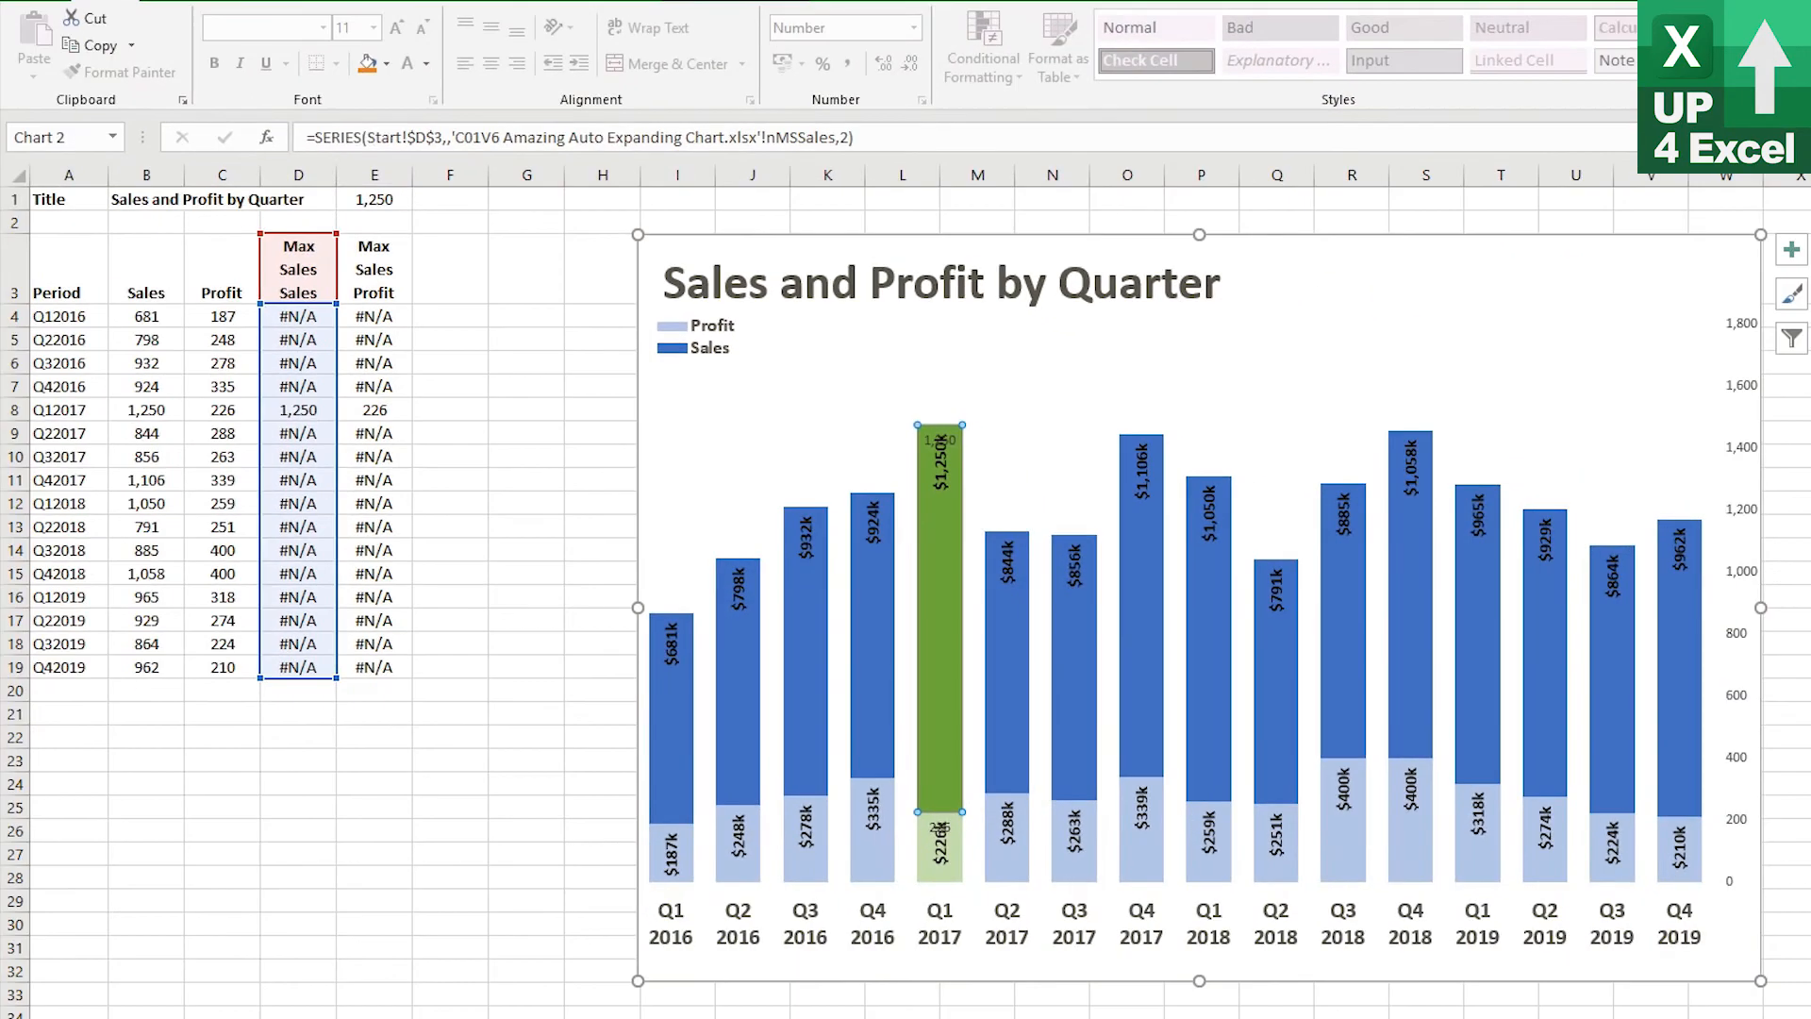
{"action": "left_click", "coordinate": [743, 2]}
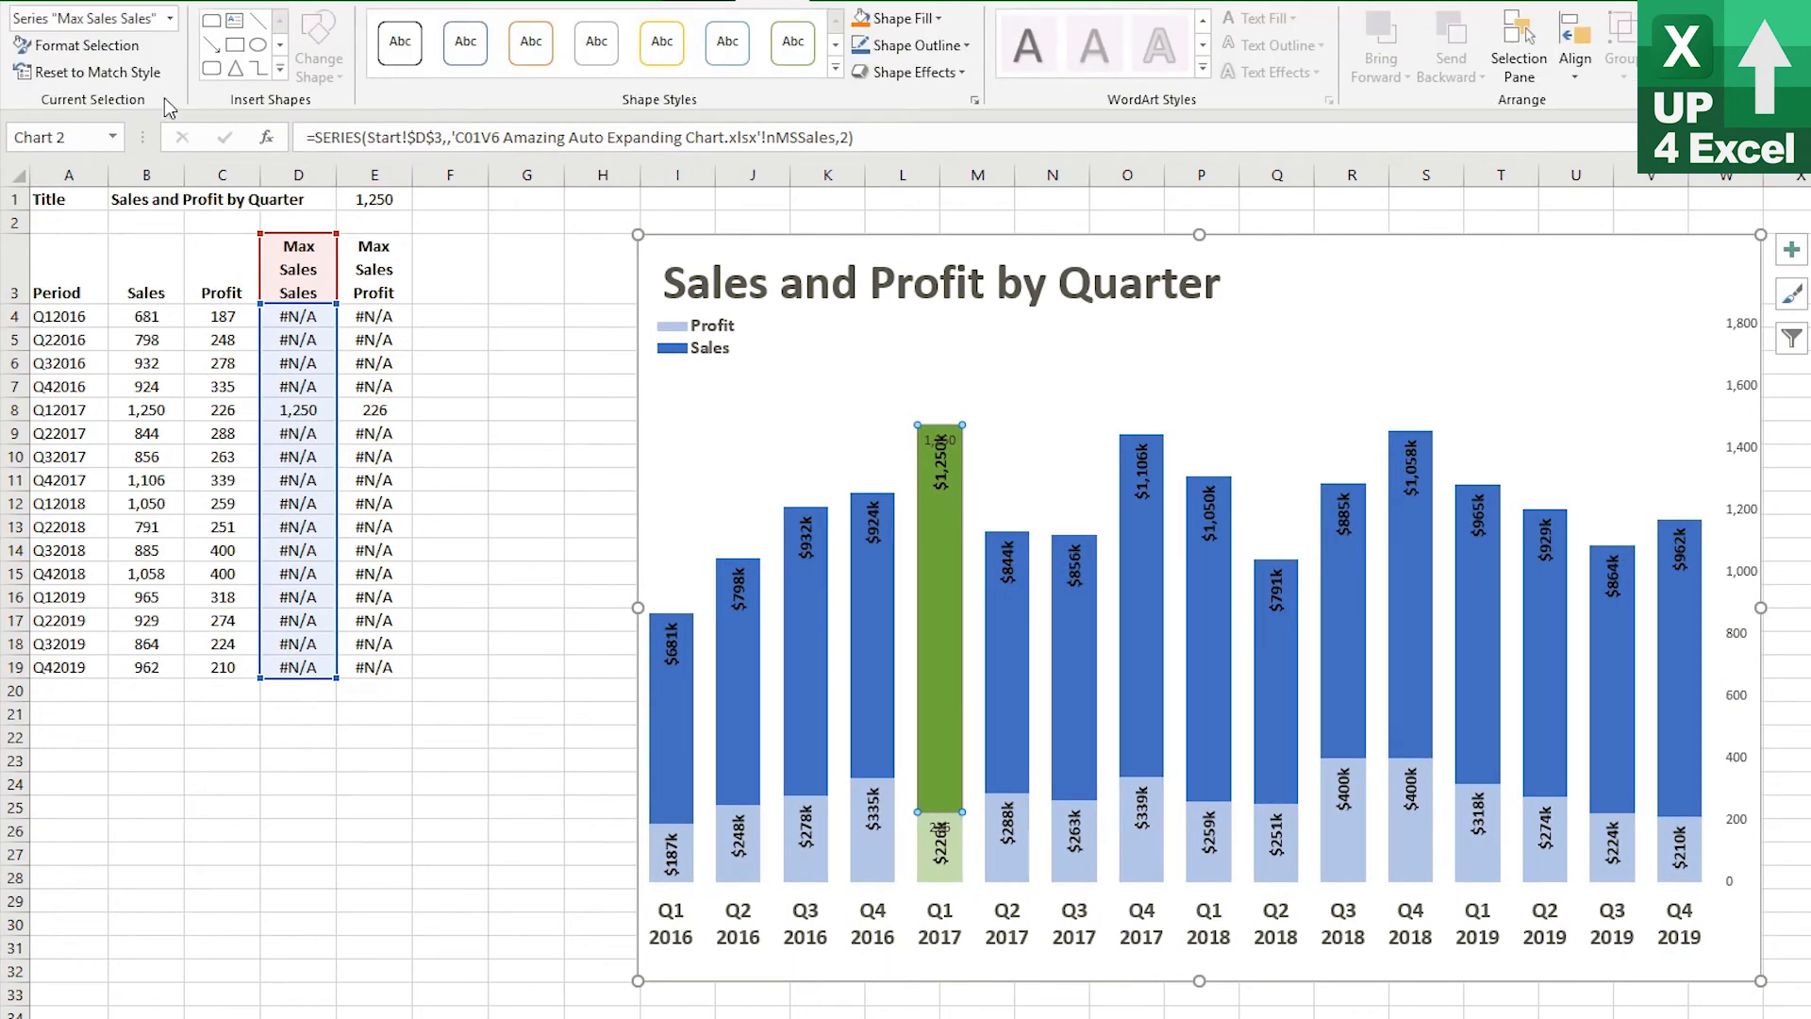
{"action": "left_click", "coordinate": [171, 20]}
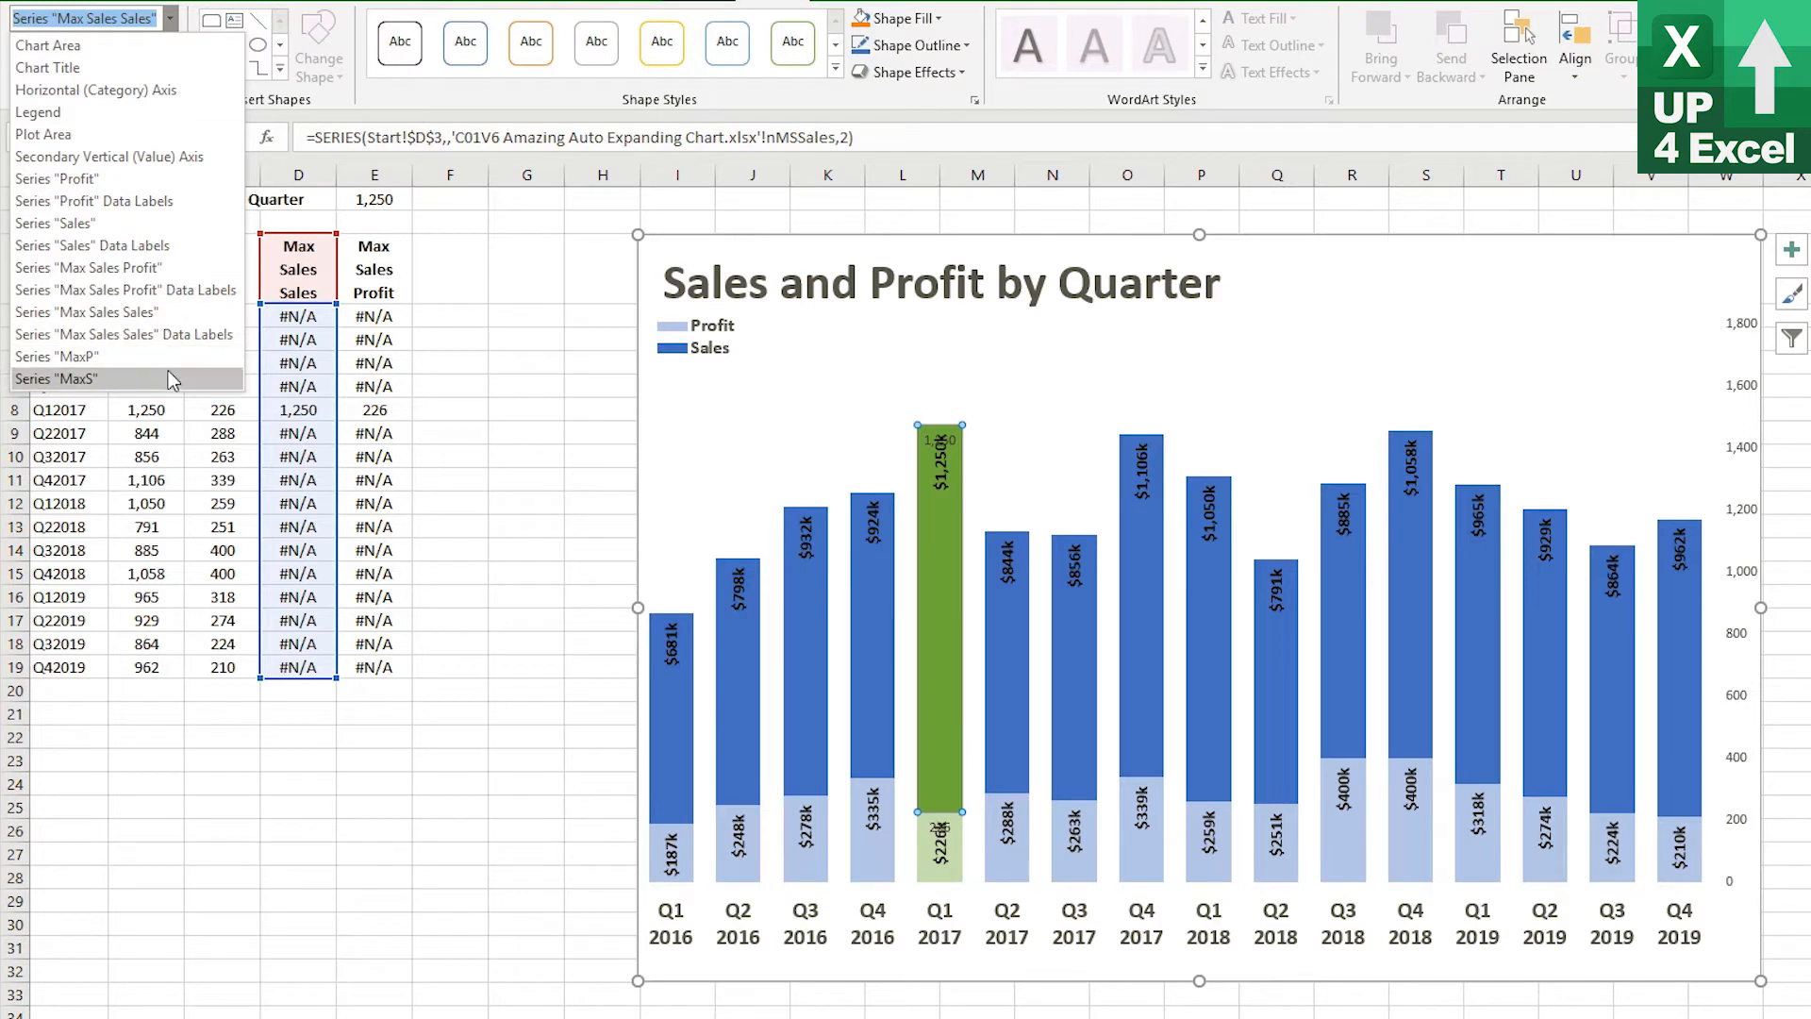
{"action": "left_click", "coordinate": [214, 291]}
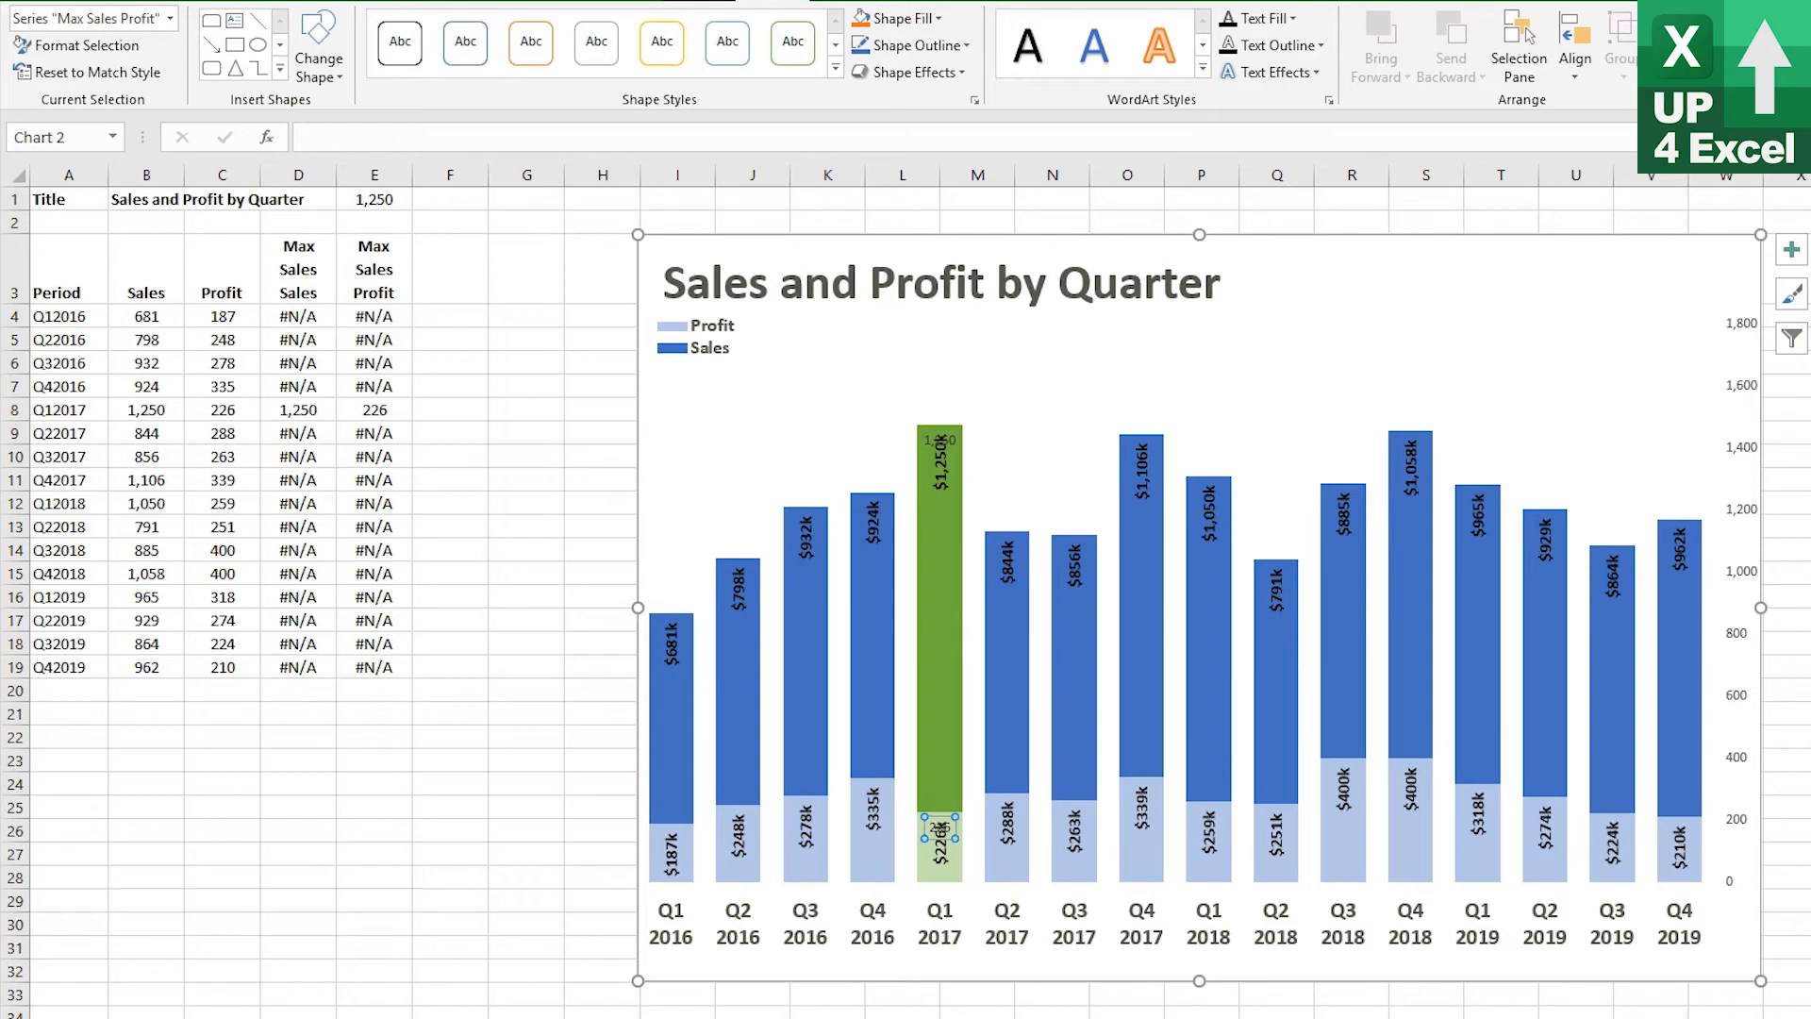
{"action": "key", "text": "ctrl+1"}
{"action": "left_click", "coordinate": [1565, 184]}
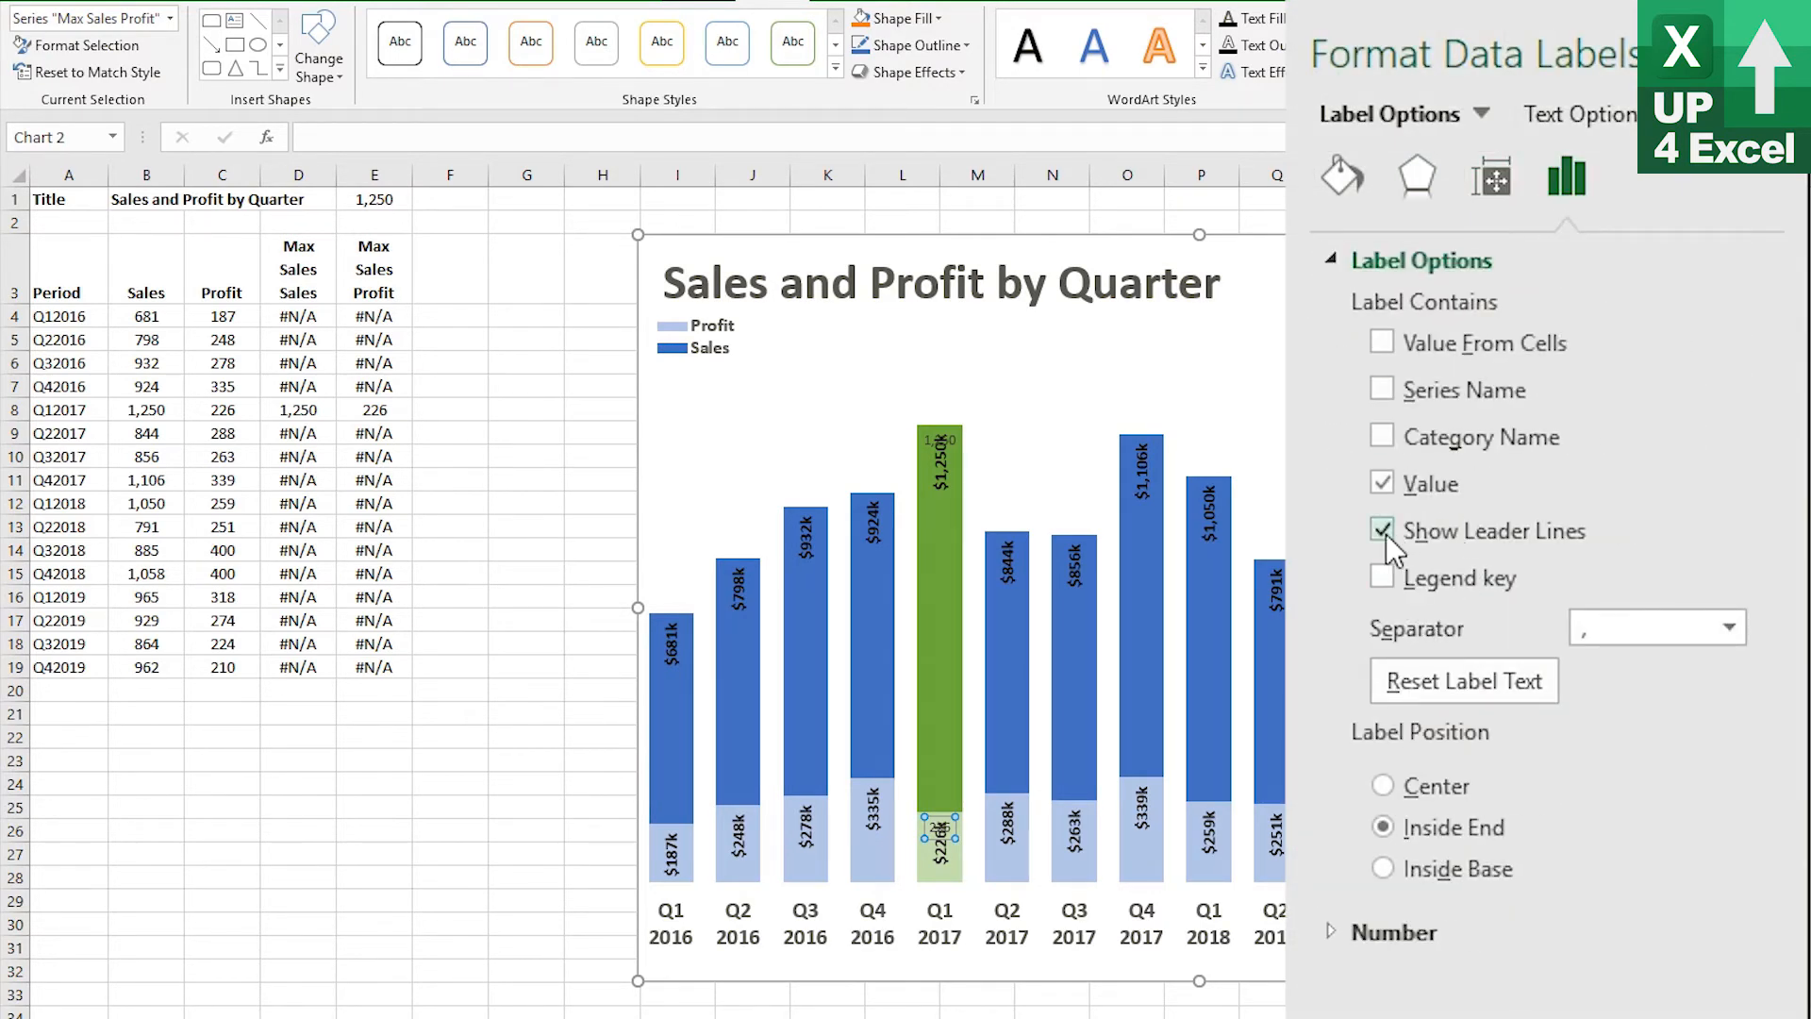
{"action": "left_click", "coordinate": [1379, 486]}
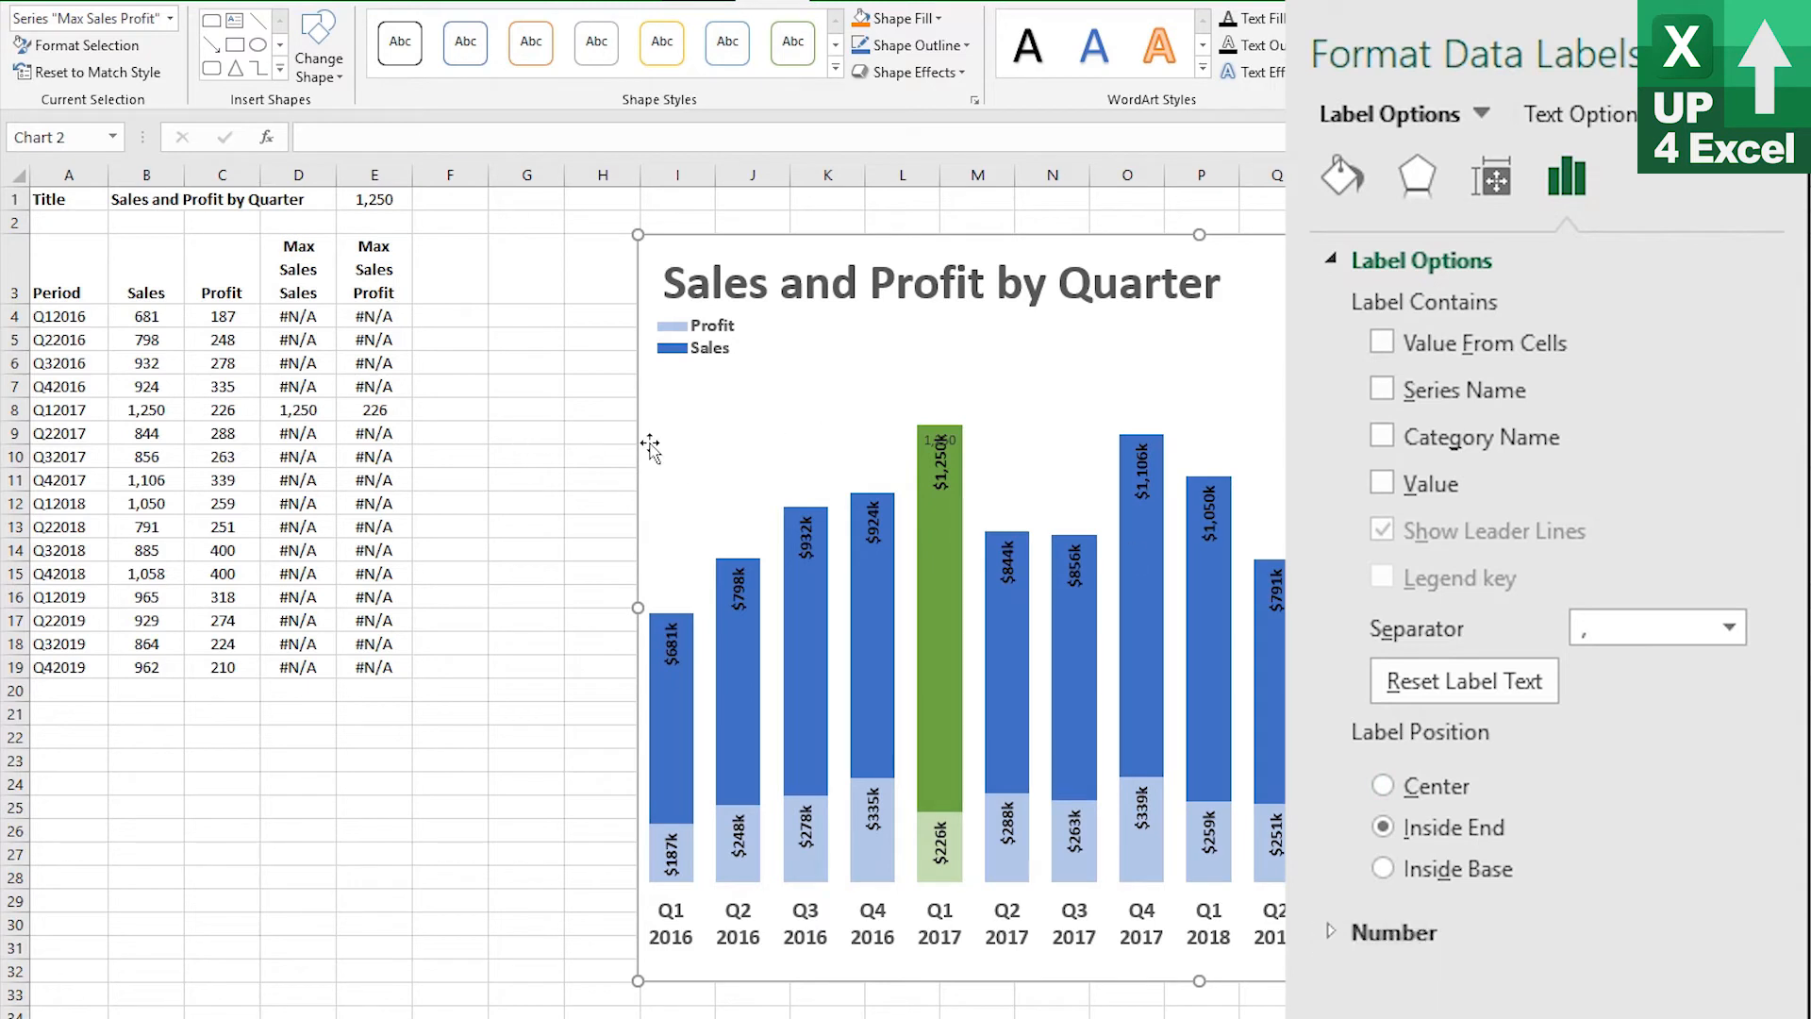
Remove the value from the Max Sales Sales series data labels and close the formatting pane
{"action": "left_click", "coordinate": [170, 17]}
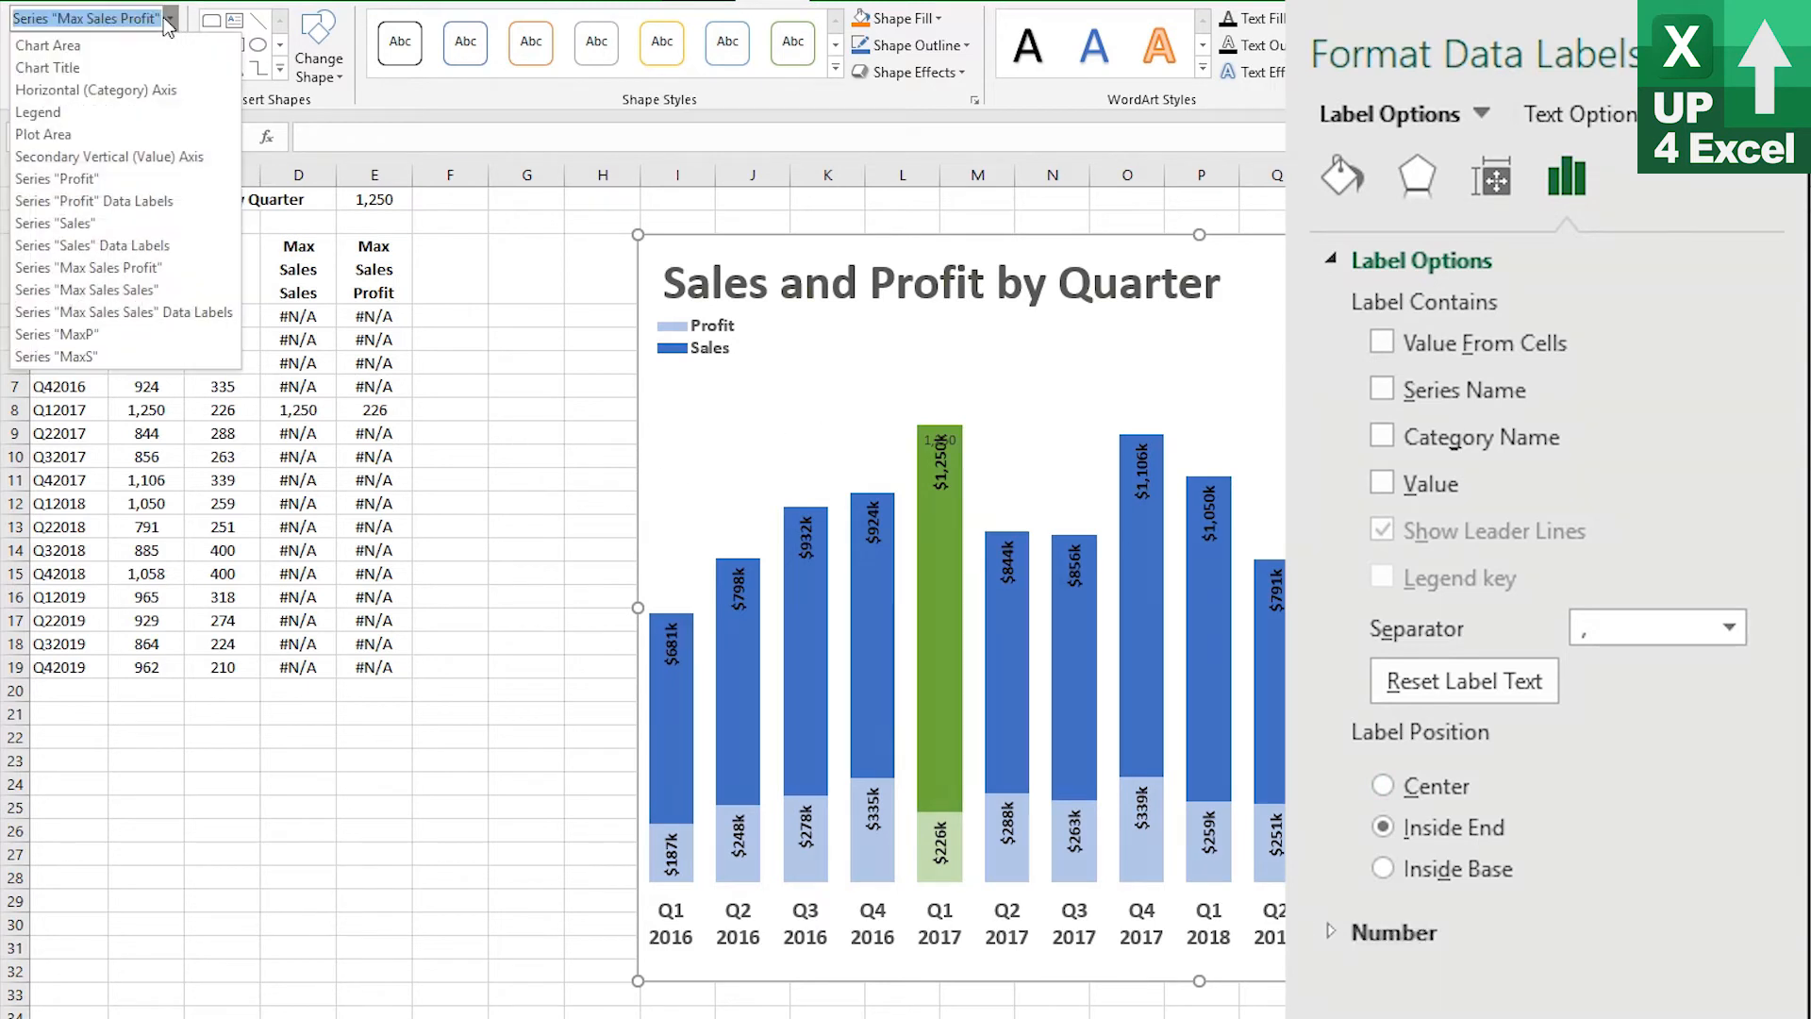
{"action": "left_click", "coordinate": [189, 312]}
{"action": "left_click", "coordinate": [1381, 483]}
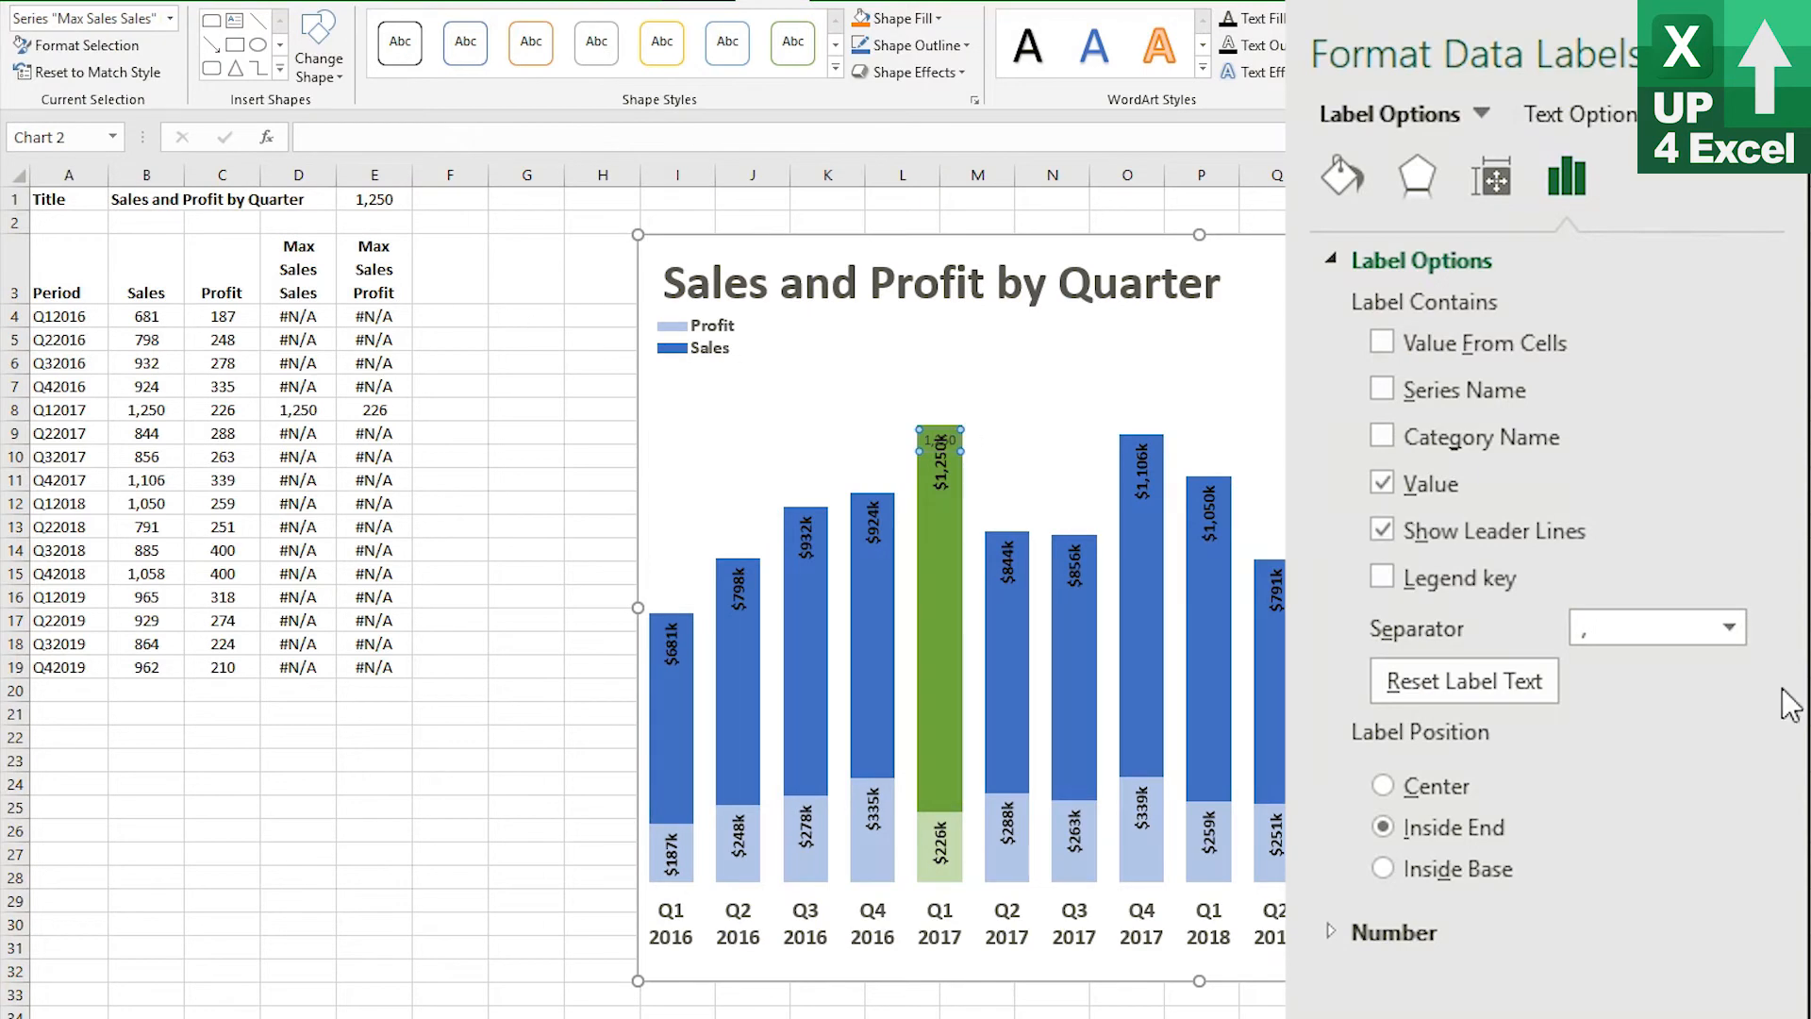
{"action": "left_click", "coordinate": [1383, 483]}
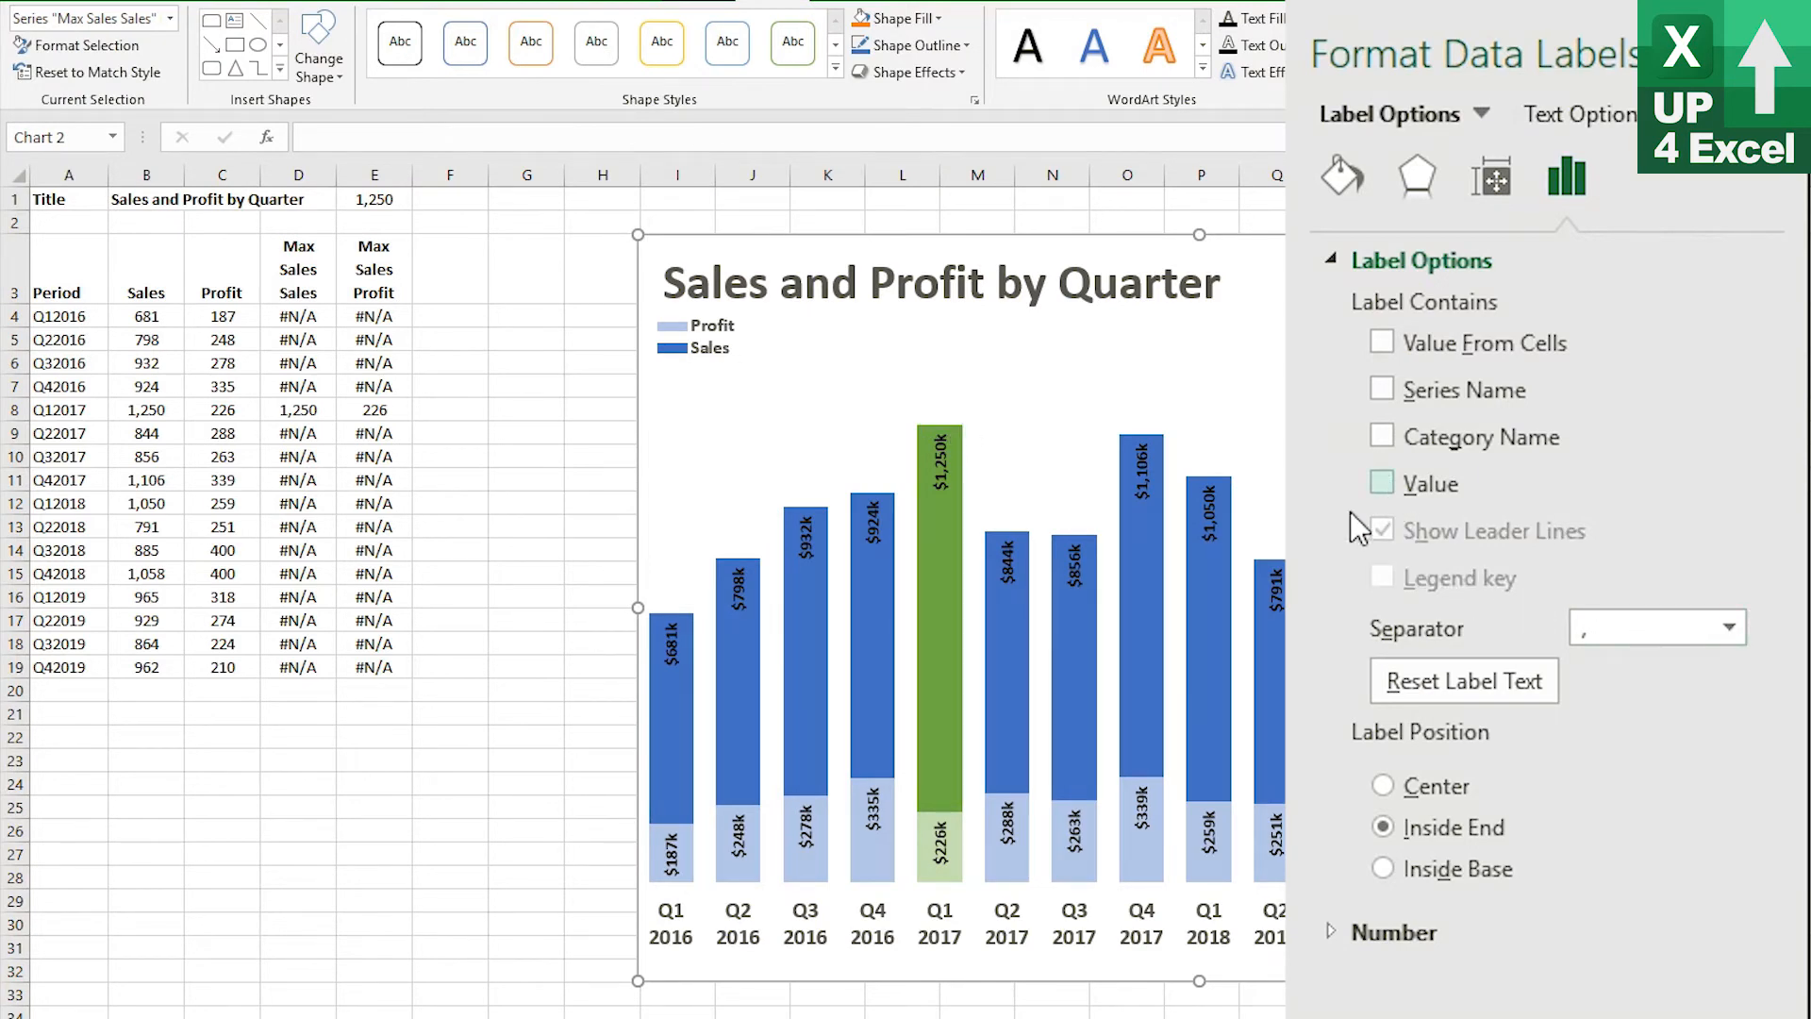
{"action": "left_click", "coordinate": [1792, 54]}
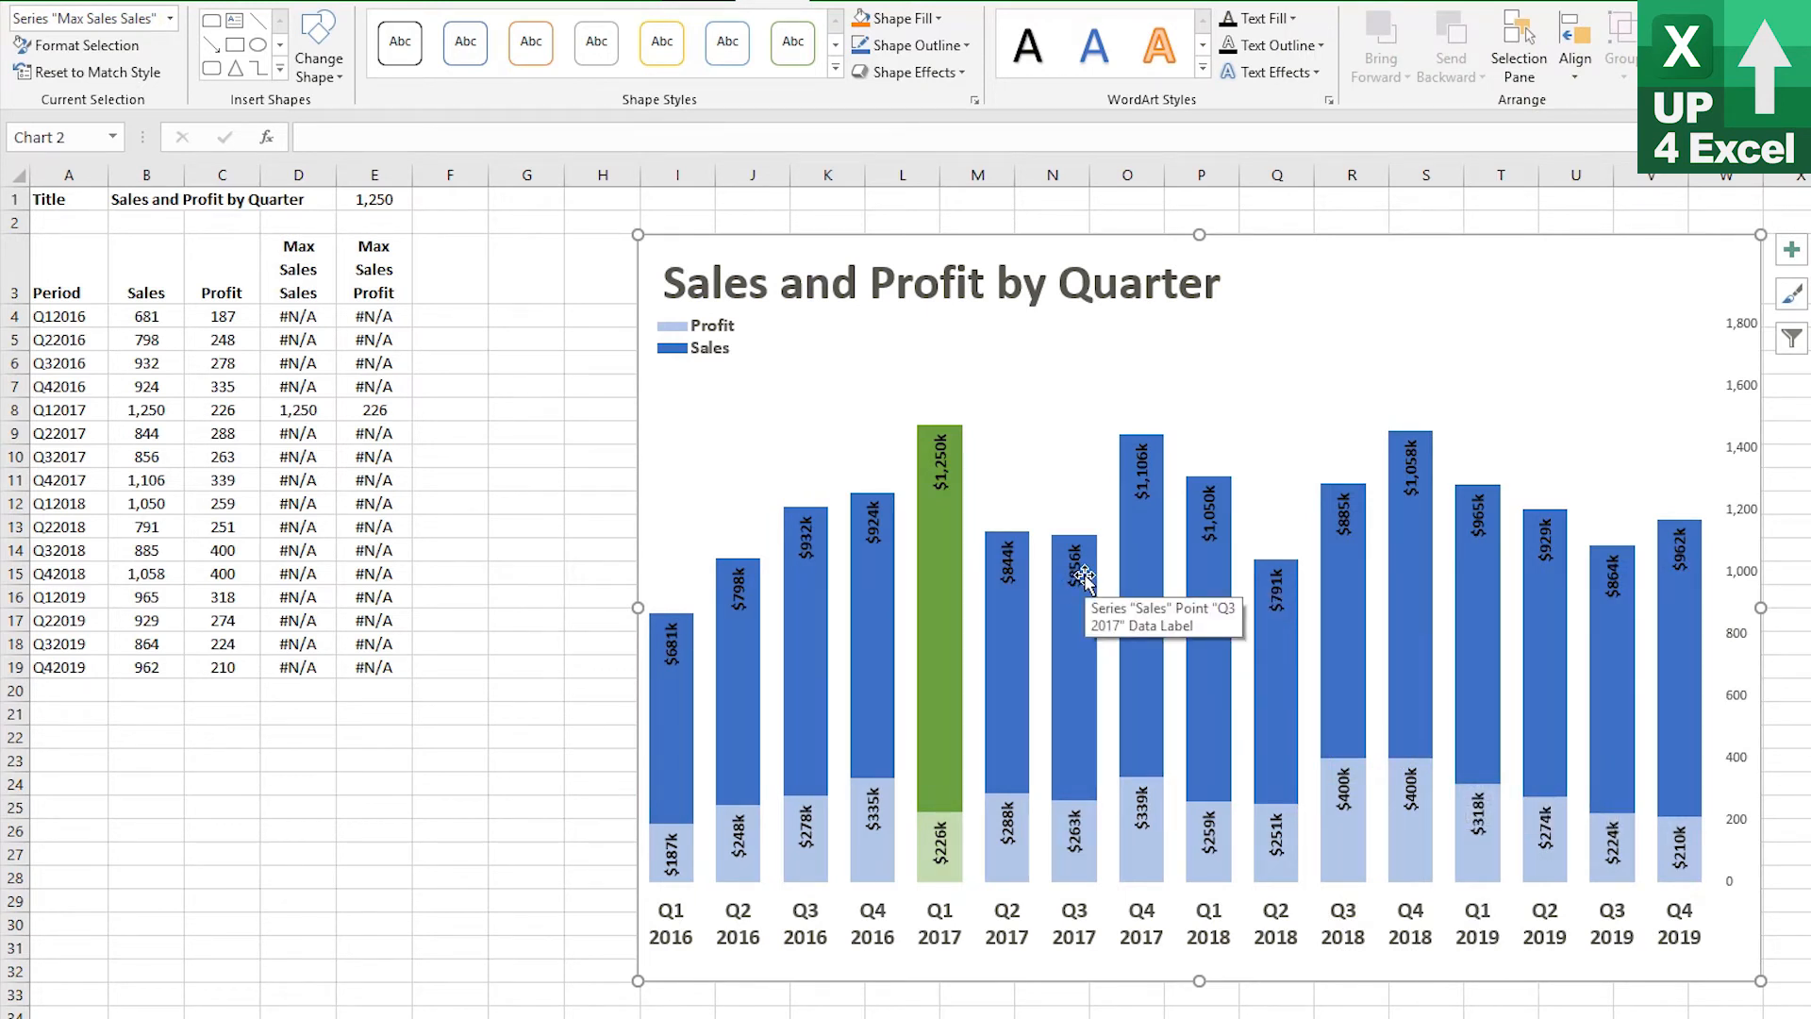
Widen the legend across the top of the chart
{"action": "left_click", "coordinate": [804, 347]}
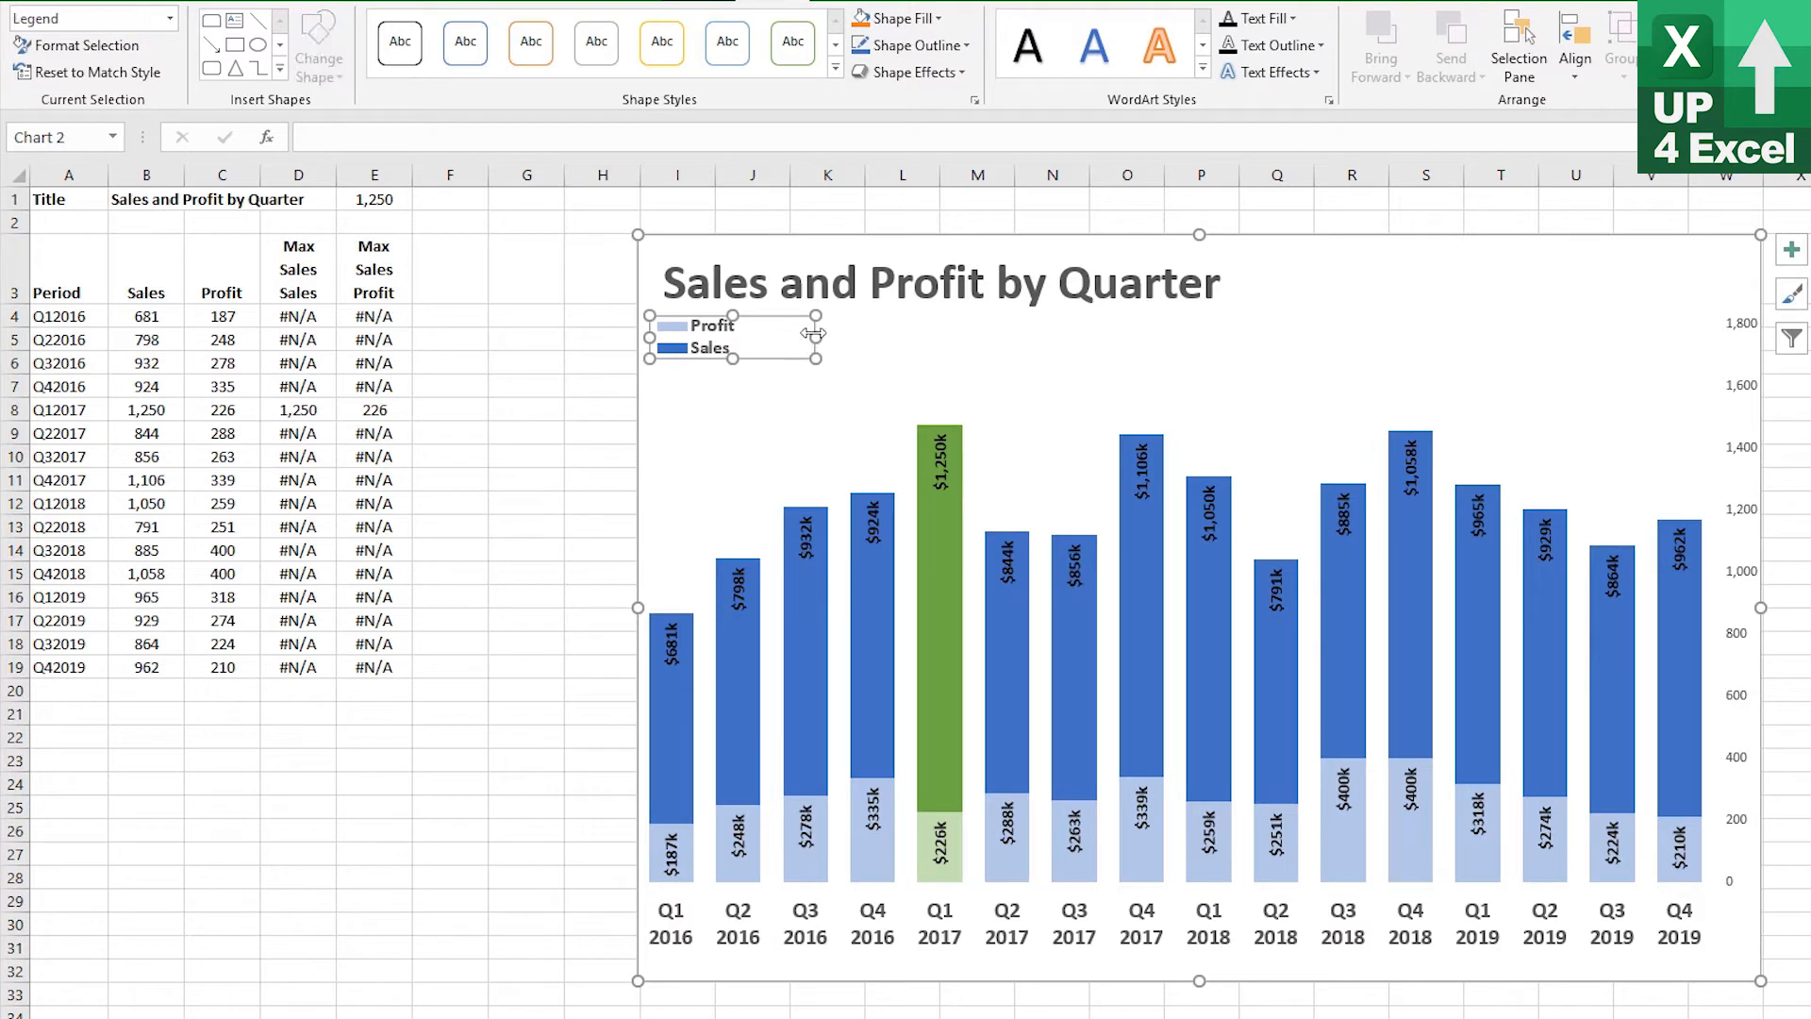
{"action": "left_click_drag", "start_coordinate": [1016, 337], "coordinate": [1221, 340]}
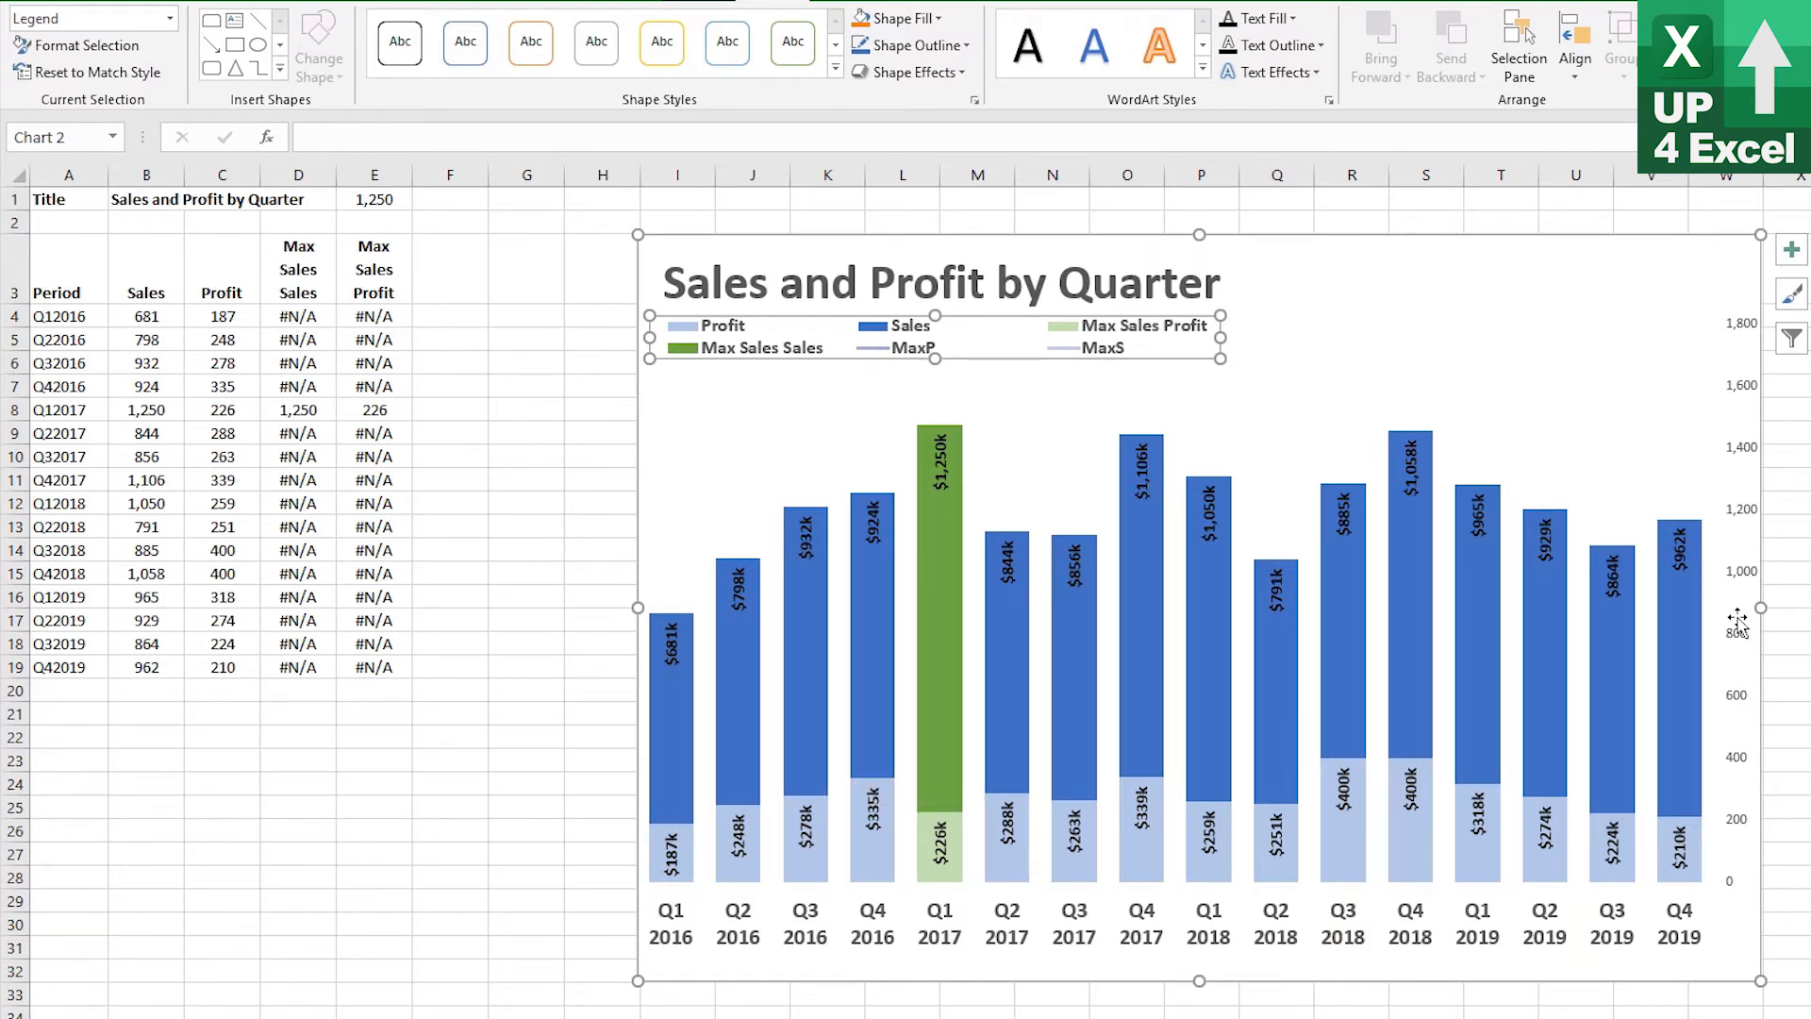
Hide the secondary vertical axis labels by setting their label position to None
{"action": "left_click", "coordinate": [1742, 725]}
{"action": "left_click", "coordinate": [1735, 634]}
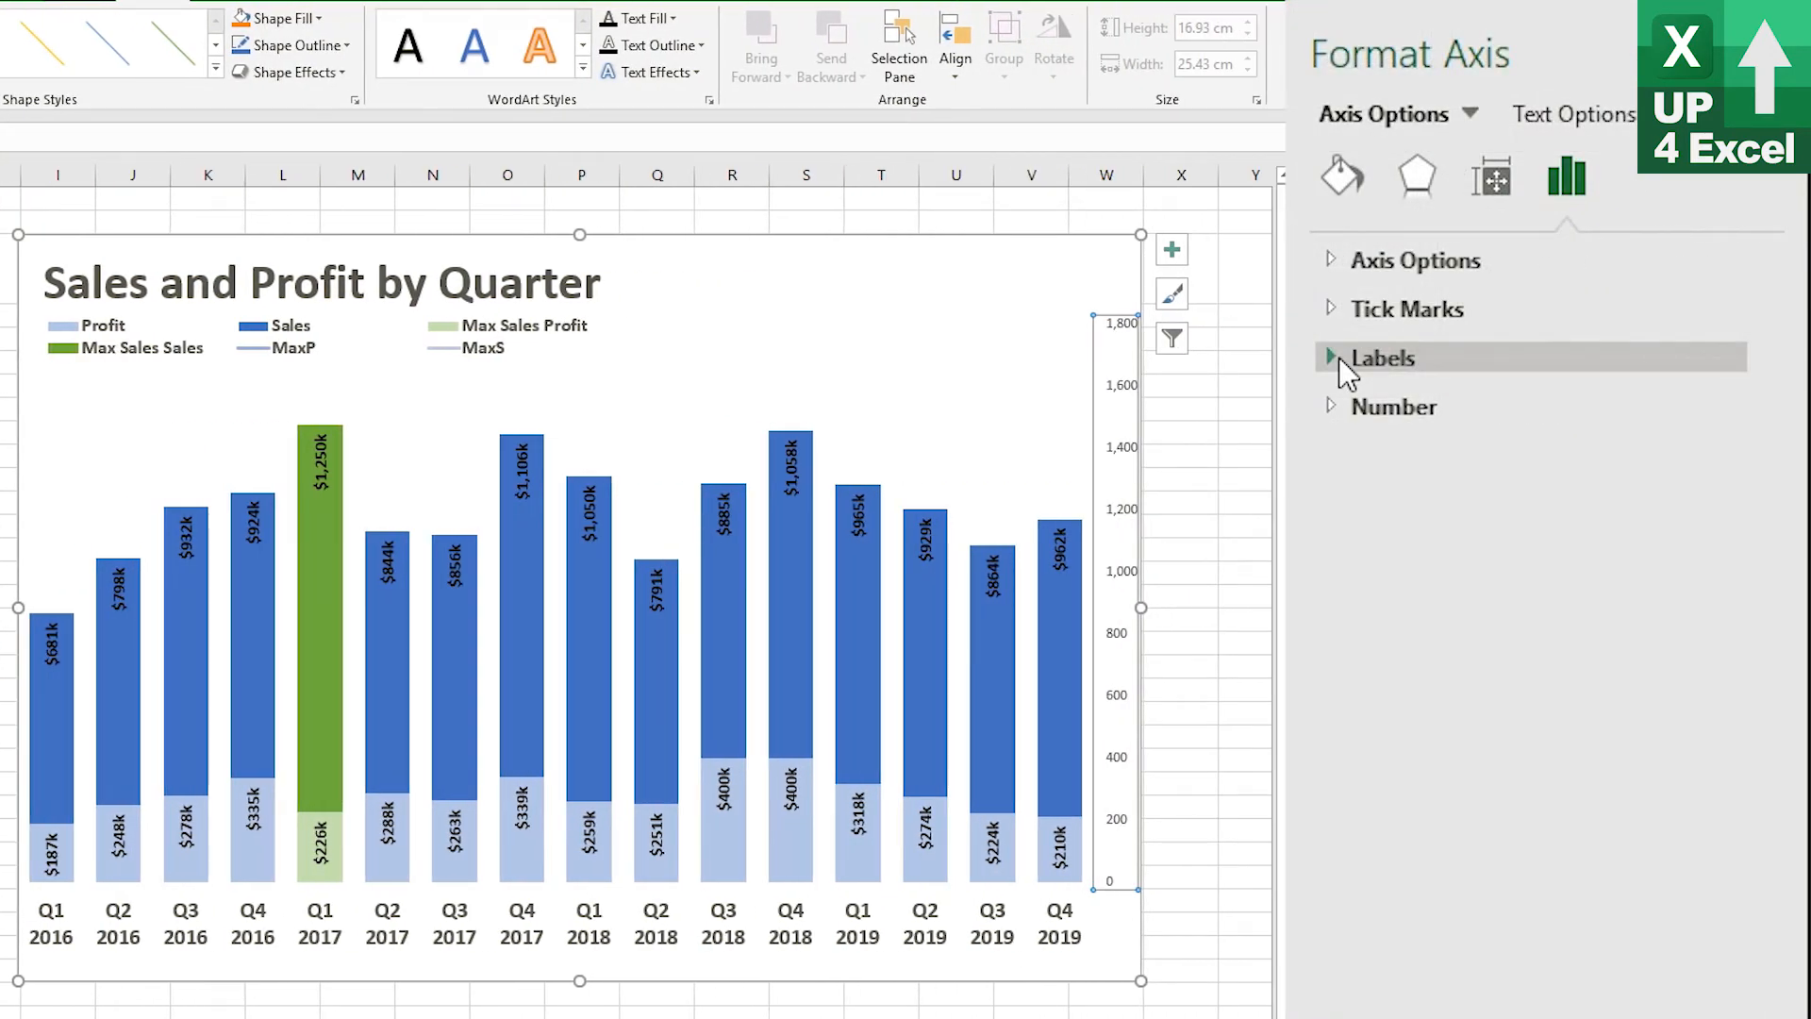
{"action": "left_click", "coordinate": [1338, 357]}
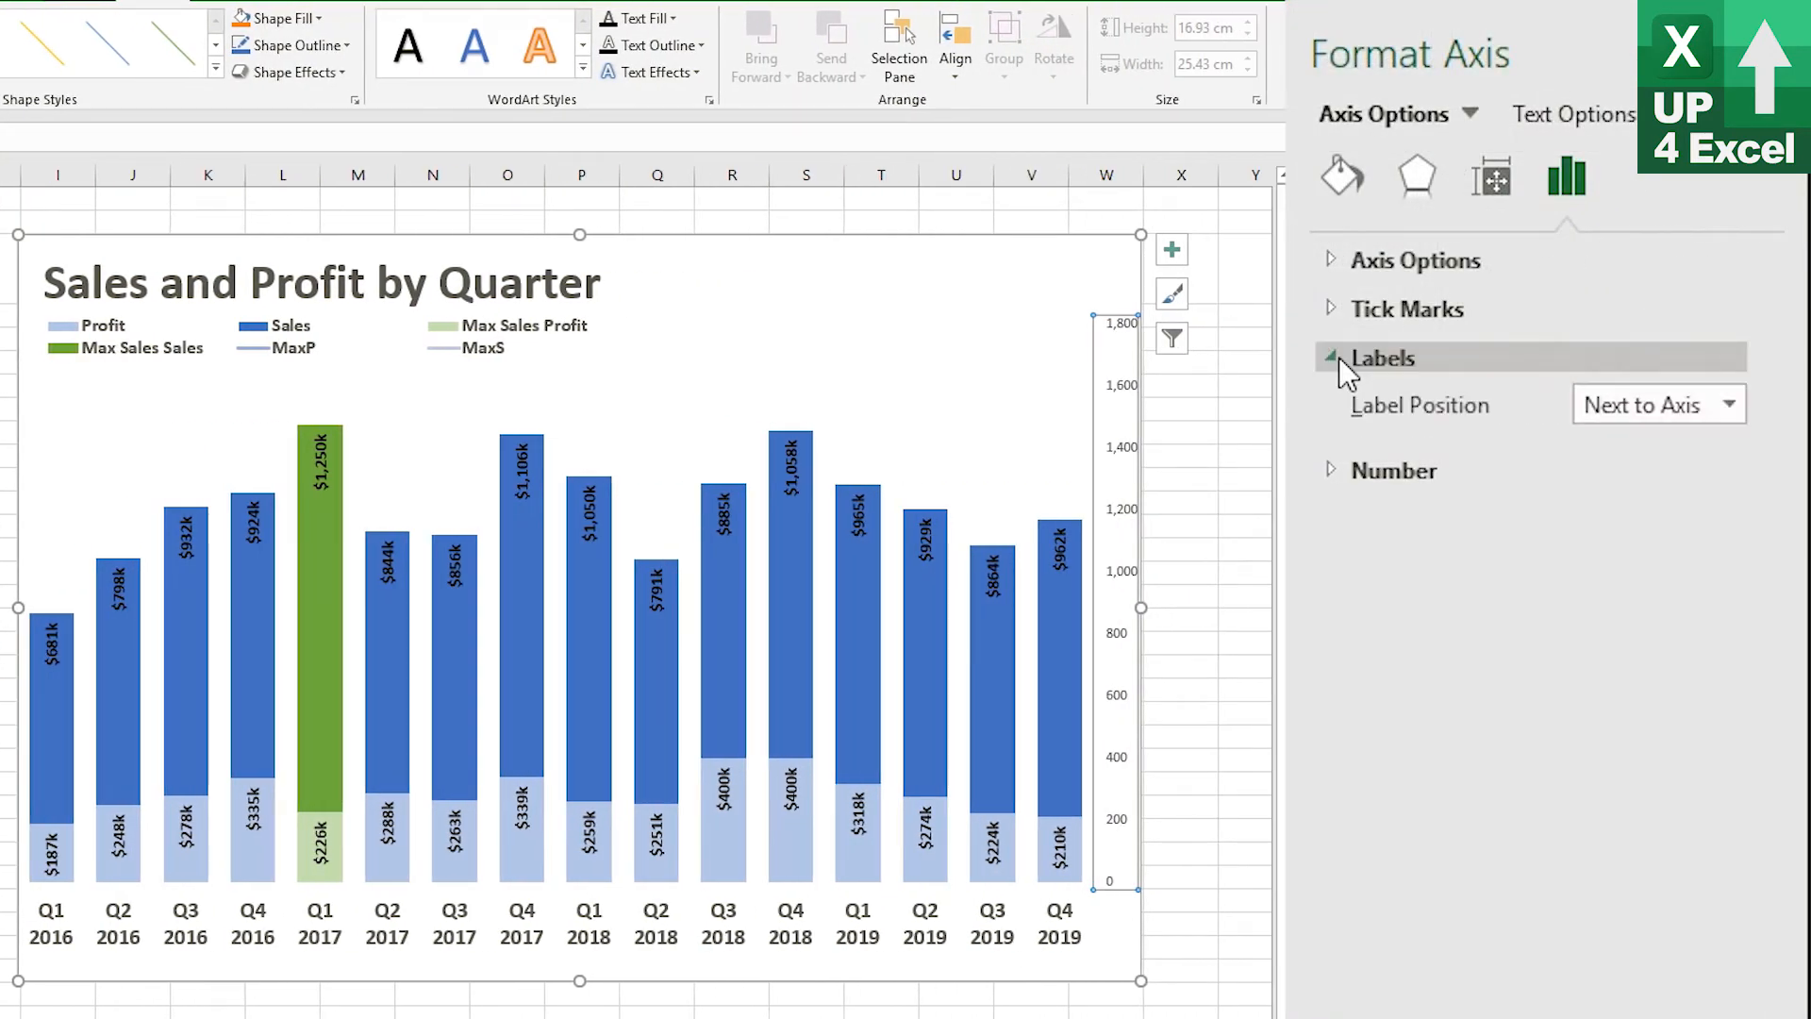
{"action": "left_click", "coordinate": [1719, 415]}
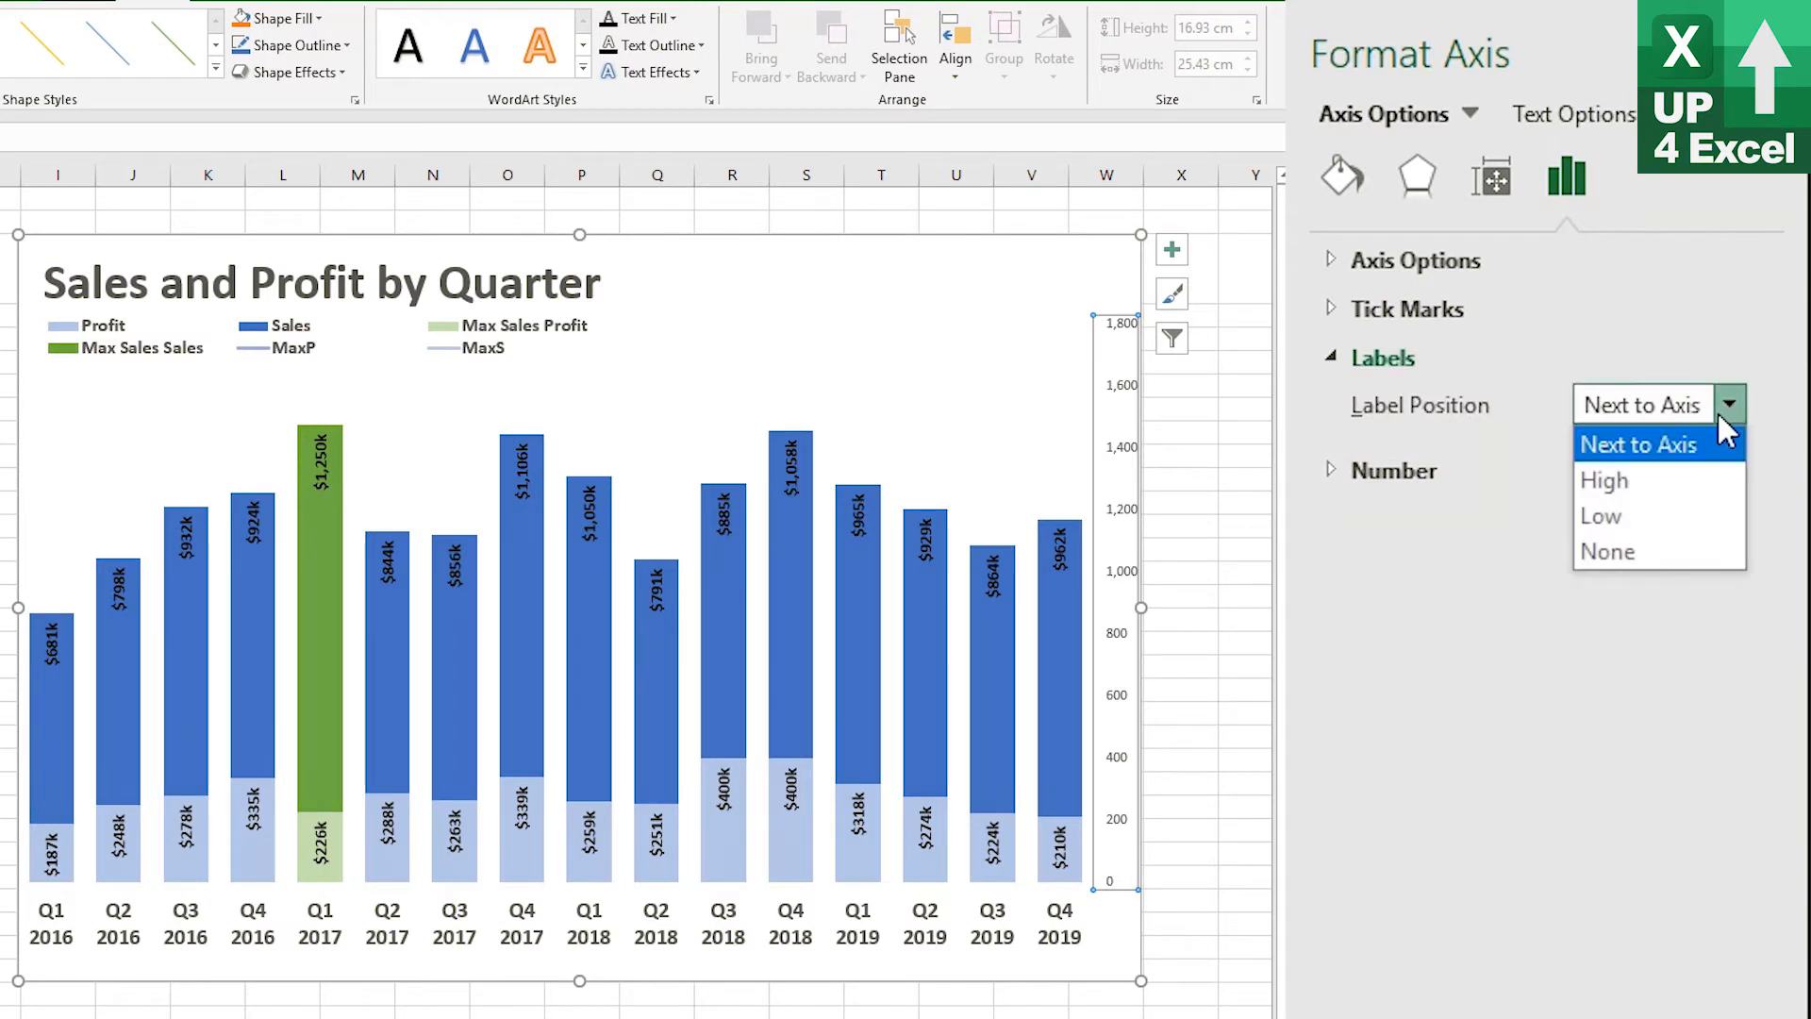
{"action": "left_click", "coordinate": [1650, 552]}
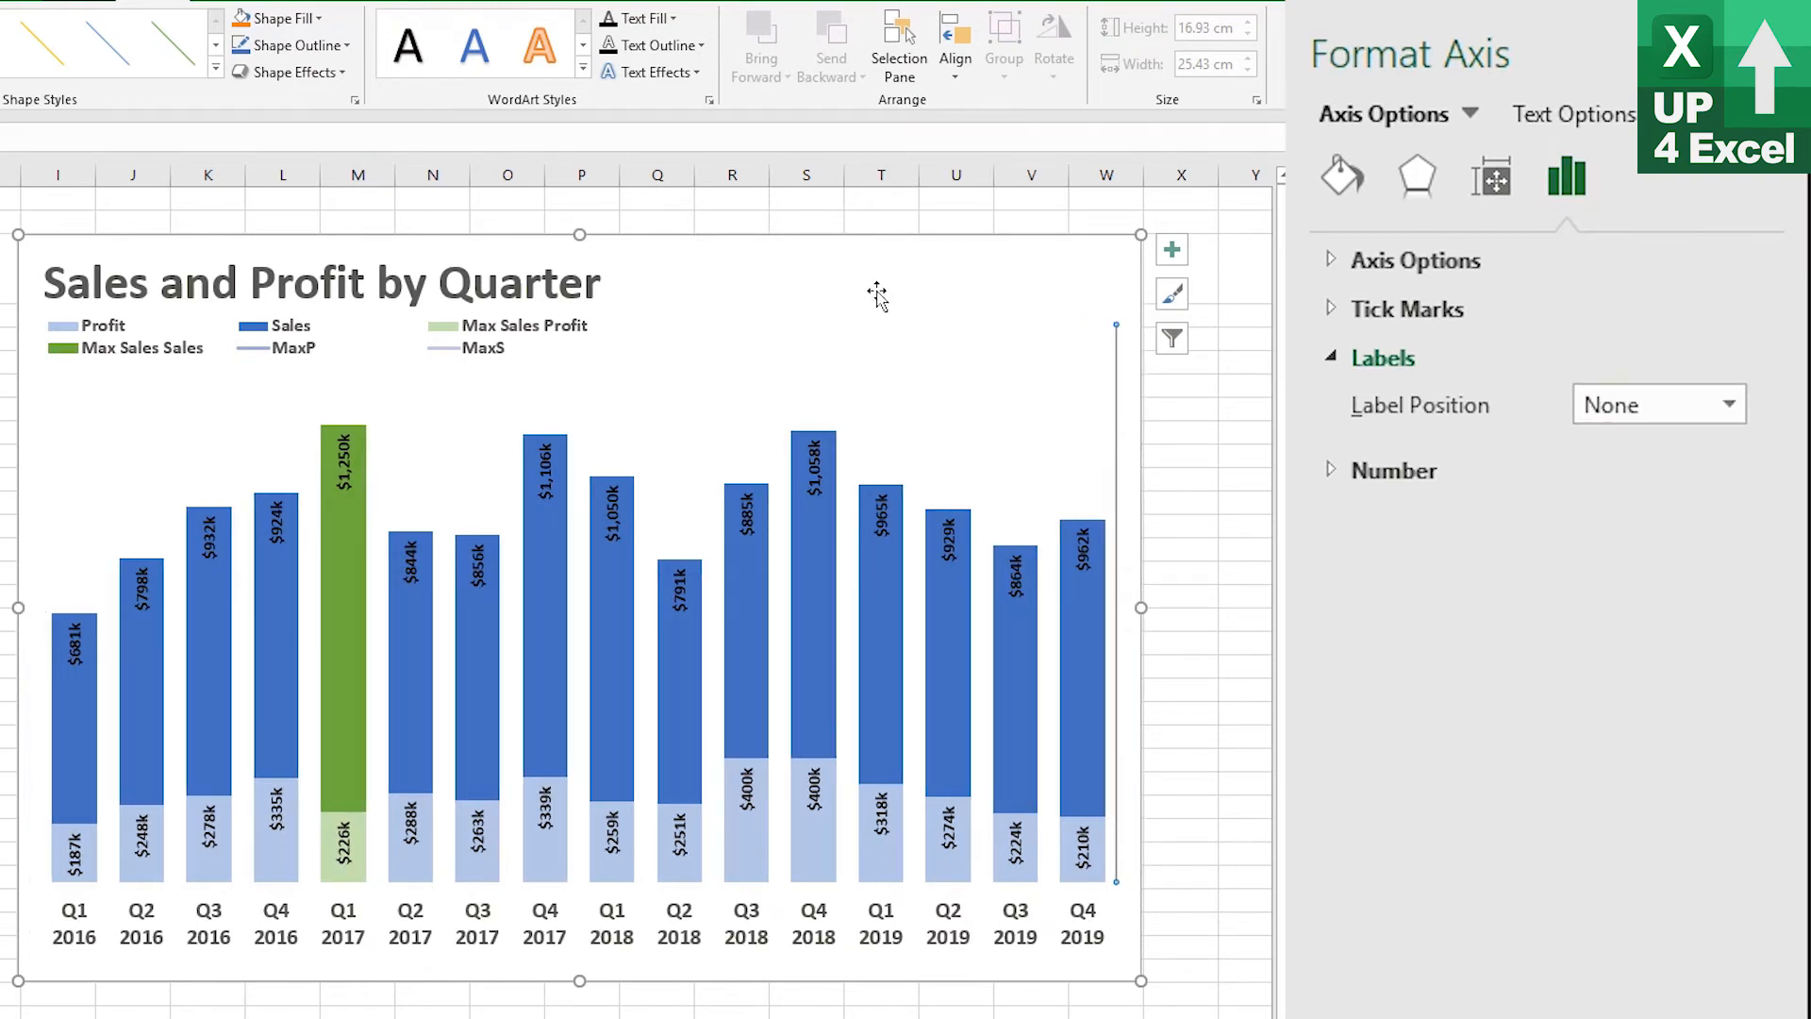
Delete the MaxP and MaxS entries from the chart legend
{"action": "left_click", "coordinate": [755, 398]}
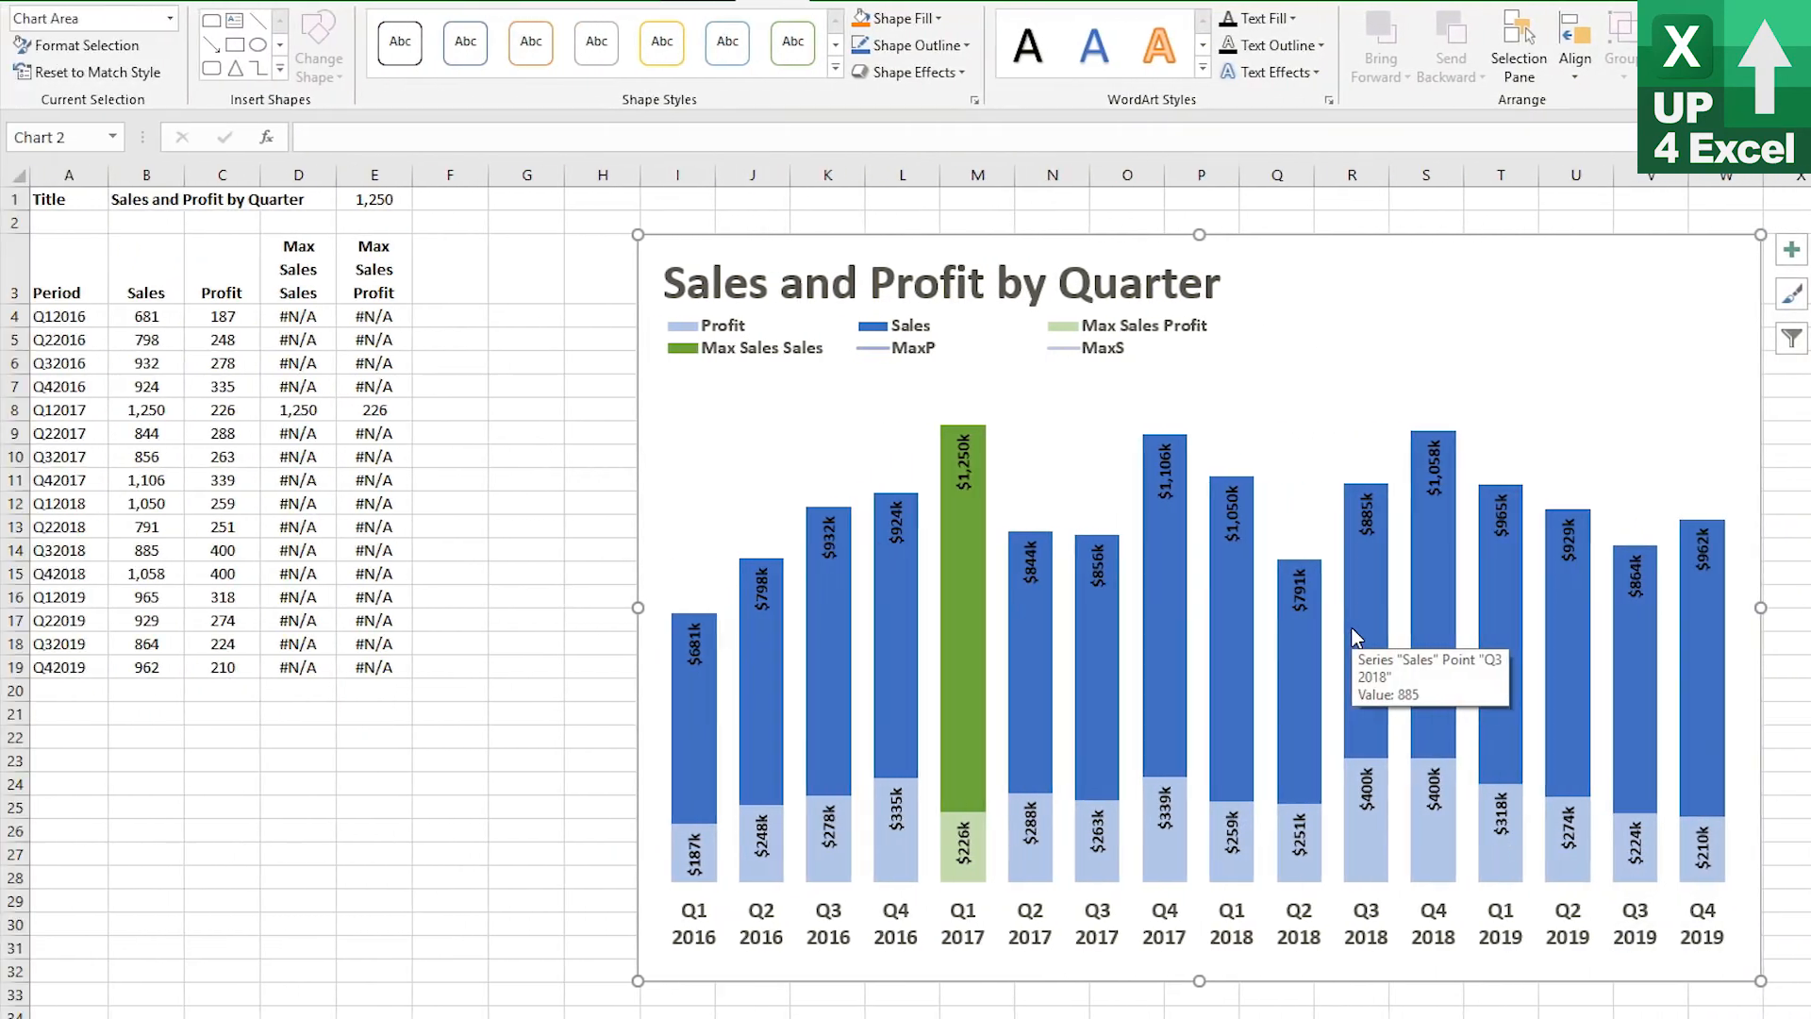
{"action": "left_click", "coordinate": [1064, 351]}
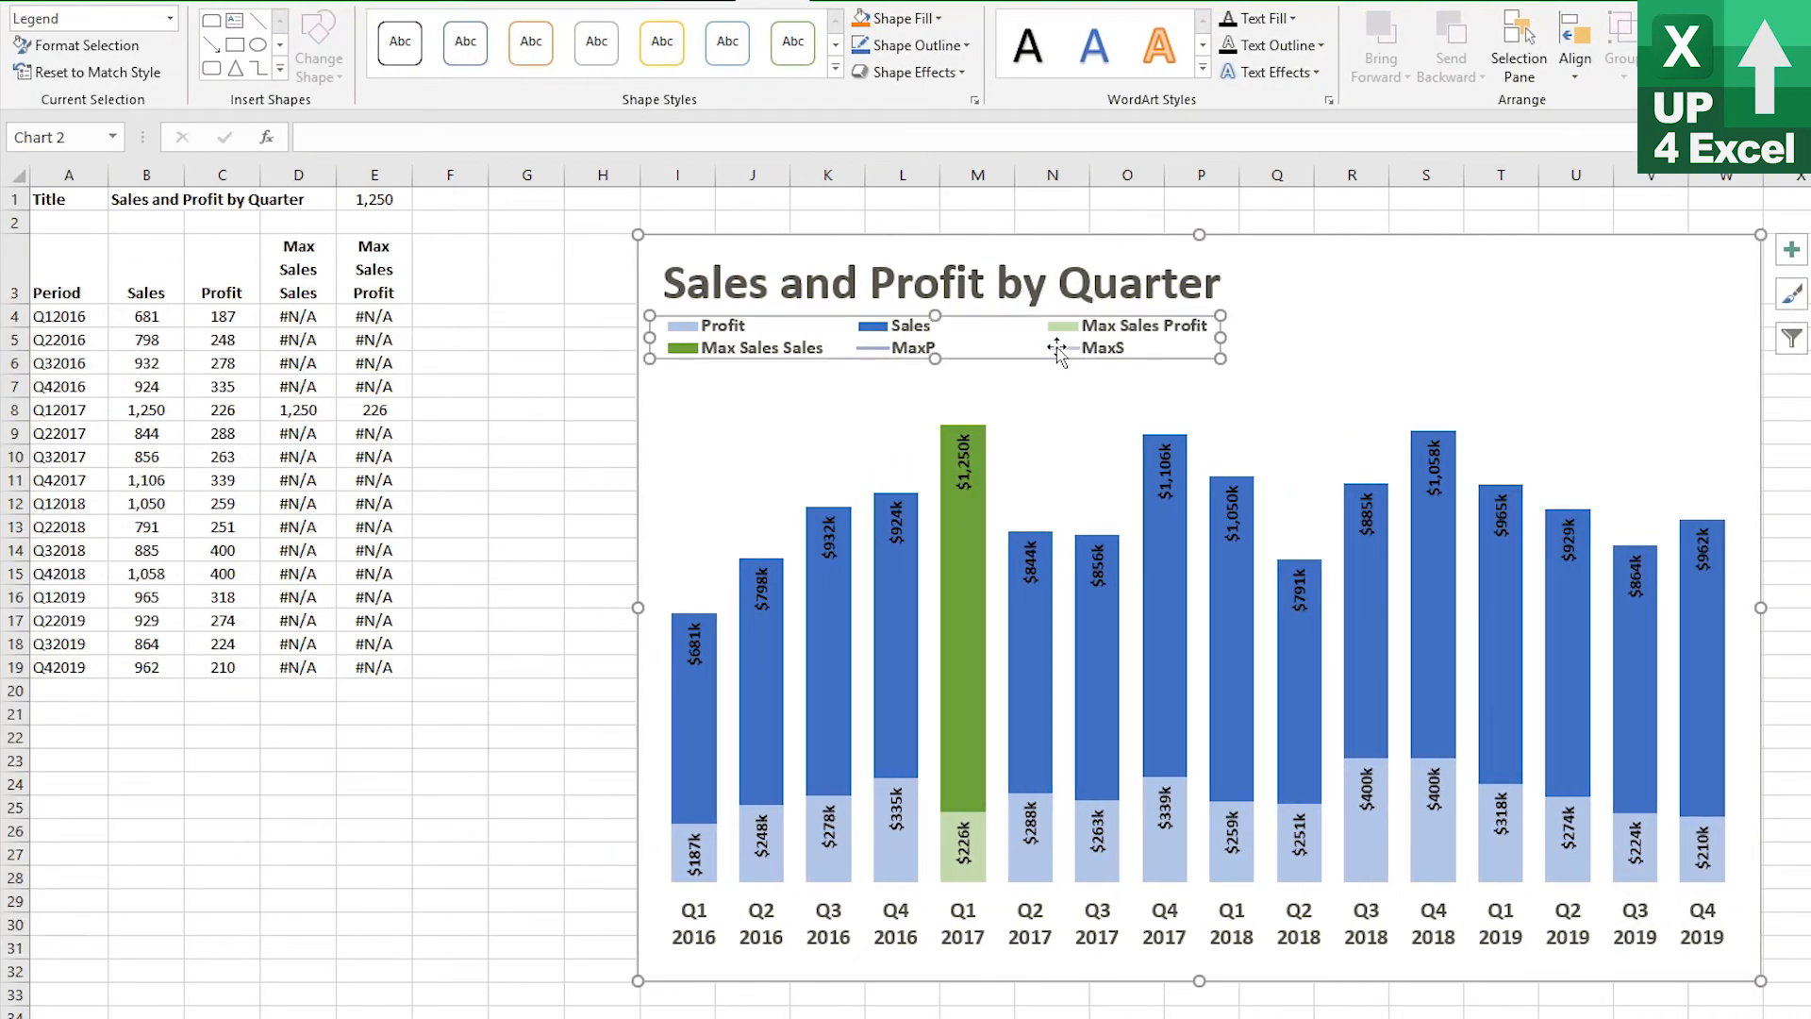
{"action": "left_click", "coordinate": [915, 350]}
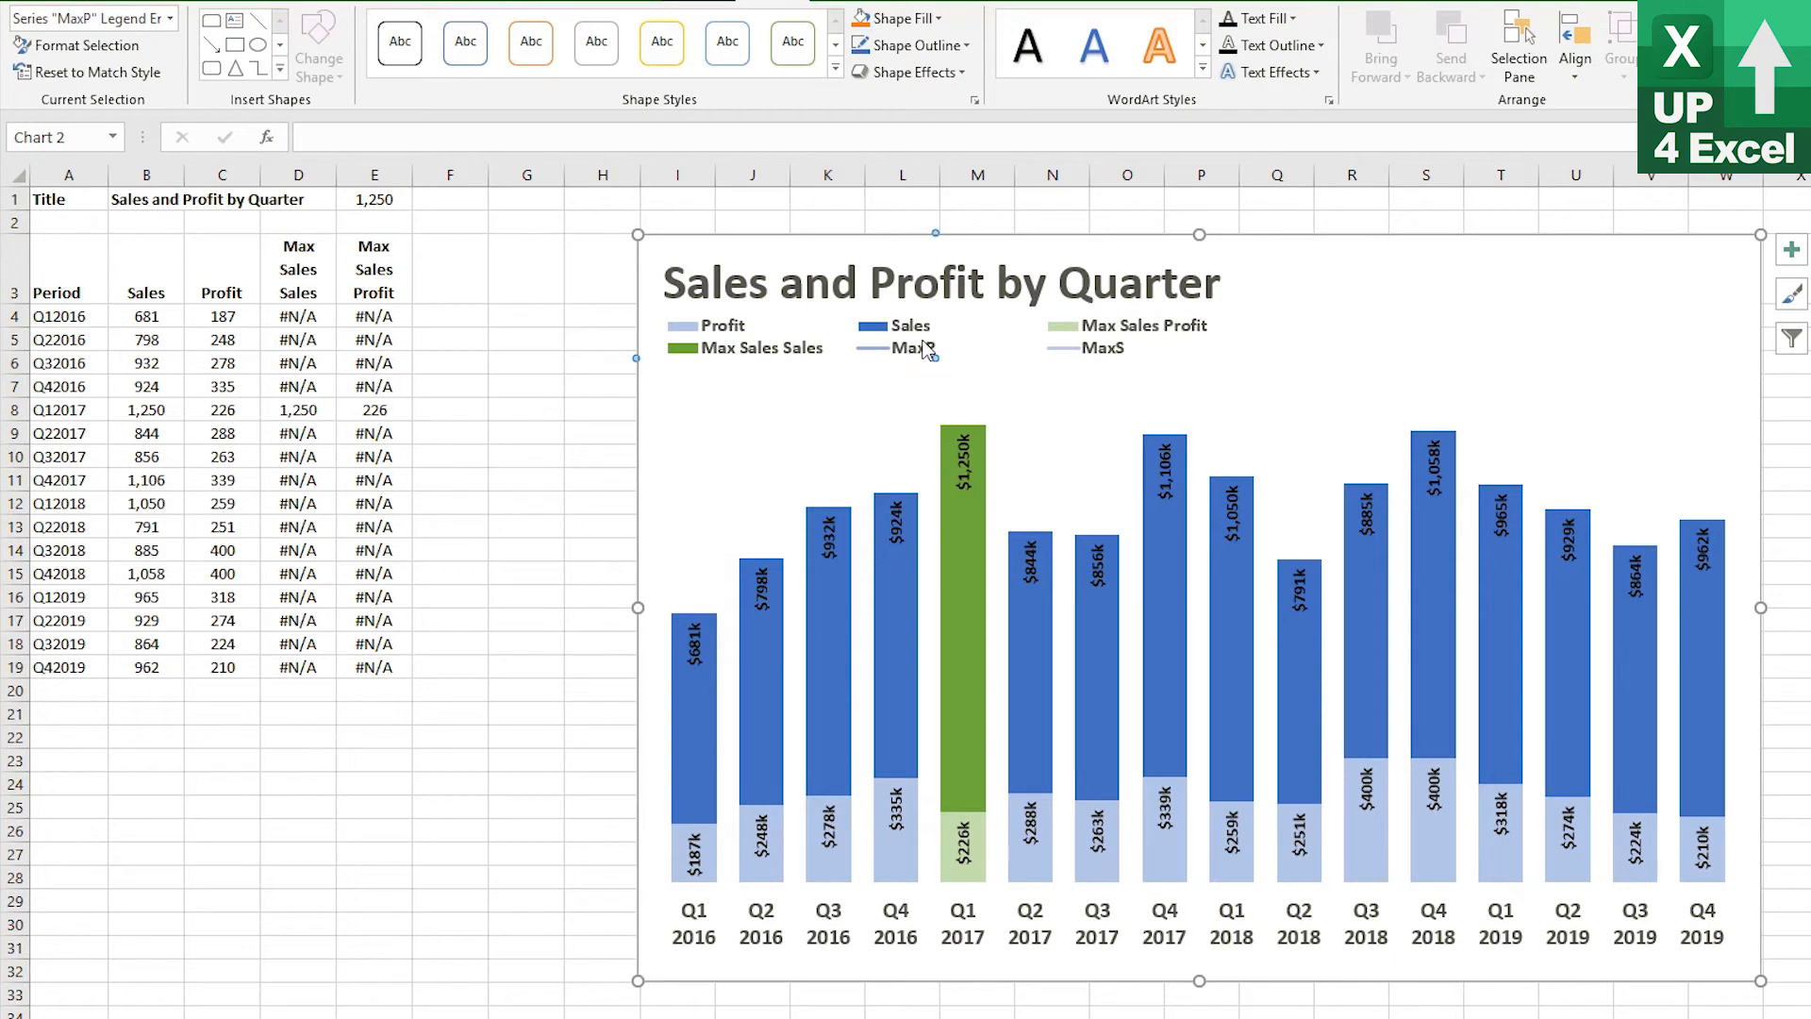
{"action": "left_click", "coordinate": [1496, 376]}
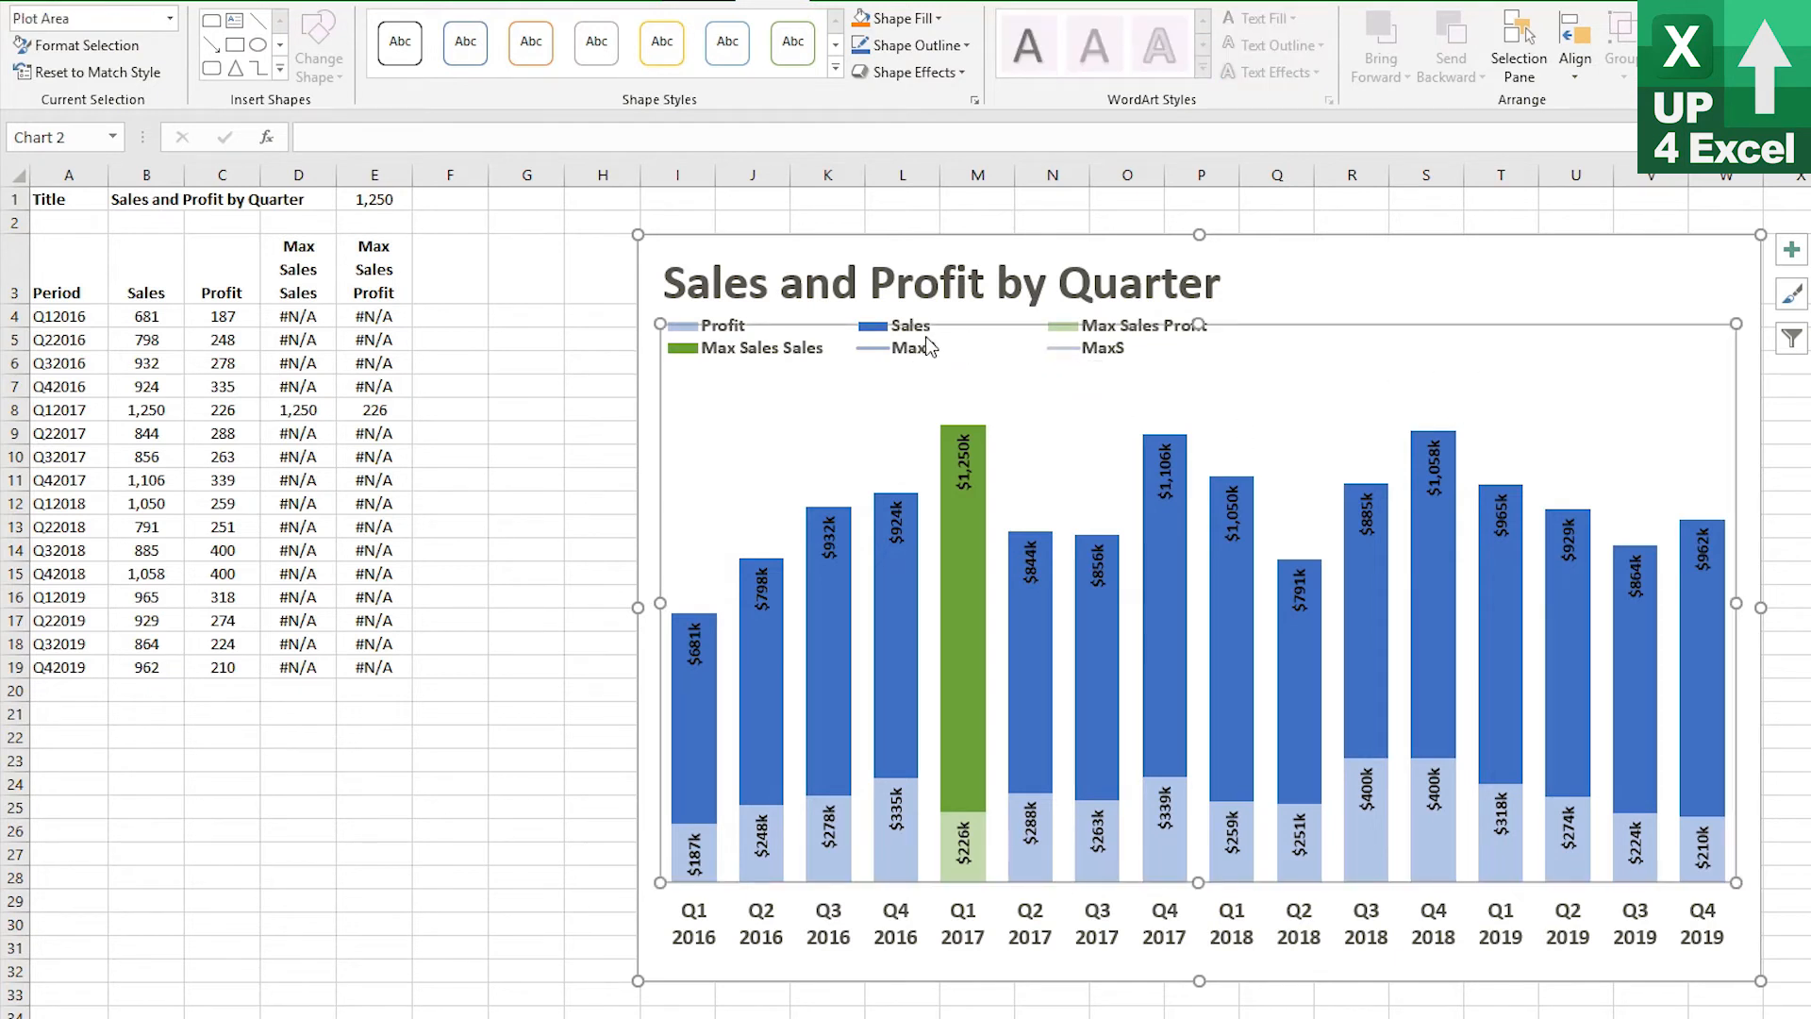
{"action": "left_click", "coordinate": [911, 310]}
{"action": "left_click", "coordinate": [901, 325]}
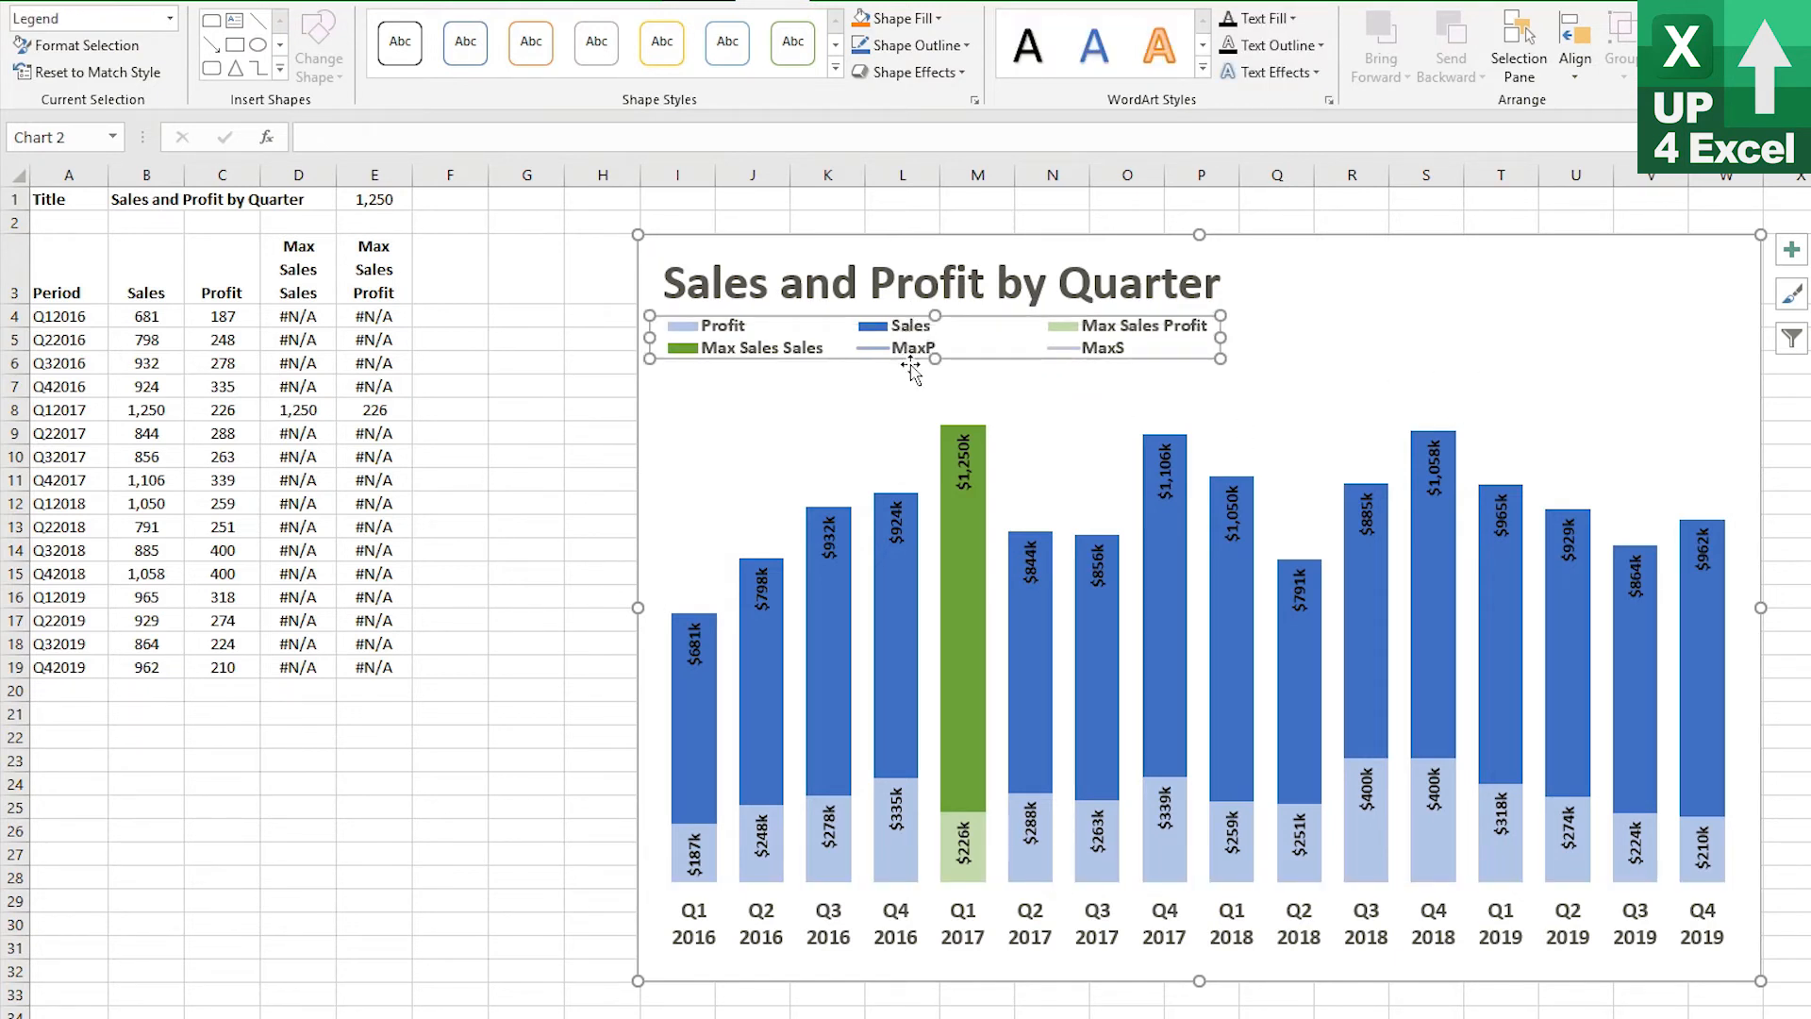
{"action": "left_click", "coordinate": [922, 356]}
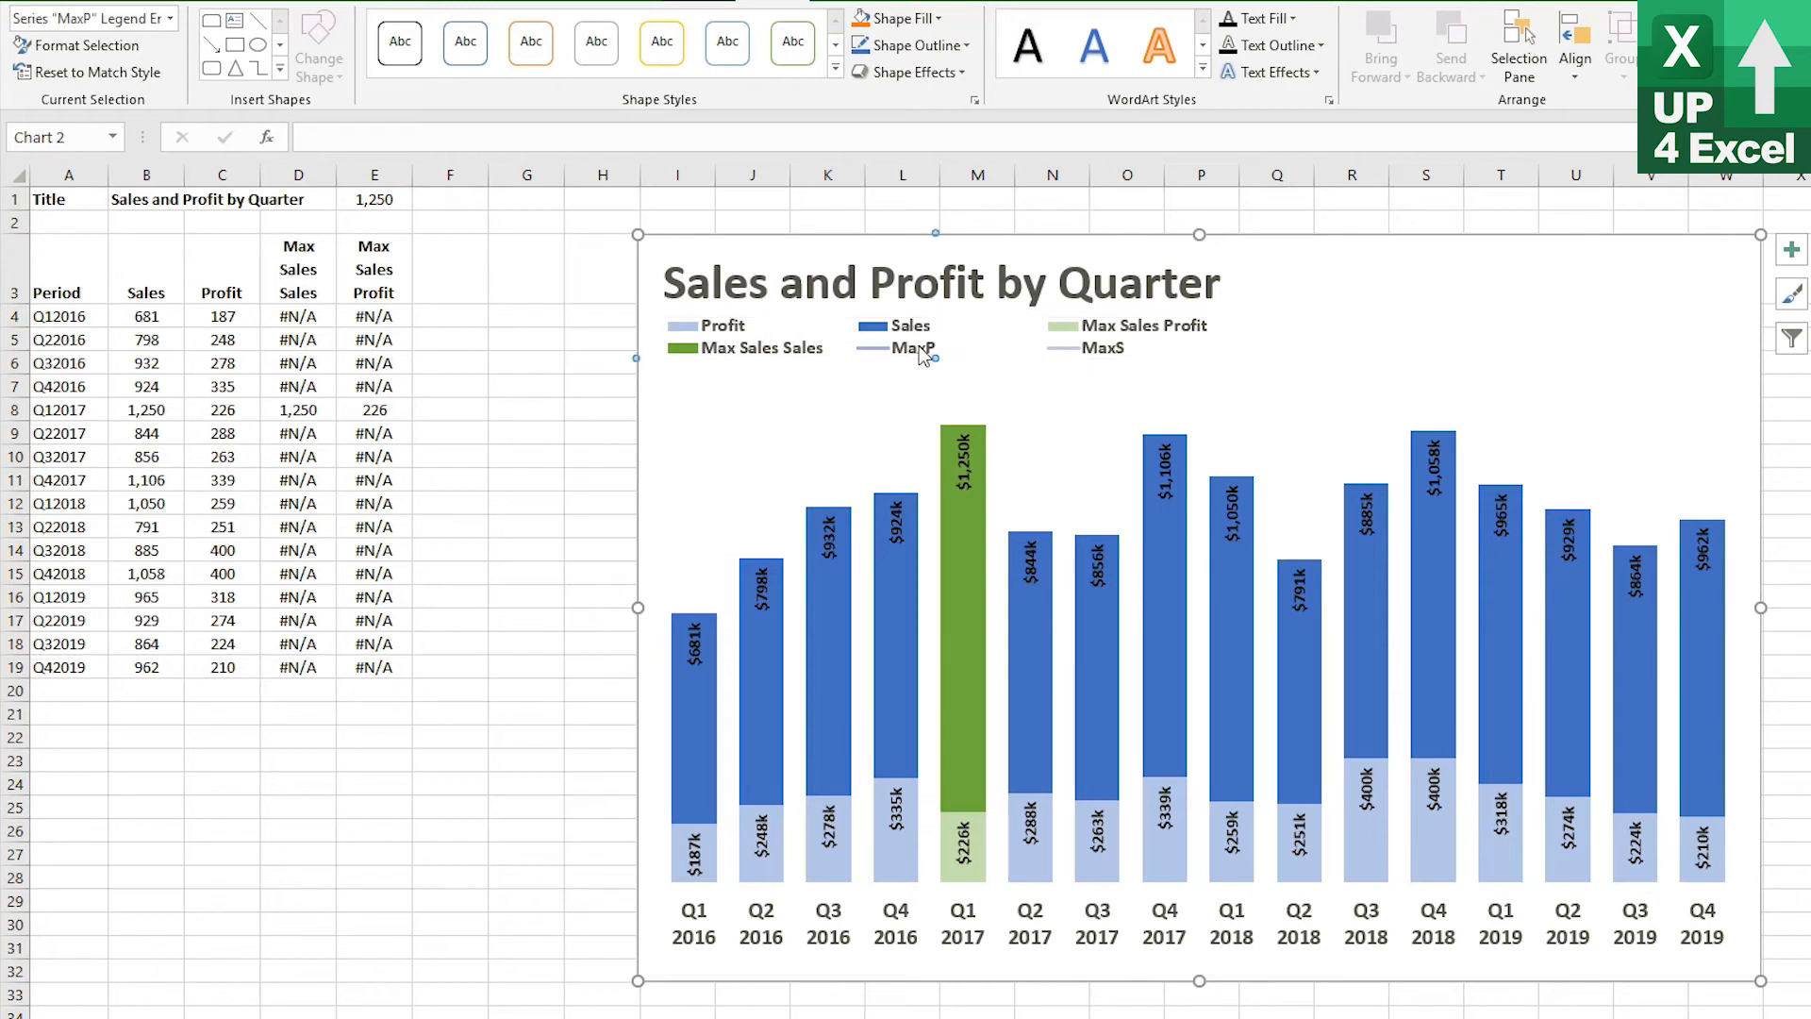
{"action": "key", "text": "Delete"}
{"action": "left_click", "coordinate": [1175, 341]}
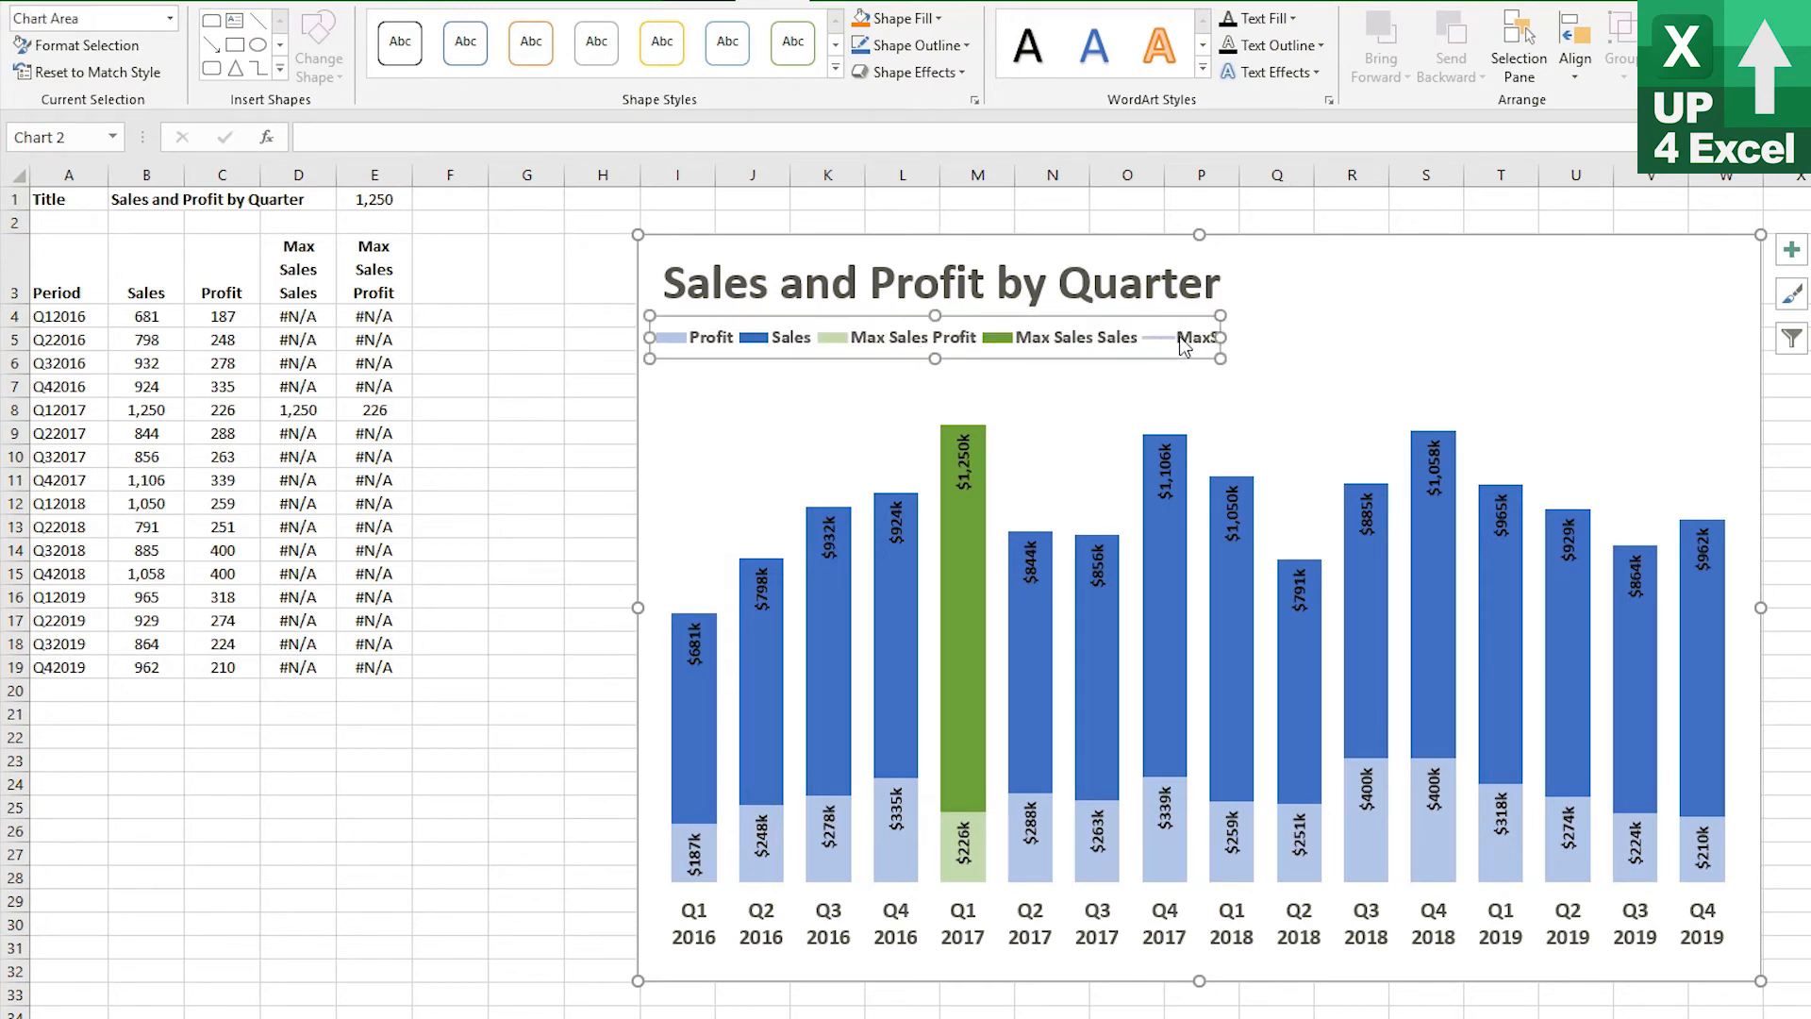
{"action": "left_click", "coordinate": [1184, 342]}
{"action": "key", "text": "Delete"}
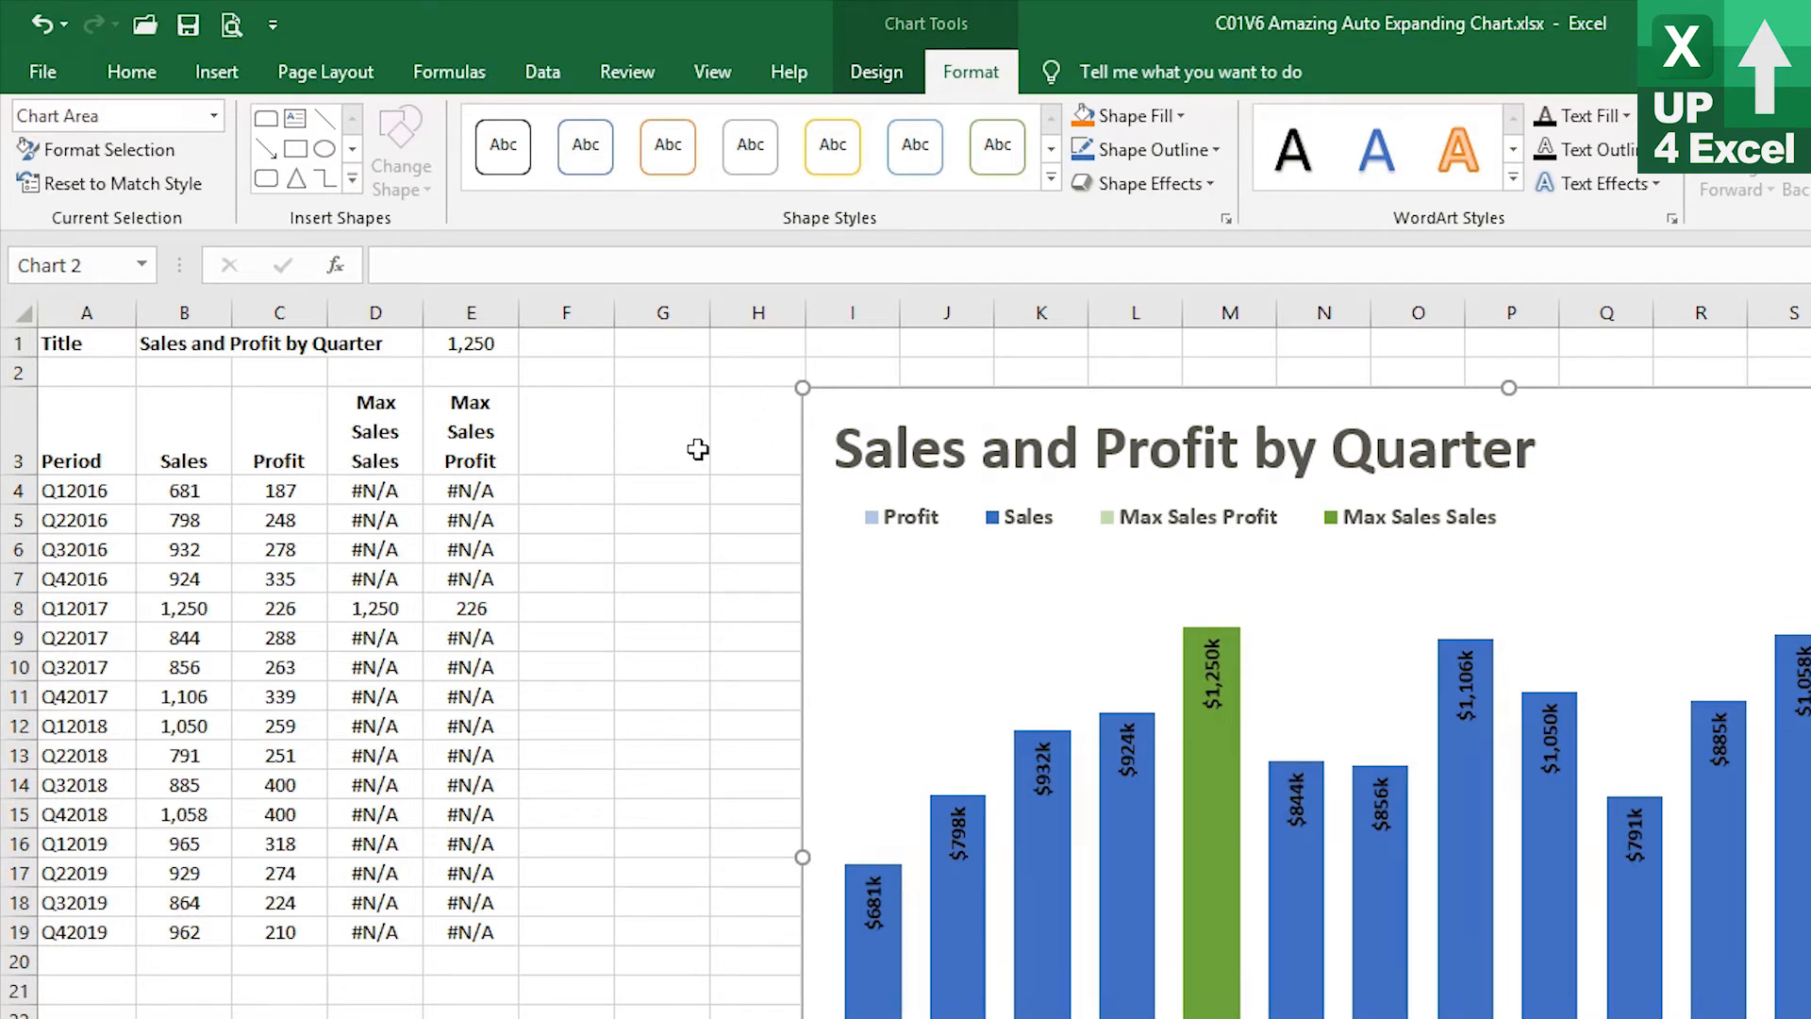
Enter the header Max Profit % Sales in cell F3
{"action": "left_click", "coordinate": [554, 447]}
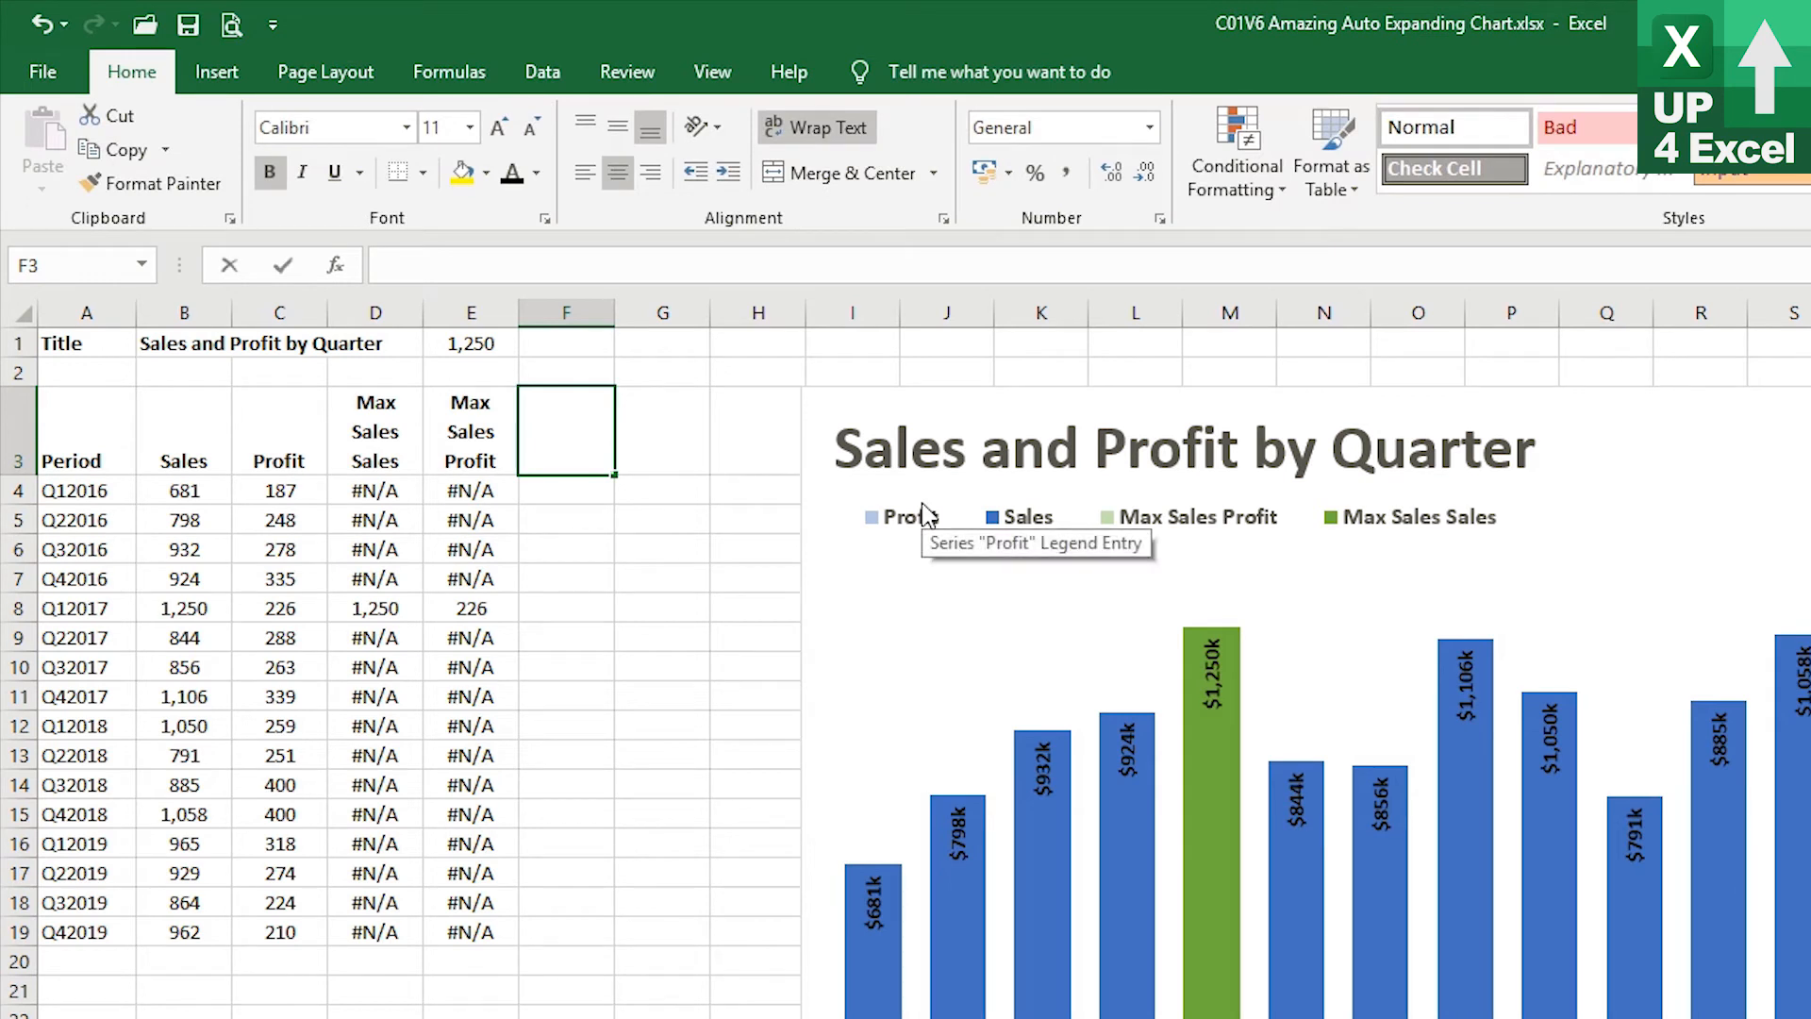
{"action": "type", "text": "Max Prof"}
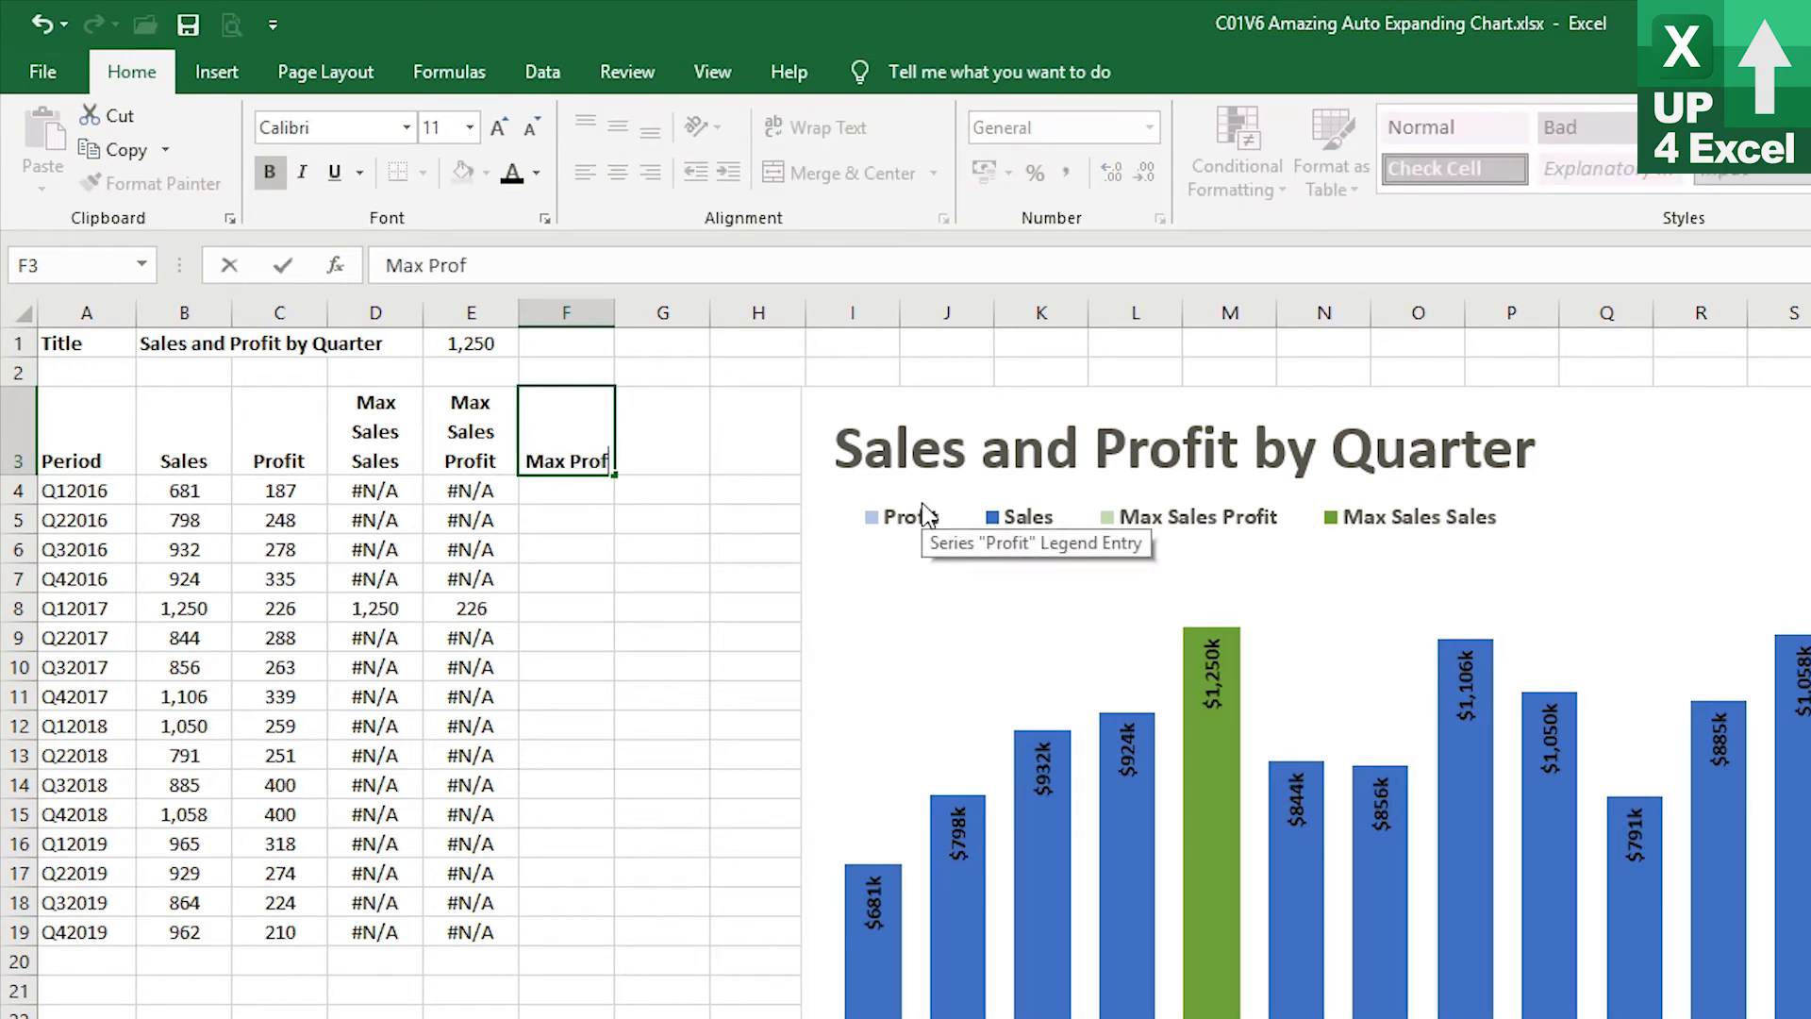
{"action": "type", "text": "it %"}
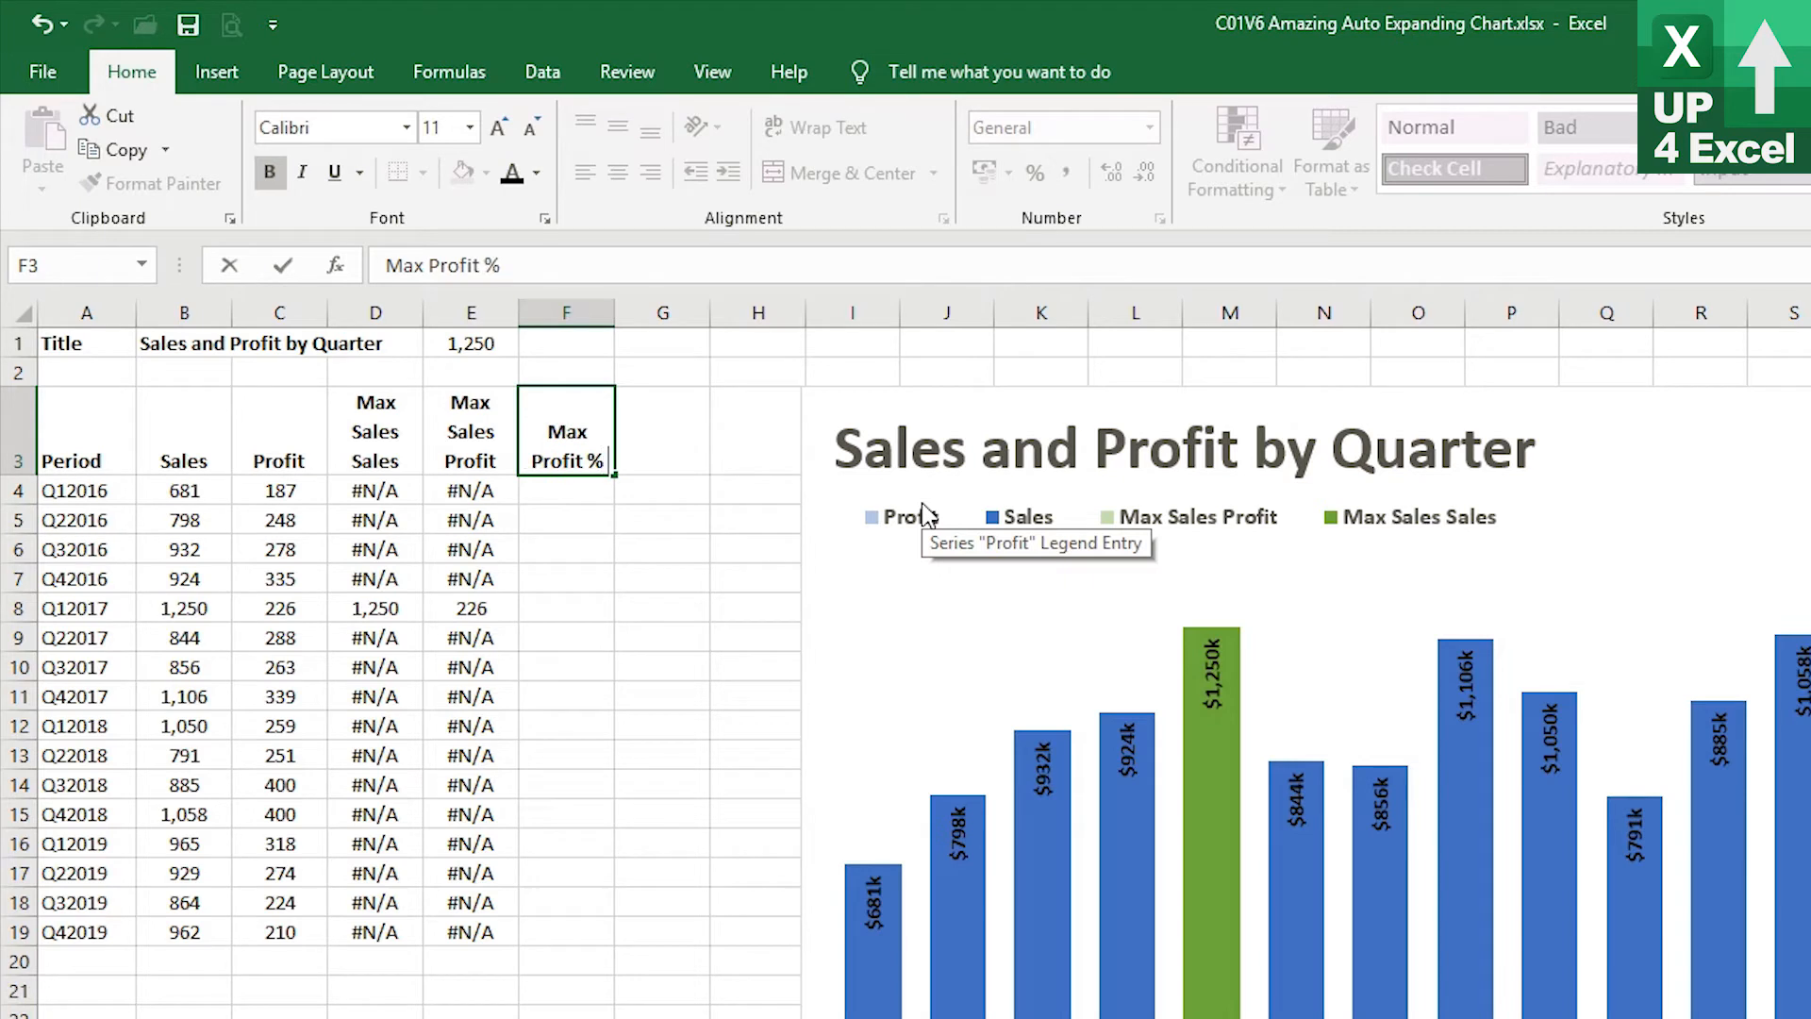
{"action": "type", "text": " Sales"}
{"action": "key", "text": "Return"}
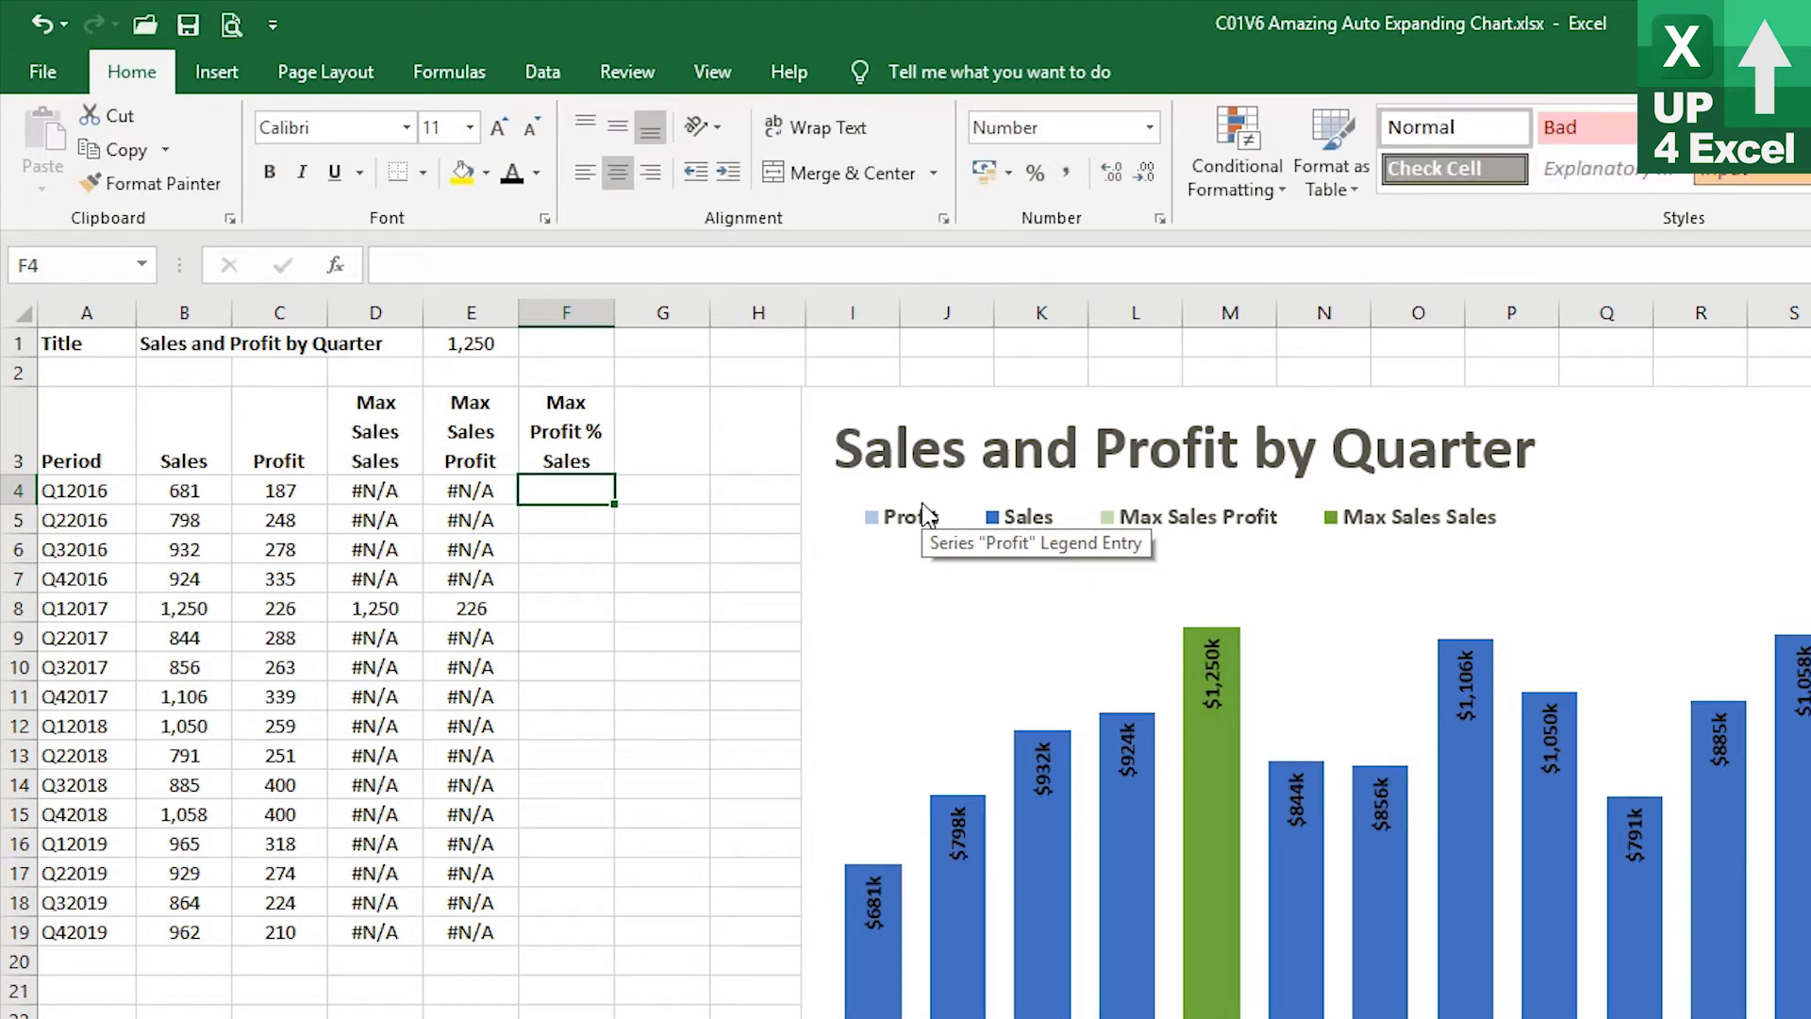
Copy the header into G3 and change it to Max Profit % Profit
{"action": "key", "text": "Up"}
{"action": "key", "text": "ctrl+c"}
{"action": "key", "text": "Right"}
{"action": "key", "text": "ctrl+v"}
{"action": "key", "text": "F2"}
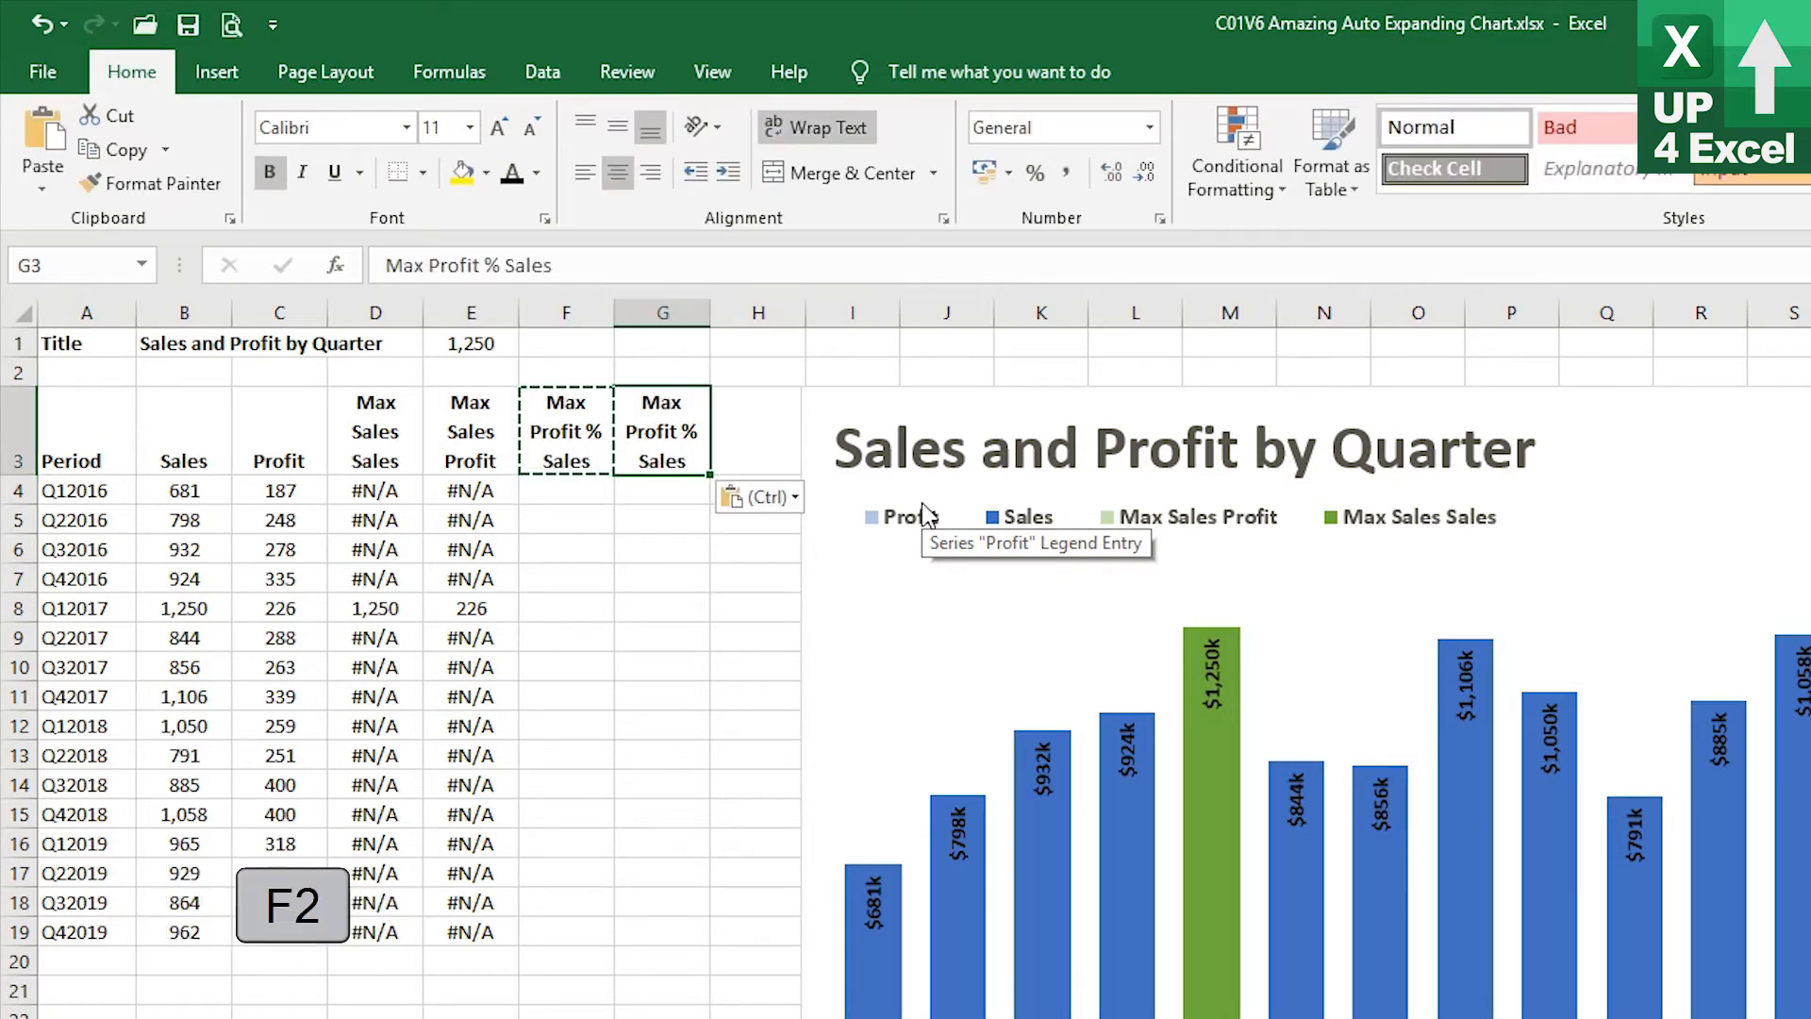
{"action": "key", "text": "ctrl+shift+Left"}
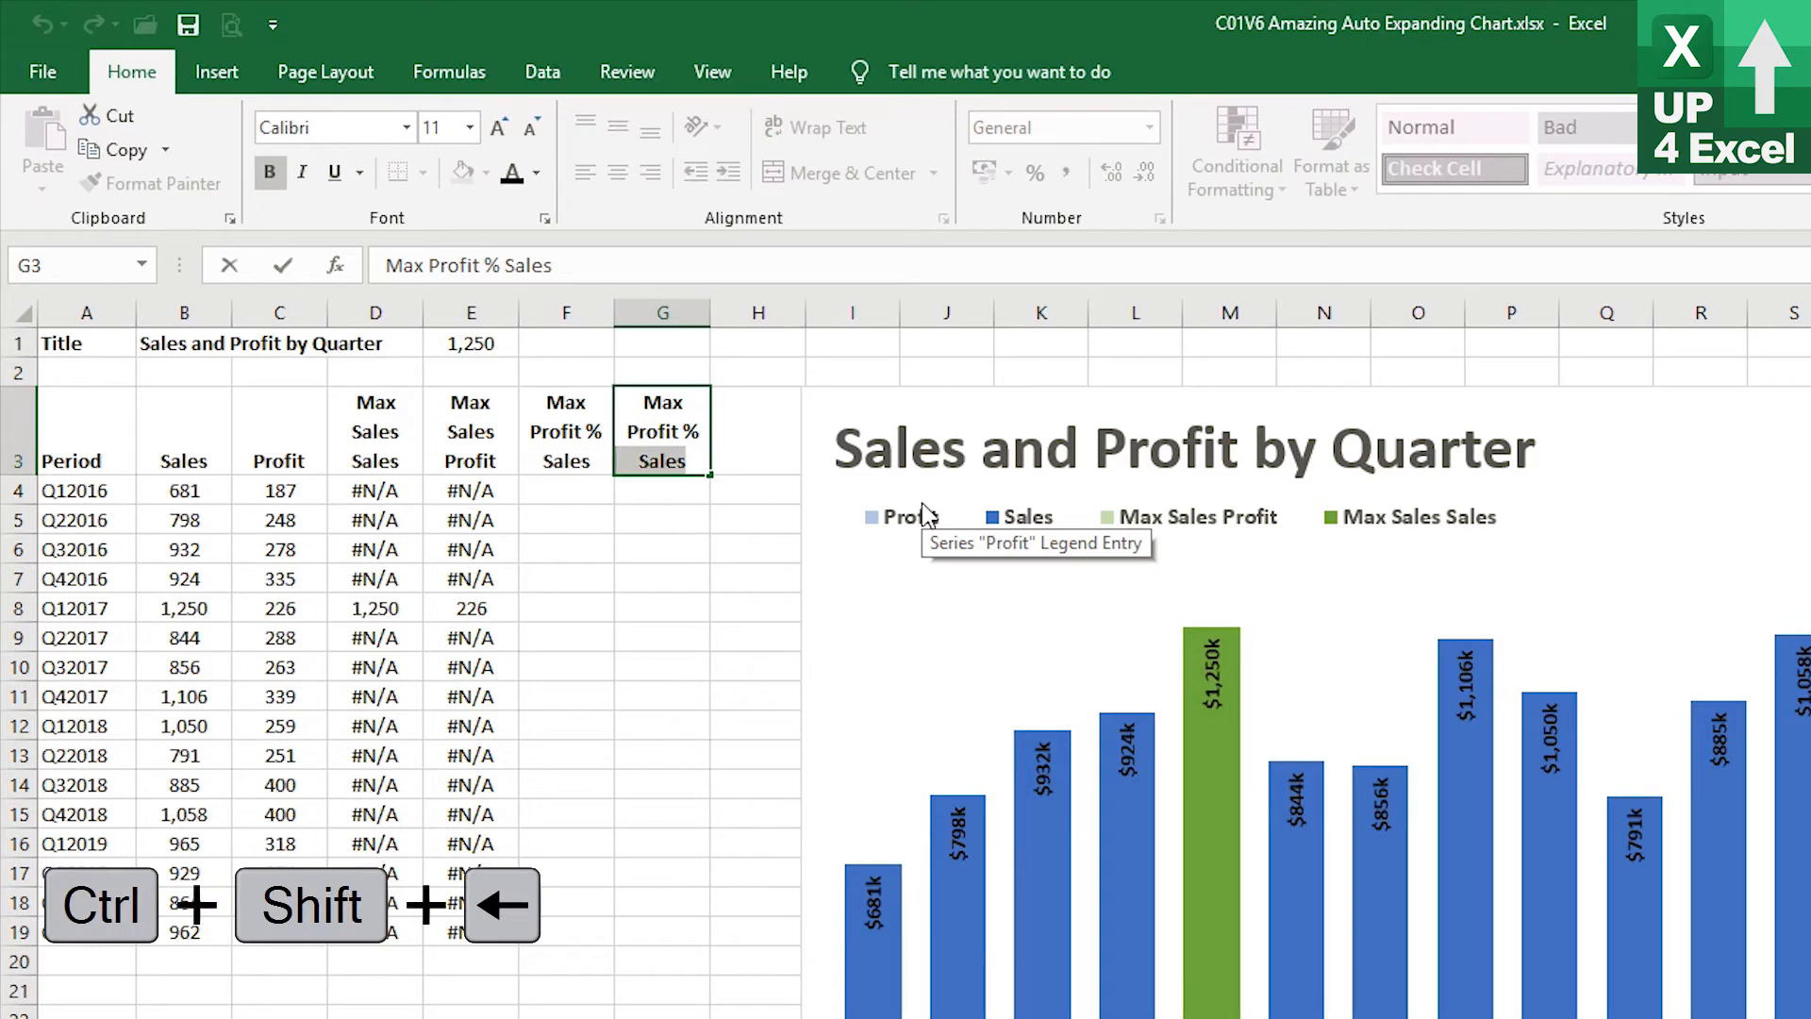
{"action": "type", "text": "Profit"}
{"action": "key", "text": "Return"}
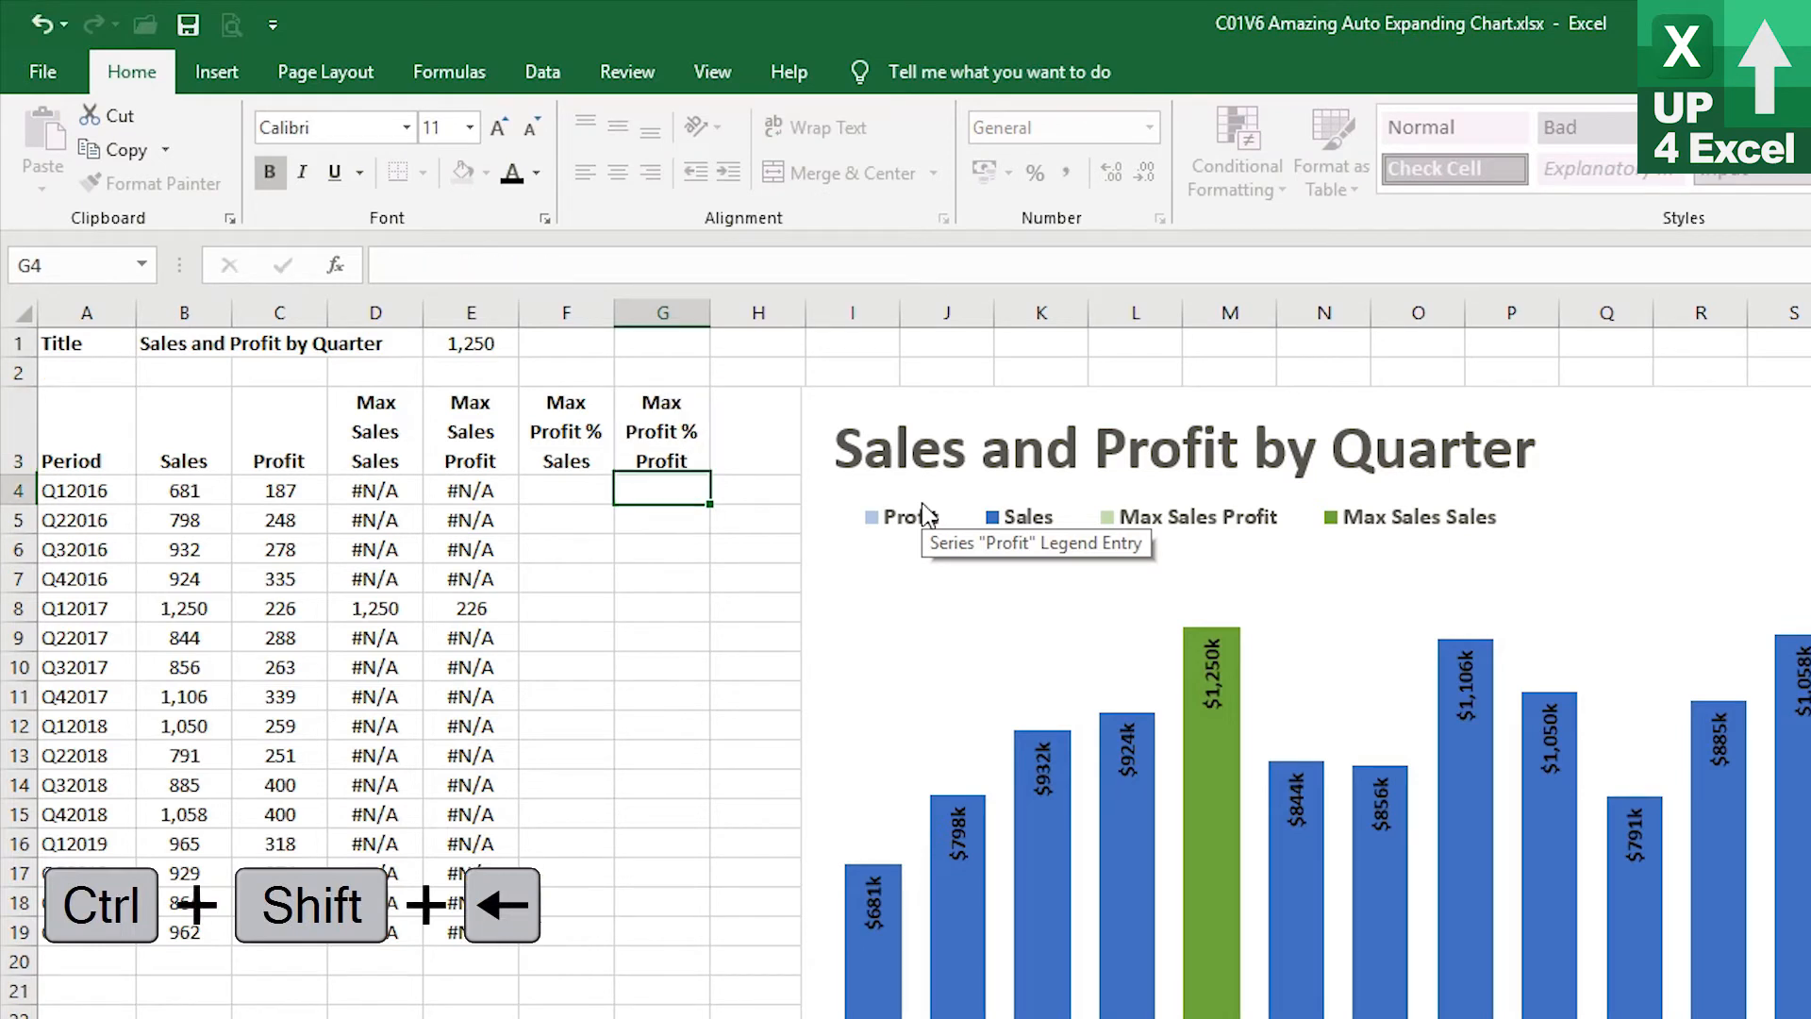
Enter the header Profit % in cell H3
{"action": "key", "text": "Up"}
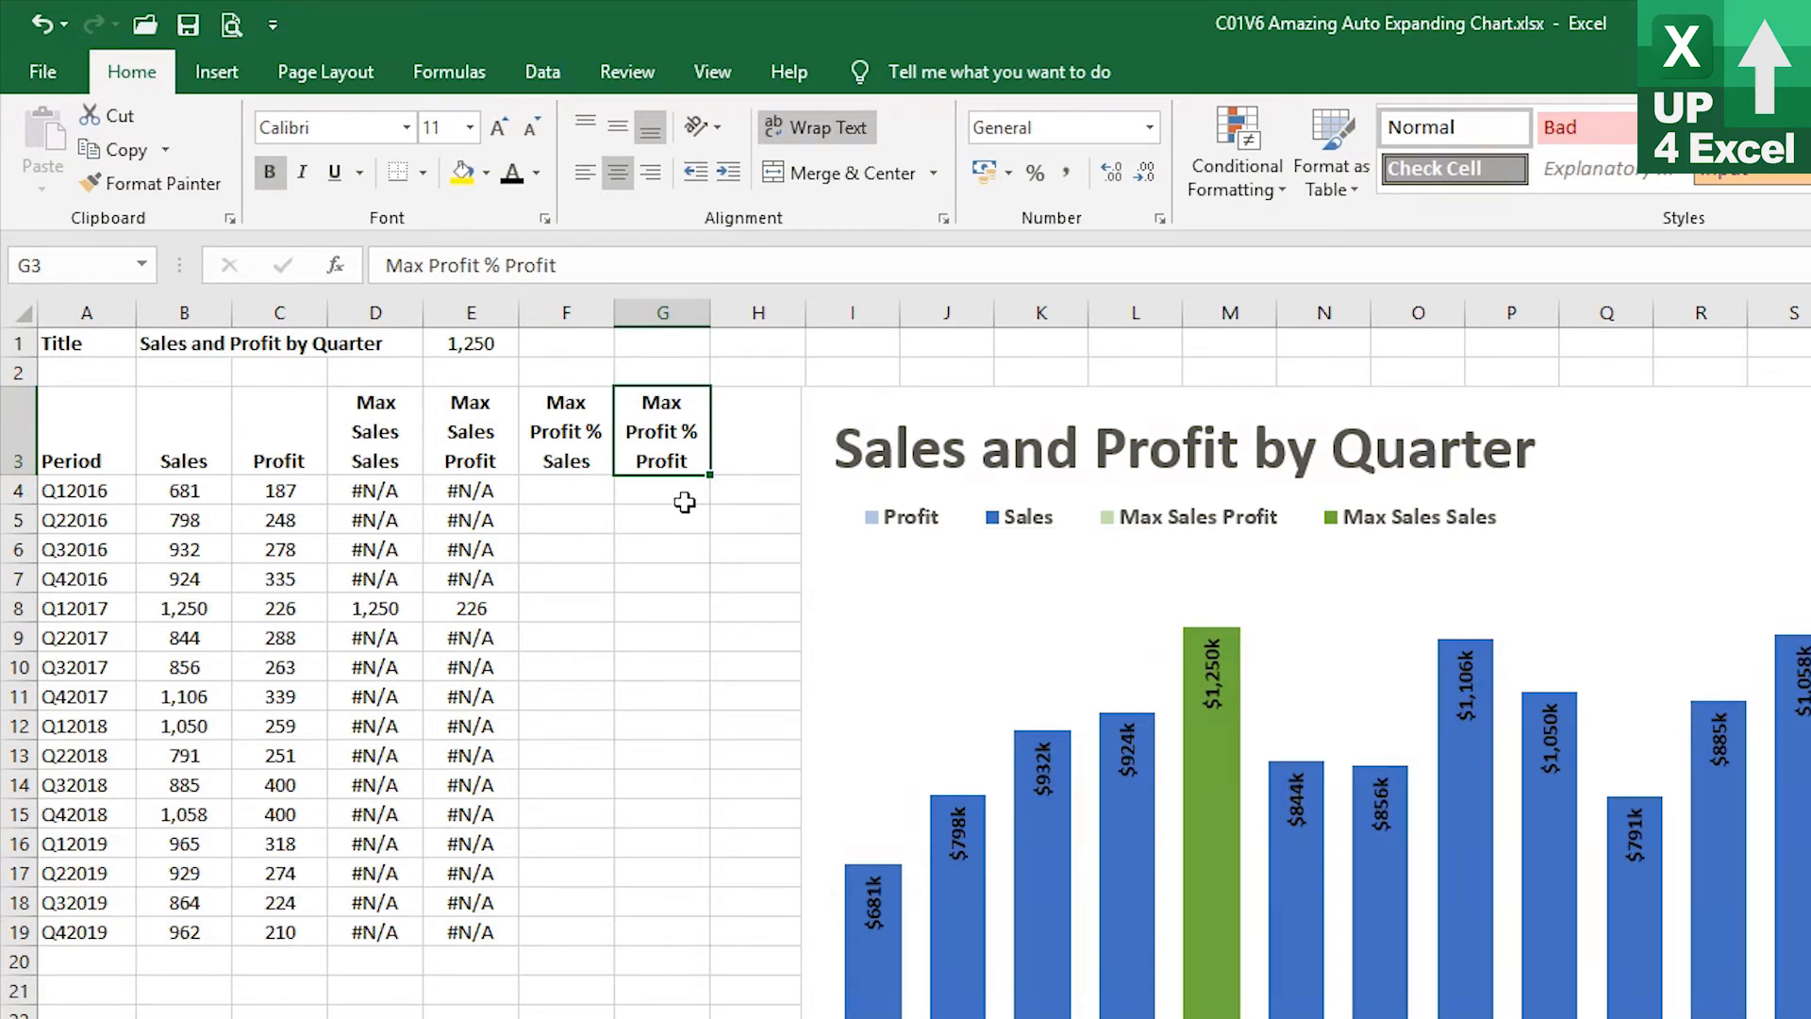
{"action": "left_click", "coordinate": [731, 444]}
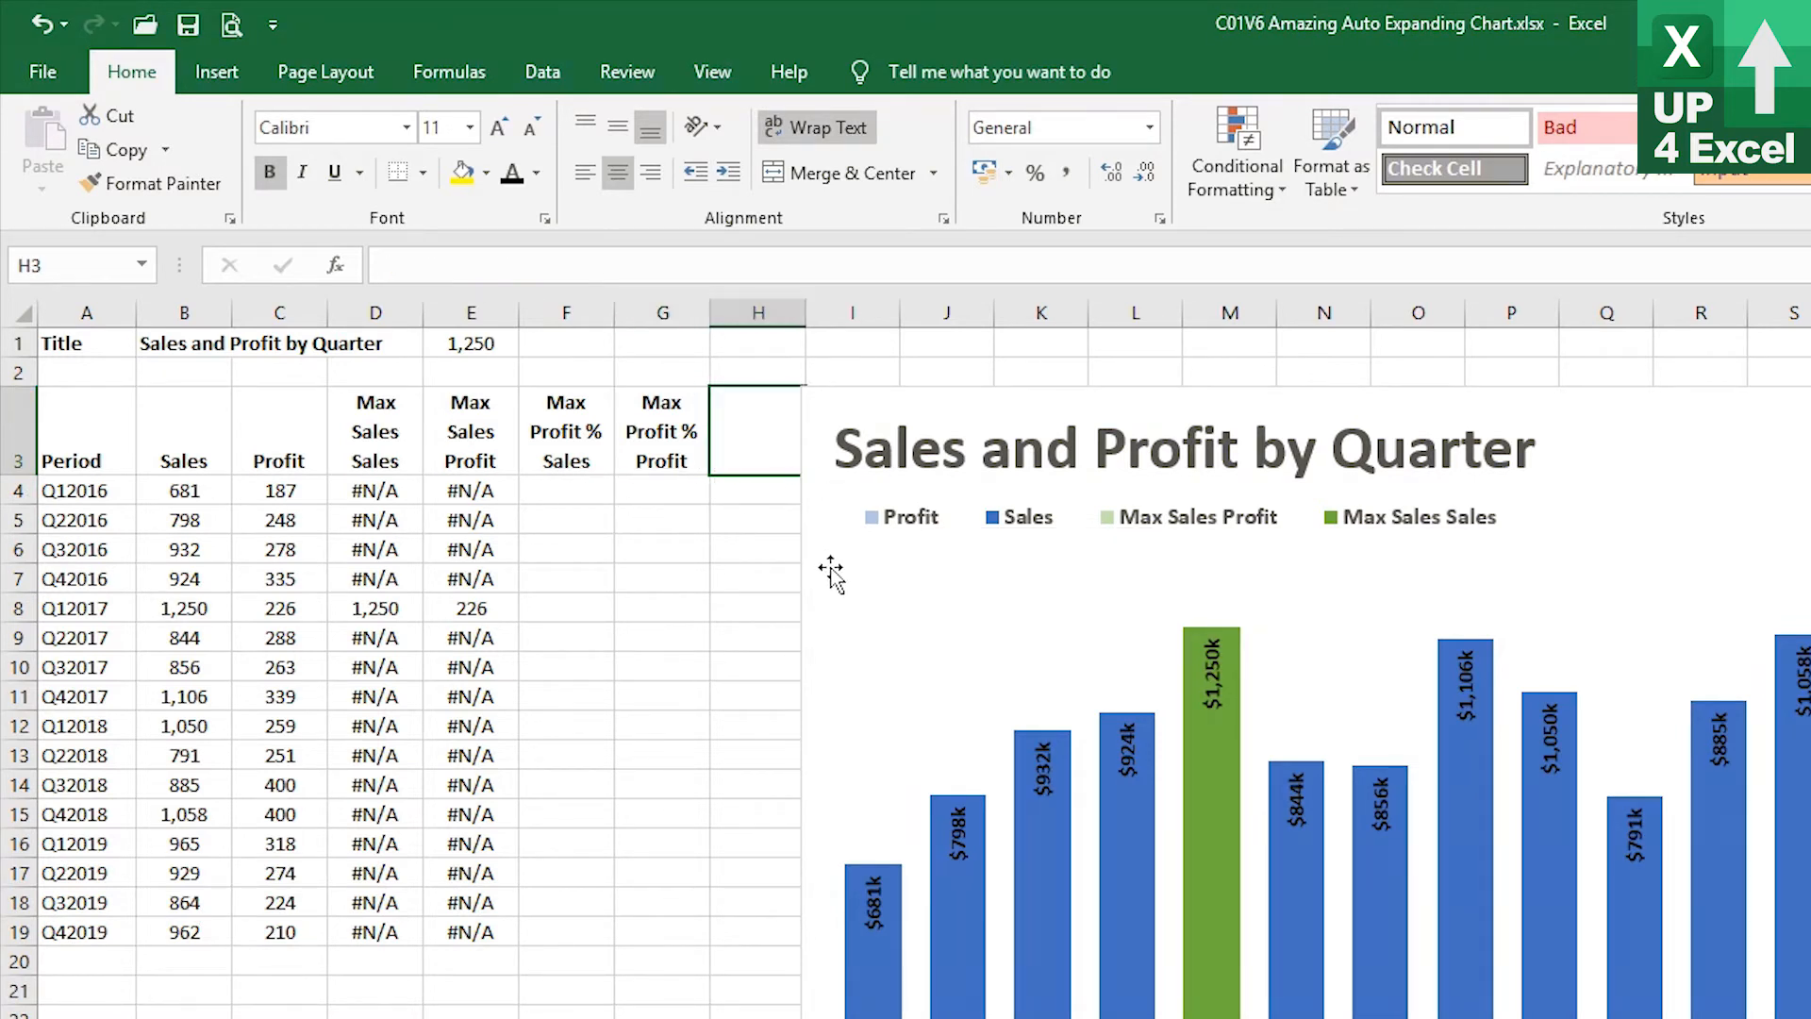
{"action": "type", "text": "Profit"}
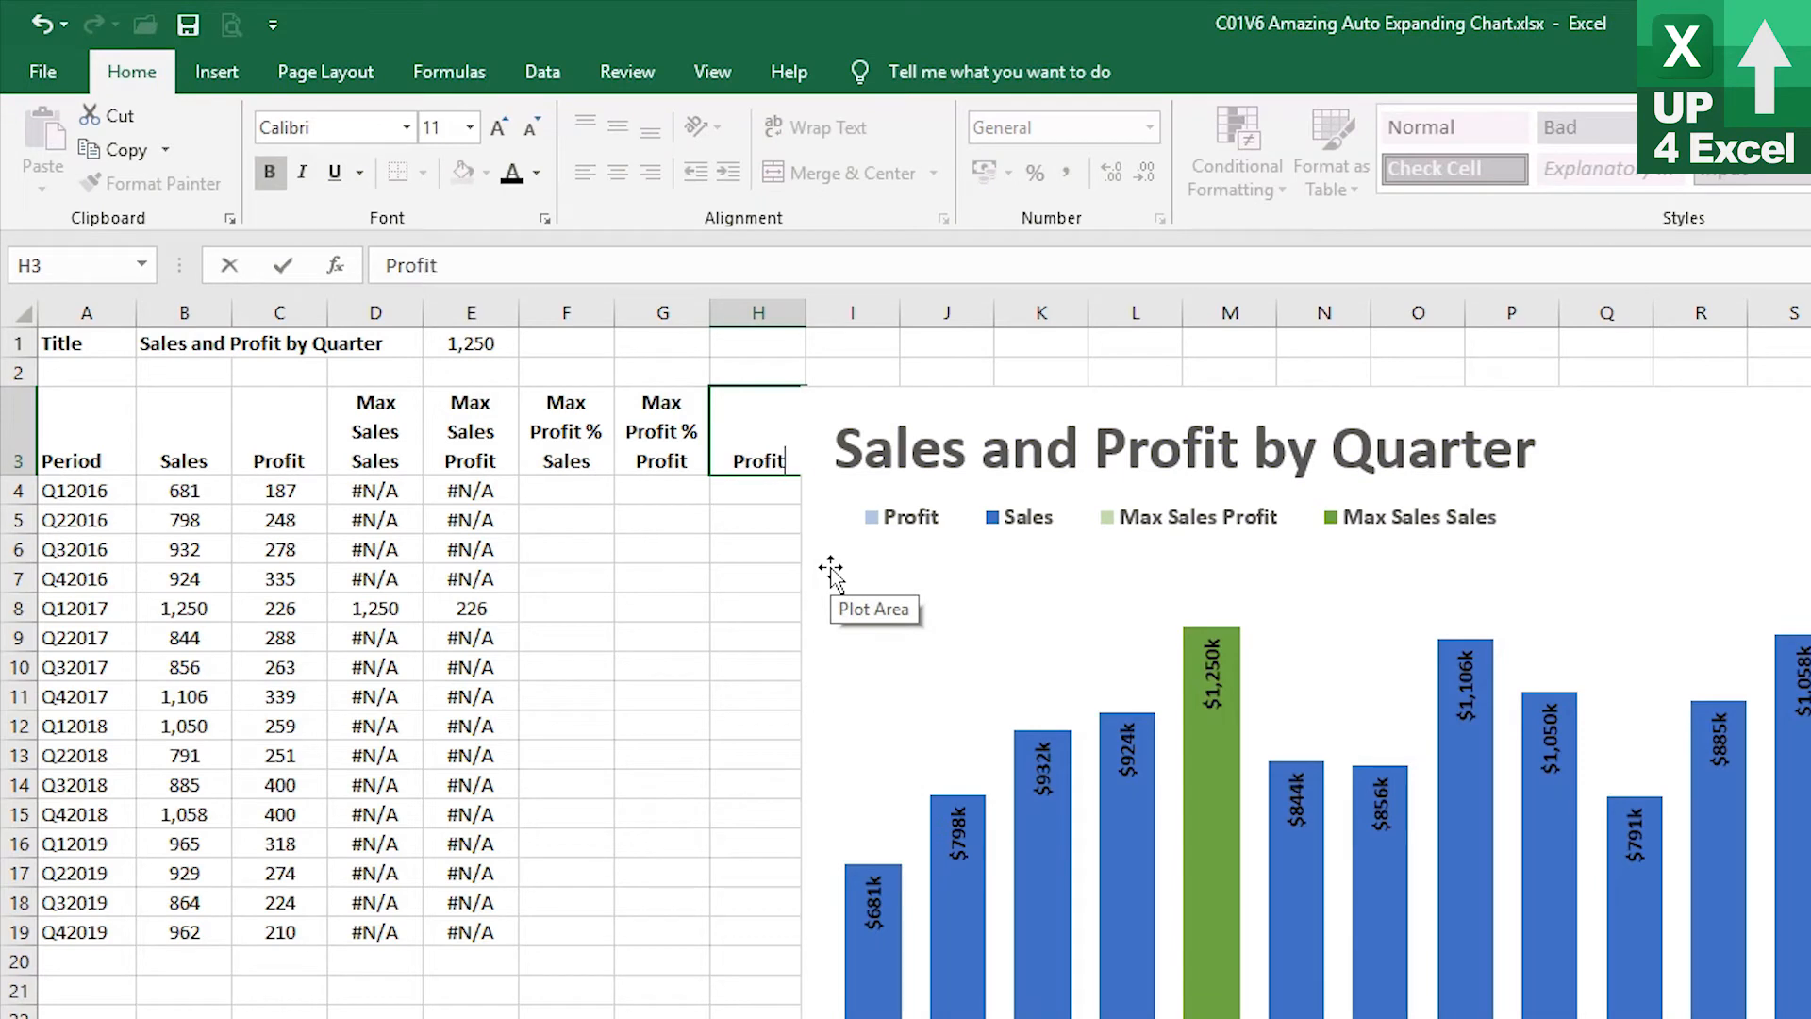
{"action": "type", "text": " %"}
{"action": "key", "text": "Return"}
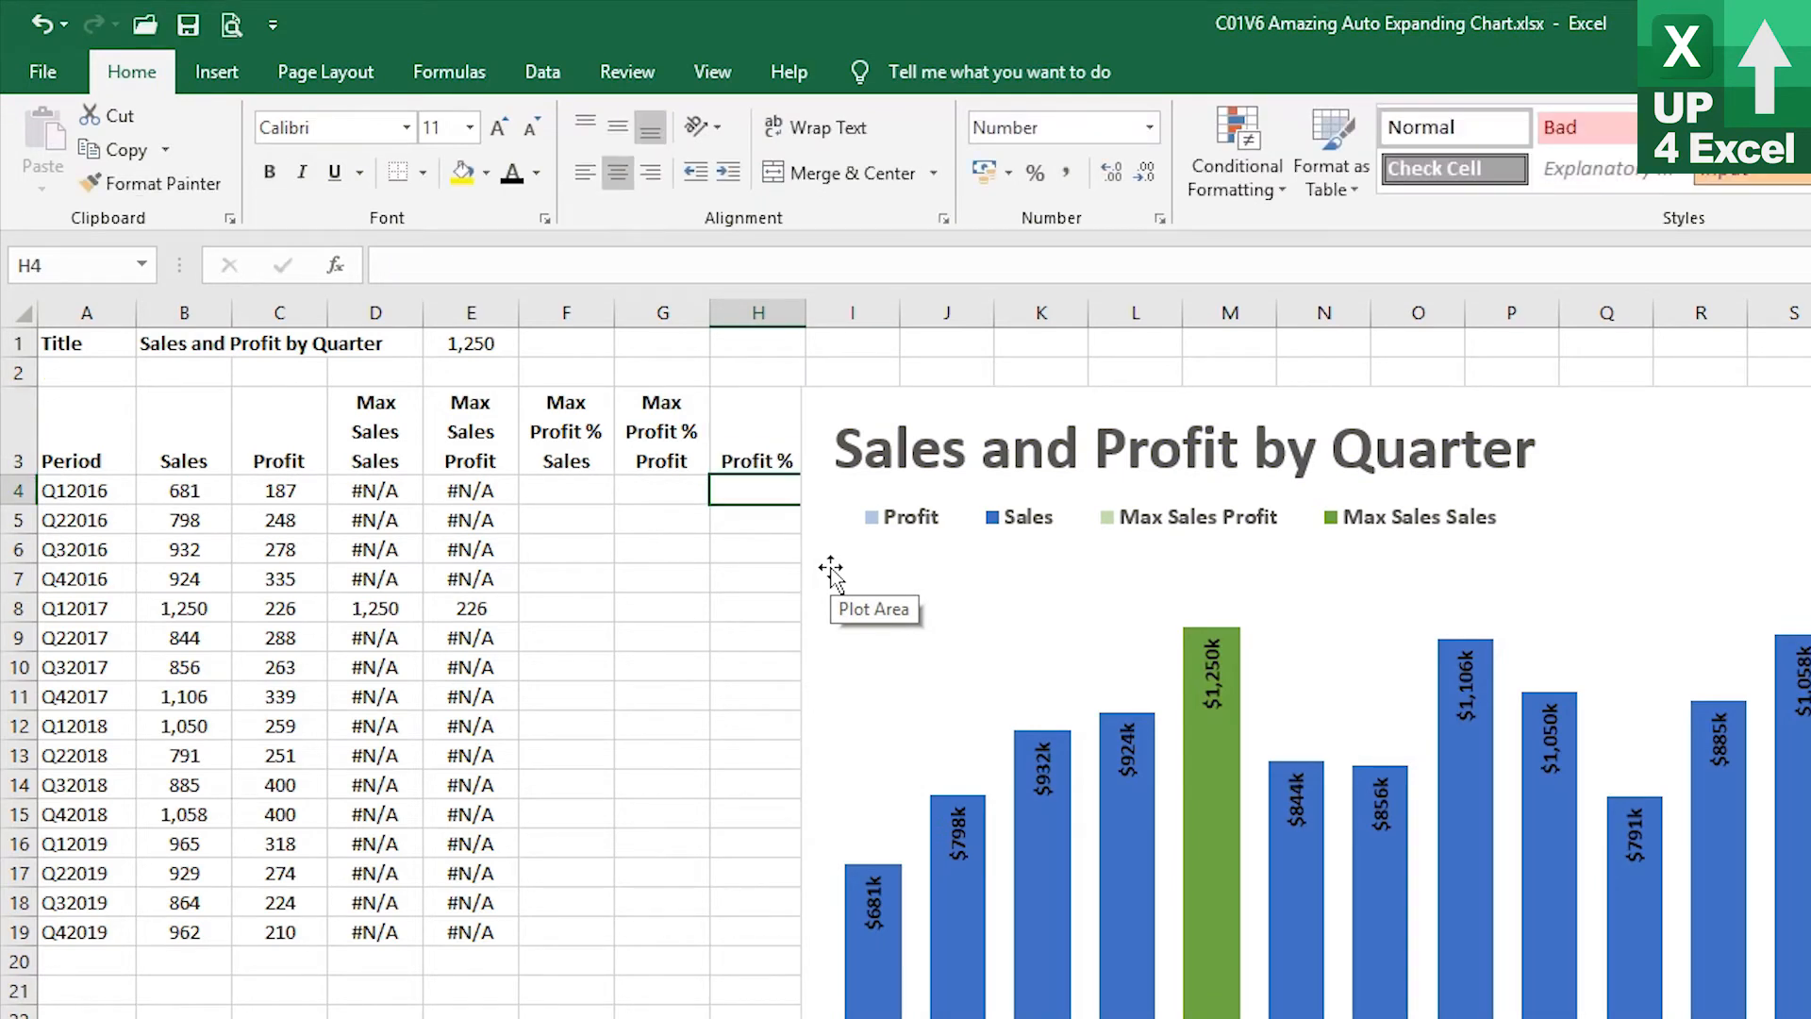
Enter the formula =C4/B4 in H4 and format it as a percentage
{"action": "key", "text": "Up"}
{"action": "left_click", "coordinate": [1092, 420]}
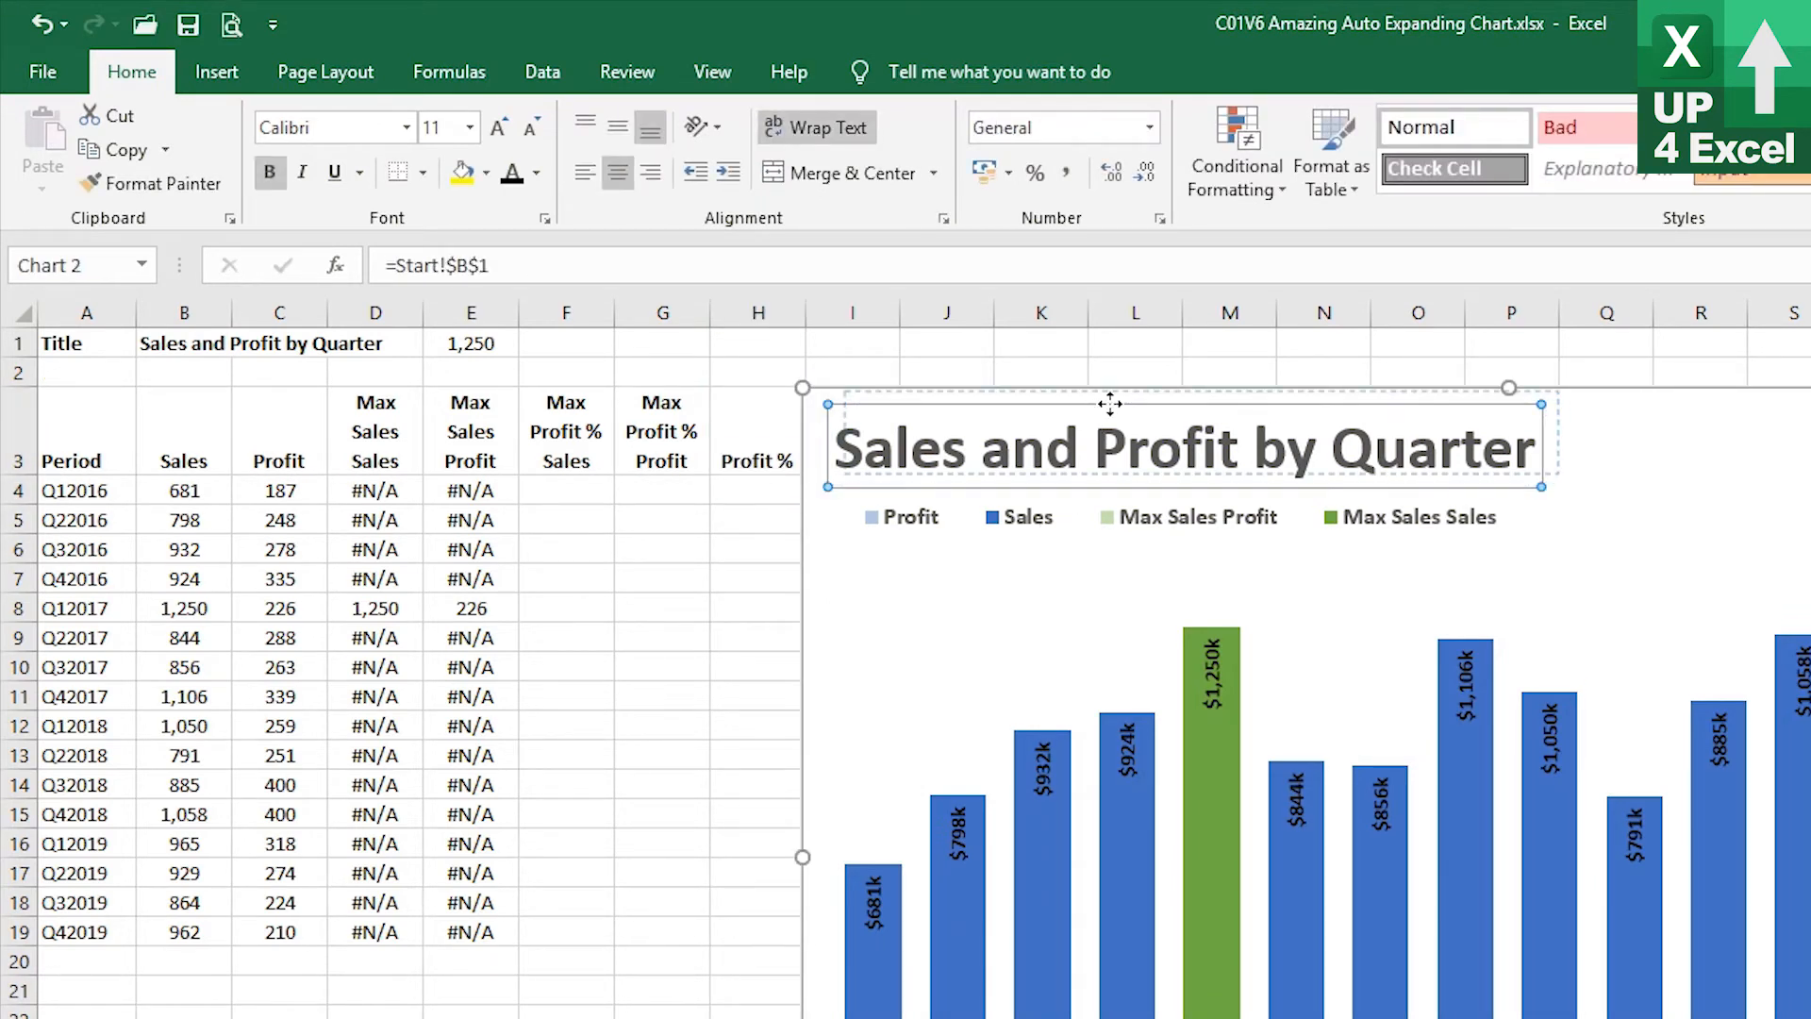
{"action": "left_click", "coordinate": [1695, 418]}
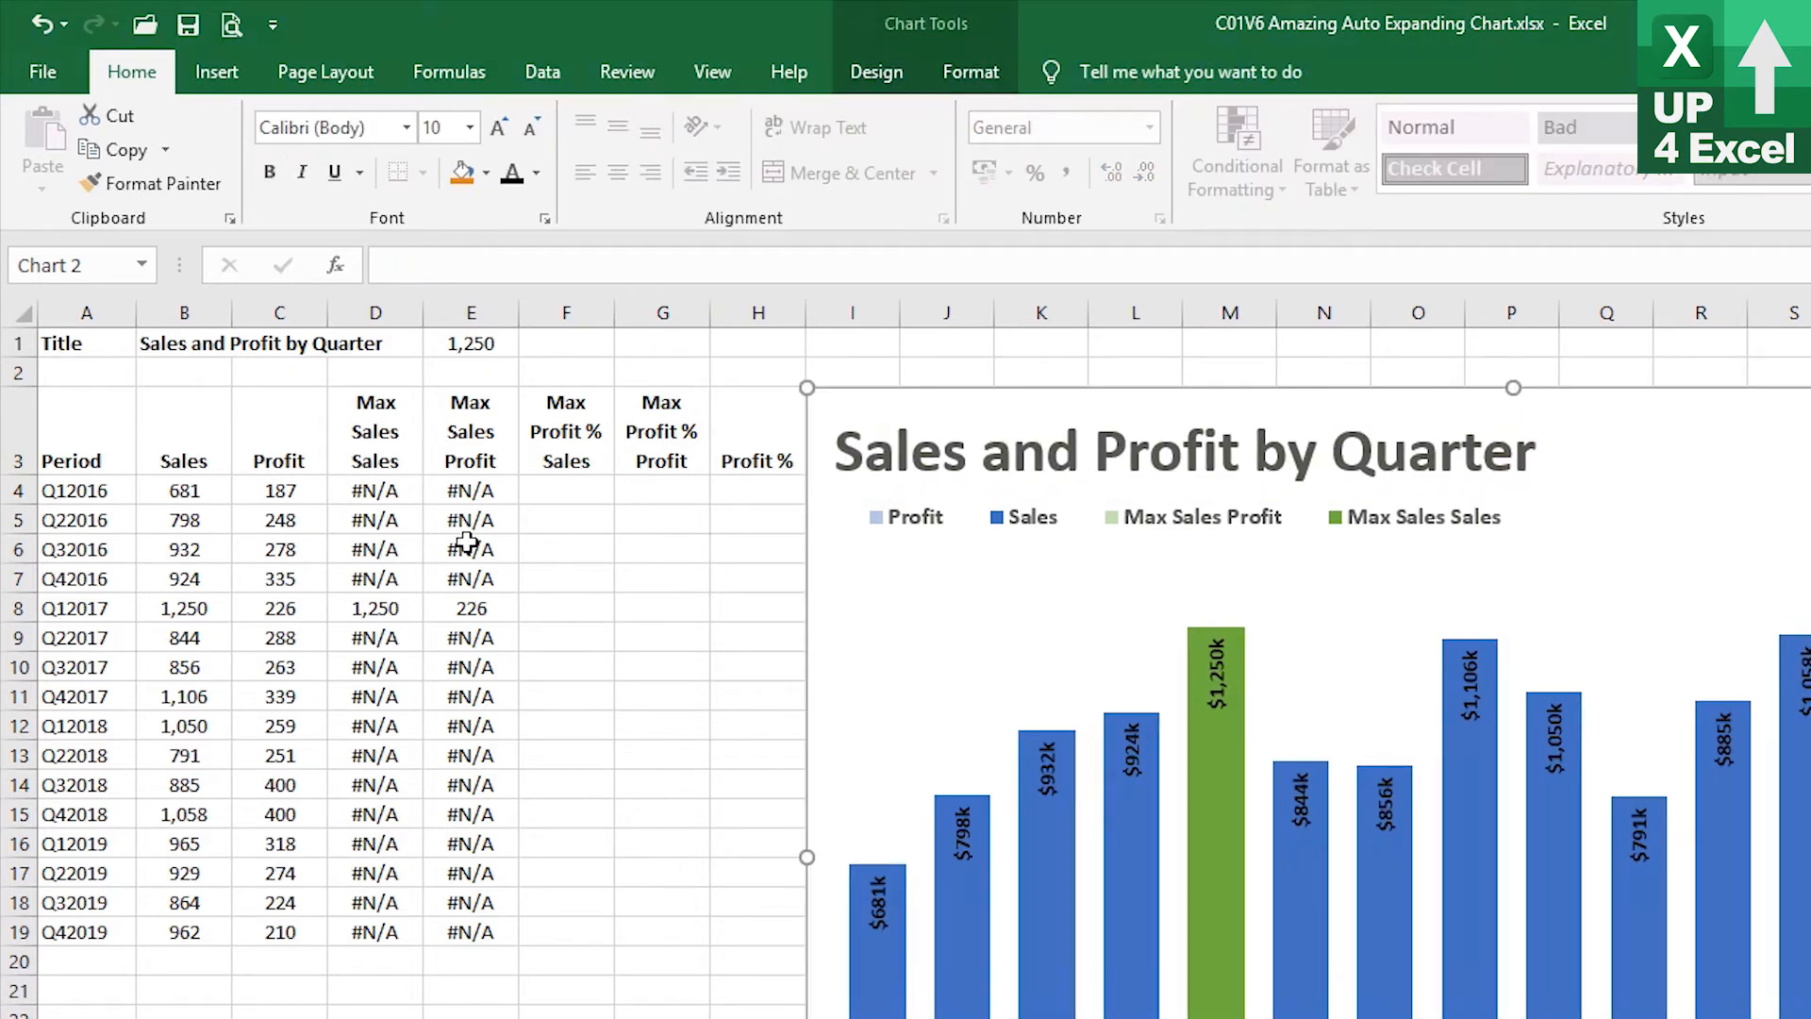
{"action": "left_click", "coordinate": [752, 488]}
{"action": "type", "text": "="}
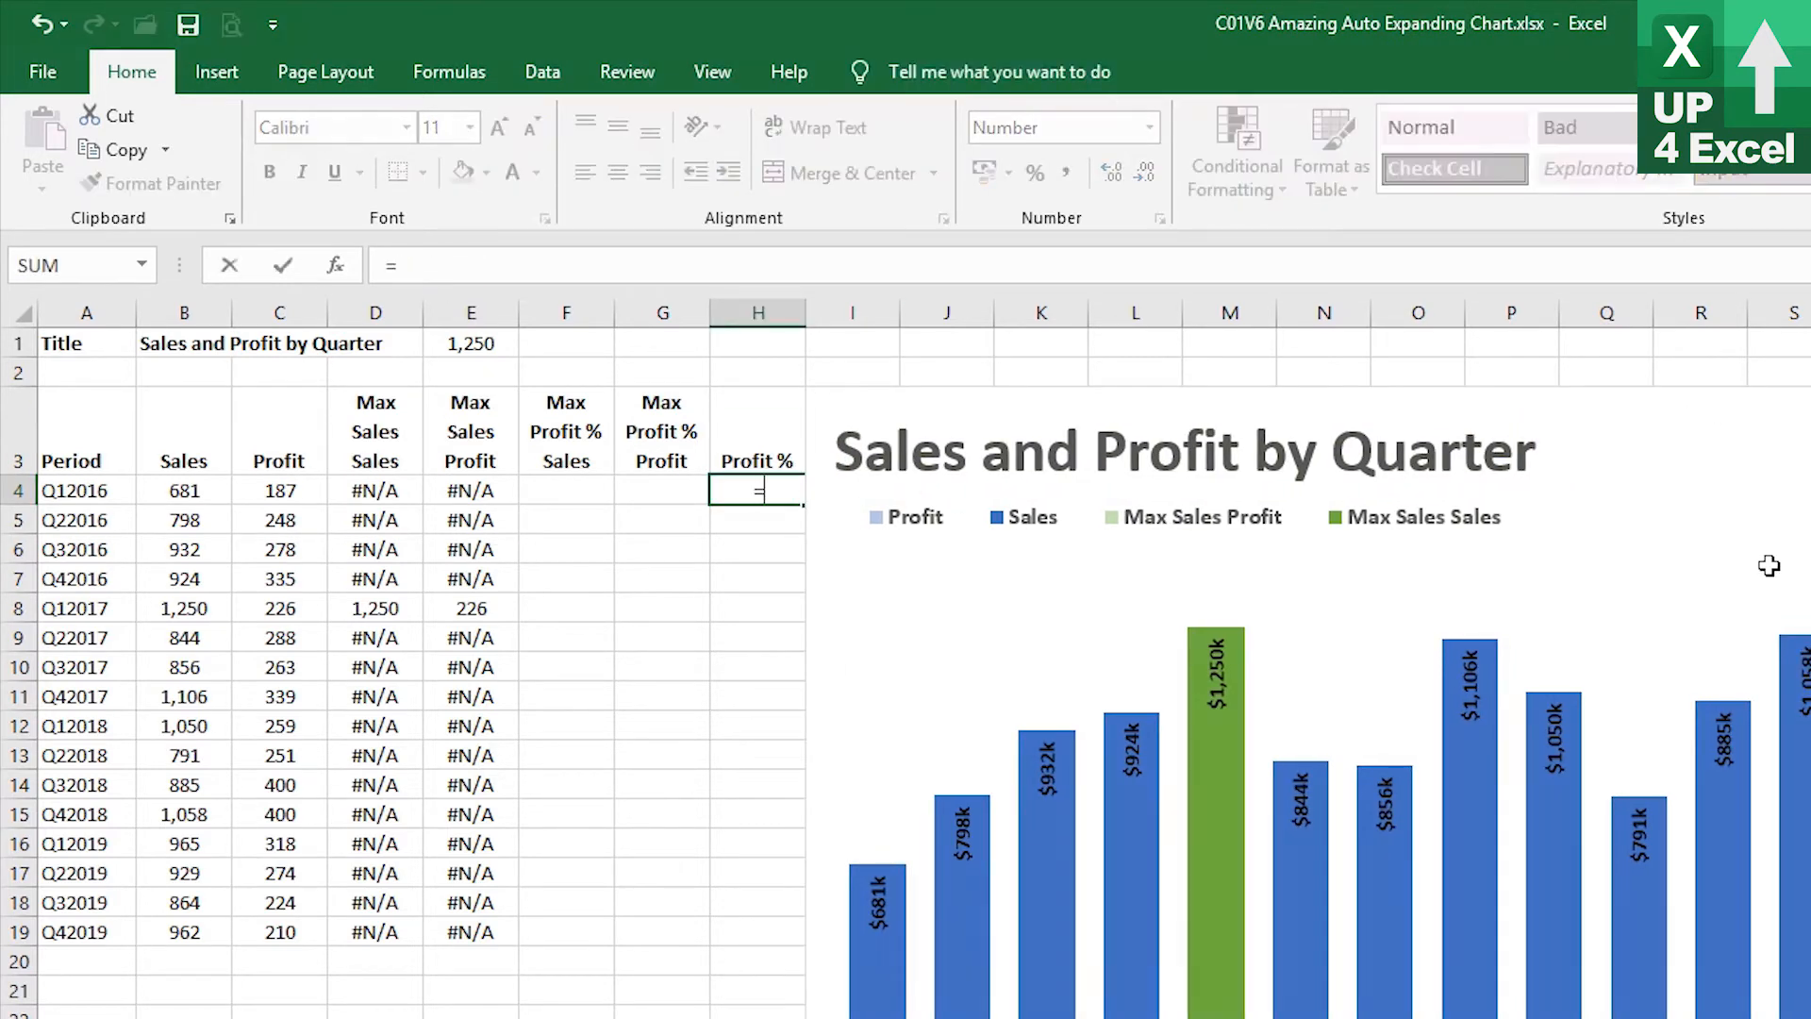
{"action": "key", "text": "Left"}
{"action": "key", "text": "Left"}
{"action": "key", "text": "Left"}
{"action": "key", "text": "Left"}
{"action": "key", "text": "Left"}
{"action": "type", "text": "/"}
{"action": "key", "text": "Left"}
{"action": "key", "text": "Left"}
{"action": "key", "text": "Left"}
{"action": "key", "text": "Left"}
{"action": "key", "text": "Left"}
{"action": "key", "text": "Left"}
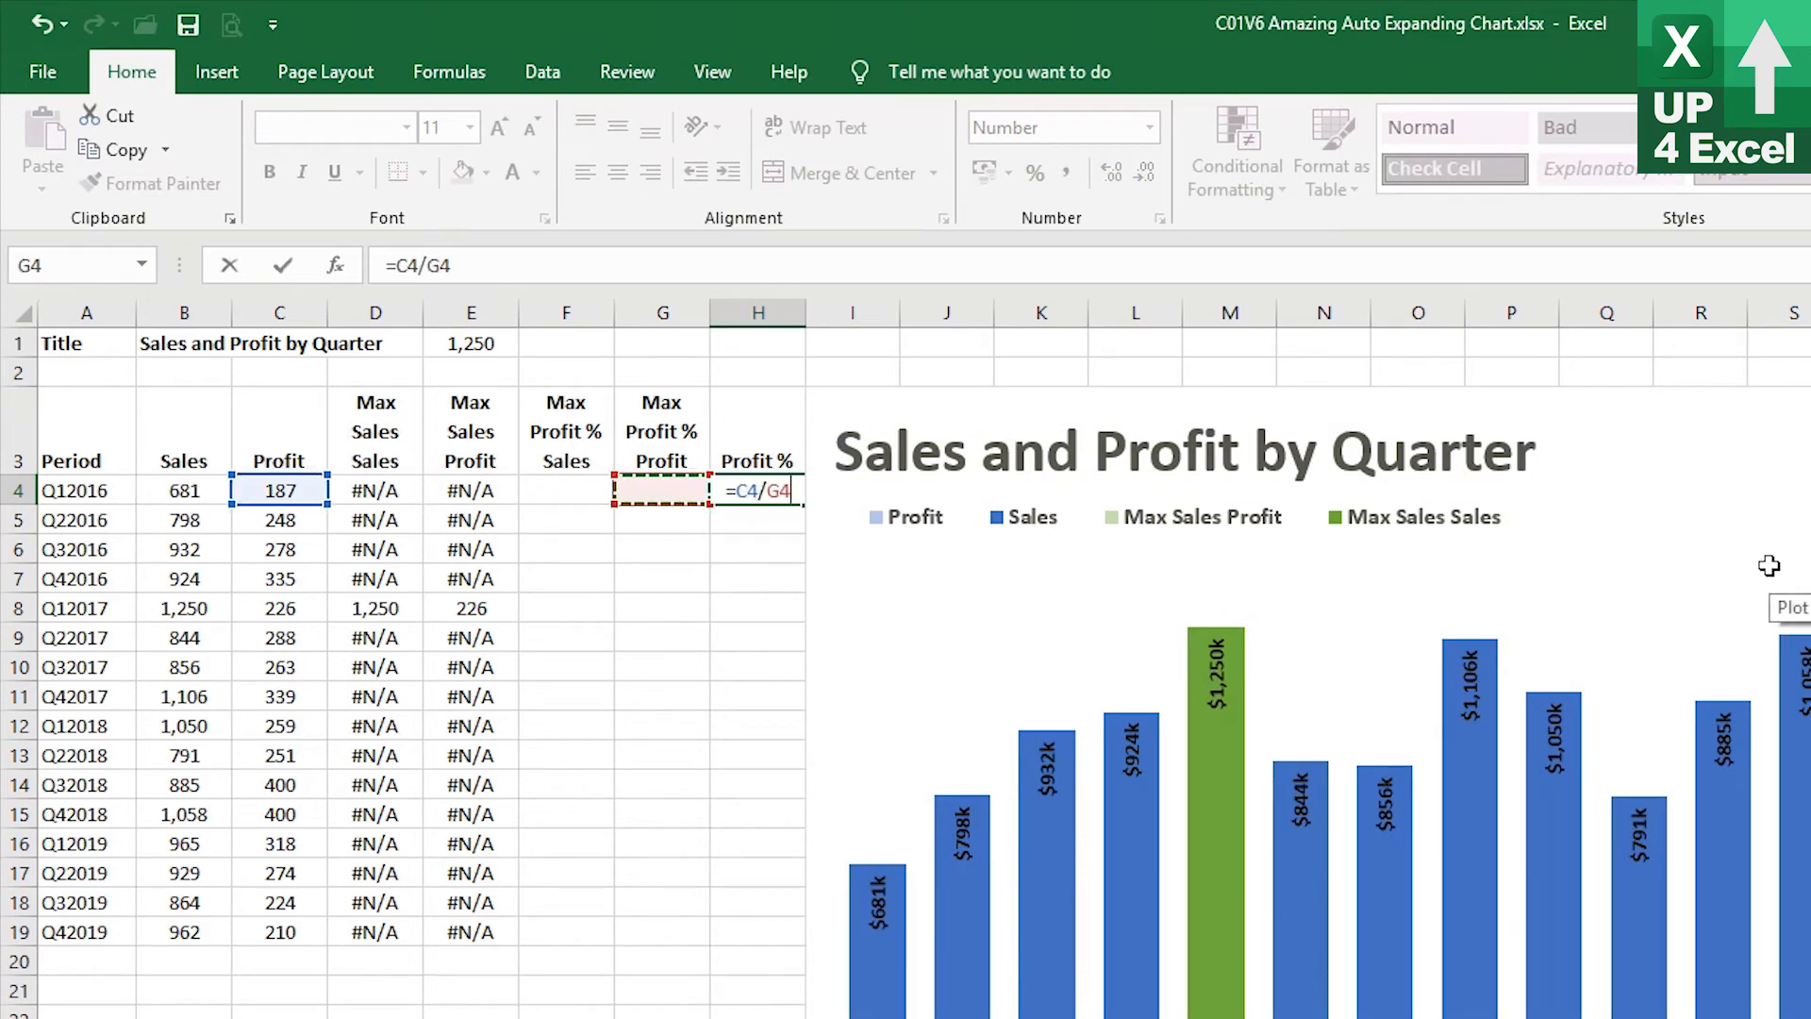
{"action": "key", "text": "Return"}
{"action": "key", "text": "Up"}
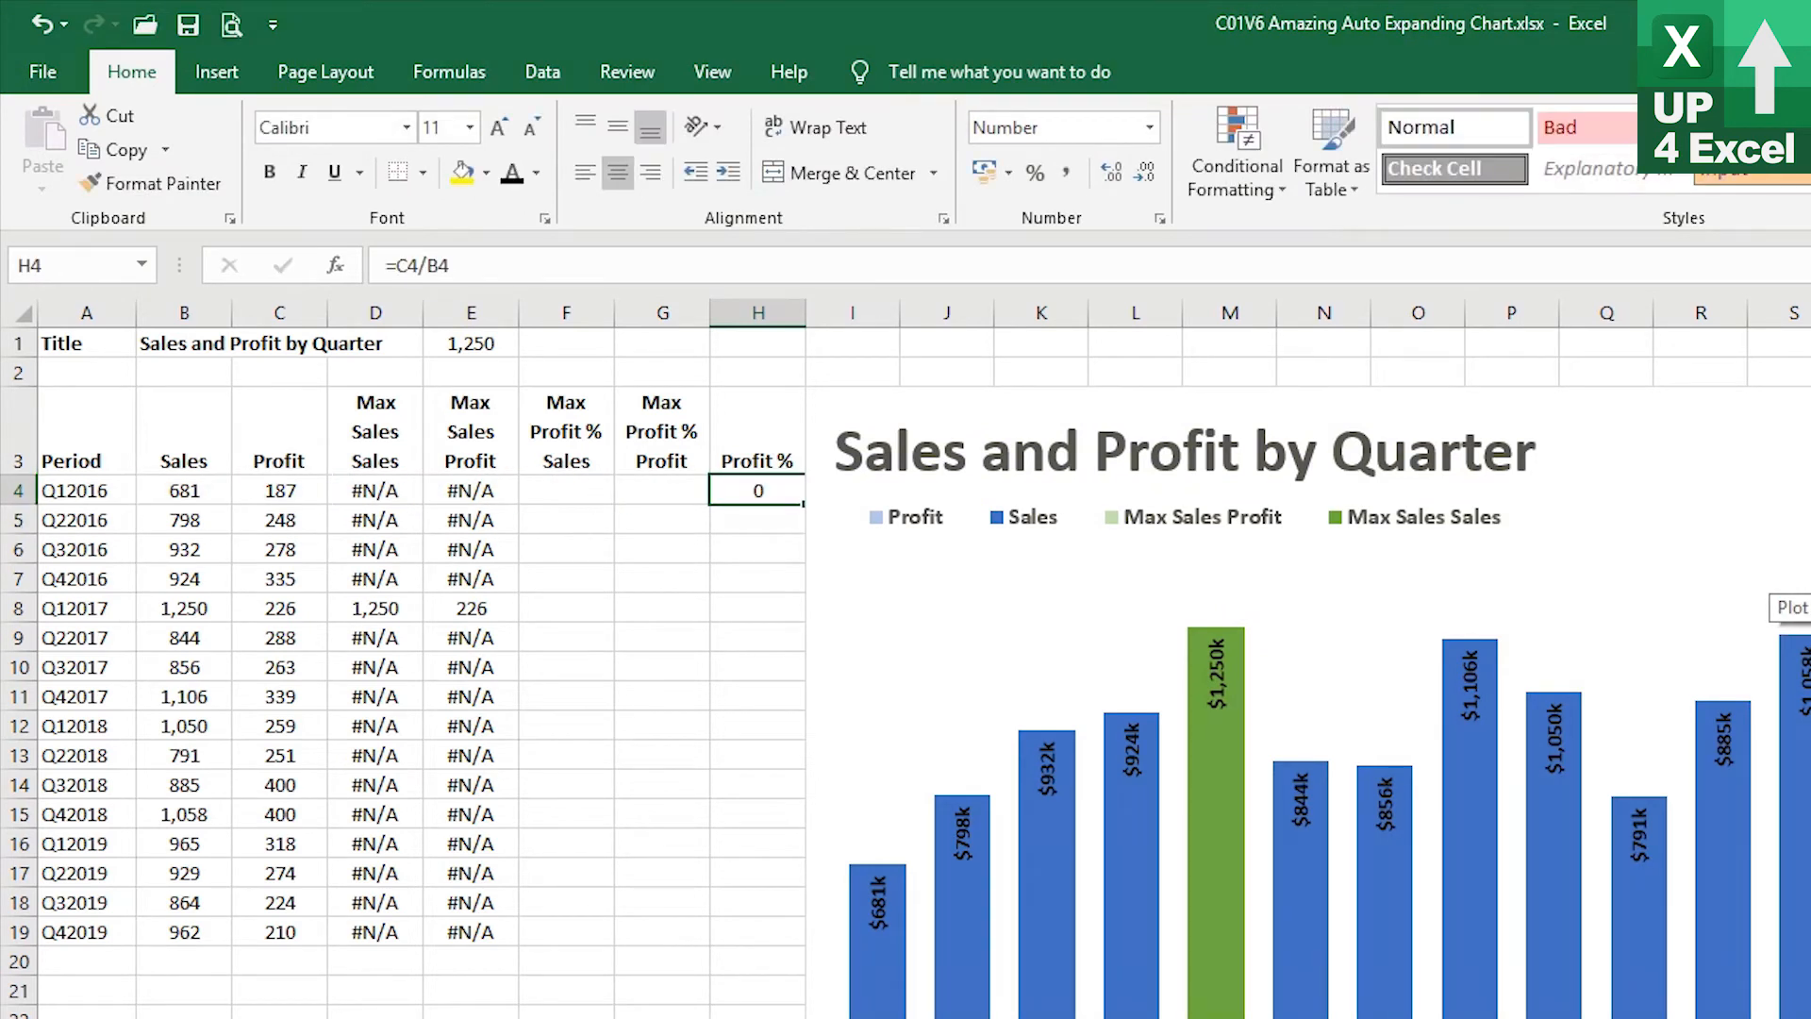
{"action": "left_click", "coordinate": [1035, 173]}
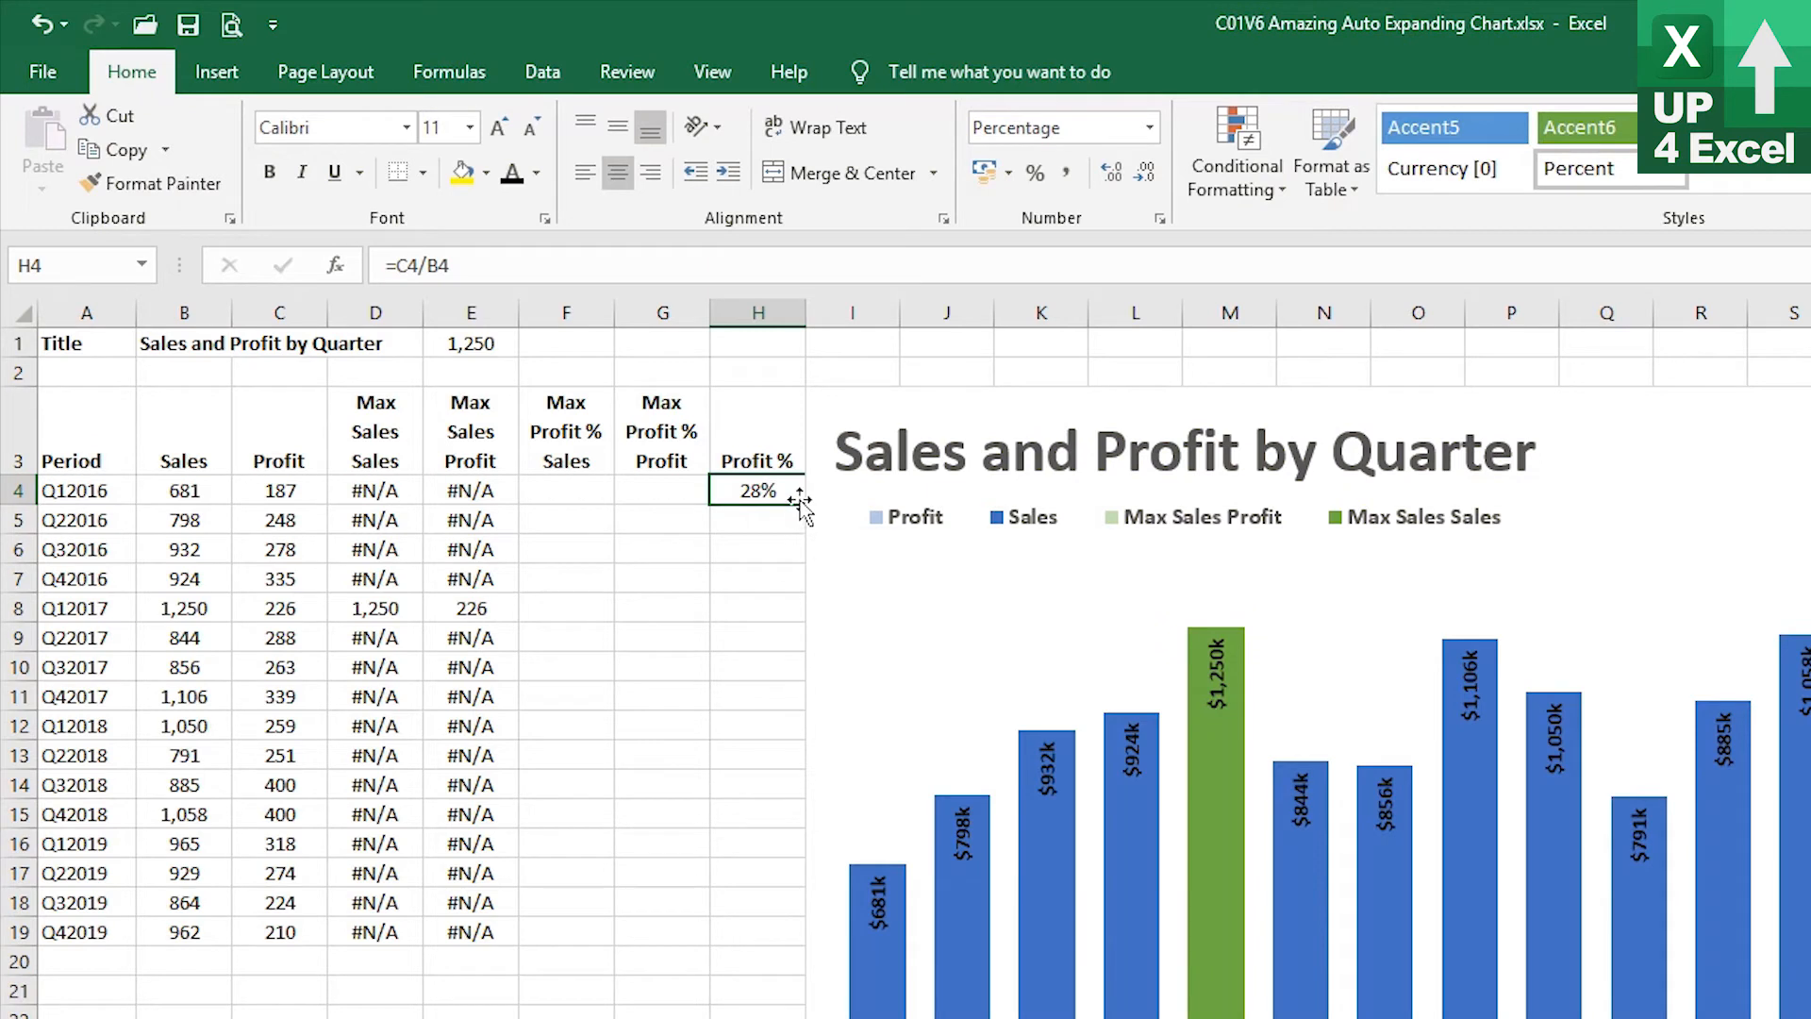
Nudge the chart slightly right and fill the Profit % formula down through H19
{"action": "left_click_drag", "start_coordinate": [846, 403], "coordinate": [854, 403]}
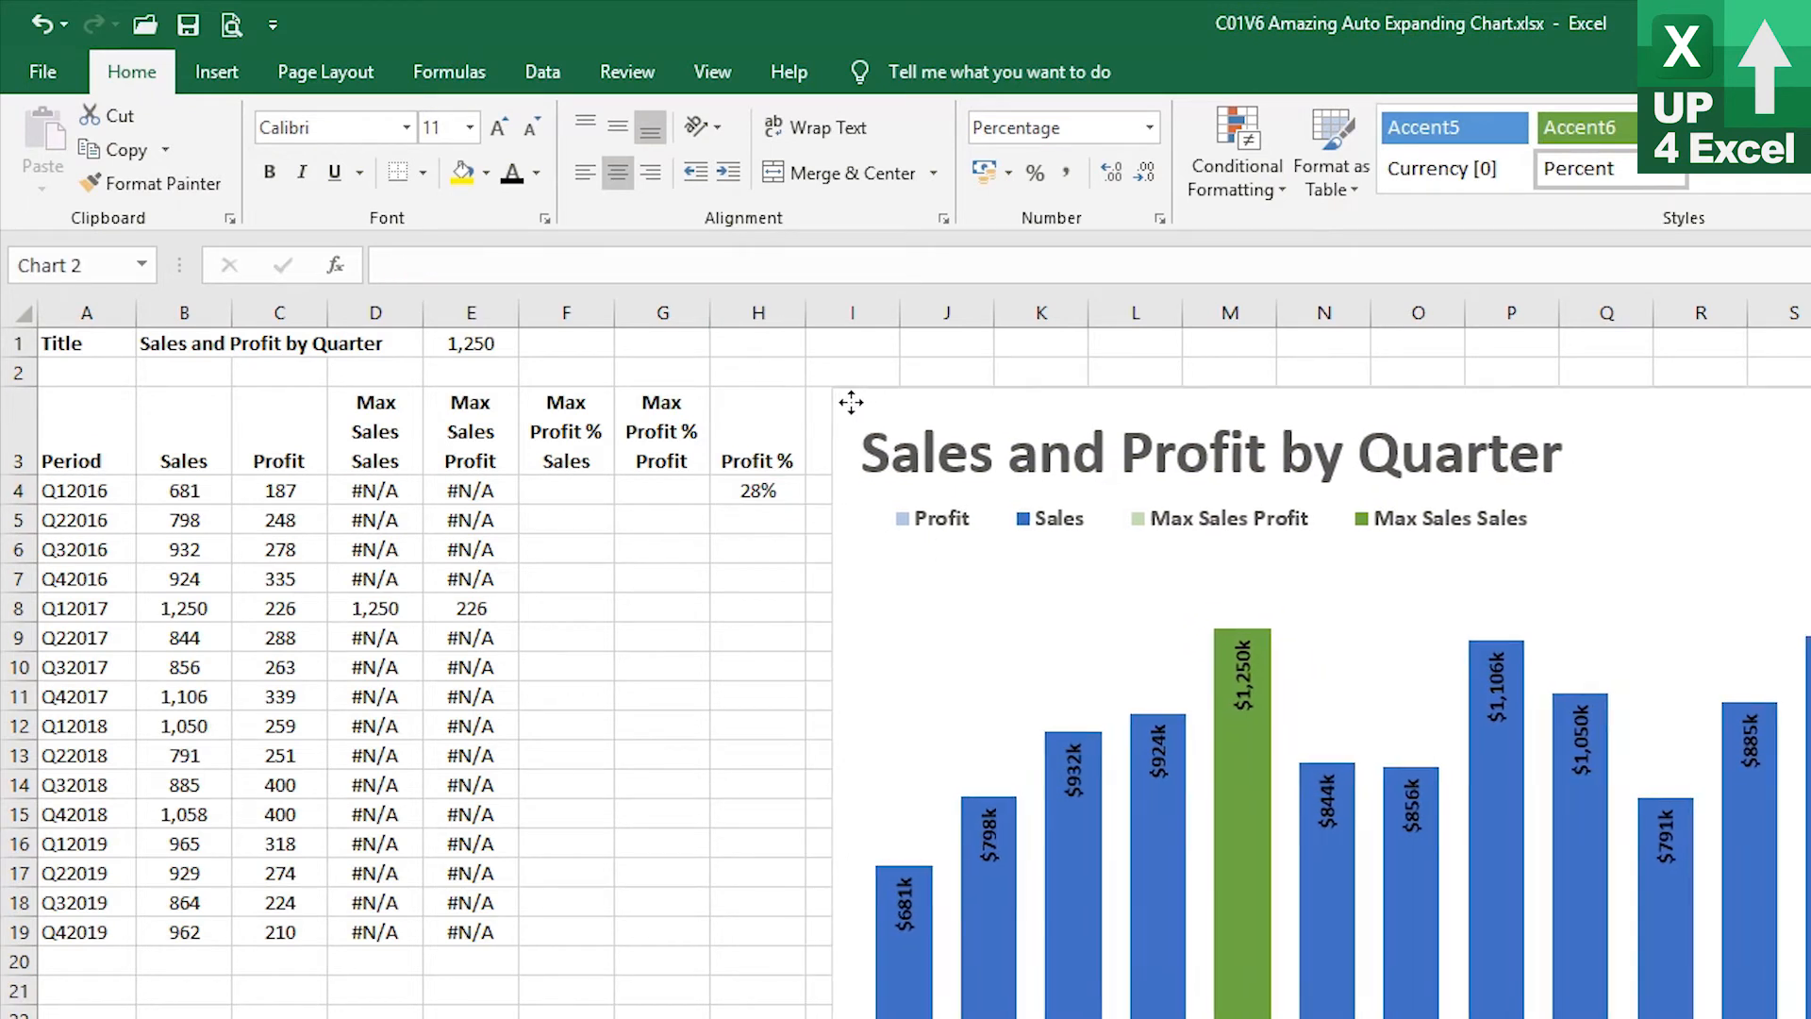
{"action": "left_click", "coordinate": [795, 500]}
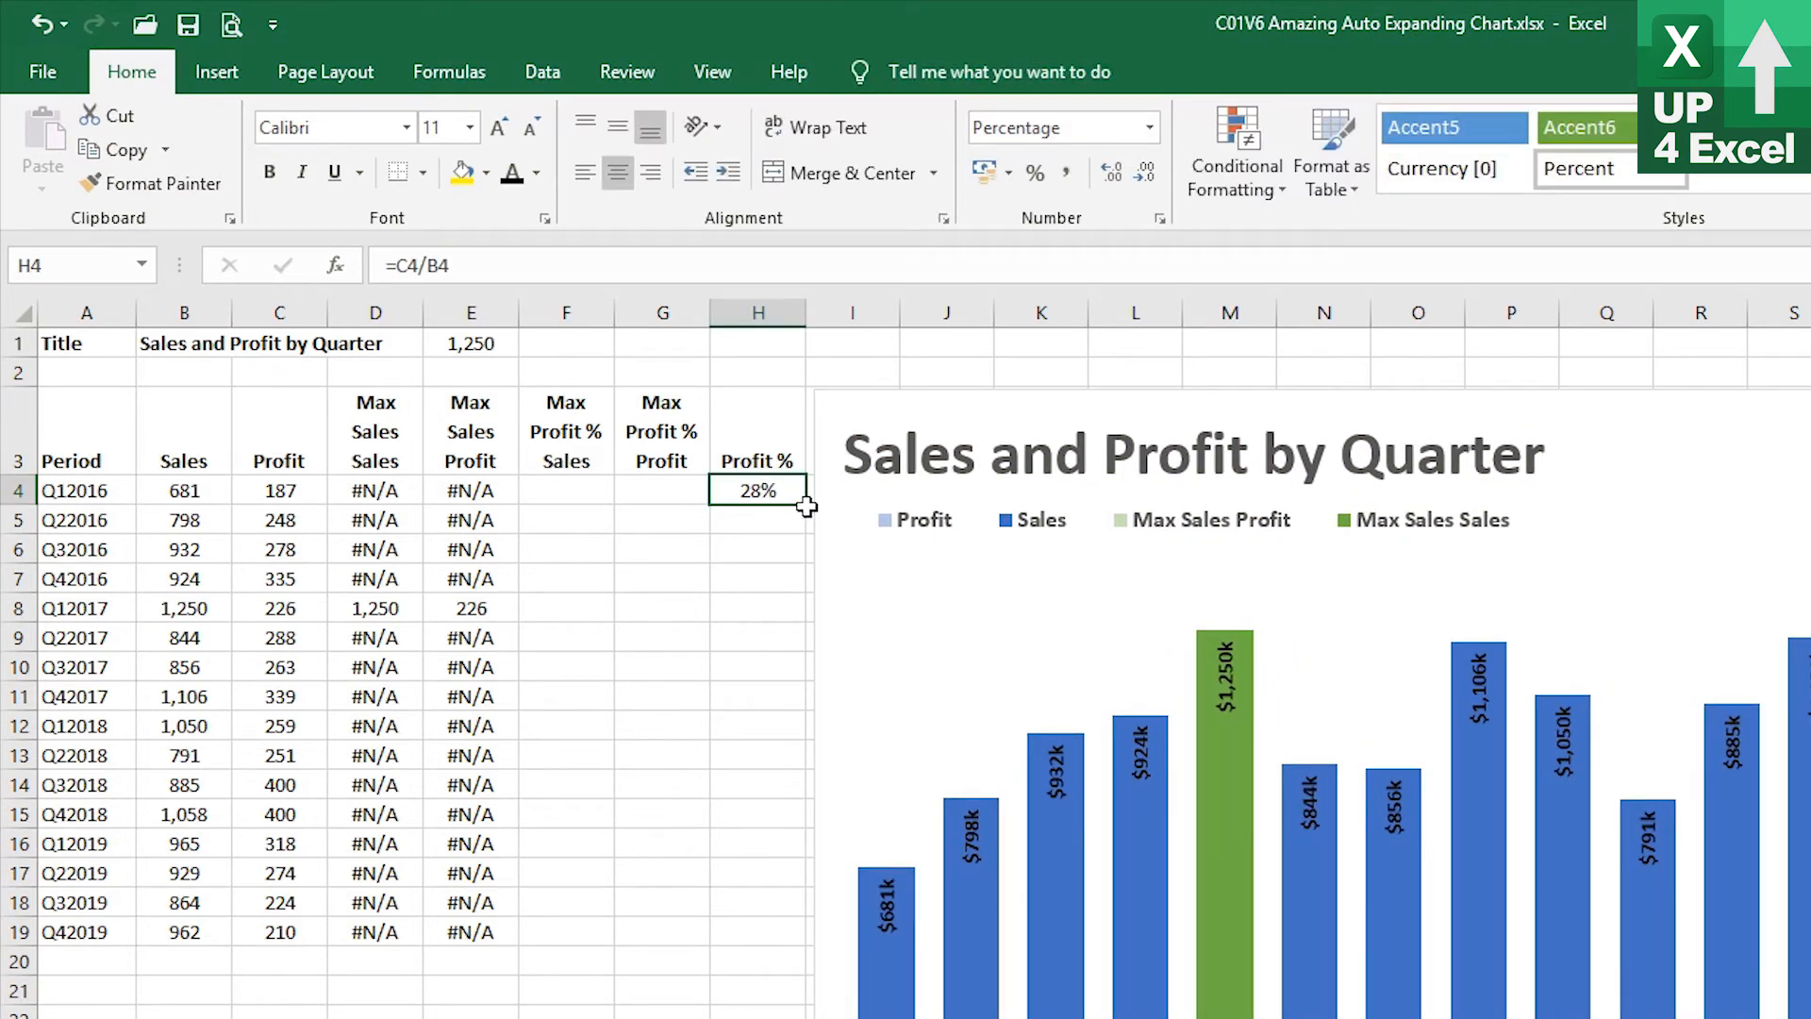
{"action": "double_click", "coordinate": [806, 504]}
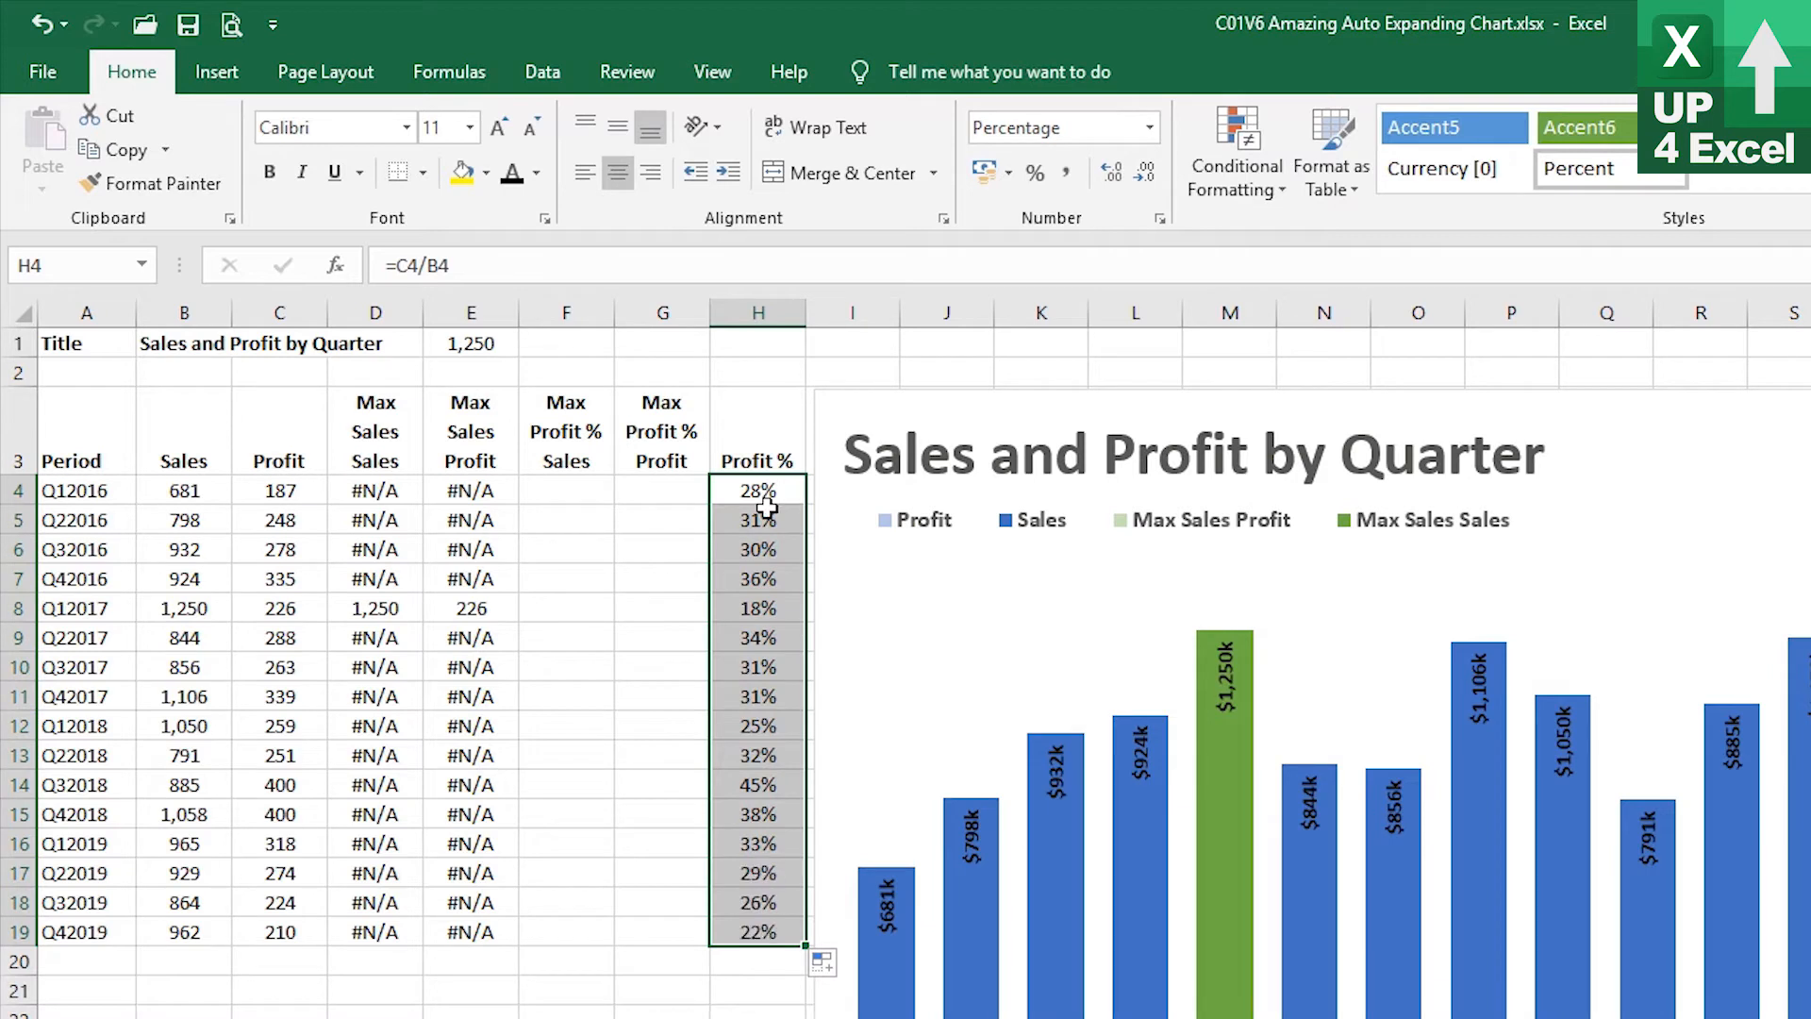
Copy the Max Sales Profit formula from E4 into F4
{"action": "left_click", "coordinate": [570, 489]}
{"action": "key", "text": "Right"}
{"action": "key", "text": "Right"}
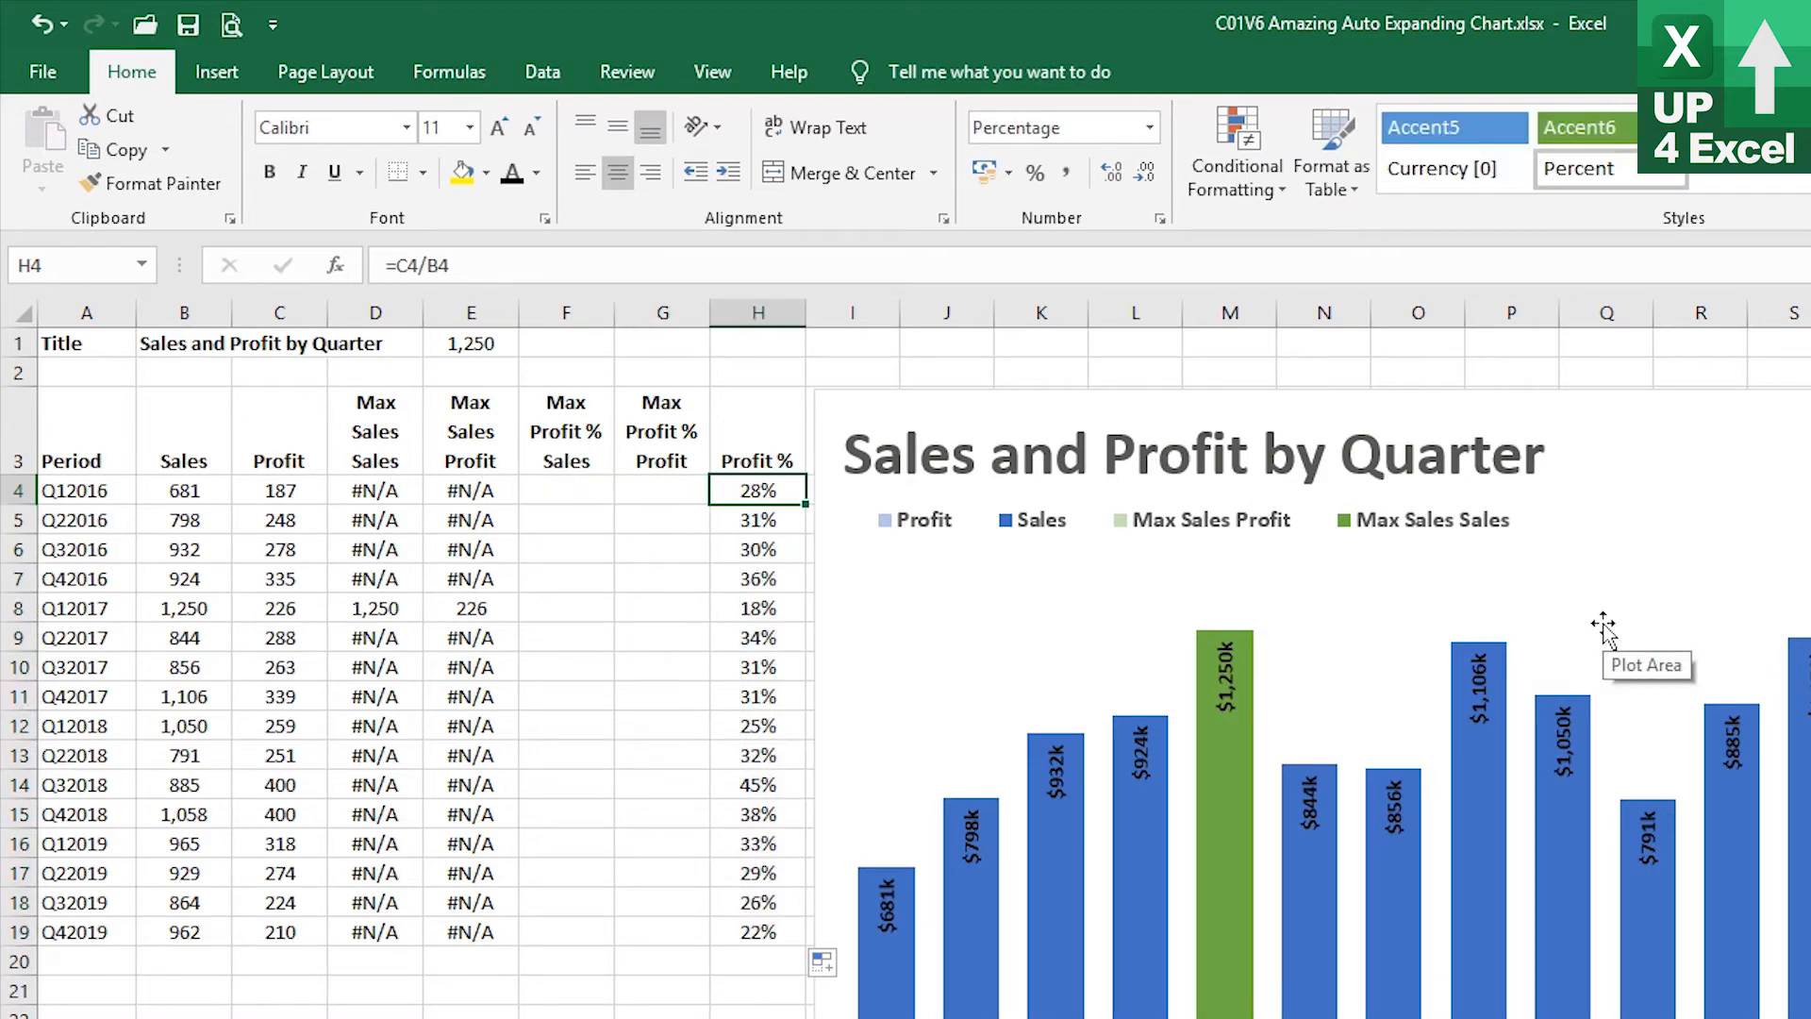
{"action": "key", "text": "Left"}
{"action": "key", "text": "Left"}
{"action": "key", "text": "Left"}
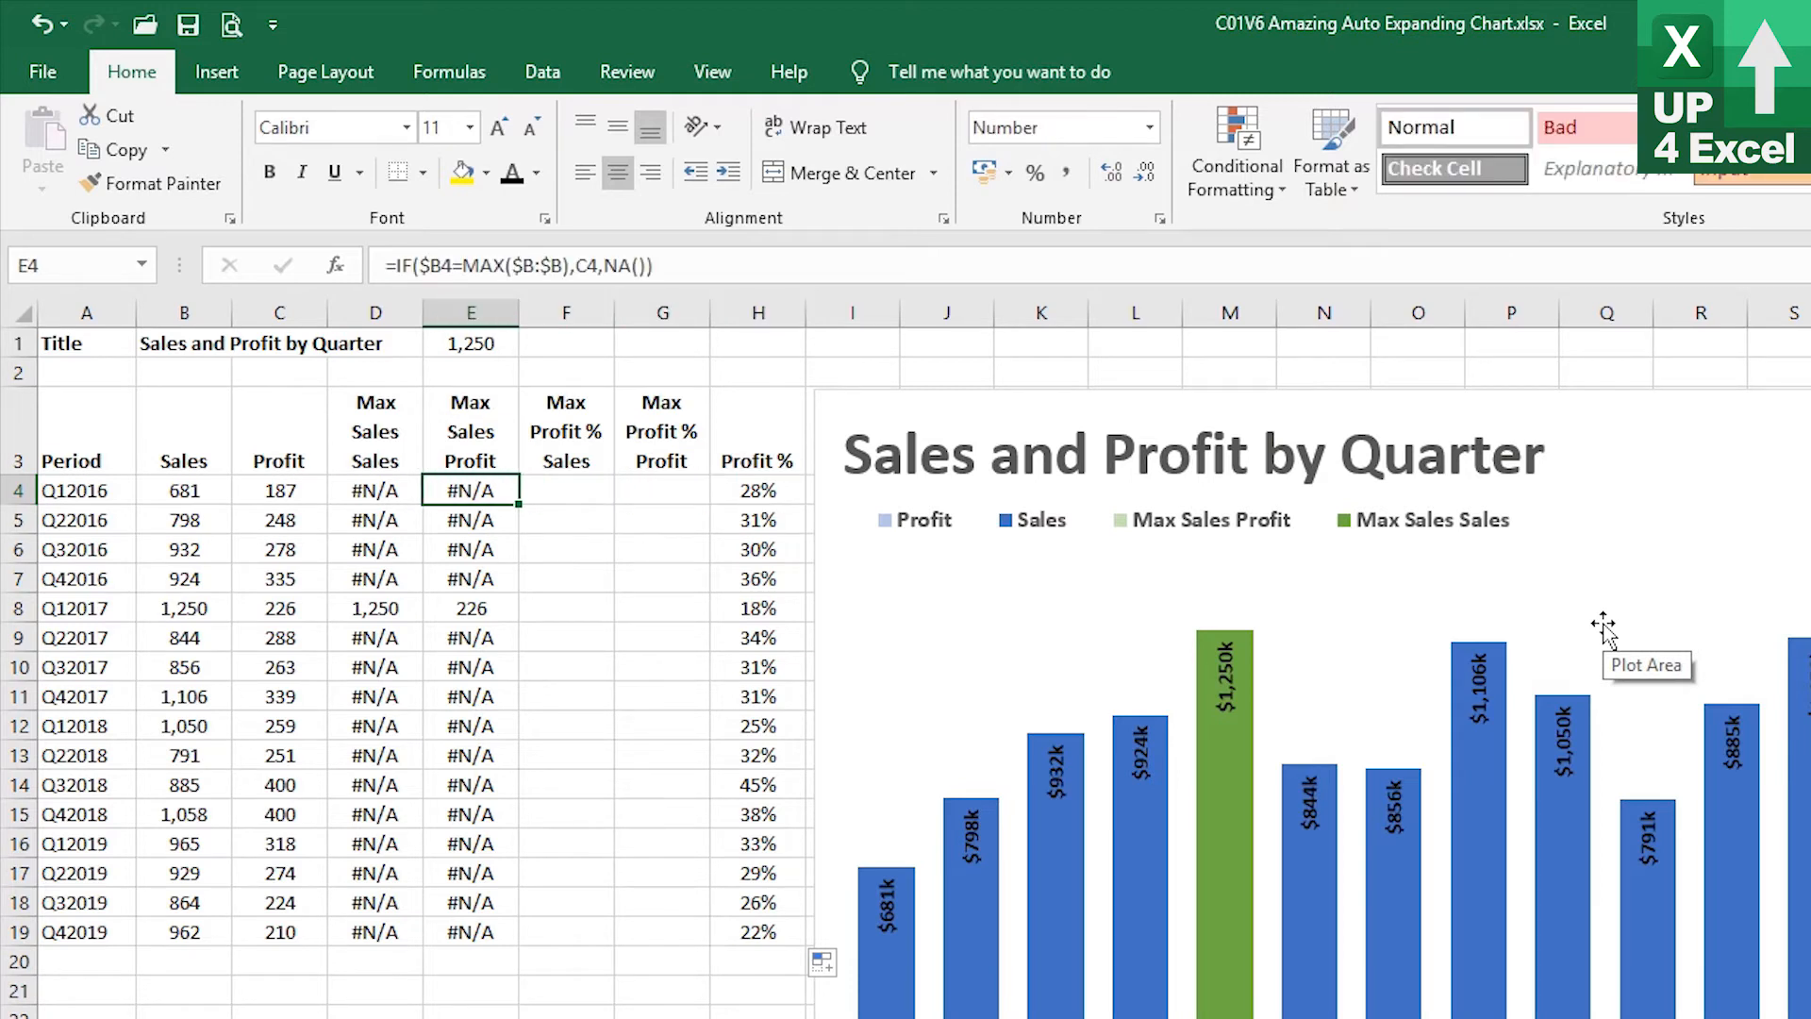
{"action": "key", "text": "ctrl+c"}
{"action": "key", "text": "Right"}
{"action": "key", "text": "ctrl+v"}
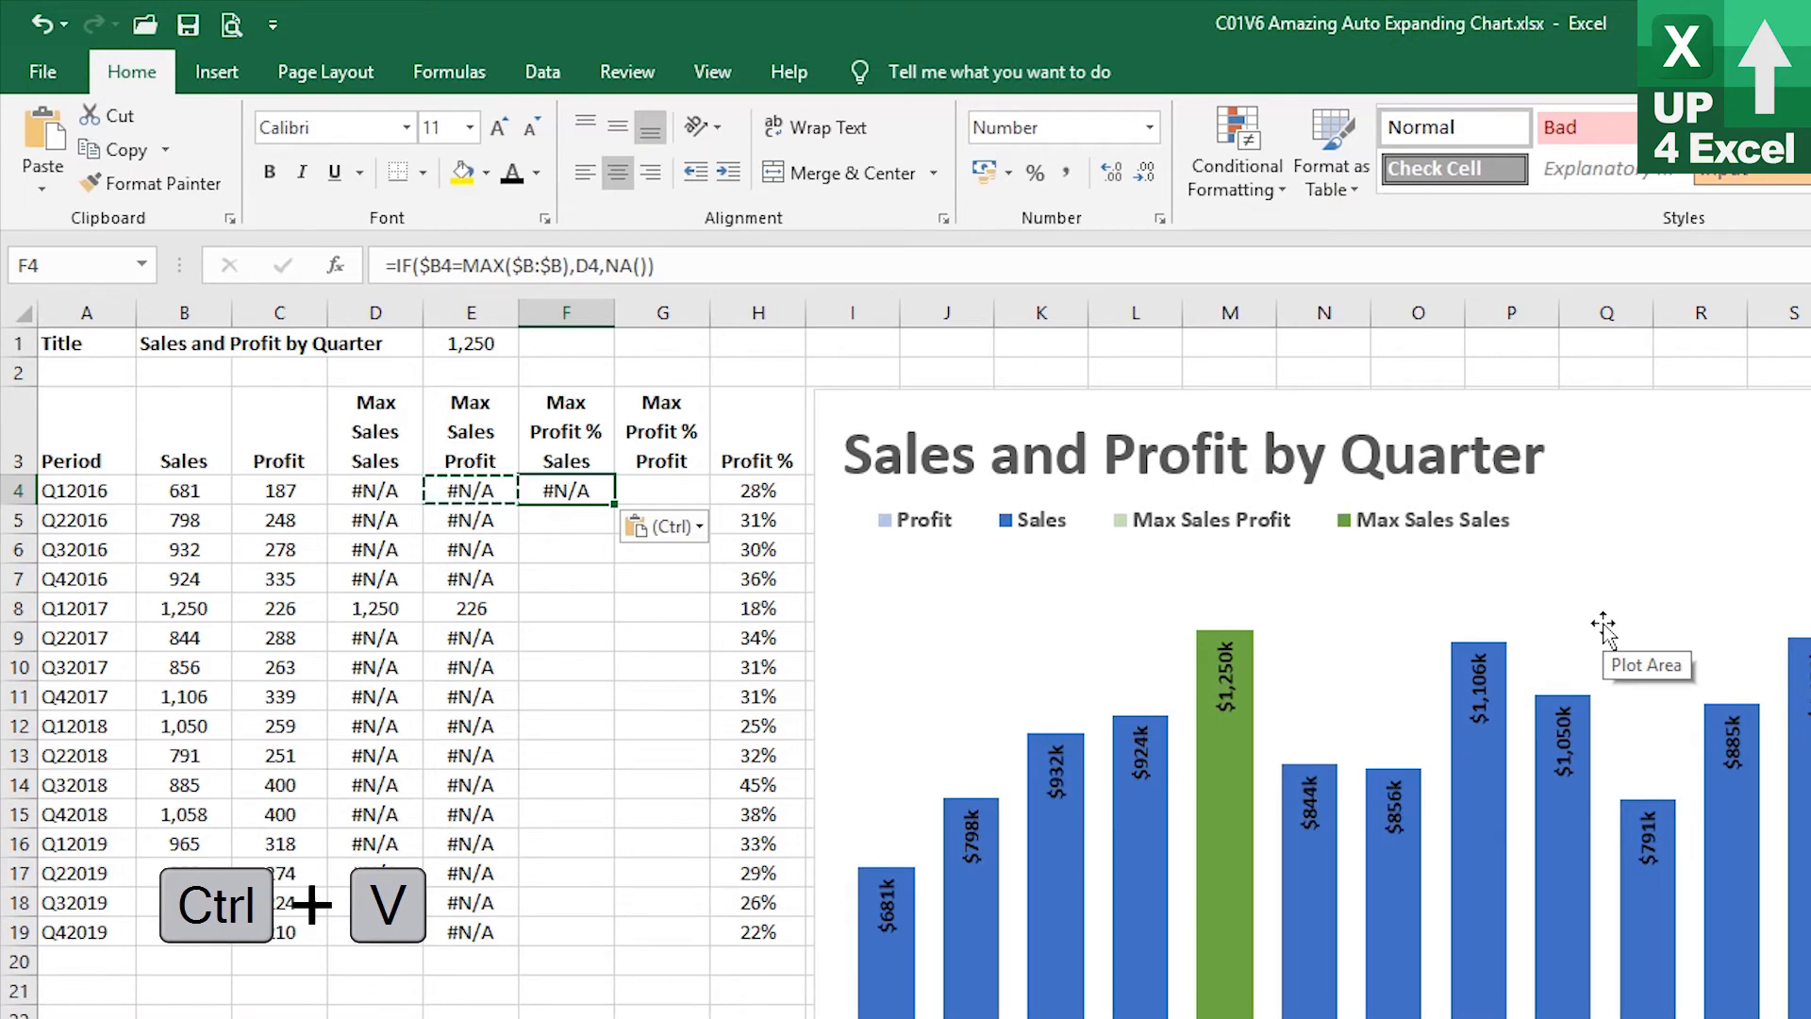
Edit F4's formula to =IF($H4=MAX($H:$H),B4,NA()) so it tests the Profit % column and returns sales
{"action": "key", "text": "F2"}
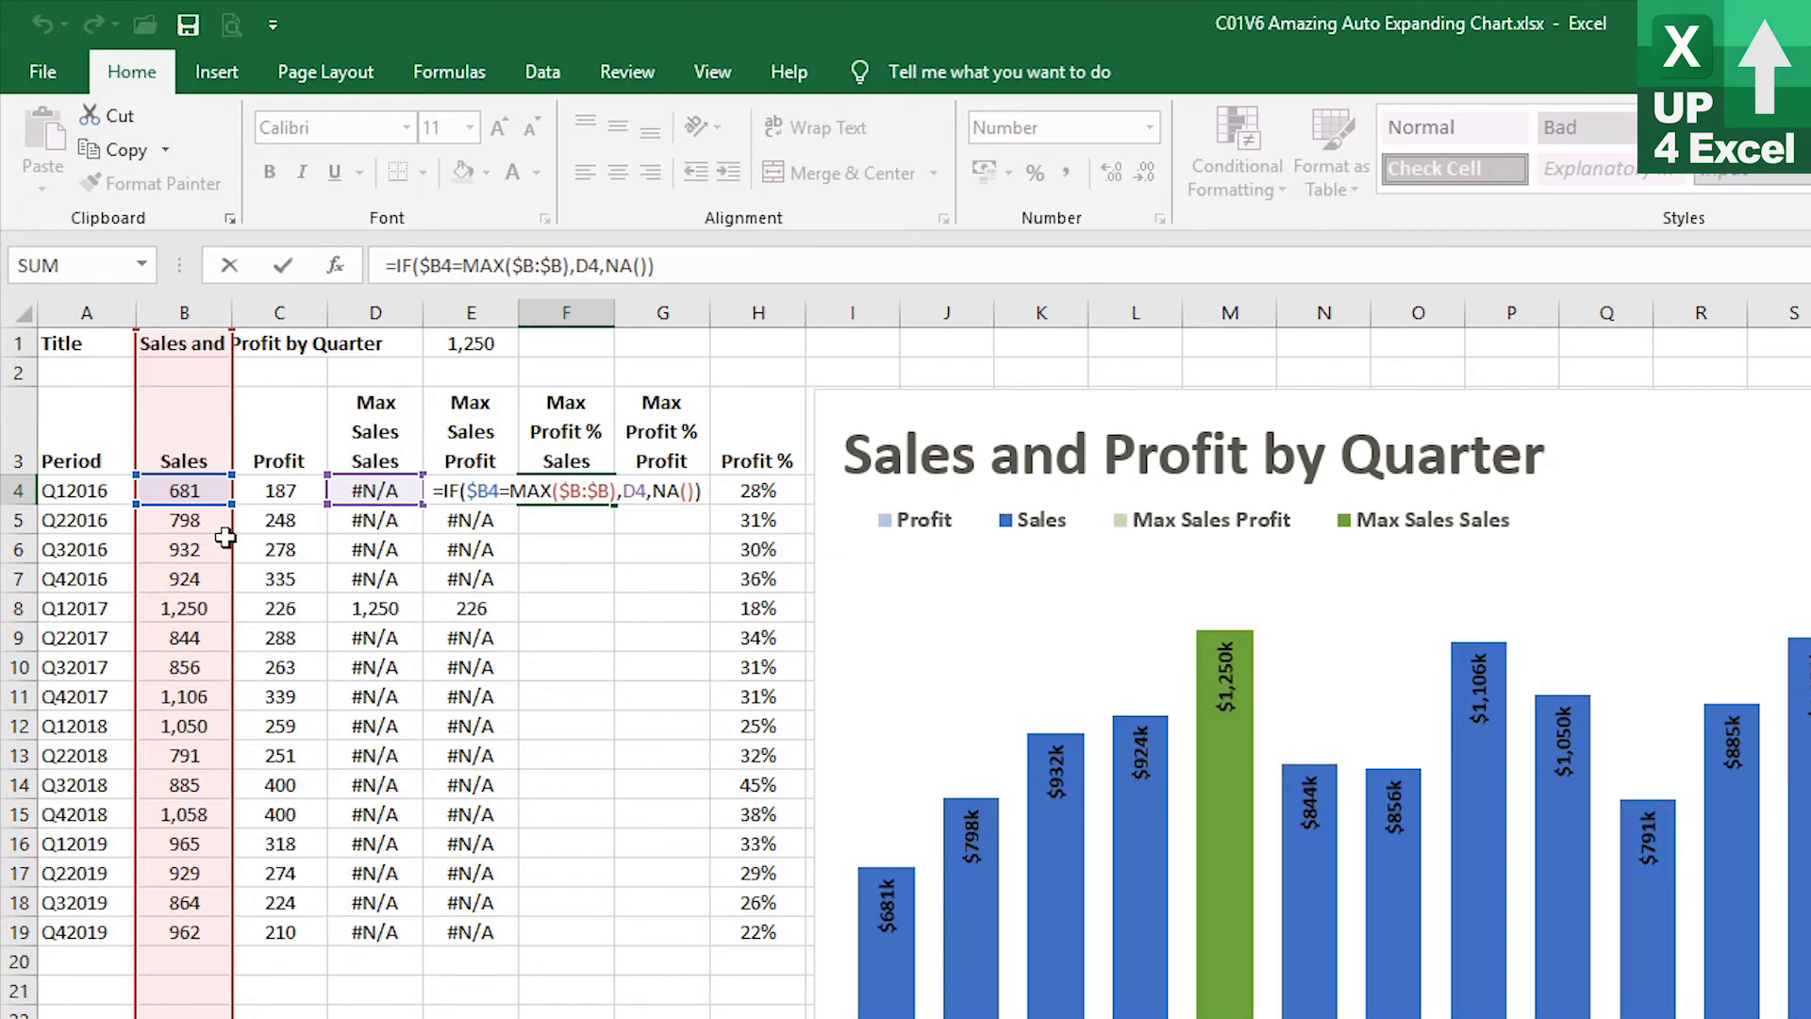
{"action": "left_click_drag", "start_coordinate": [229, 542], "coordinate": [717, 568]}
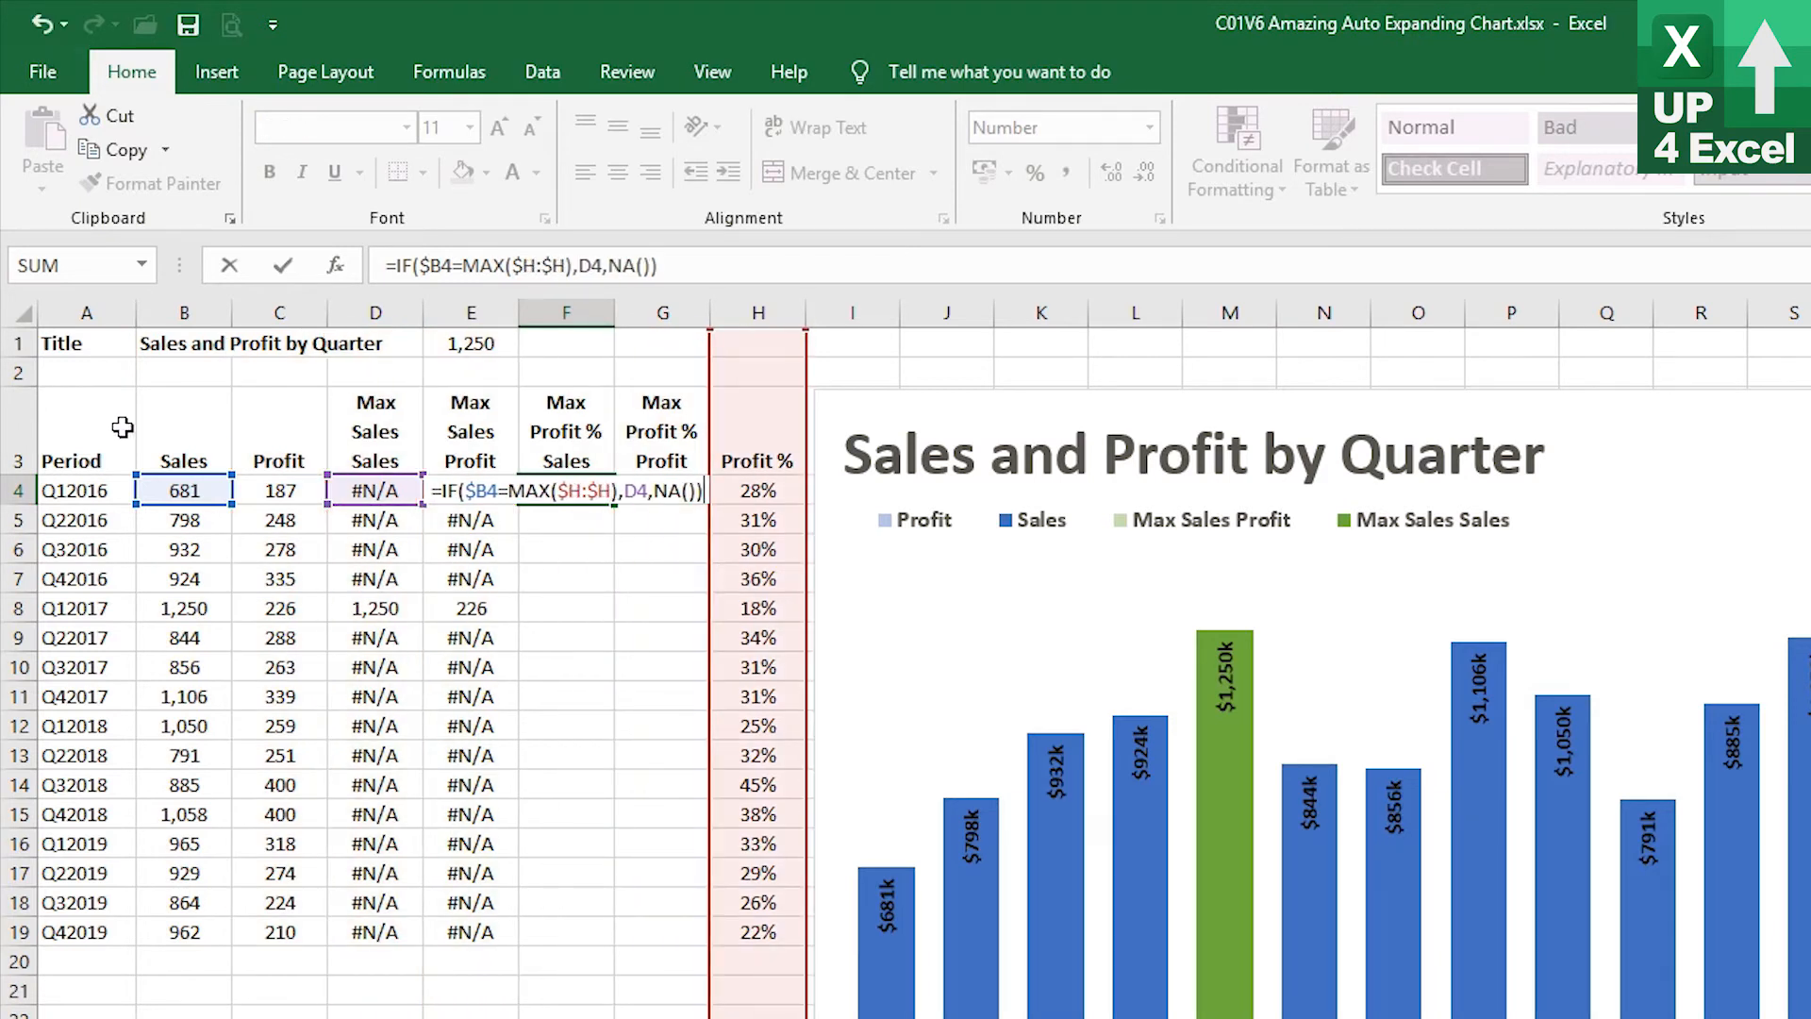
{"action": "left_click_drag", "start_coordinate": [174, 502], "coordinate": [743, 495]}
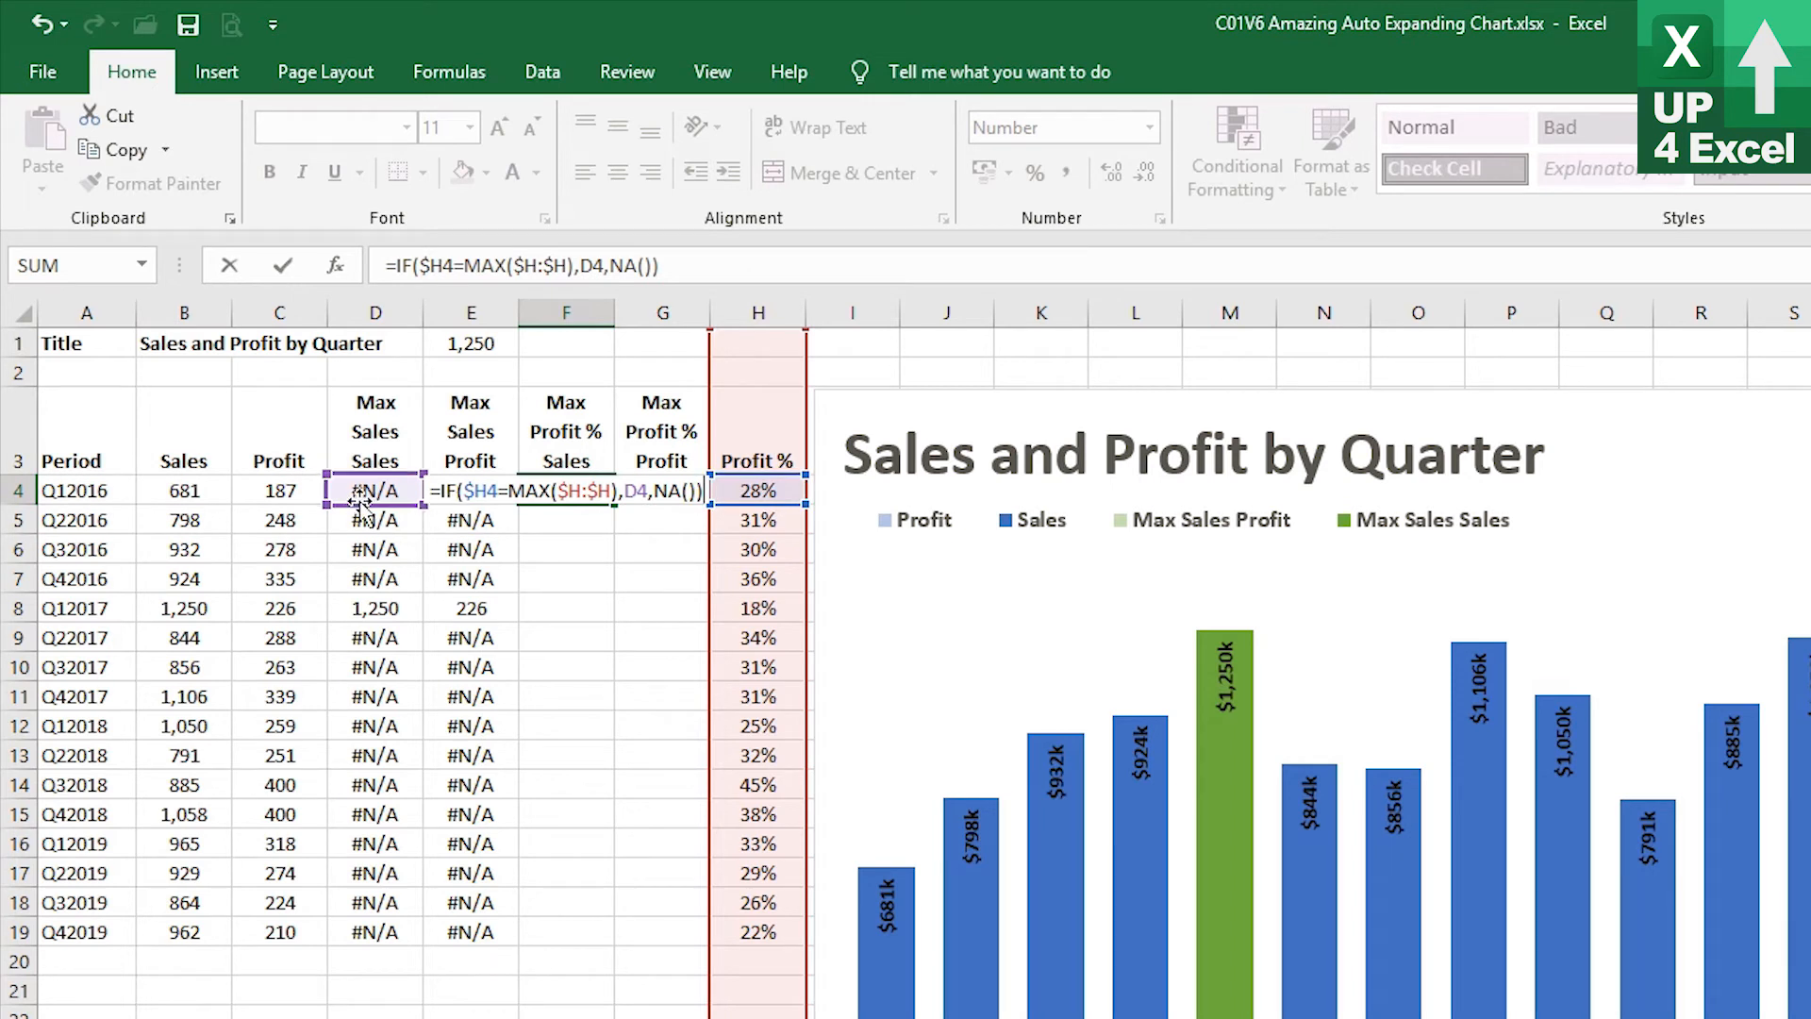
{"action": "left_click_drag", "start_coordinate": [362, 505], "coordinate": [193, 502]}
{"action": "mouse_move", "coordinate": [1225, 773]}
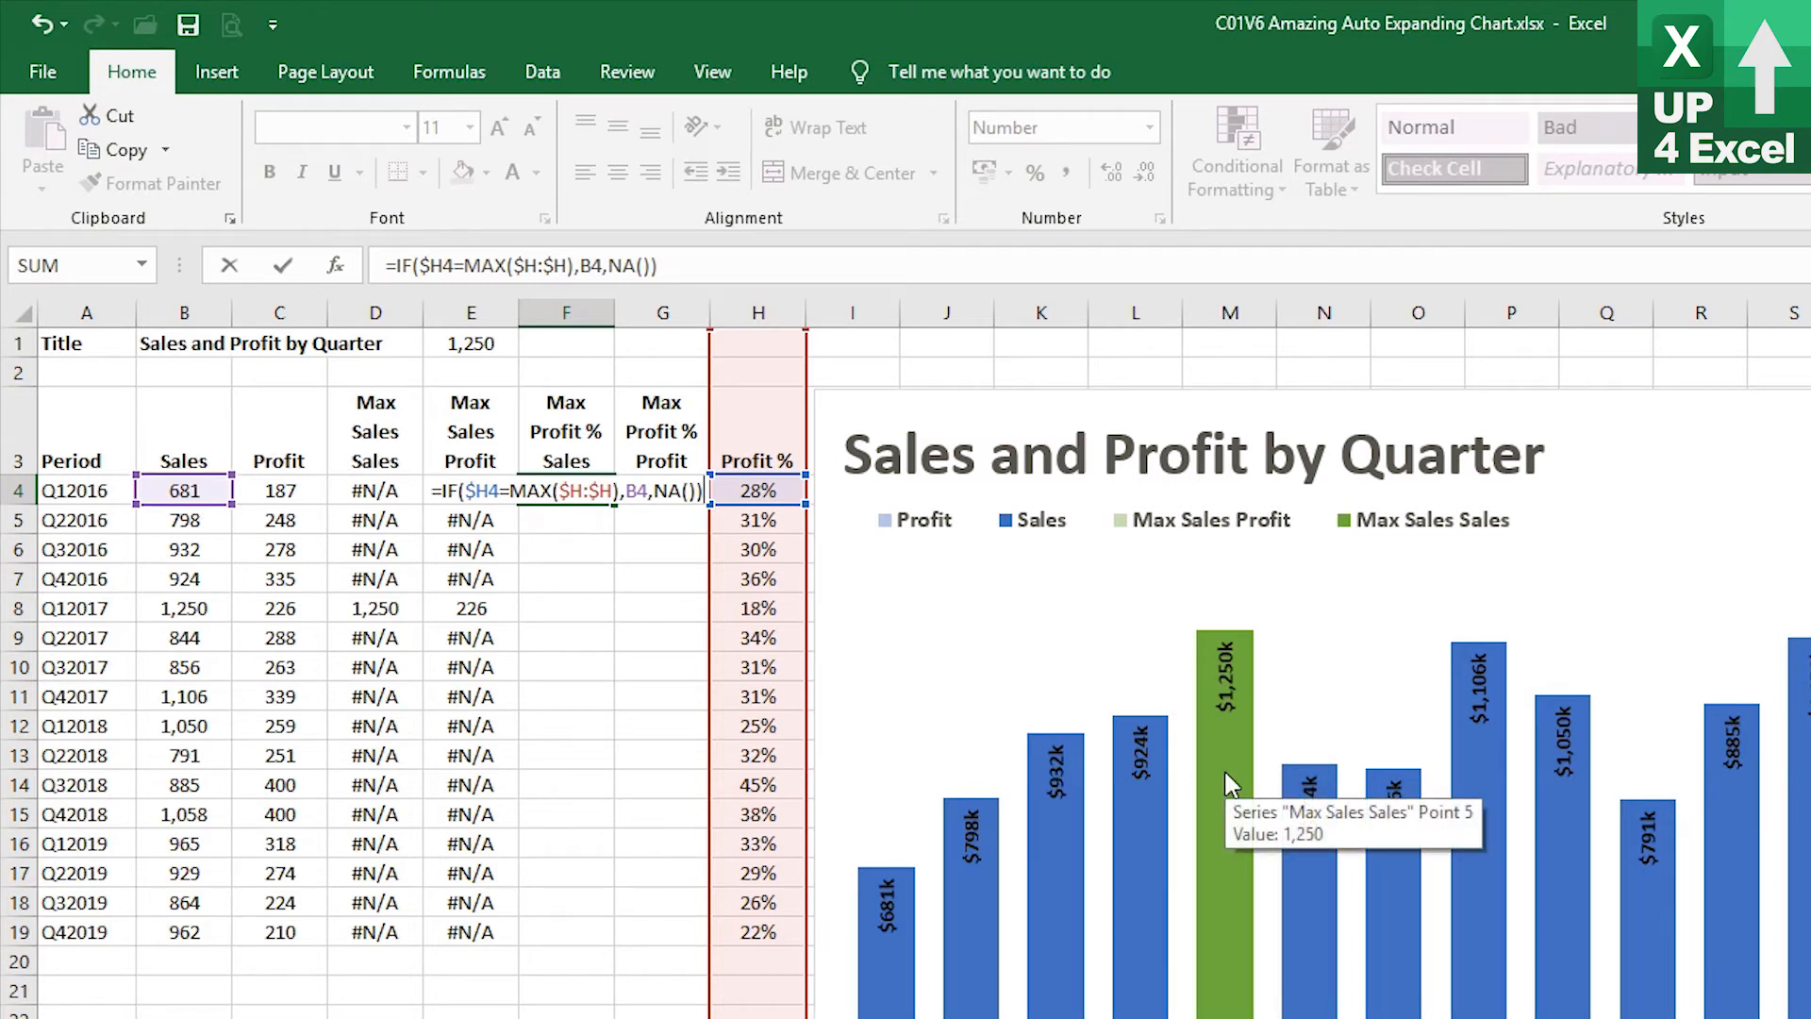
{"action": "key", "text": "Return"}
{"action": "key", "text": "Up"}
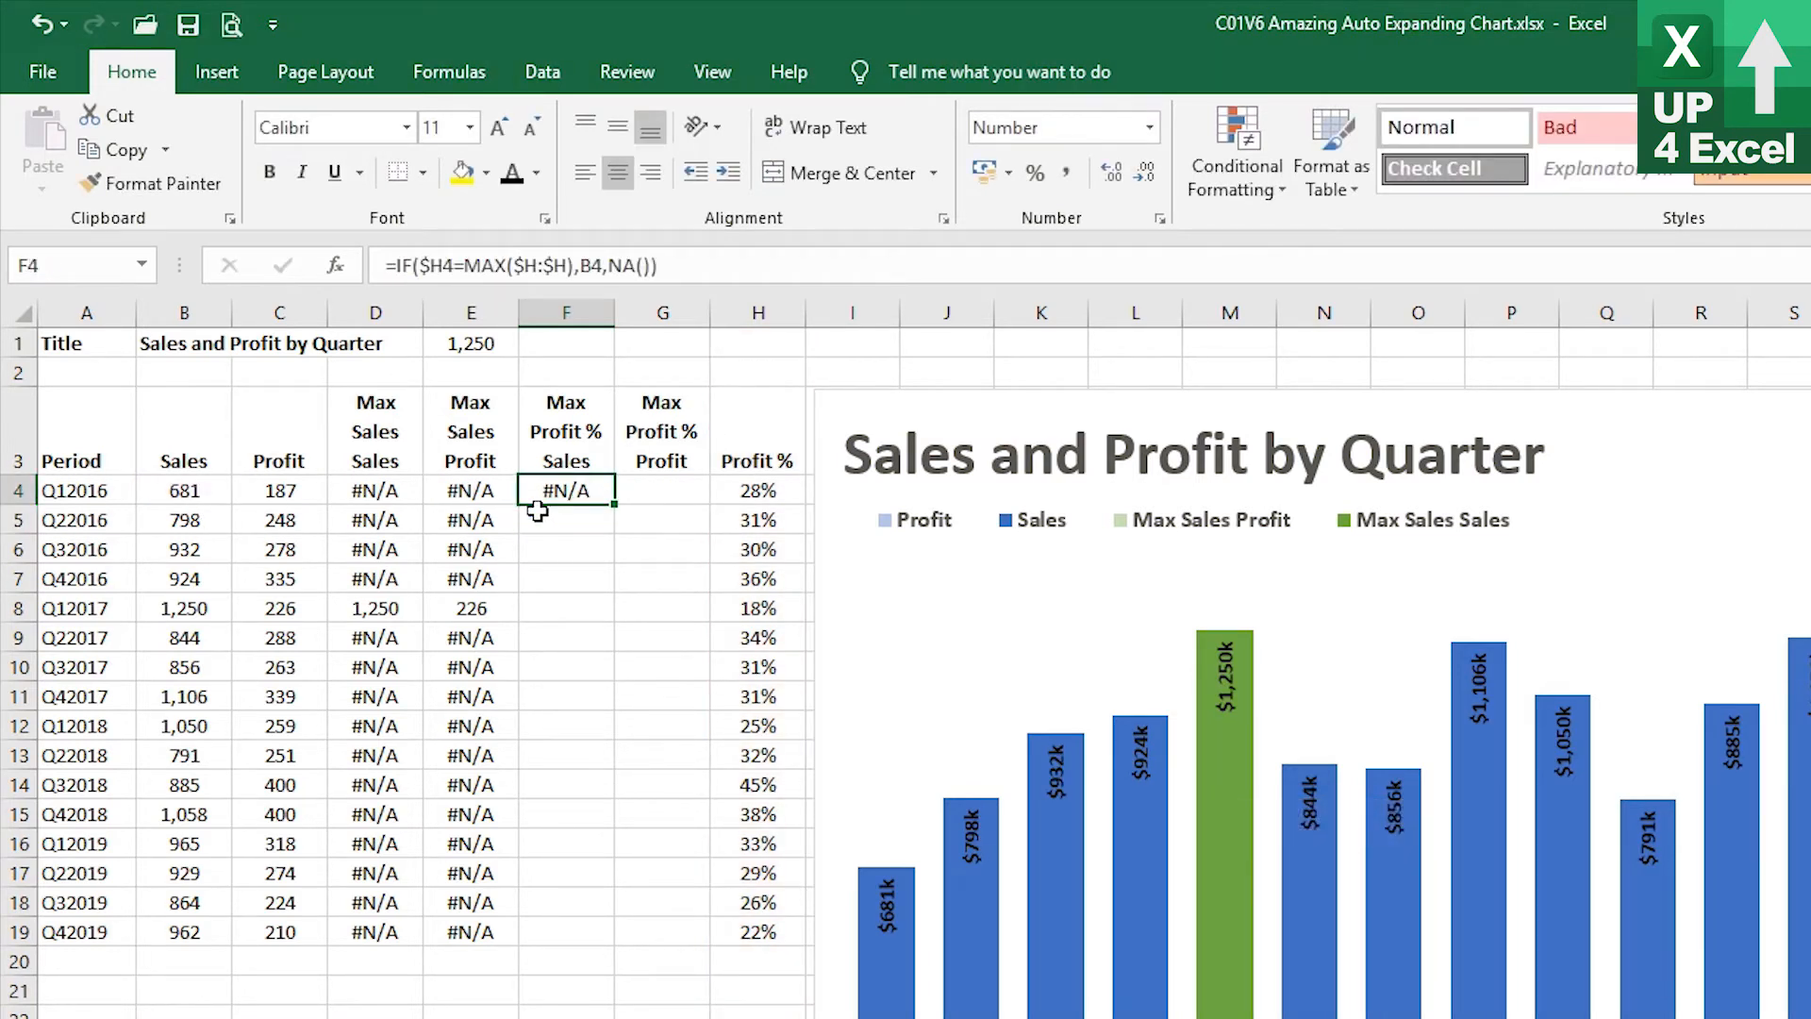
Fill the Max Profit % Sales formula down through F19 and check the row with the highest Profit %
{"action": "double_click", "coordinate": [612, 506]}
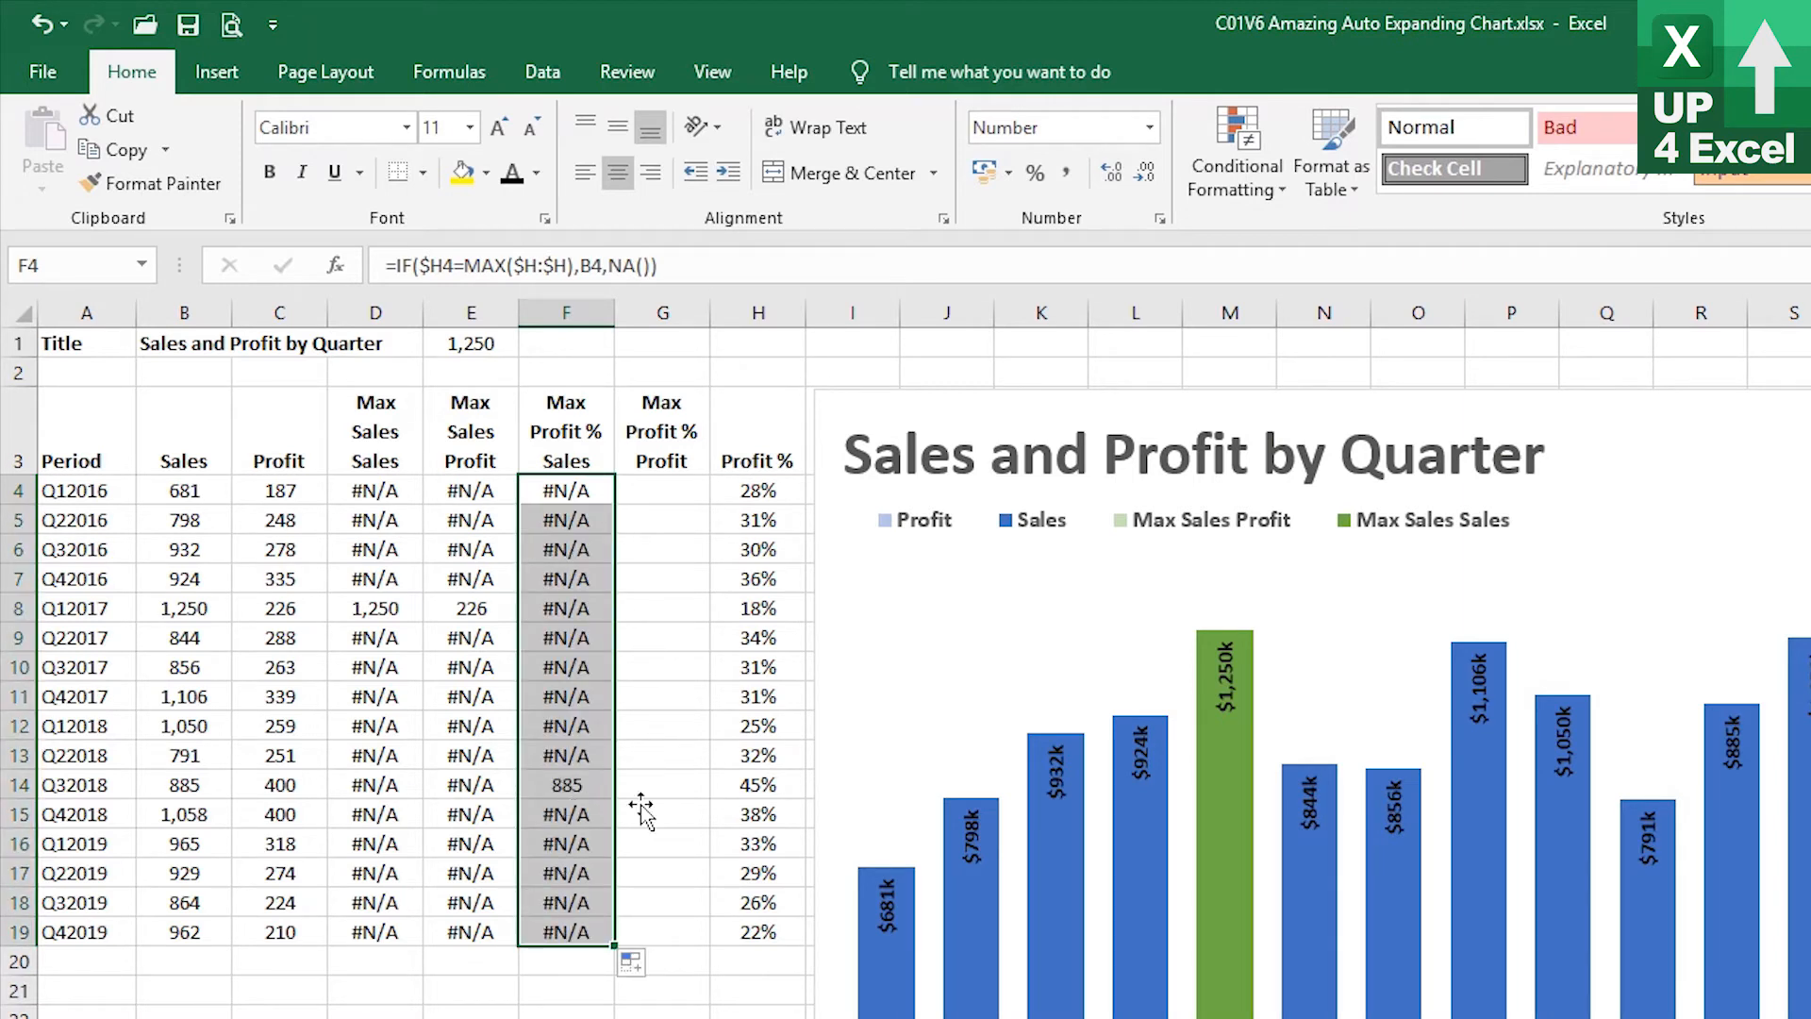
{"action": "left_click", "coordinate": [757, 800]}
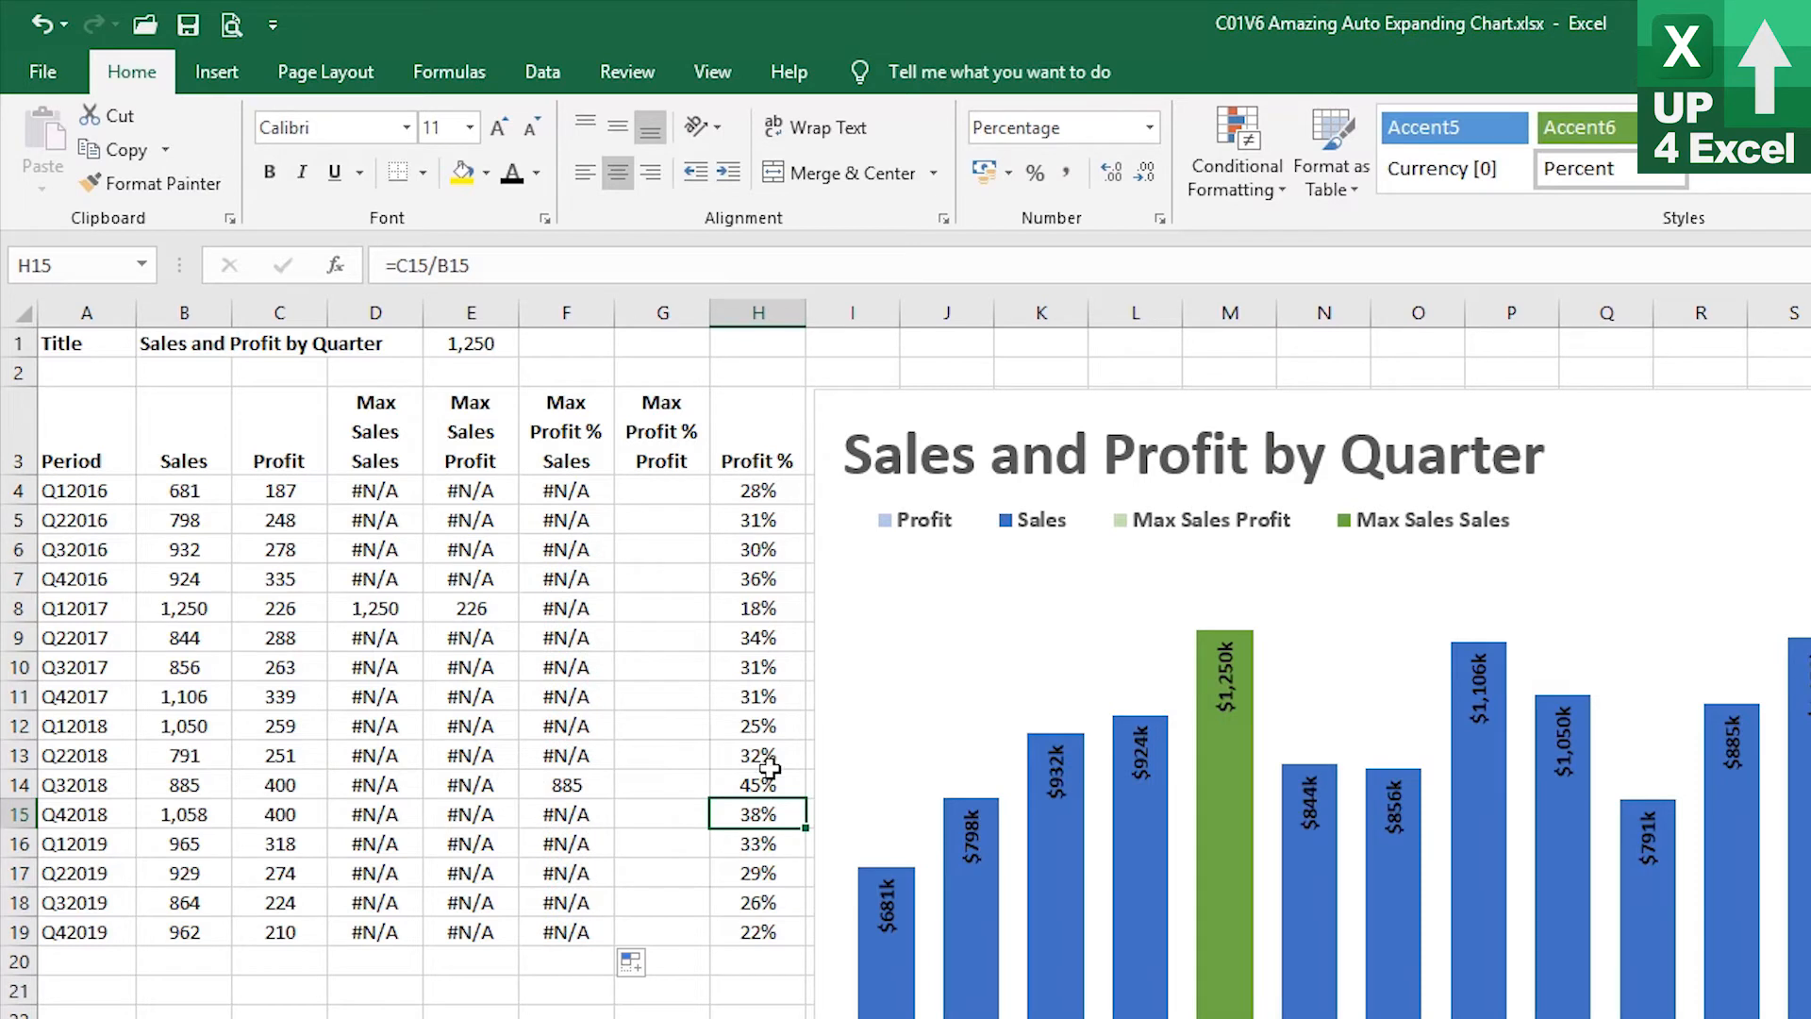
{"action": "left_click", "coordinate": [768, 785]}
{"action": "left_click", "coordinate": [583, 785]}
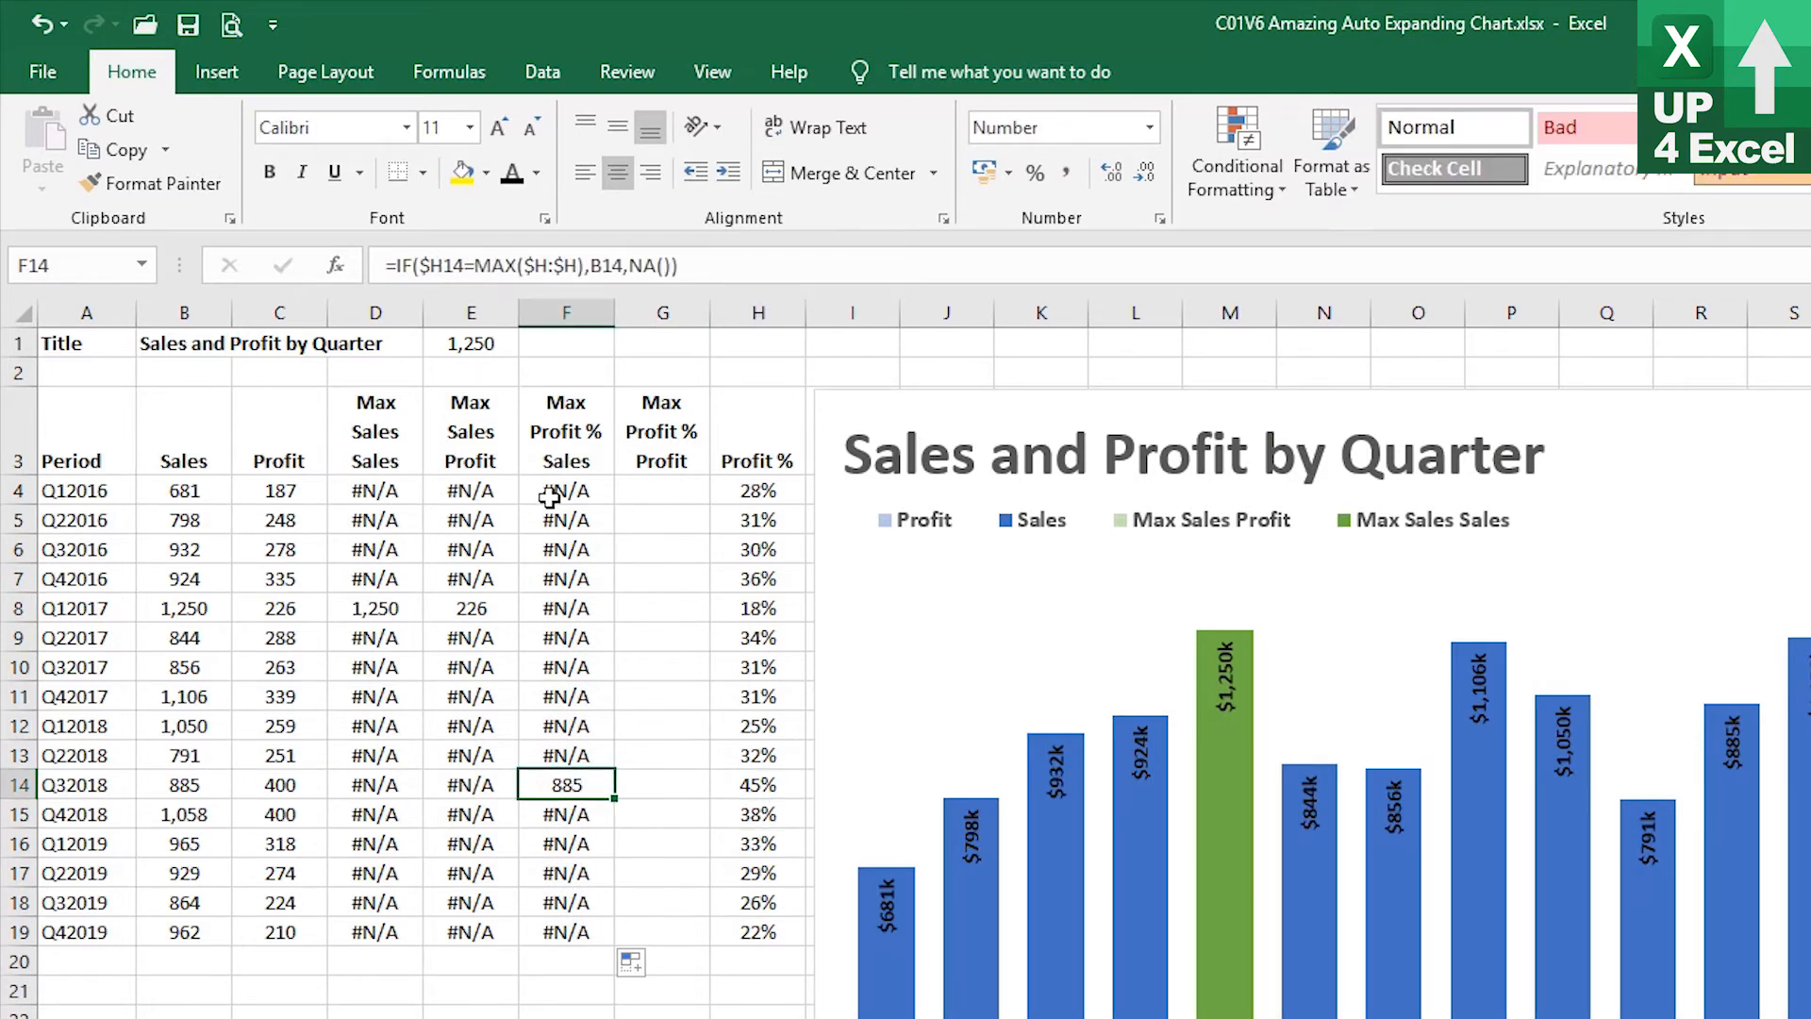
Copy F4:F19 into G4:G19 to create the Max Profit % Profit column
{"action": "left_click_drag", "start_coordinate": [549, 490], "coordinate": [575, 932]}
{"action": "key", "text": "ctrl+c"}
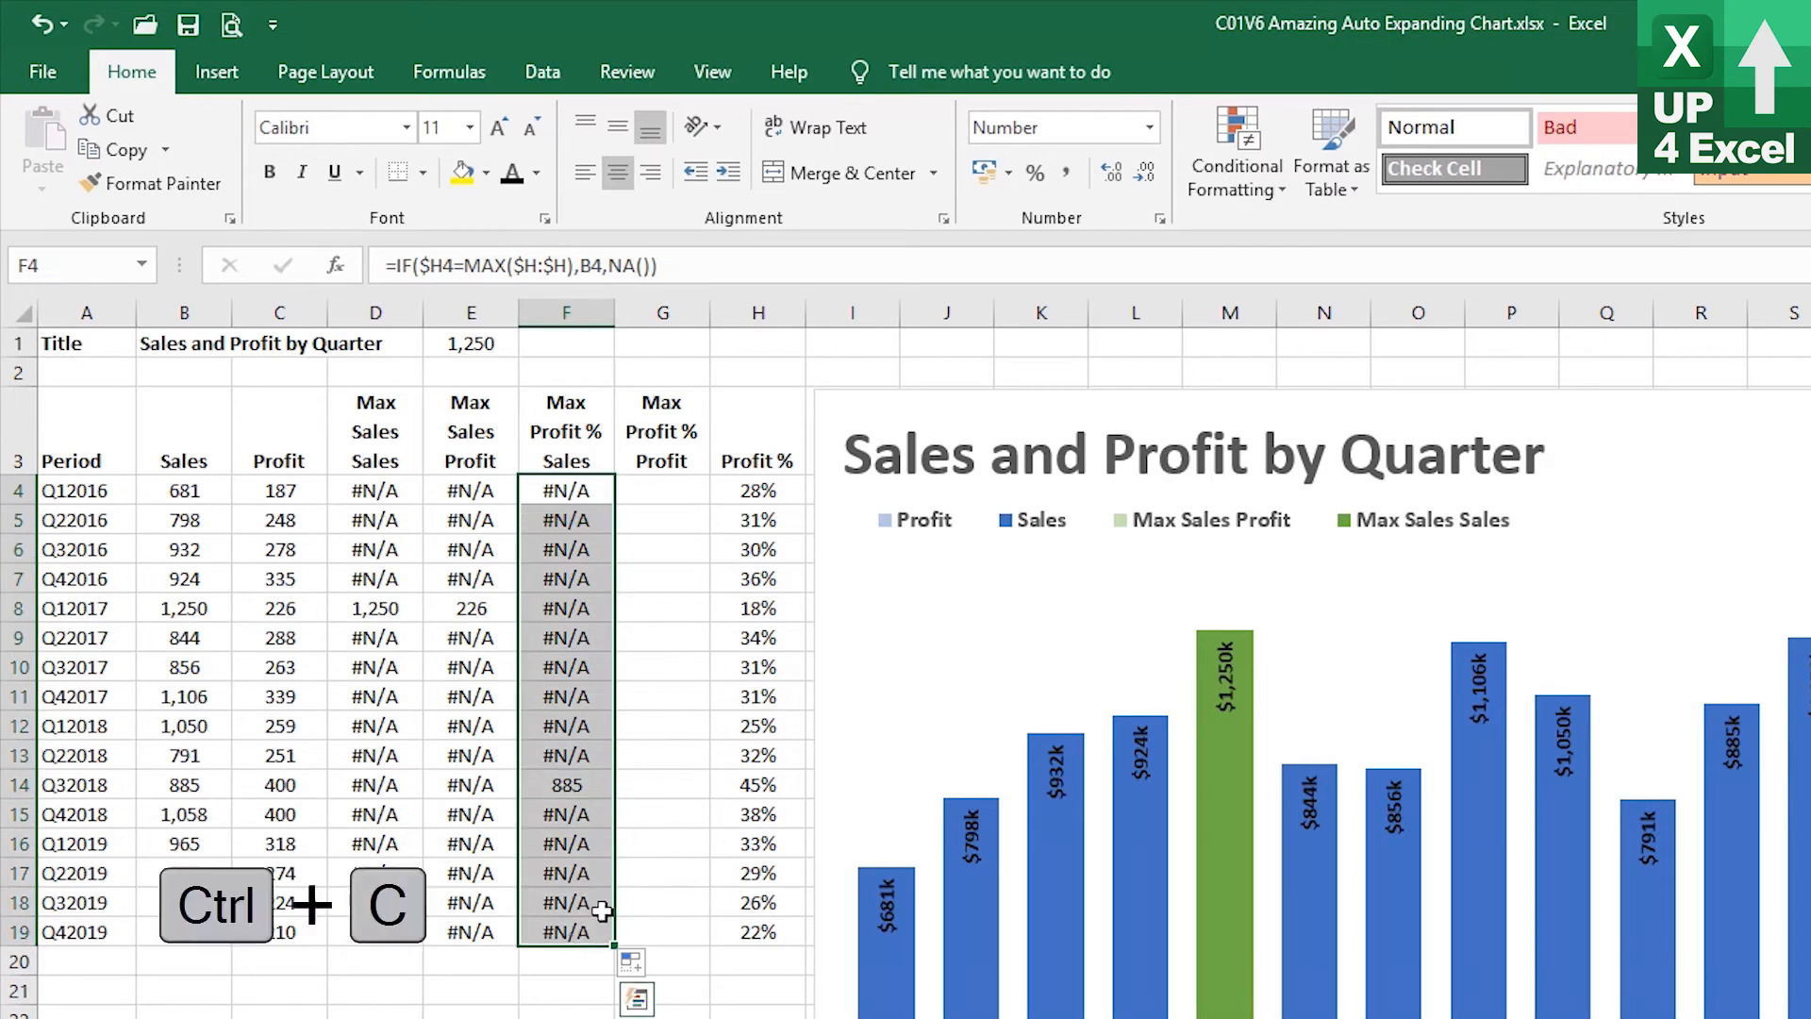
{"action": "left_click", "coordinate": [657, 492]}
{"action": "key", "text": "ctrl+v"}
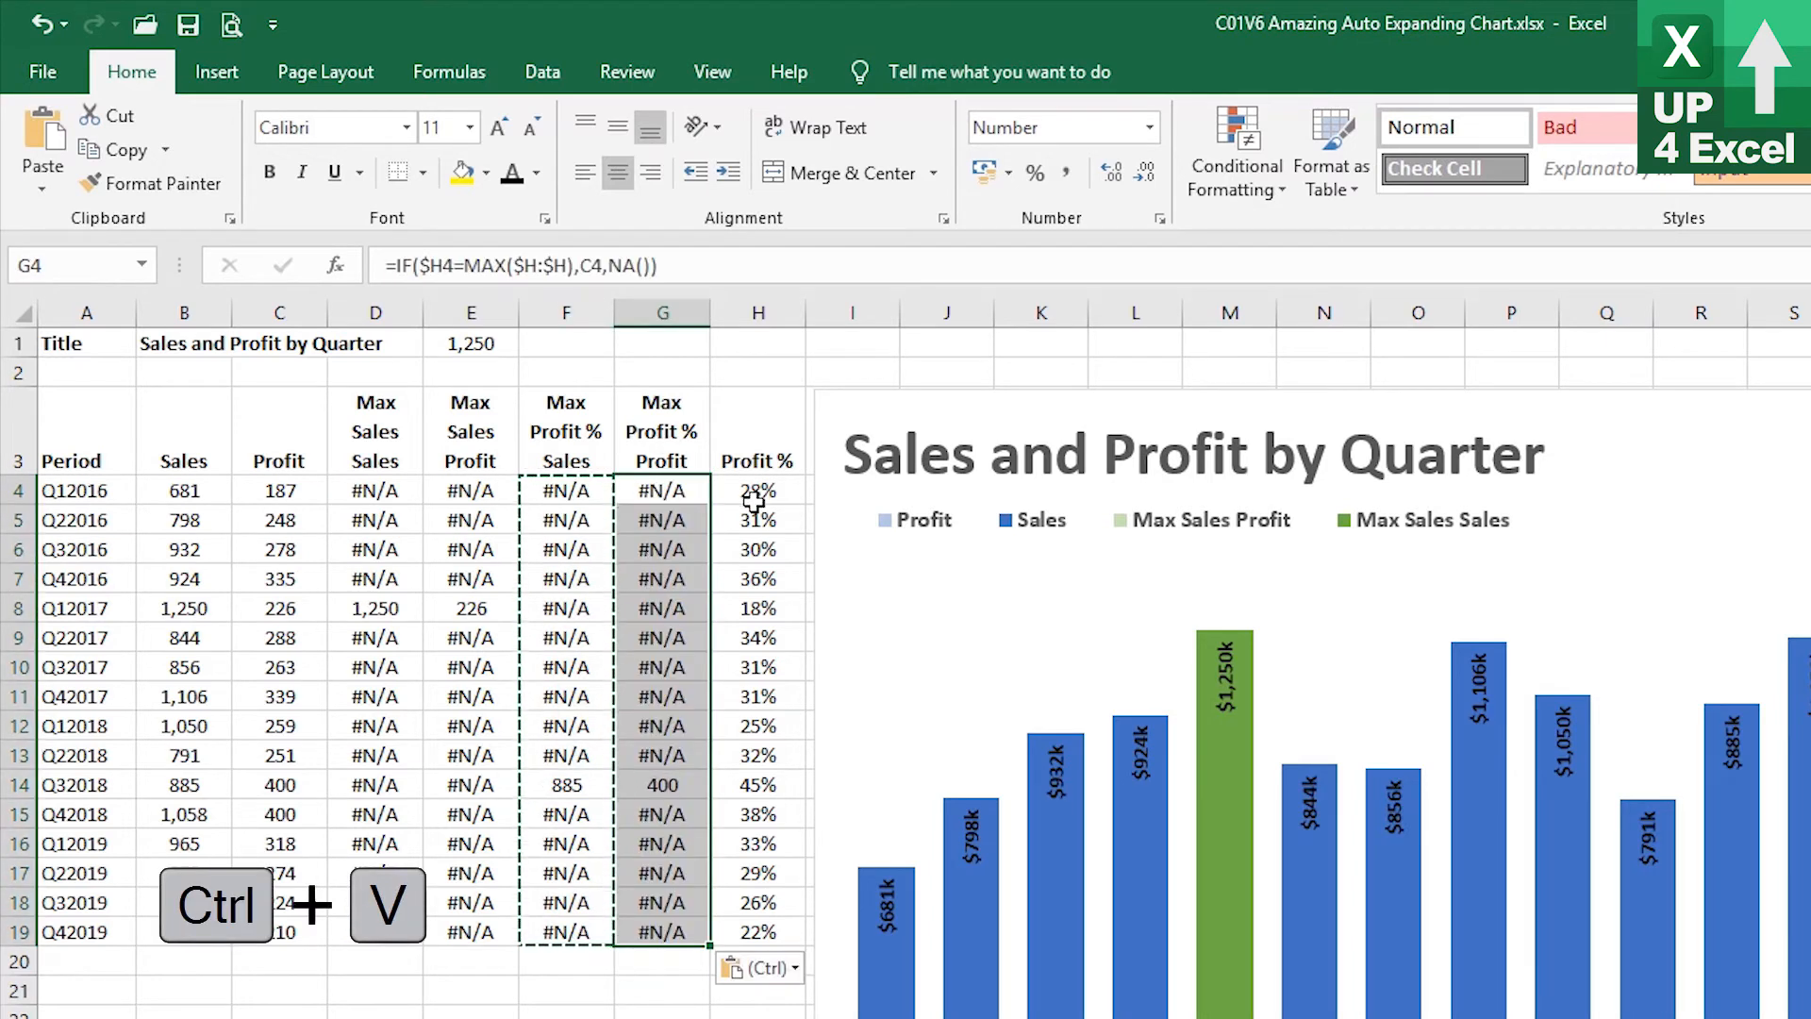
{"action": "left_click", "coordinate": [660, 783]}
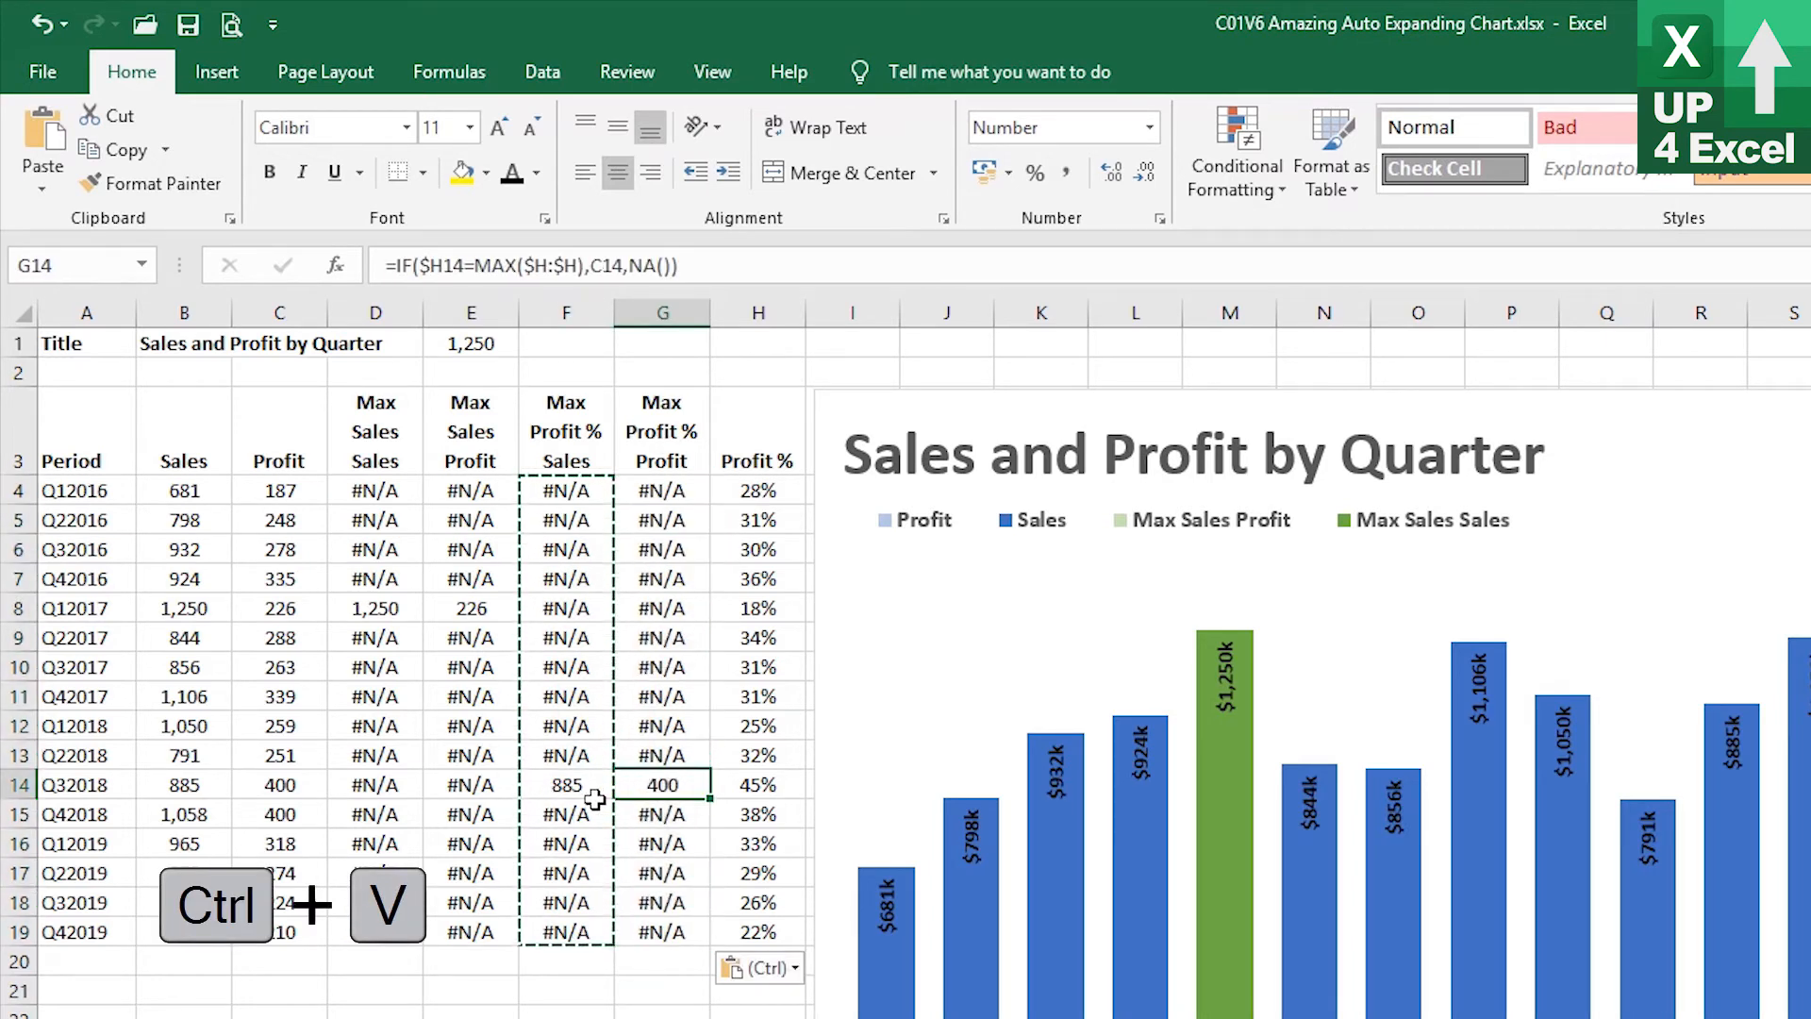
{"action": "left_click", "coordinate": [639, 641]}
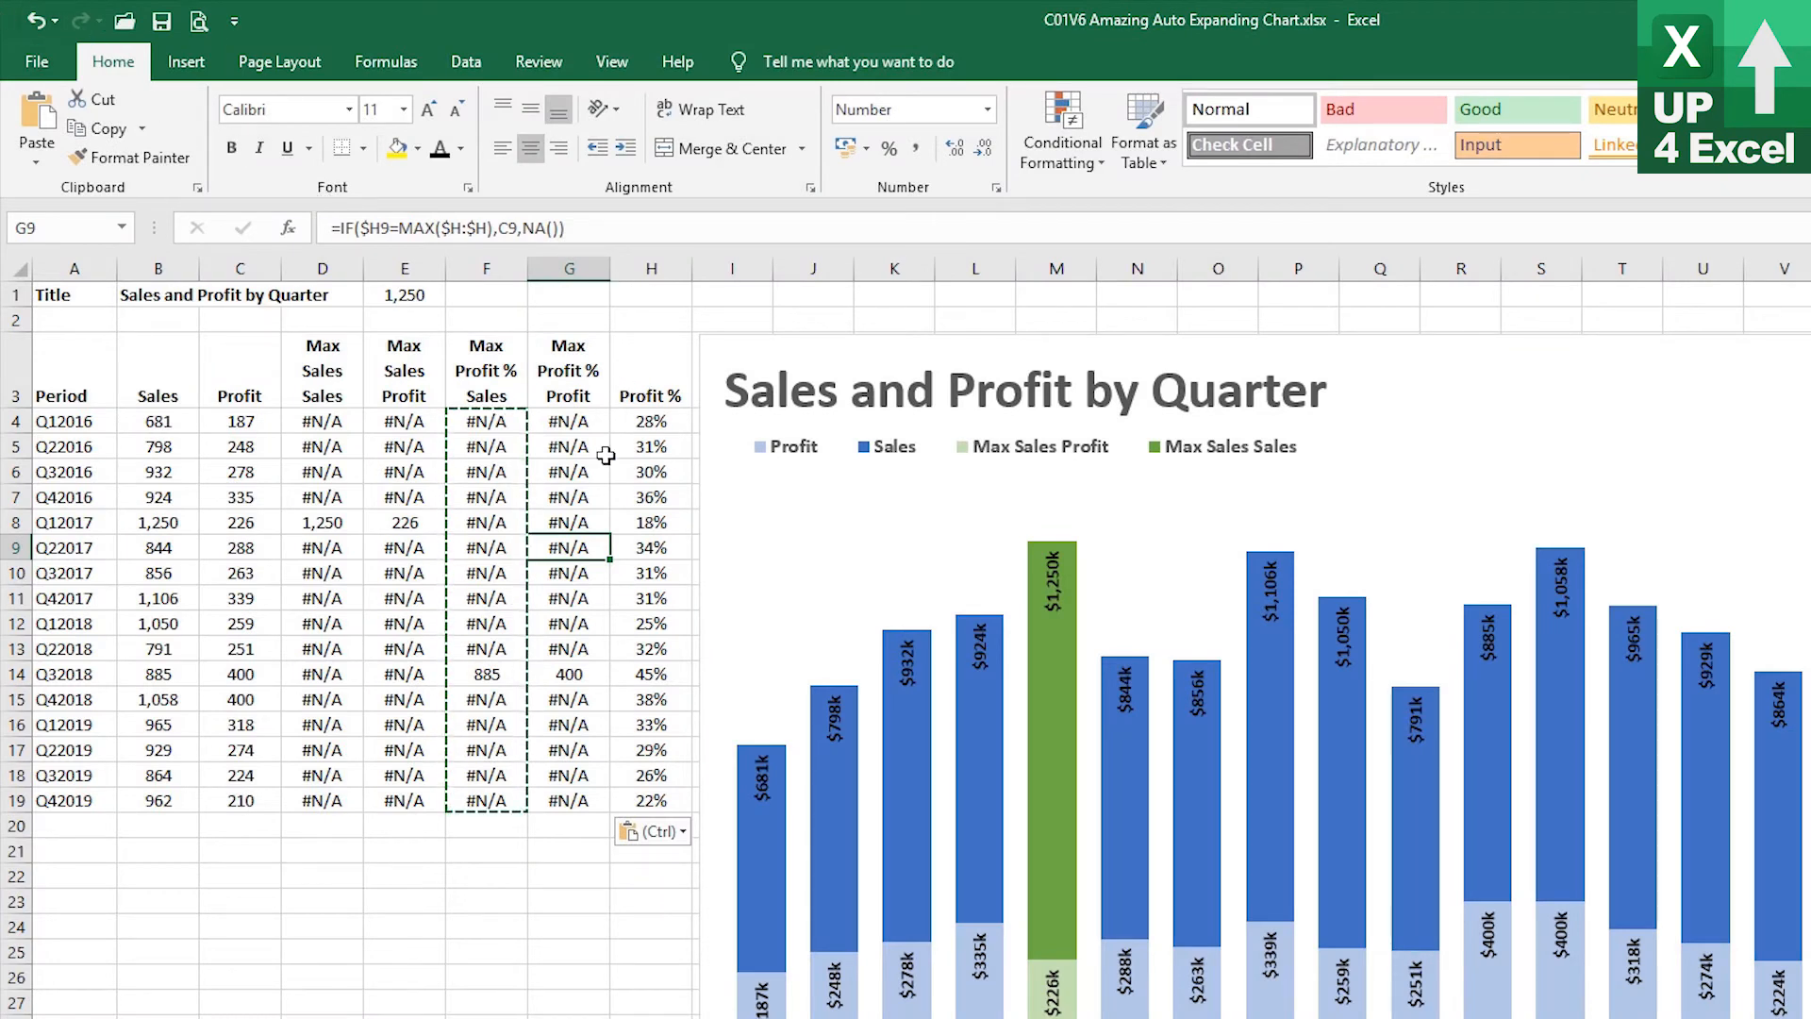
{"action": "left_click", "coordinate": [598, 423]}
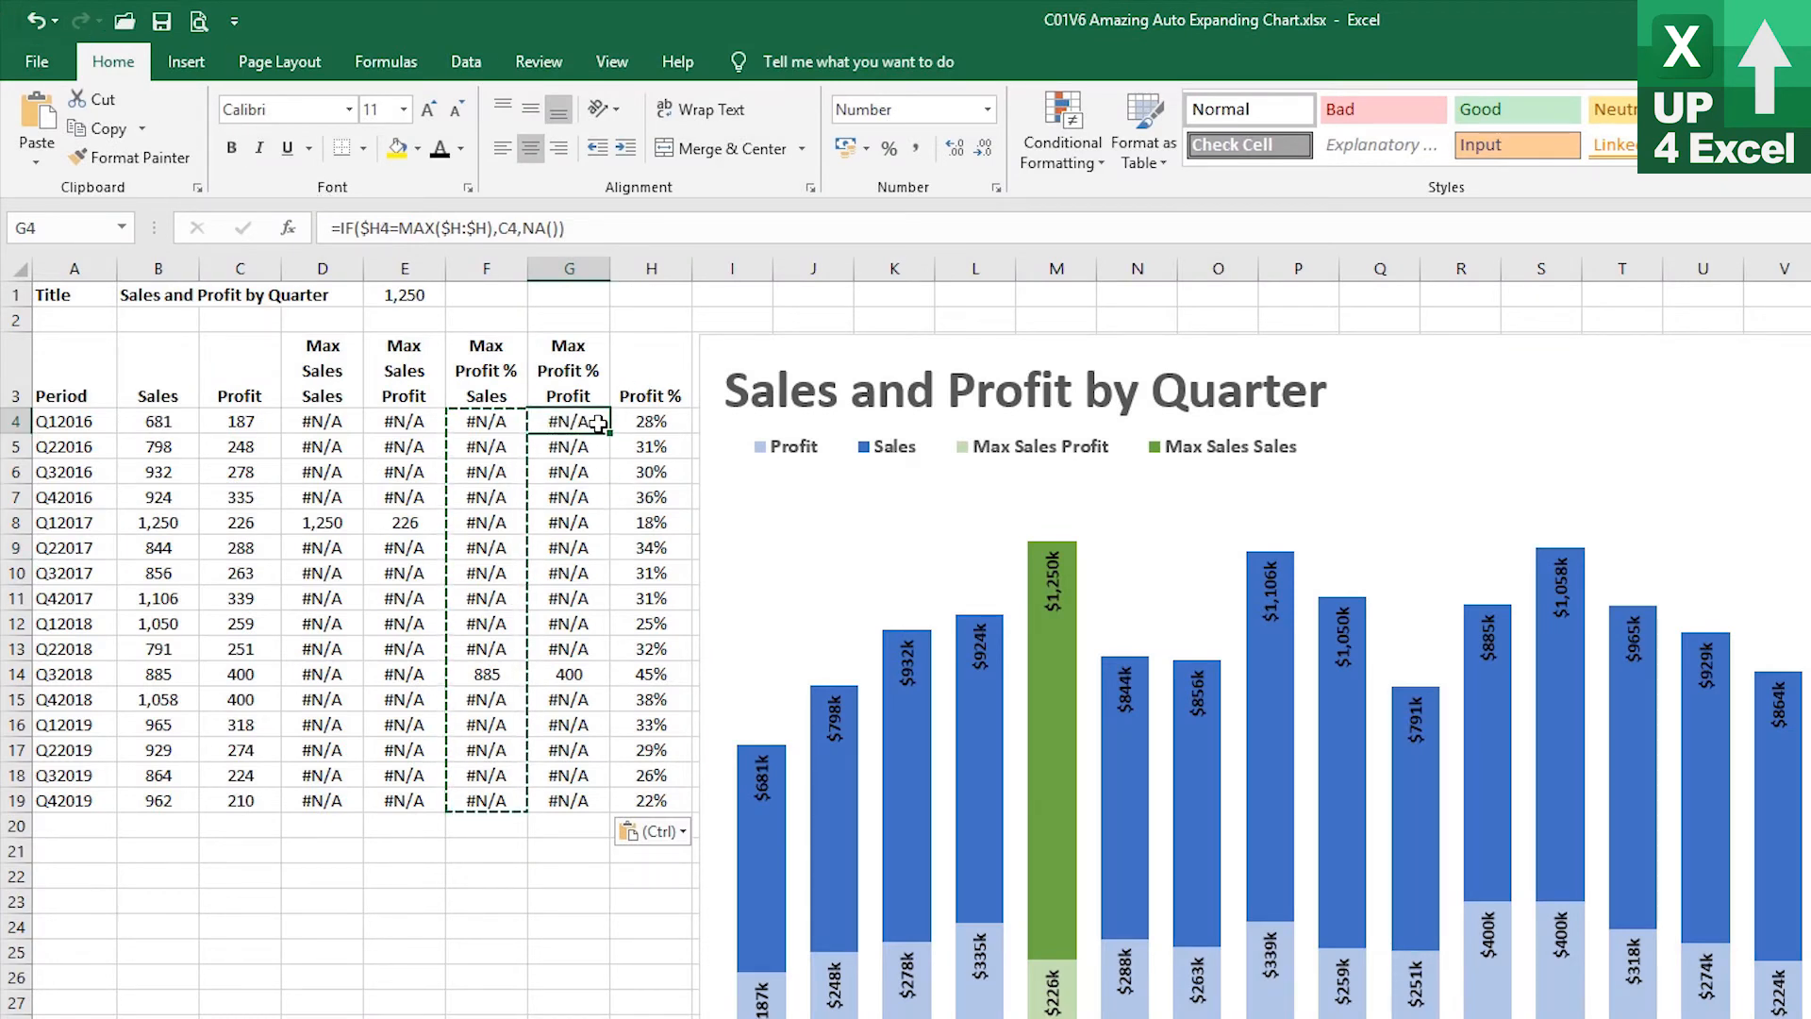
{"action": "key", "text": "Escape"}
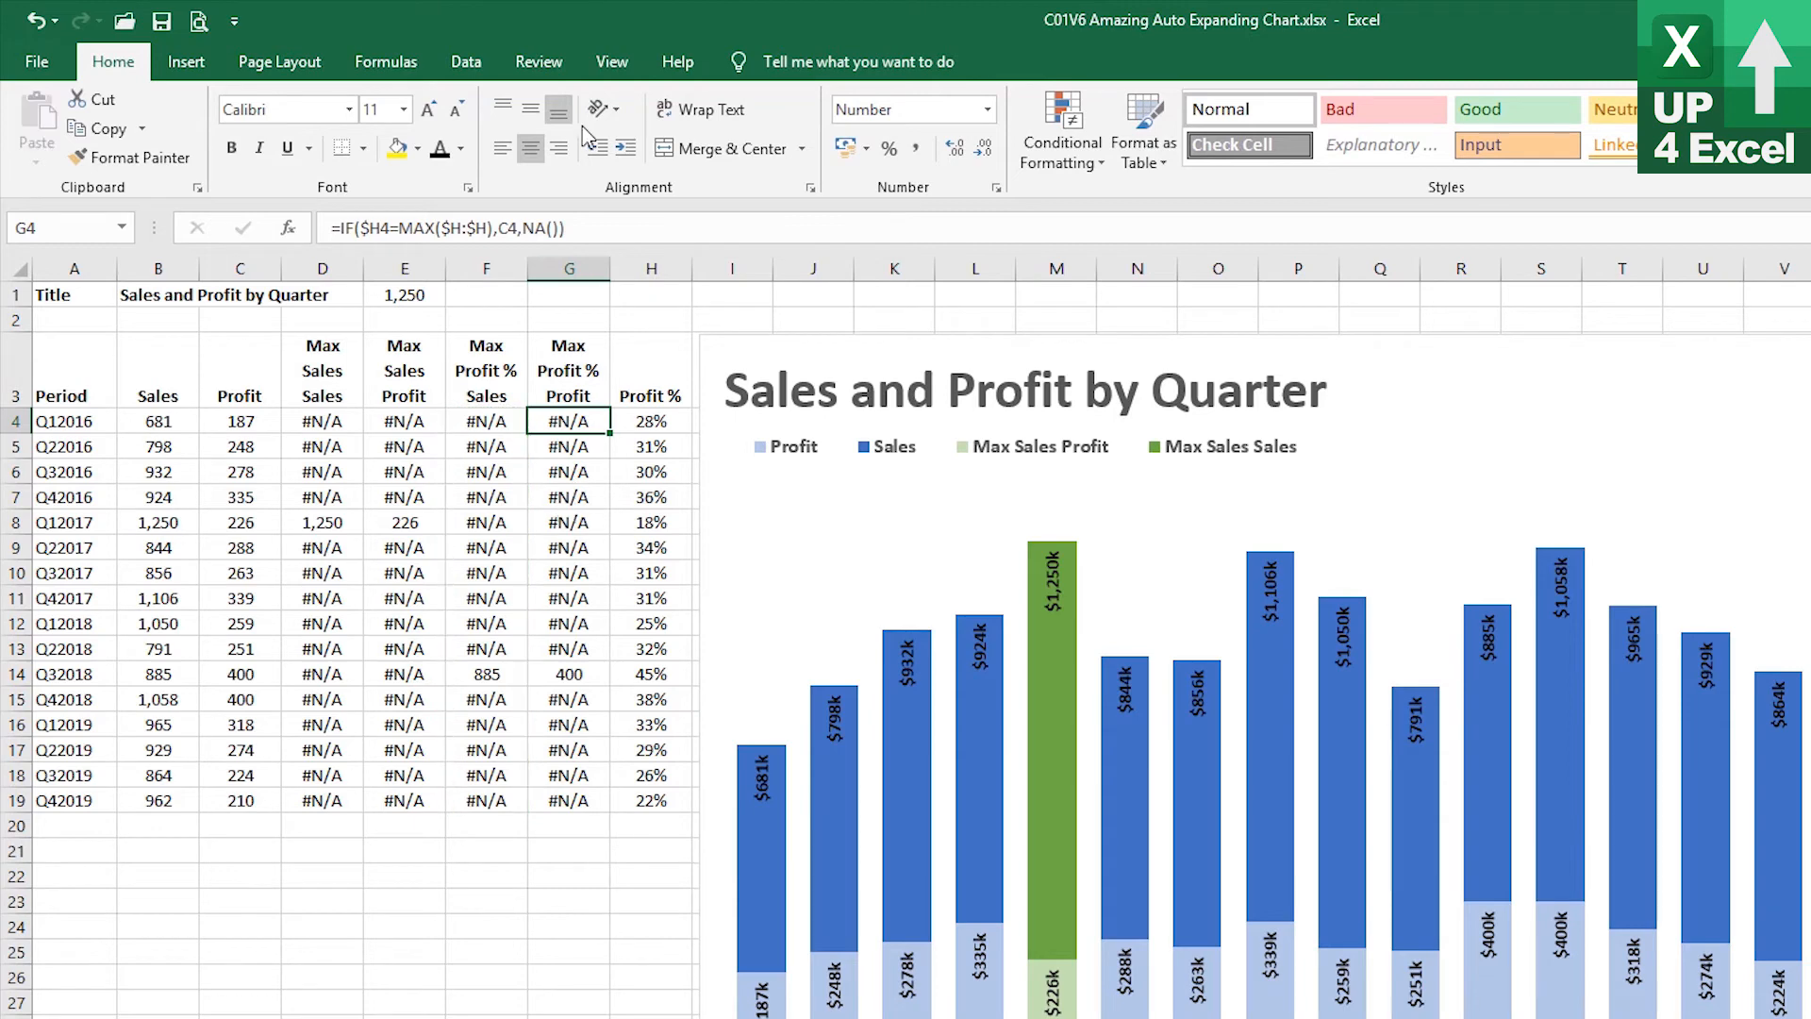
Open the Name Manager and copy the nMSSales name's Refers To formula
{"action": "left_click", "coordinate": [386, 61]}
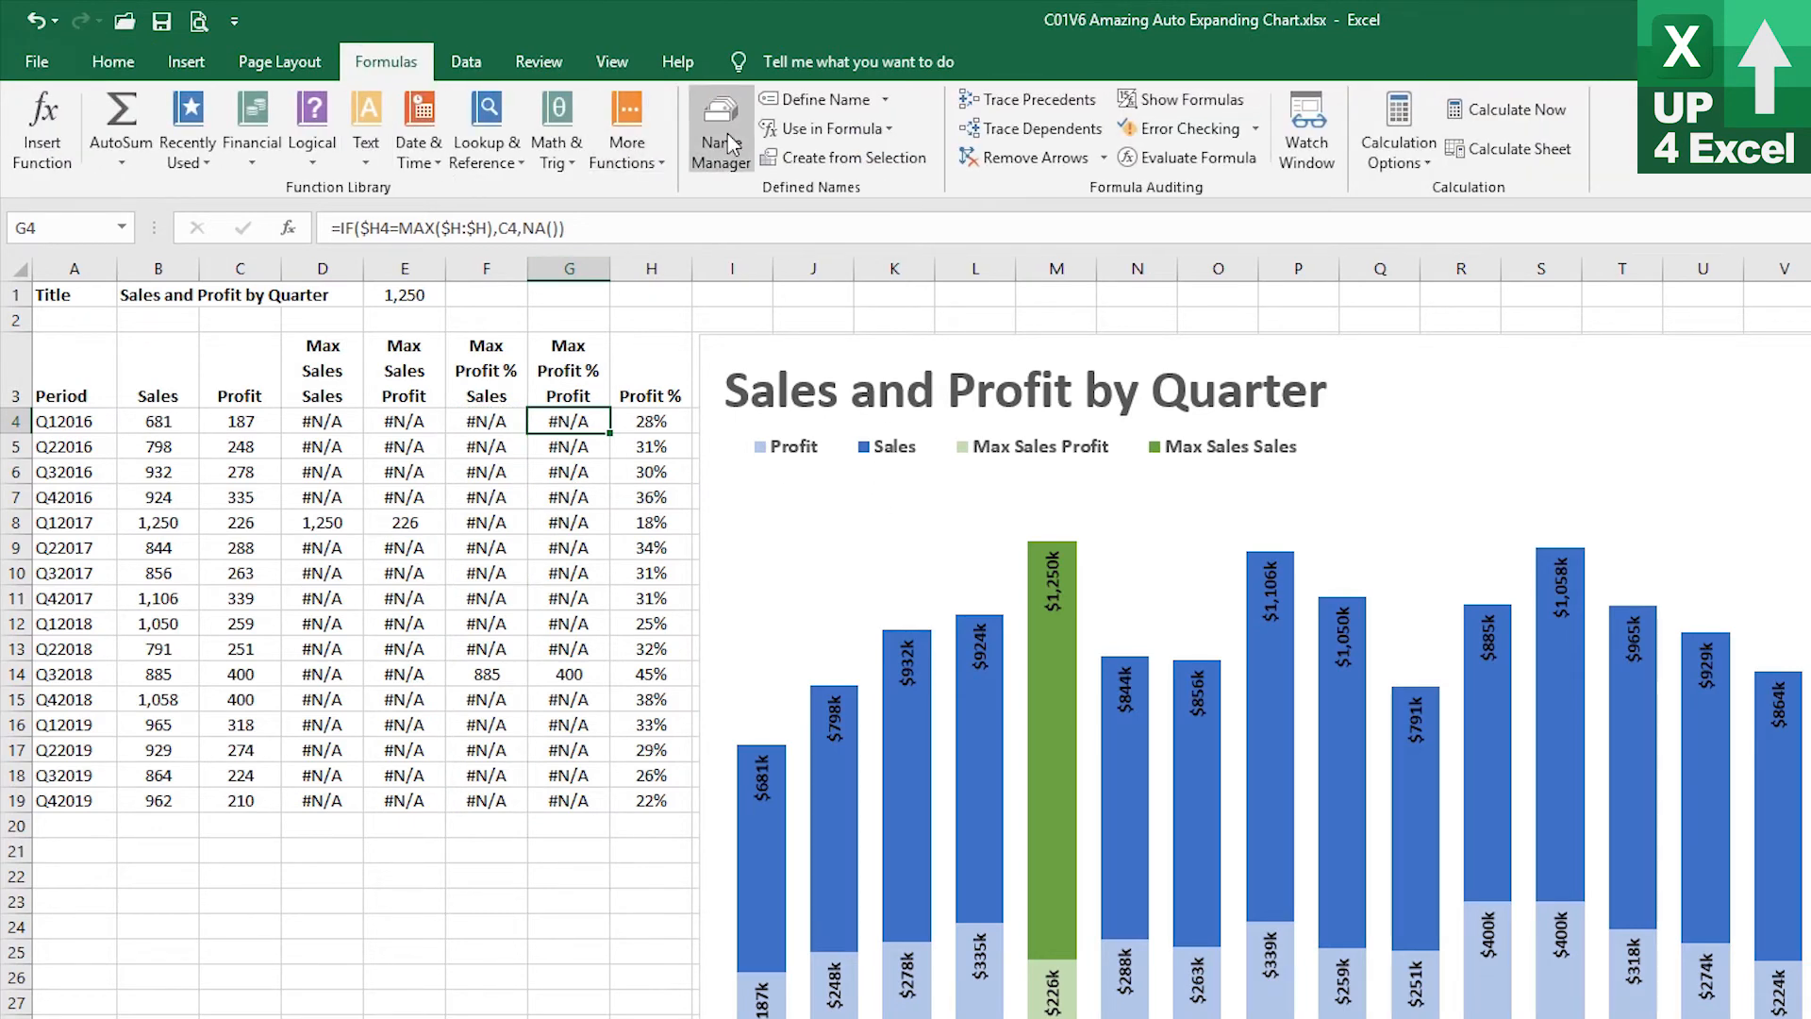
{"action": "left_click", "coordinate": [722, 137]}
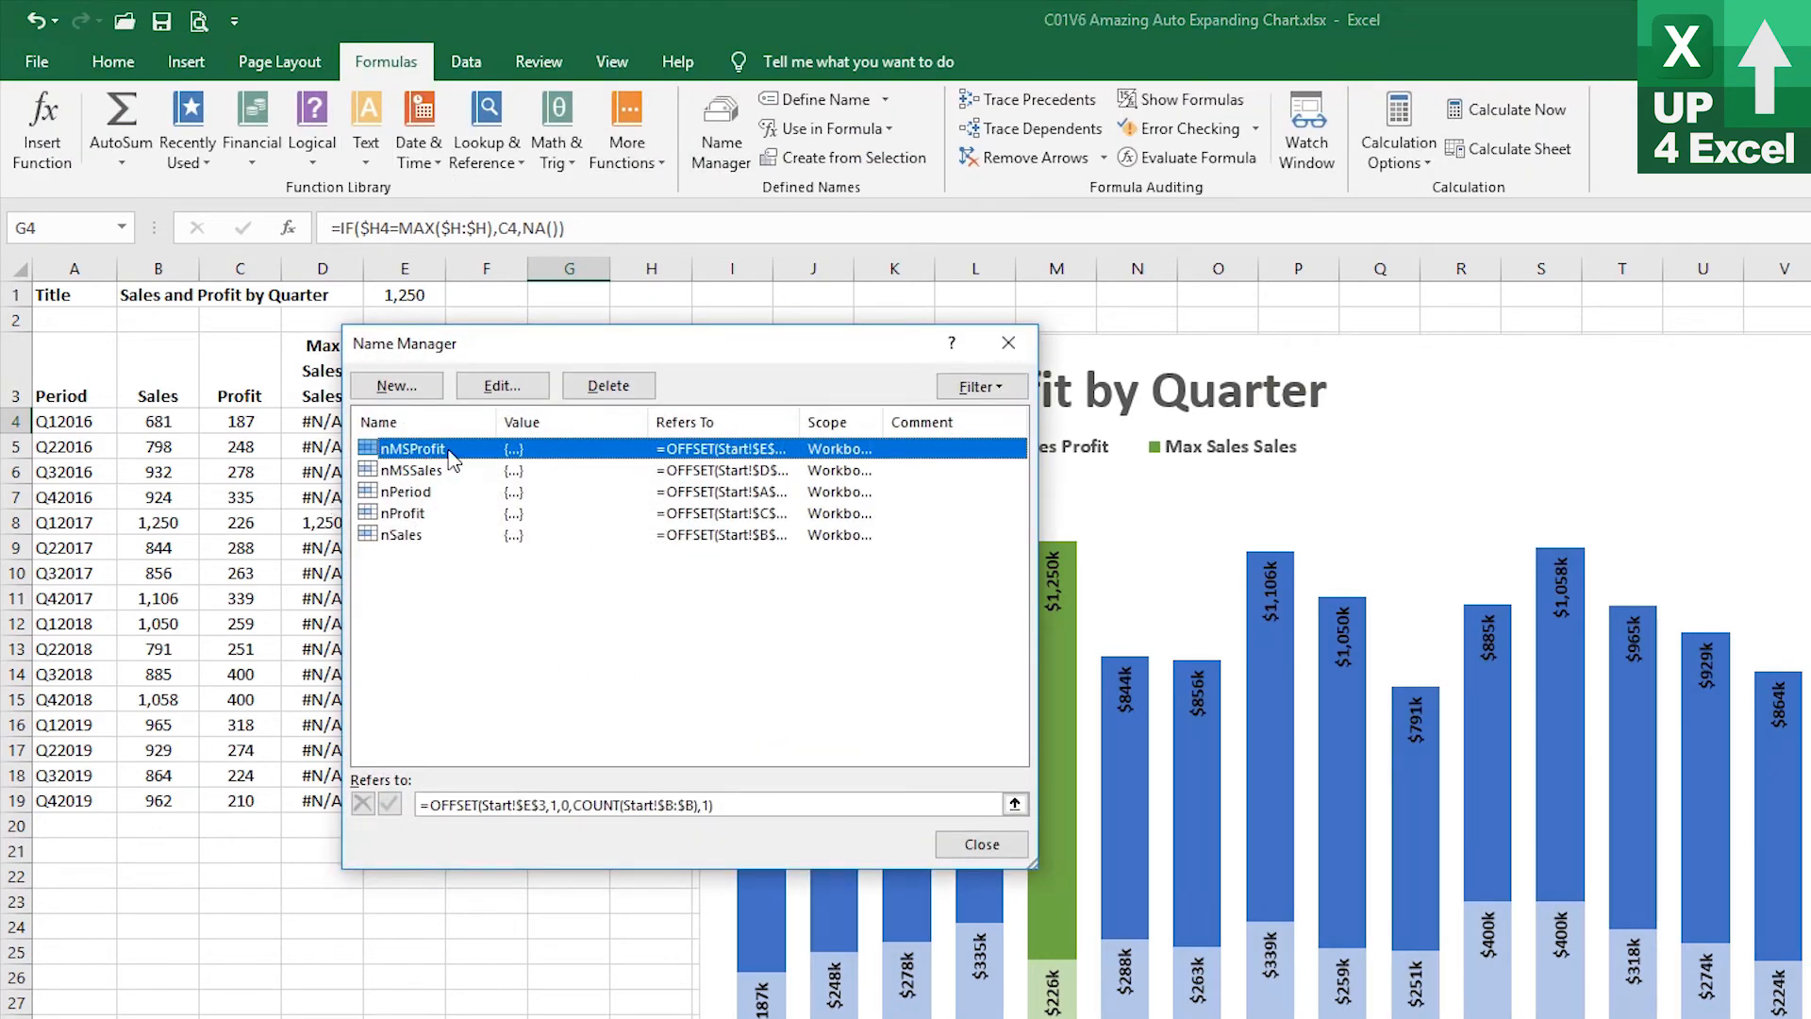
{"action": "left_click", "coordinate": [415, 470]}
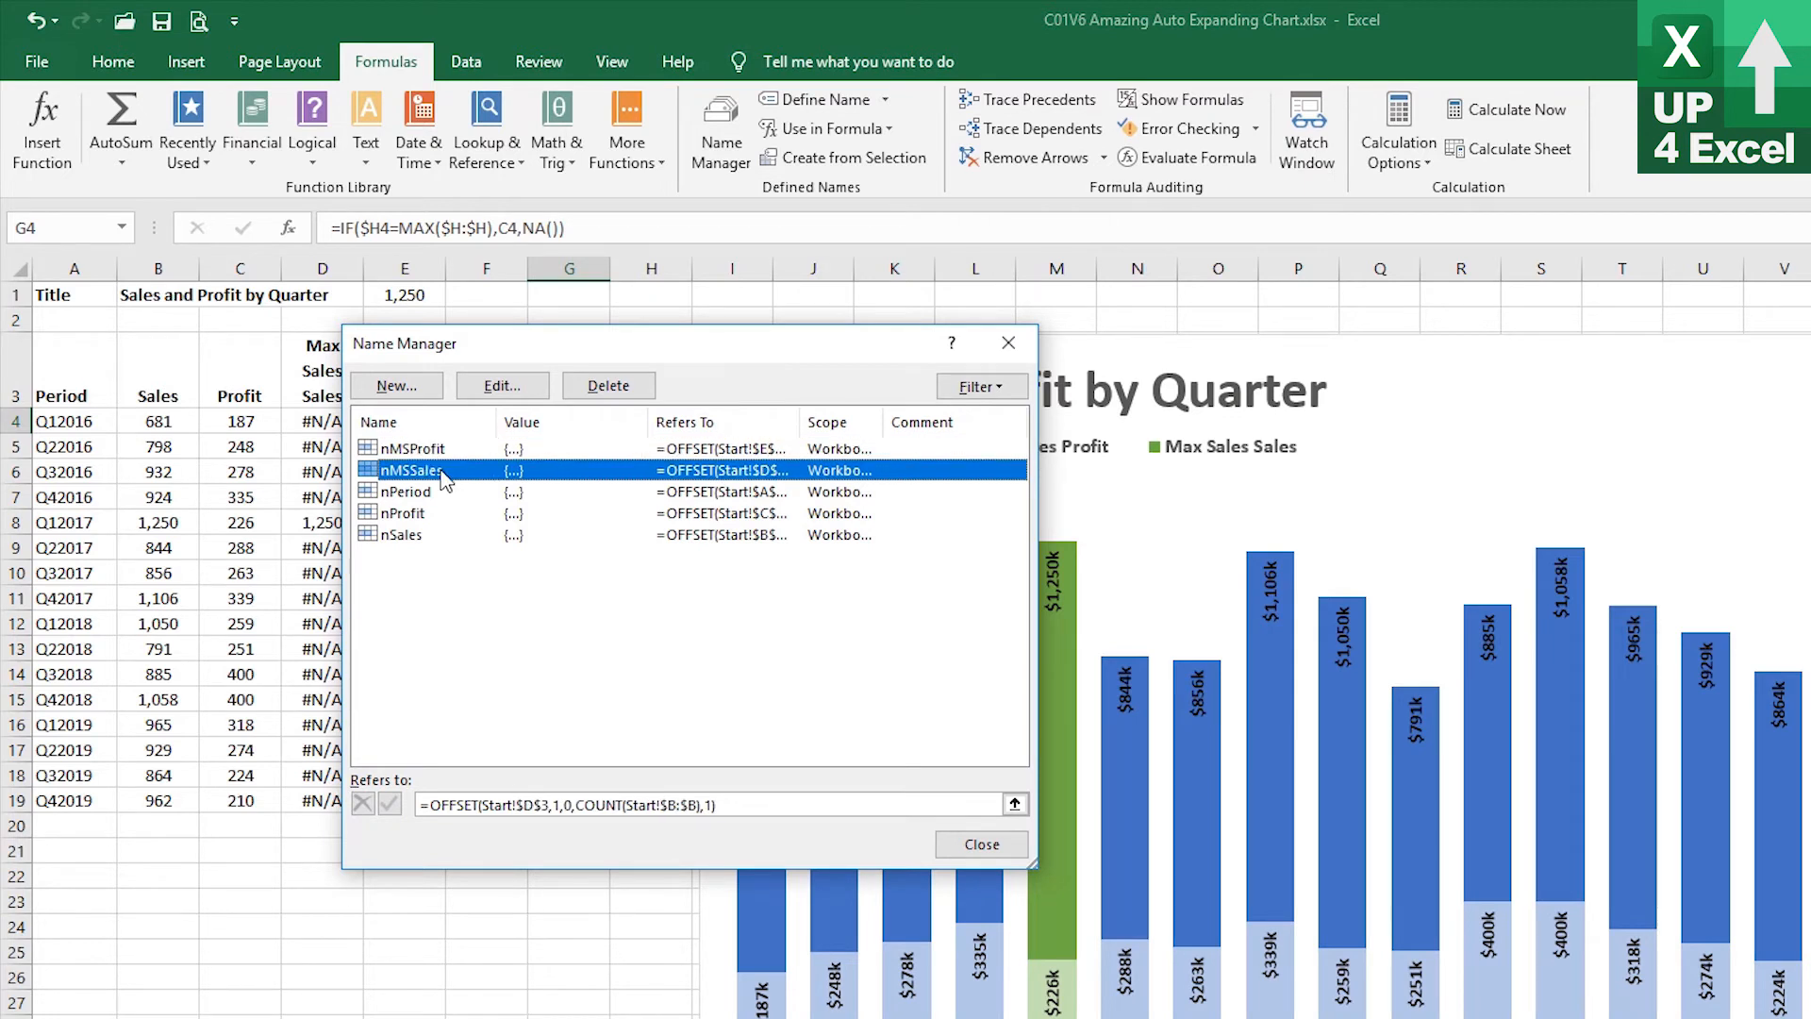
{"action": "left_click_drag", "start_coordinate": [783, 806], "coordinate": [349, 809]}
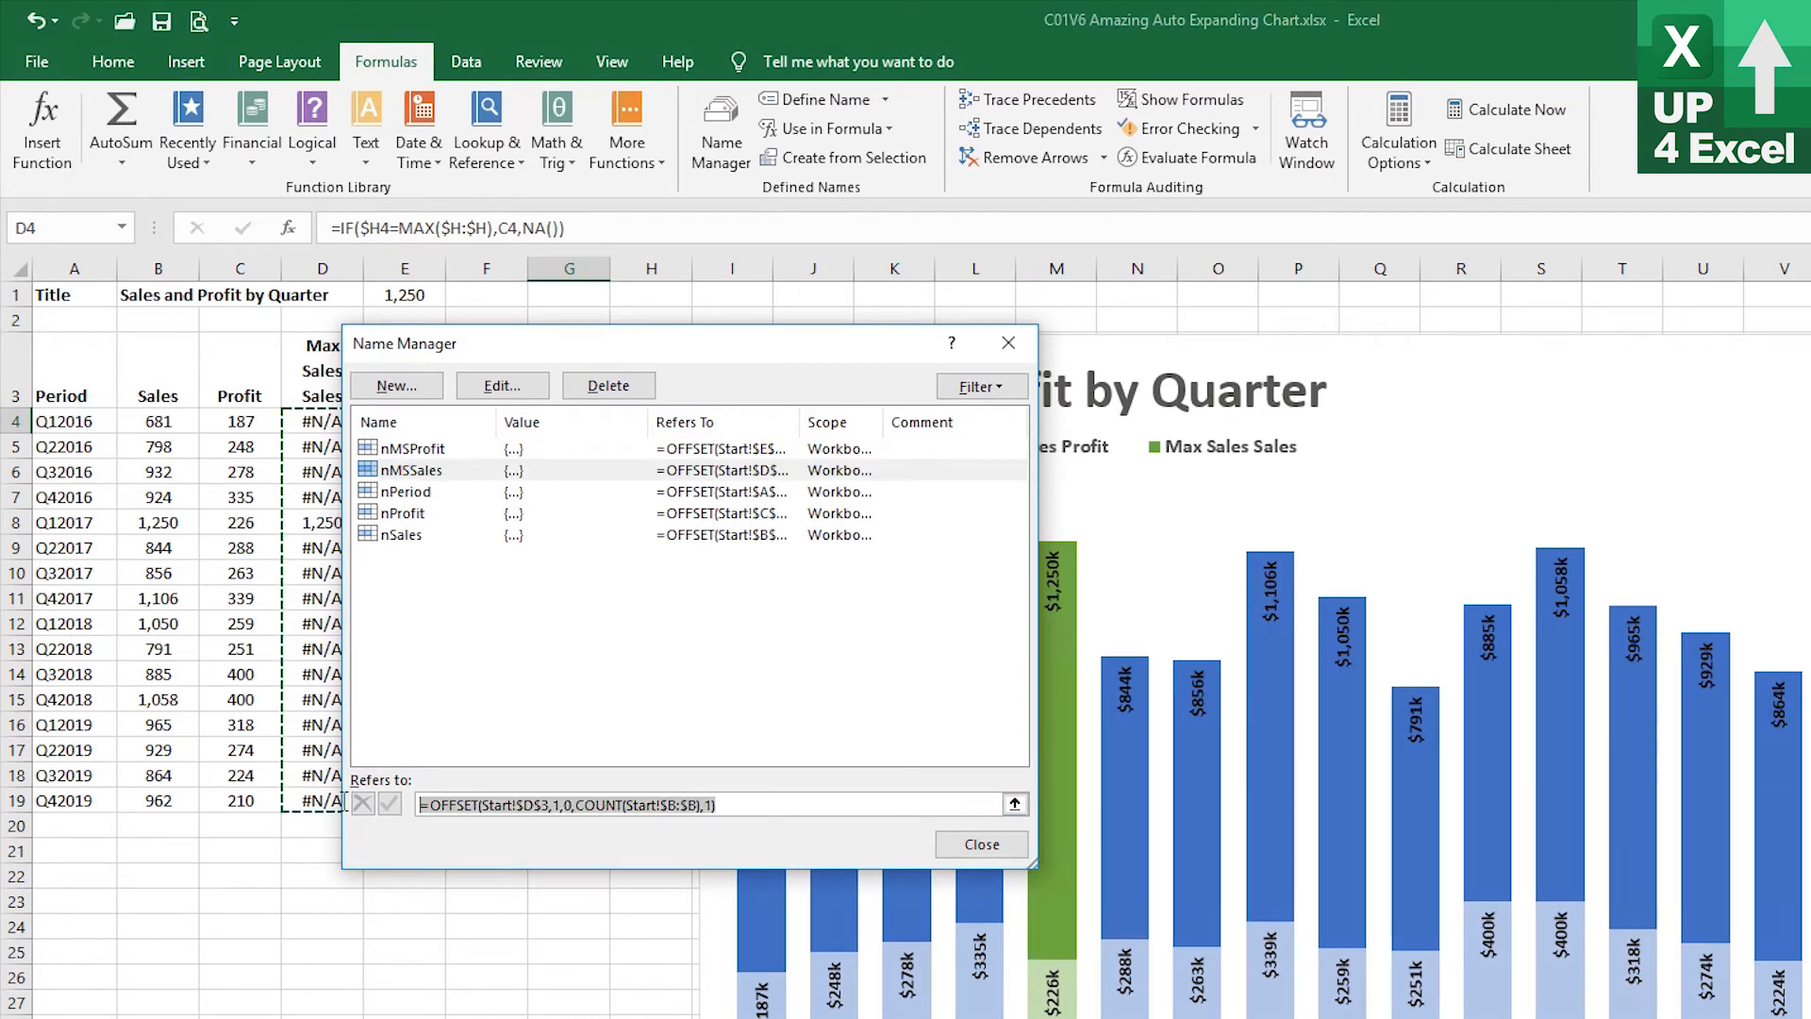
{"action": "key", "text": "ctrl+c"}
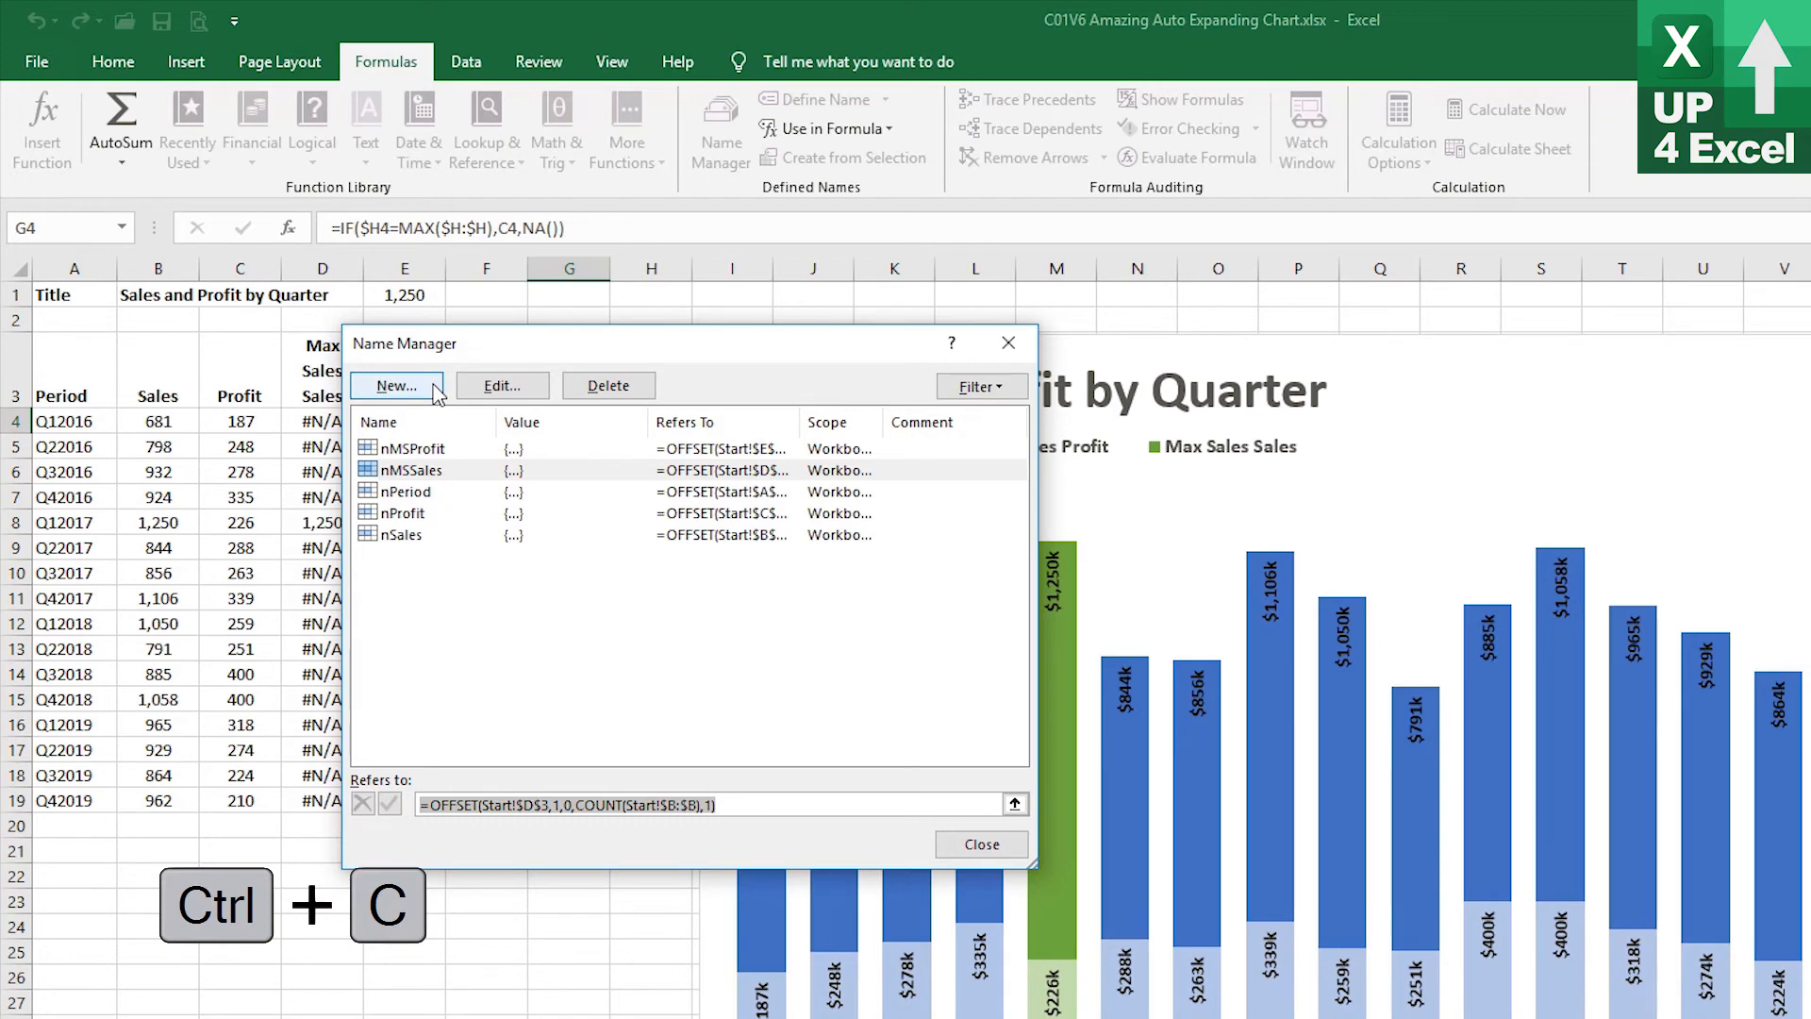
Define a new name nMPSales referring to =OFFSET(Start!$F$3,1,0,COUNT(Start!$B:$B),1)
{"action": "left_click", "coordinate": [396, 385]}
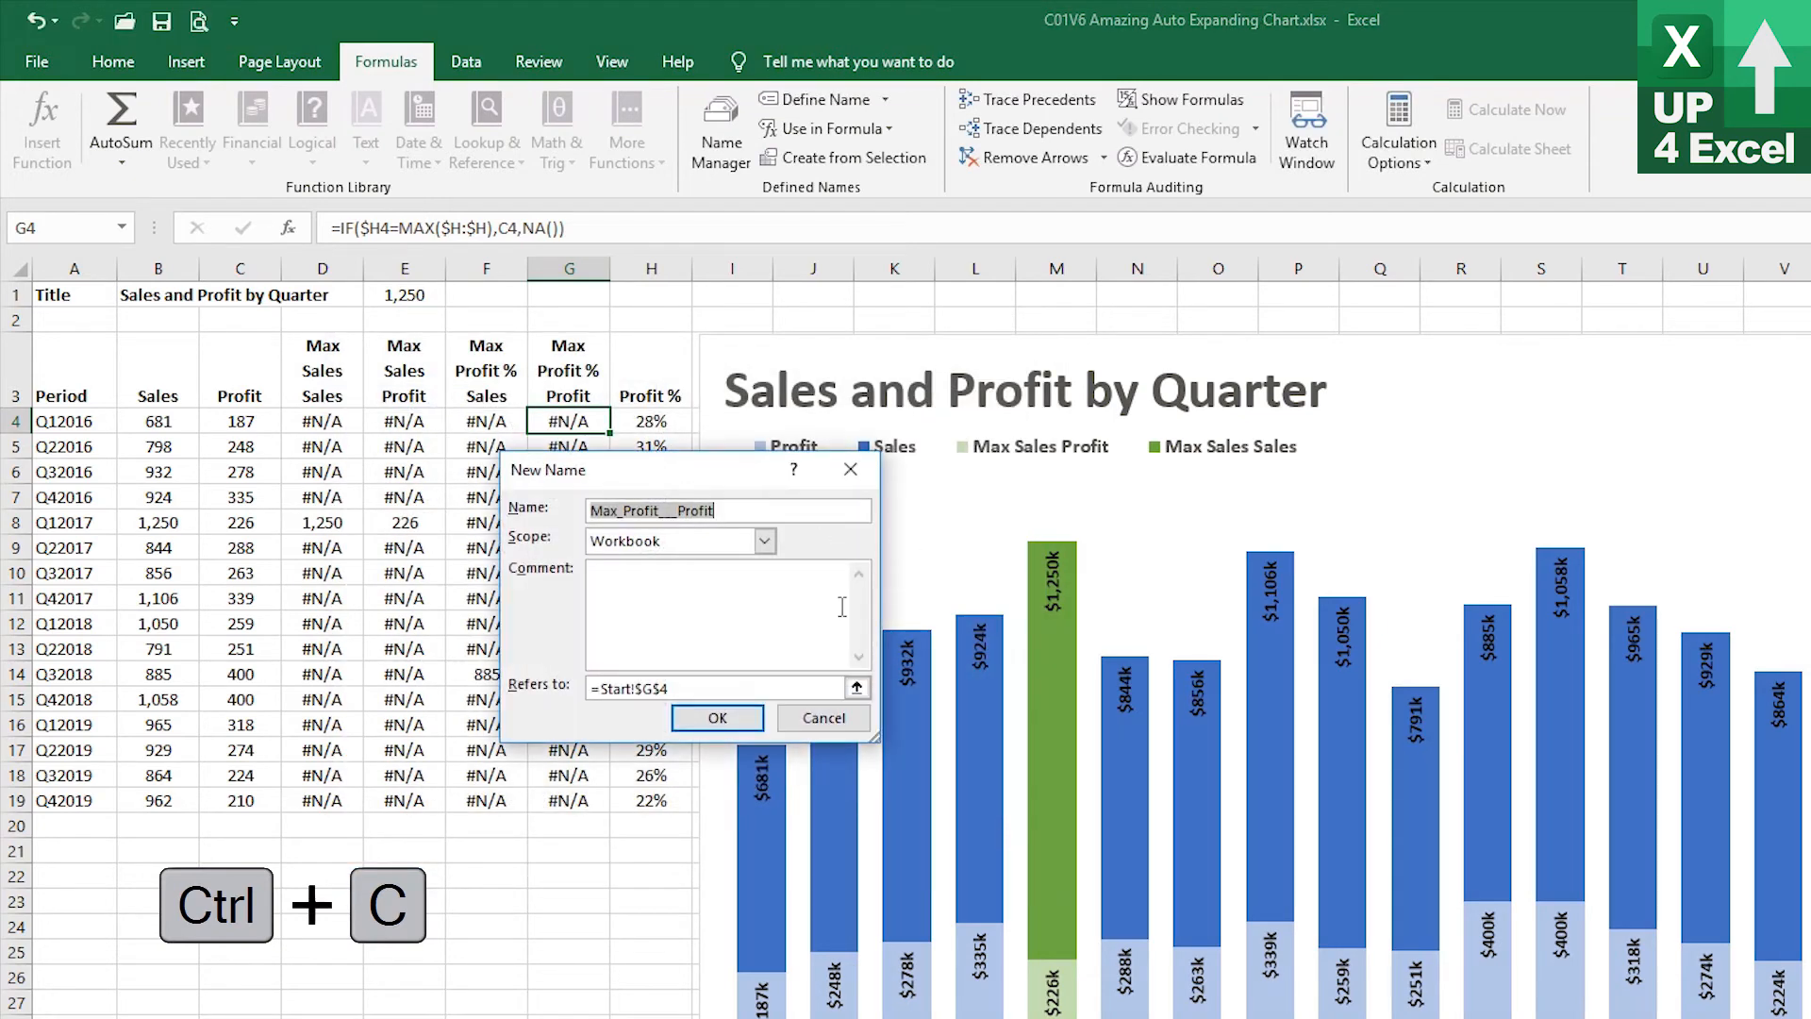
{"action": "type", "text": "nMP"}
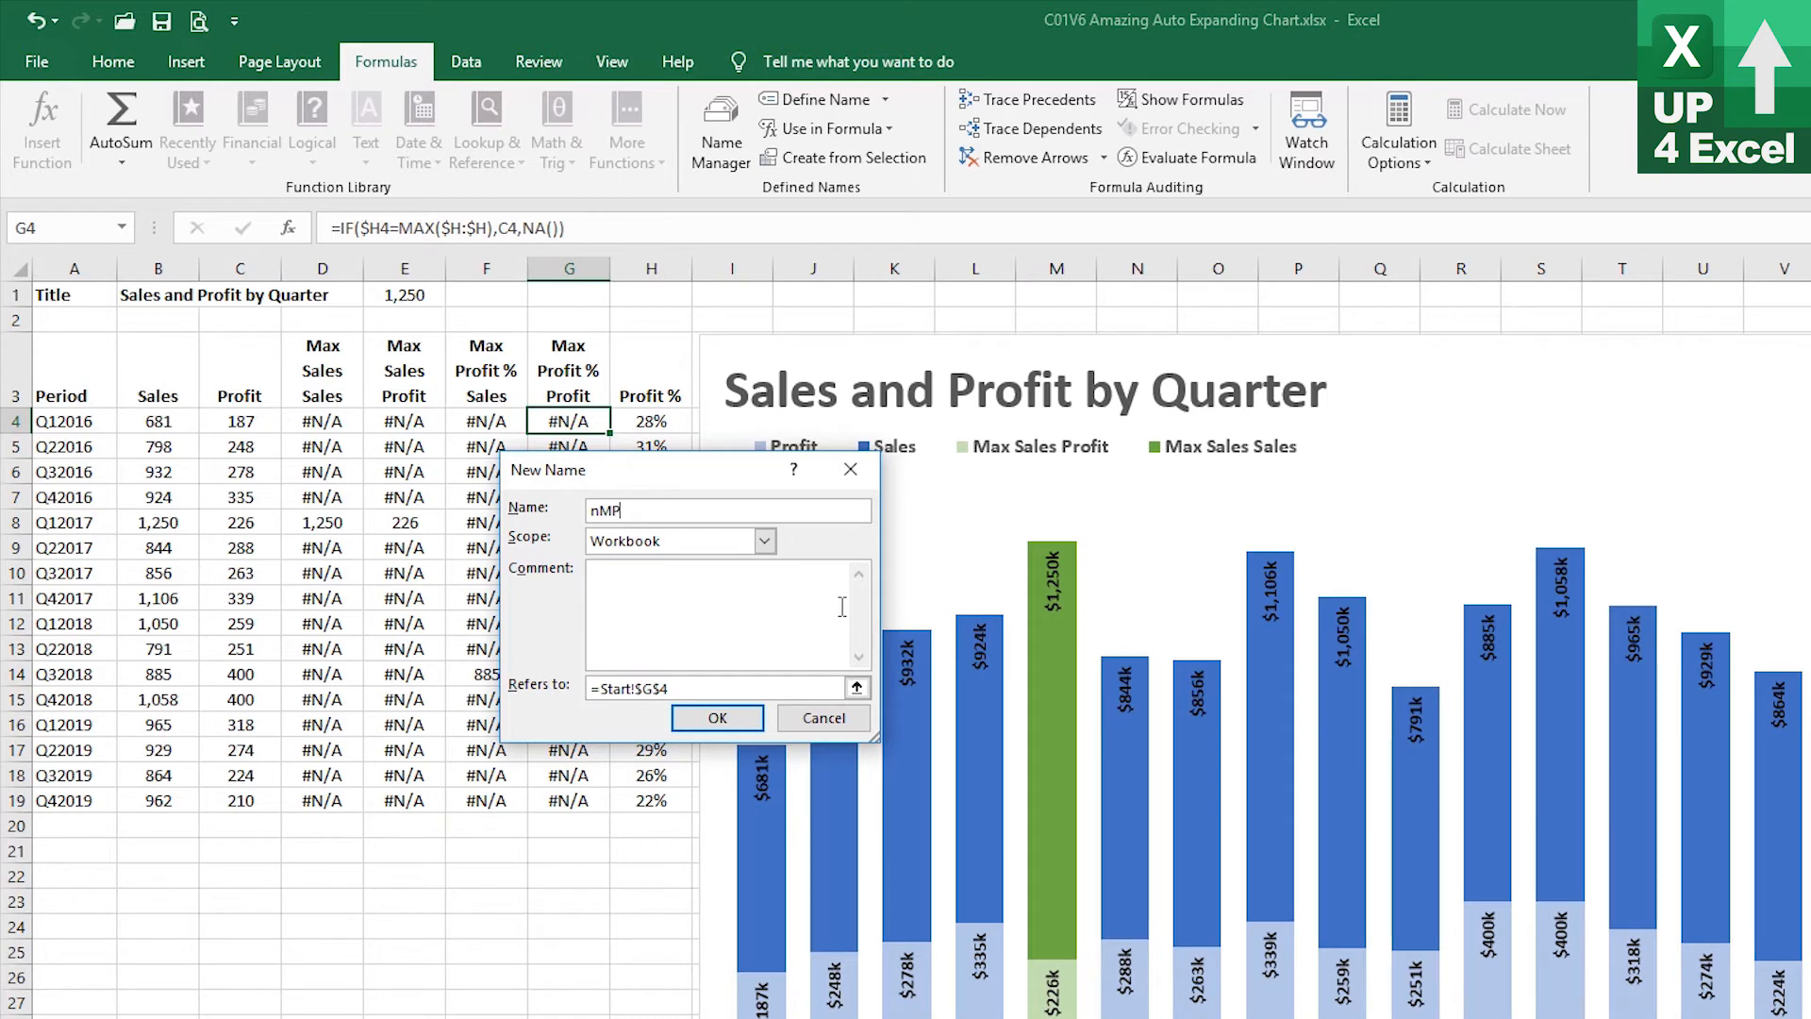
{"action": "type", "text": "Sales"}
{"action": "left_click_drag", "start_coordinate": [702, 687], "coordinate": [591, 687]}
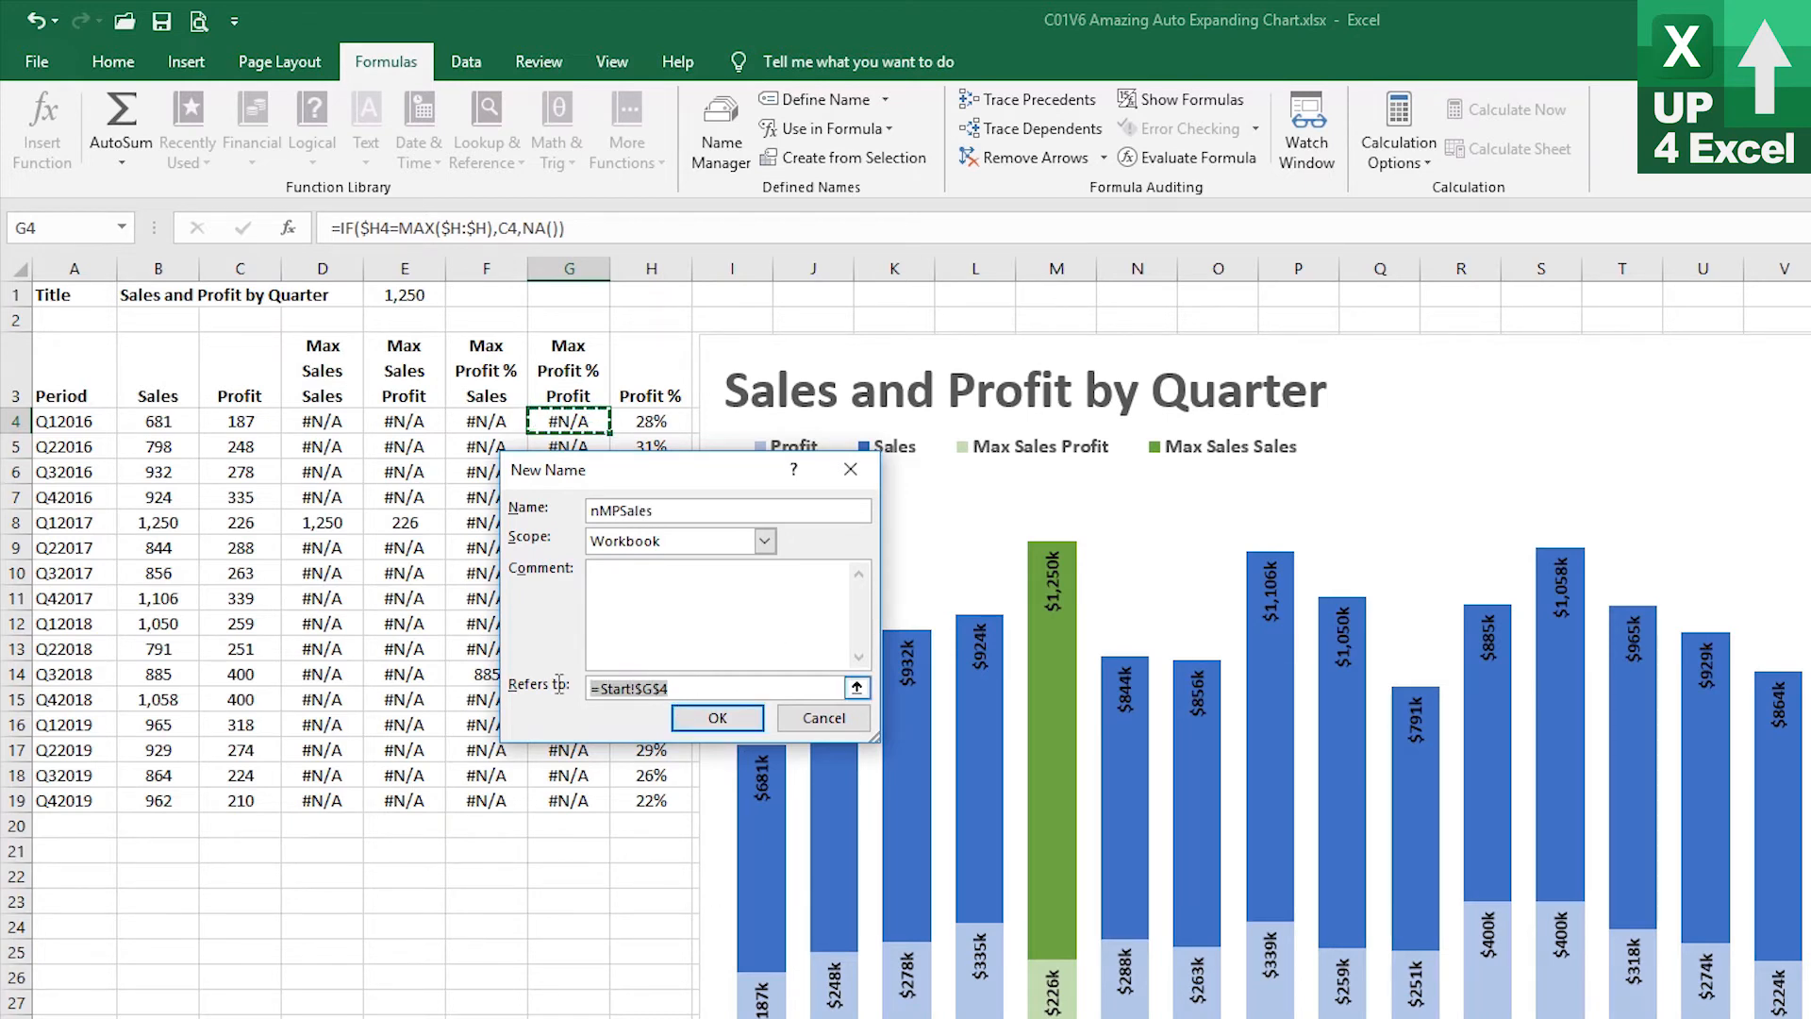
{"action": "key", "text": "ctrl+v"}
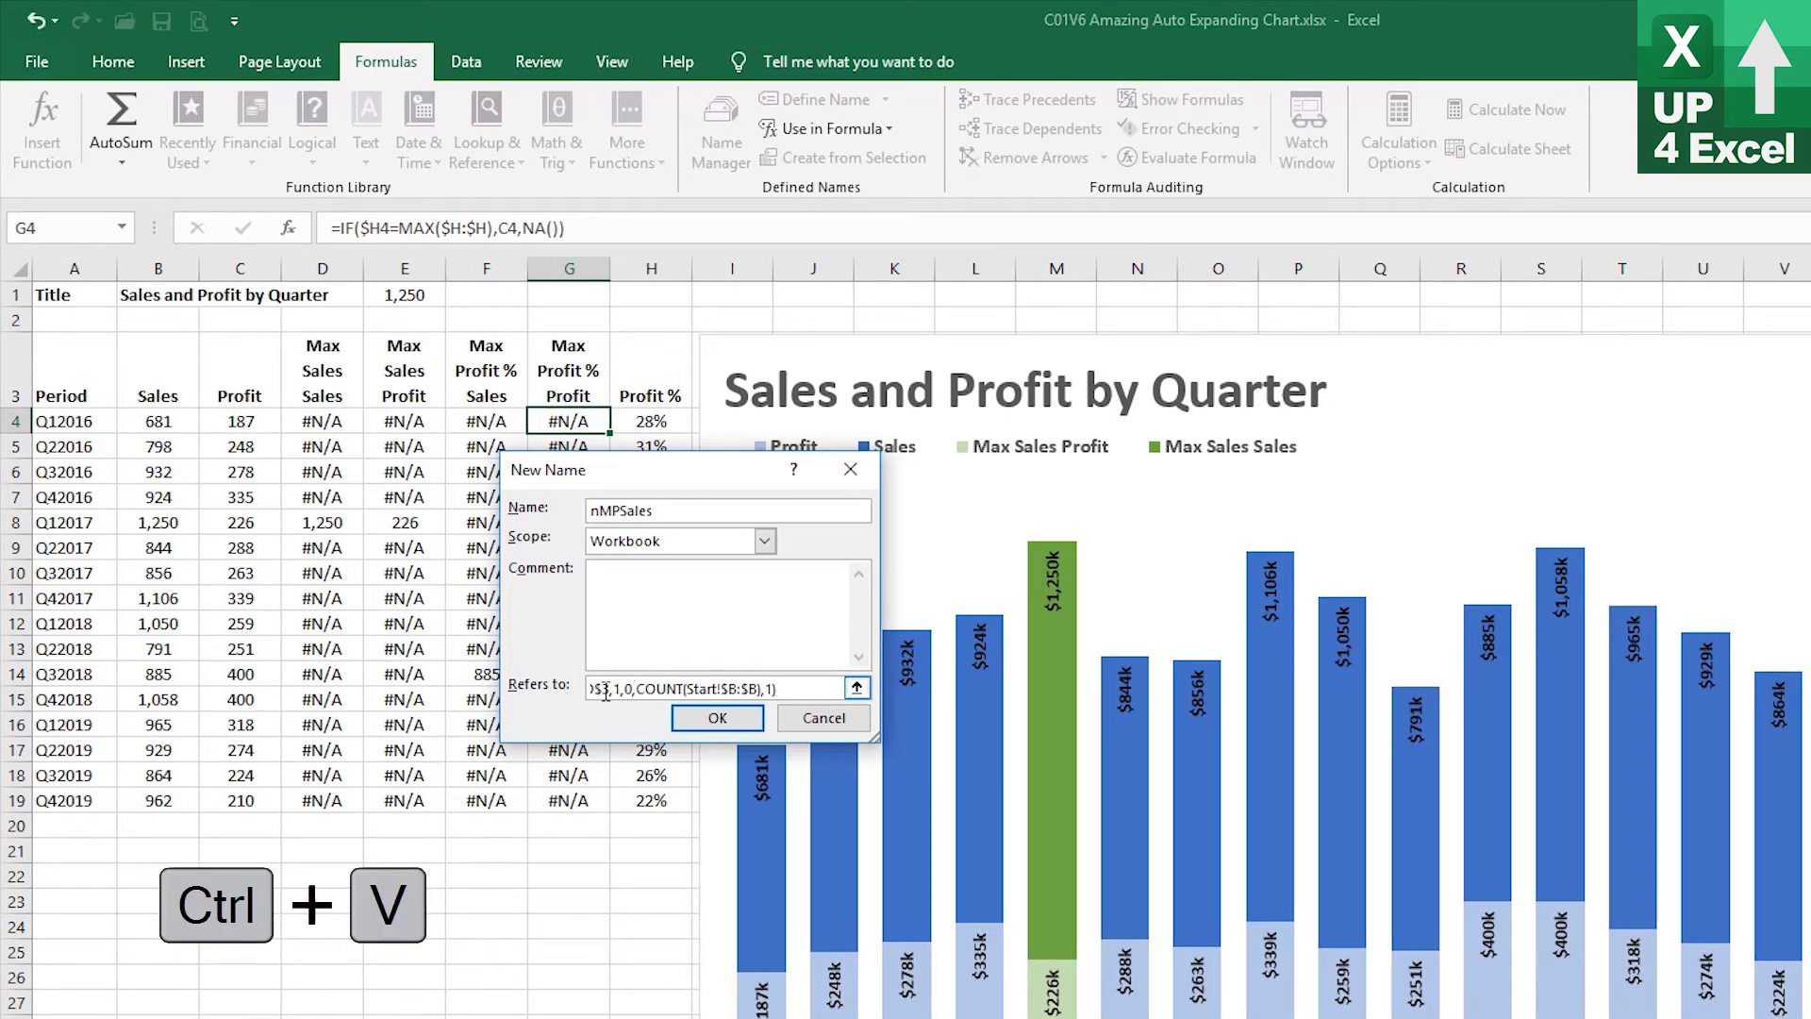
{"action": "left_click_drag", "start_coordinate": [605, 693], "coordinate": [556, 692]}
{"action": "left_click", "coordinate": [705, 687]}
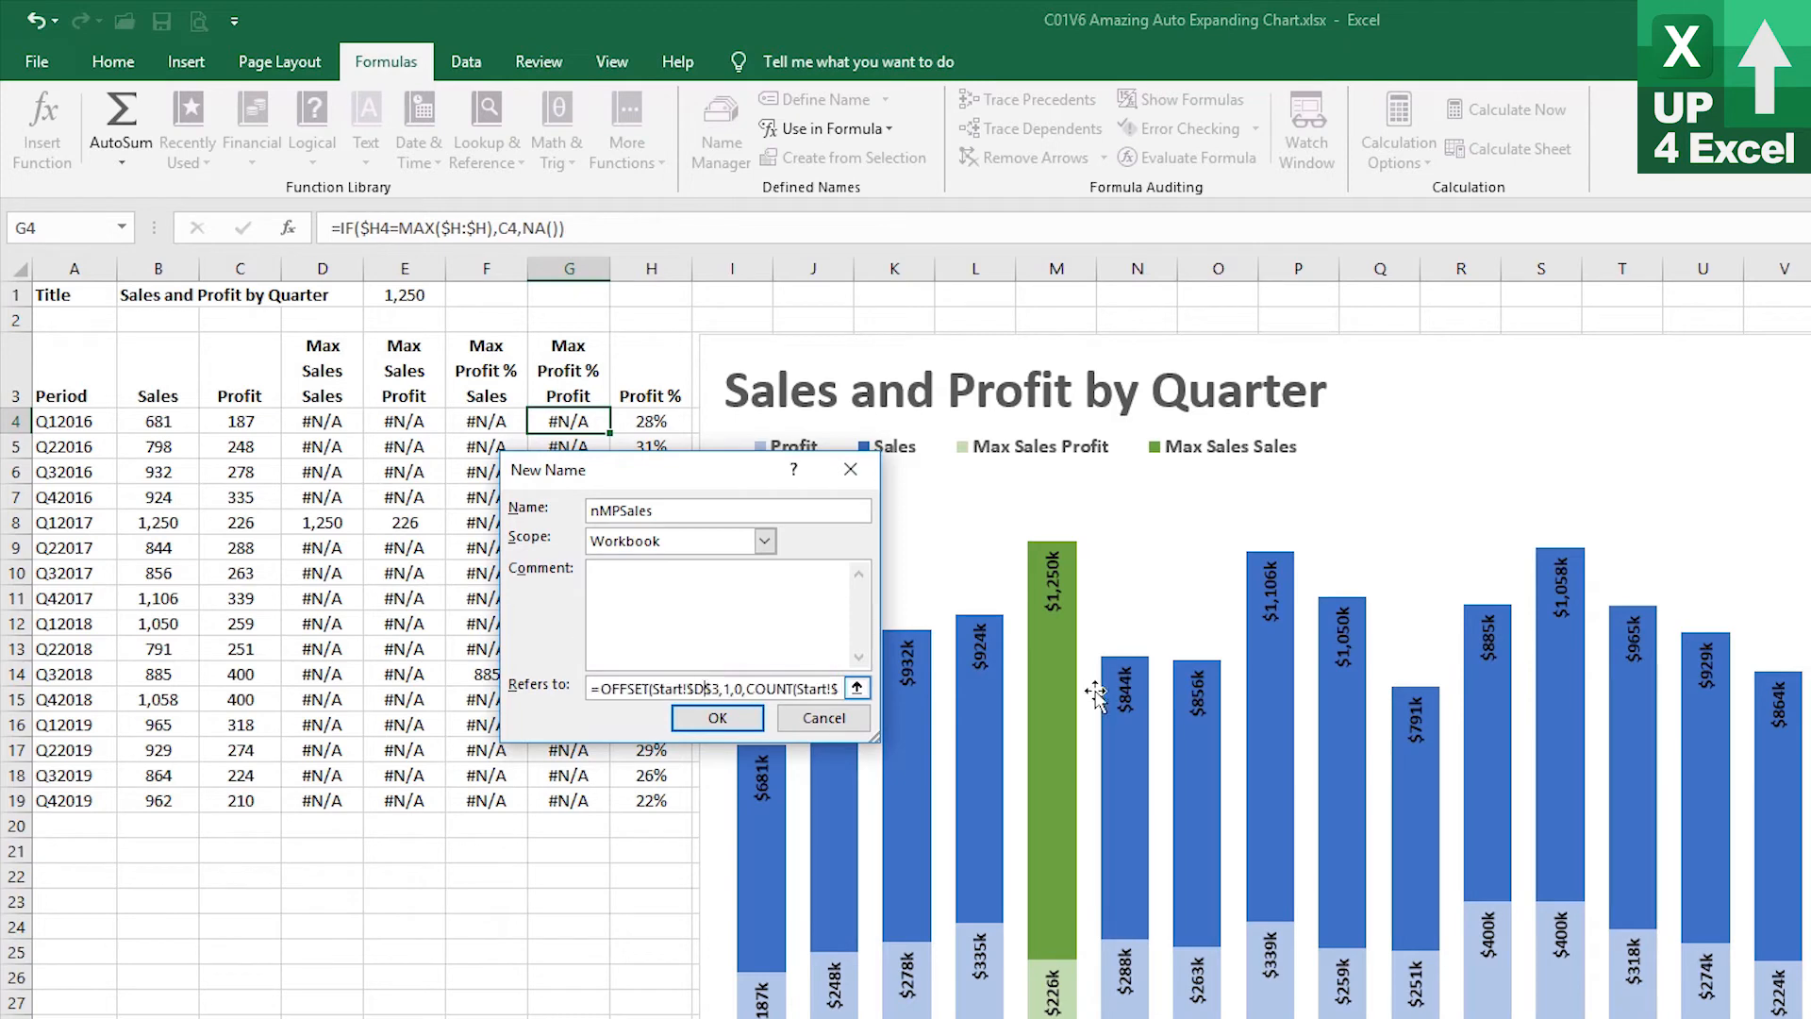
{"action": "key", "text": "BackSpace"}
{"action": "type", "text": "F"}
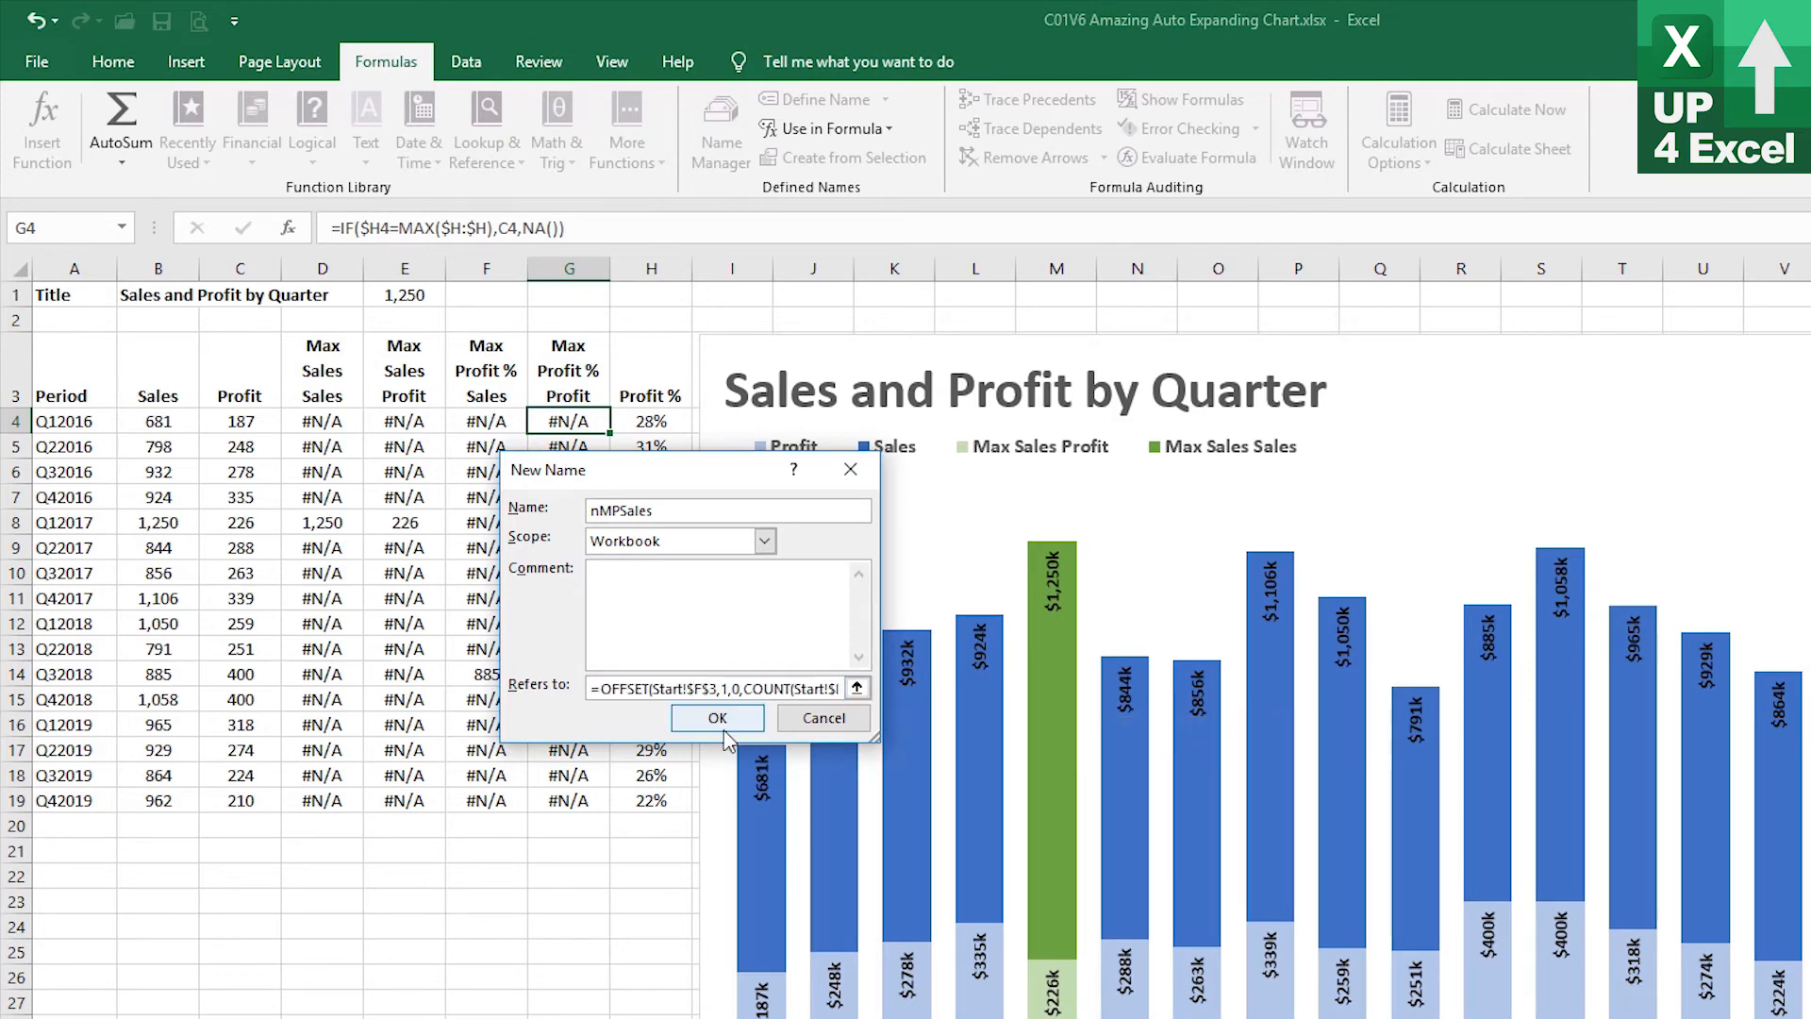
{"action": "left_click", "coordinate": [696, 719]}
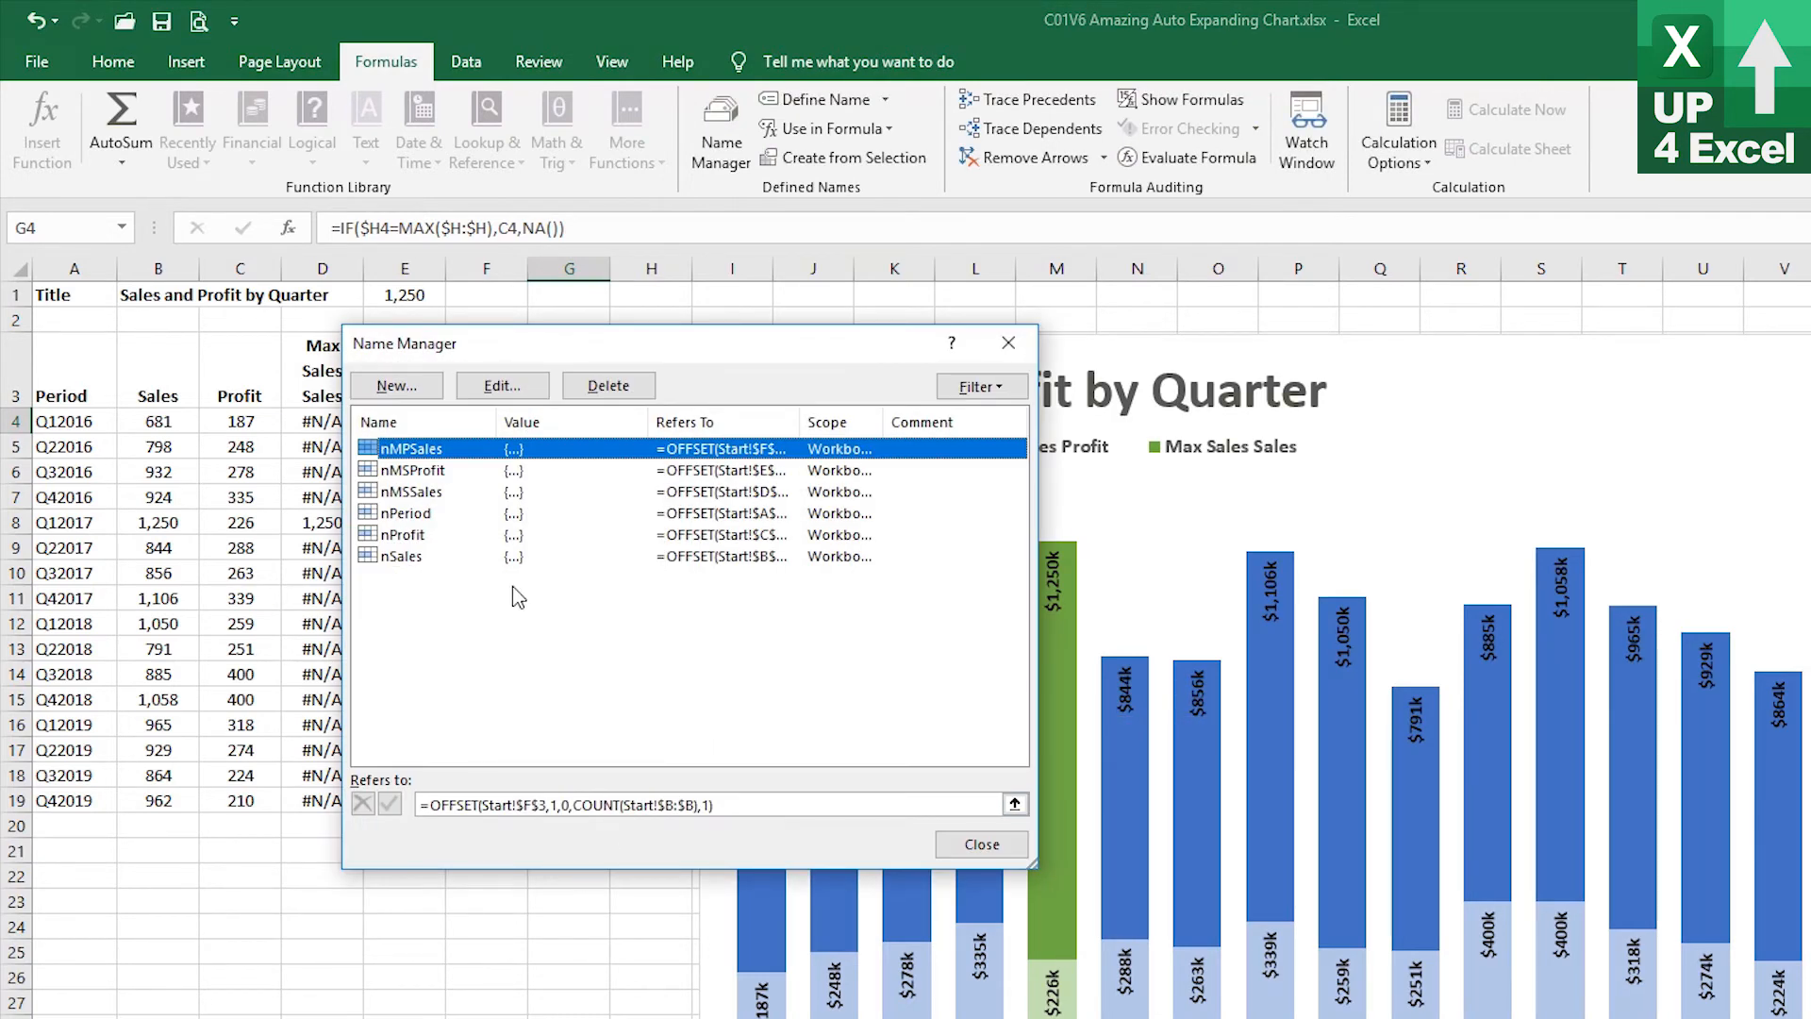
Define a new name nMPProfit referring to =OFFSET(Start!$G$3,1,0,COUNT(Start!$B:$B),1) and close the Name Manager
{"action": "left_click", "coordinate": [396, 385]}
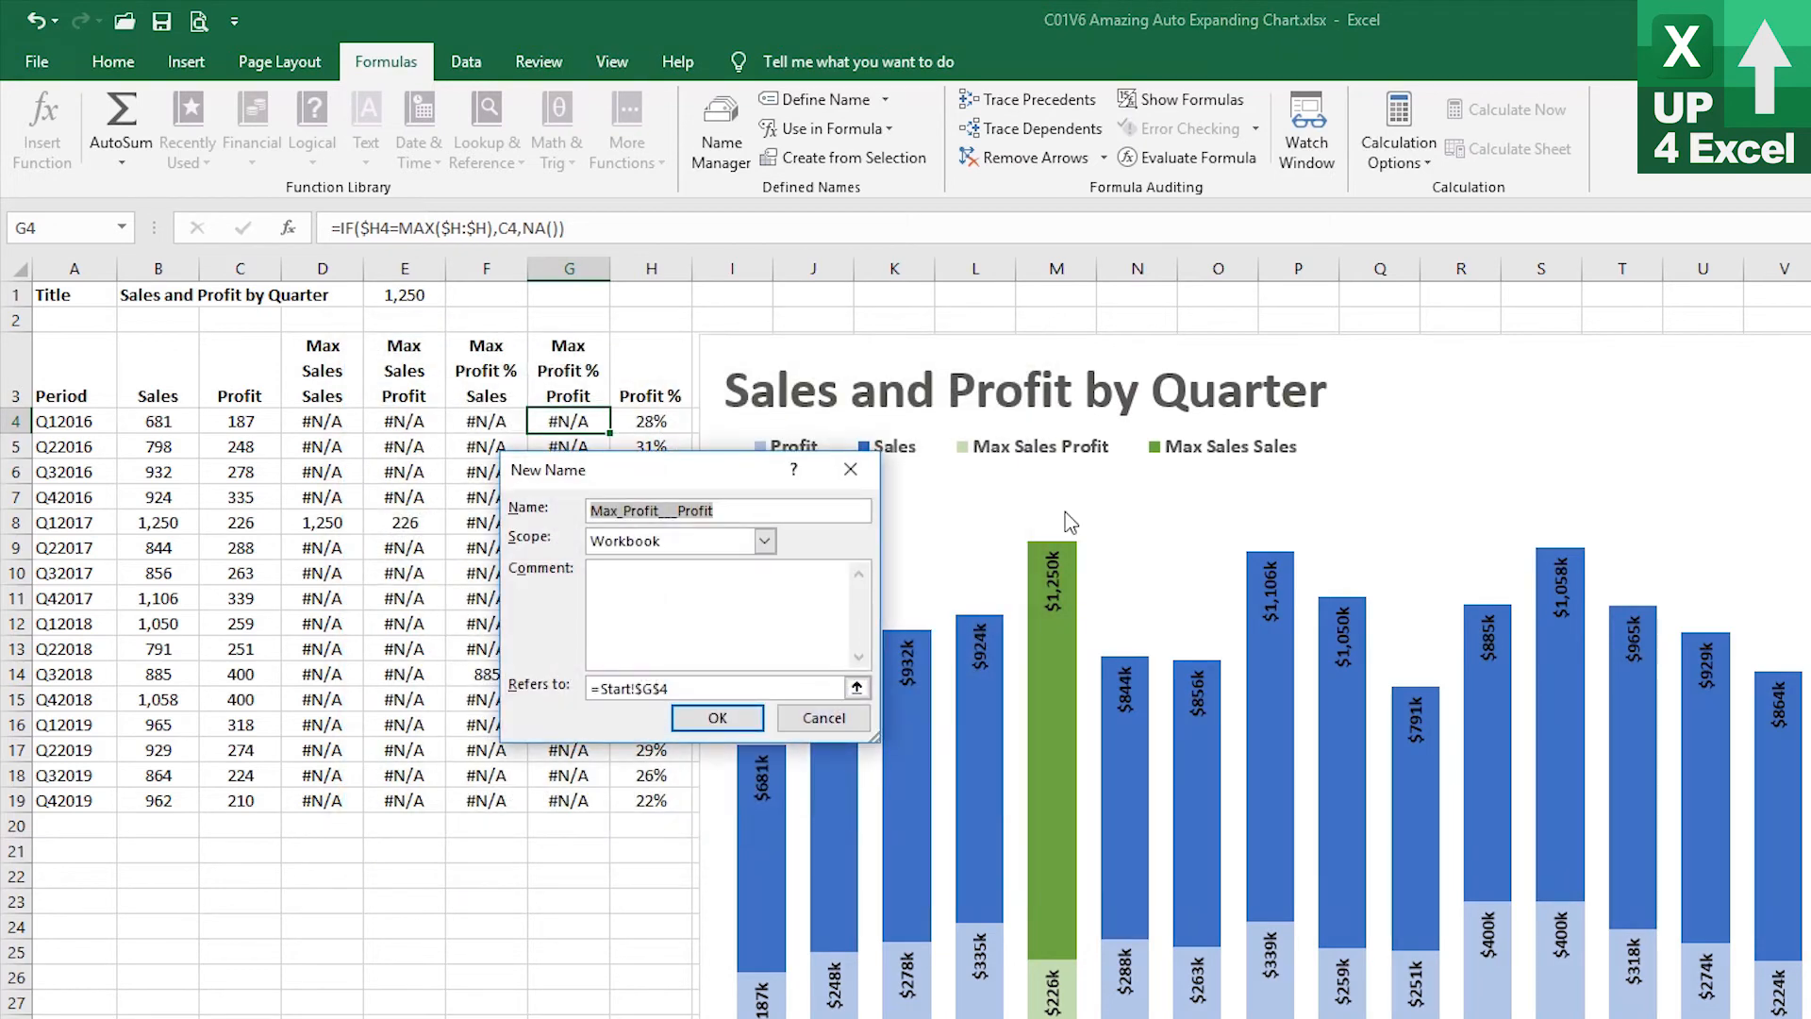
{"action": "type", "text": "nMPProfit"}
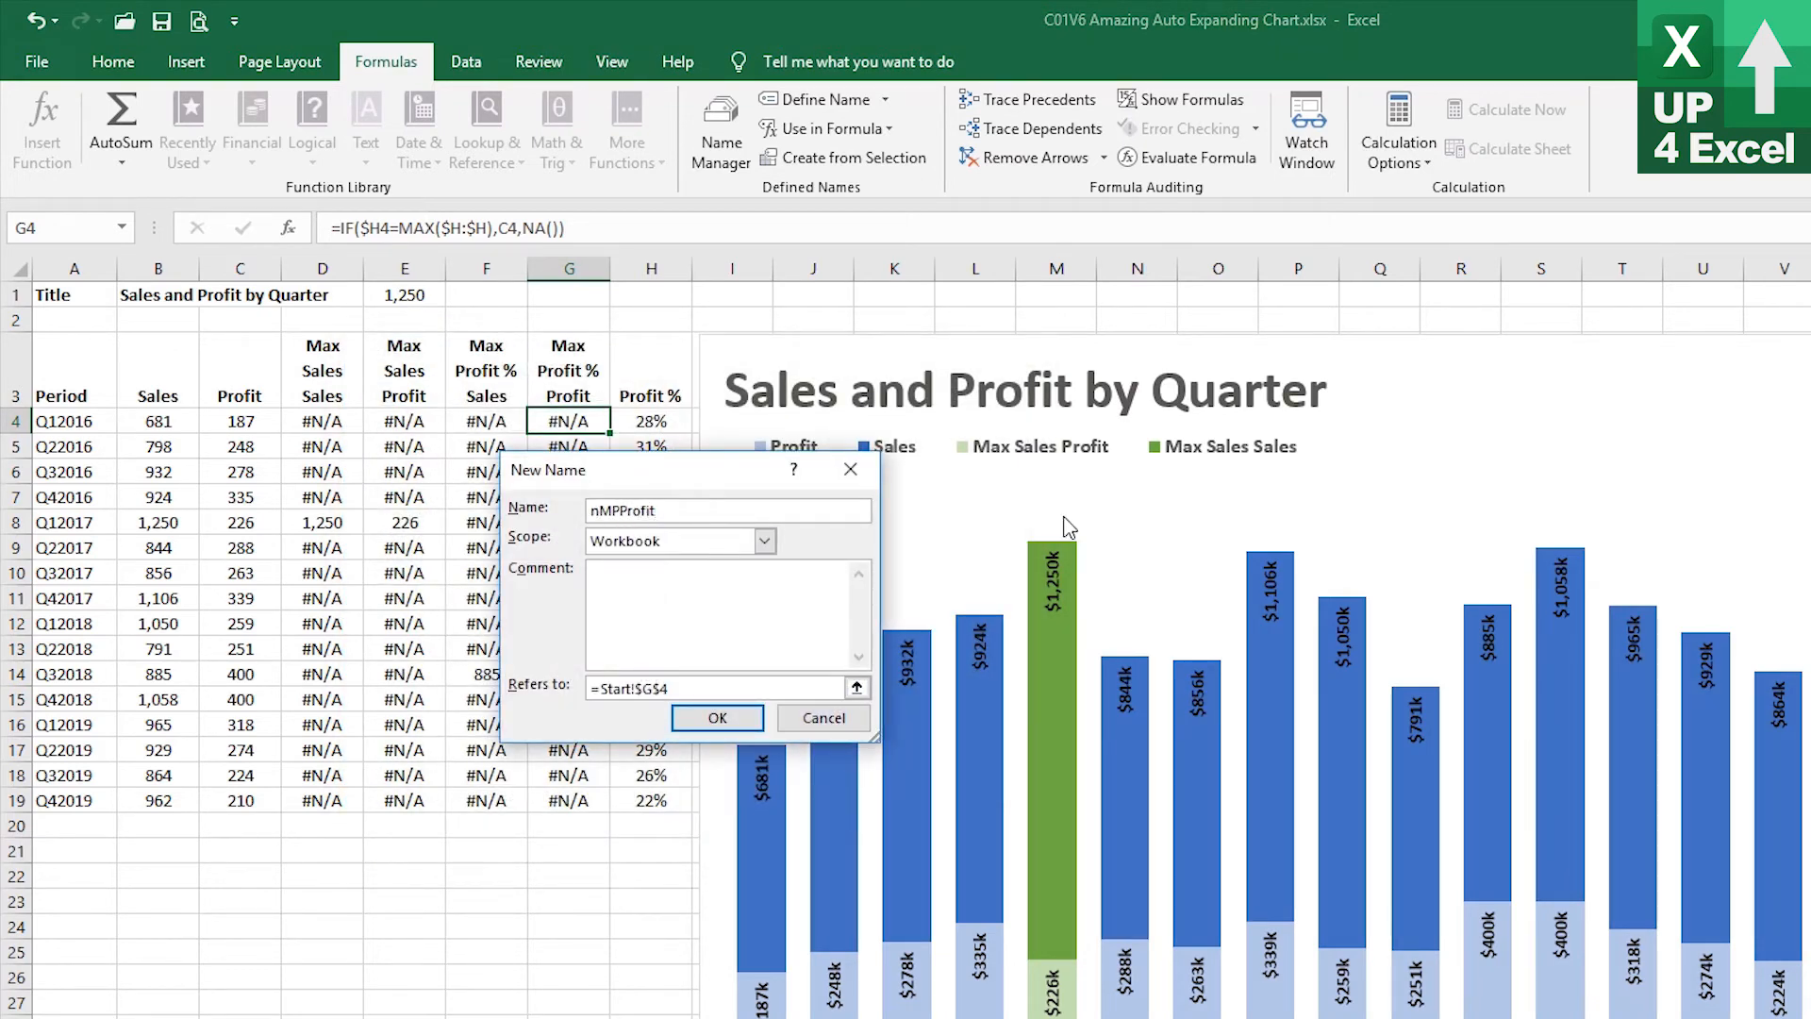
{"action": "left_click_drag", "start_coordinate": [687, 687], "coordinate": [590, 707]}
{"action": "key", "text": "ctrl+v"}
{"action": "left_click", "coordinate": [703, 688]}
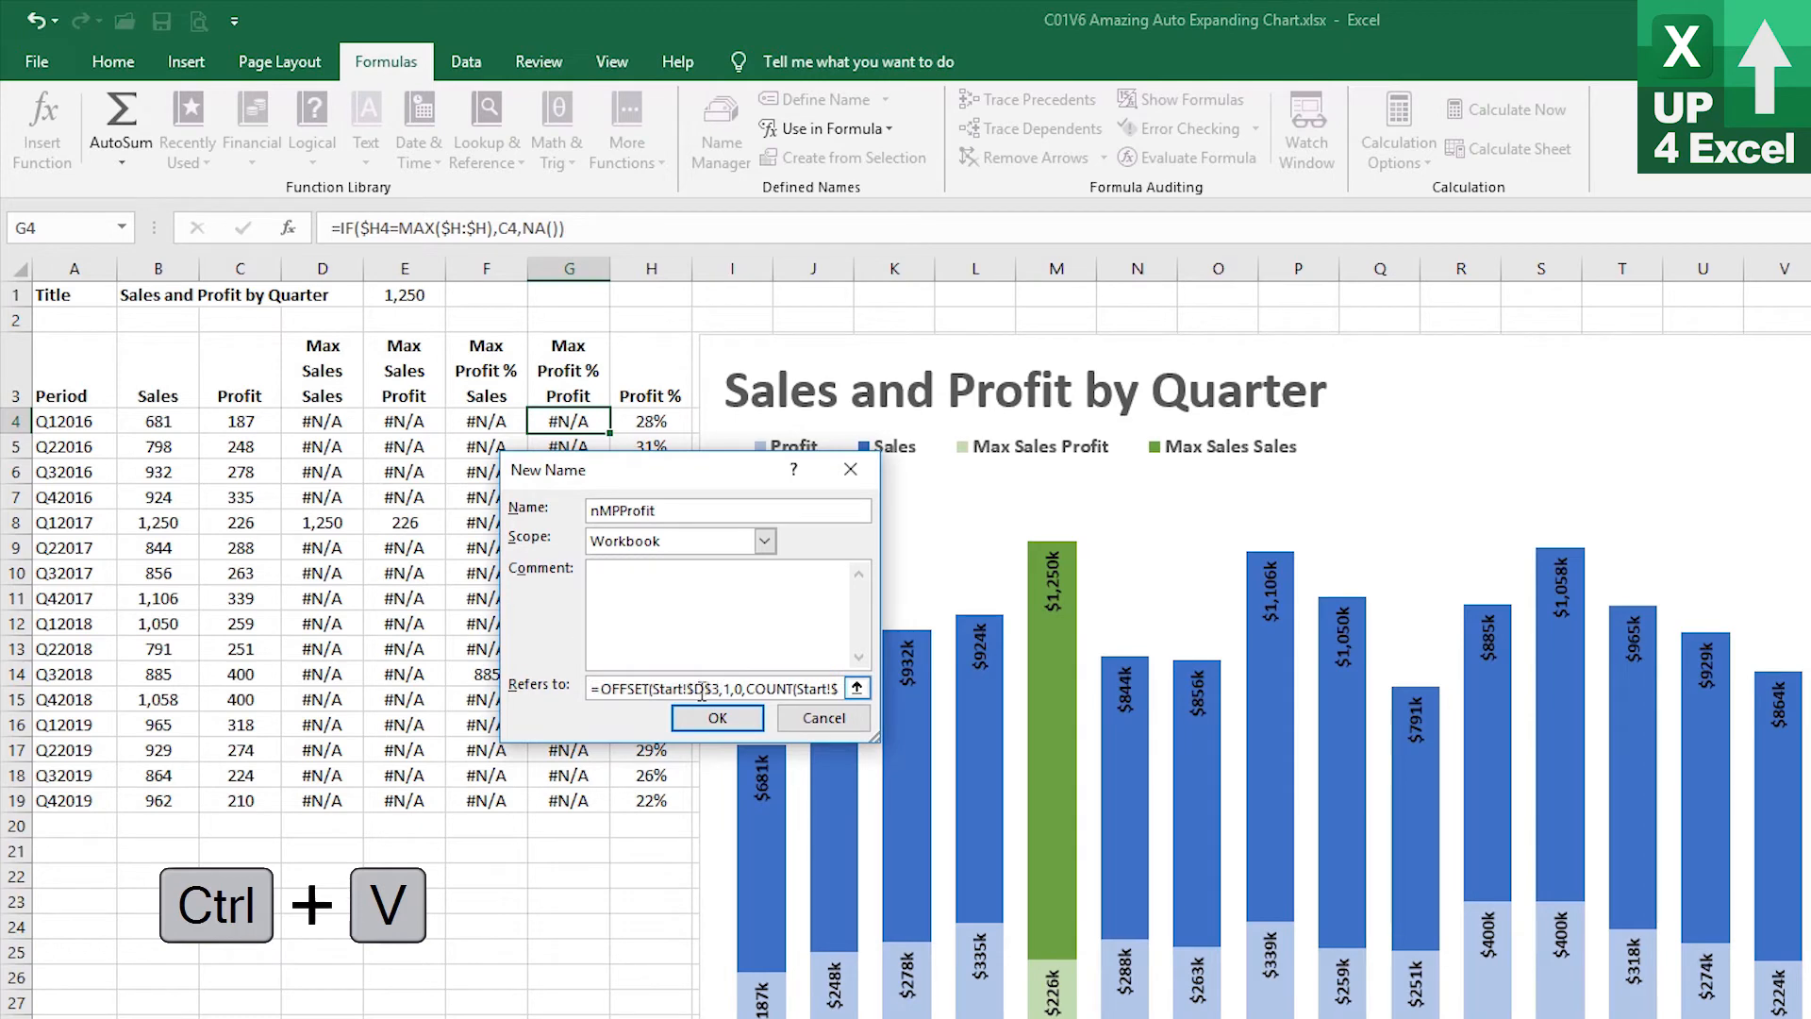
{"action": "key", "text": "BackSpace"}
{"action": "type", "text": "G"}
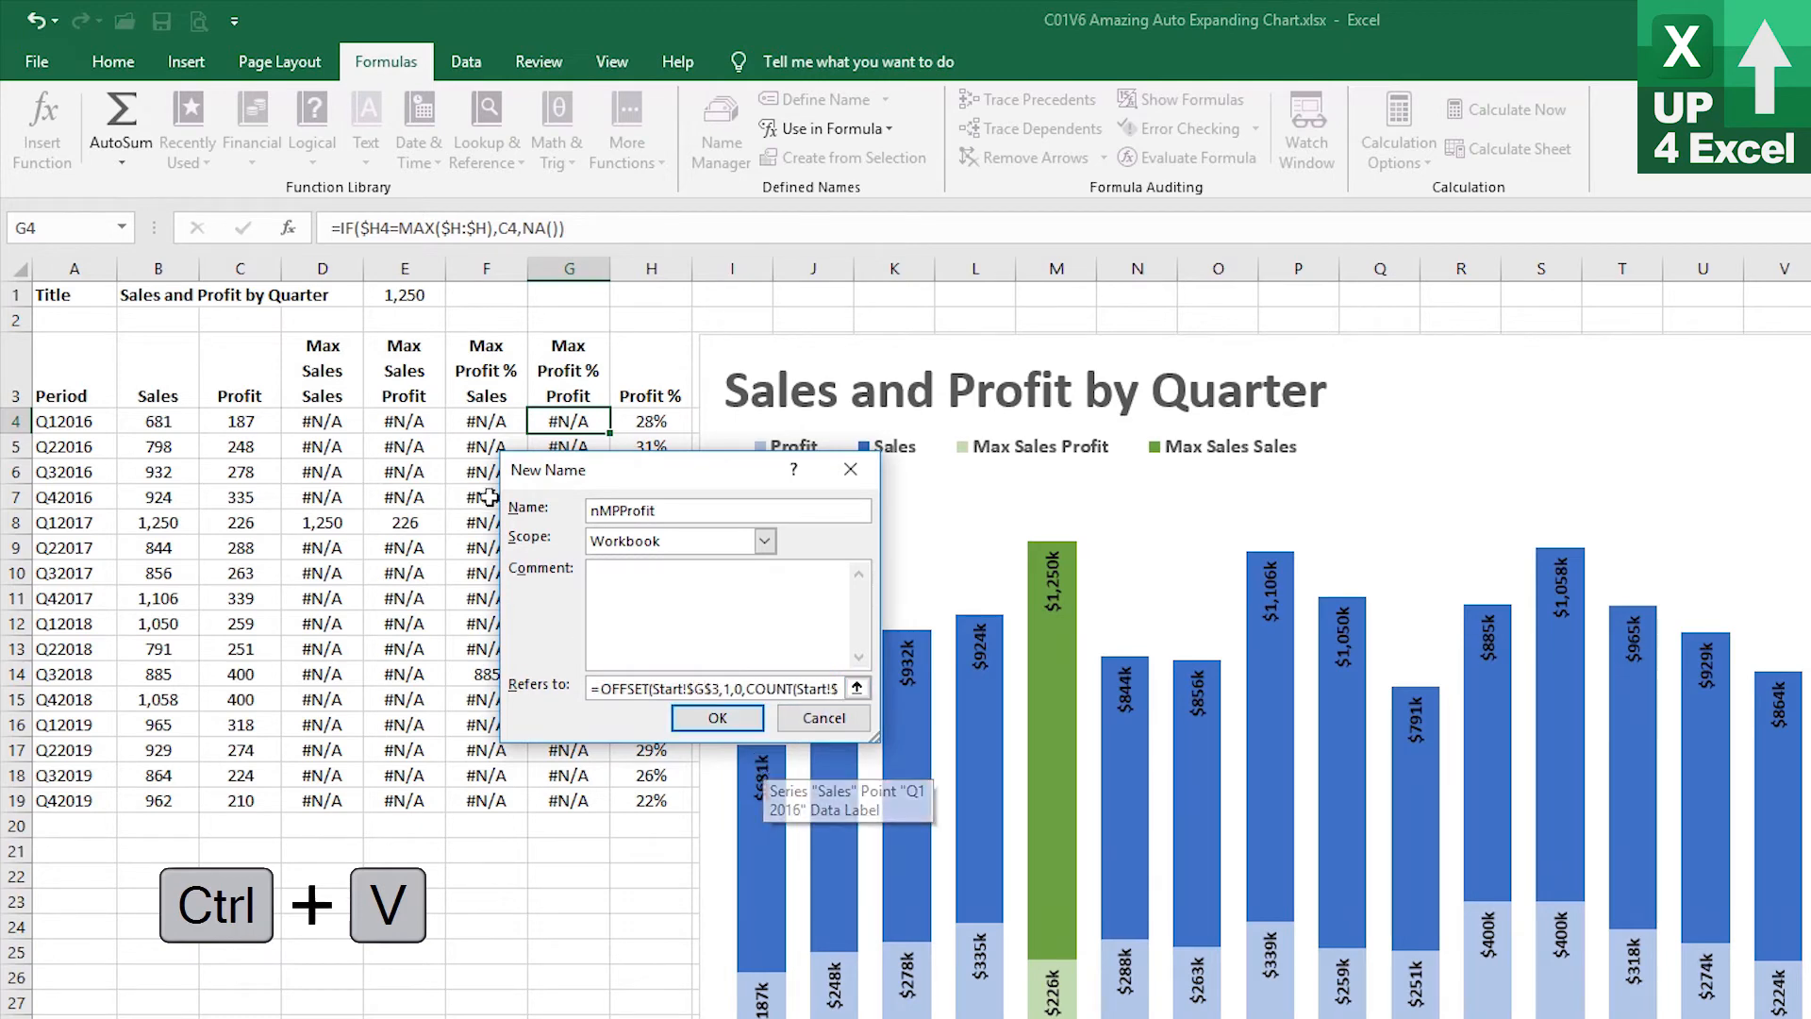
{"action": "left_click", "coordinate": [717, 718]}
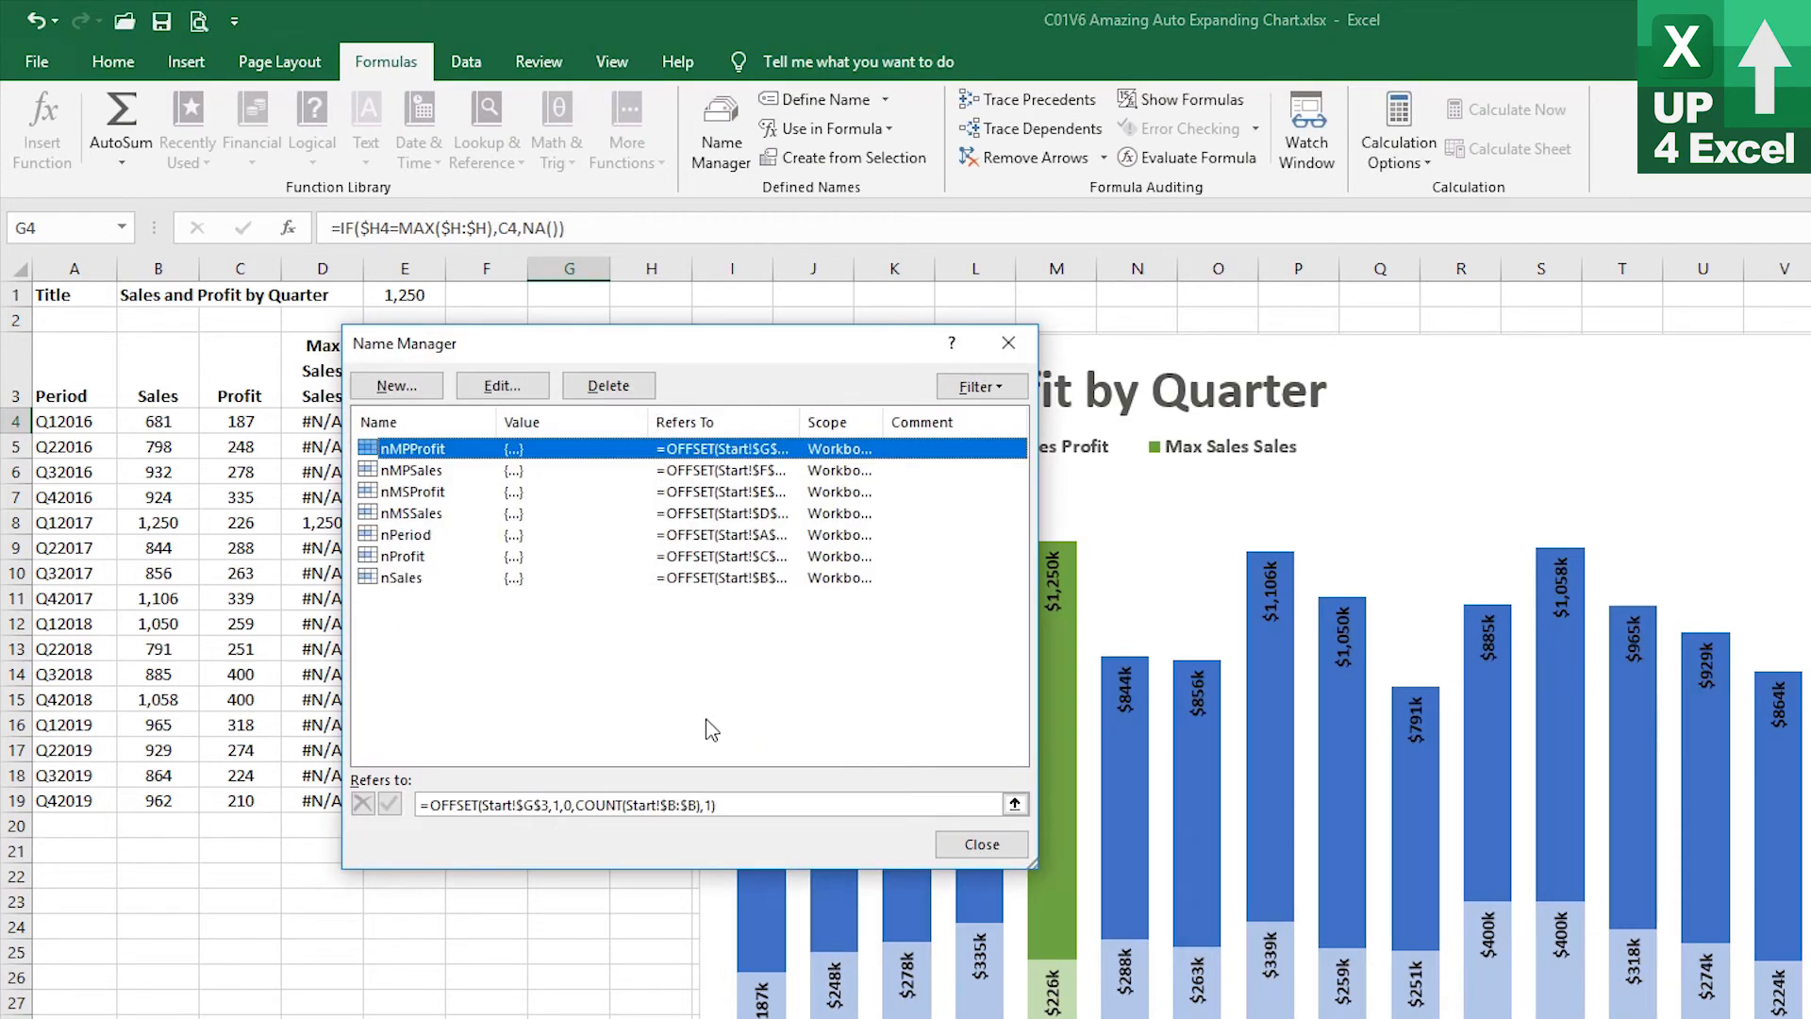
{"action": "left_click", "coordinate": [997, 849]}
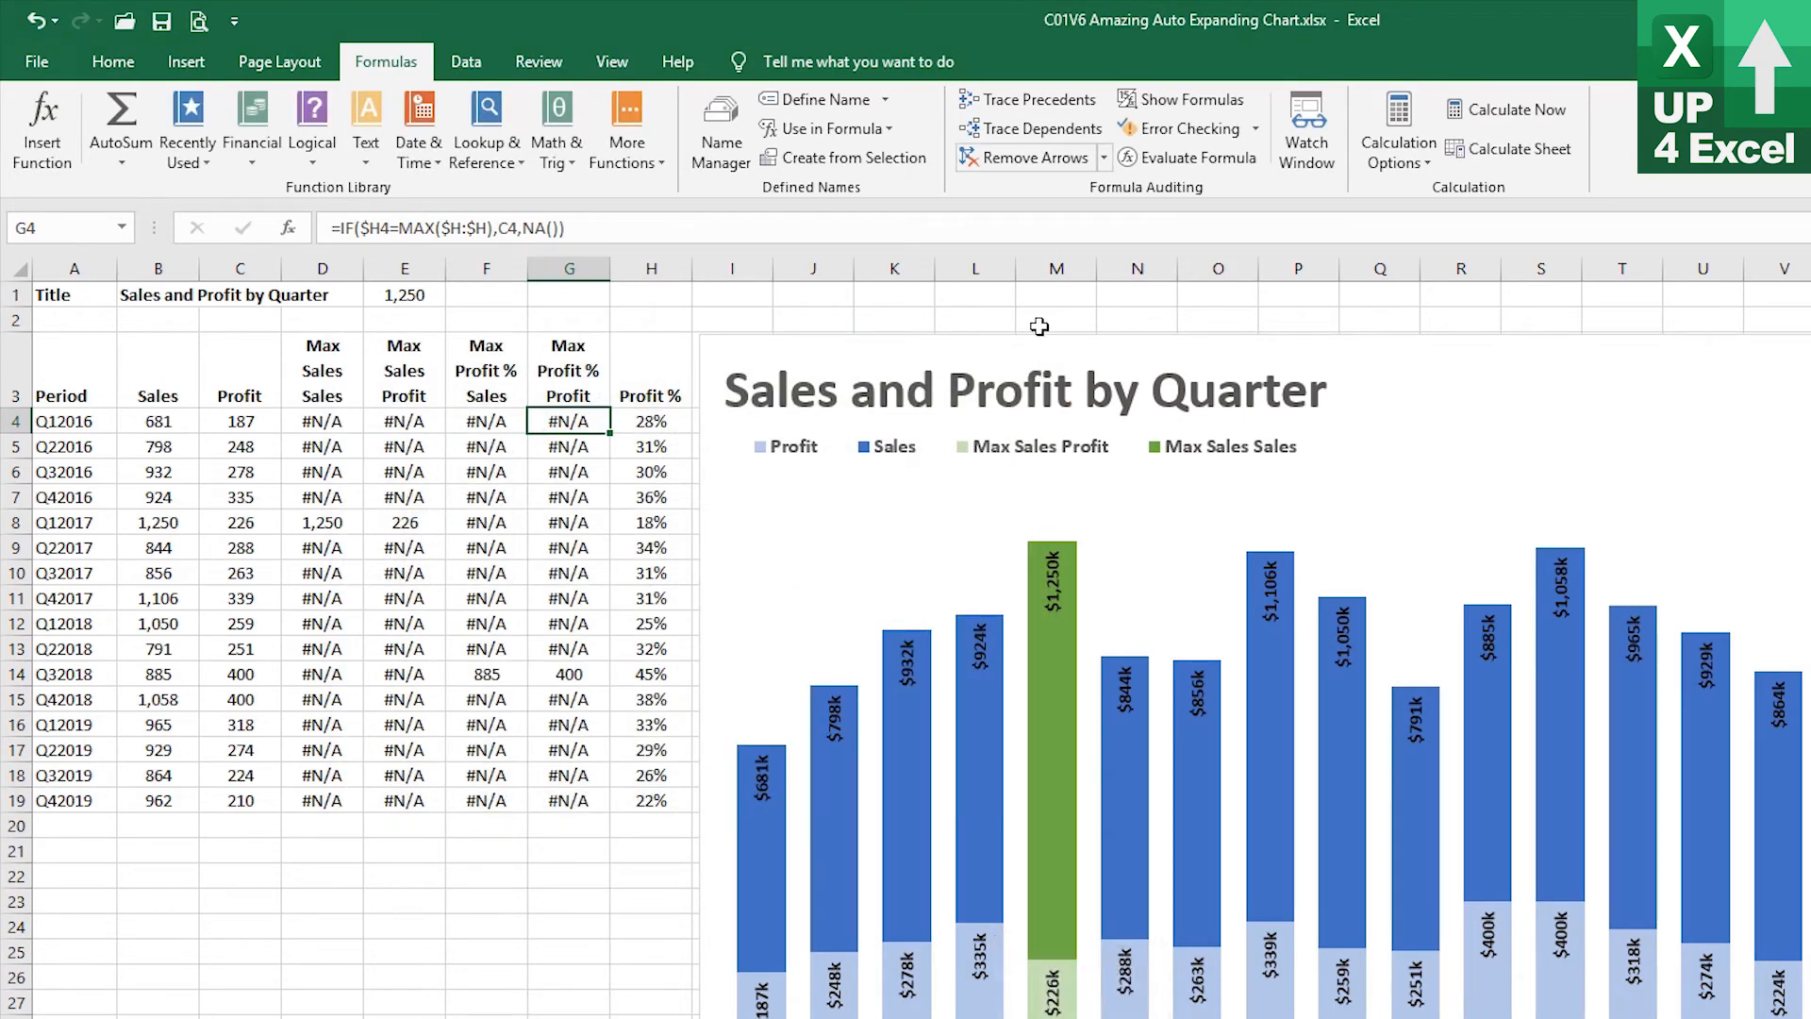
Add a chart series named from F3 (Max Profit % Sales) with values =Start!nMPSales
{"action": "left_click", "coordinate": [1598, 364]}
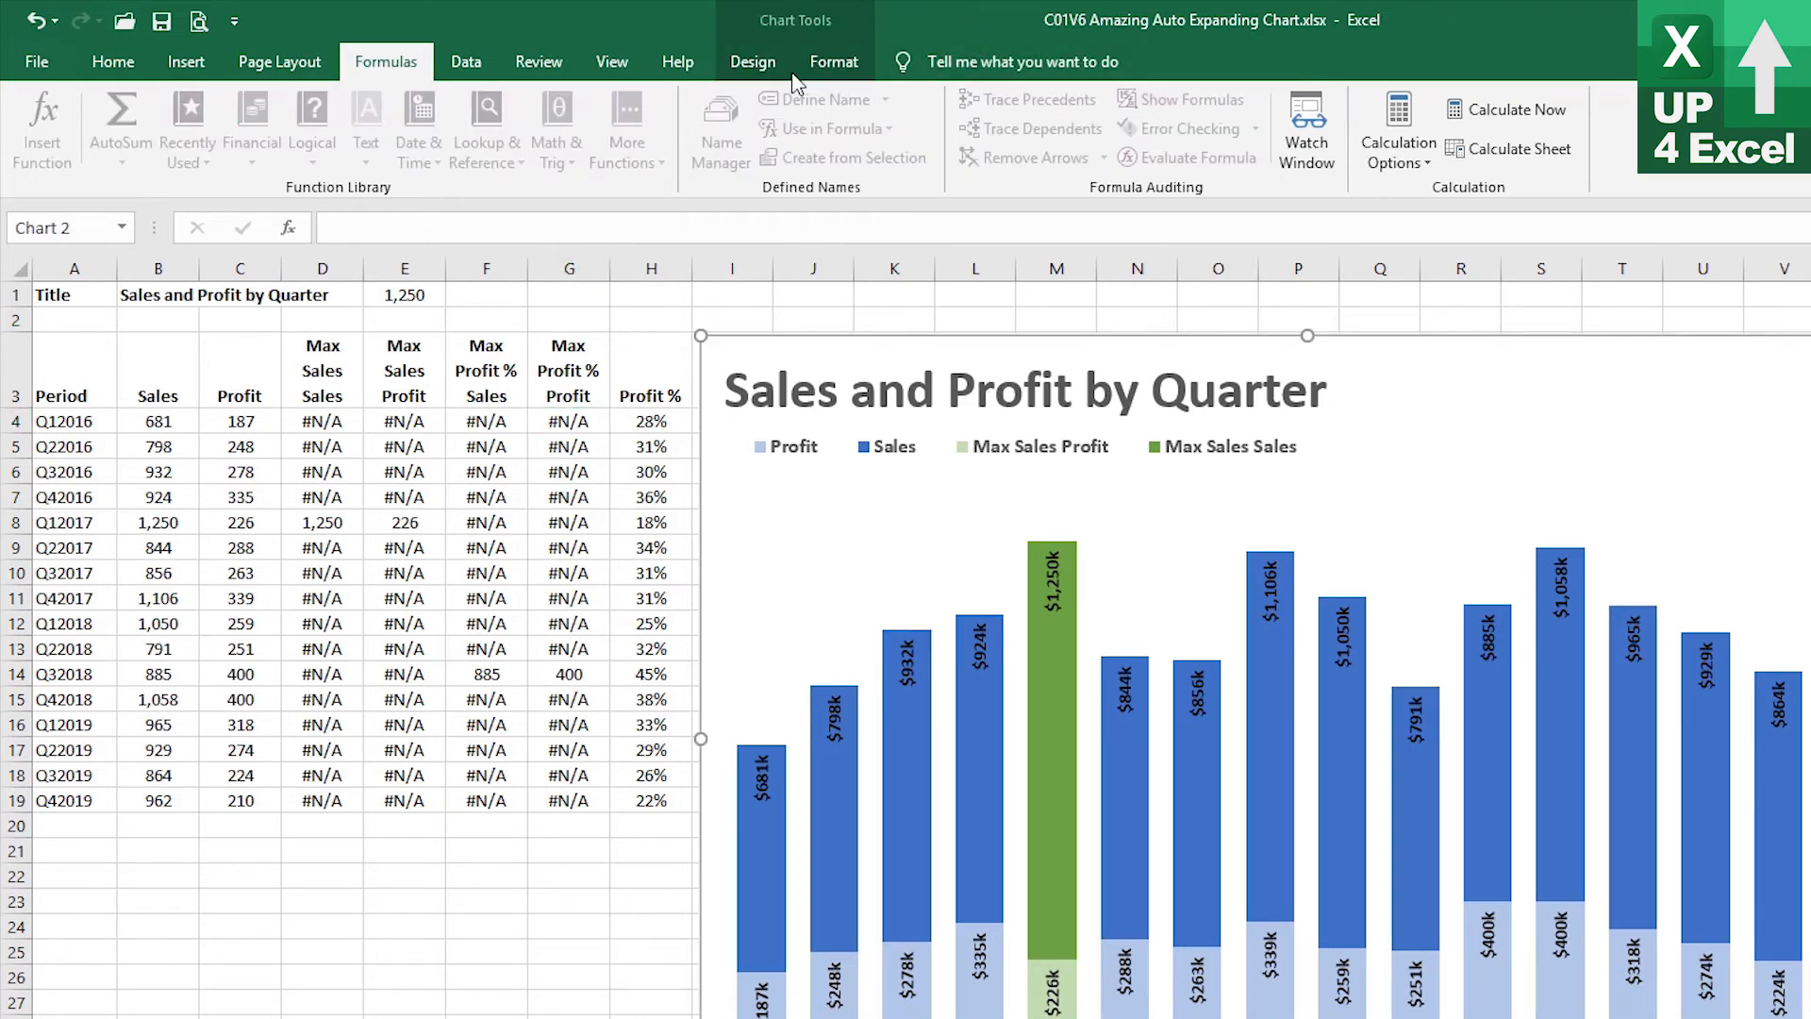
{"action": "left_click", "coordinate": [825, 77]}
{"action": "left_click", "coordinate": [783, 71]}
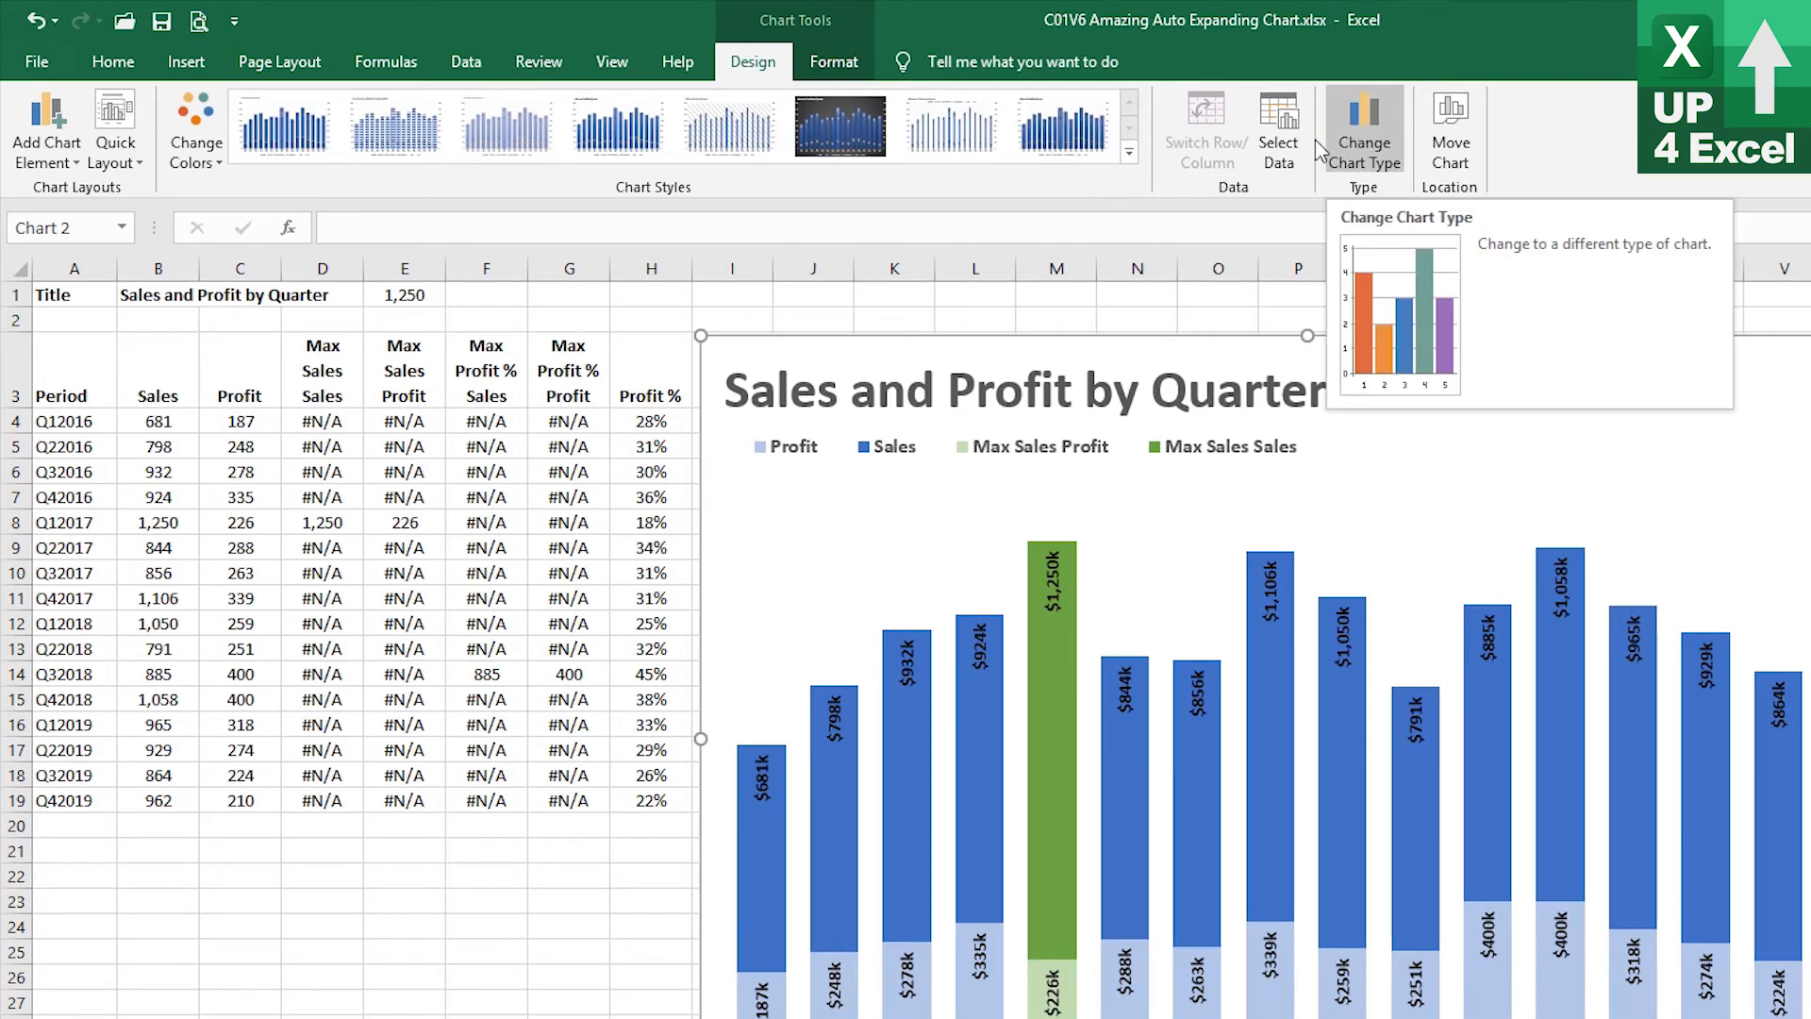
{"action": "left_click", "coordinate": [1278, 132]}
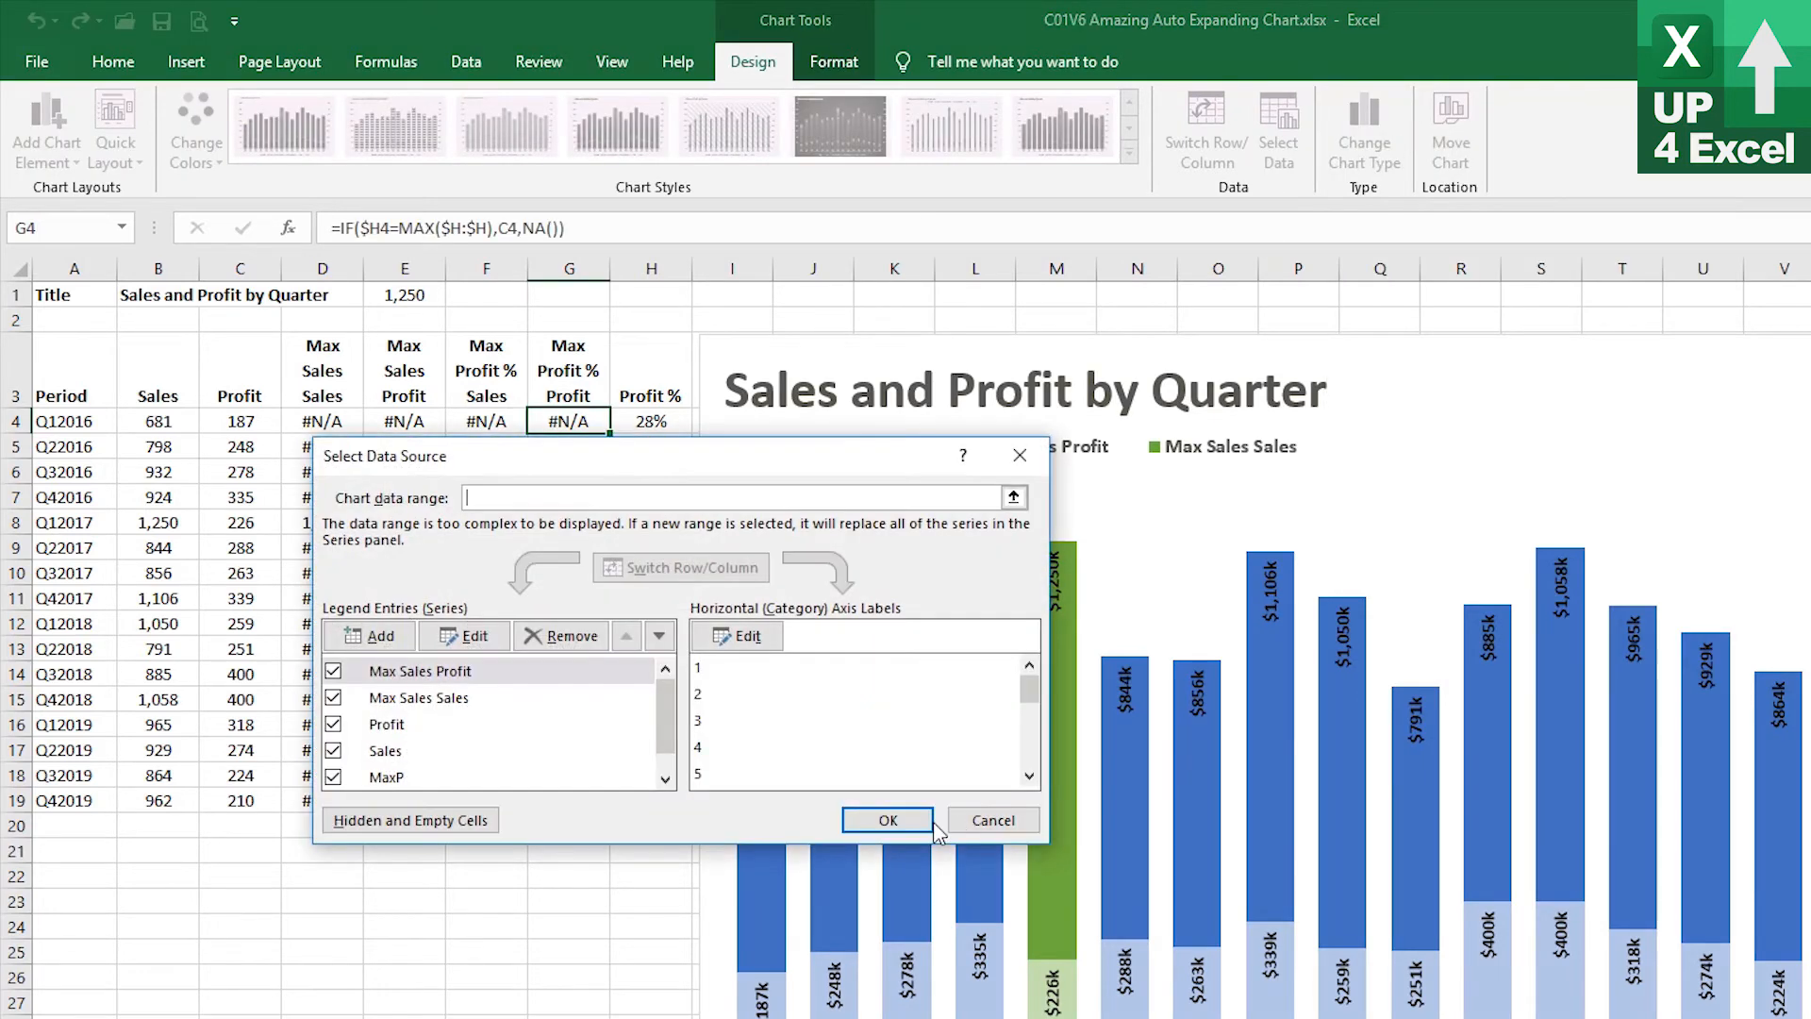
{"action": "left_click", "coordinate": [381, 636]}
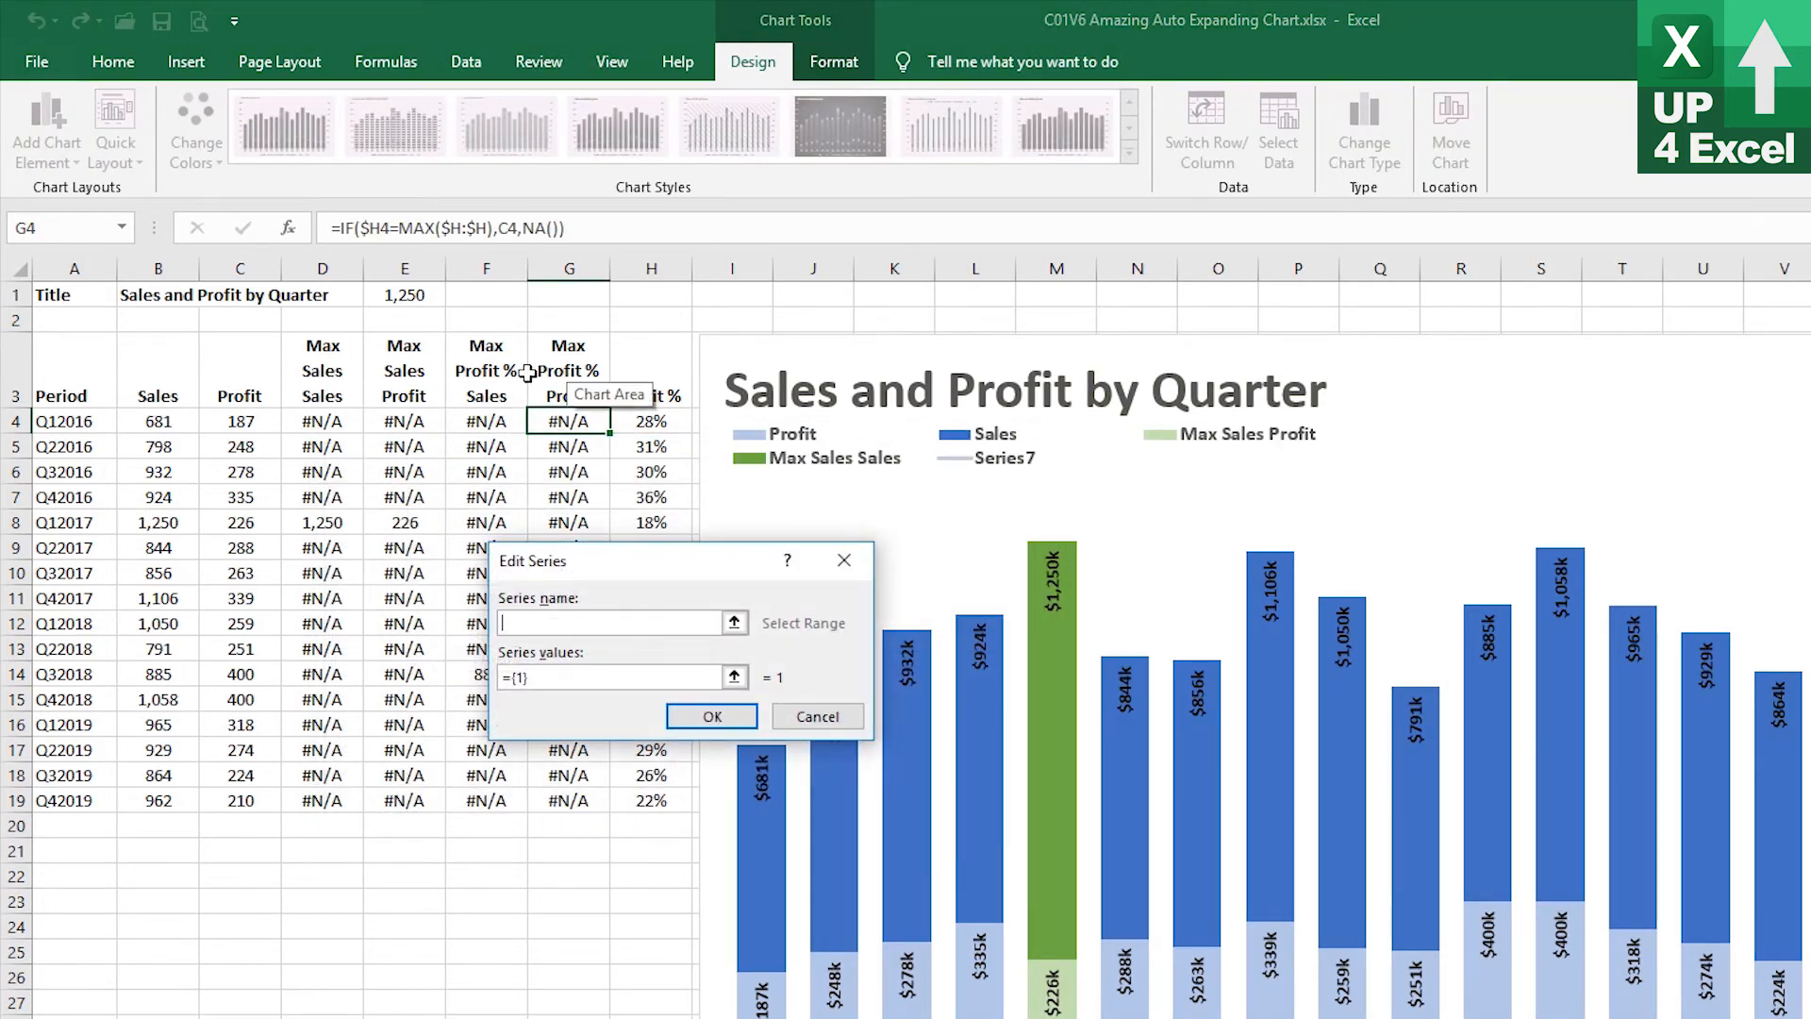
{"action": "left_click", "coordinate": [460, 366]}
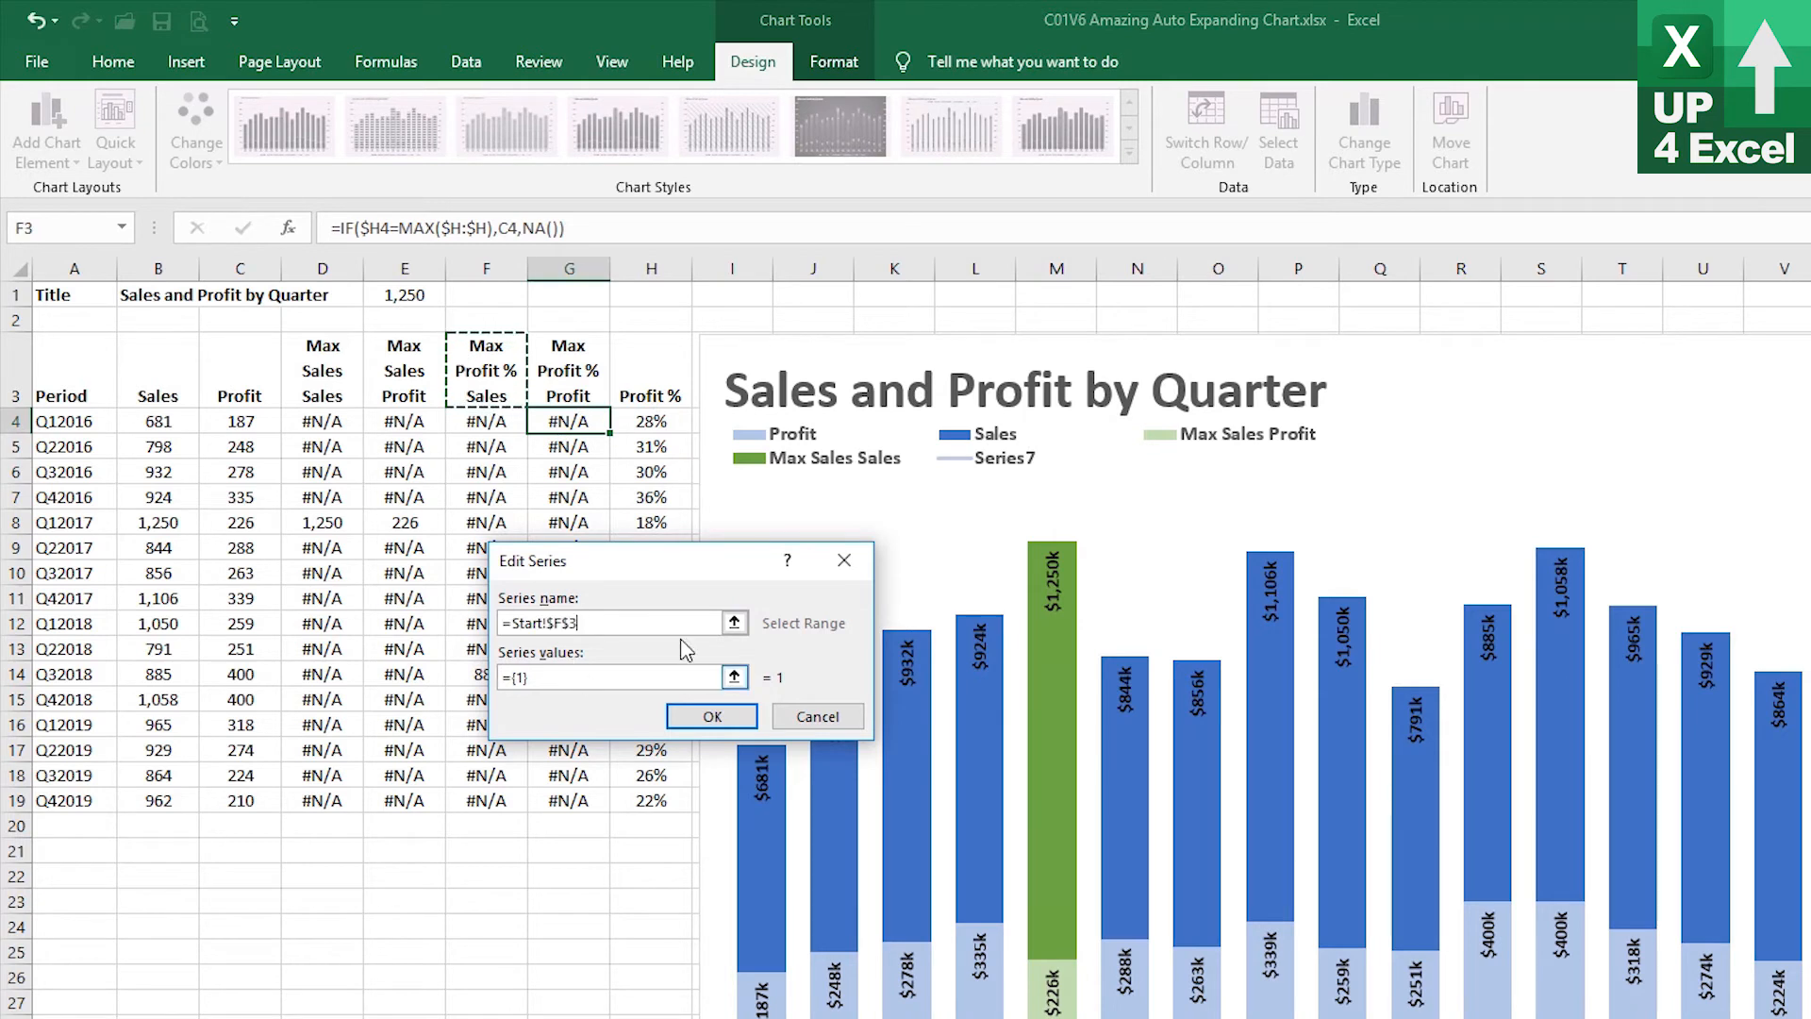
{"action": "left_click", "coordinate": [647, 677]}
{"action": "left_click", "coordinate": [488, 423]}
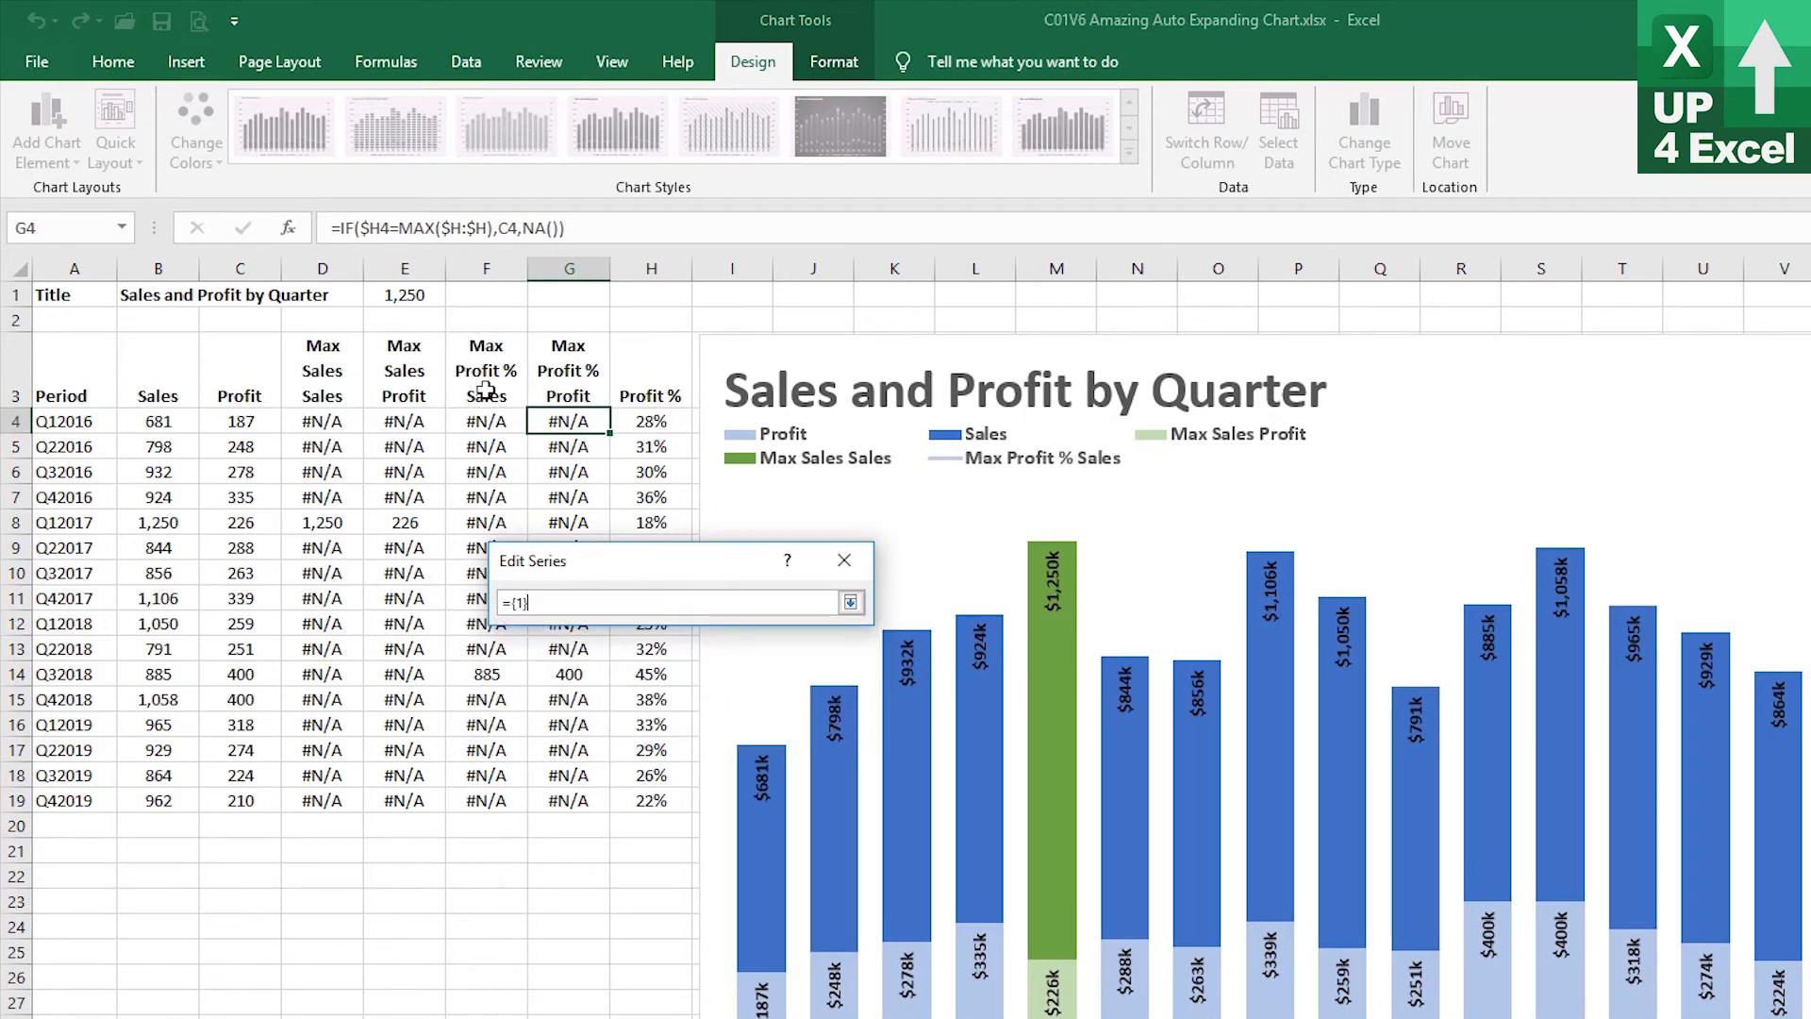
{"action": "left_click_drag", "start_coordinate": [628, 607], "coordinate": [436, 579]}
{"action": "key", "text": "Delete"}
{"action": "left_click", "coordinate": [850, 602]}
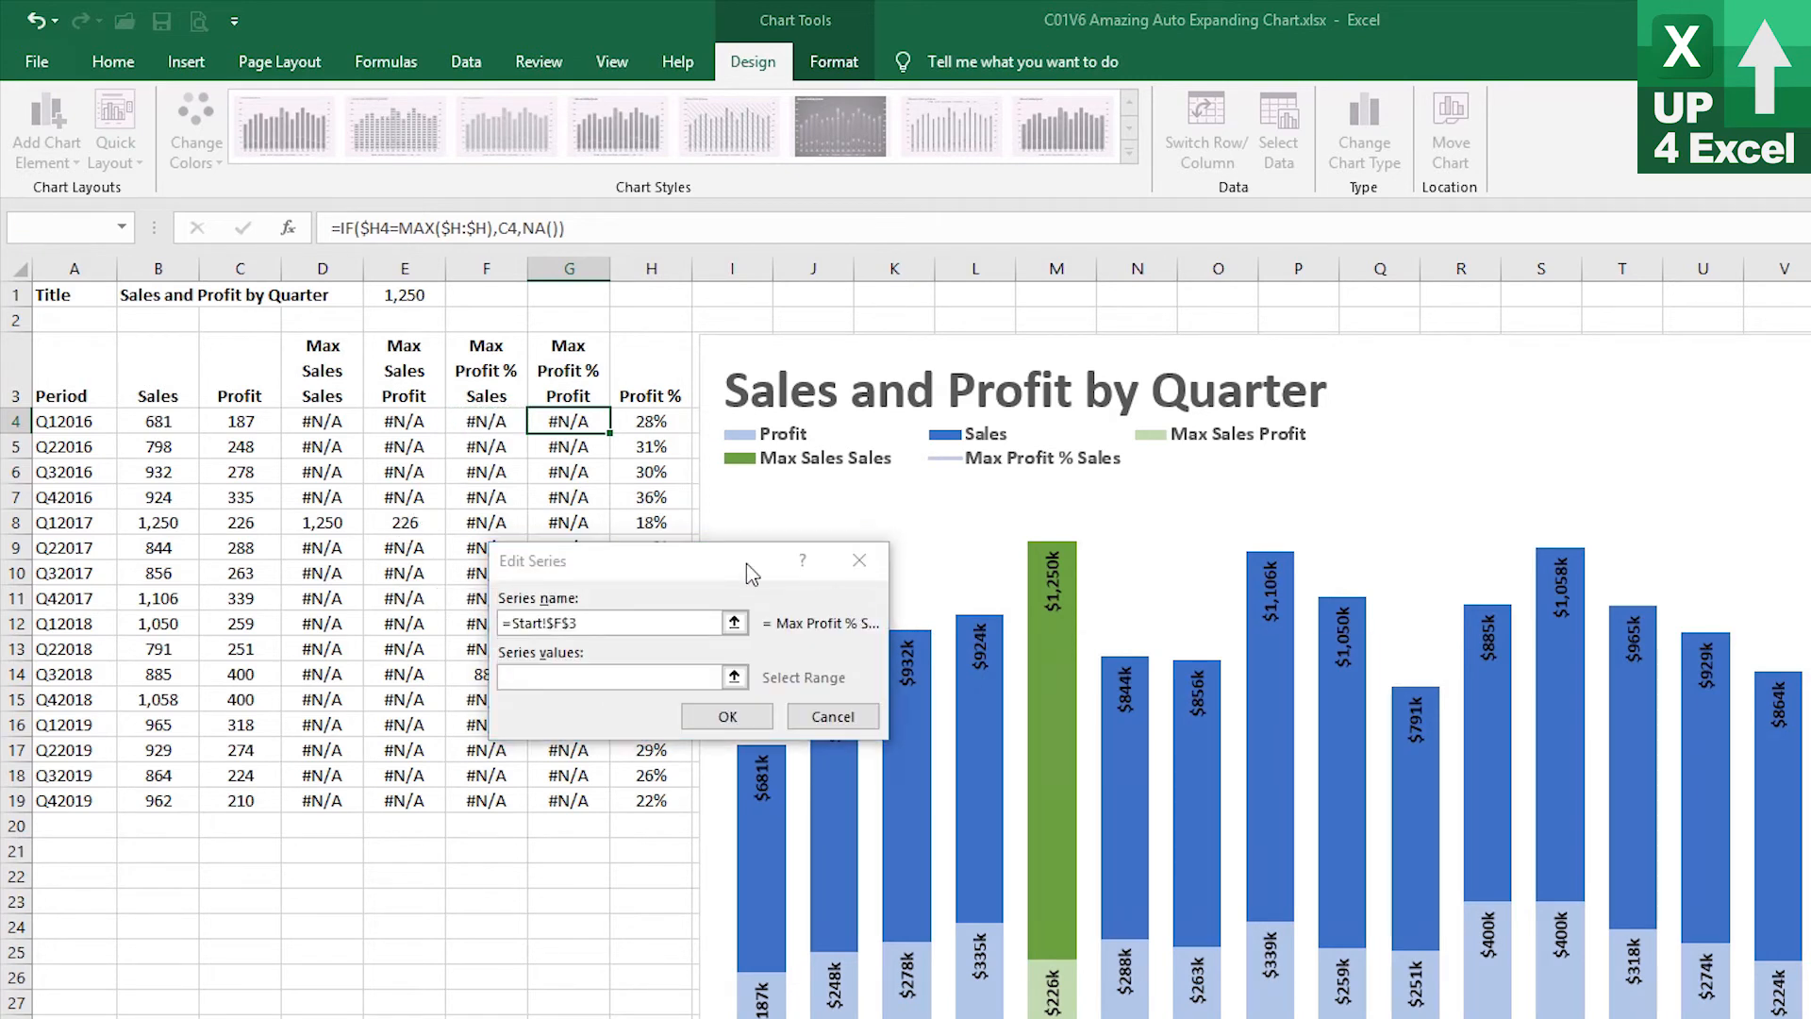
{"action": "left_click", "coordinate": [1222, 765]}
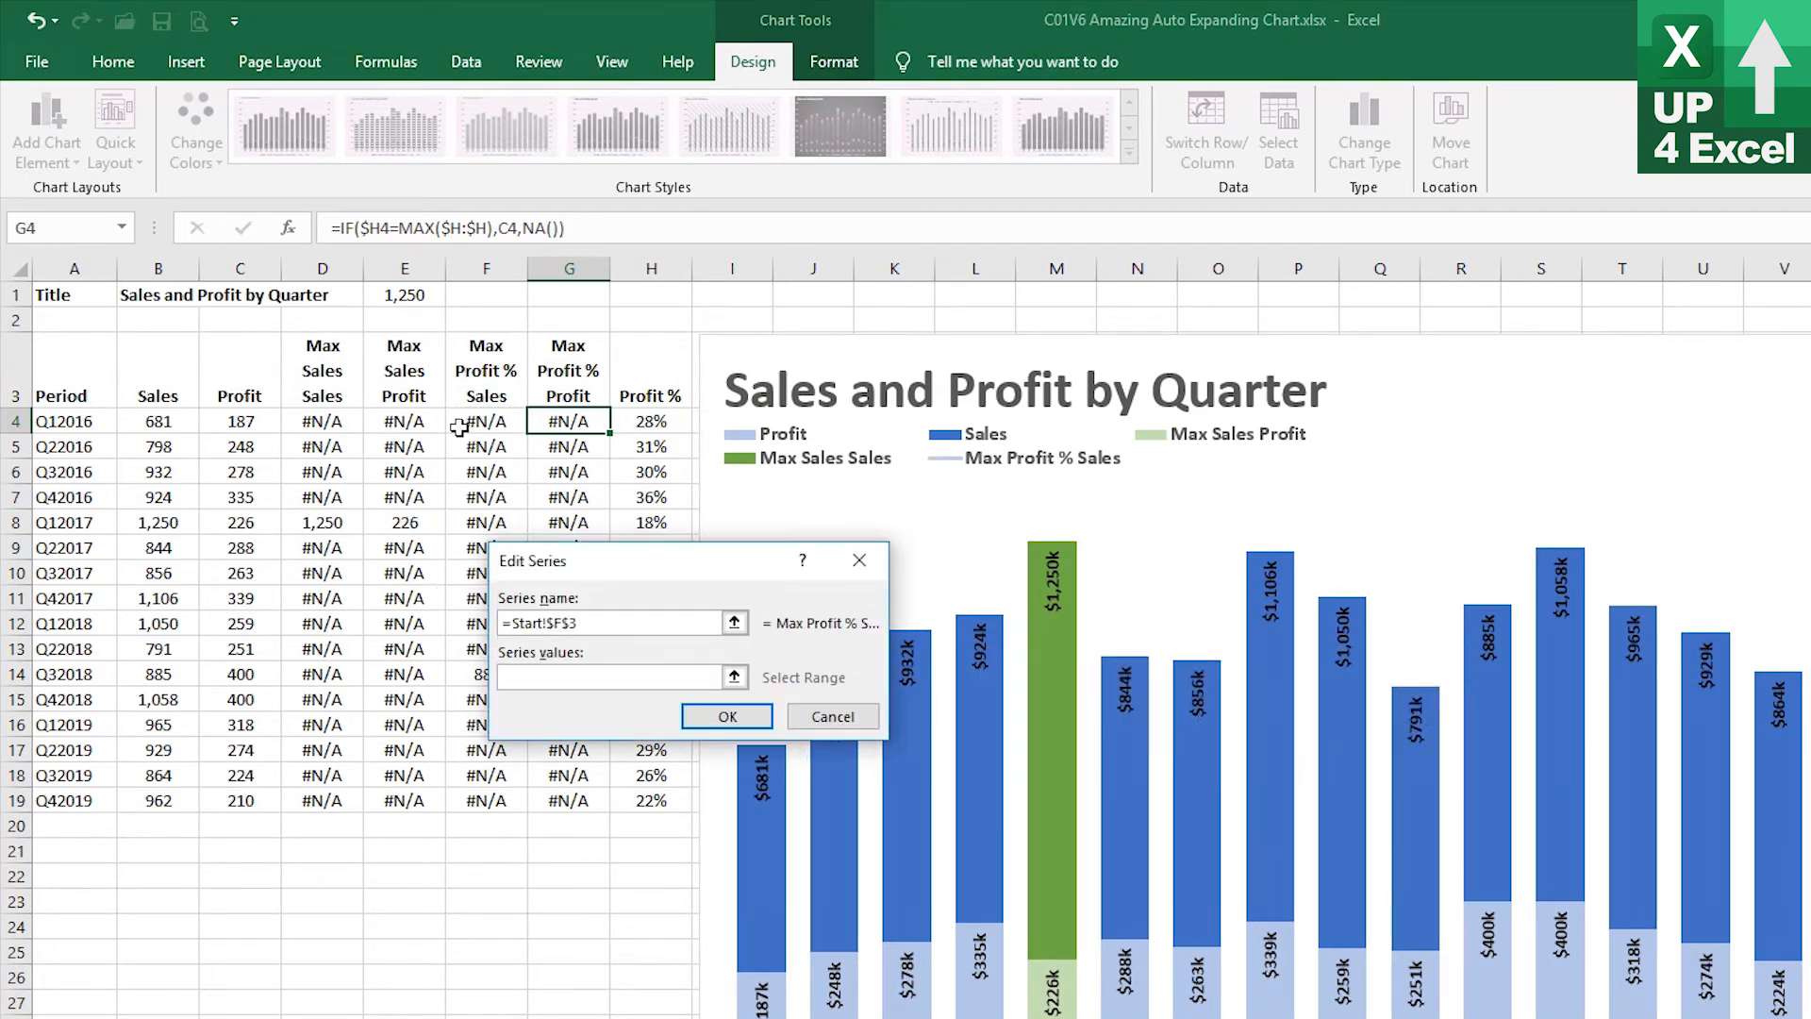
{"action": "left_click", "coordinate": [510, 423]}
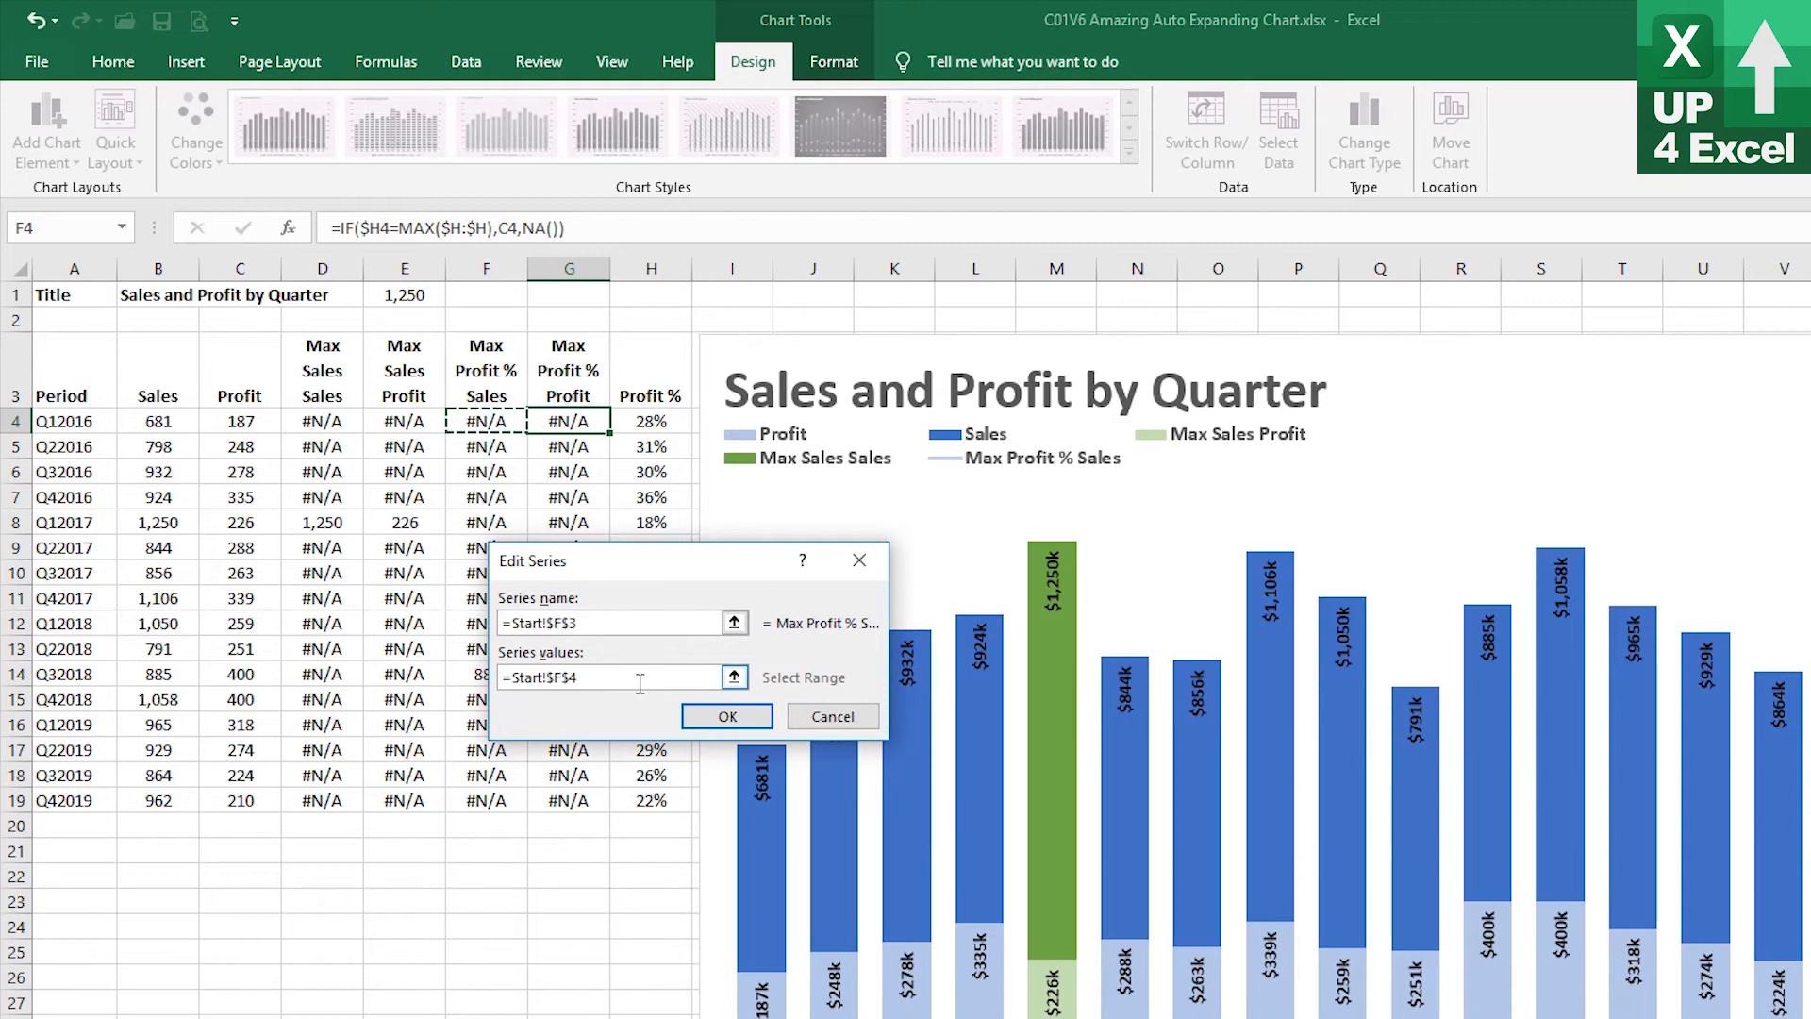
{"action": "key", "text": "BackSpace"}
{"action": "left_click", "coordinate": [722, 719]}
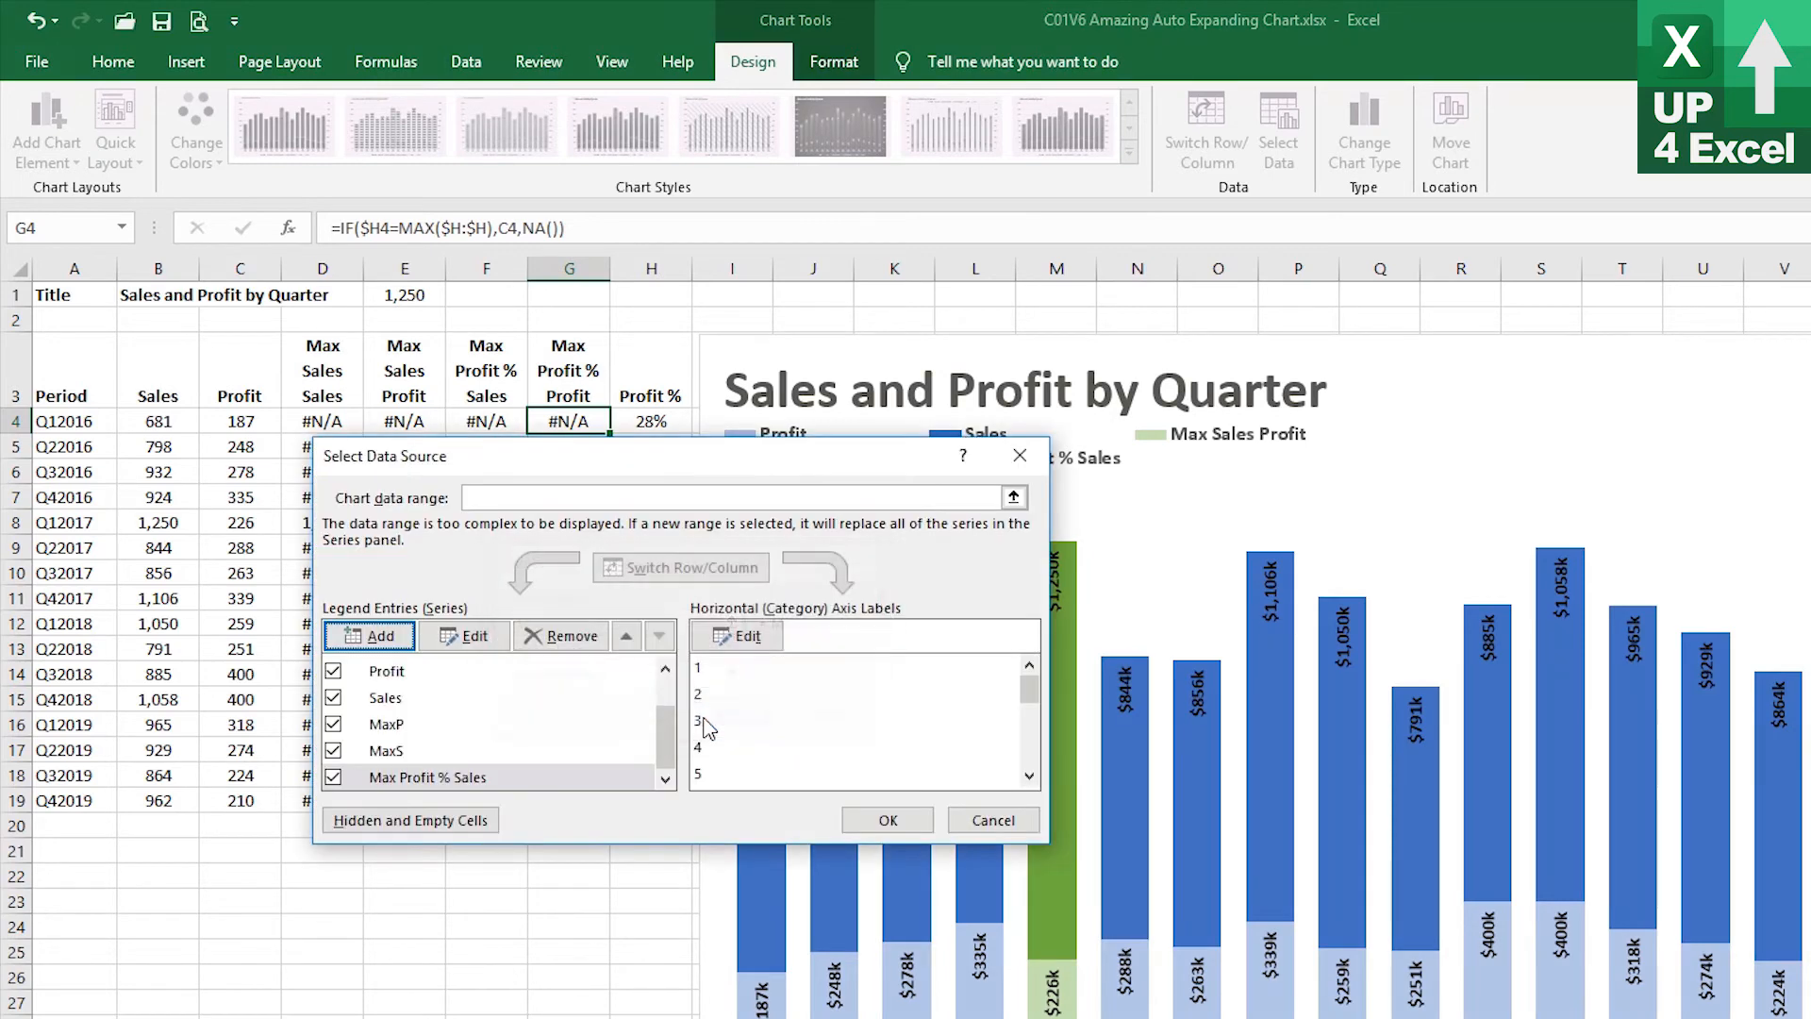
Add a chart series named from G3 (Max Profit % Profit) with values =Start!nMPProfit
{"action": "left_click", "coordinate": [370, 635]}
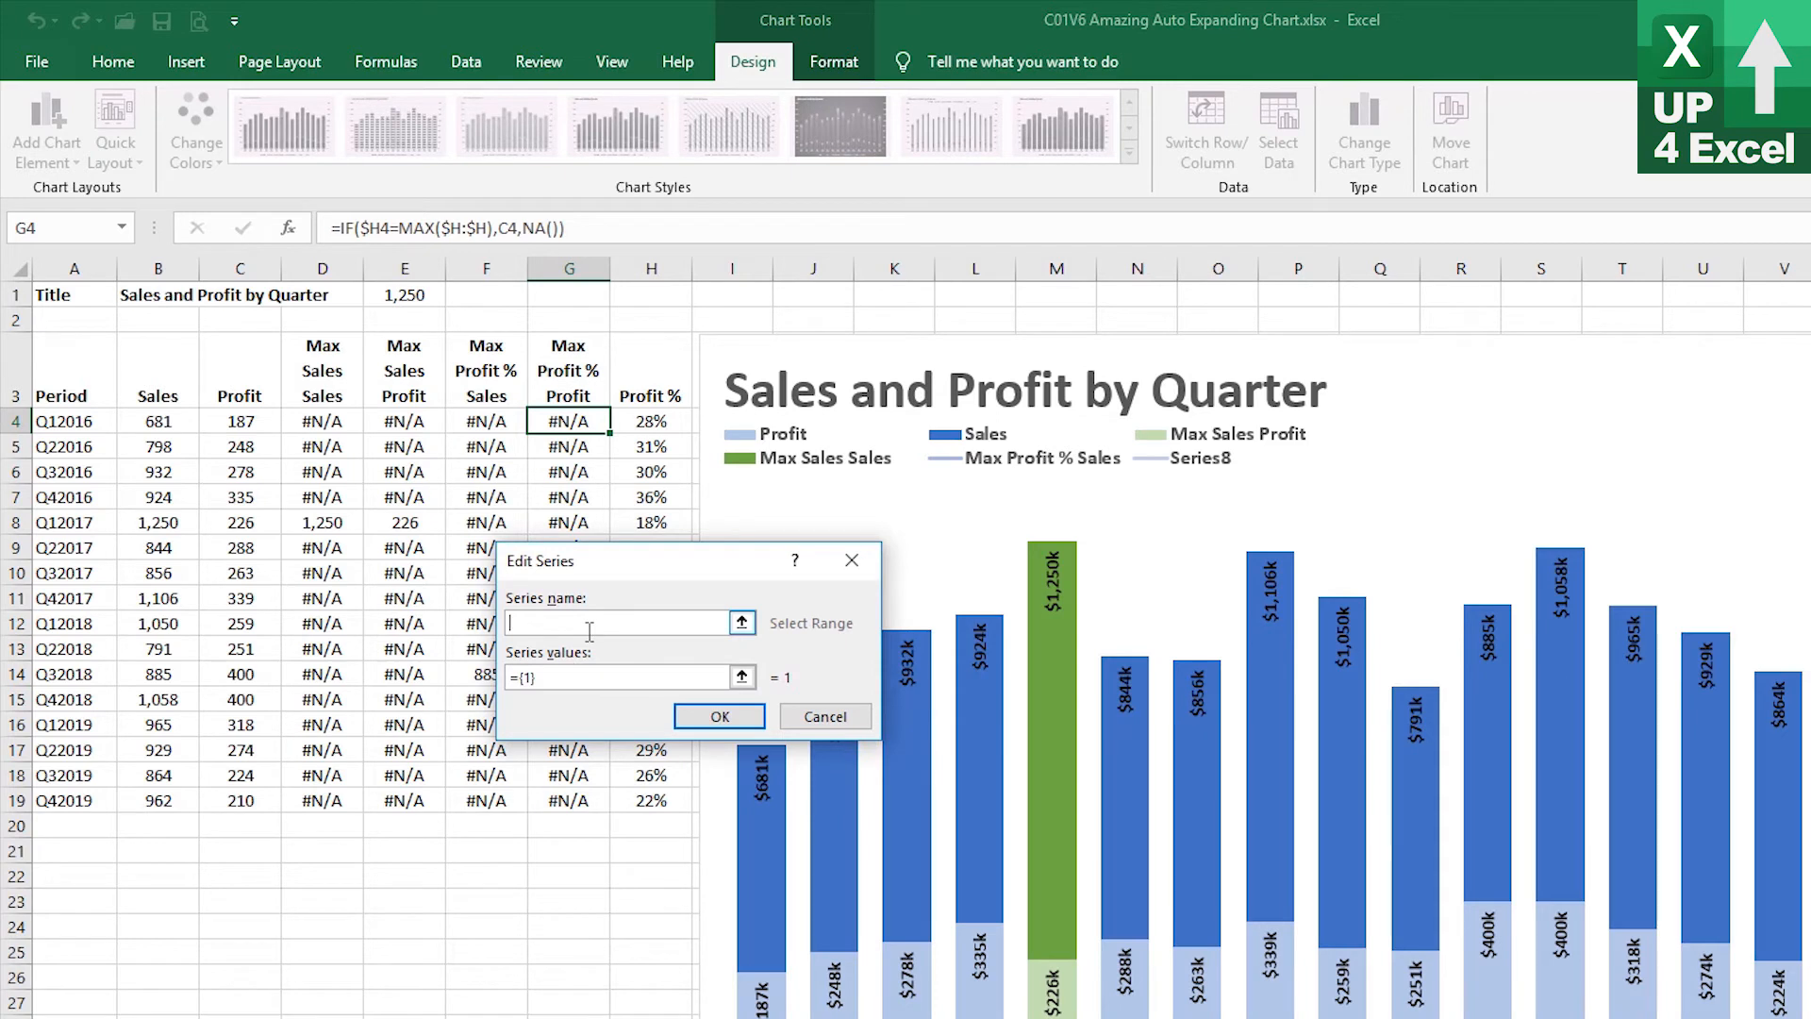
{"action": "left_click", "coordinate": [568, 371]}
{"action": "left_click_drag", "start_coordinate": [607, 678], "coordinate": [509, 677]}
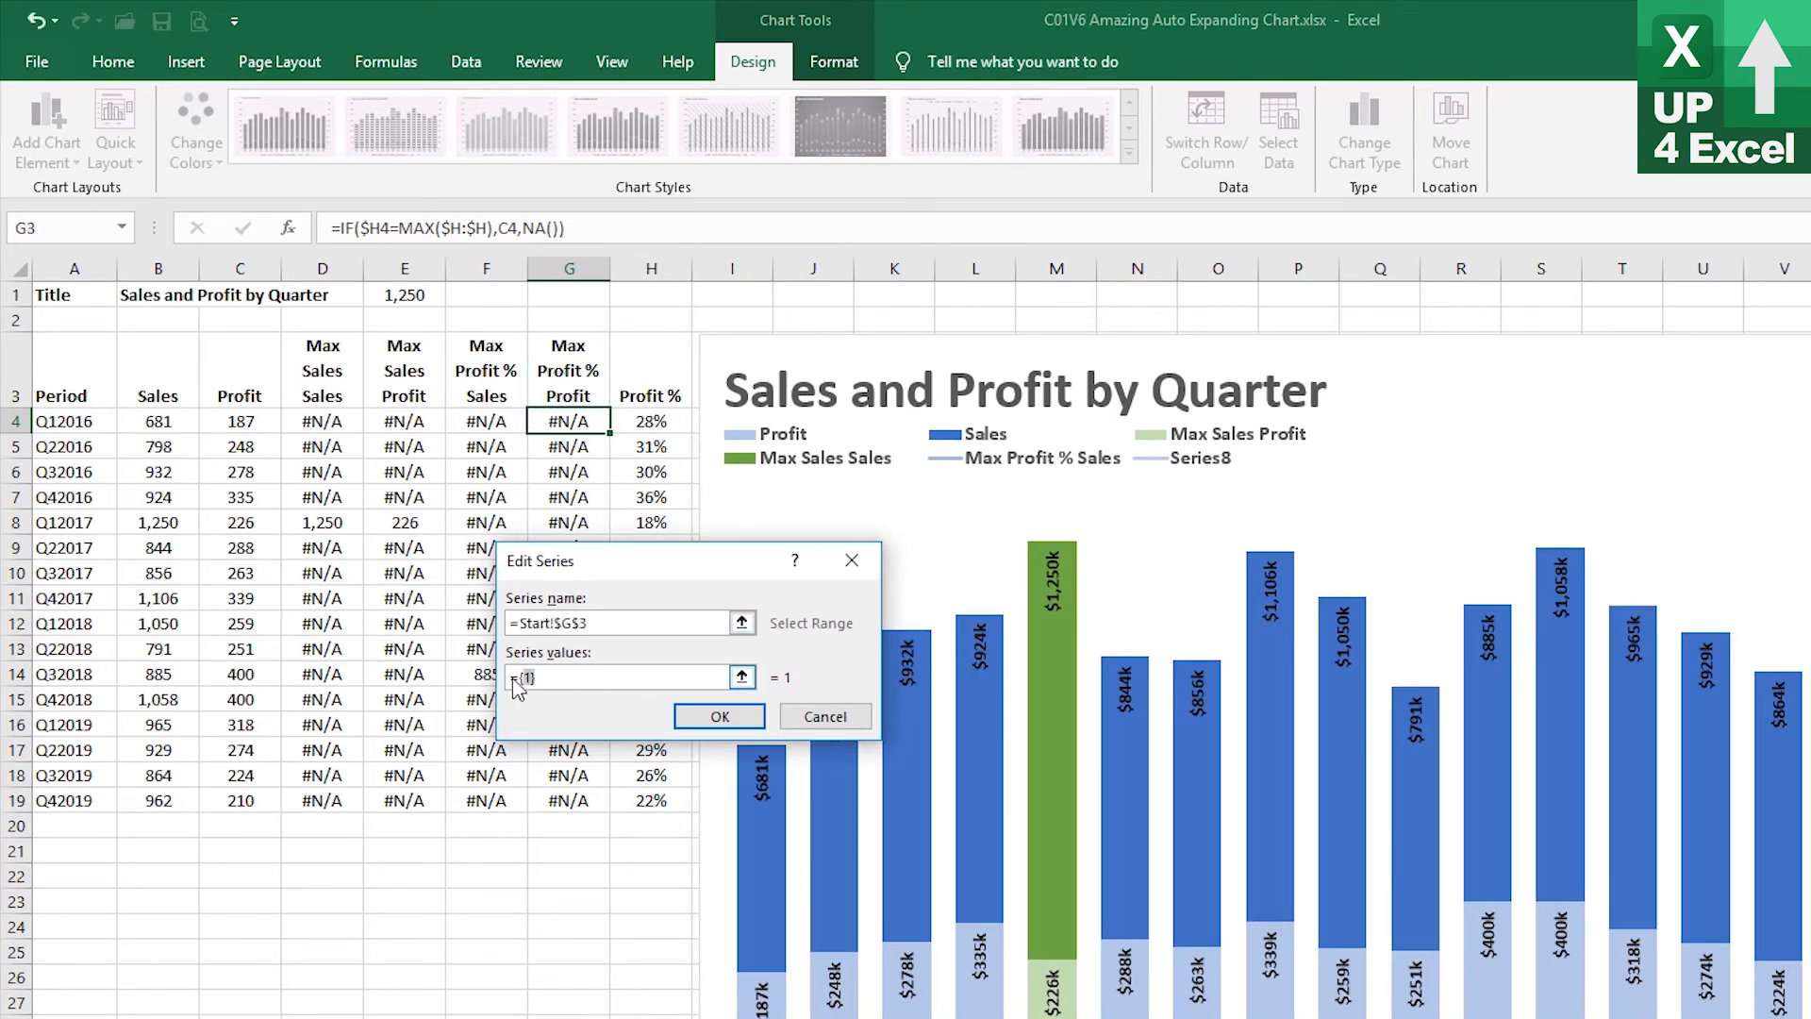
{"action": "key", "text": "End"}
{"action": "type", "text": "+"}
{"action": "left_click", "coordinate": [577, 422]}
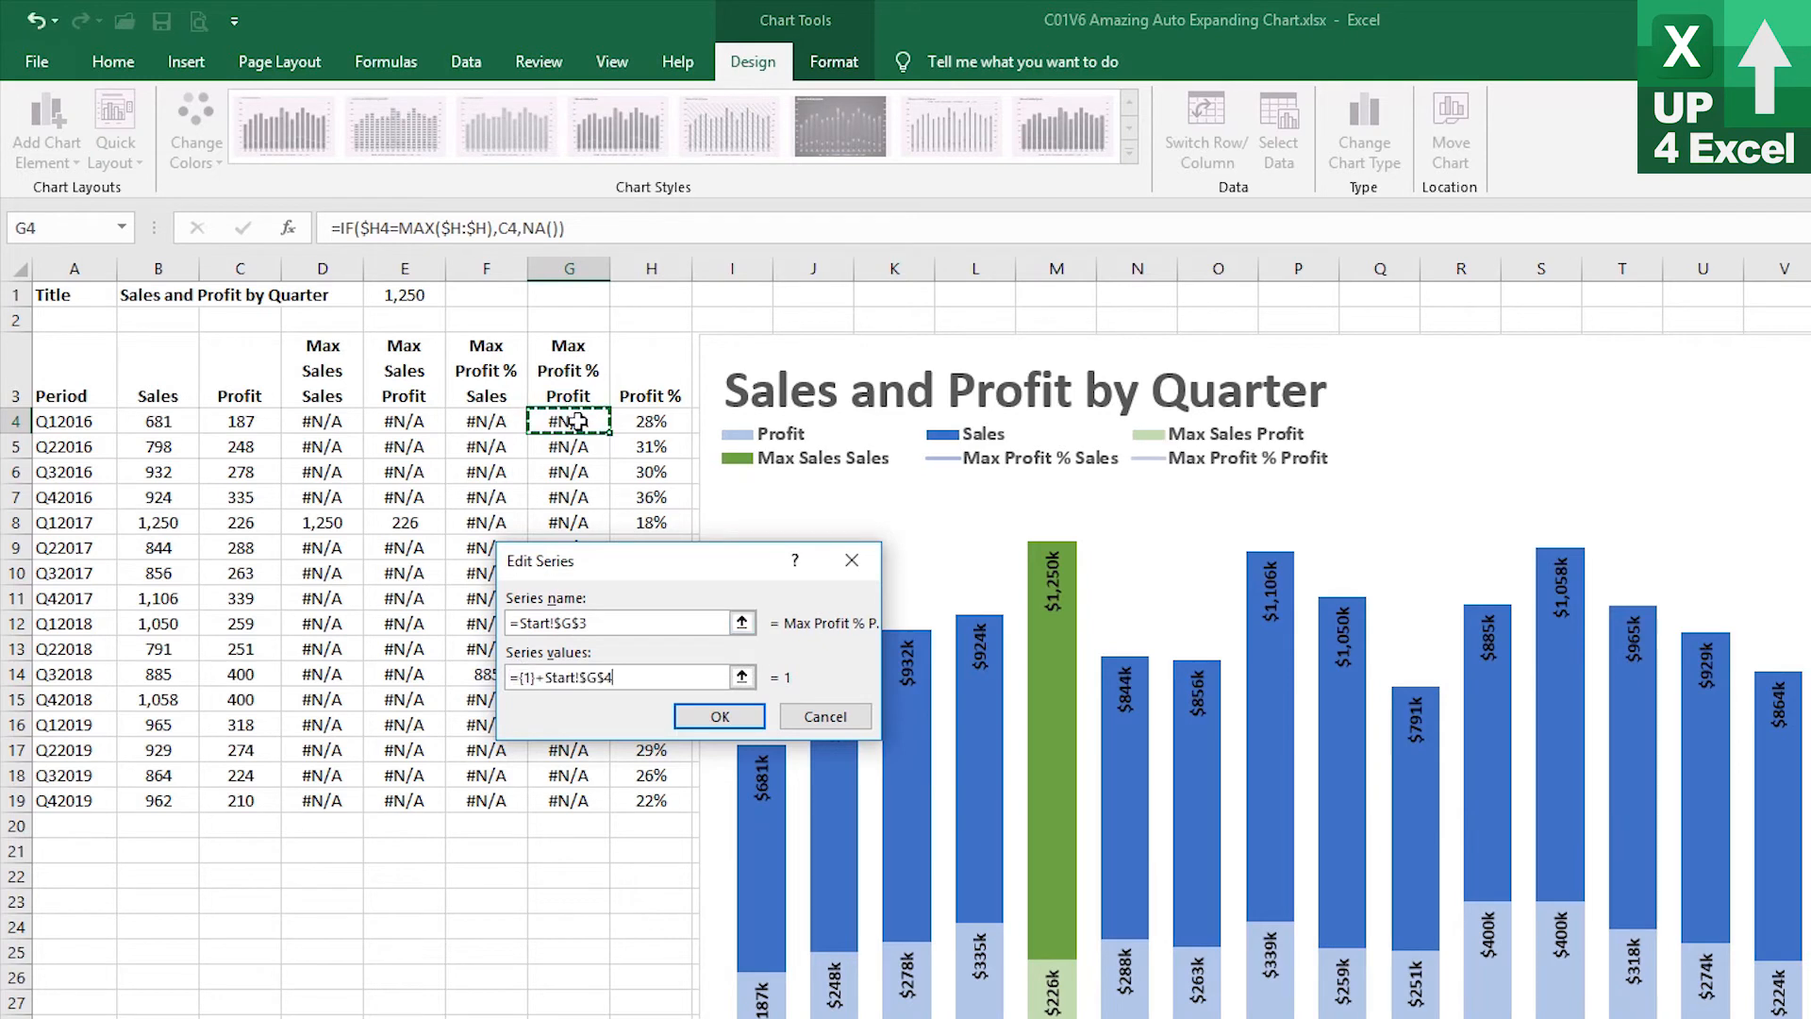
{"action": "key", "text": "shift+Left"}
{"action": "key", "text": "shift+Left"}
{"action": "key", "text": "shift+Left"}
{"action": "key", "text": "shift+Left"}
{"action": "key", "text": "shift+Left"}
{"action": "key", "text": "shift+Left"}
{"action": "key", "text": "BackSpace"}
{"action": "left_click", "coordinate": [576, 420]}
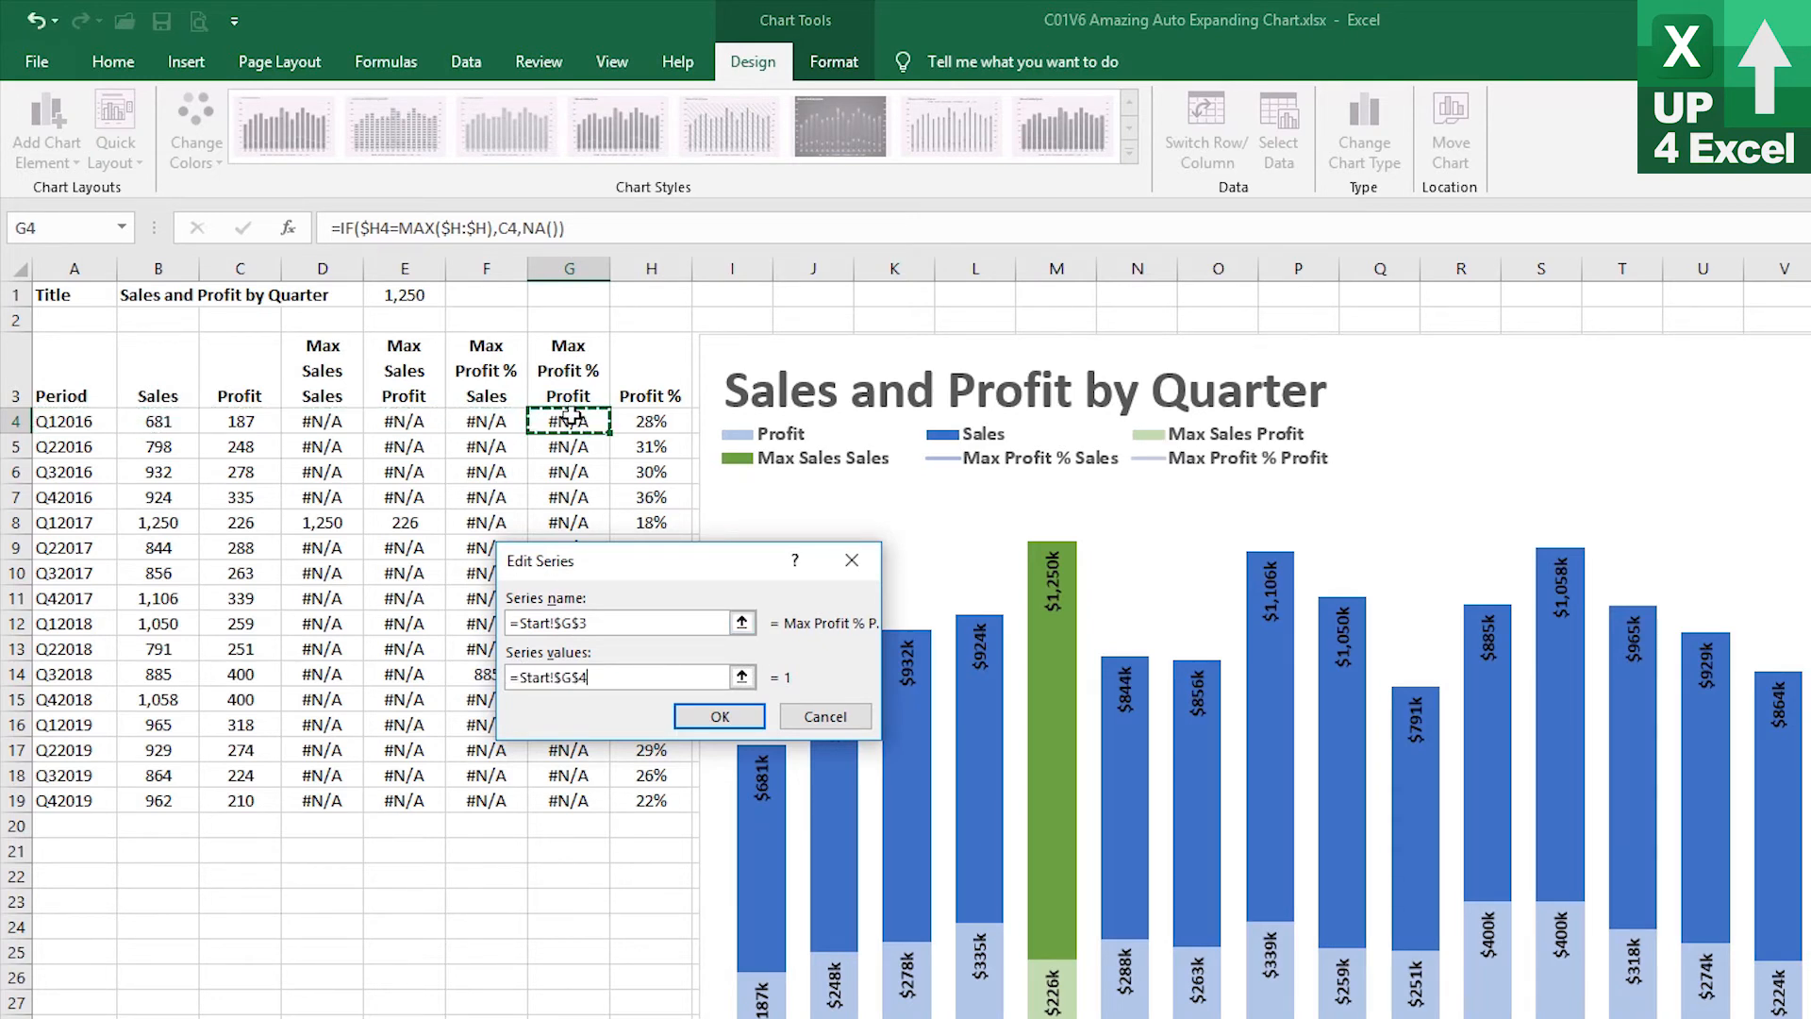
{"action": "key", "text": "BackSpace"}
{"action": "key", "text": "BackSpace"}
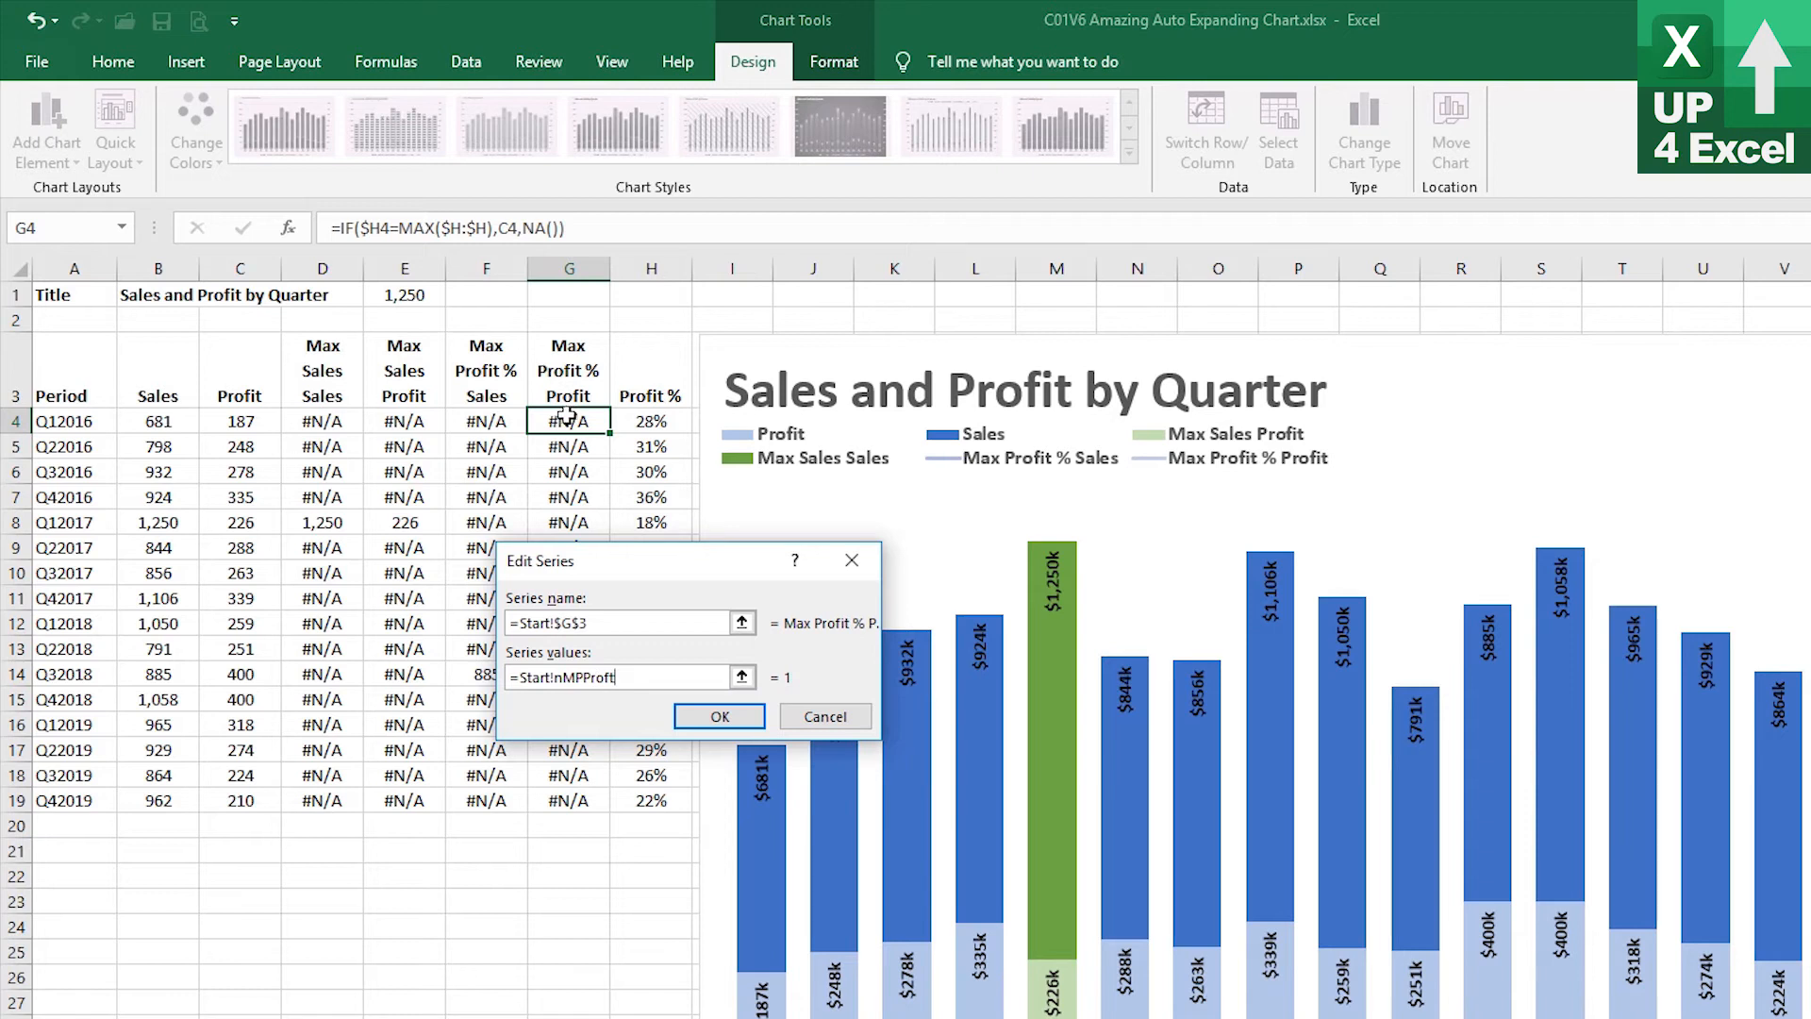
{"action": "type", "text": "nMPProfit"}
{"action": "left_click", "coordinate": [733, 728]}
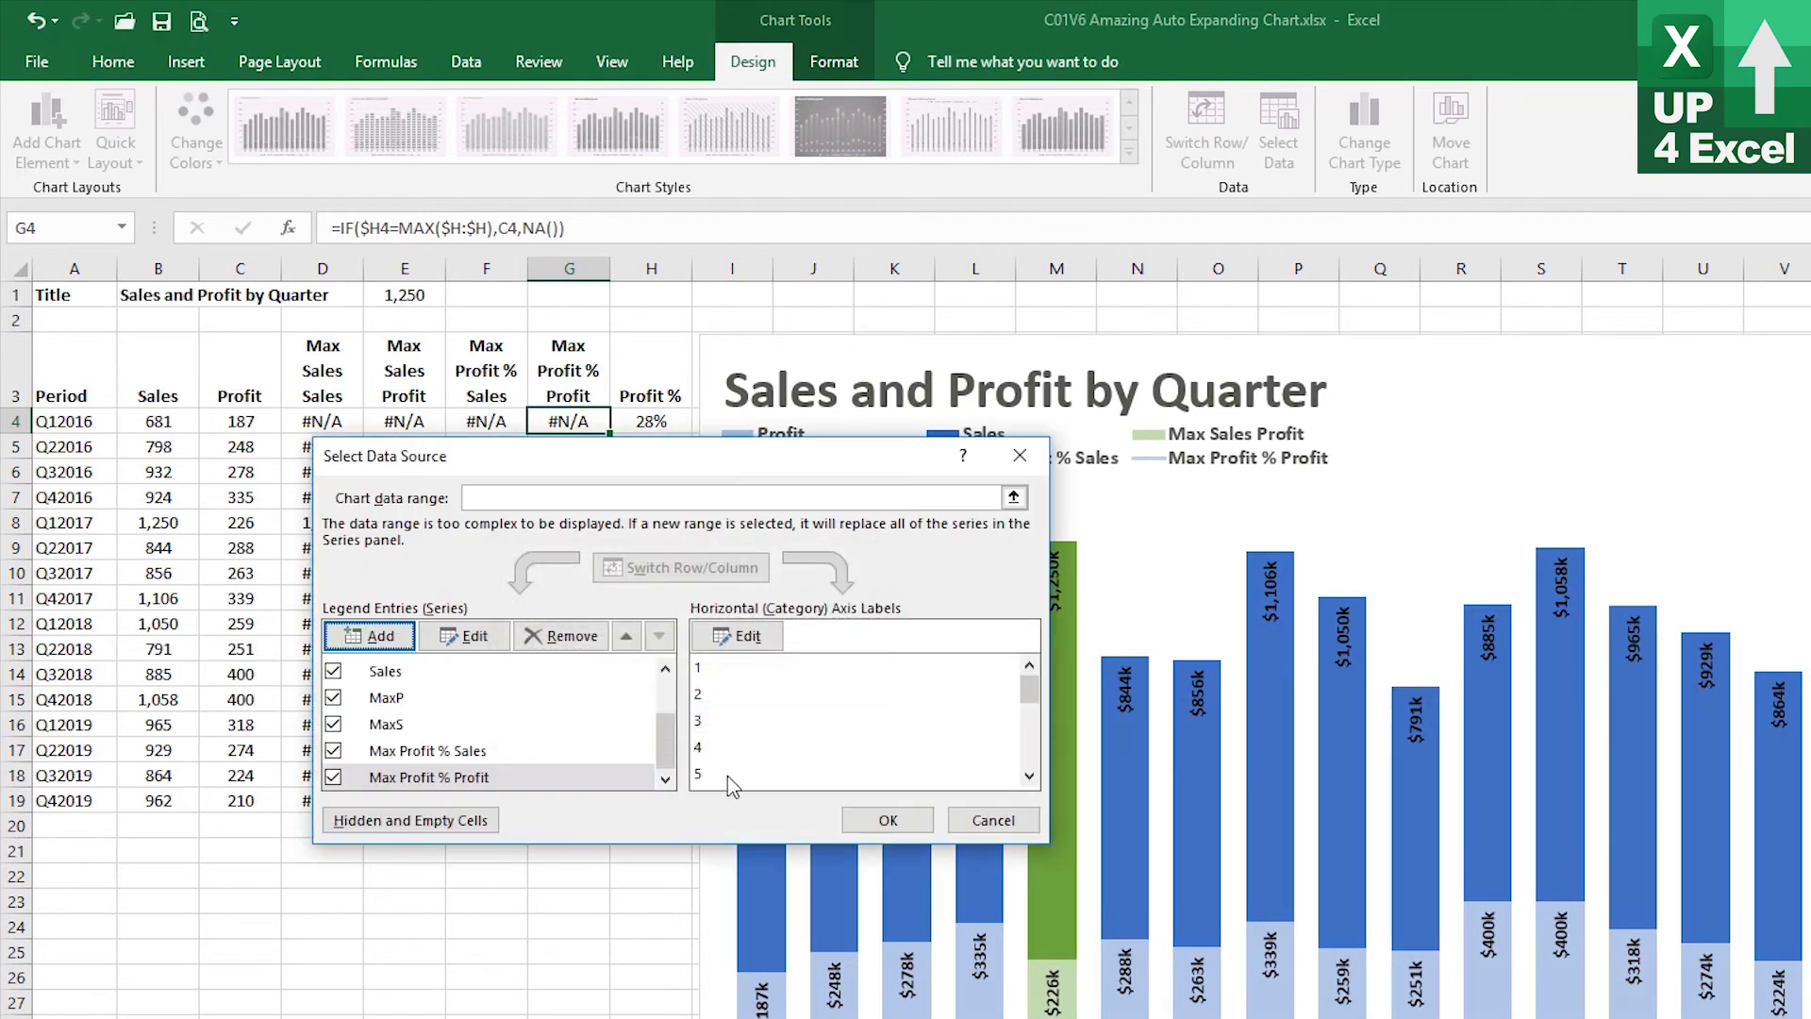
Move the Max Profit % Profit series up three positions in the chart's series order
{"action": "left_click", "coordinate": [626, 638]}
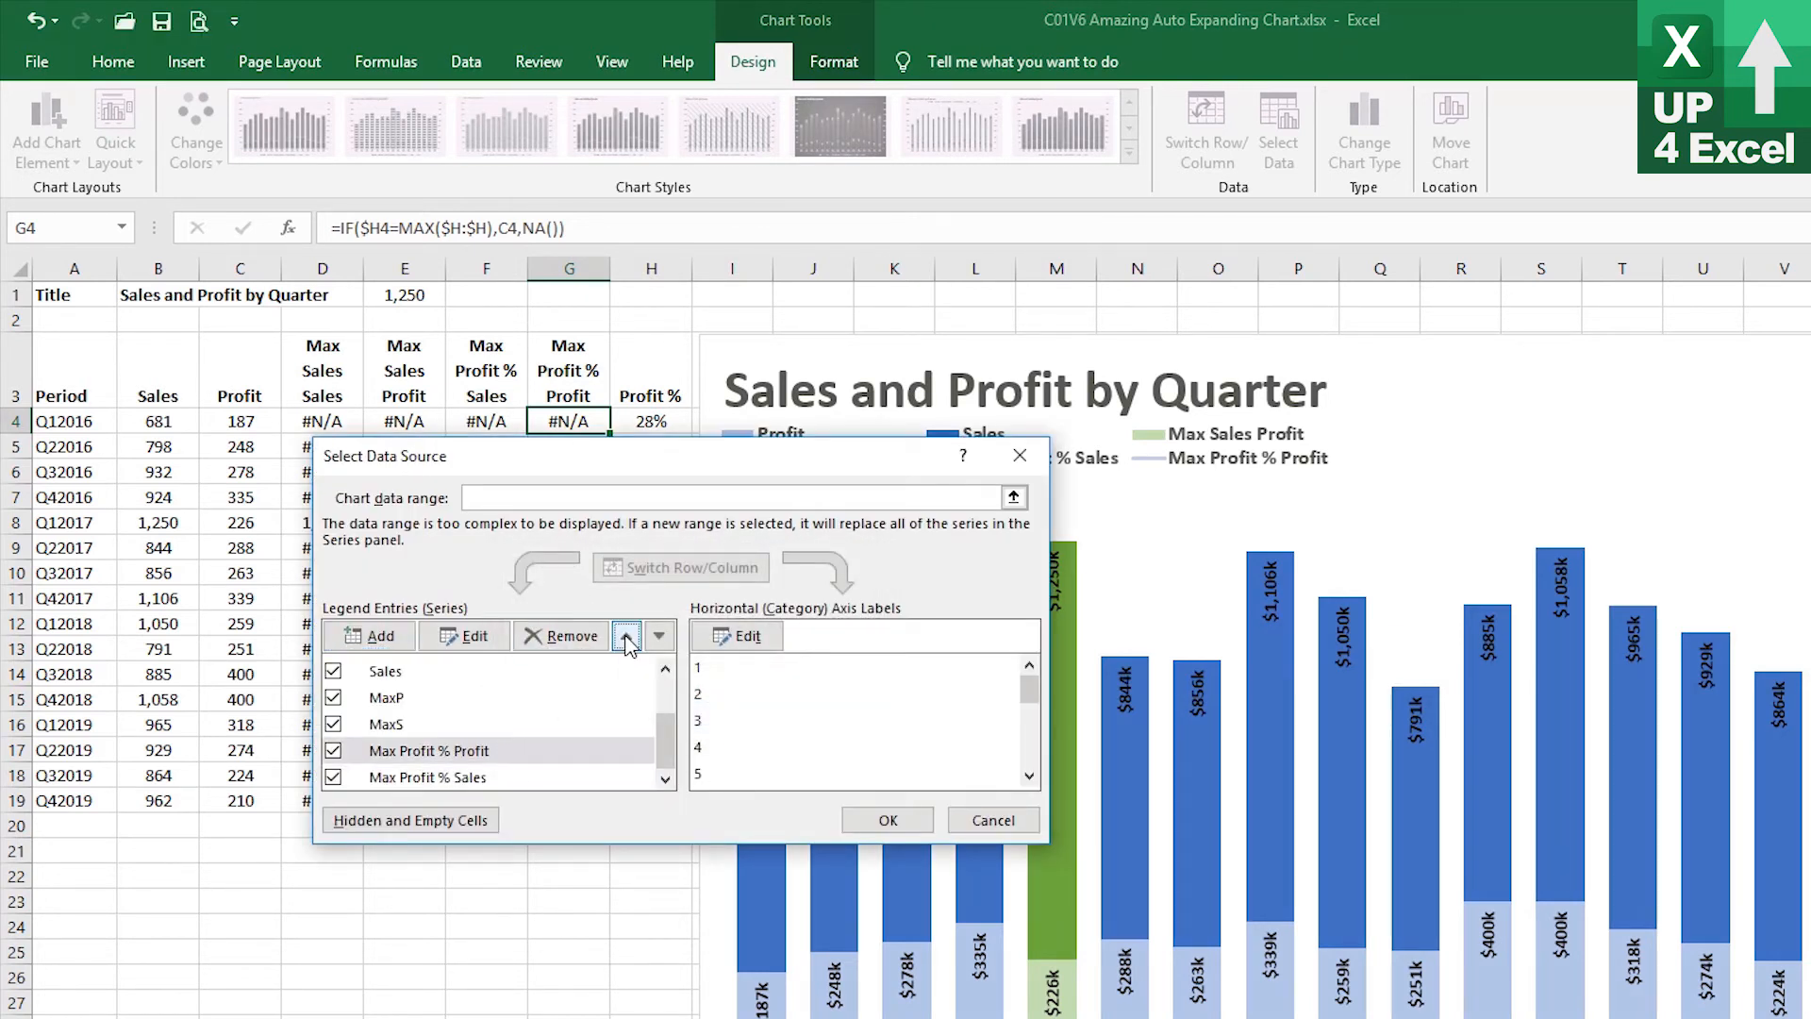
{"action": "left_click", "coordinate": [626, 637]}
{"action": "left_click", "coordinate": [626, 638]}
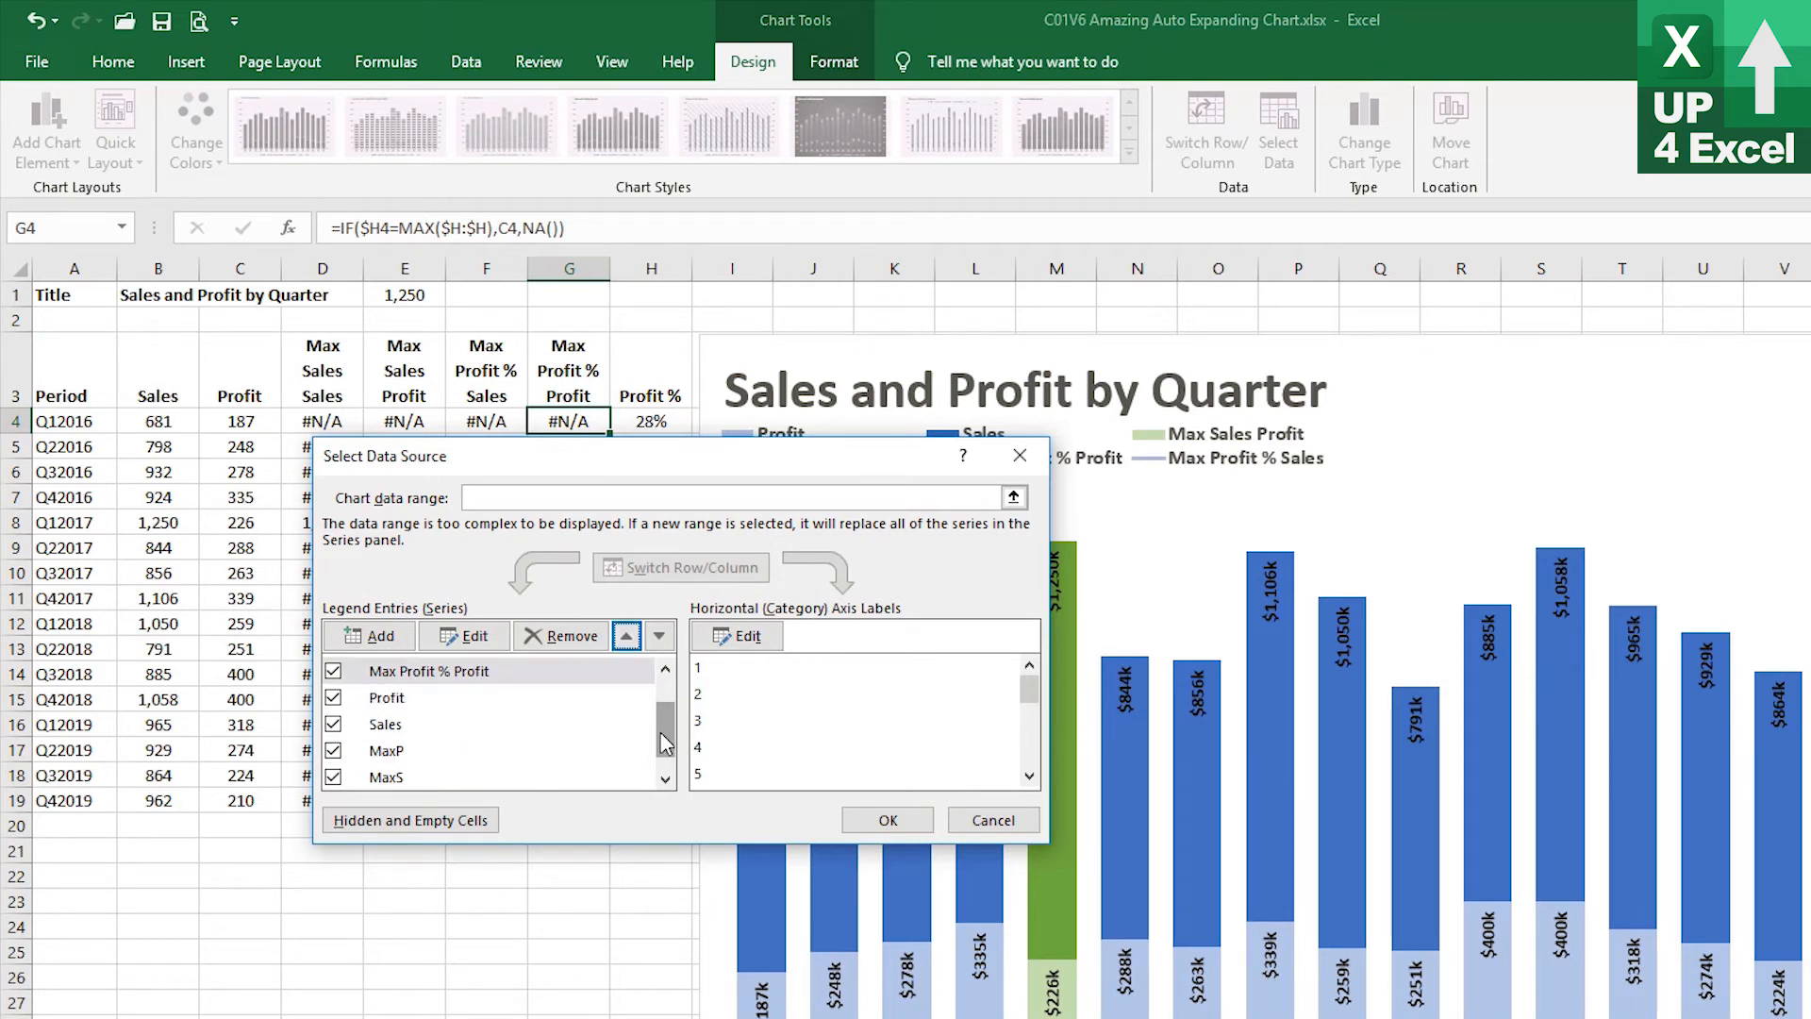
{"action": "mouse_move", "coordinate": [668, 719]}
{"action": "left_mouse_down"}
{"action": "mouse_move", "coordinate": [672, 683]}
{"action": "mouse_move", "coordinate": [672, 728]}
{"action": "left_mouse_up"}
Move the Max Profit % Sales series up in the series order, just below Max Profit % Profit
{"action": "left_click", "coordinate": [491, 777]}
{"action": "left_click", "coordinate": [627, 636]}
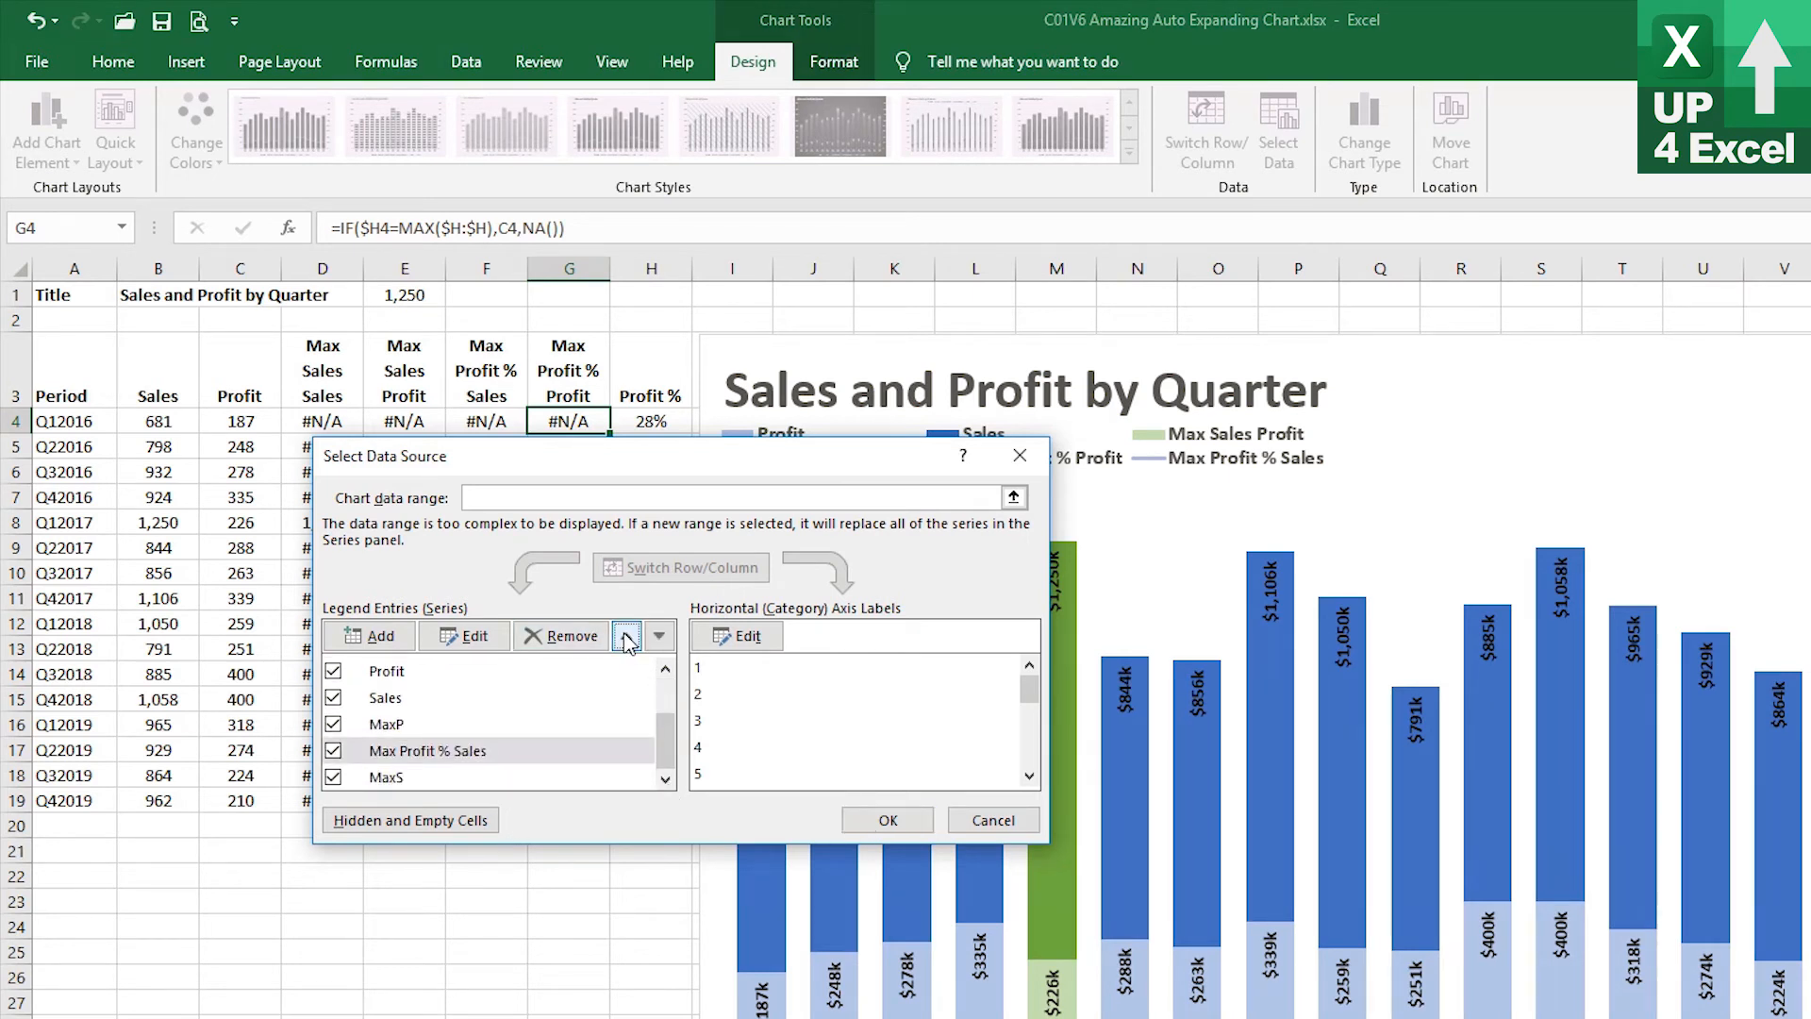
{"action": "left_click", "coordinate": [627, 635]}
{"action": "left_click", "coordinate": [627, 636]}
{"action": "left_click_drag", "start_coordinate": [666, 745], "coordinate": [666, 709]}
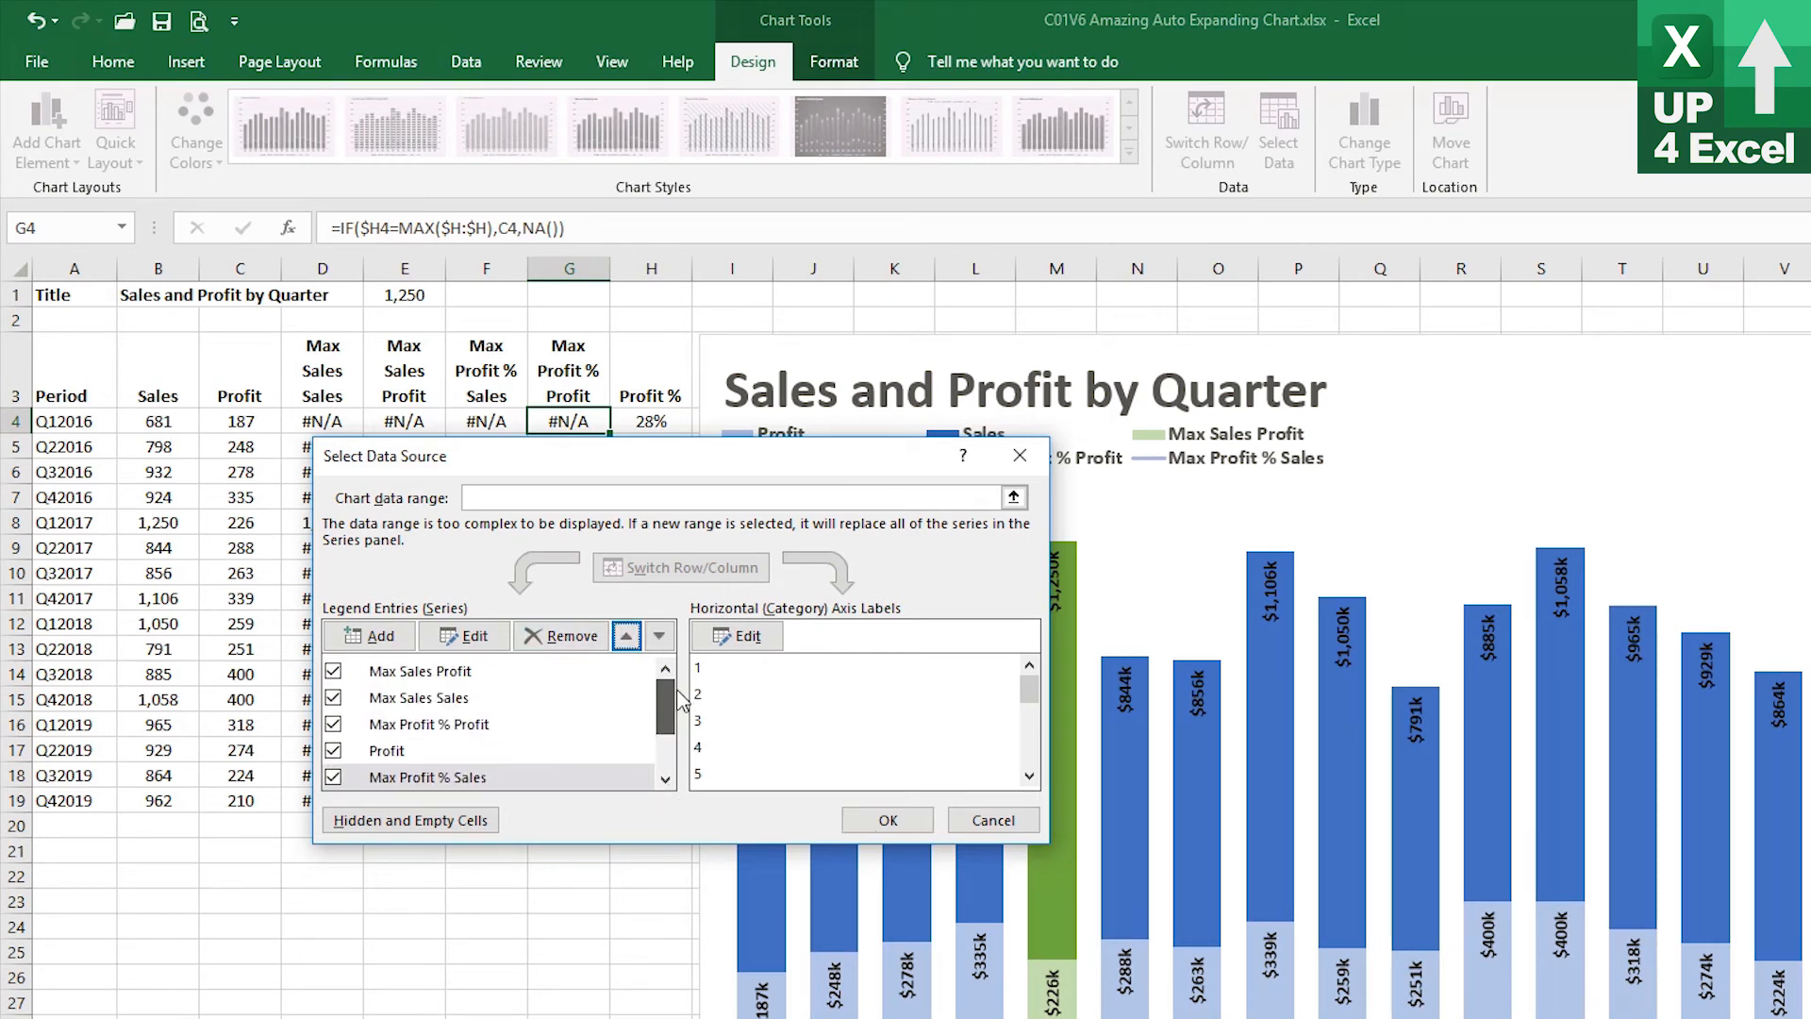
{"action": "left_click", "coordinate": [626, 636]}
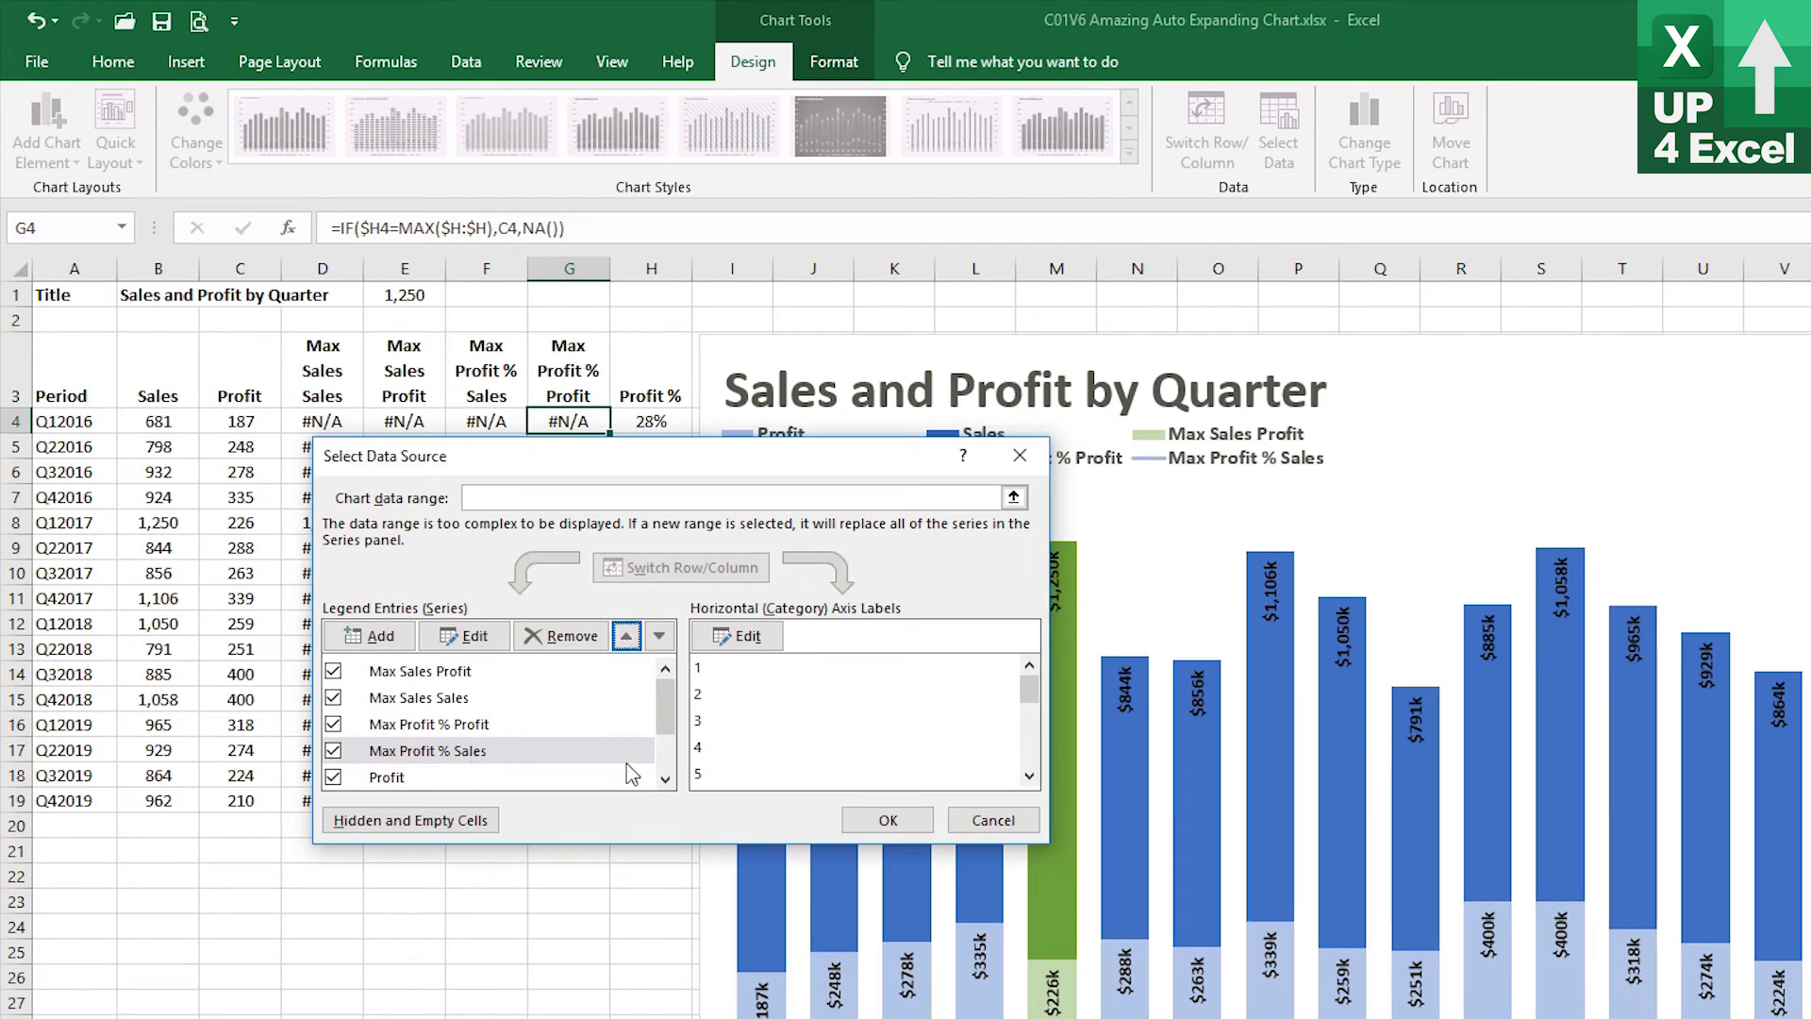
Move the Max Profit % Profit series to the top of the series list
{"action": "left_click", "coordinate": [665, 780]}
{"action": "left_click", "coordinate": [665, 780]}
{"action": "left_click_drag", "start_coordinate": [669, 716], "coordinate": [668, 684]}
{"action": "left_click", "coordinate": [495, 732]}
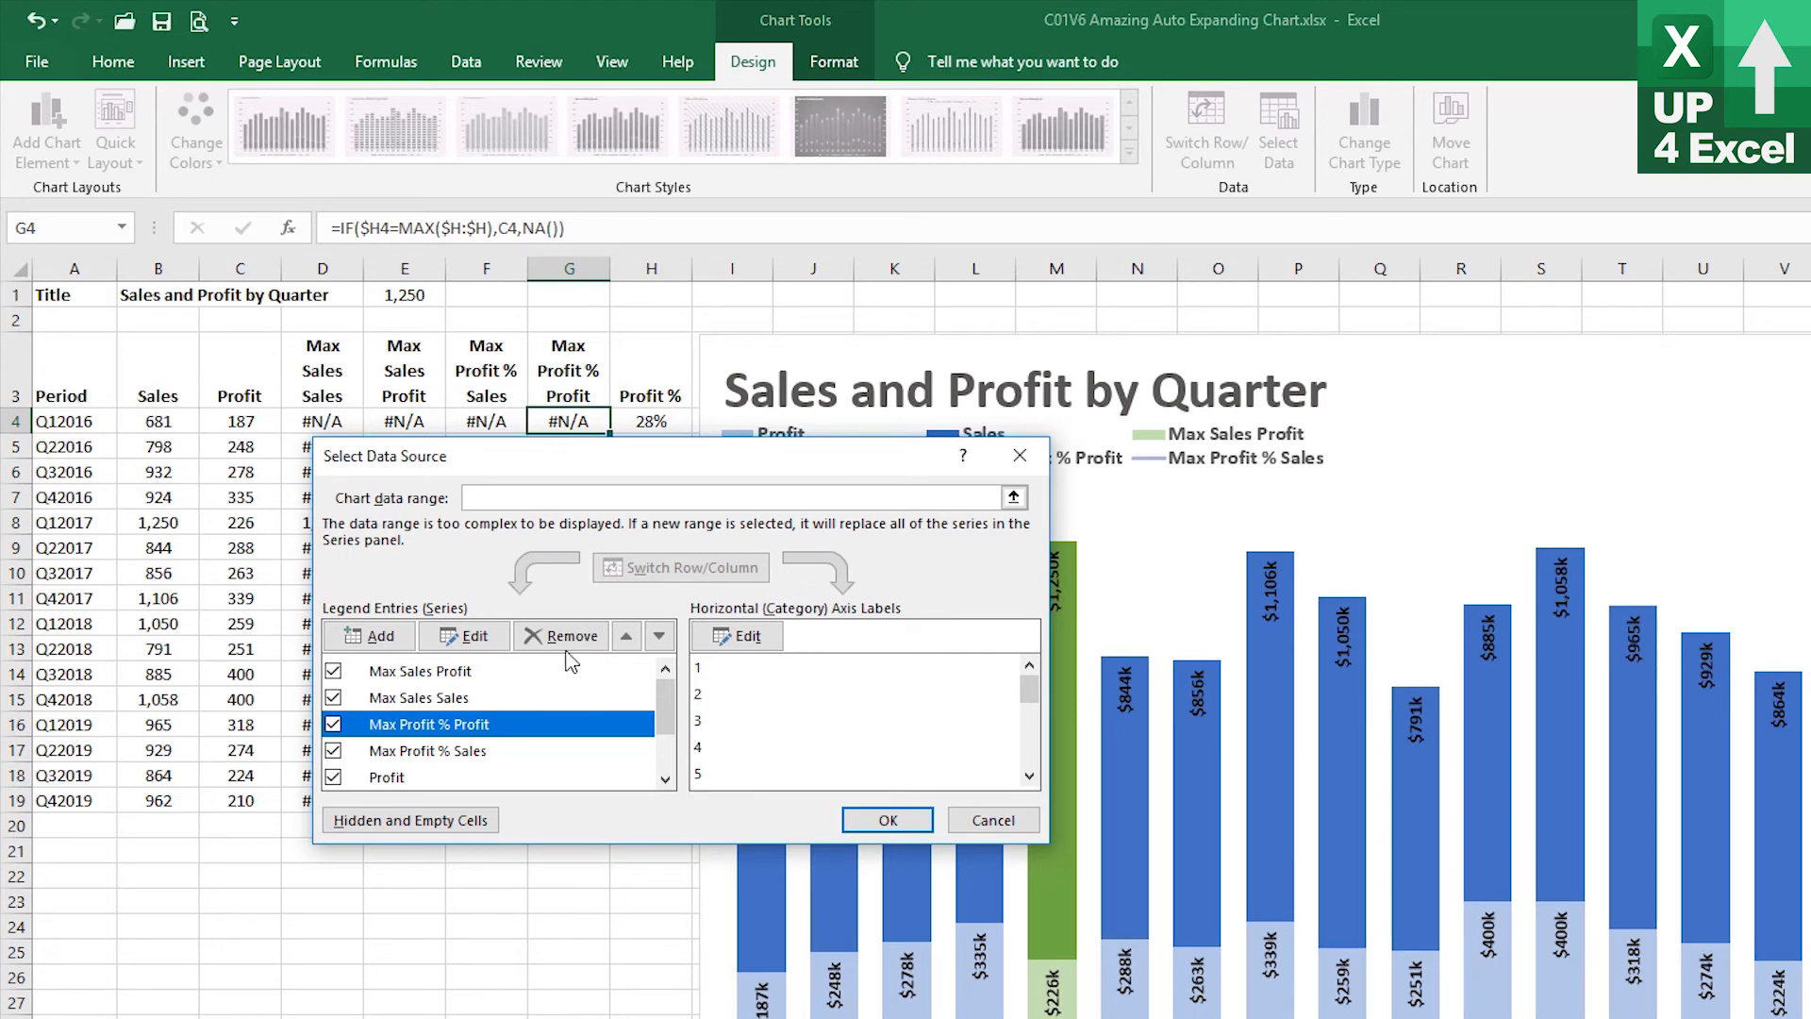
{"action": "left_click", "coordinate": [626, 637]}
{"action": "left_click", "coordinate": [627, 638]}
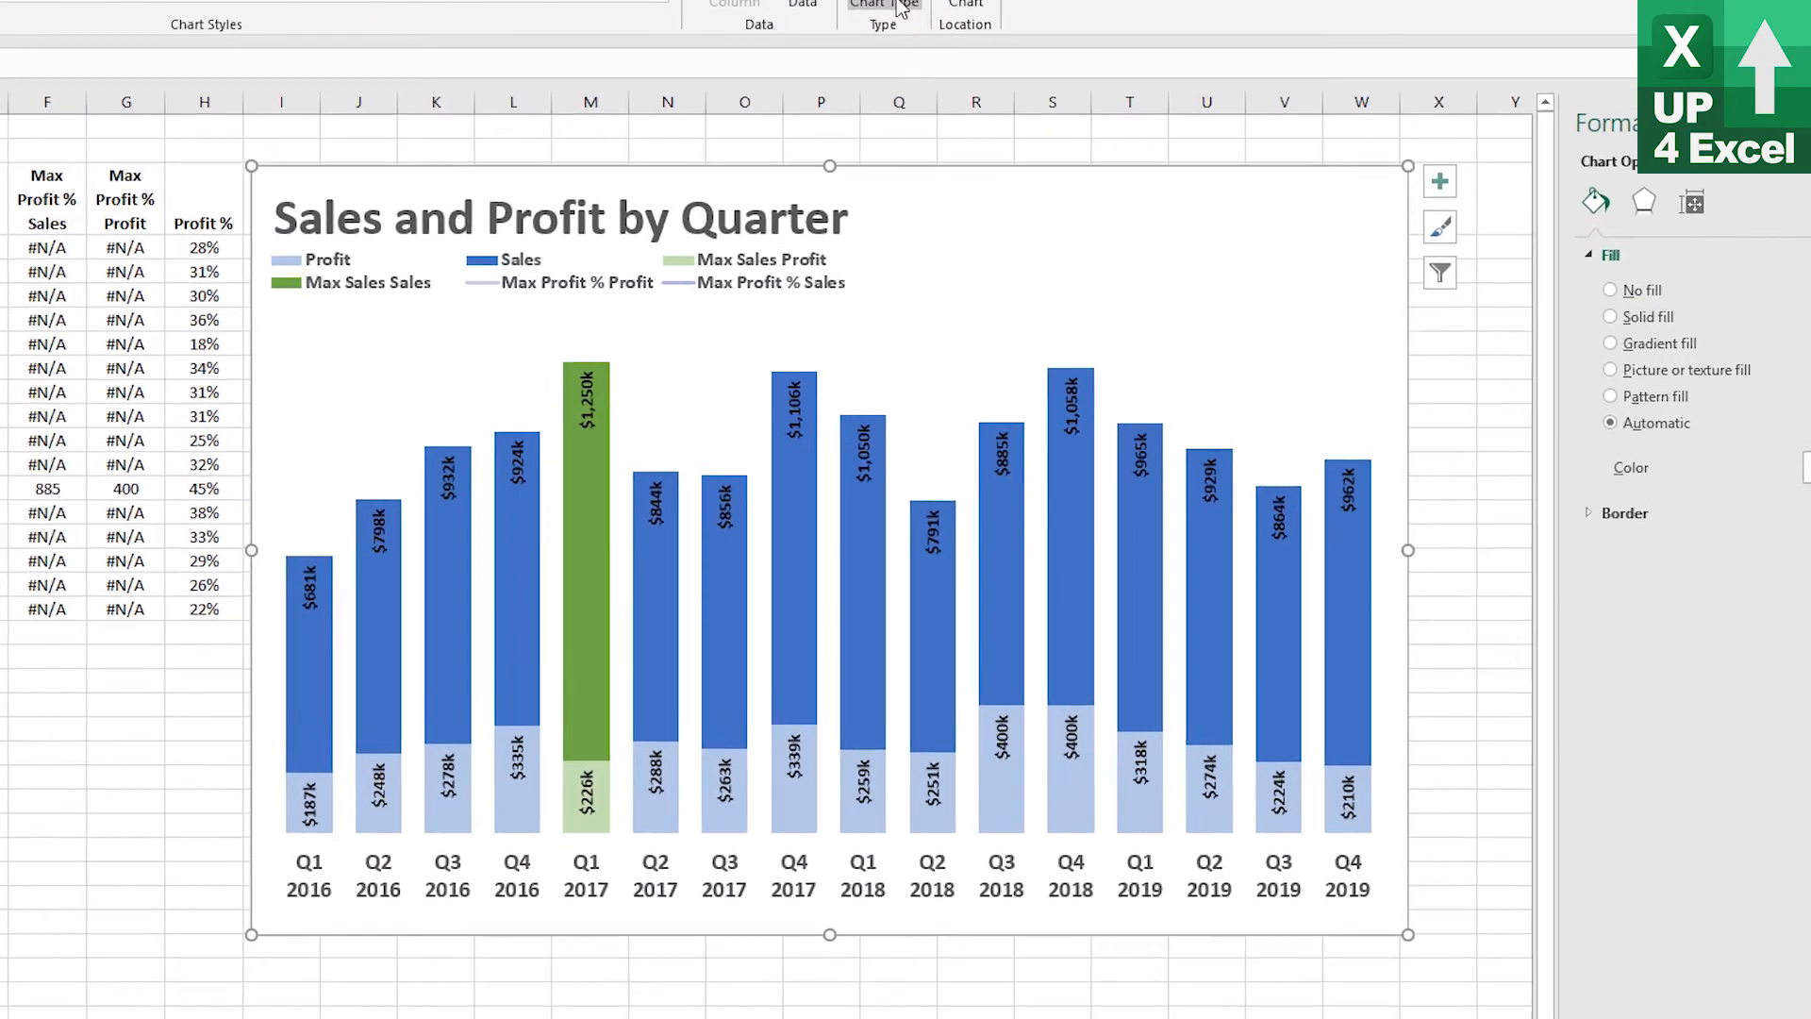
Open Change Chart Type and set the Max Profit % Profit series to Stacked Column
{"action": "left_click", "coordinate": [1030, 125]}
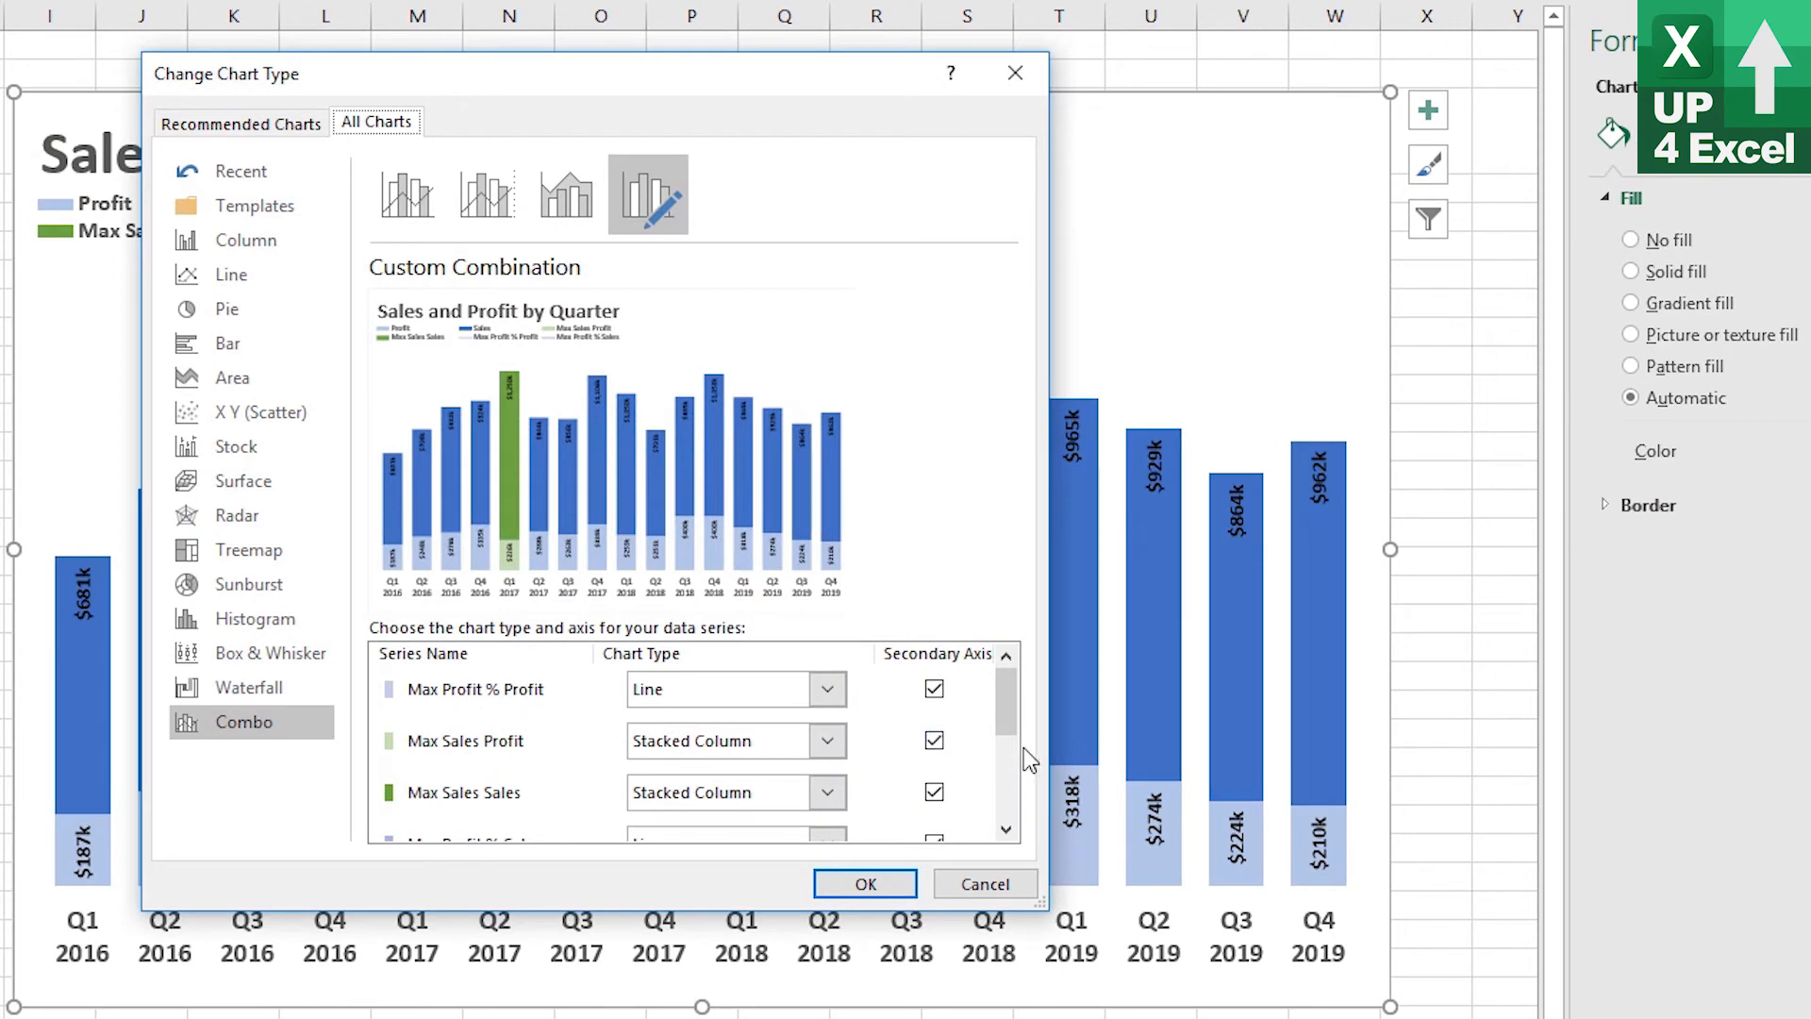
{"action": "left_click_drag", "start_coordinate": [1010, 732], "coordinate": [1018, 779]}
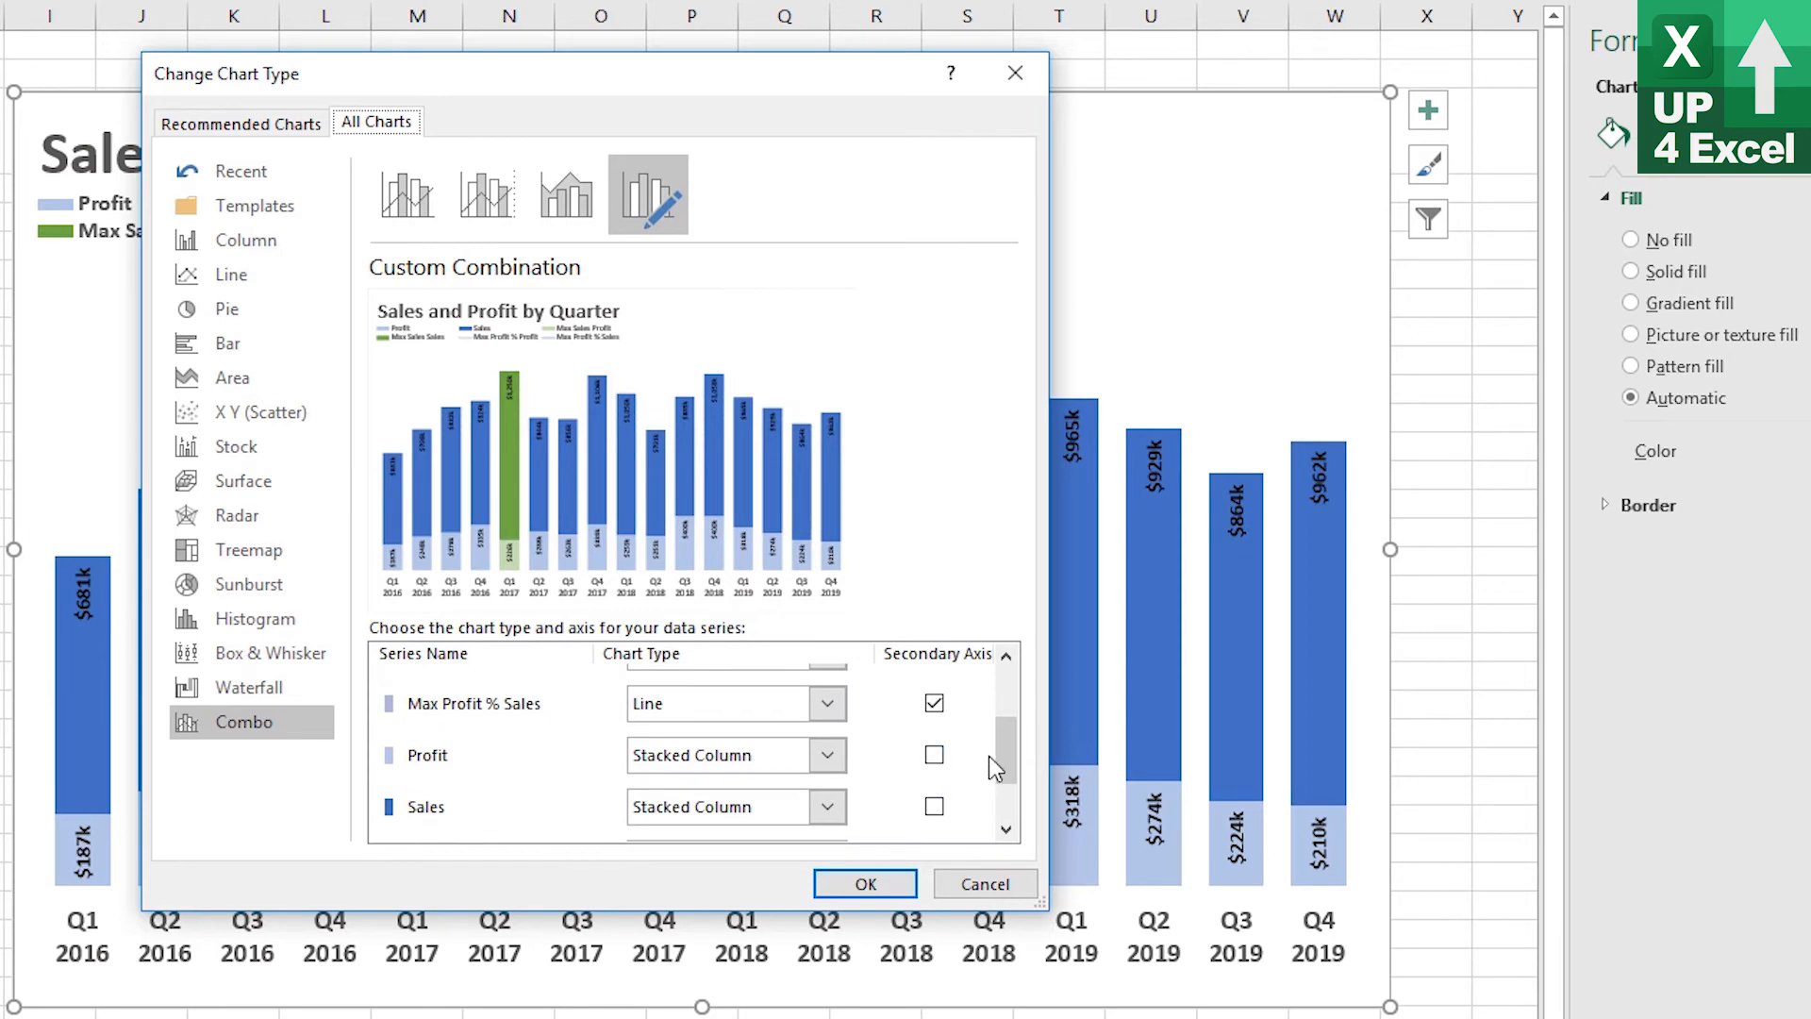
{"action": "scroll", "coordinate": [988, 756], "scroll_direction": "down", "scroll_amount": 2}
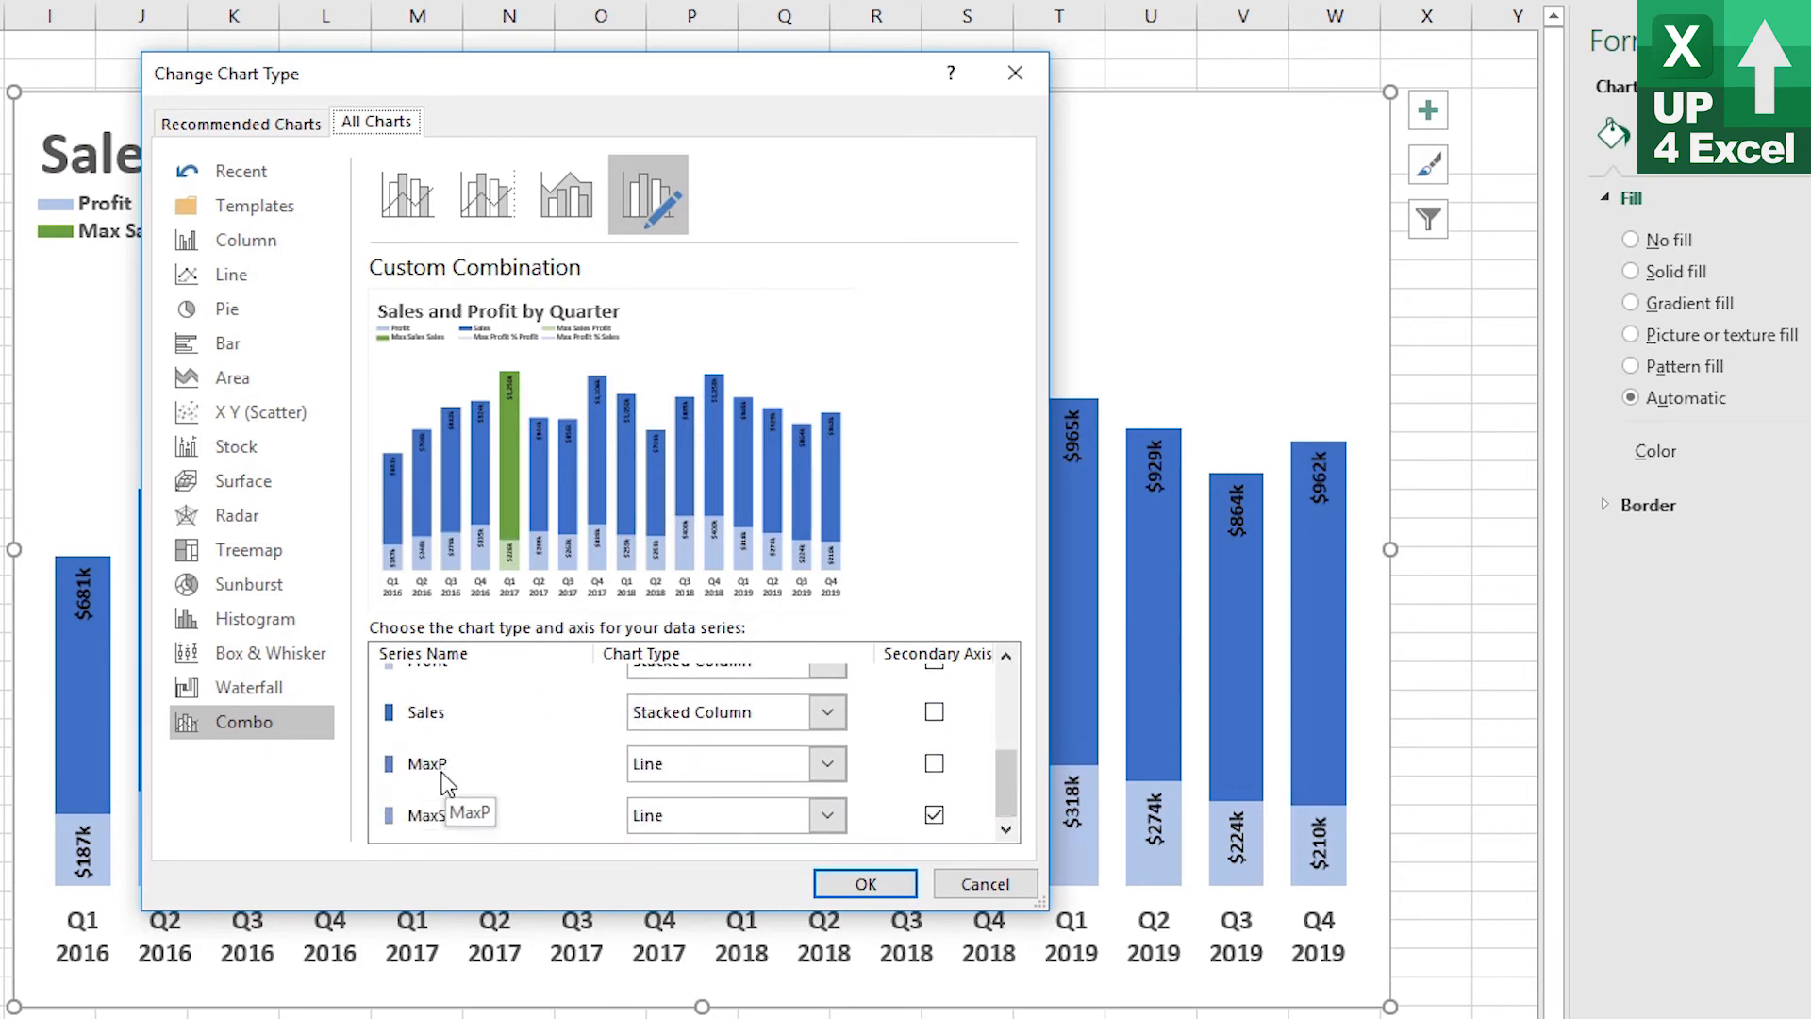
{"action": "left_click_drag", "start_coordinate": [1007, 800], "coordinate": [1010, 695]}
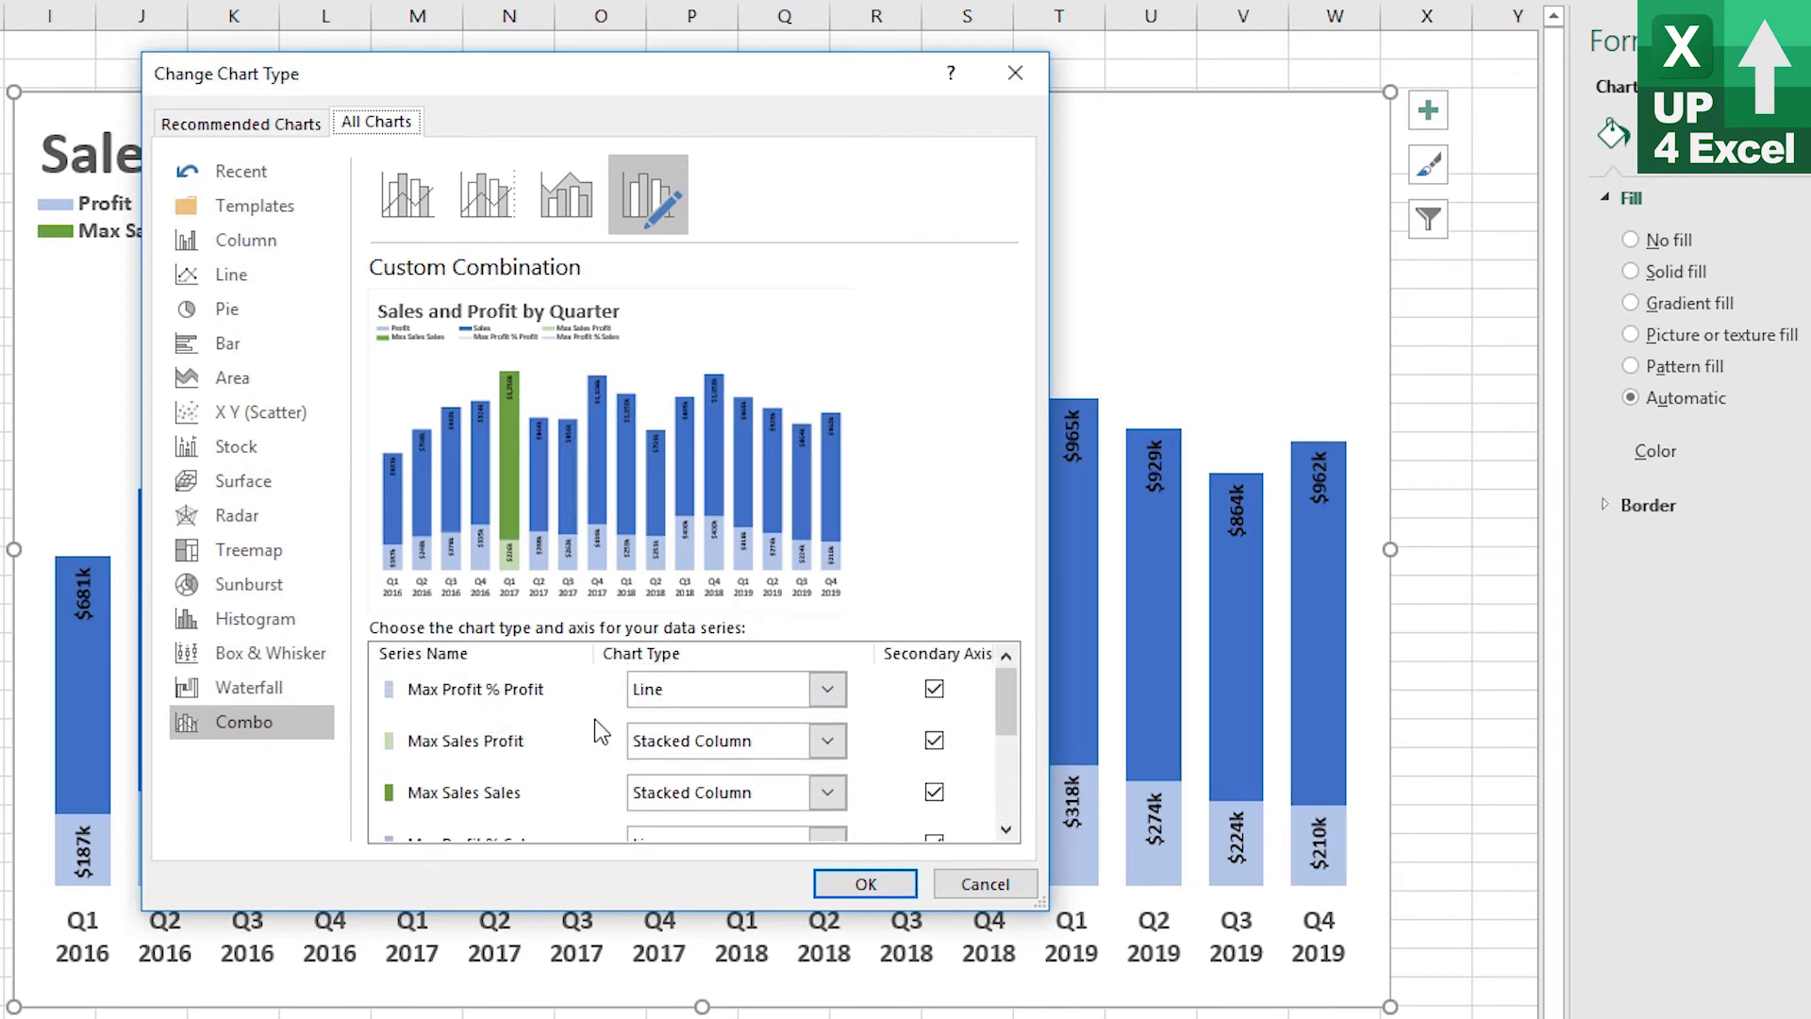
{"action": "left_click", "coordinate": [828, 691]}
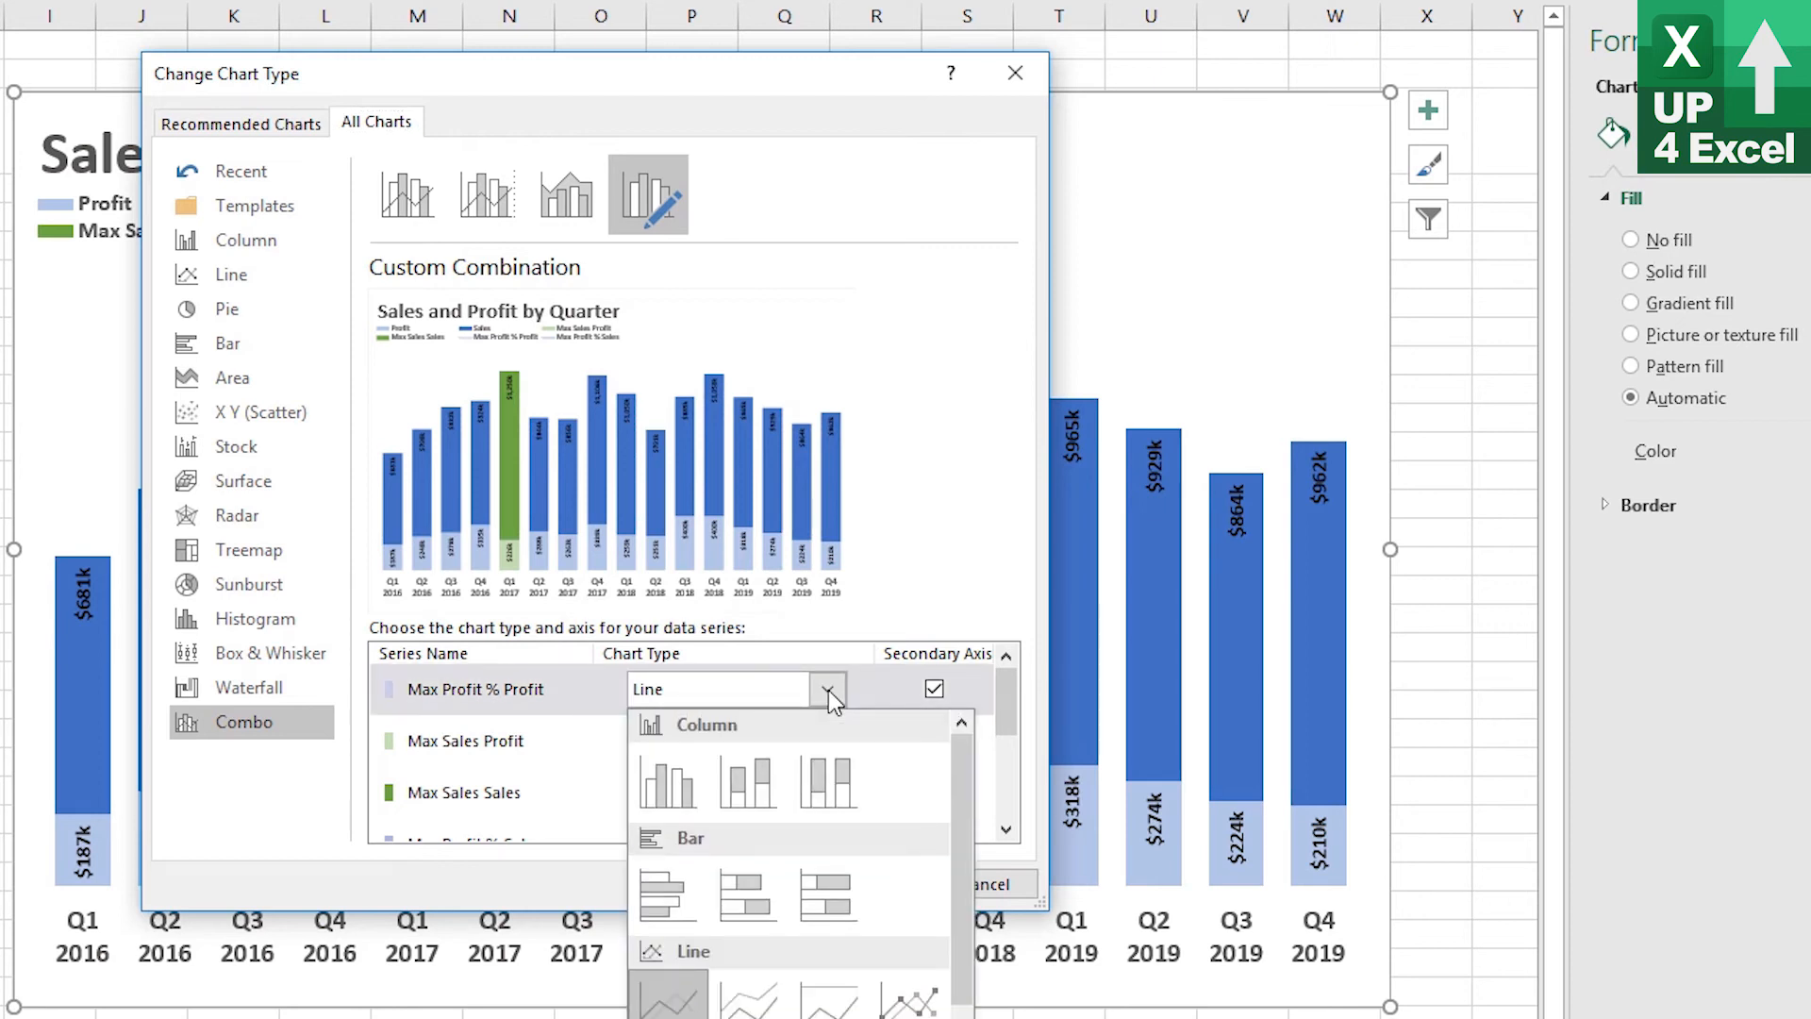
{"action": "left_click", "coordinate": [772, 788]}
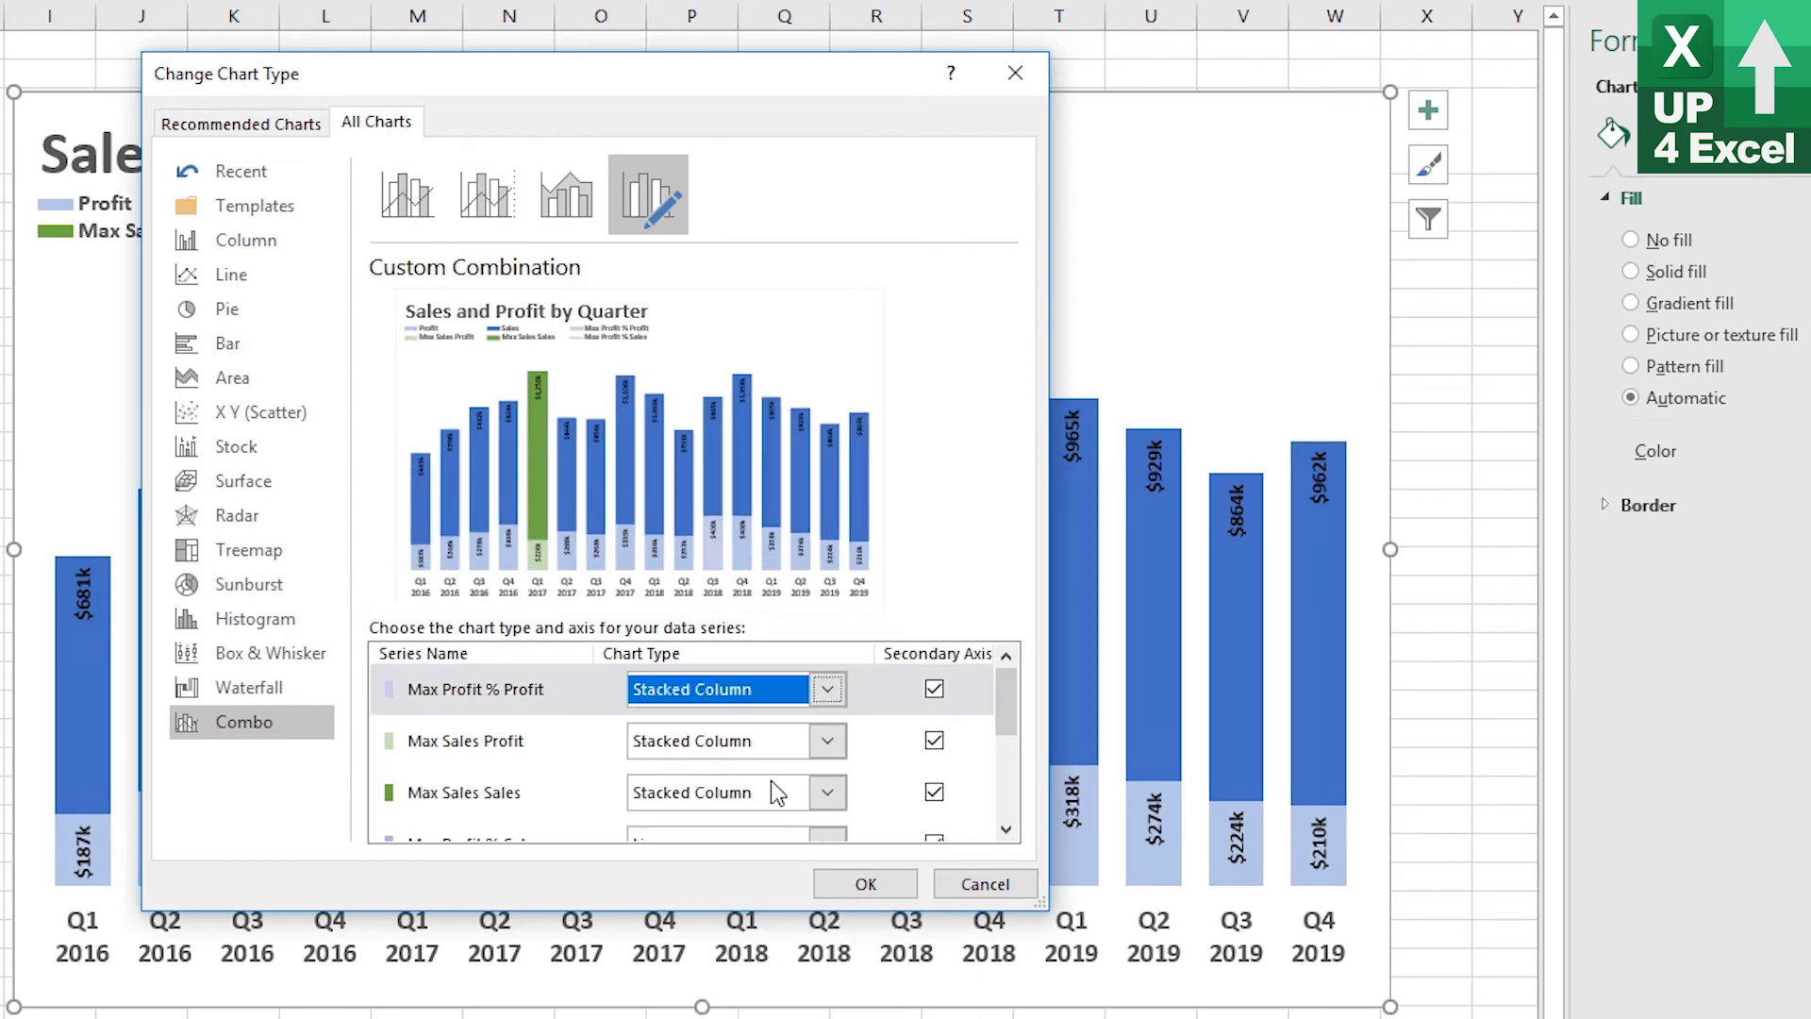
Set the Max Profit % Sales series to Stacked Column on the secondary axis and apply the chart type changes
{"action": "left_click", "coordinate": [1006, 829]}
{"action": "left_click", "coordinate": [827, 821]}
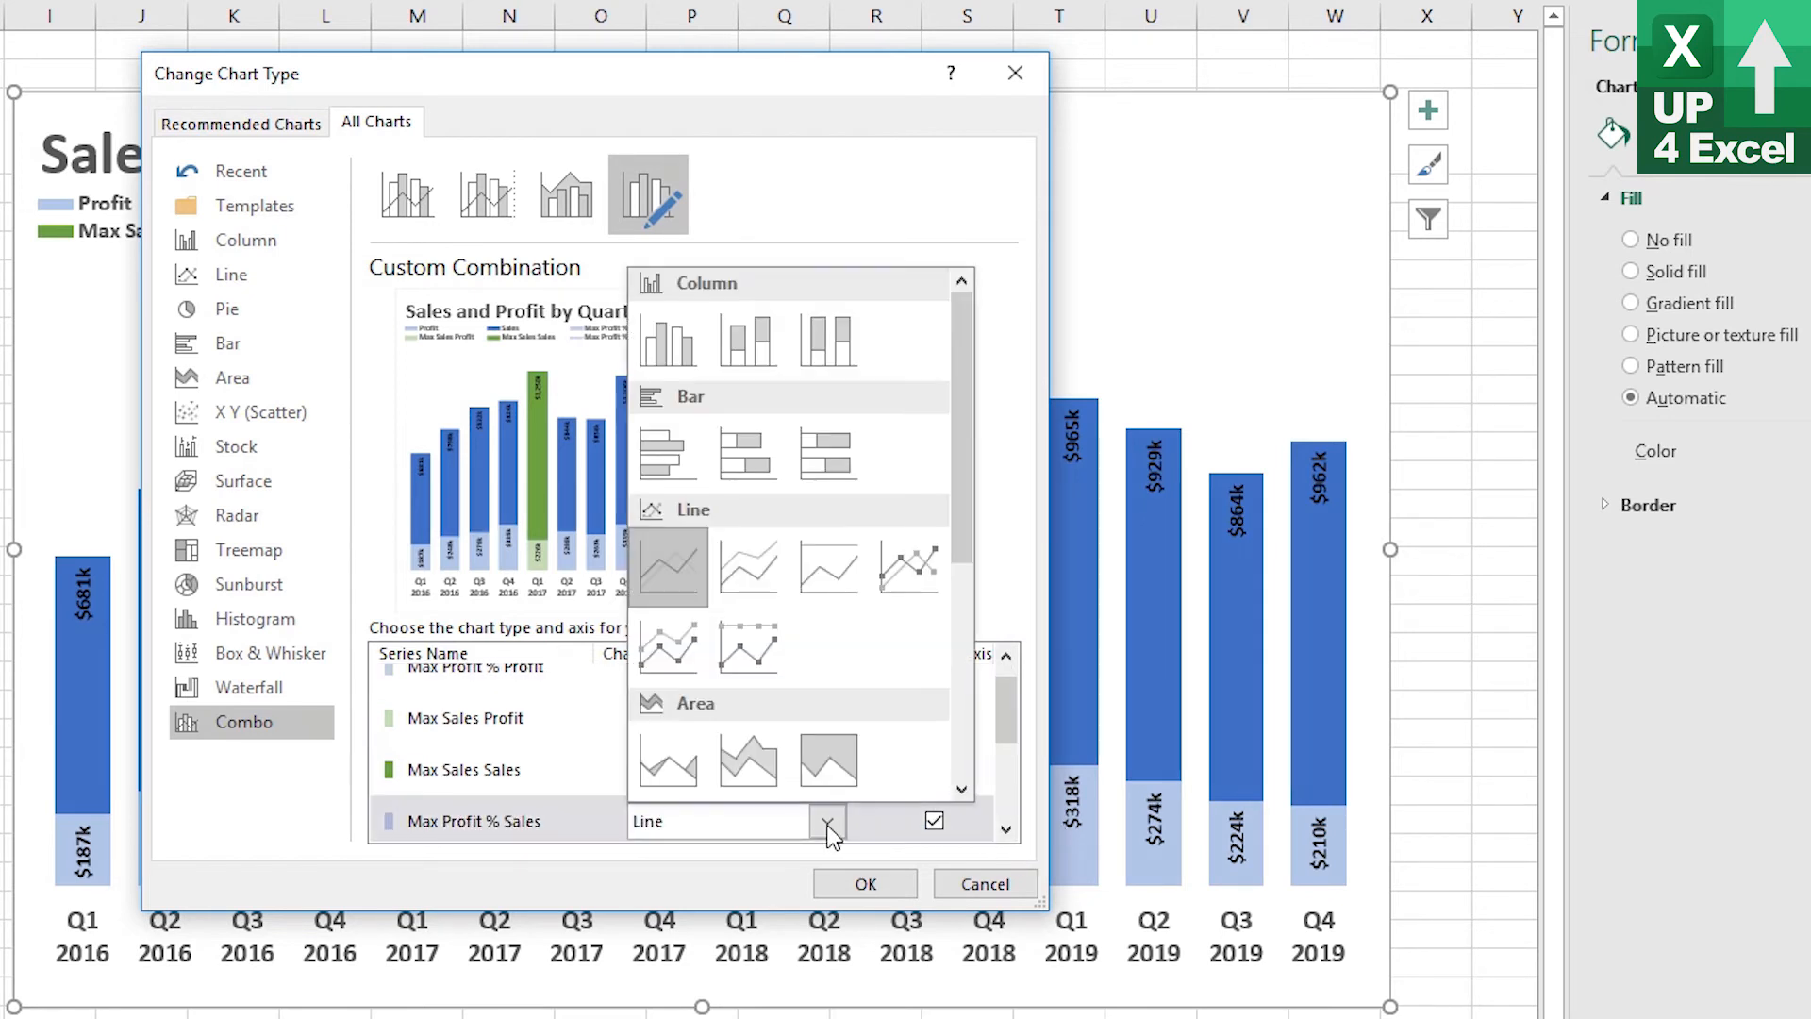
{"action": "left_click", "coordinate": [751, 359]}
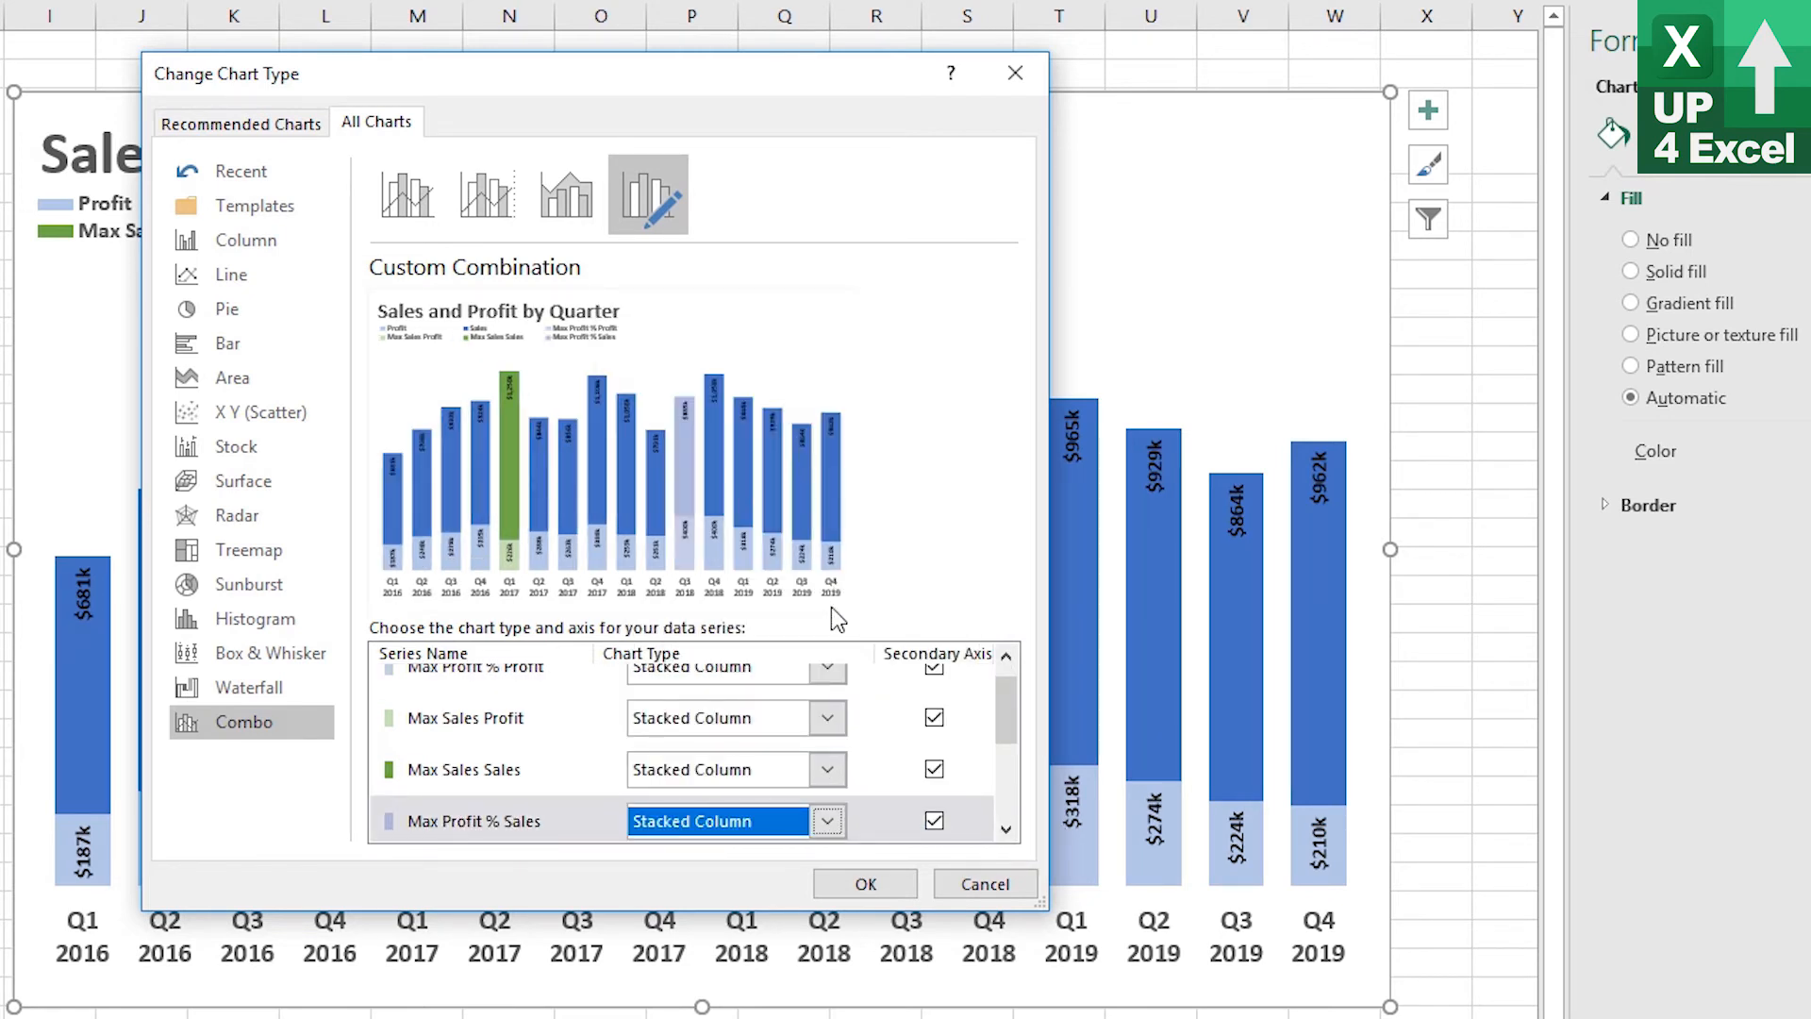
{"action": "left_click", "coordinate": [866, 885]}
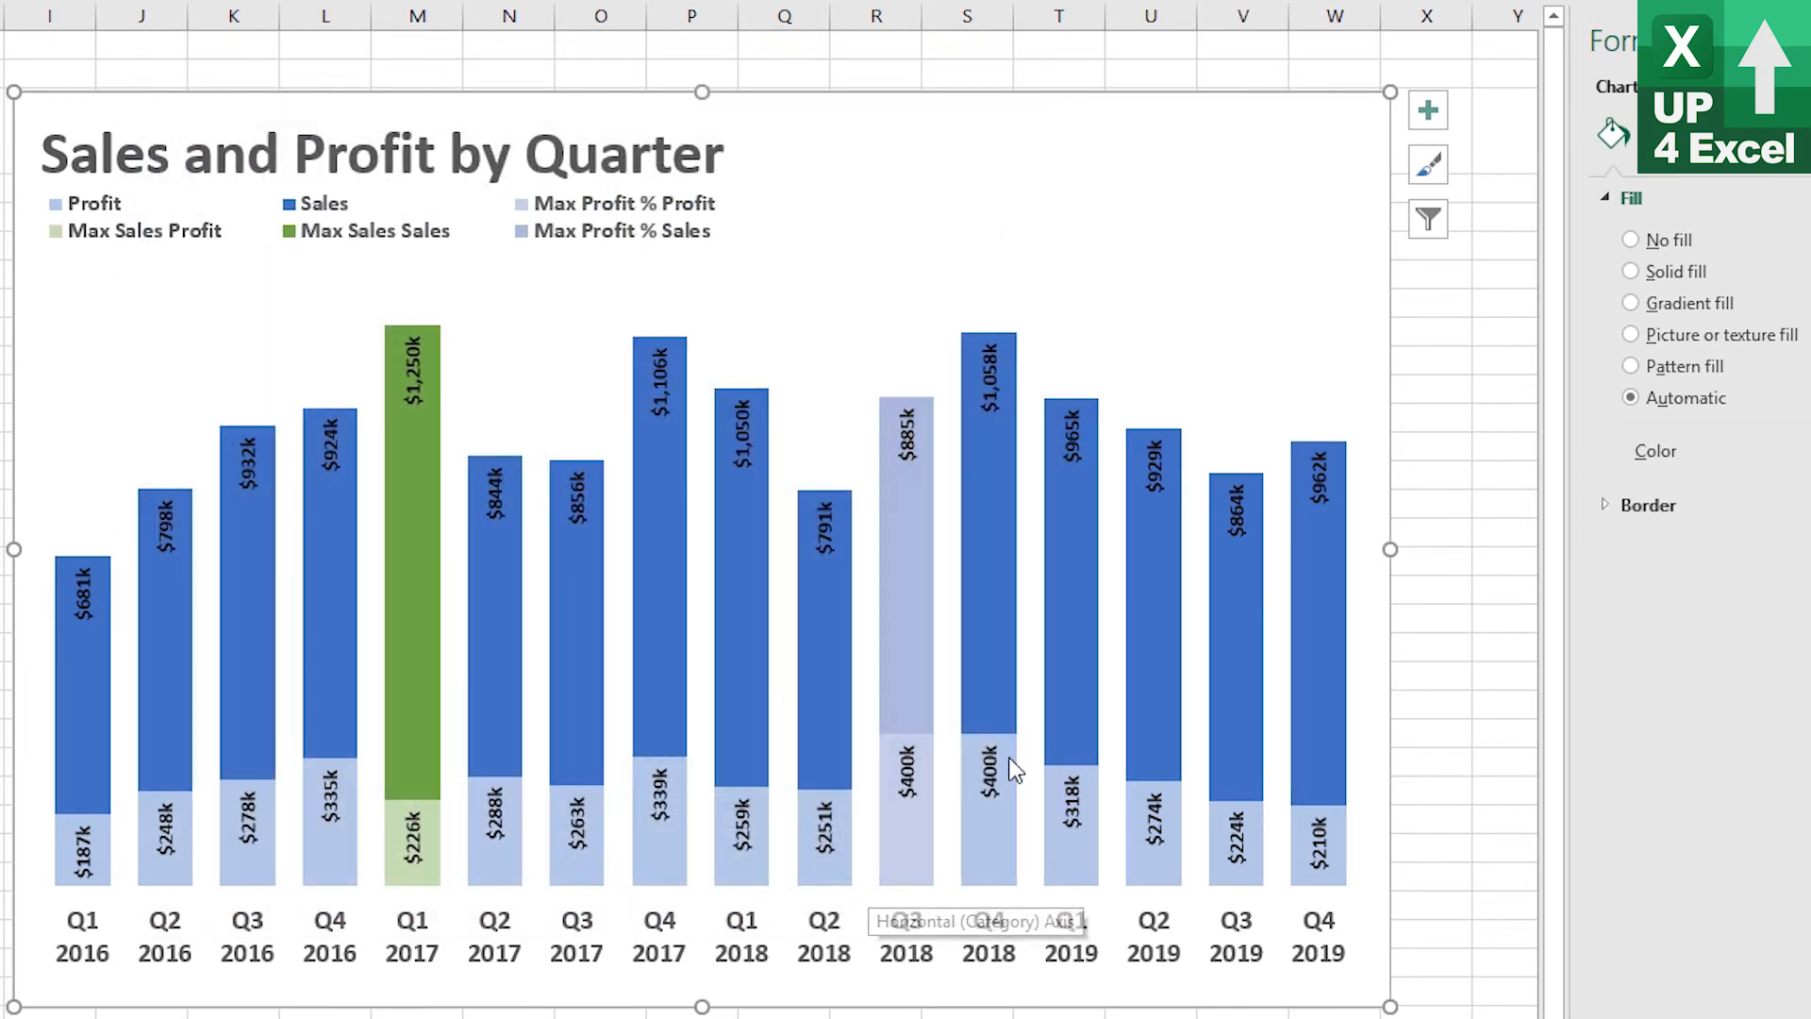
Give the Max Profit % Profit series a solid fill of Gold, Accent 4, Lighter 40%
{"action": "mouse_move", "coordinate": [919, 640]}
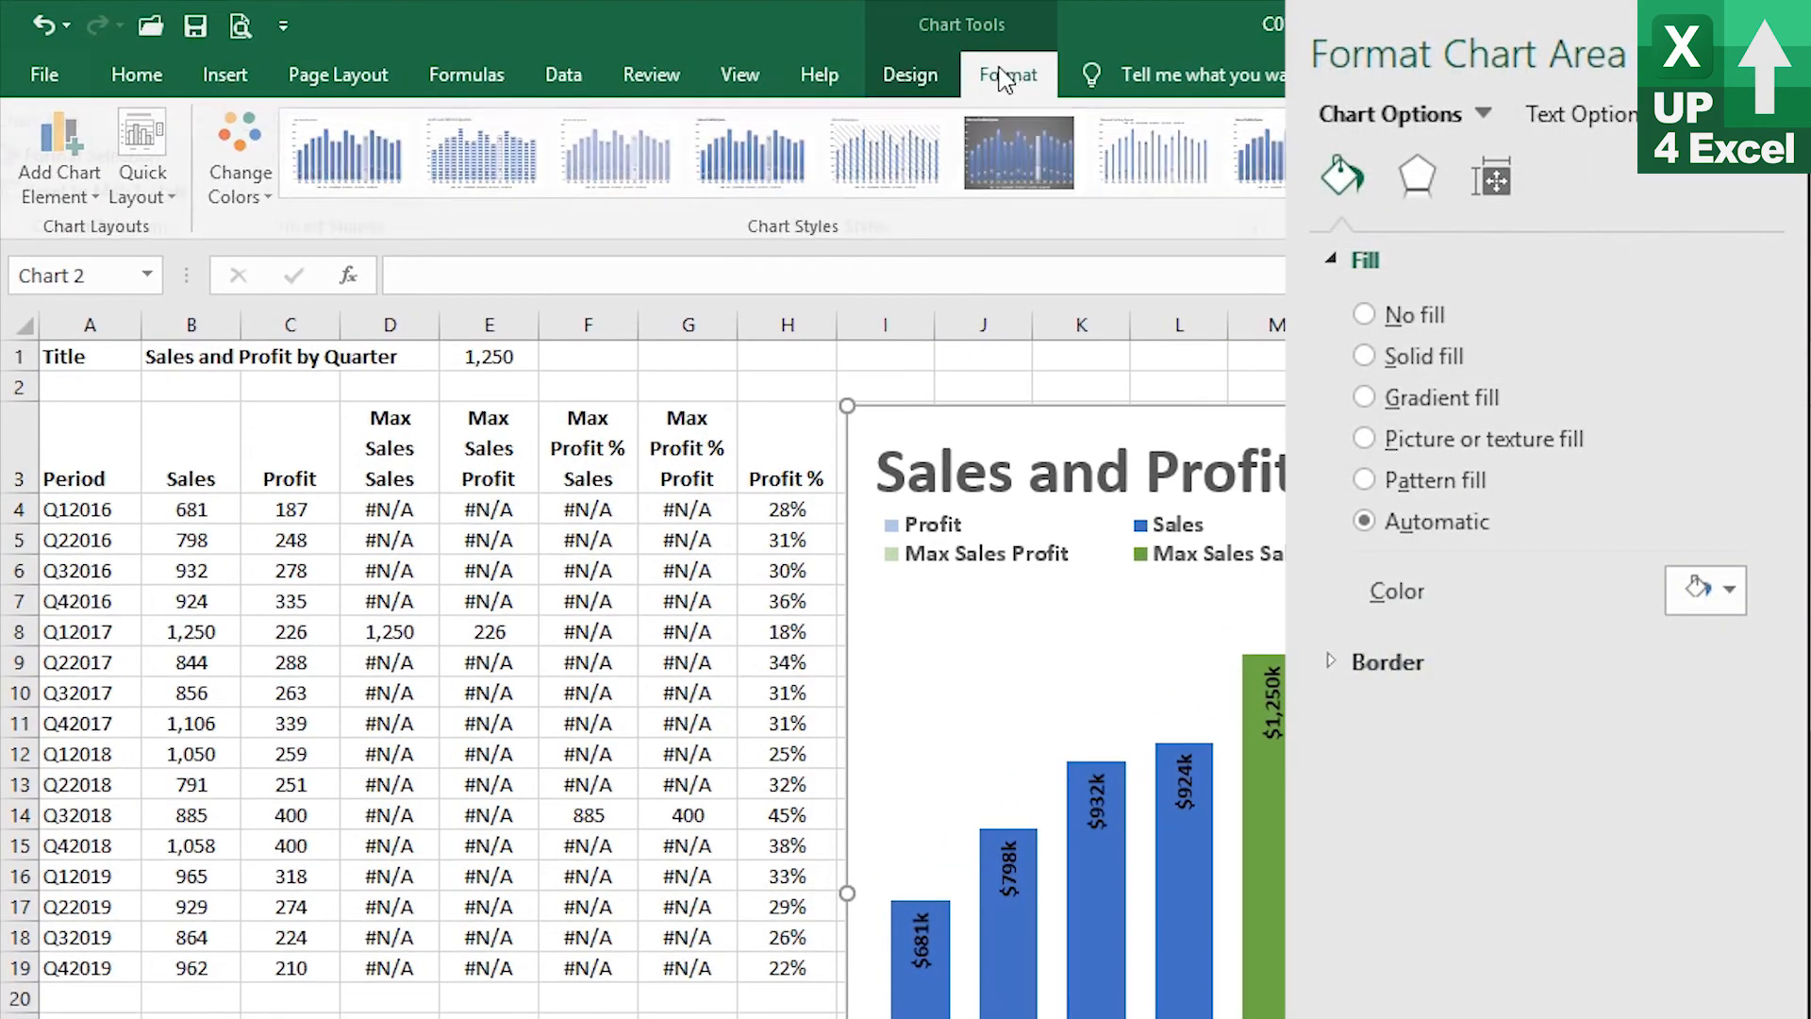
{"action": "left_click", "coordinate": [1007, 75]}
{"action": "left_click", "coordinate": [217, 130]}
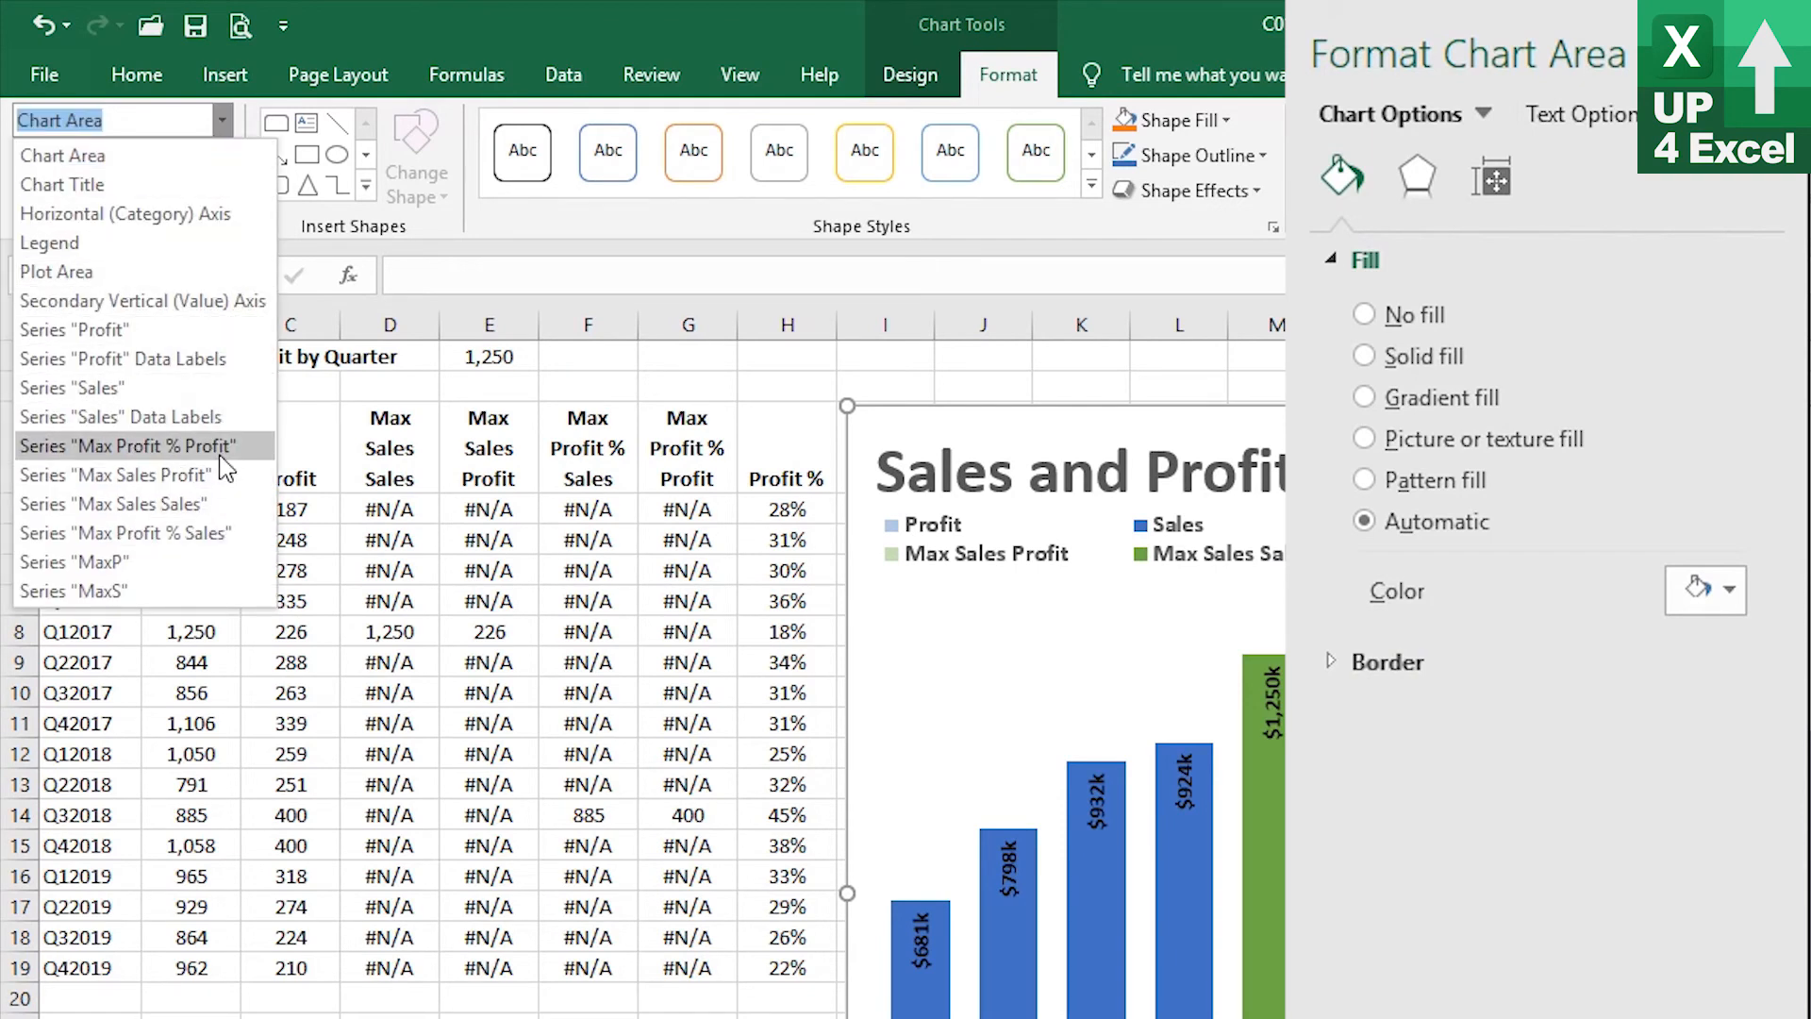
{"action": "left_click", "coordinate": [220, 453]}
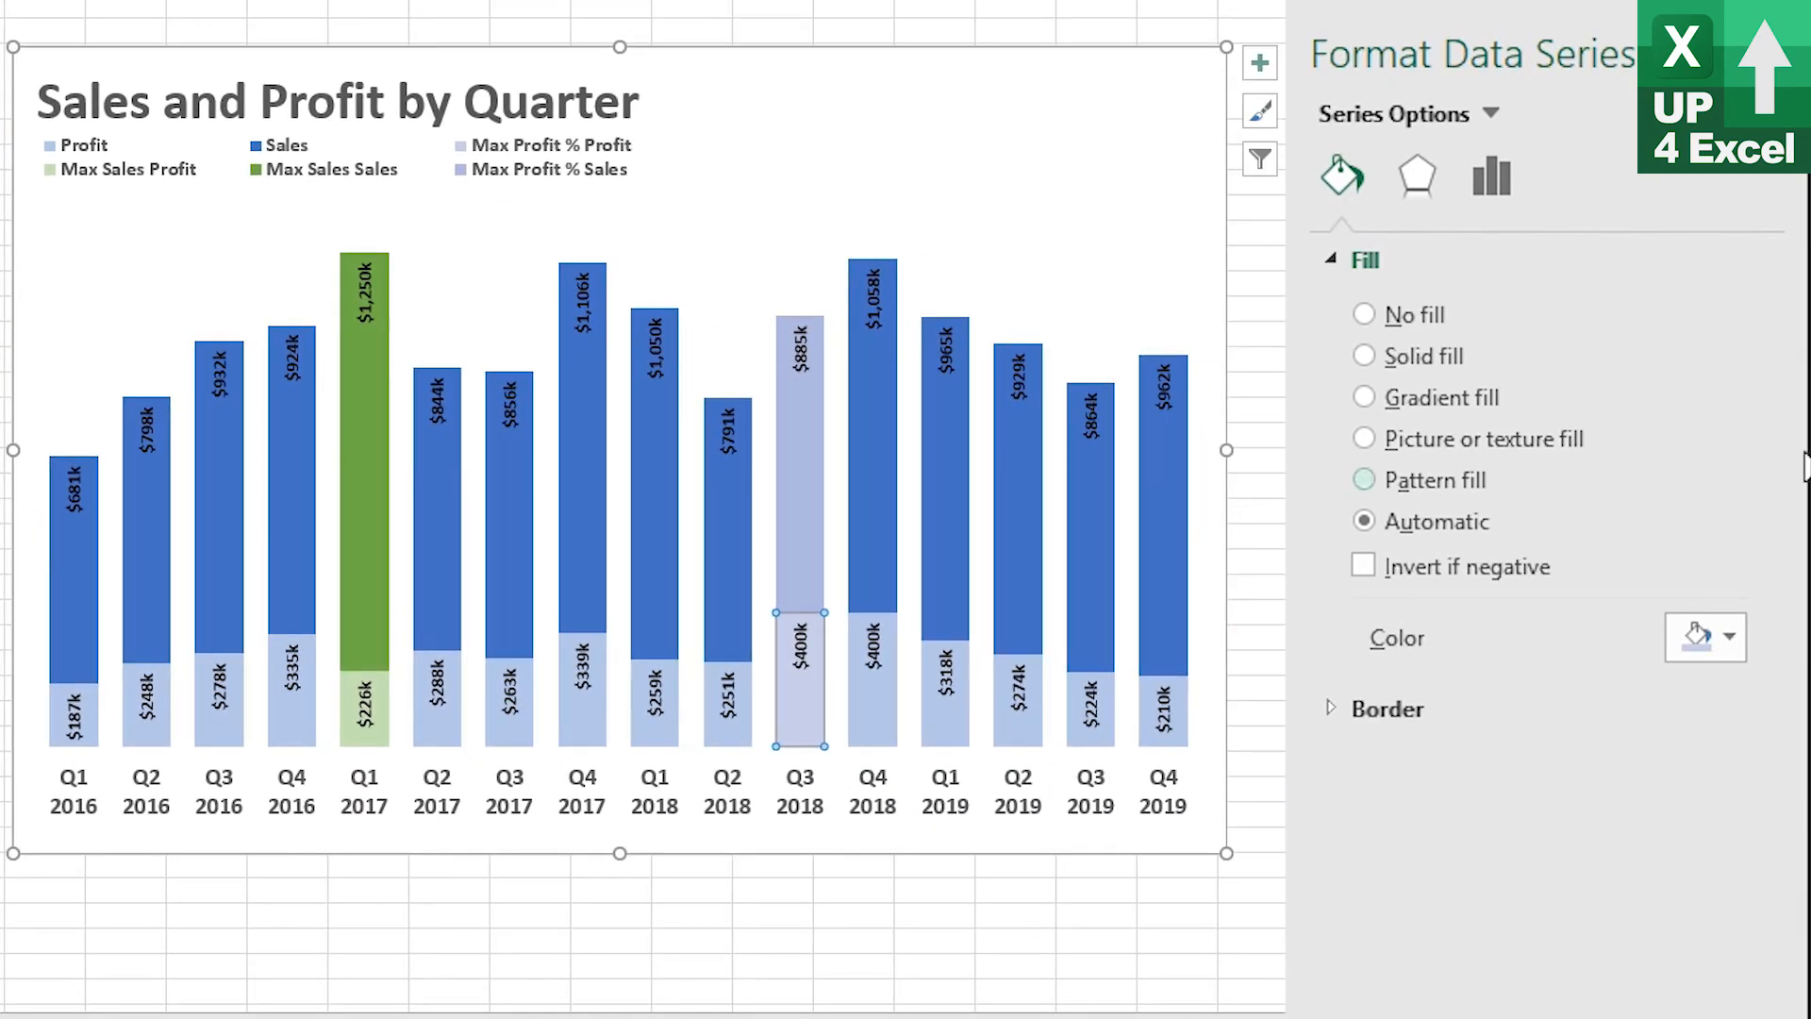
{"action": "left_click", "coordinate": [1407, 355]}
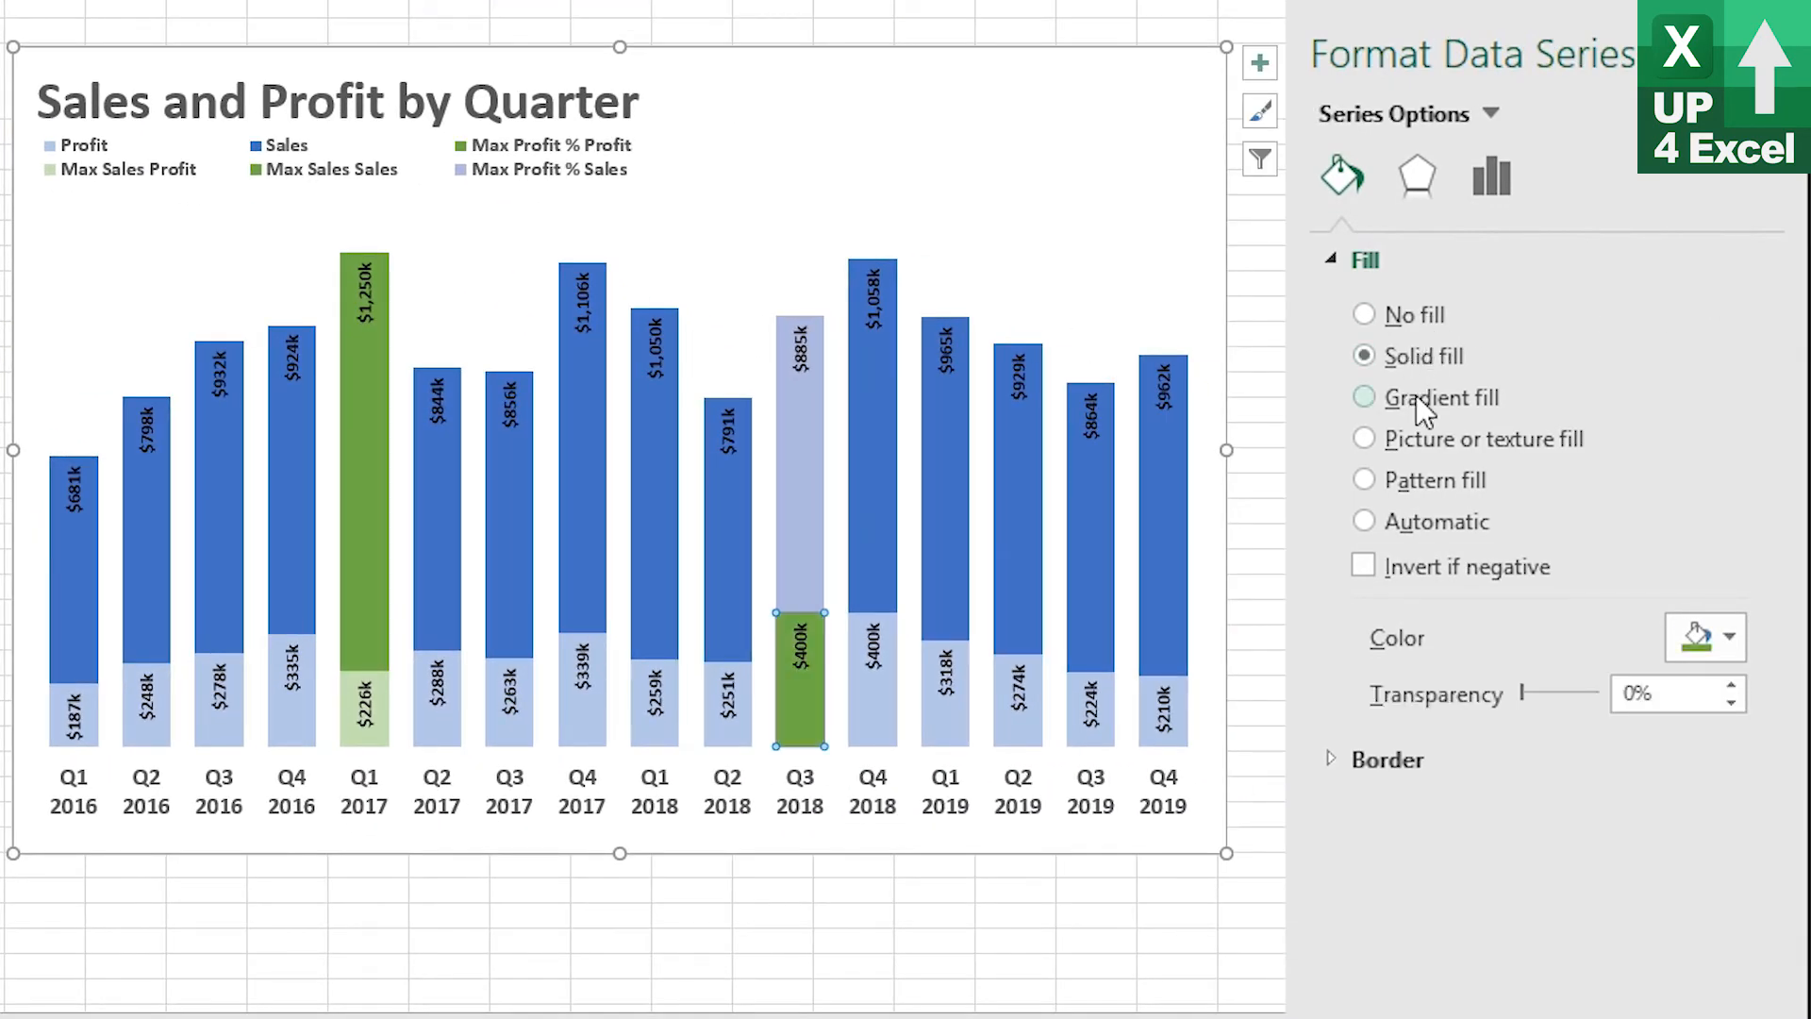
{"action": "left_click", "coordinate": [1733, 643]}
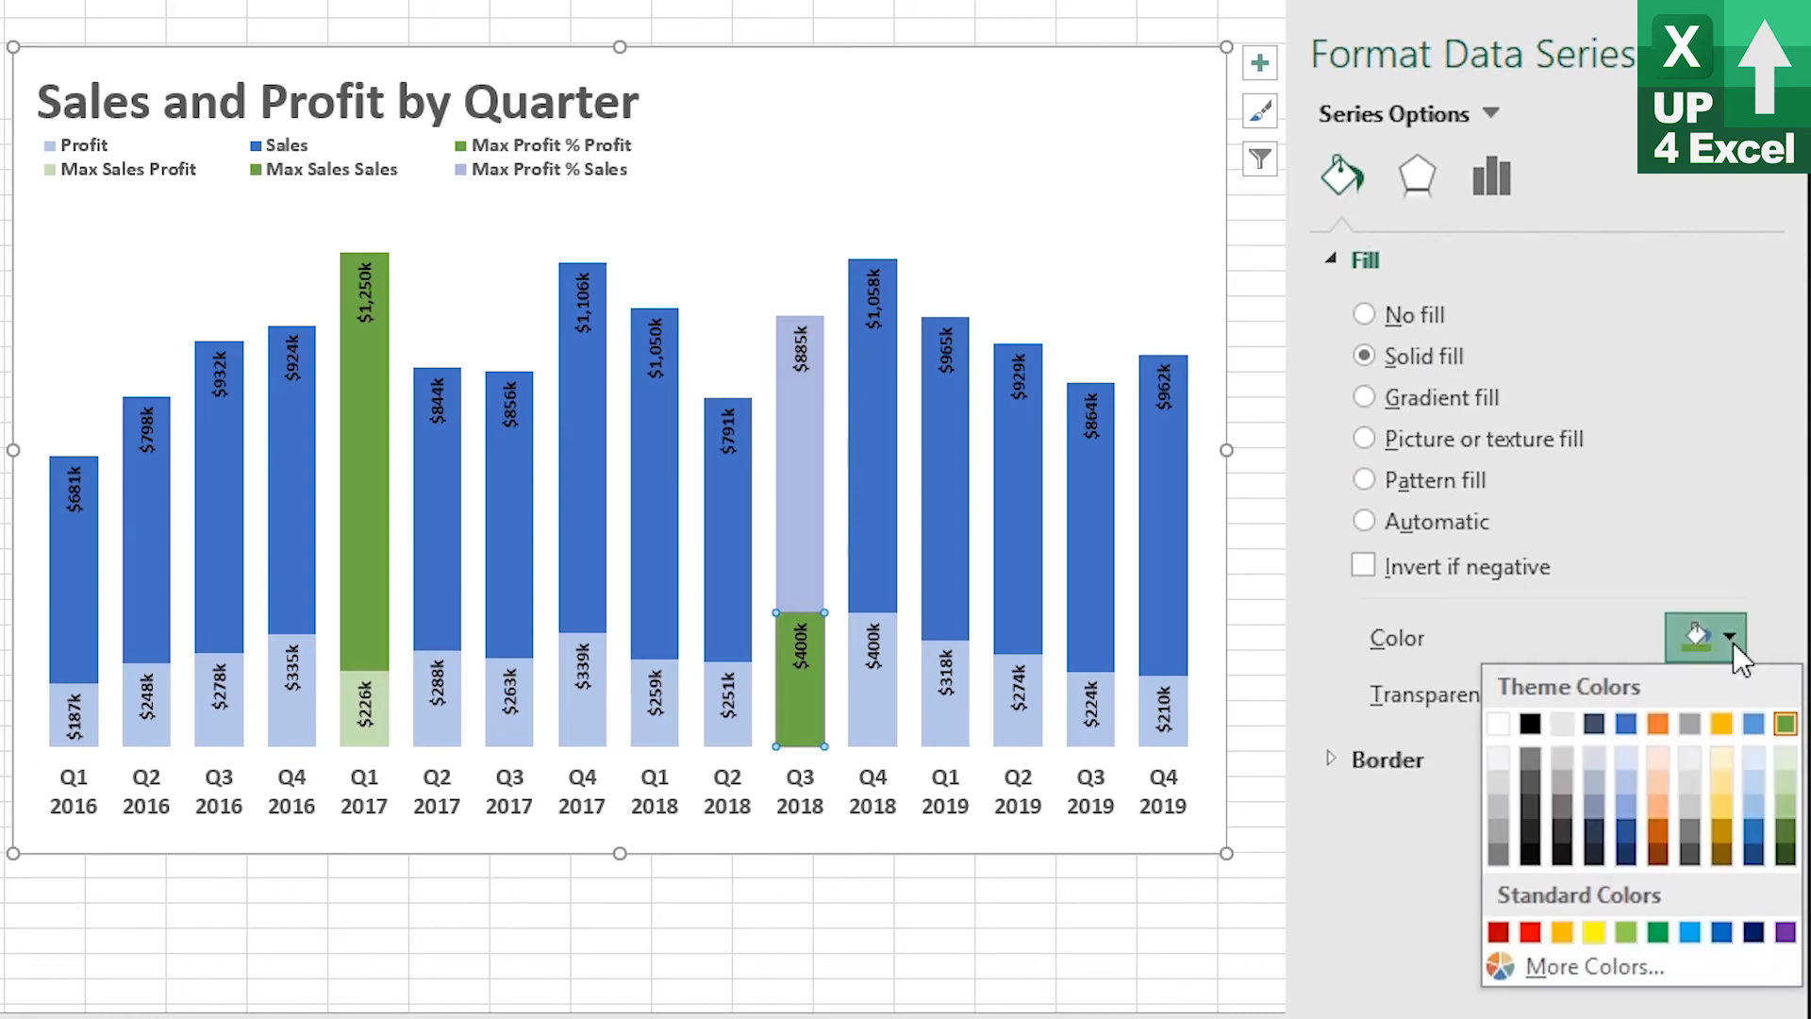
{"action": "left_click", "coordinate": [1718, 785]}
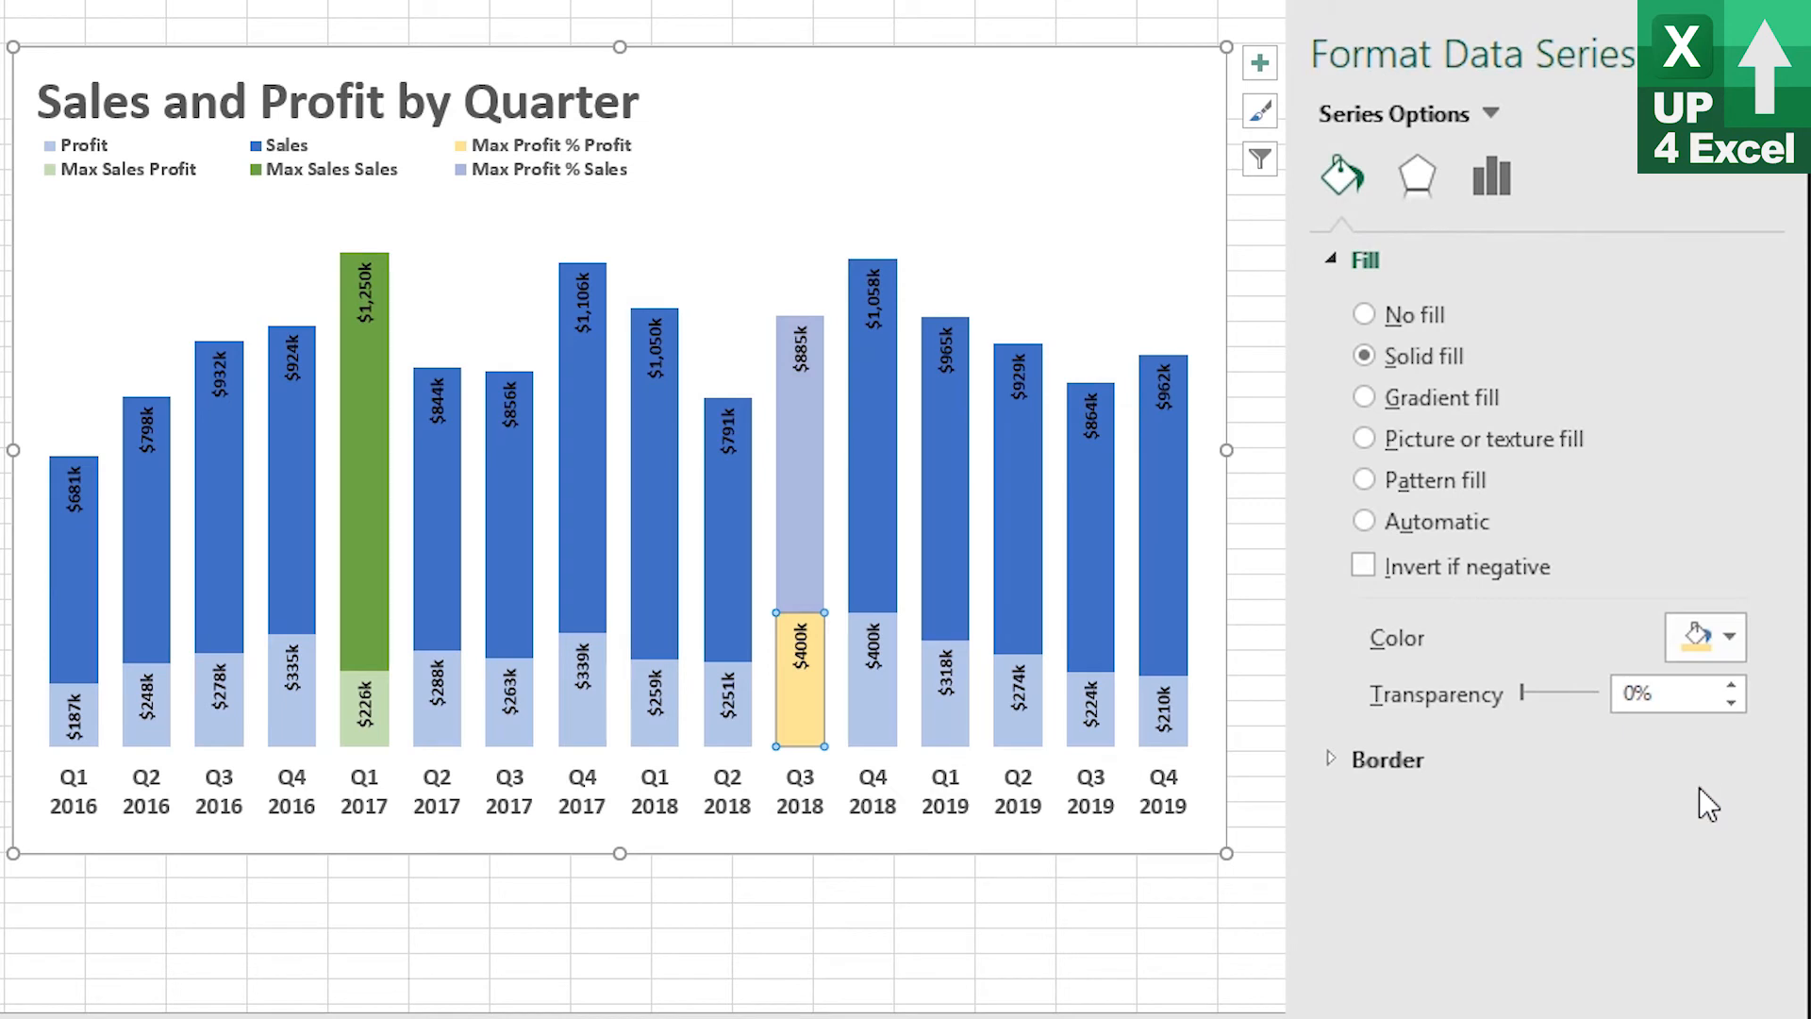
Fill the Max Profit % Sales series with the Gold, Accent 4 theme color
{"action": "left_click", "coordinate": [801, 474]}
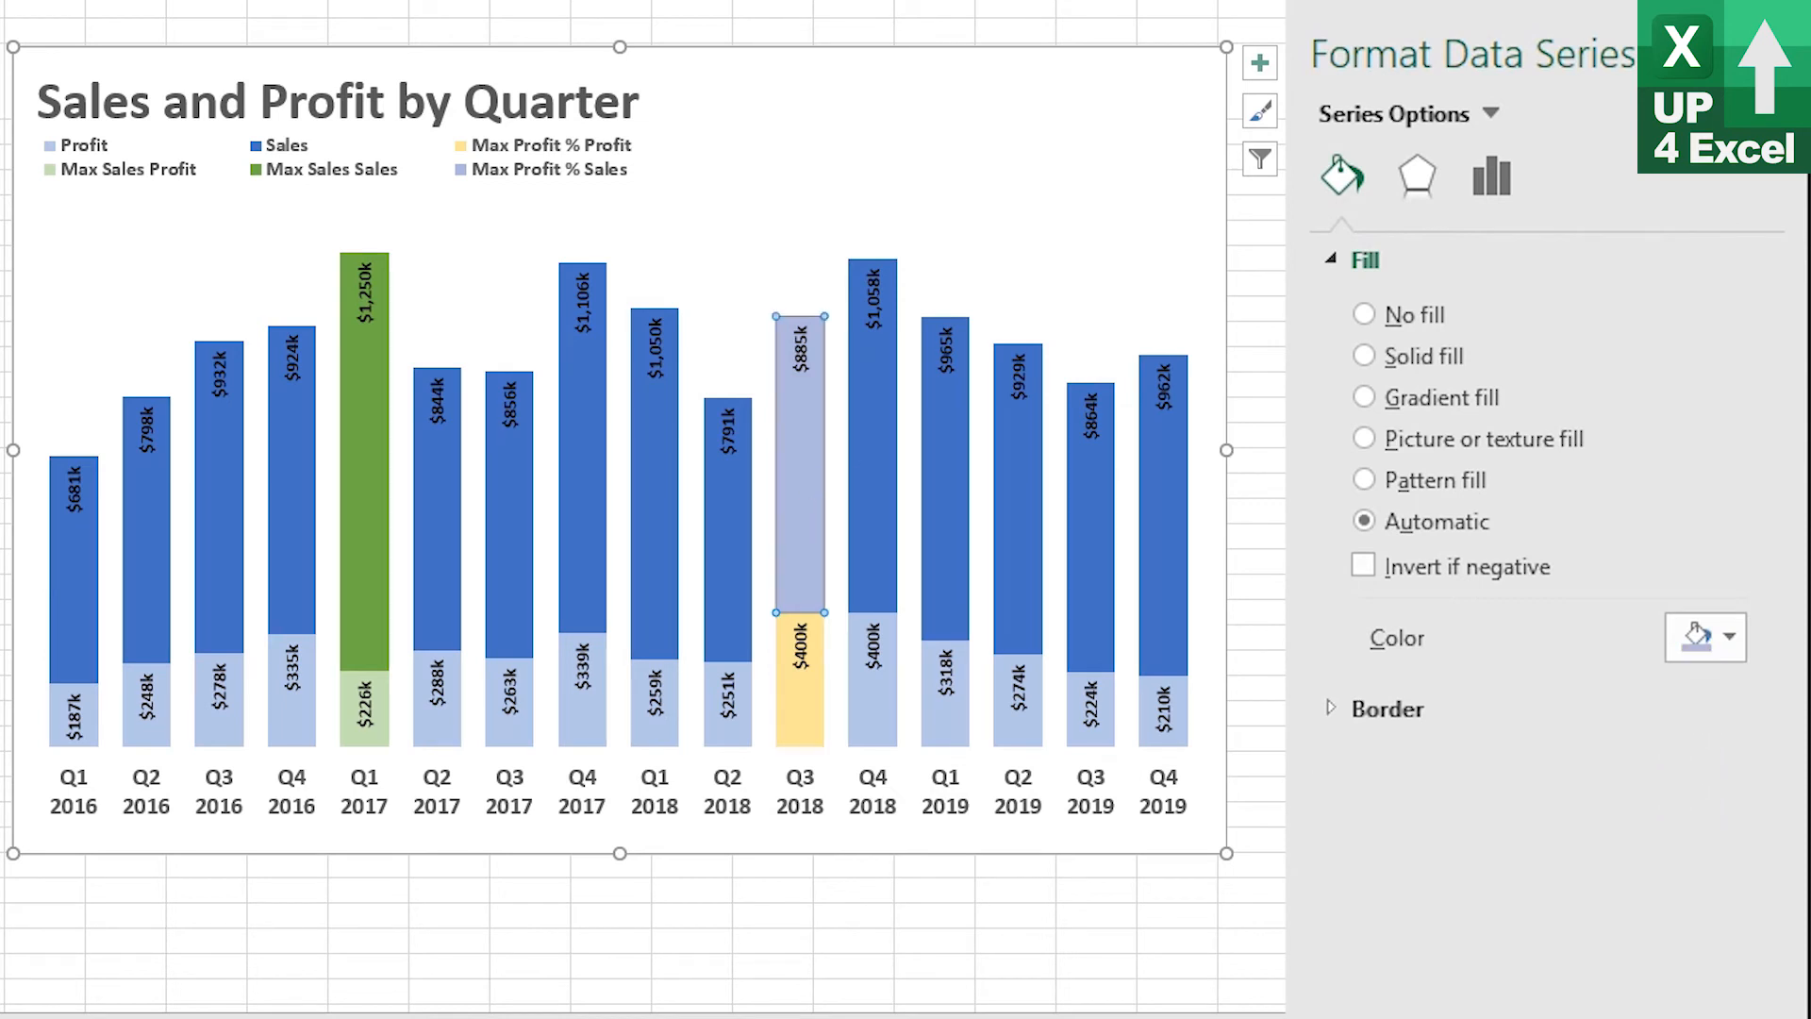
{"action": "left_click", "coordinate": [1725, 637]}
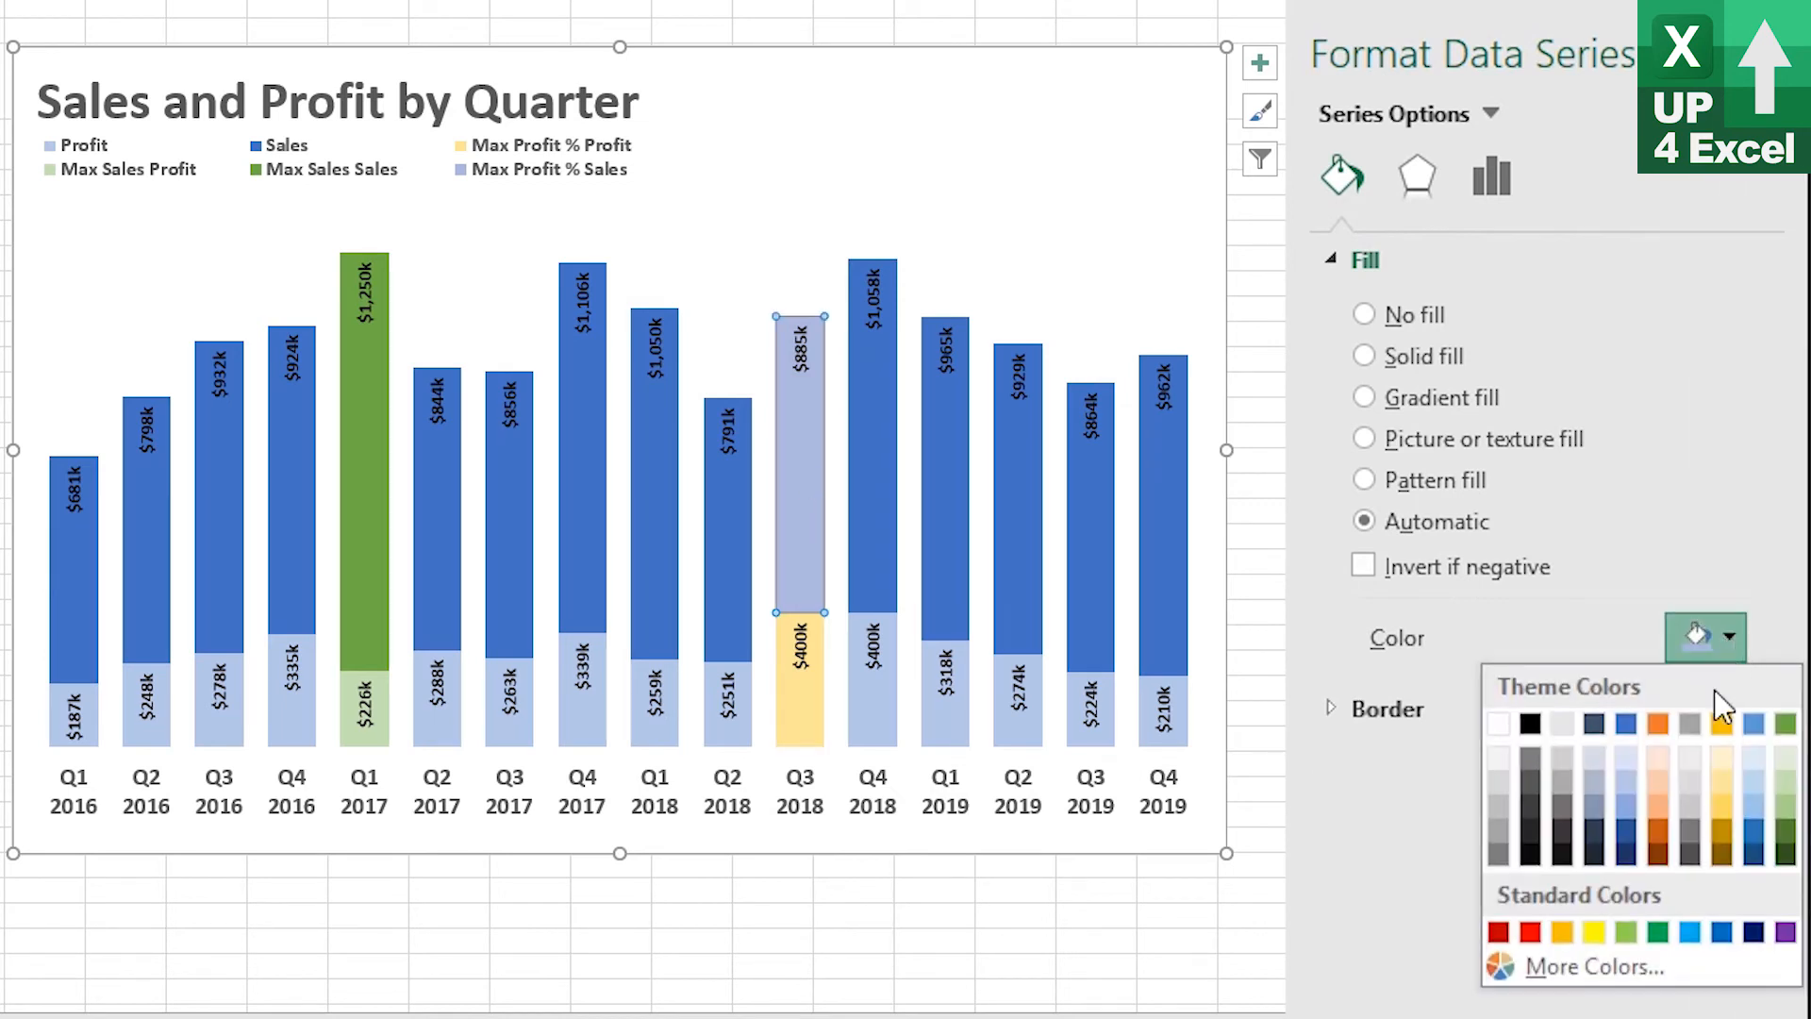
{"action": "left_click", "coordinate": [1721, 723]}
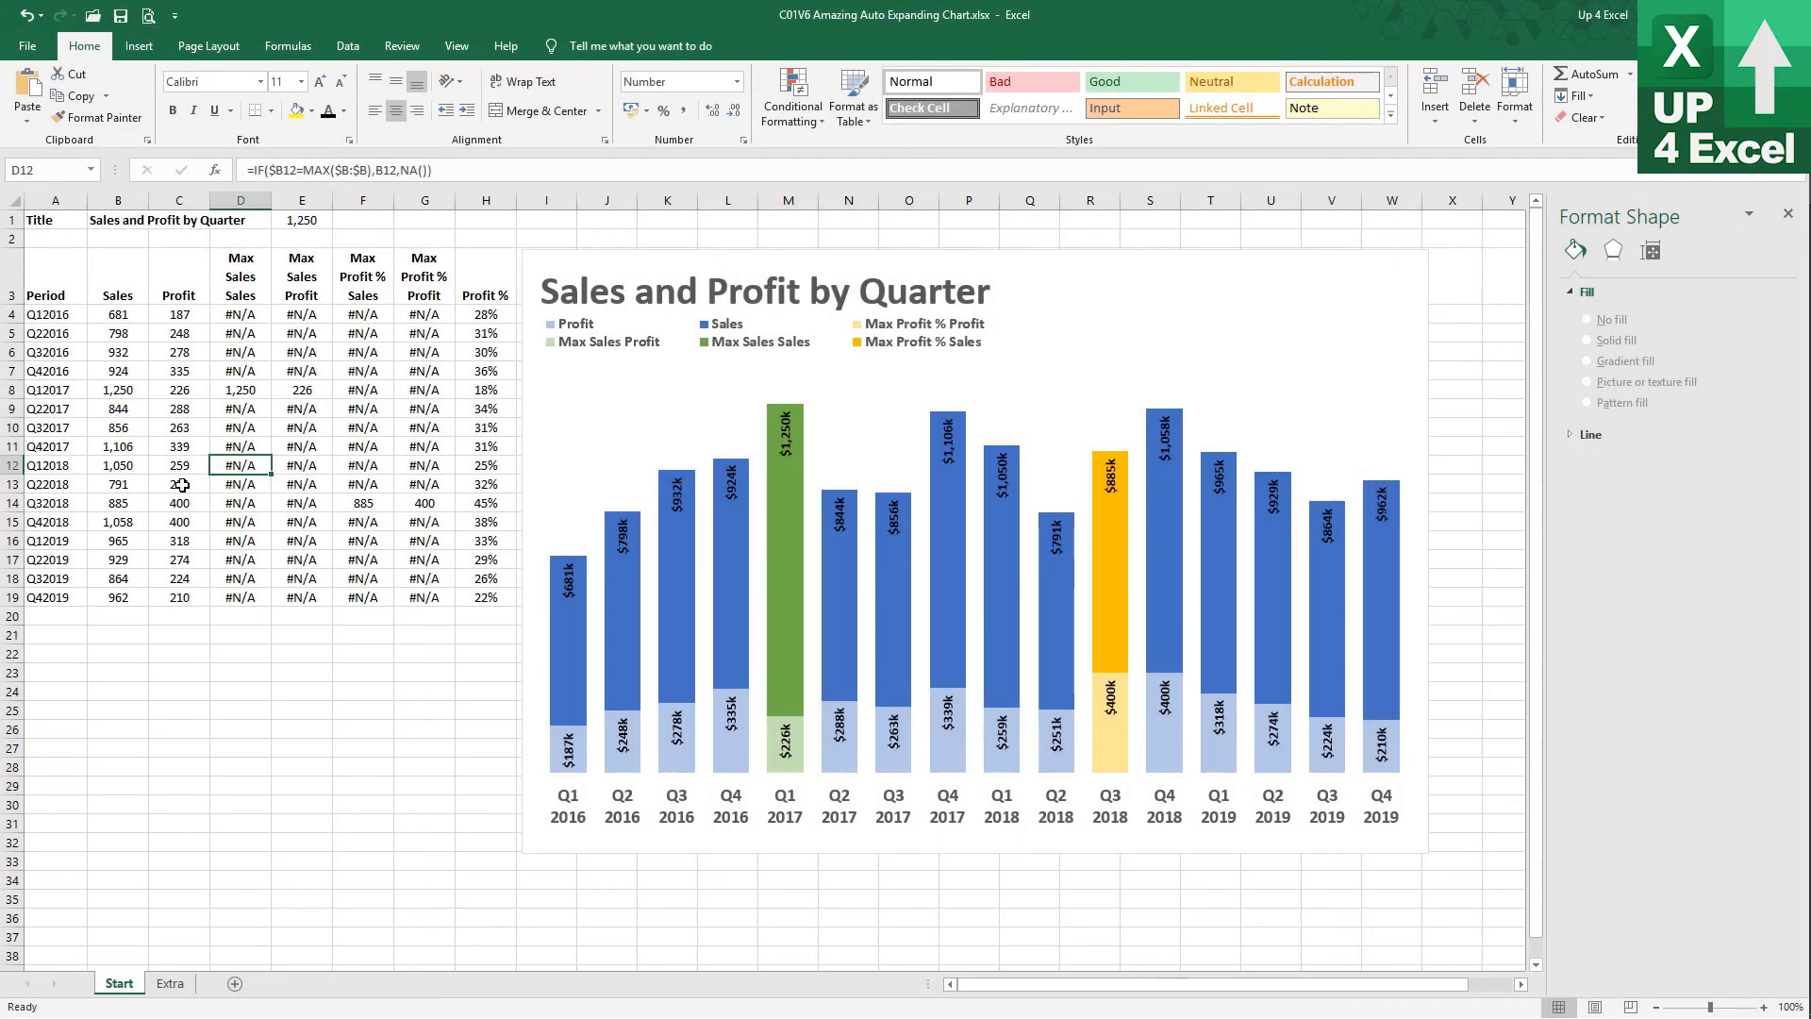
Enter 500 as the Q22018 profit in C13 to test the highlight
{"action": "left_click", "coordinate": [182, 484]}
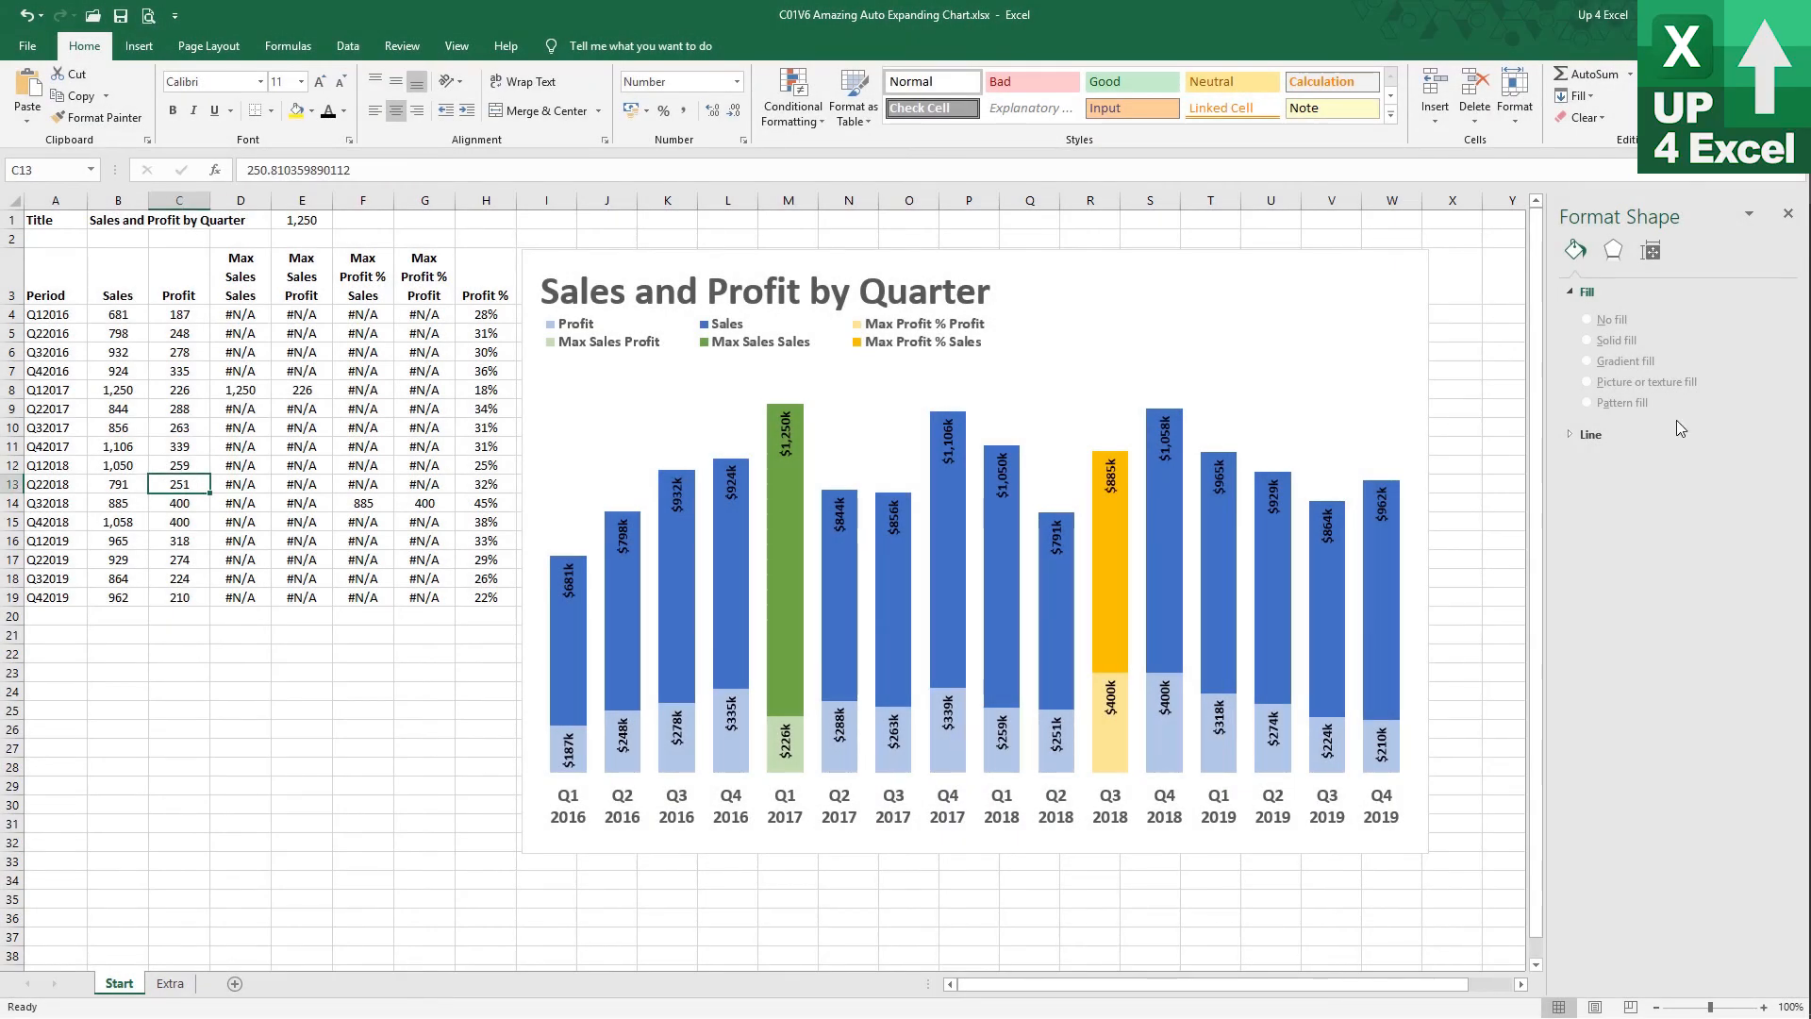
{"action": "type", "text": "500"}
{"action": "key", "text": "Return"}
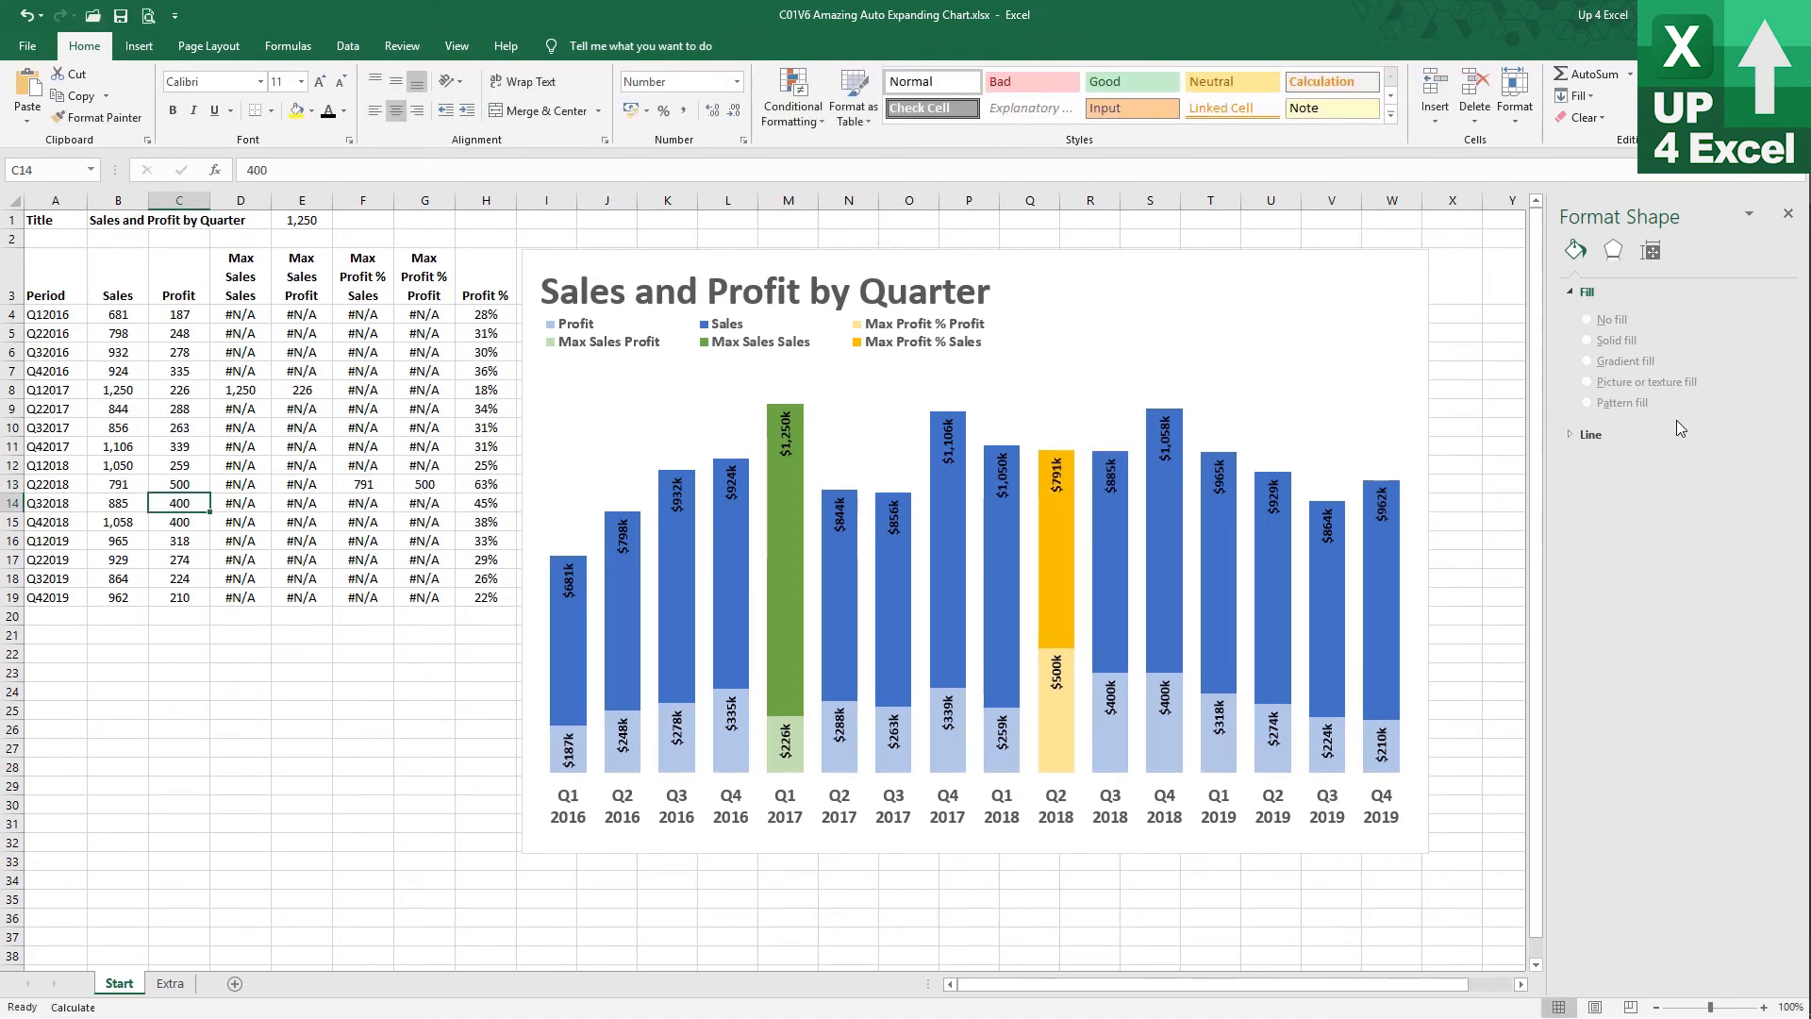
Enter 1500 as the Q22018 sales in B13
{"action": "key", "text": "Up"}
{"action": "key", "text": "Left"}
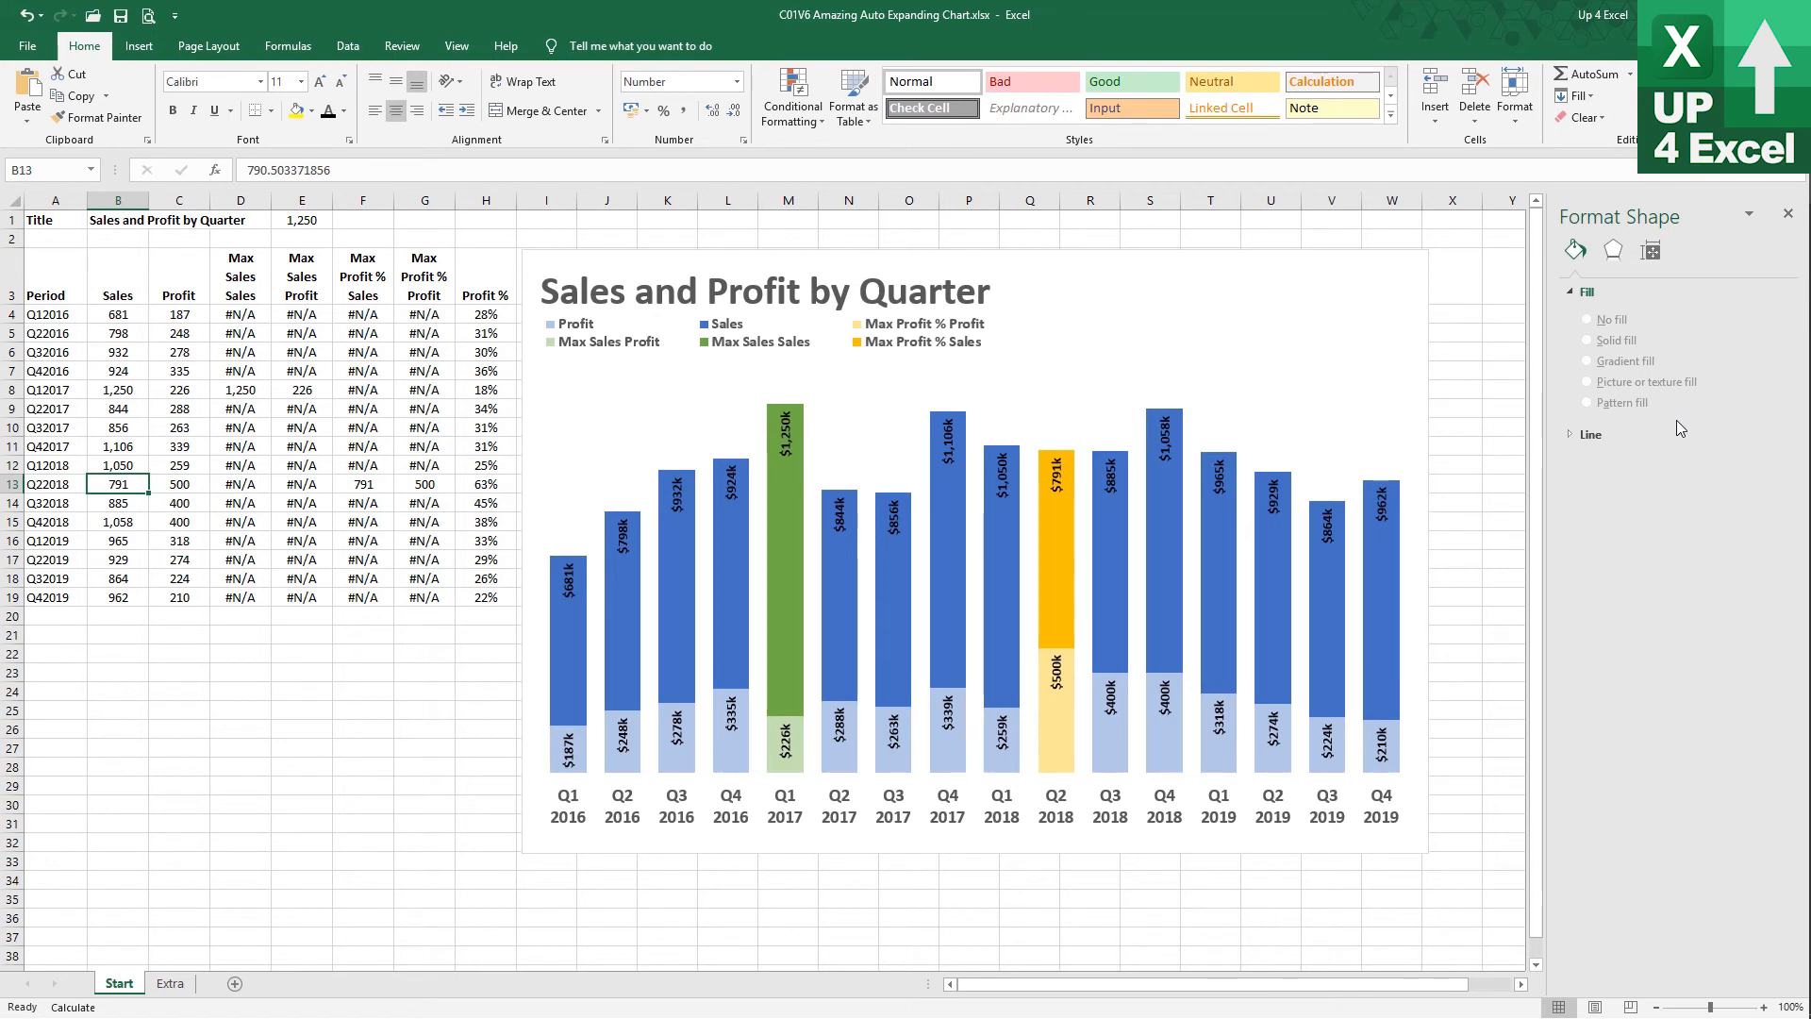
{"action": "type", "text": "1500"}
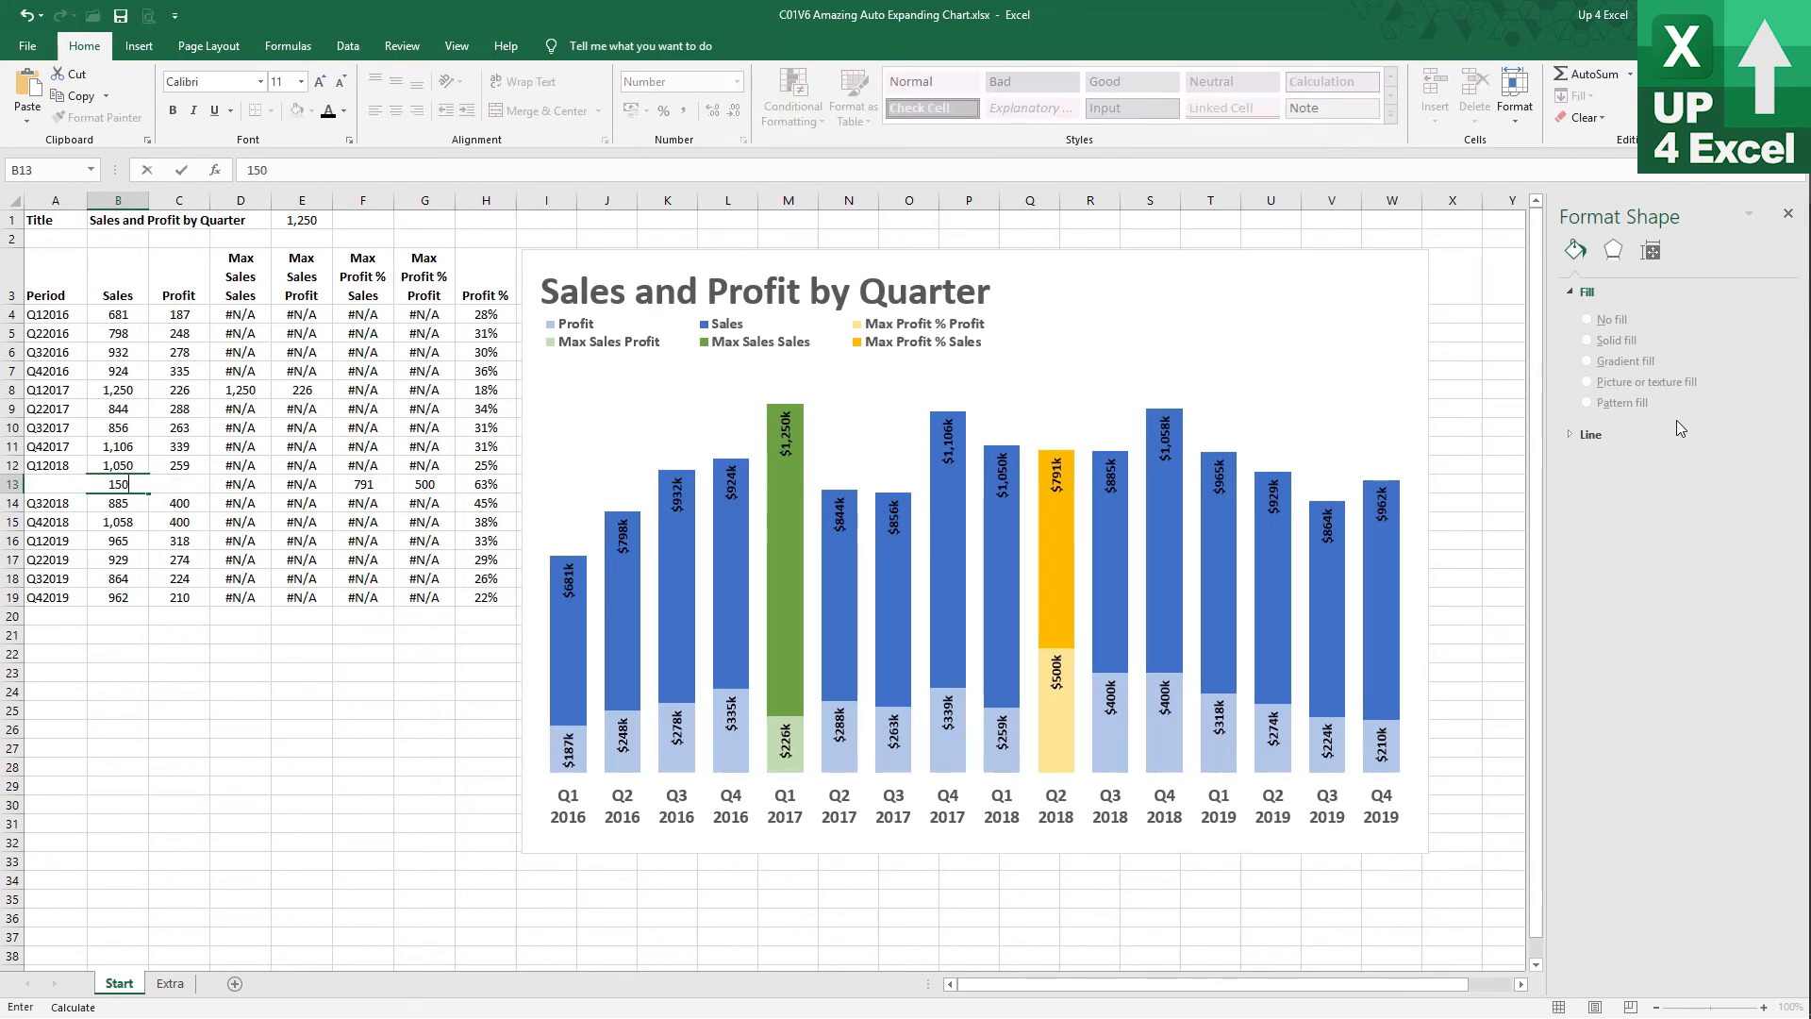
{"action": "key", "text": "Return"}
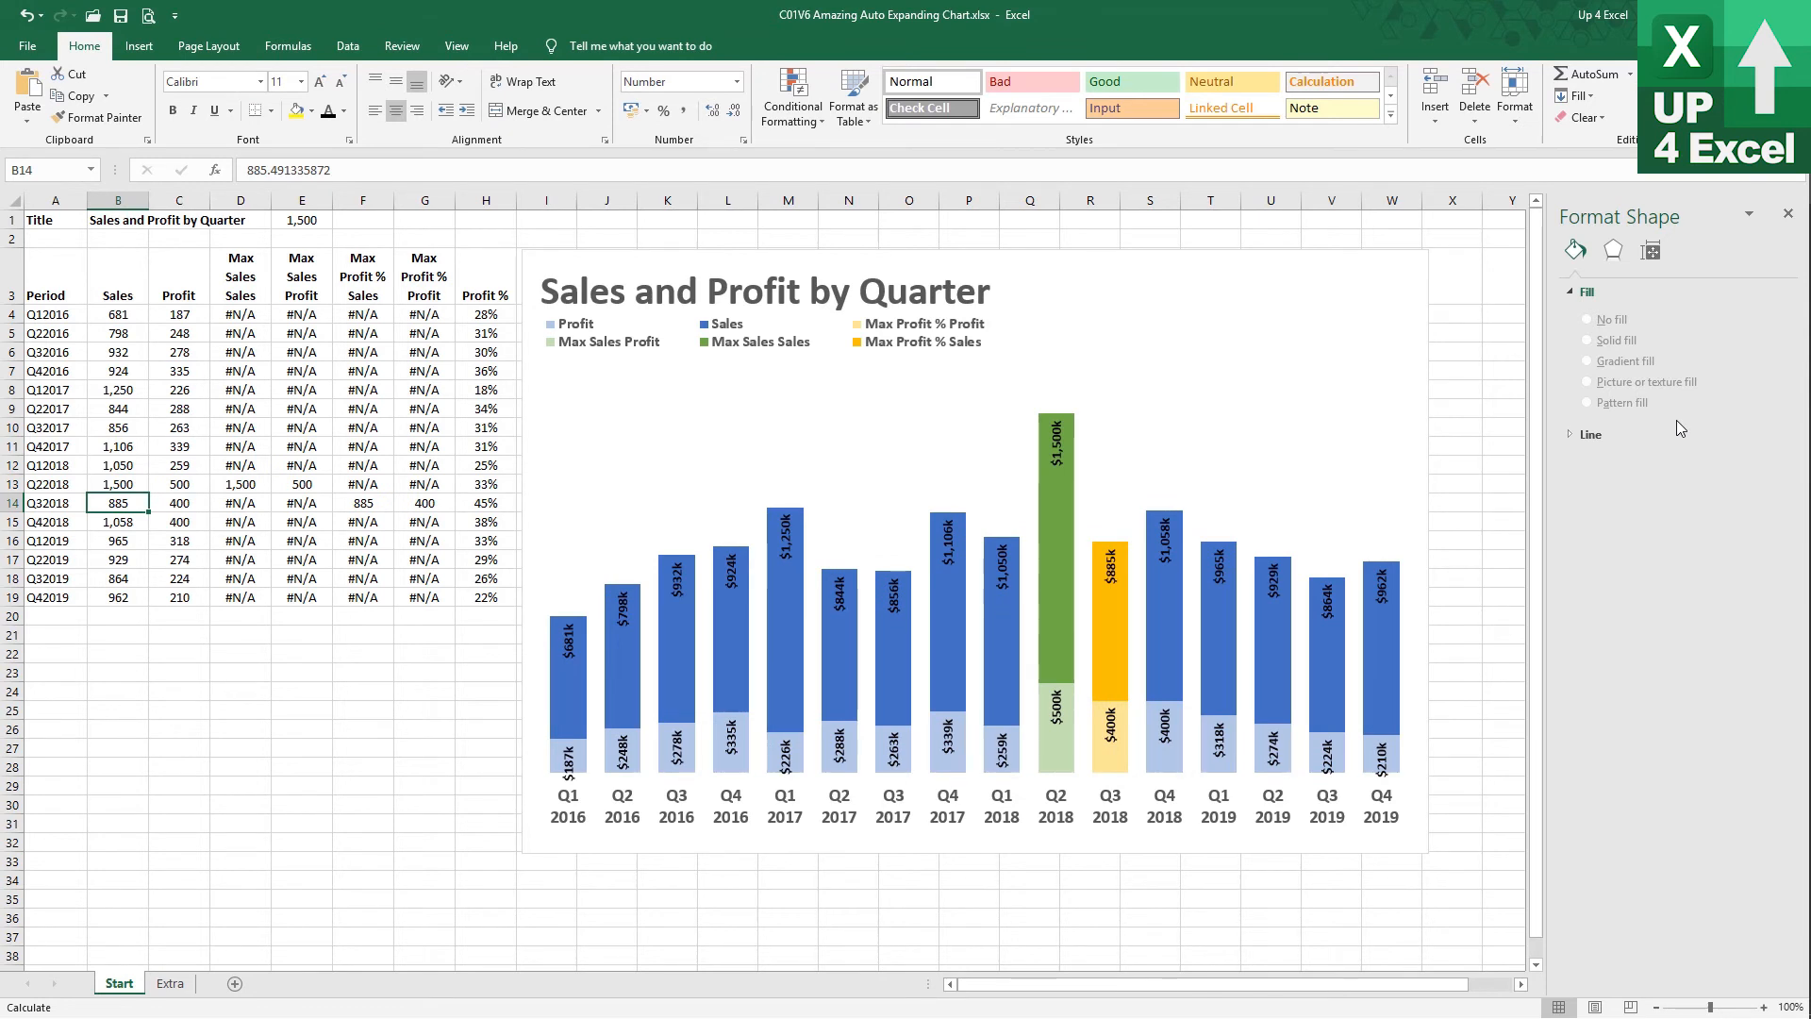
Enter 800 as the Q22018 profit in C13, then inspect the Max Profit % Sales formulas in F13 and F4
{"action": "key", "text": "Up"}
{"action": "key", "text": "Right"}
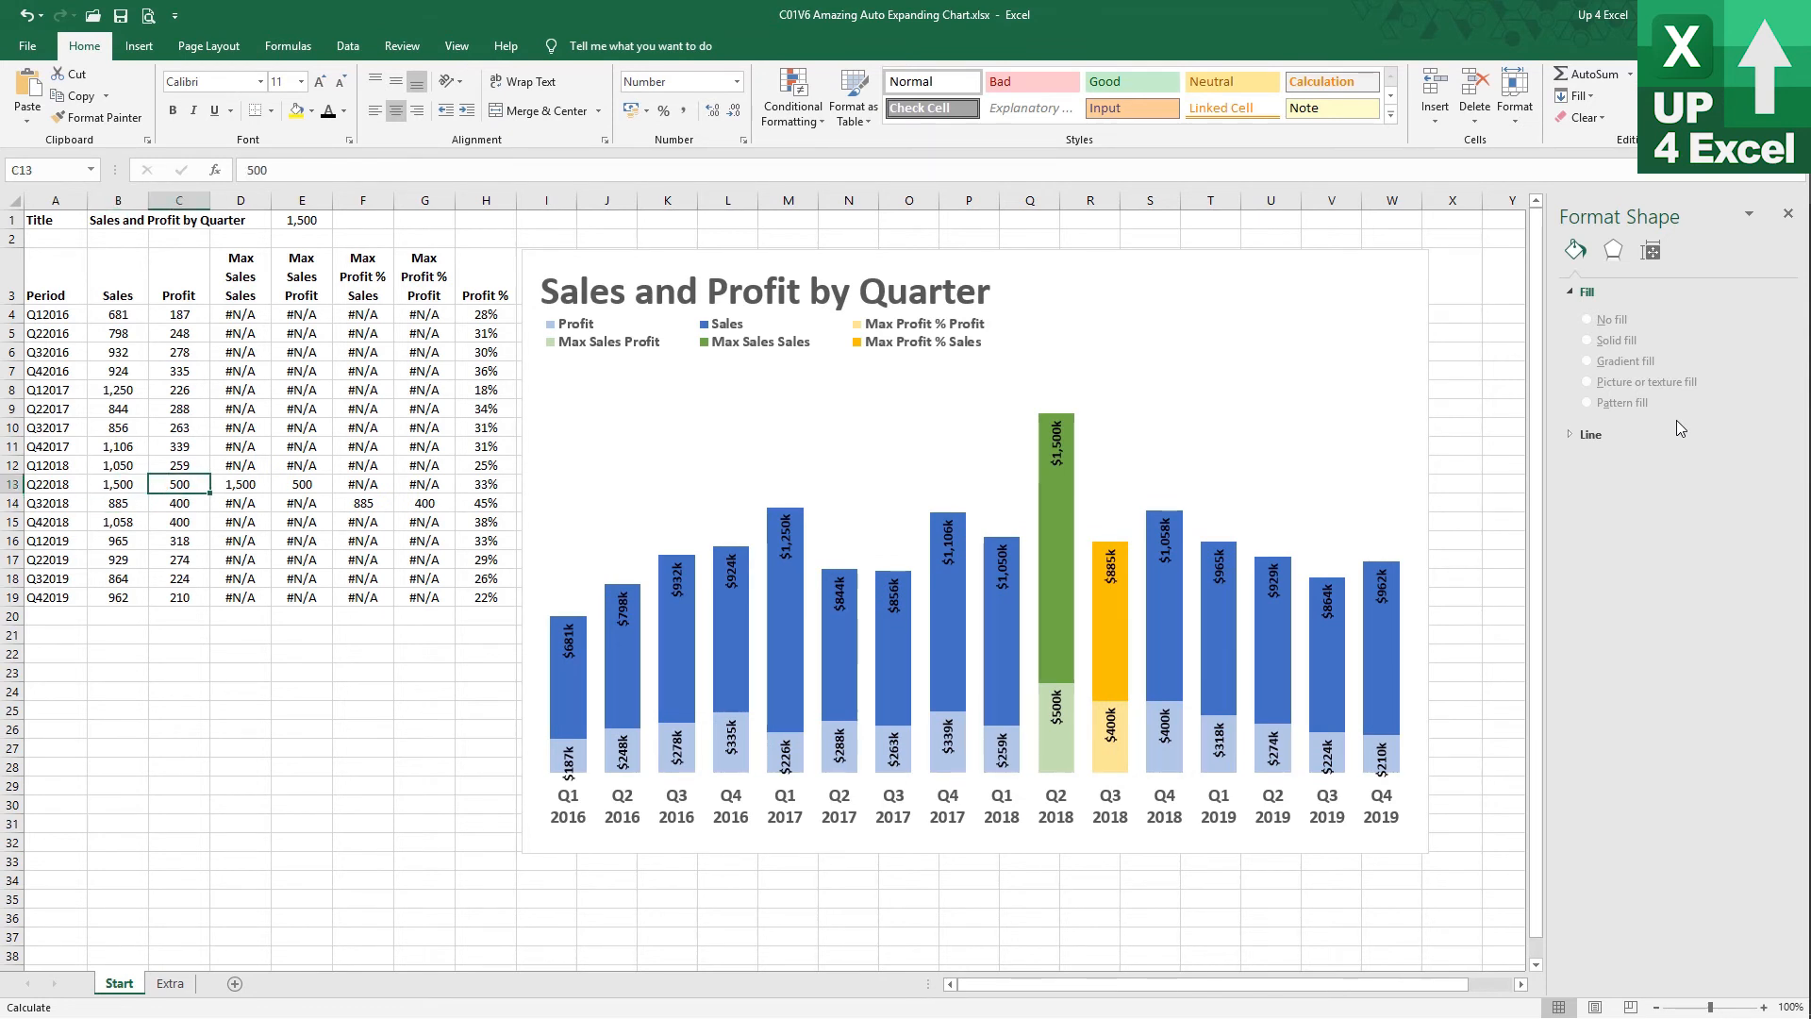
{"action": "type", "text": "8"}
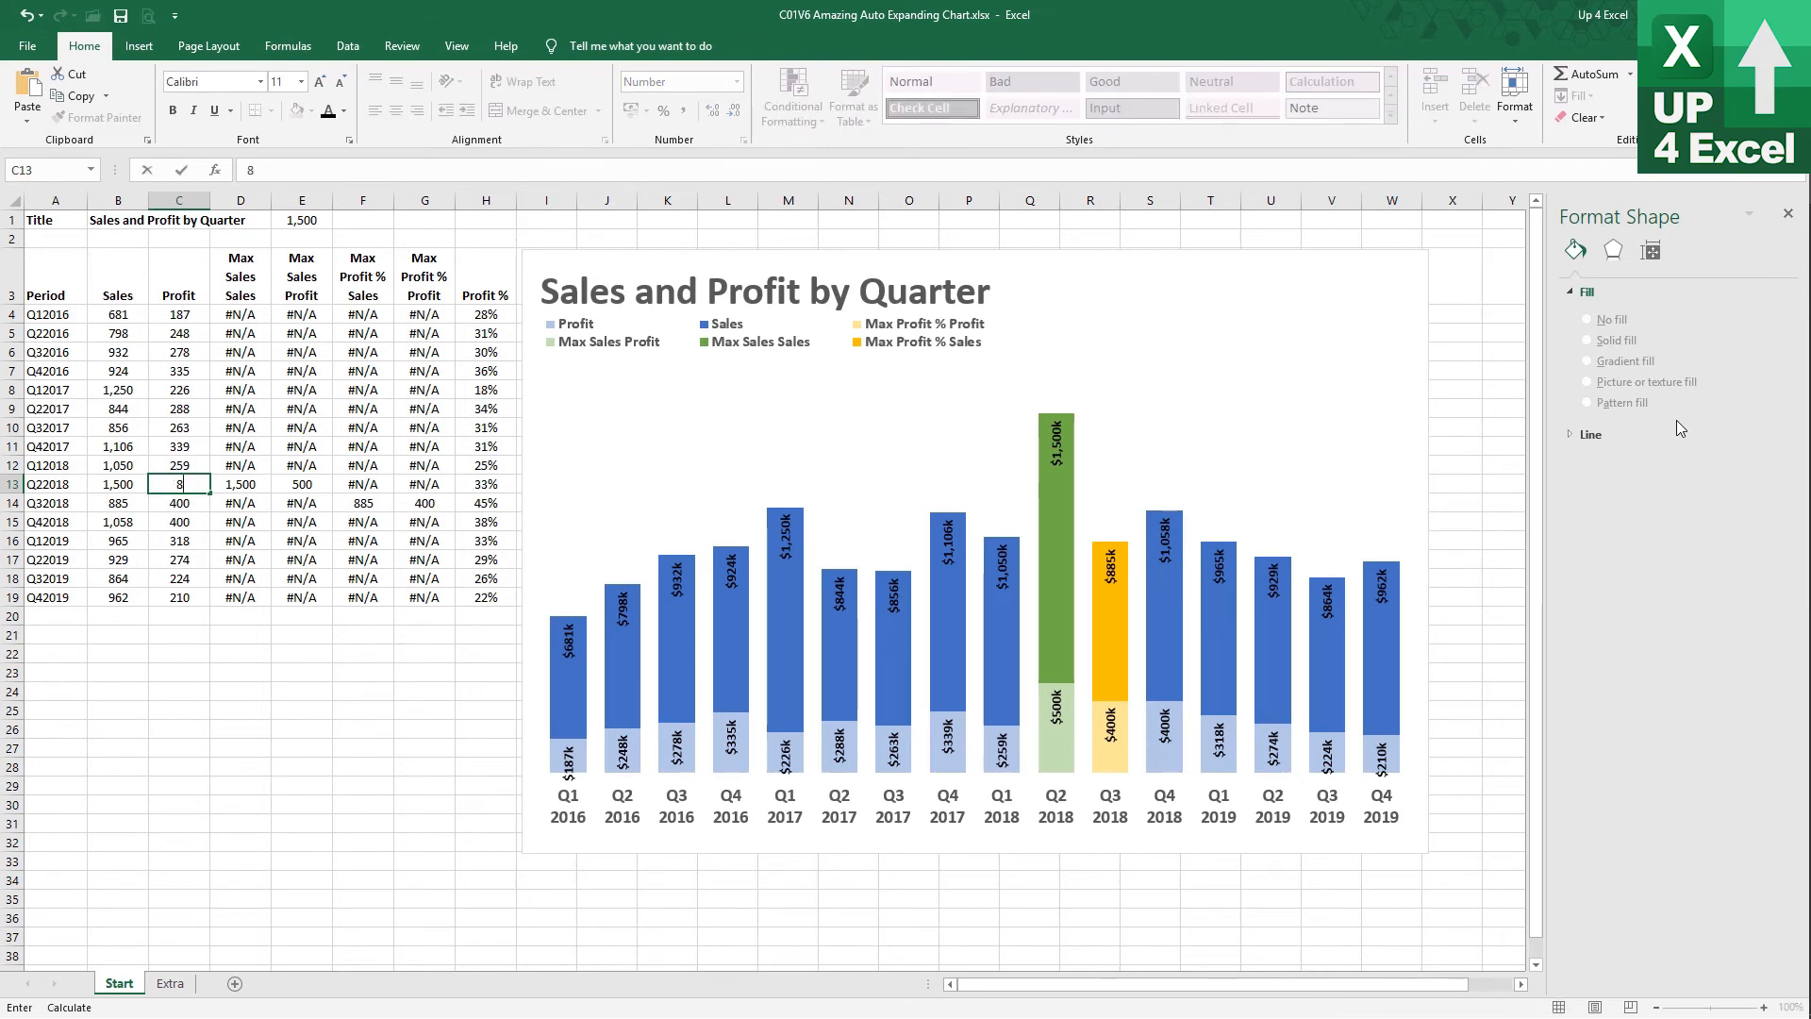
{"action": "type", "text": "00"}
{"action": "key", "text": "Return"}
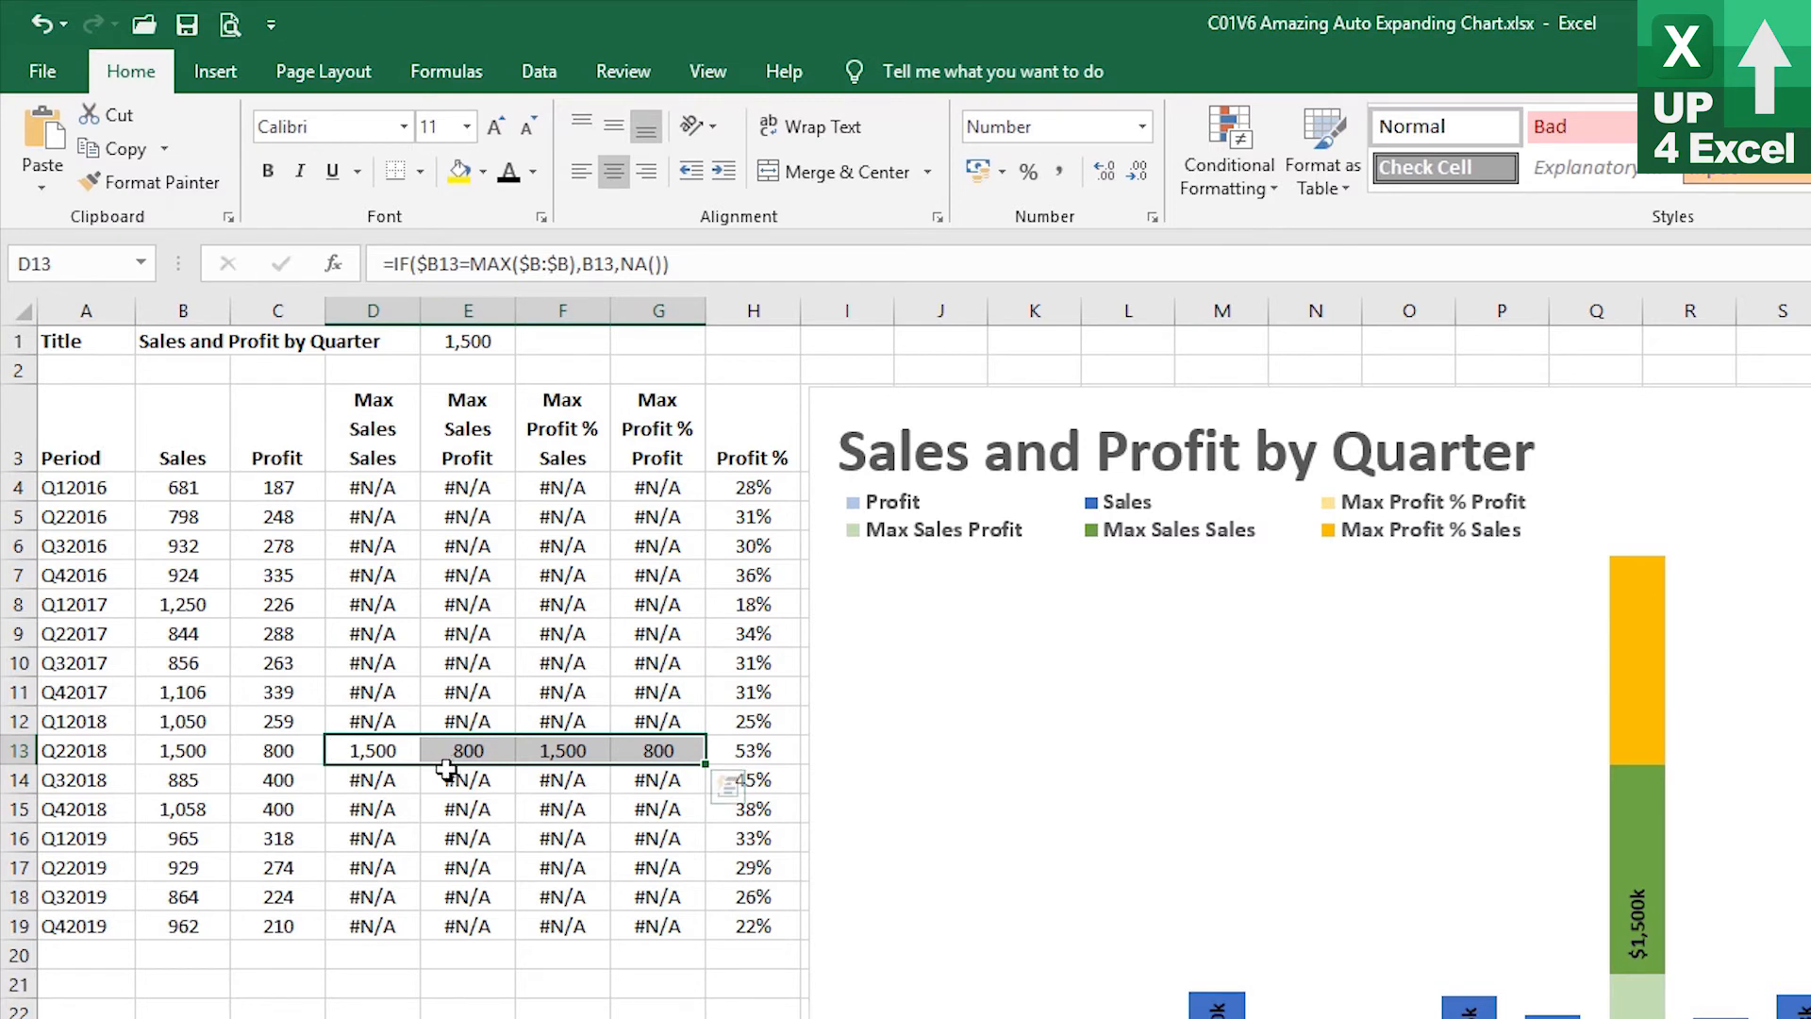
{"action": "left_click", "coordinate": [563, 750]}
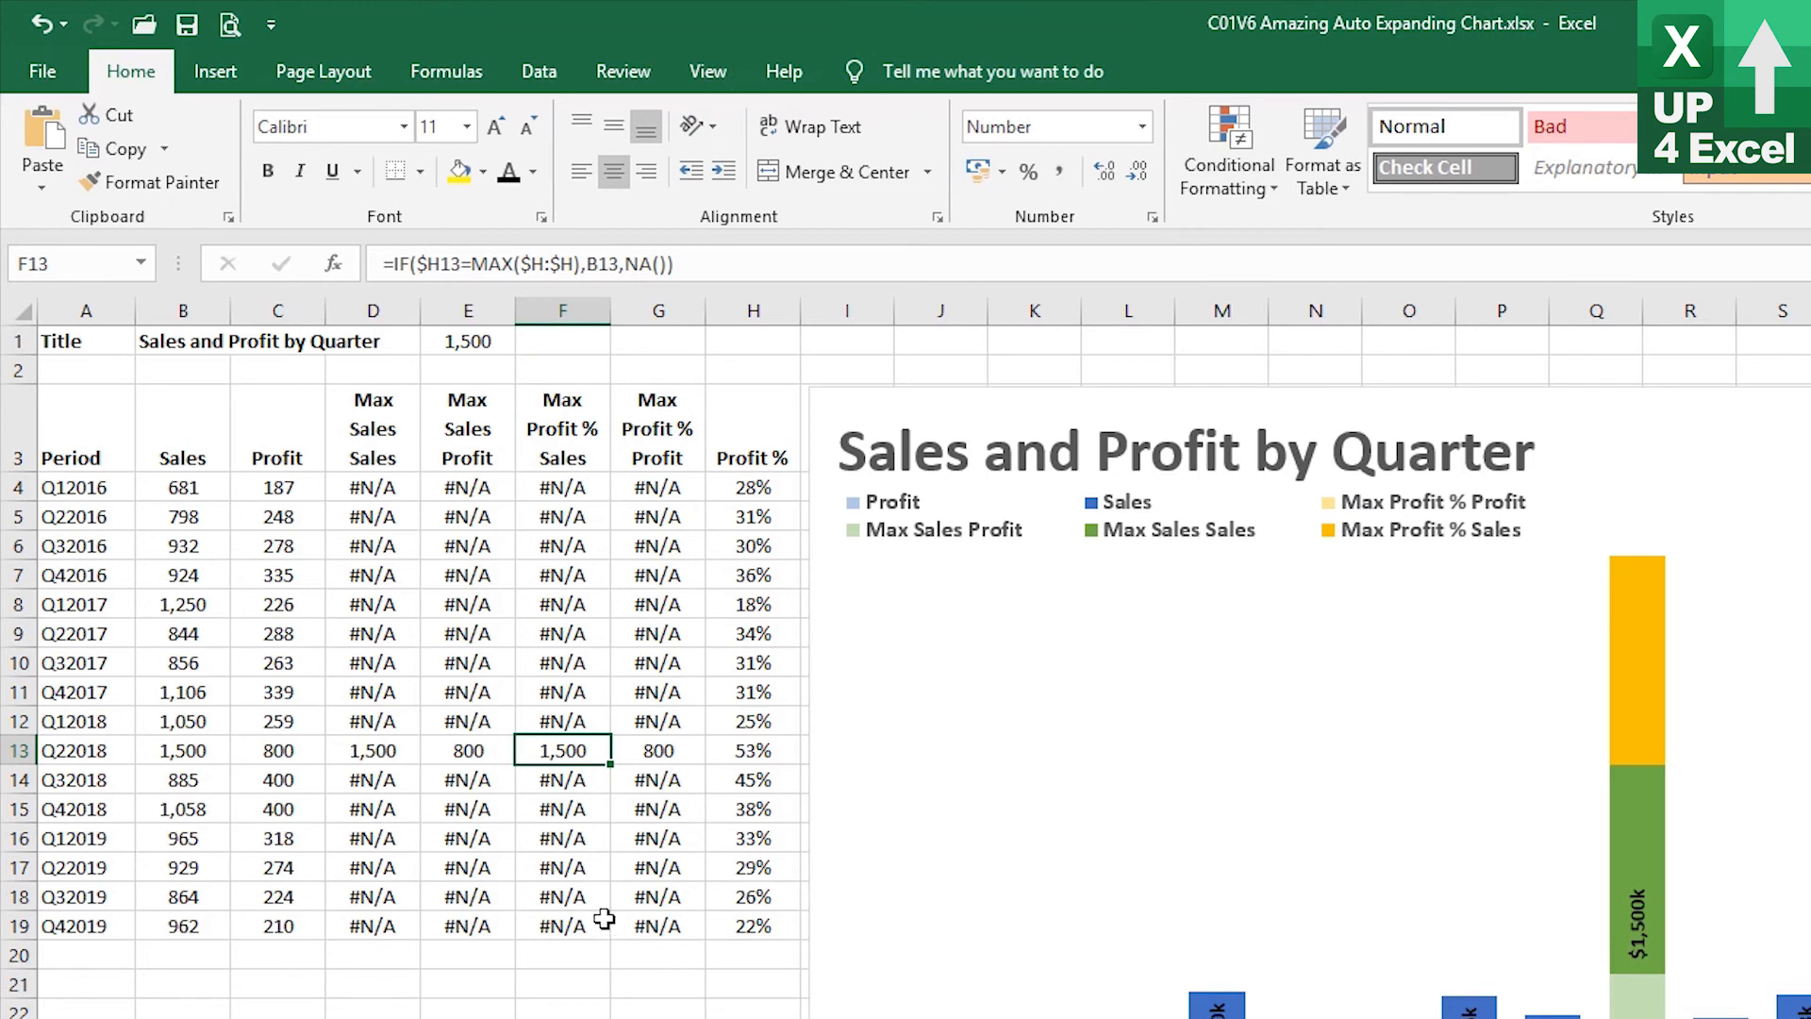
{"action": "left_click", "coordinate": [558, 489]}
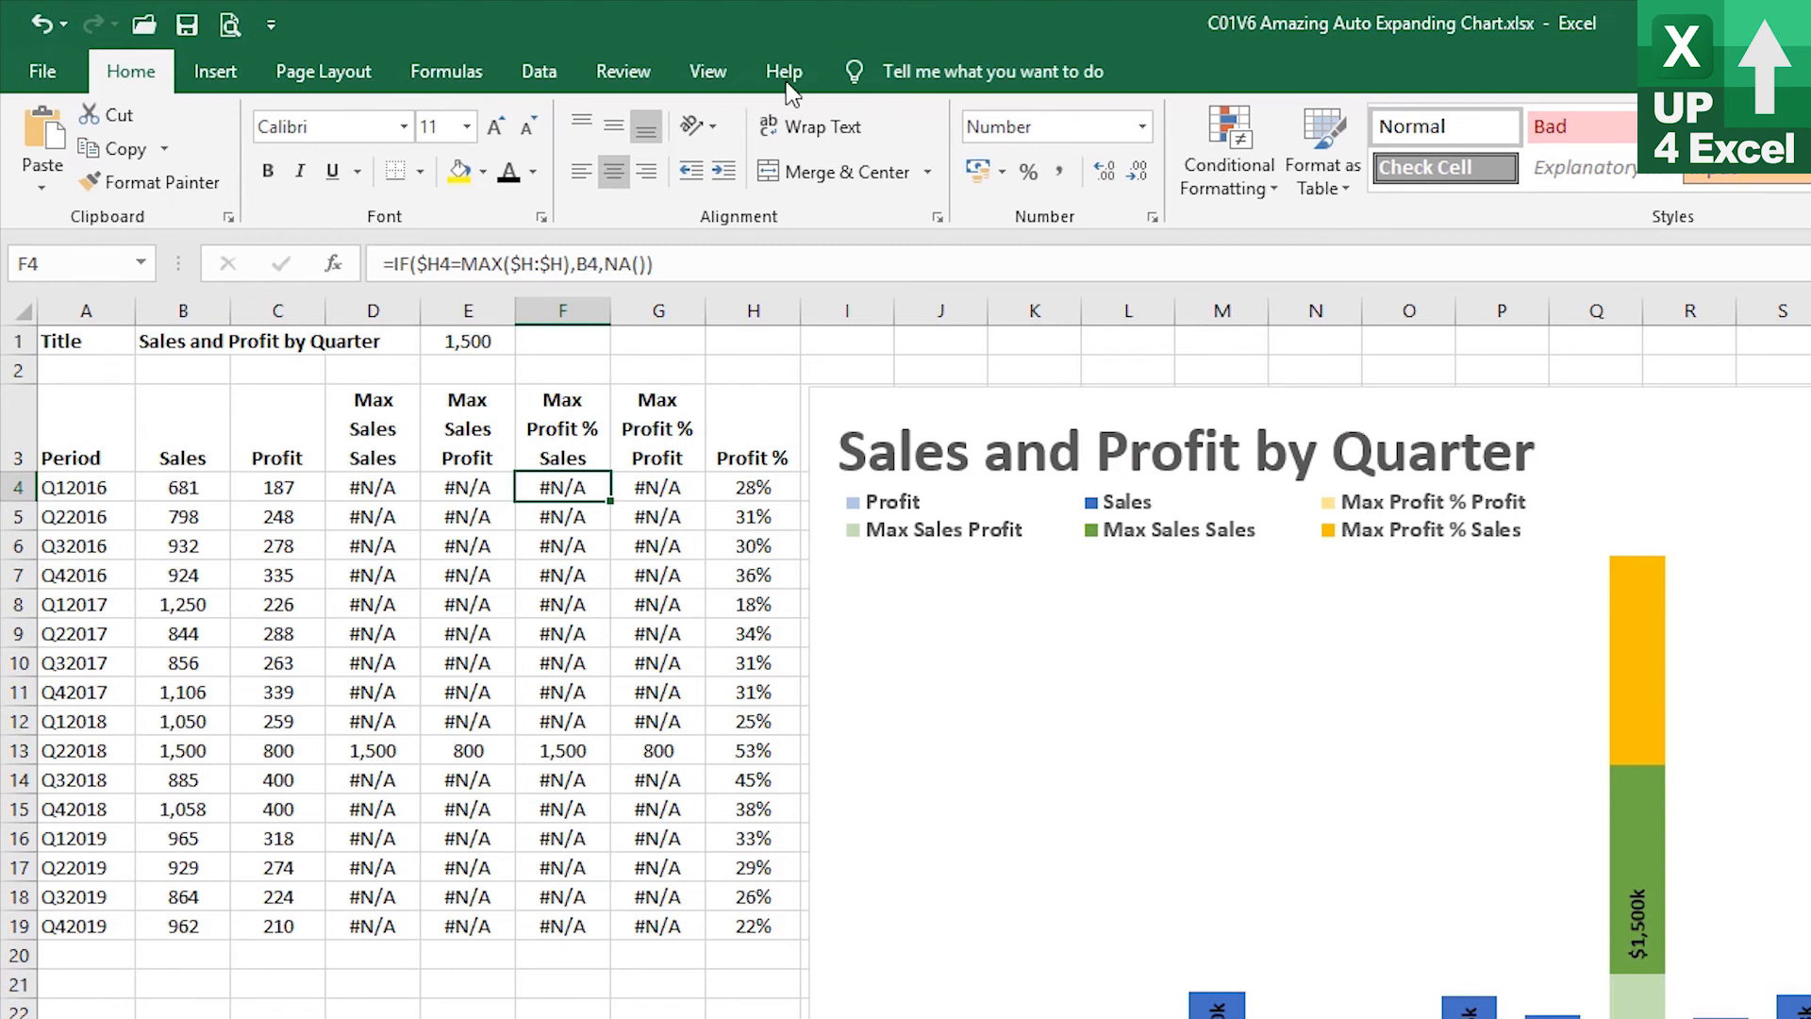
Rewrite the F4 formula as =IF(ISERROR($D4),IF($H4=MAX($H:$H),B4,NA()),NA()) so it defers to the Max Sales column
{"action": "left_click", "coordinate": [392, 263]}
{"action": "left_click_drag", "start_coordinate": [393, 263], "coordinate": [771, 267]}
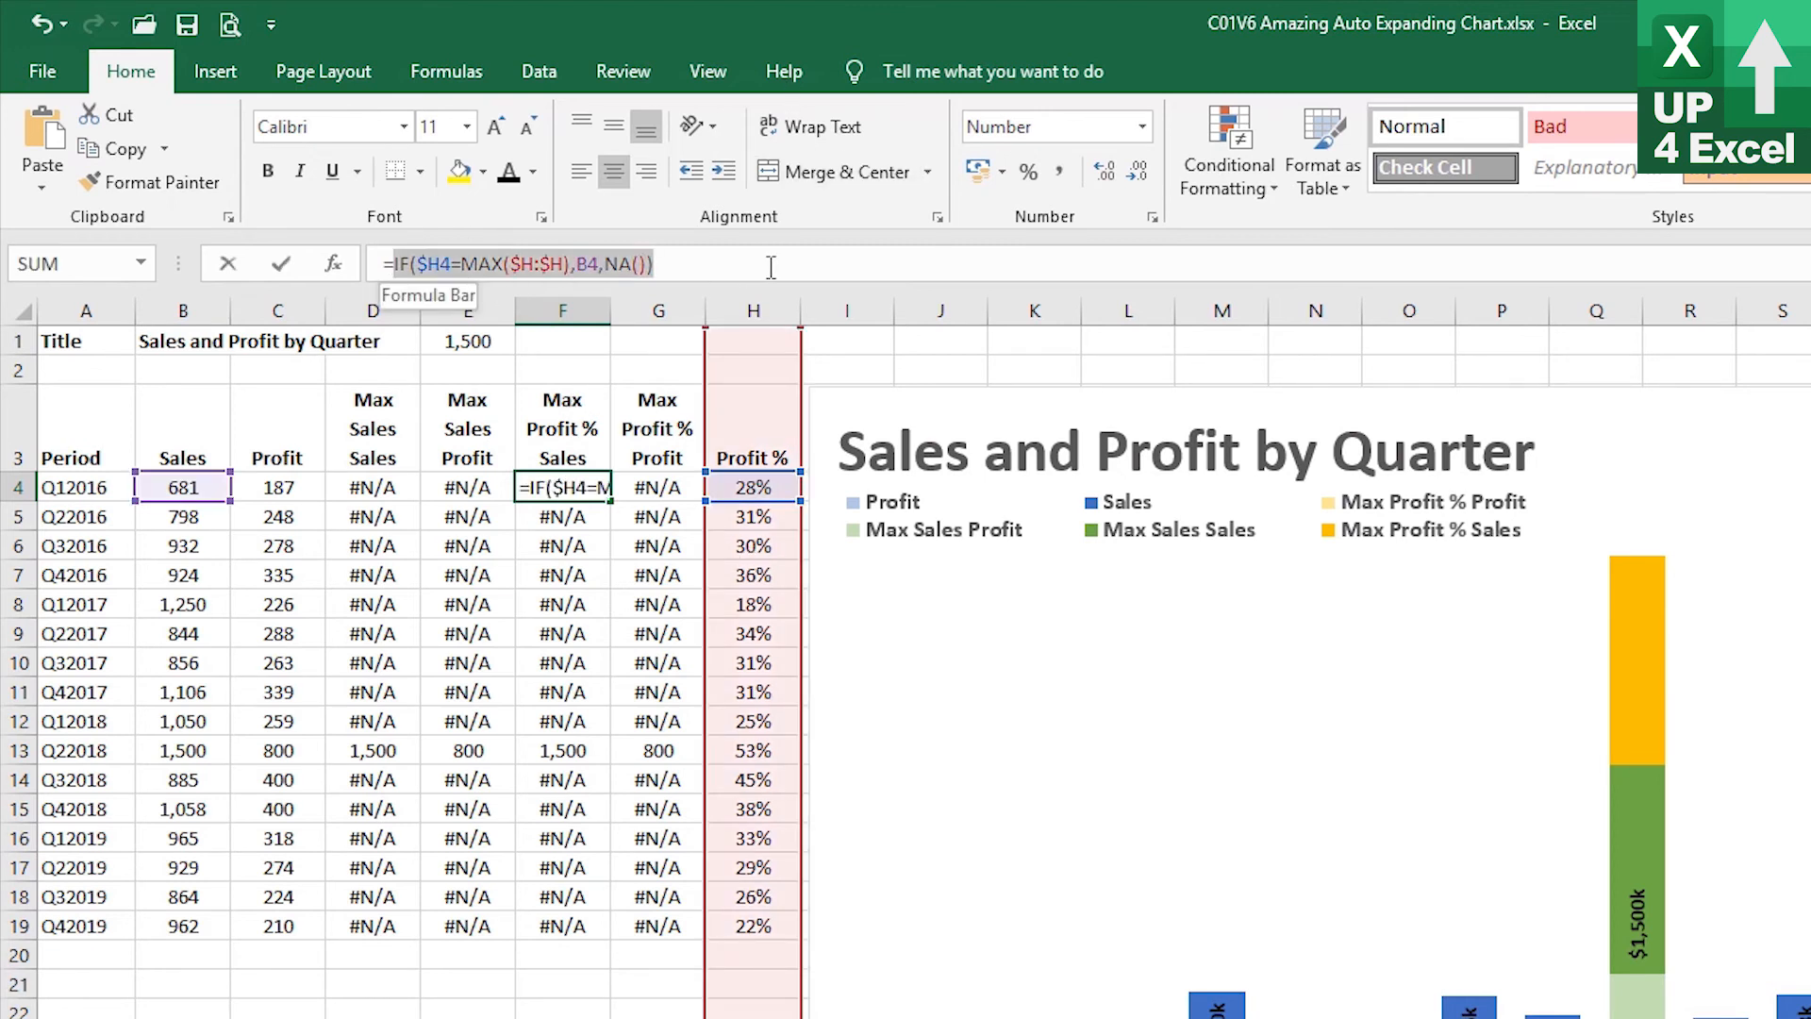
{"action": "left_click", "coordinate": [787, 267]}
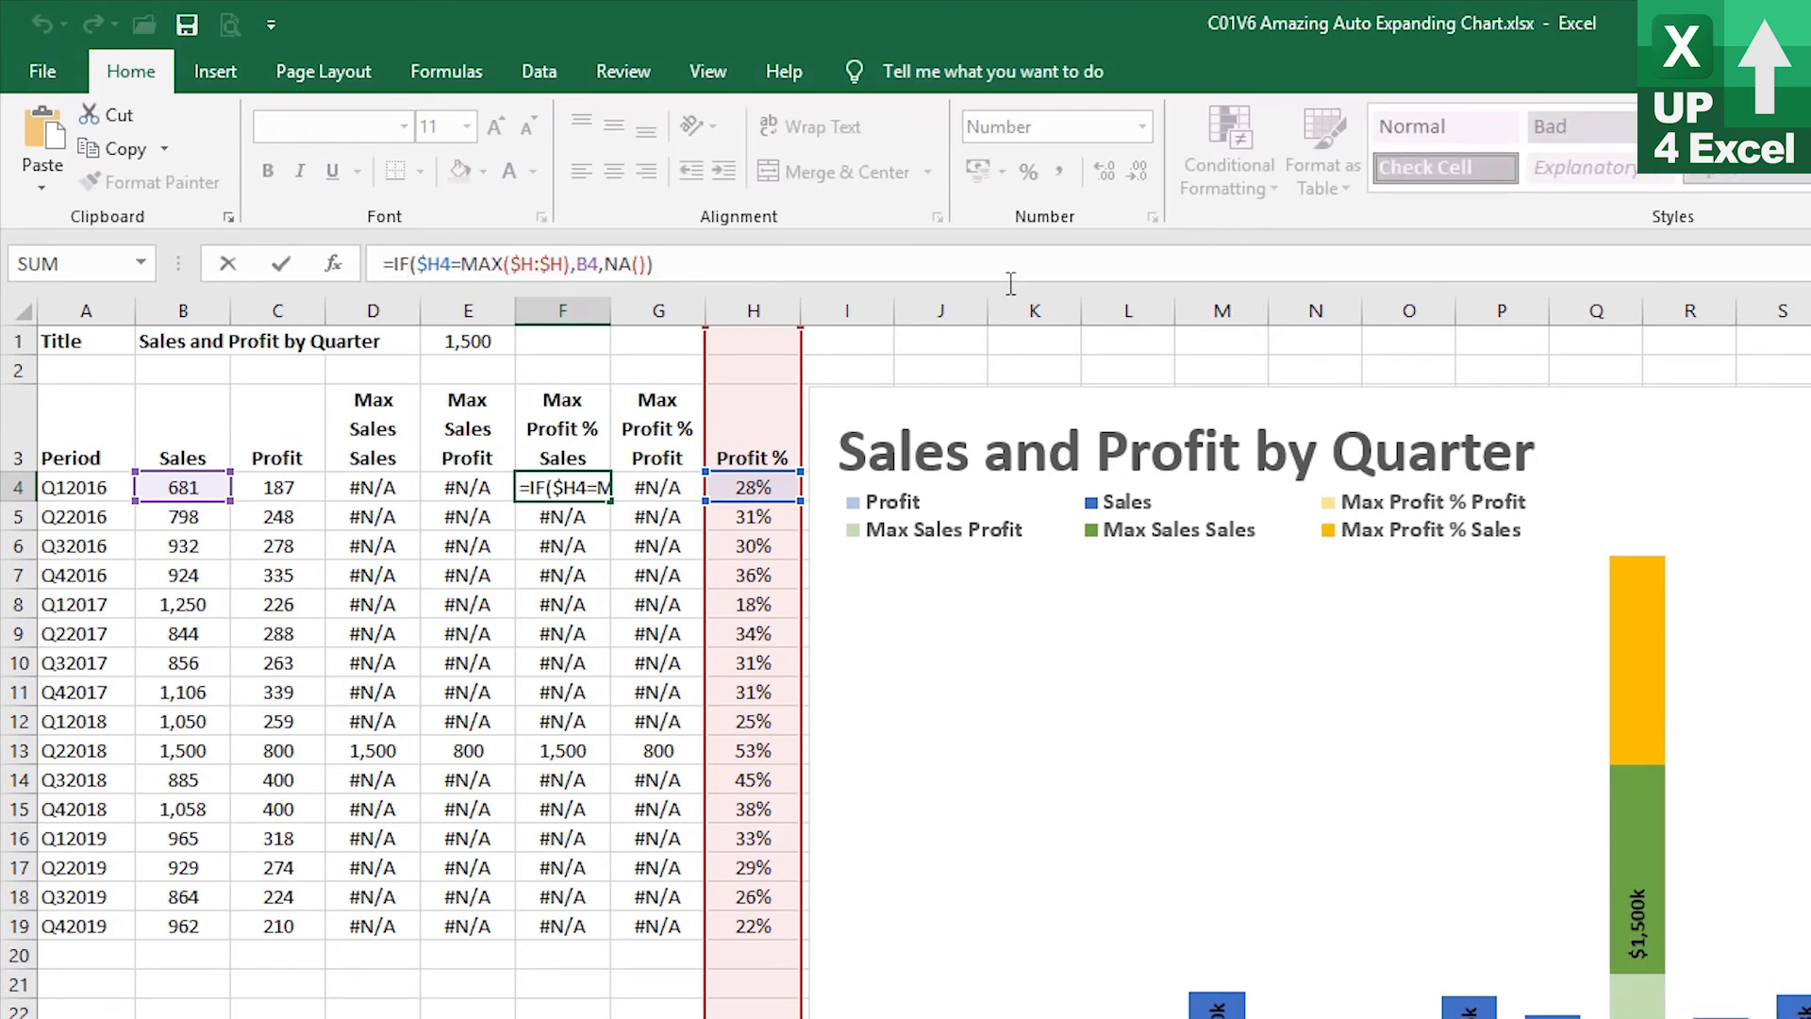
{"action": "type", "text": "if"}
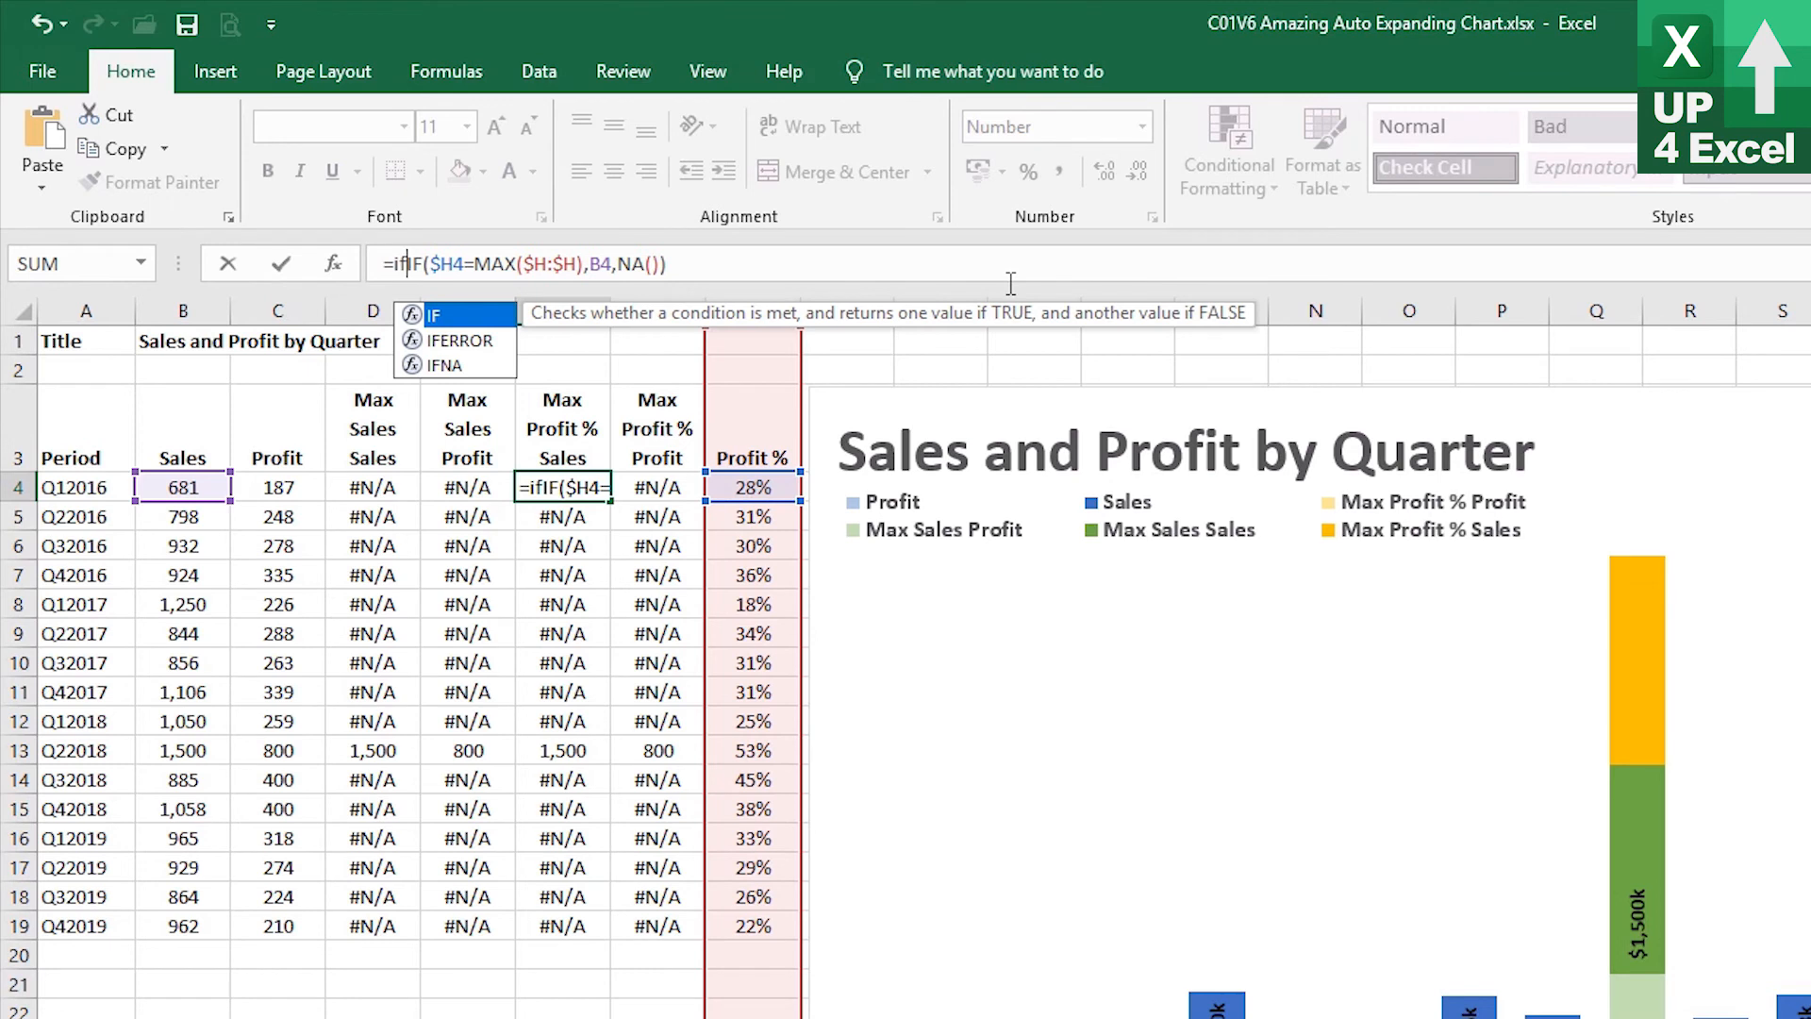
{"action": "type", "text": "("}
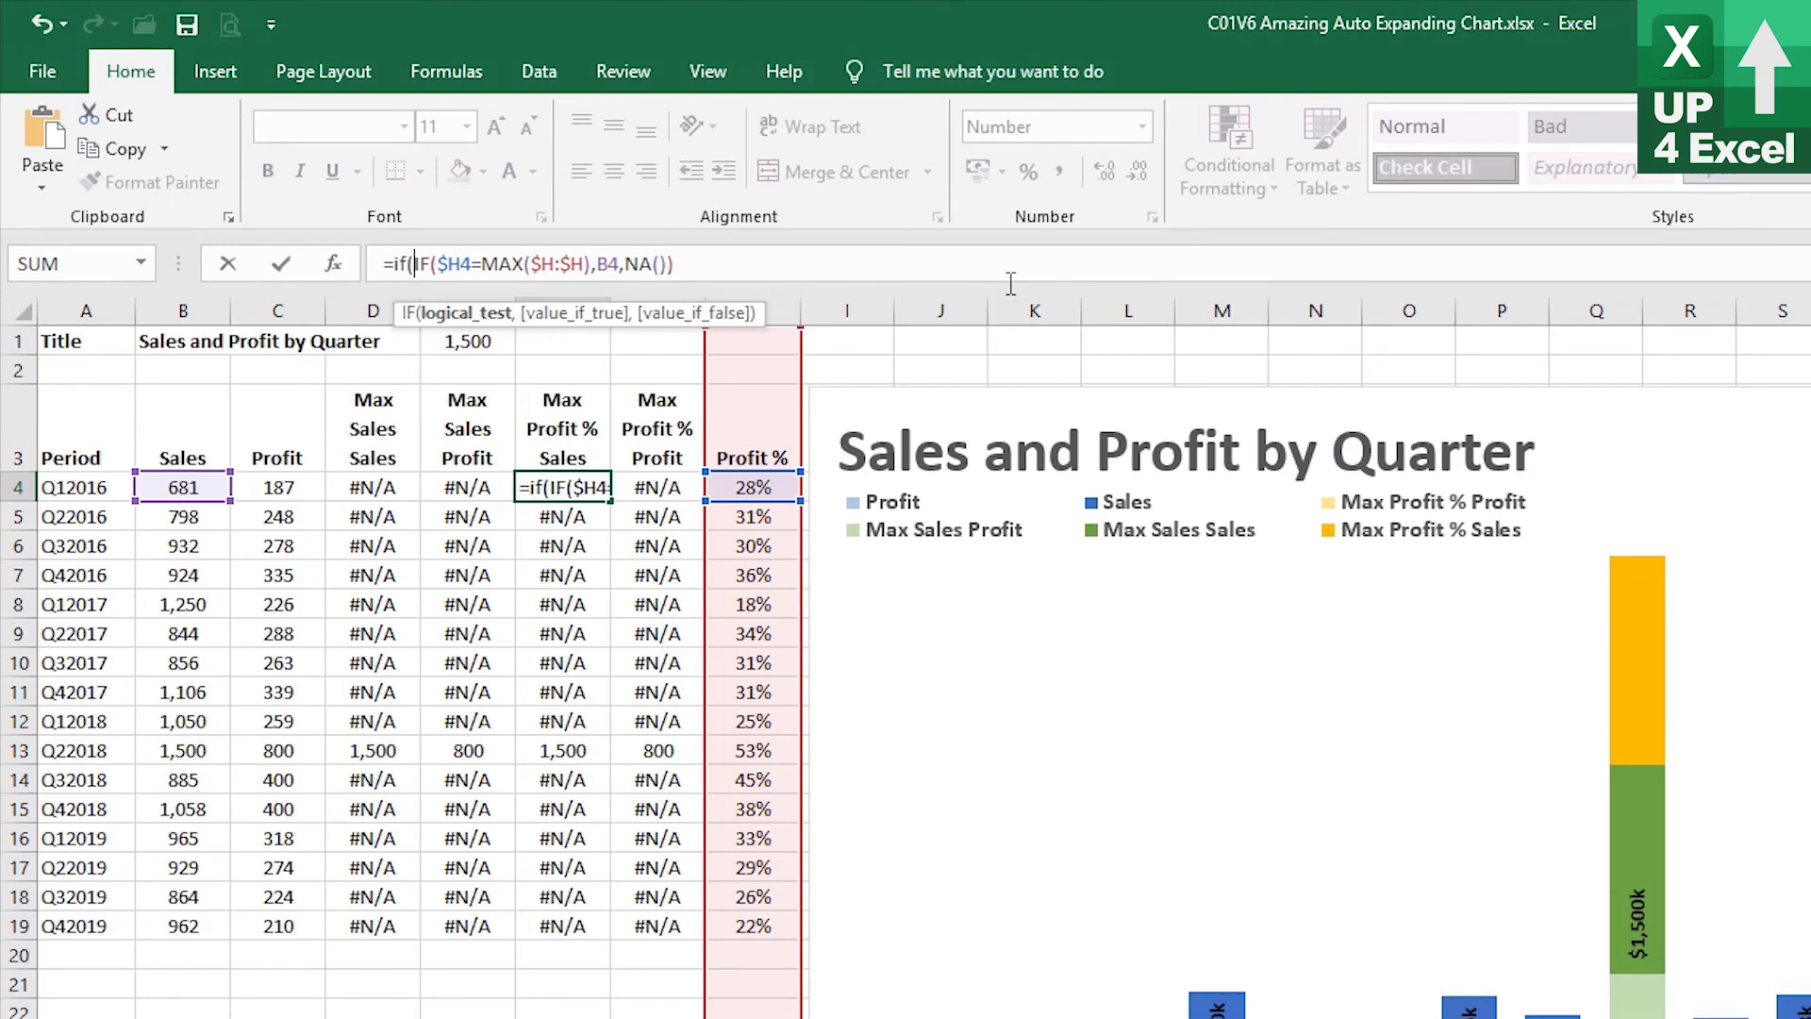
{"action": "type", "text": "iserror("}
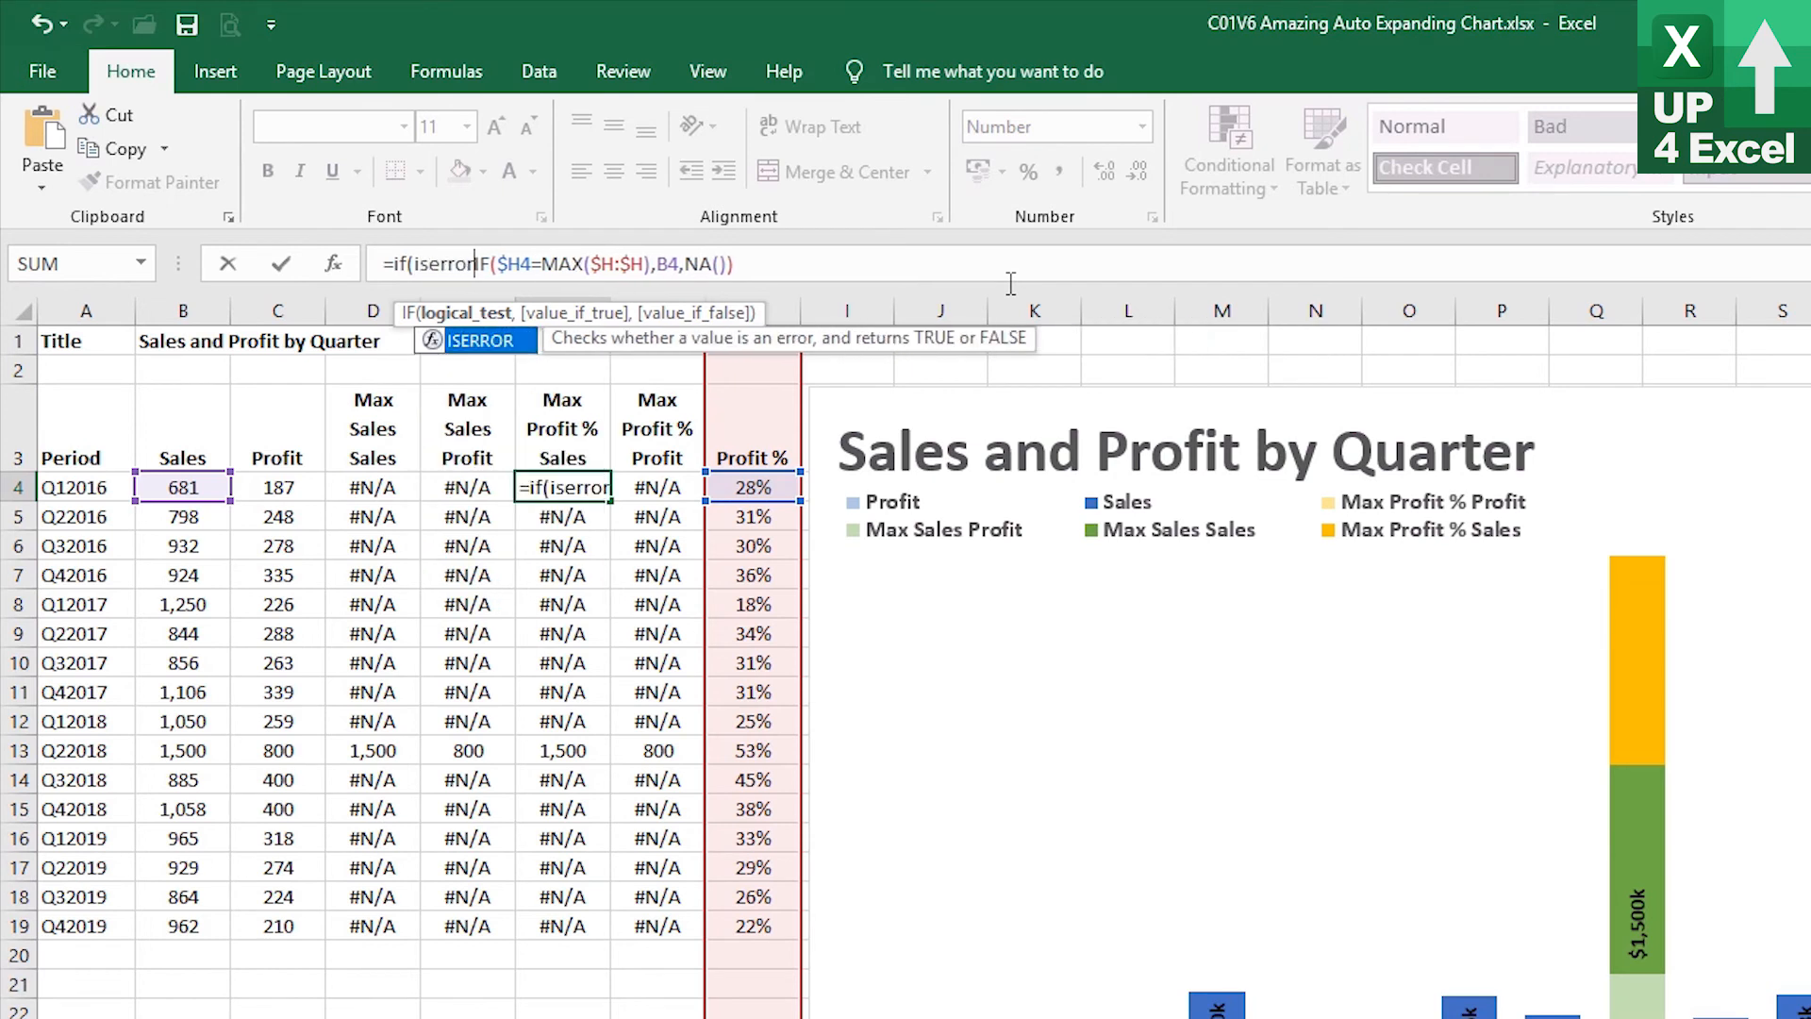
{"action": "left_click", "coordinate": [357, 491]}
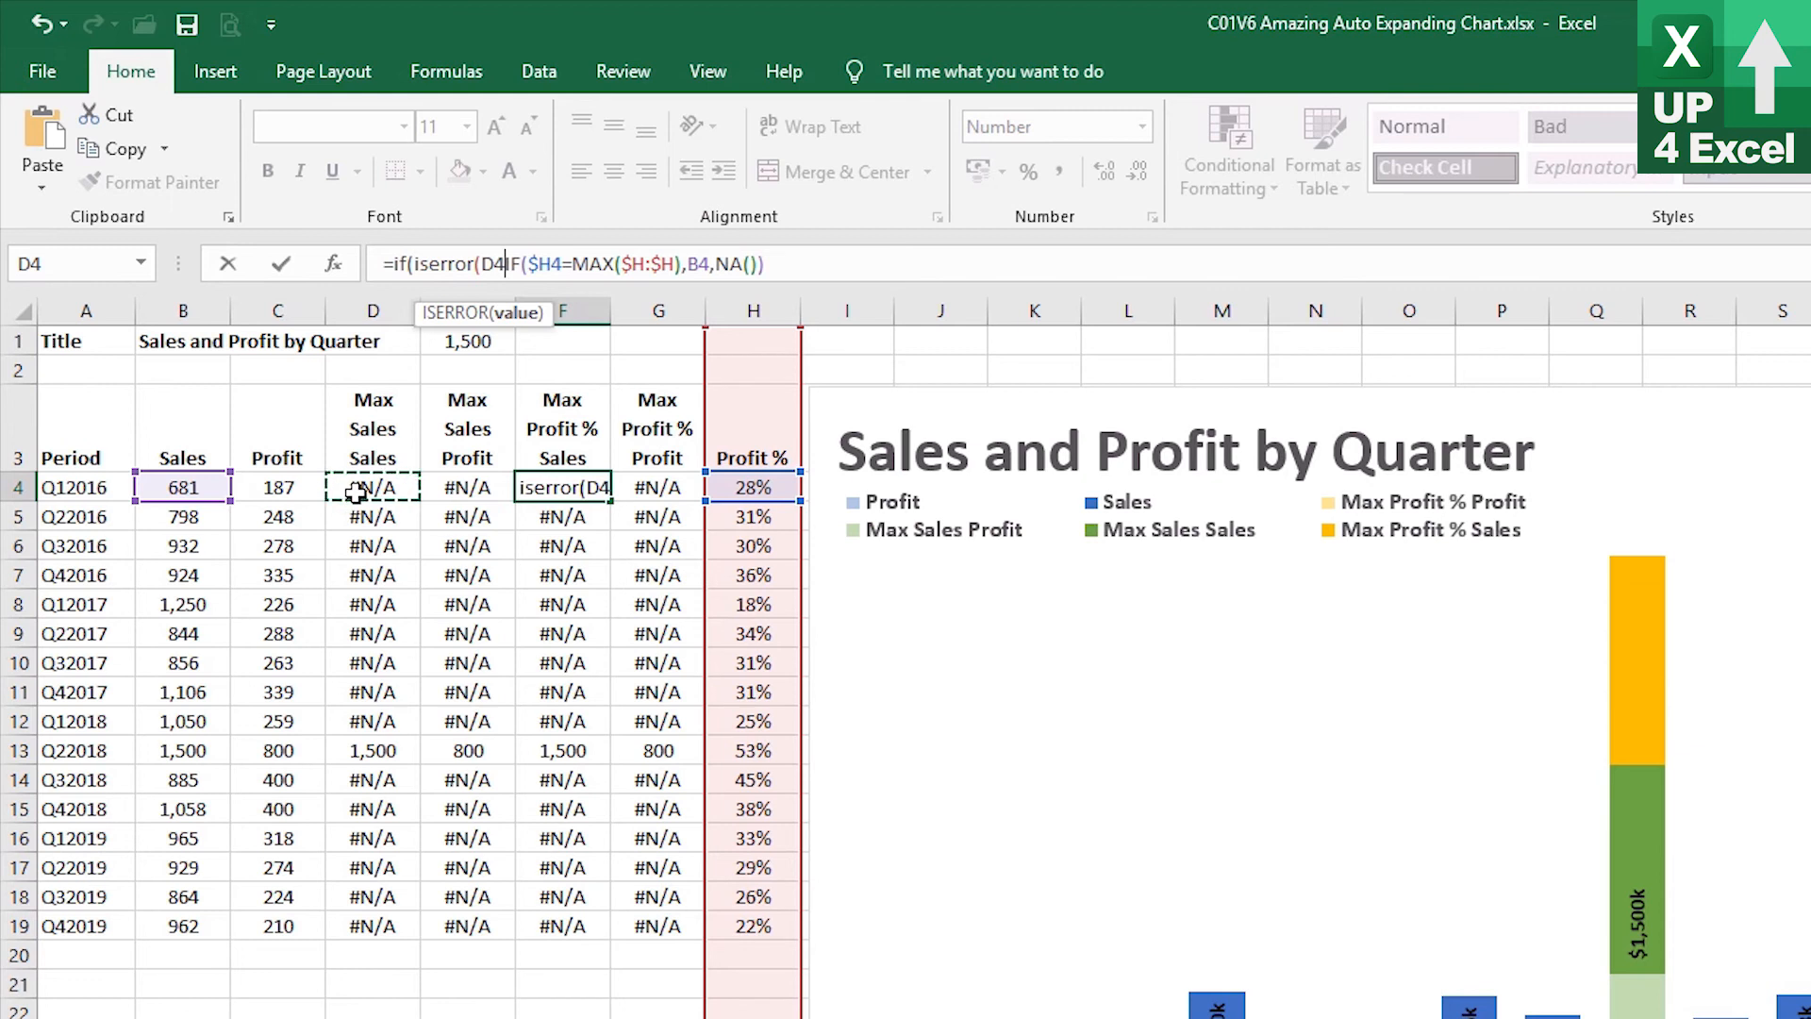
{"action": "key", "text": "F4"}
{"action": "key", "text": "F4"}
{"action": "key", "text": "F4"}
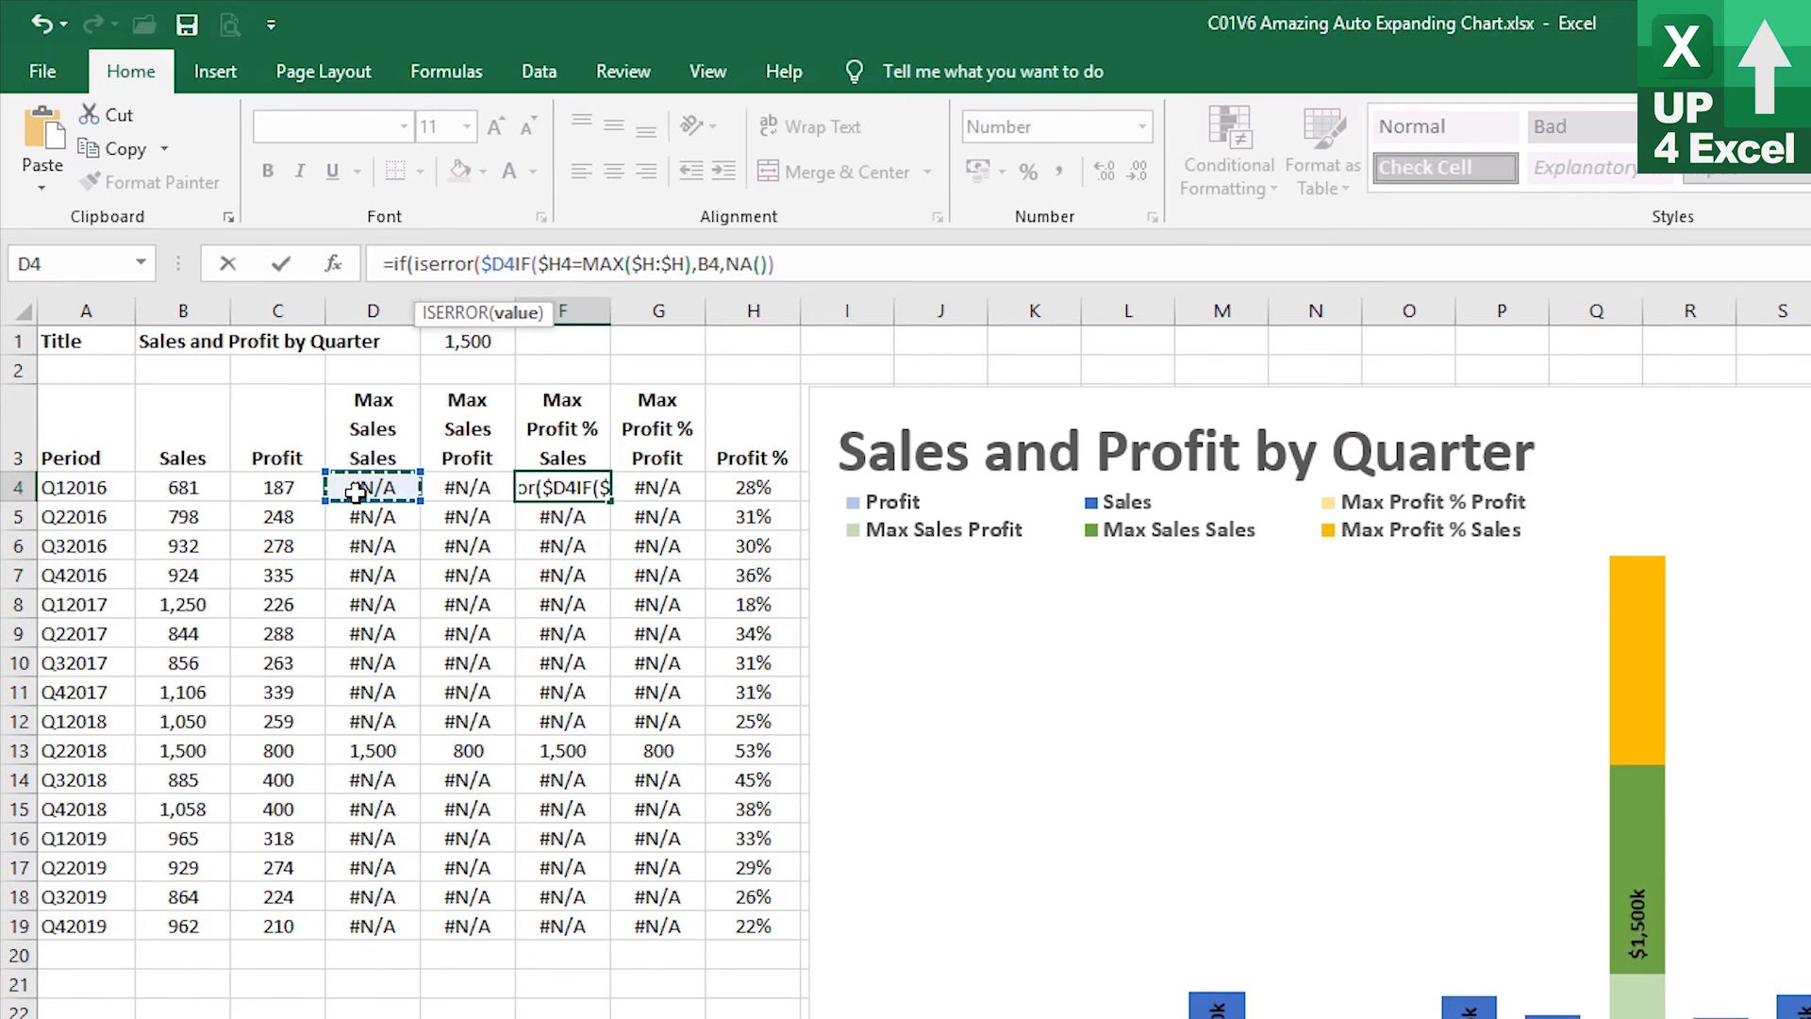
{"action": "type", "text": ")"}
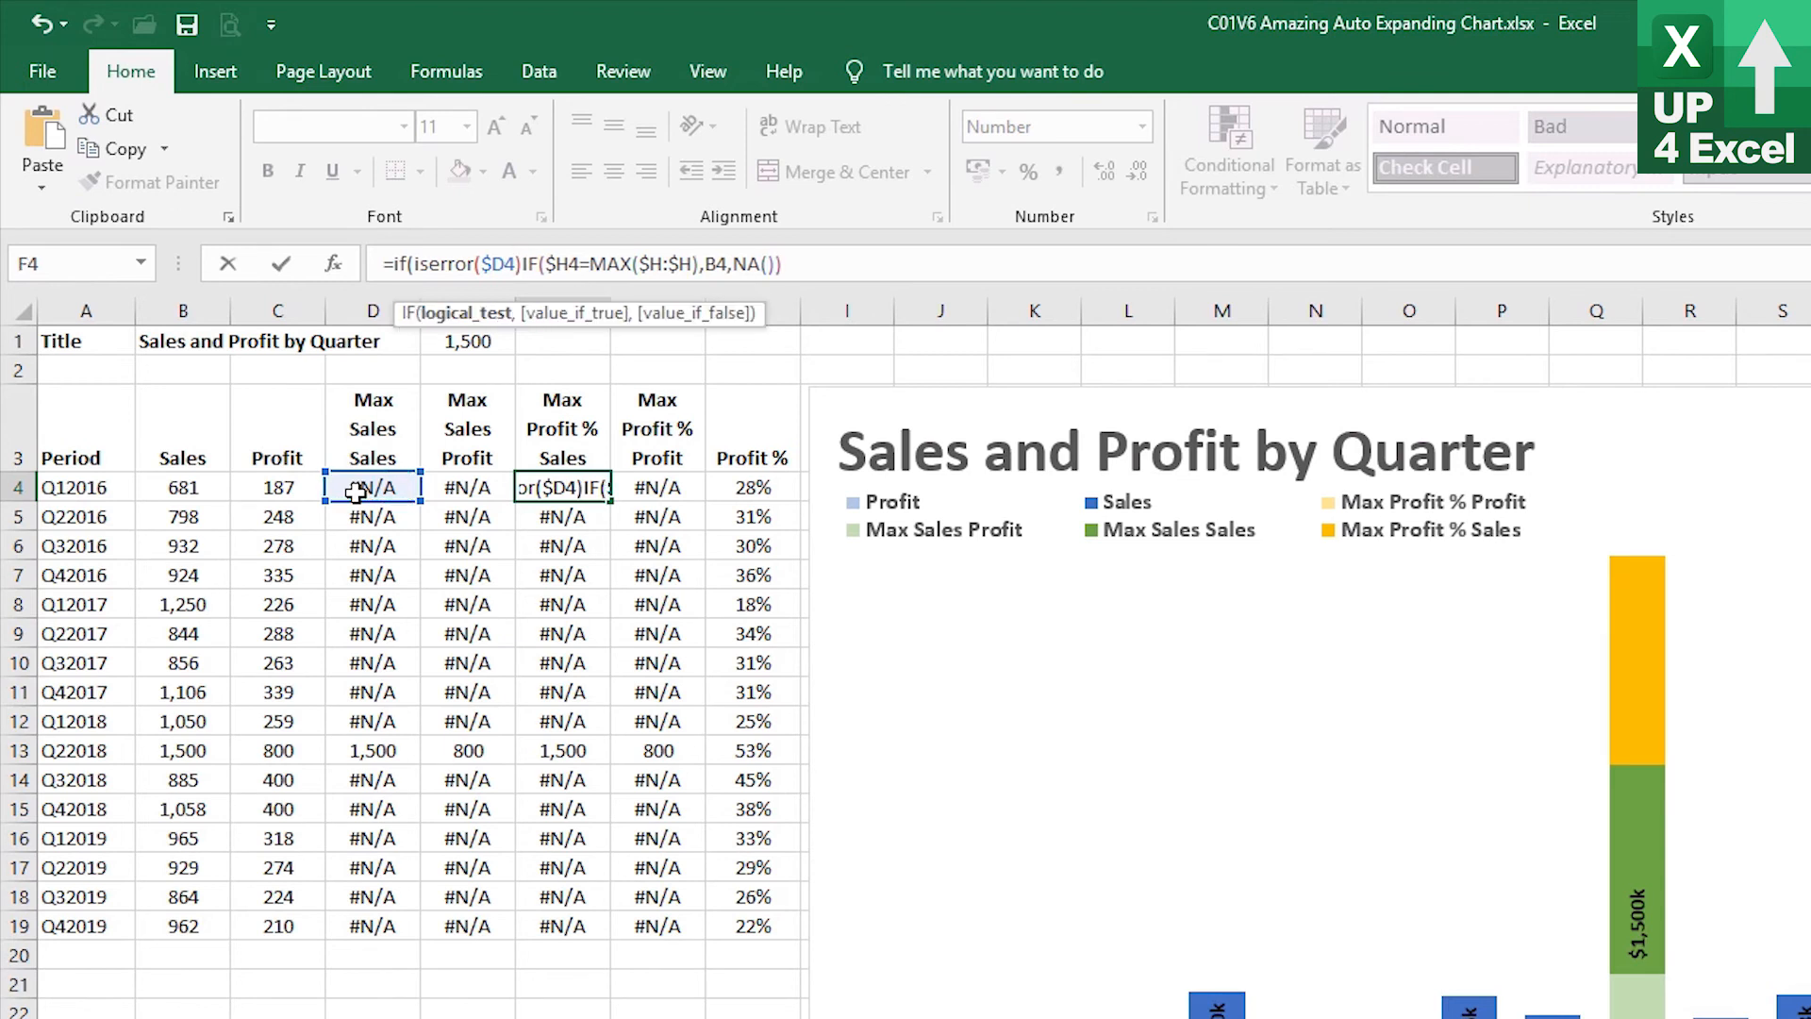
{"action": "type", "text": ",B4,NA("}
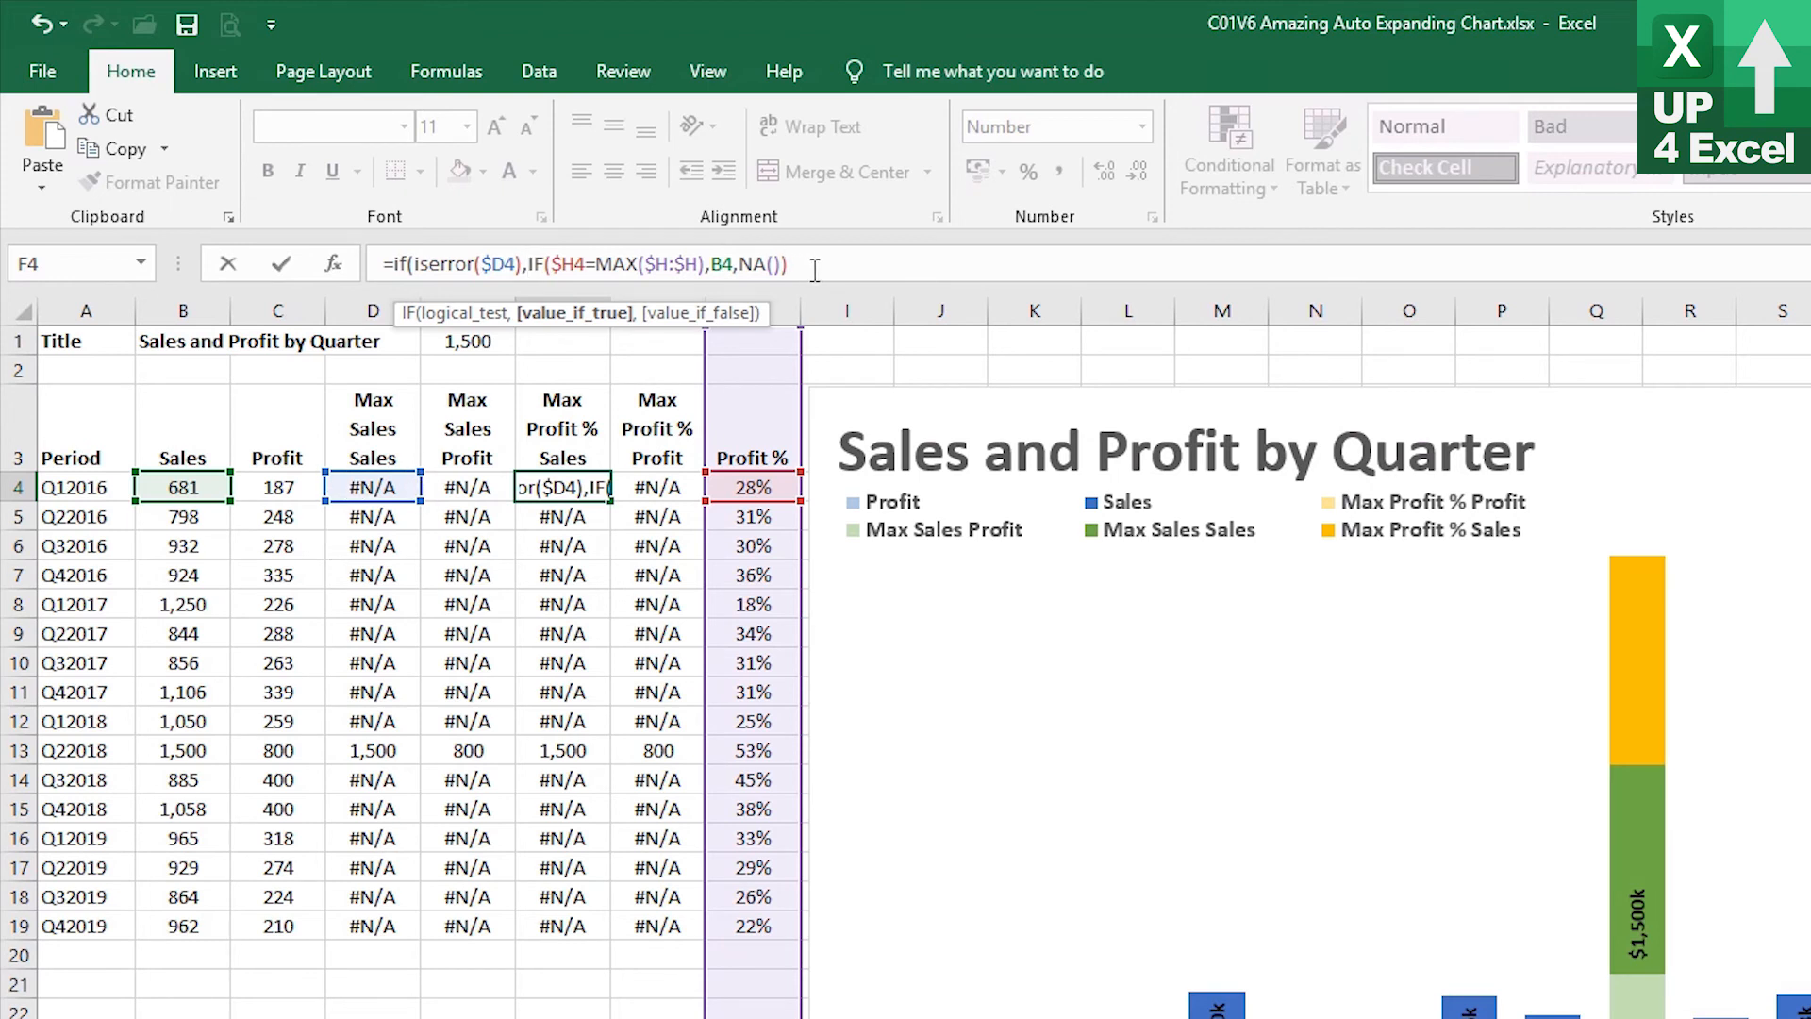
{"action": "type", "text": ")),na()"}
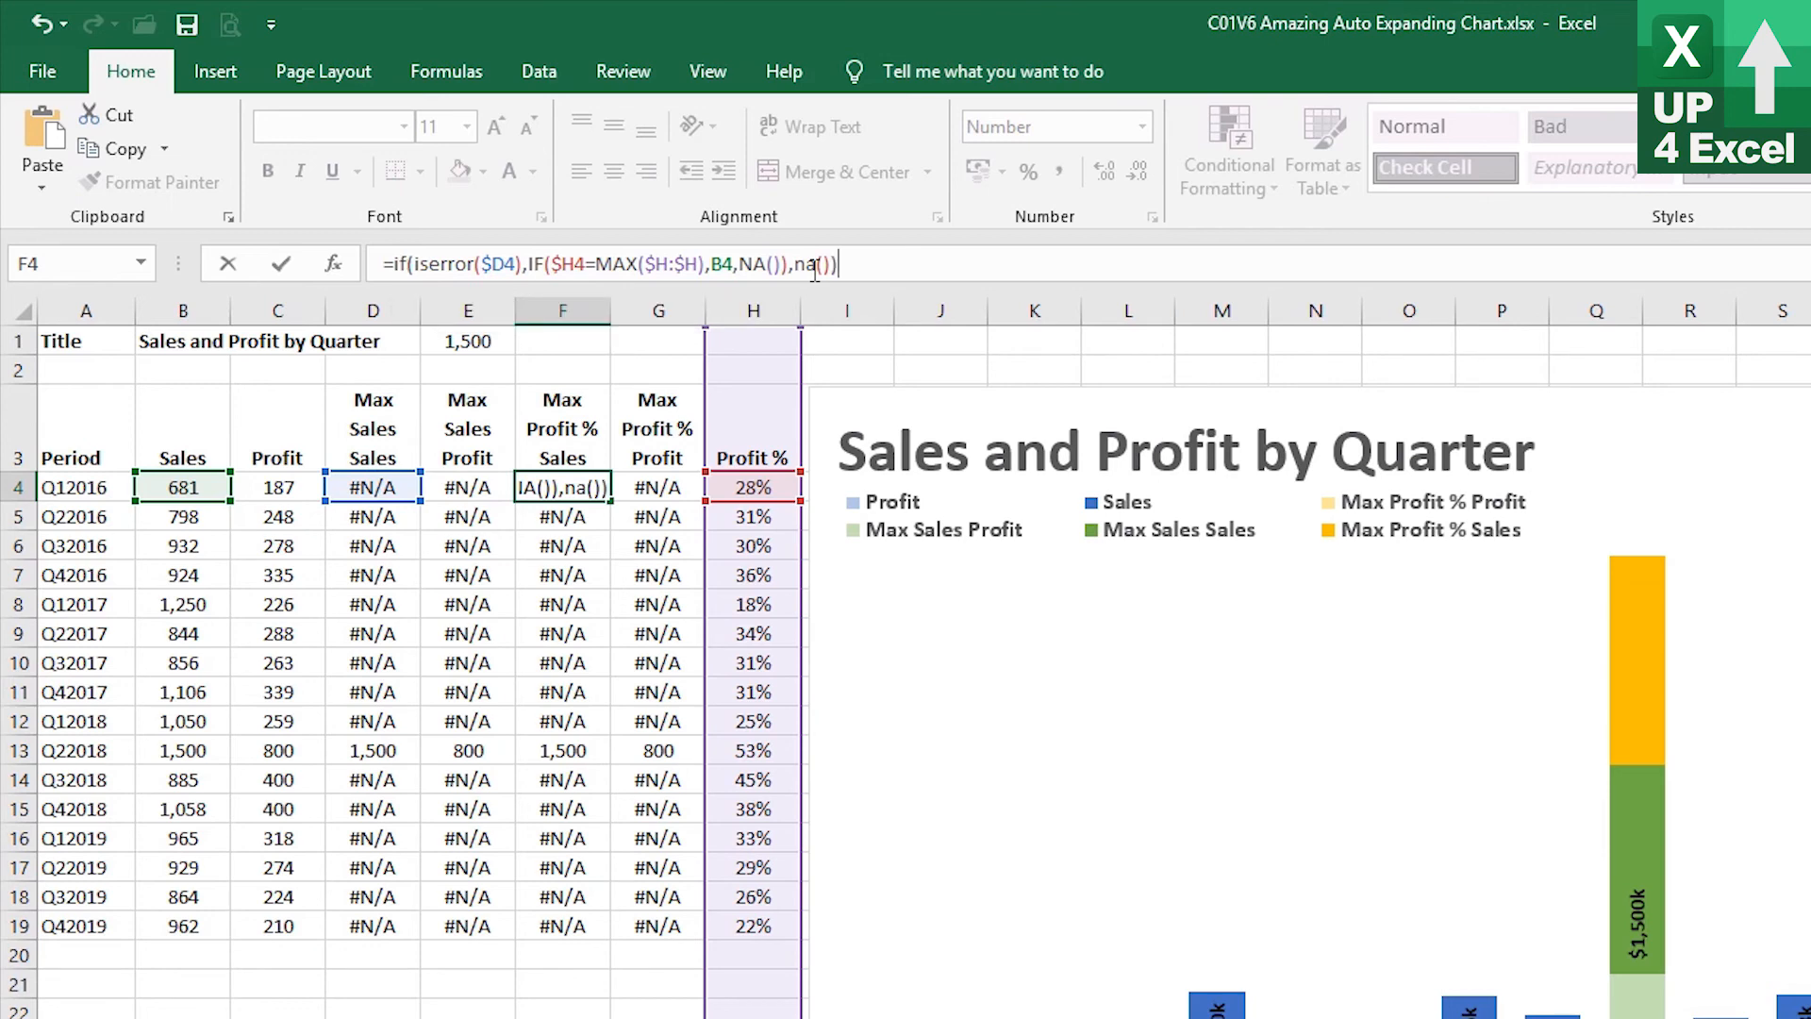
{"action": "key", "text": "Return"}
{"action": "key", "text": "Up"}
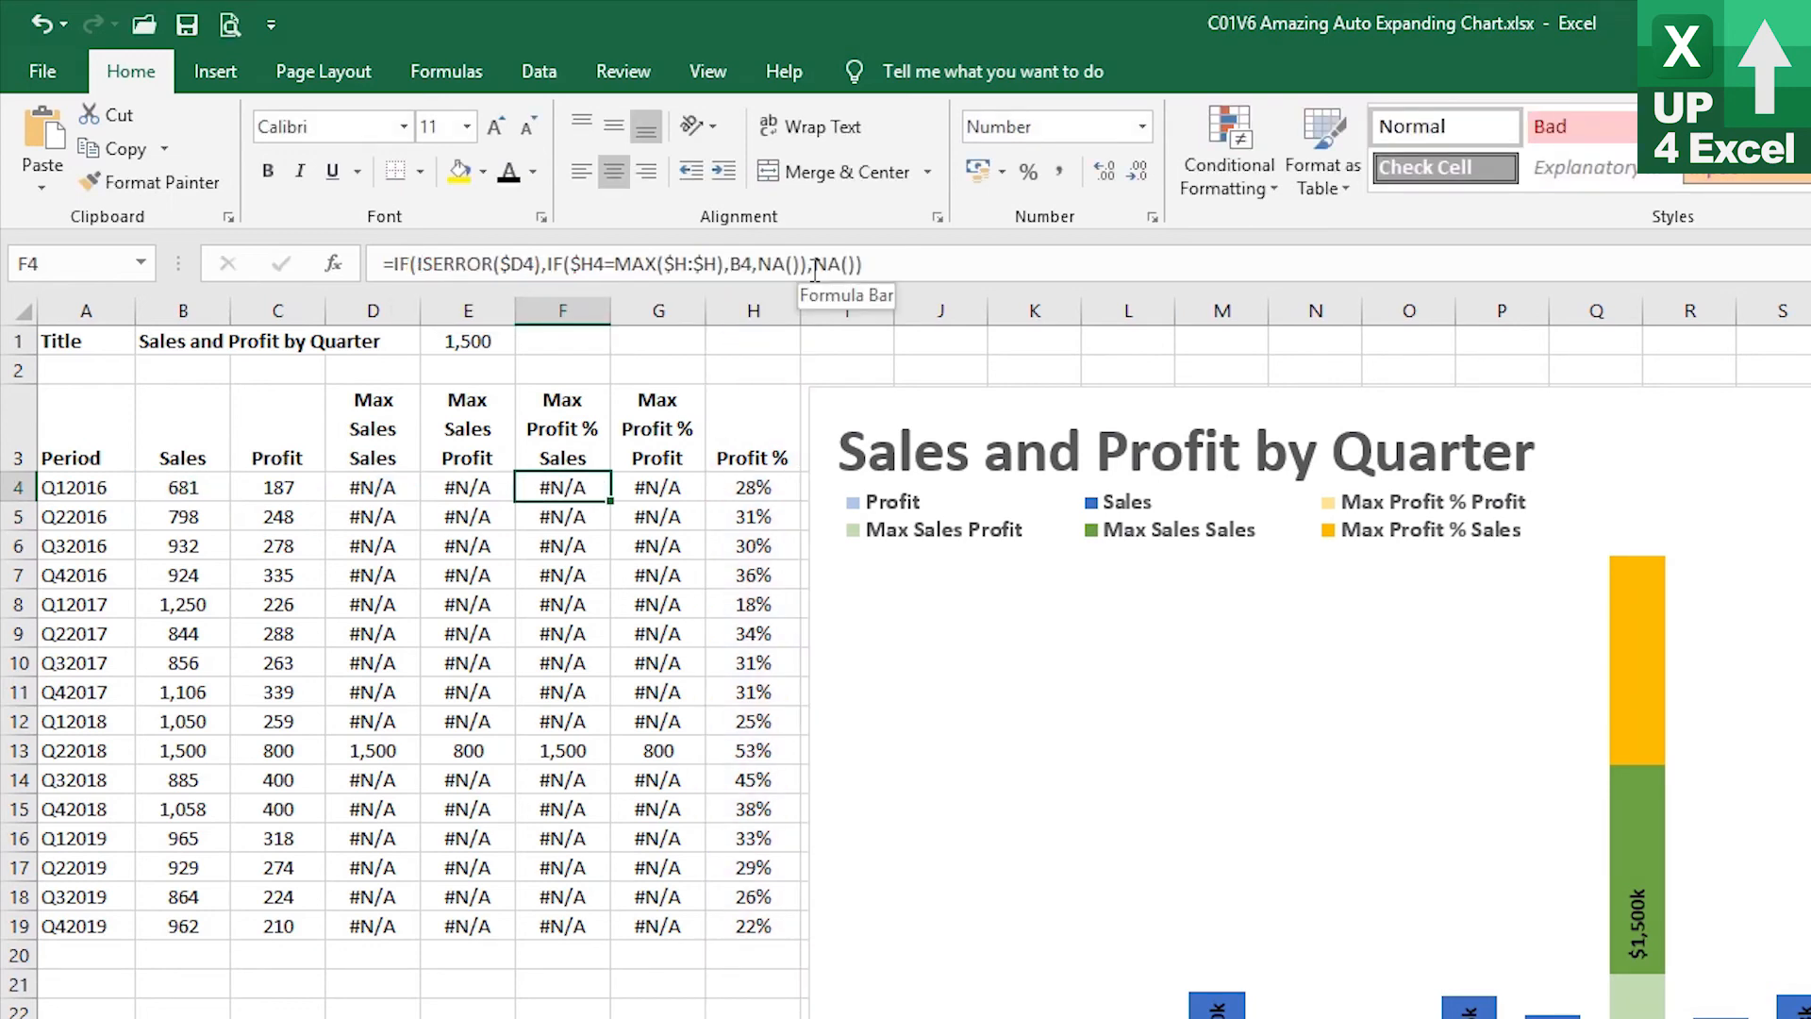
Copy the F4 formula into the Max Profit % Sales and Max Profit % Profit columns down to row 19
{"action": "key", "text": "ctrl+c"}
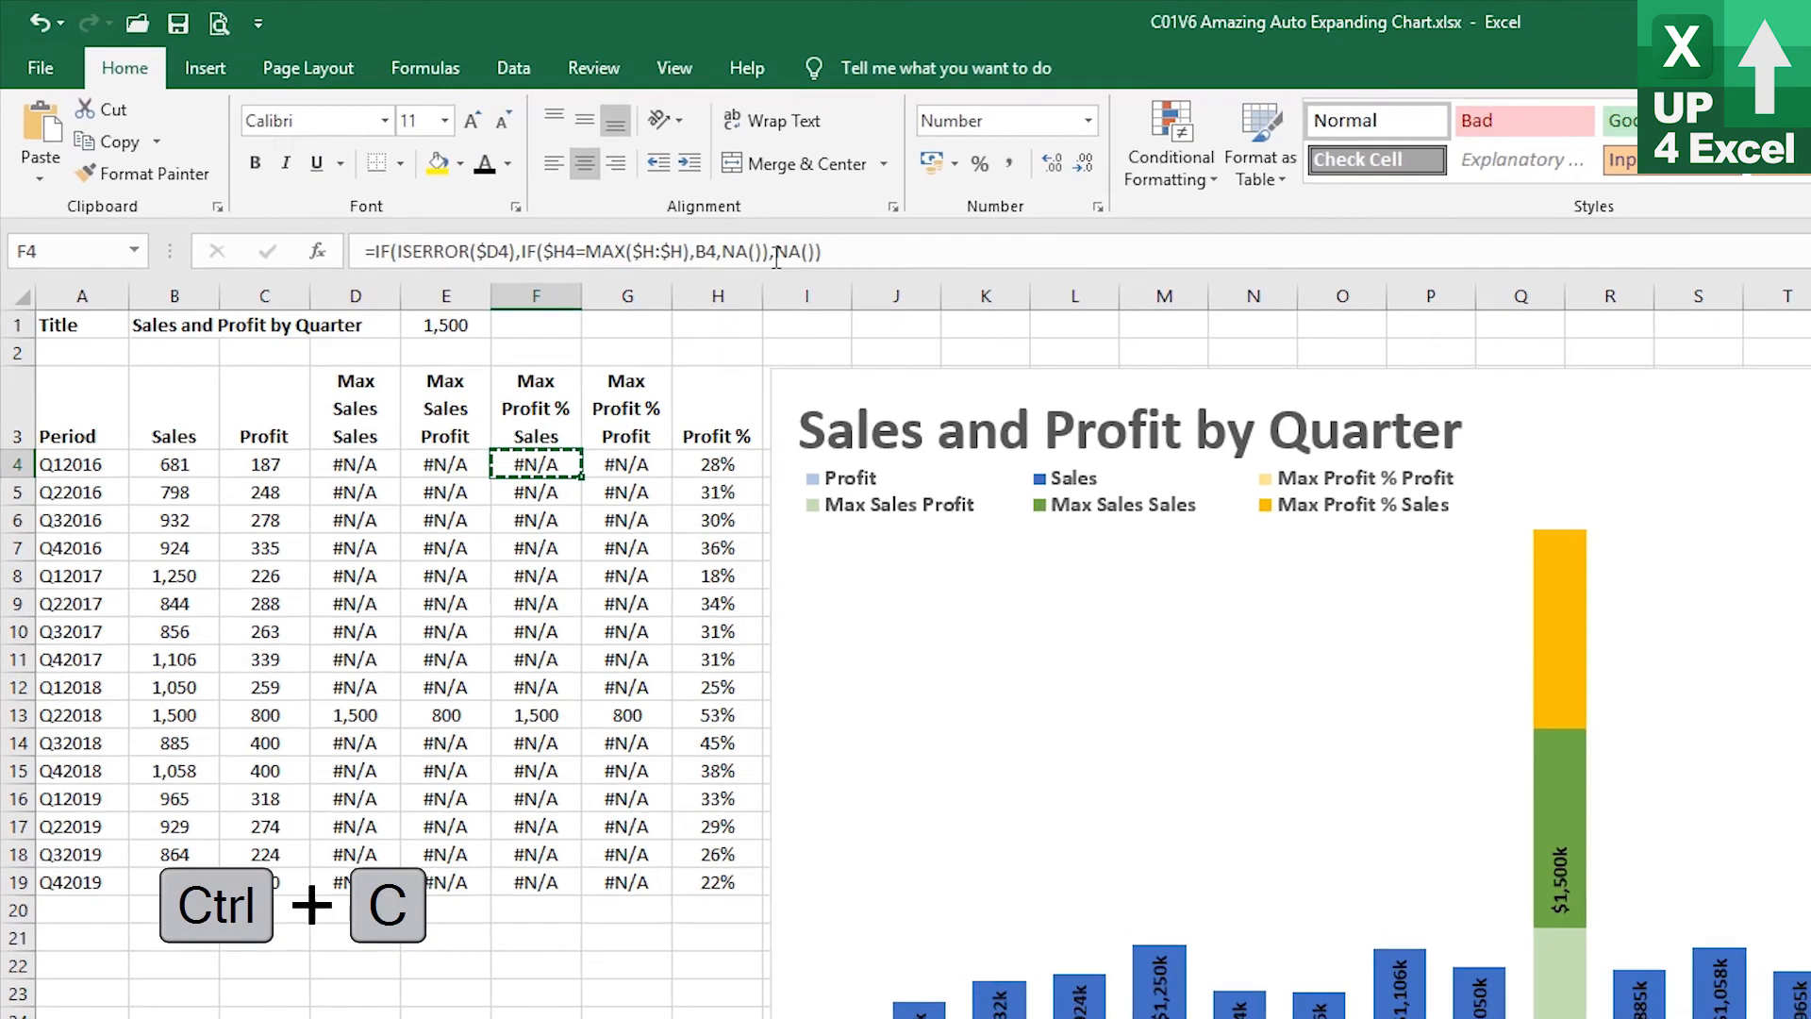
{"action": "key", "text": "shift+Right"}
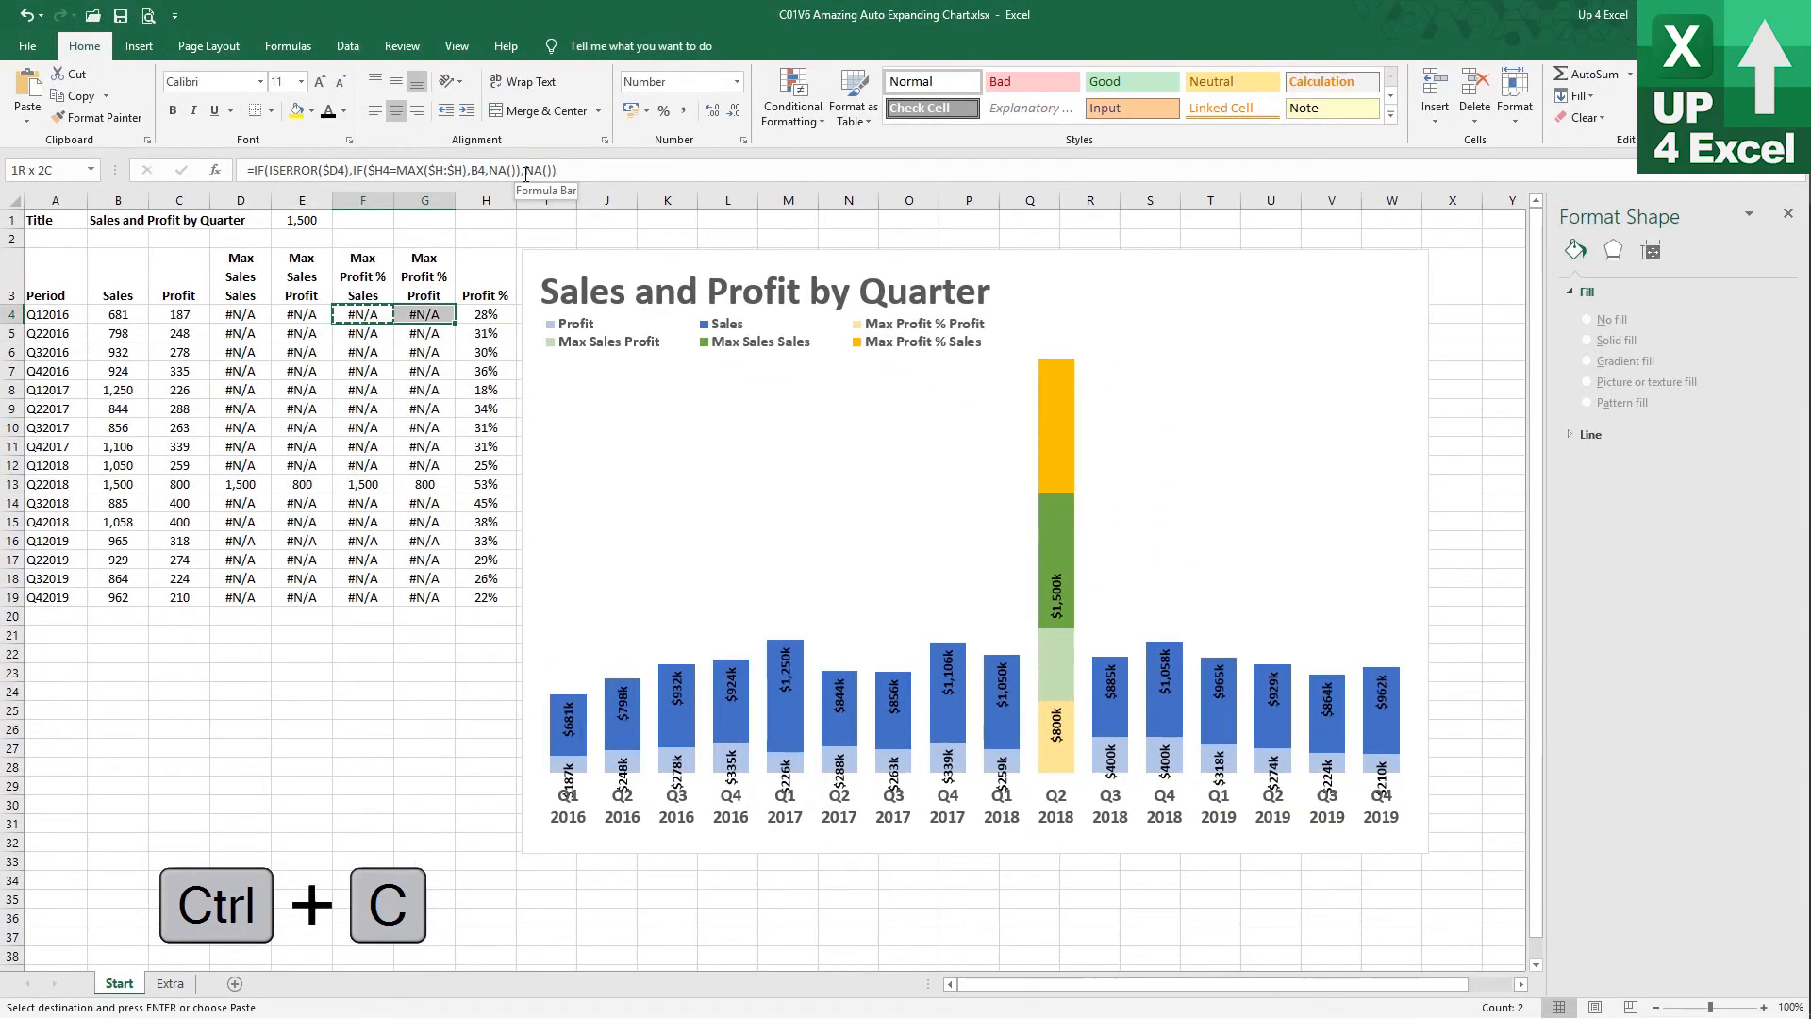
{"action": "key", "text": "ctrl+shift+Down"}
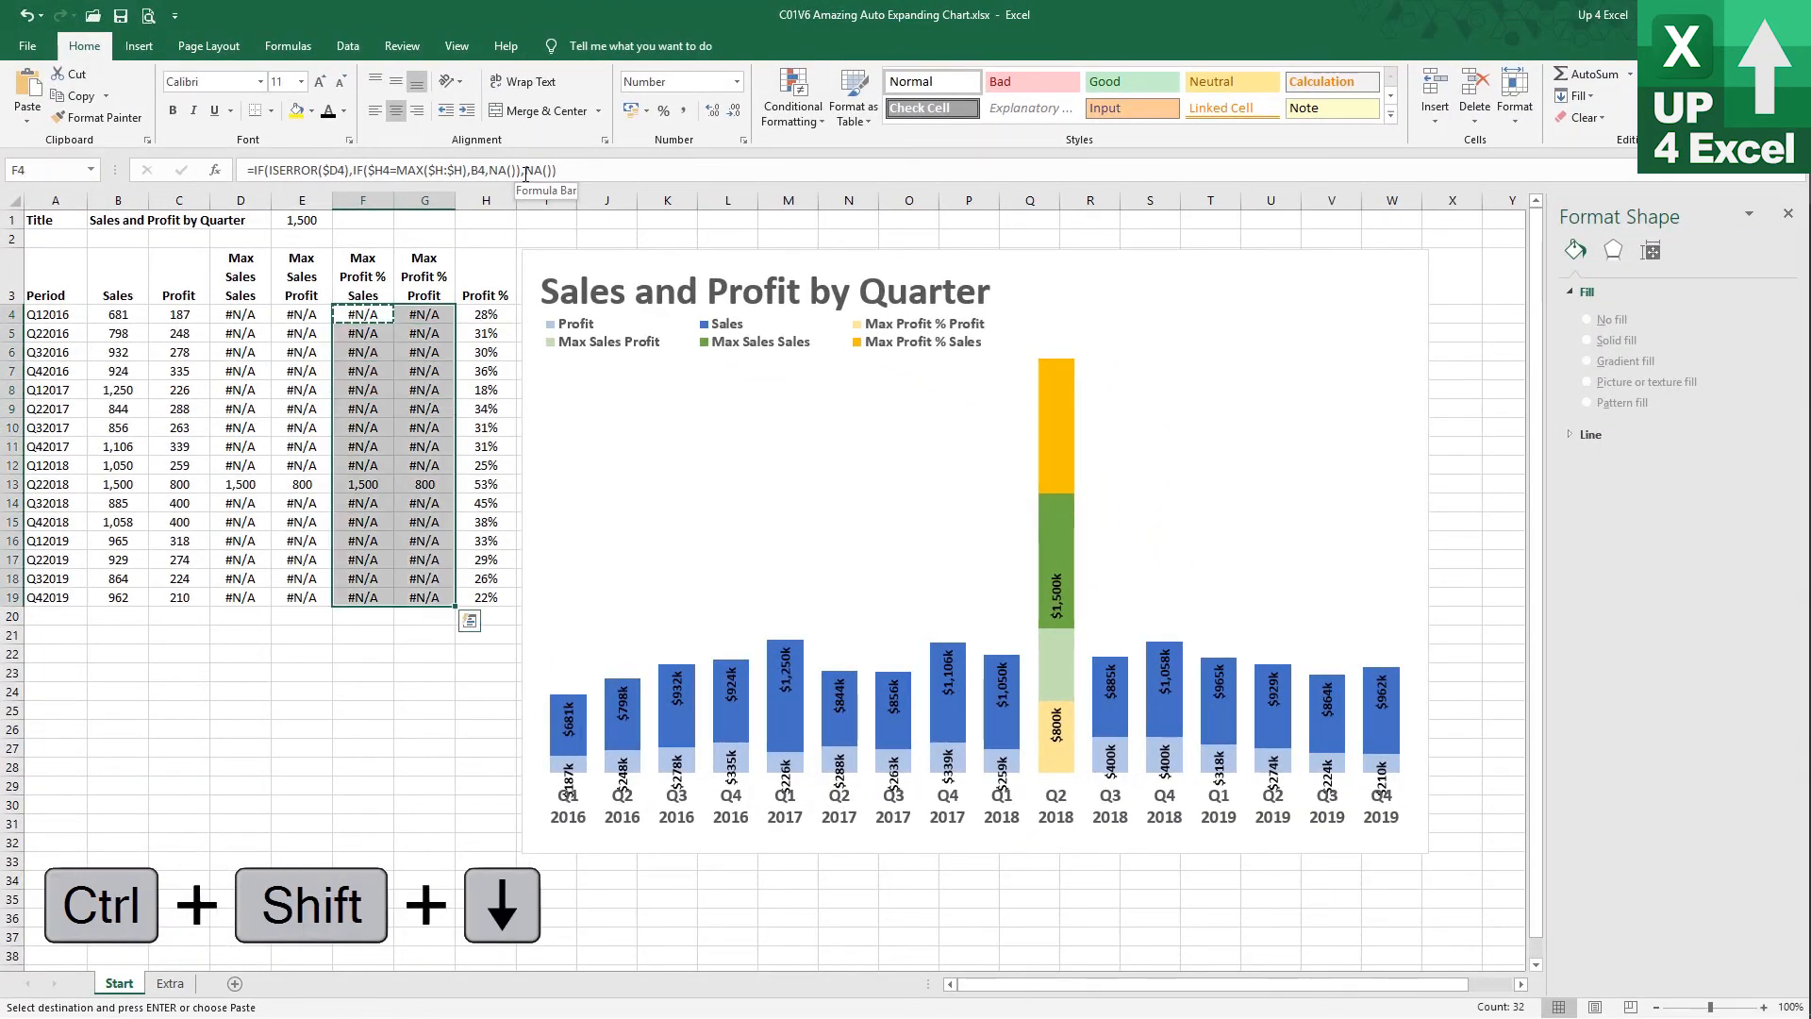
{"action": "key", "text": "ctrl+v"}
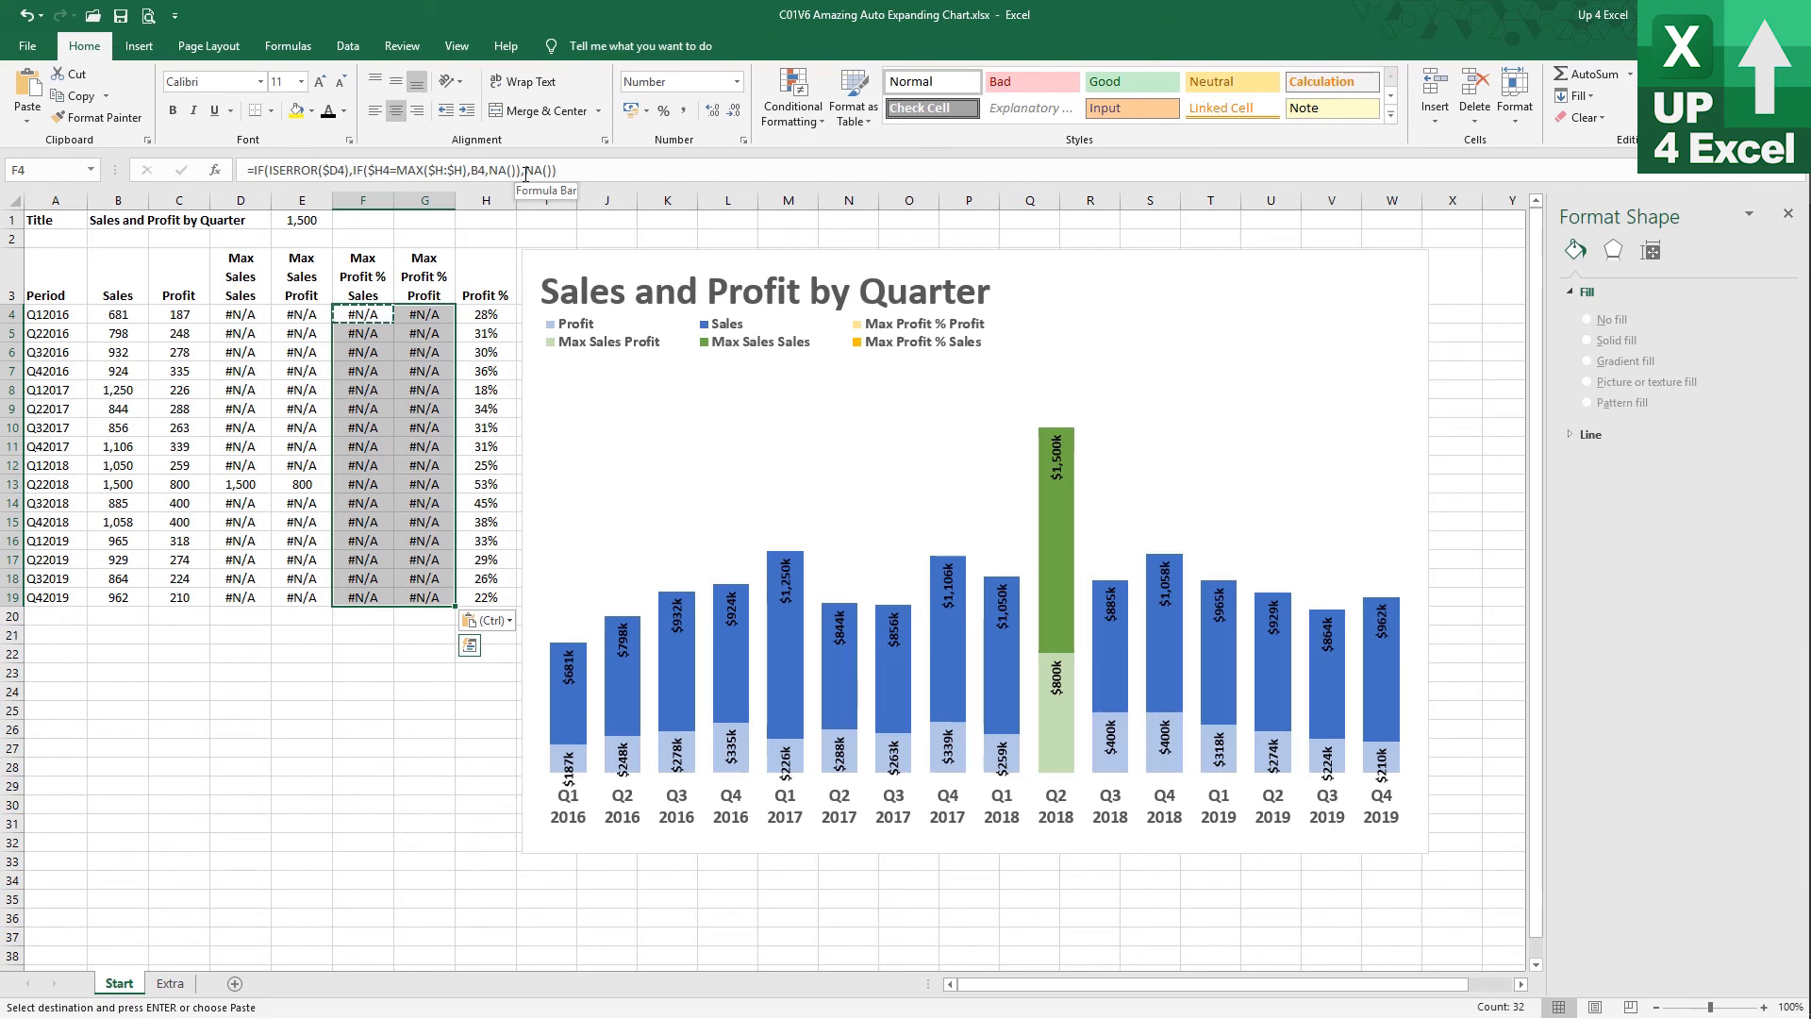
Enter 200 as the Q22018 profit in C13 to test the highlight
{"action": "left_click", "coordinate": [168, 486]}
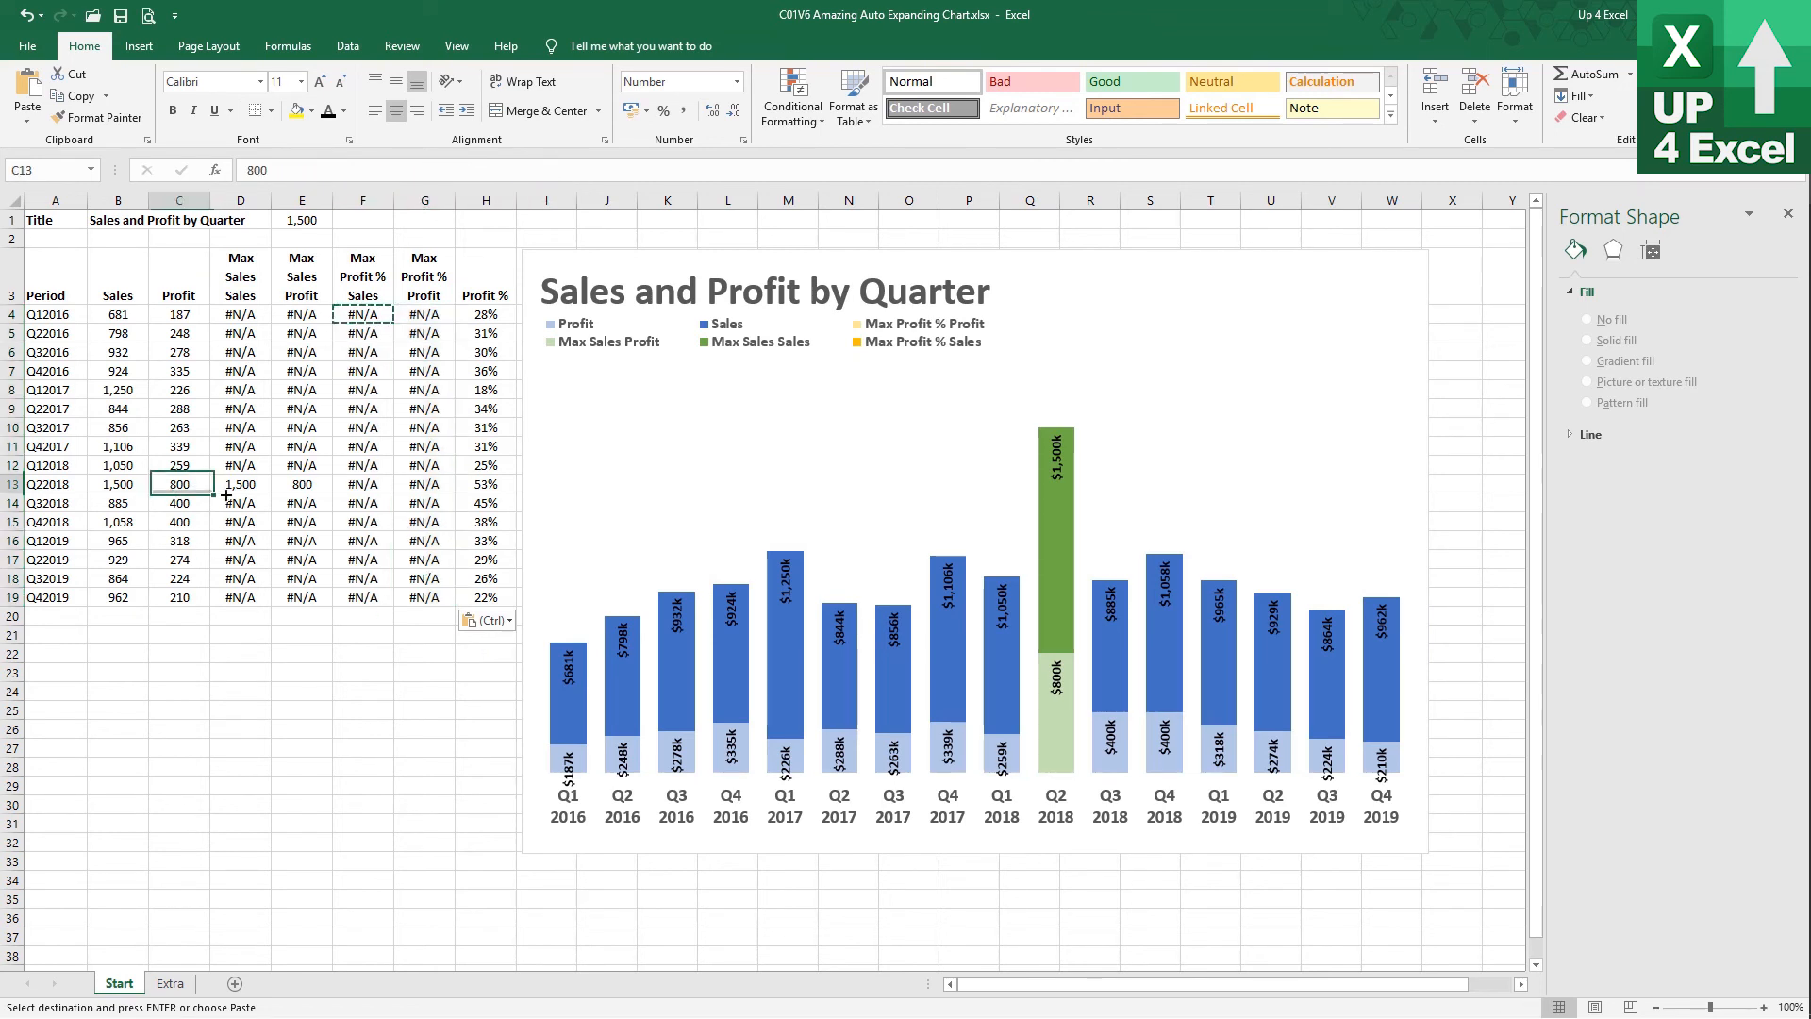
{"action": "type", "text": "200"}
{"action": "key", "text": "Return"}
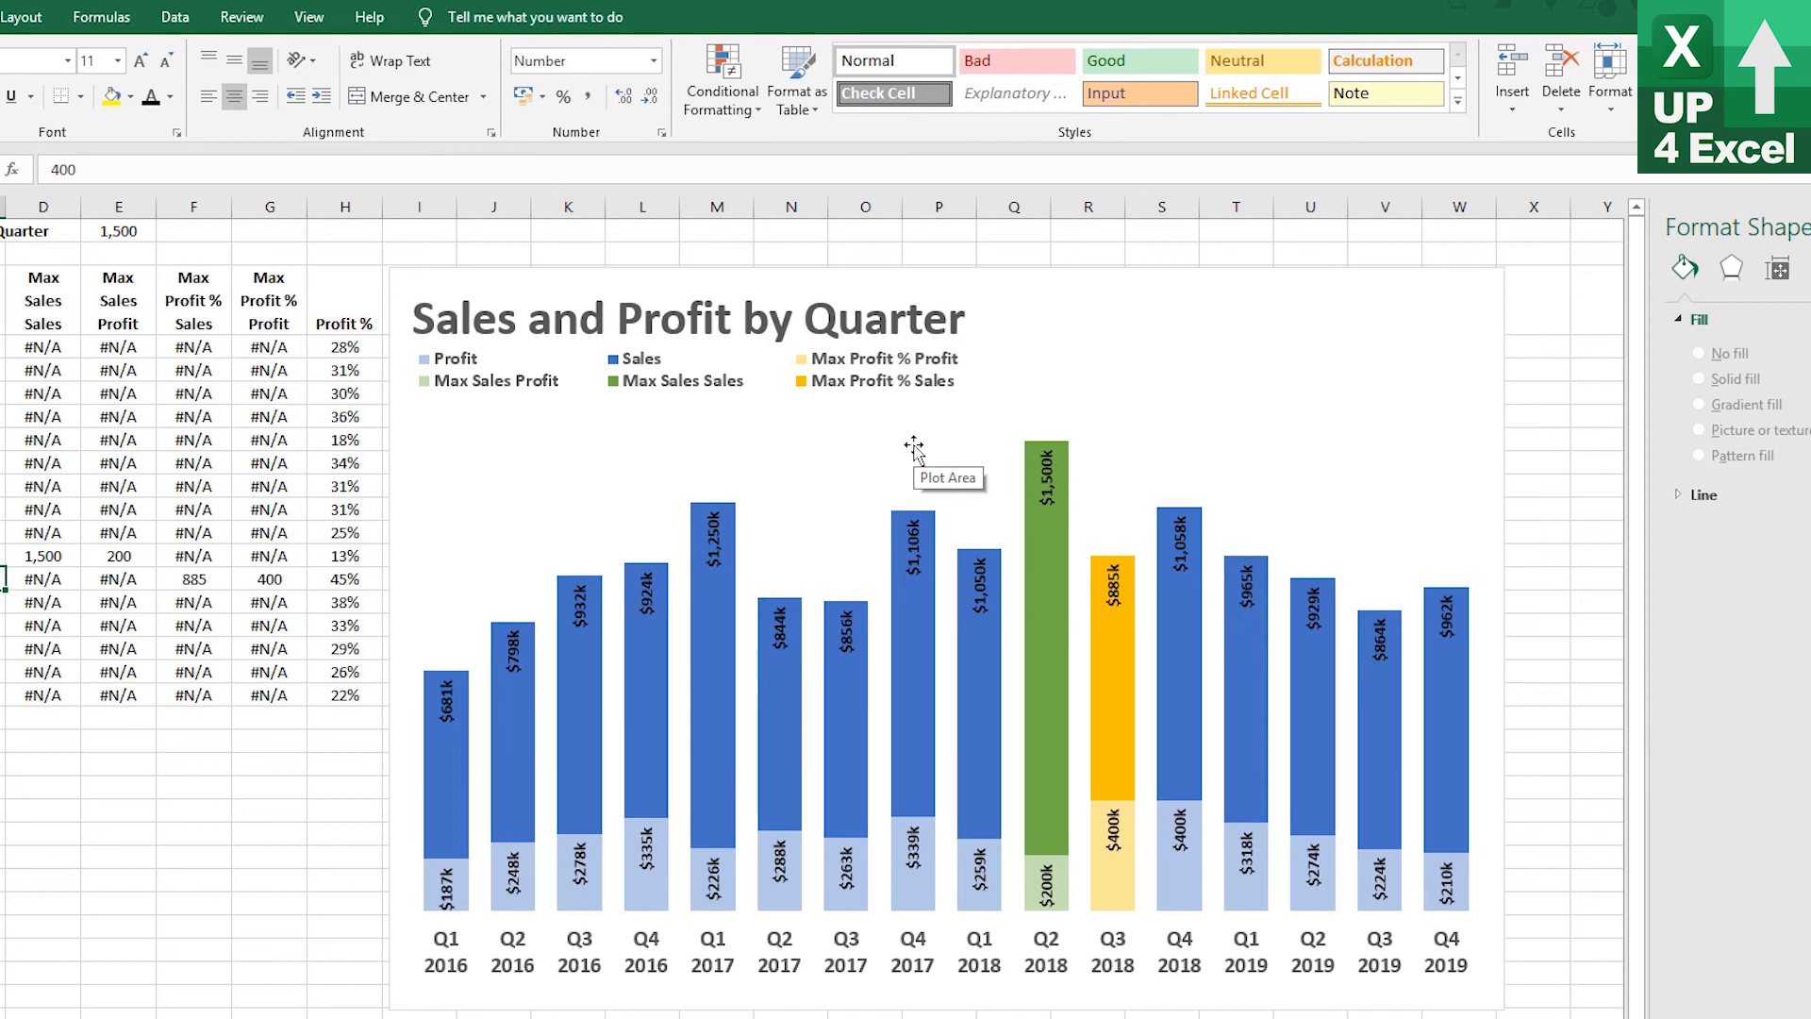
Open the chart's data source and rename the Max Sales Sales series to Max Sales
{"action": "left_click", "coordinate": [868, 366]}
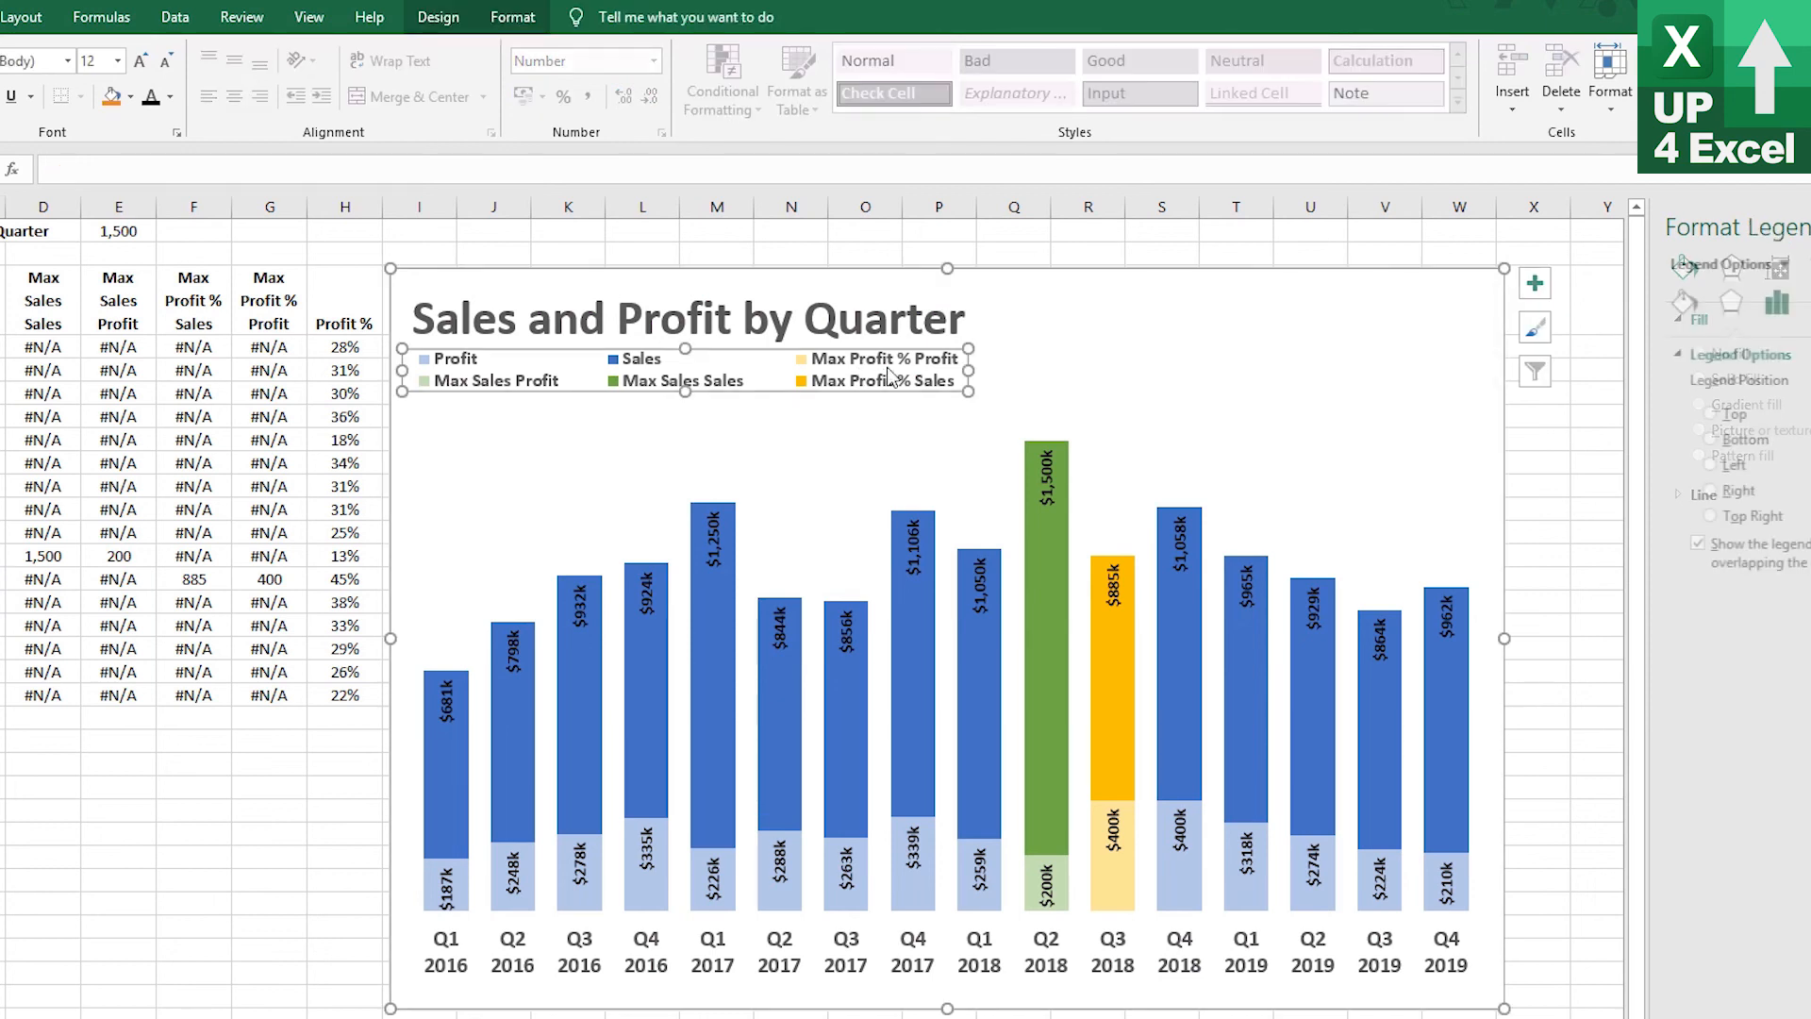
{"action": "left_click", "coordinate": [1076, 408]}
{"action": "left_click", "coordinate": [1092, 316]}
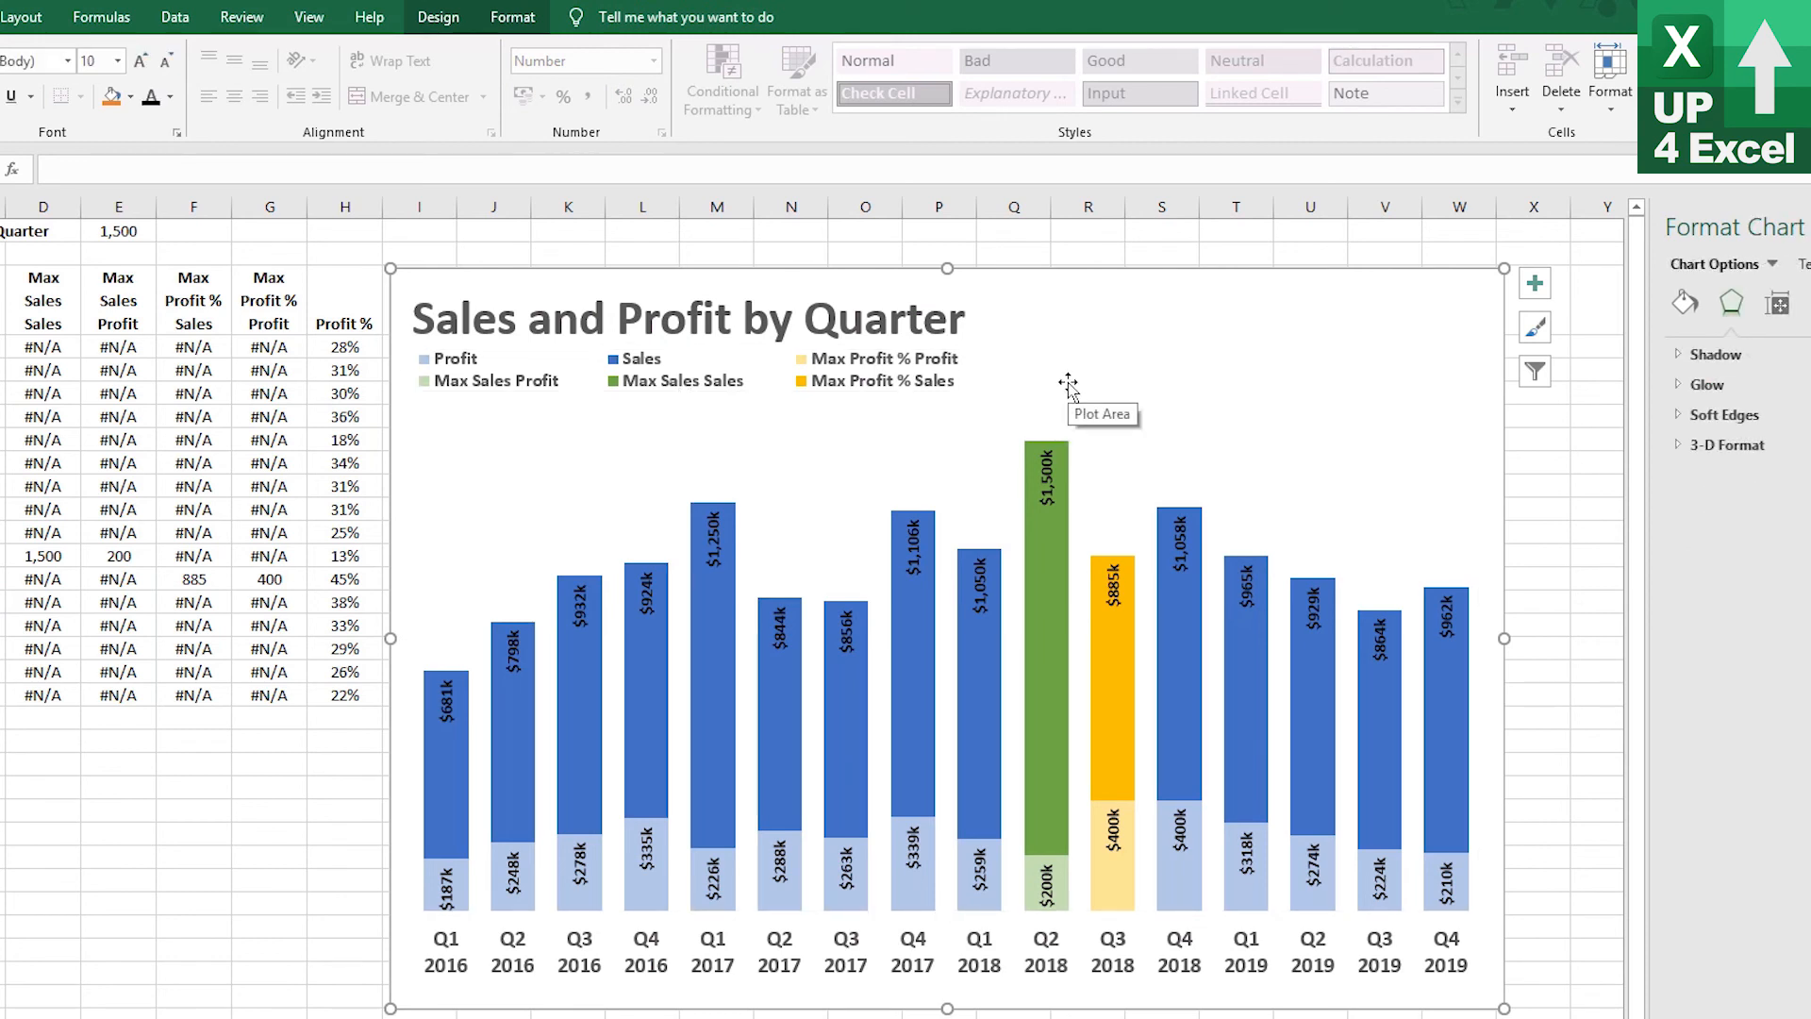
{"action": "left_click", "coordinate": [512, 17]}
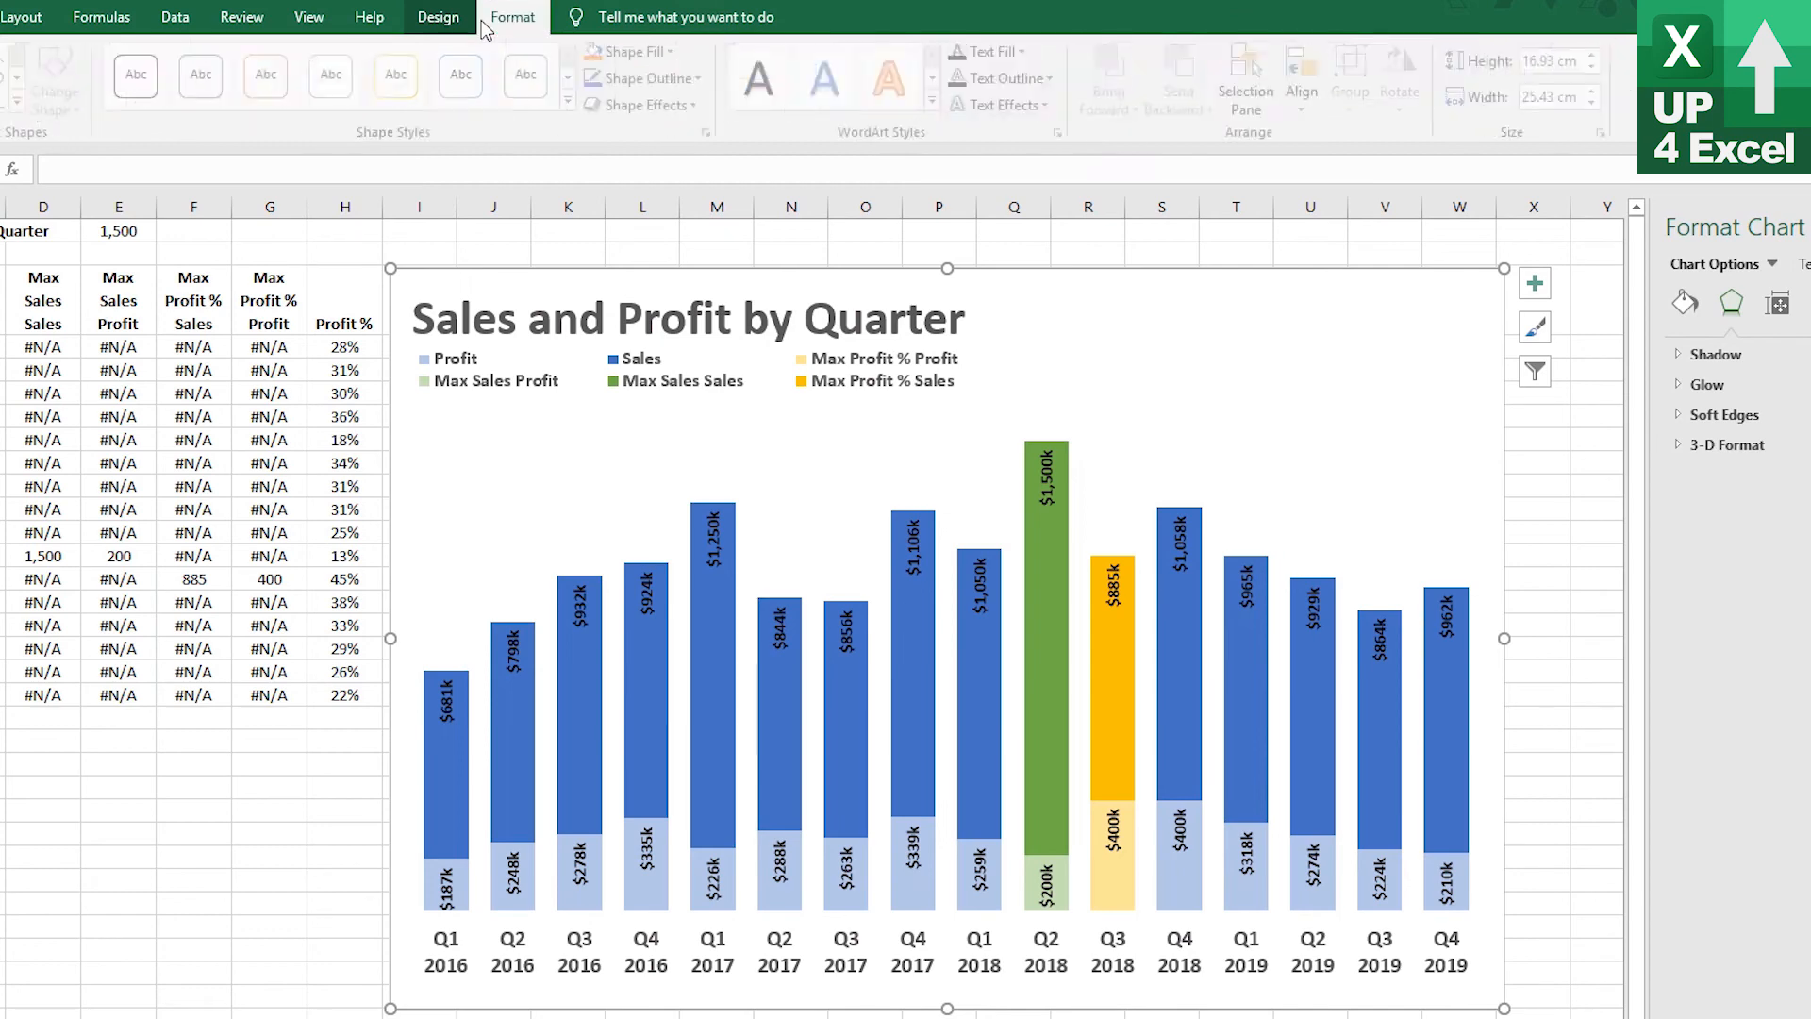
{"action": "left_click", "coordinate": [439, 17]}
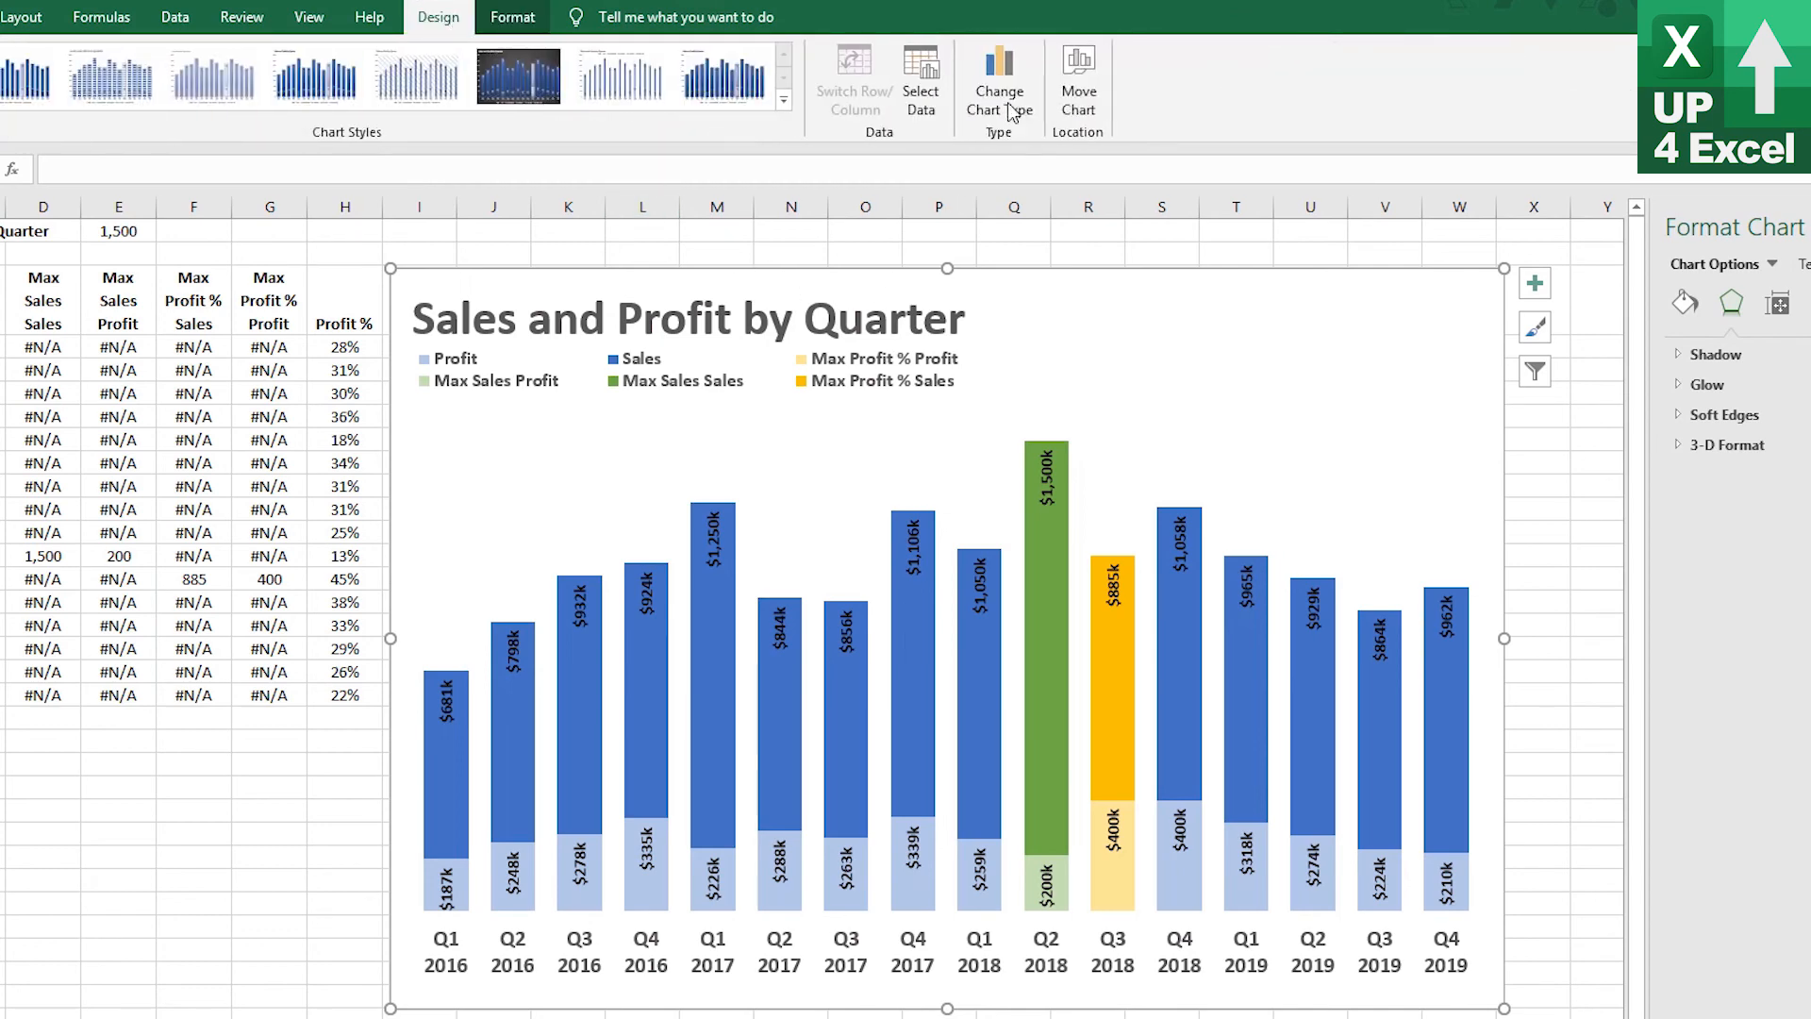
{"action": "left_click", "coordinate": [939, 94]}
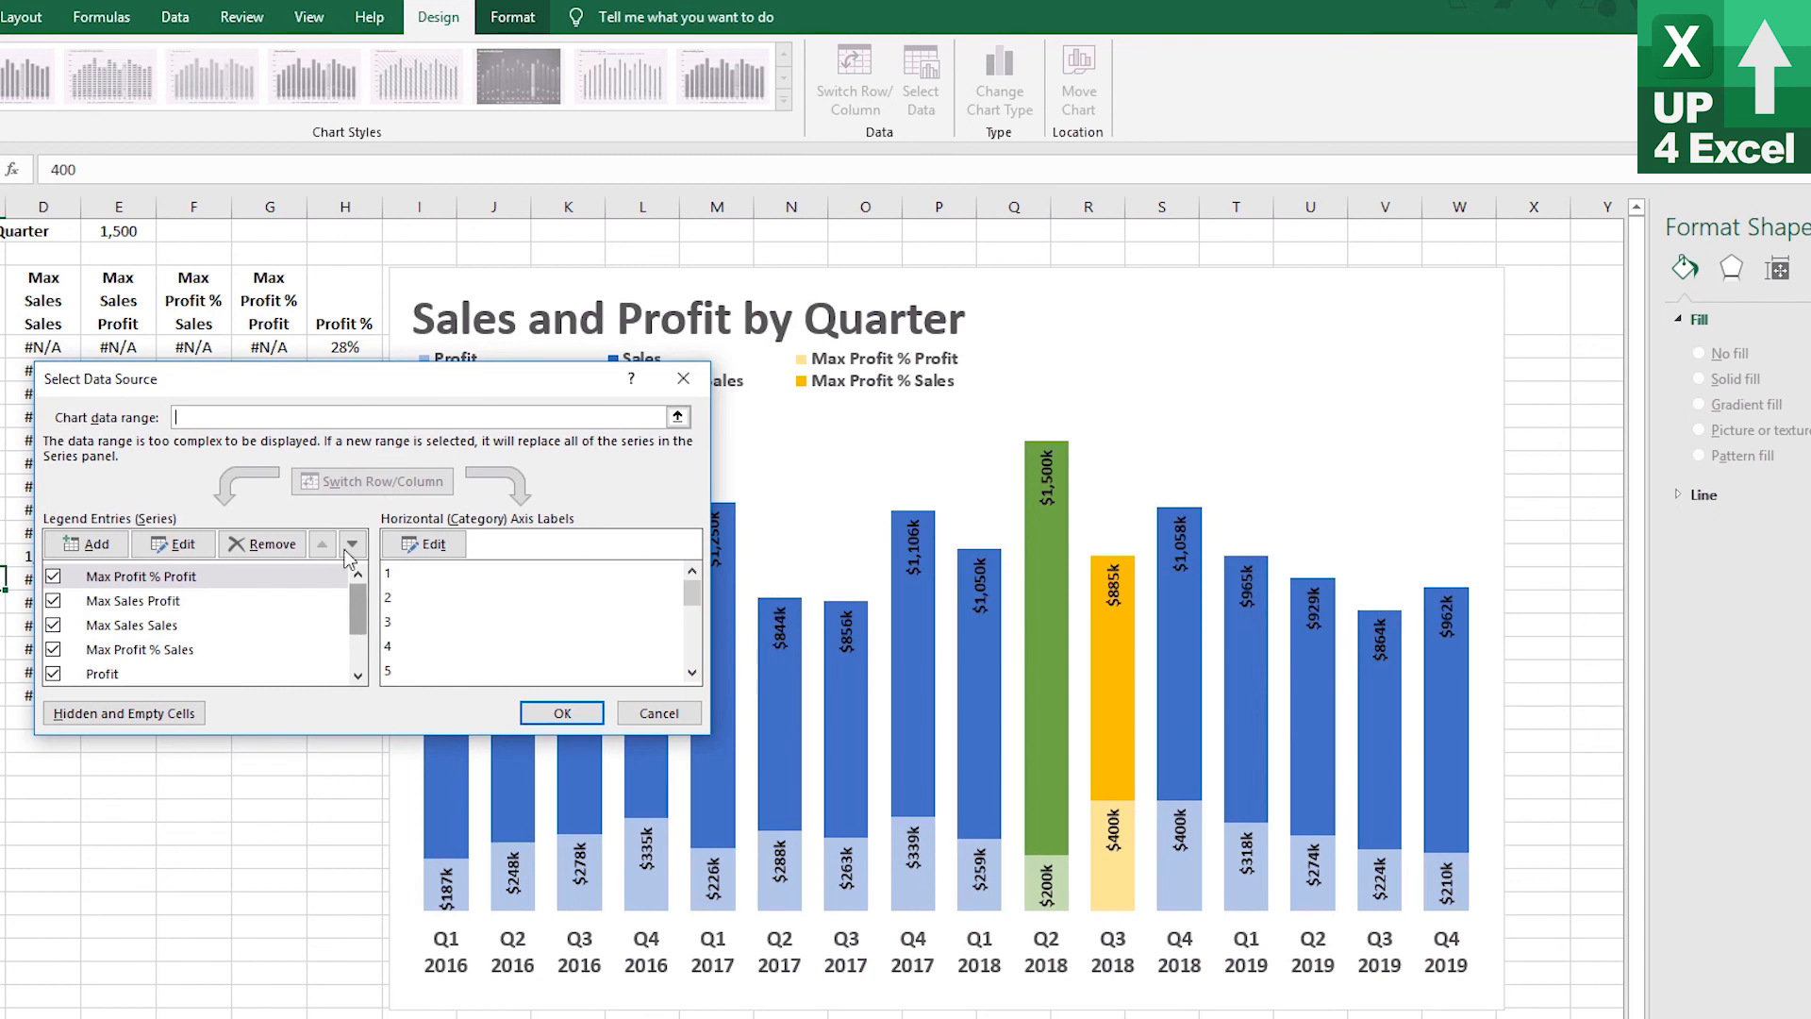
{"action": "mouse_move", "coordinate": [358, 612]}
{"action": "left_mouse_down"}
{"action": "mouse_move", "coordinate": [351, 672]}
{"action": "mouse_move", "coordinate": [346, 592]}
{"action": "left_mouse_up"}
{"action": "left_click_drag", "start_coordinate": [414, 378], "coordinate": [798, 465]}
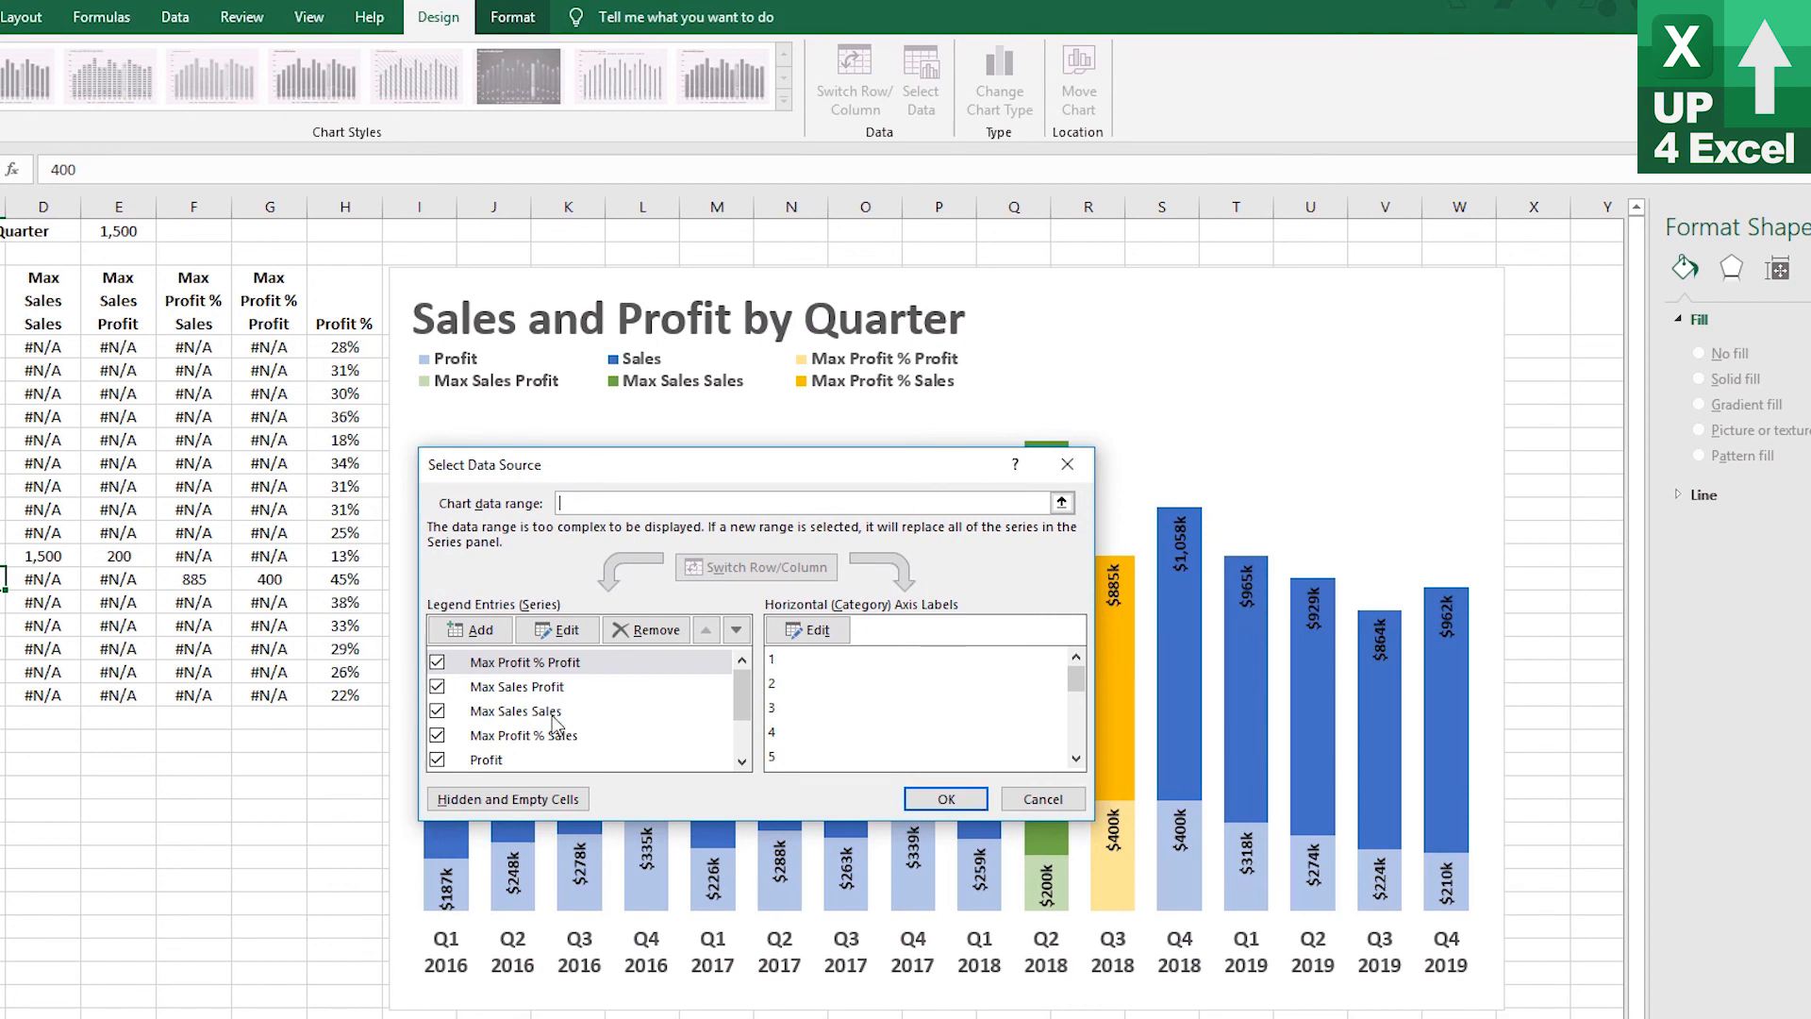
{"action": "left_click", "coordinate": [554, 720]}
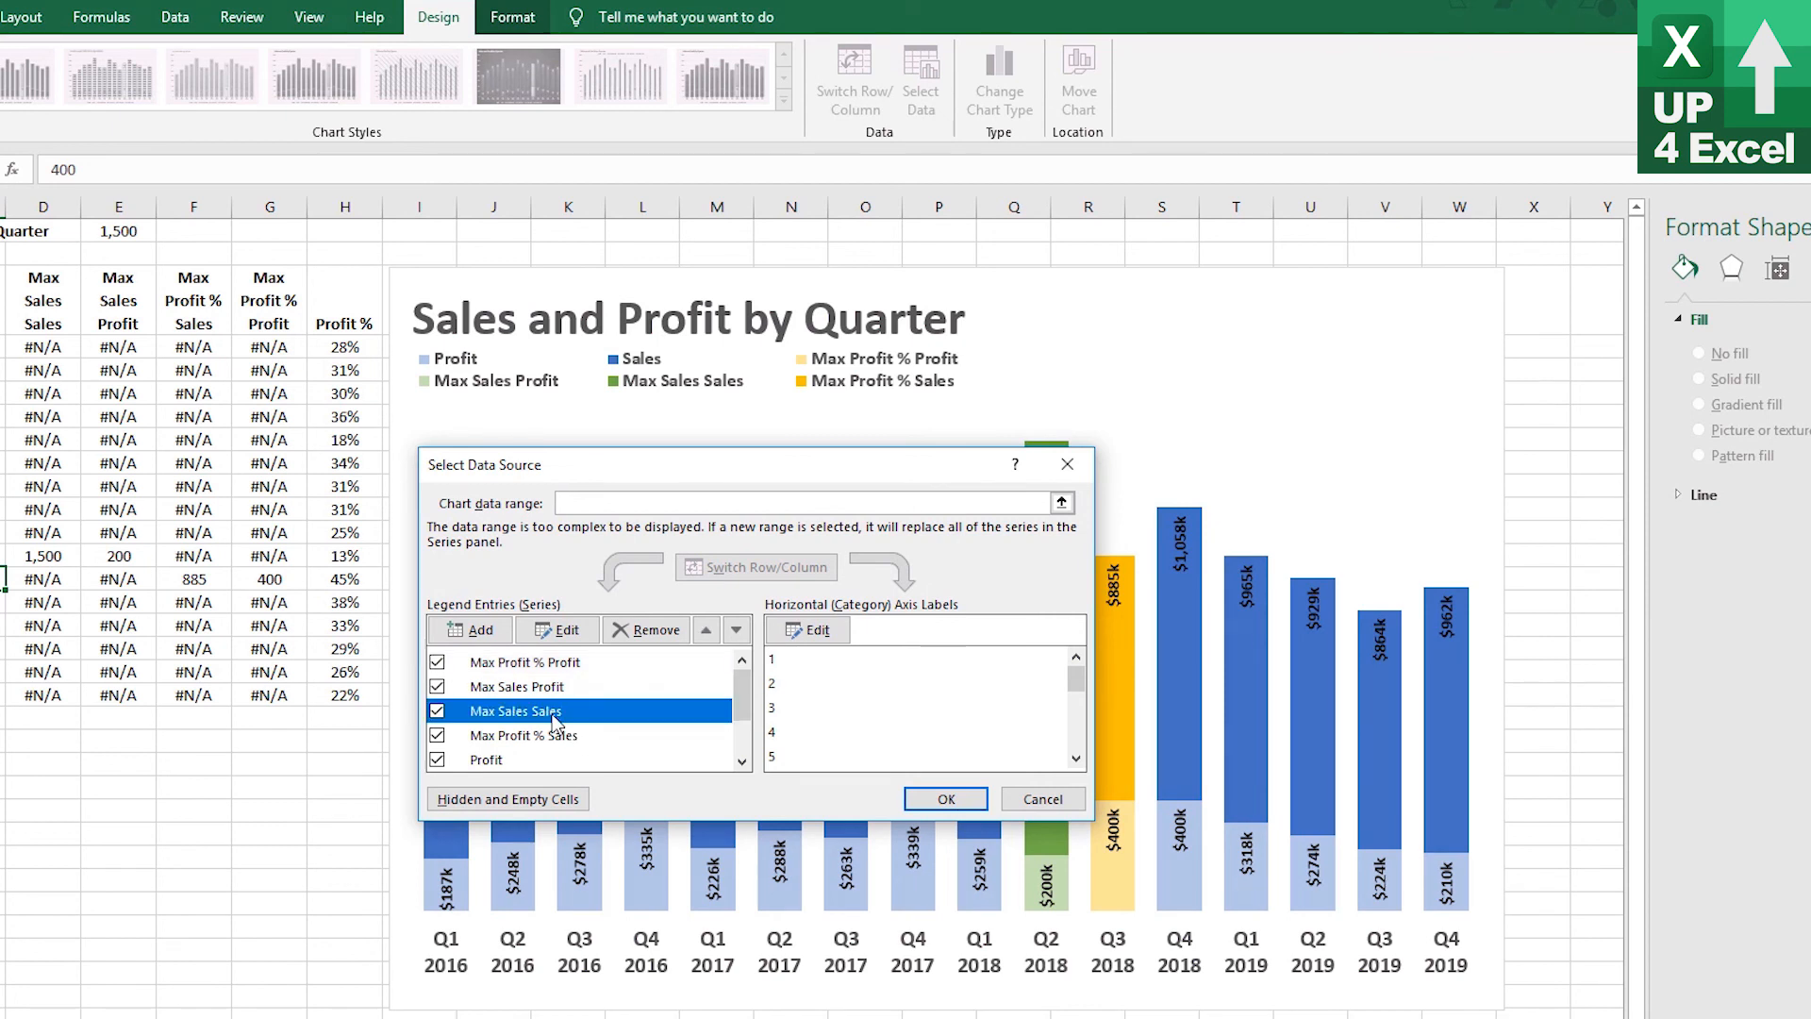
{"action": "left_click", "coordinate": [566, 632]}
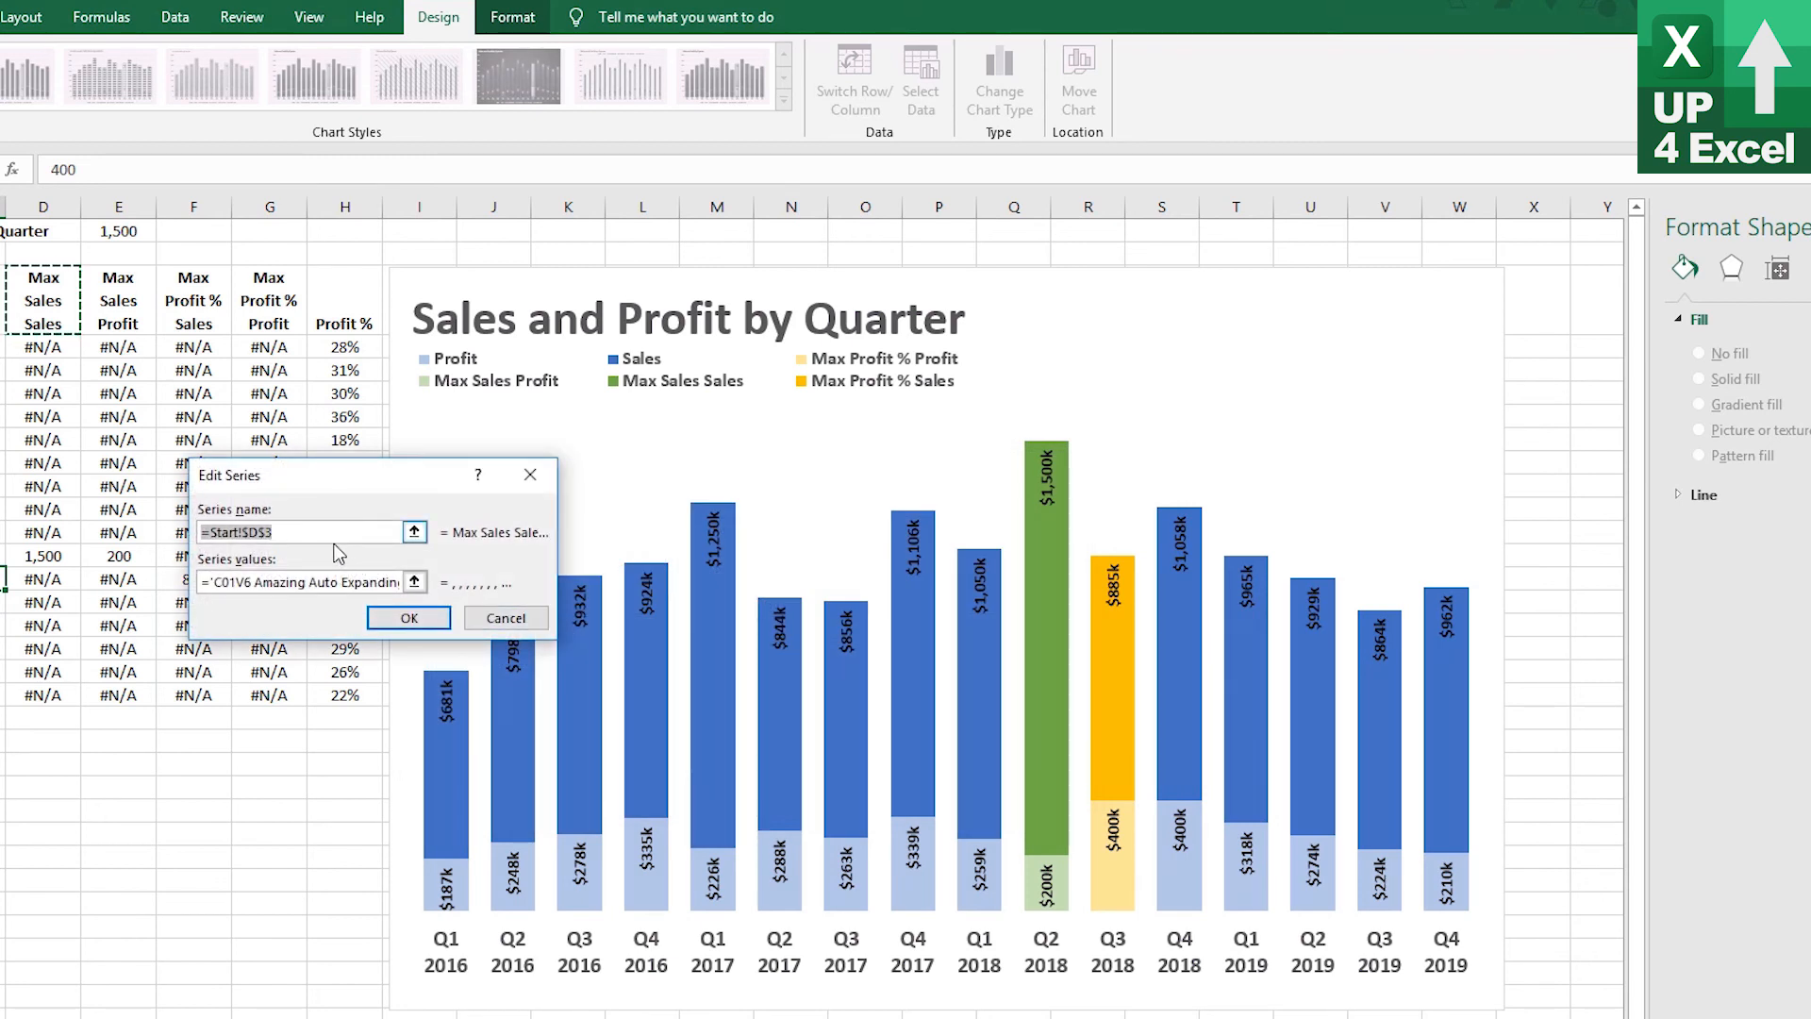
{"action": "type", "text": "Max Sales"}
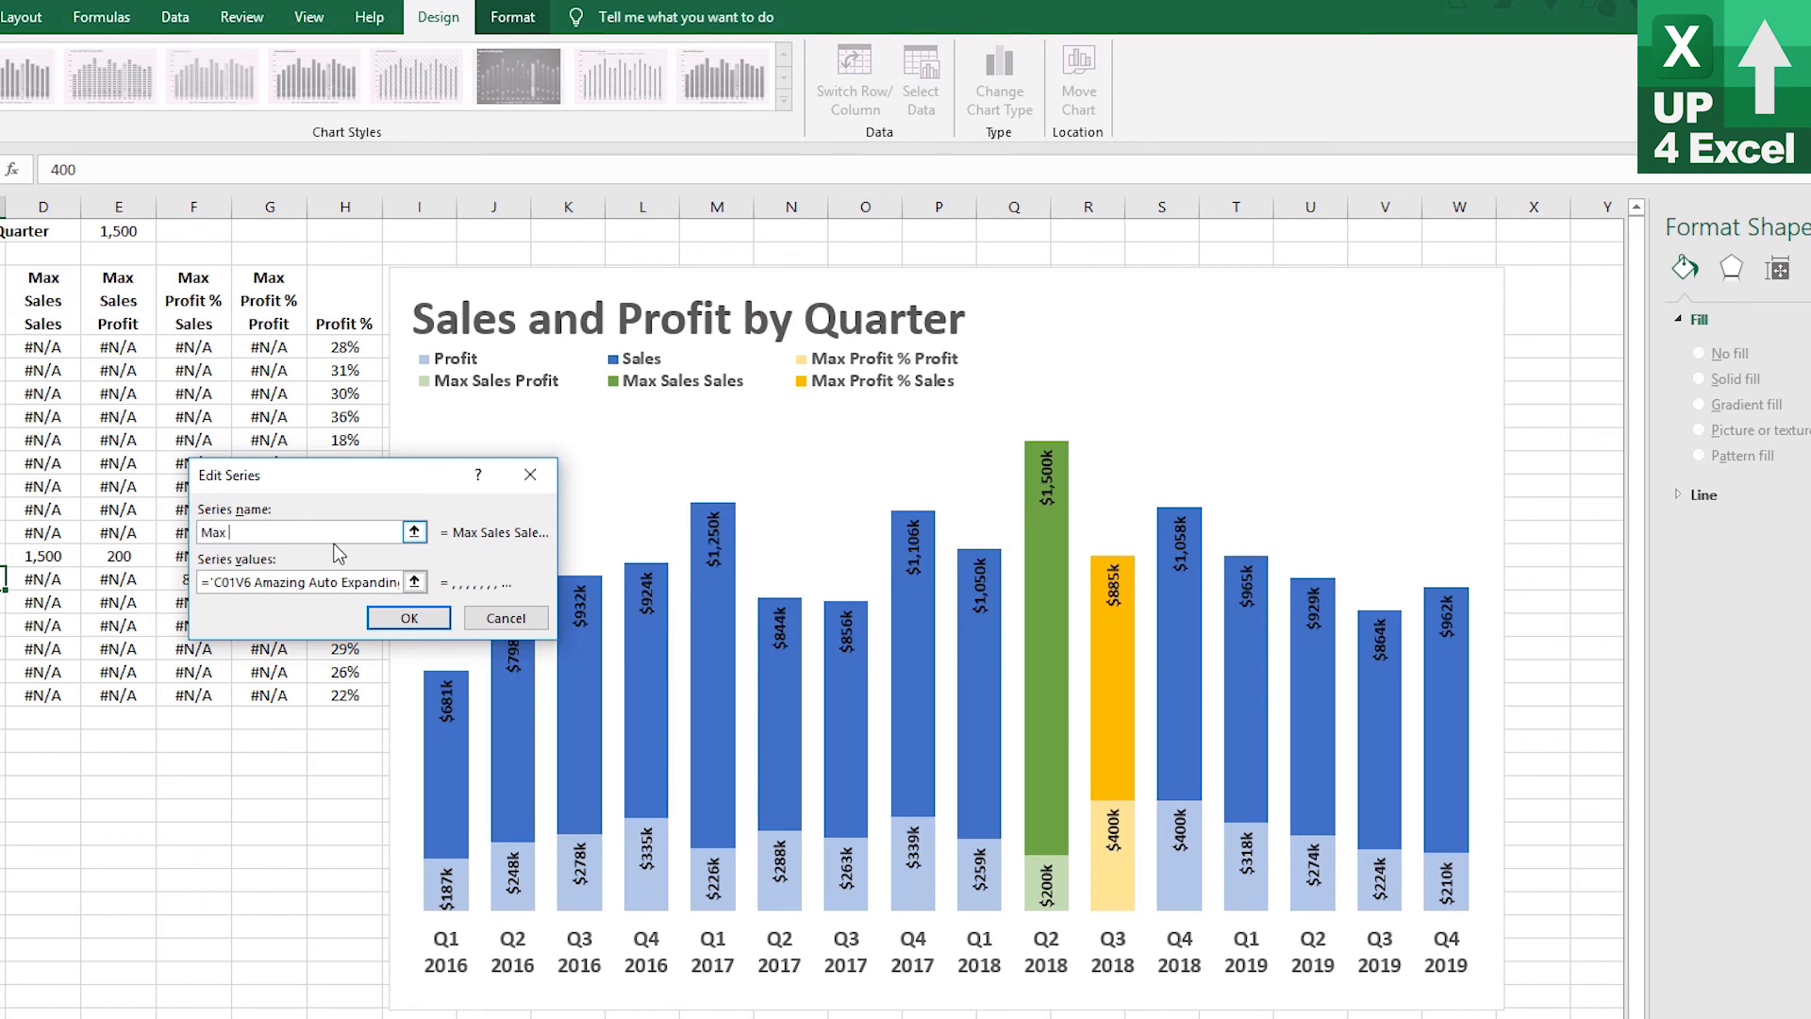
{"action": "left_click", "coordinate": [422, 623]}
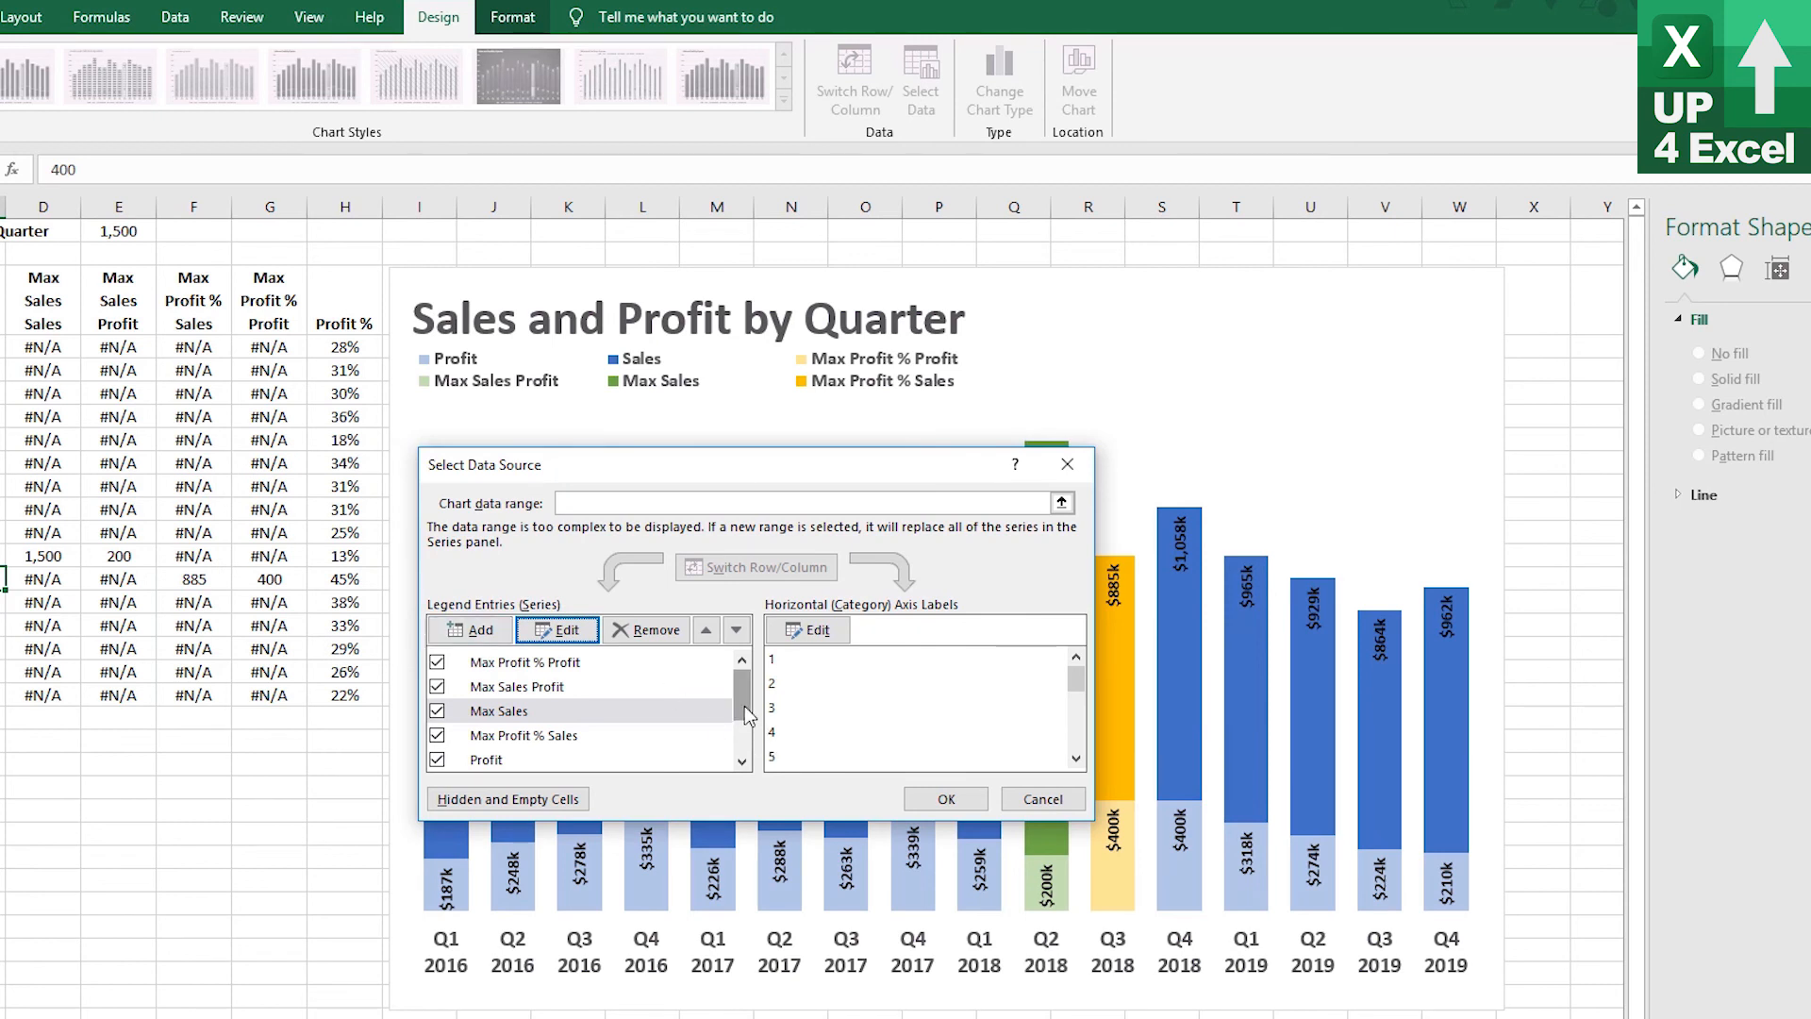
Rename the Max Profit % Sales series to Max Profit % and close the data source dialog
{"action": "left_click", "coordinate": [535, 736]}
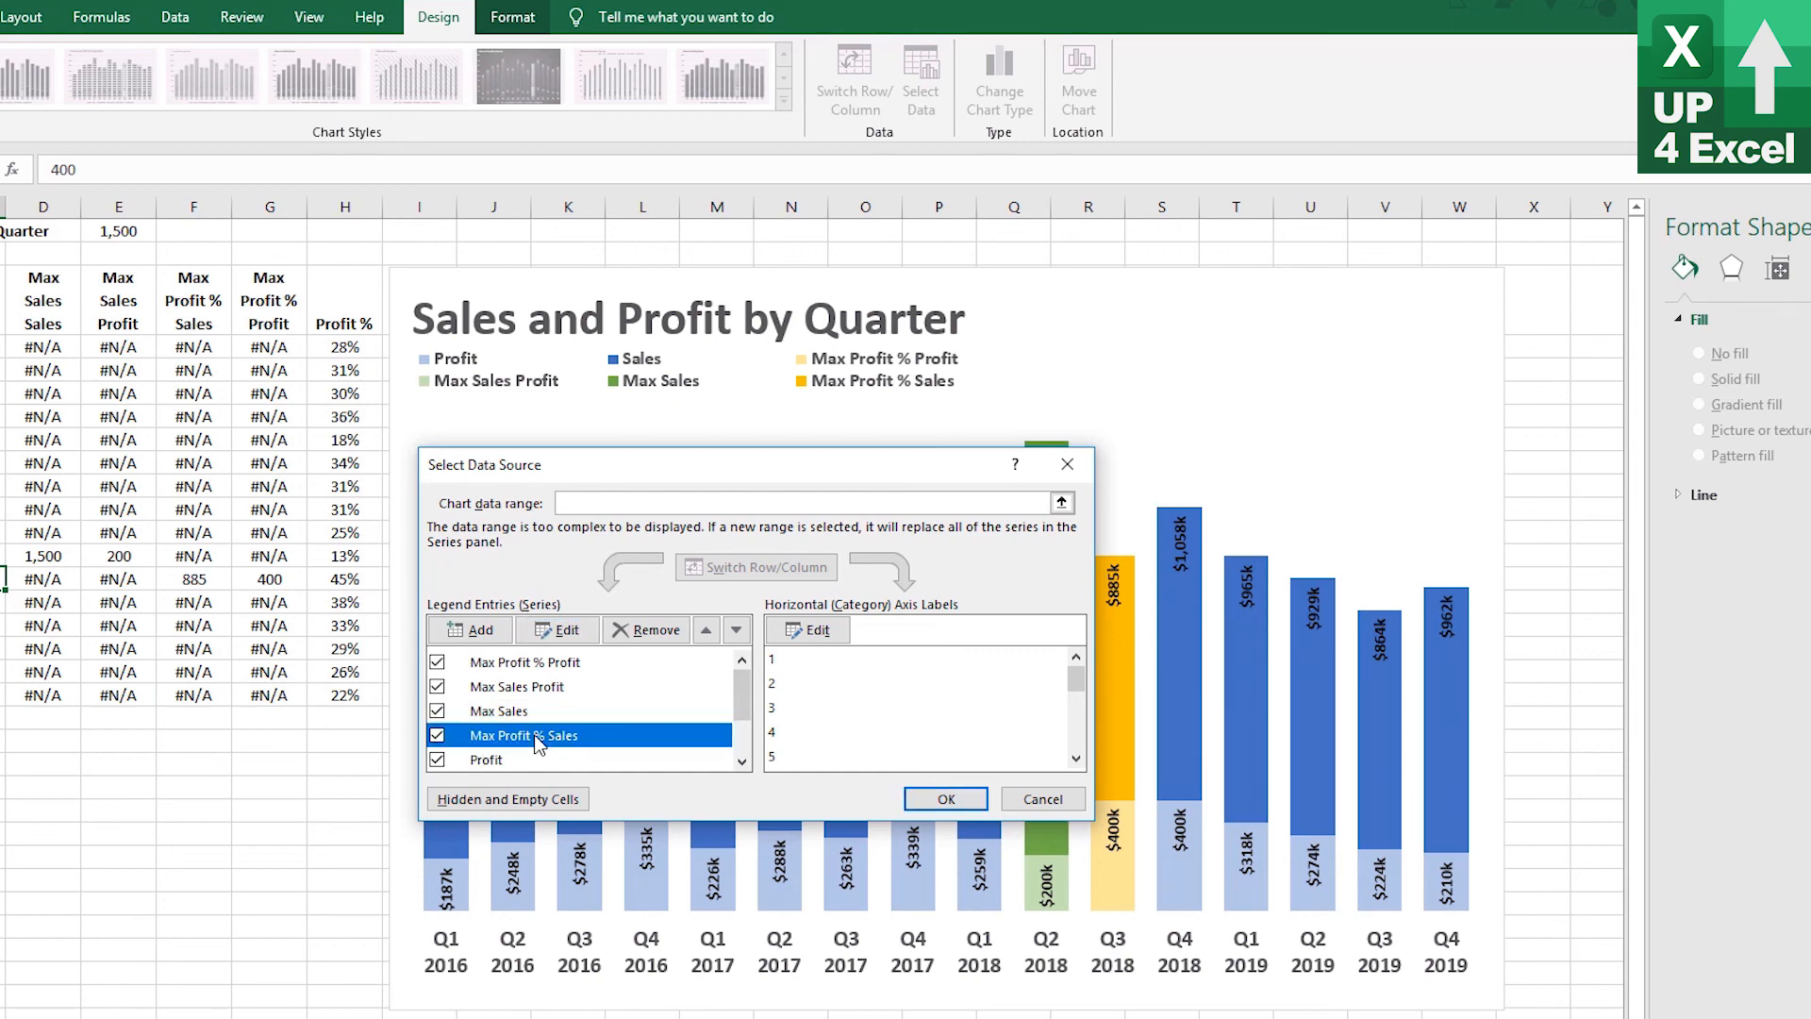
{"action": "key", "text": "Return"}
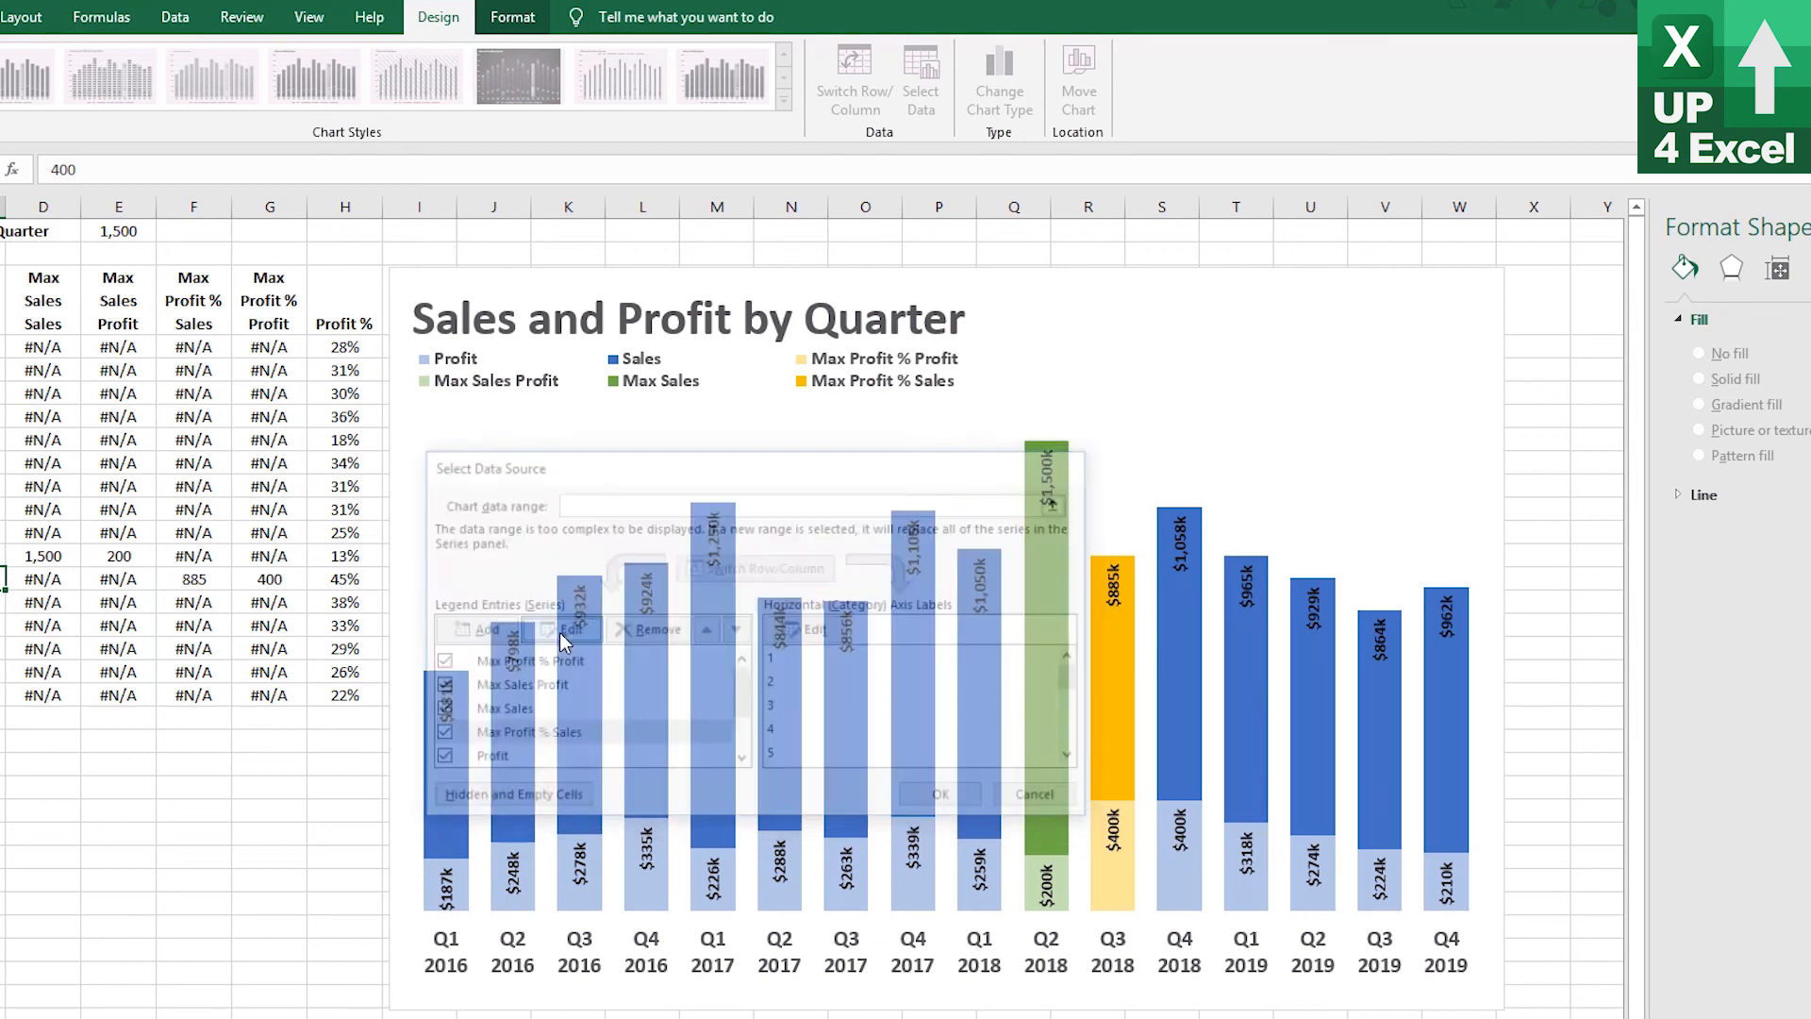
{"action": "type", "text": "M"}
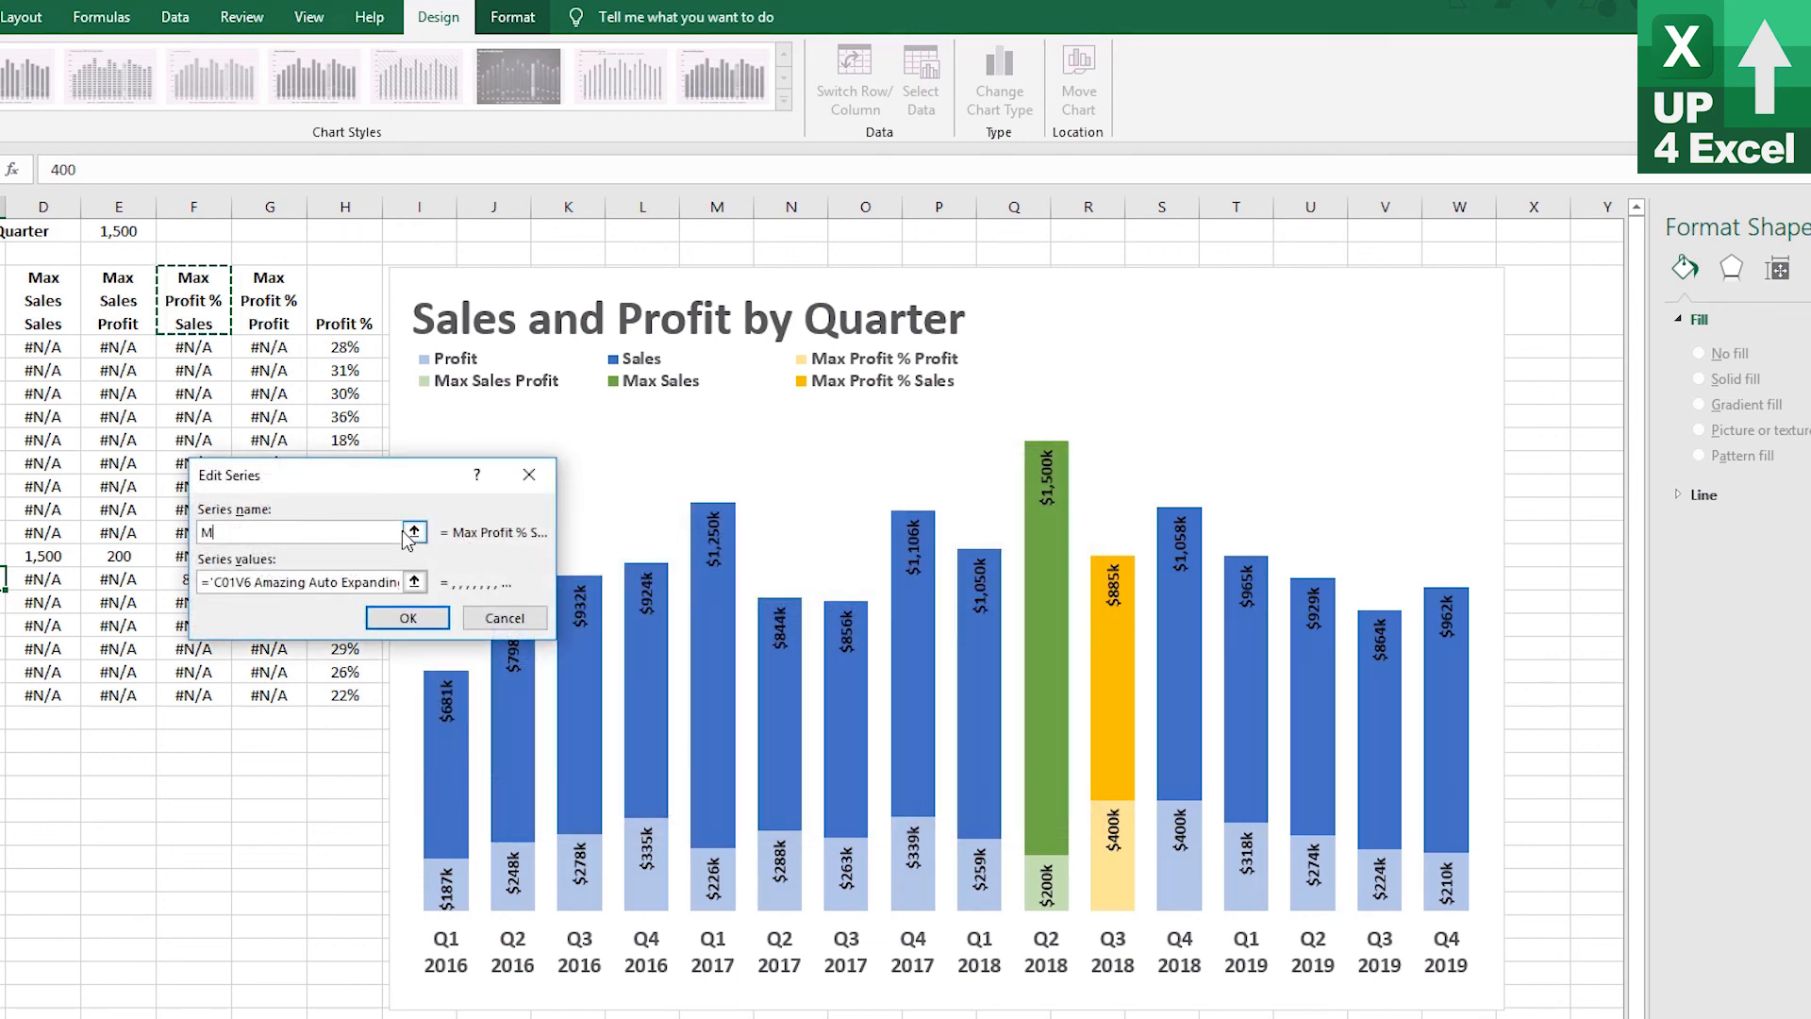
{"action": "type", "text": "ax Profit %"}
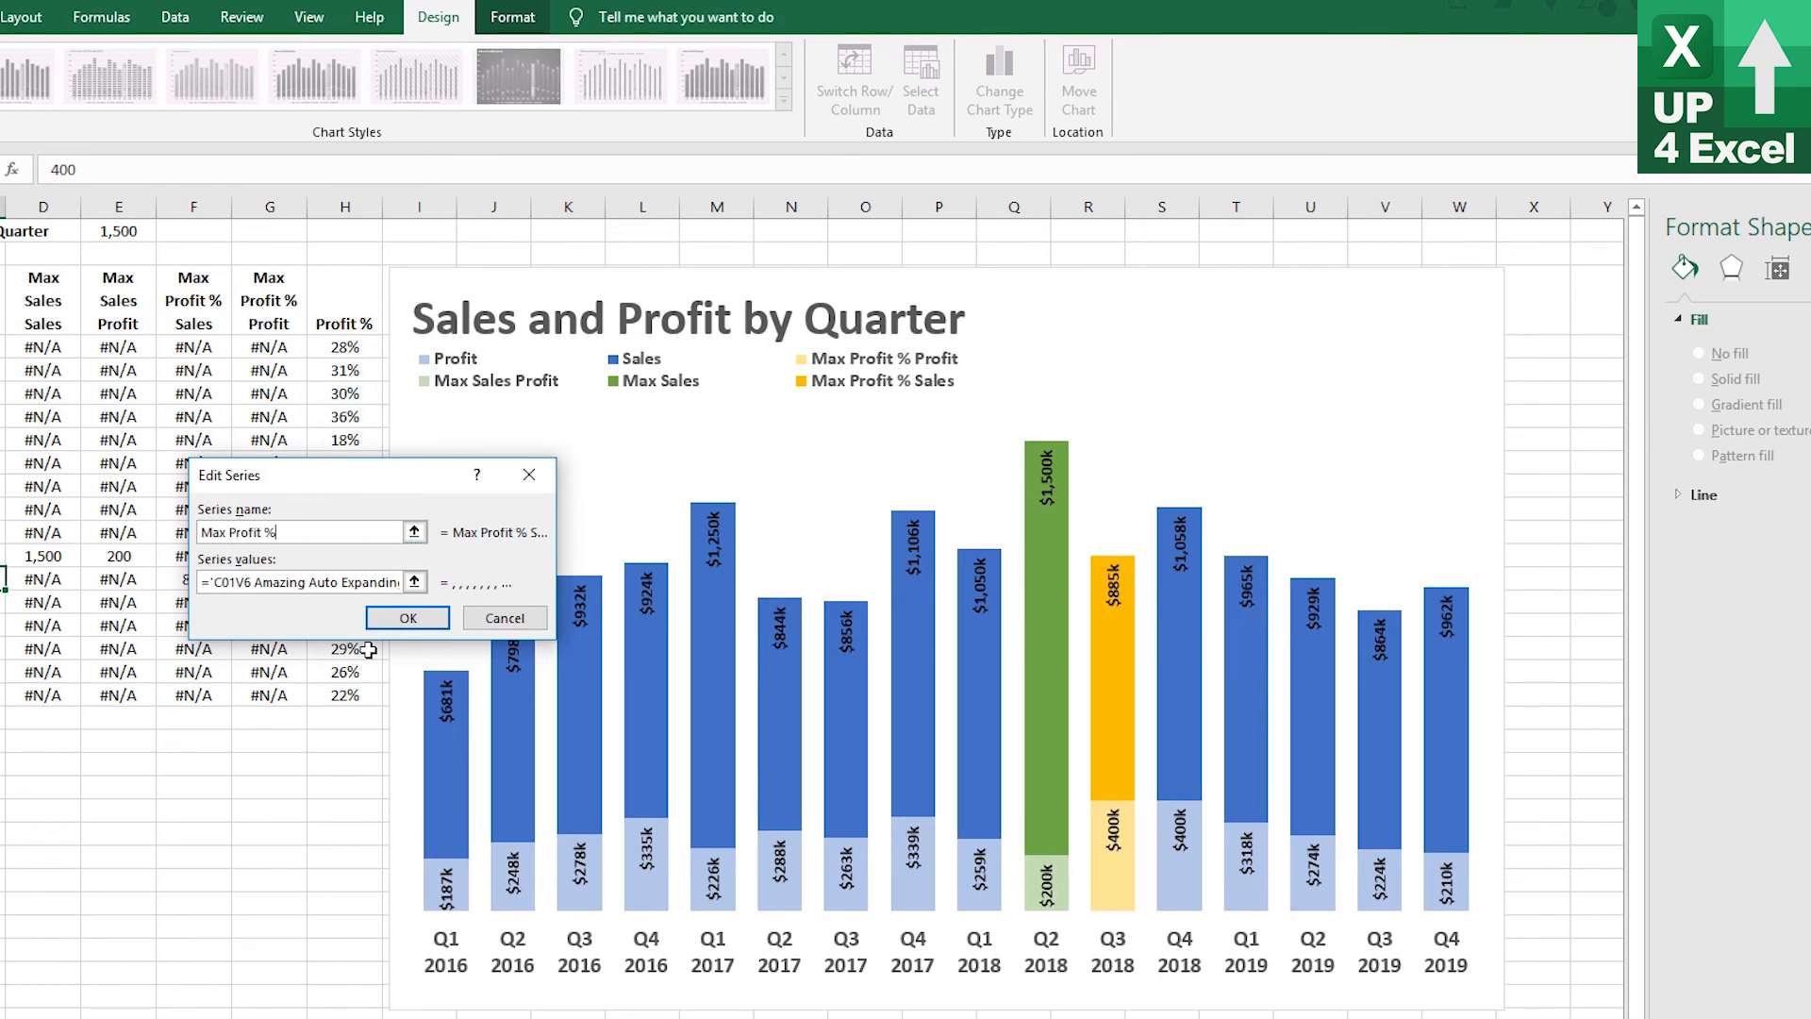
{"action": "left_click", "coordinate": [408, 618]}
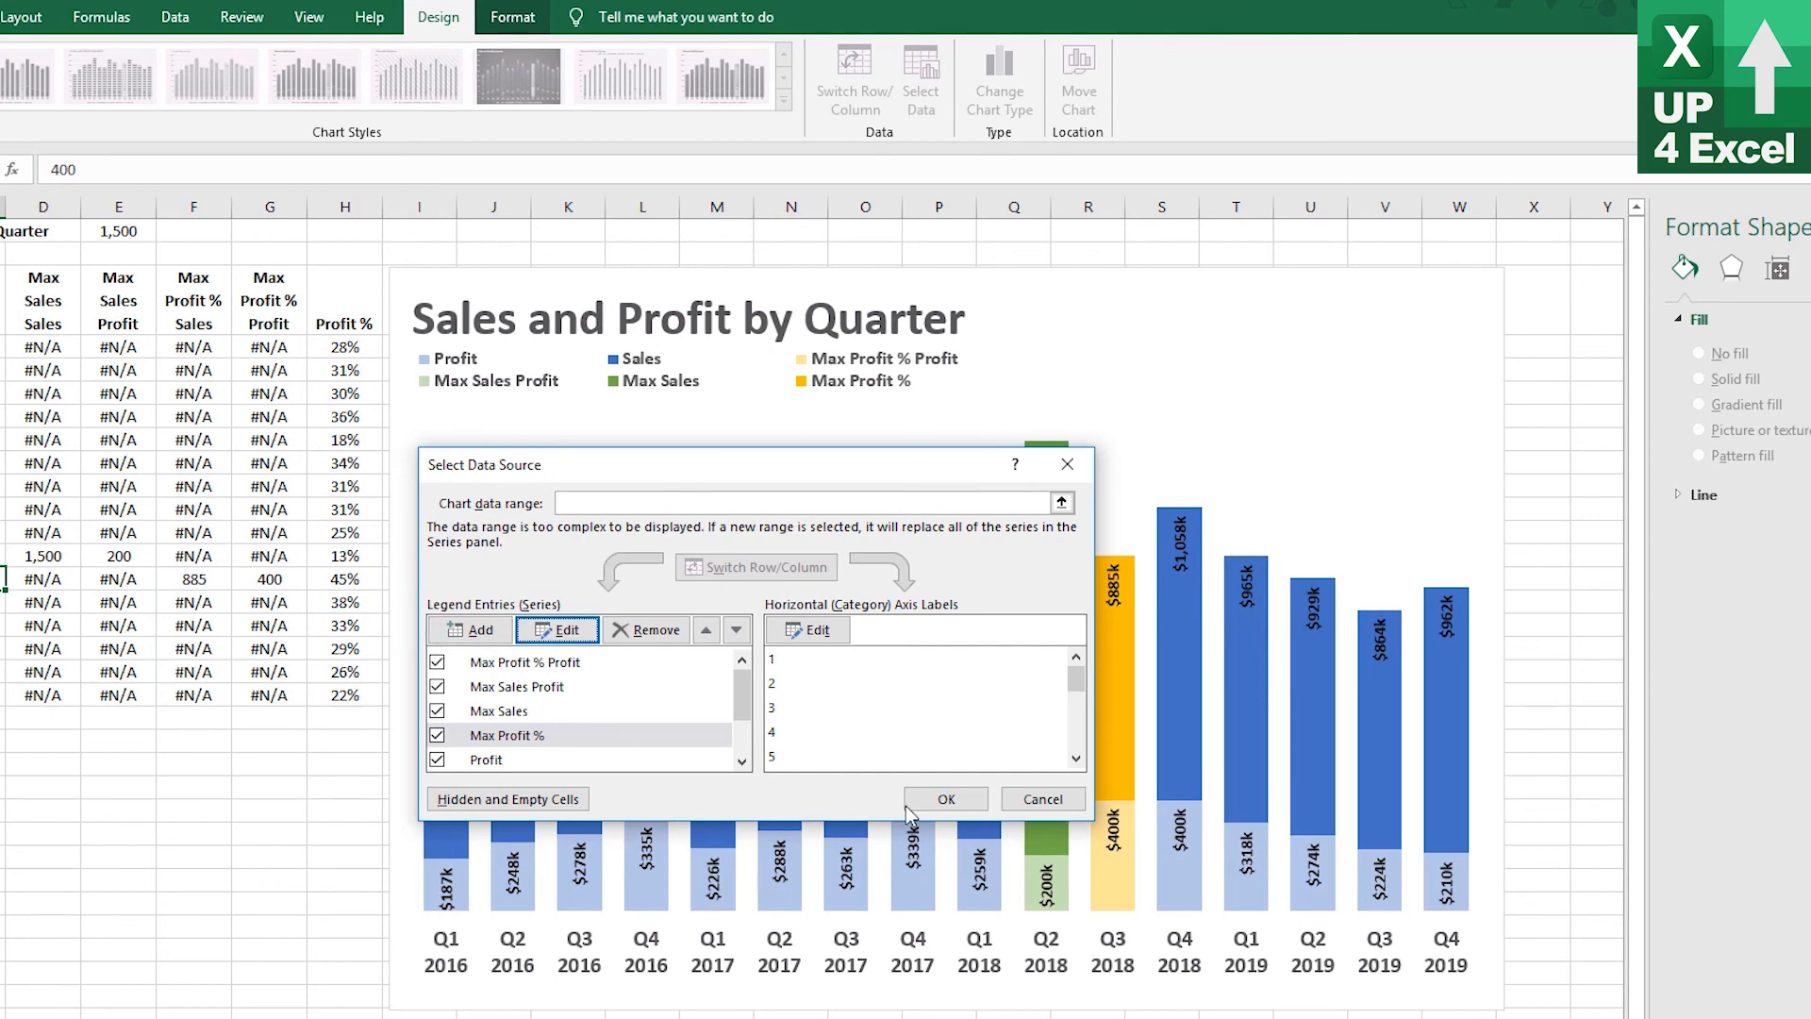
{"action": "left_click", "coordinate": [945, 799]}
Delete the Max Sales Profit entry from the chart legend
{"action": "left_click", "coordinate": [544, 386]}
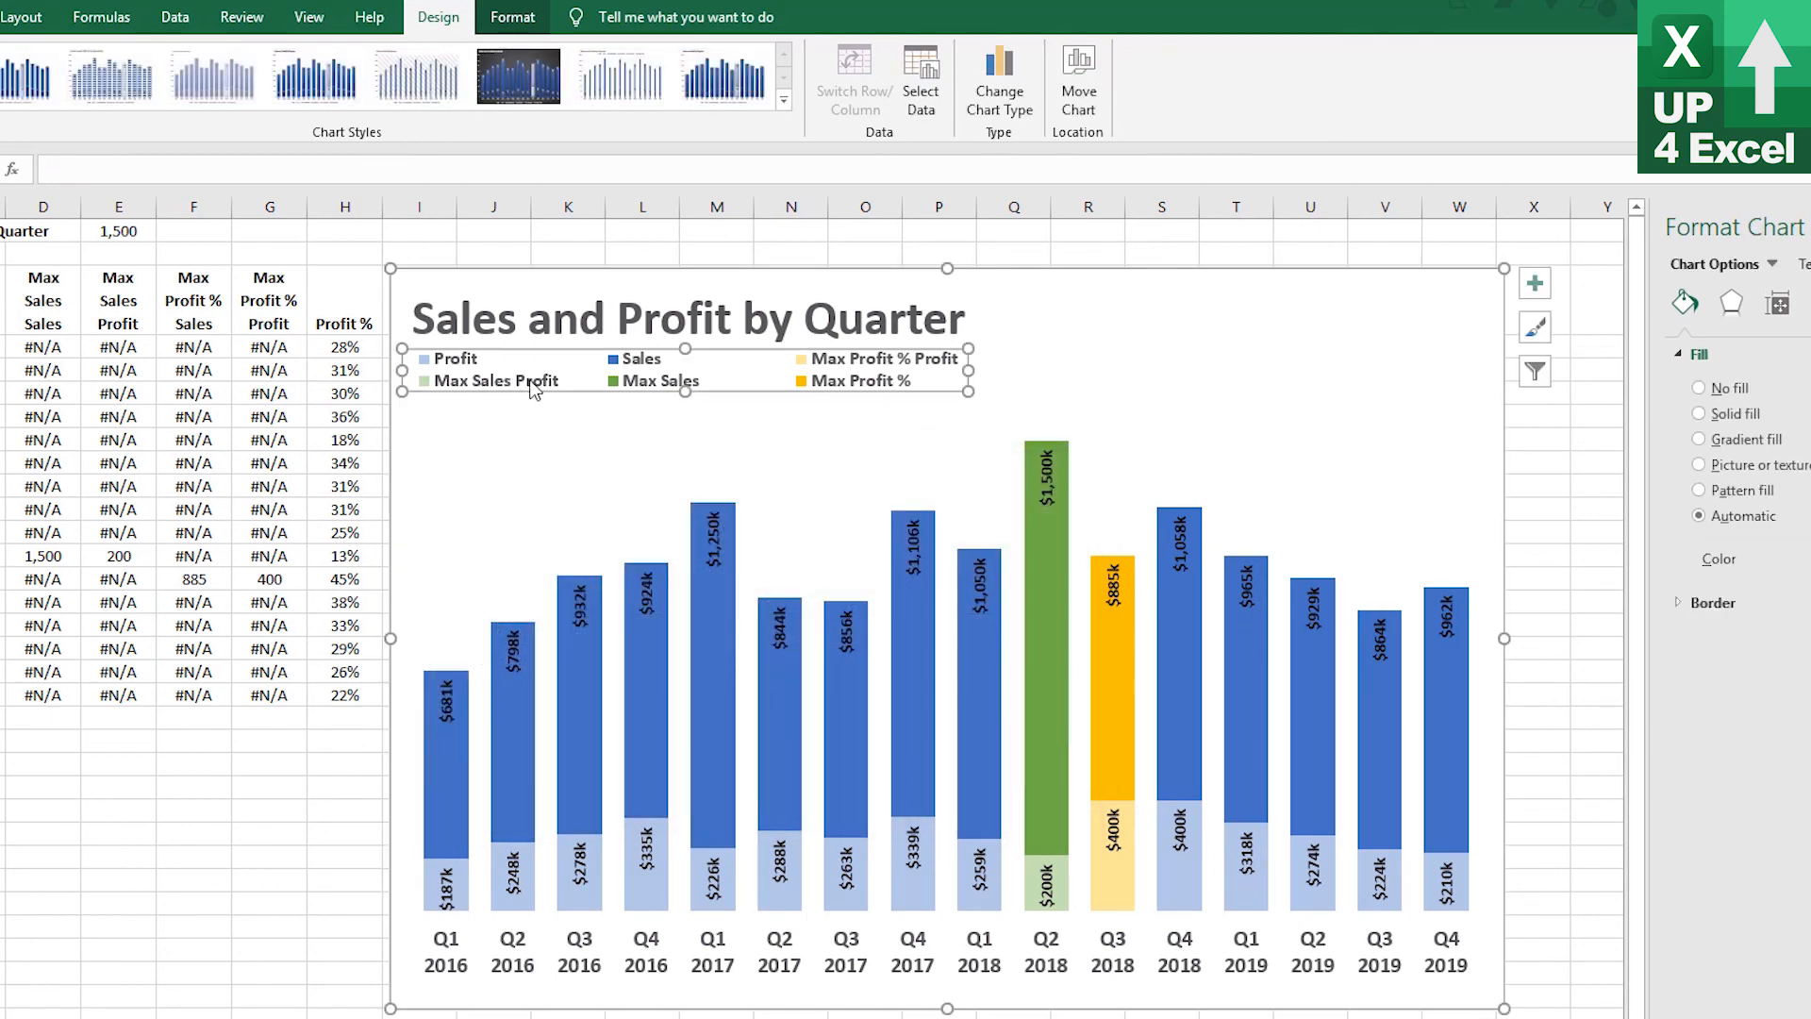
{"action": "left_click", "coordinate": [544, 386]}
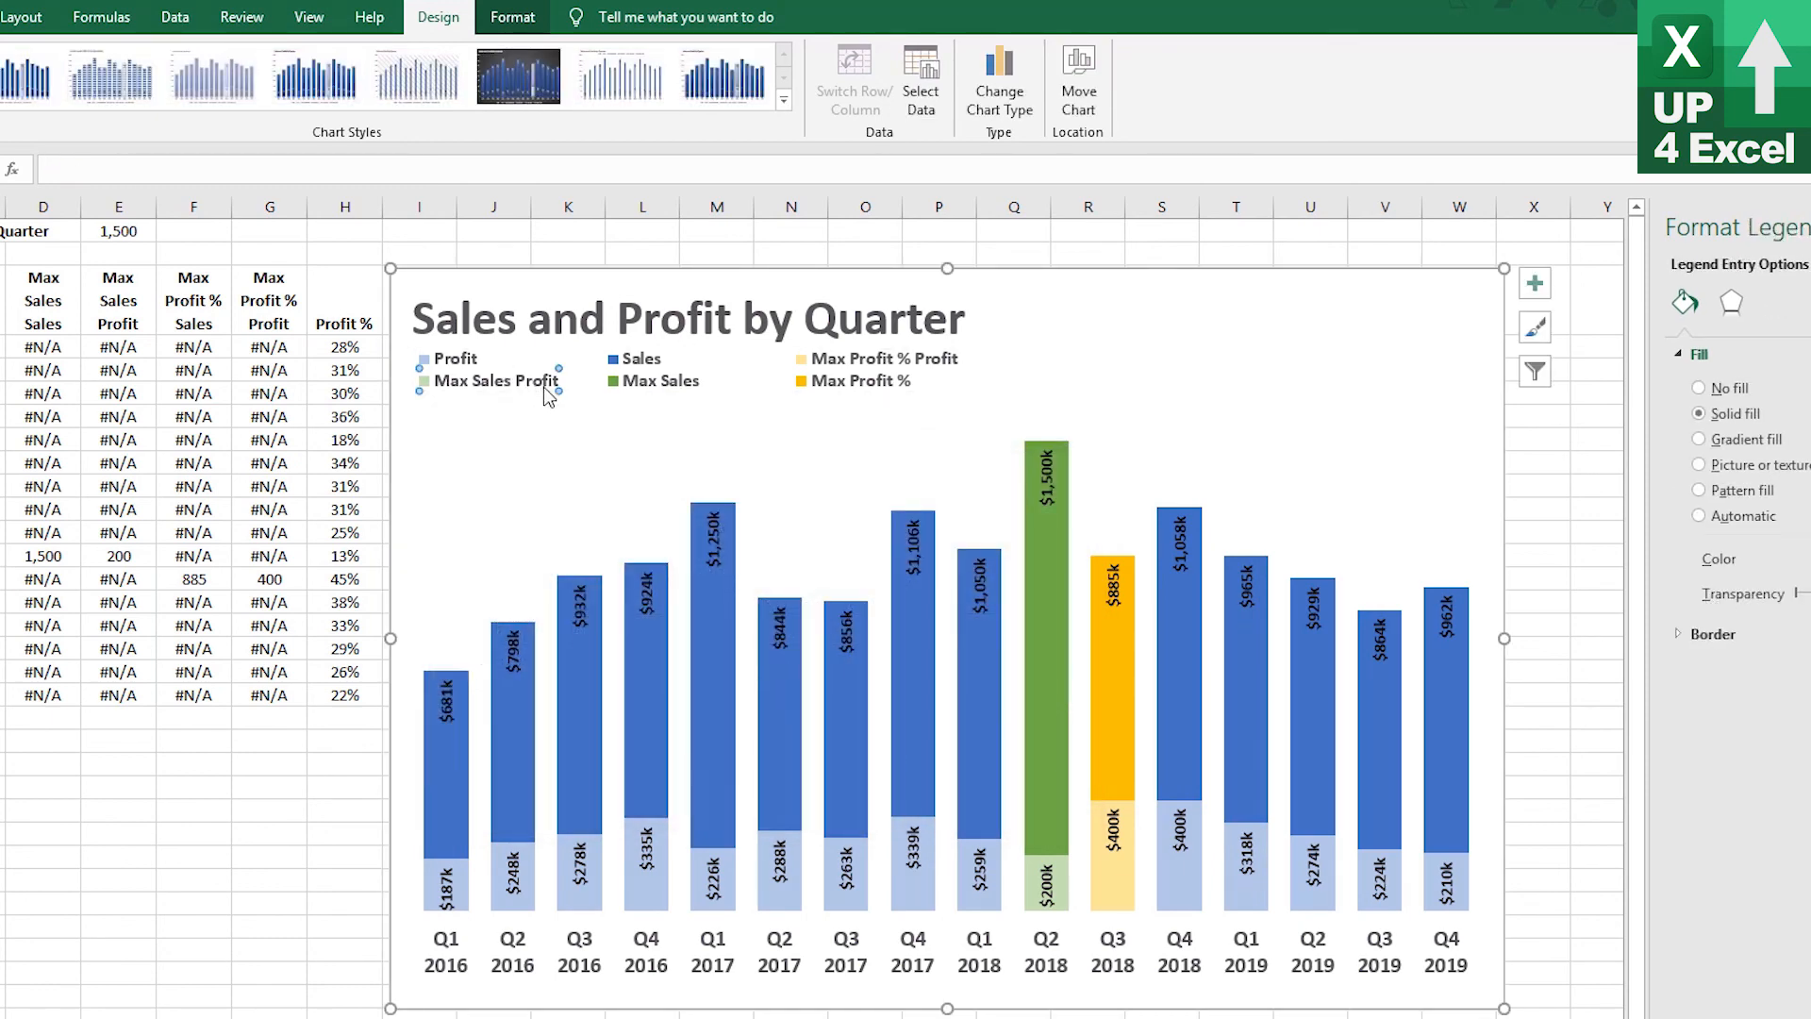
{"action": "key", "text": "Delete"}
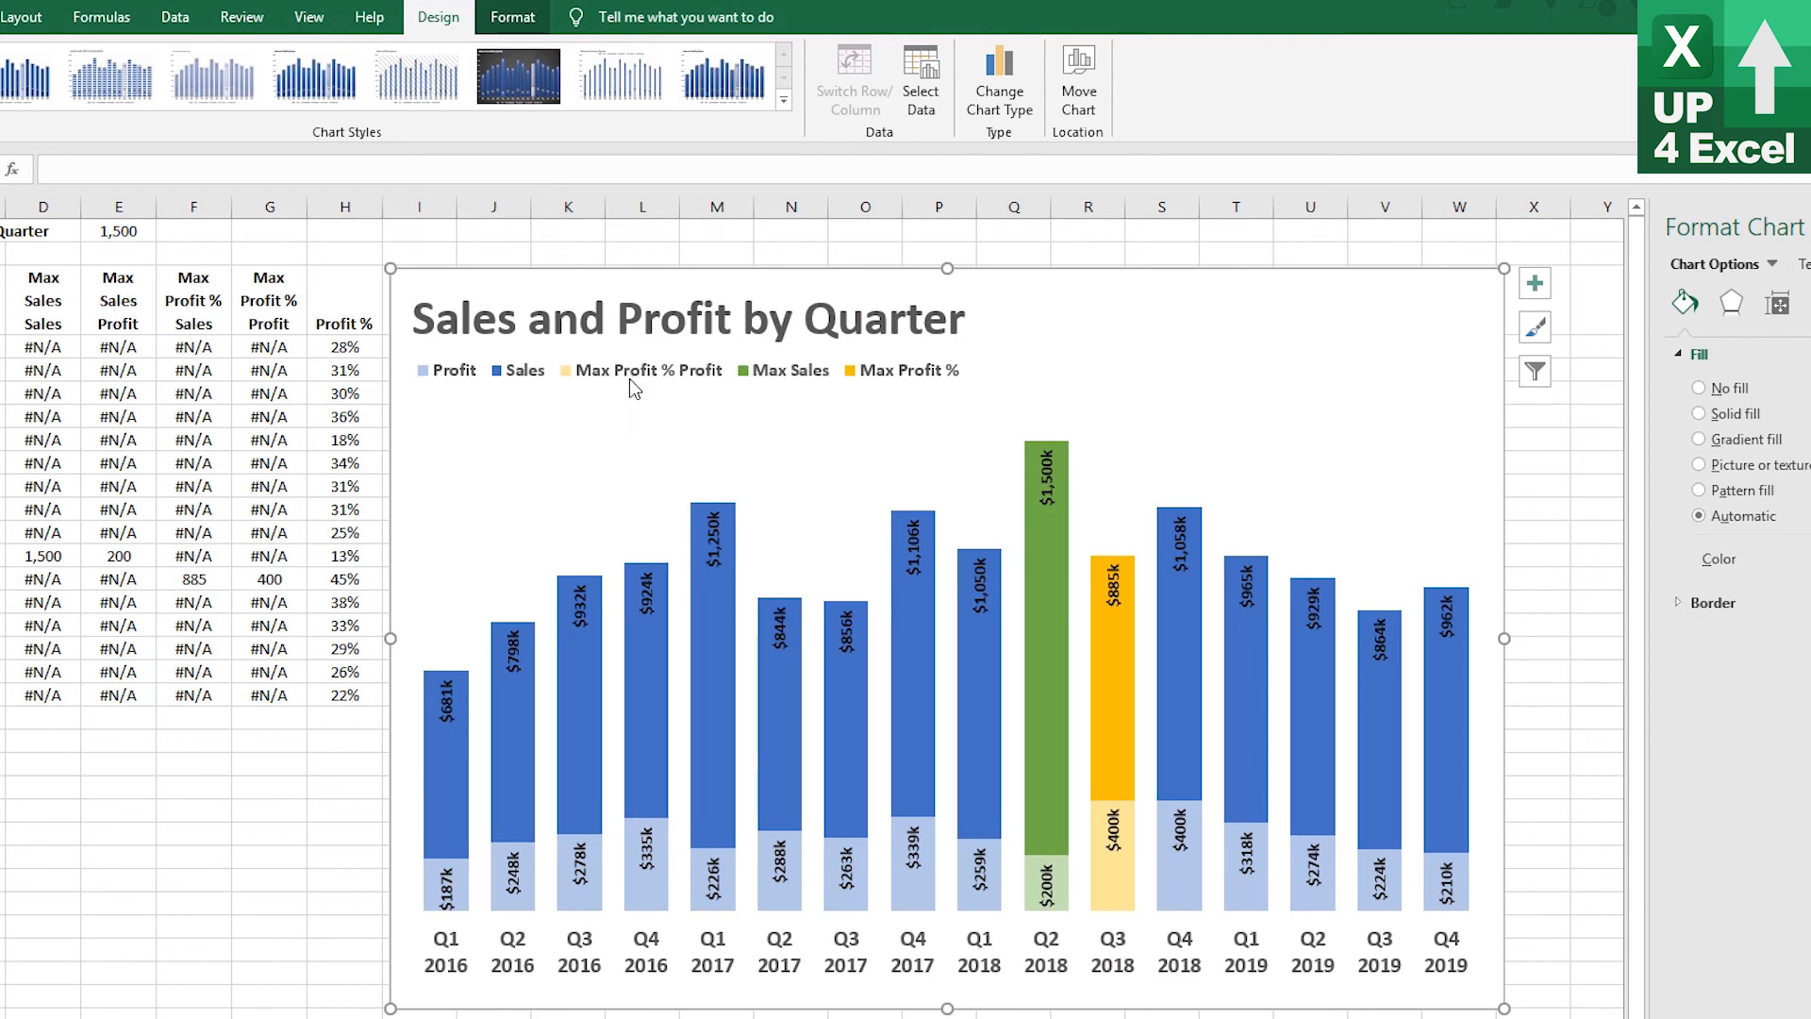
Delete the Max Profit % Profit entry from the chart legend
{"action": "left_click", "coordinate": [632, 377]}
{"action": "left_click", "coordinate": [639, 379]}
{"action": "key", "text": "Delete"}
{"action": "left_click", "coordinate": [669, 378]}
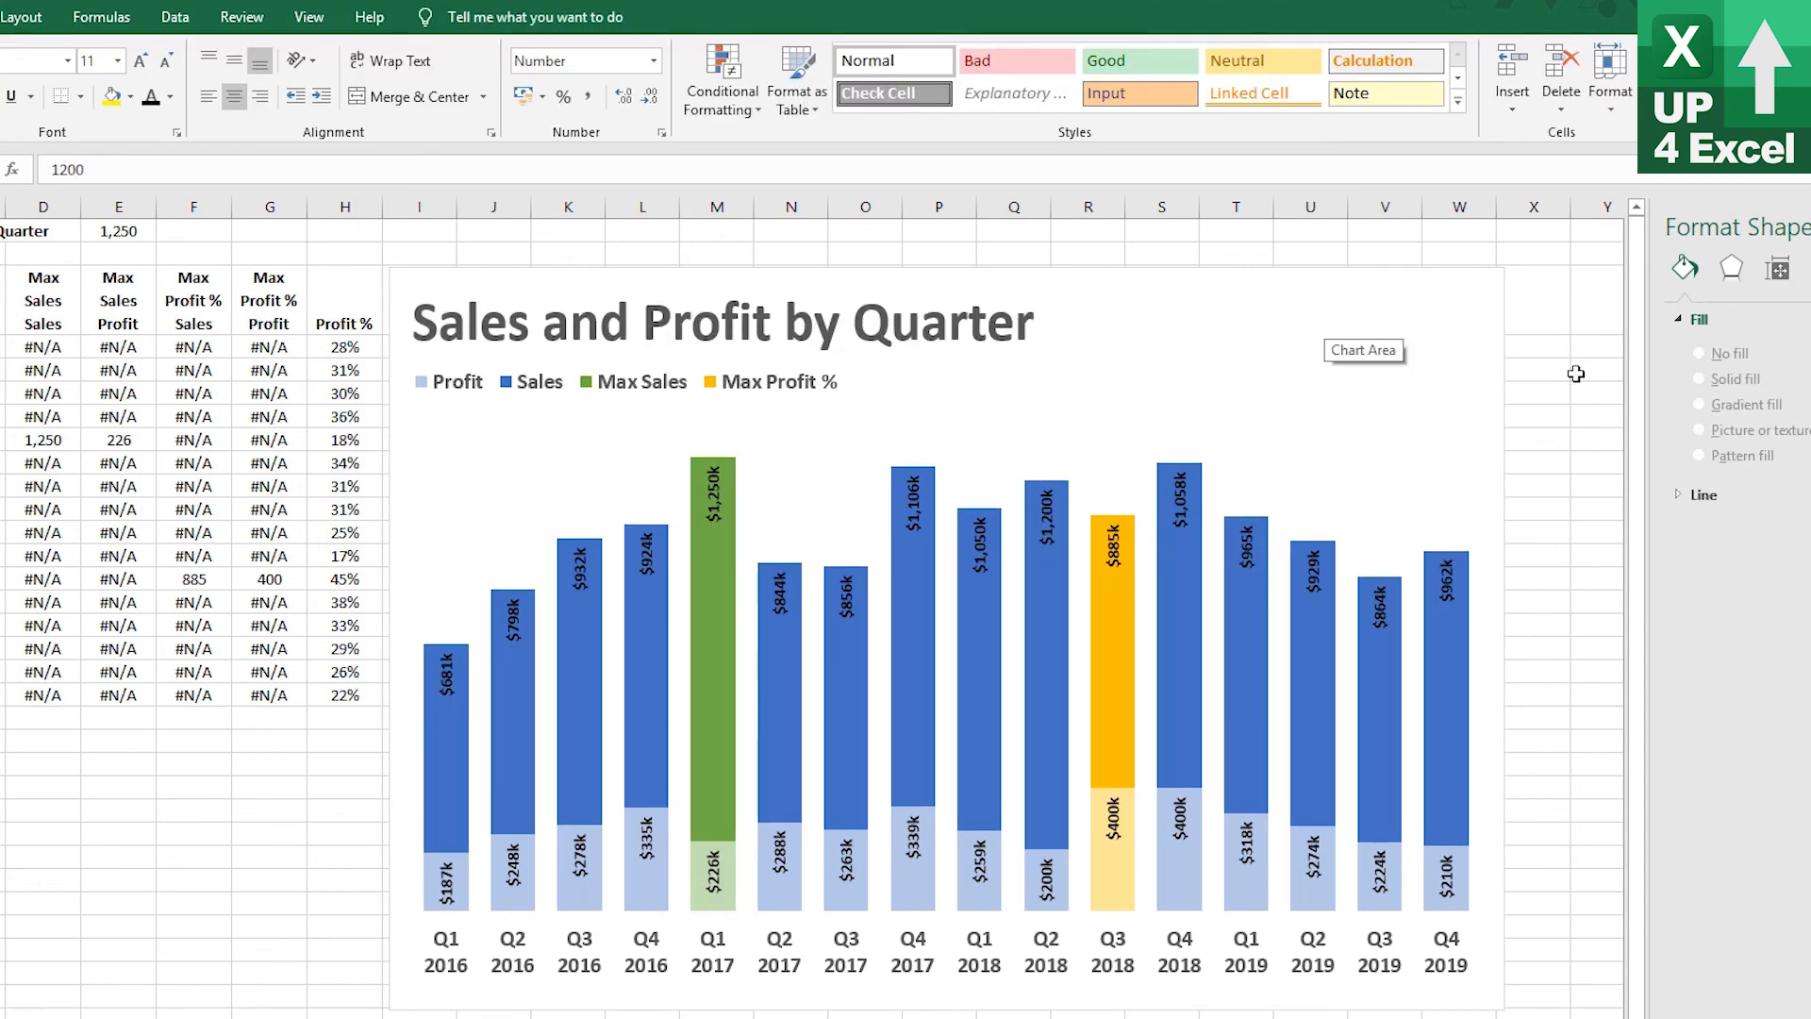
Set the Sales series data labels' font colour to white
{"action": "left_click", "coordinate": [980, 543]}
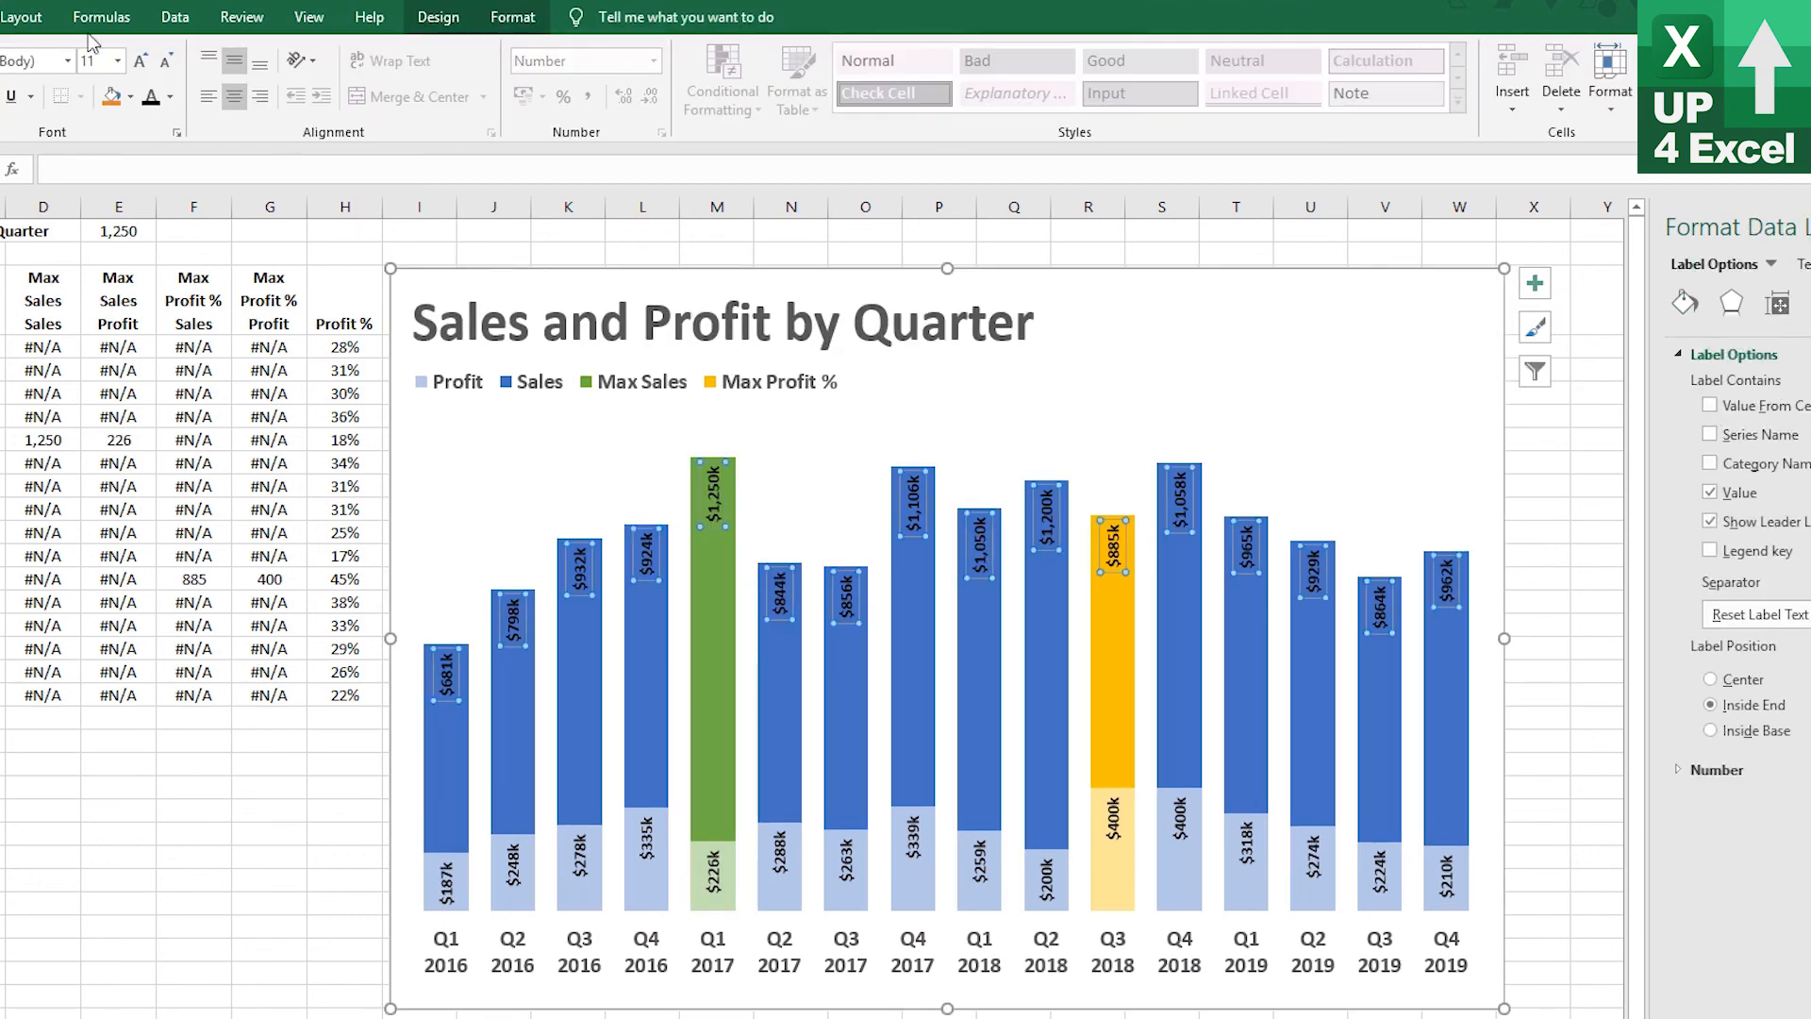
{"action": "left_click", "coordinate": [170, 96]}
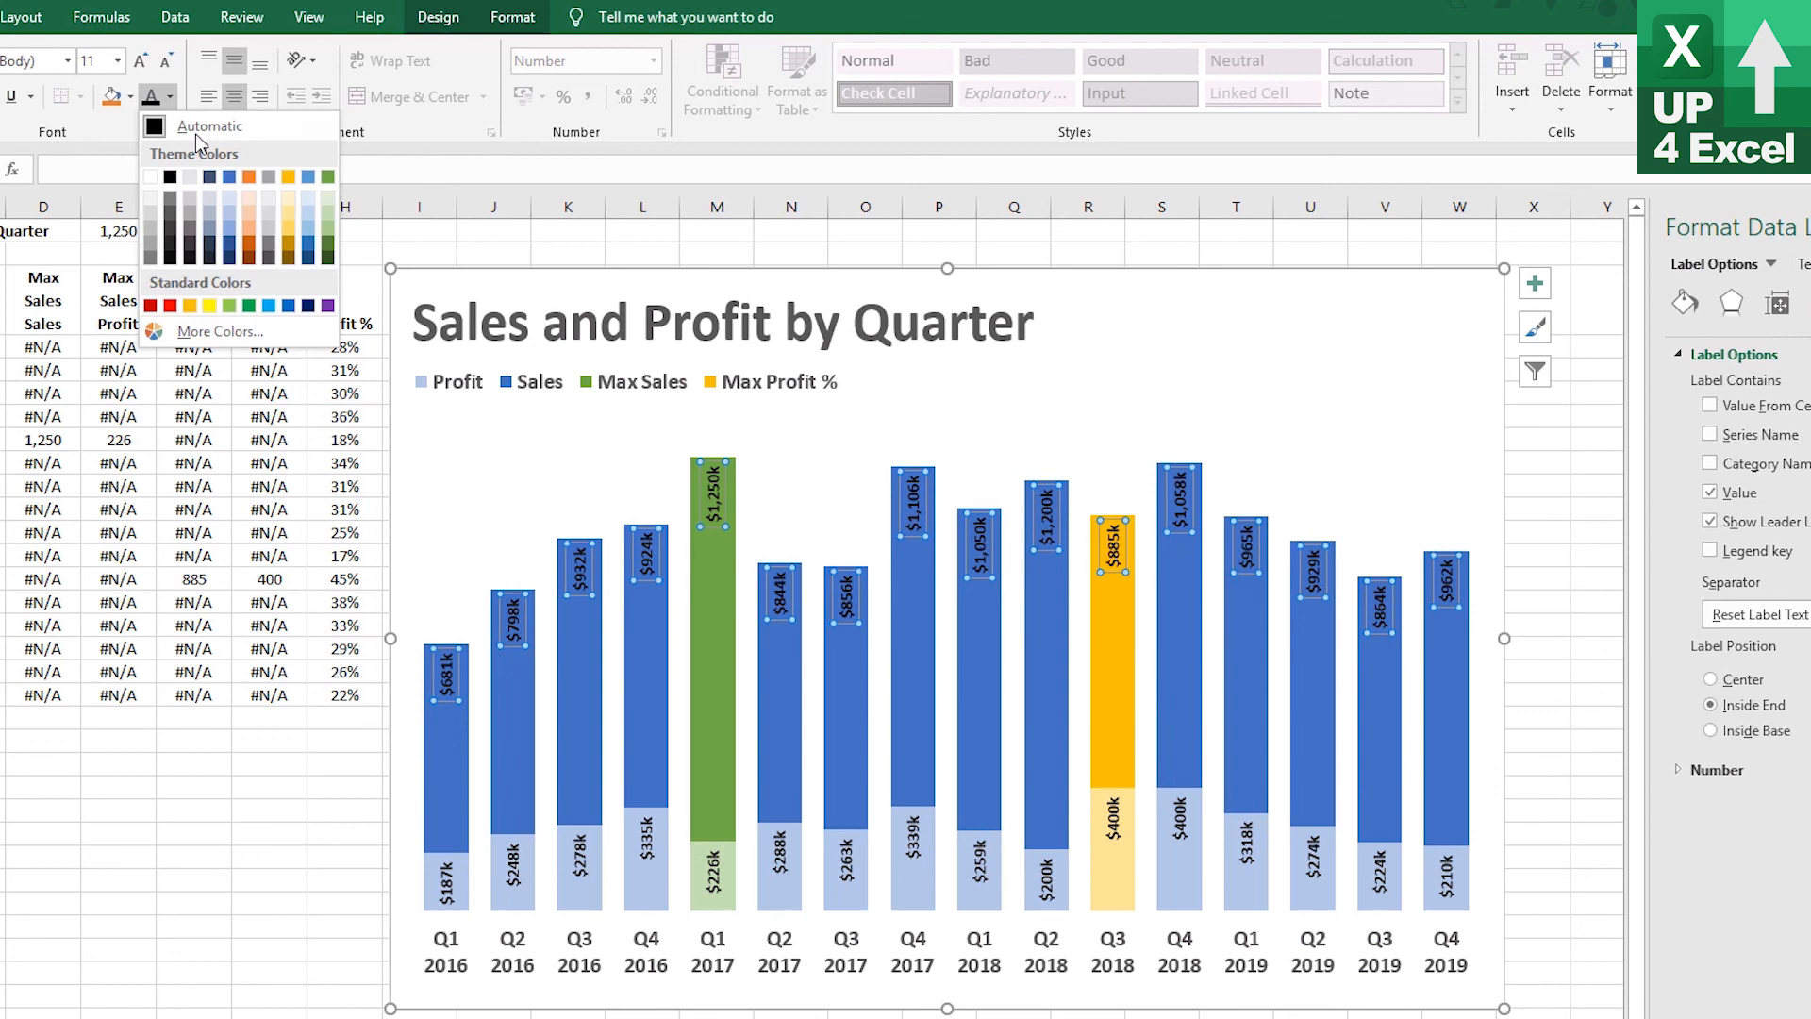
{"action": "left_click", "coordinate": [150, 177]}
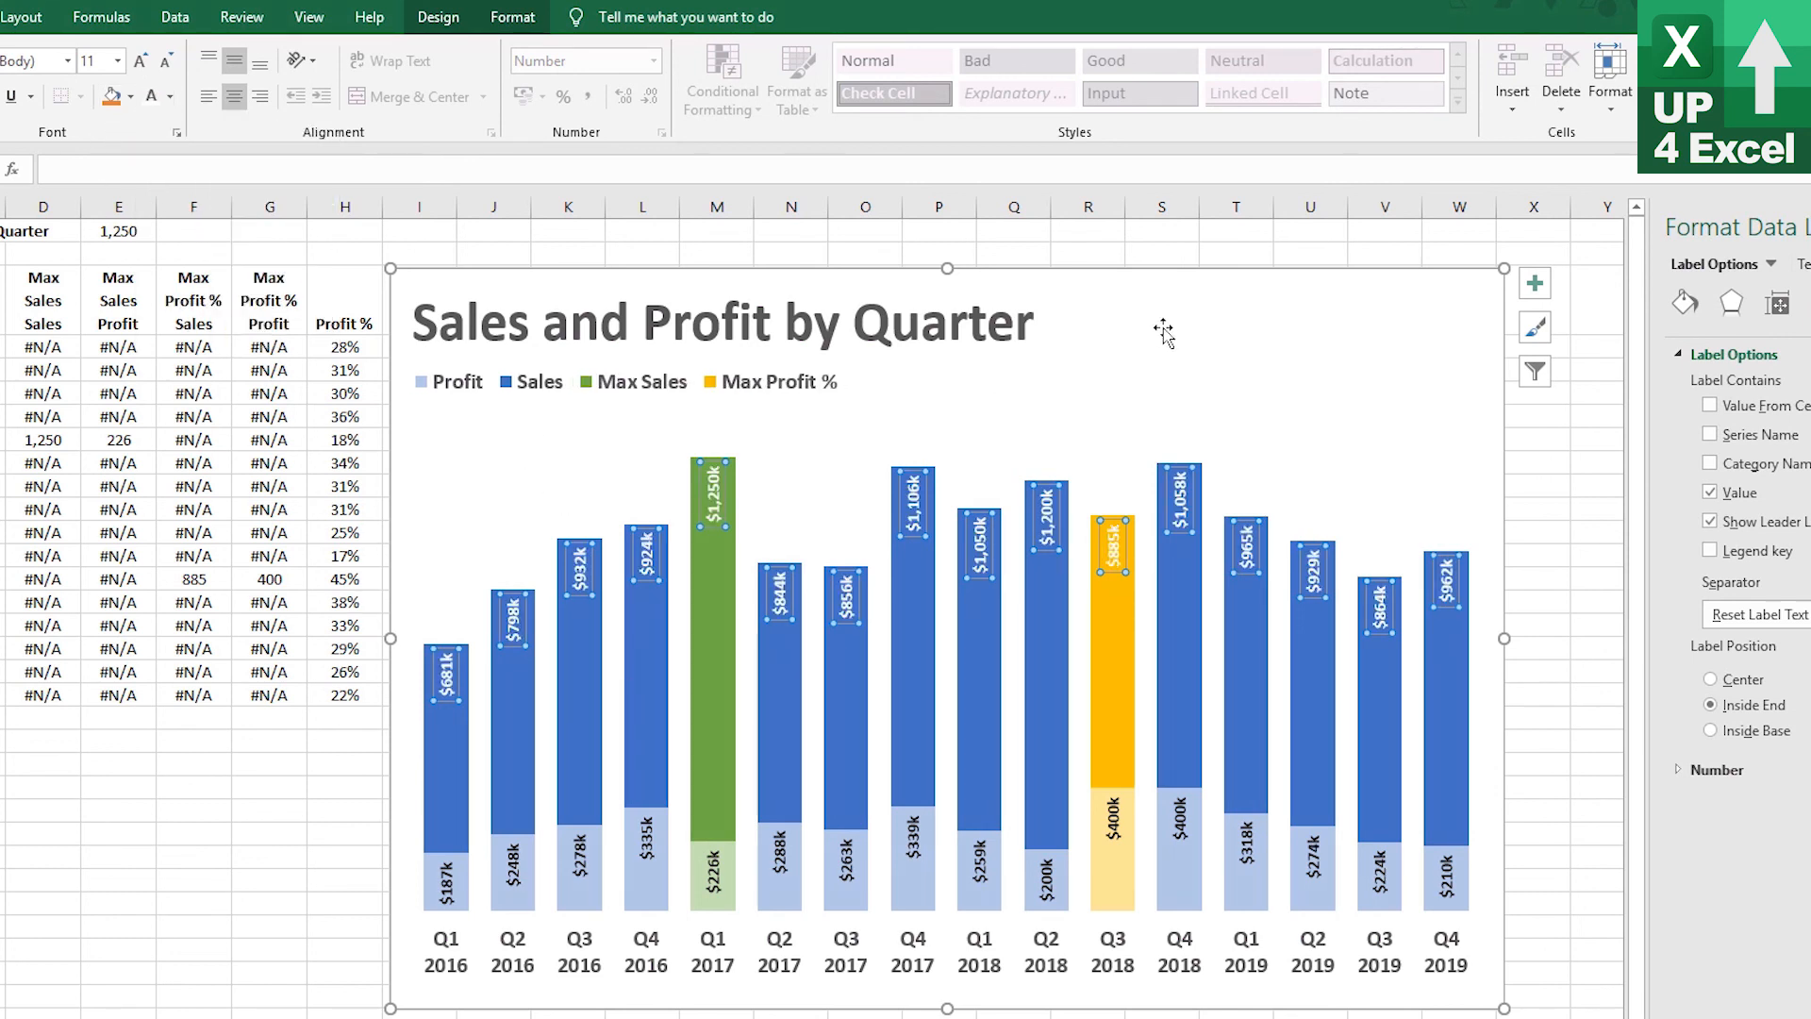
{"action": "left_click", "coordinate": [1184, 295]}
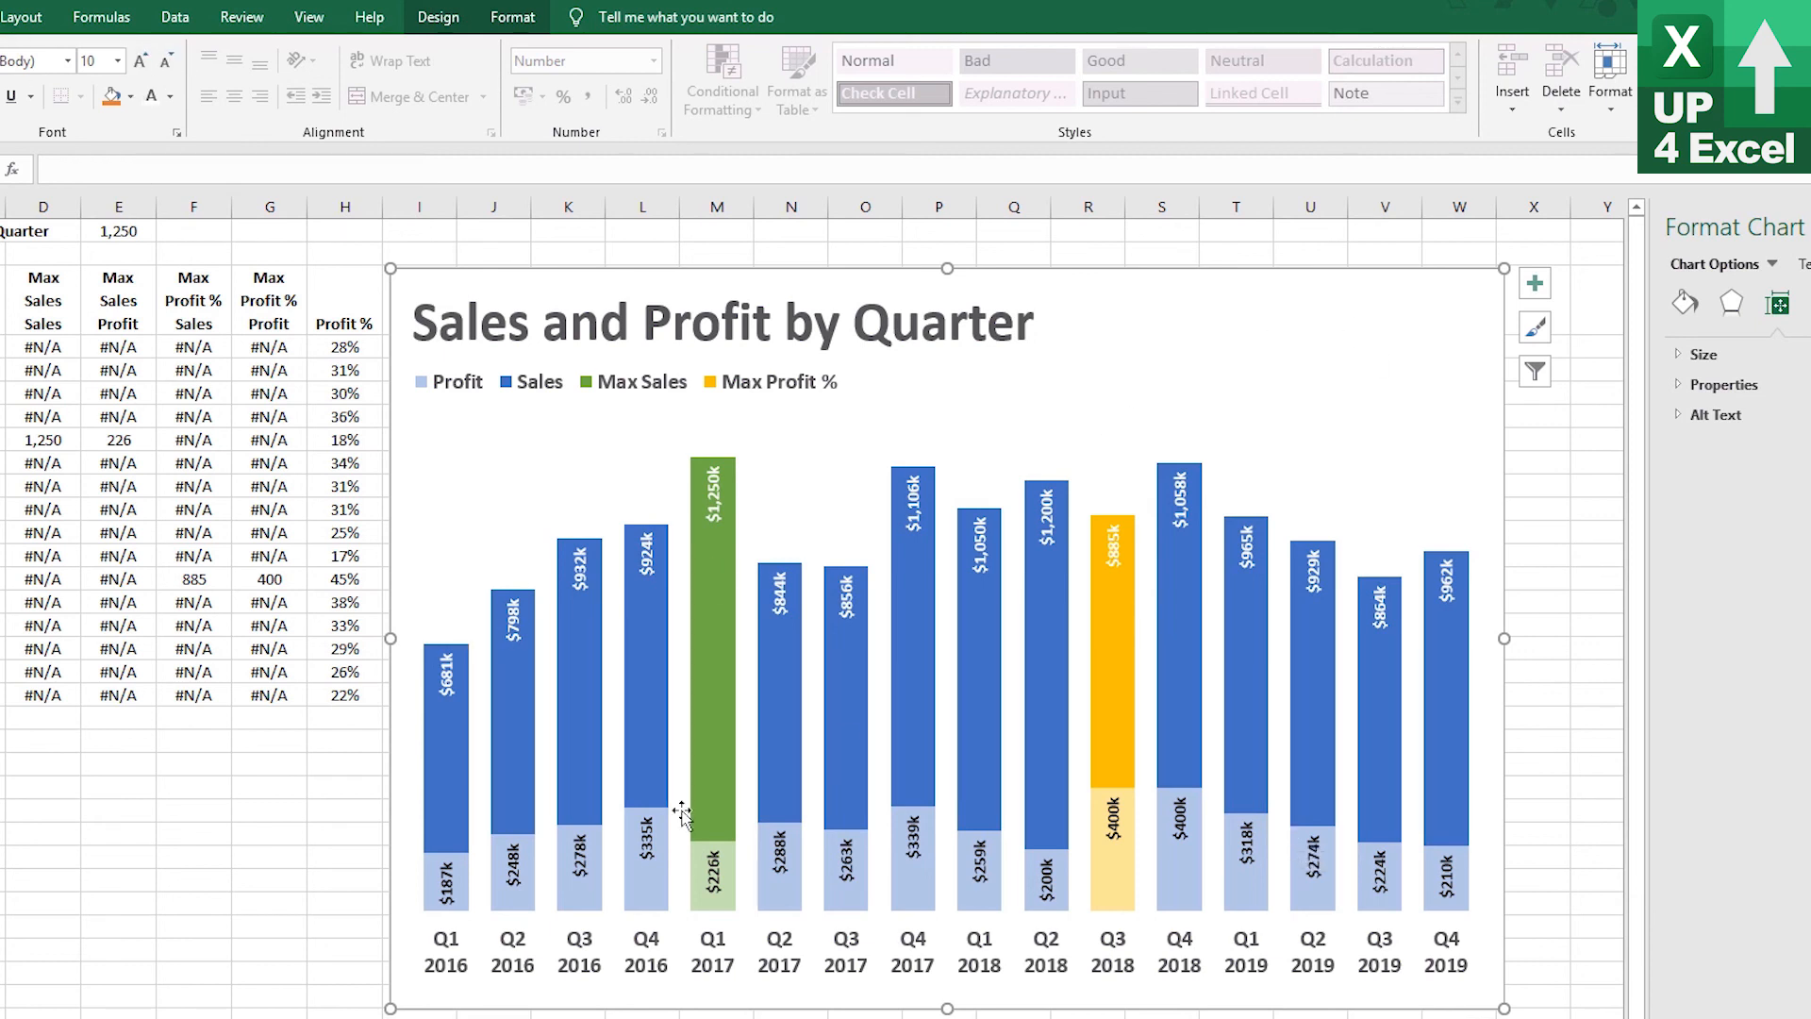
Draw a top-corners-rounded rectangle below the data, about 1.72 cm wide and 9 cm tall
{"action": "left_click", "coordinate": [20, 17]}
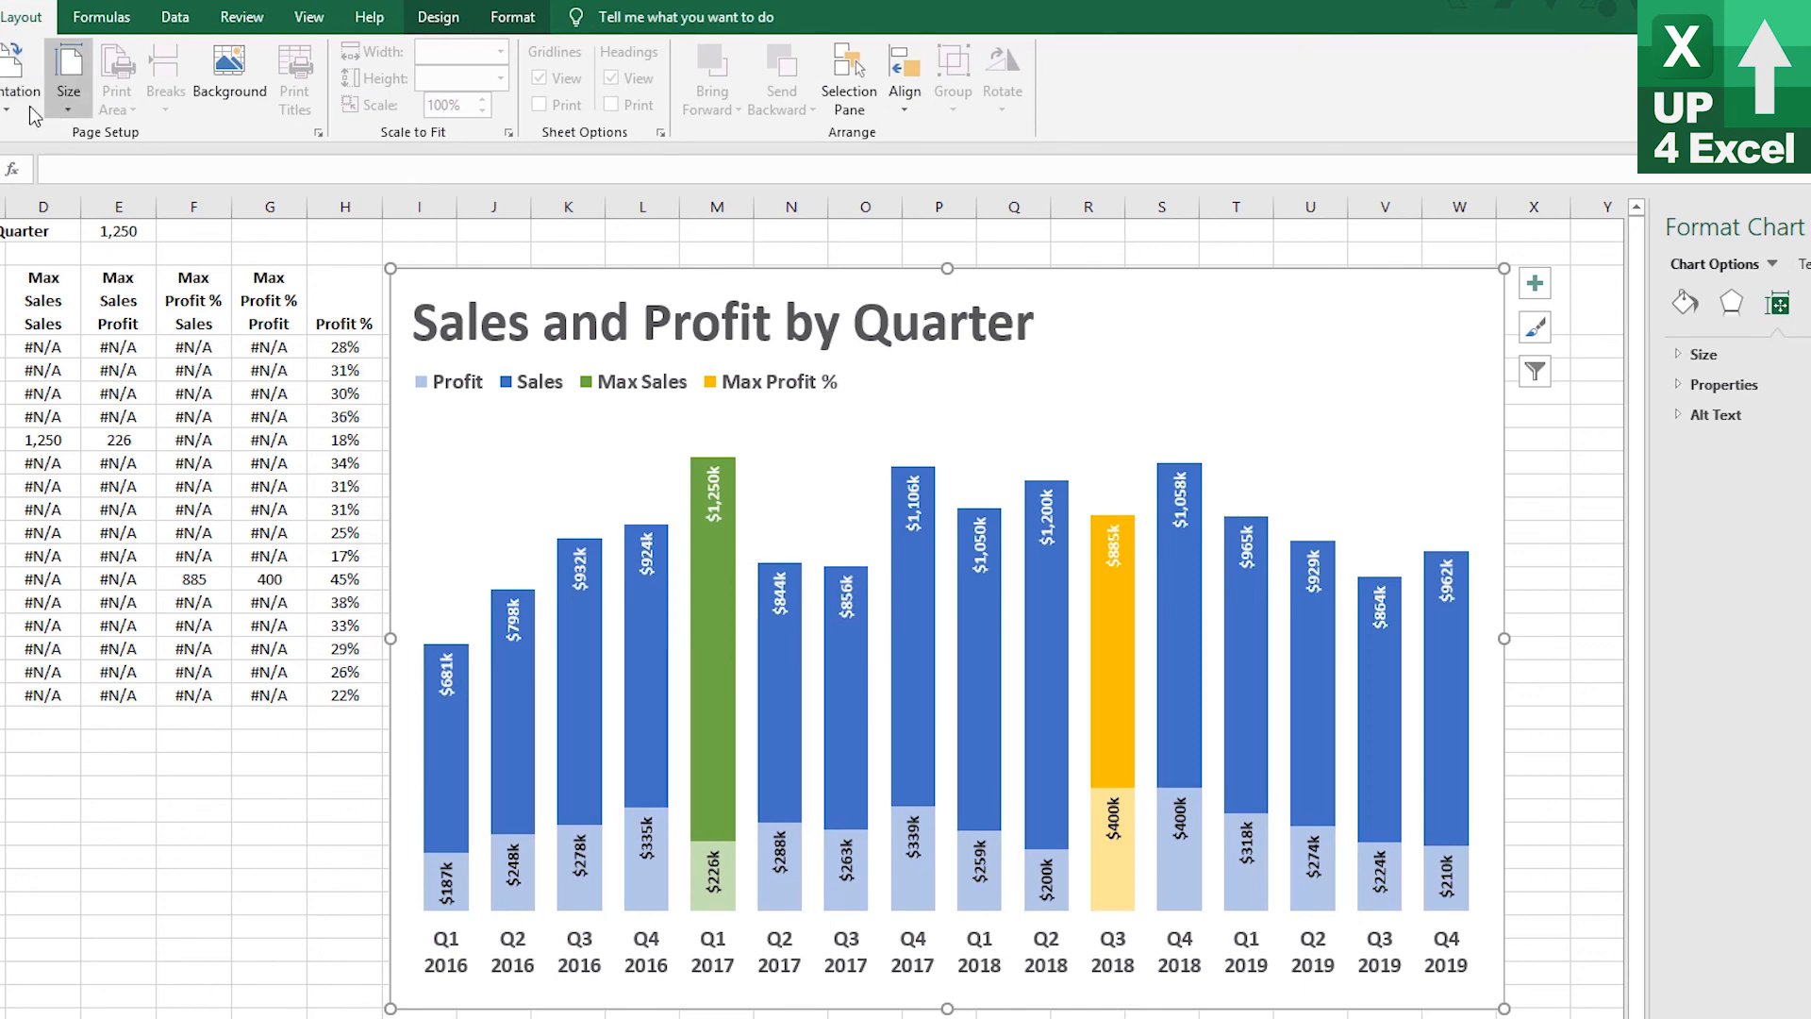
{"action": "left_click", "coordinate": [28, 103]}
{"action": "left_click", "coordinate": [0, 17]}
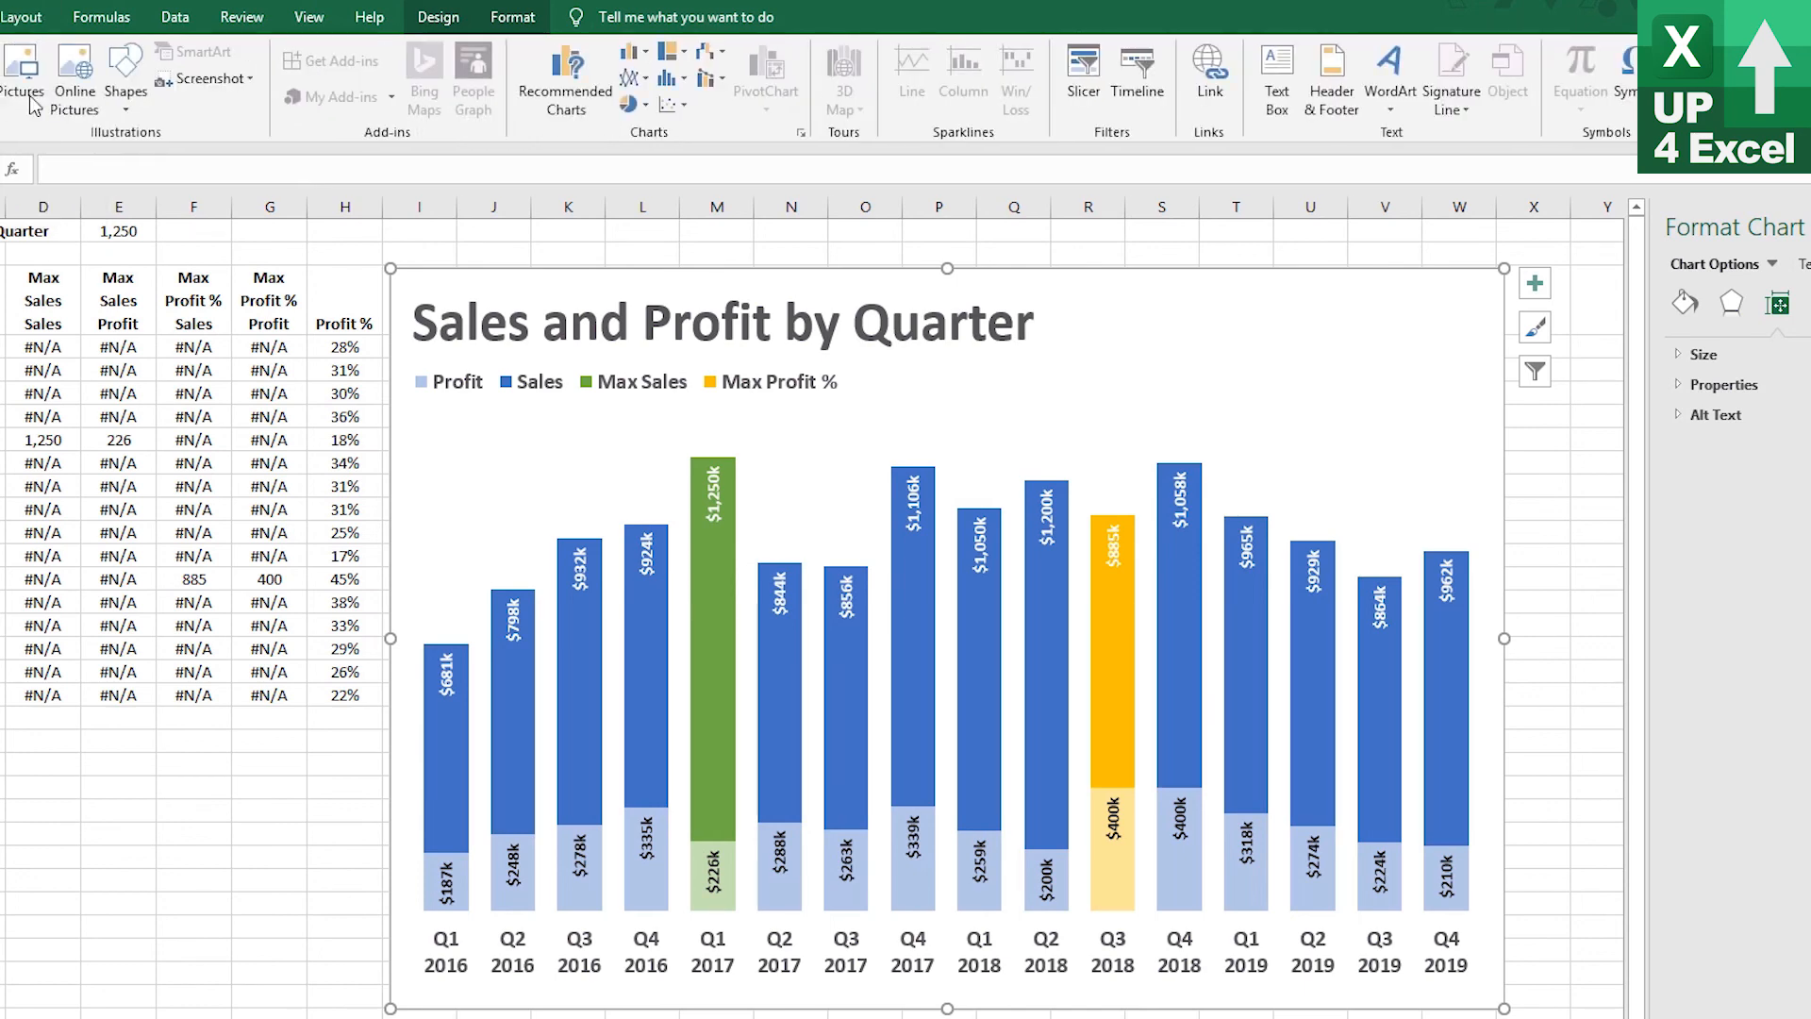
{"action": "left_click", "coordinate": [140, 104]}
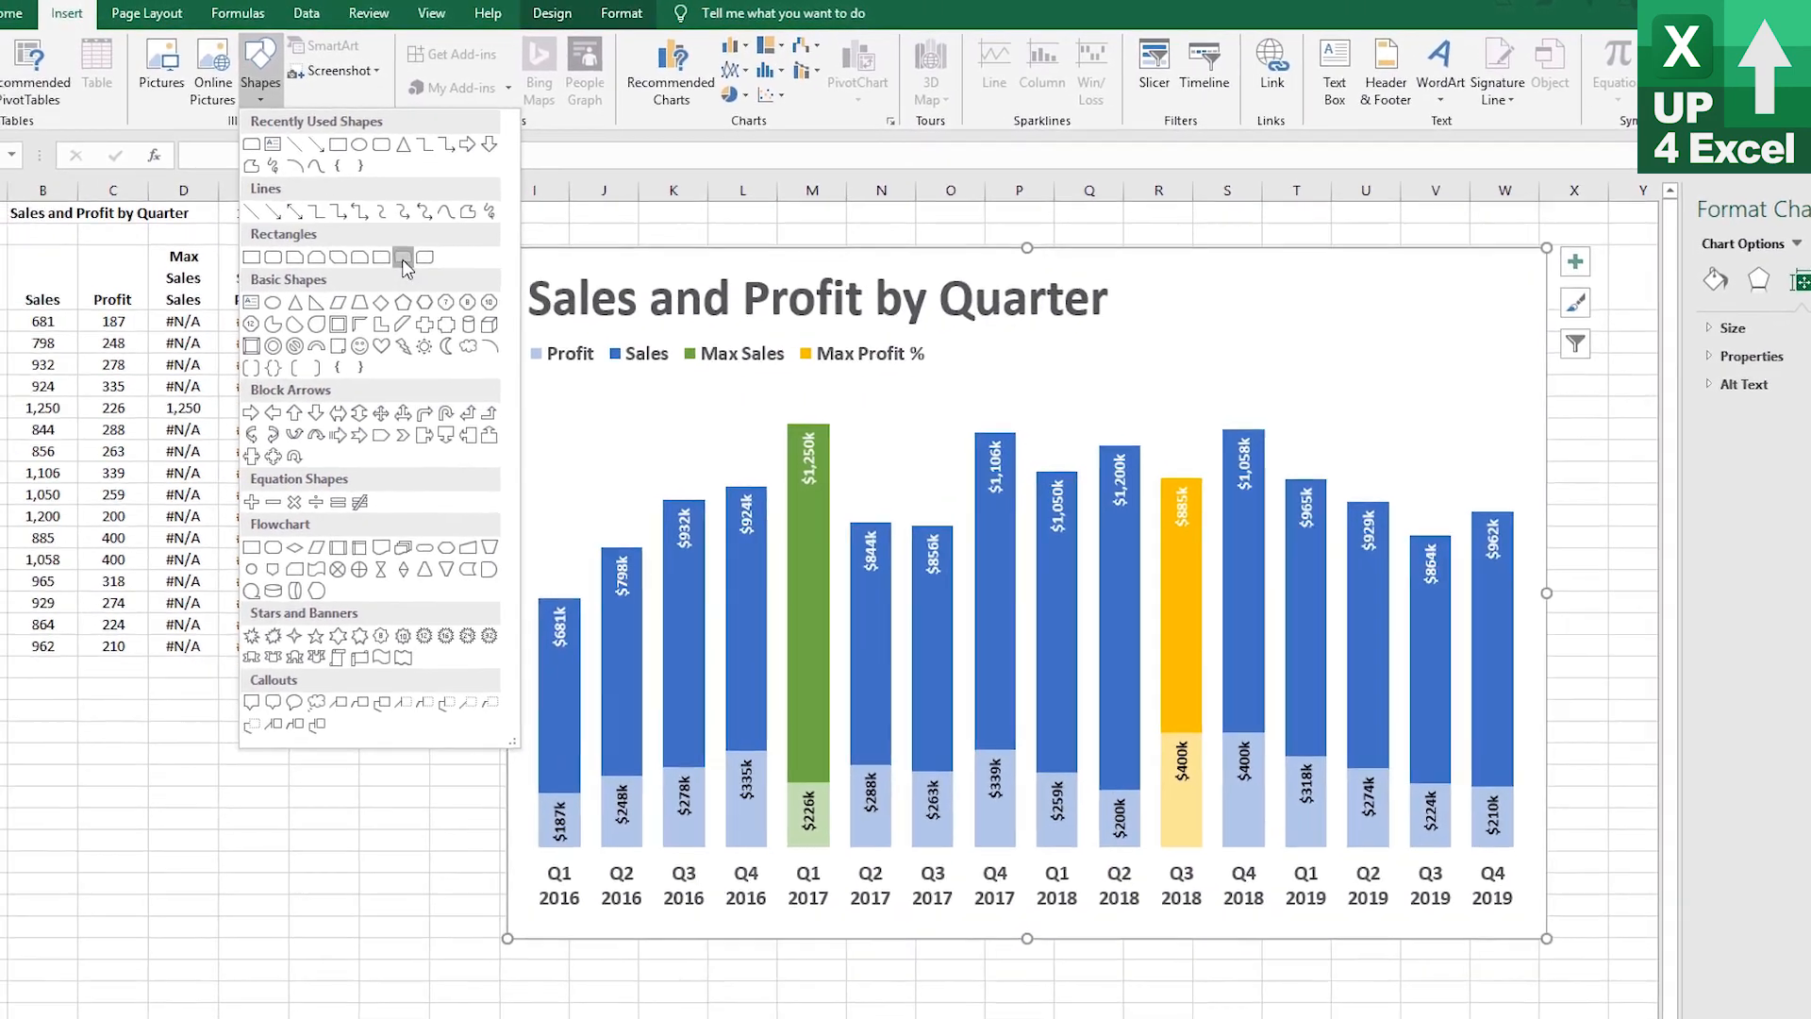
{"action": "left_click", "coordinate": [278, 278]}
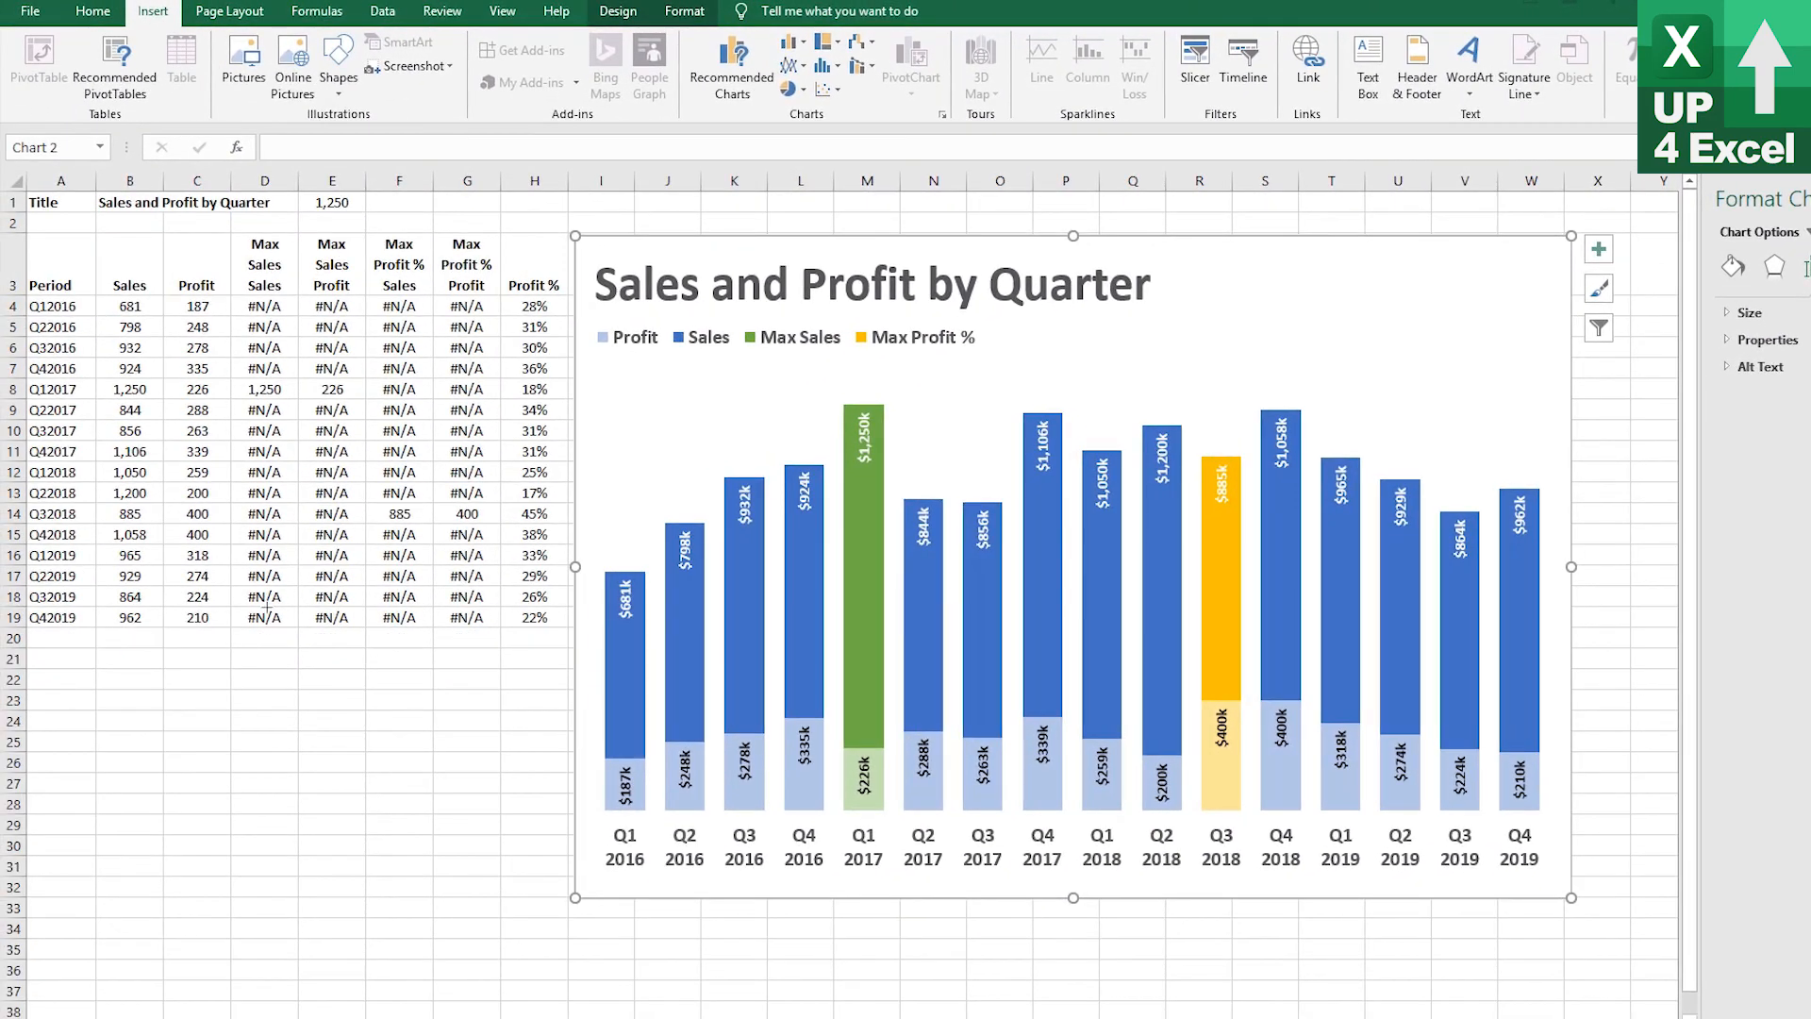
{"action": "left_click_drag", "start_coordinate": [171, 663], "coordinate": [216, 832]}
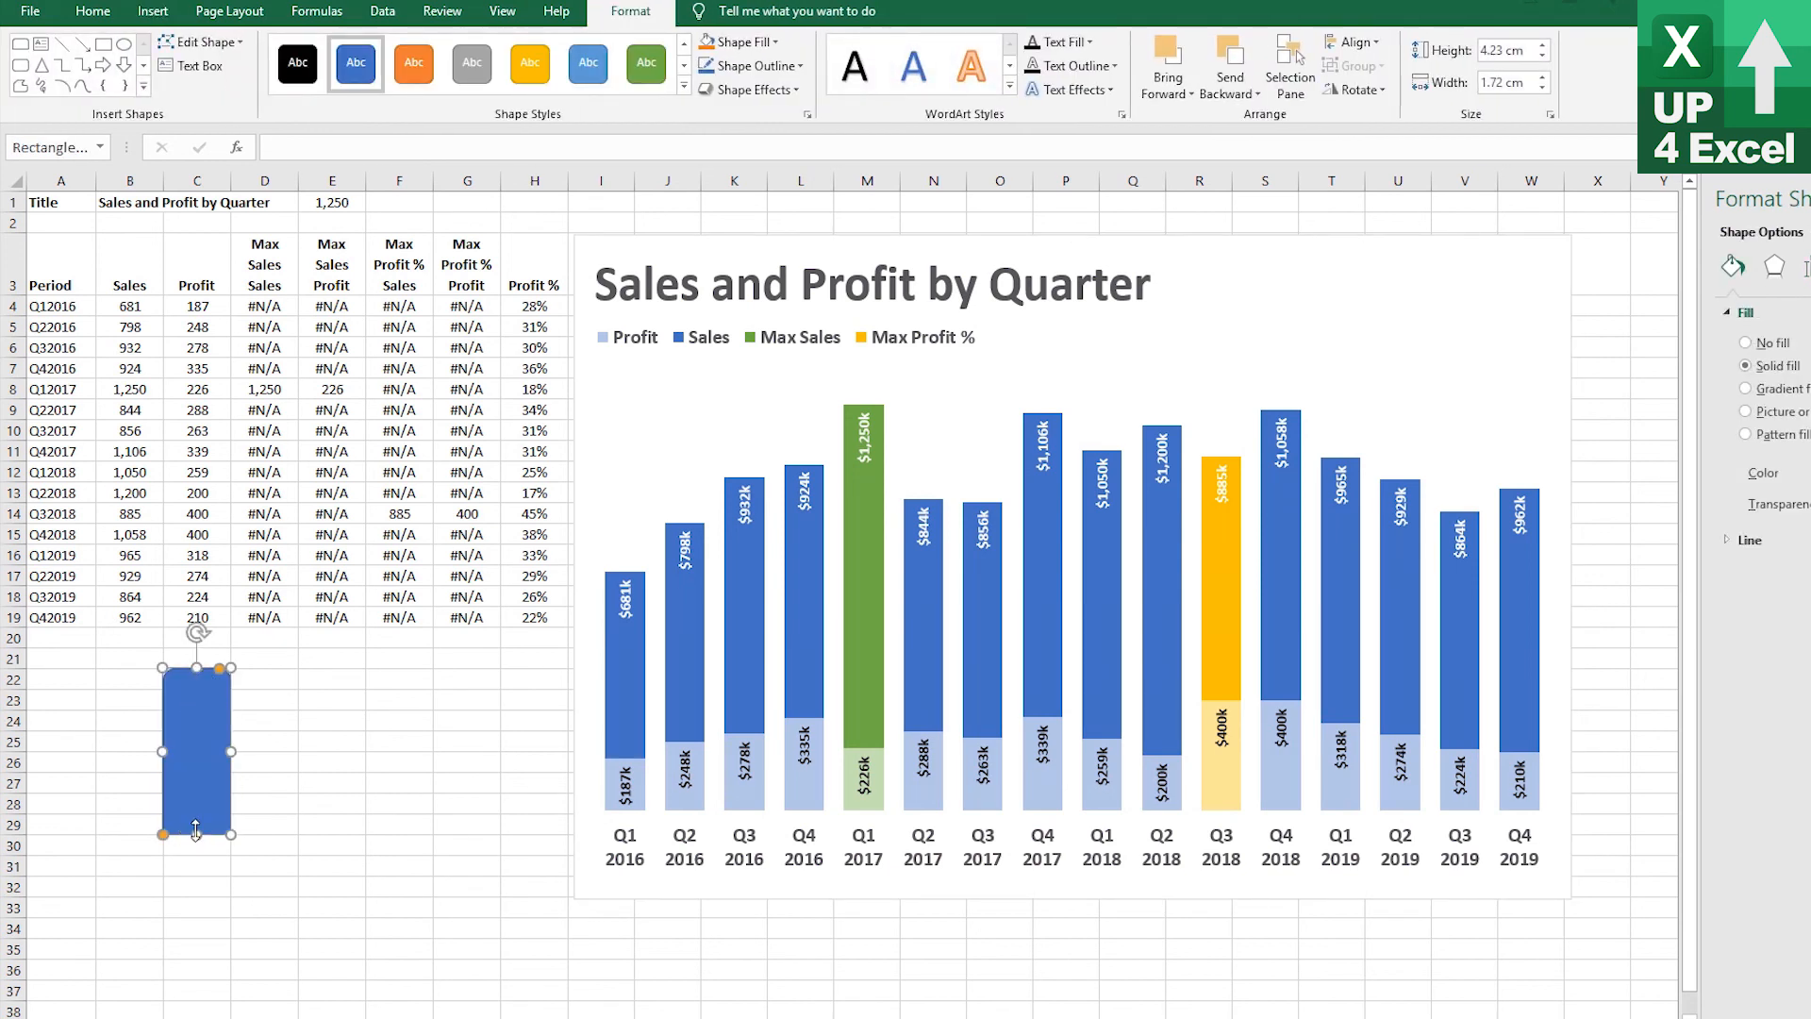
{"action": "left_click_drag", "start_coordinate": [196, 834], "coordinate": [196, 1000]}
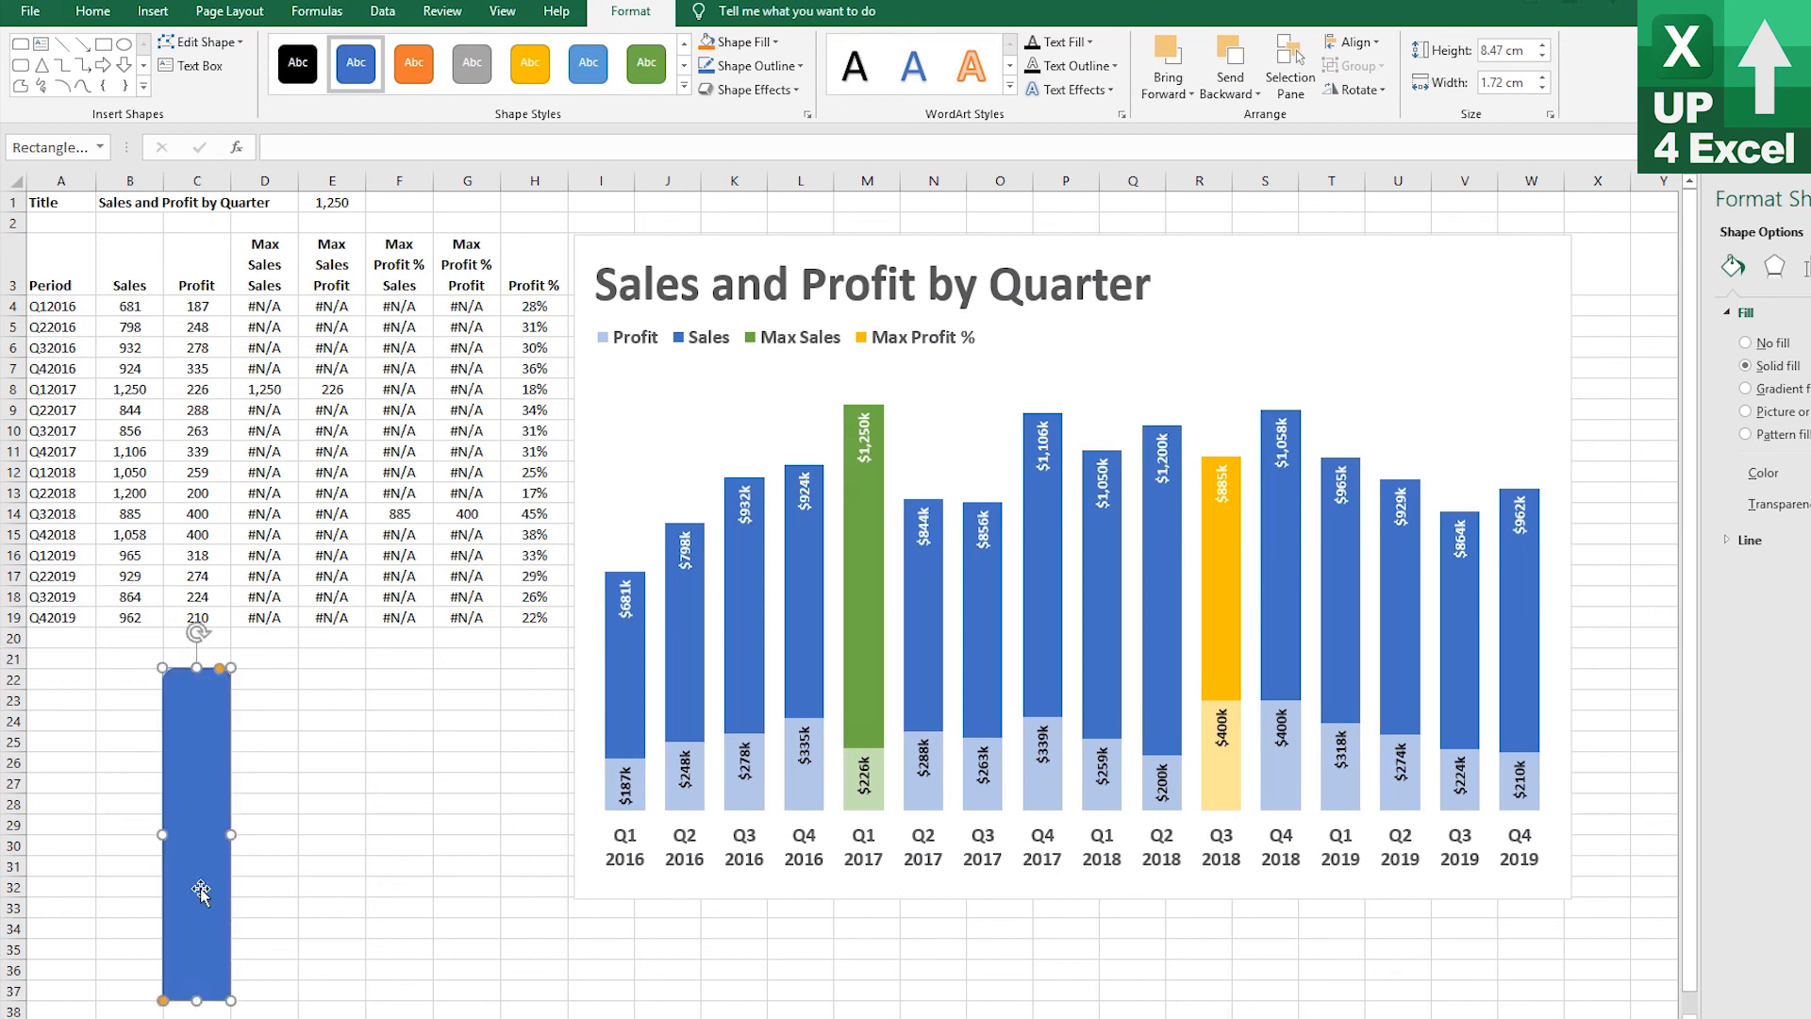
{"action": "left_click_drag", "start_coordinate": [196, 668], "coordinate": [196, 647]}
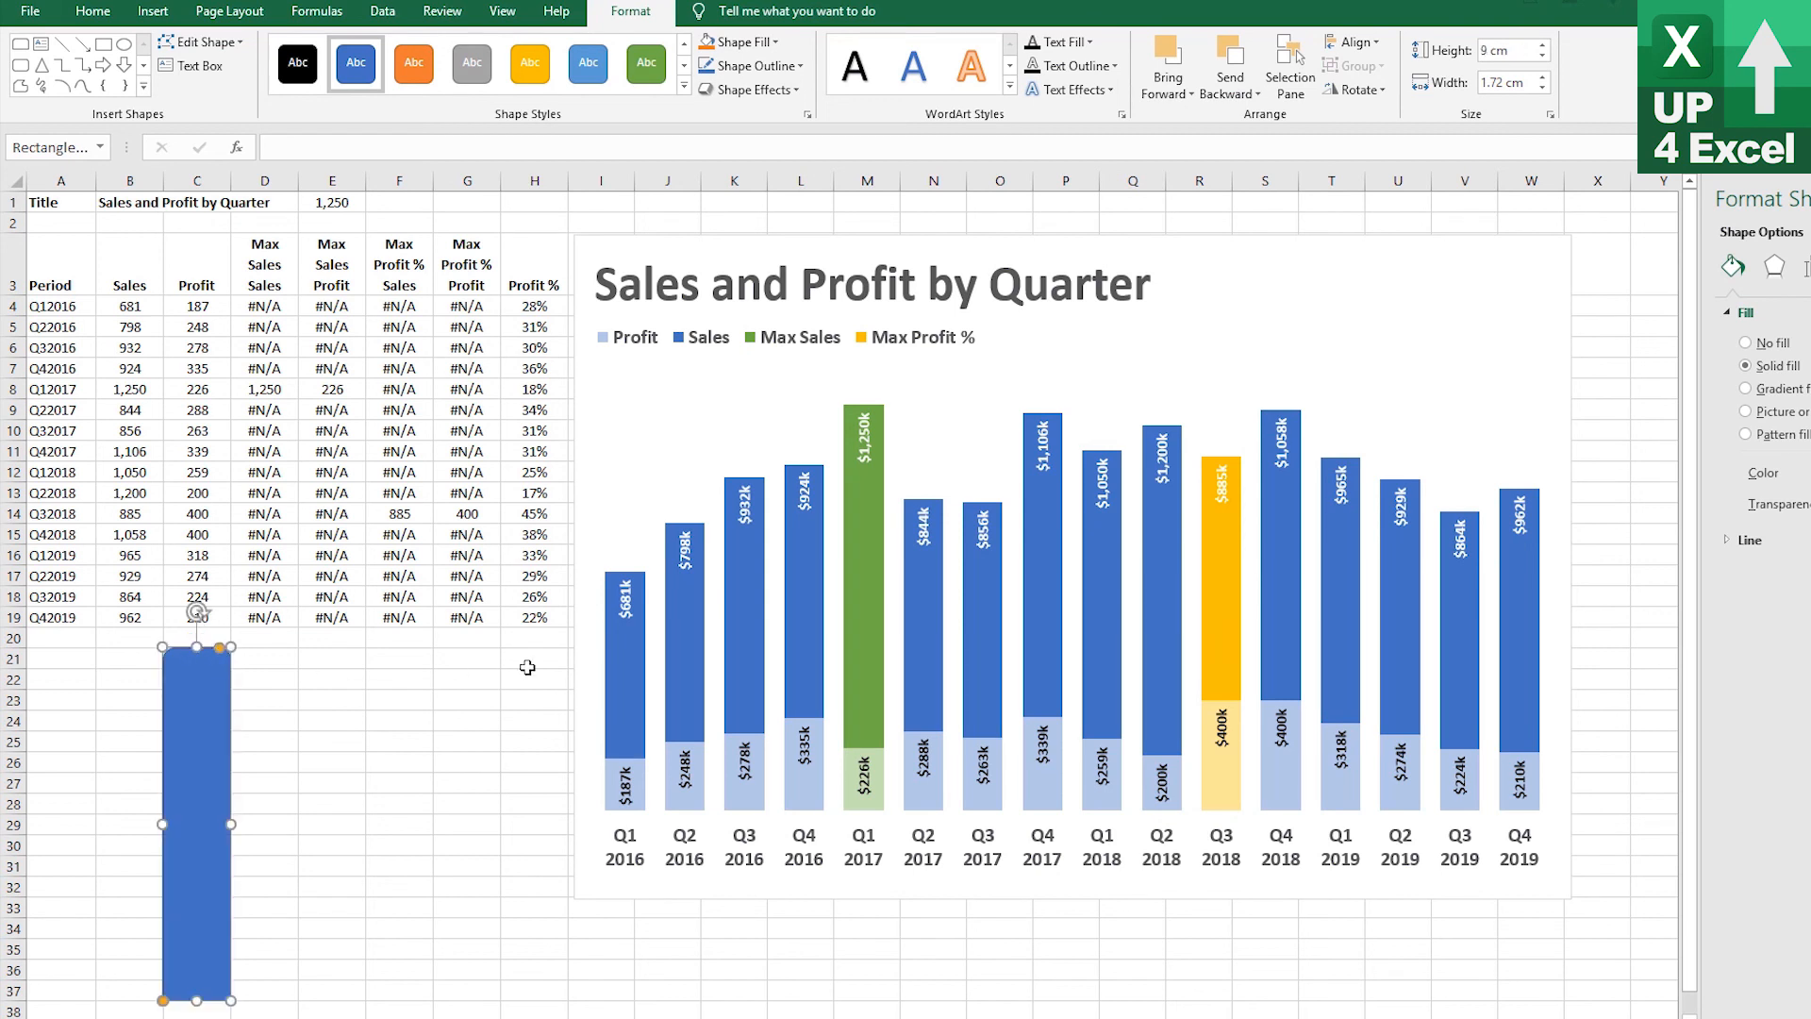
Remove the outline from the rounded rectangle by setting its line to No line
{"action": "left_click", "coordinate": [264, 709]}
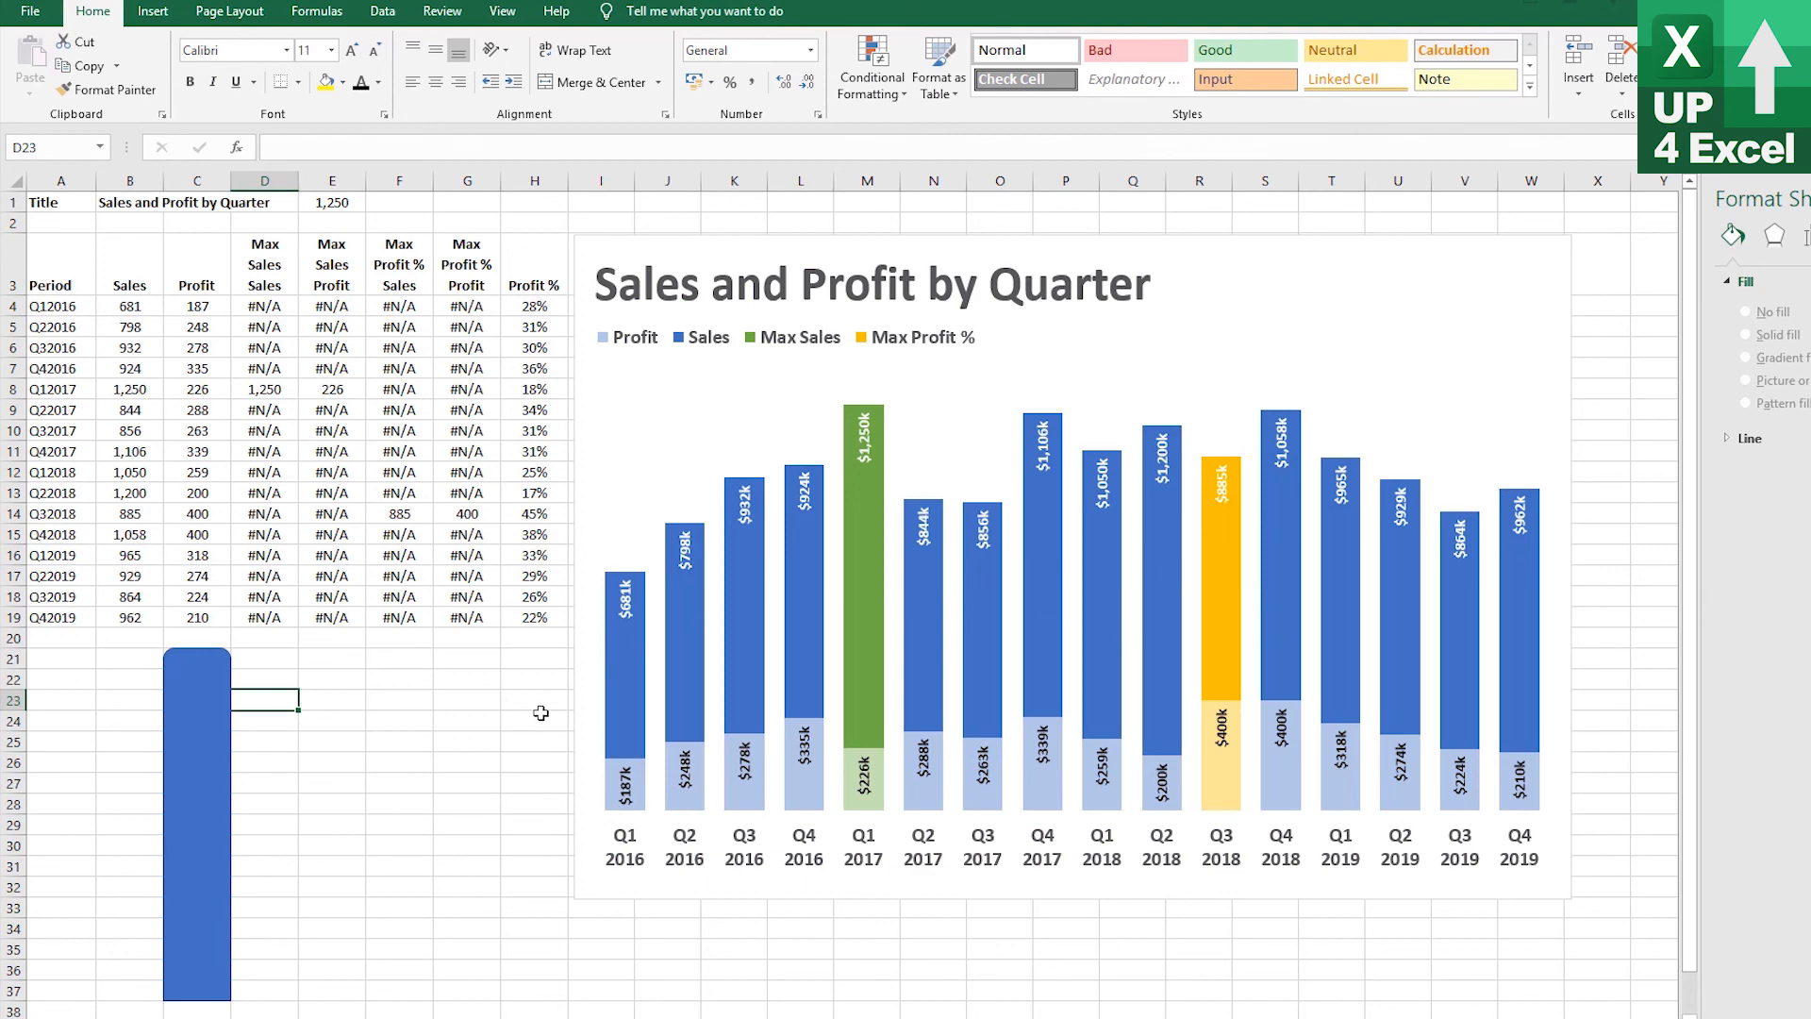
{"action": "left_click", "coordinate": [212, 720]}
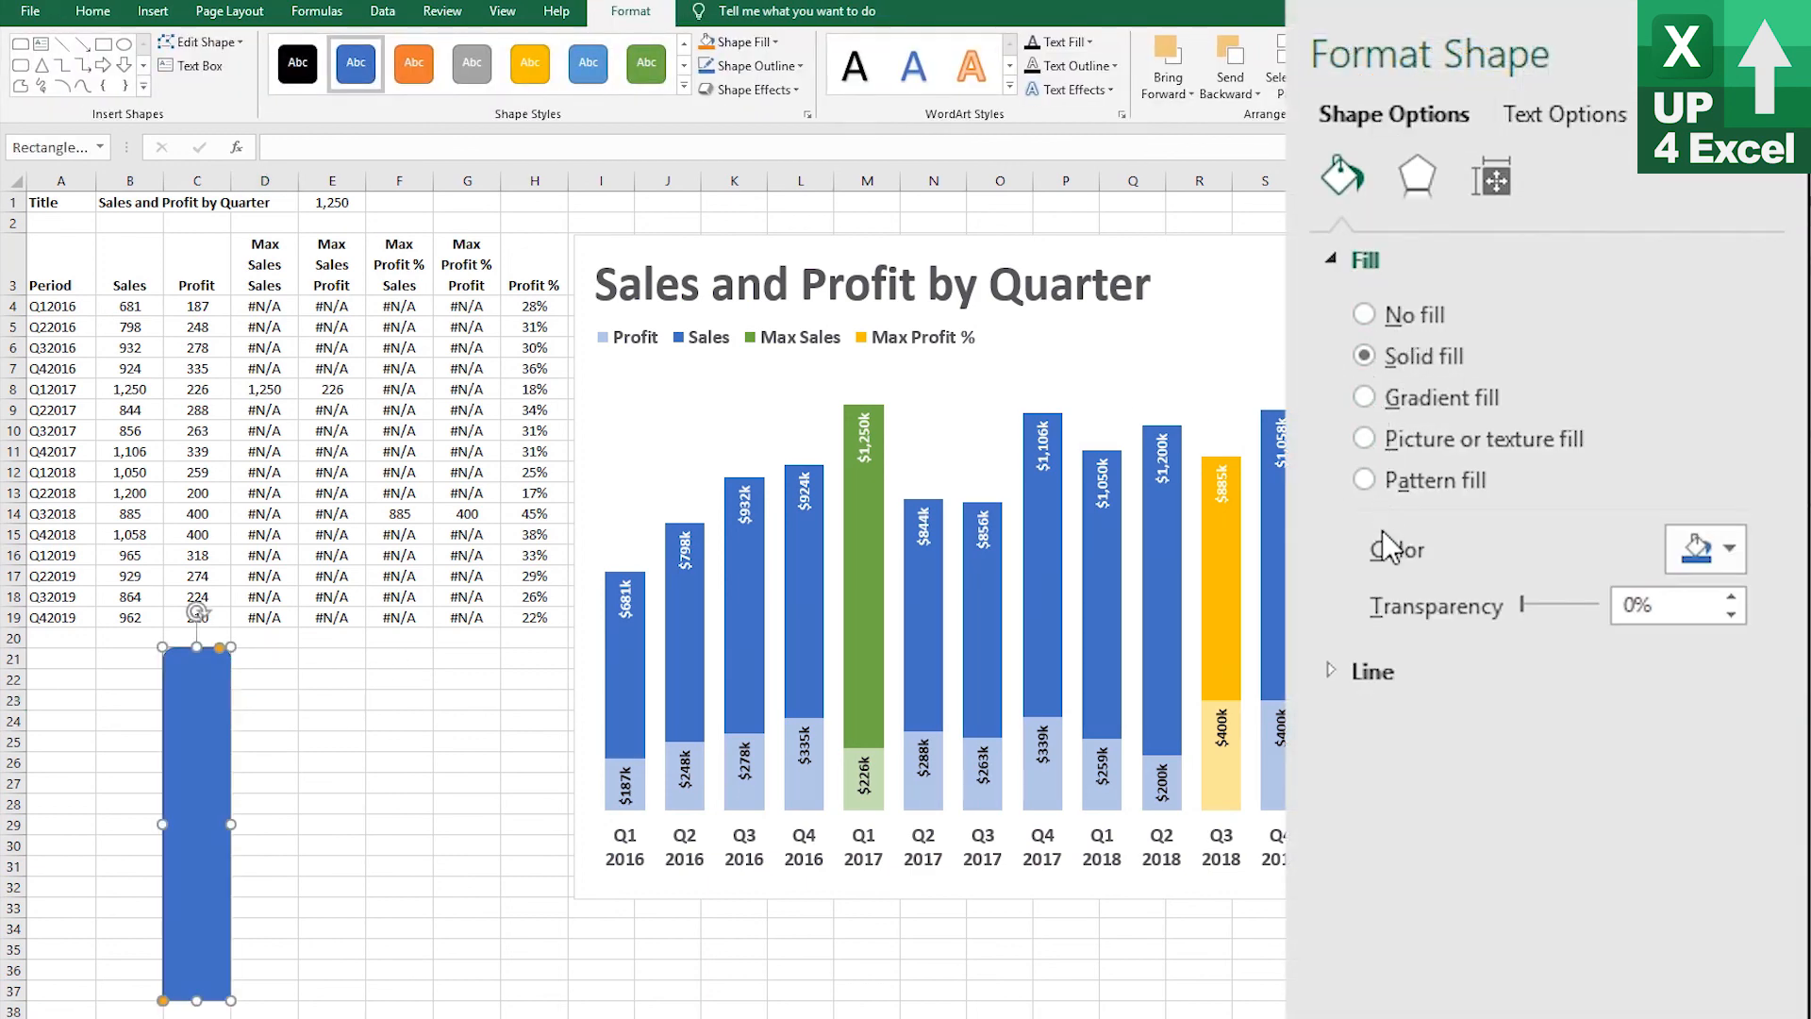
{"action": "left_click", "coordinate": [1345, 672]}
{"action": "left_click", "coordinate": [1364, 725]}
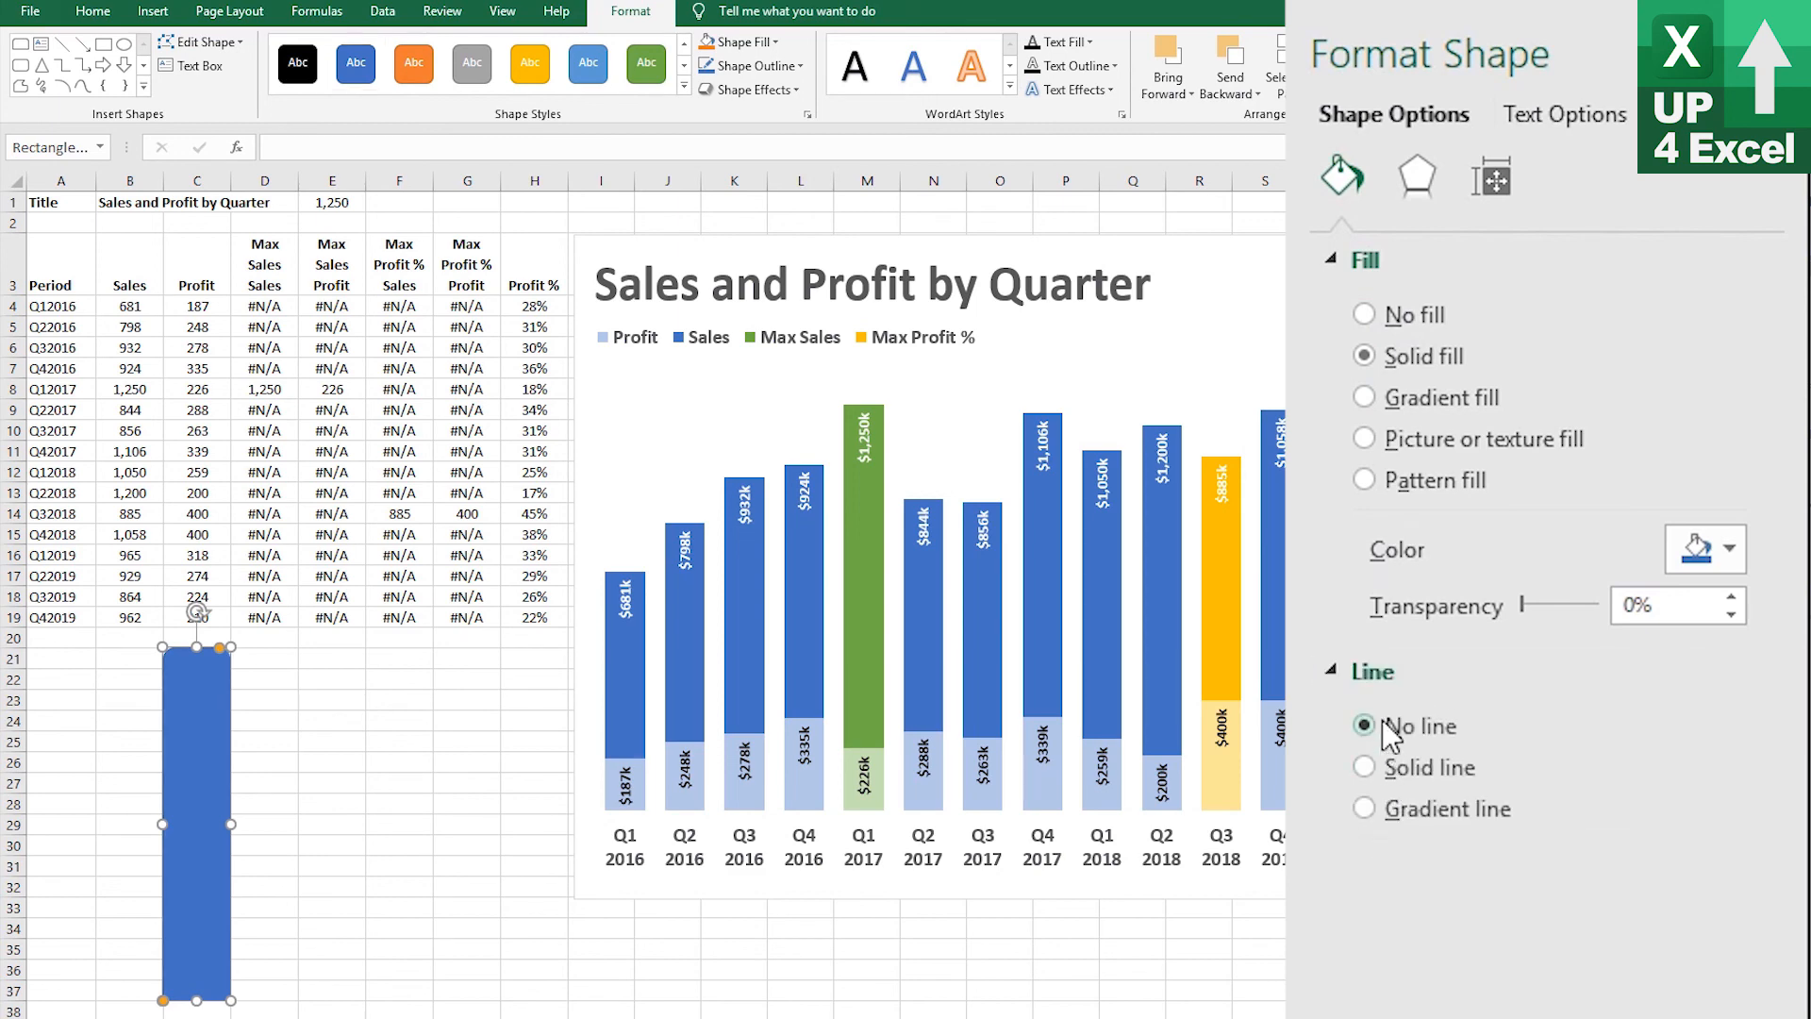
{"action": "left_click", "coordinate": [267, 750]}
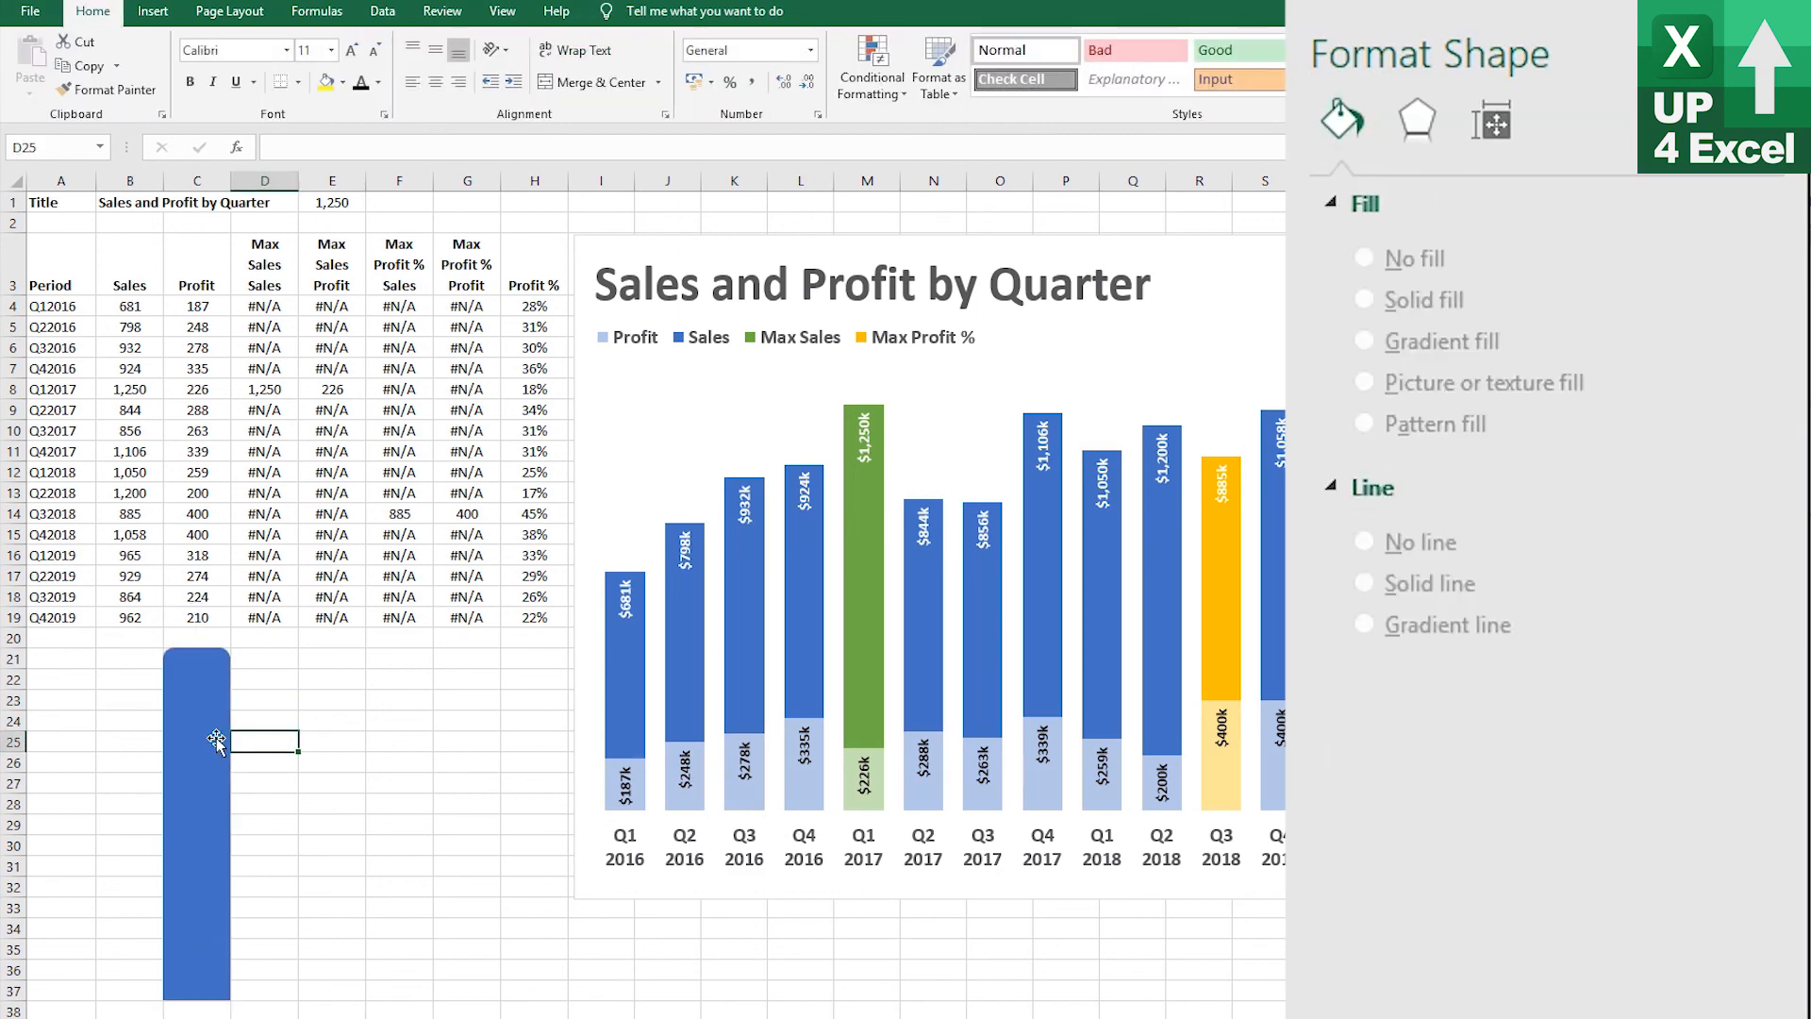
Duplicate the rounded rectangle twice and place the copies side by side
{"action": "left_click", "coordinate": [219, 735]}
{"action": "key", "text": "ctrl+c"}
{"action": "left_click", "coordinate": [281, 662]}
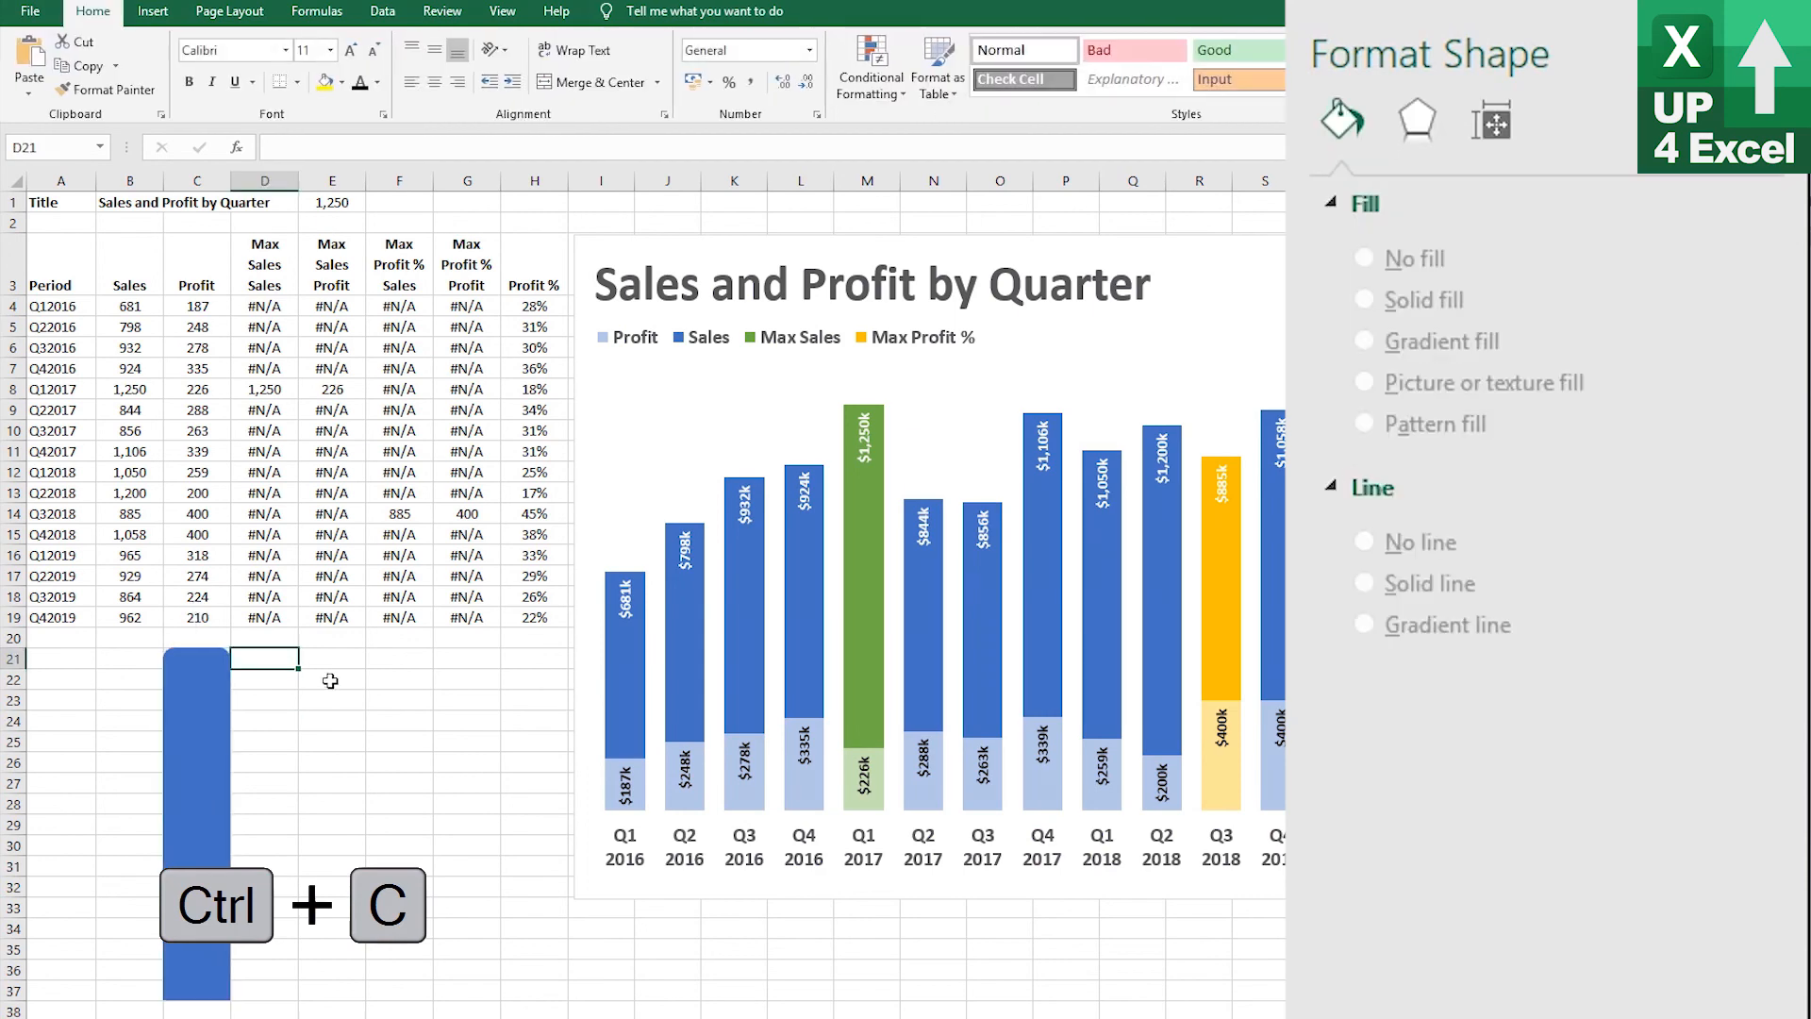
{"action": "key", "text": "ctrl+v"}
{"action": "left_click", "coordinate": [335, 676]}
{"action": "key", "text": "ctrl+v"}
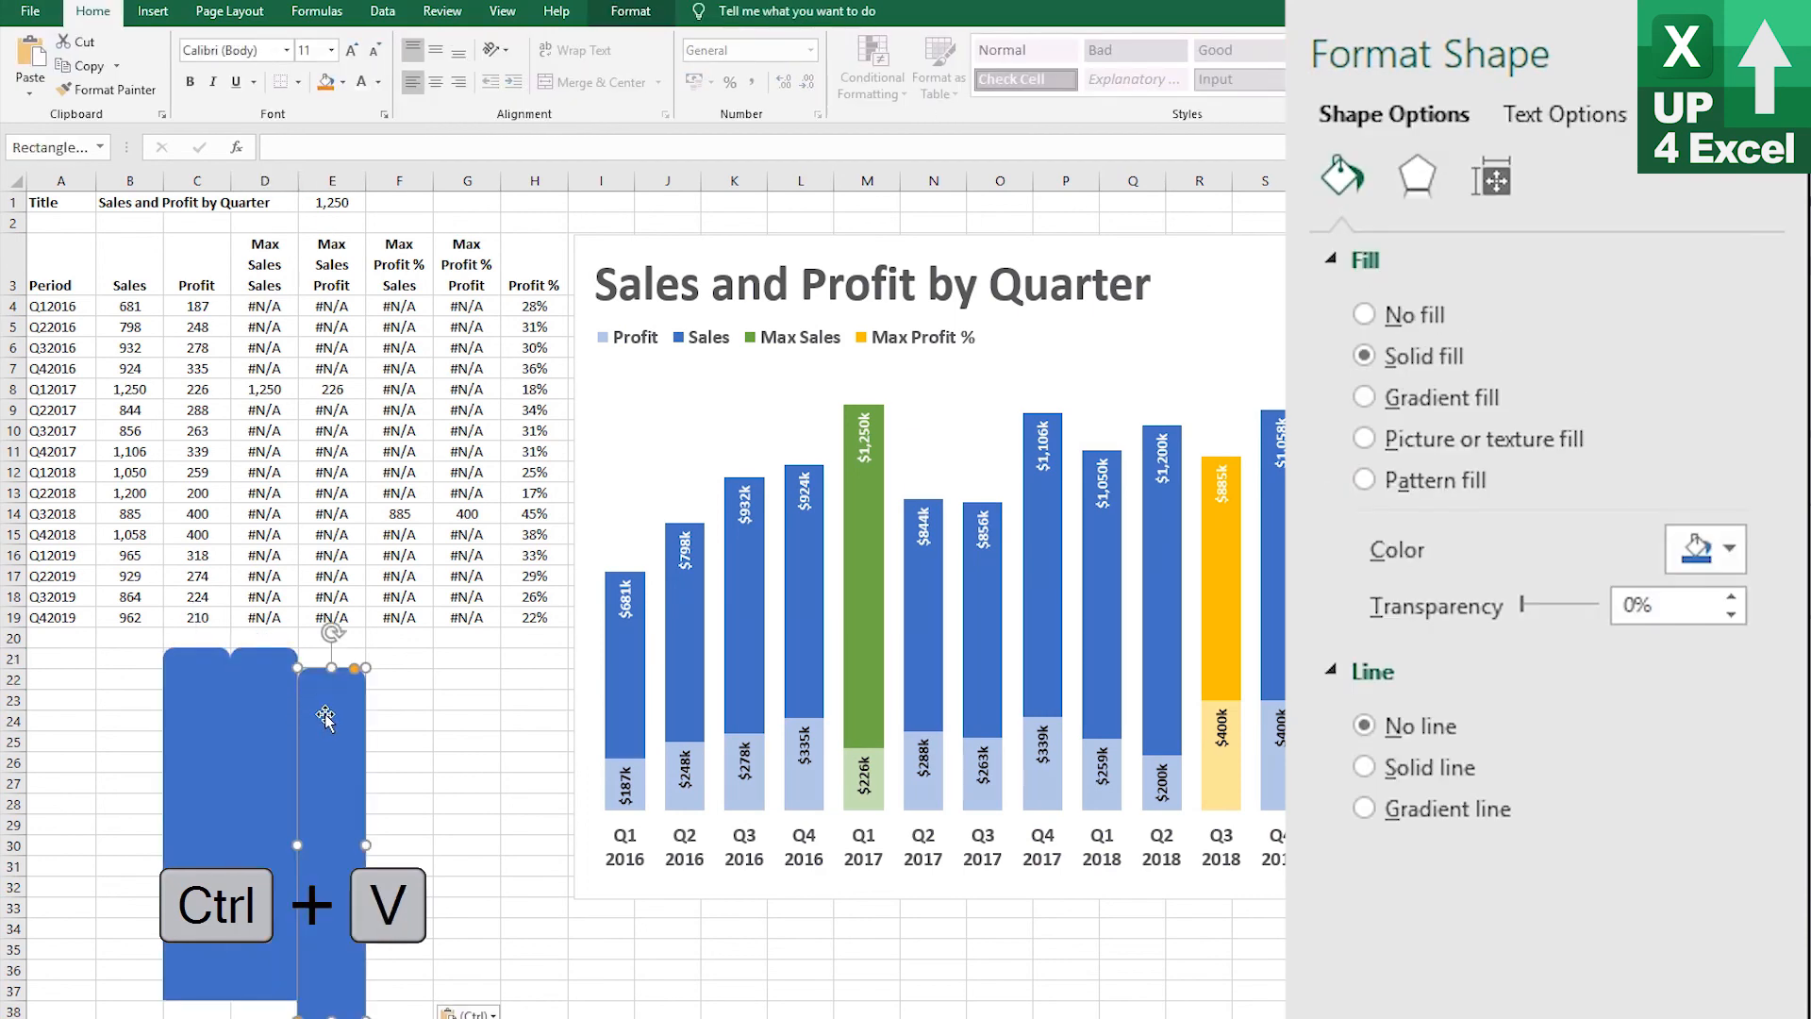
{"action": "left_click_drag", "start_coordinate": [326, 716], "coordinate": [327, 697]}
Fill the middle rounded rectangle with gold
{"action": "left_click", "coordinate": [285, 716]}
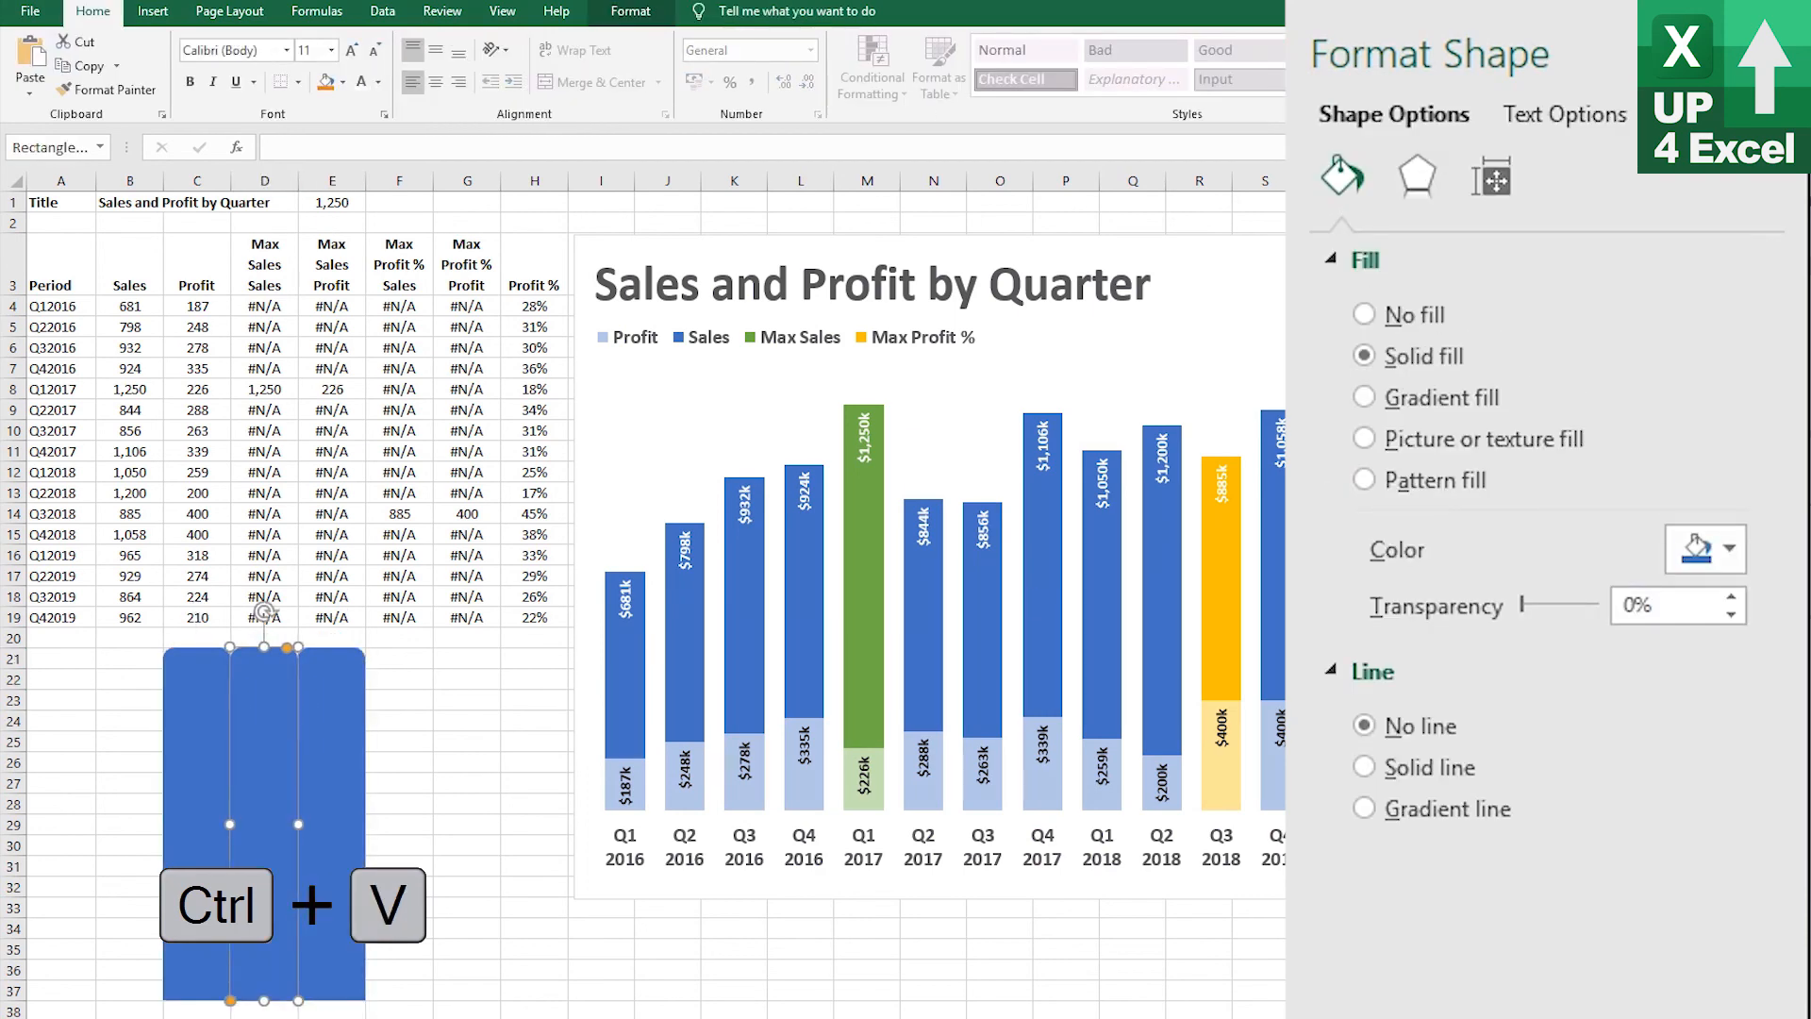
{"action": "left_click", "coordinate": [1730, 550]}
{"action": "left_click", "coordinate": [1726, 643]}
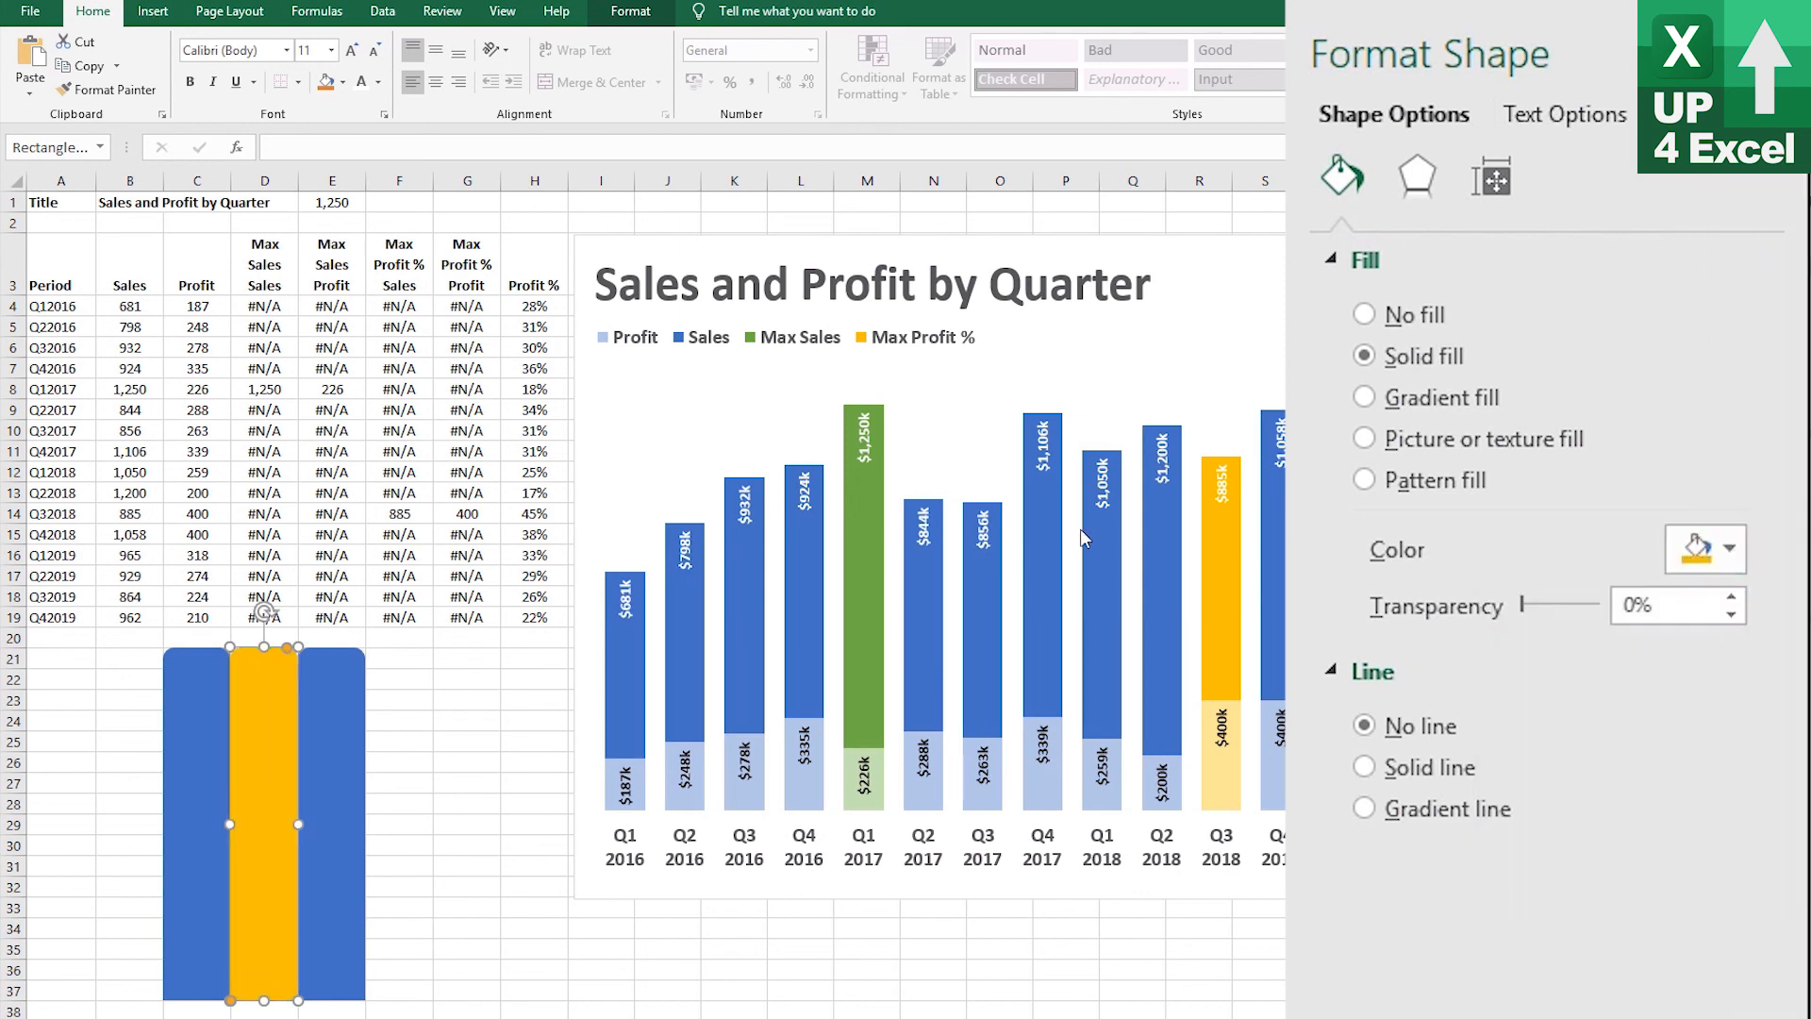
Fill the right rounded rectangle with green
{"action": "left_click", "coordinate": [350, 660]}
{"action": "left_click", "coordinate": [1730, 555]}
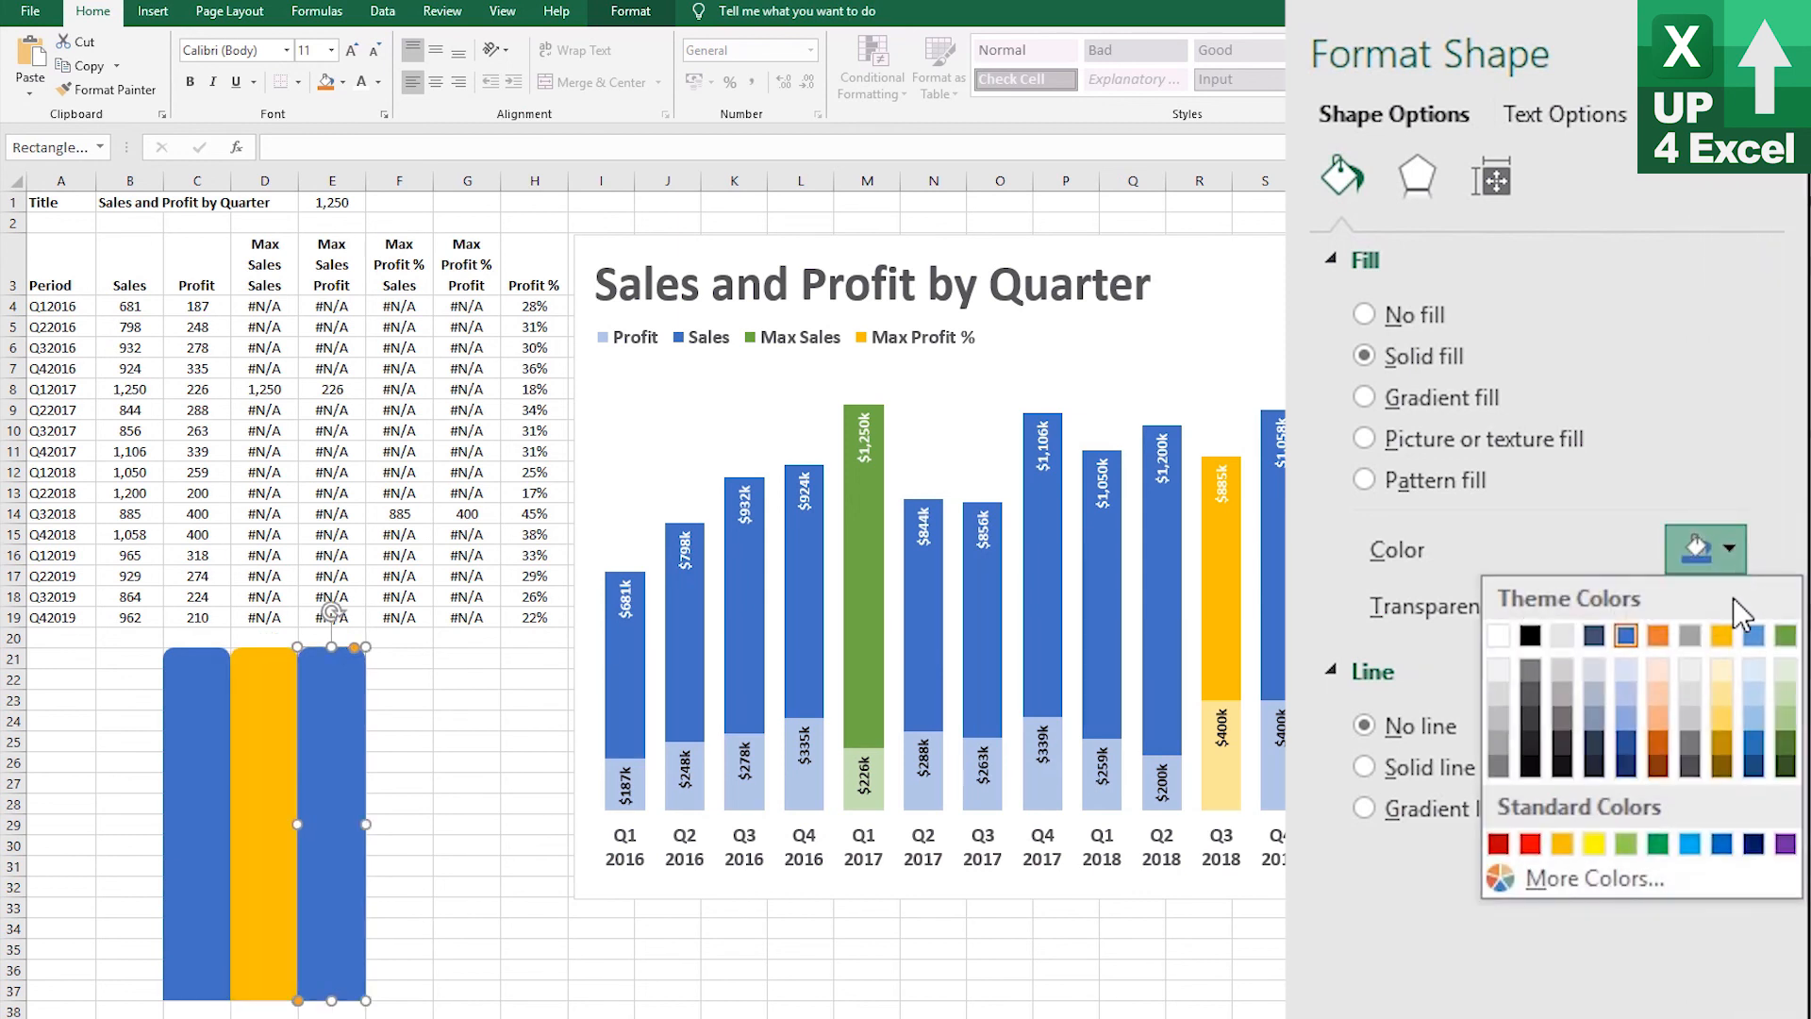
{"action": "left_click", "coordinate": [1785, 634]}
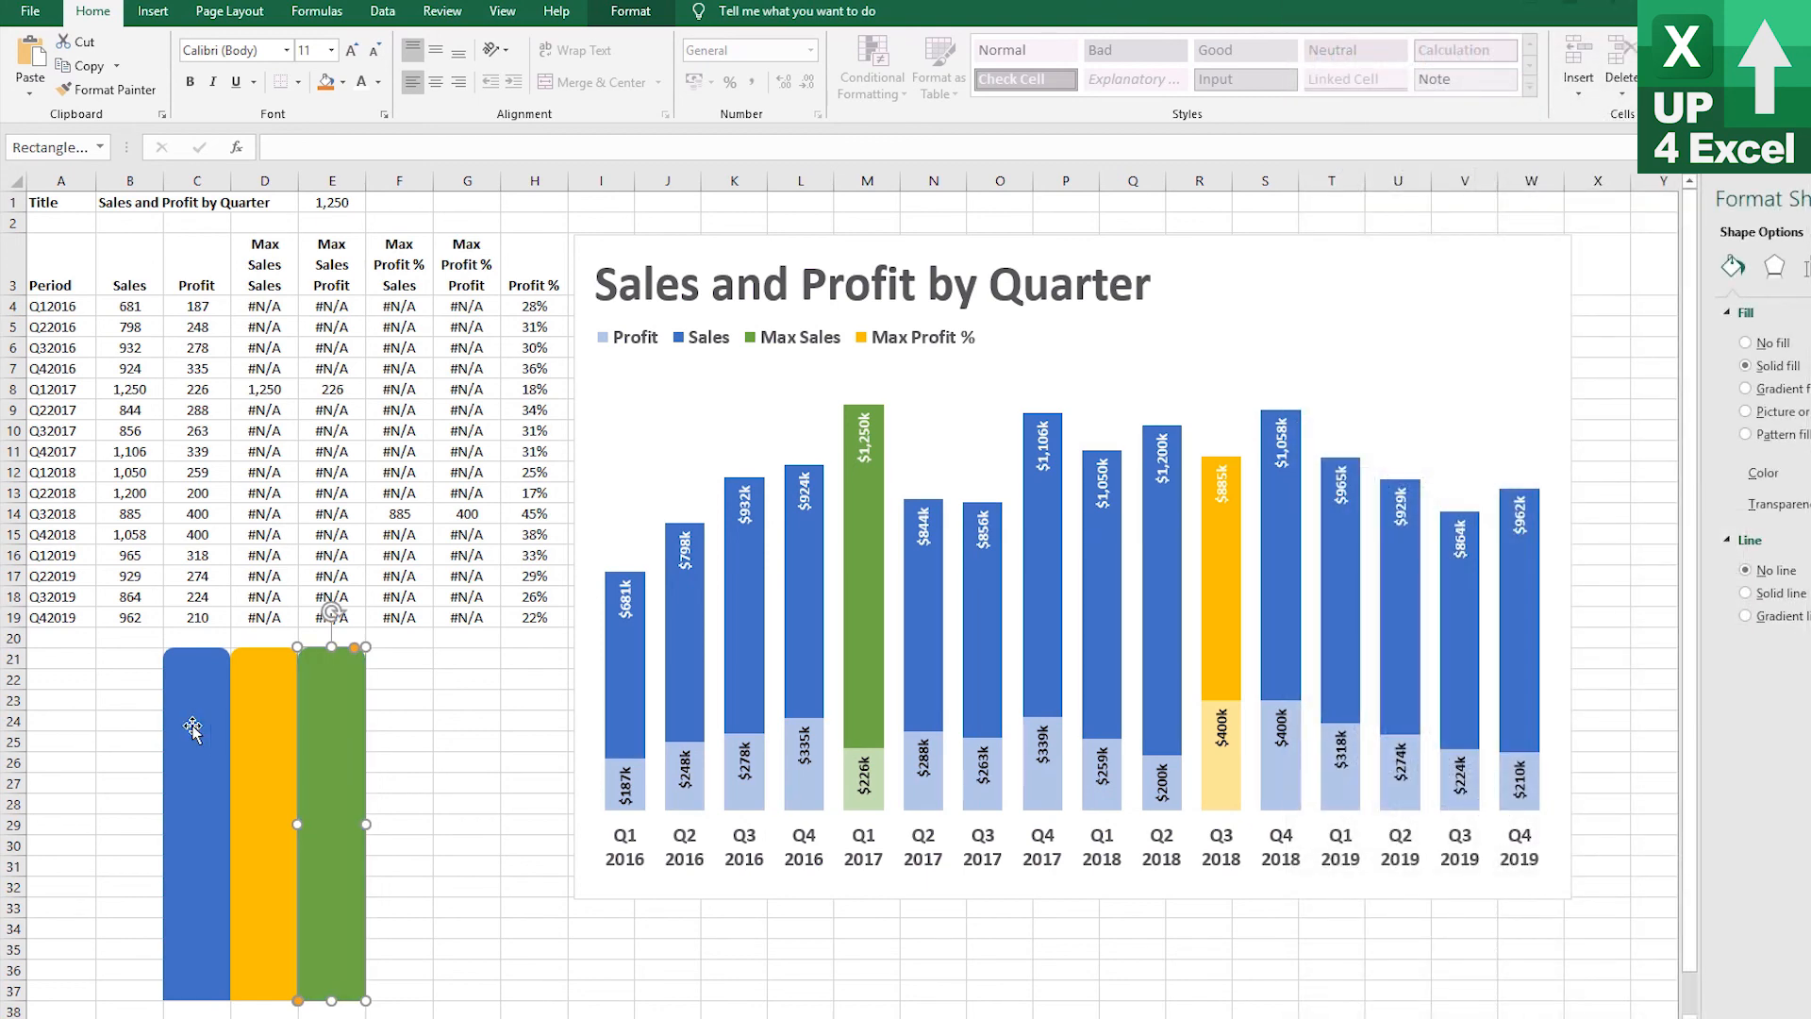
Copy the blue rounded rectangle and paste it onto the Sales series bars
{"action": "left_click", "coordinate": [193, 727]}
{"action": "key", "text": "ctrl+c"}
{"action": "left_click", "coordinate": [622, 660]}
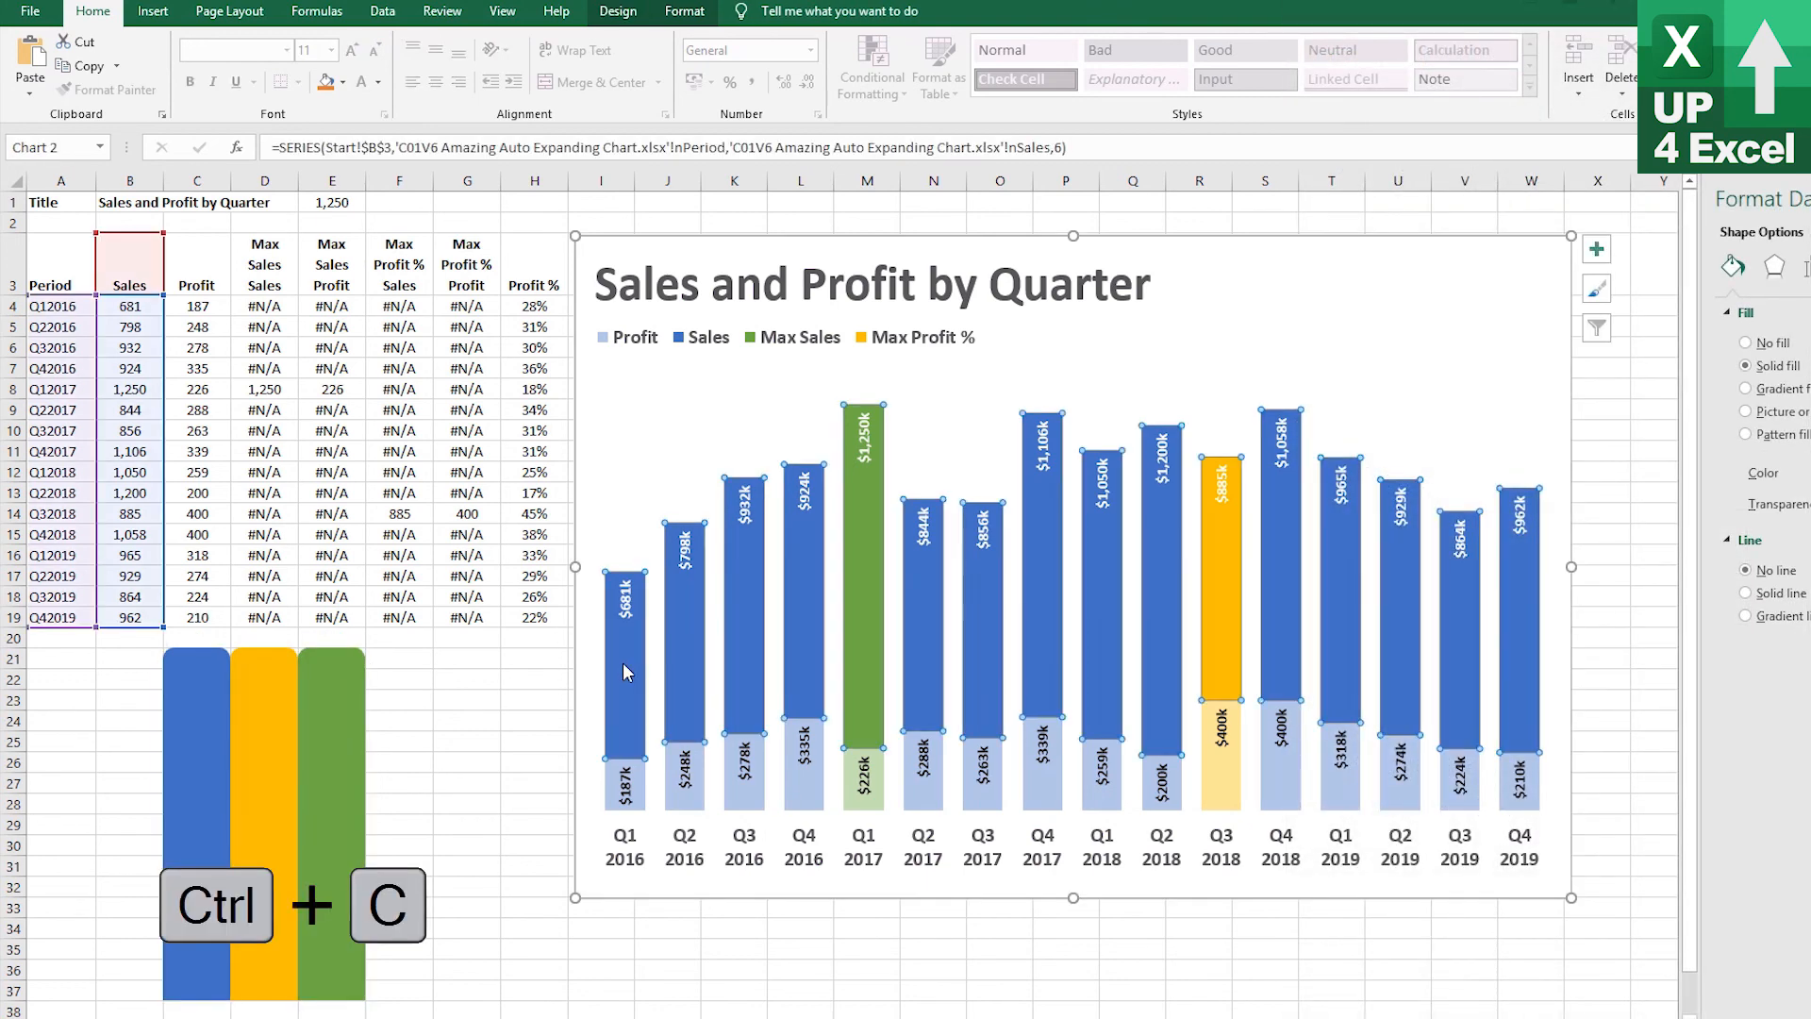
{"action": "key", "text": "ctrl+v"}
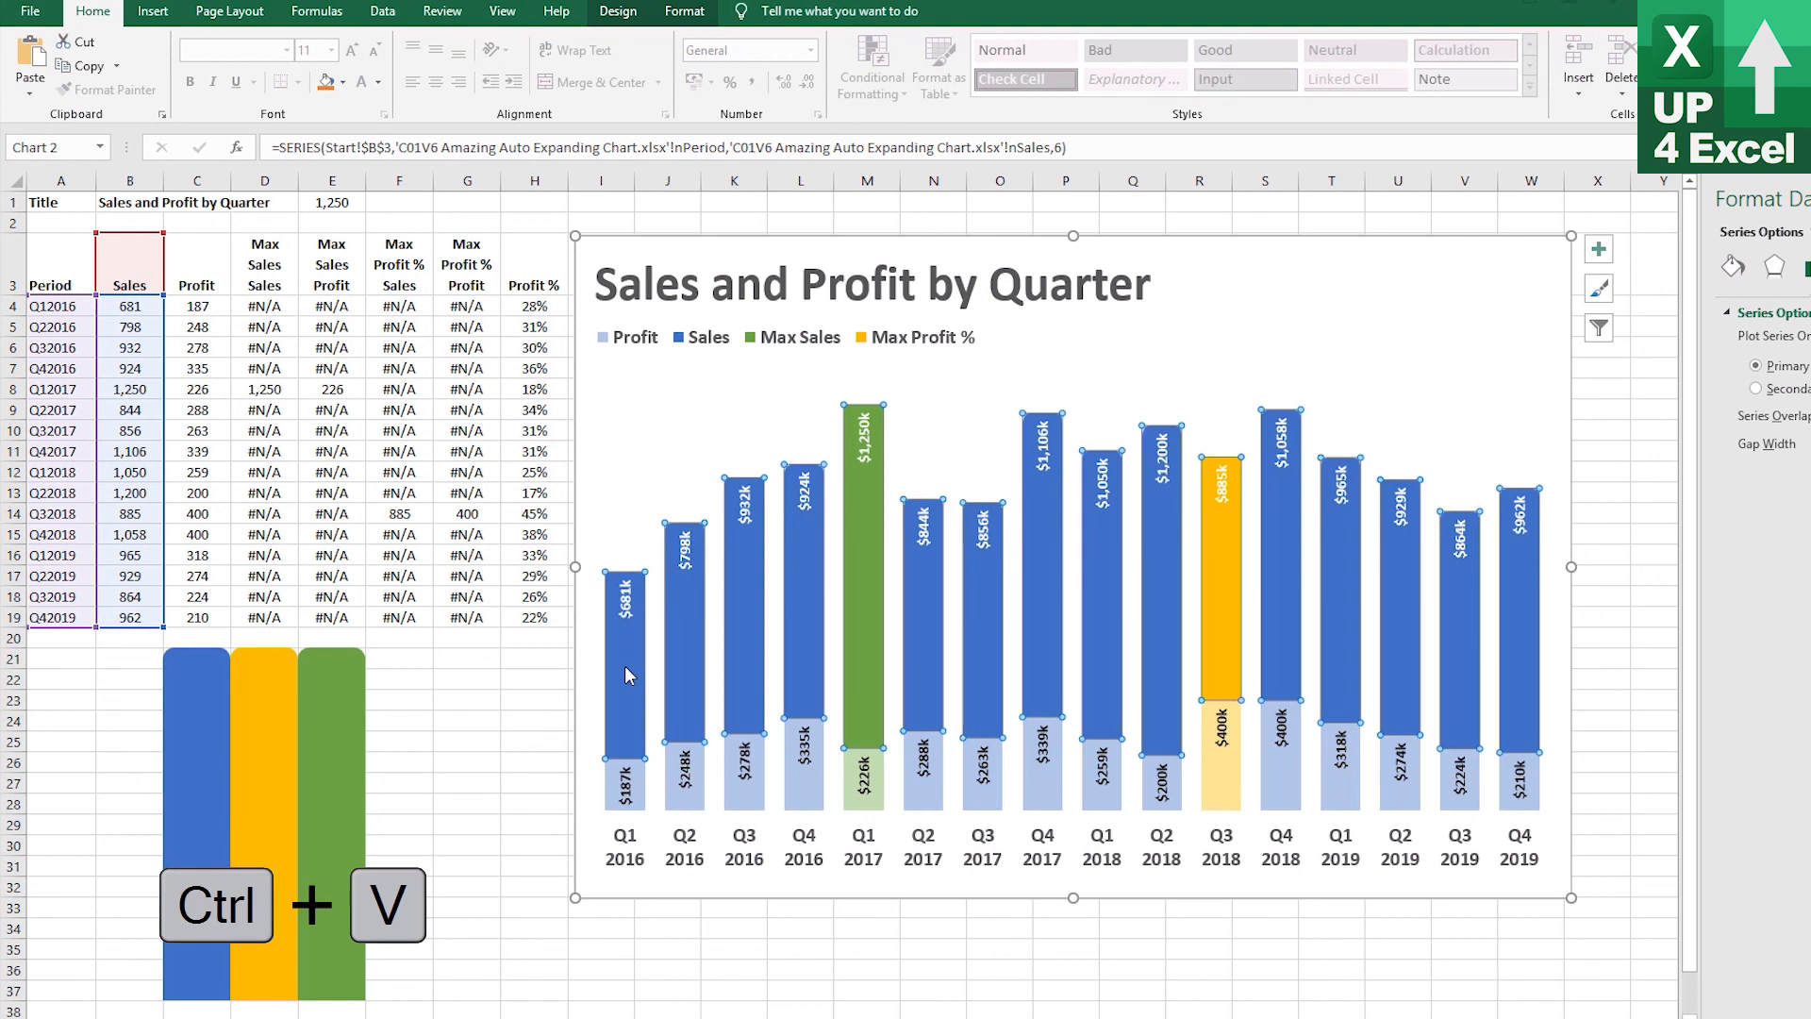
Copy the gold rounded rectangle and paste it onto the Max Profit % bar
{"action": "left_click", "coordinate": [250, 749]}
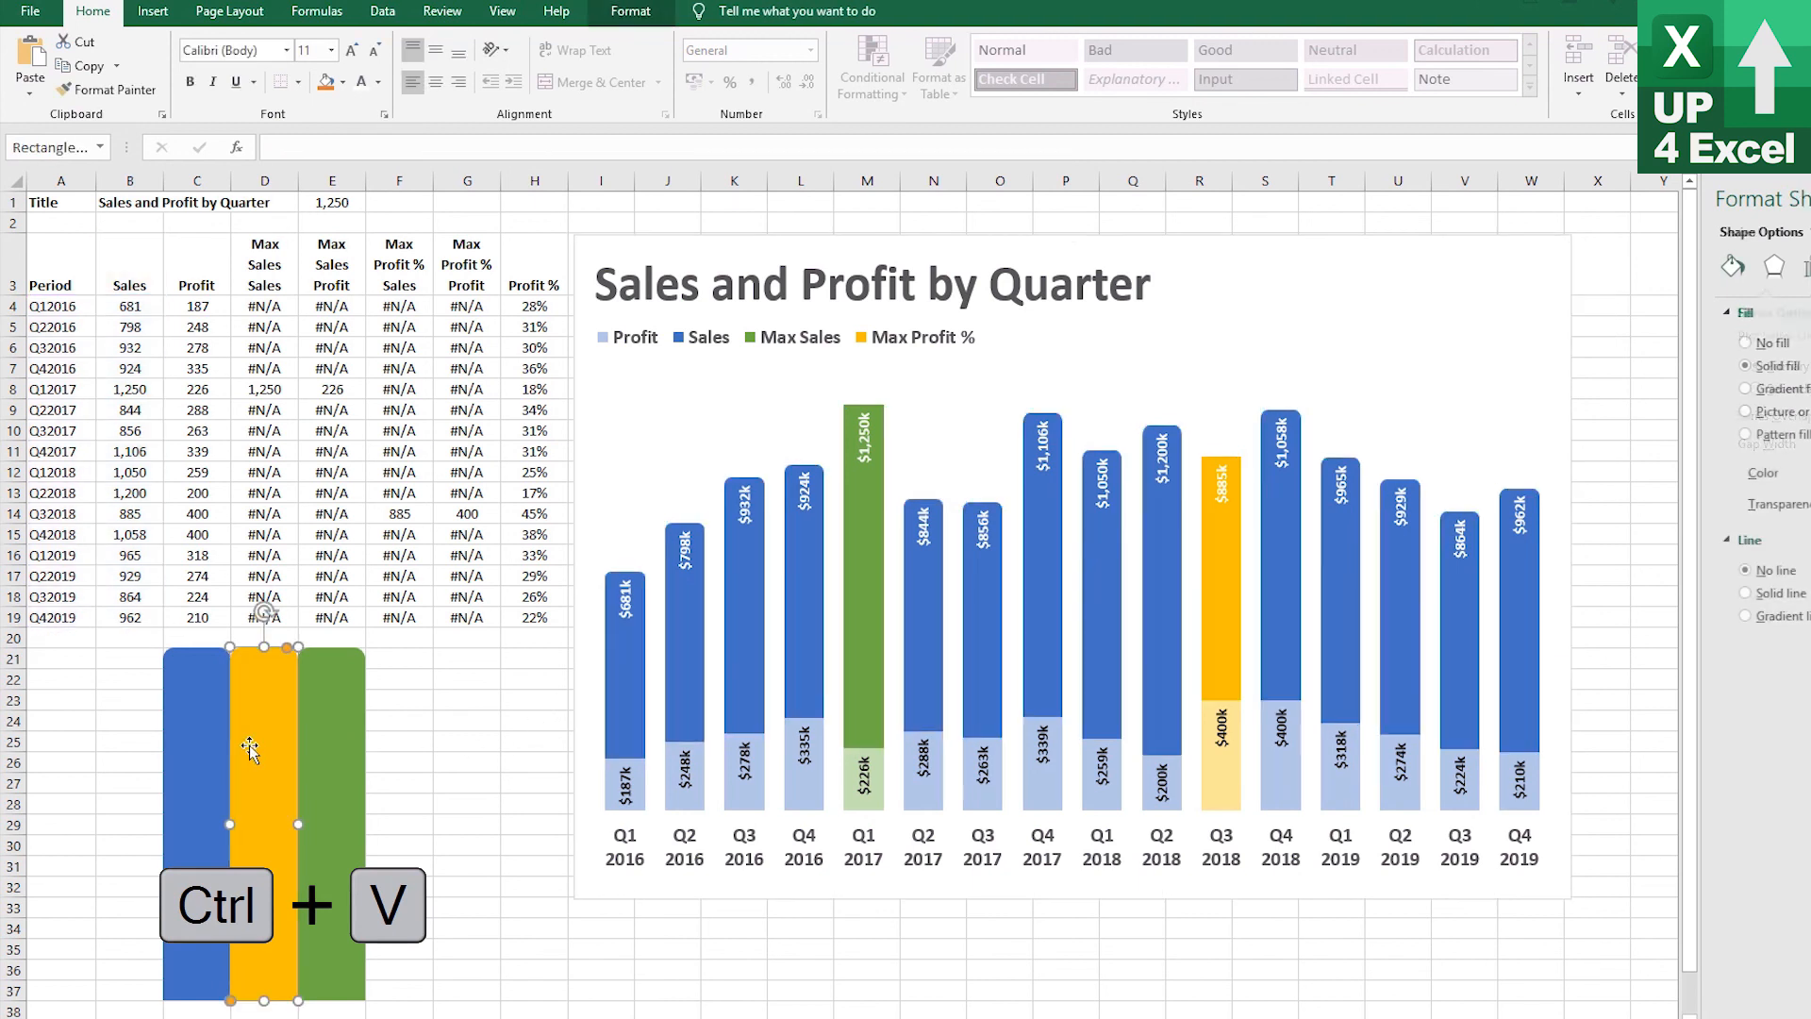
{"action": "key", "text": "ctrl+c"}
{"action": "left_click", "coordinate": [1219, 628]}
{"action": "key", "text": "ctrl+v"}
Copy the green rounded rectangle and paste it onto the Max Sales bar
{"action": "left_click", "coordinate": [330, 766]}
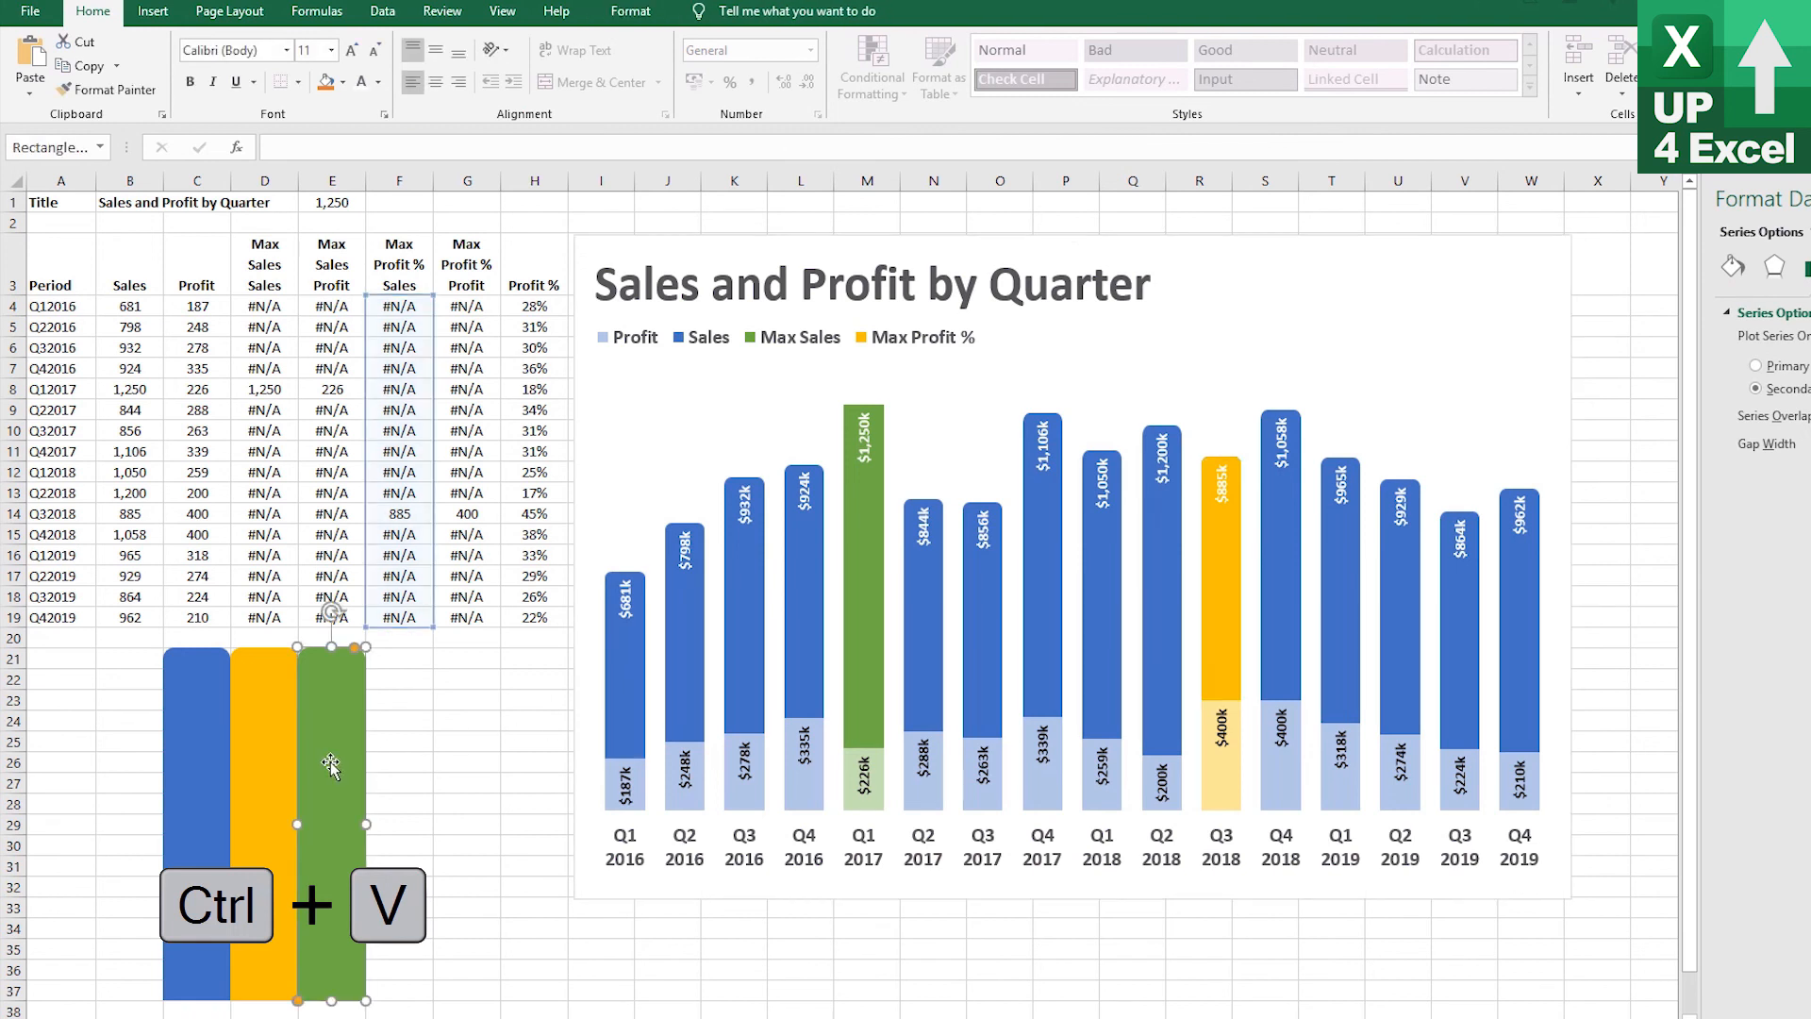
{"action": "key", "text": "ctrl+c"}
{"action": "left_click", "coordinate": [884, 614]}
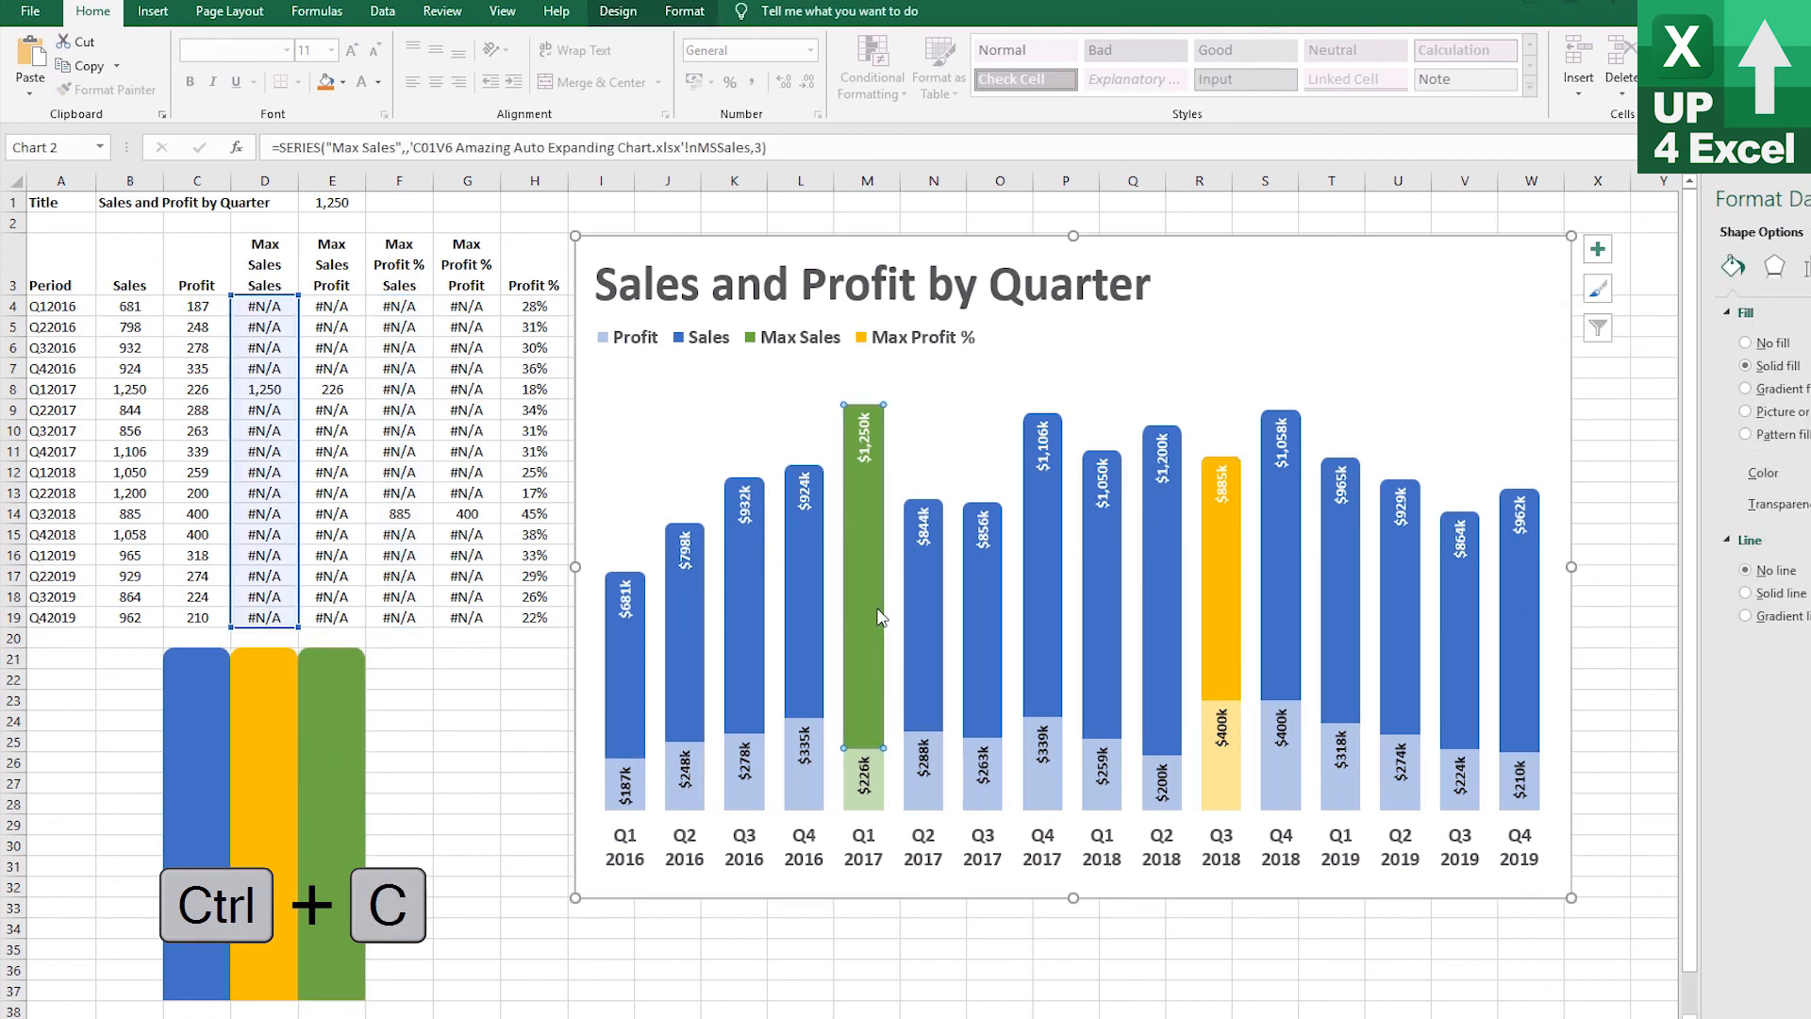
{"action": "key", "text": "ctrl+v"}
{"action": "left_click", "coordinate": [412, 743]}
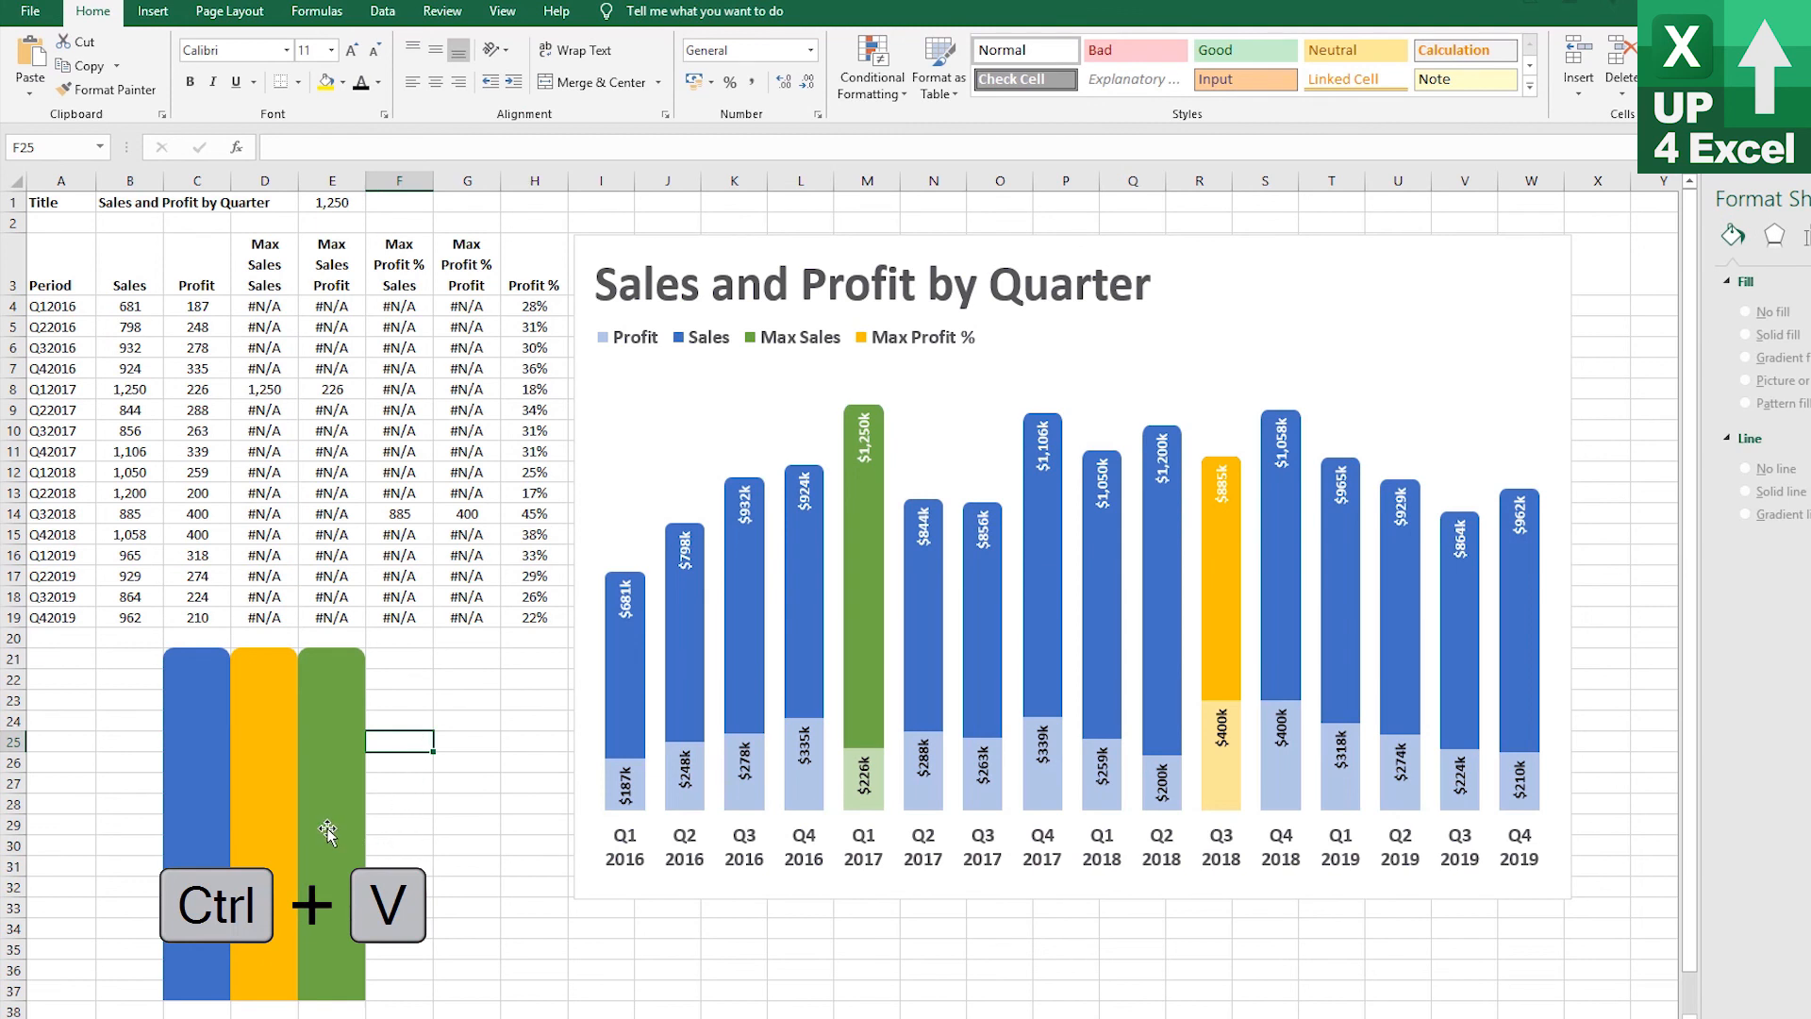
Select all three rounded rectangles and delete them from the sheet
{"action": "left_click", "coordinate": [354, 842]}
{"action": "left_click", "coordinate": [264, 830], "text": "shift"}
{"action": "left_click", "coordinate": [194, 812], "text": "shift"}
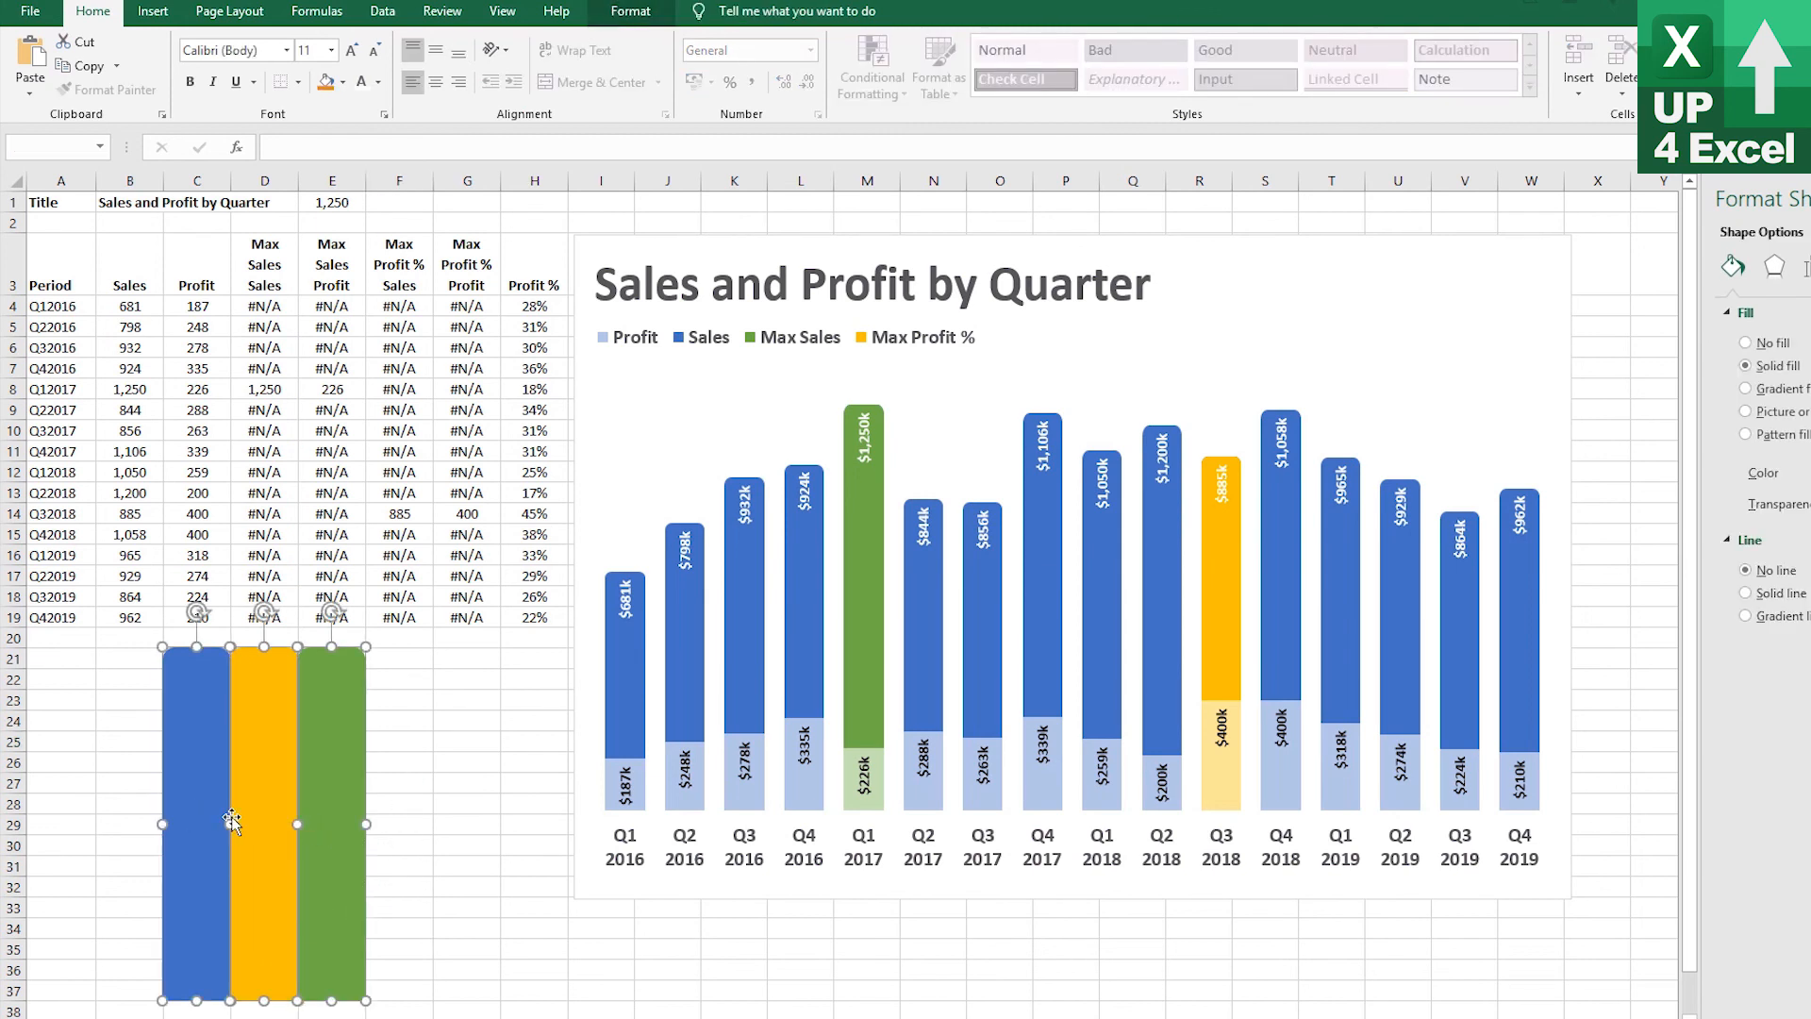
{"action": "key", "text": "Delete"}
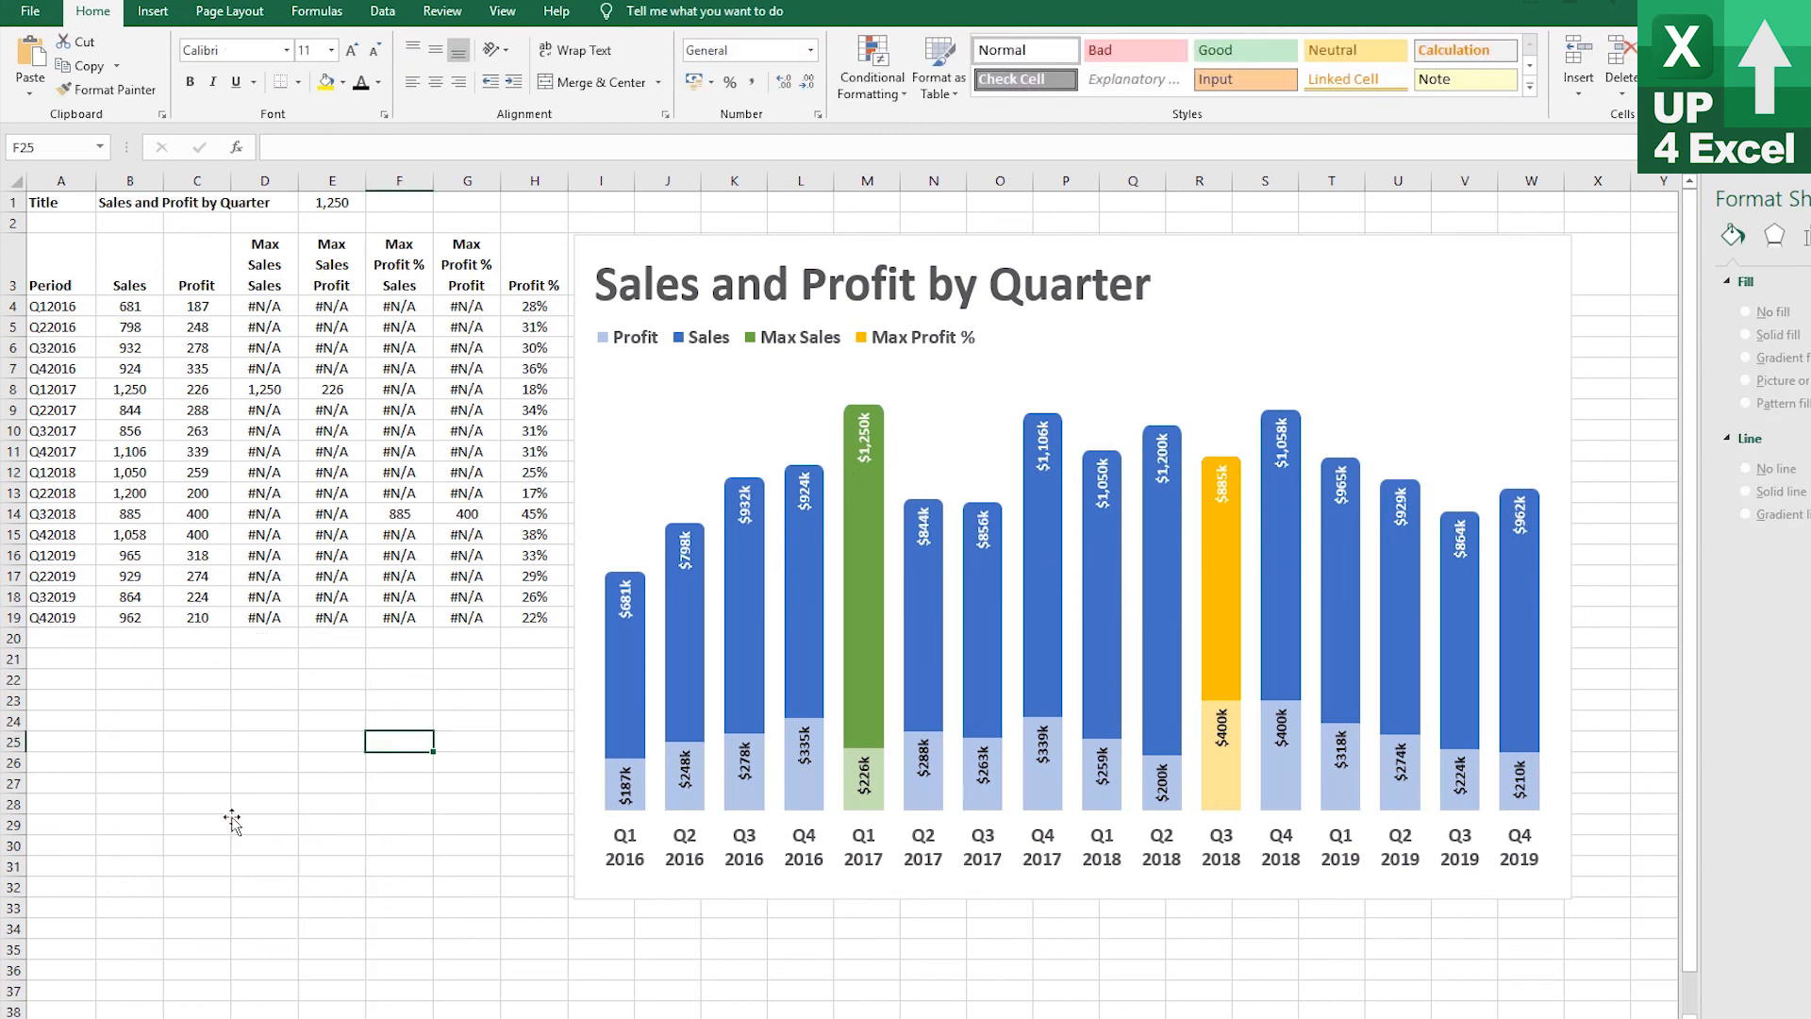
Enter 1300 as the Q32017 sales value in B10 to test the chart
{"action": "left_click", "coordinate": [131, 432]}
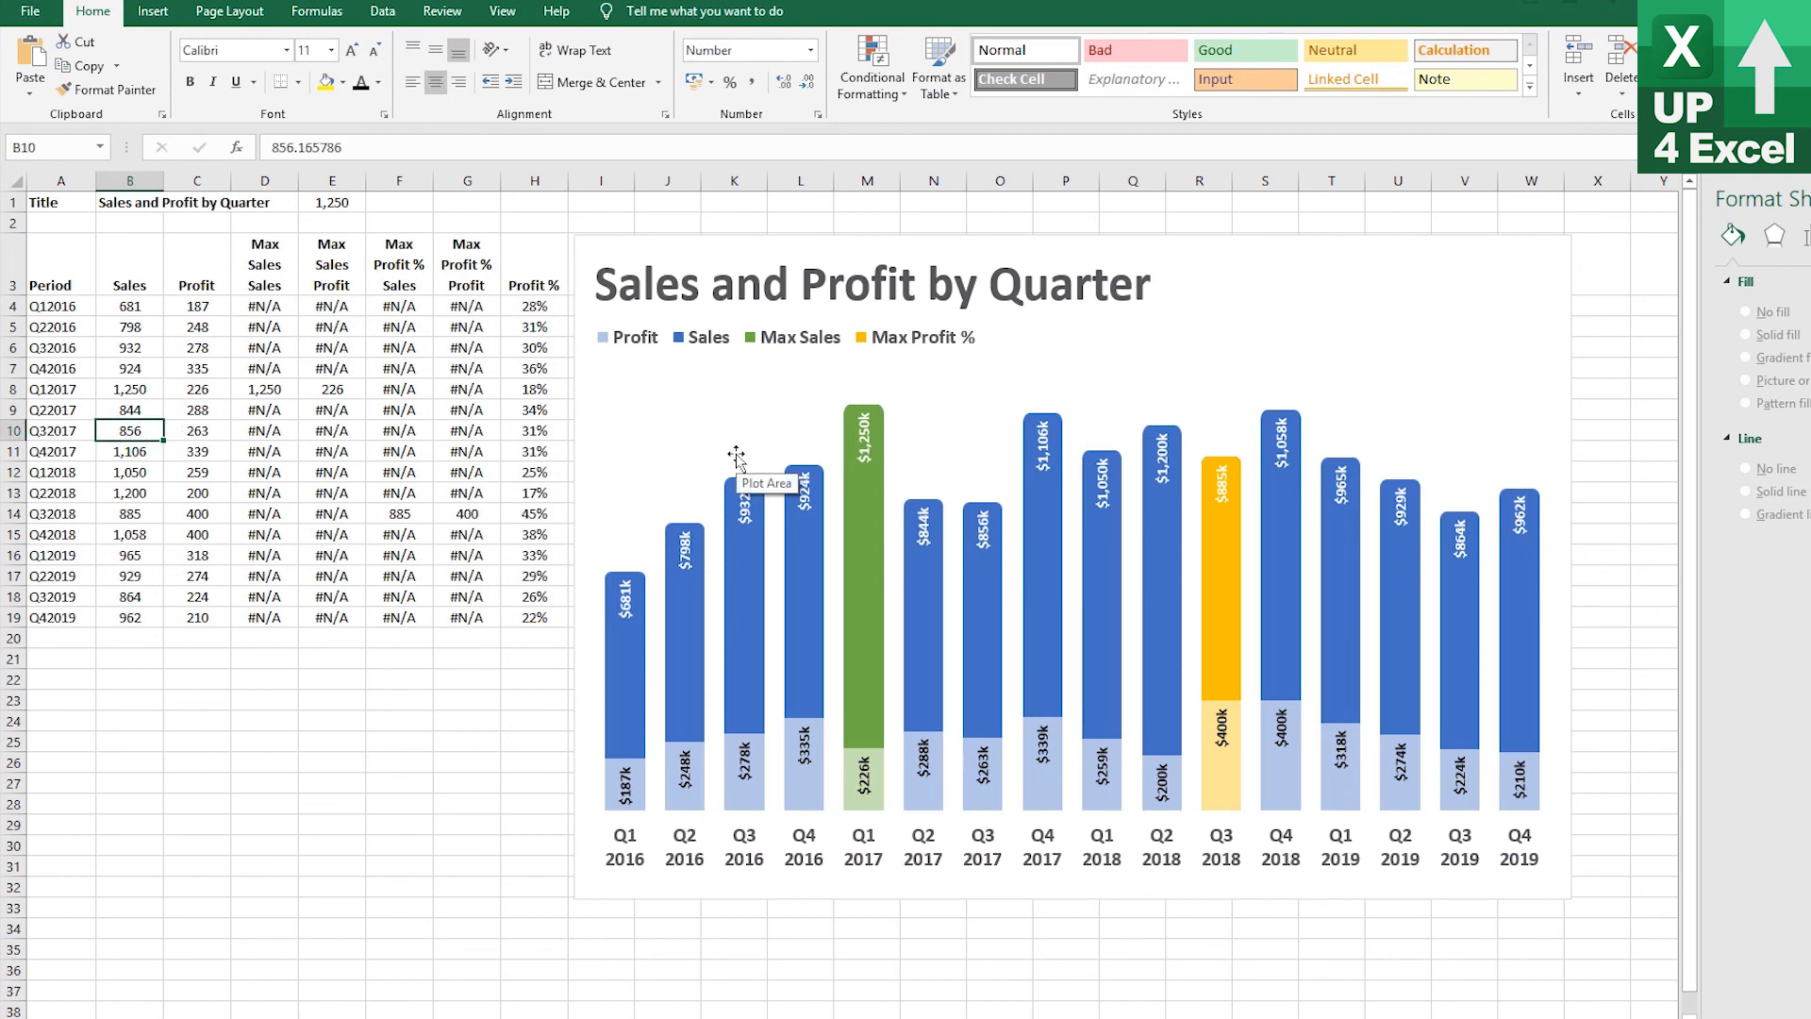
{"action": "type", "text": "1300"}
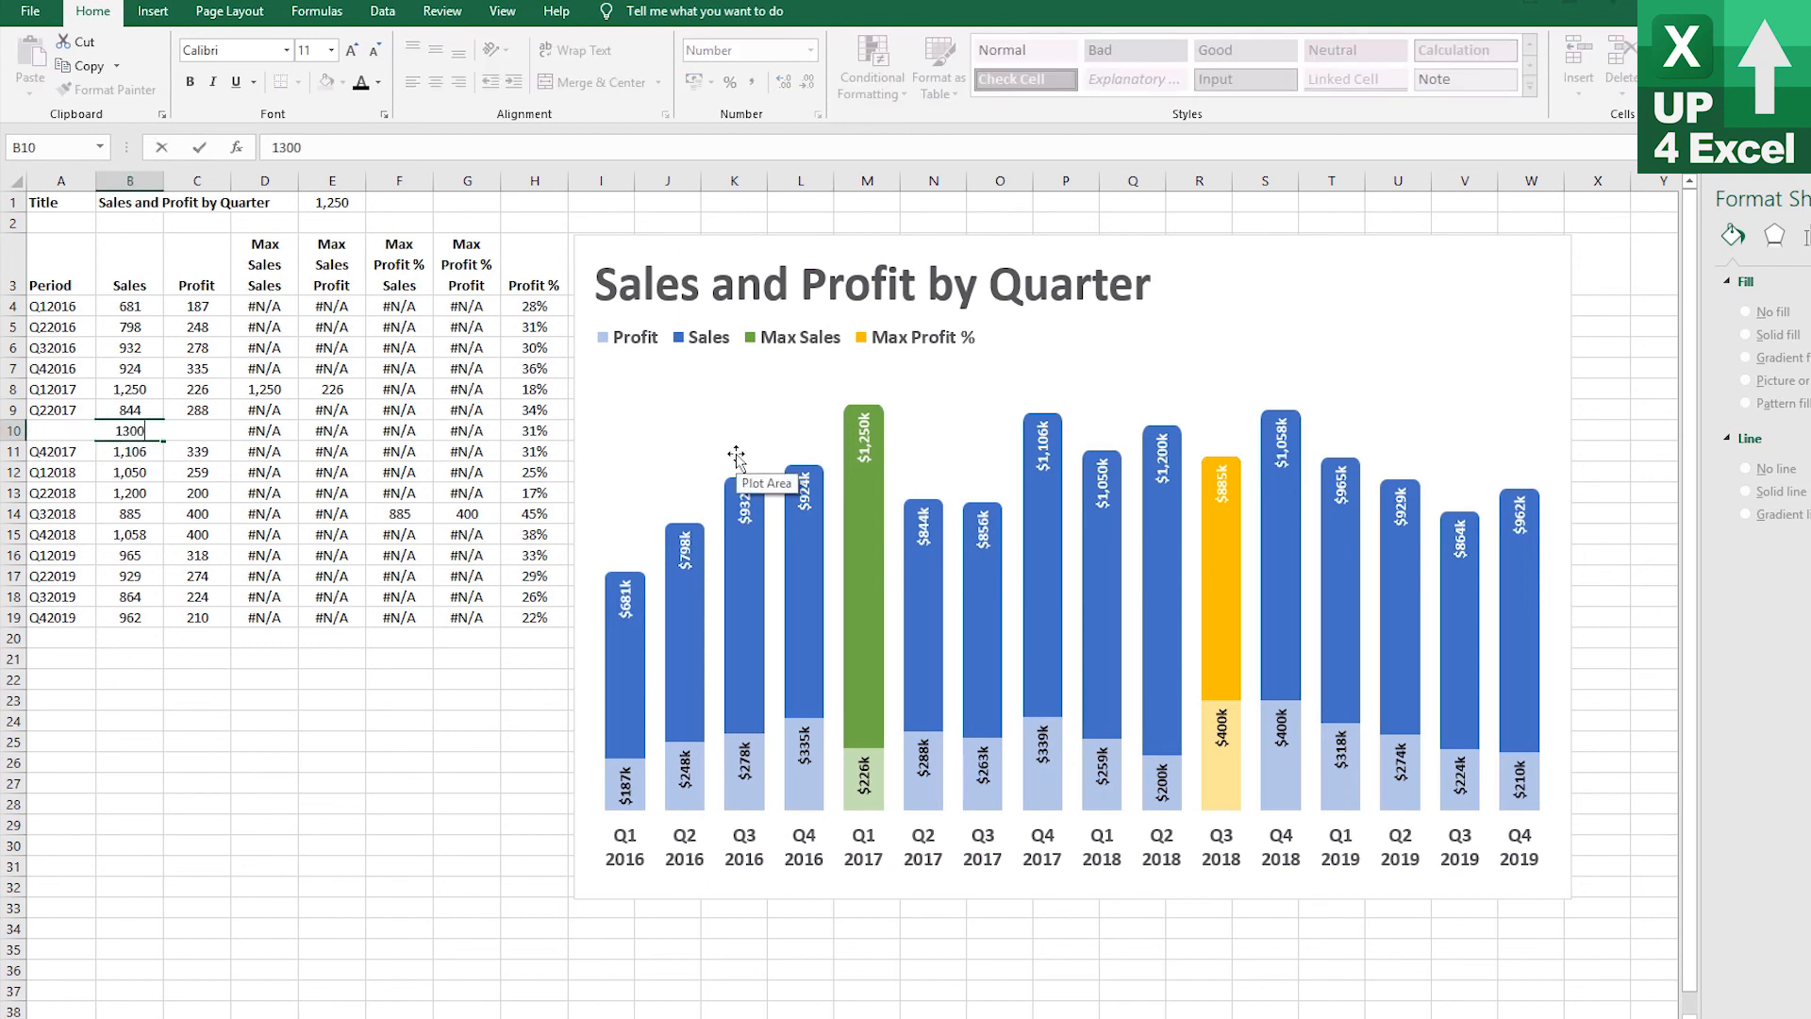
{"action": "key", "text": "Return"}
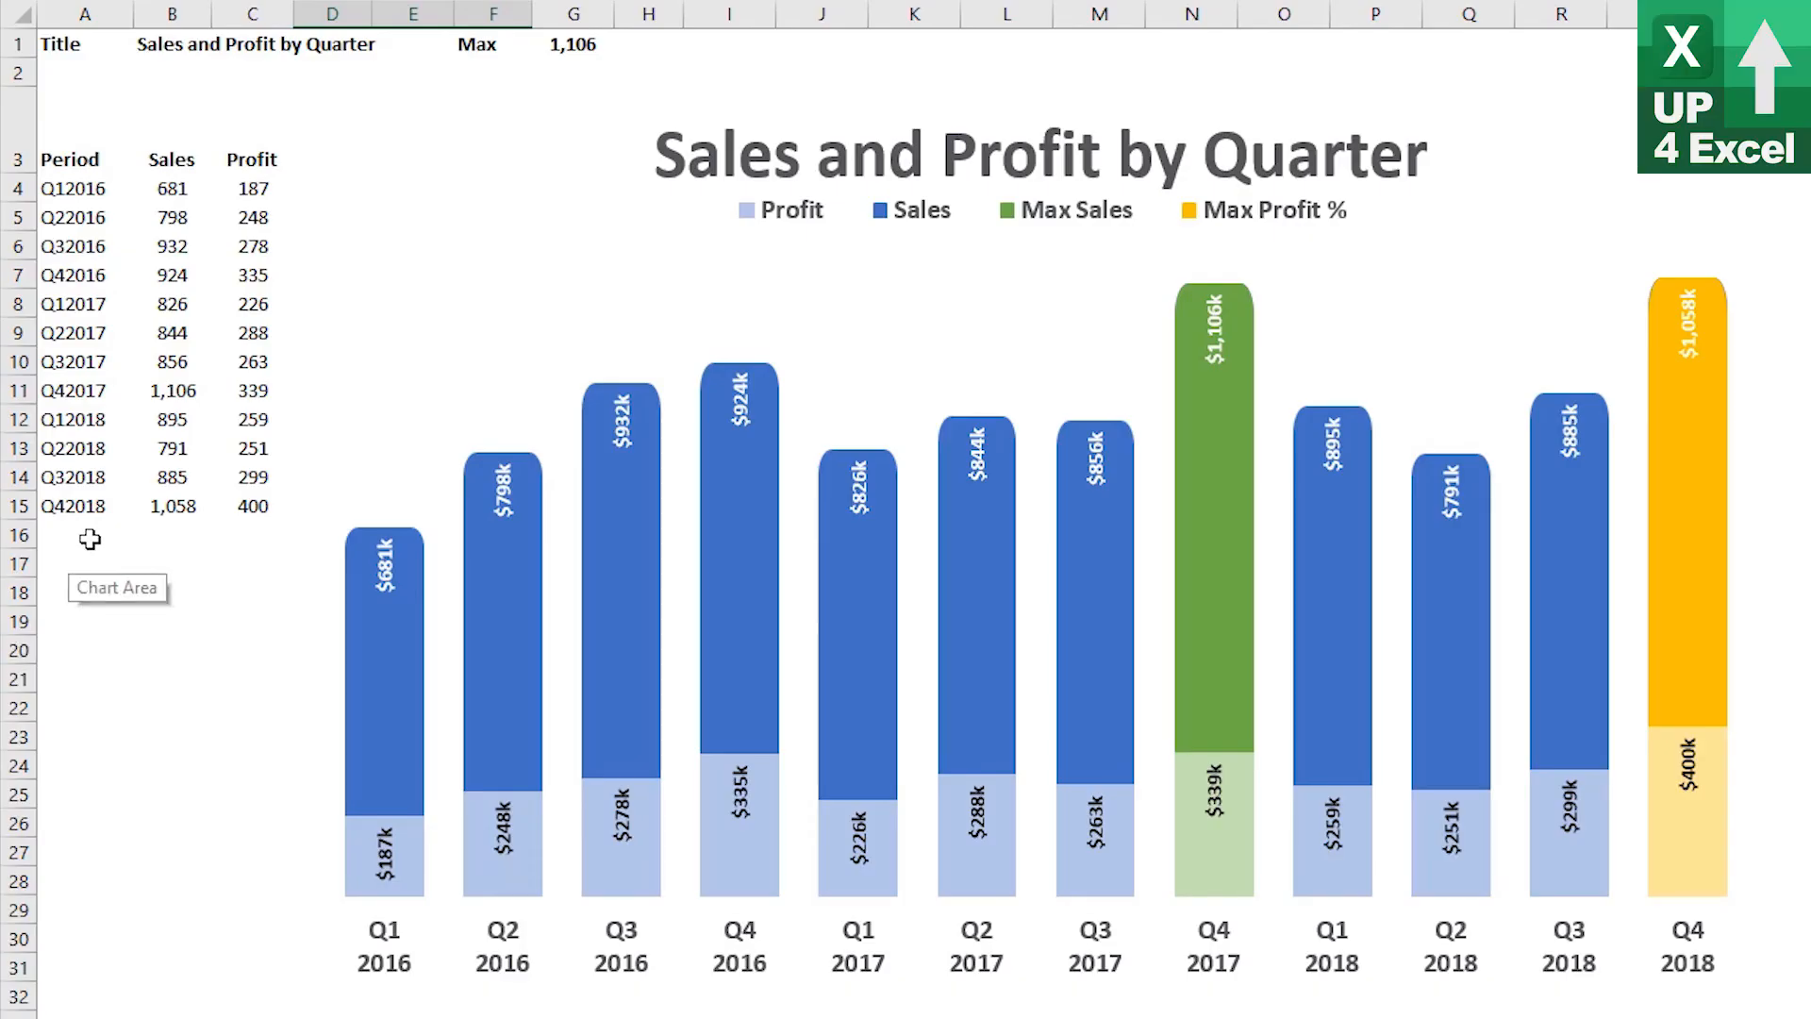
{"action": "left_click", "coordinate": [75, 535]}
{"action": "key", "text": "ctrl+v"}
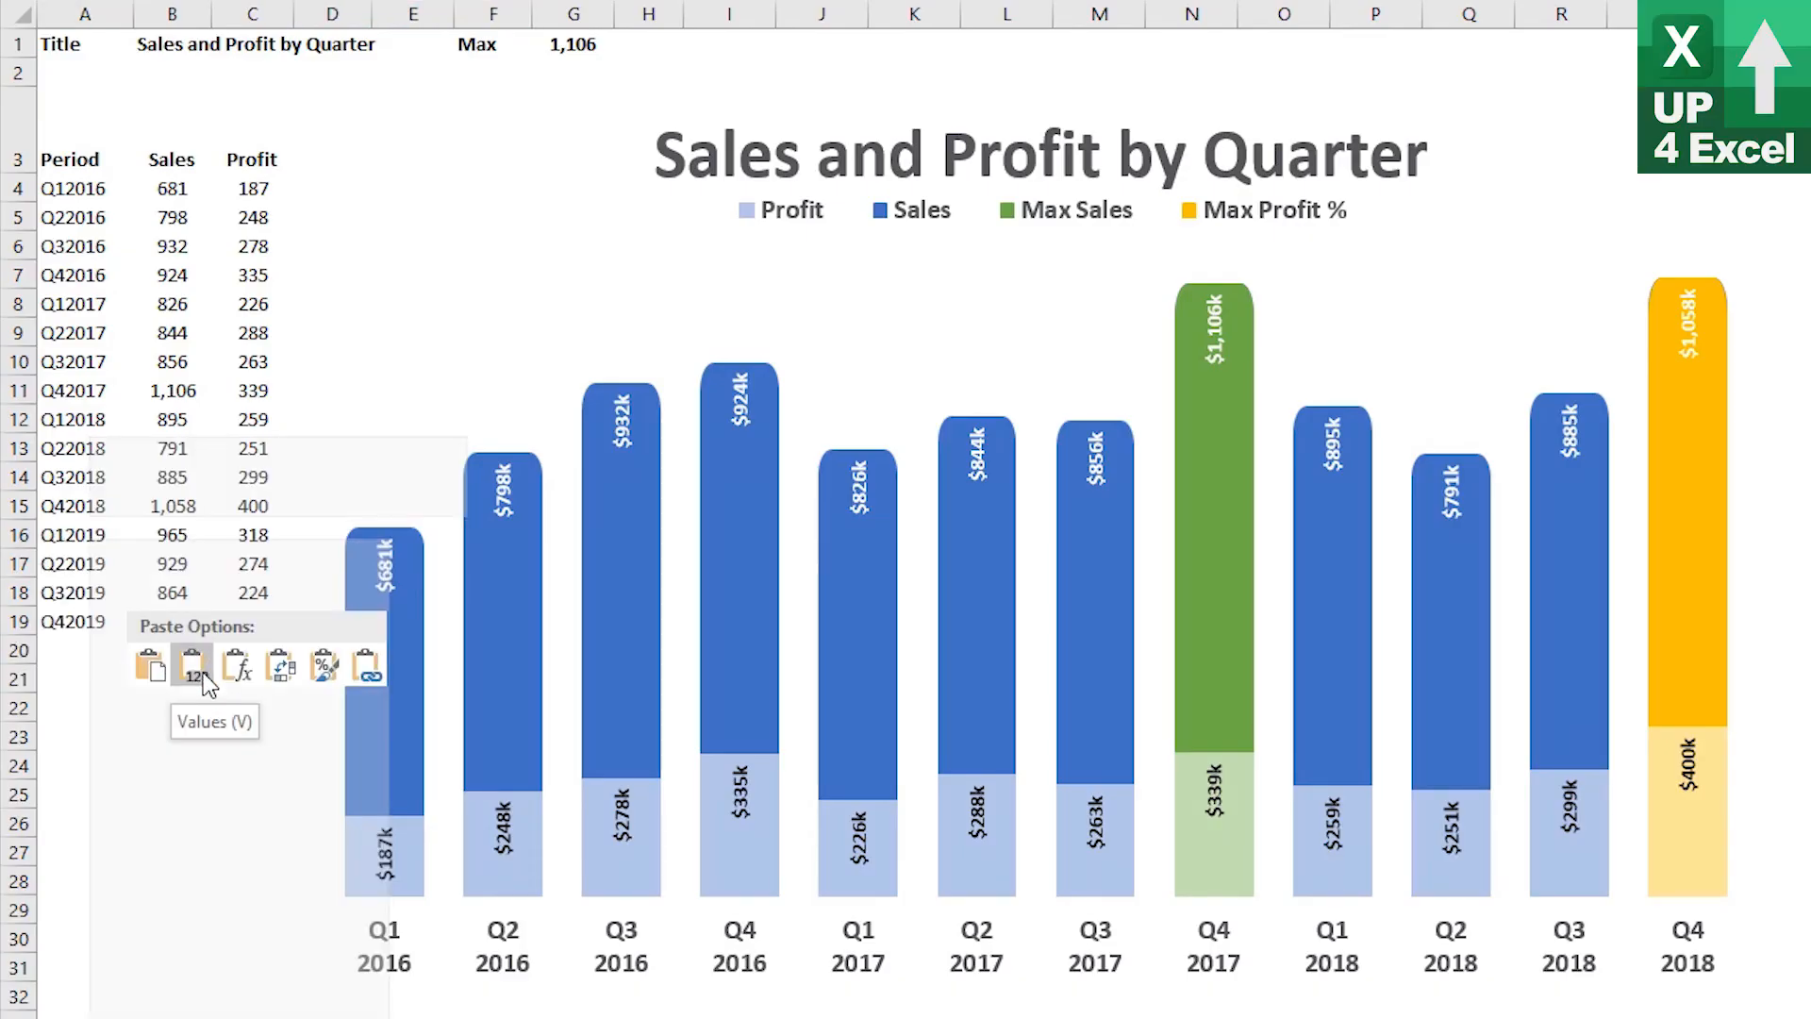
{"action": "left_click", "coordinate": [173, 420]}
{"action": "type", "text": "1200"}
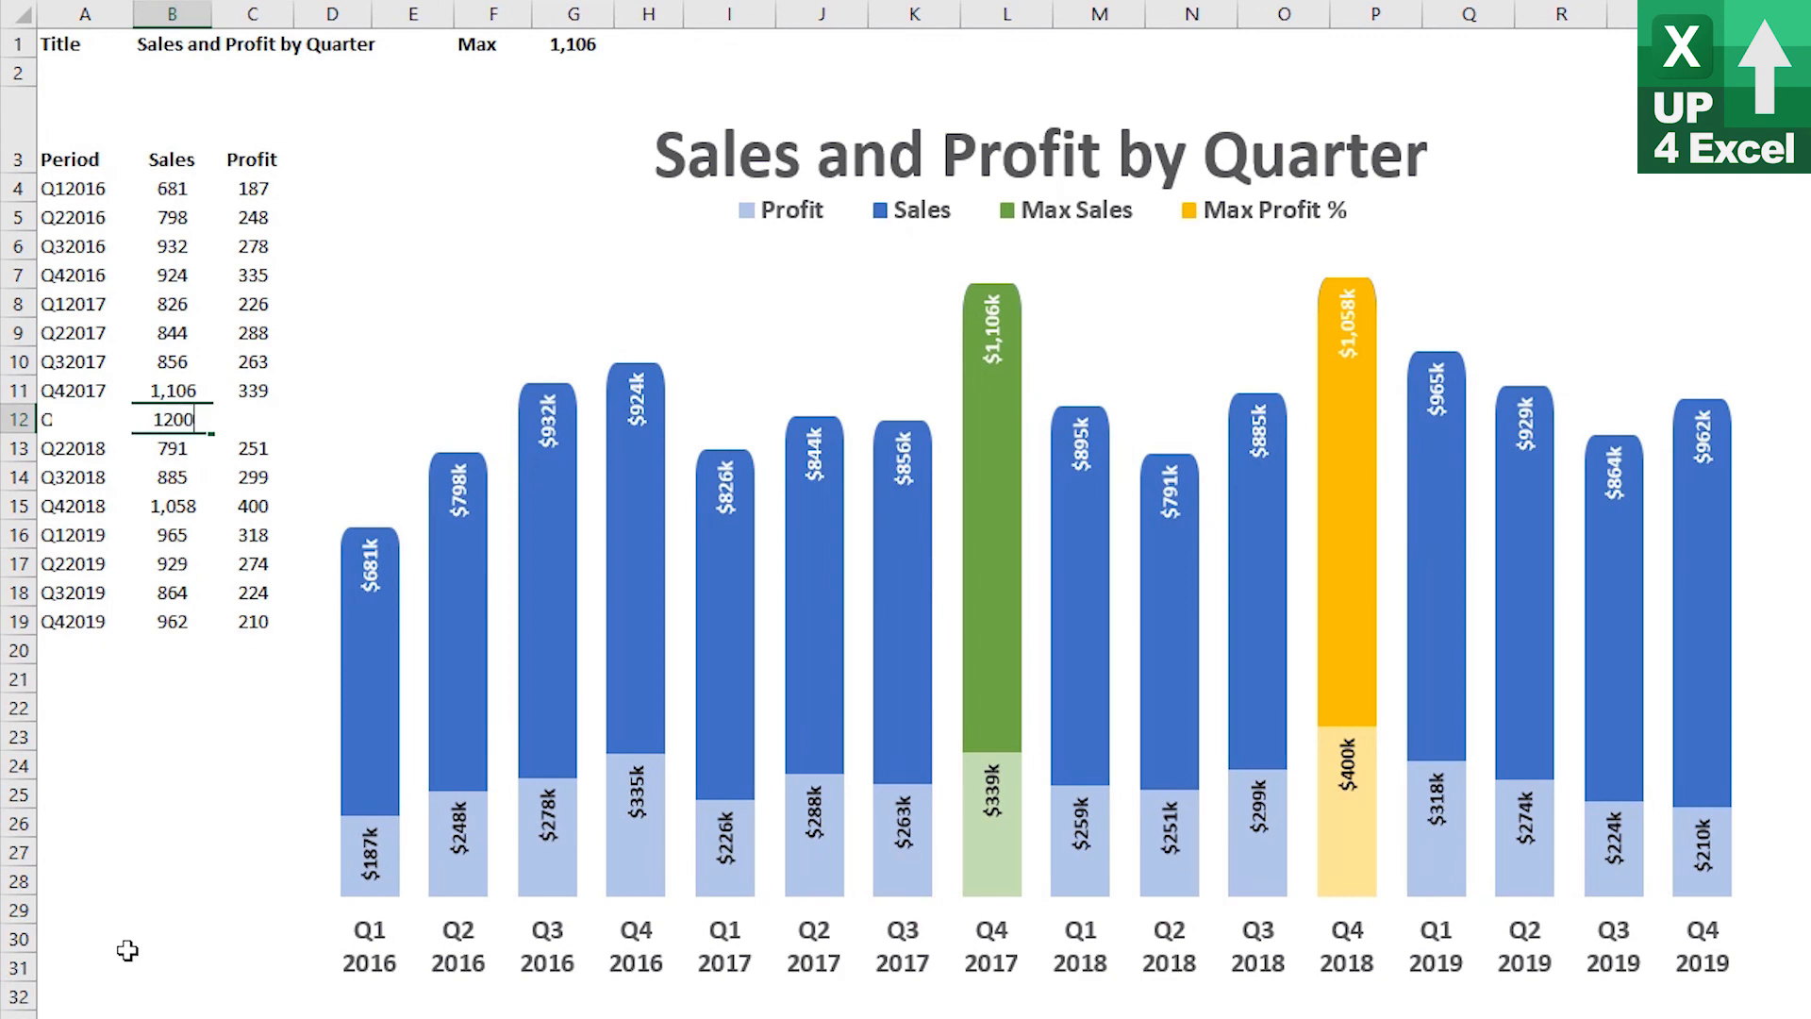
{"action": "key", "text": "Return"}
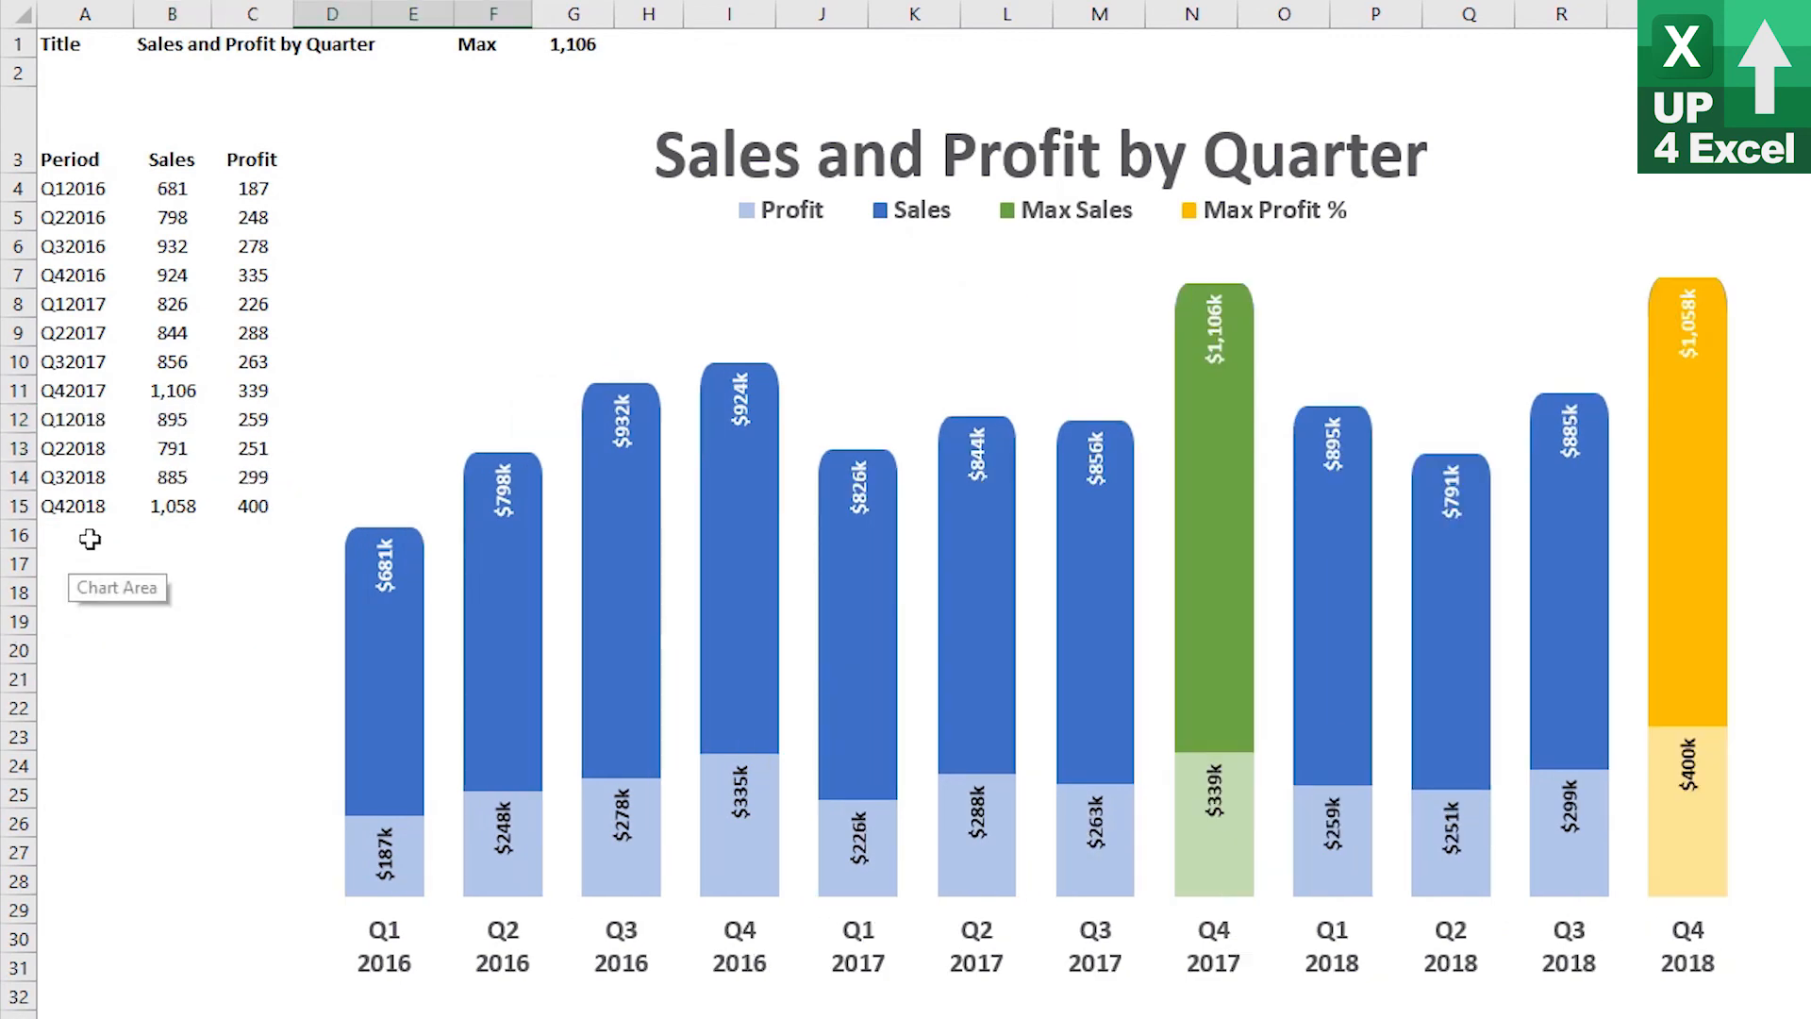
Paste the Q12019 to Q42019 rows back into rows 16 to 19 of the data
{"action": "left_click", "coordinate": [95, 547]}
{"action": "right_click", "coordinate": [95, 552]}
{"action": "left_click", "coordinate": [149, 665]}
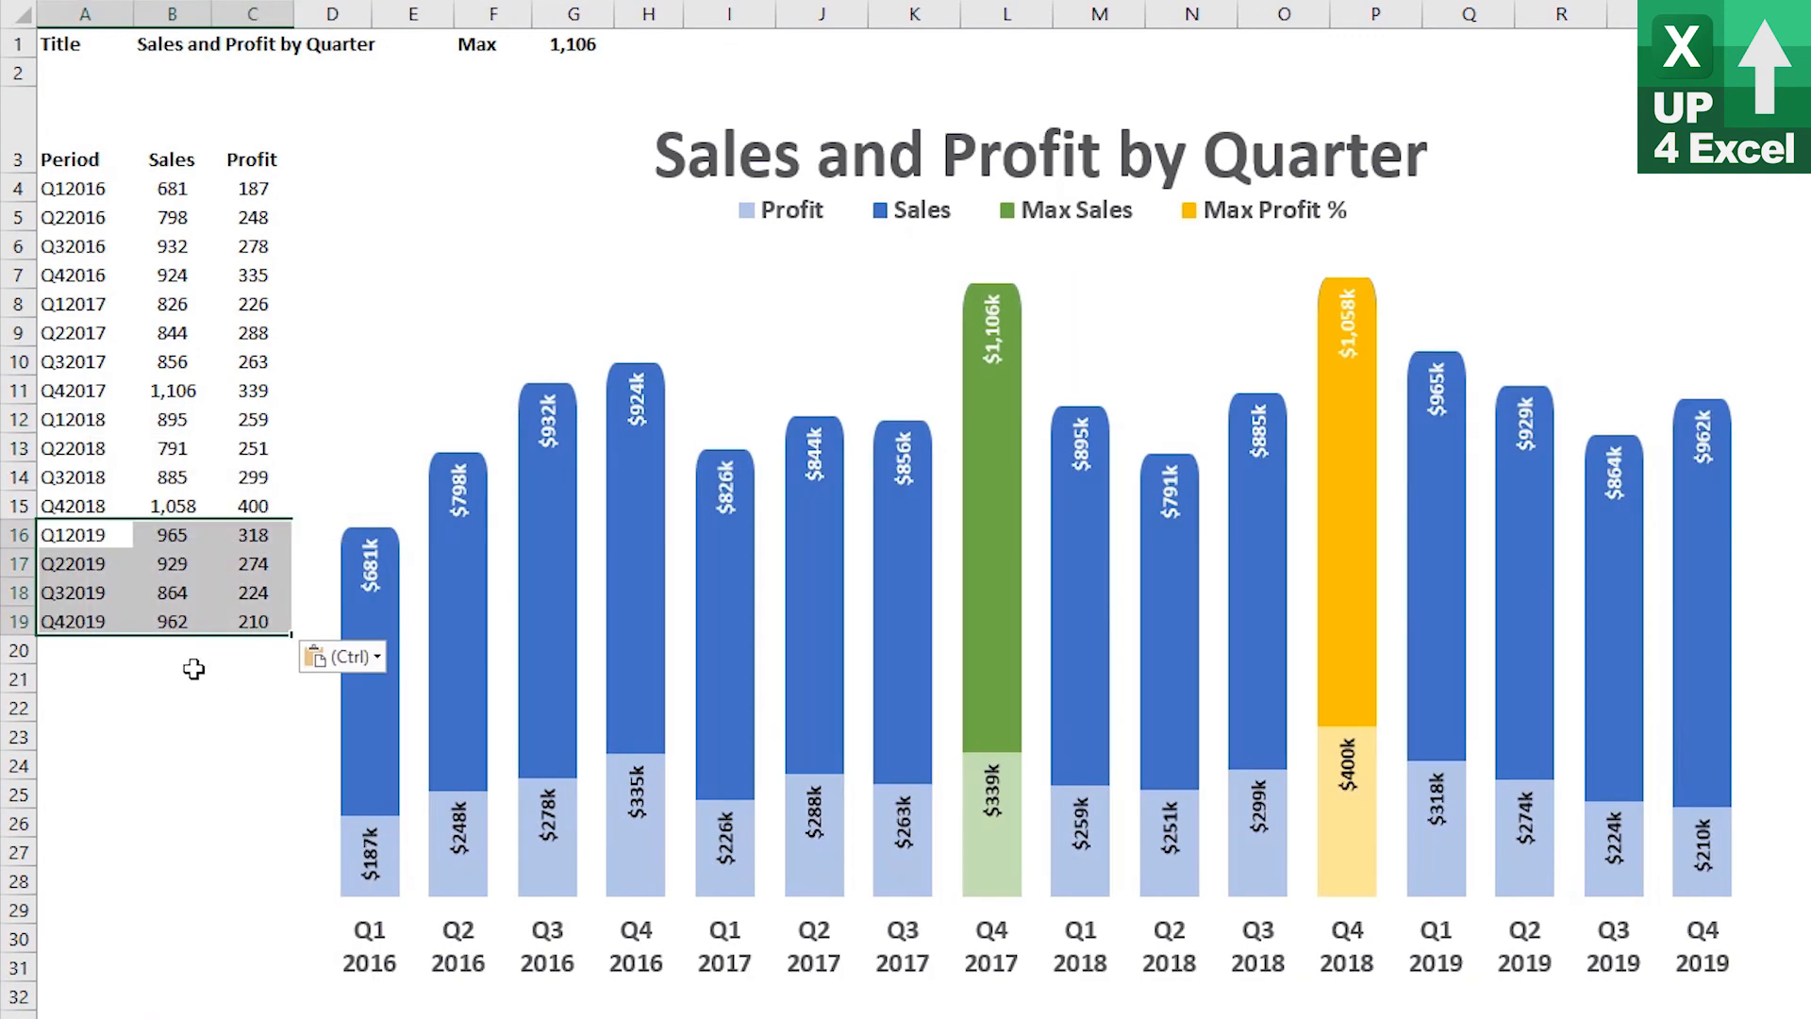
Enter 1,200 as the Q12018 sales in B12 and 400 as the Q32018 profit in C14
{"action": "type", "text": "1,"}
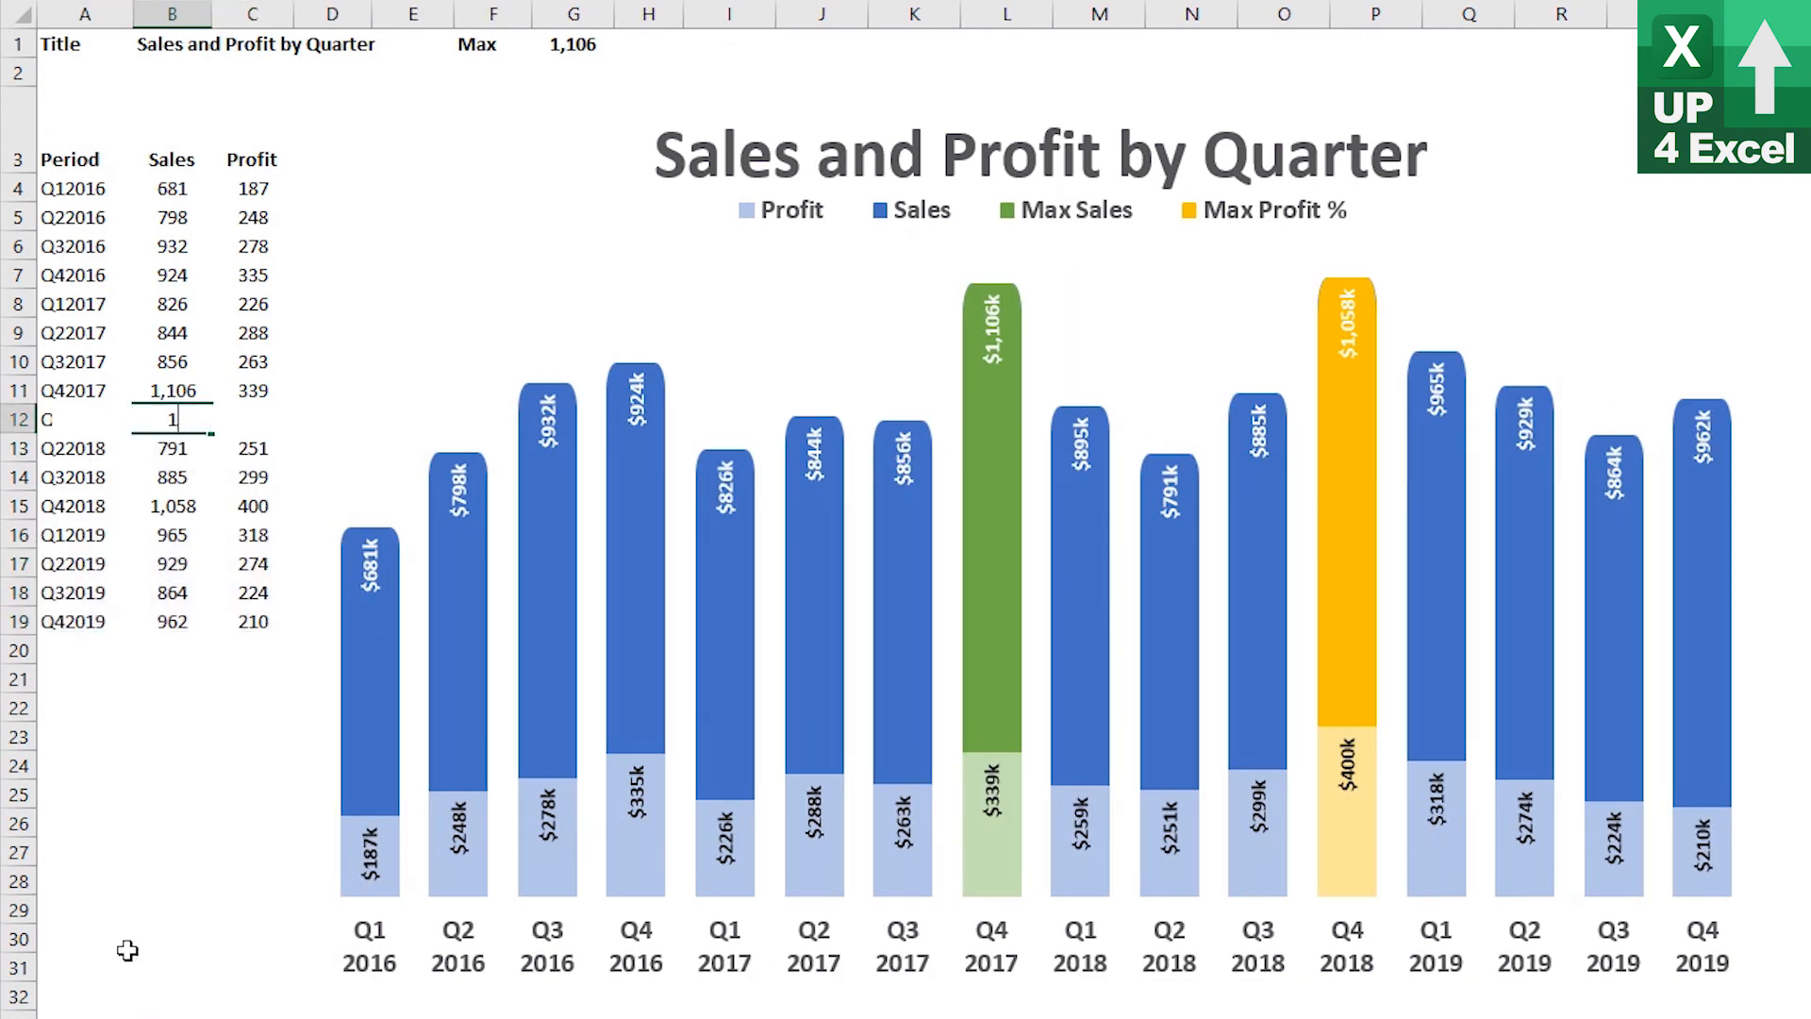
{"action": "type", "text": "200"}
{"action": "key", "text": "Return"}
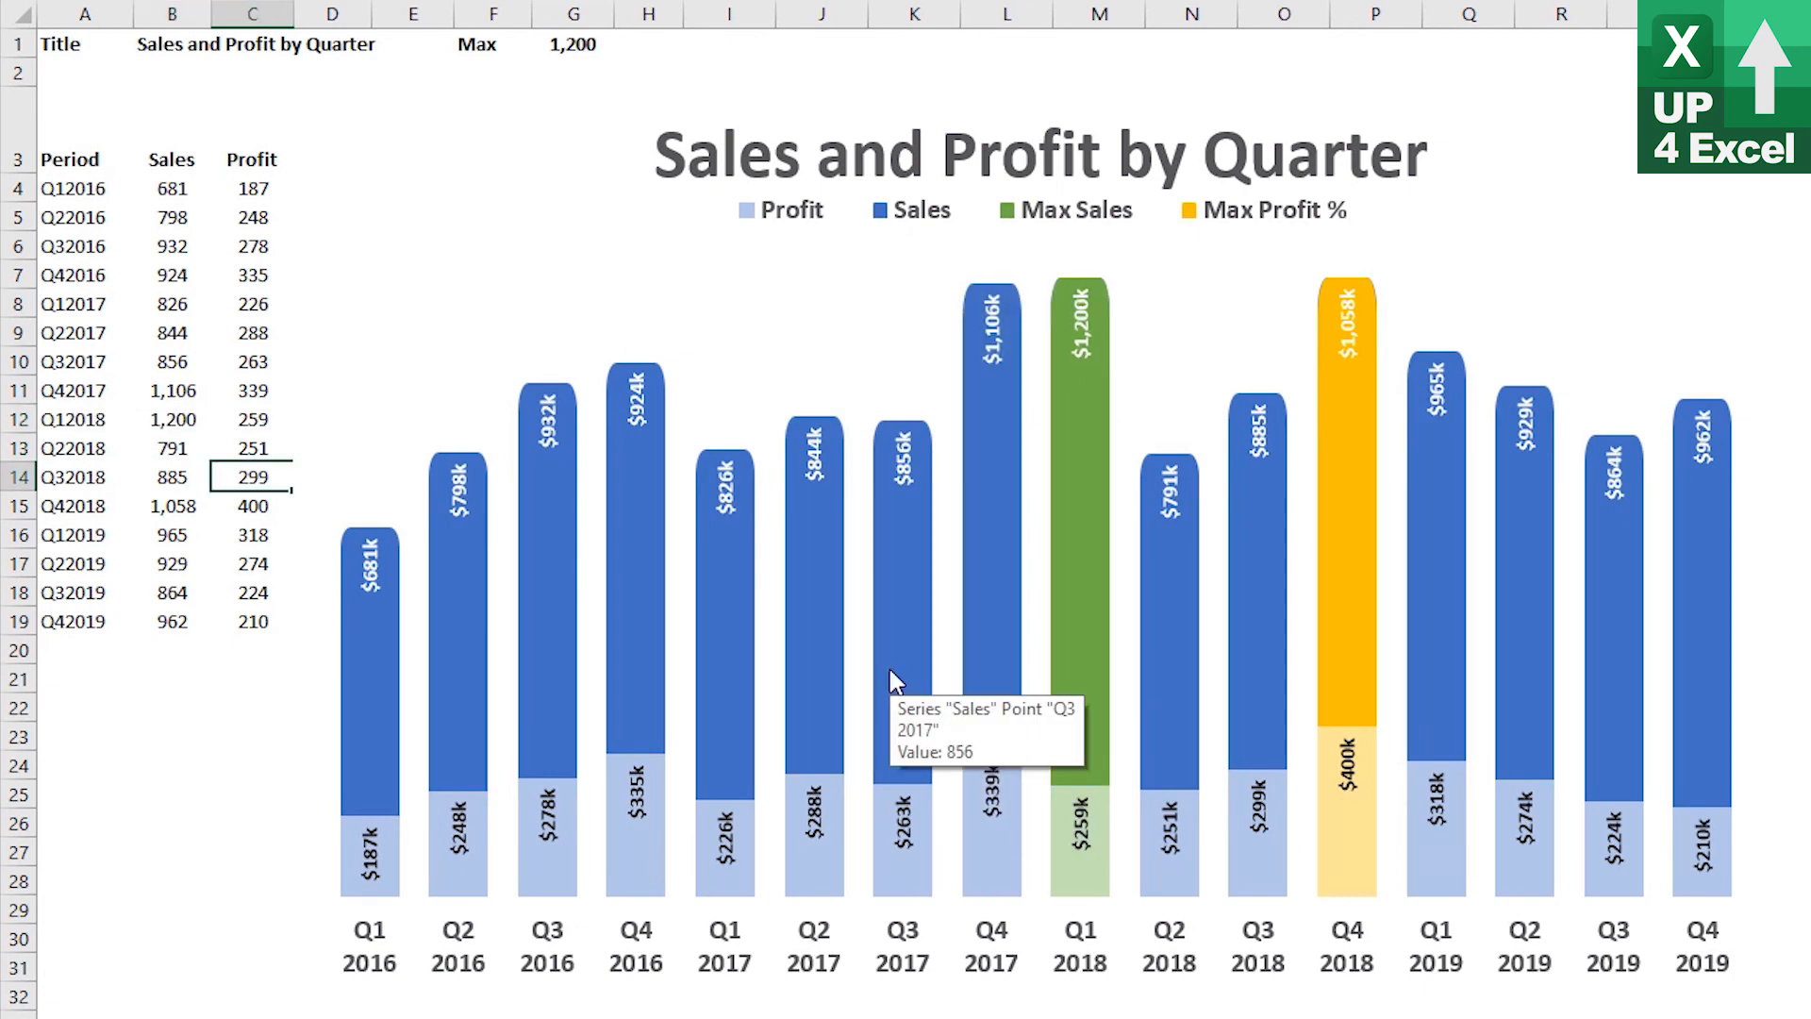
{"action": "type", "text": "400"}
{"action": "key", "text": "Return"}
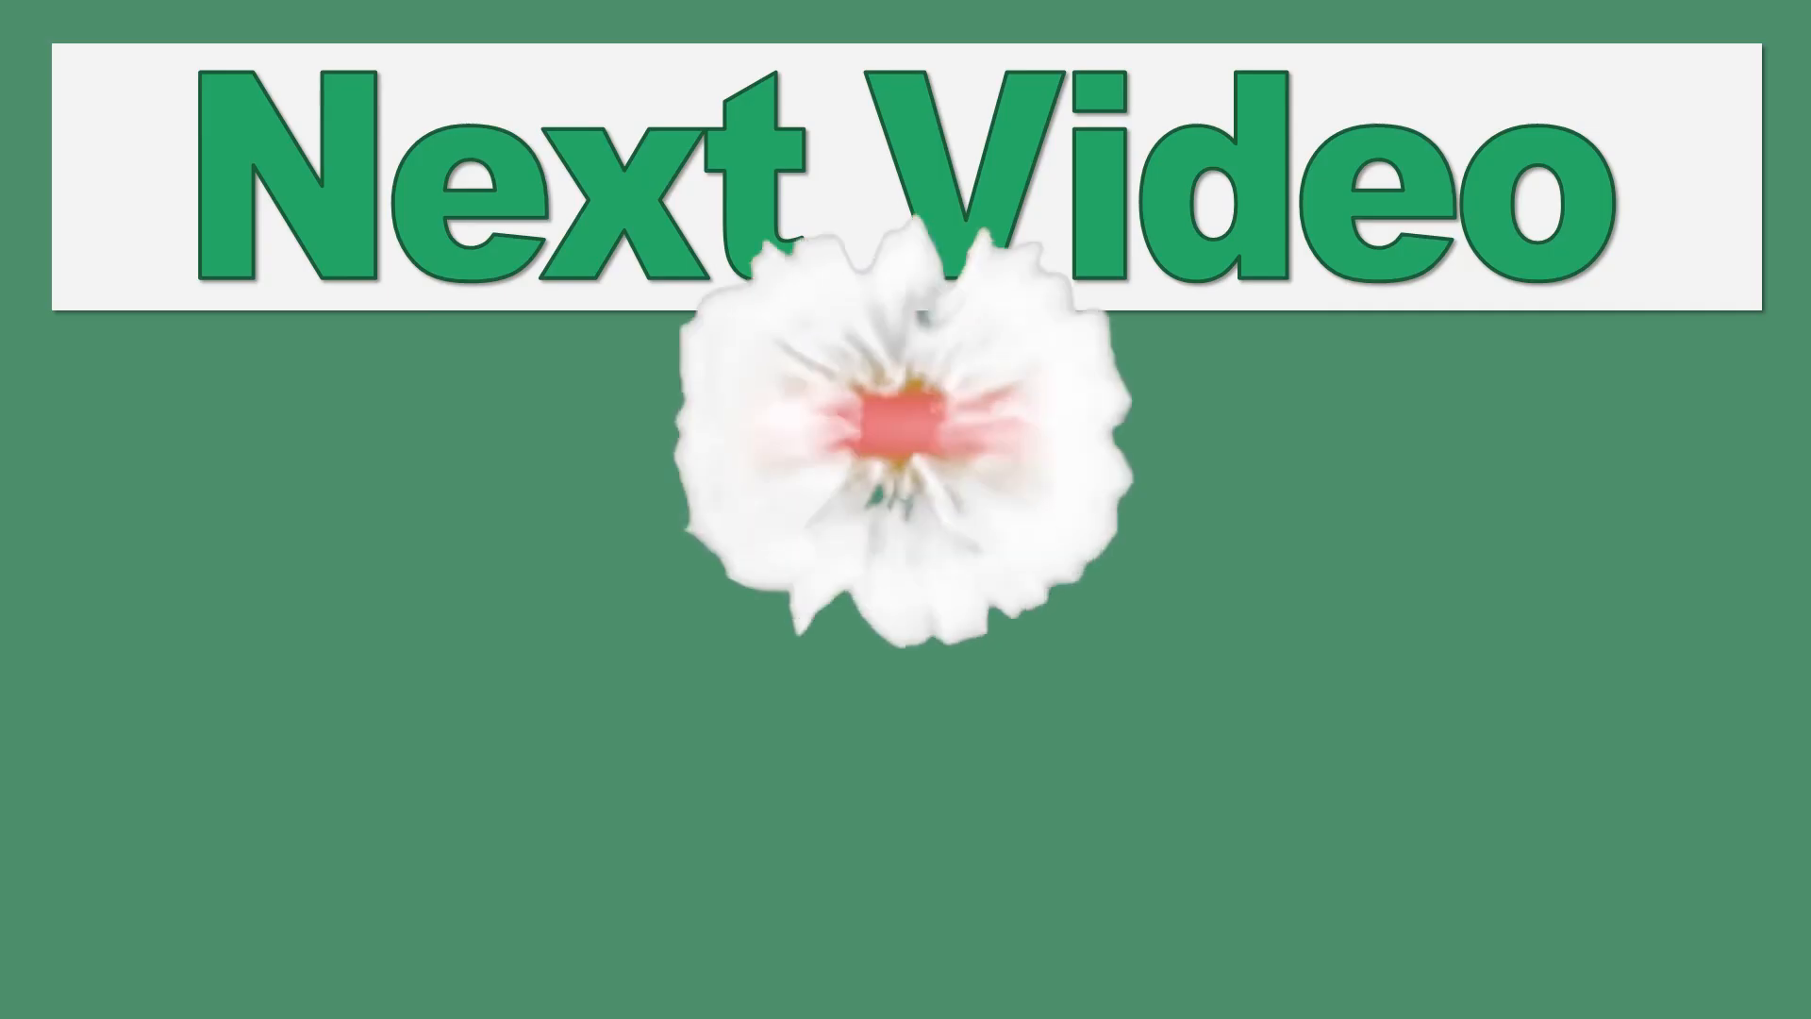